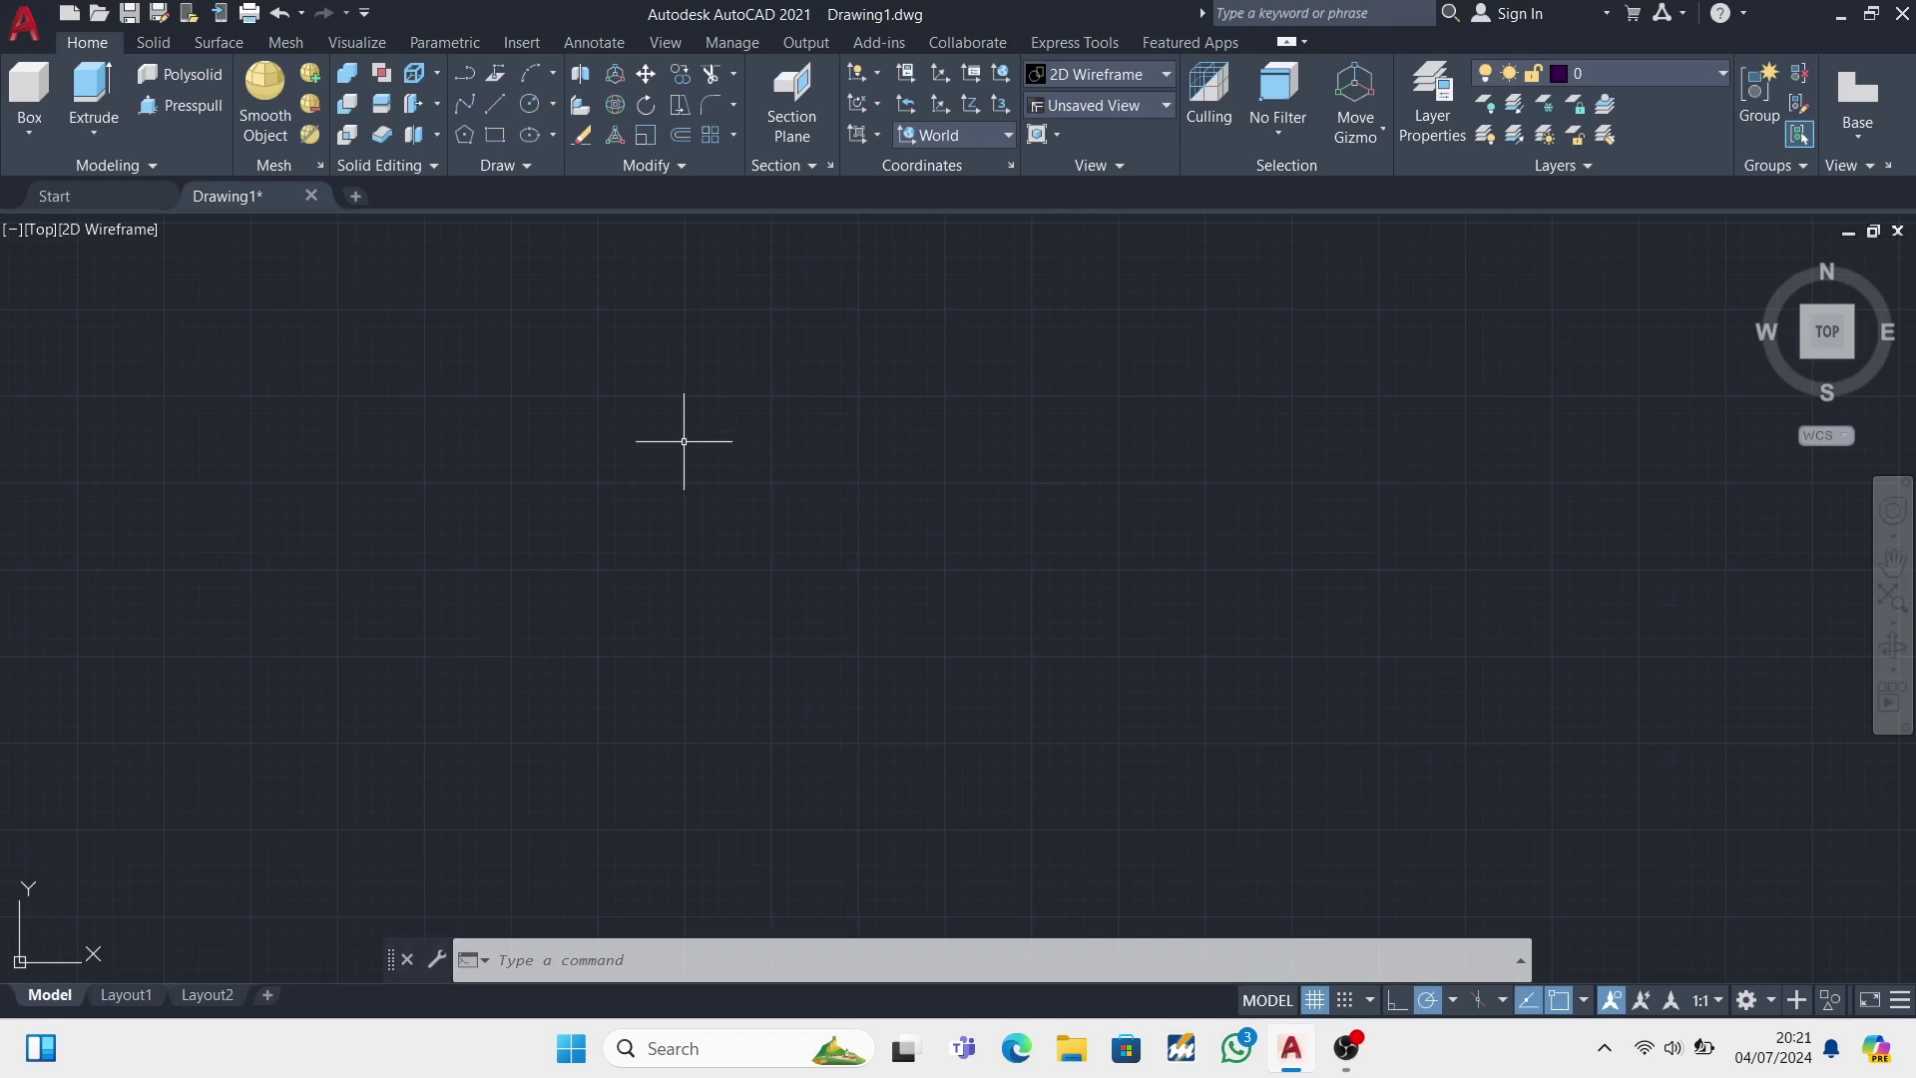
- Make CK_LEVEL_1 the current layer
left_click(552, 104)
left_click(620, 193)
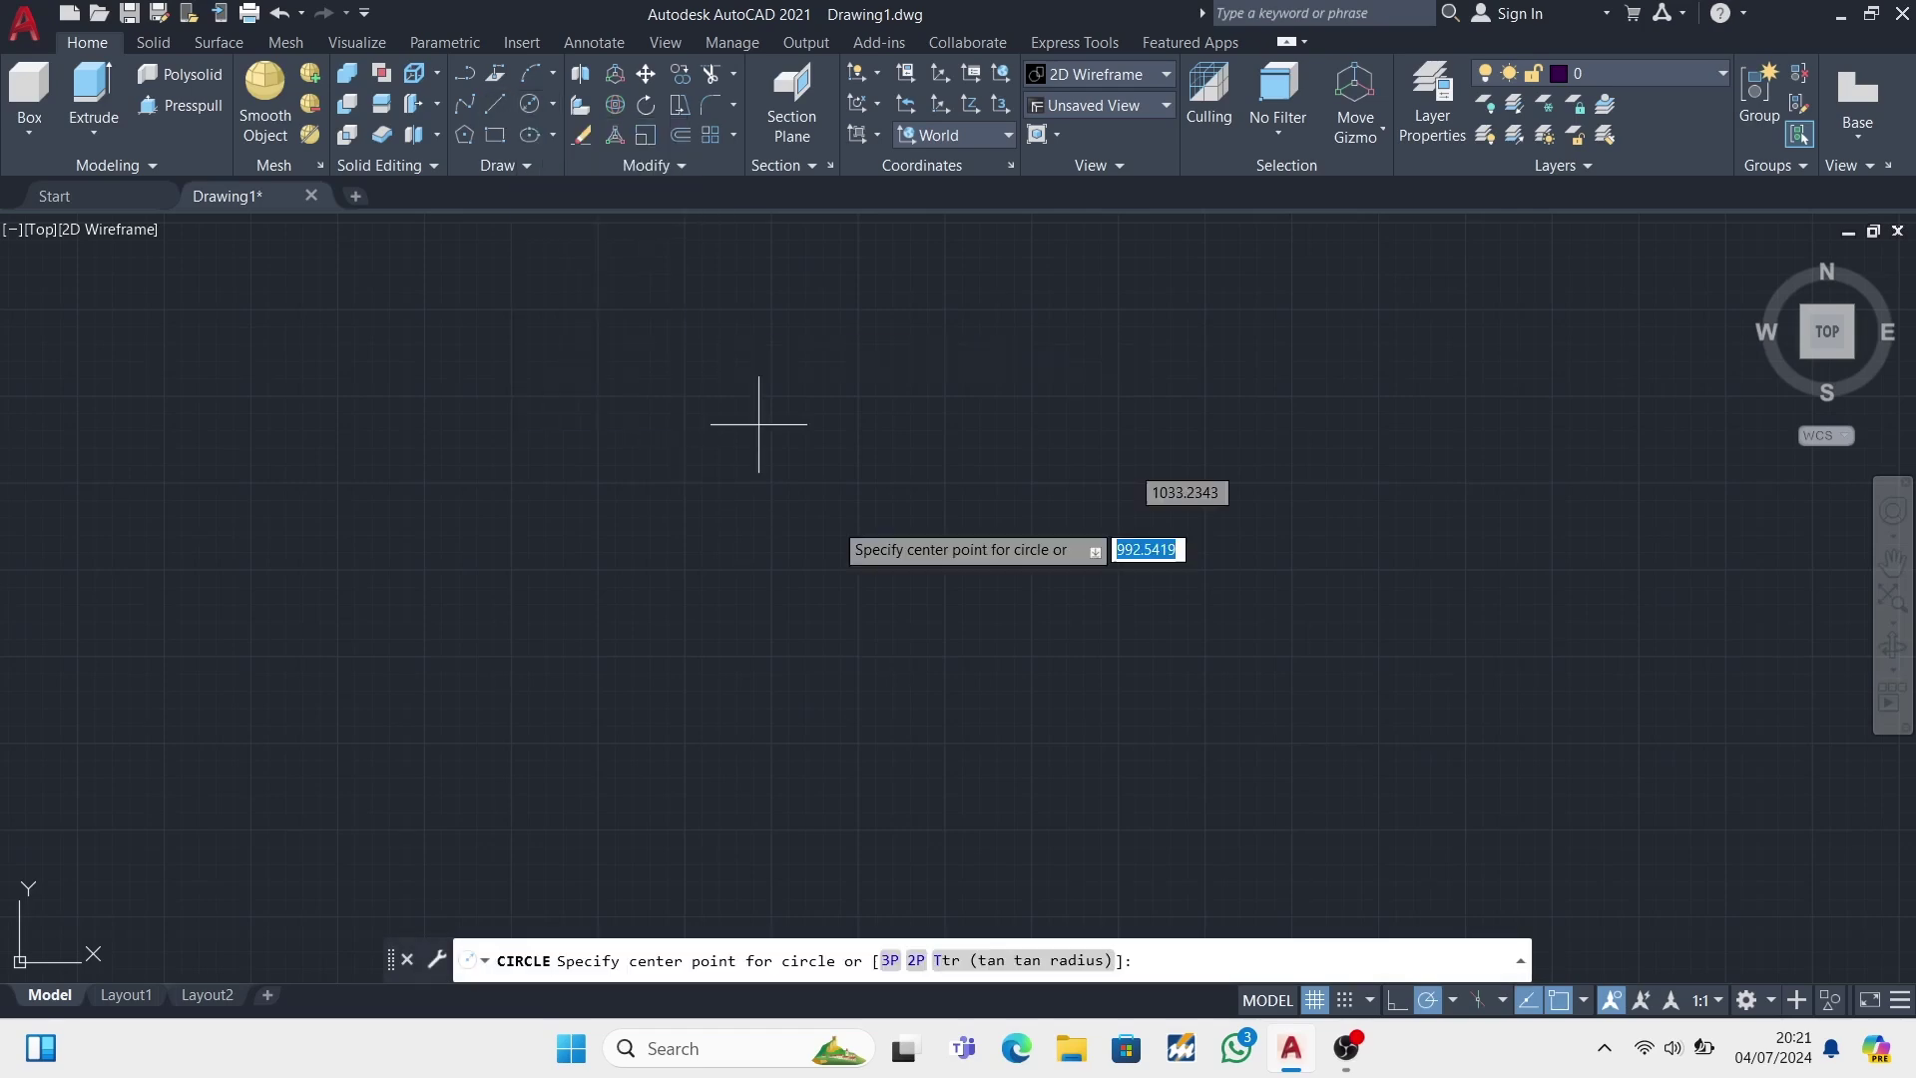
left_click(855, 562)
key("Escape")
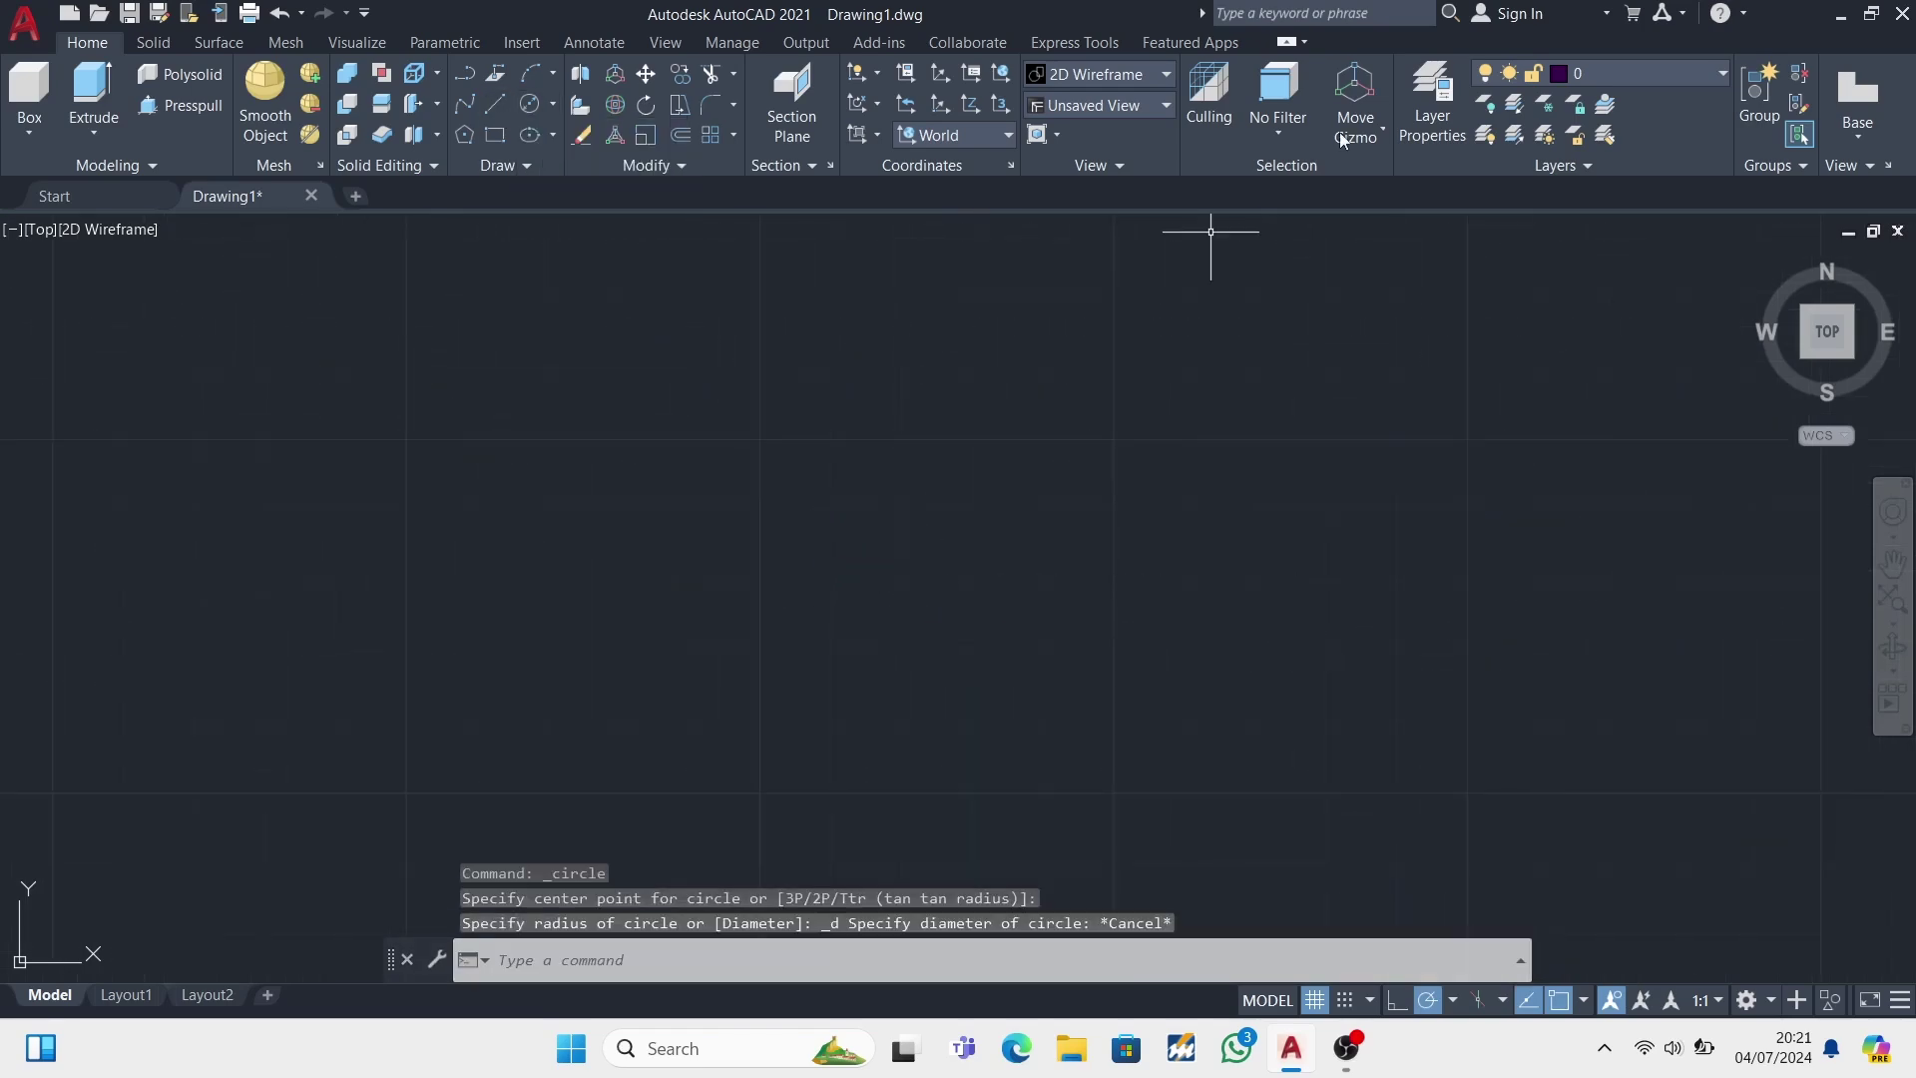
left_click(1668, 128)
- Draw concentric 30 and 45 diameter circles, then switch to the SW Isometric view
left_click(552, 104)
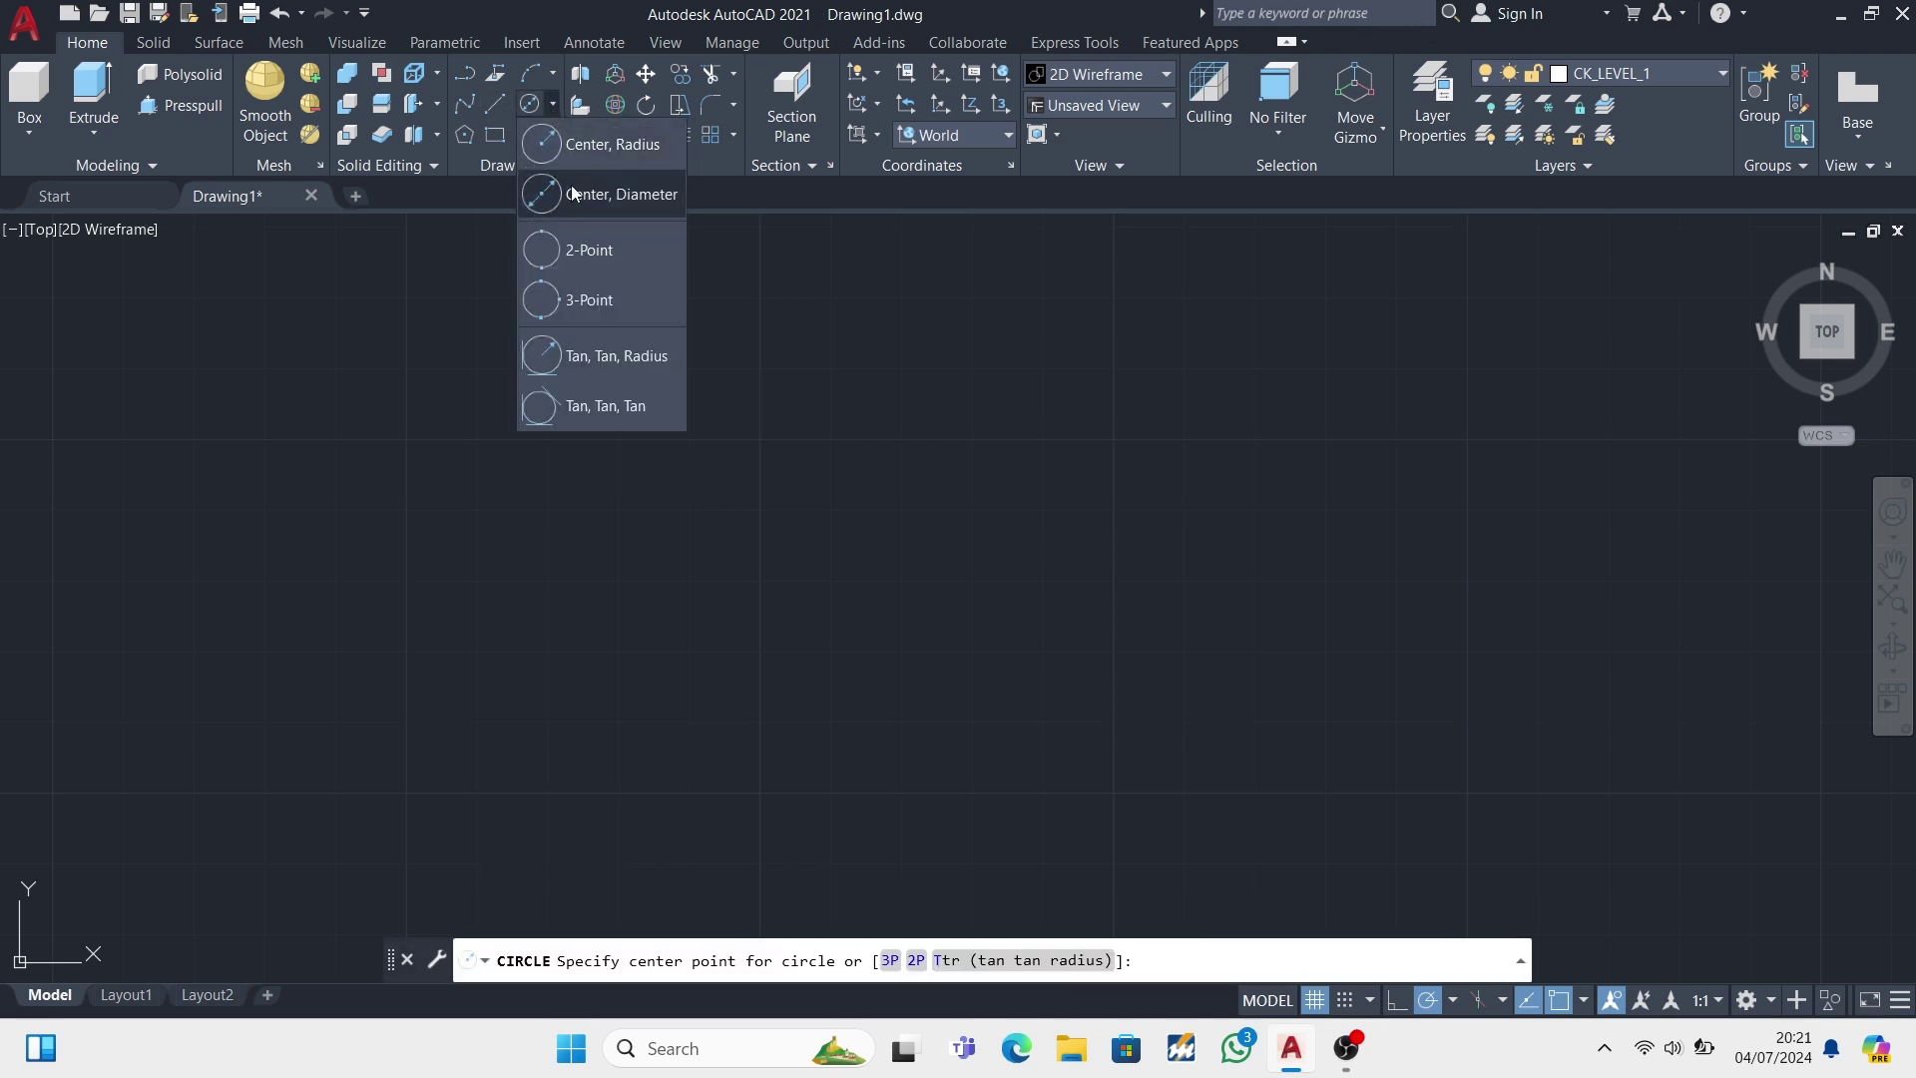
left_click(614, 177)
left_click(841, 489)
type("3")
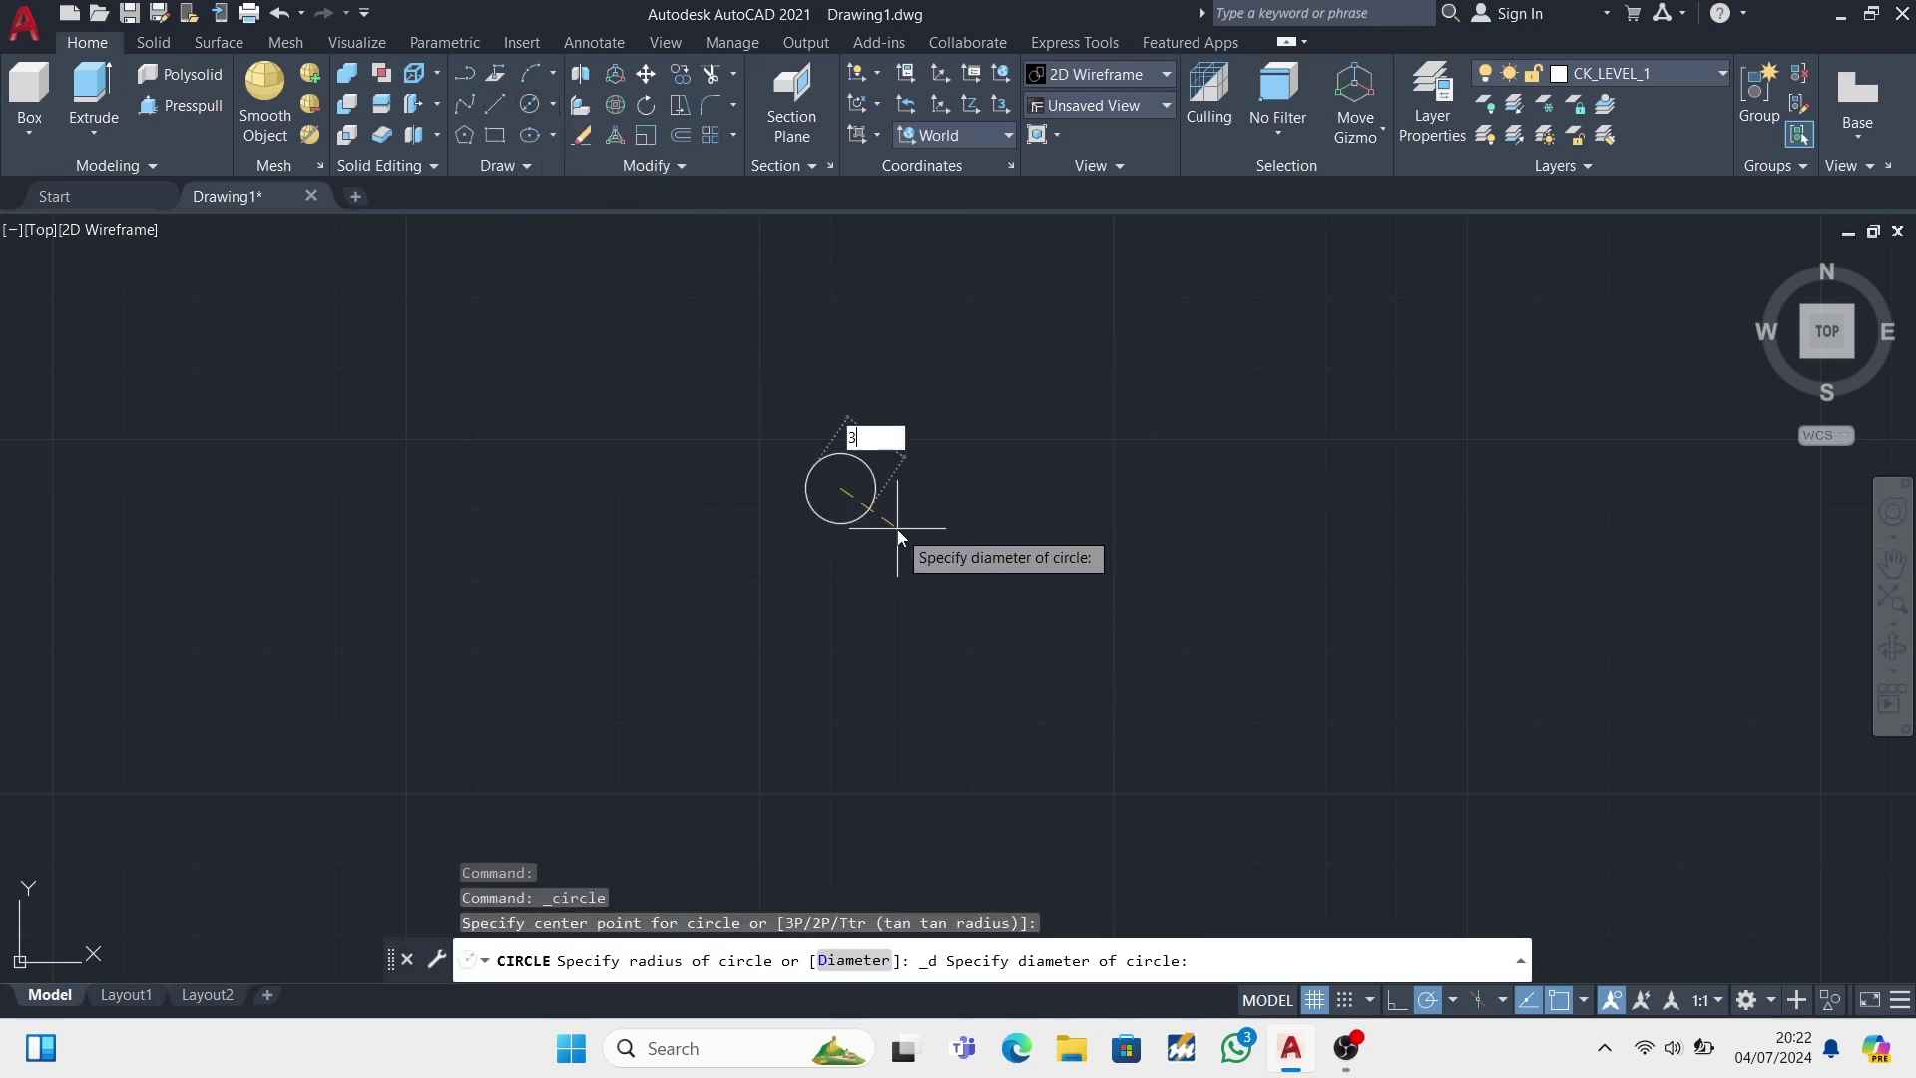
key("Return")
left_click(552, 103)
left_click(574, 192)
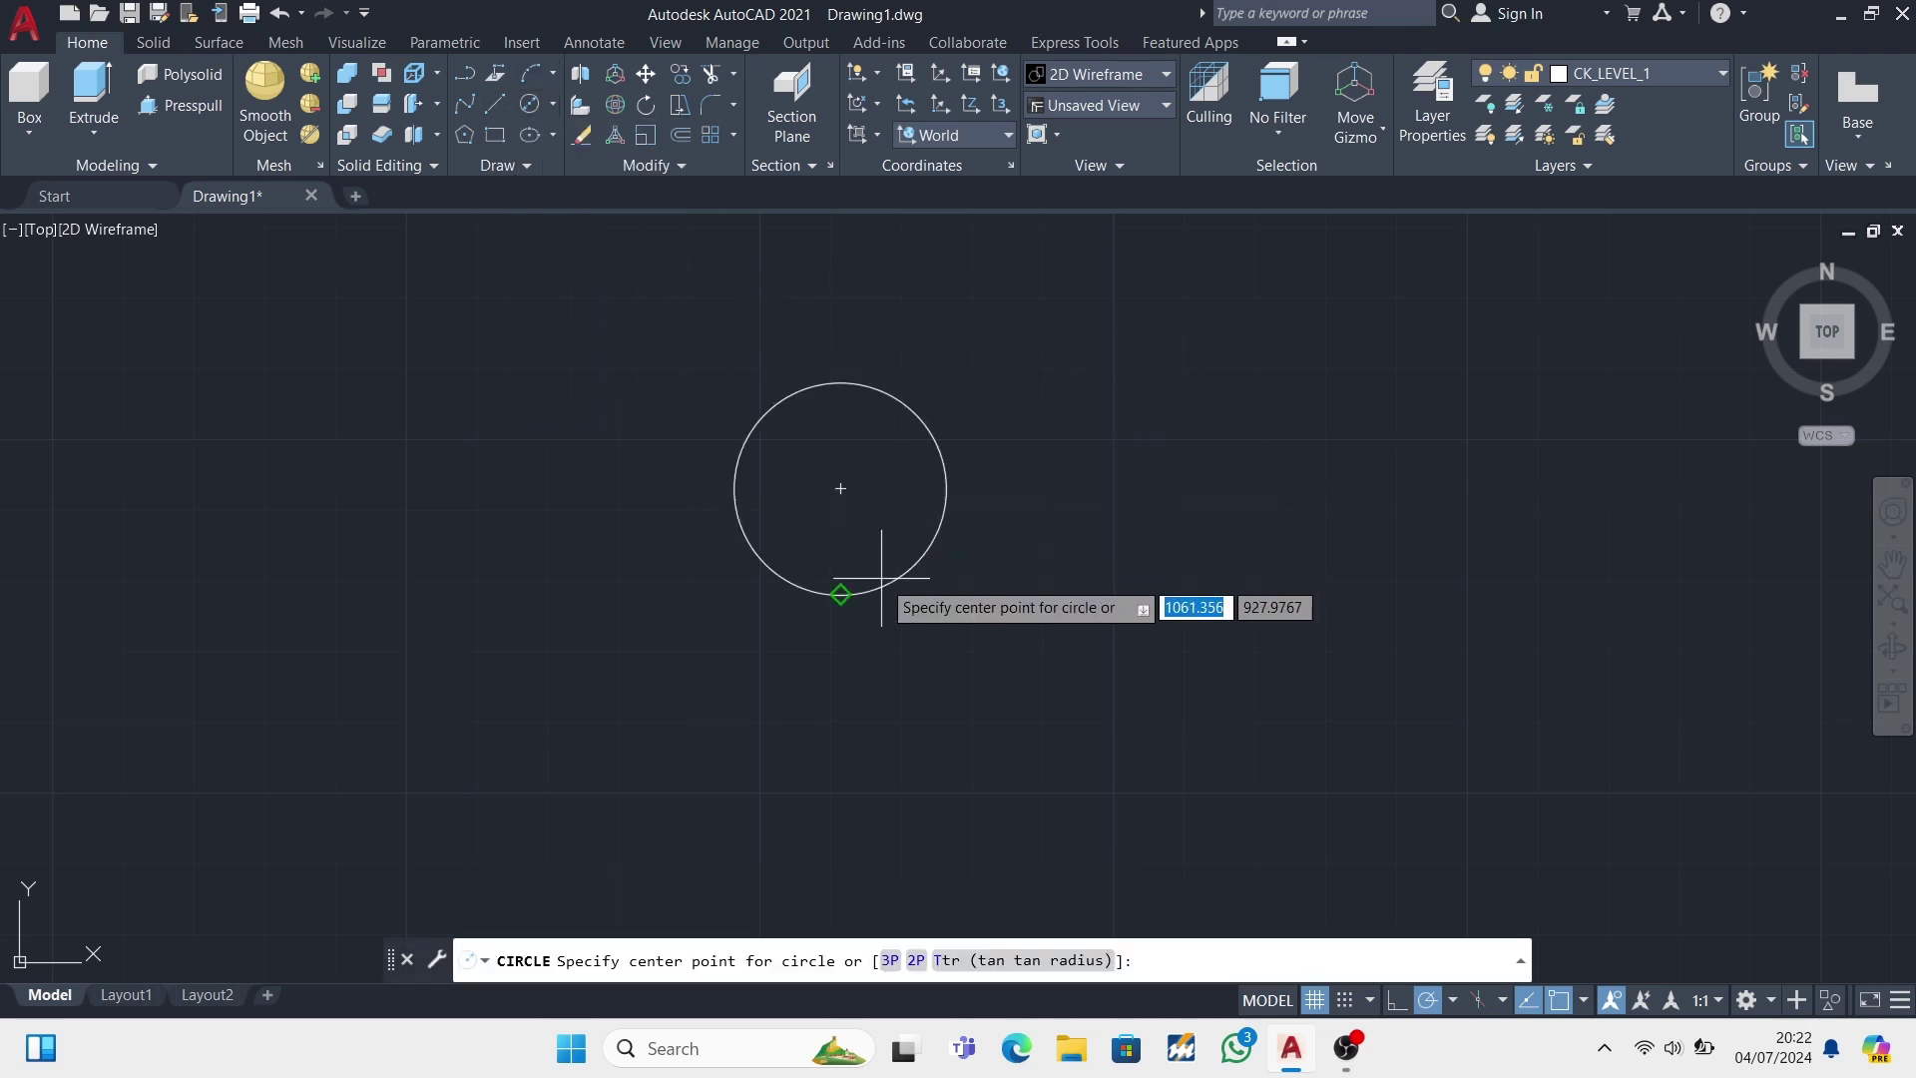
left_click(841, 489)
key("Return")
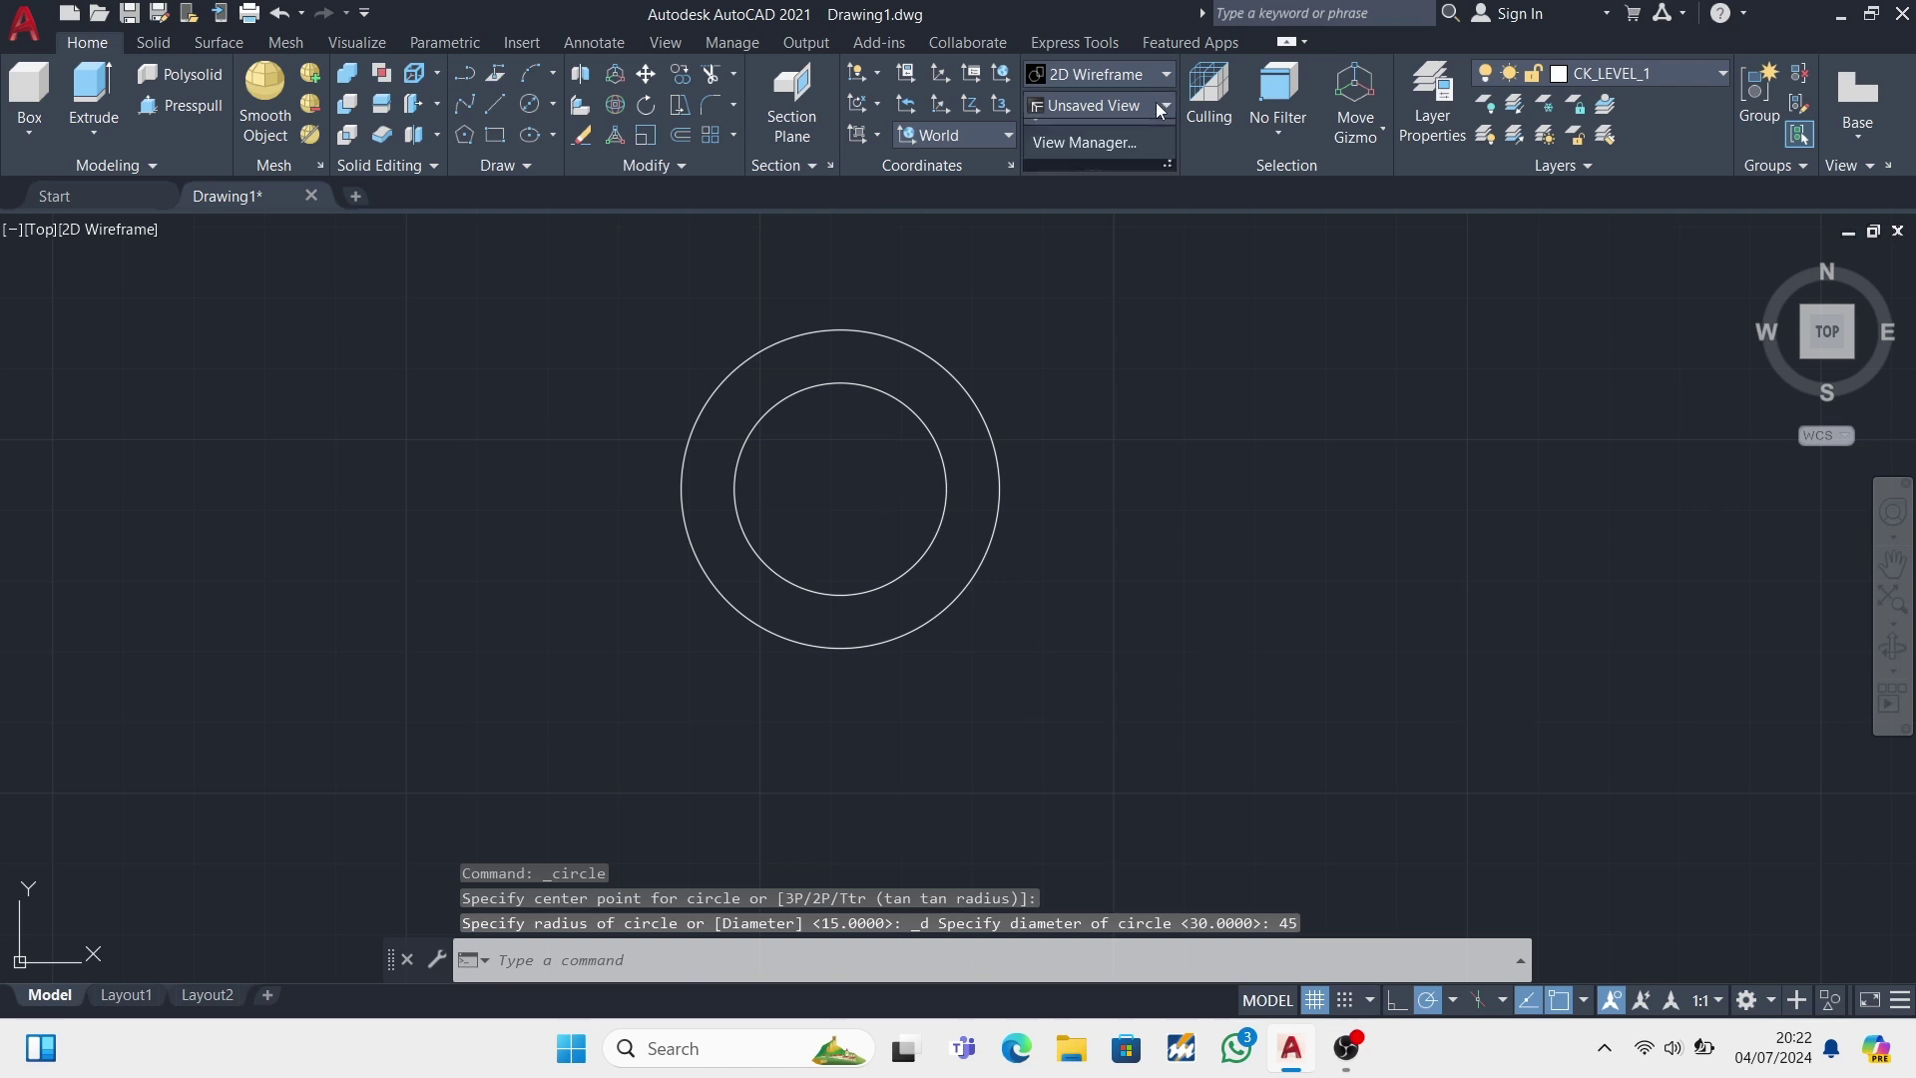
left_click(1158, 104)
left_click(1090, 286)
- Presspull the ring area 15 high and move the solid to the lower left
key("ctrl+shift+e")
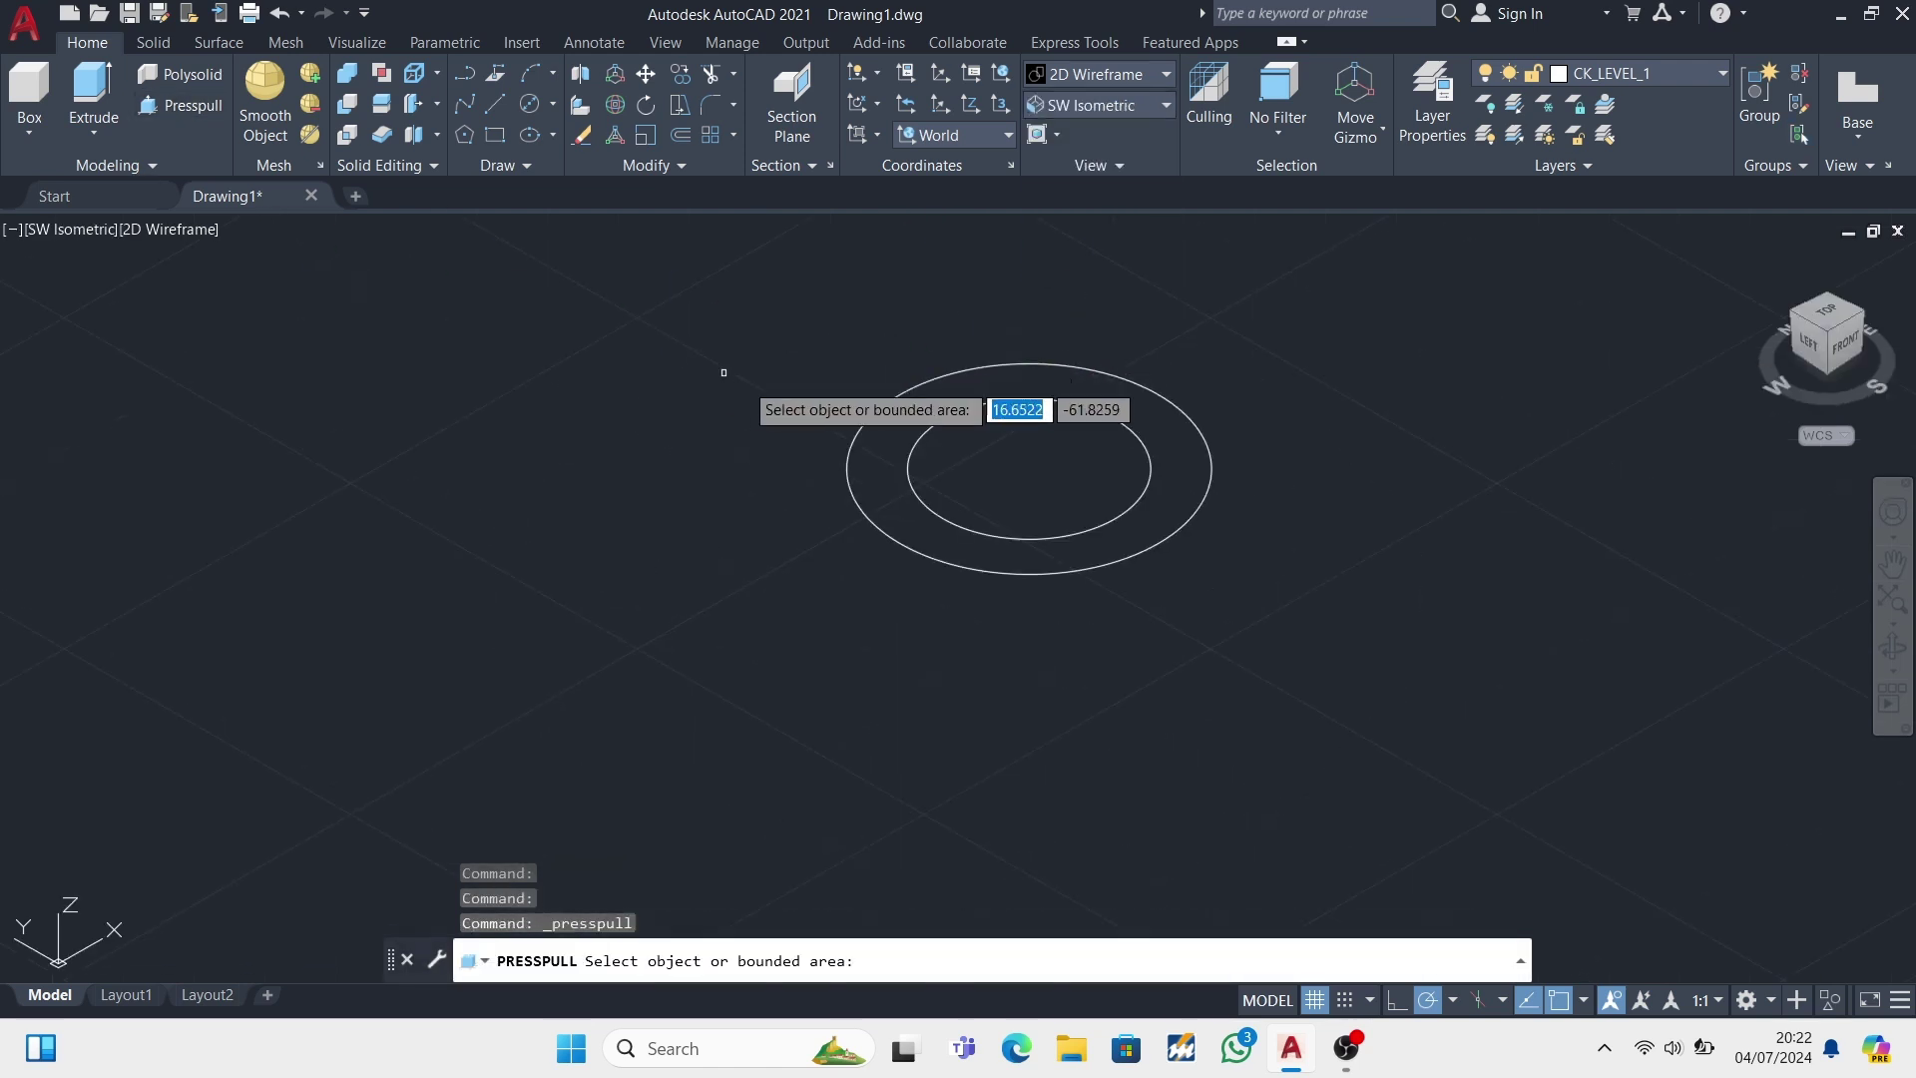
left_click(985, 382)
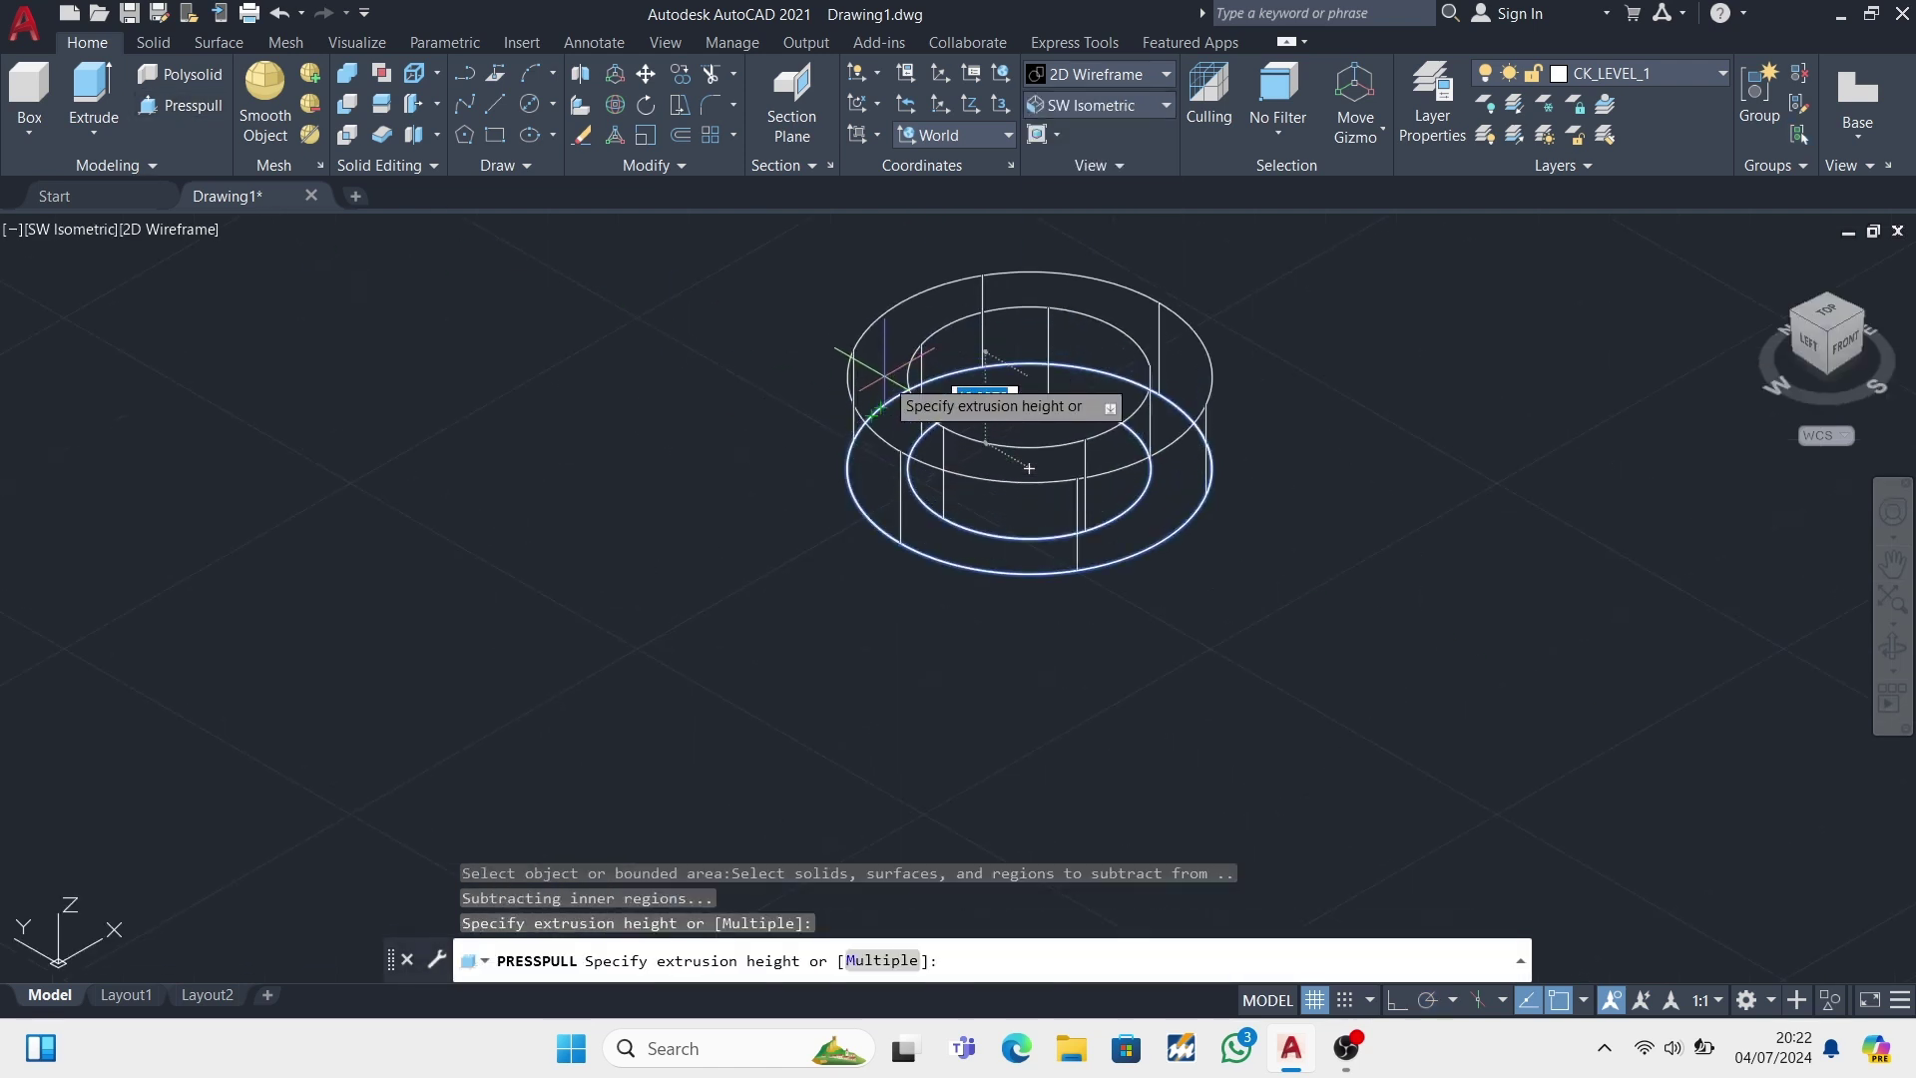
type("15")
key("Return")
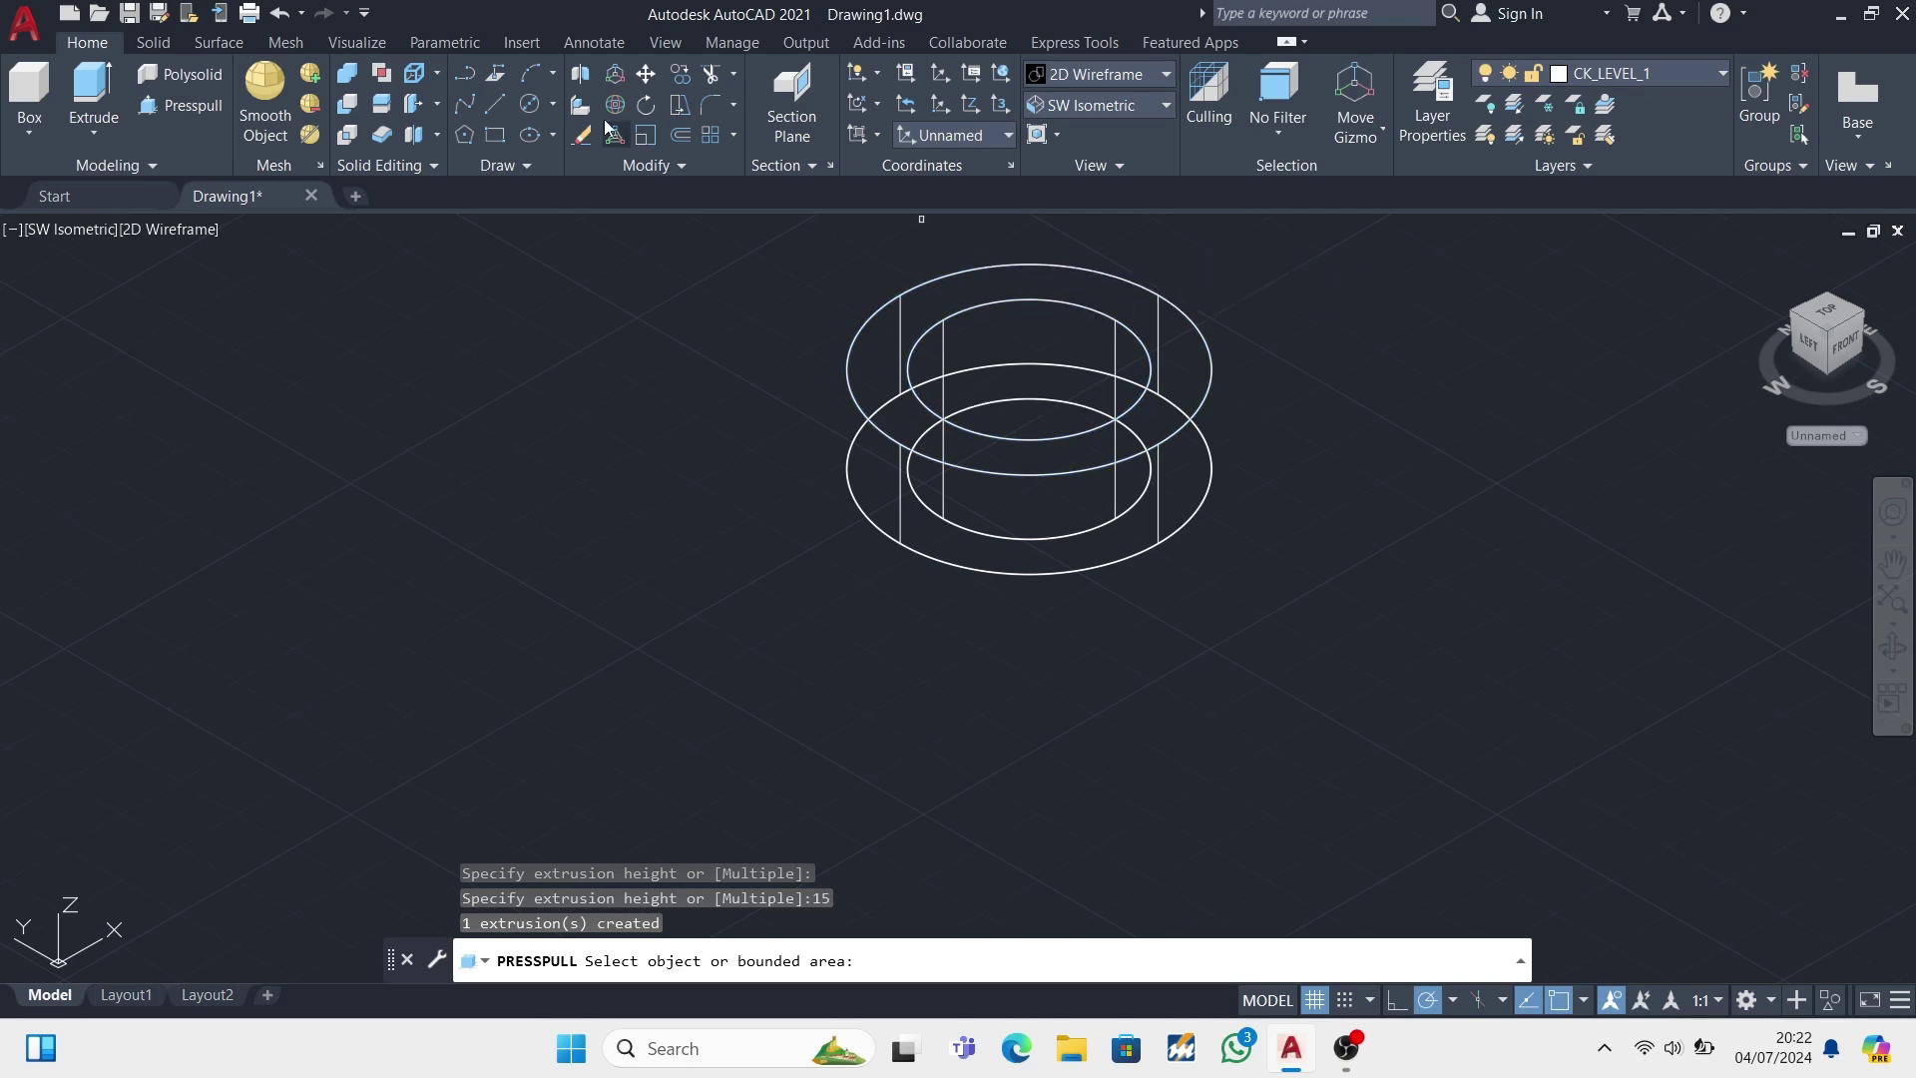
left_click(646, 73)
left_click(900, 443)
key("Return")
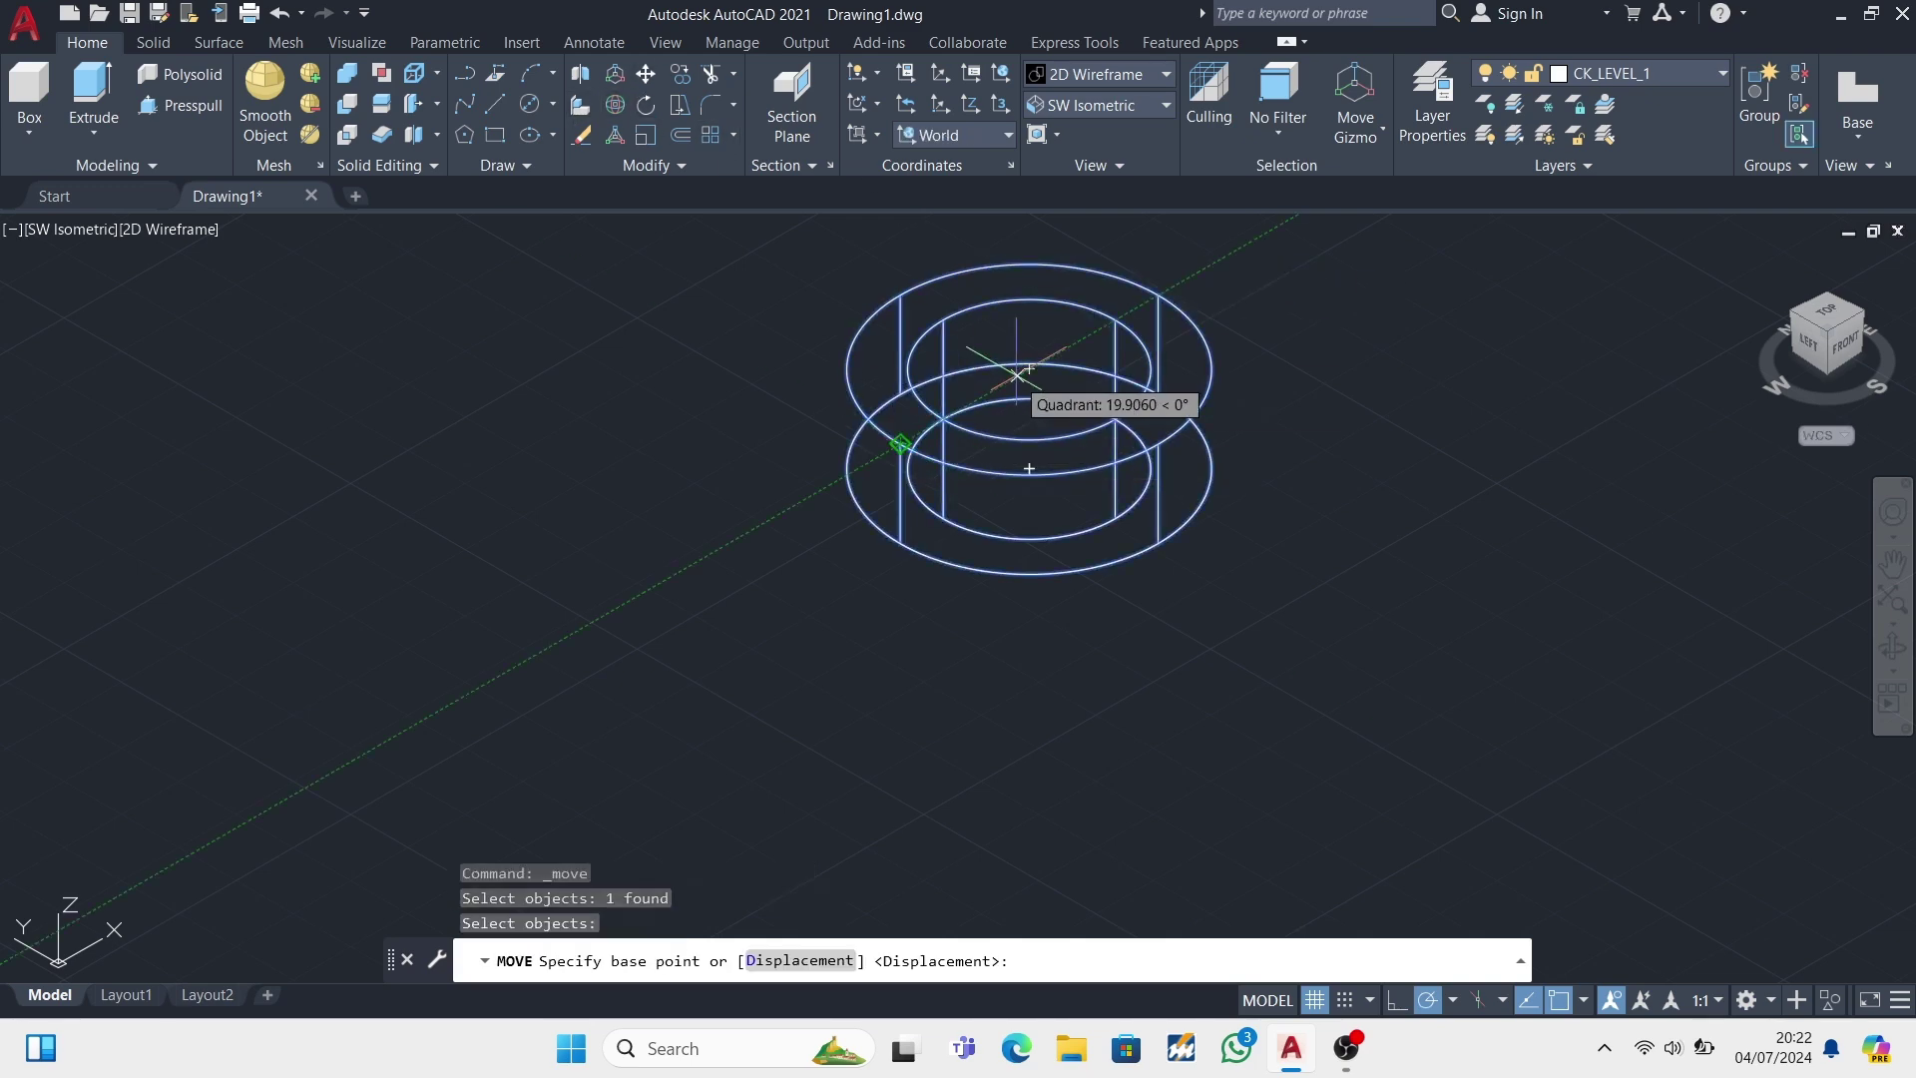
left_click(1029, 468)
left_click(469, 534)
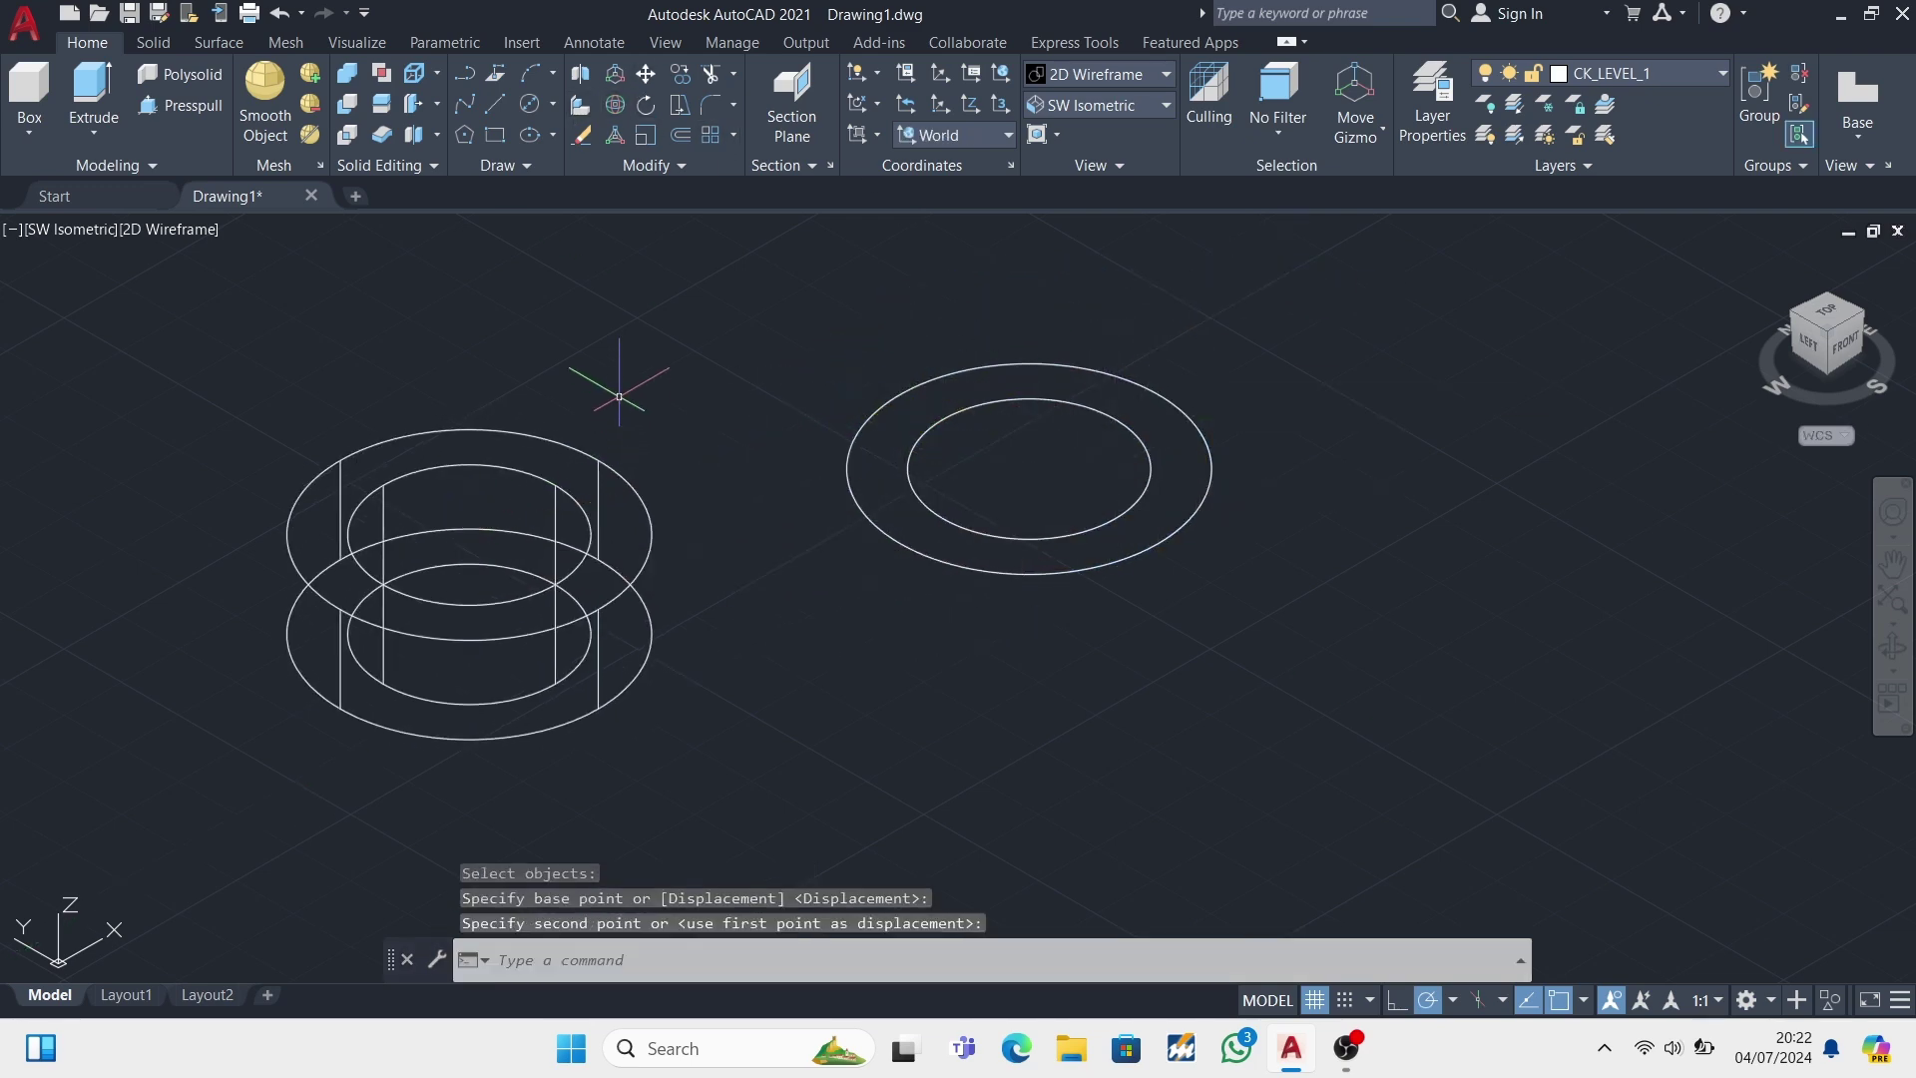
- 3DROTATE the ring solid 90° about a horizontal axis onto its side
left_click(724, 75)
left_click(625, 589)
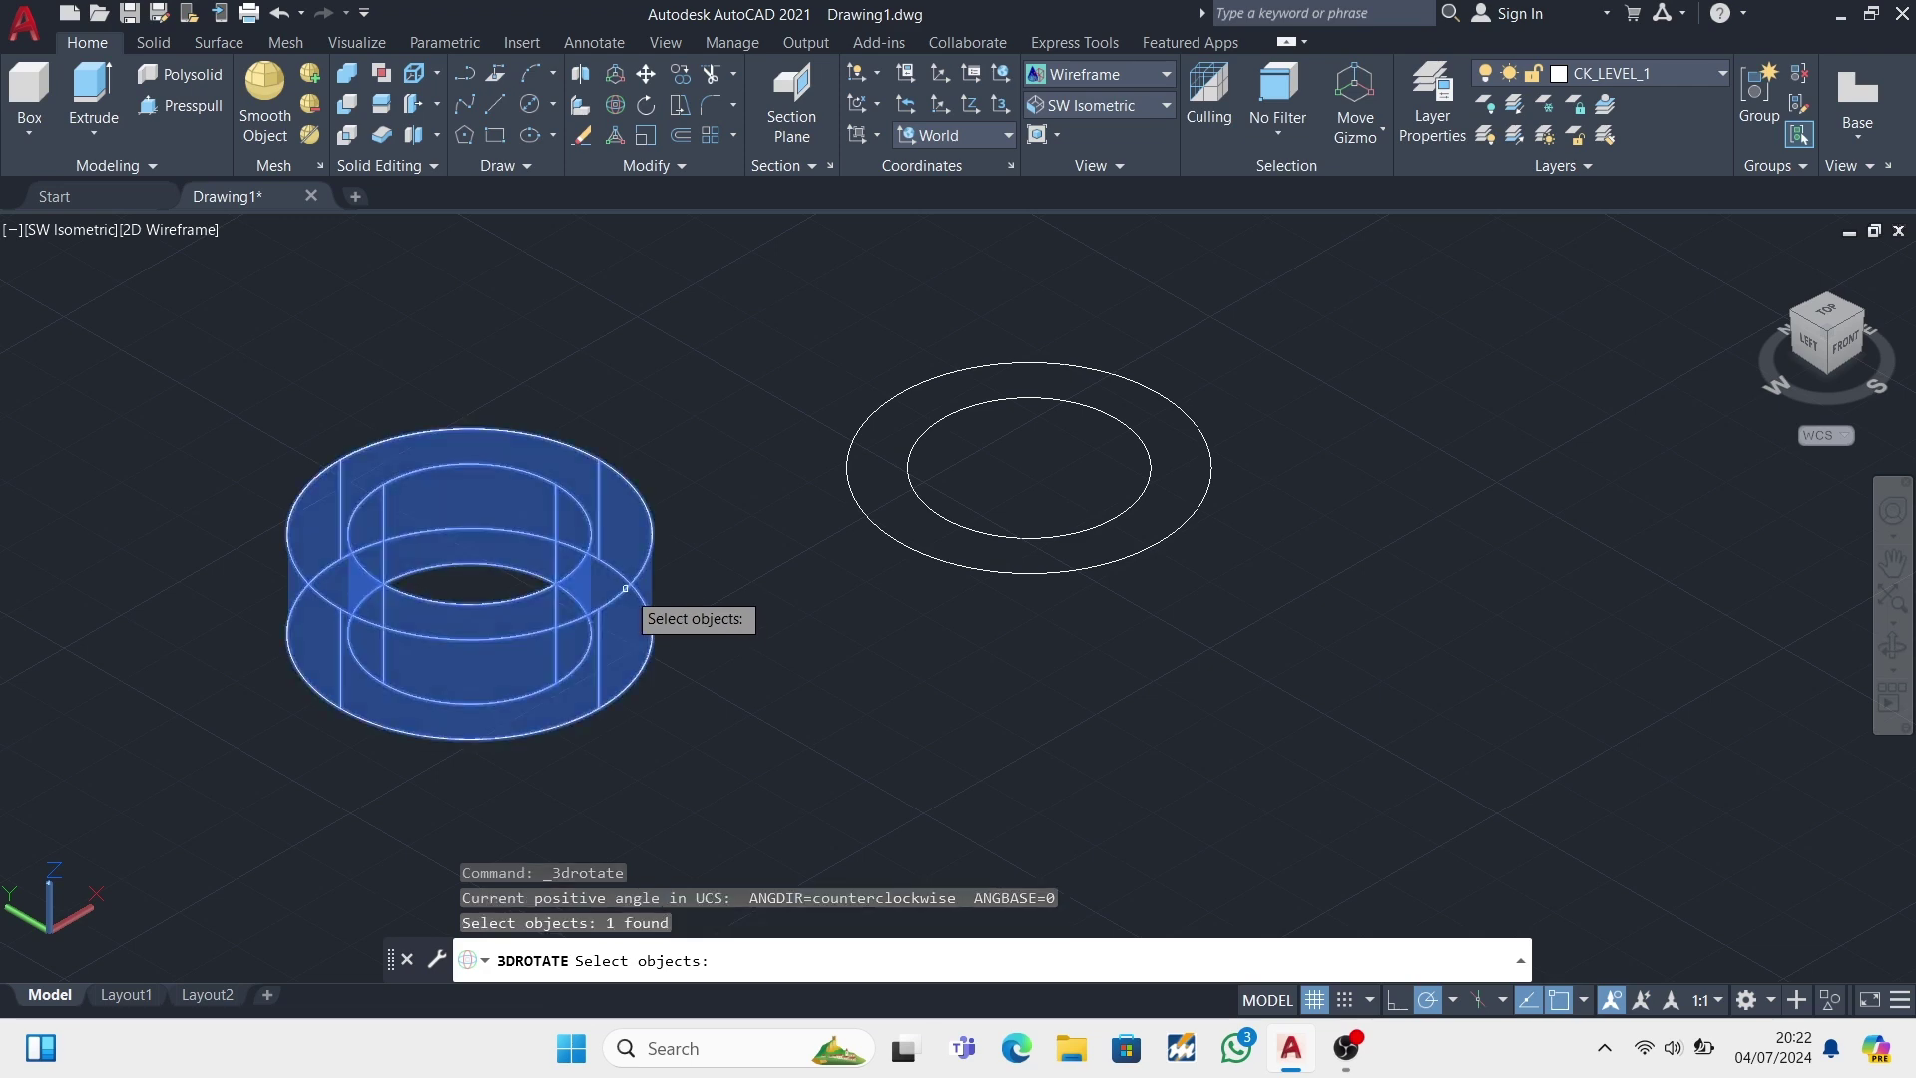
key("Return")
left_click(469, 584)
left_click(479, 519)
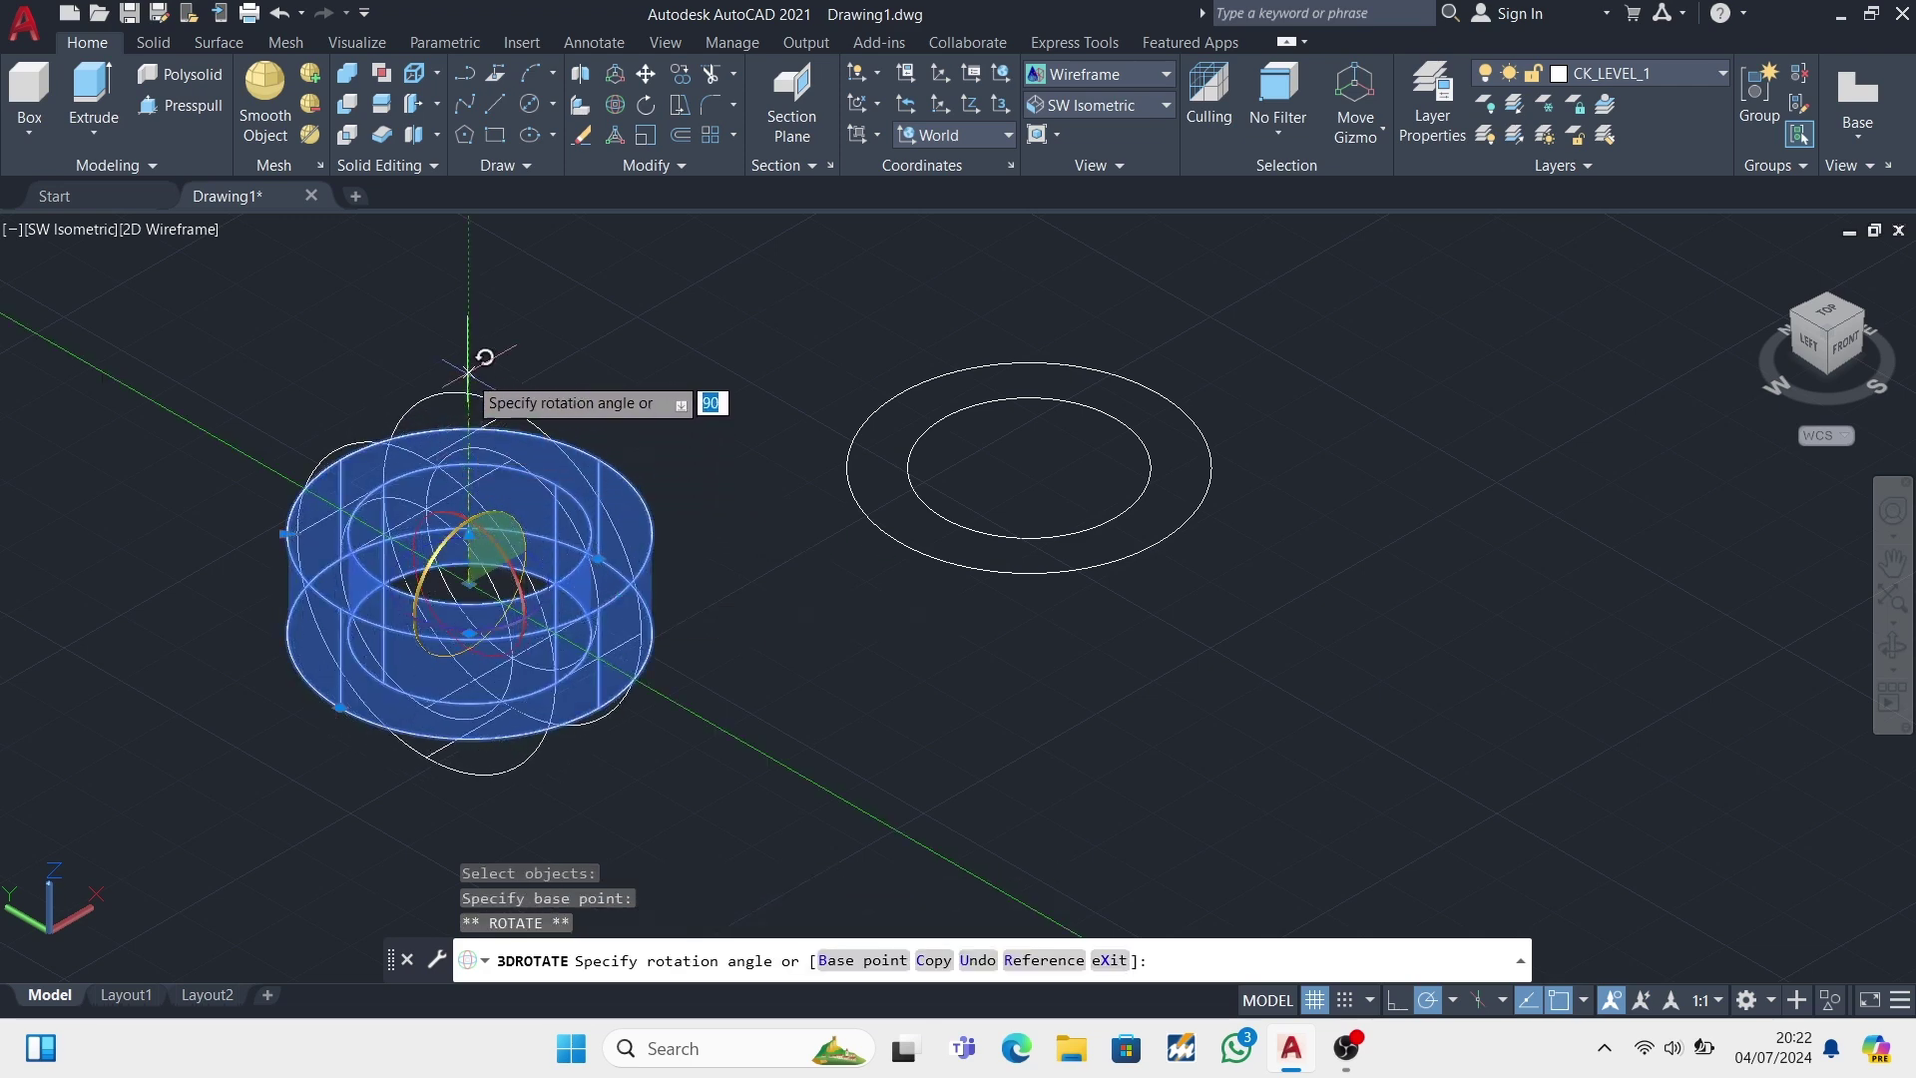
key("Return")
left_click(552, 107)
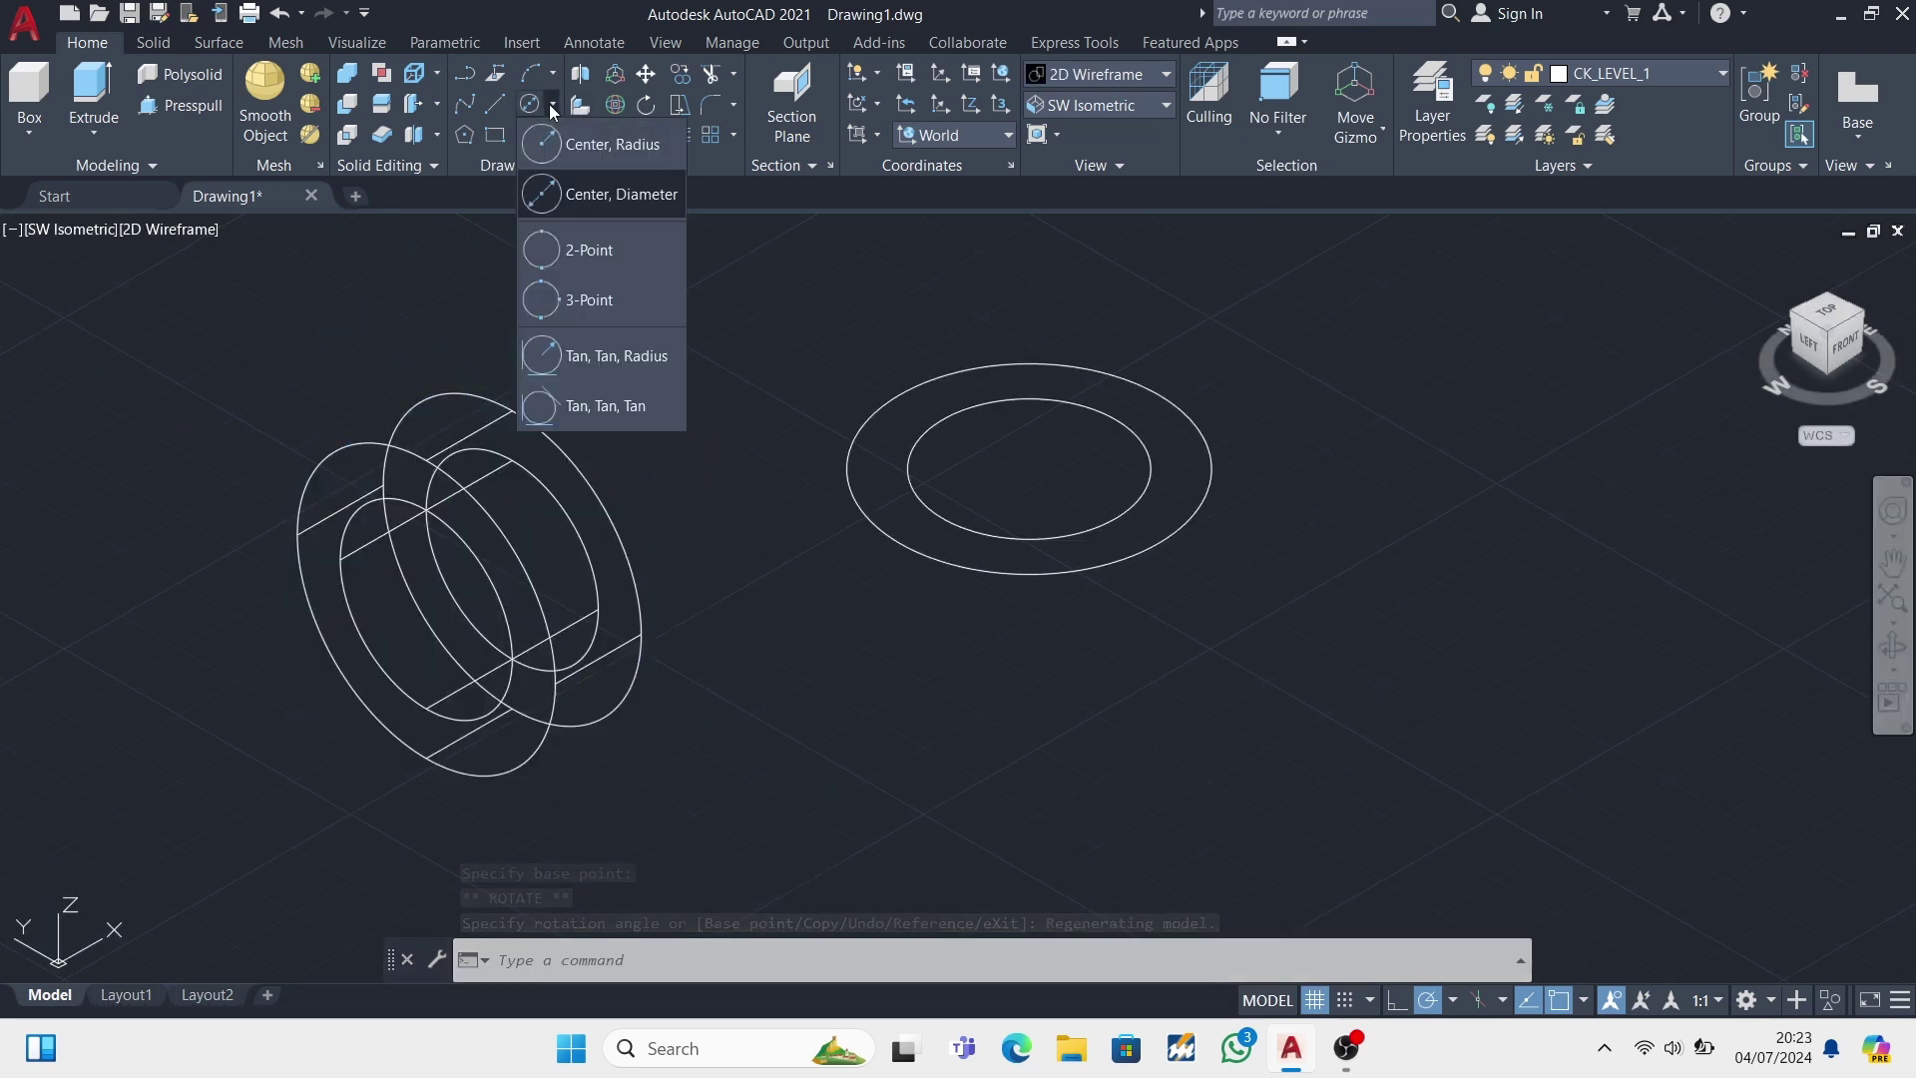
- Draw a 6-diameter circle centred 7.5 along the tipped ring's edge
left_click(539, 193)
scroll(461, 436, "up", 5)
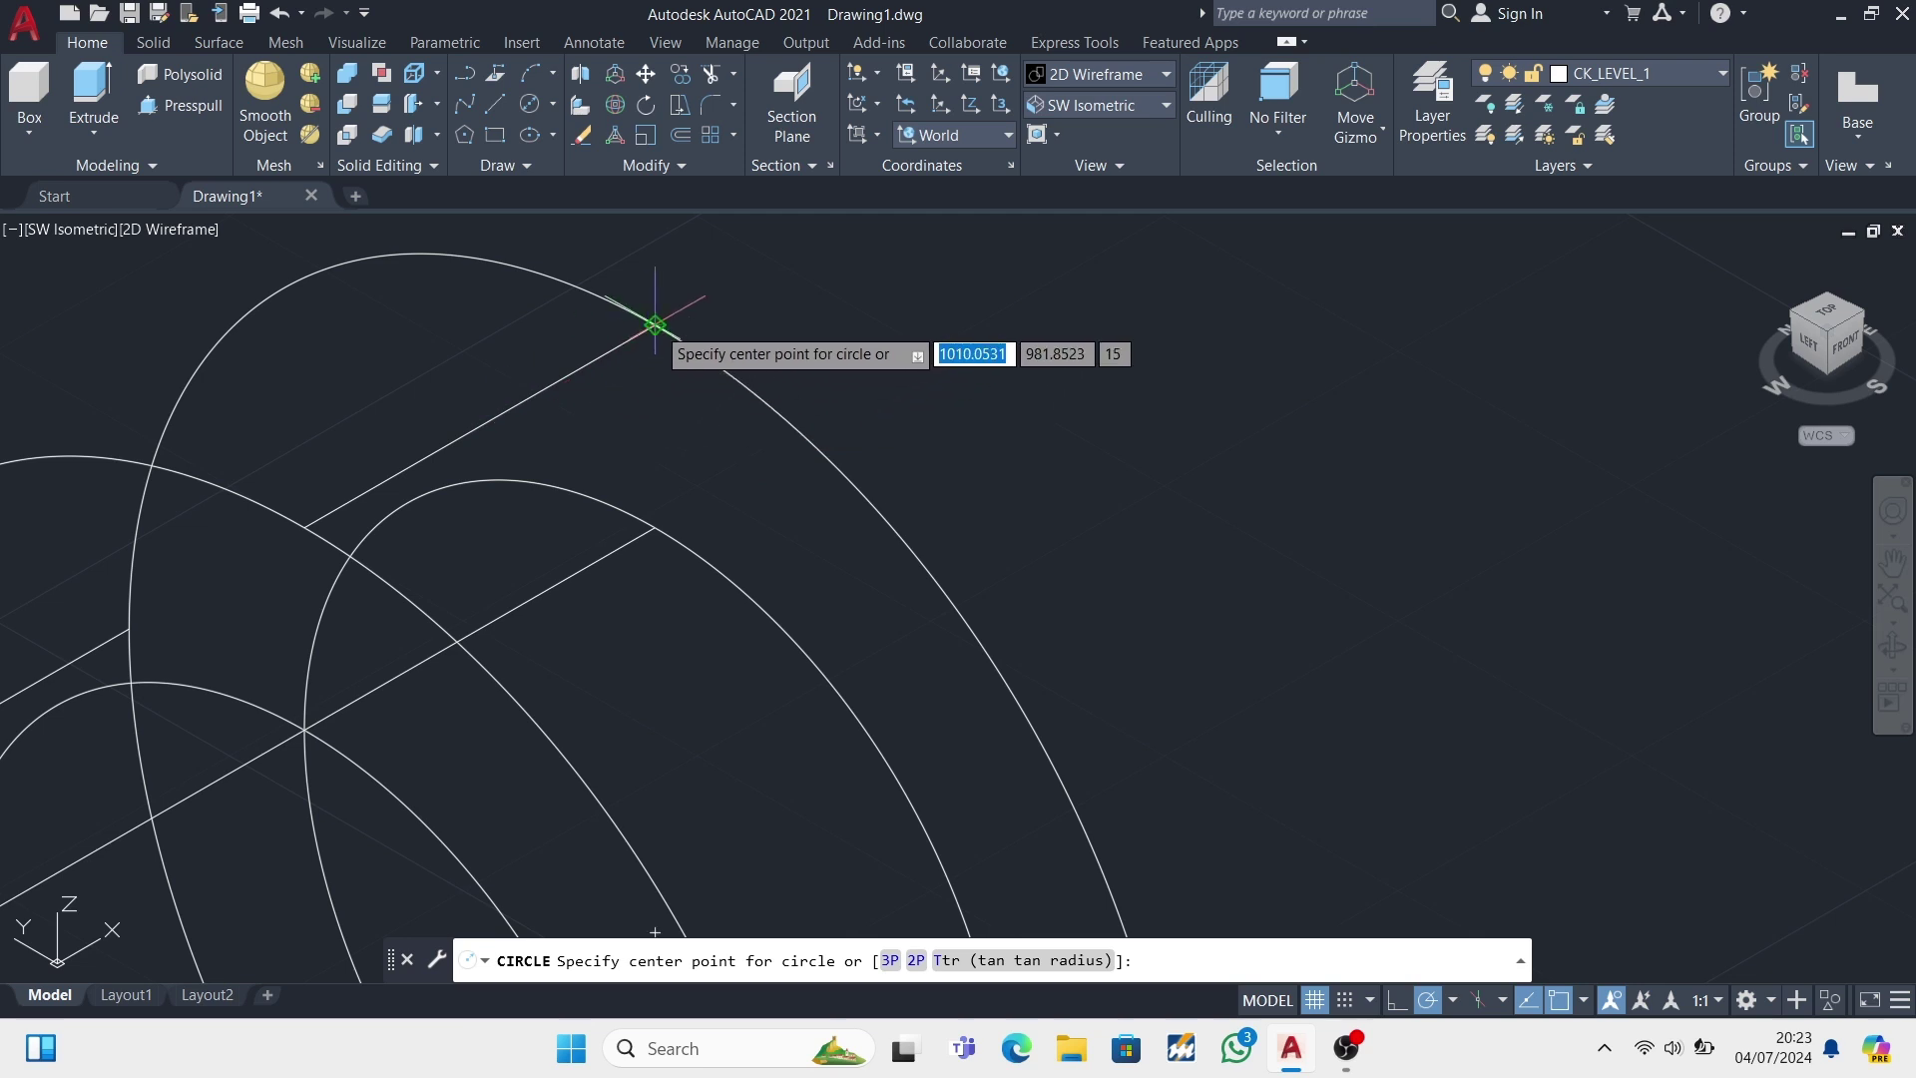
type("7.5")
key("Return")
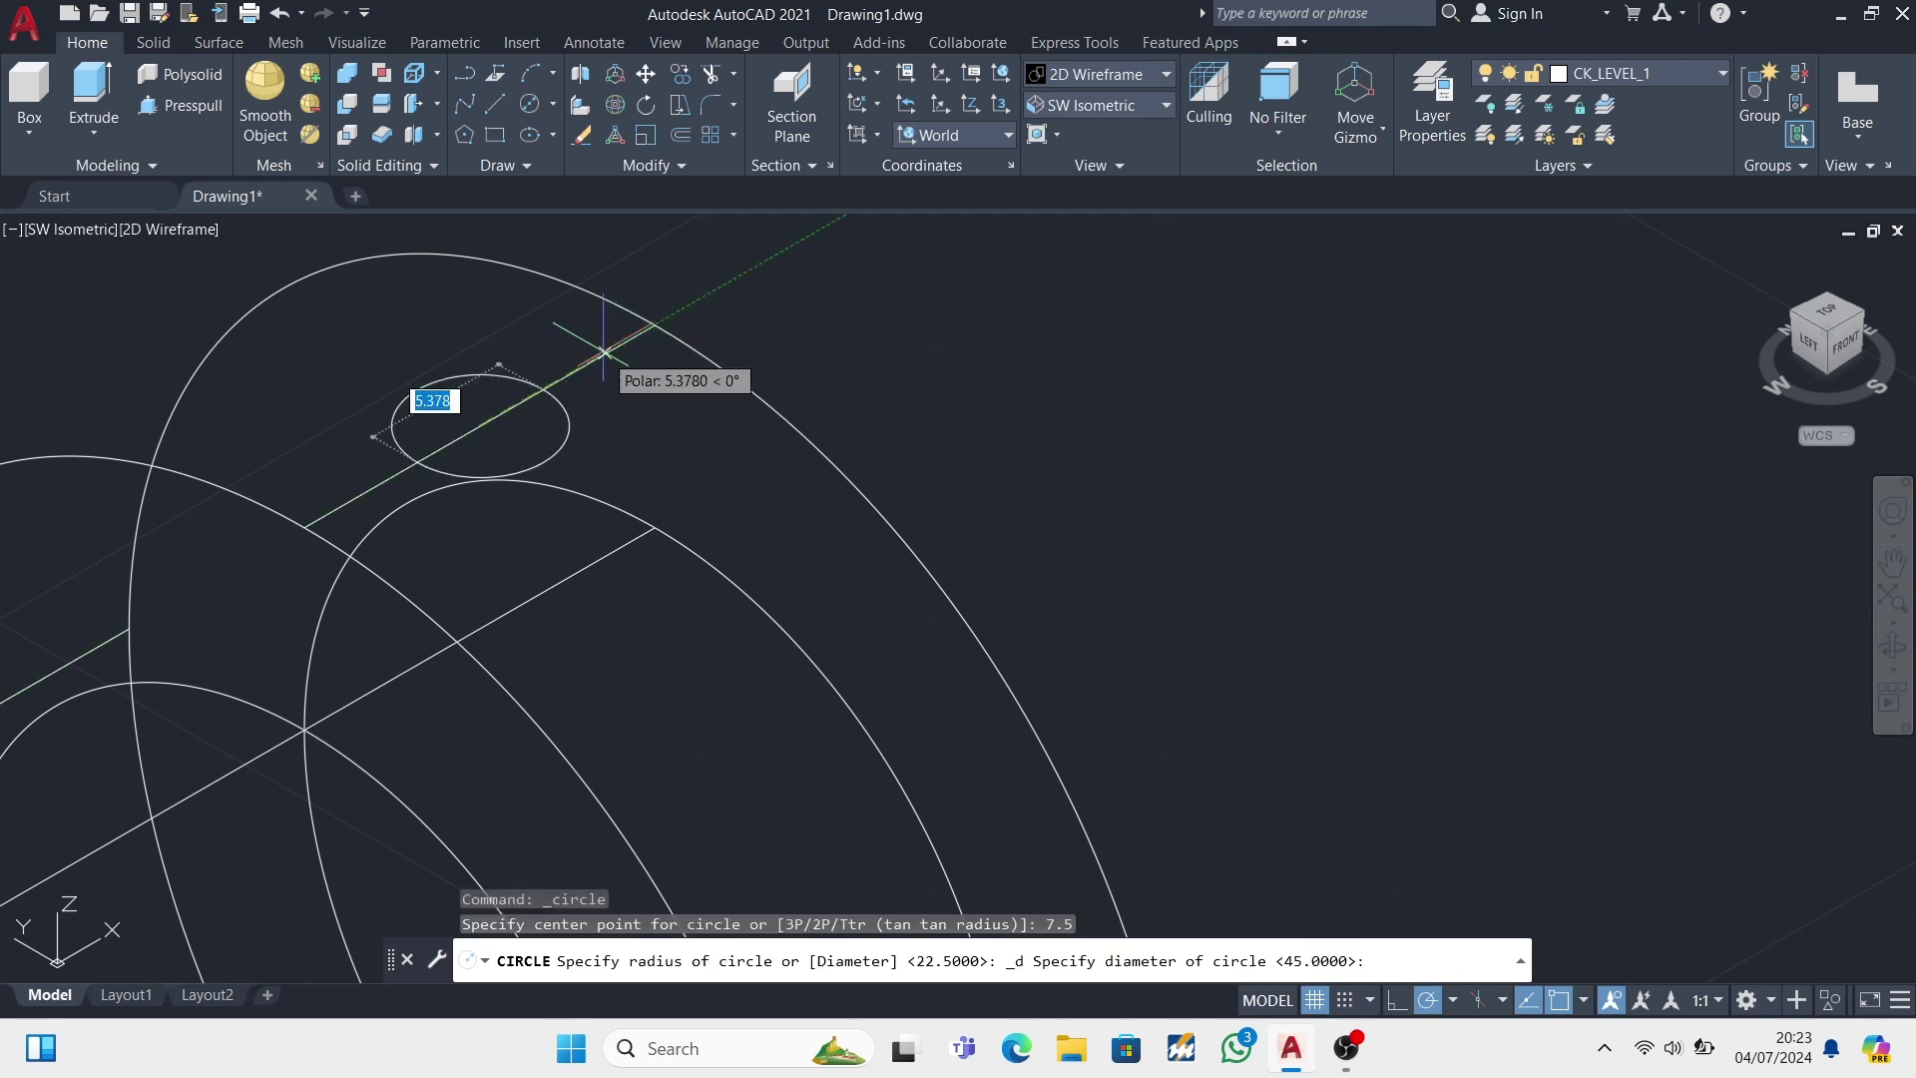
type("6")
key("Return")
scroll(616, 346, "down", 5)
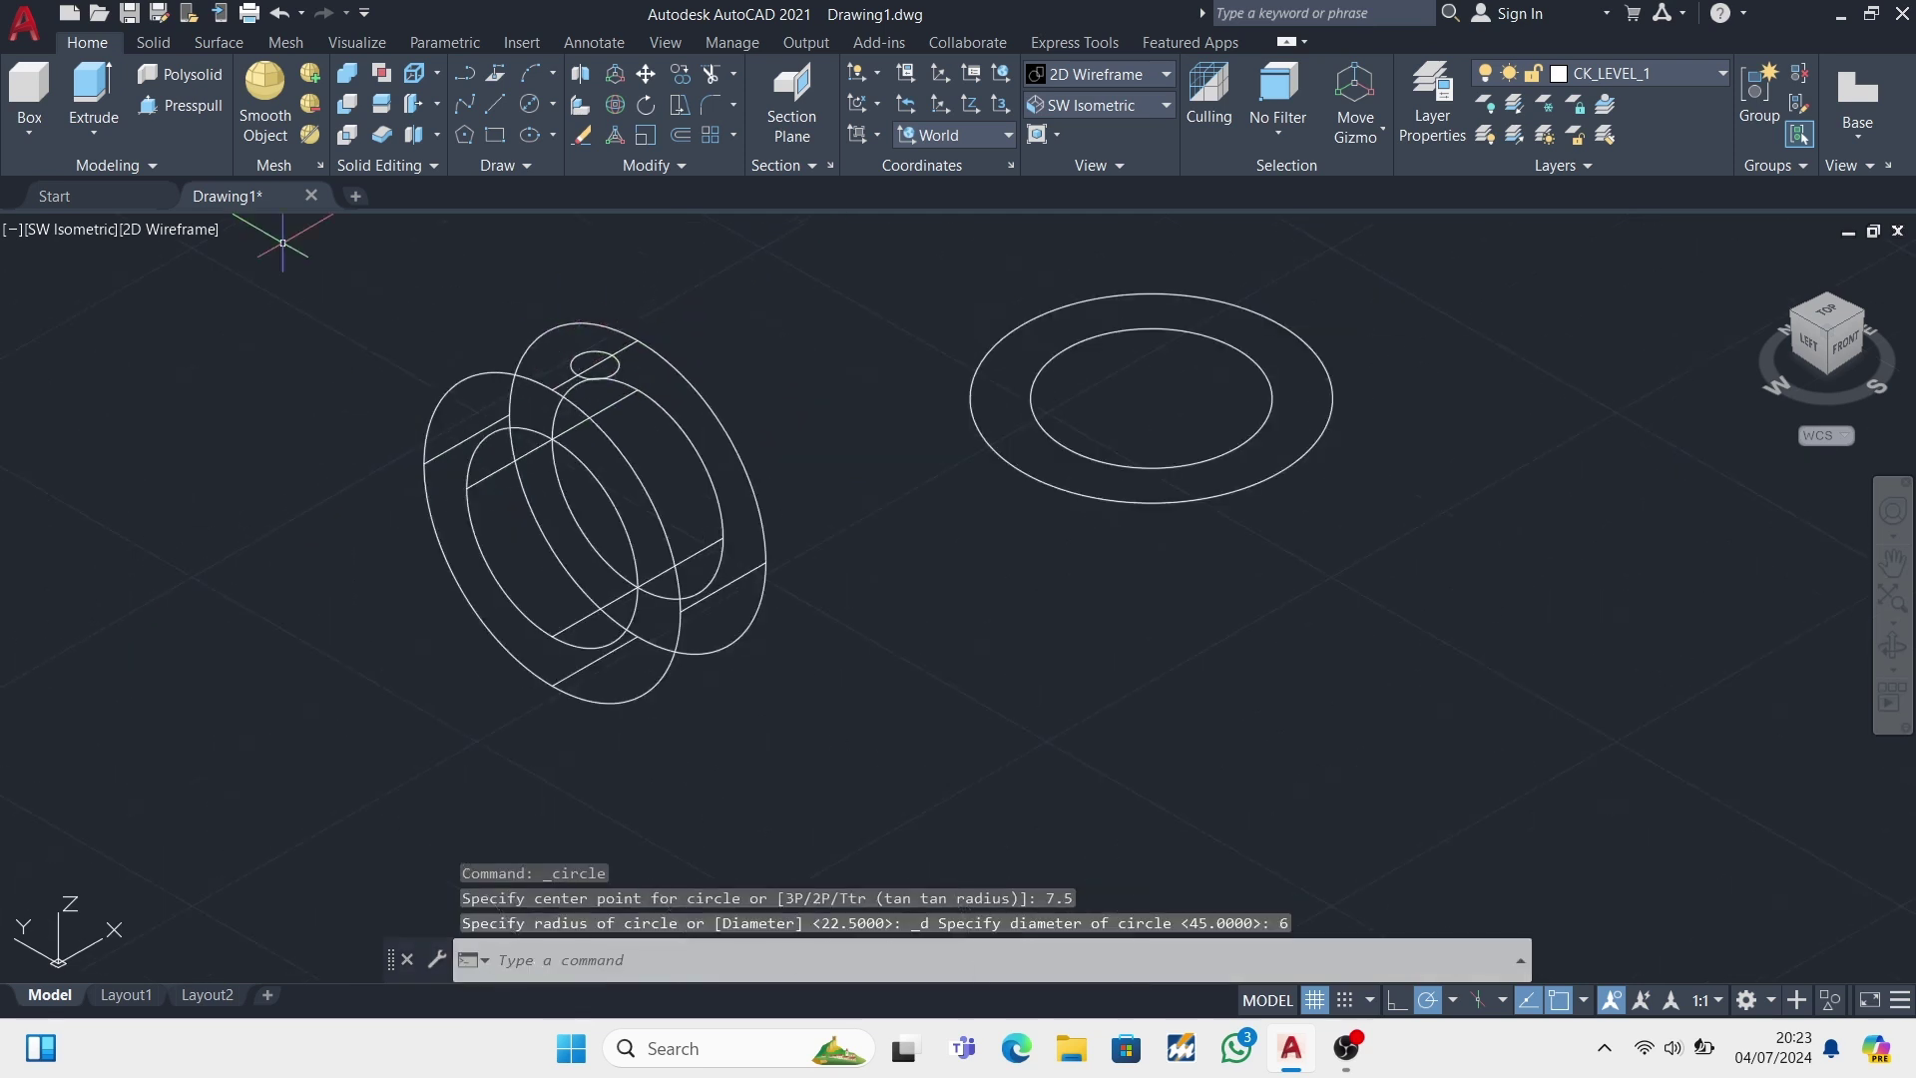
- Presspull the small circle into a 60-long pin through the ring rim
left_click(180, 104)
left_click(597, 365)
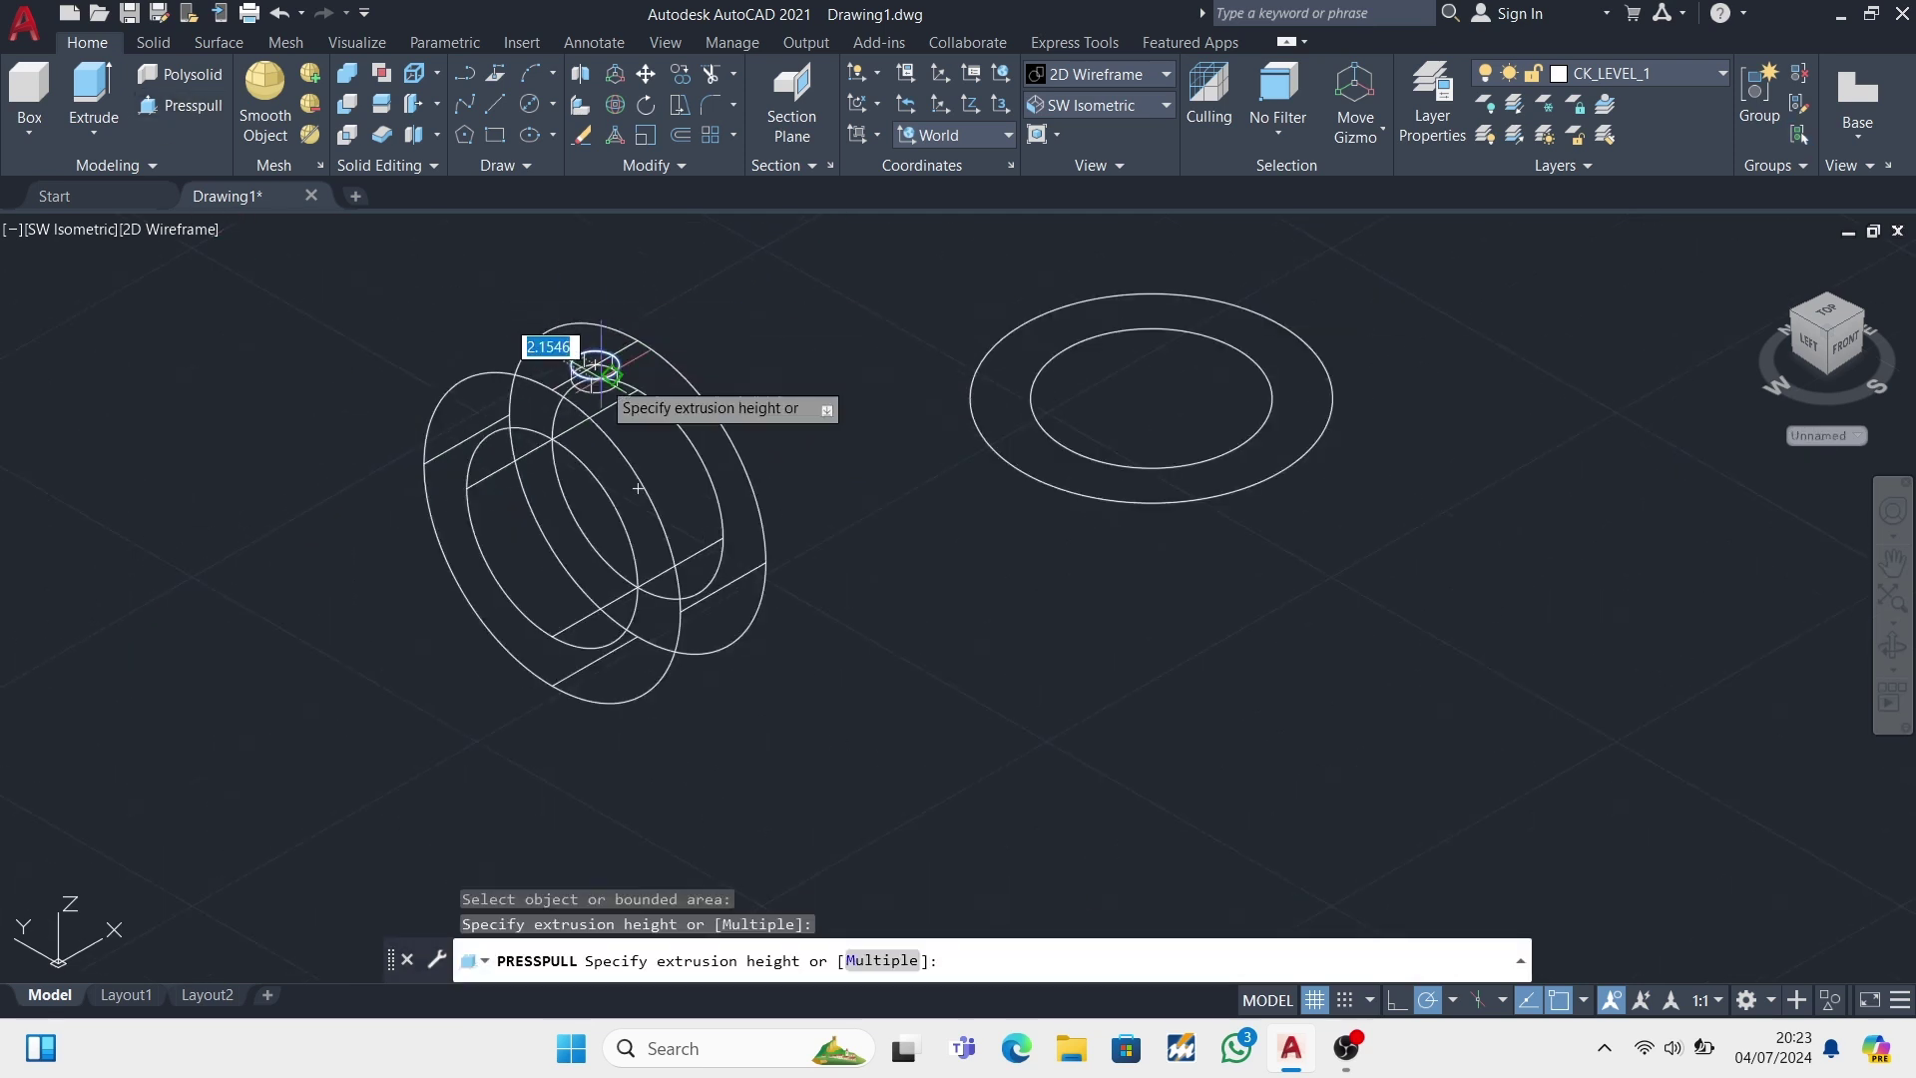
left_click(552, 537)
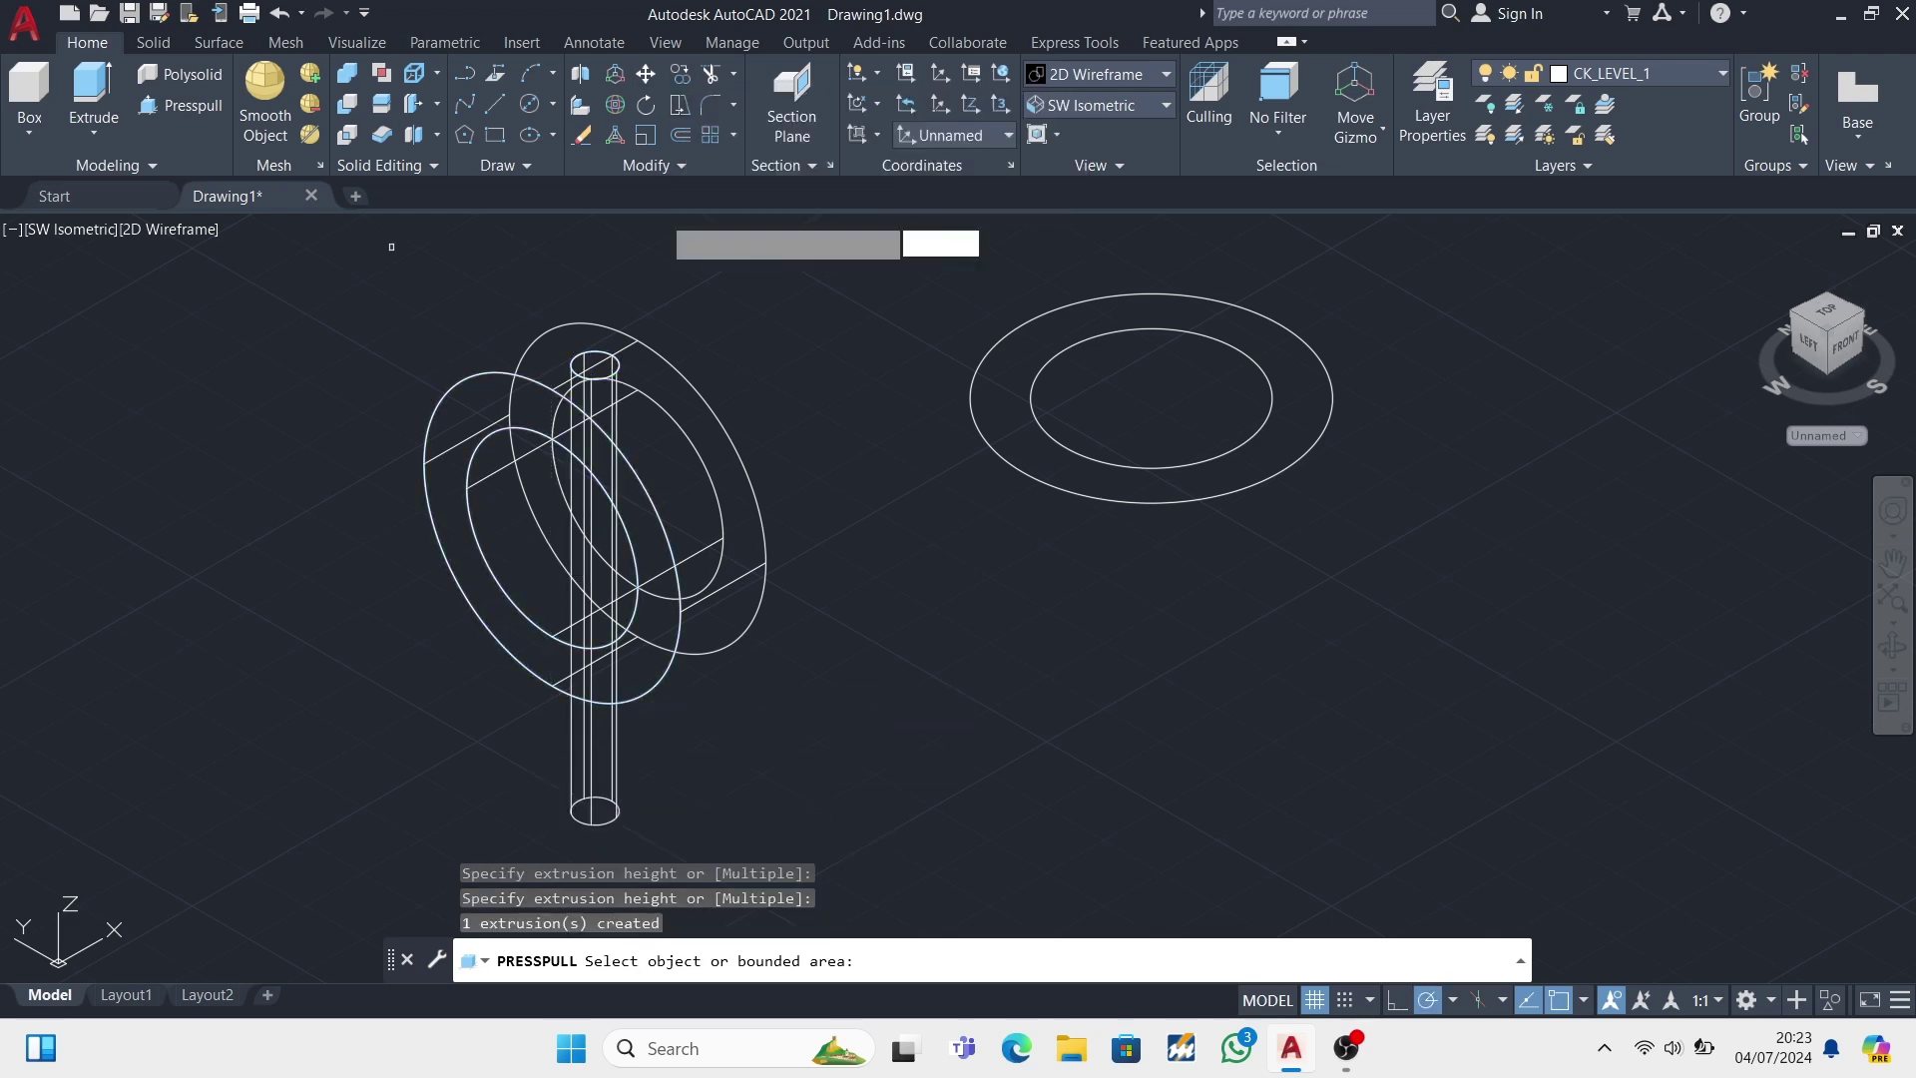
left_click(276, 17)
left_click(179, 105)
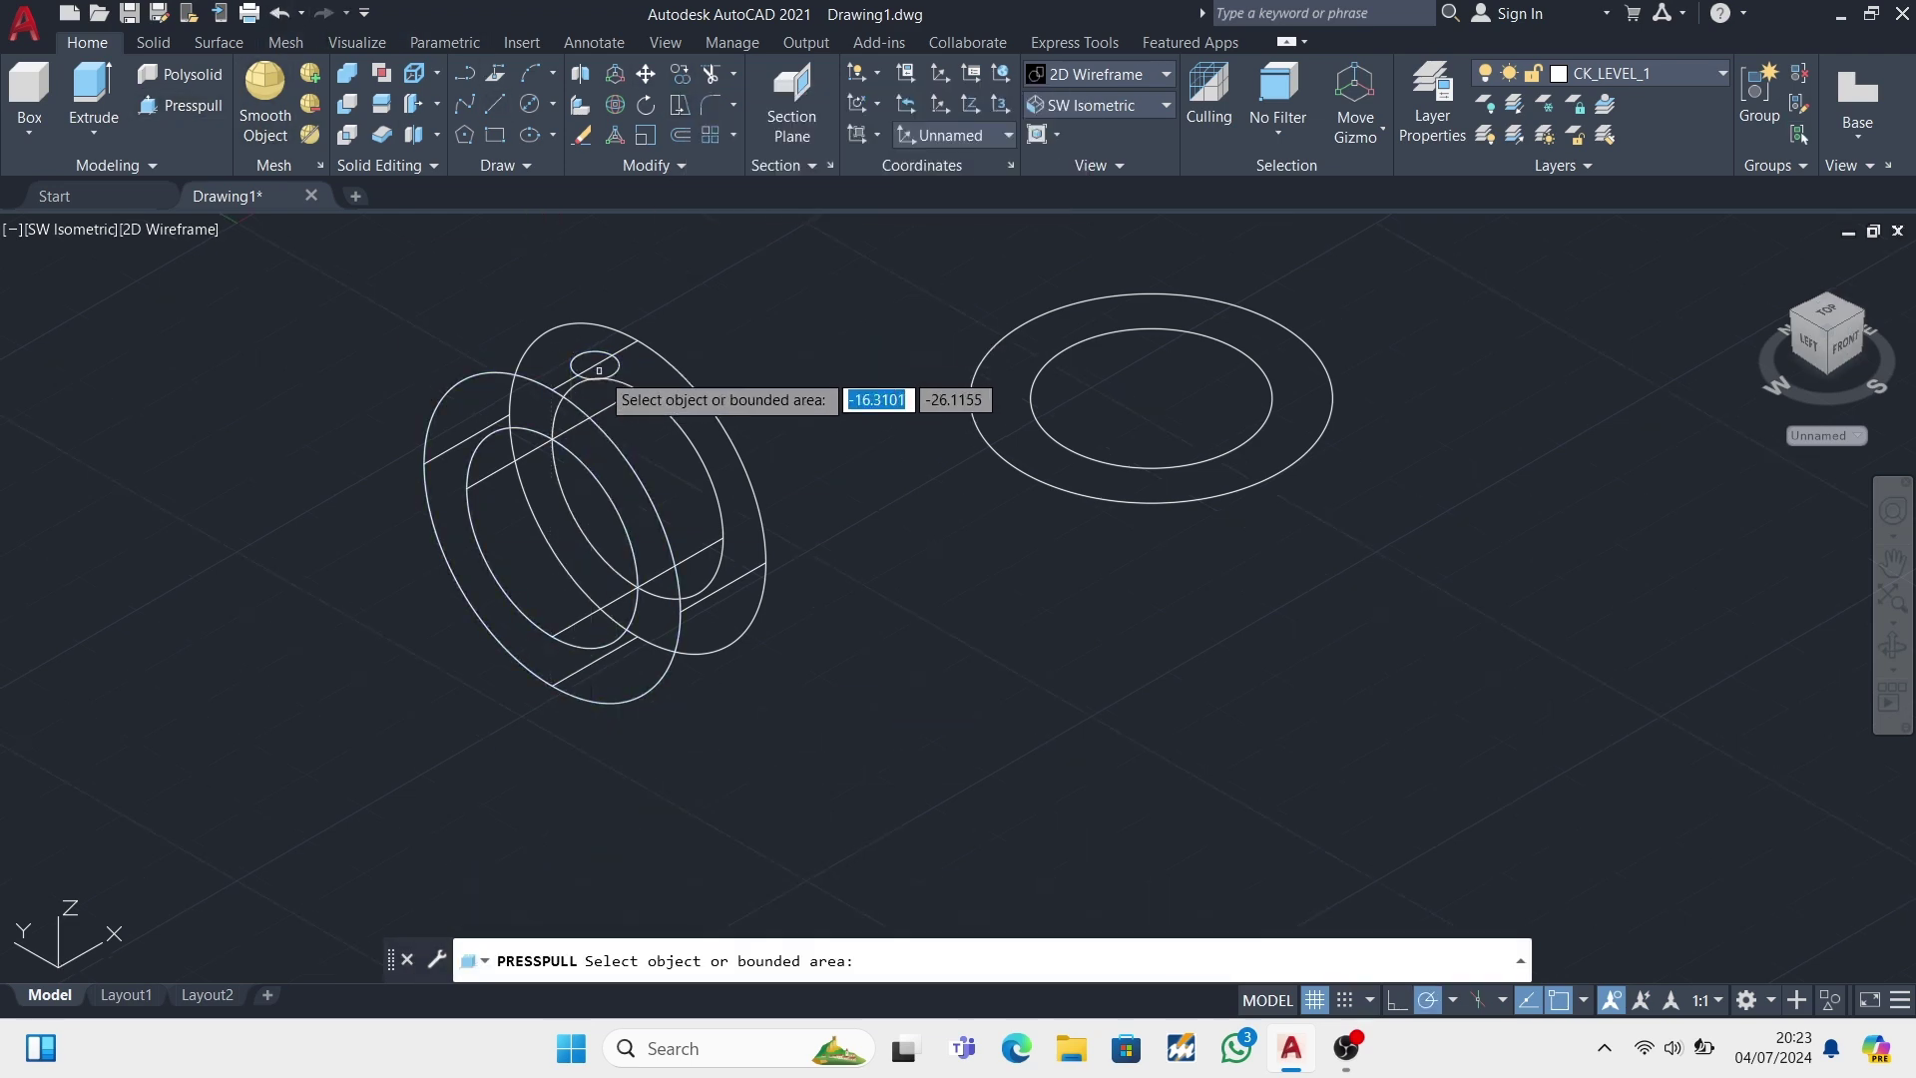
left_click(595, 364)
type("60")
key("Return")
scroll(574, 753, "down", 3)
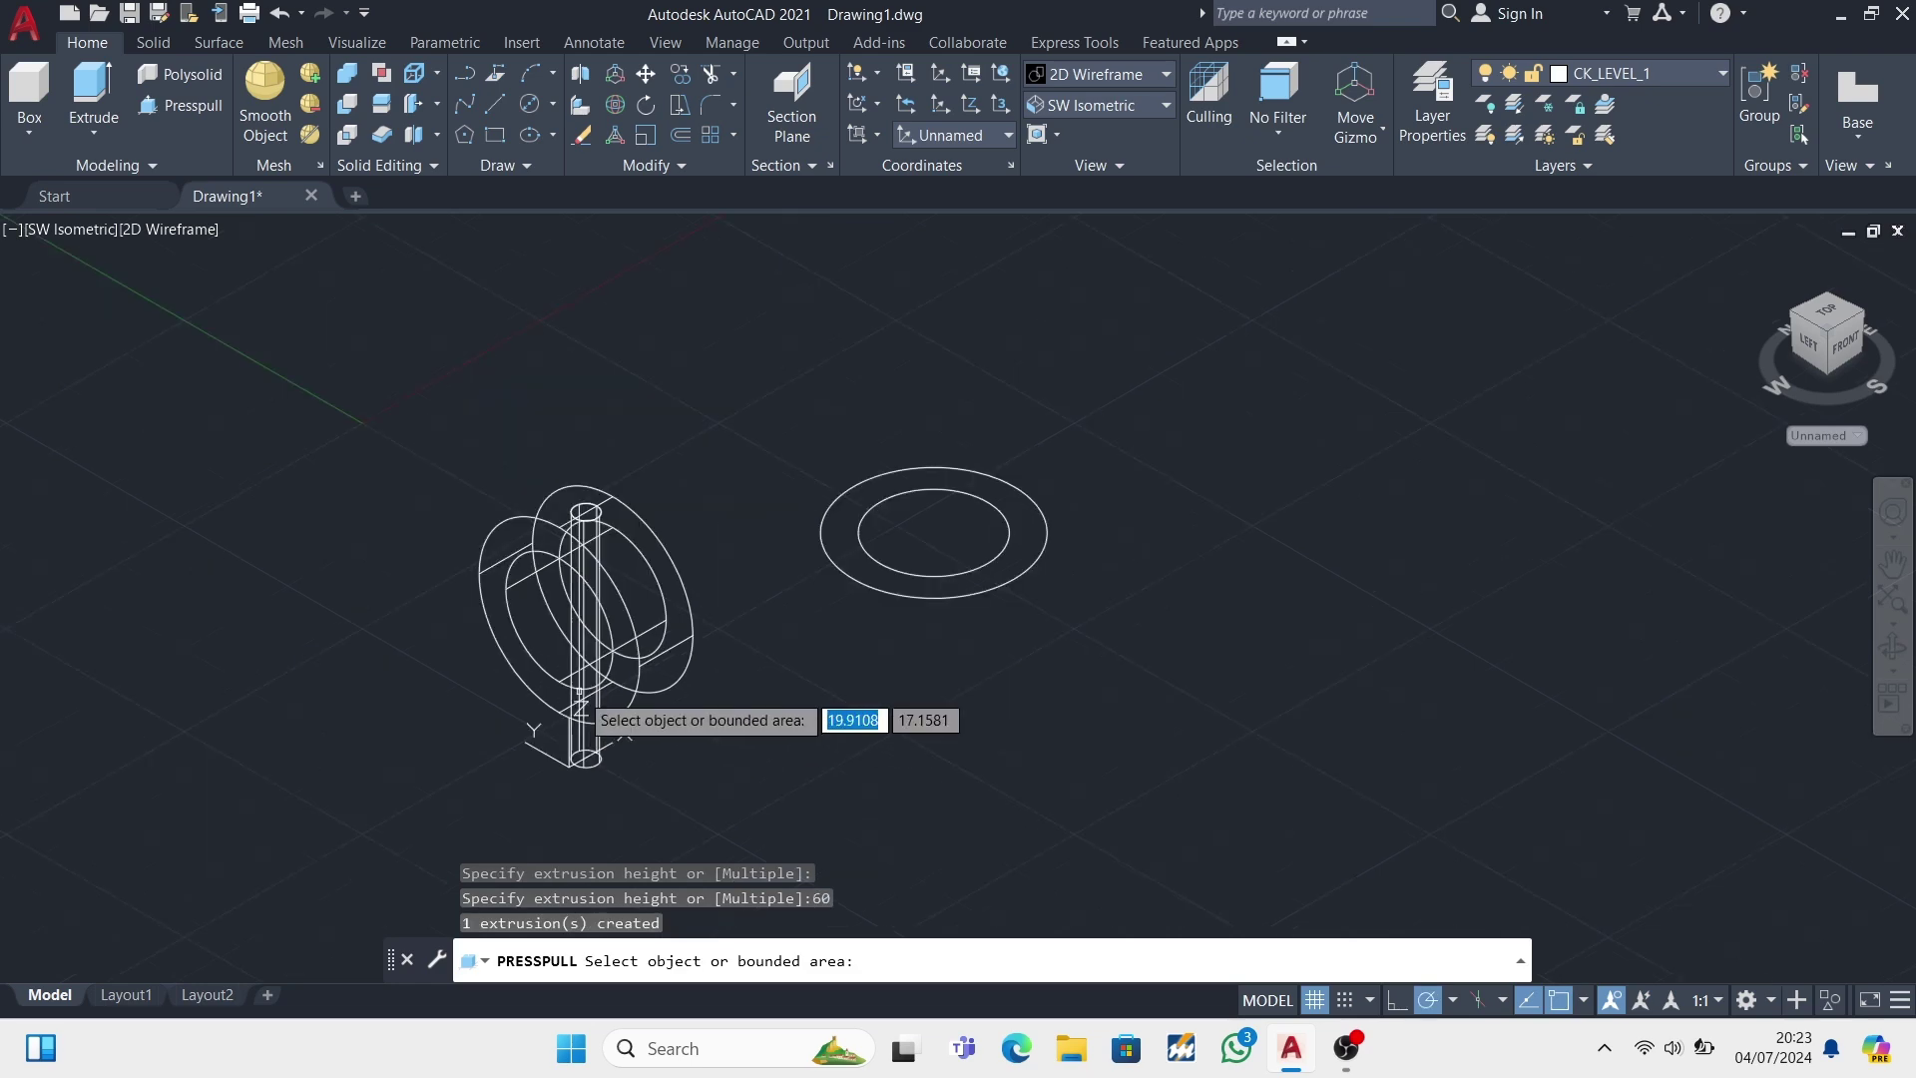
left_click(680, 75)
left_click(597, 514)
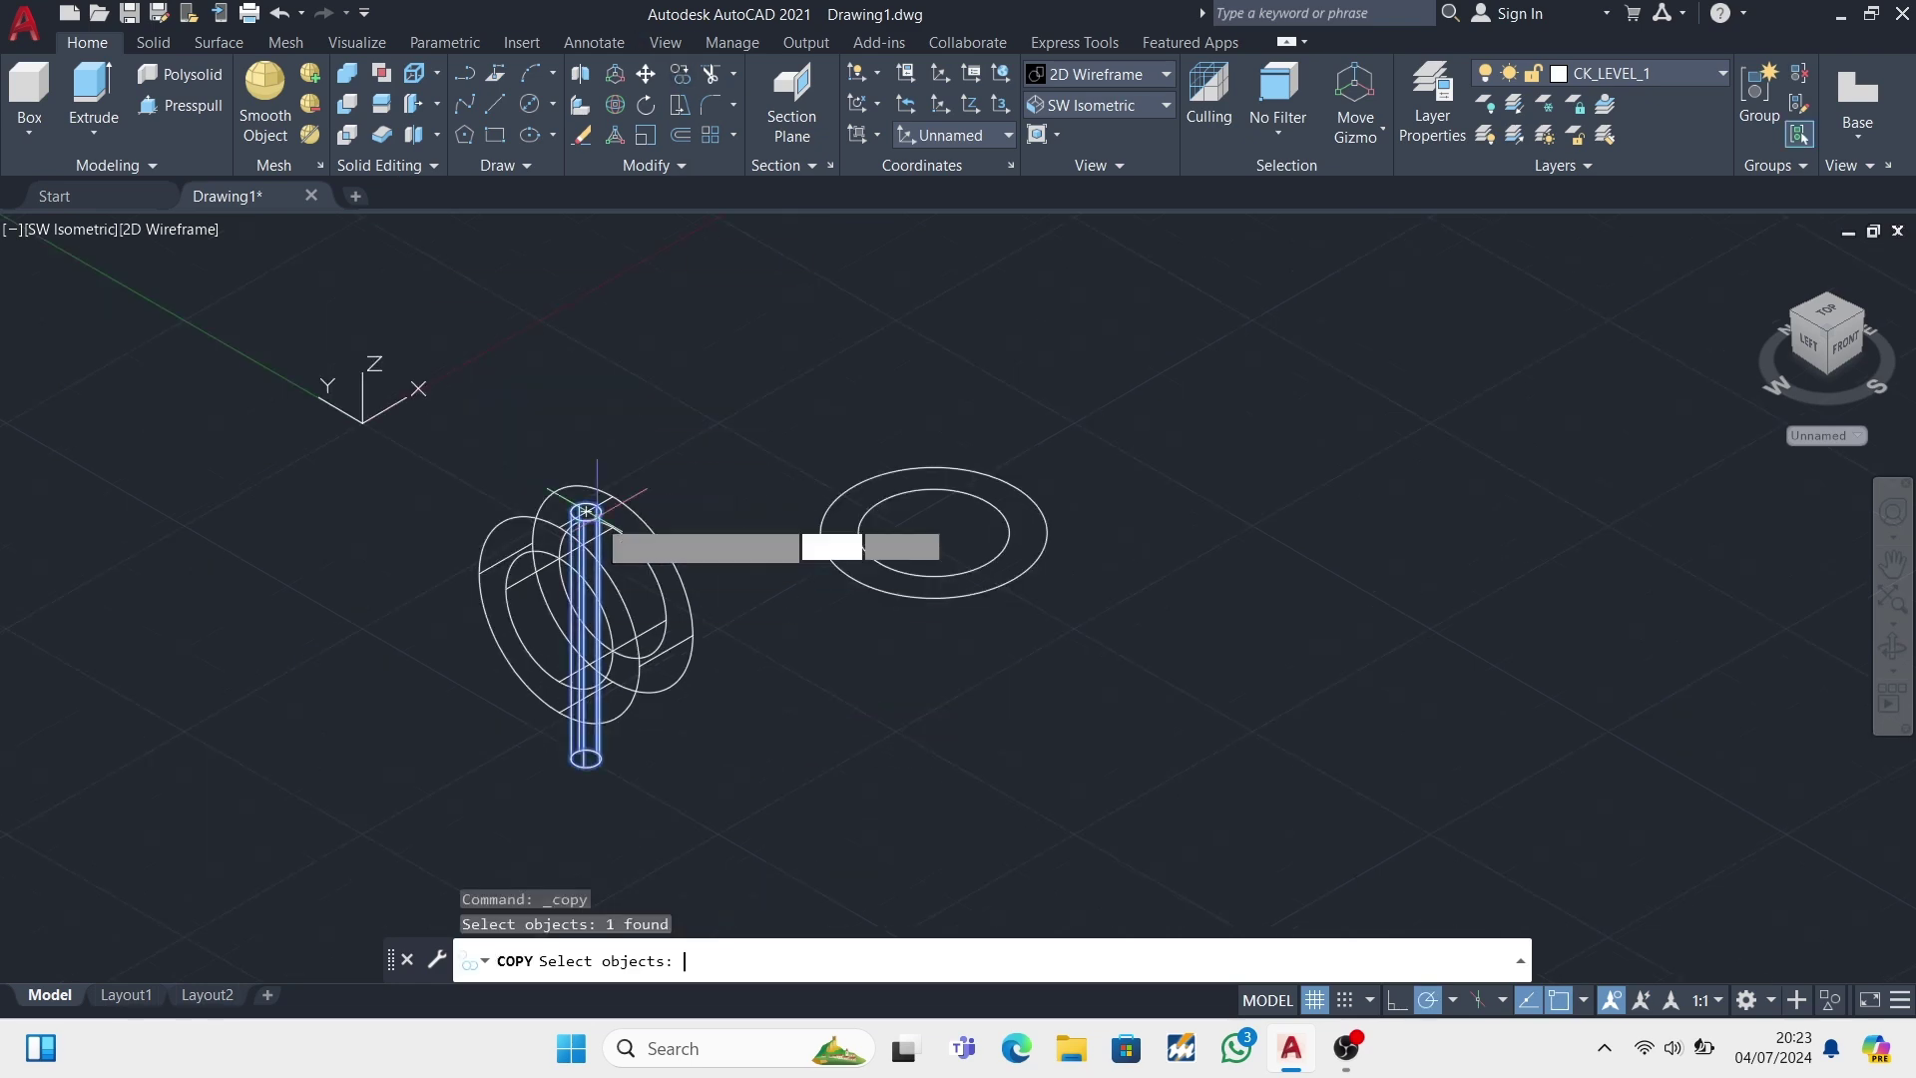
- Copy the 60-long pin beside the ring, then undo a trial subtraction
key("Return")
left_click(591, 490)
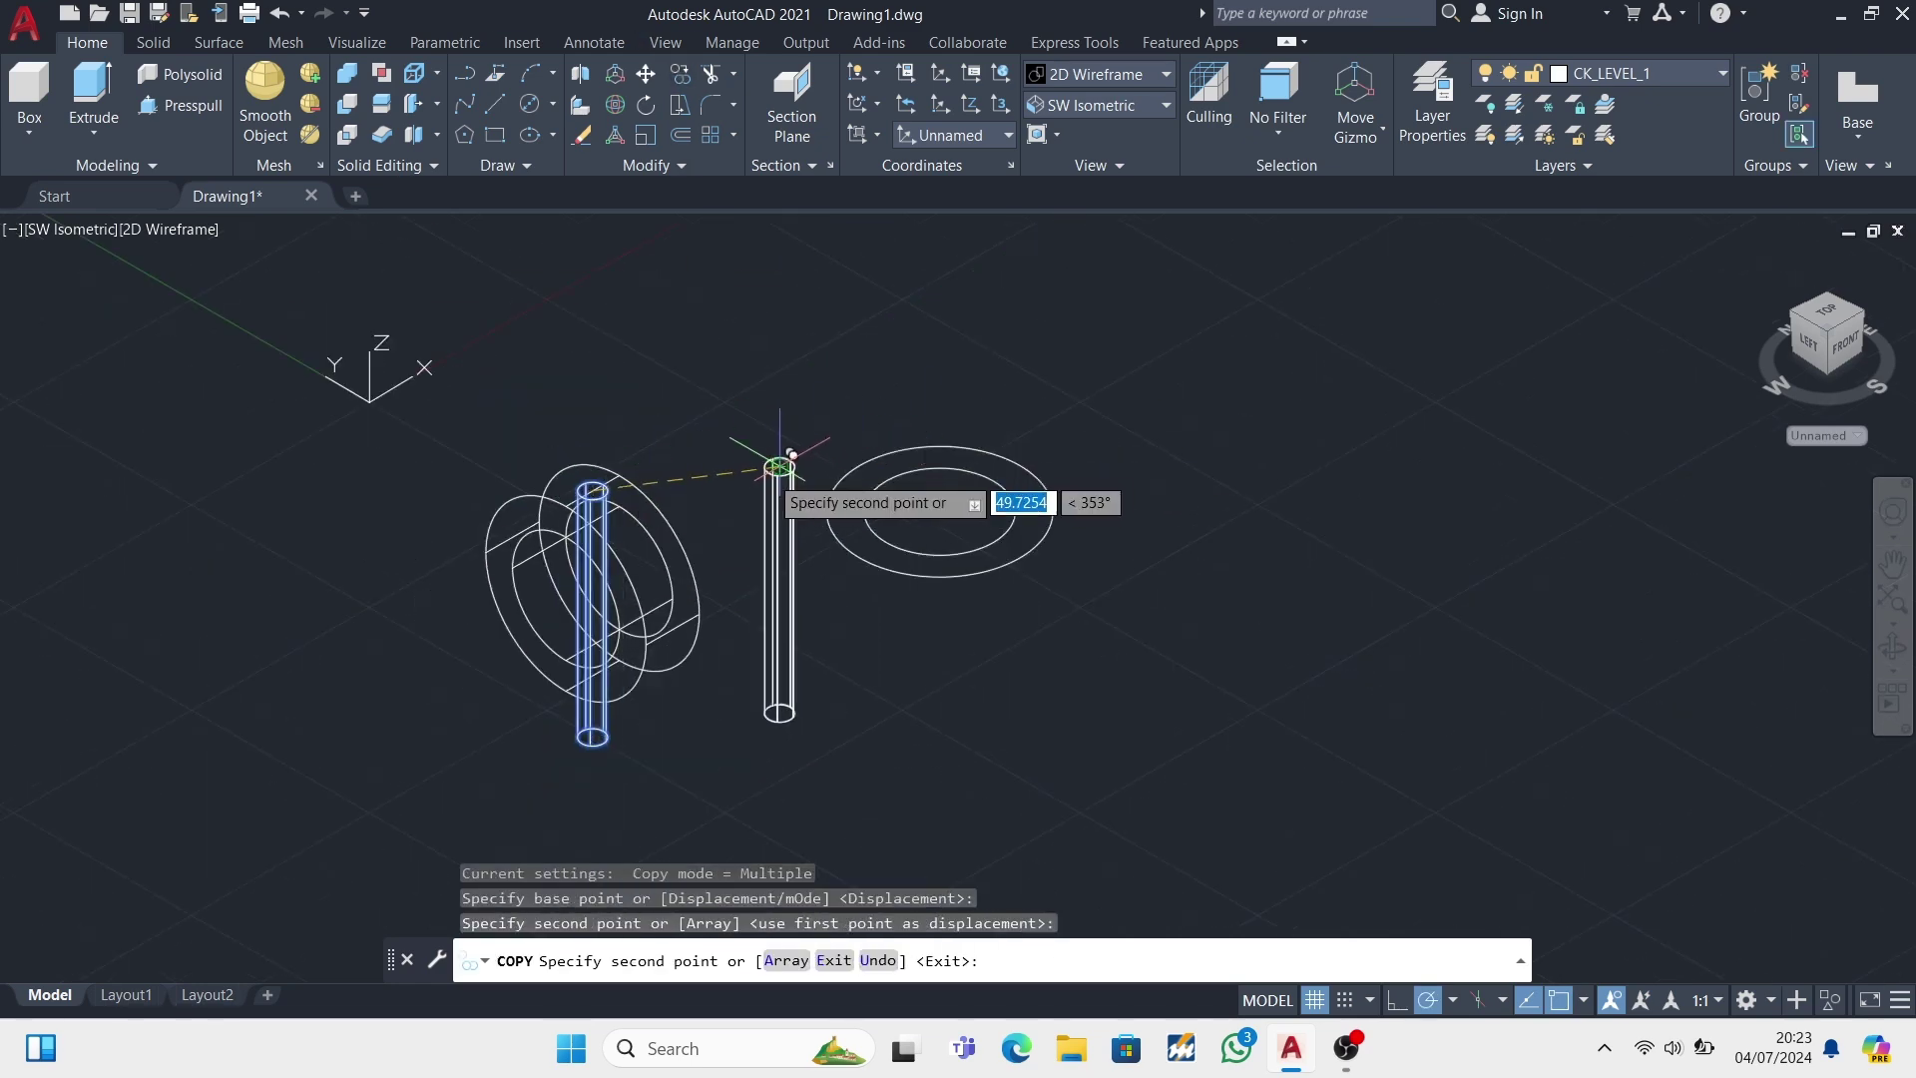
key("Escape")
left_click(381, 73)
left_click(578, 499)
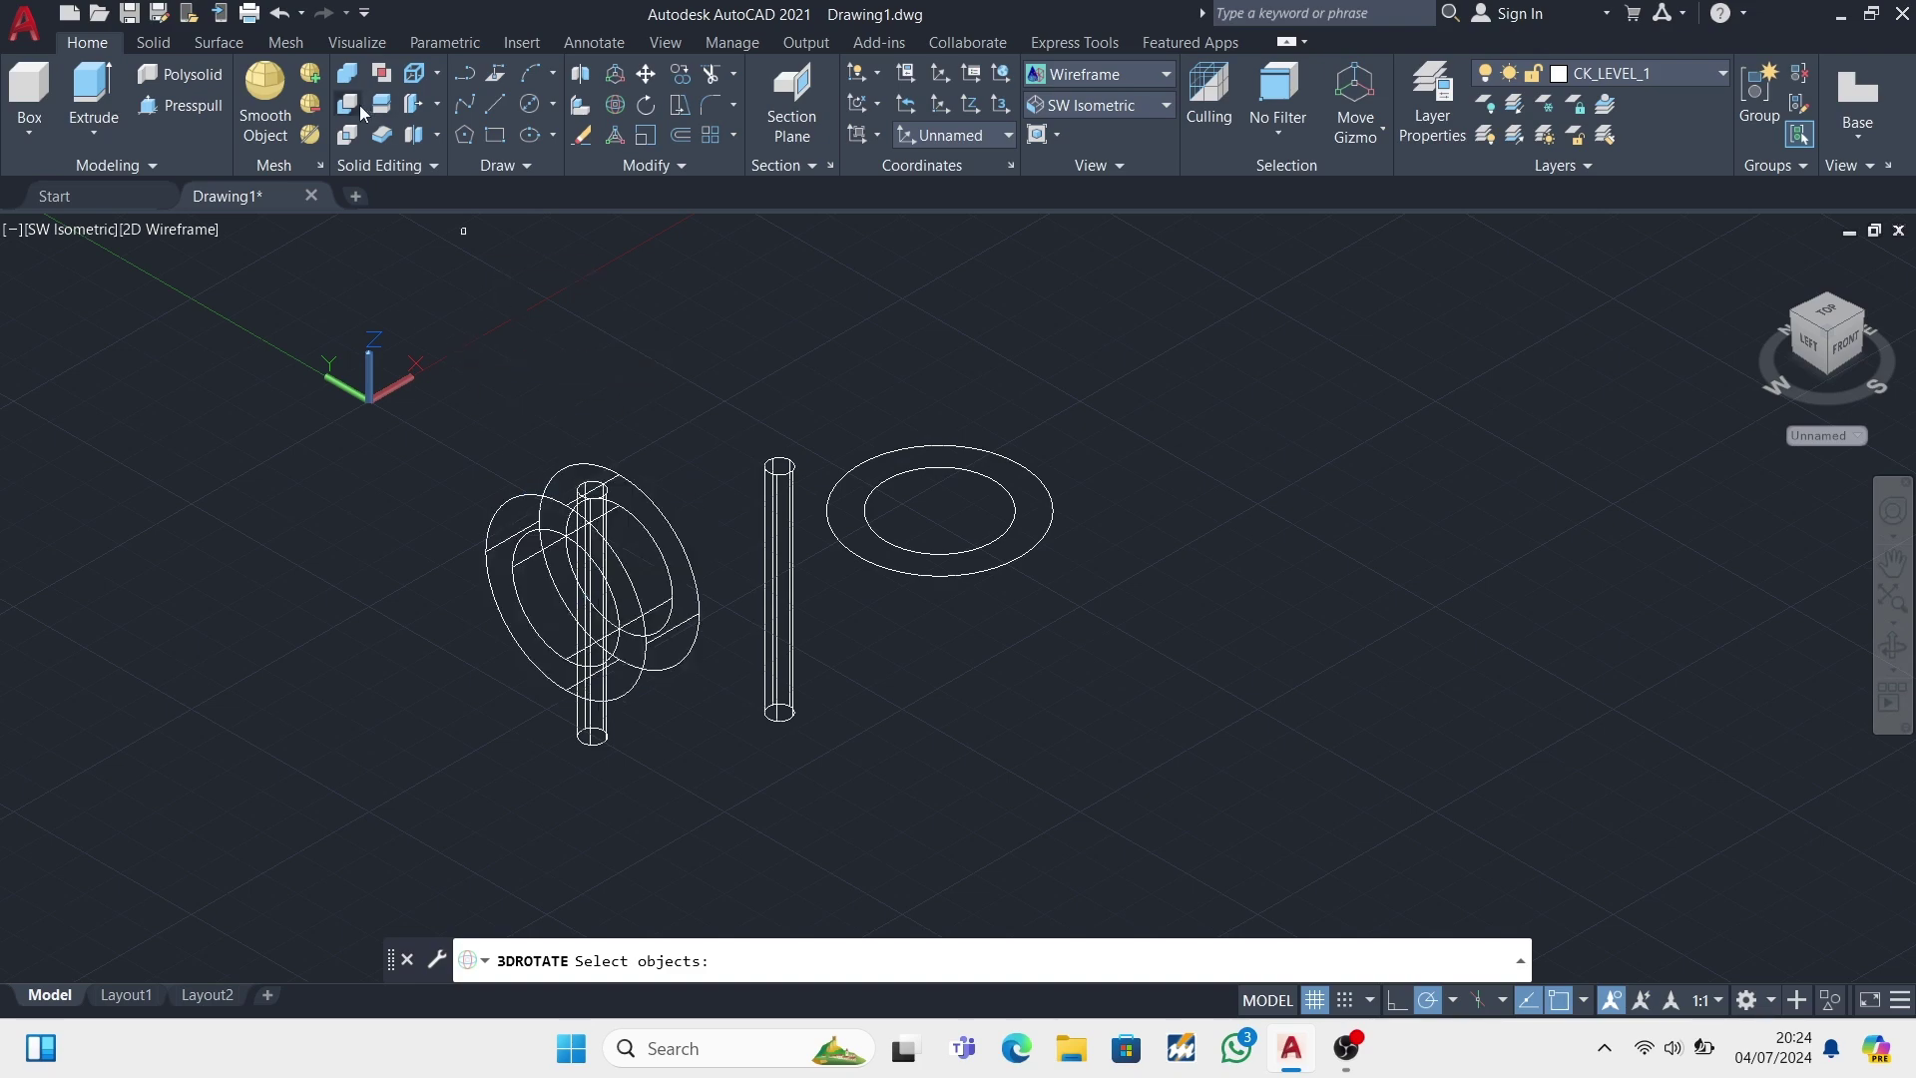
scroll(639, 489, "up", 3)
scroll(598, 479, "up", 3)
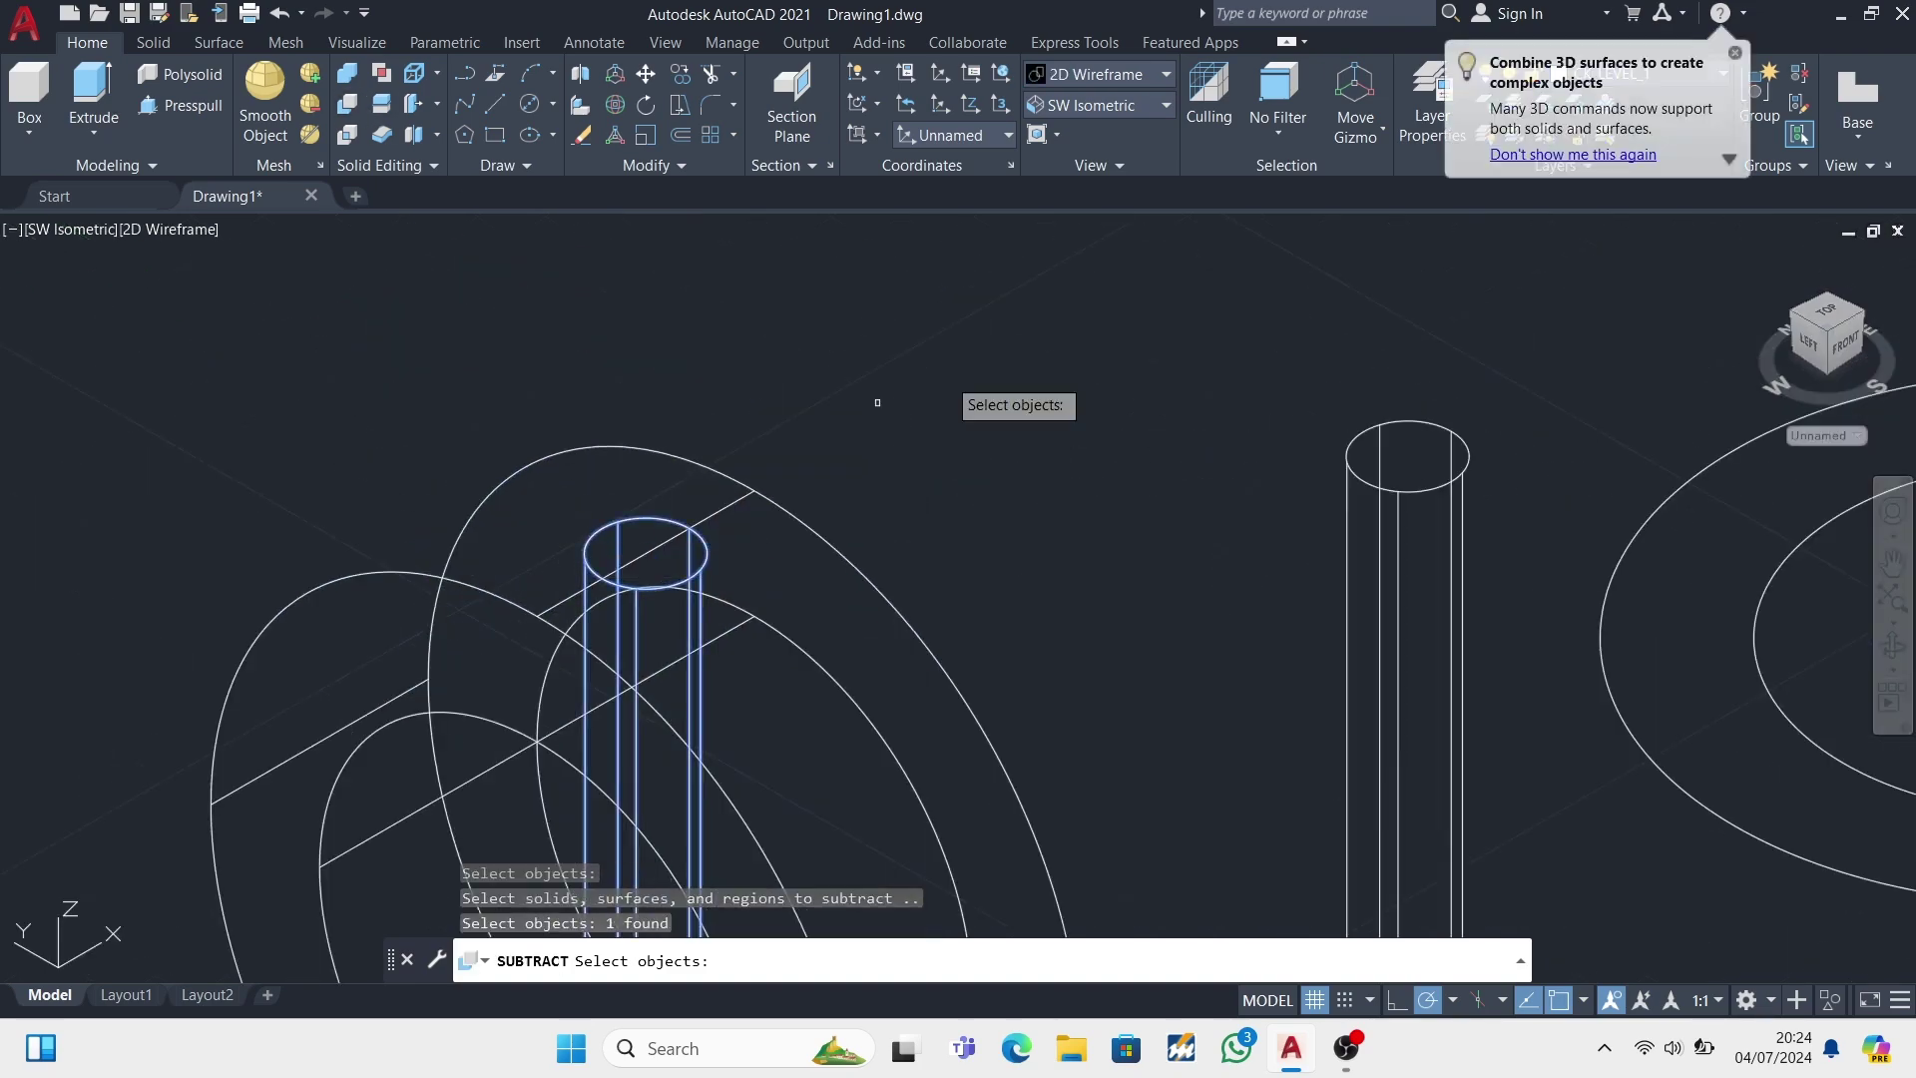
key("ctrl+z")
- Move the pin upward along Z
scroll(603, 499, "up", 3)
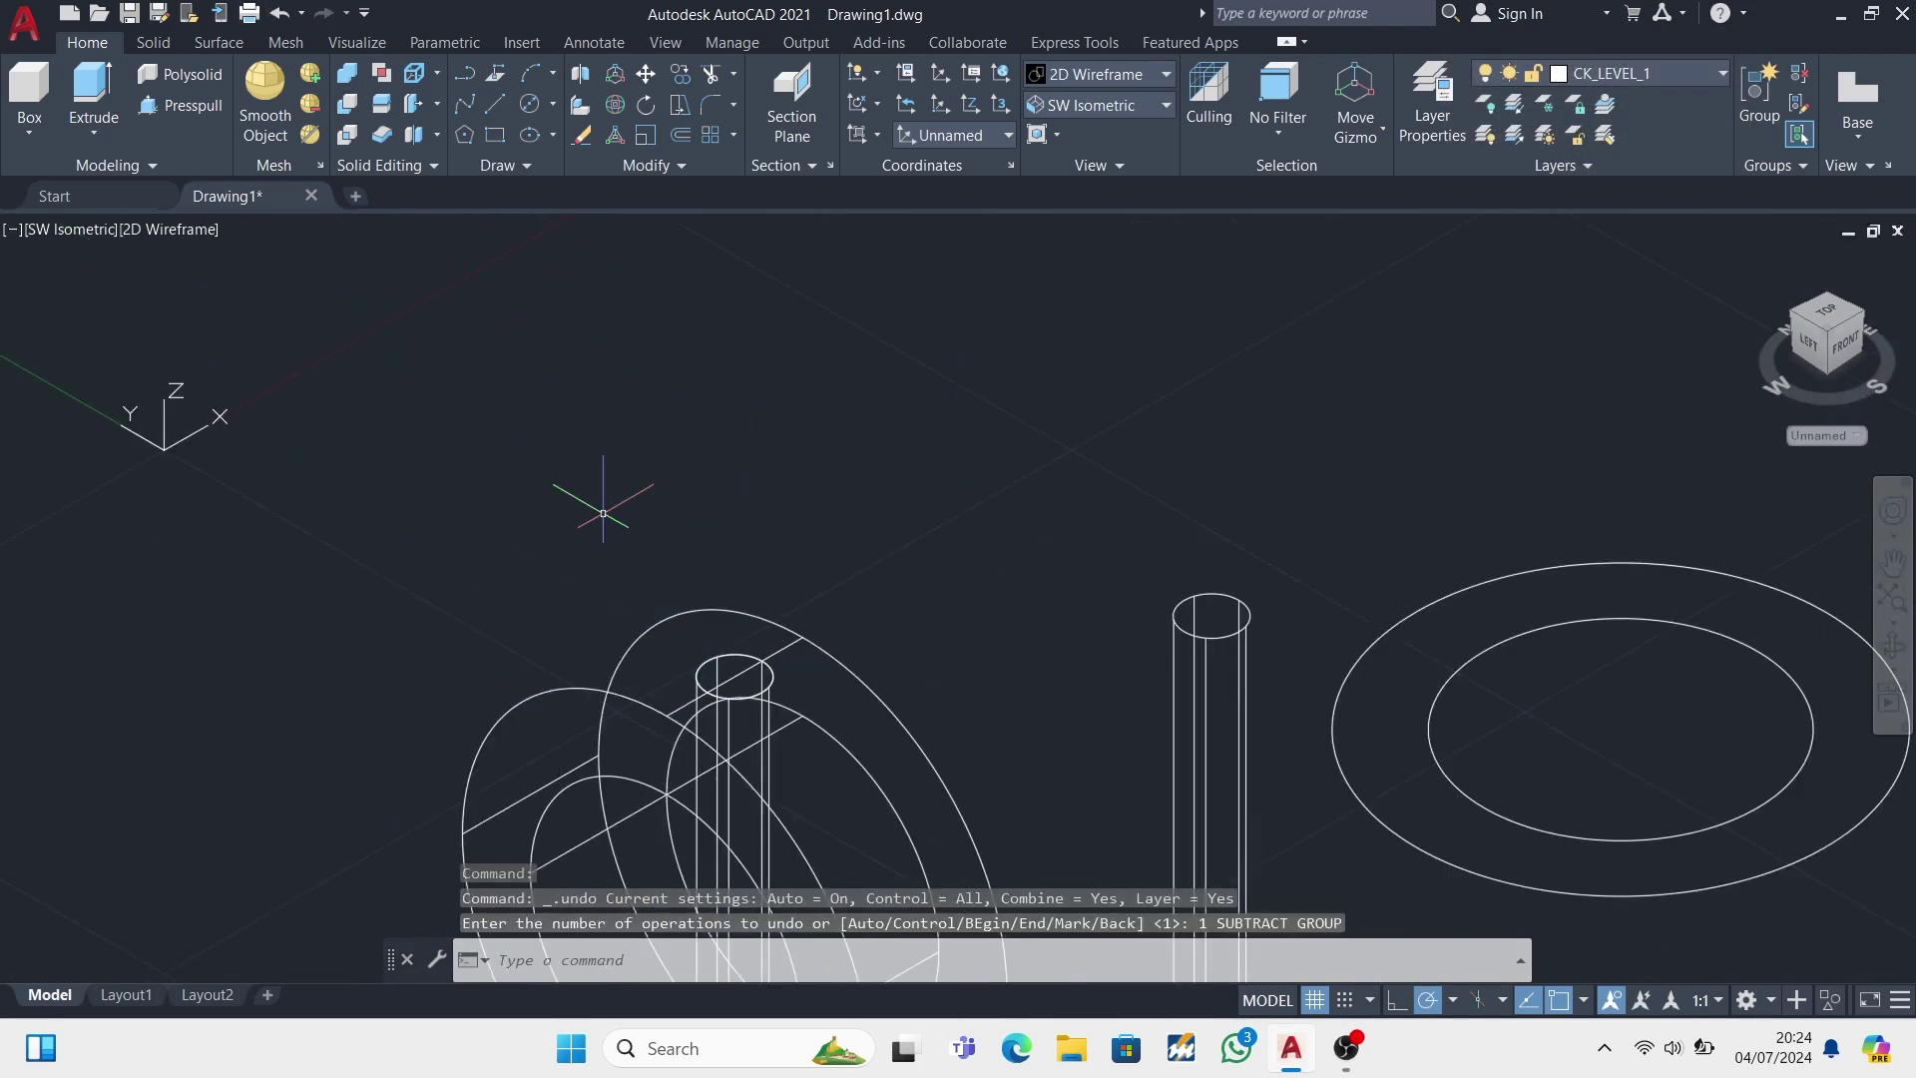
left_click(646, 72)
left_click(778, 680)
key("Return")
left_click(734, 678)
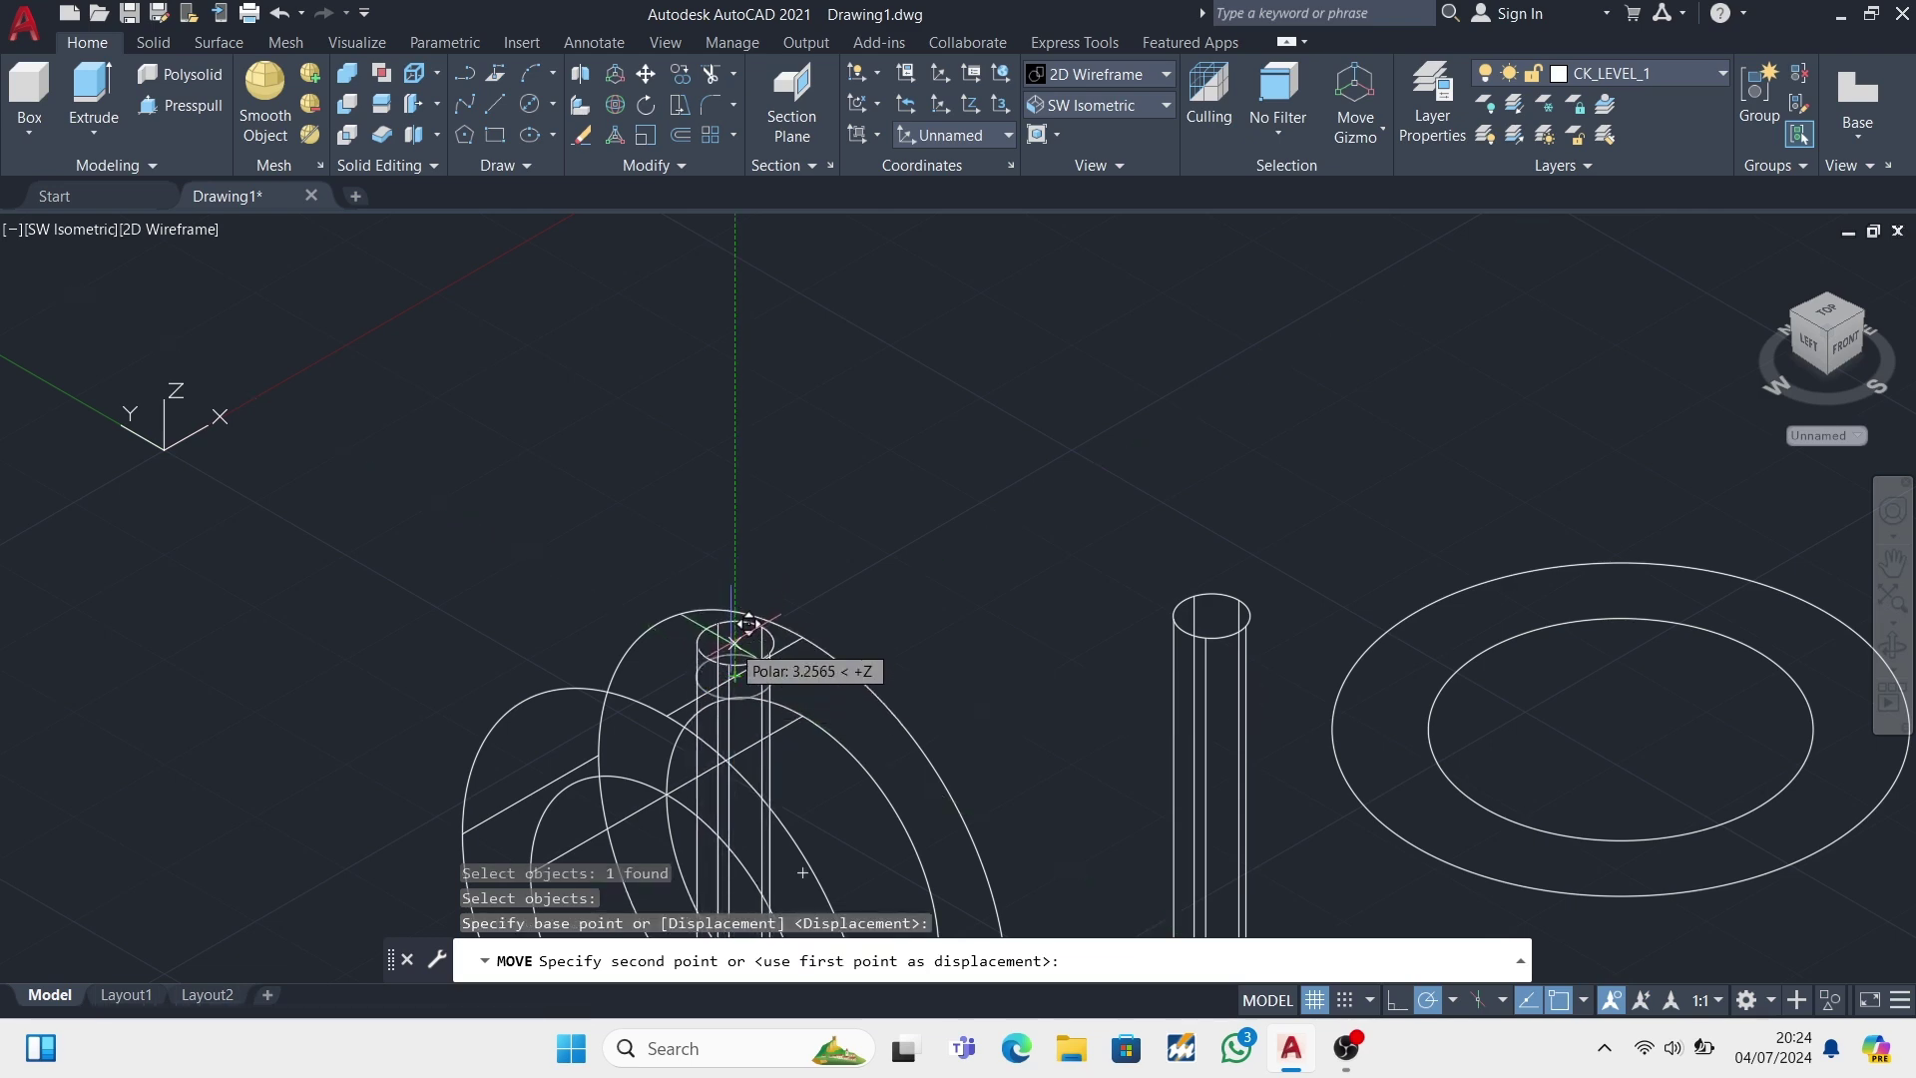
left_click(747, 624)
- Erase the leftover stray ellipse
scroll(778, 672, "up", 3)
scroll(749, 429, "up", 3)
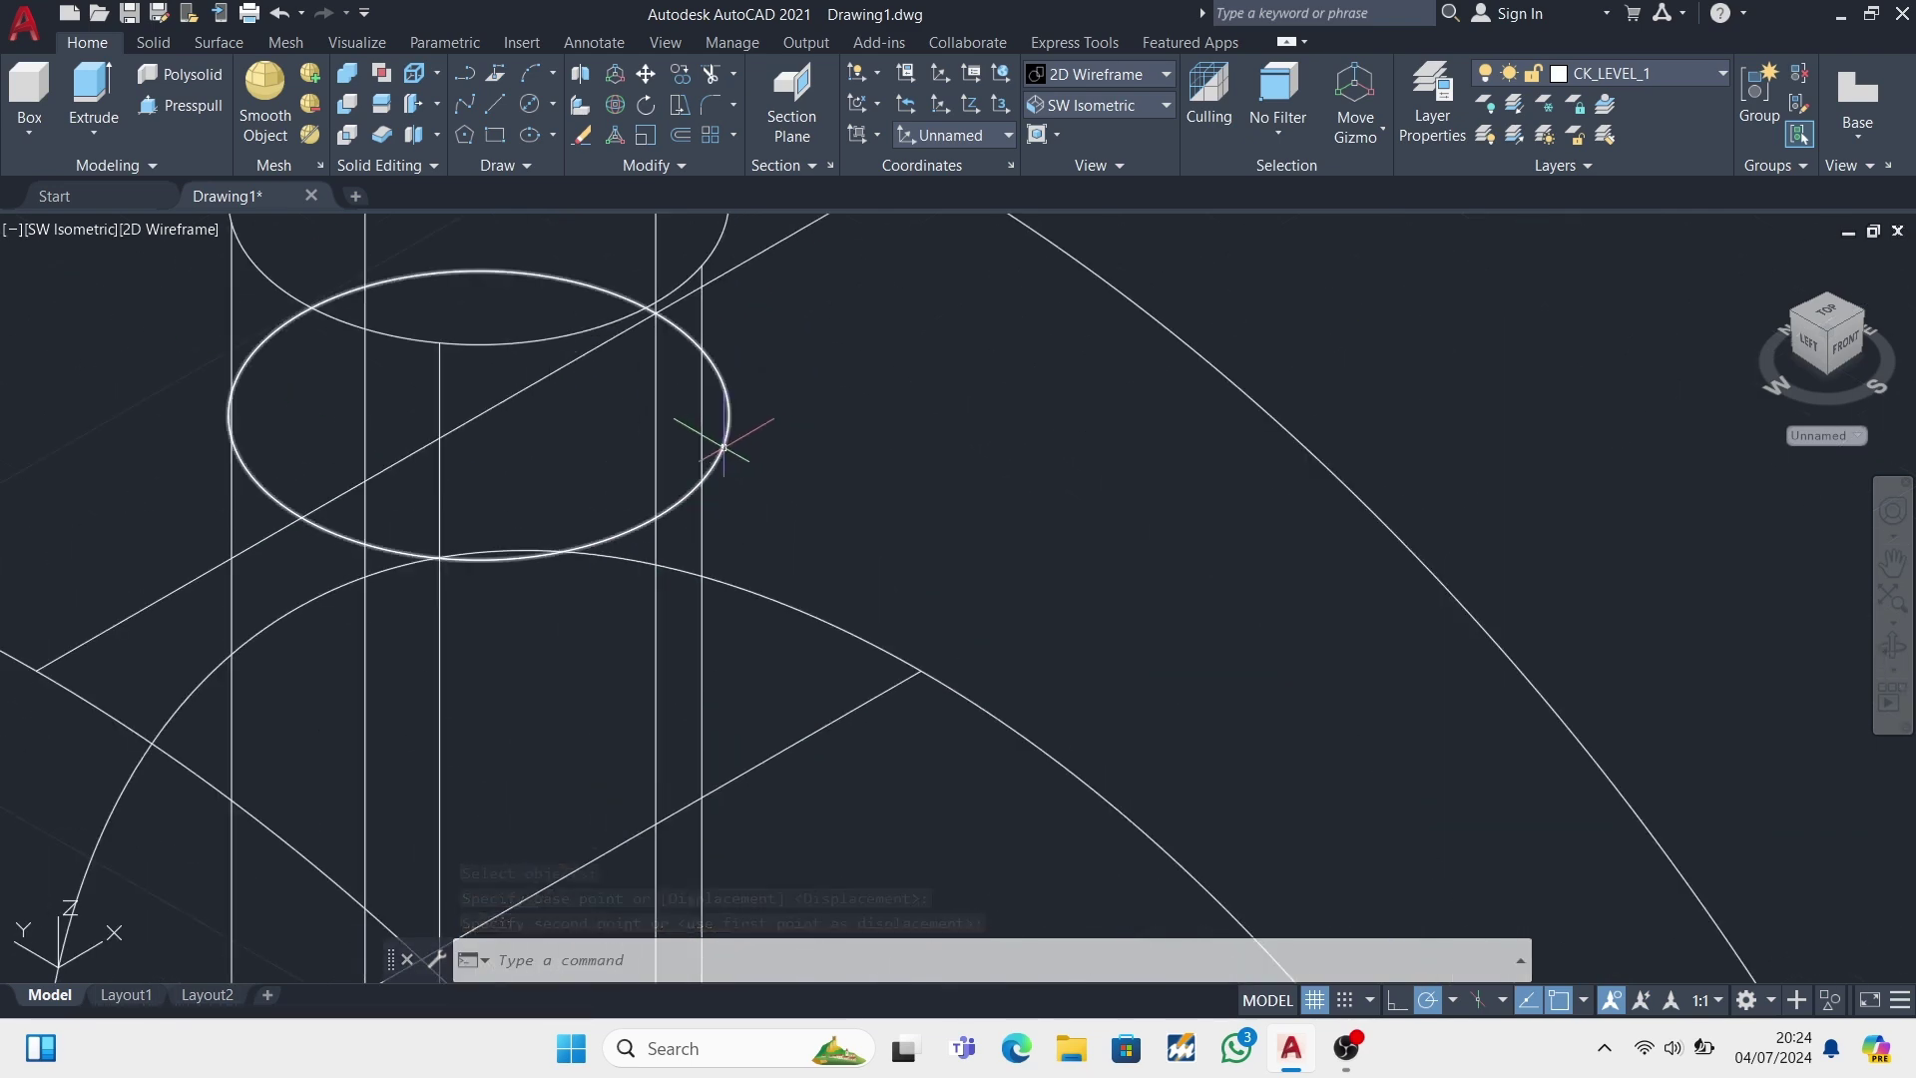
left_click(724, 448)
key("Delete")
scroll(1073, 322, "down", 5)
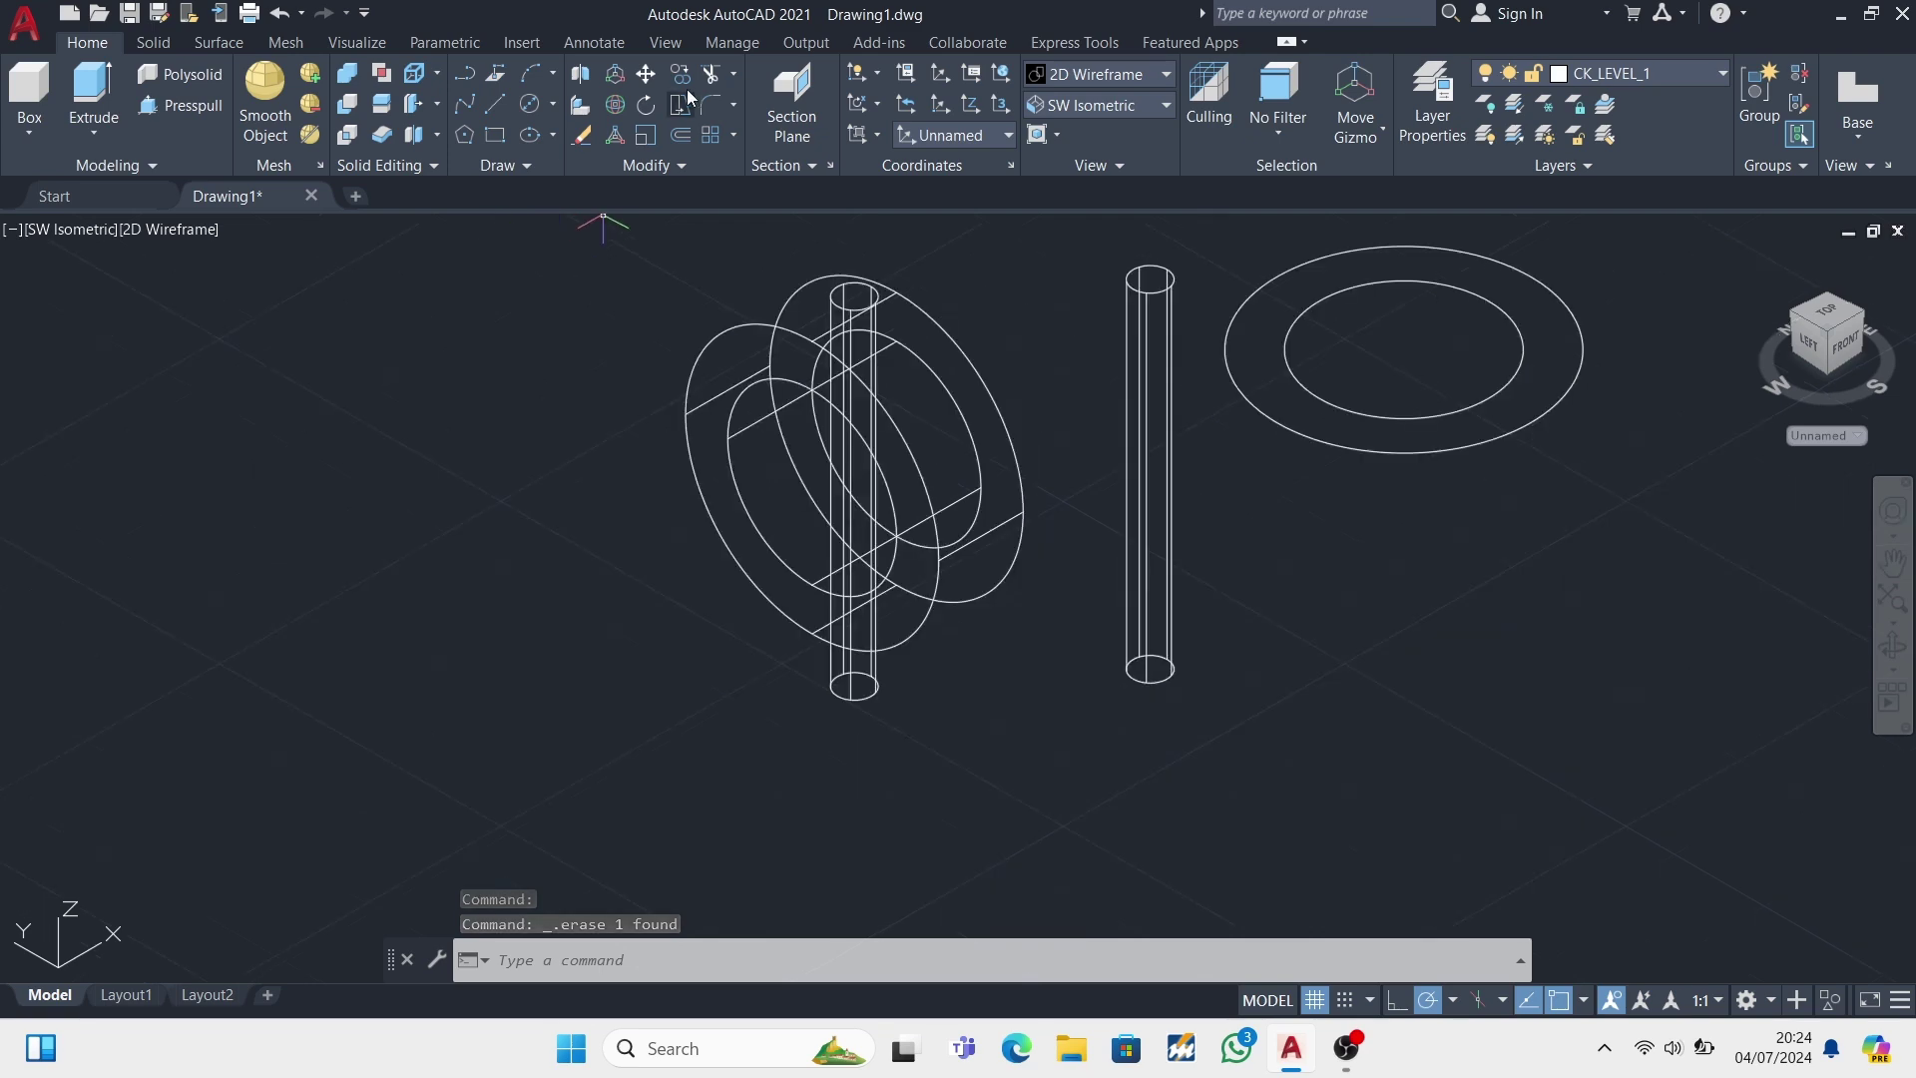
- Subtract the vertical cylinder from the ring and switch to Shades of Gray
left_click(382, 72)
left_click(899, 318)
key("Return")
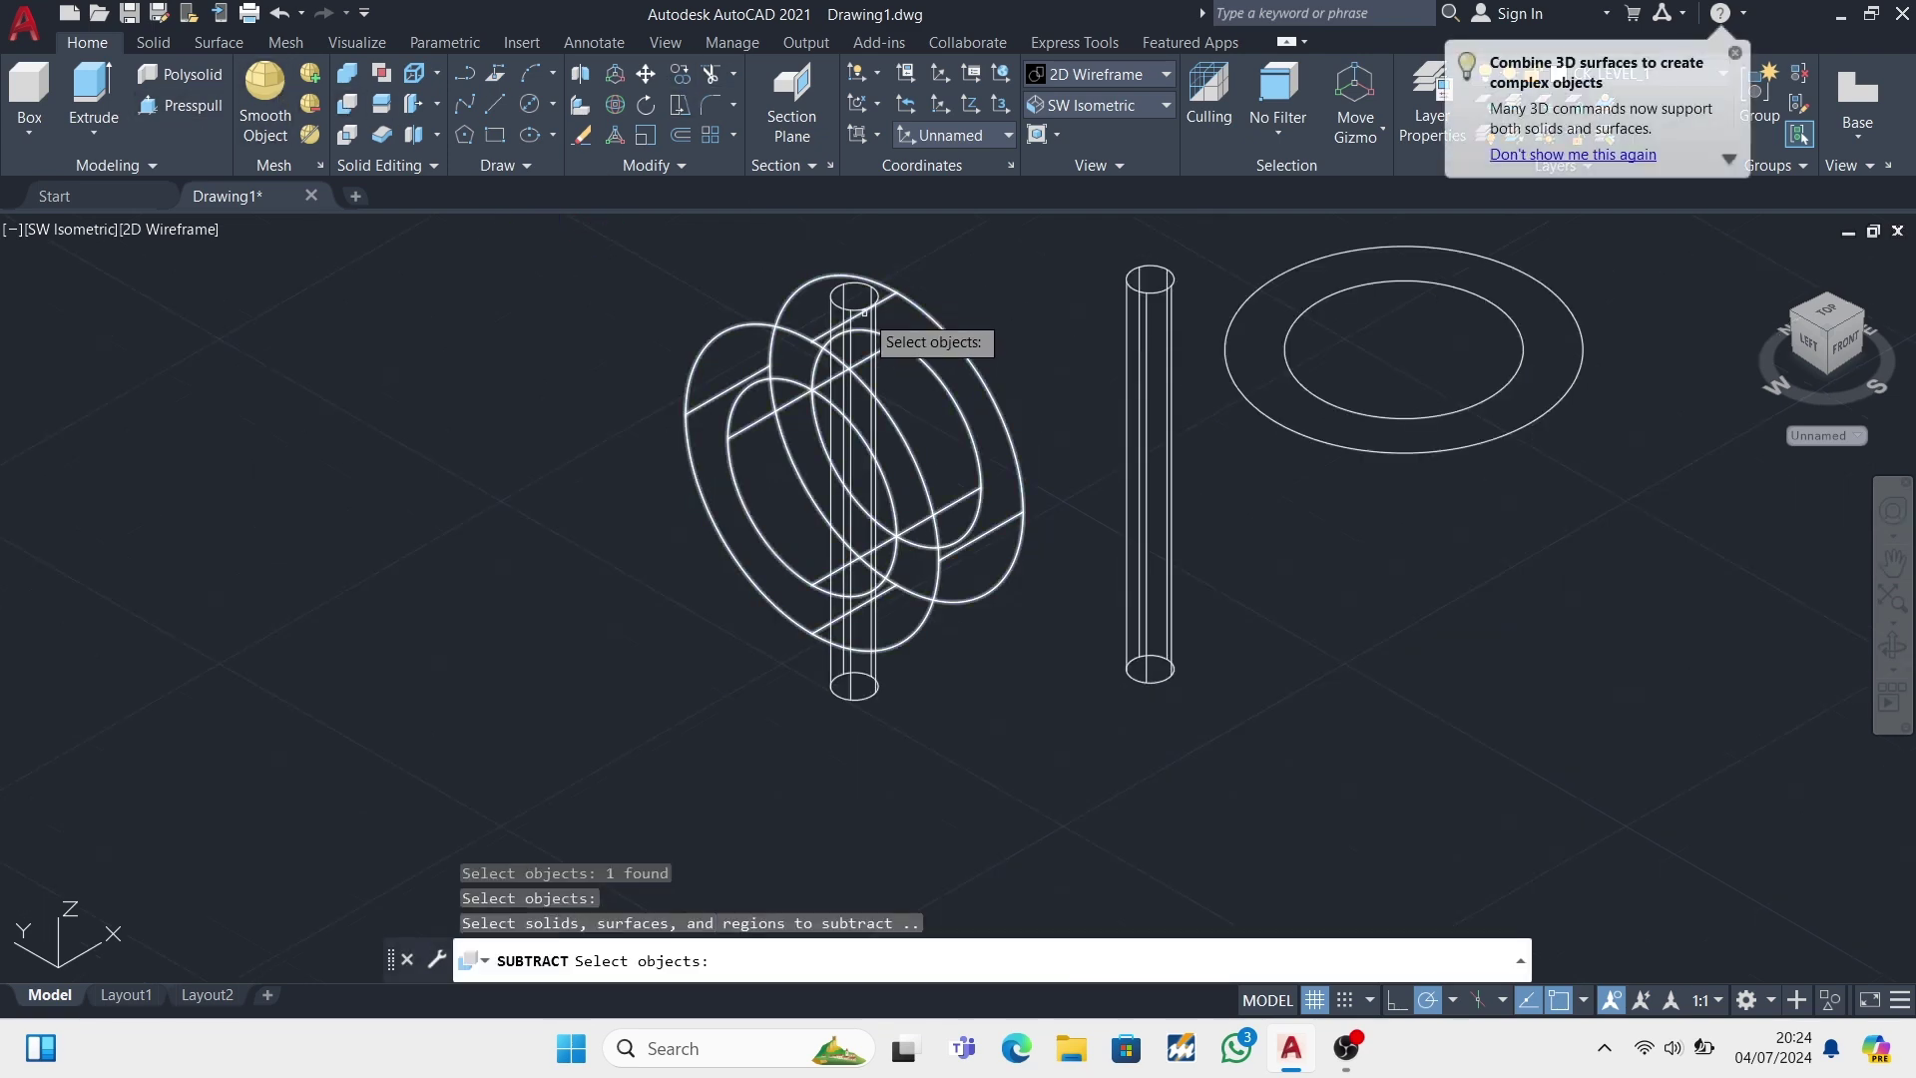
left_click(875, 359)
key("Return")
scroll(899, 299, "up", 2)
scroll(899, 299, "down", 4)
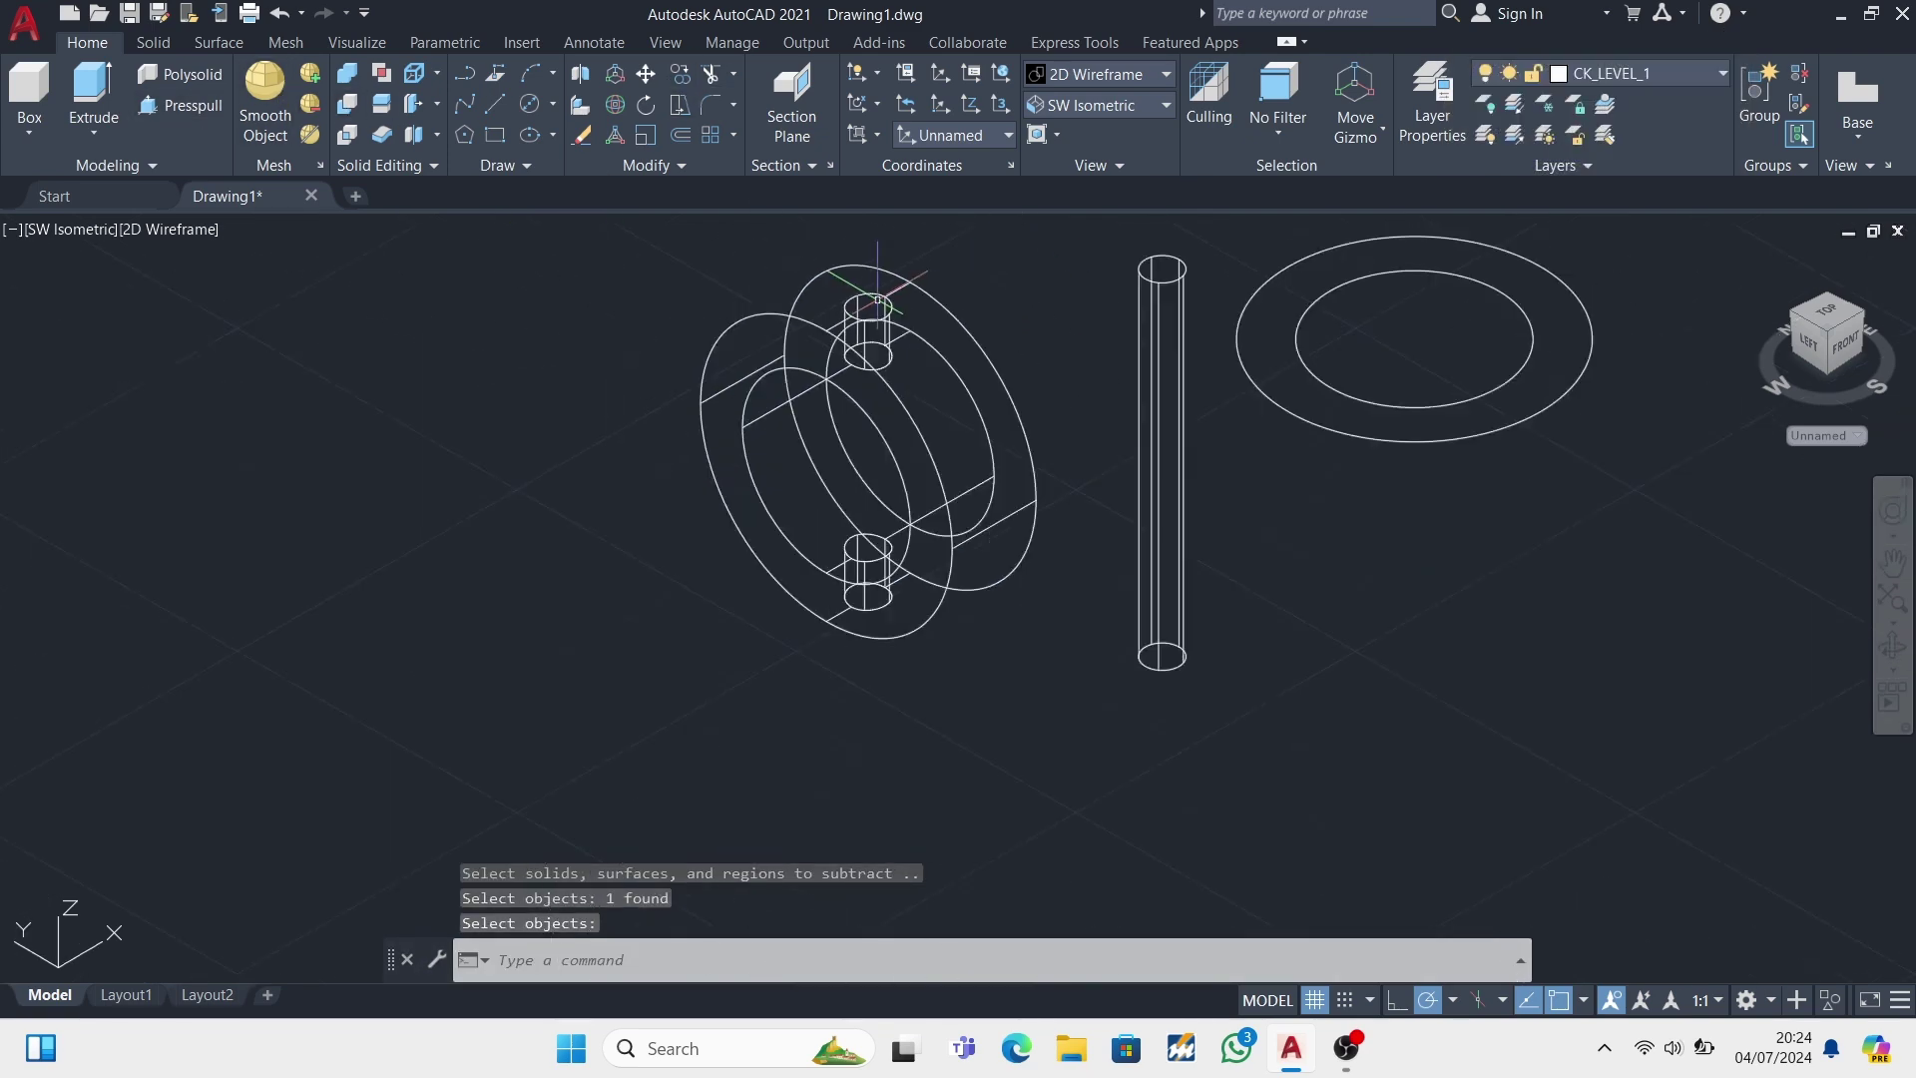
left_click(1140, 77)
left_click(1389, 215)
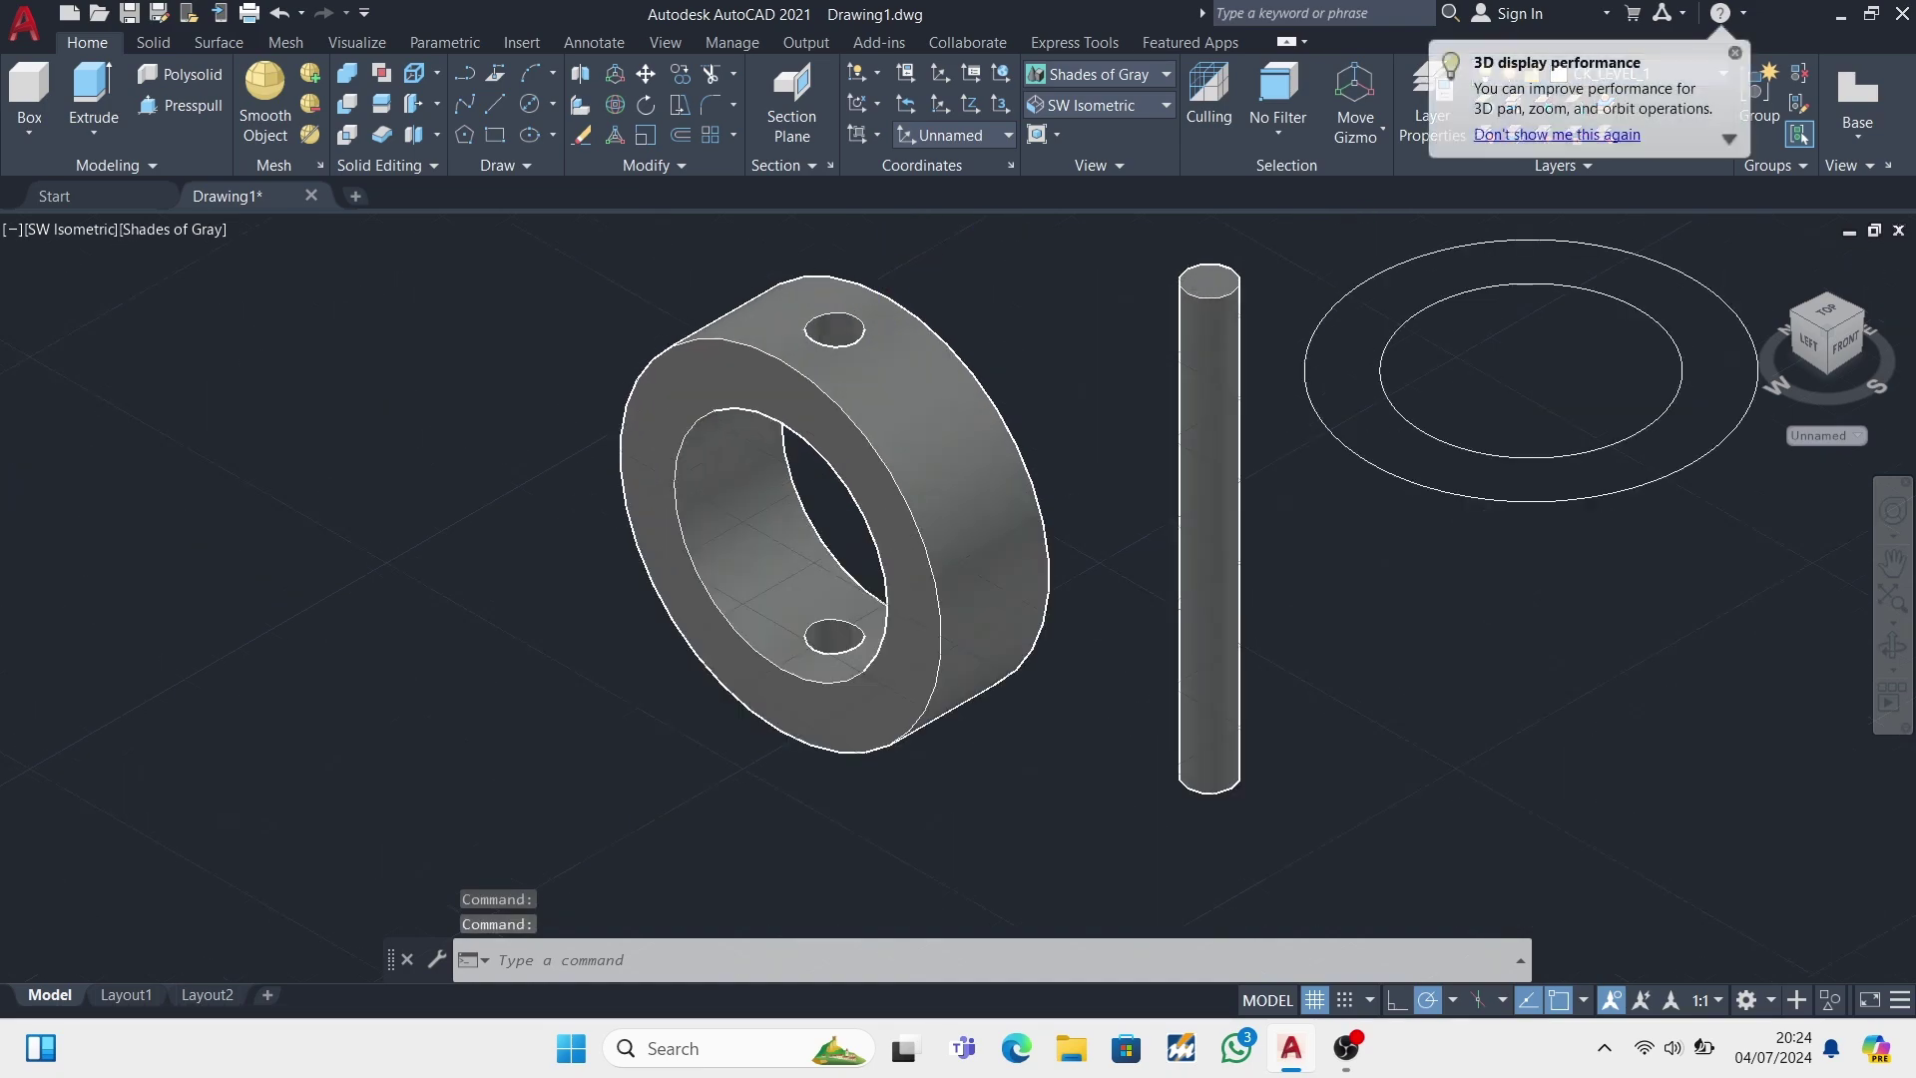
- 3DROTATE the ring 90° so it lies flat again
left_click(616, 104)
left_click(866, 391)
key("Return")
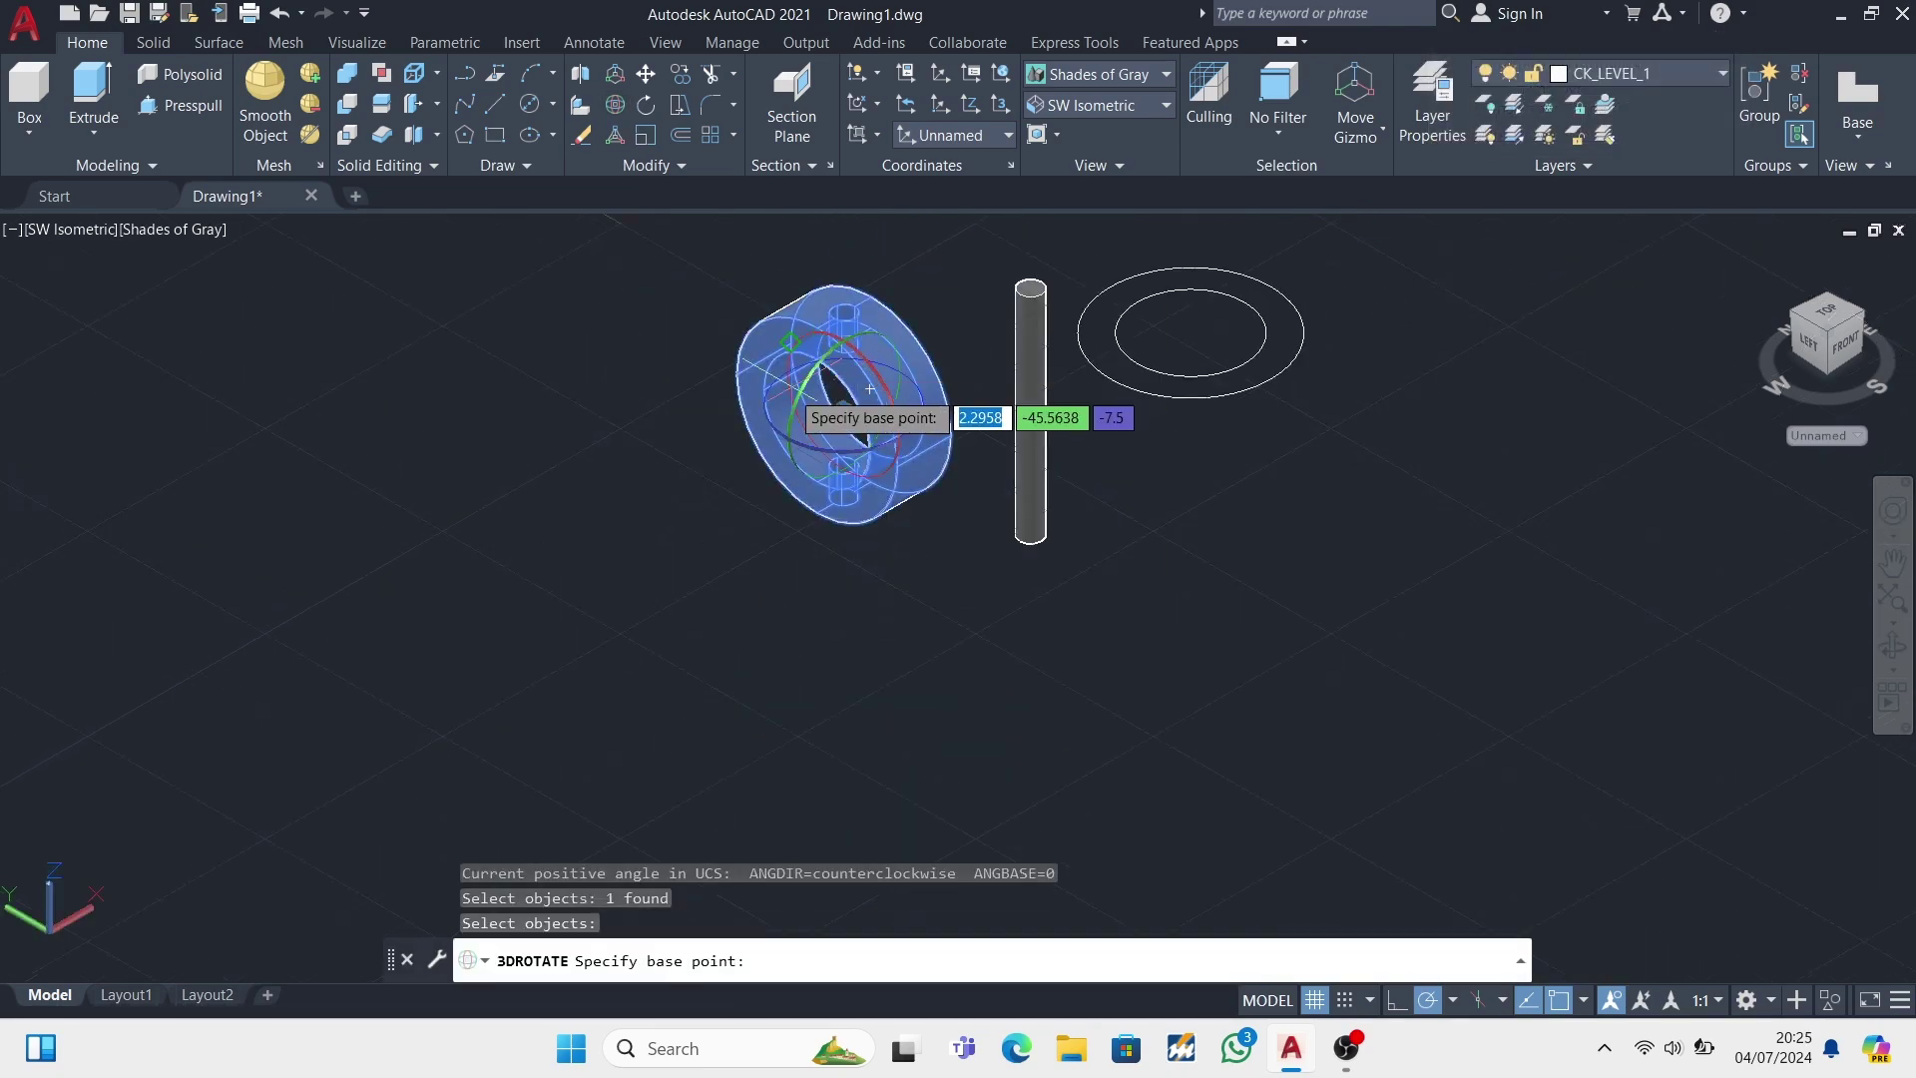
left_click(870, 388)
left_click(853, 304)
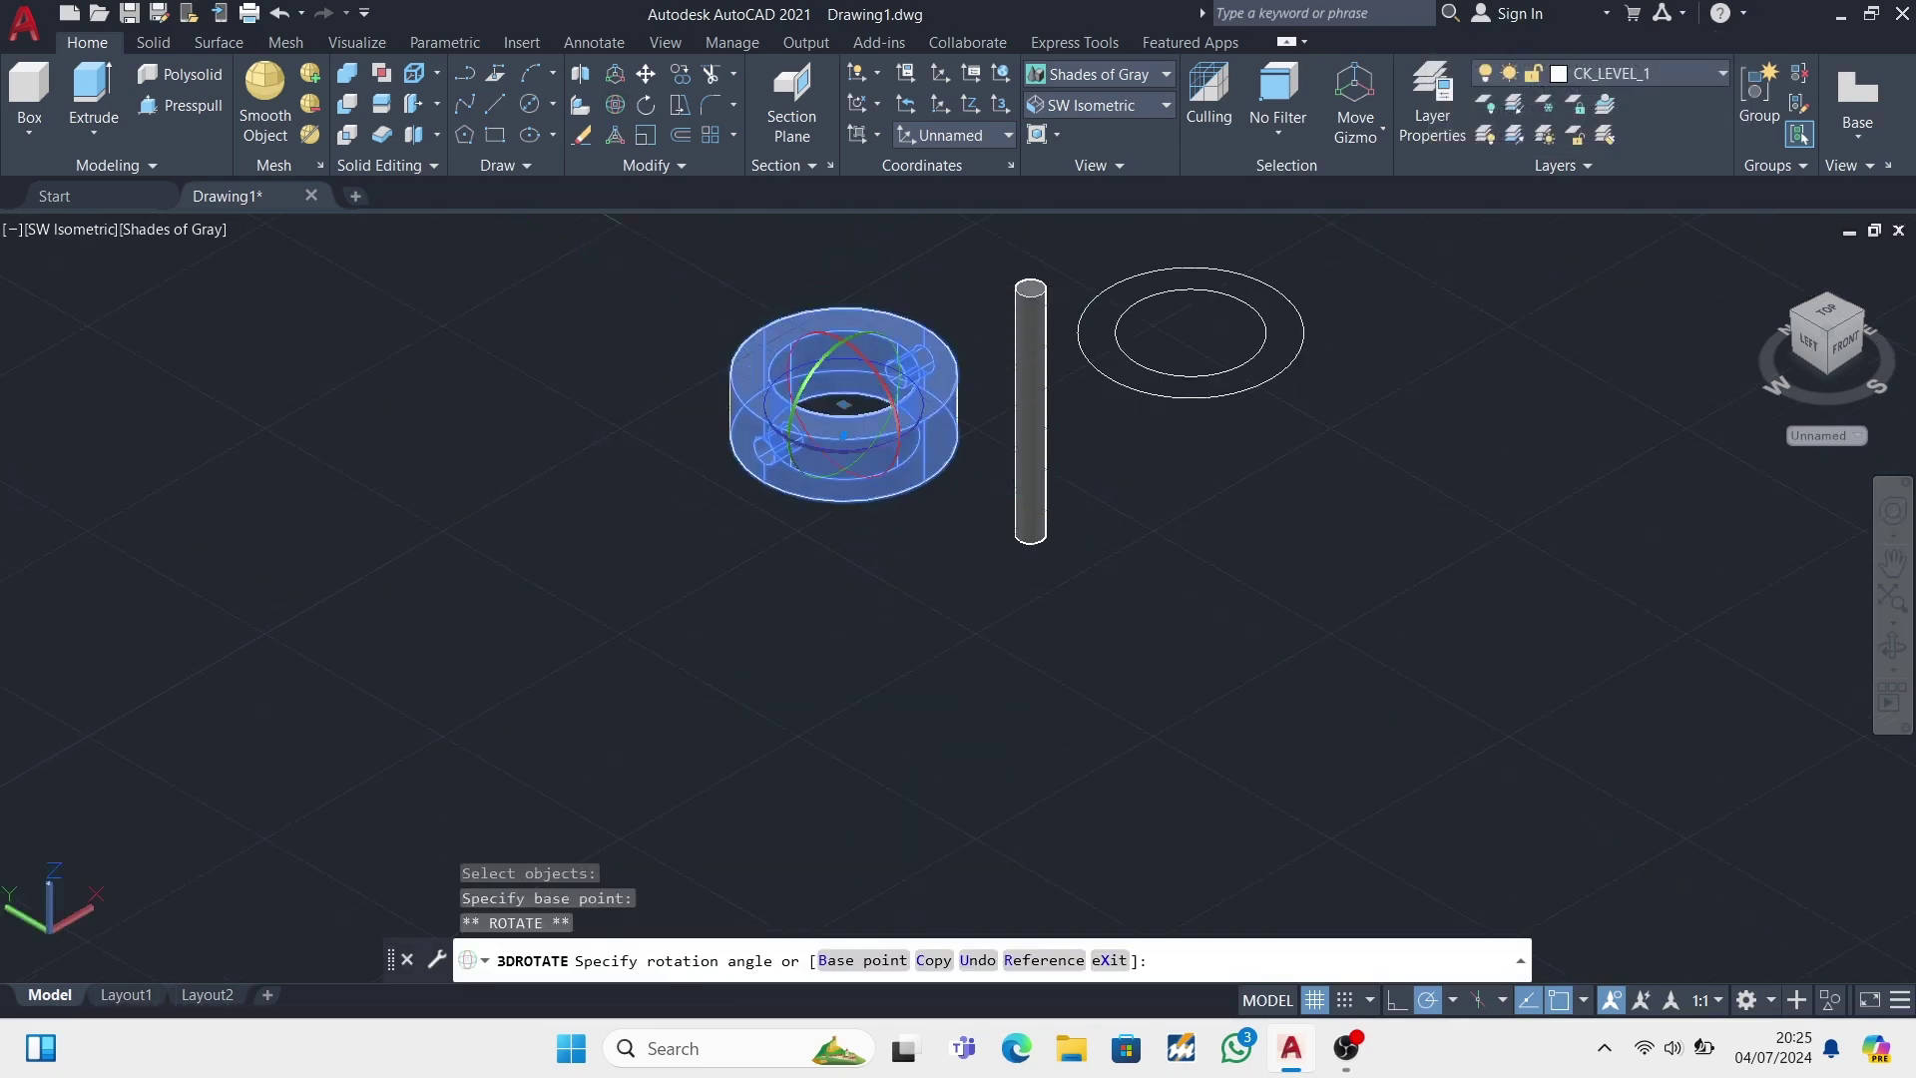
key("Escape")
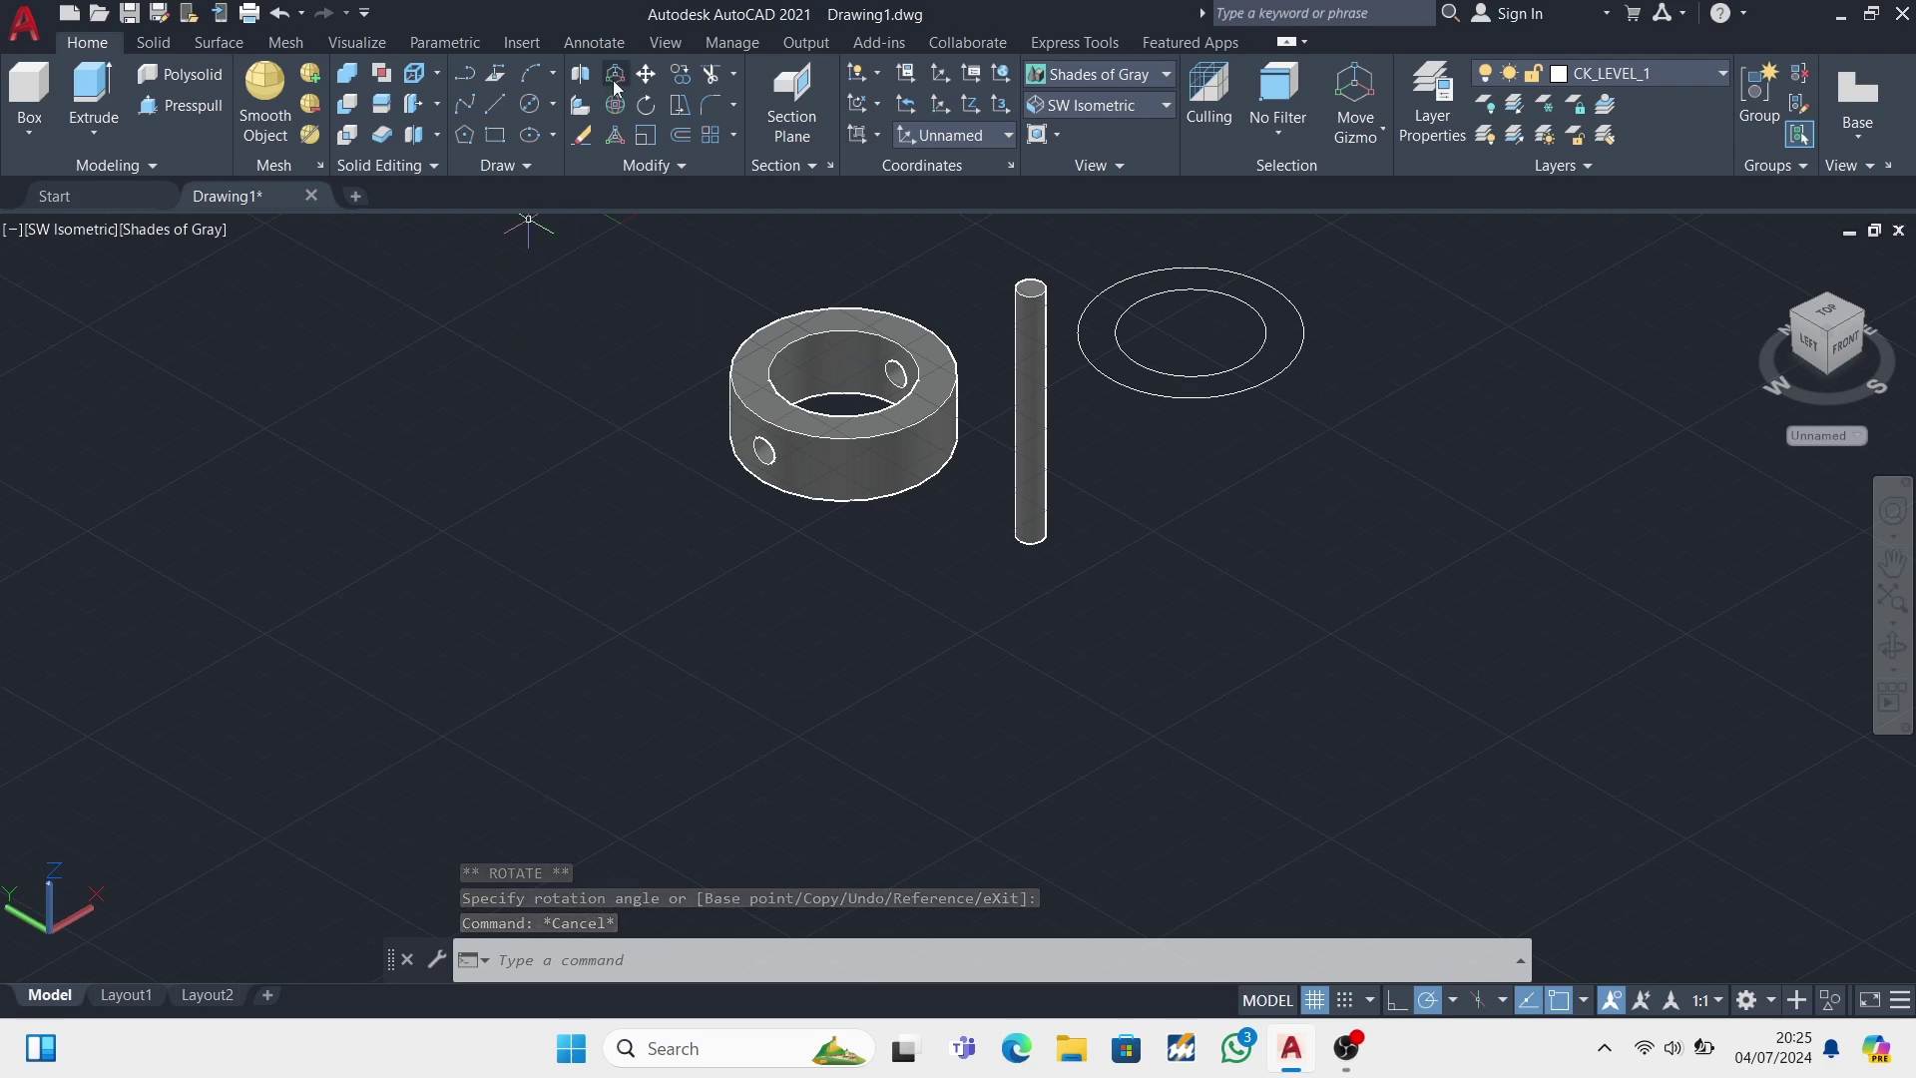
- Trim away the flat ring outline with TR
type("tr")
key("Return")
left_click(1308, 331)
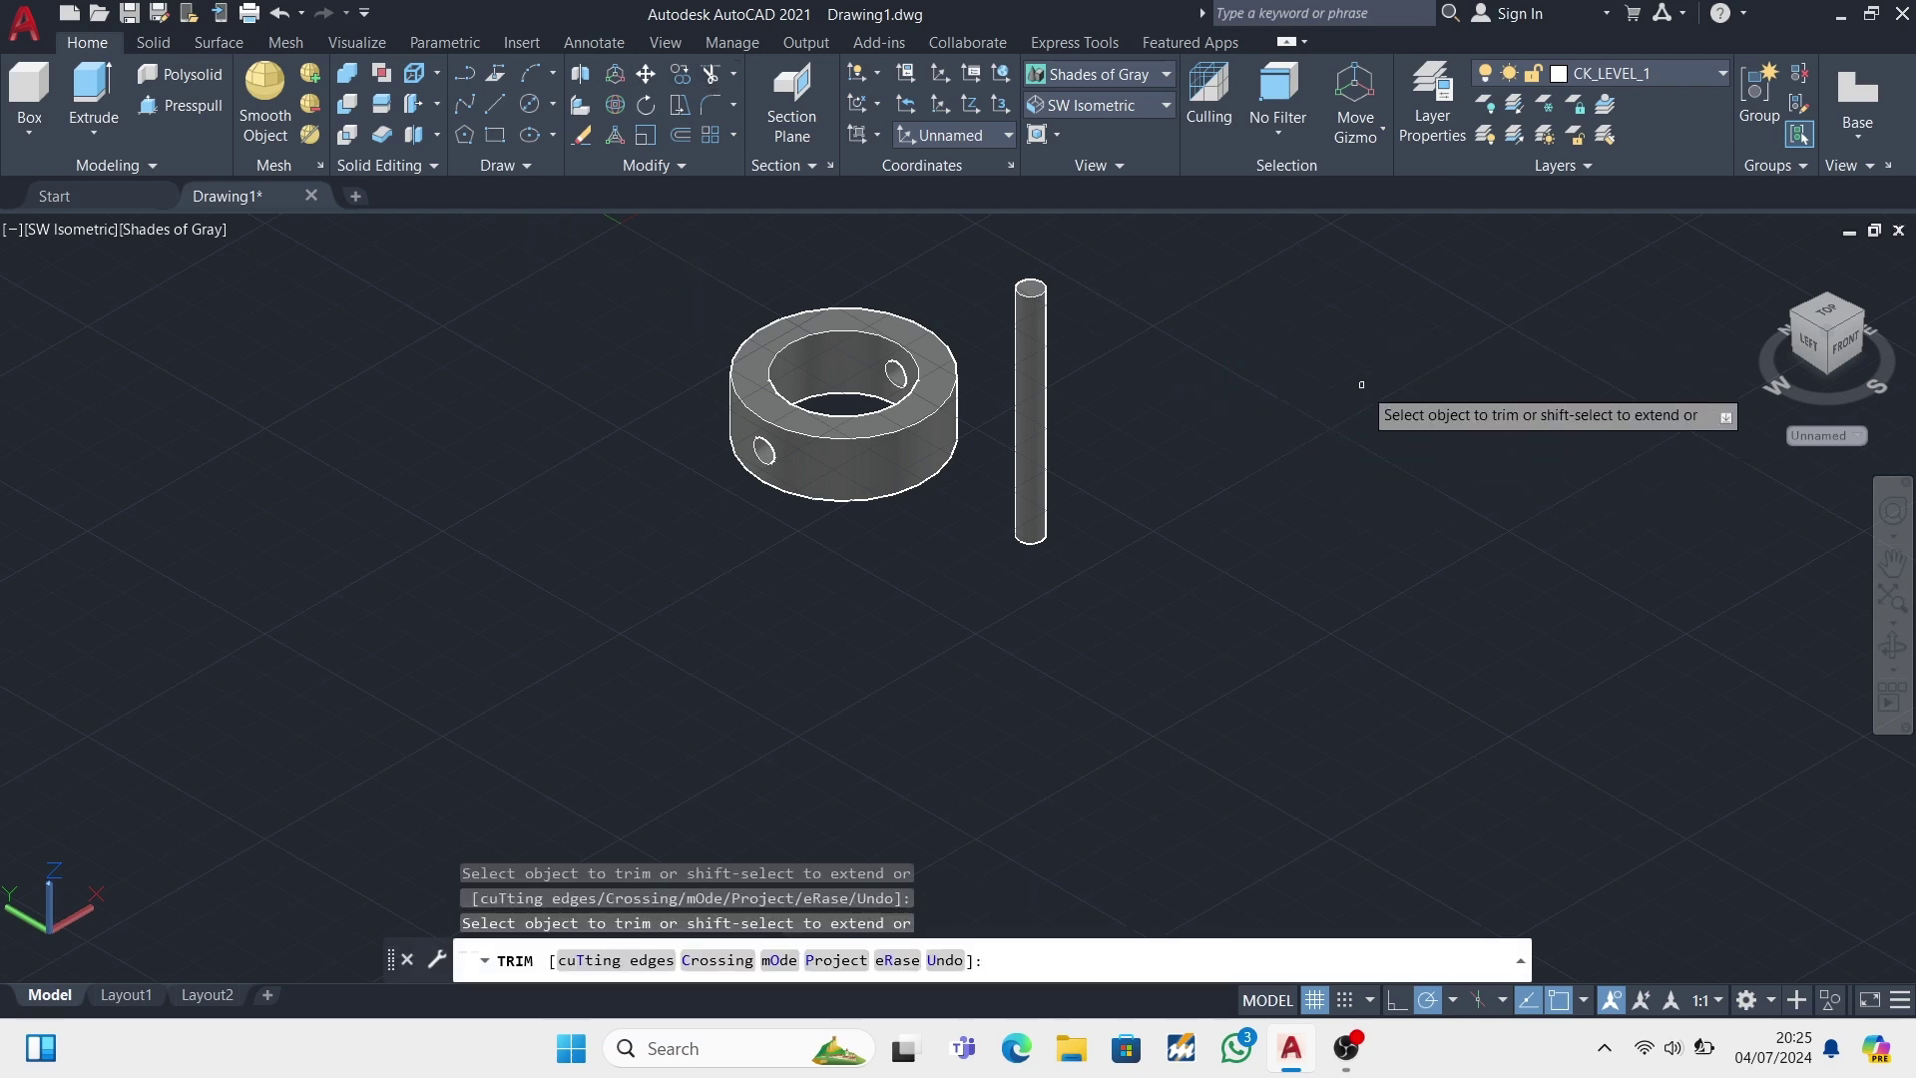
key("Escape")
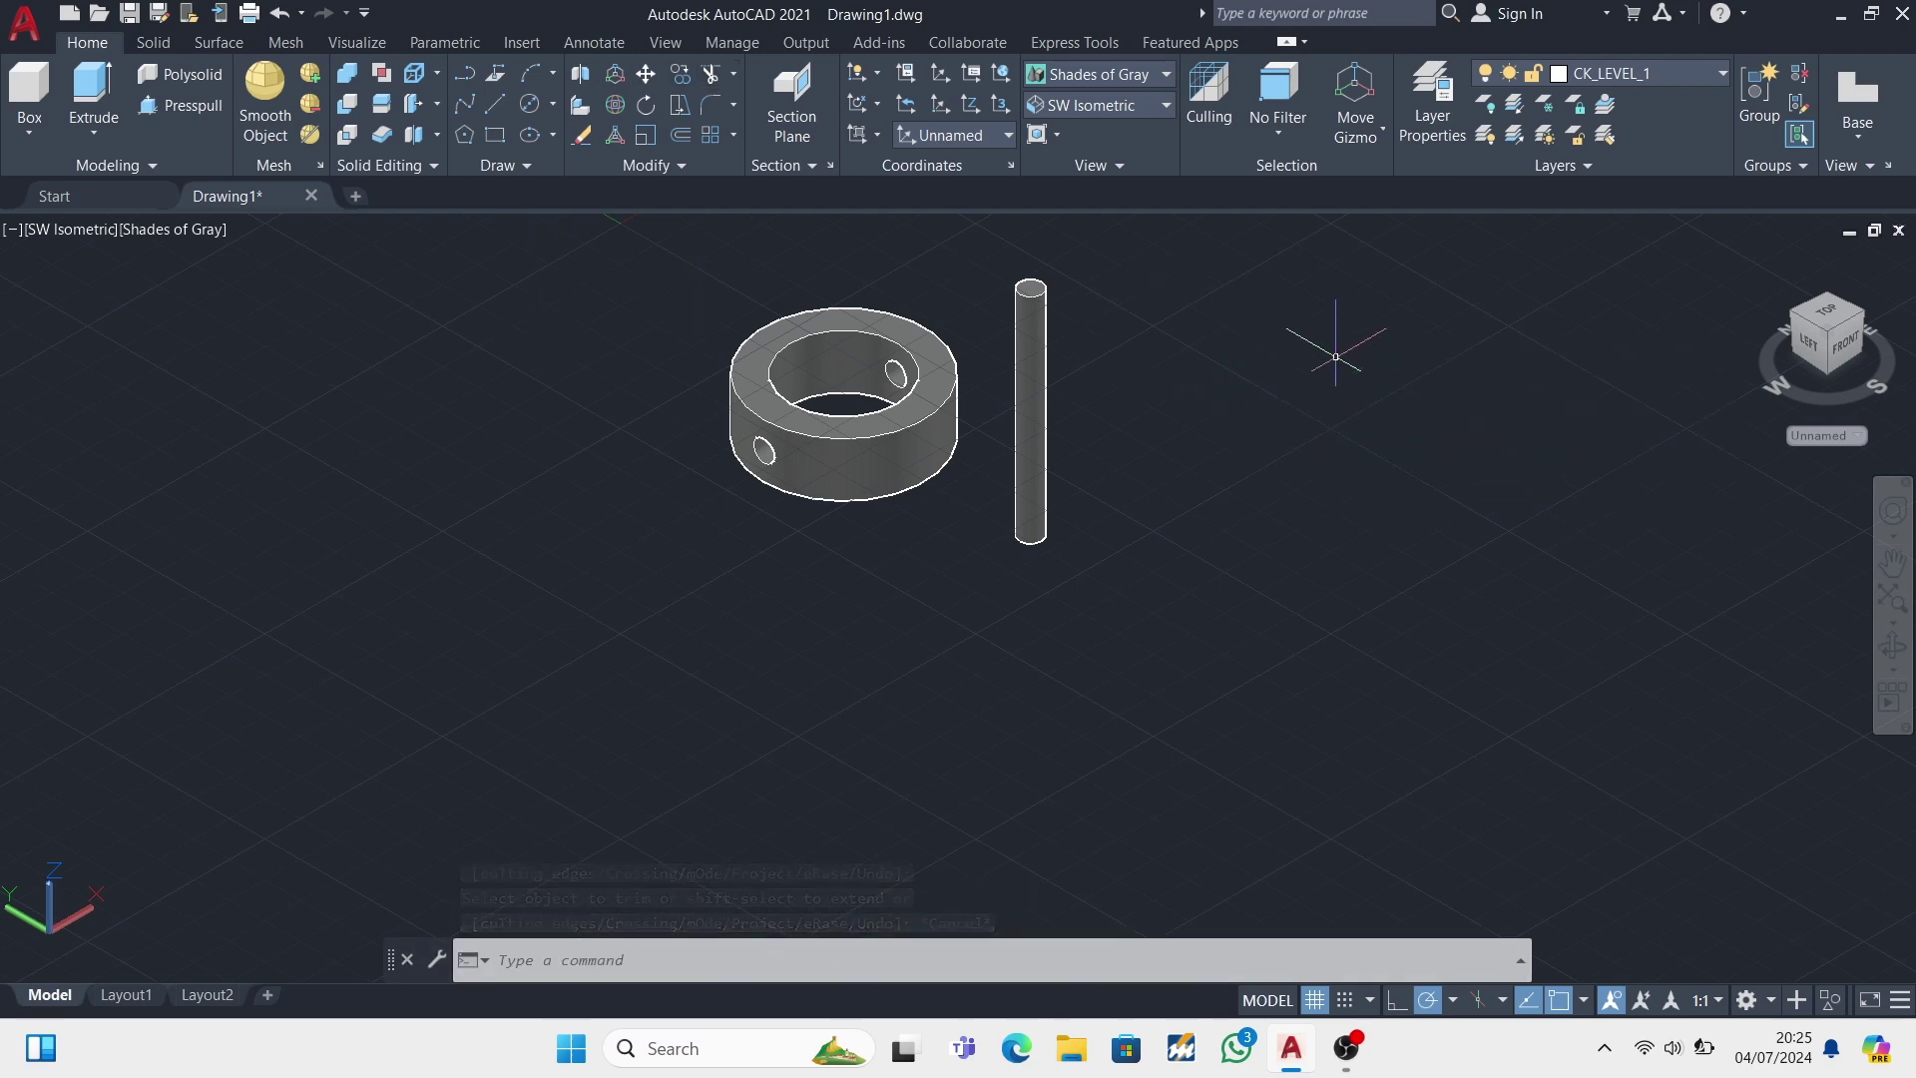
- Draw a 45-diameter circle left of the ring and return to 2D Wireframe
left_click(552, 104)
left_click(609, 190)
left_click(461, 543)
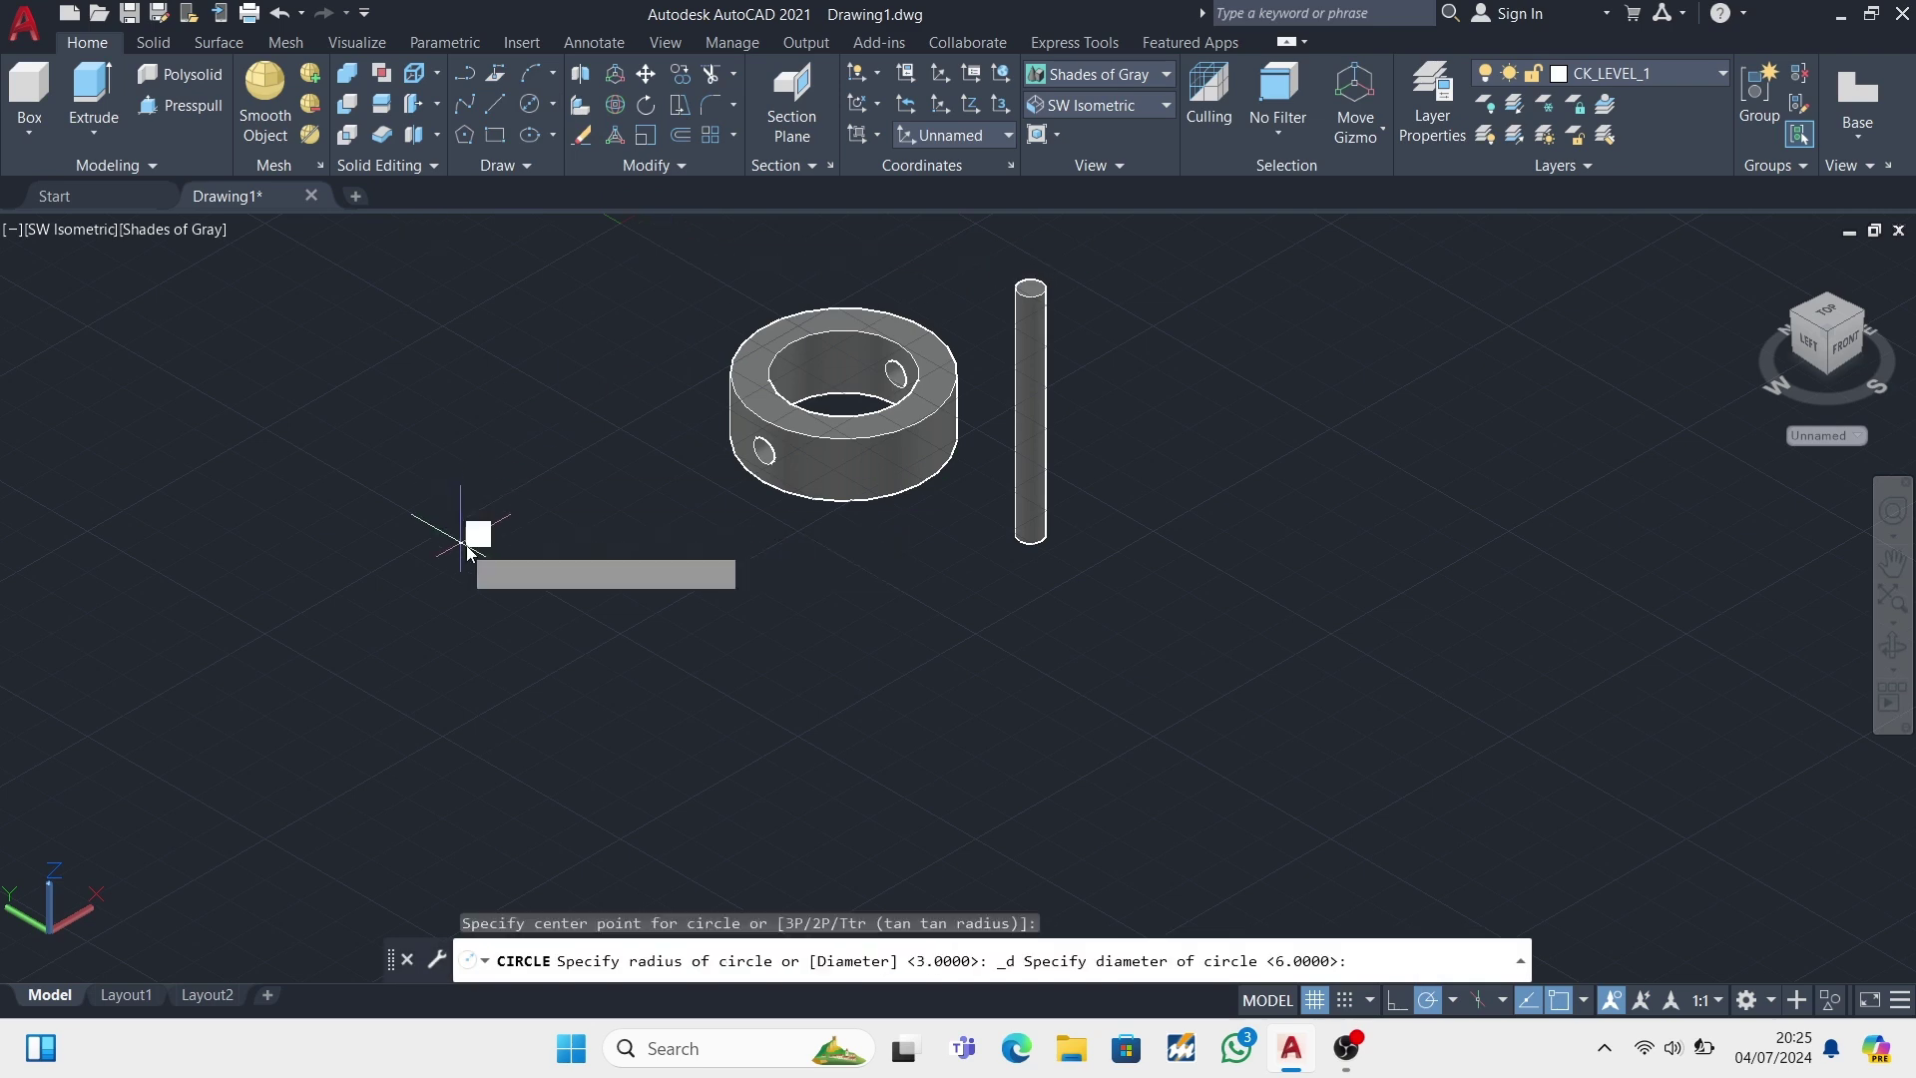
type("45")
key("Return")
left_click(1097, 74)
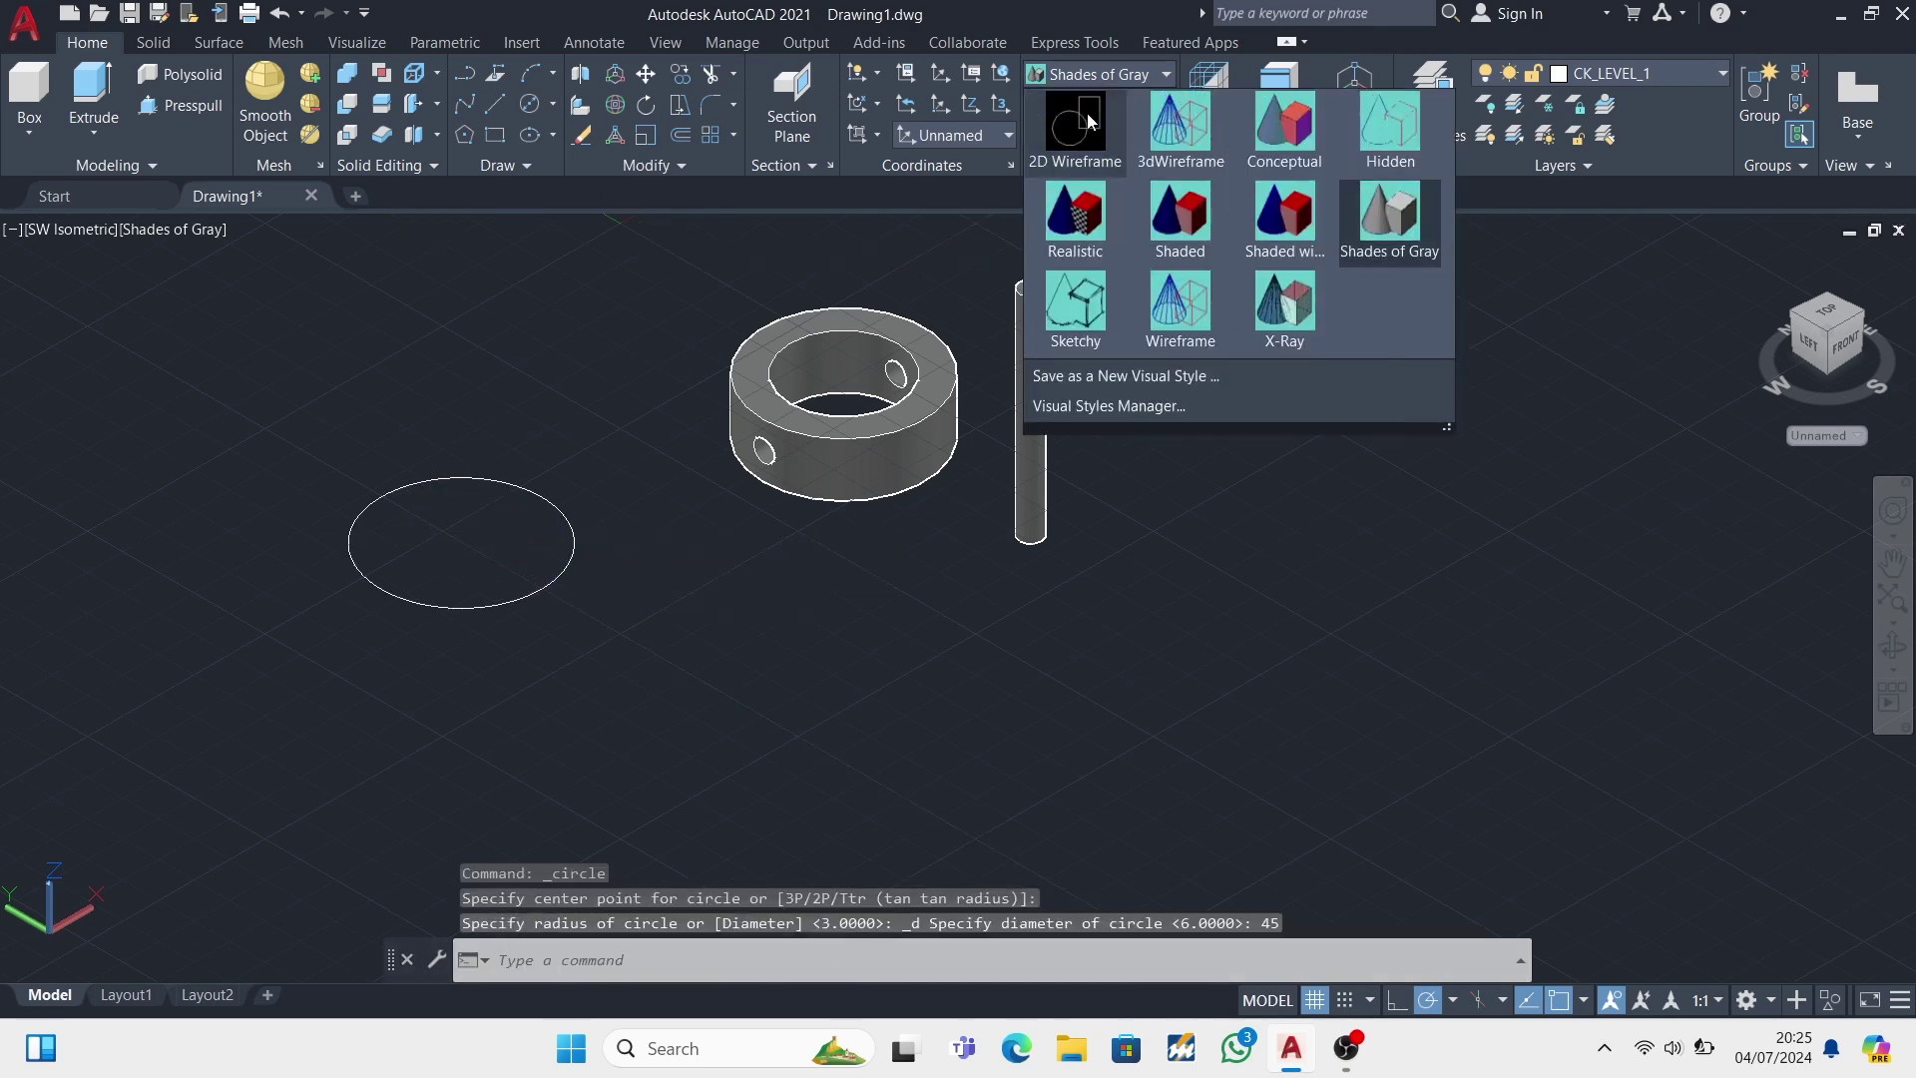
left_click(1066, 119)
- Presspull the new circle into a disc 15 units tall
left_click(180, 105)
left_click(447, 562)
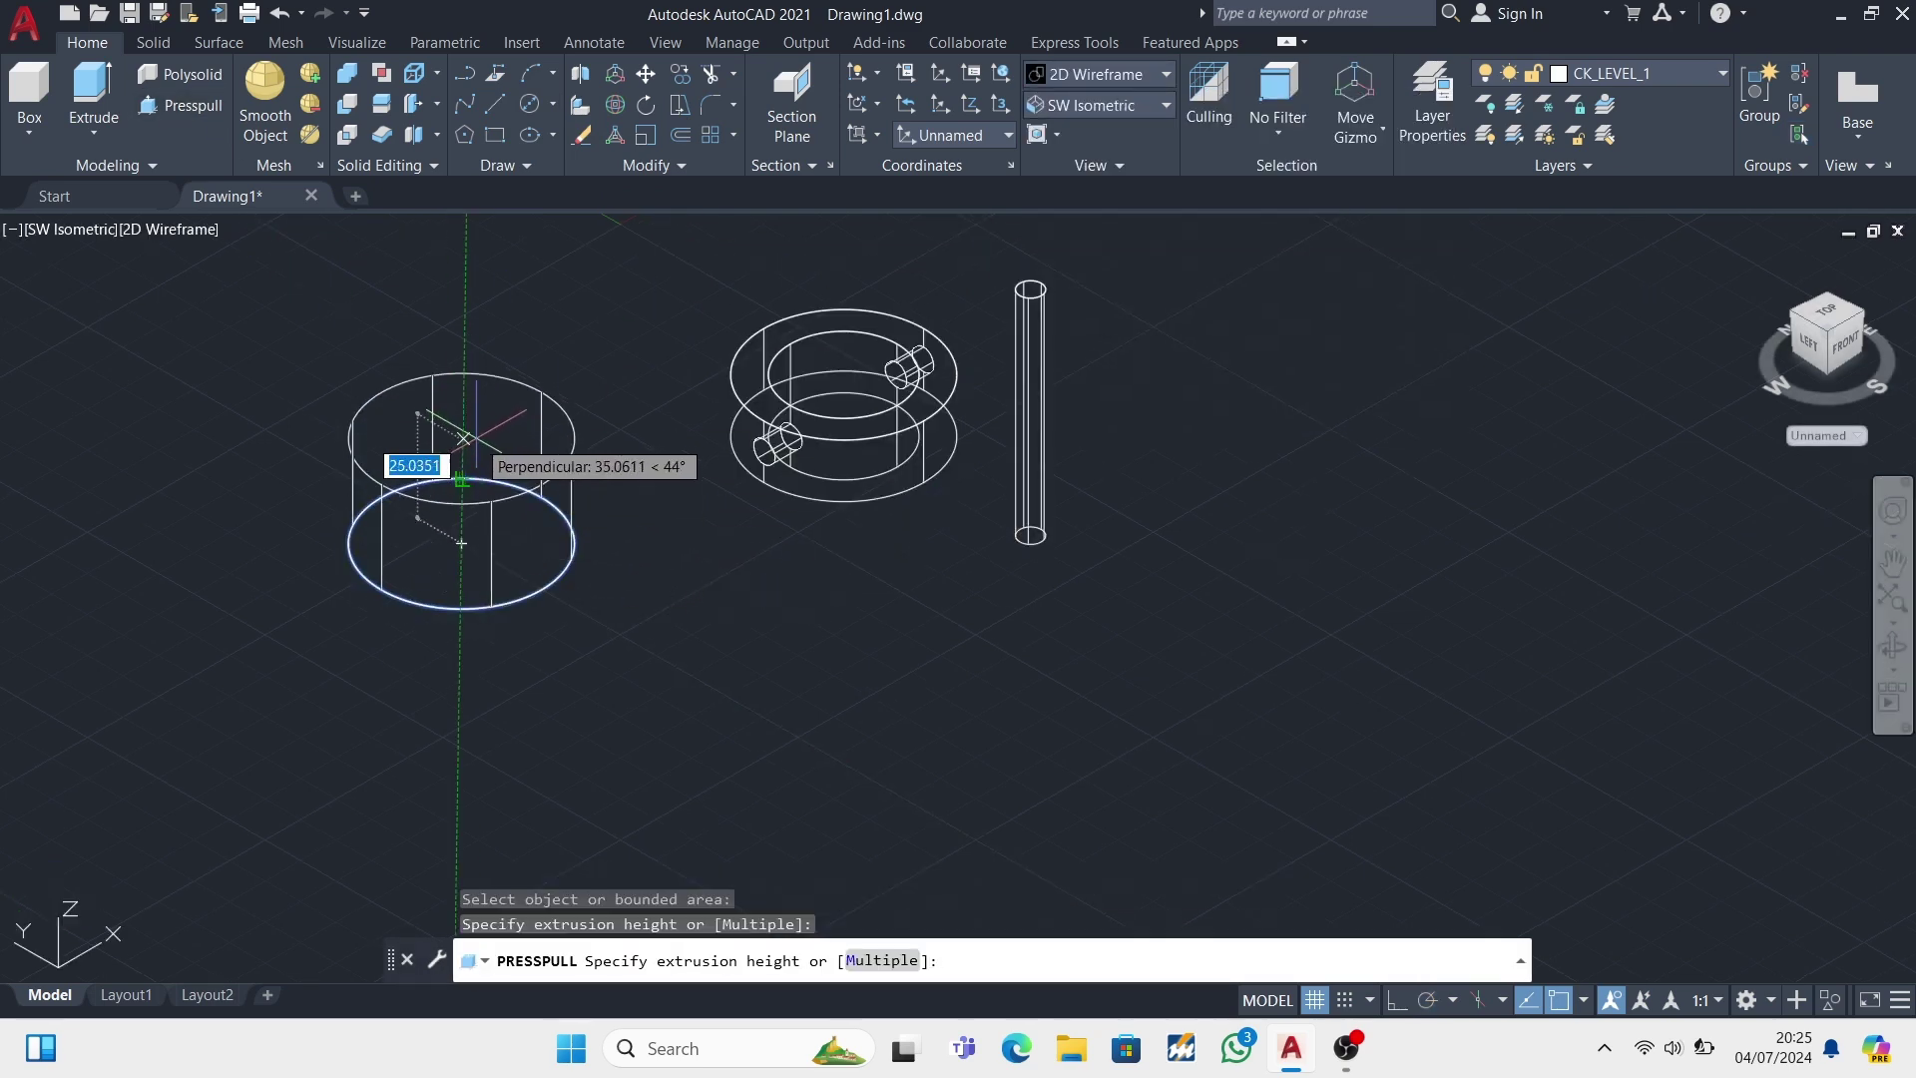
type("15")
key("Return")
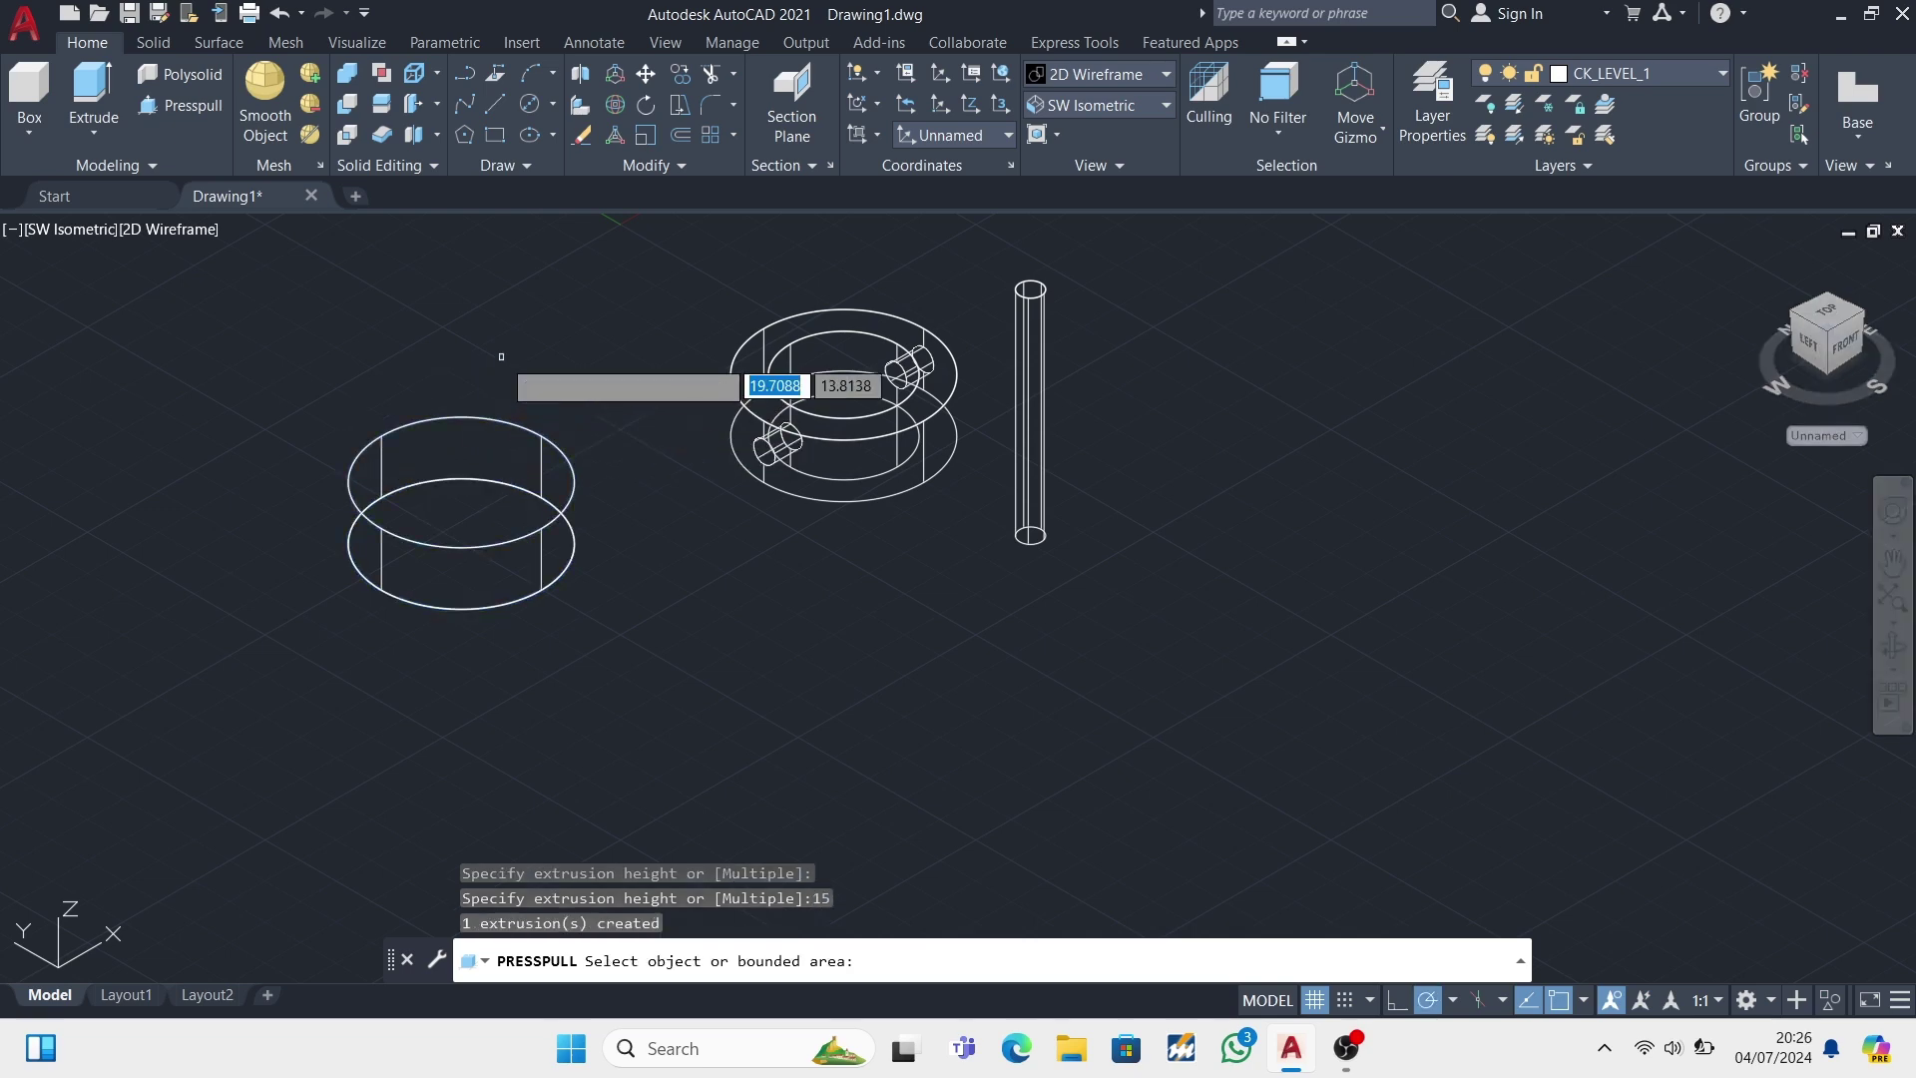
left_click(552, 104)
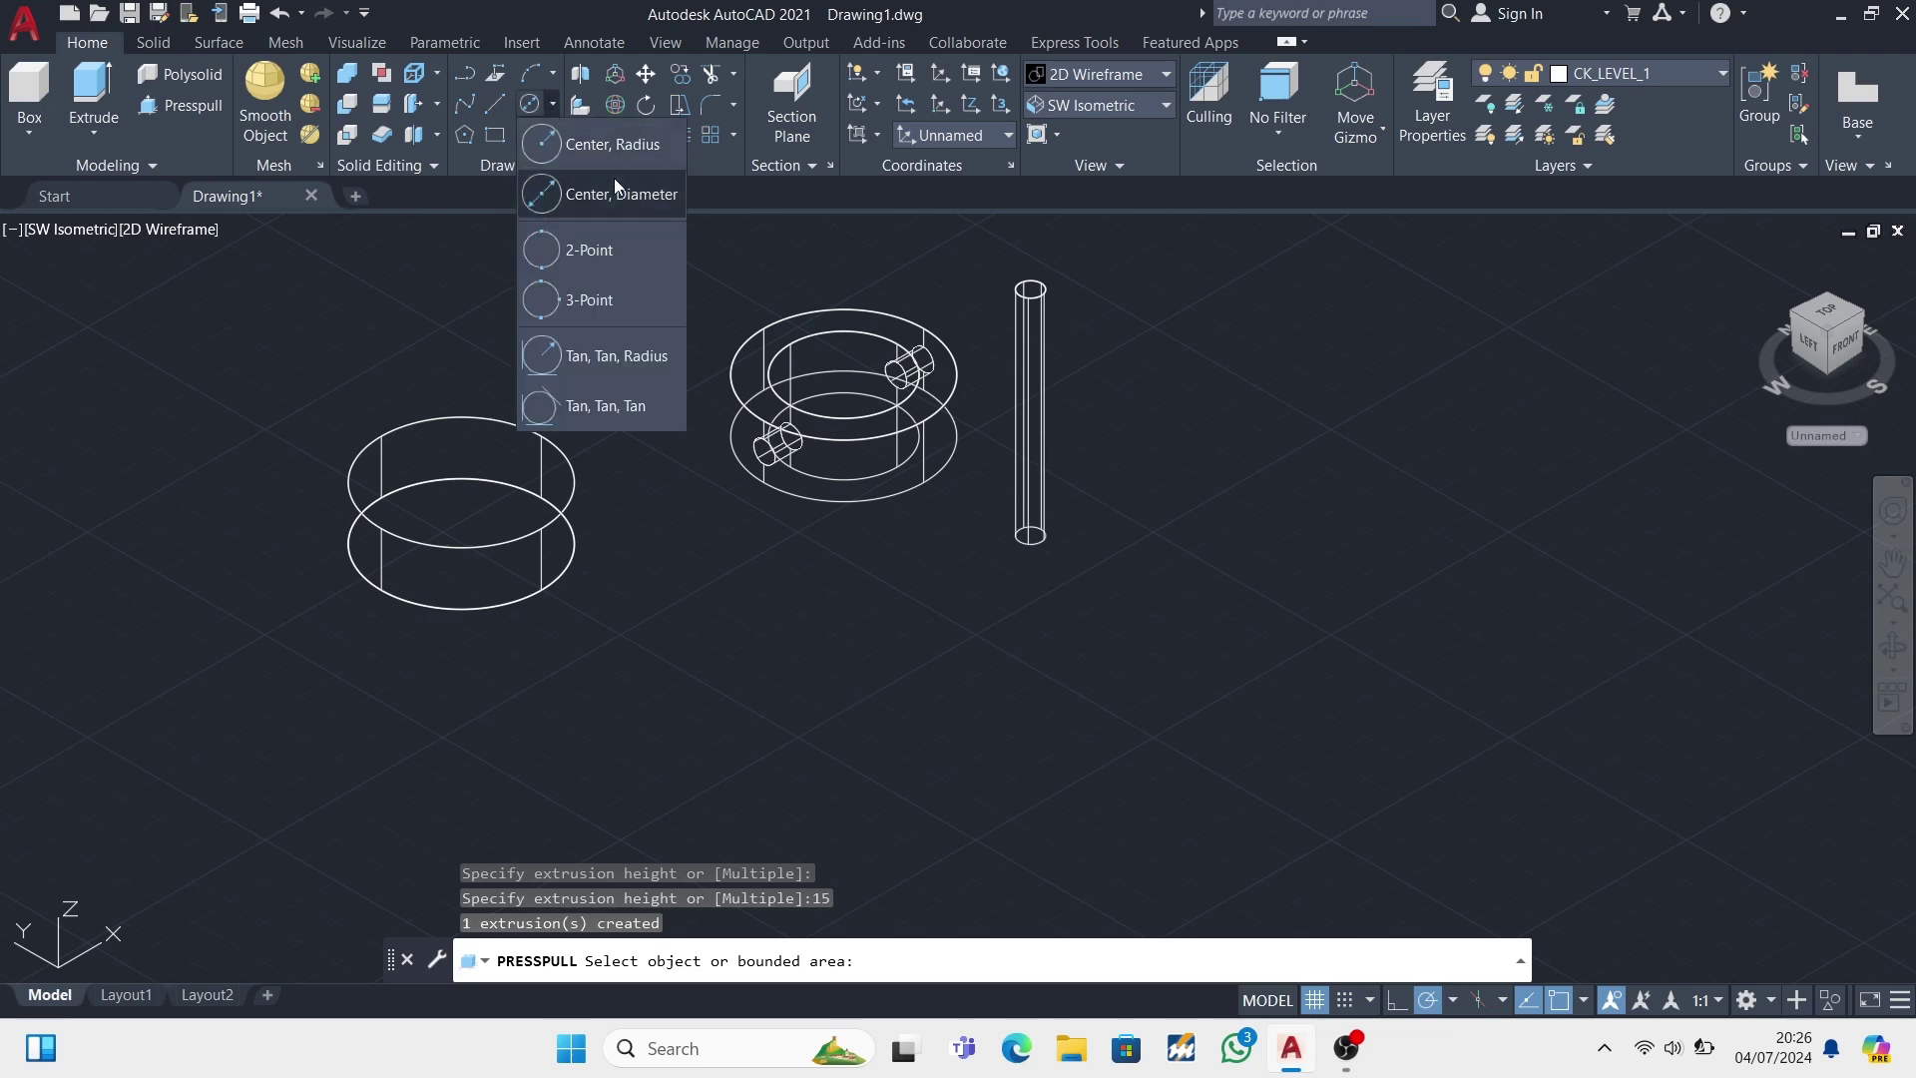
left_click(616, 189)
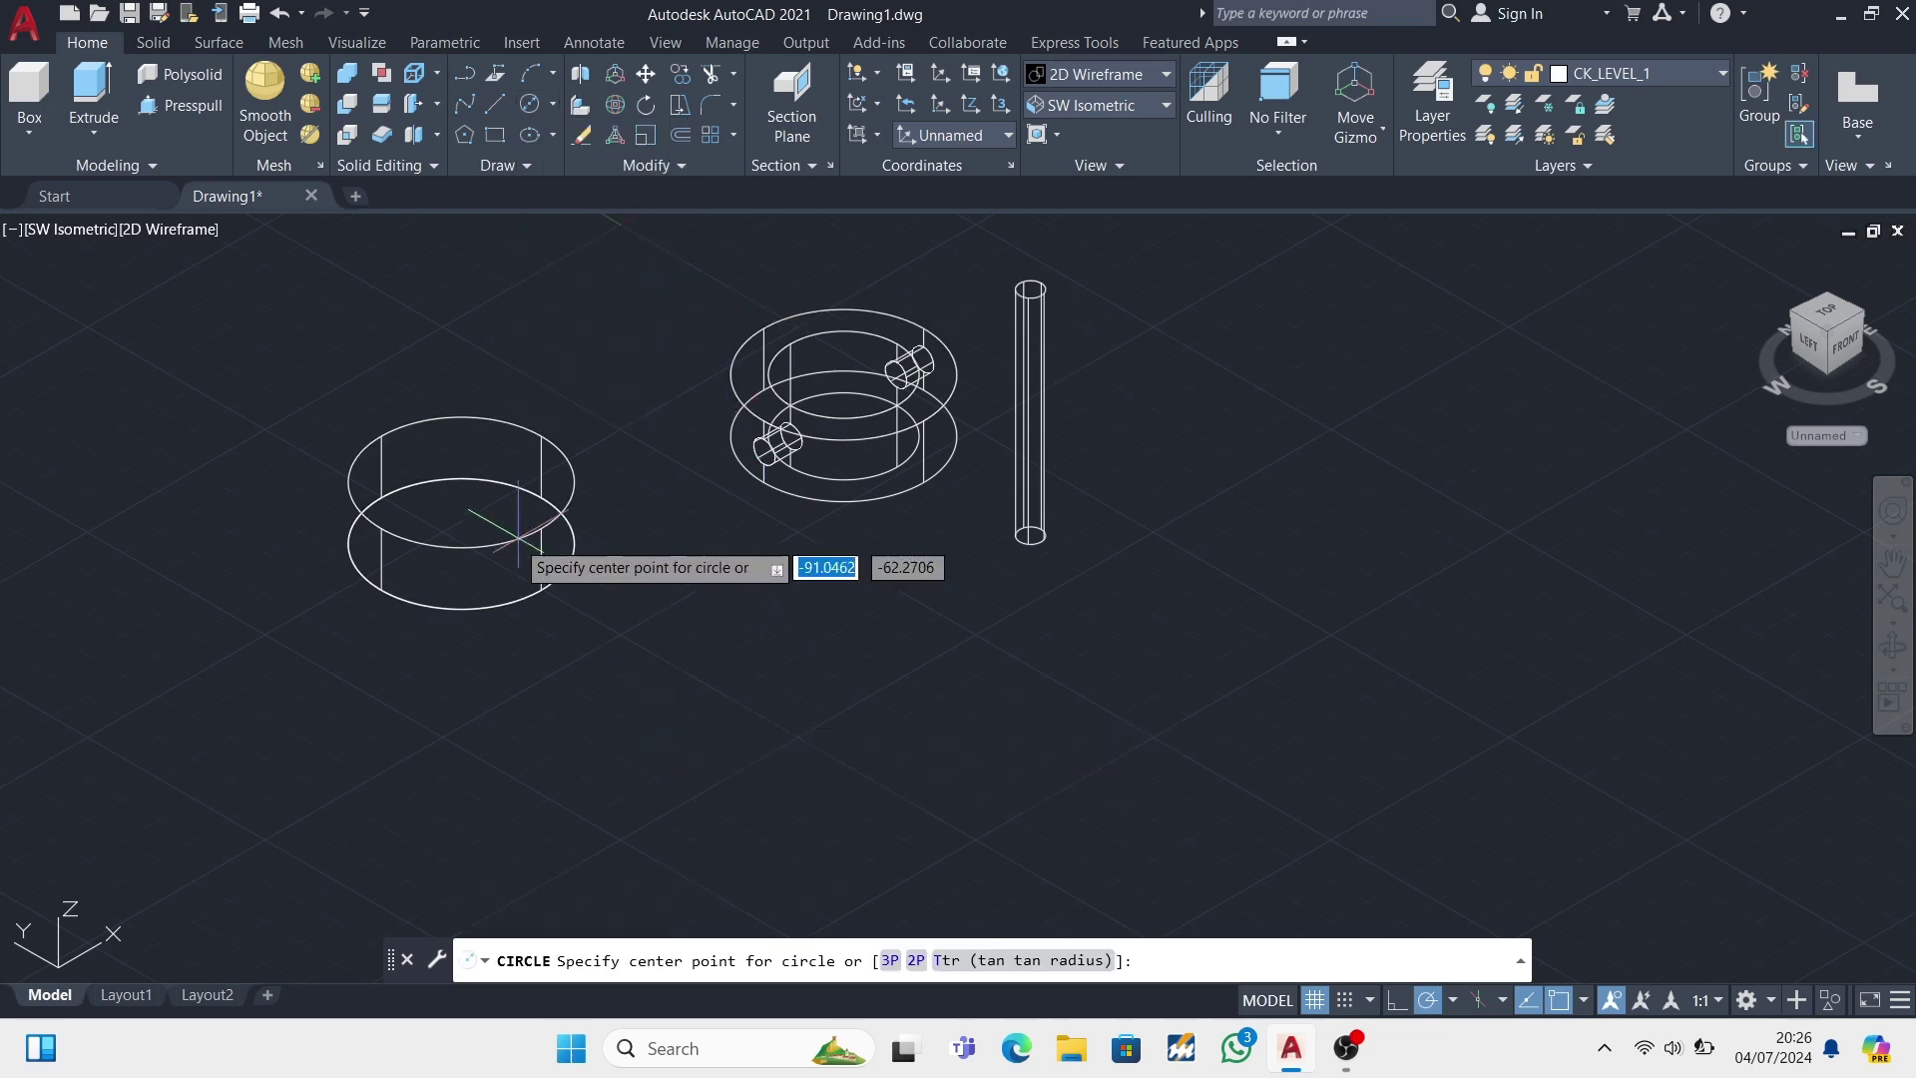
scroll(488, 539, "up", 4)
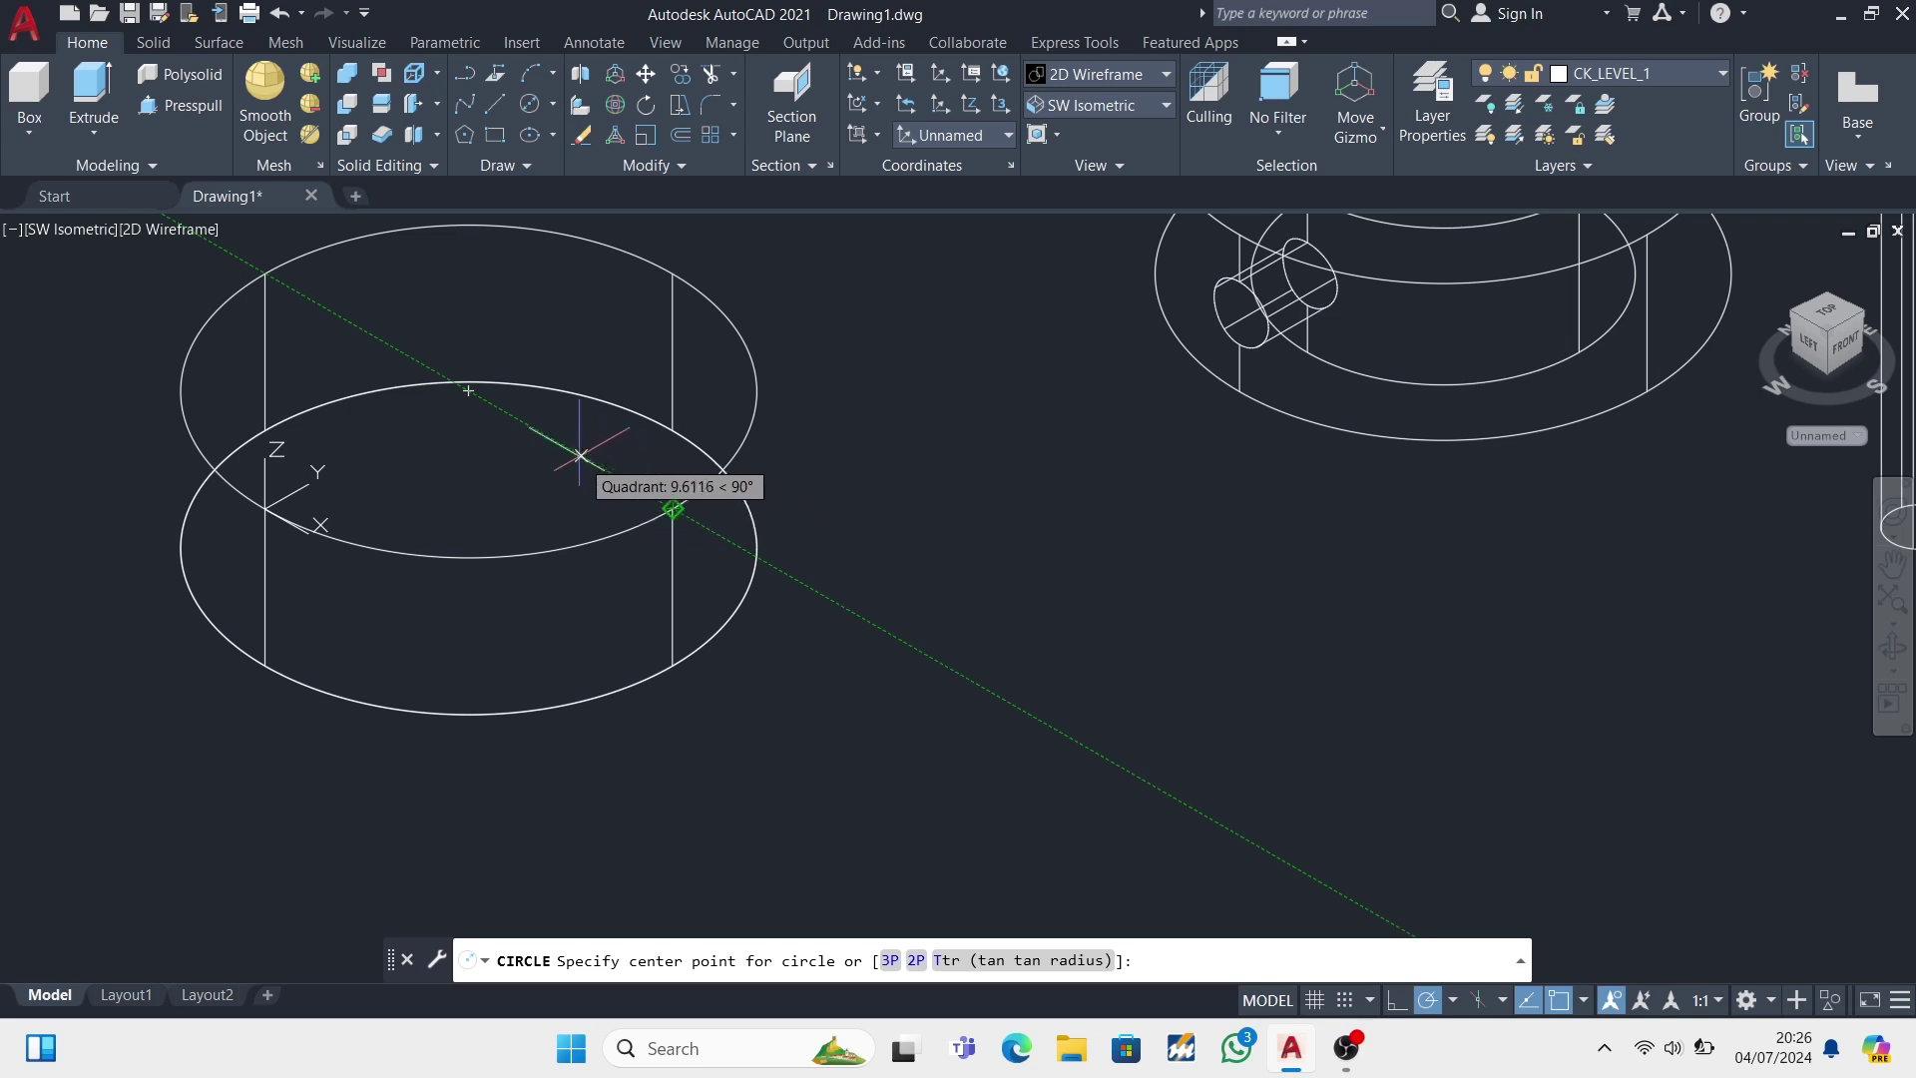
- Draw a 30-diameter circle centred on the disc top
left_click(468, 391)
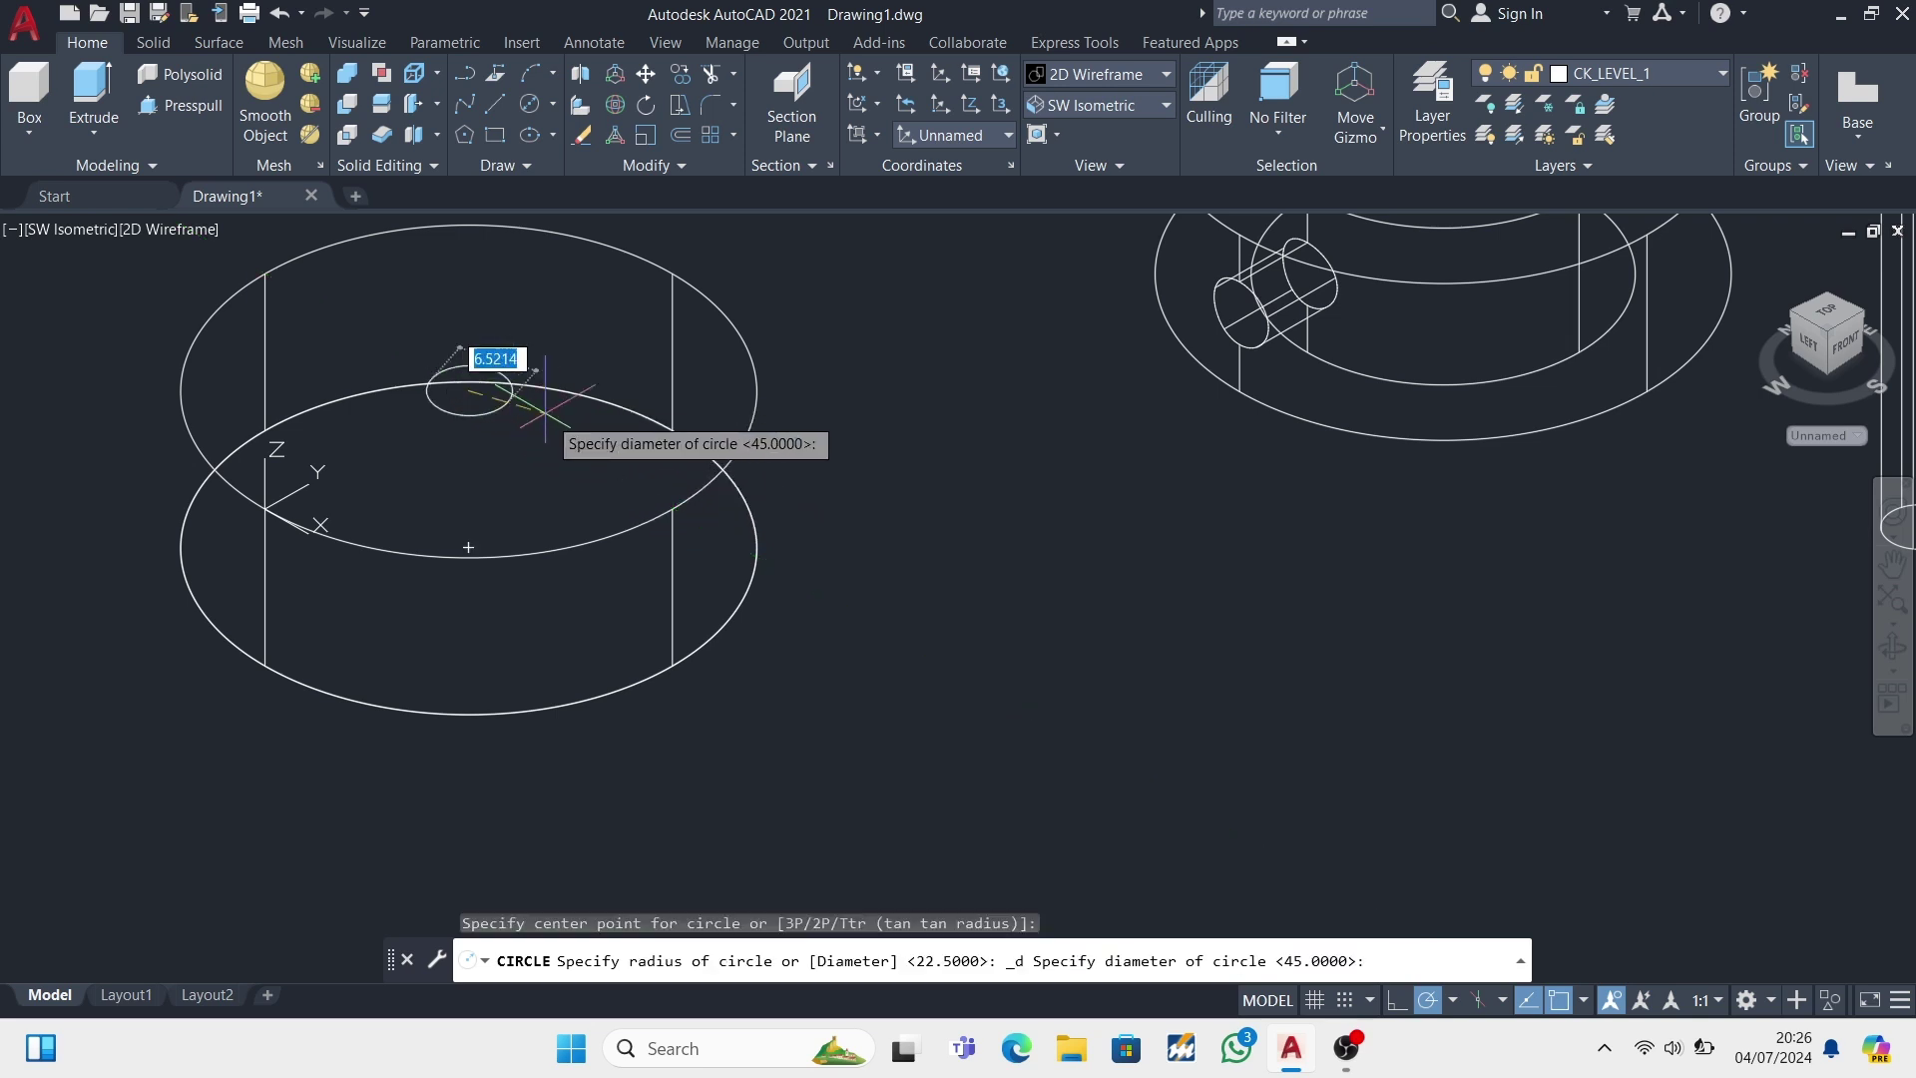
type("0")
key("Return")
scroll(564, 419, "down", 6)
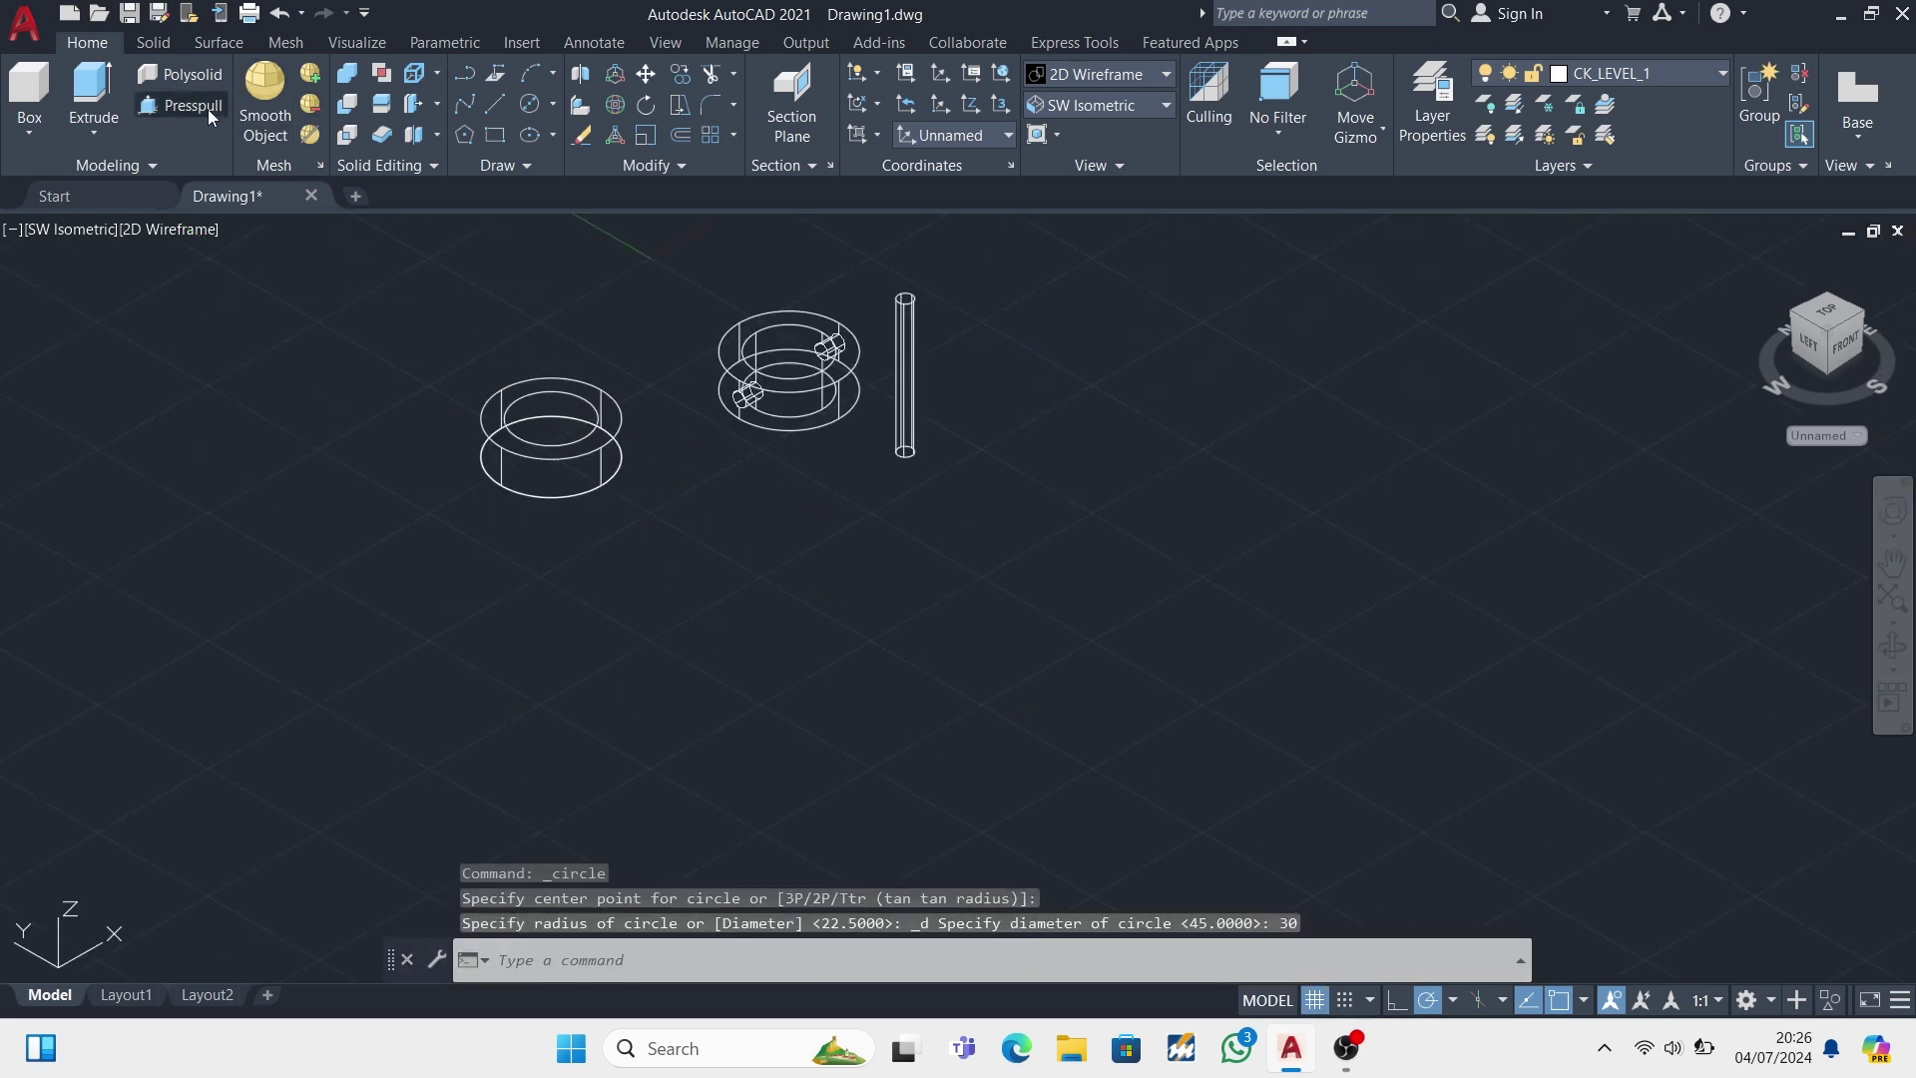
- Presspull the 30-diameter circle up 102 units into a shaft
left_click(200, 106)
scroll(582, 436, "up", 4)
left_click(582, 436)
scroll(599, 389, "down", 4)
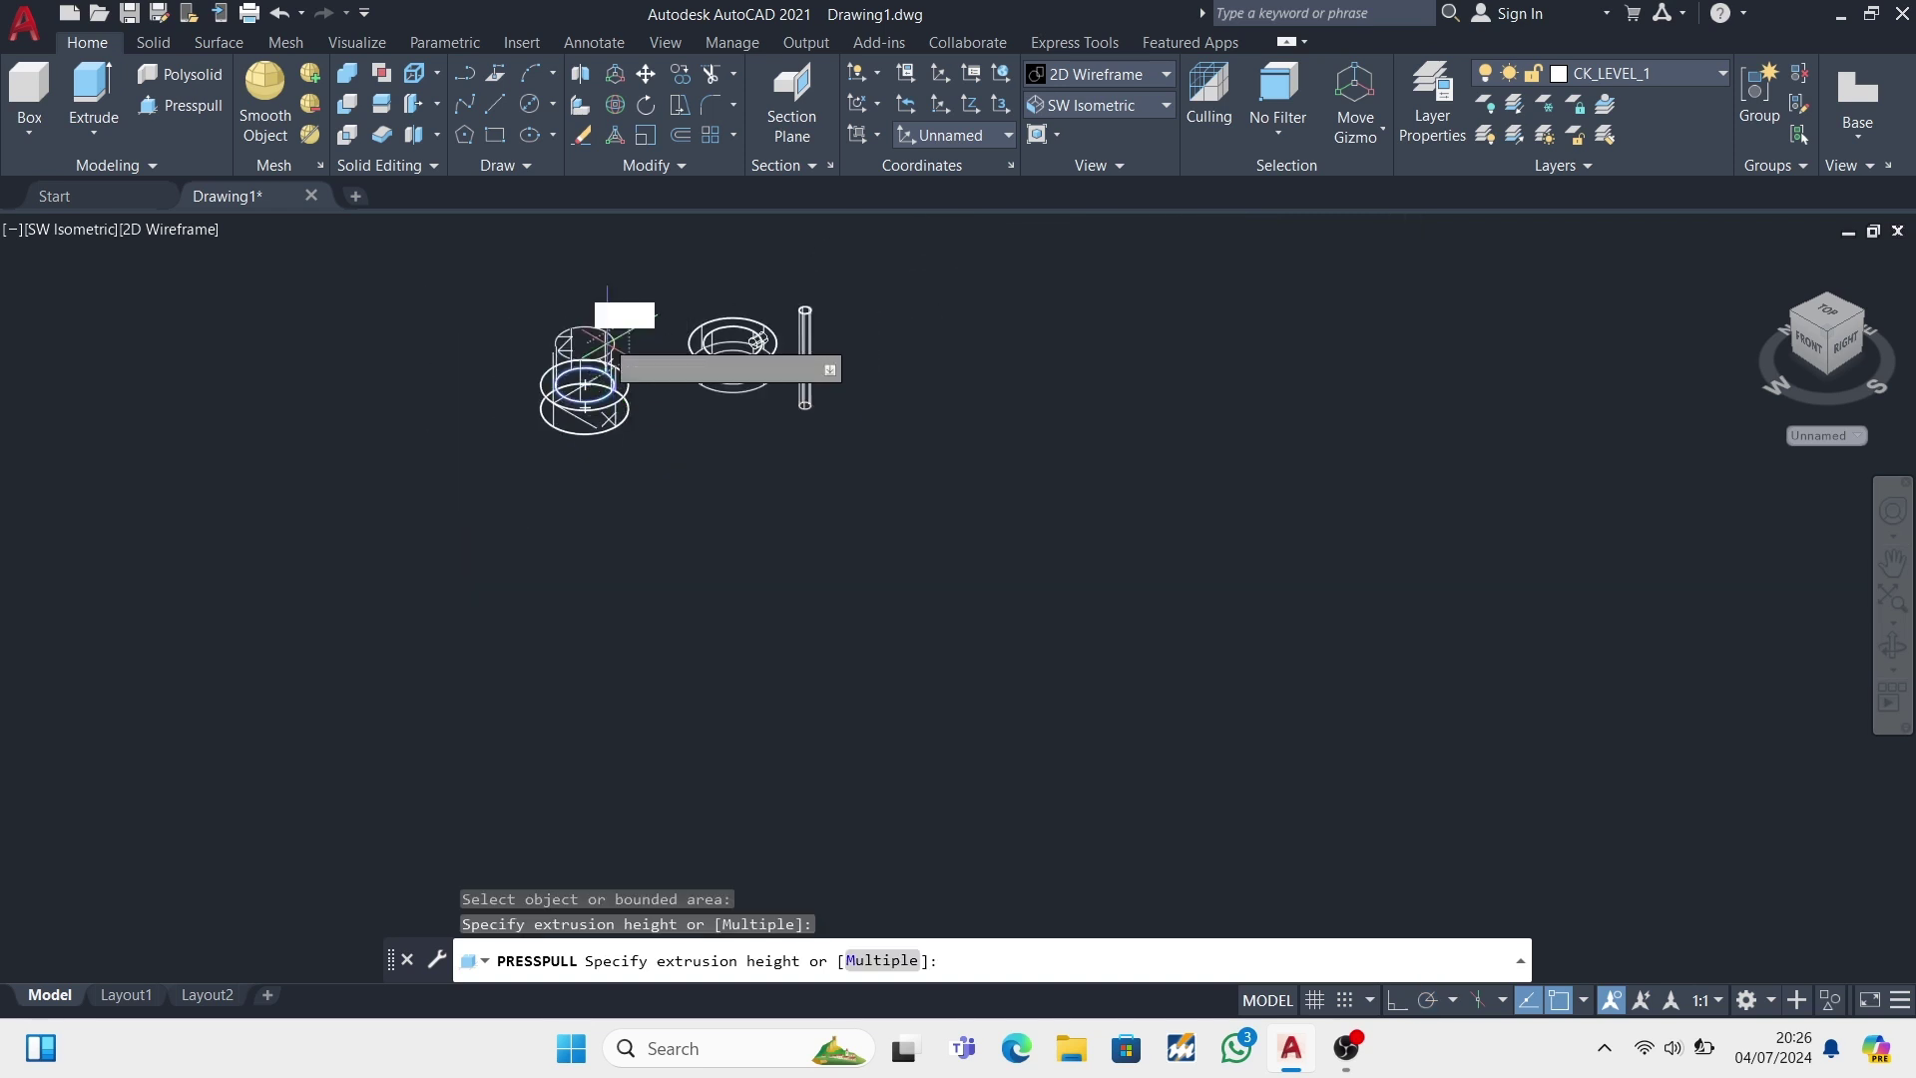
type("102")
key("Return")
scroll(574, 240, "up", 2)
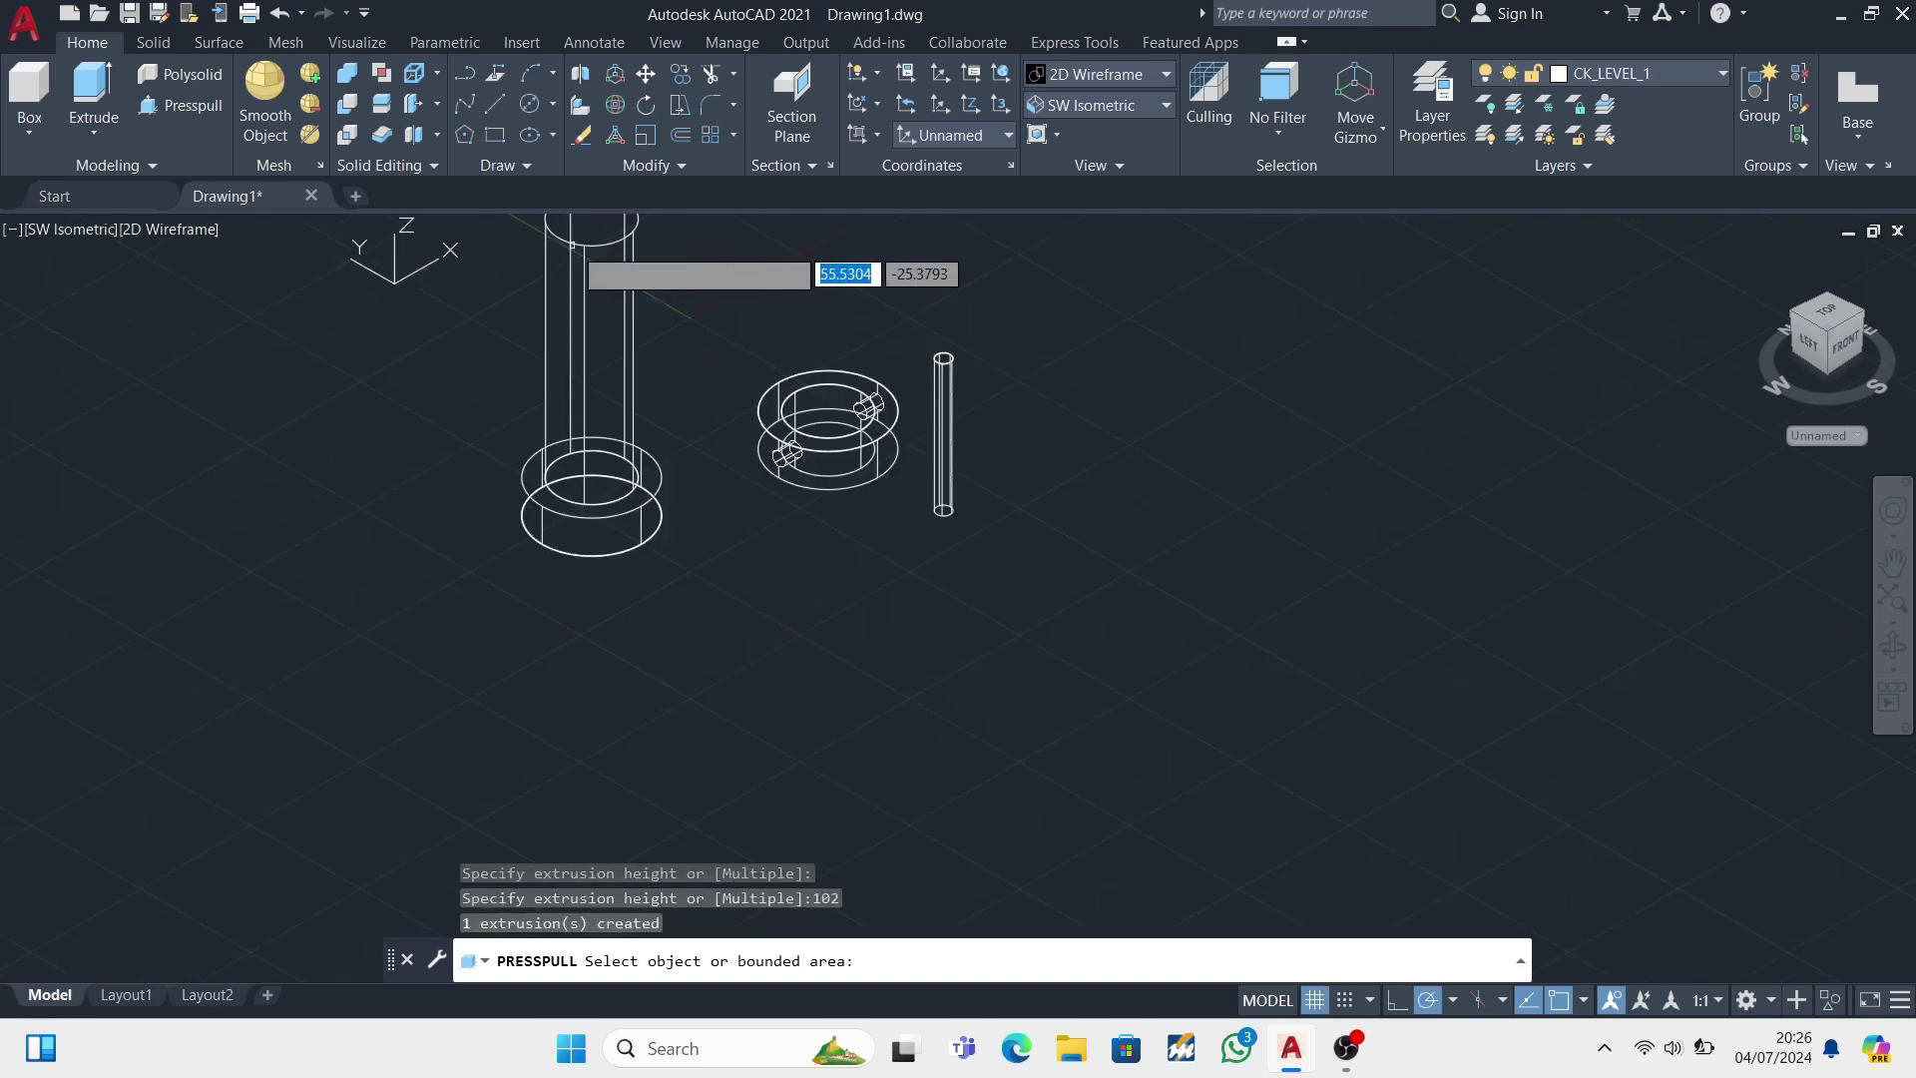
scroll(466, 339, "up", 2)
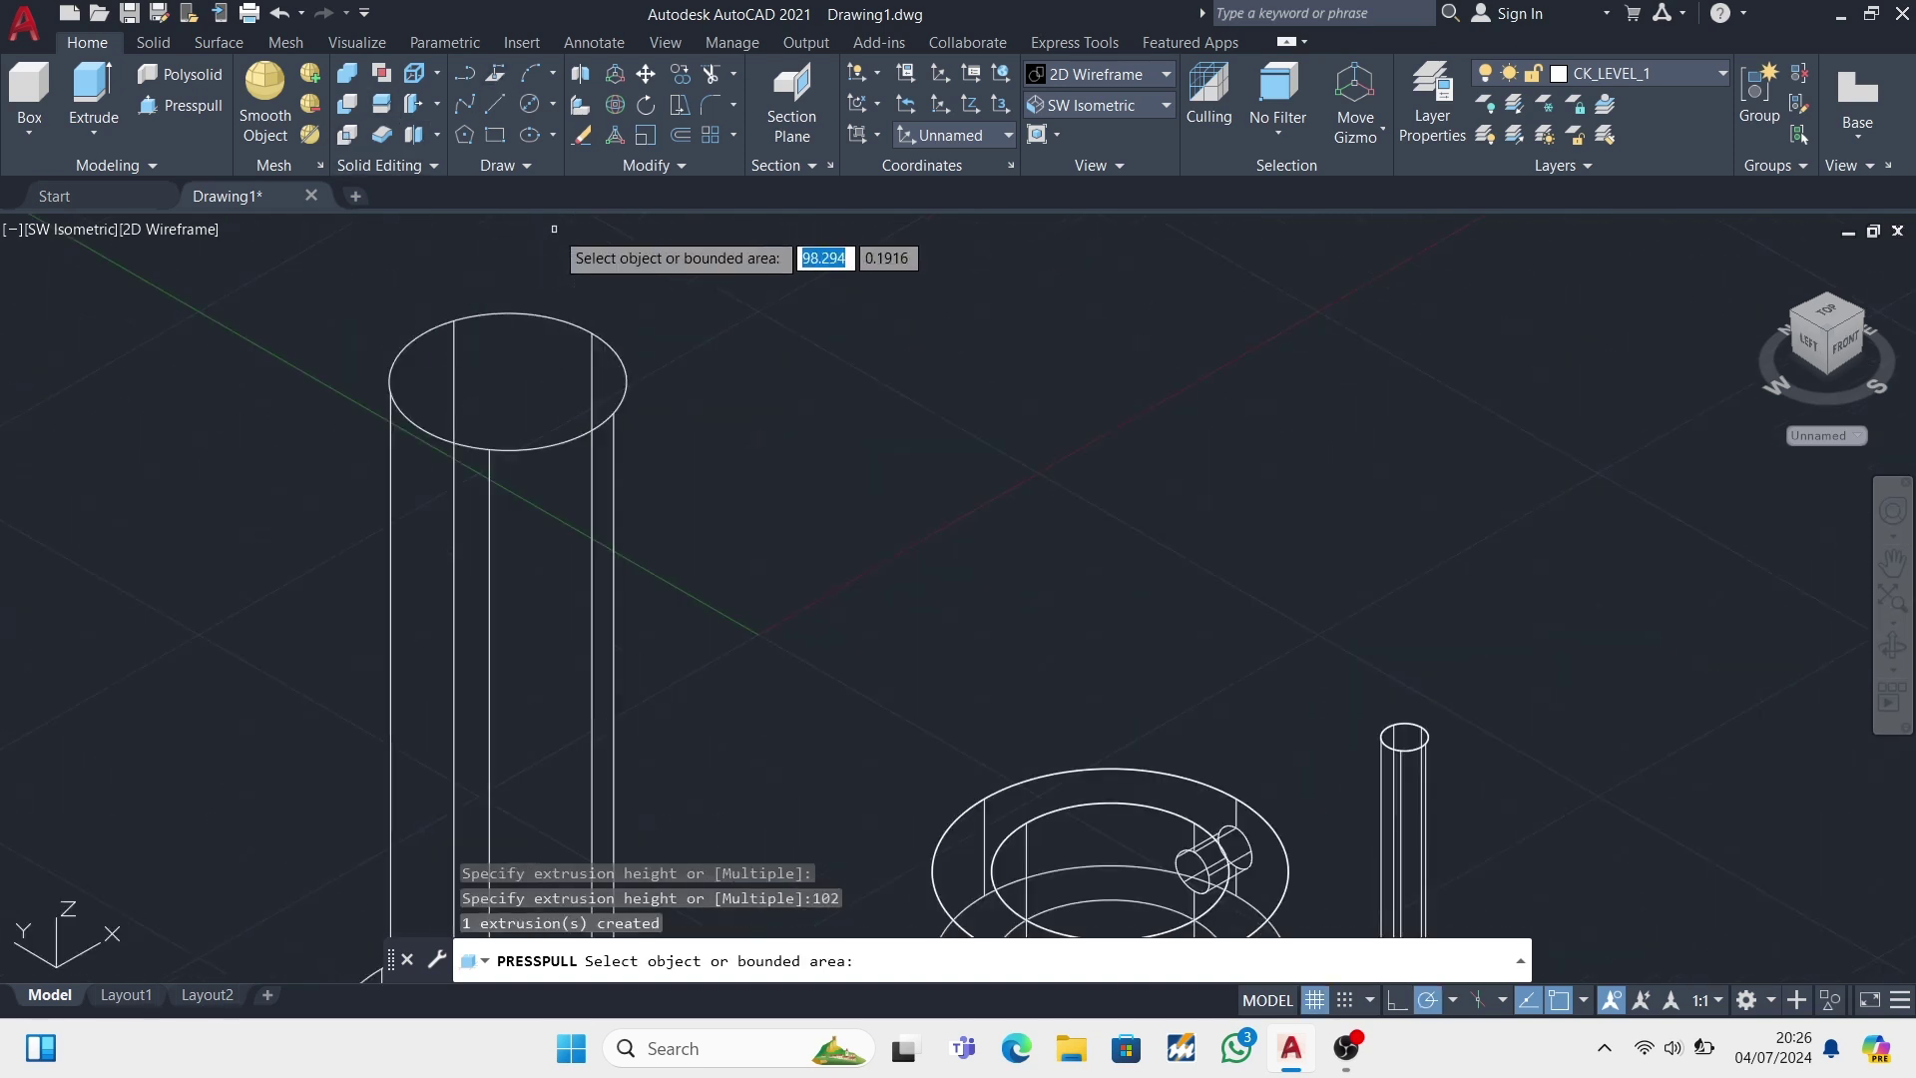
- Union the tall cylinder and base disc into one solid
left_click(351, 77)
left_click(464, 412)
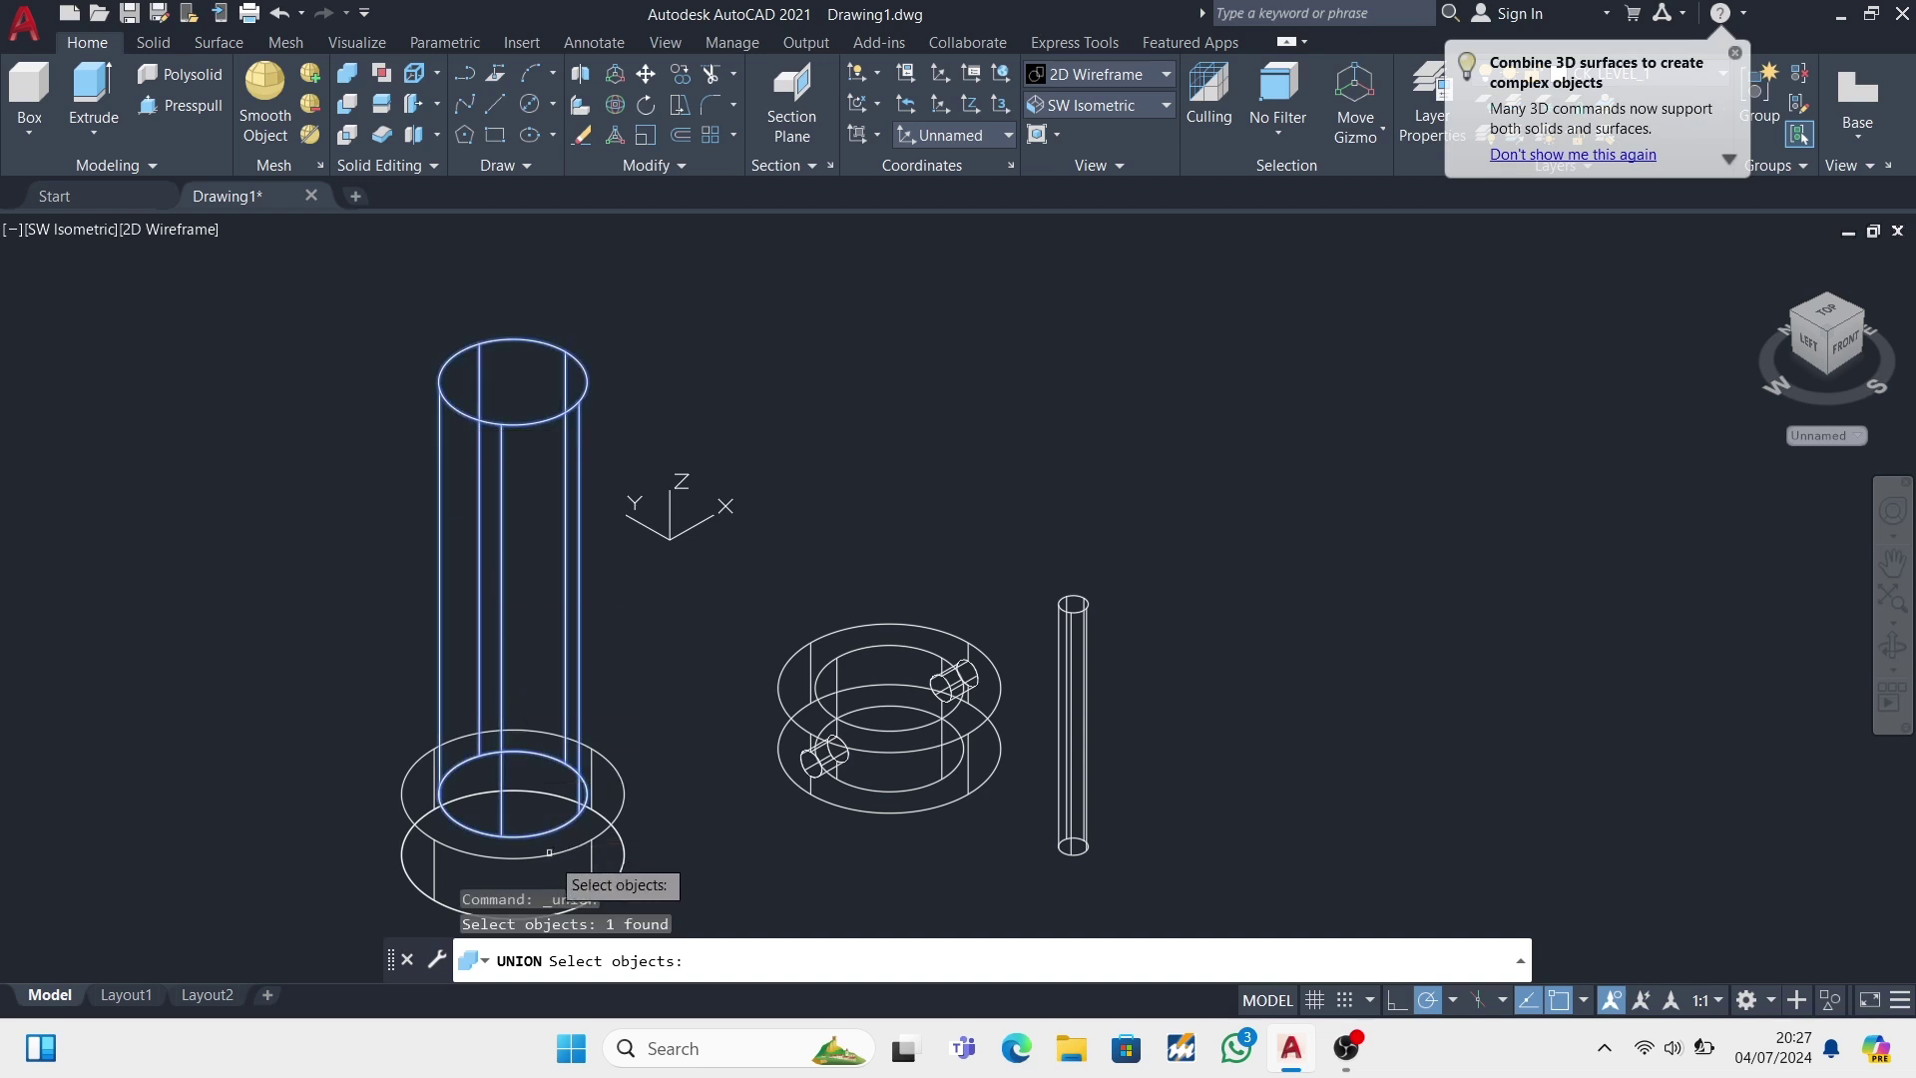
left_click(553, 850)
key("Return")
- 3DROTATE the merged pin 180° so its head points up
type("3r")
key("Return")
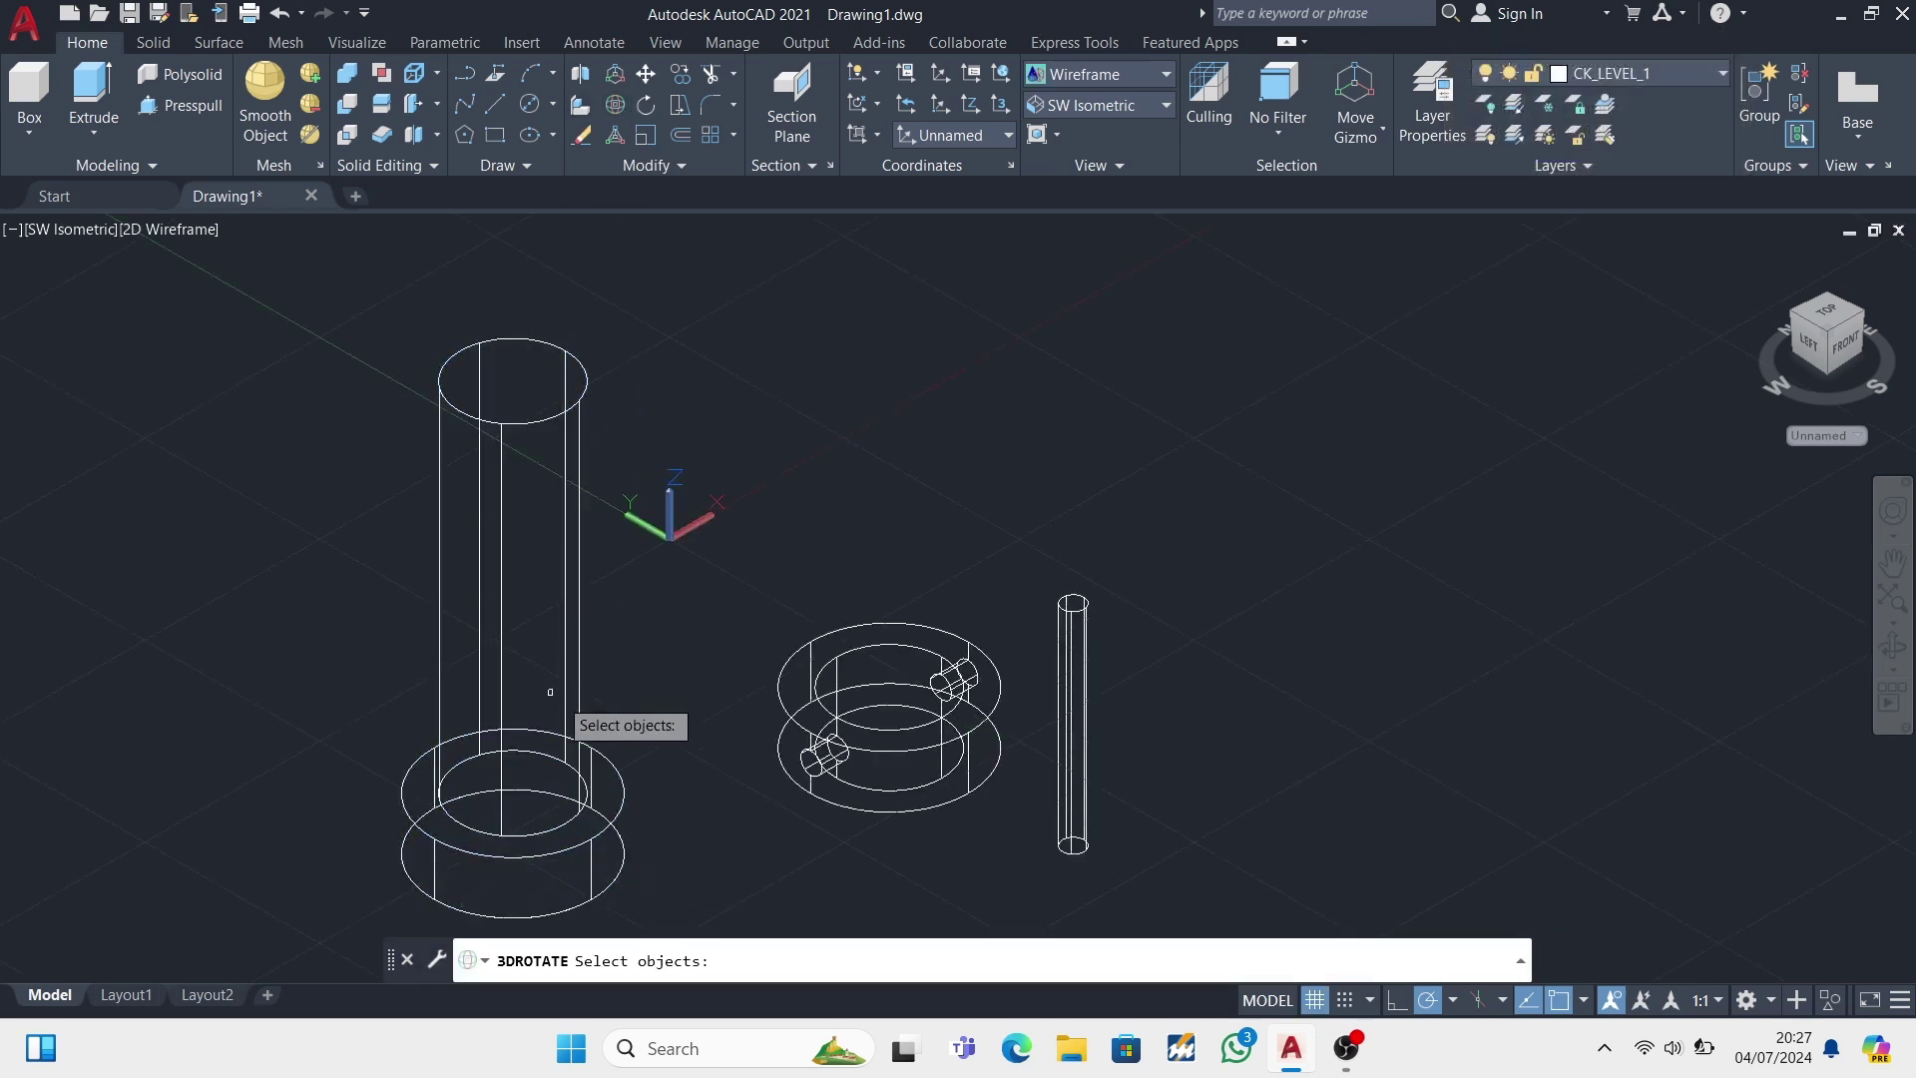
left_click(579, 704)
key("Return")
left_click(467, 599)
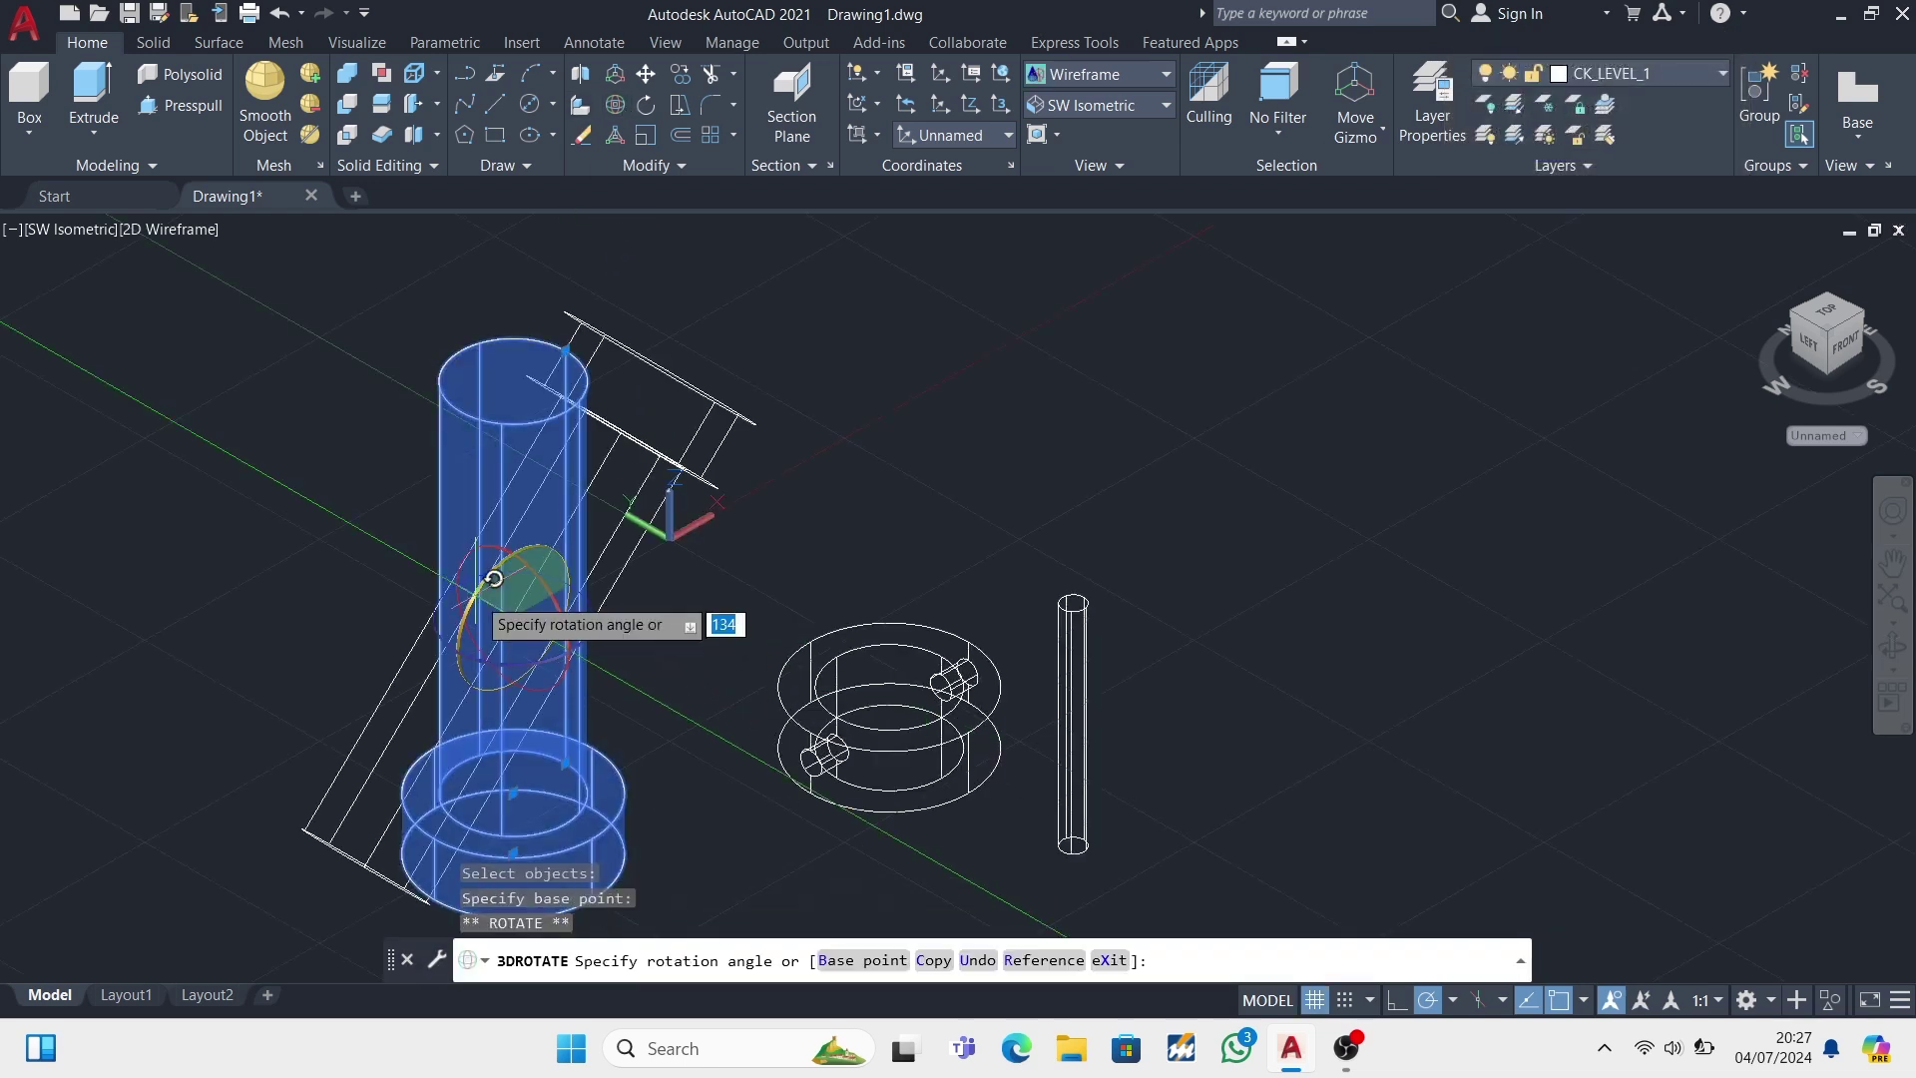
key("Return")
scroll(707, 519, "down", 4)
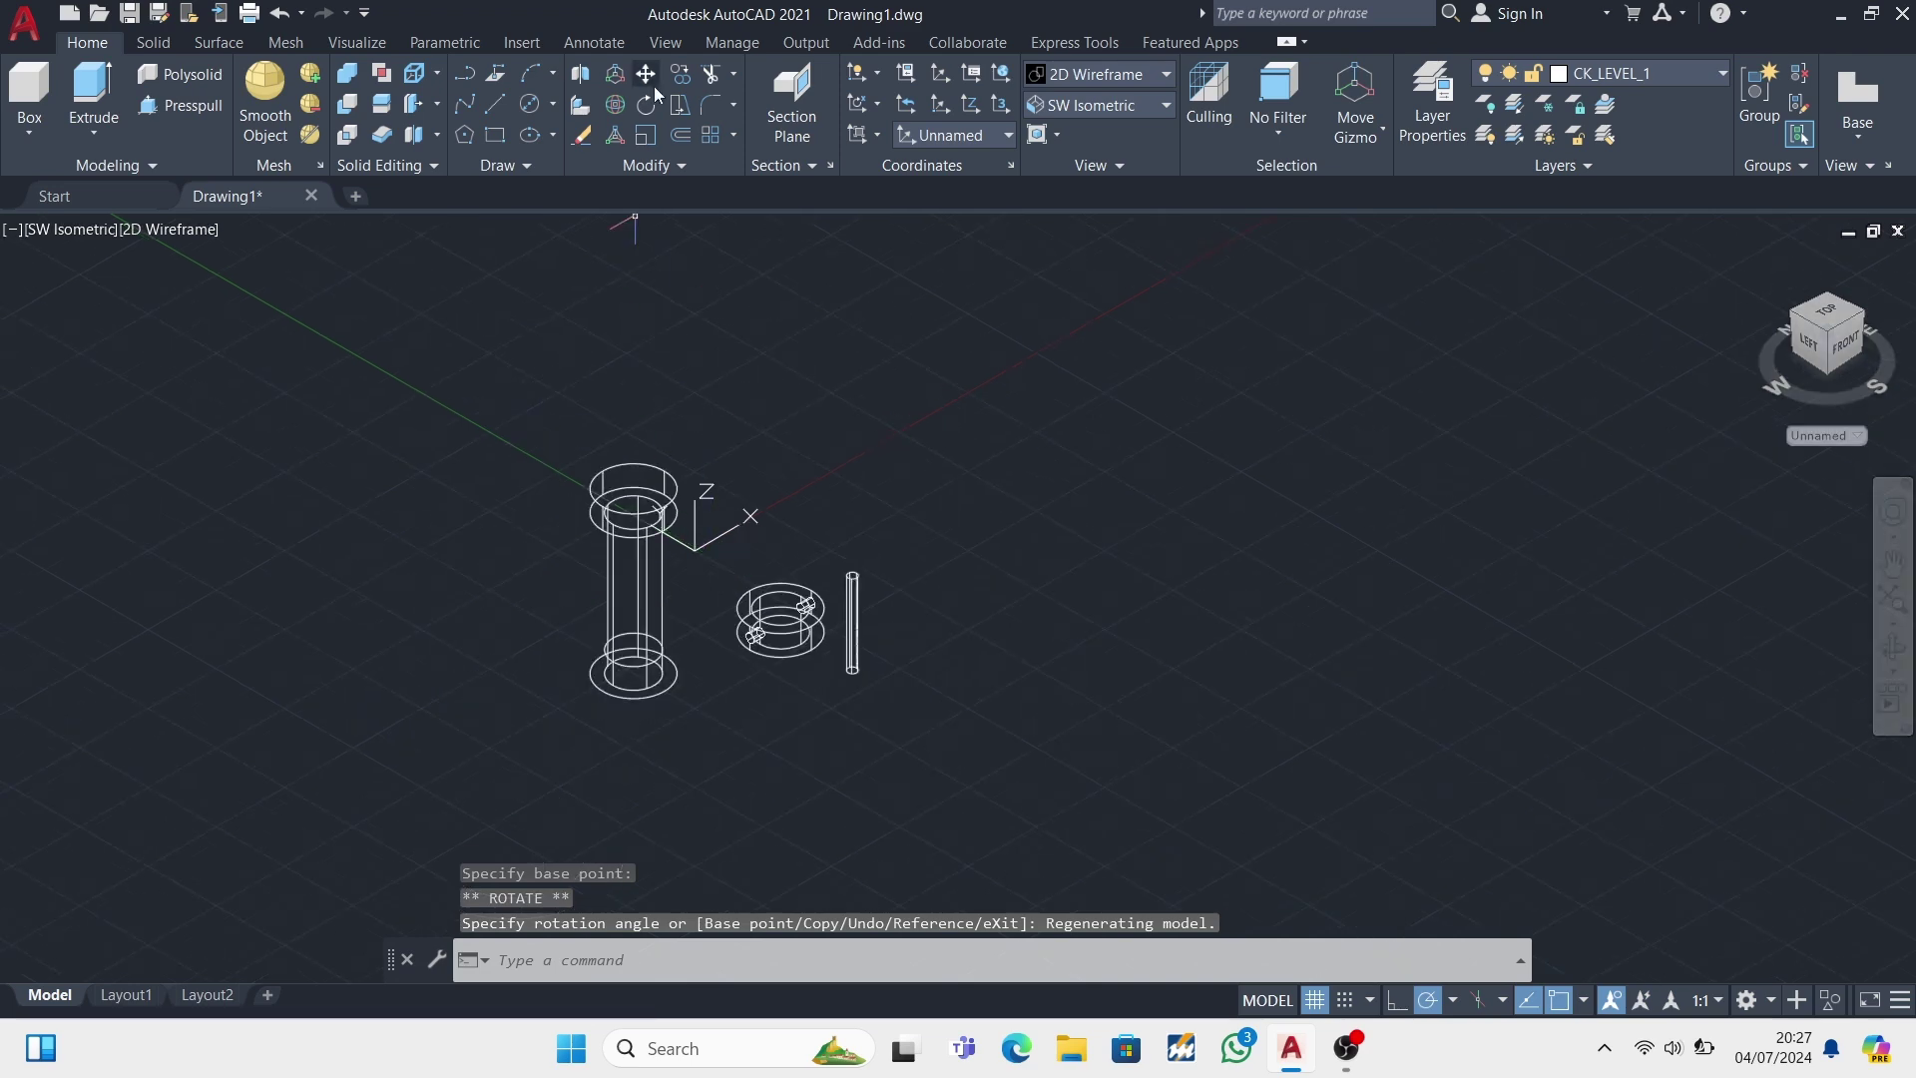
type("m")
- Move the pin up and to the left, then delete the leftover small disc
key("Return")
scroll(633, 479, "up", 2)
left_click(636, 774)
key("Return")
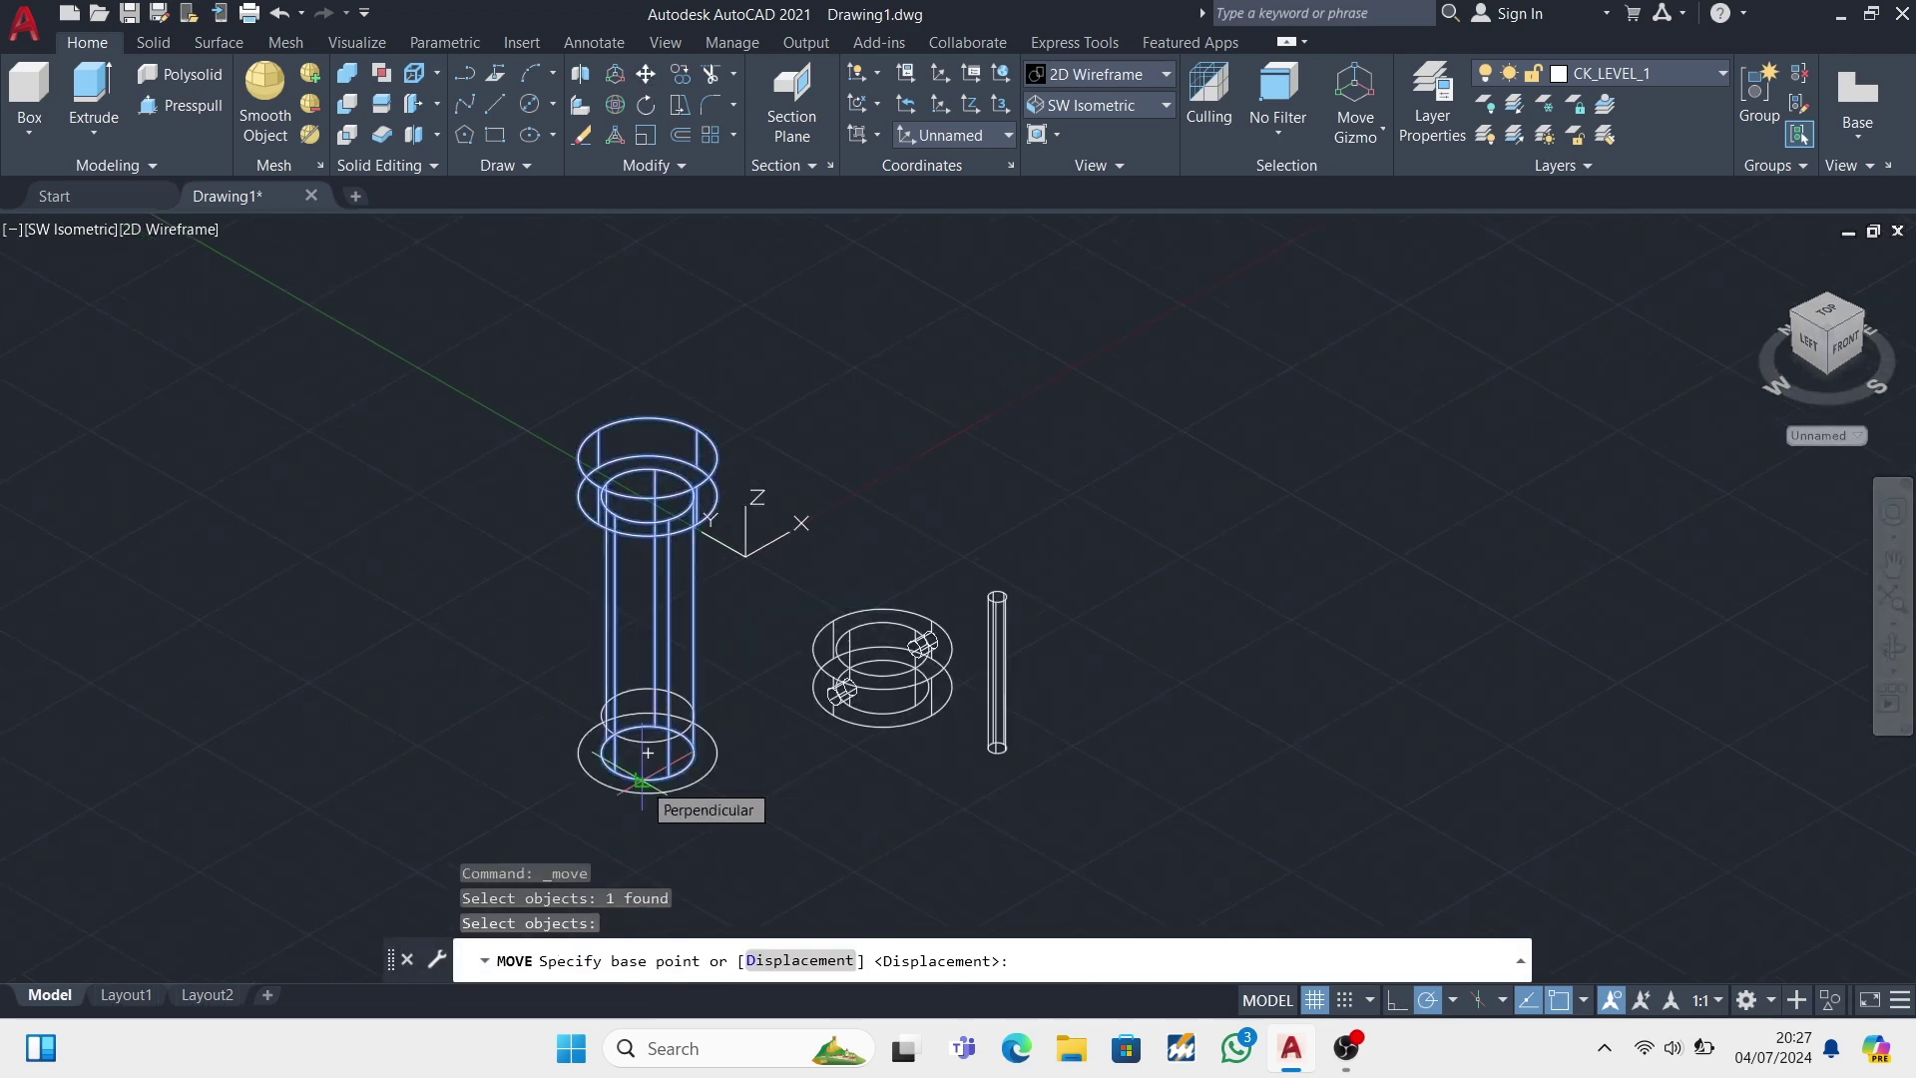
left_click(639, 771)
left_click(602, 608)
left_click(657, 744)
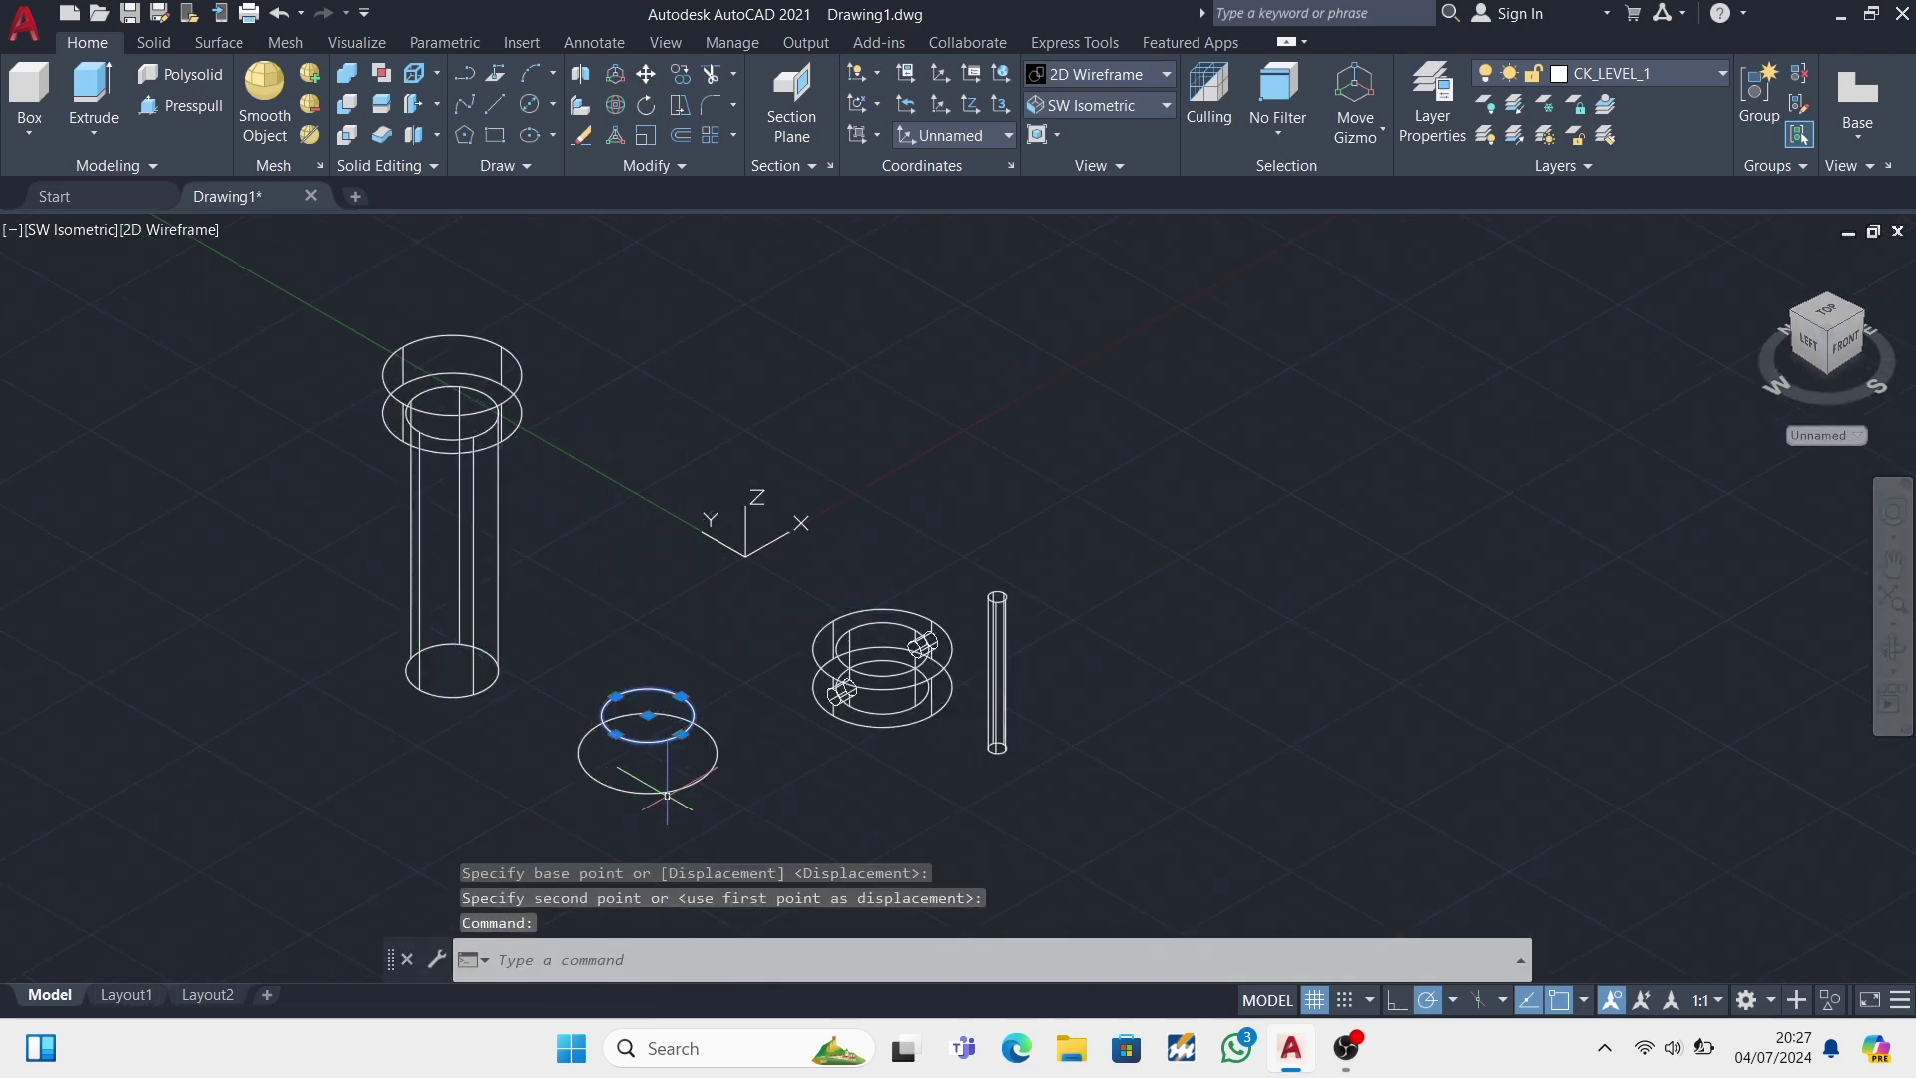
key("Delete")
scroll(256, 776, "up", 2)
- Align the UCS to the Front view
left_click(1010, 136)
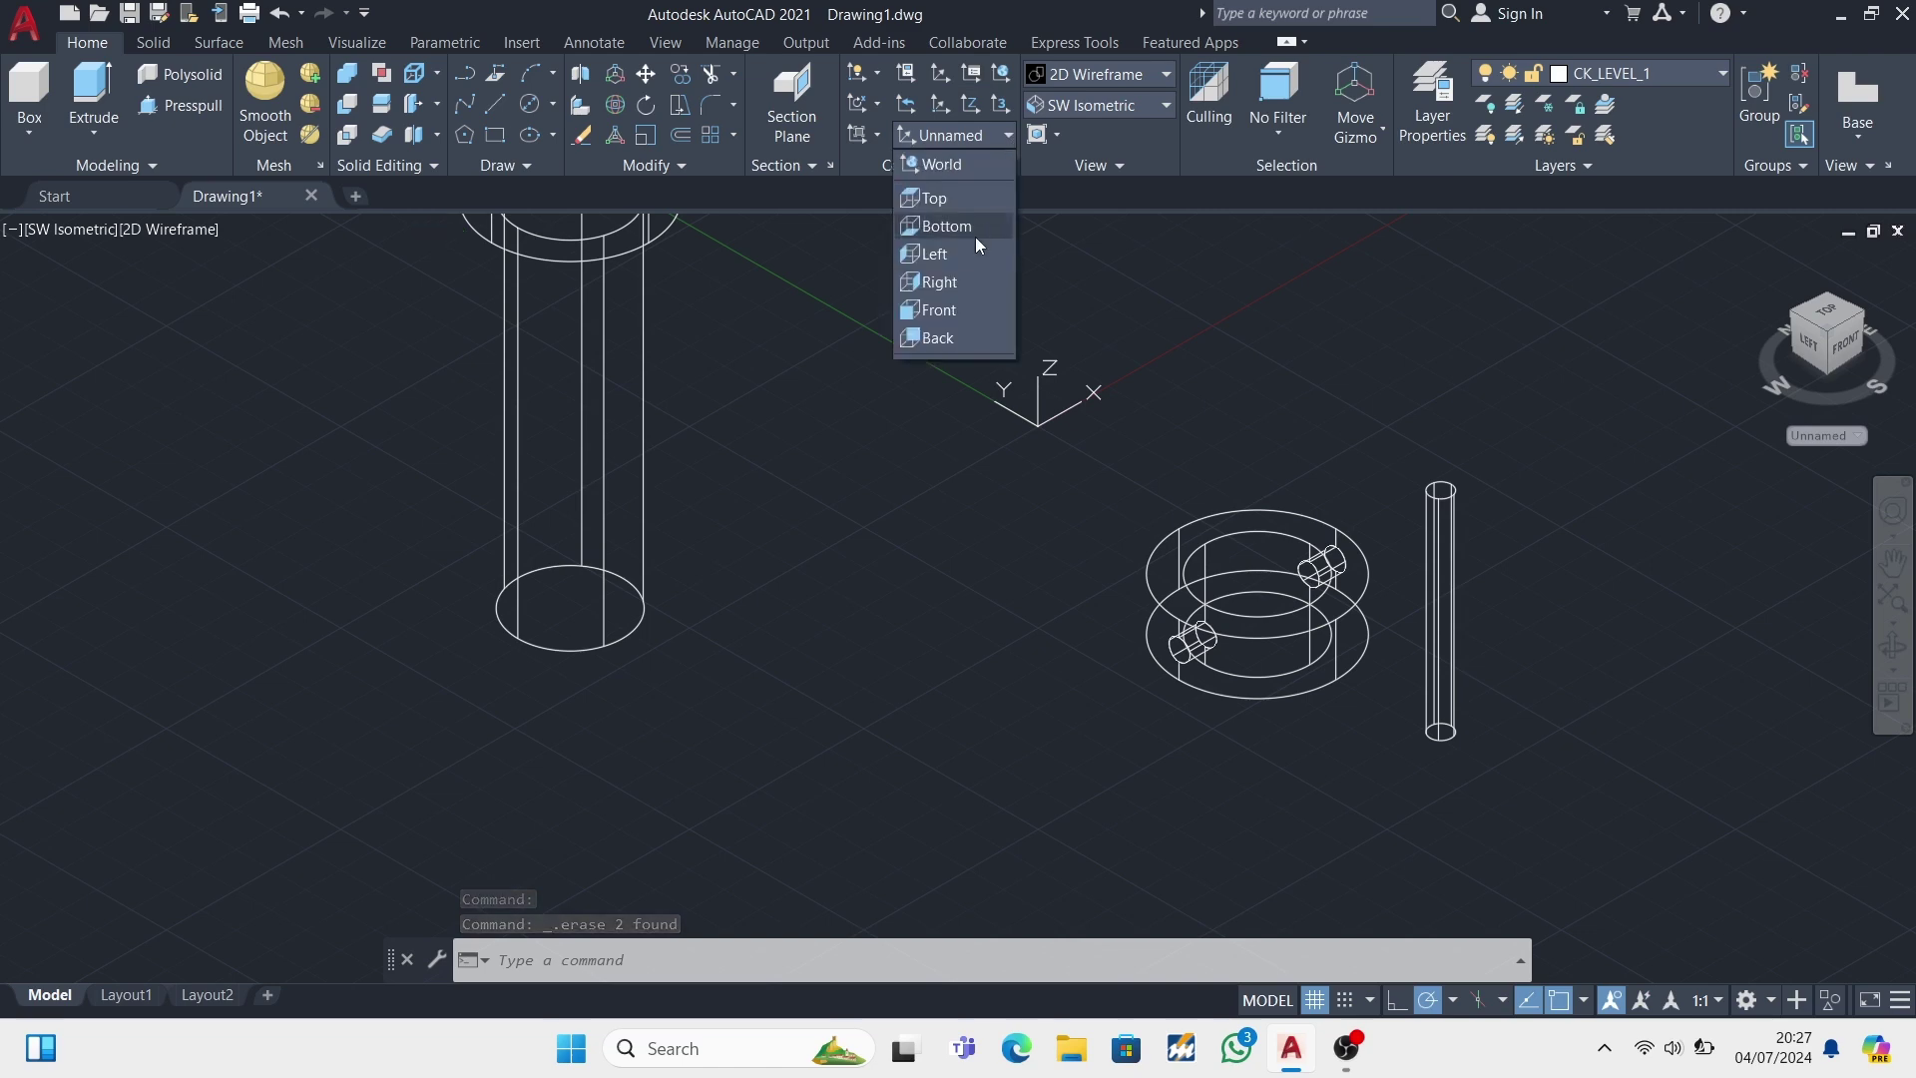
left_click(937, 297)
left_click(964, 205)
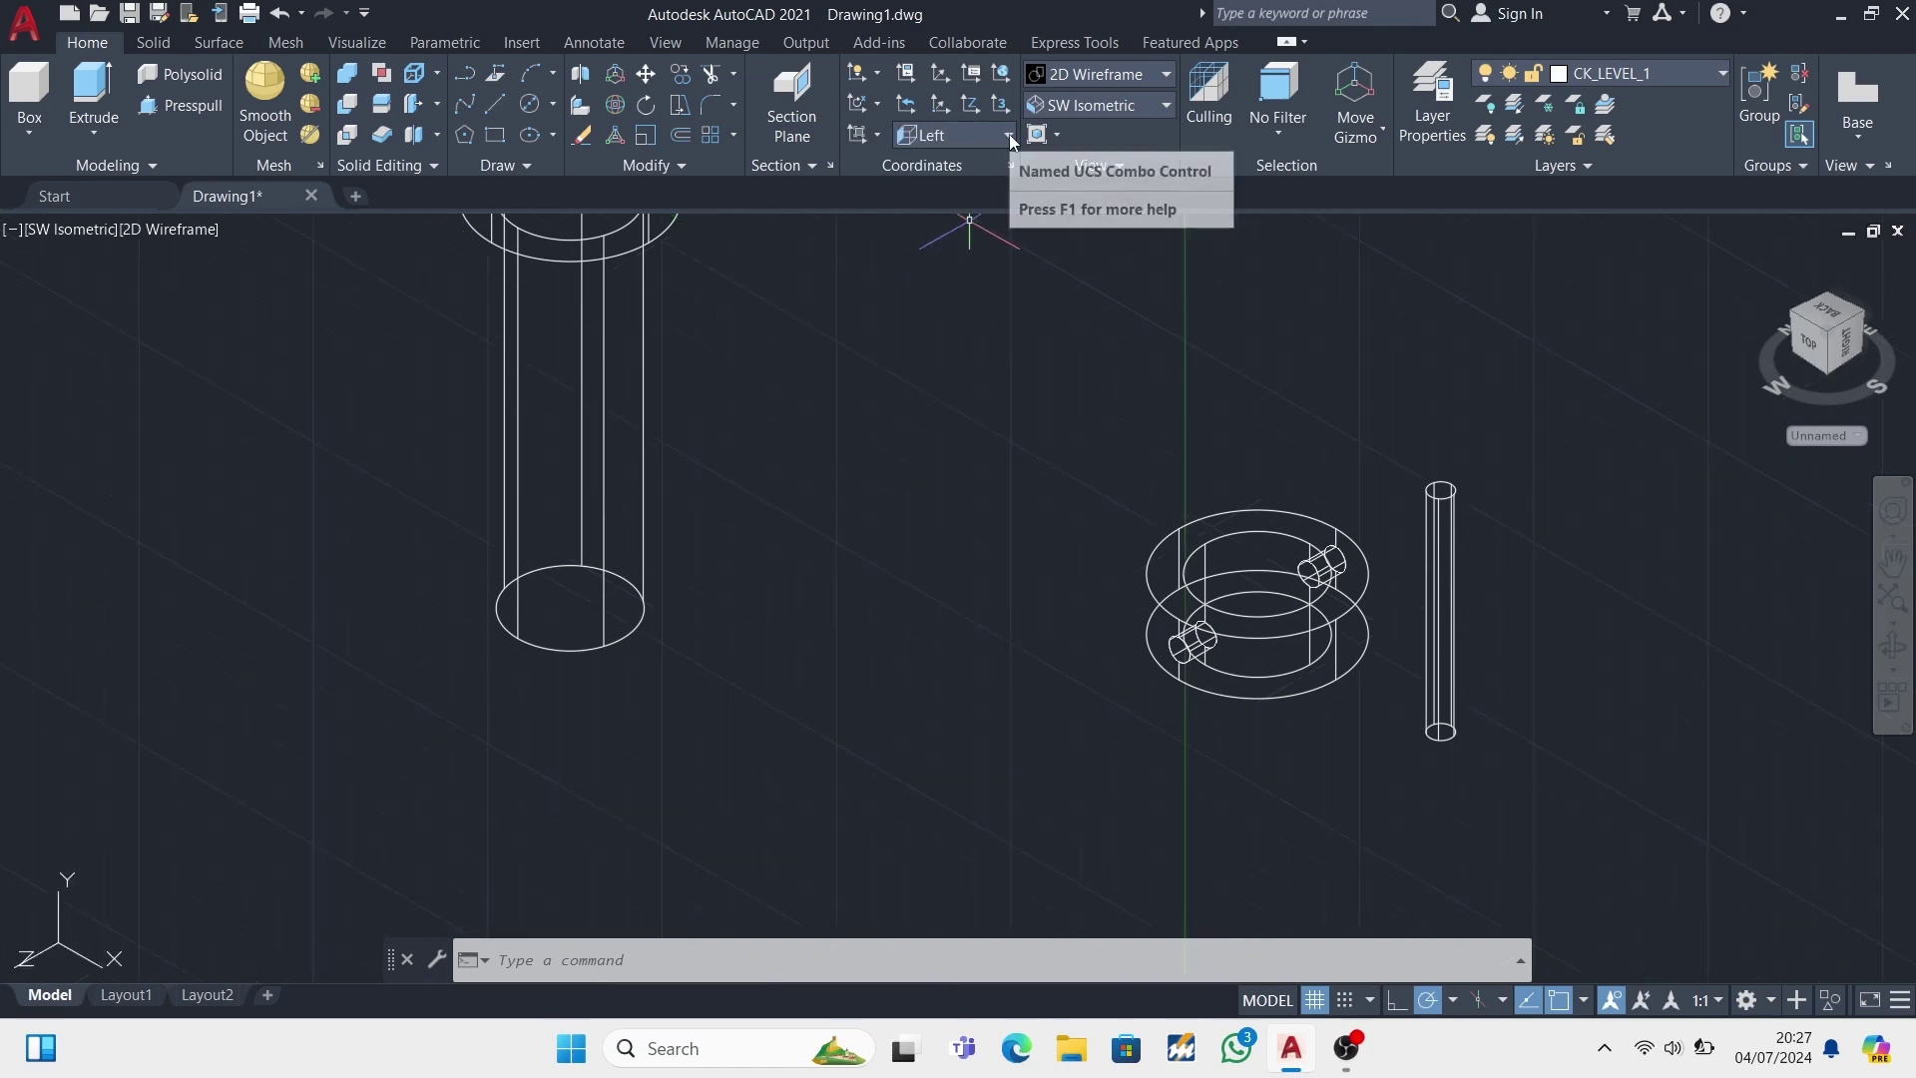
left_click(958, 136)
left_click(943, 310)
- Draw a 6-diameter Center-Diameter circle 15 up from the cylinder's quadrant
left_click(556, 105)
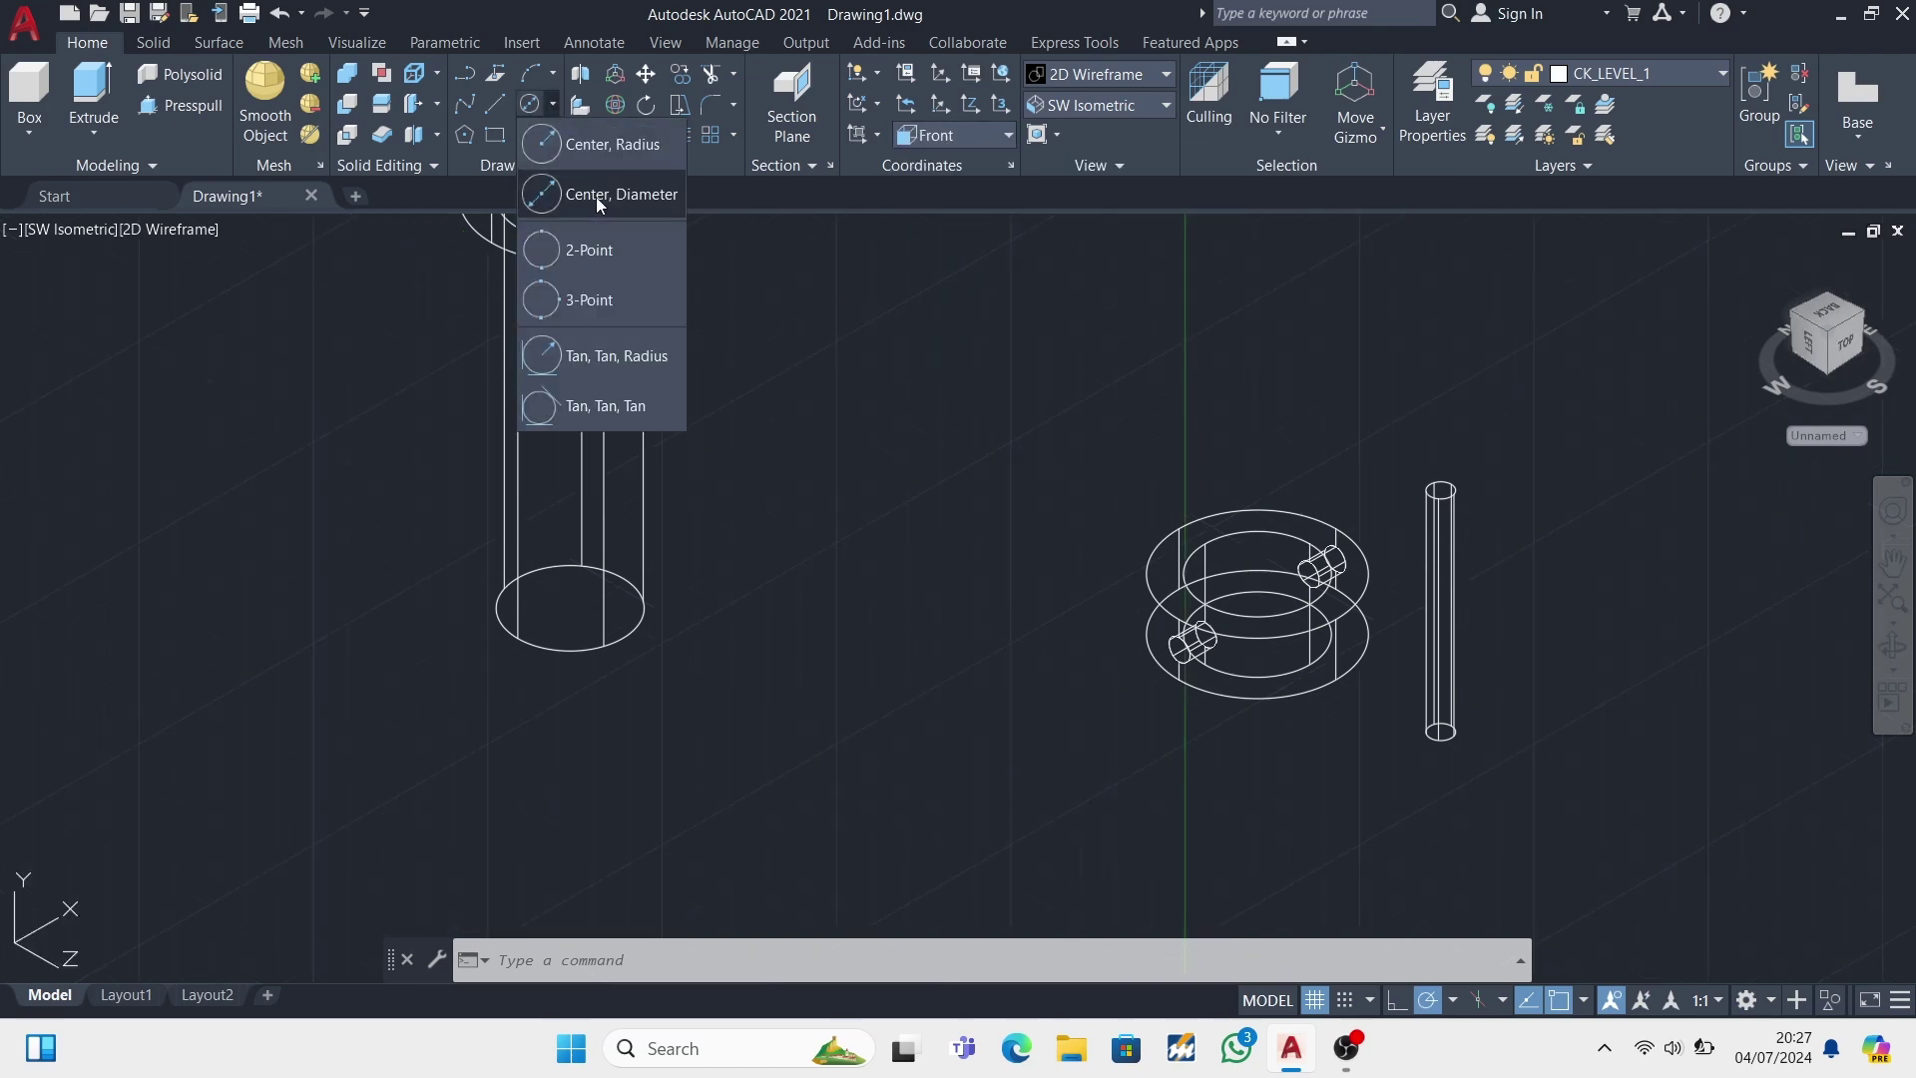
left_click(596, 196)
scroll(621, 603, "up", 2)
scroll(621, 602, "up", 3)
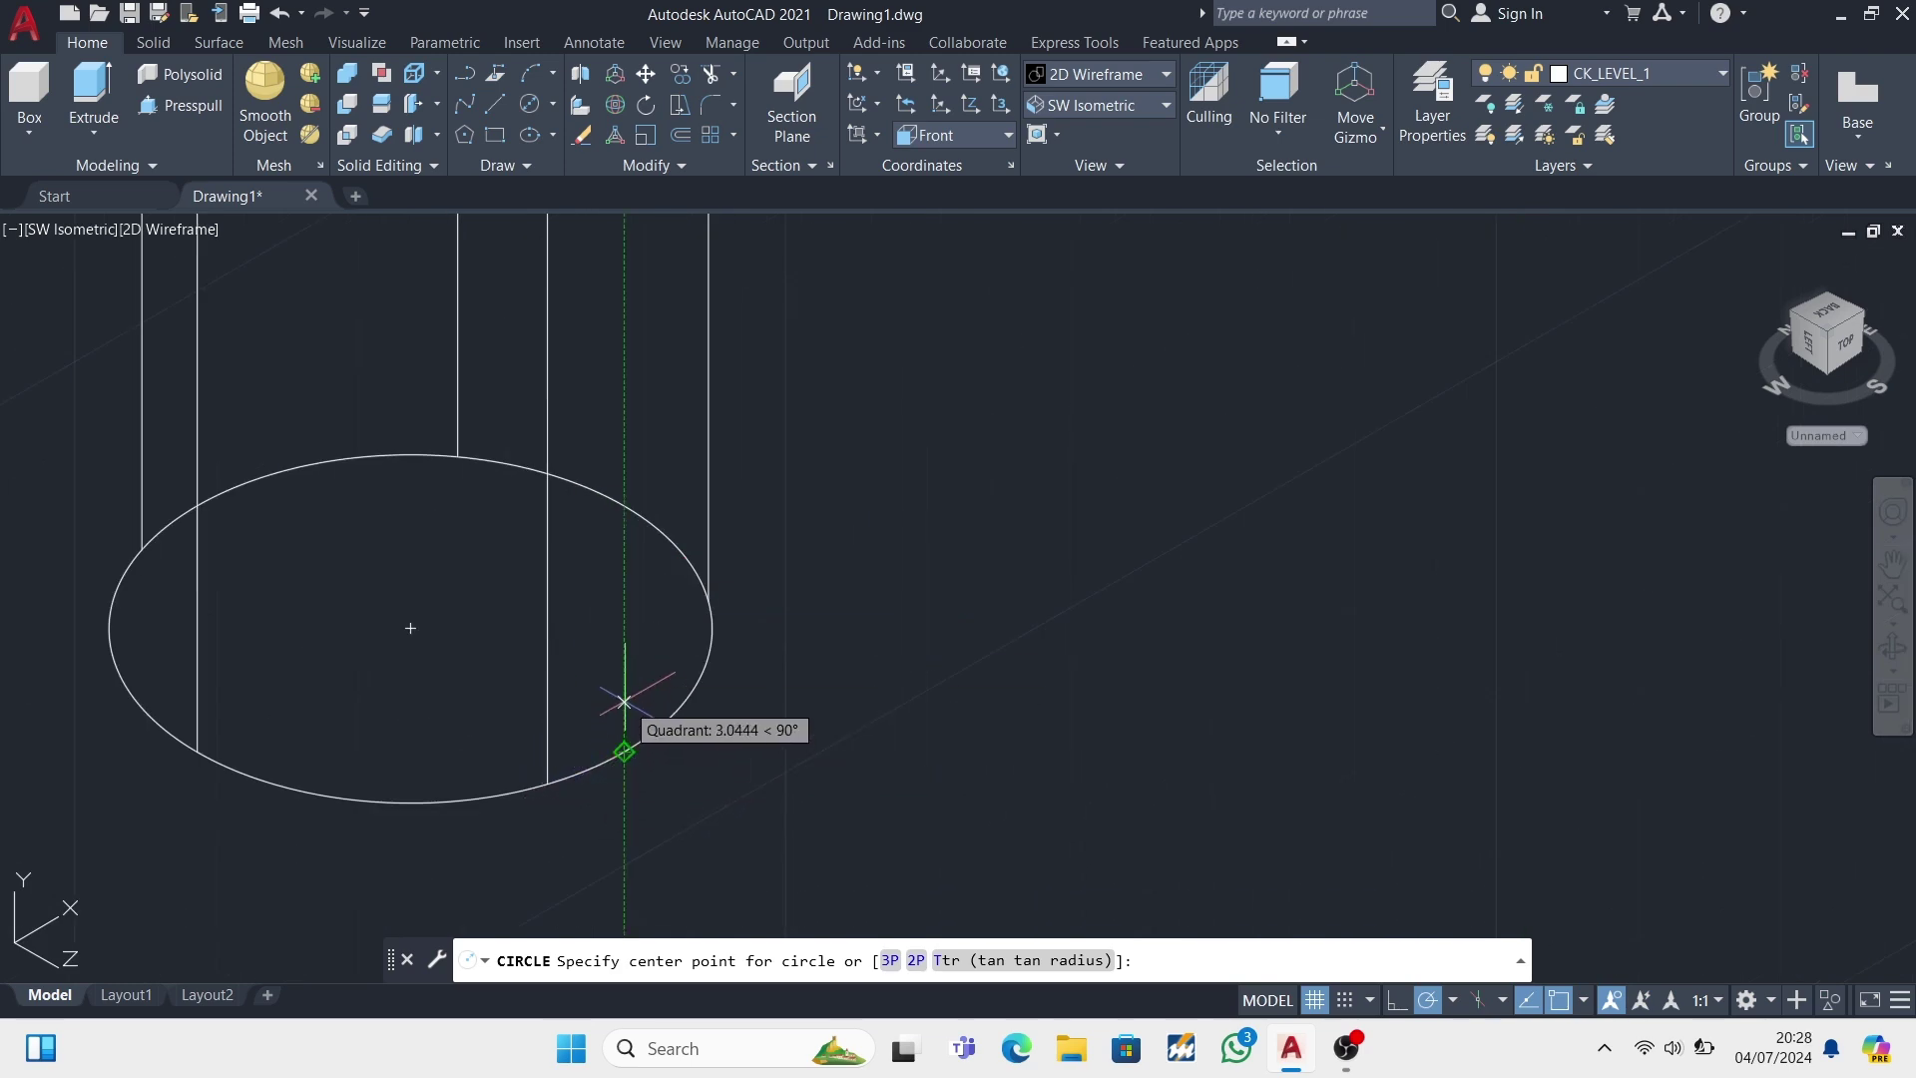
scroll(624, 702, "down", 4)
scroll(620, 699, "up", 1)
scroll(621, 699, "down", 1)
scroll(610, 732, "up", 3)
type("15")
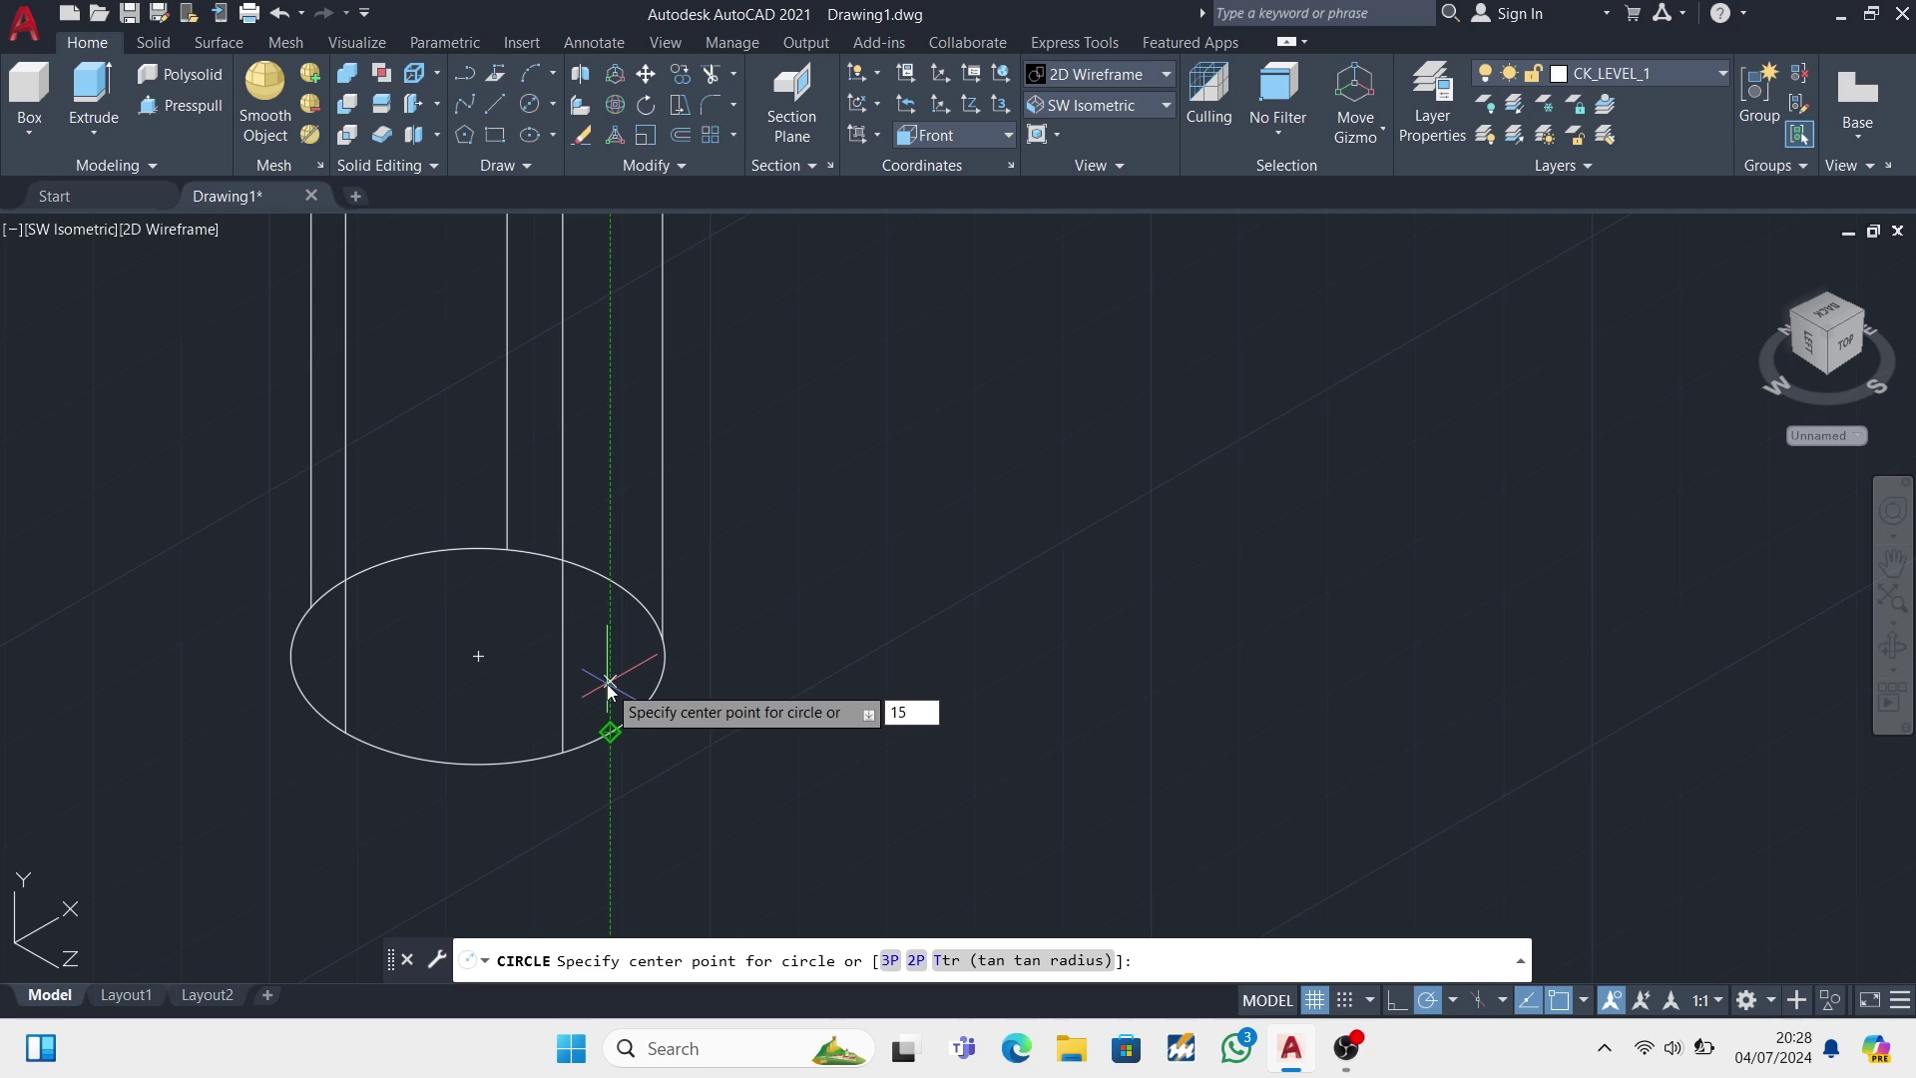
key("Return")
key("Return")
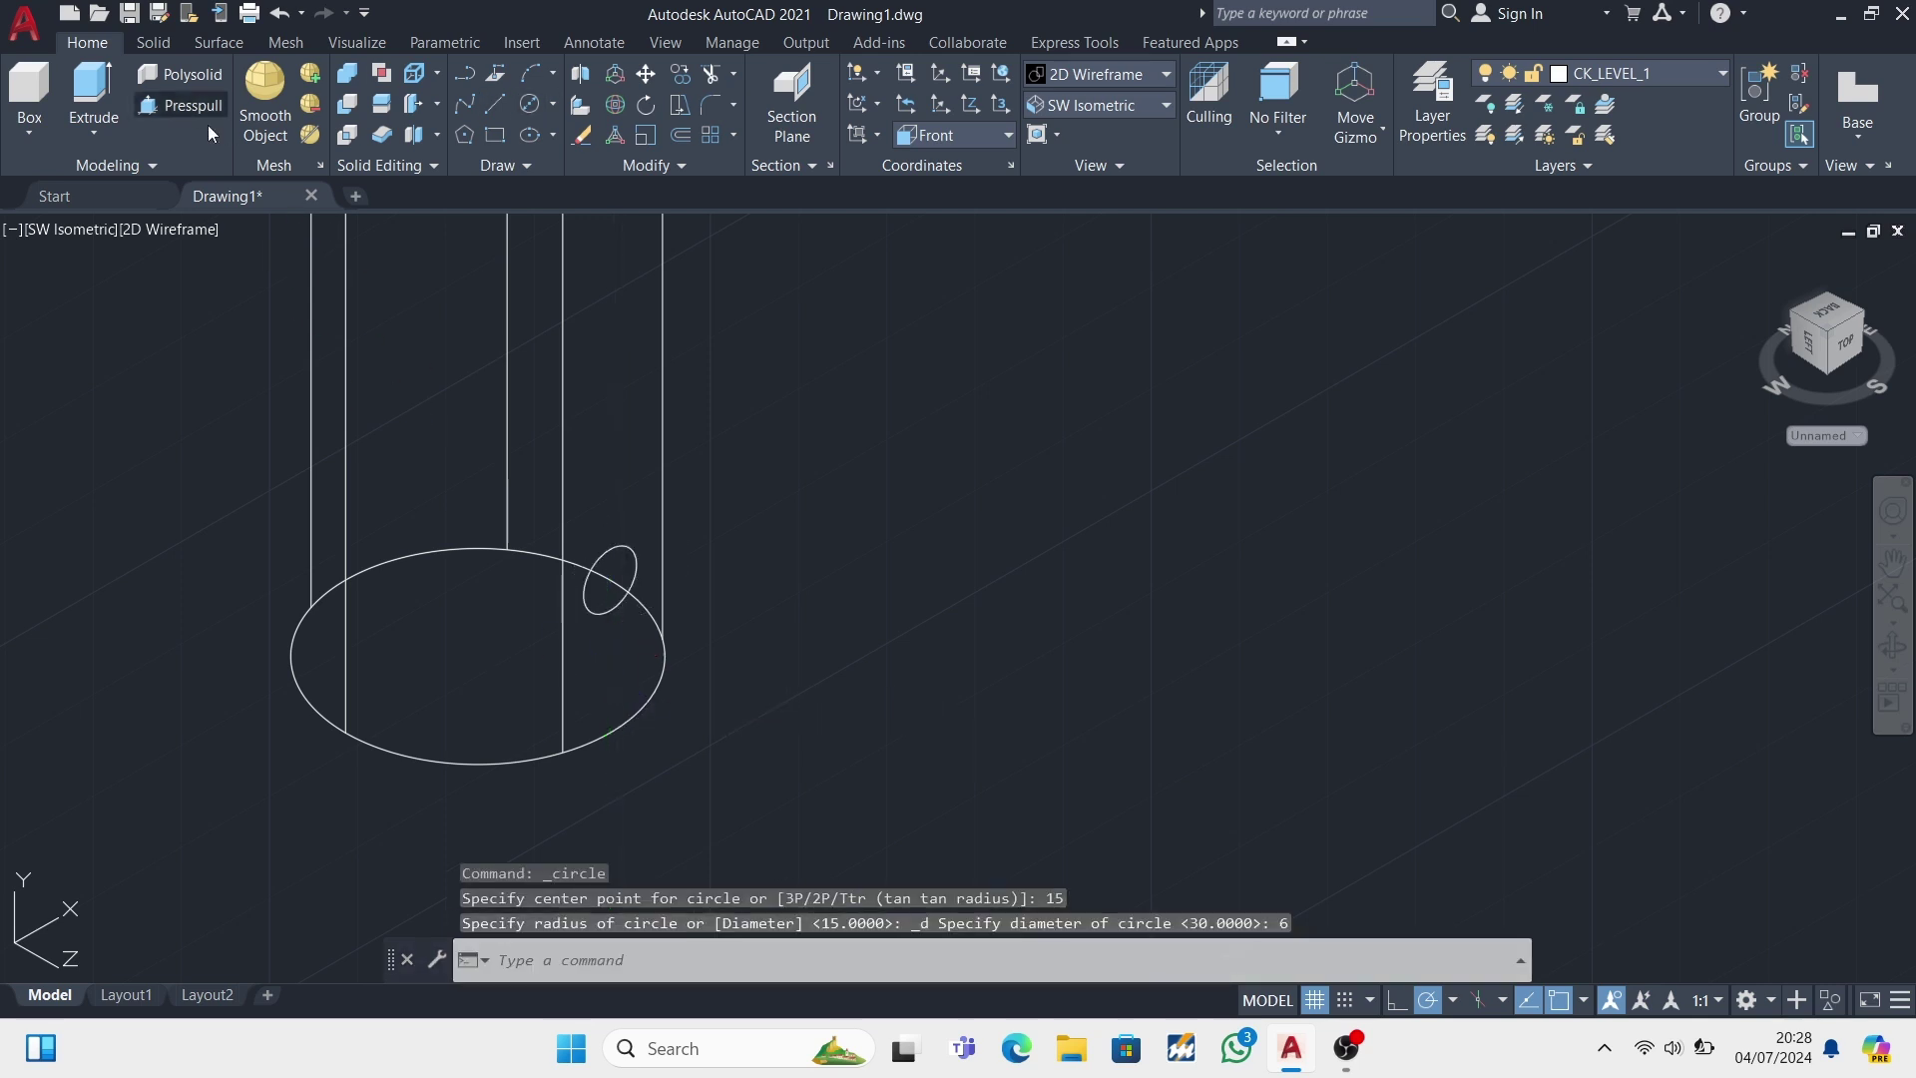
- Presspull the 6-diameter circle both ways into a rod crossing the tall cylinder
left_click(179, 104)
left_click(610, 577)
left_click(277, 457)
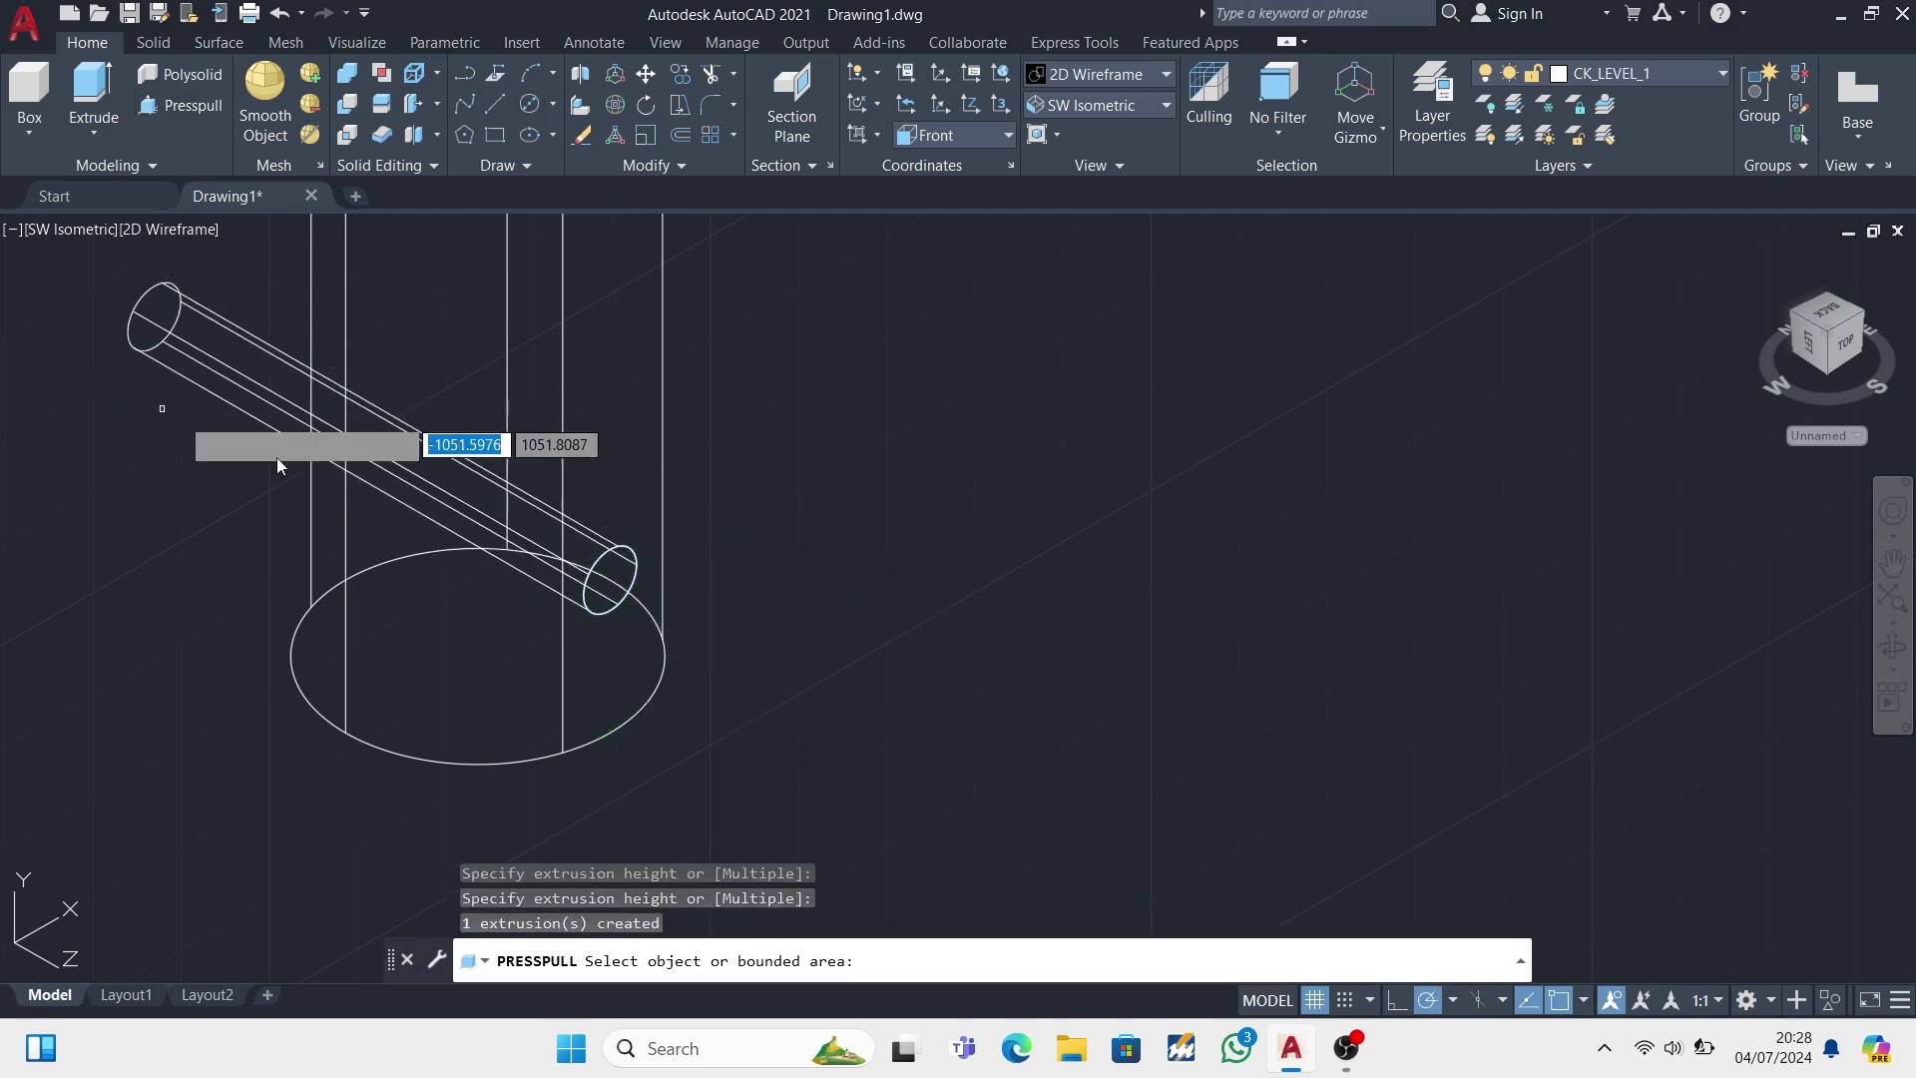
left_click(604, 579)
left_click(903, 584)
scroll(620, 598, "up", 3)
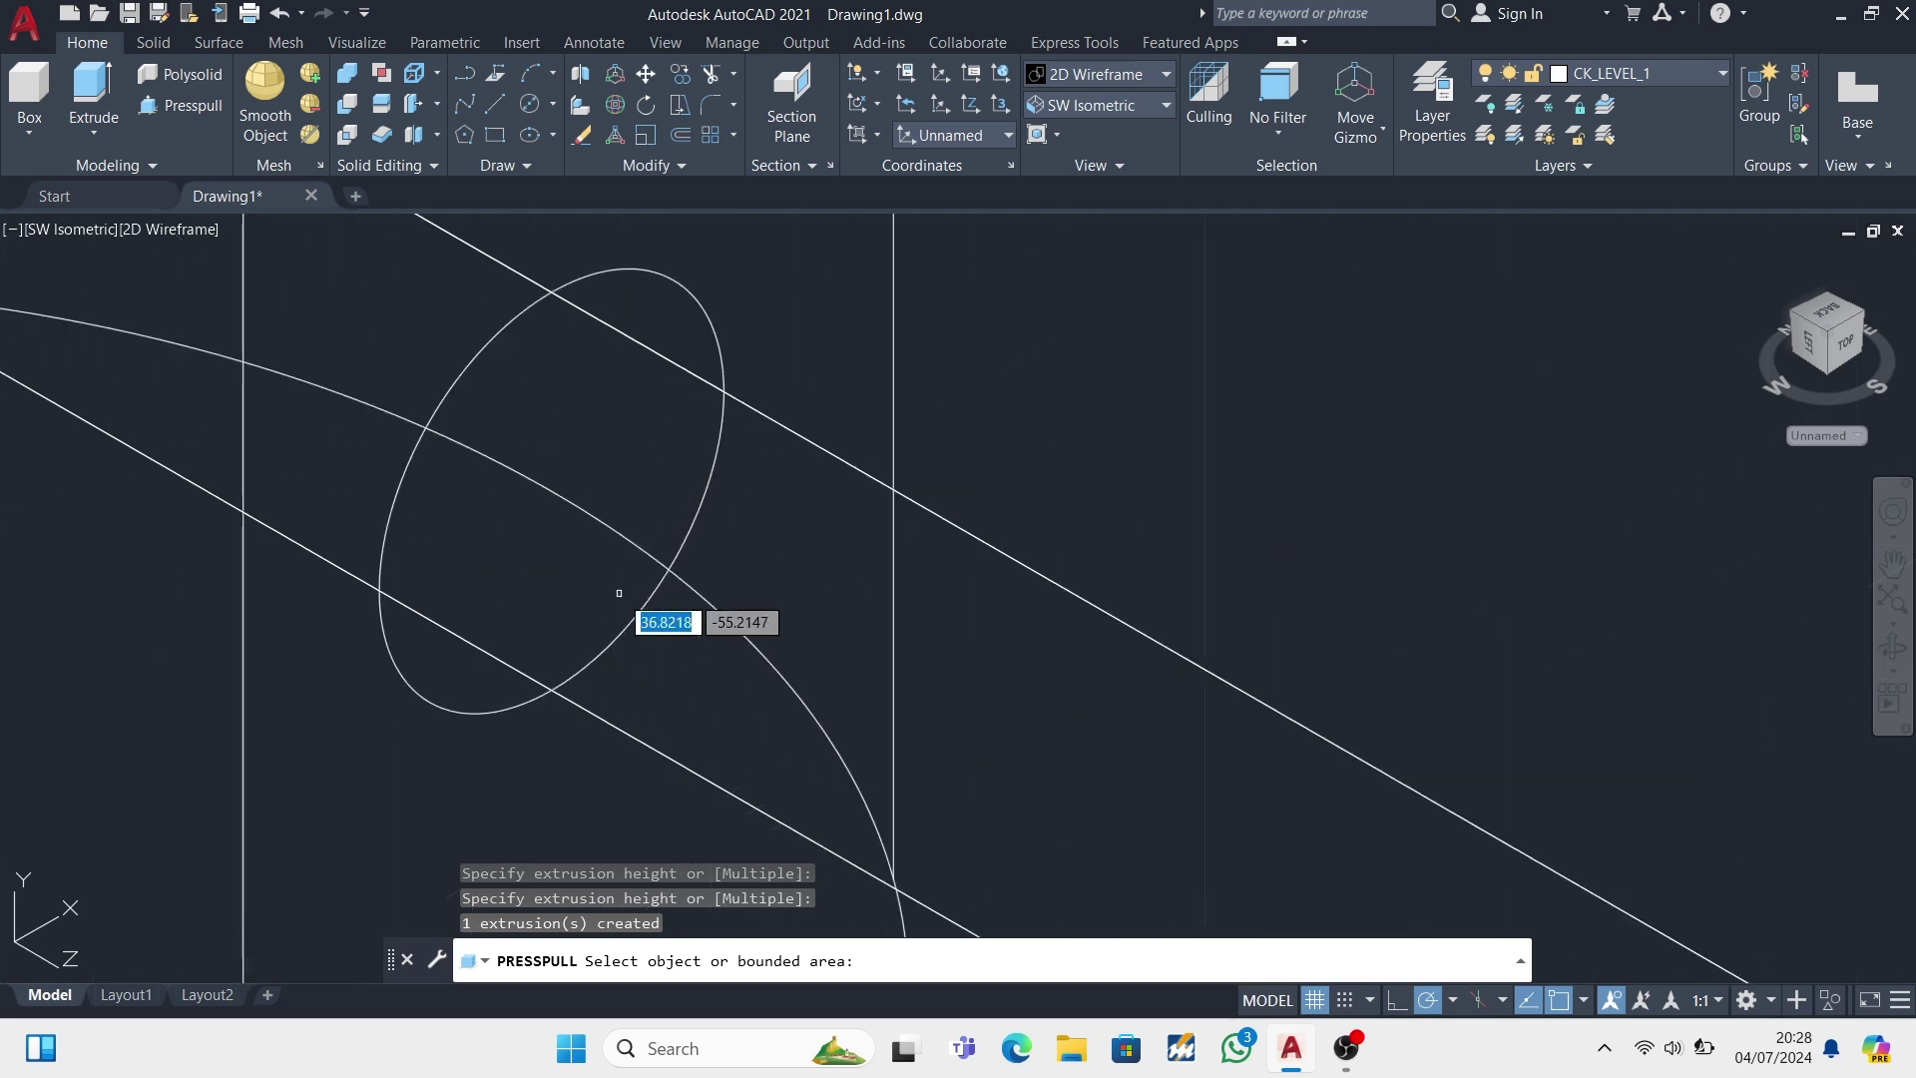
scroll(600, 544, "down", 3)
key("Escape")
type("union")
key("Return")
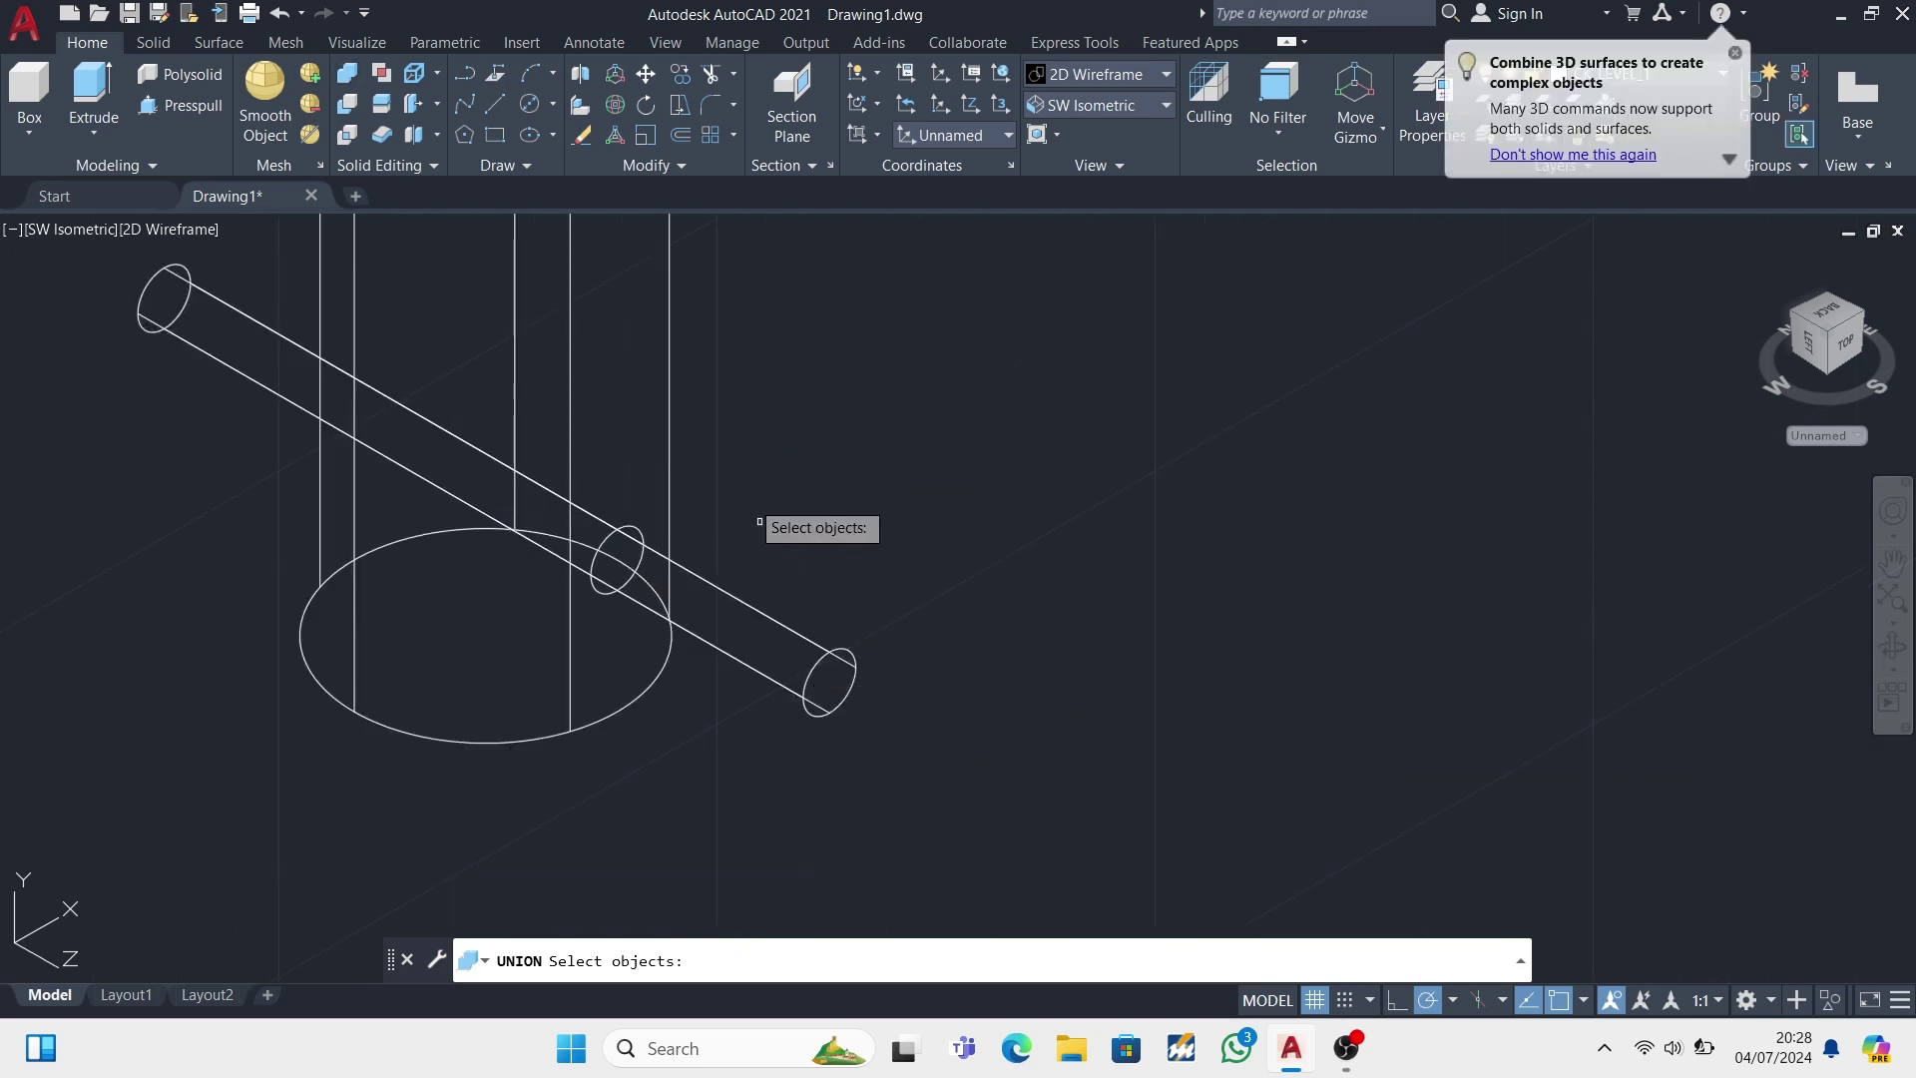
- Subtract the small rod from the tall cylinder, leaving a 6-diameter cross hole
left_click(348, 105)
left_click(357, 707)
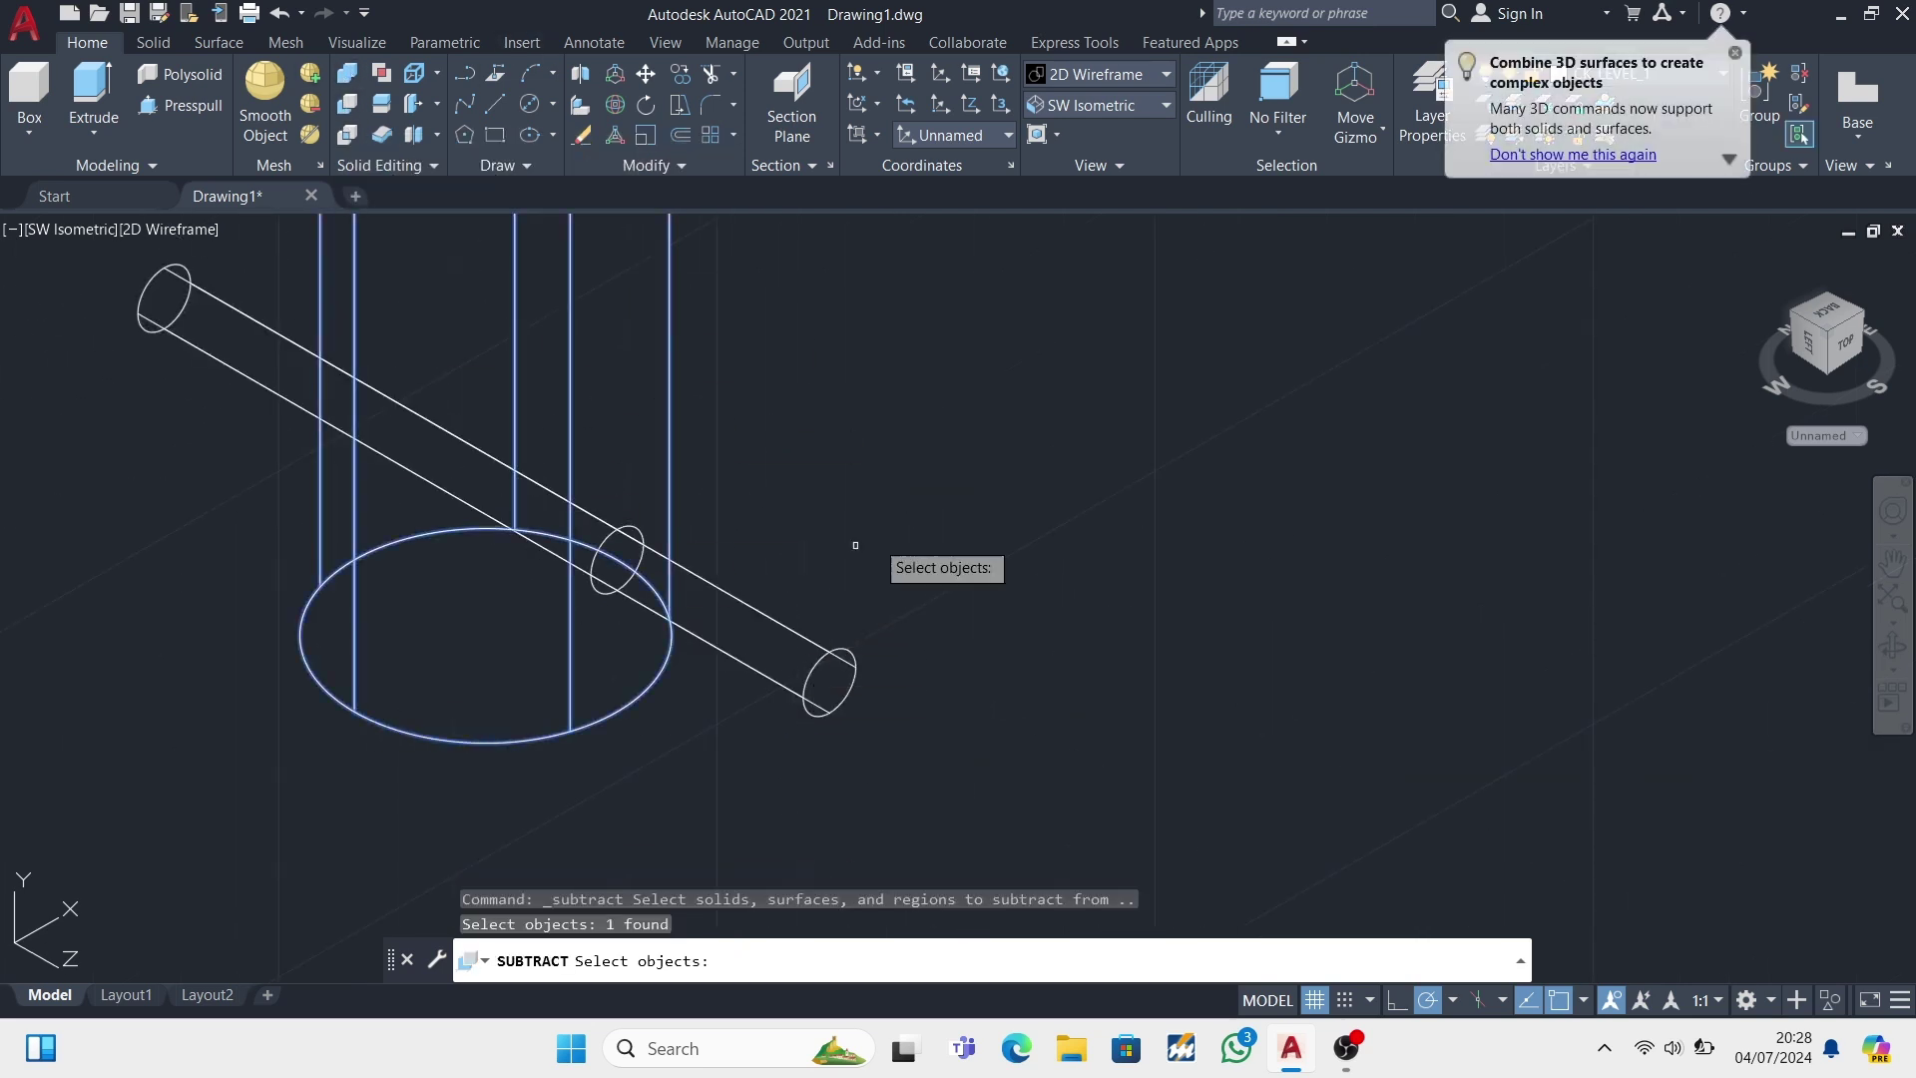
key("Return")
left_click(813, 687)
key("Return")
scroll(1028, 522, "down", 2)
scroll(1043, 514, "down", 2)
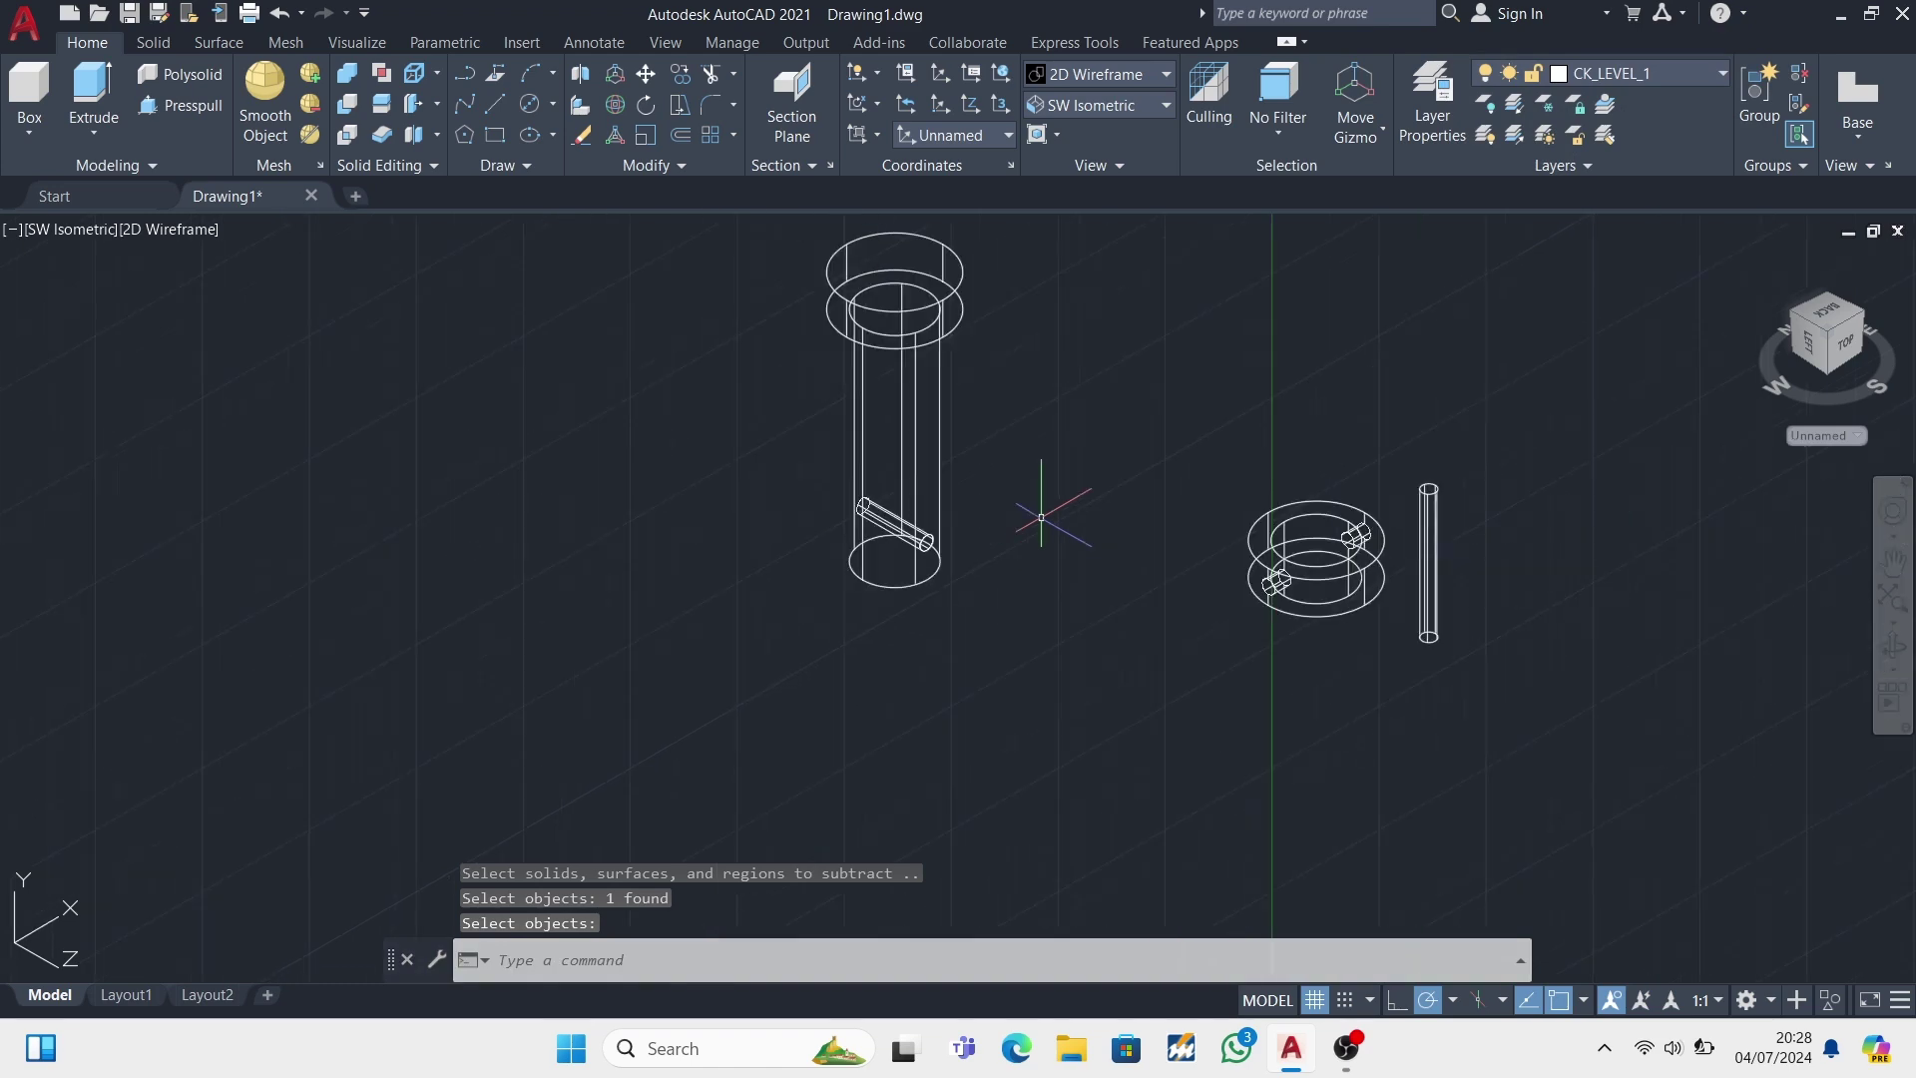
middle_click_drag(1211, 642, 976, 165, "shift")
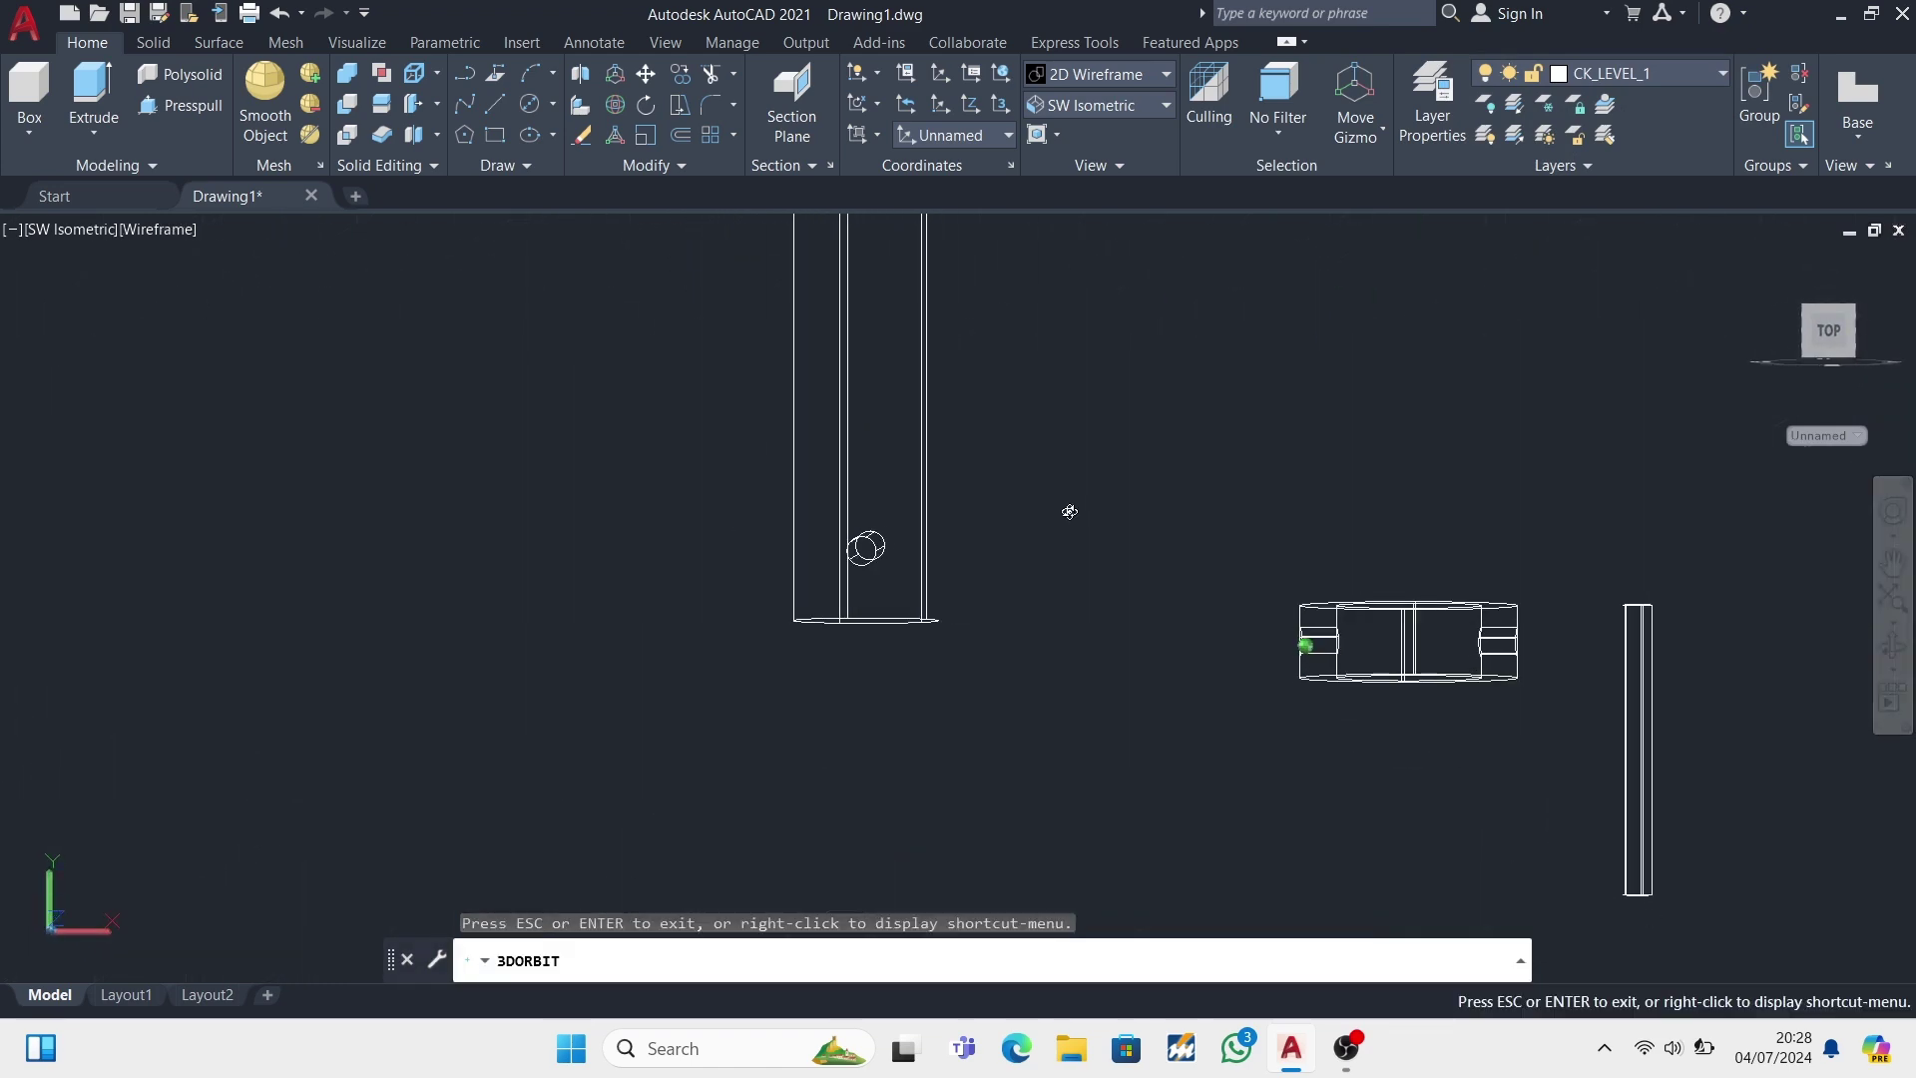
- Show the solids in Shades of Gray, viewed from Top, then SW Isometric
left_click(1098, 74)
left_click(1388, 394)
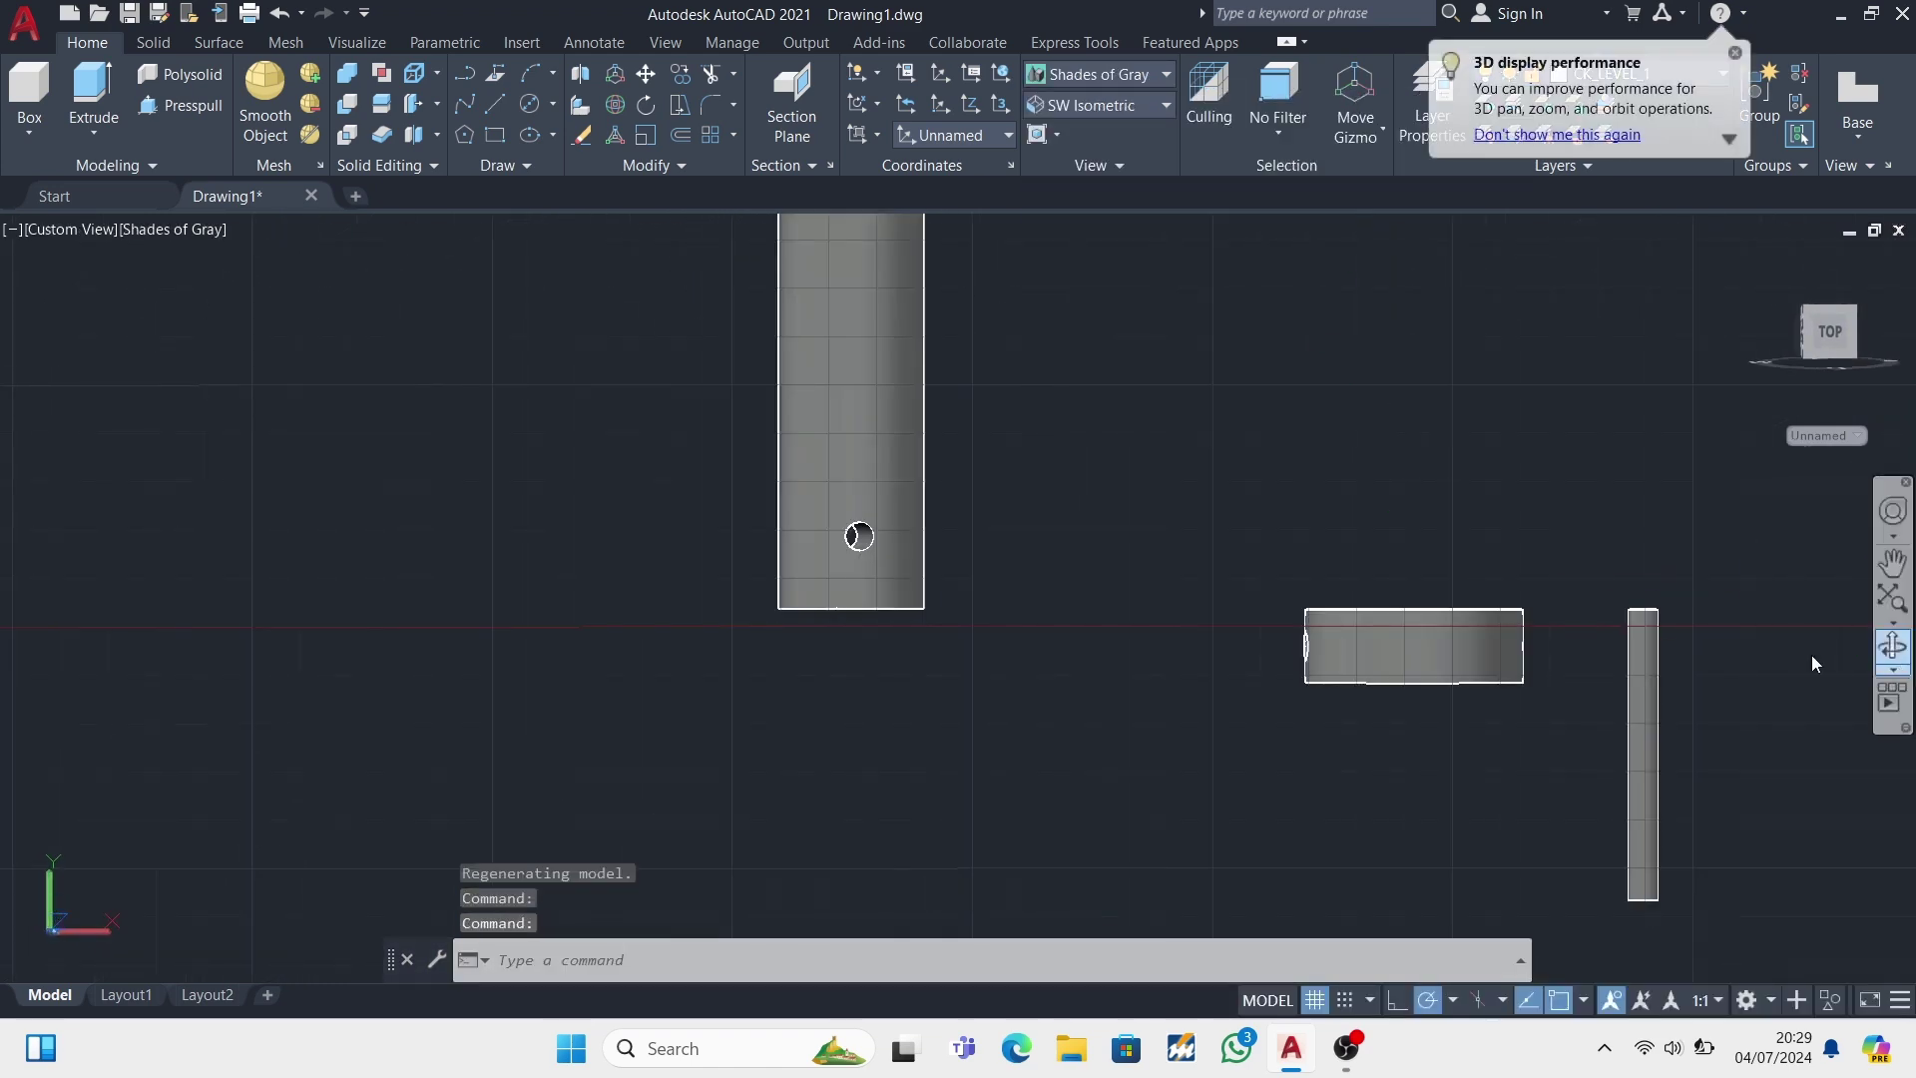
middle_click_drag(1591, 556, 1310, 546, "shift")
left_click(1124, 111)
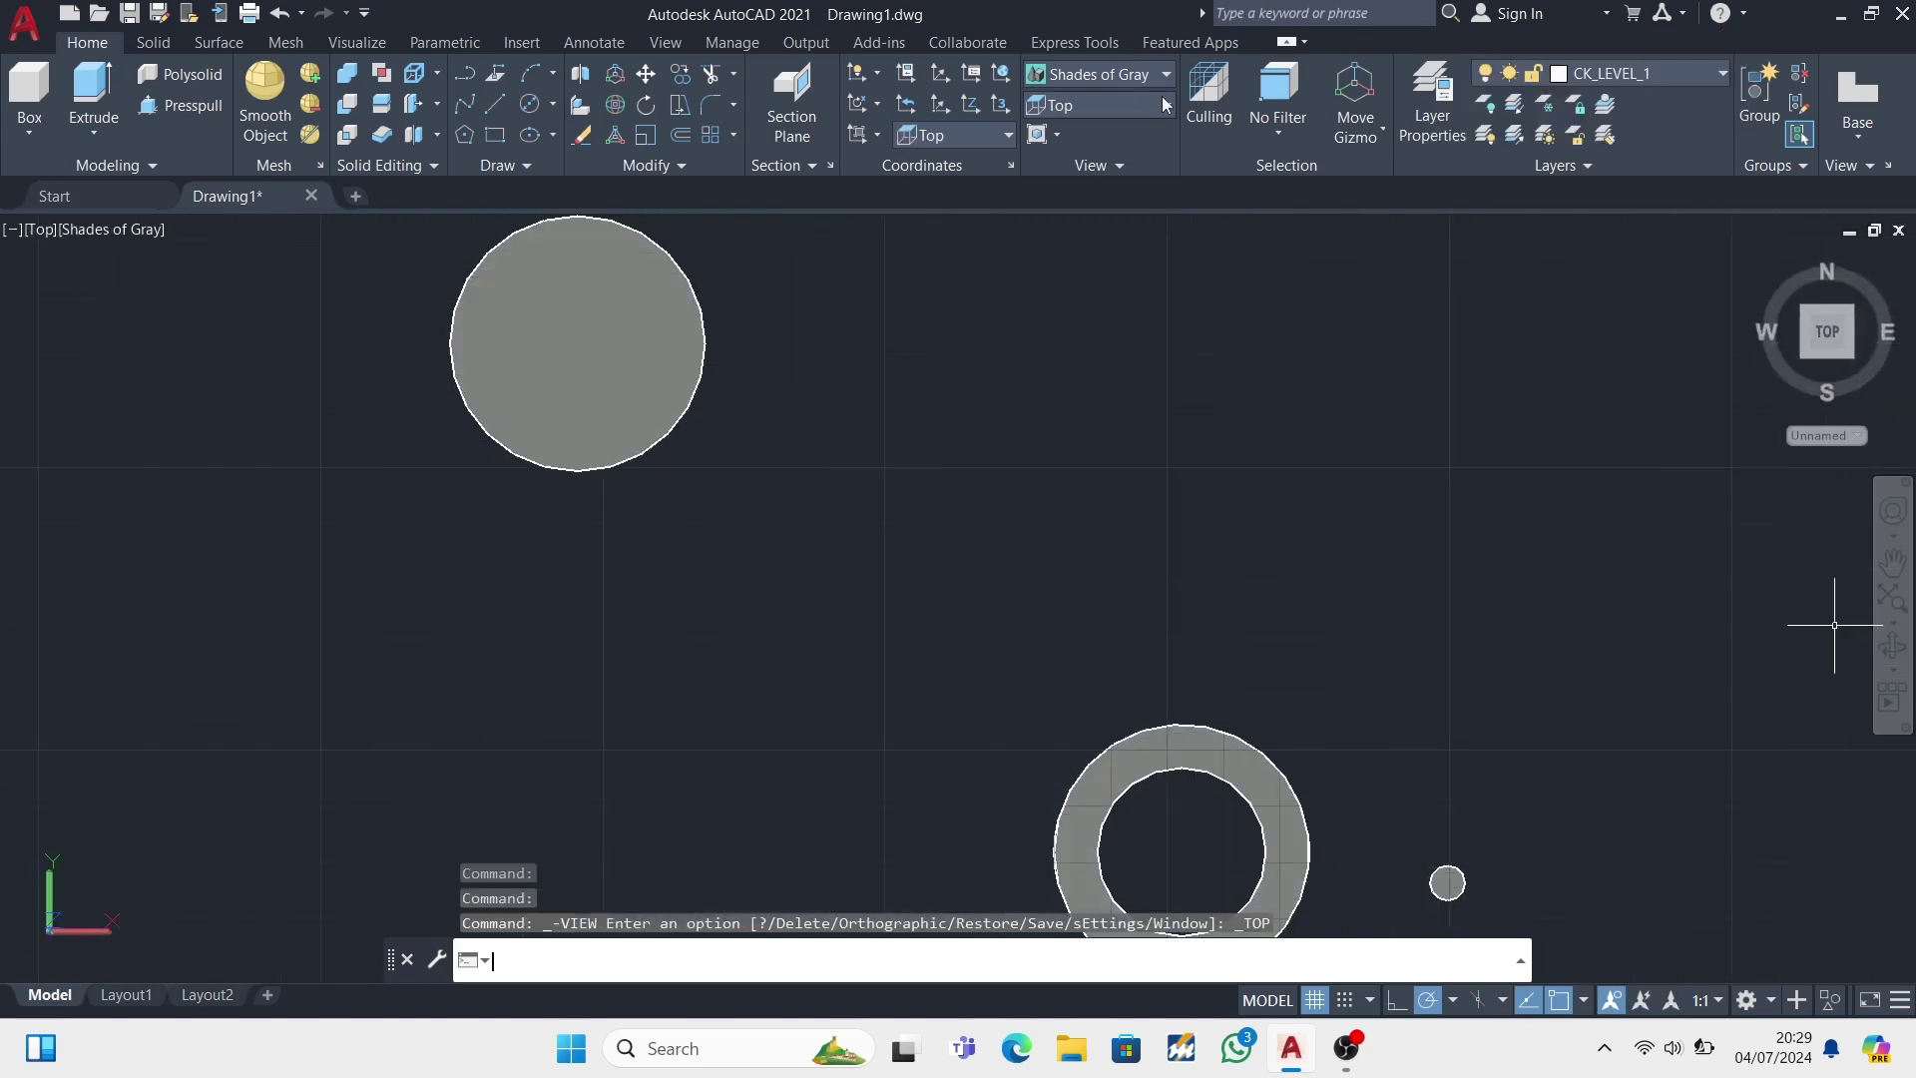
left_click(1164, 110)
left_click(1118, 279)
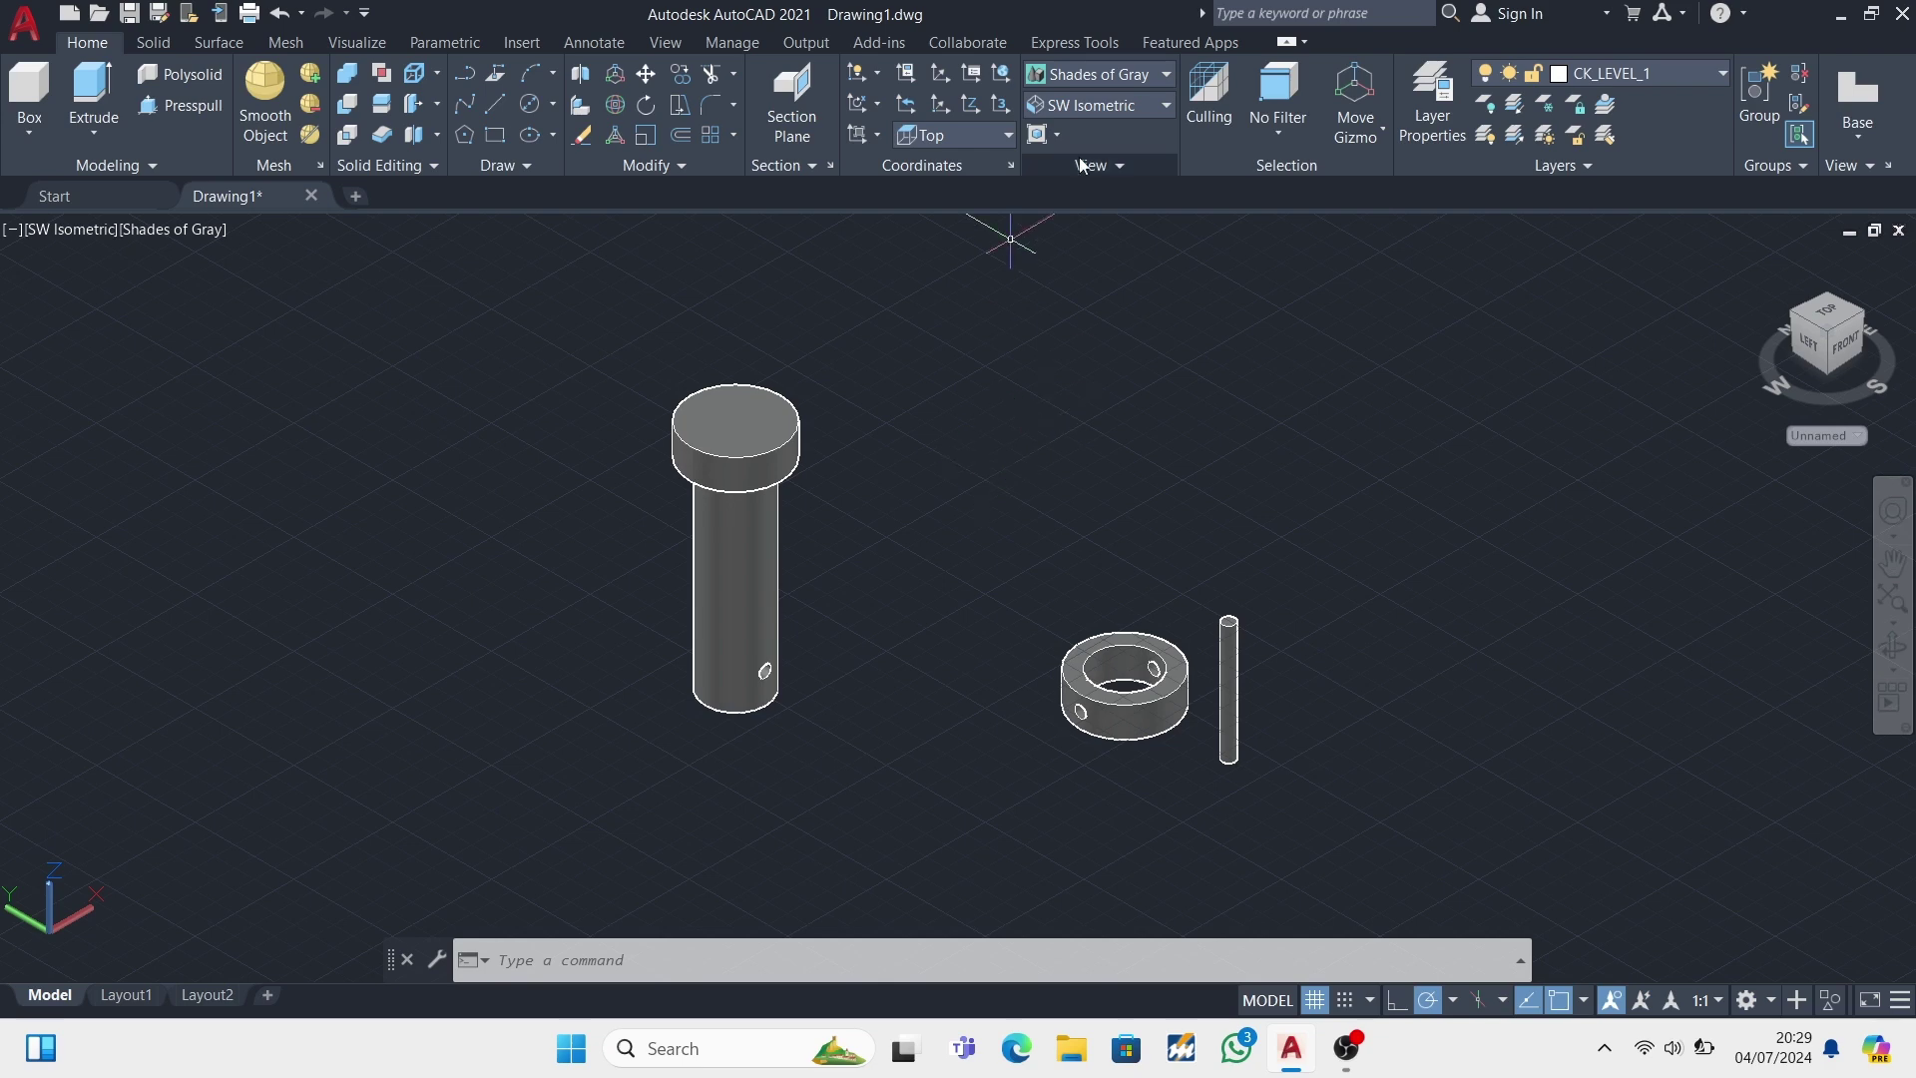
- Draw concentric Center-Diameter circles of 30 and 60 in an empty area
scroll(1093, 432, "down", 5)
scroll(920, 621, "up", 3)
left_click(553, 104)
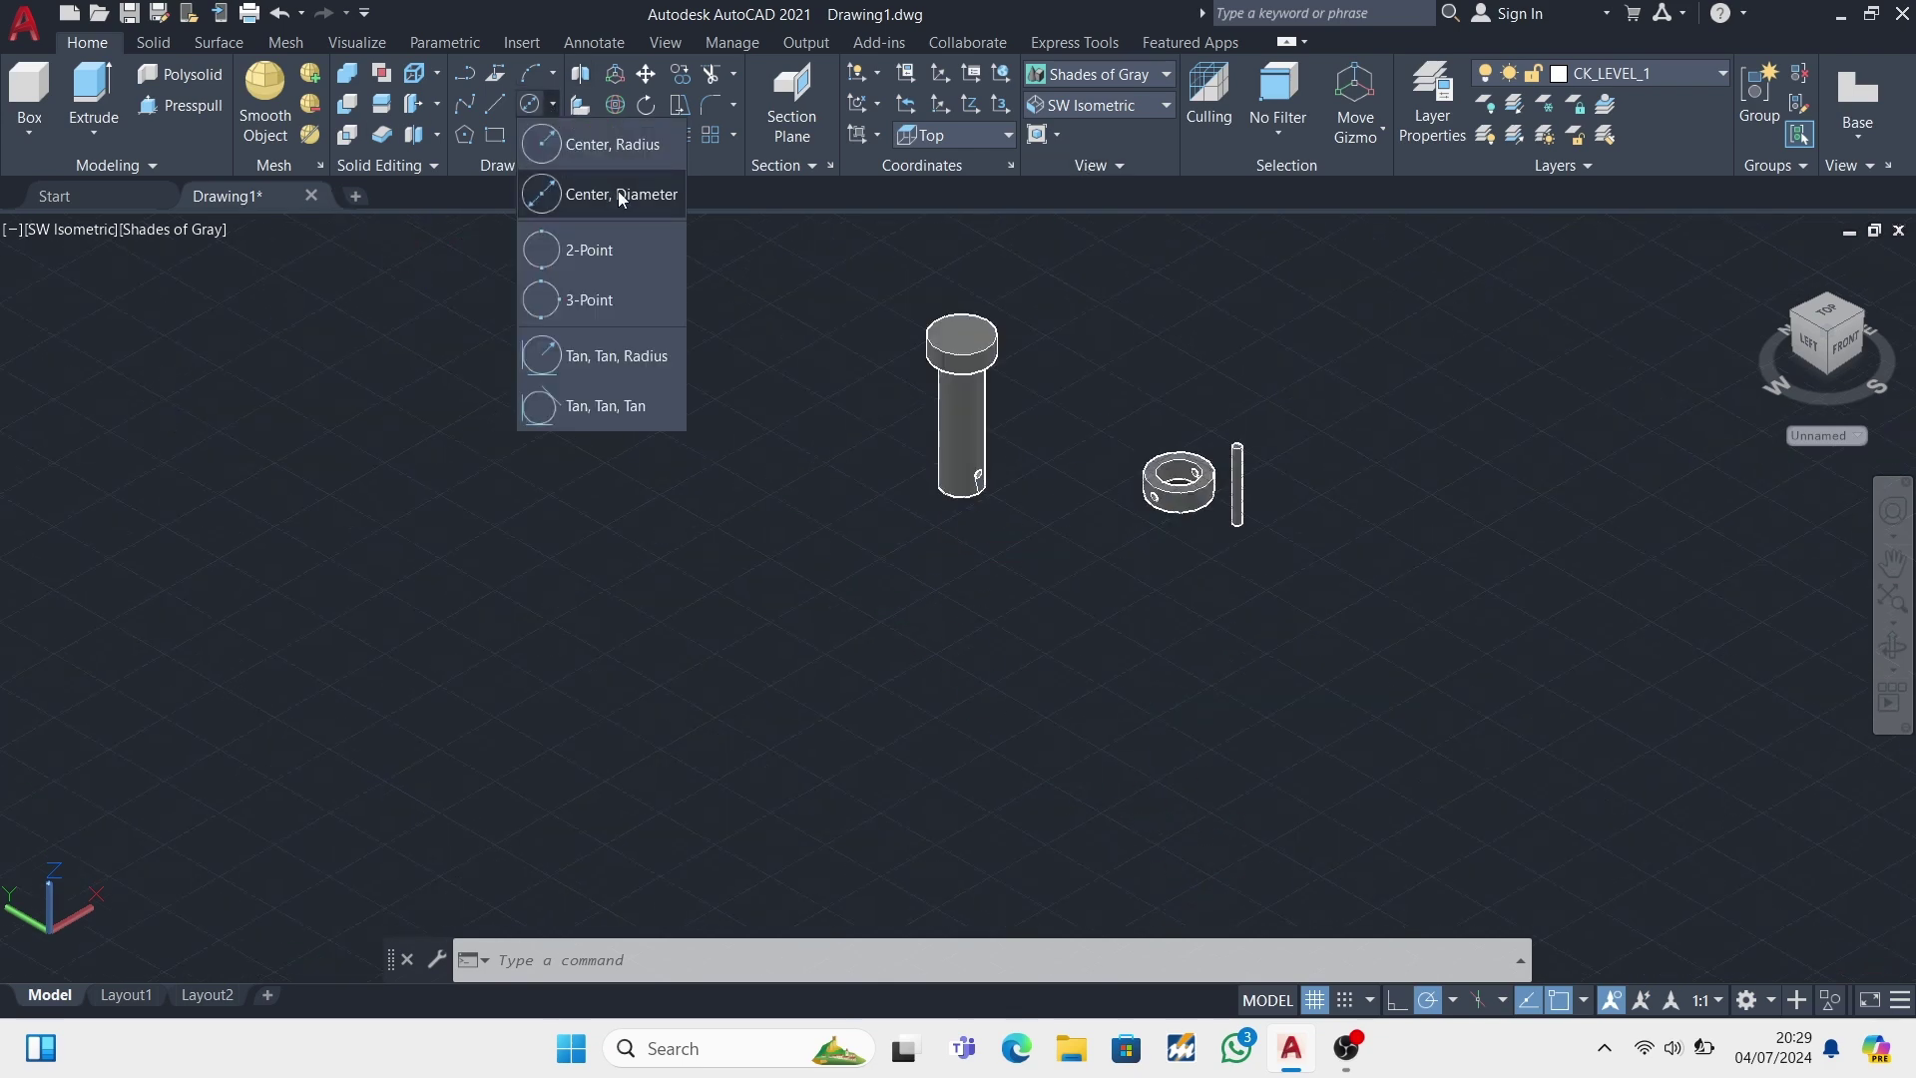
left_click(619, 190)
left_click(770, 646)
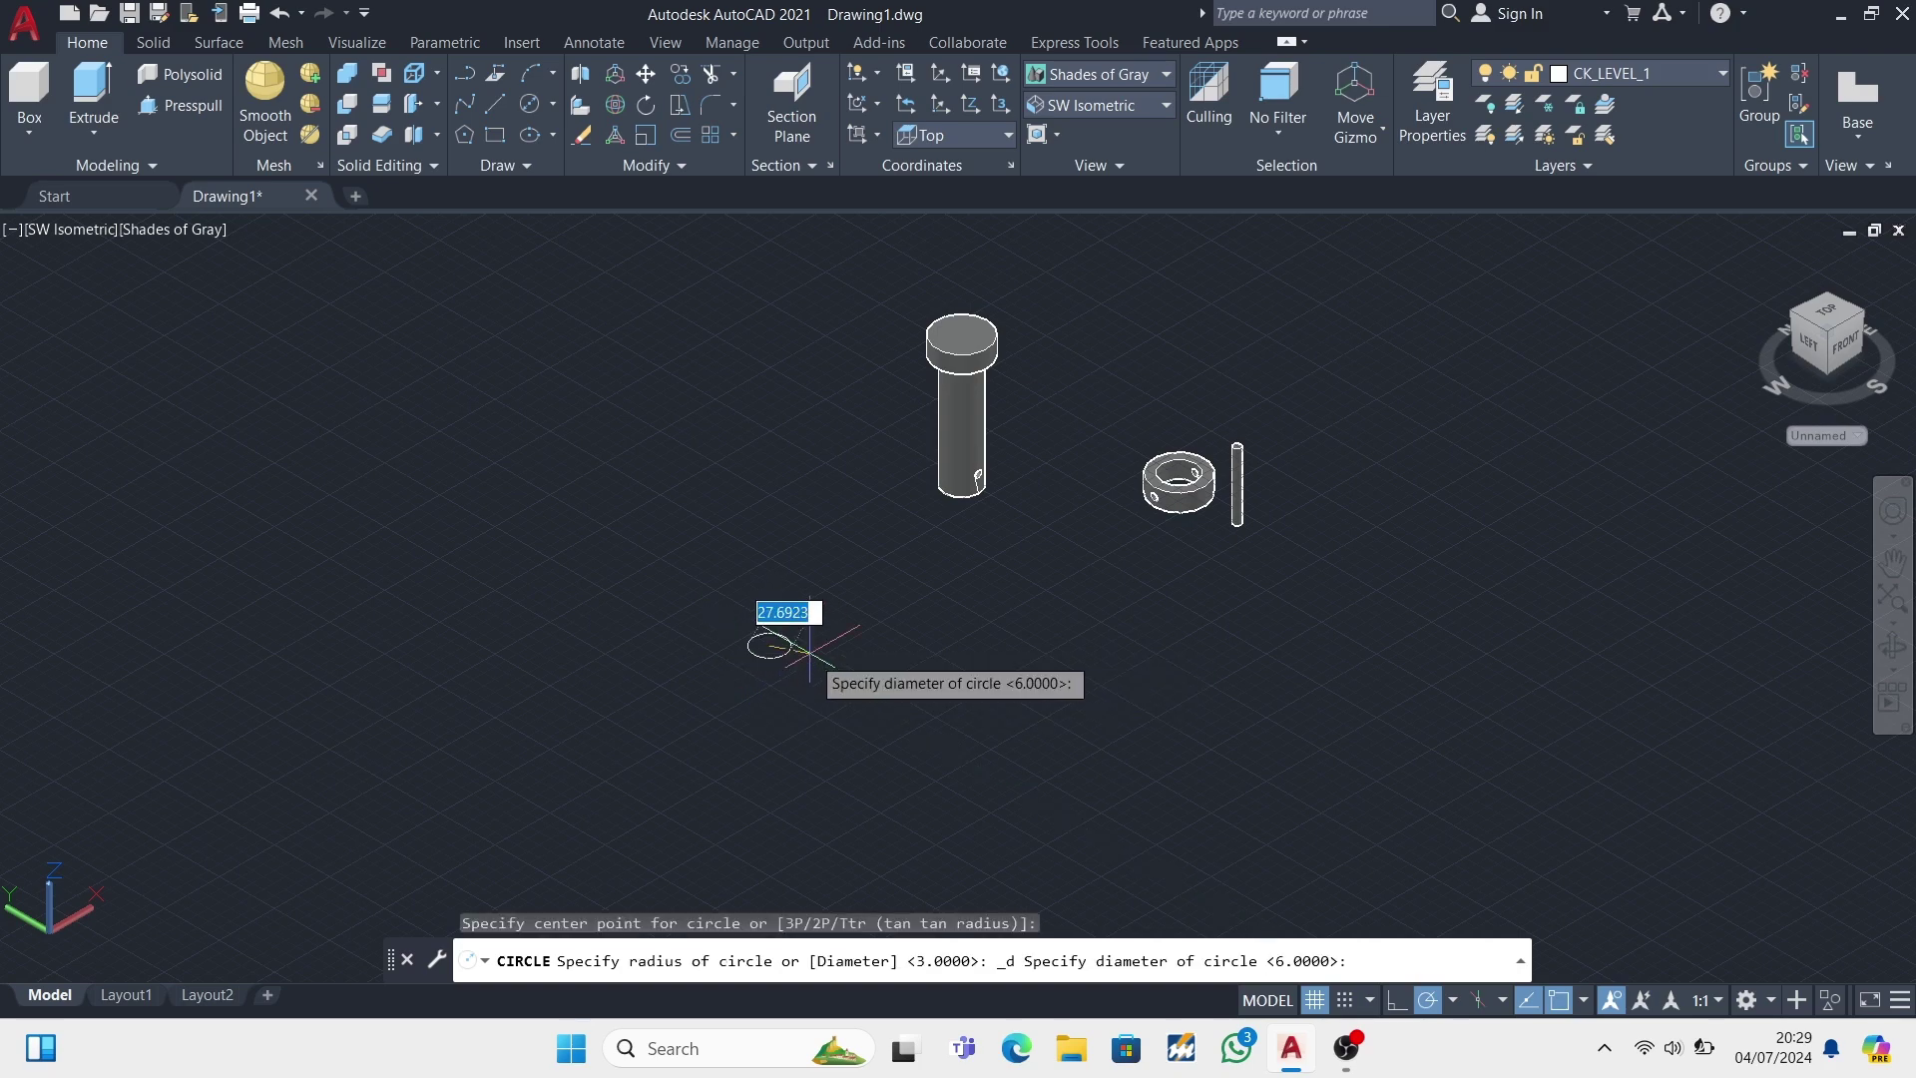
type("3")
key("Return")
scroll(809, 654, "up", 3)
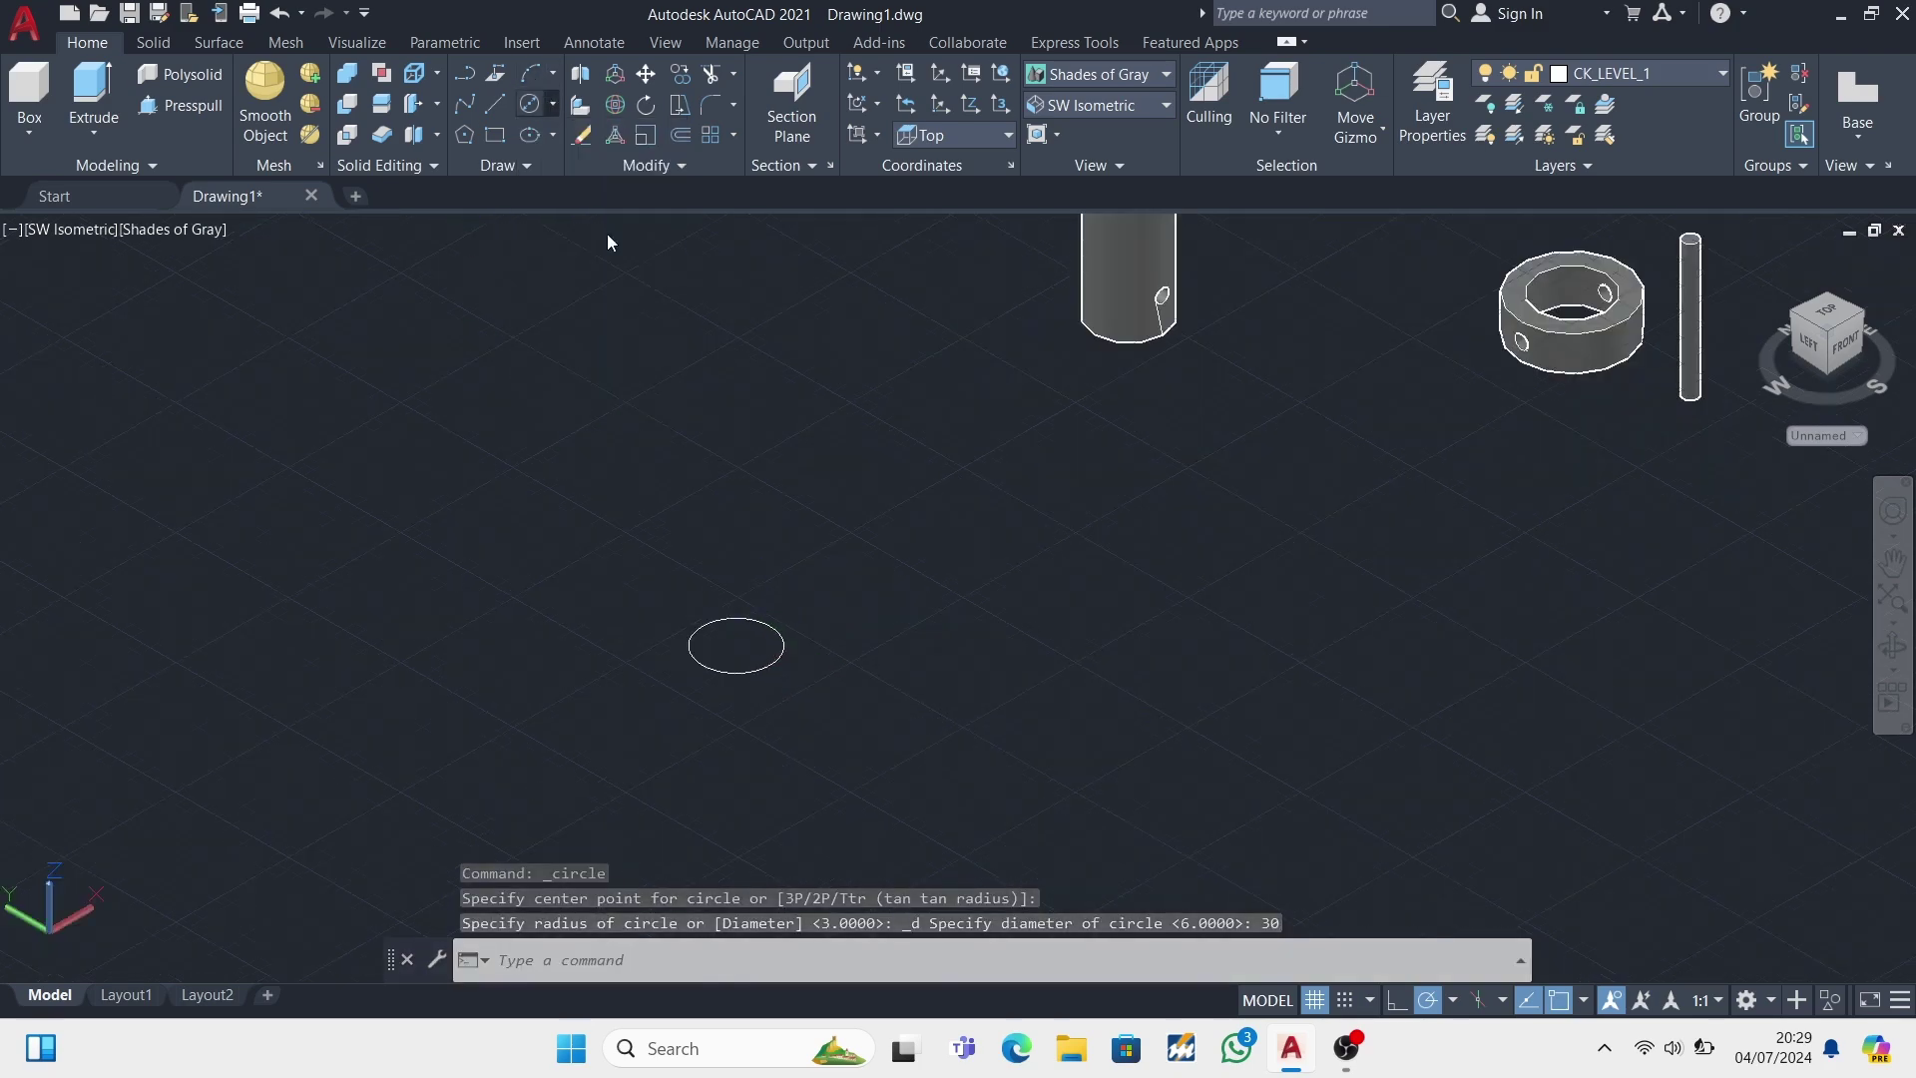
key("Return")
left_click(737, 646)
type("60")
key("Return")
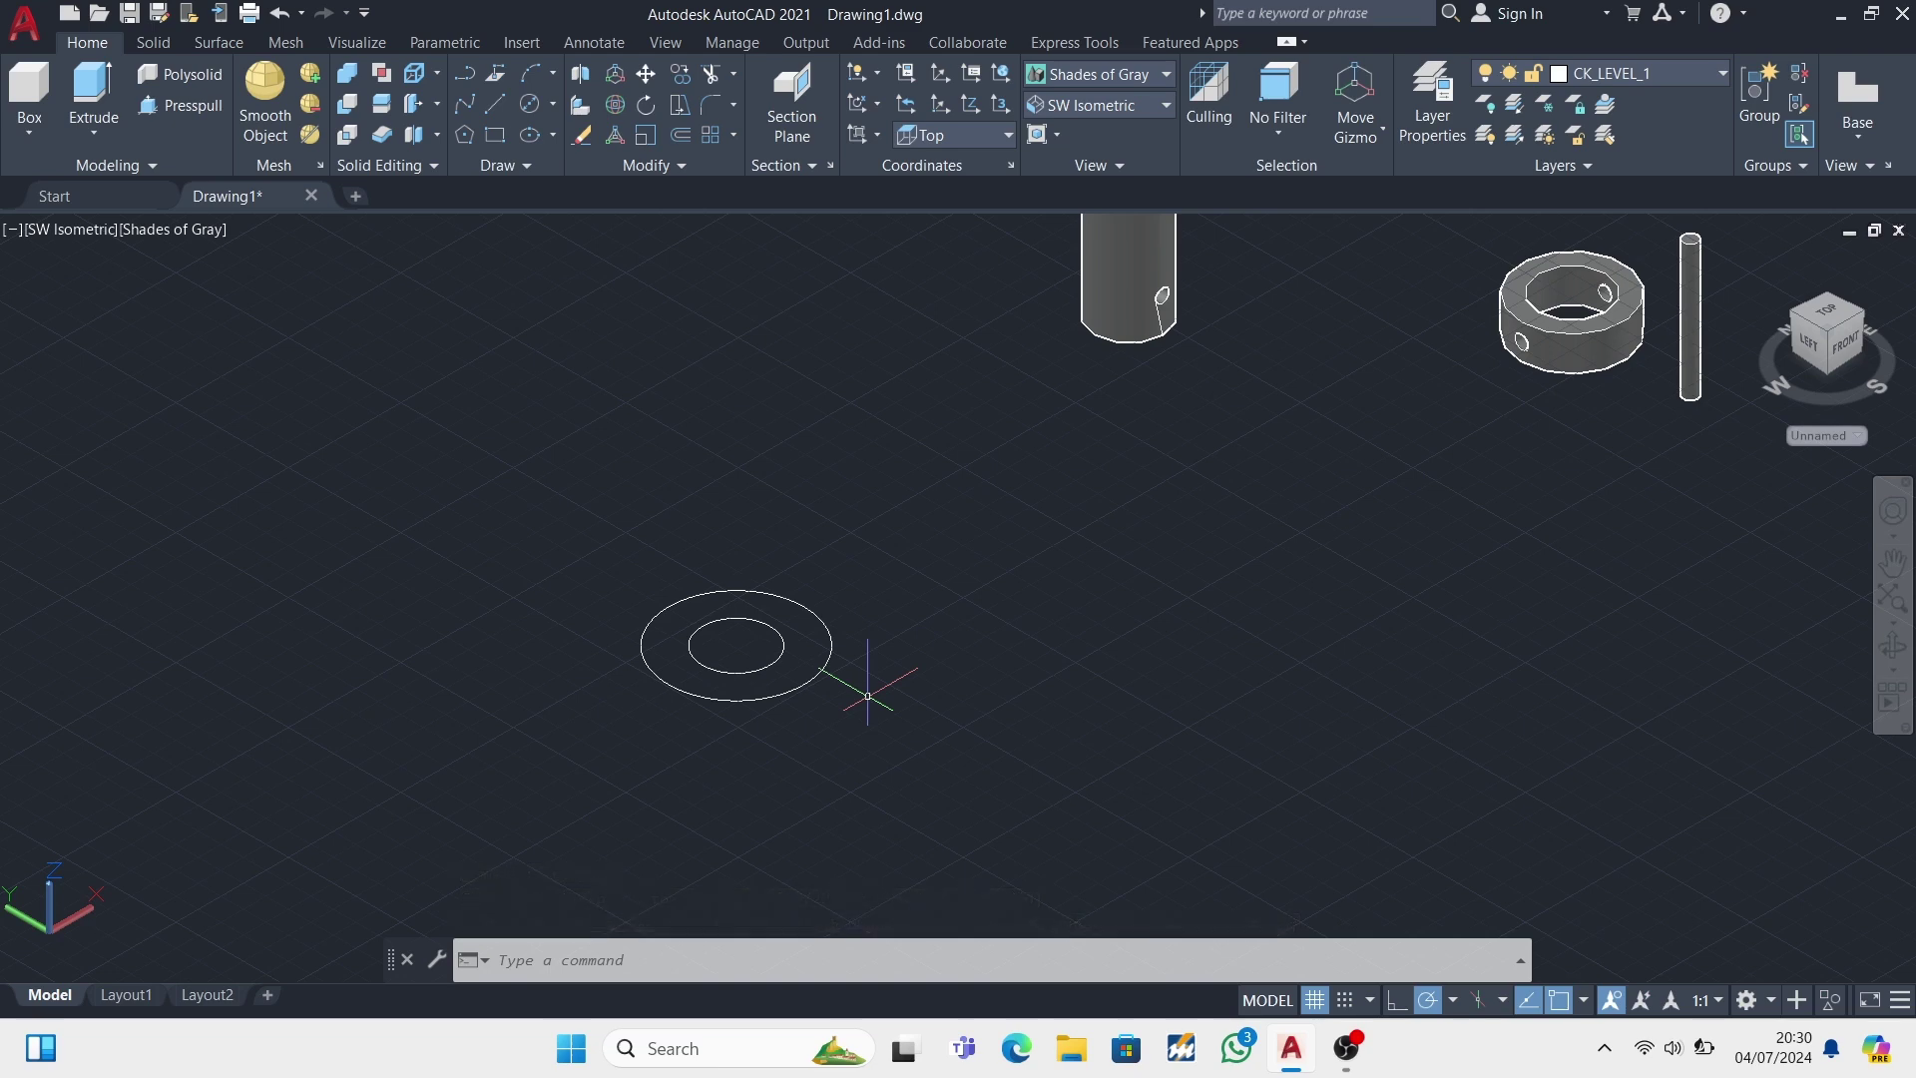
scroll(735, 644, "up", 2)
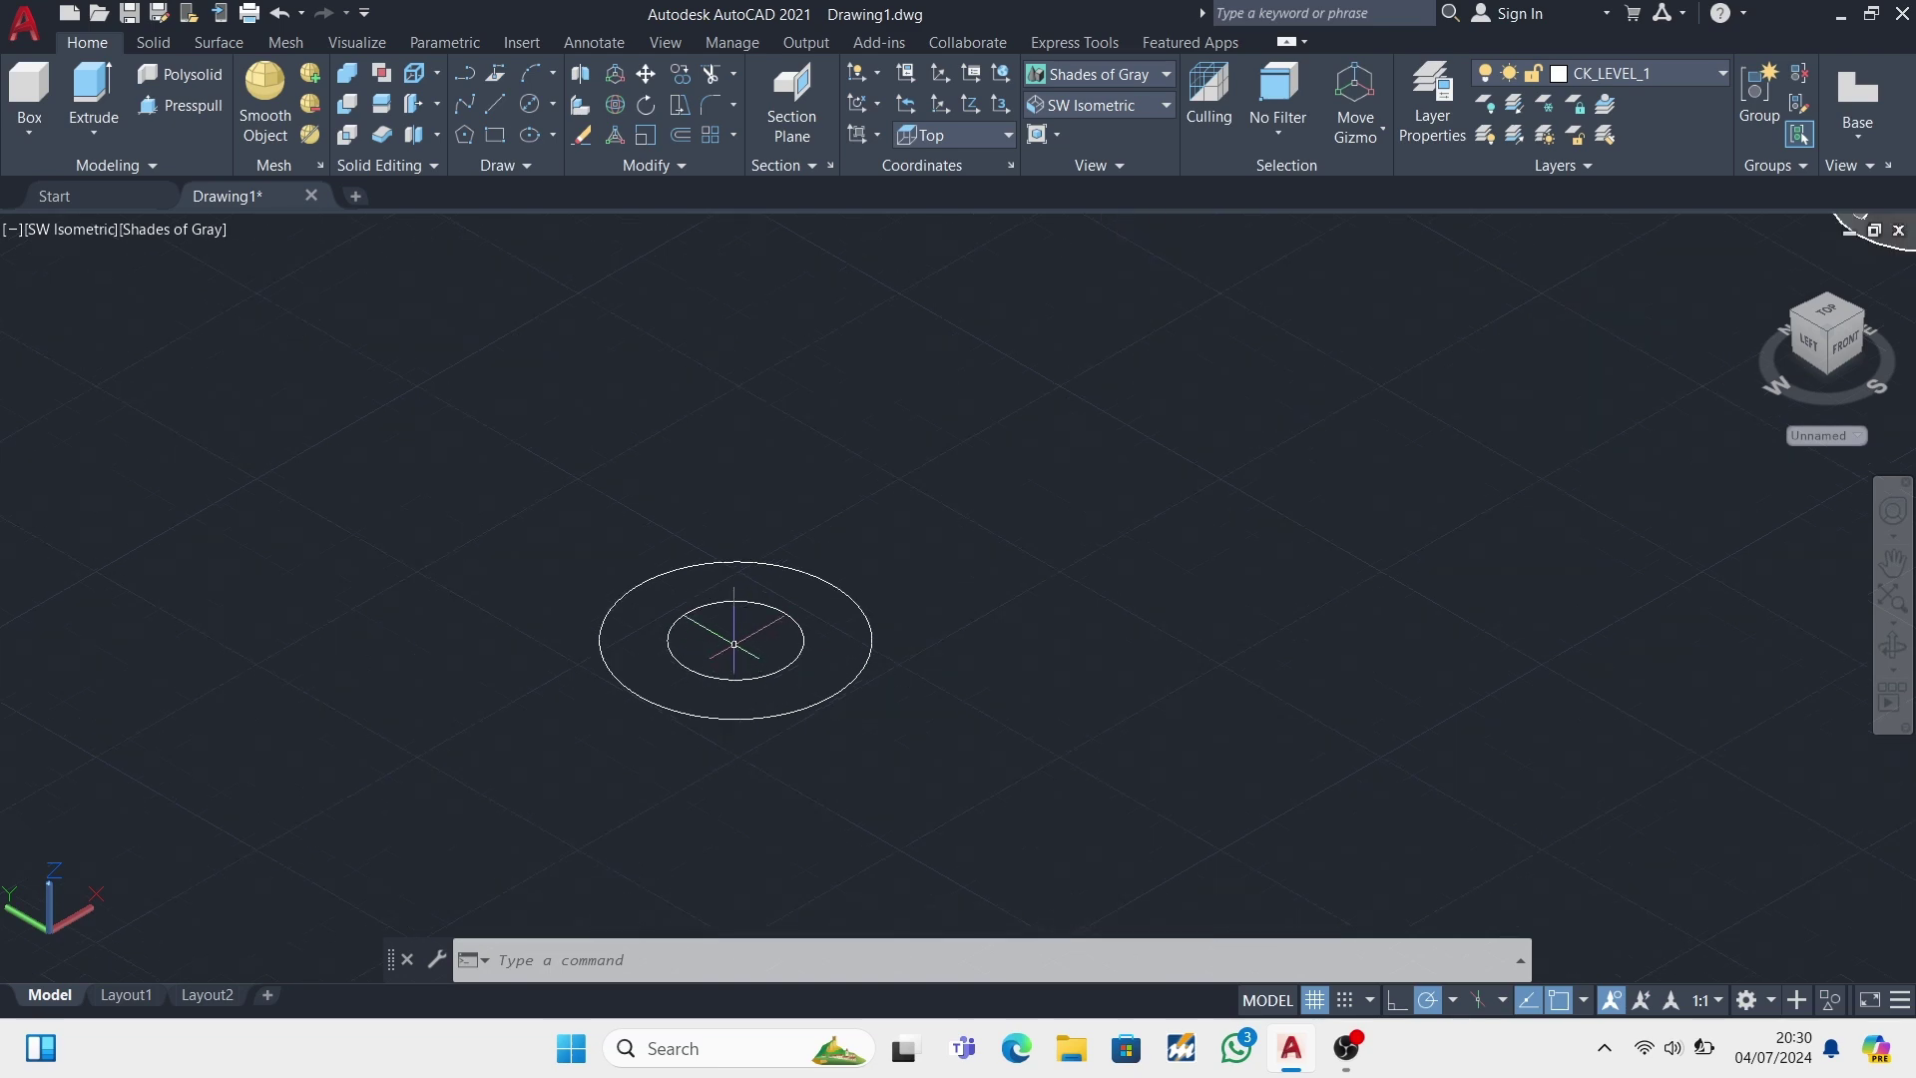
- Start the arm outline at the circles' centre with a 16.5-long line
left_click(494, 104)
scroll(749, 629, "up", 1)
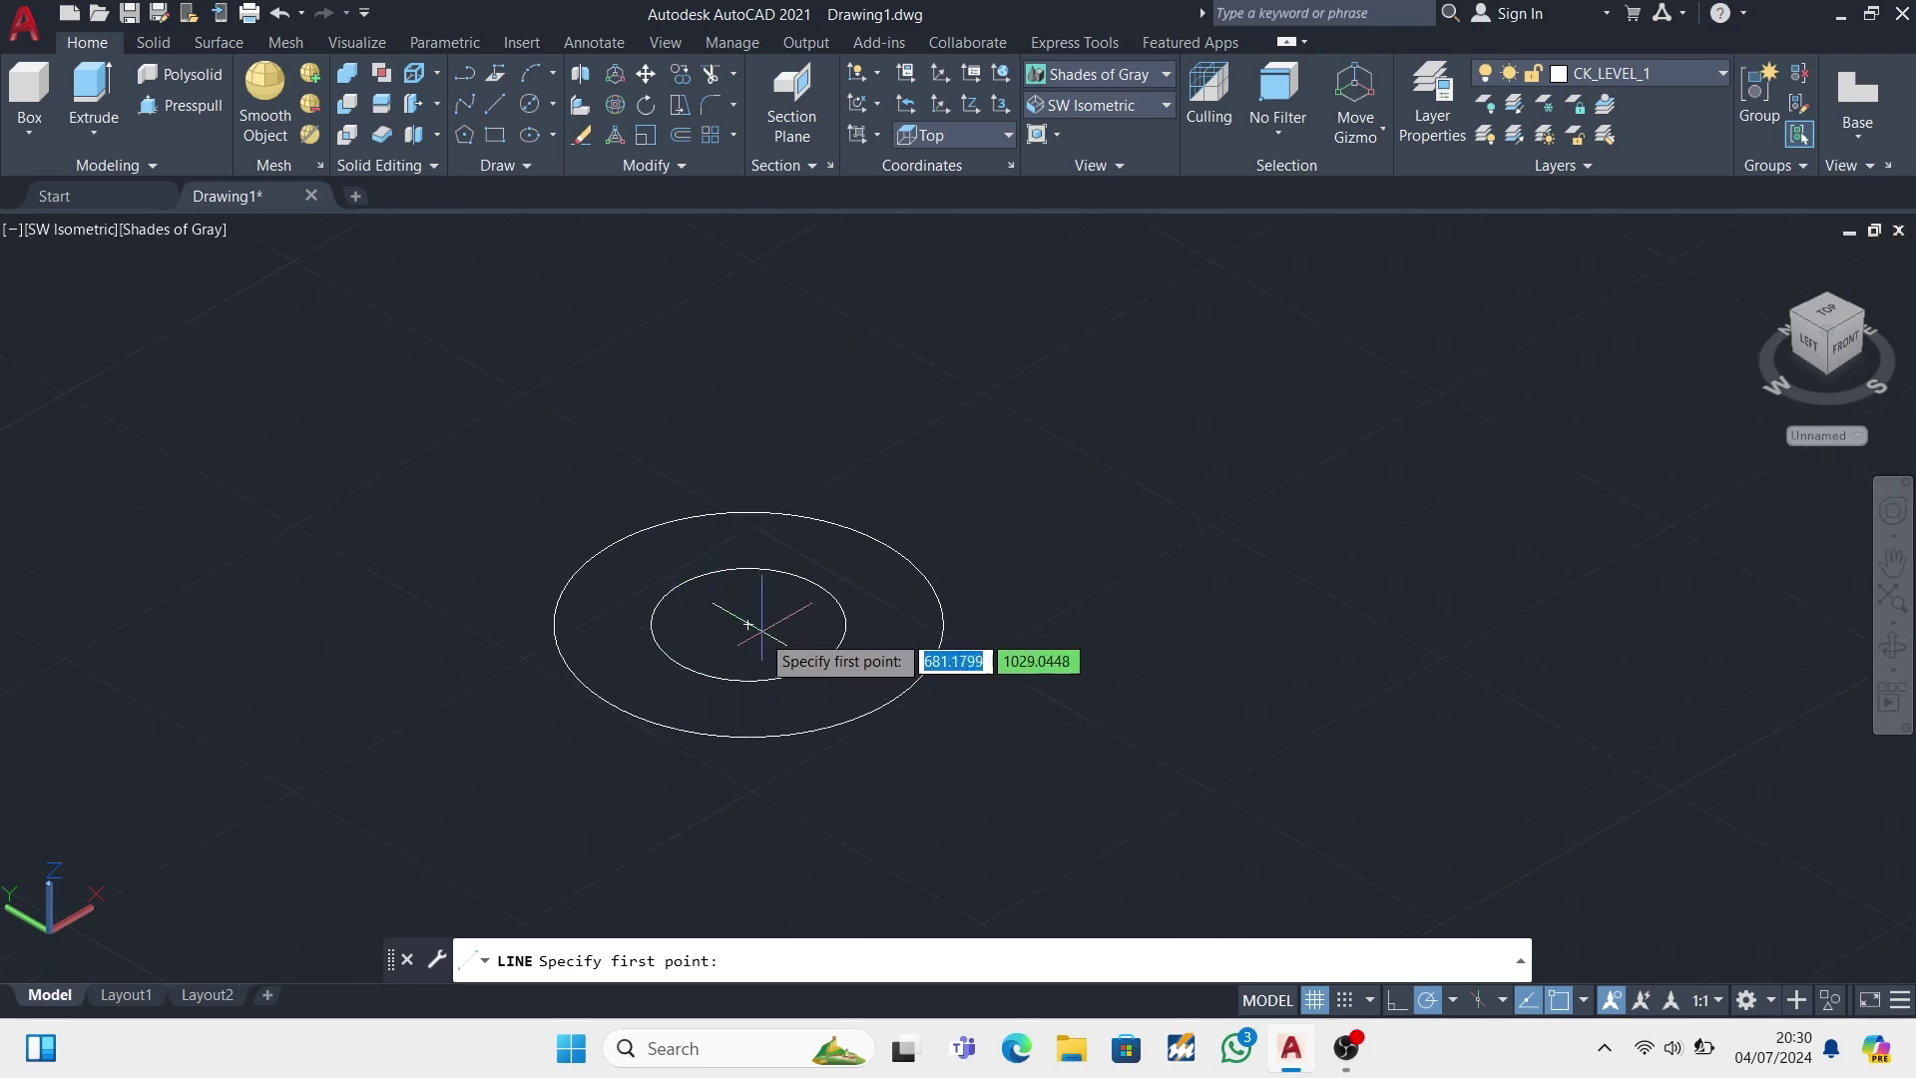
left_click(749, 625)
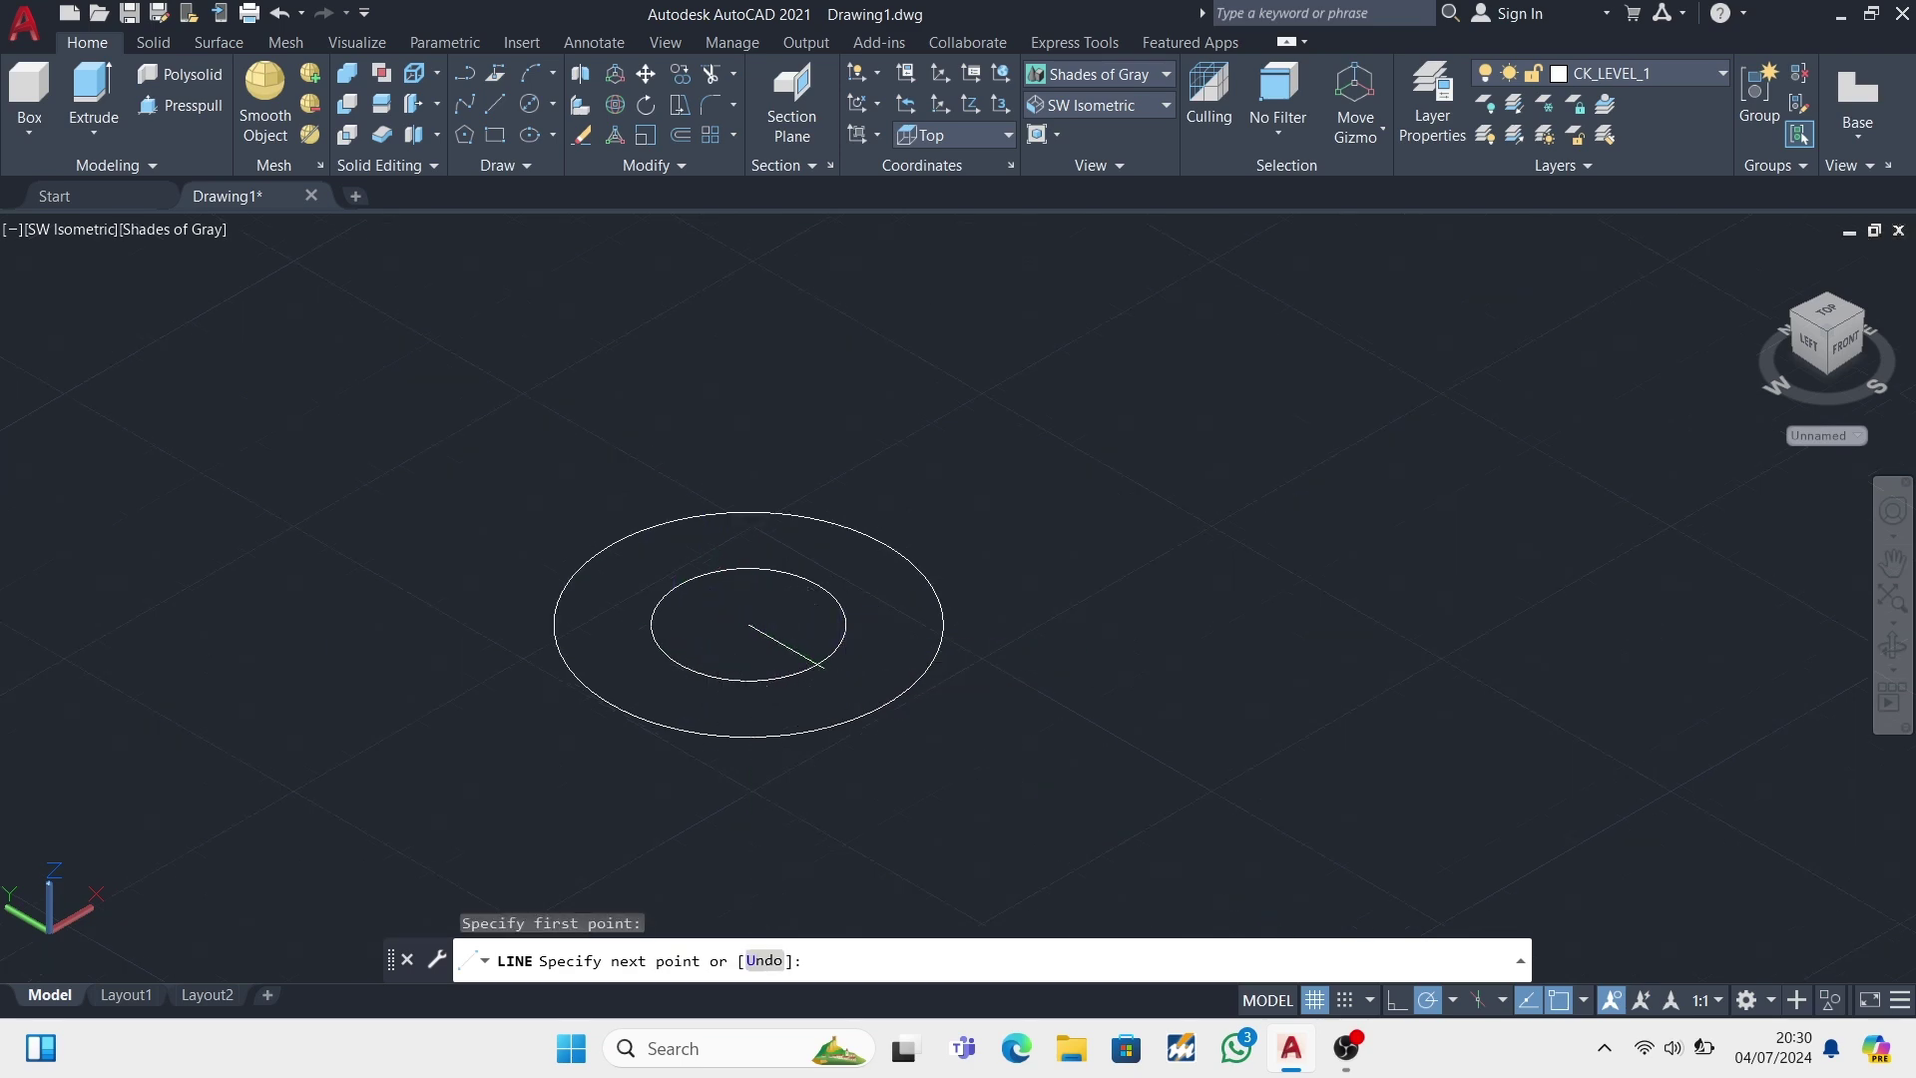
type("16.5")
key("Return")
scroll(848, 678, "down", 2)
scroll(689, 750, "down", 2)
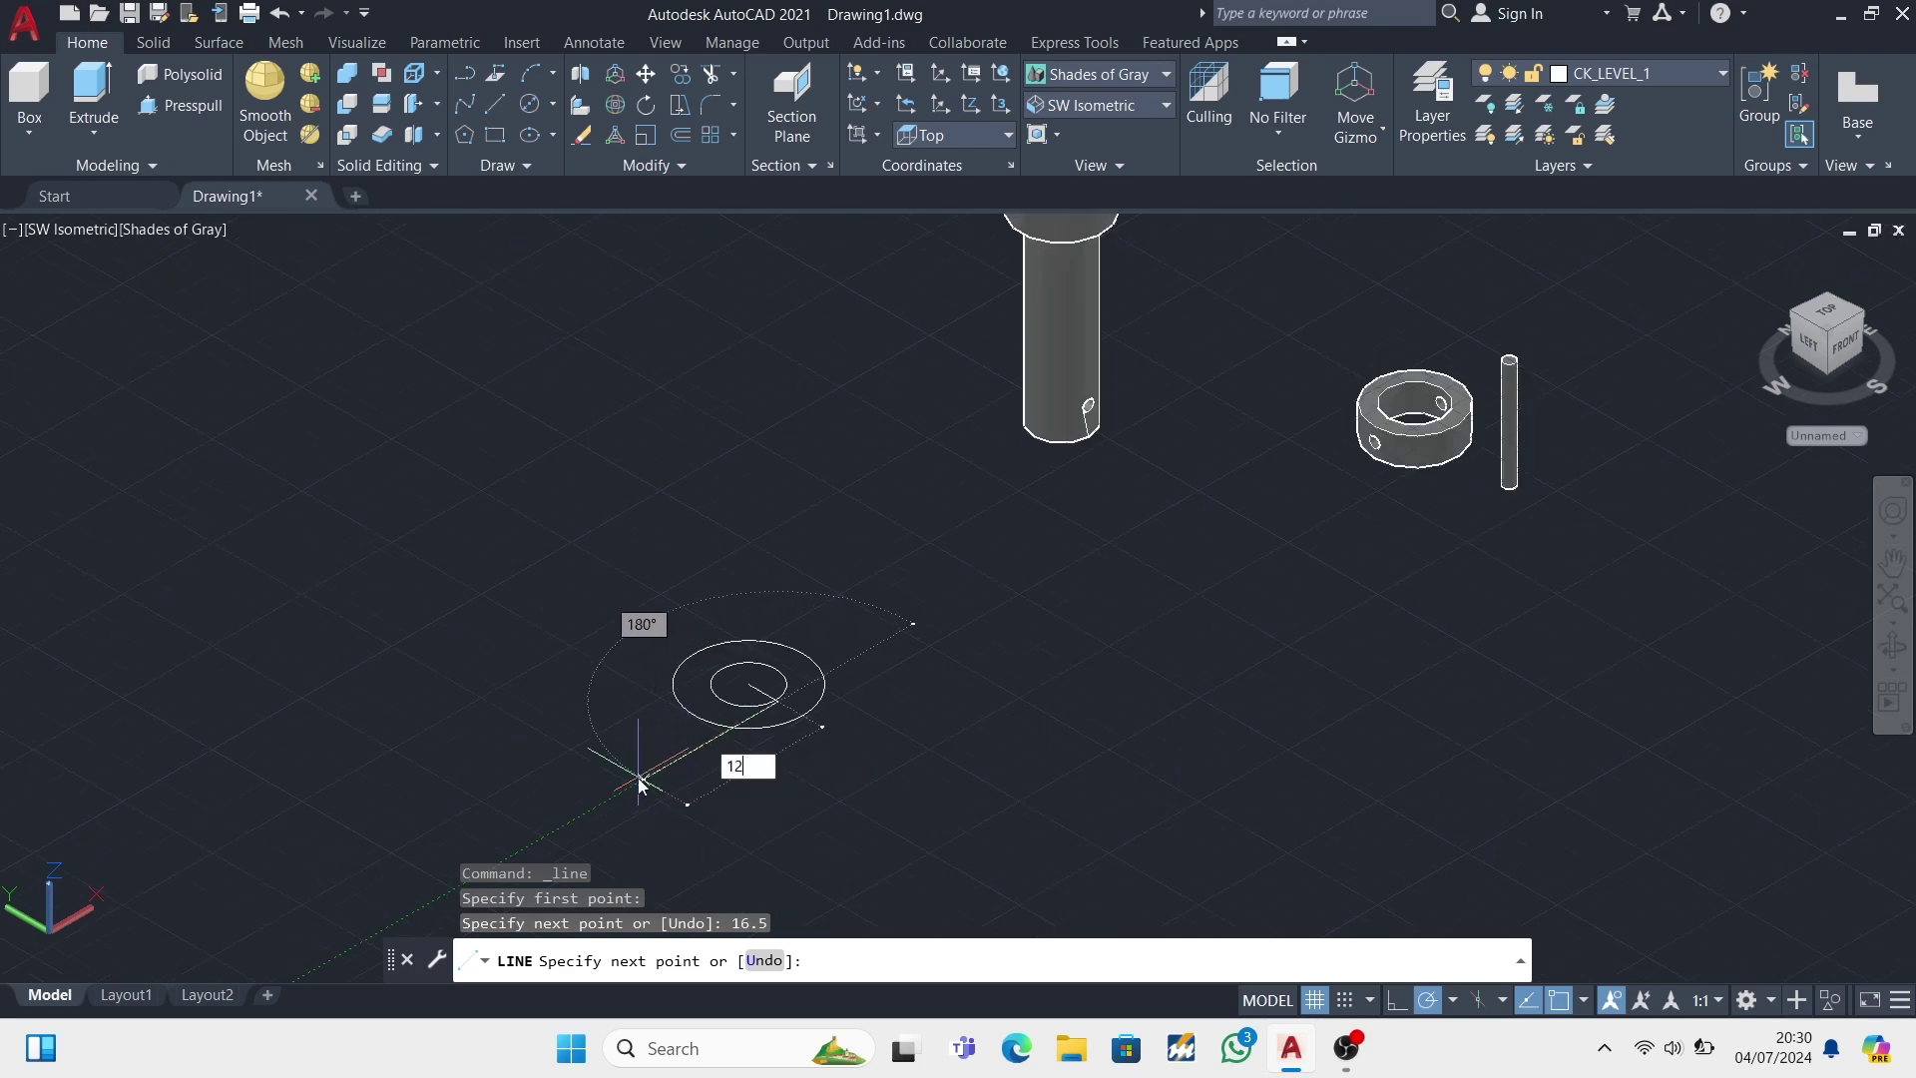
- Finish the arm outline with two 120-long edges and a 33-wide end
type("0")
key("Return")
scroll(483, 792, "up", 3)
type("33")
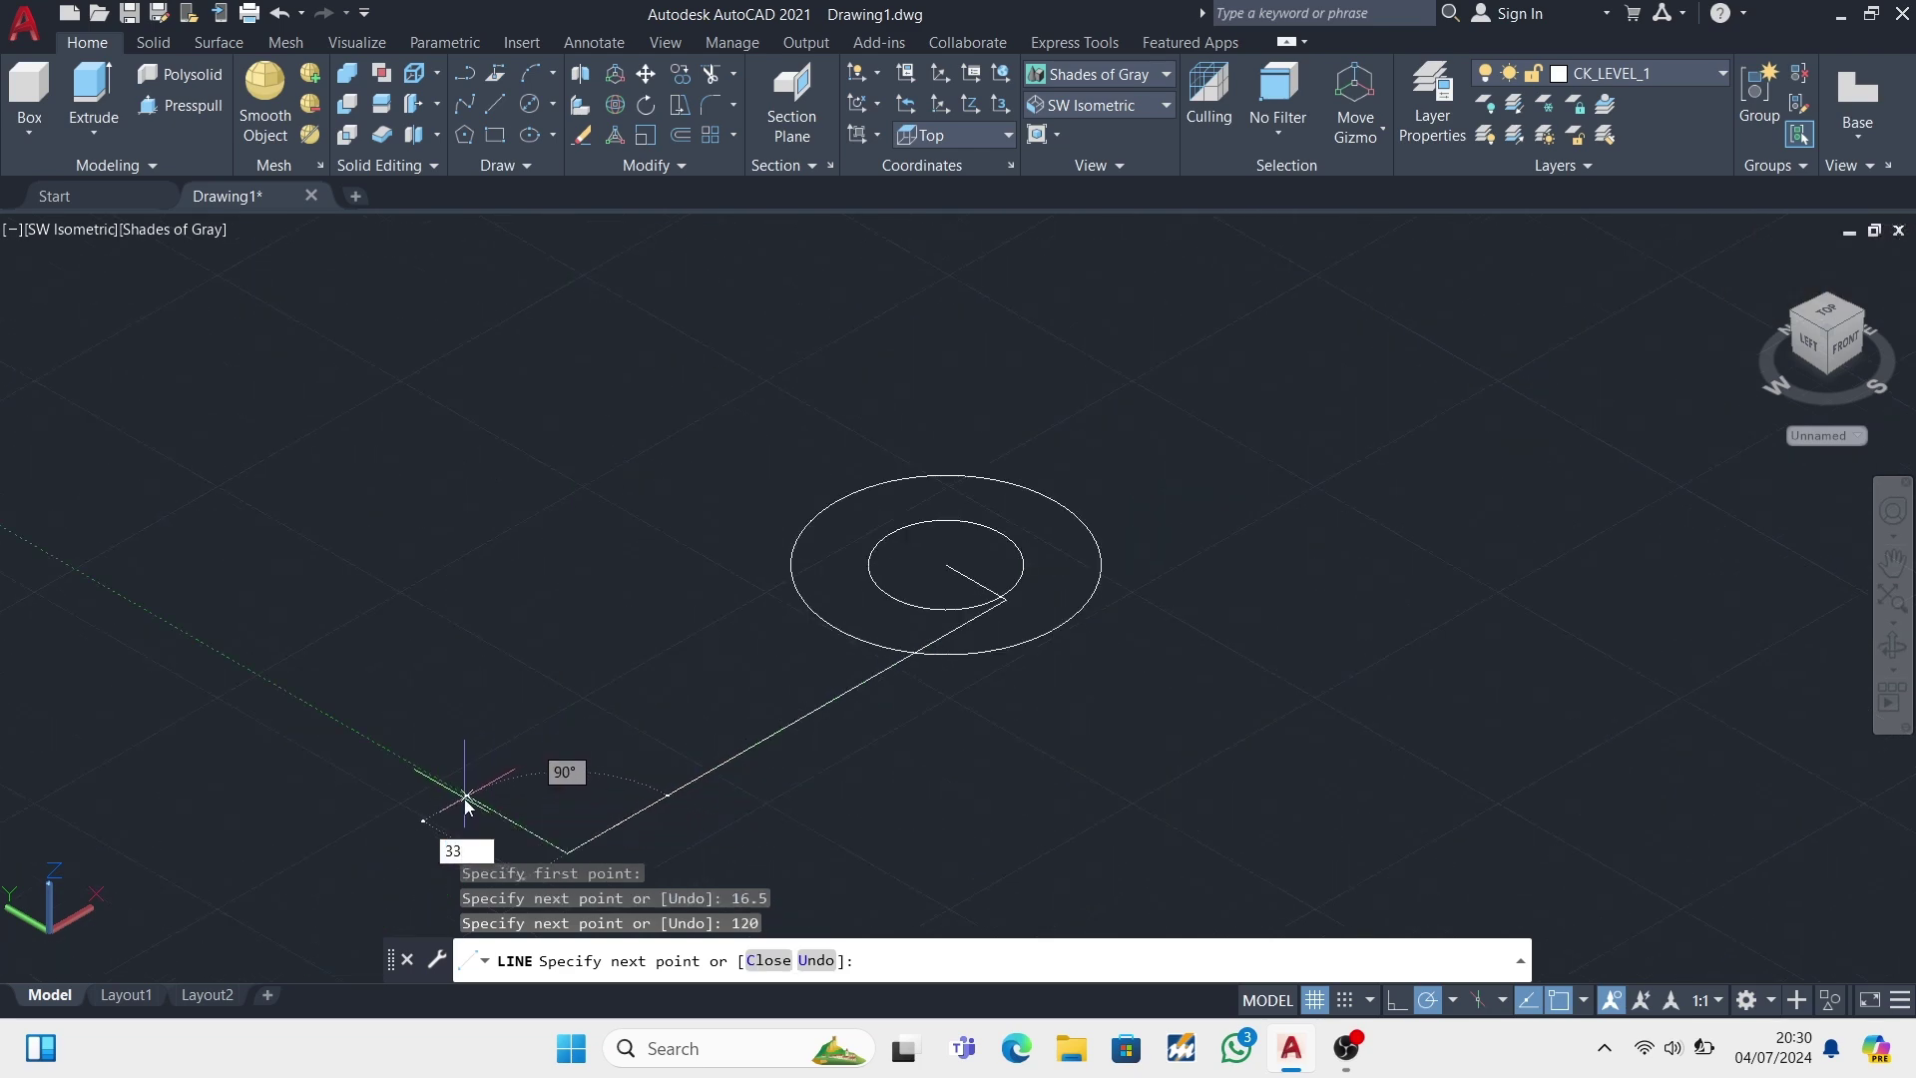
key("Return")
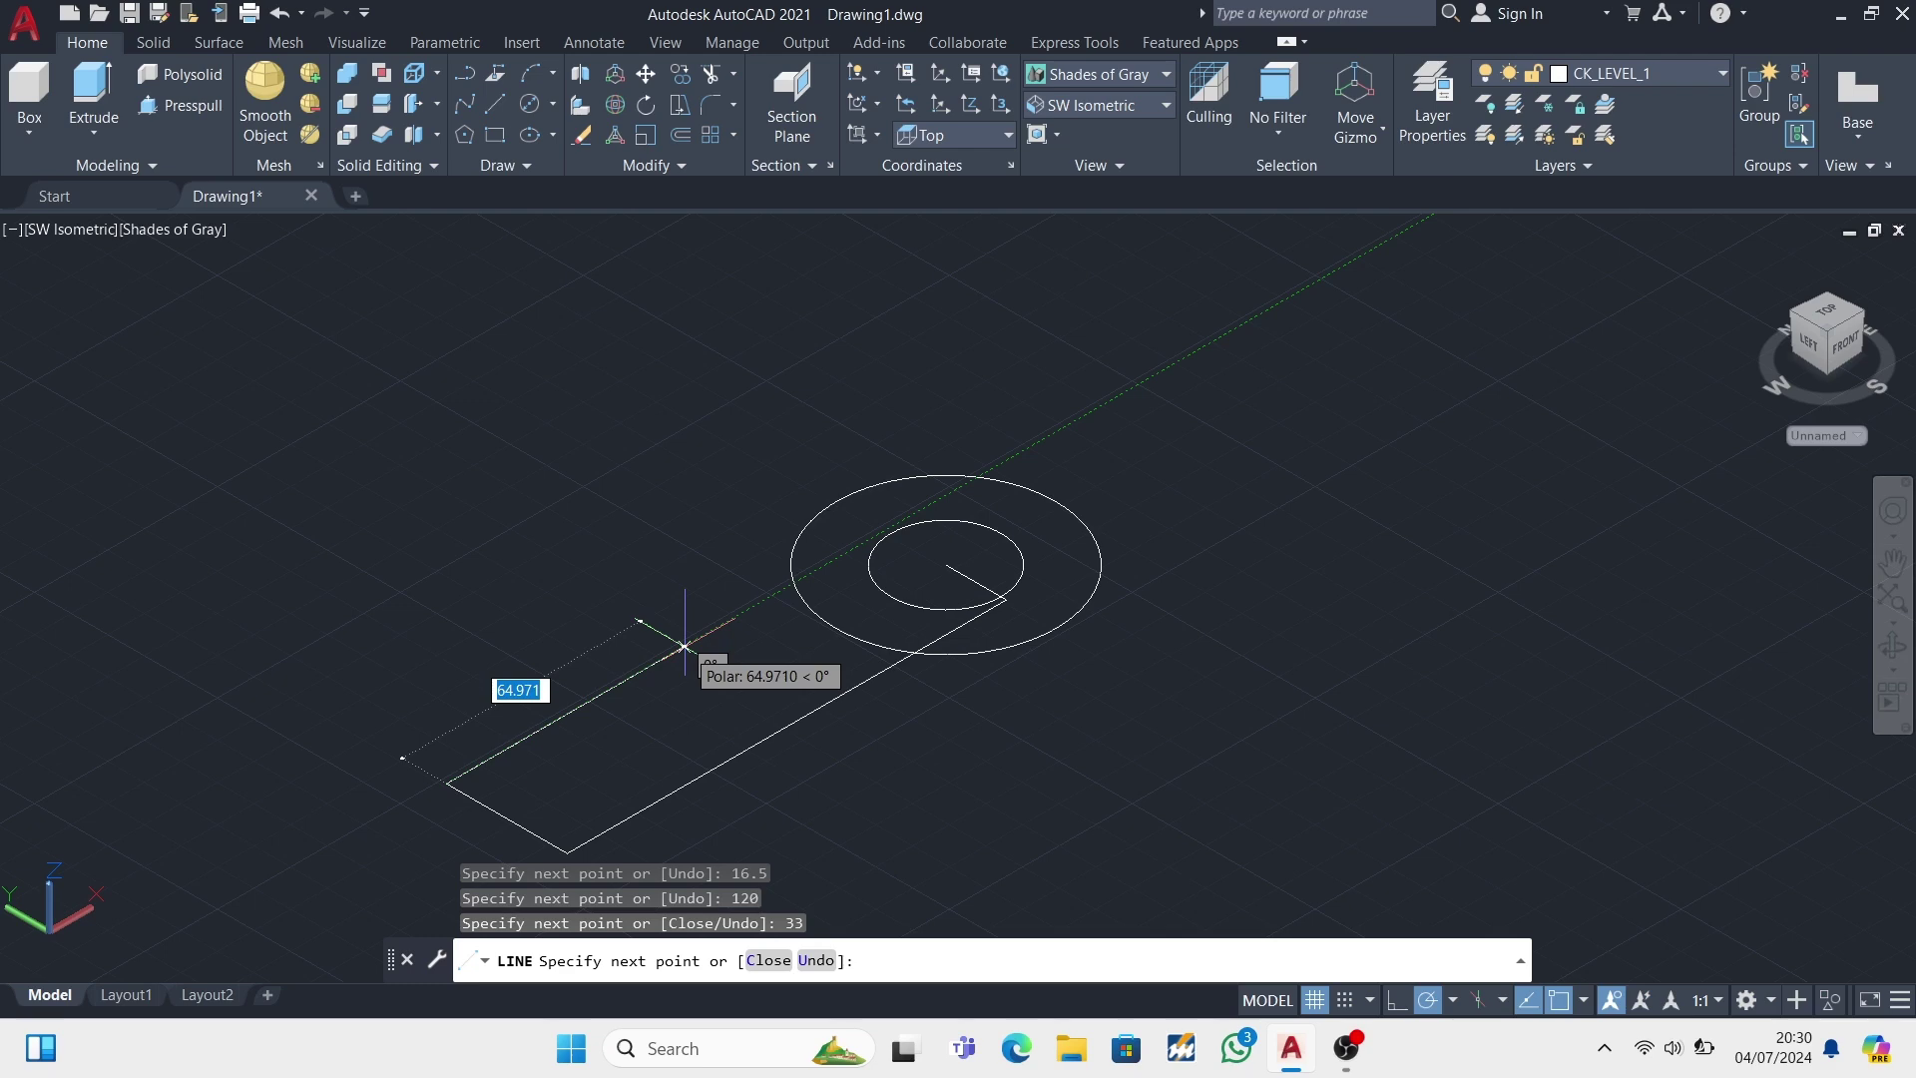
type("120")
key("Return")
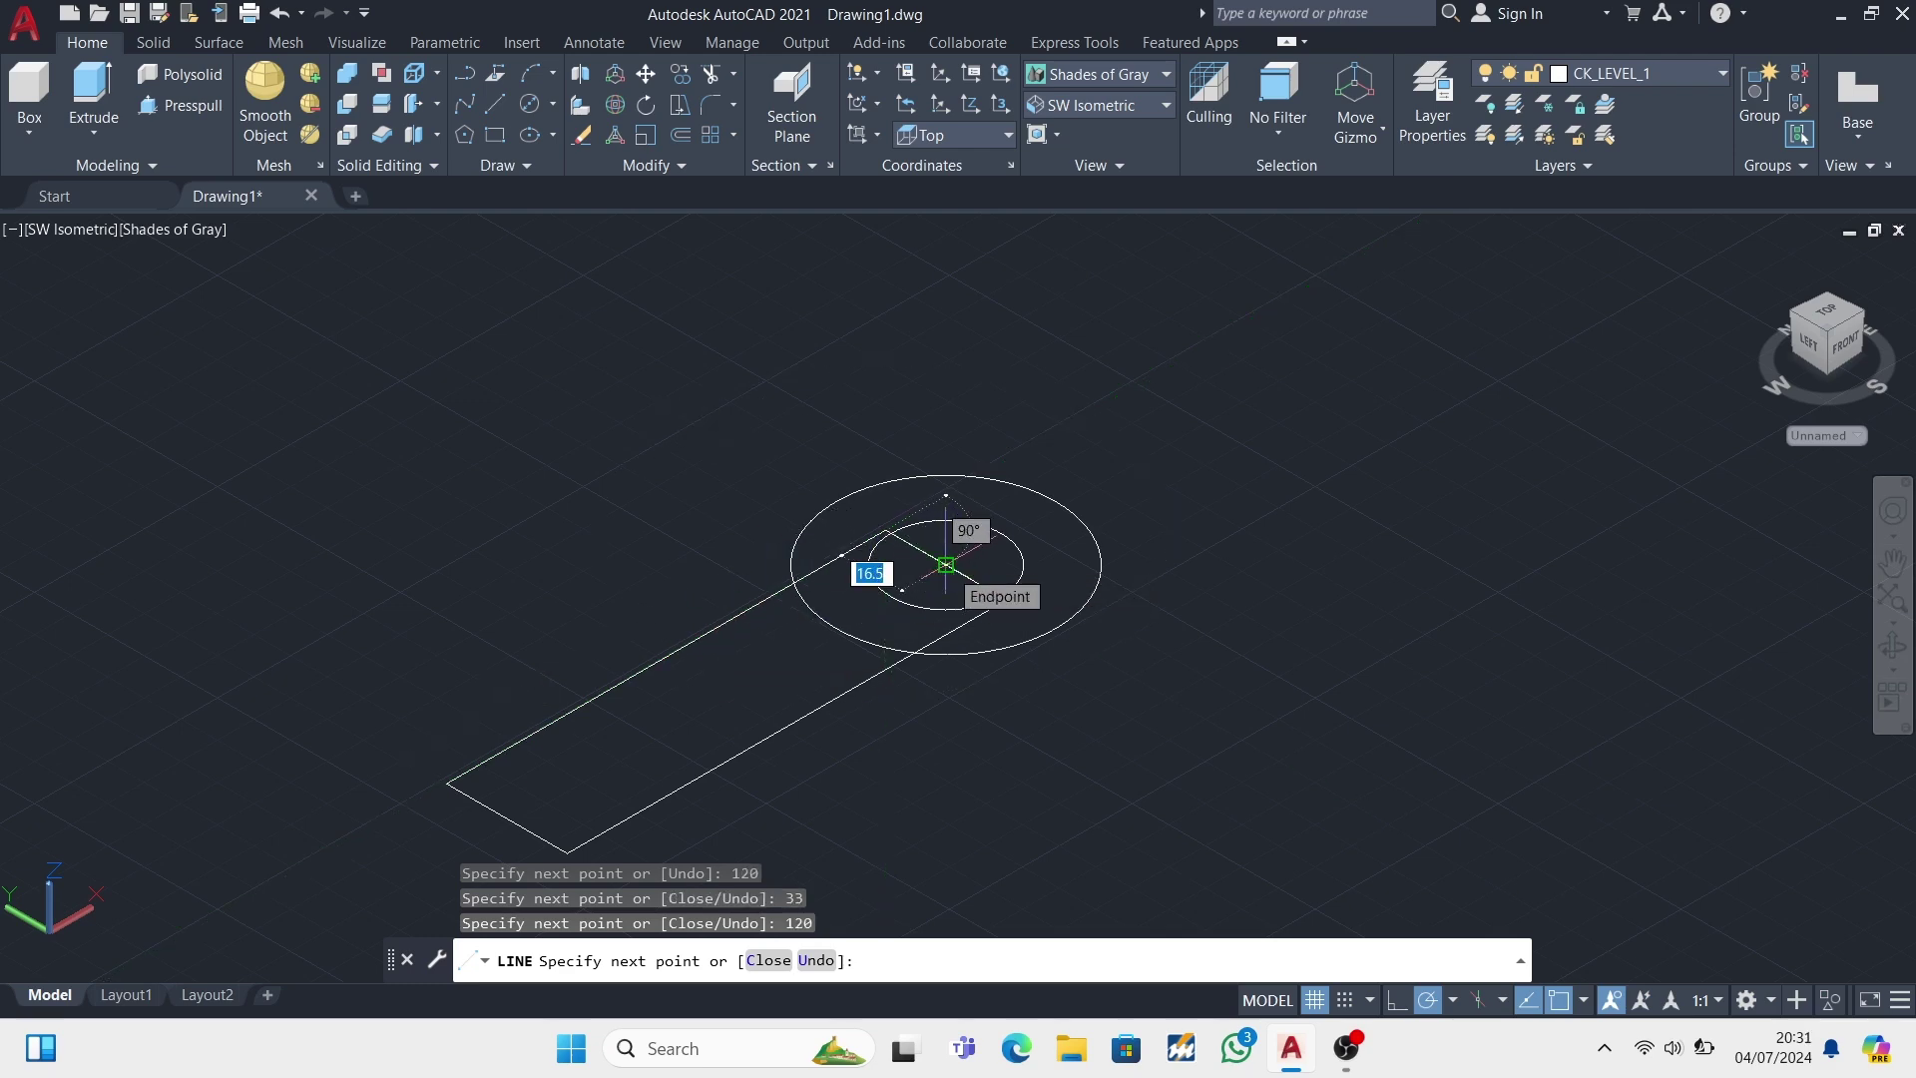
key("Escape")
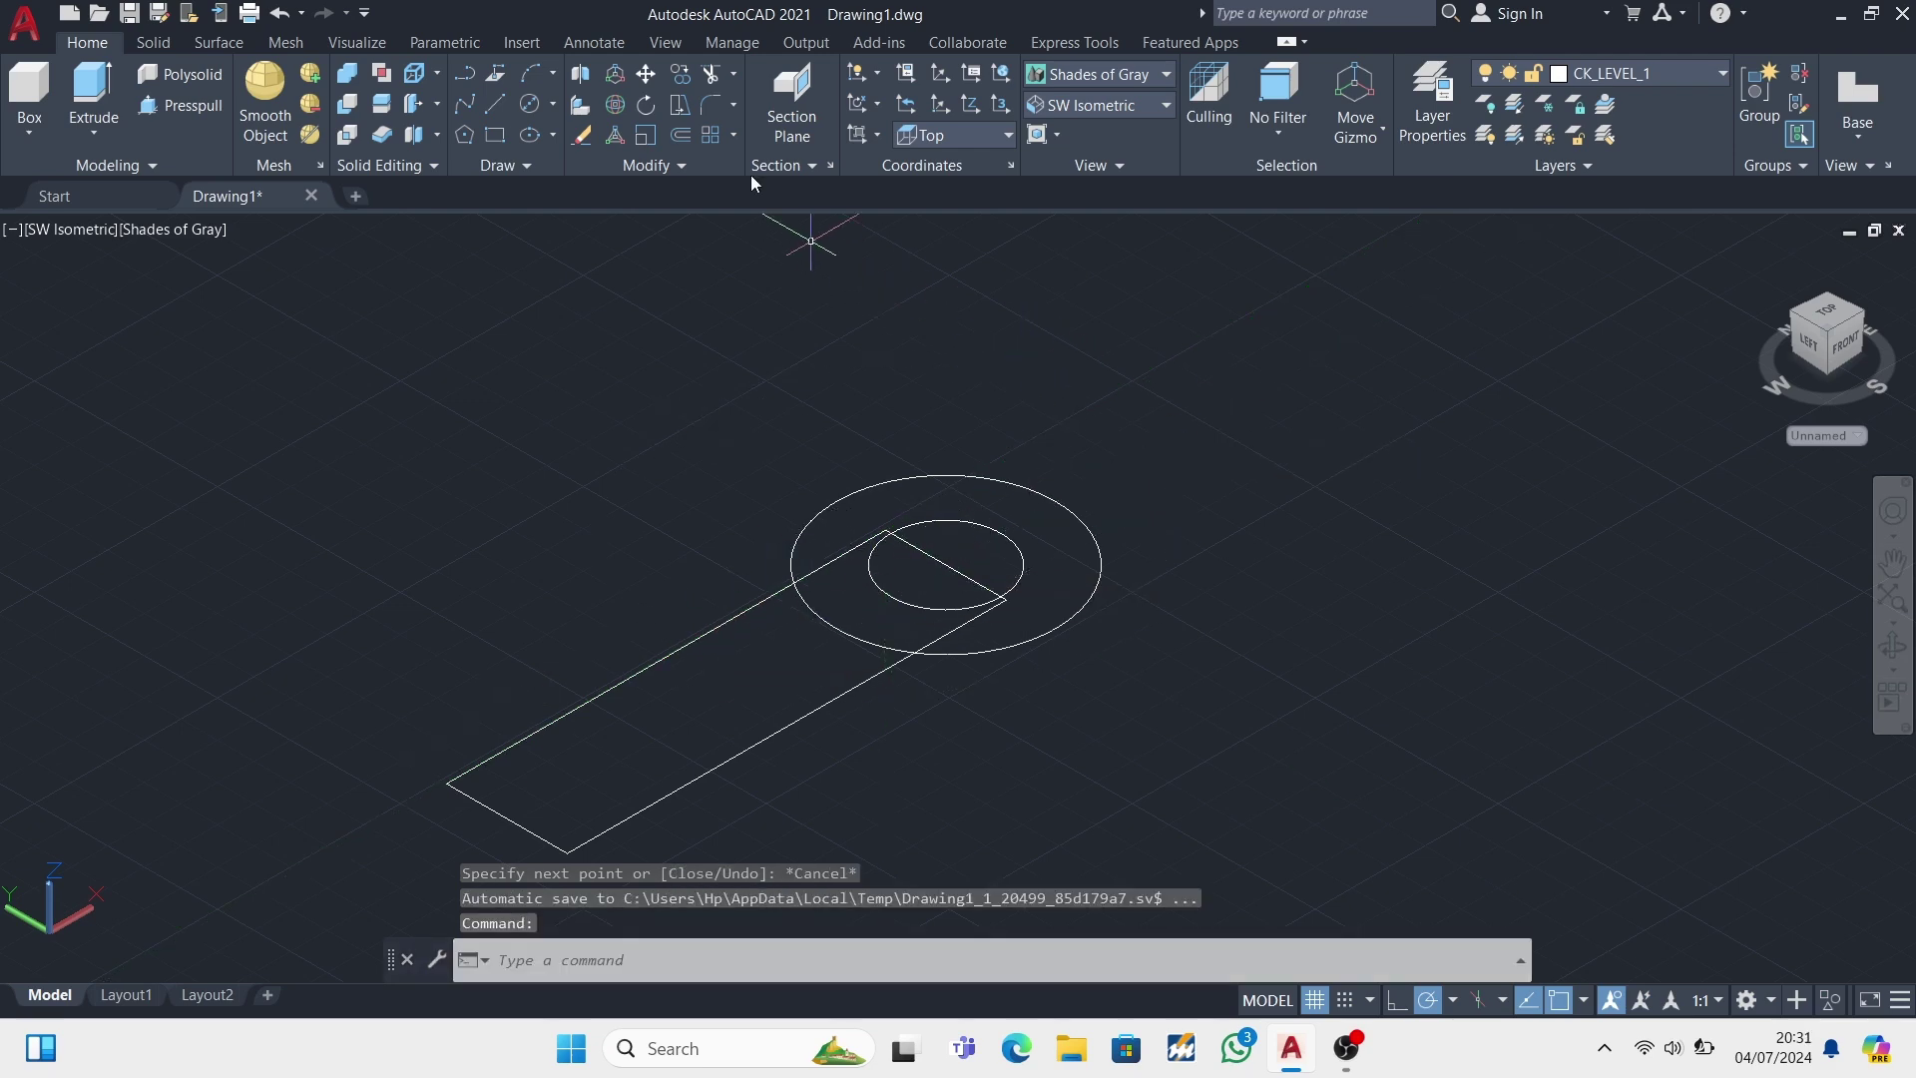
type("tr")
key("Return")
- Trim the arm lines lying inside the inner circle and ring
left_click(946, 564)
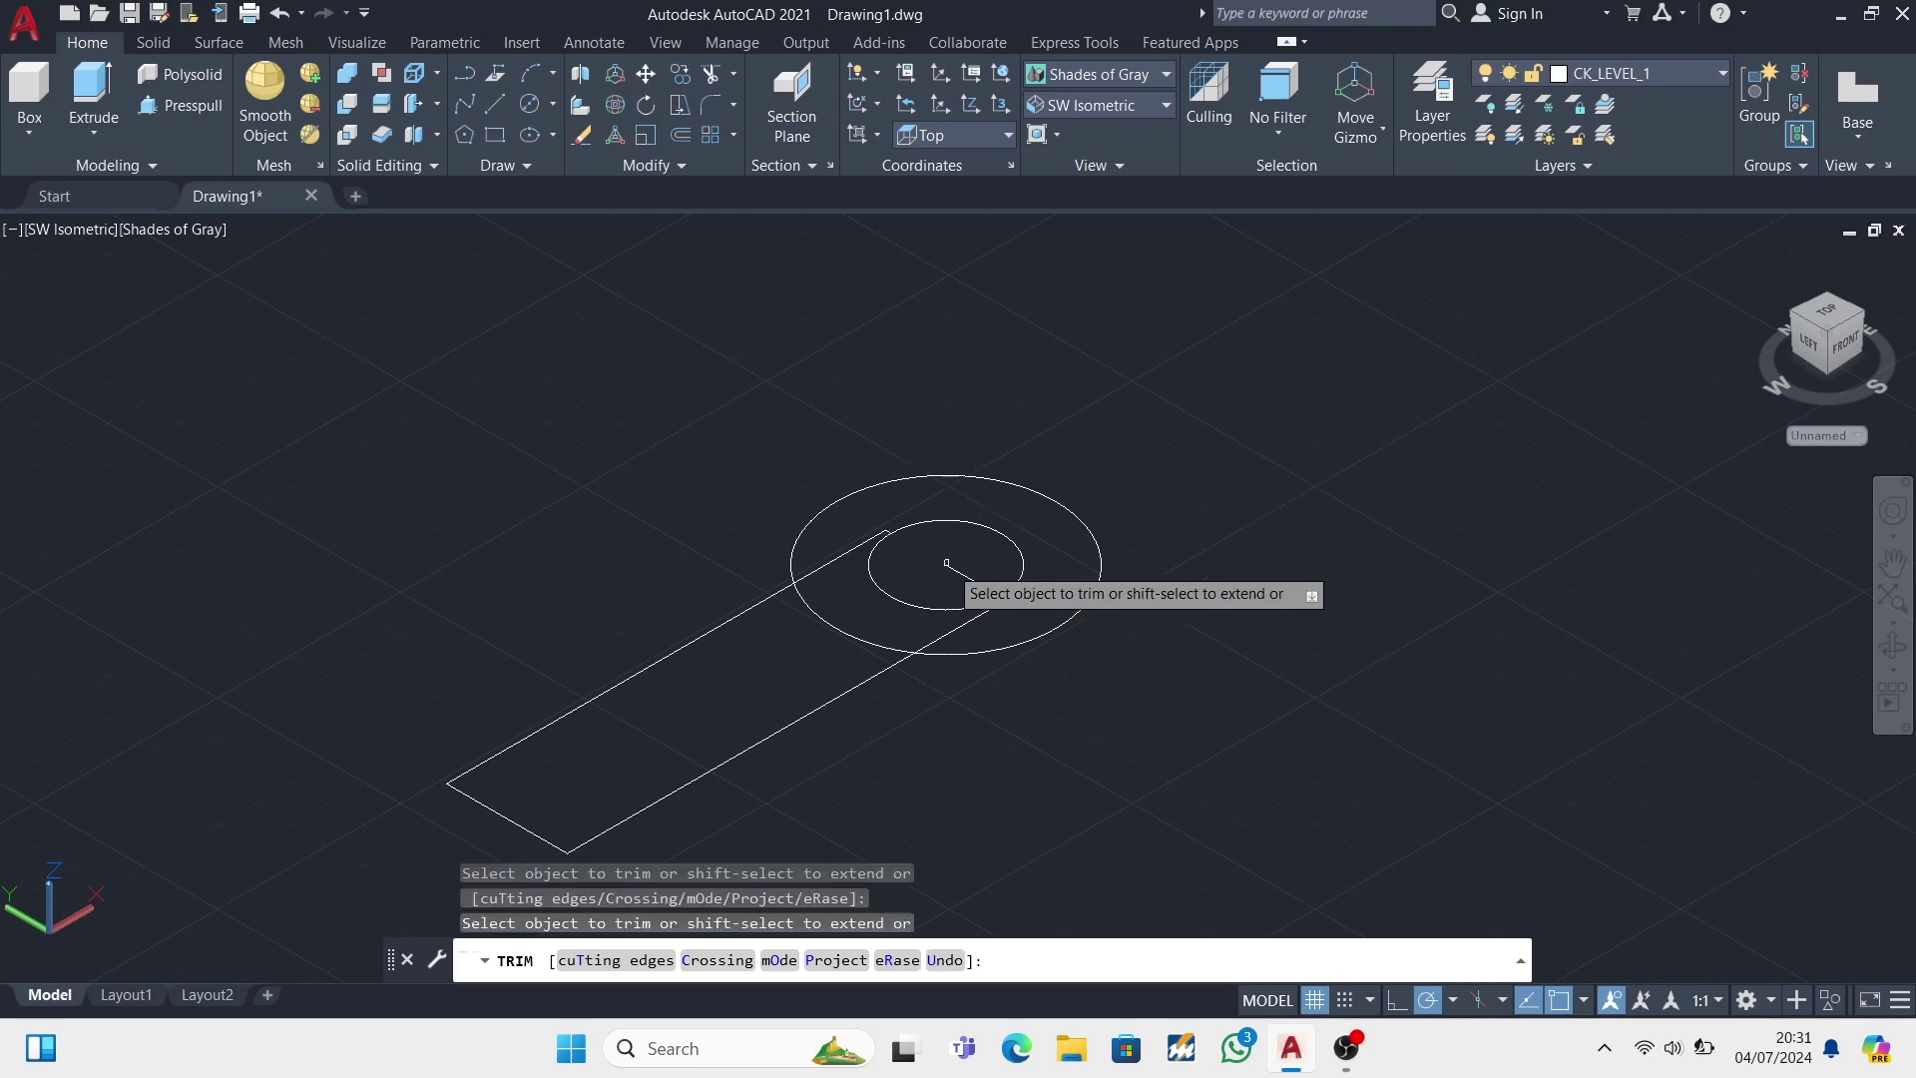
left_click(1006, 603)
scroll(1006, 603, "up", 4)
scroll(1007, 603, "up", 1)
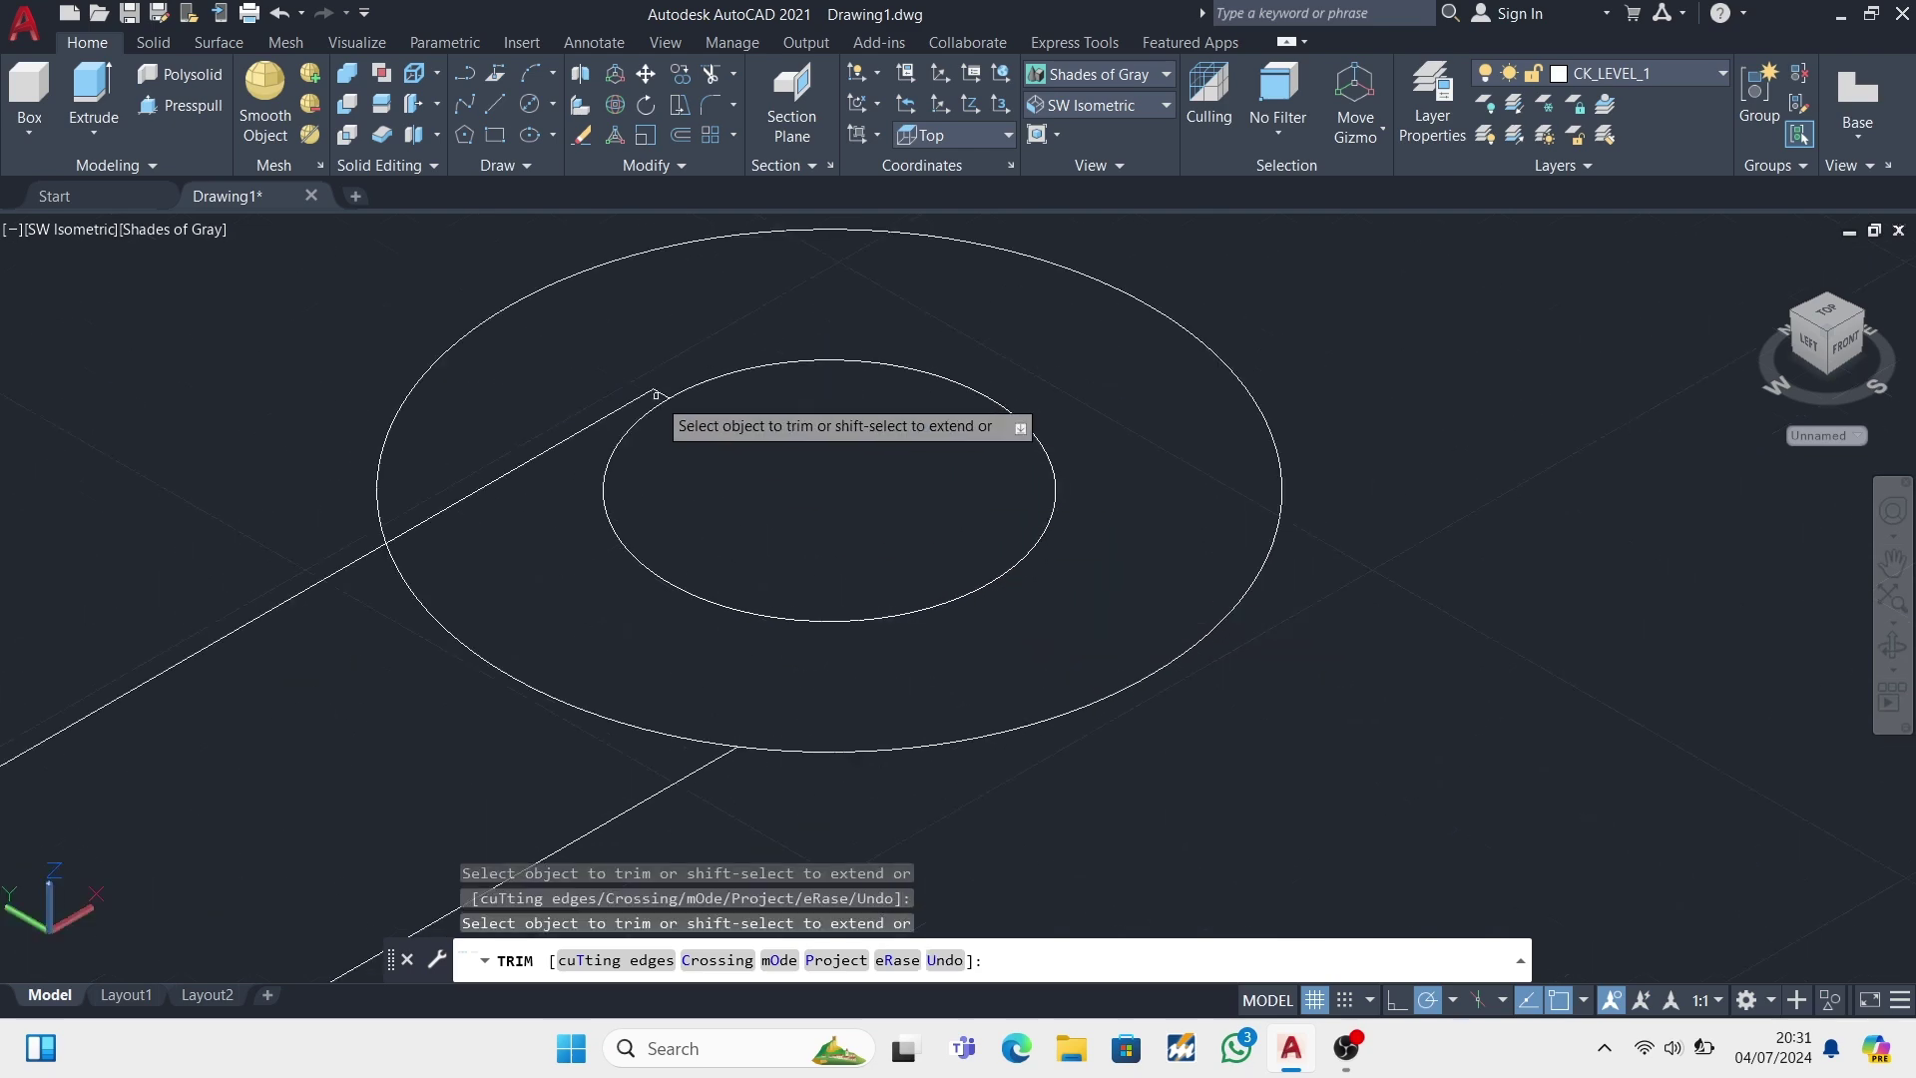
left_click(647, 394)
scroll(646, 394, "down", 4)
- Presspull the ring between the circles to 36 and the arm rectangle to 33
left_click(179, 104)
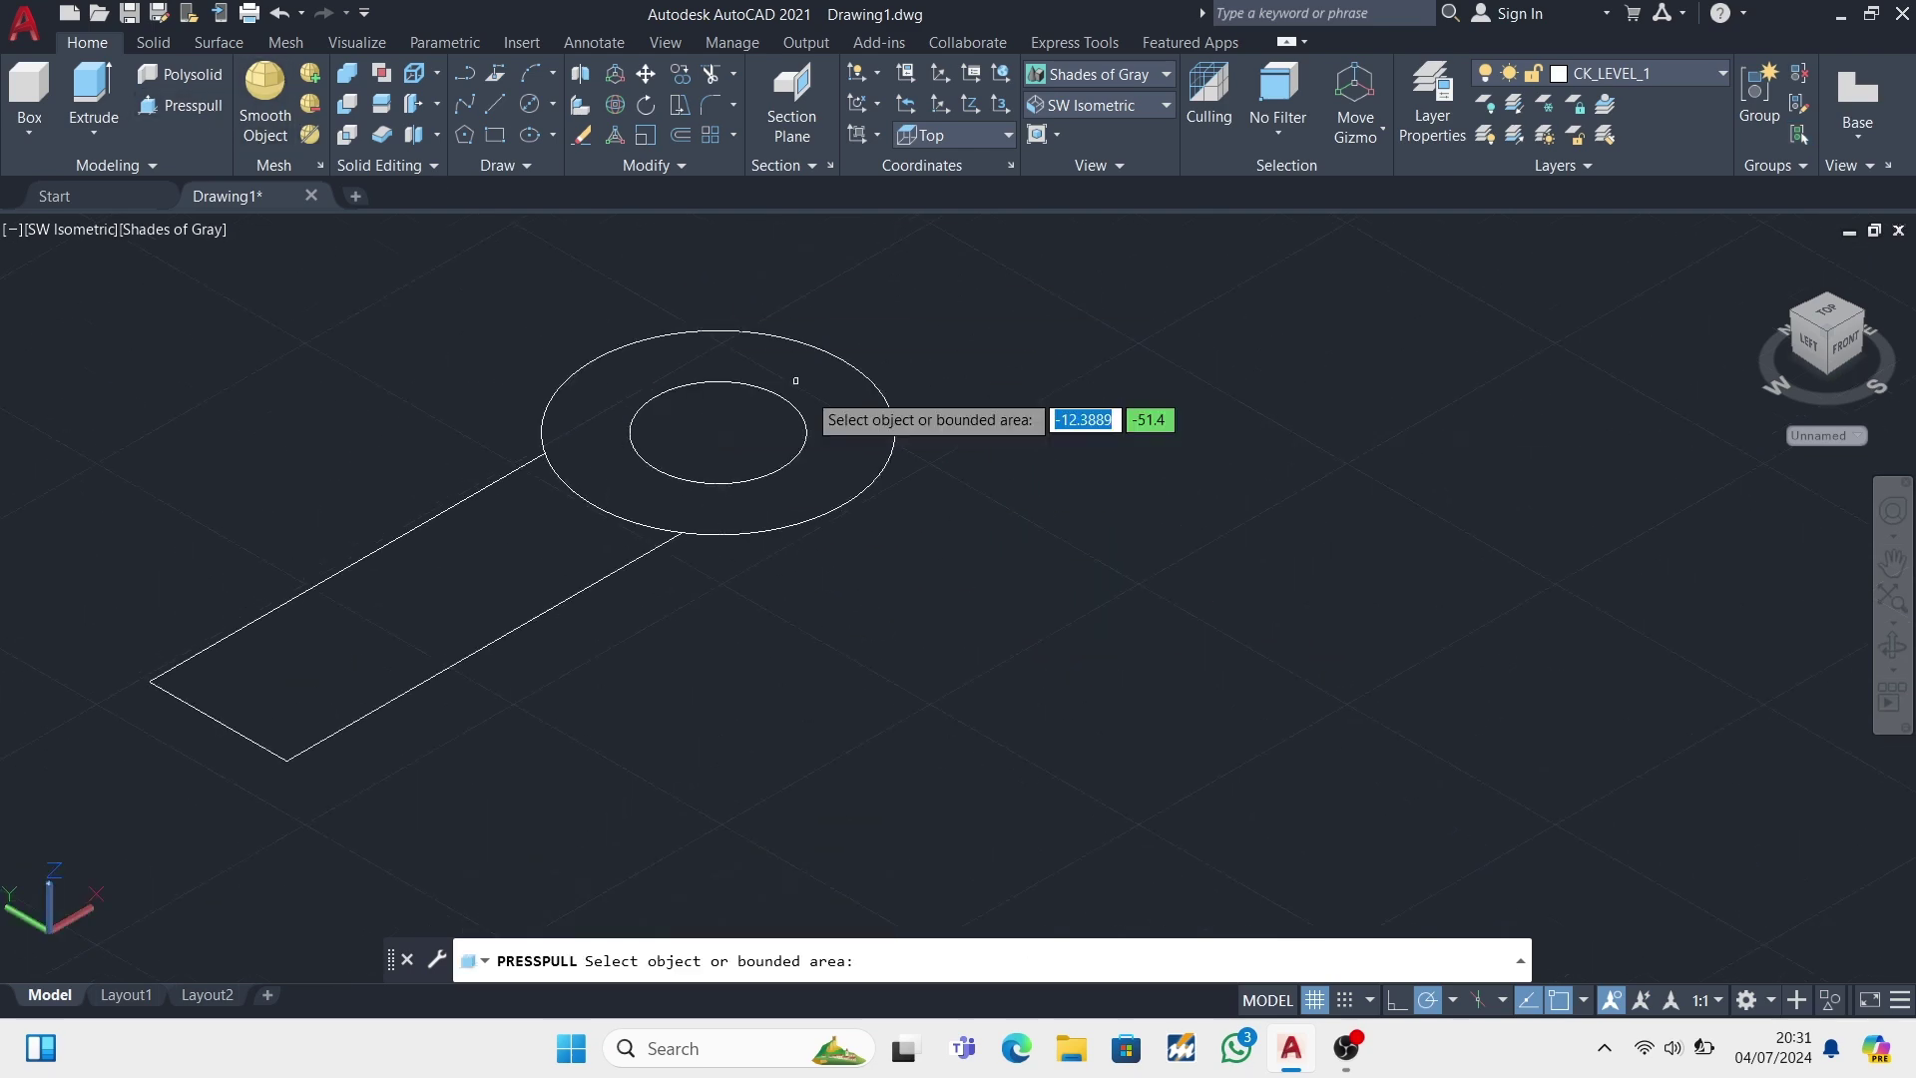
left_click(834, 429)
scroll(840, 437, "down", 2)
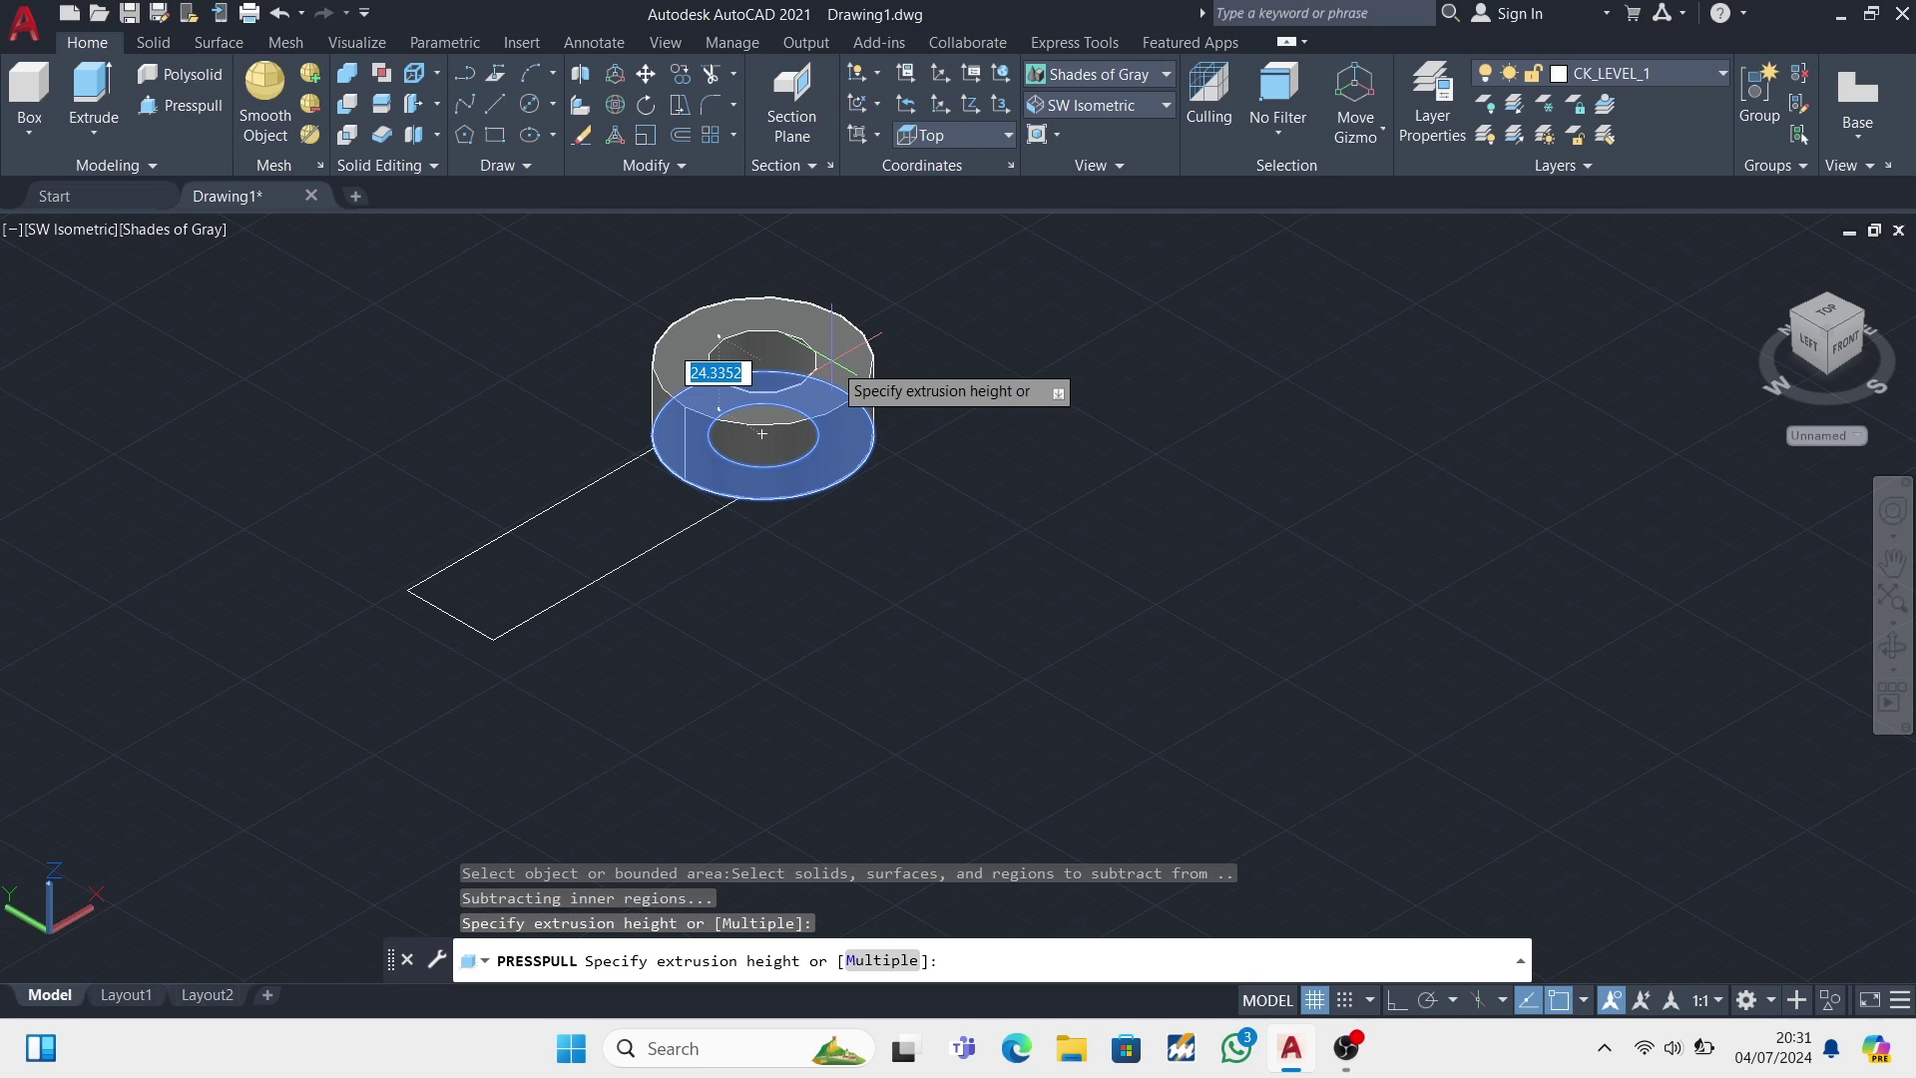
type("36")
key("Return")
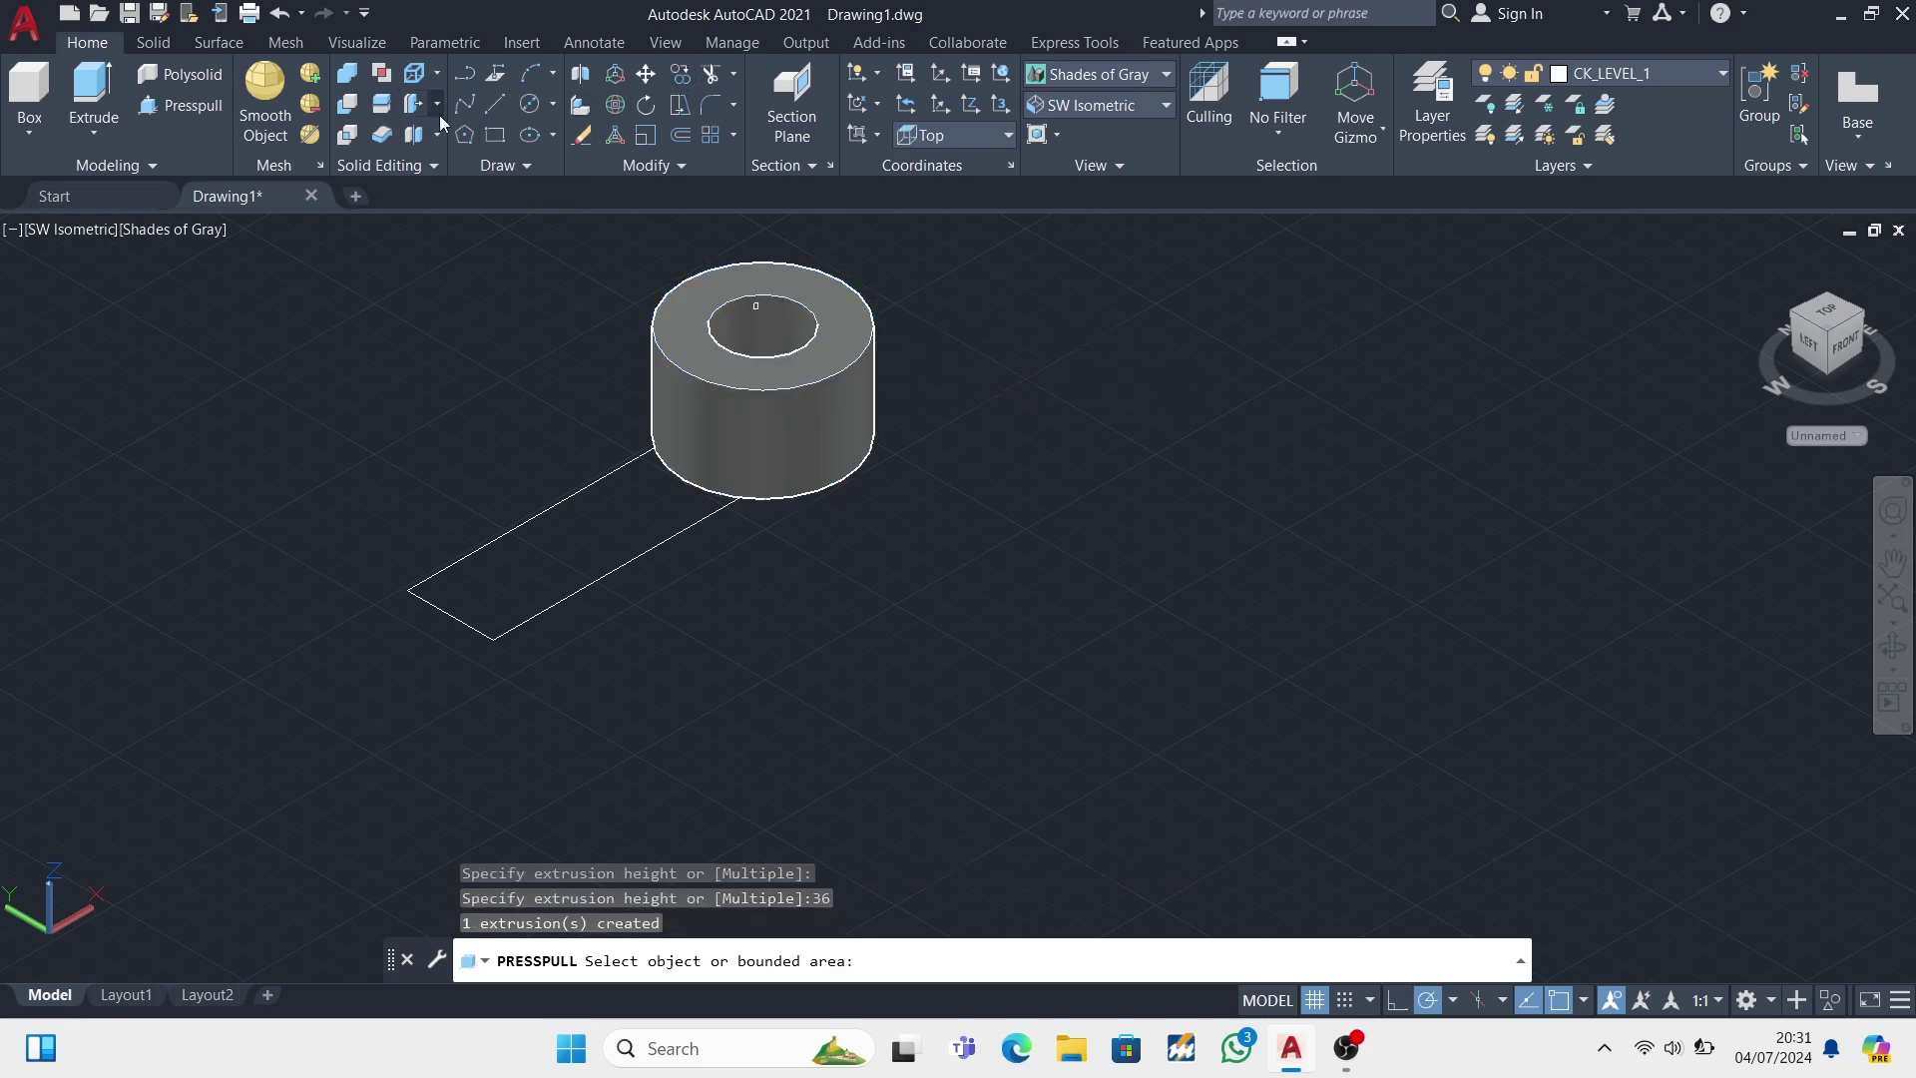
left_click(526, 569)
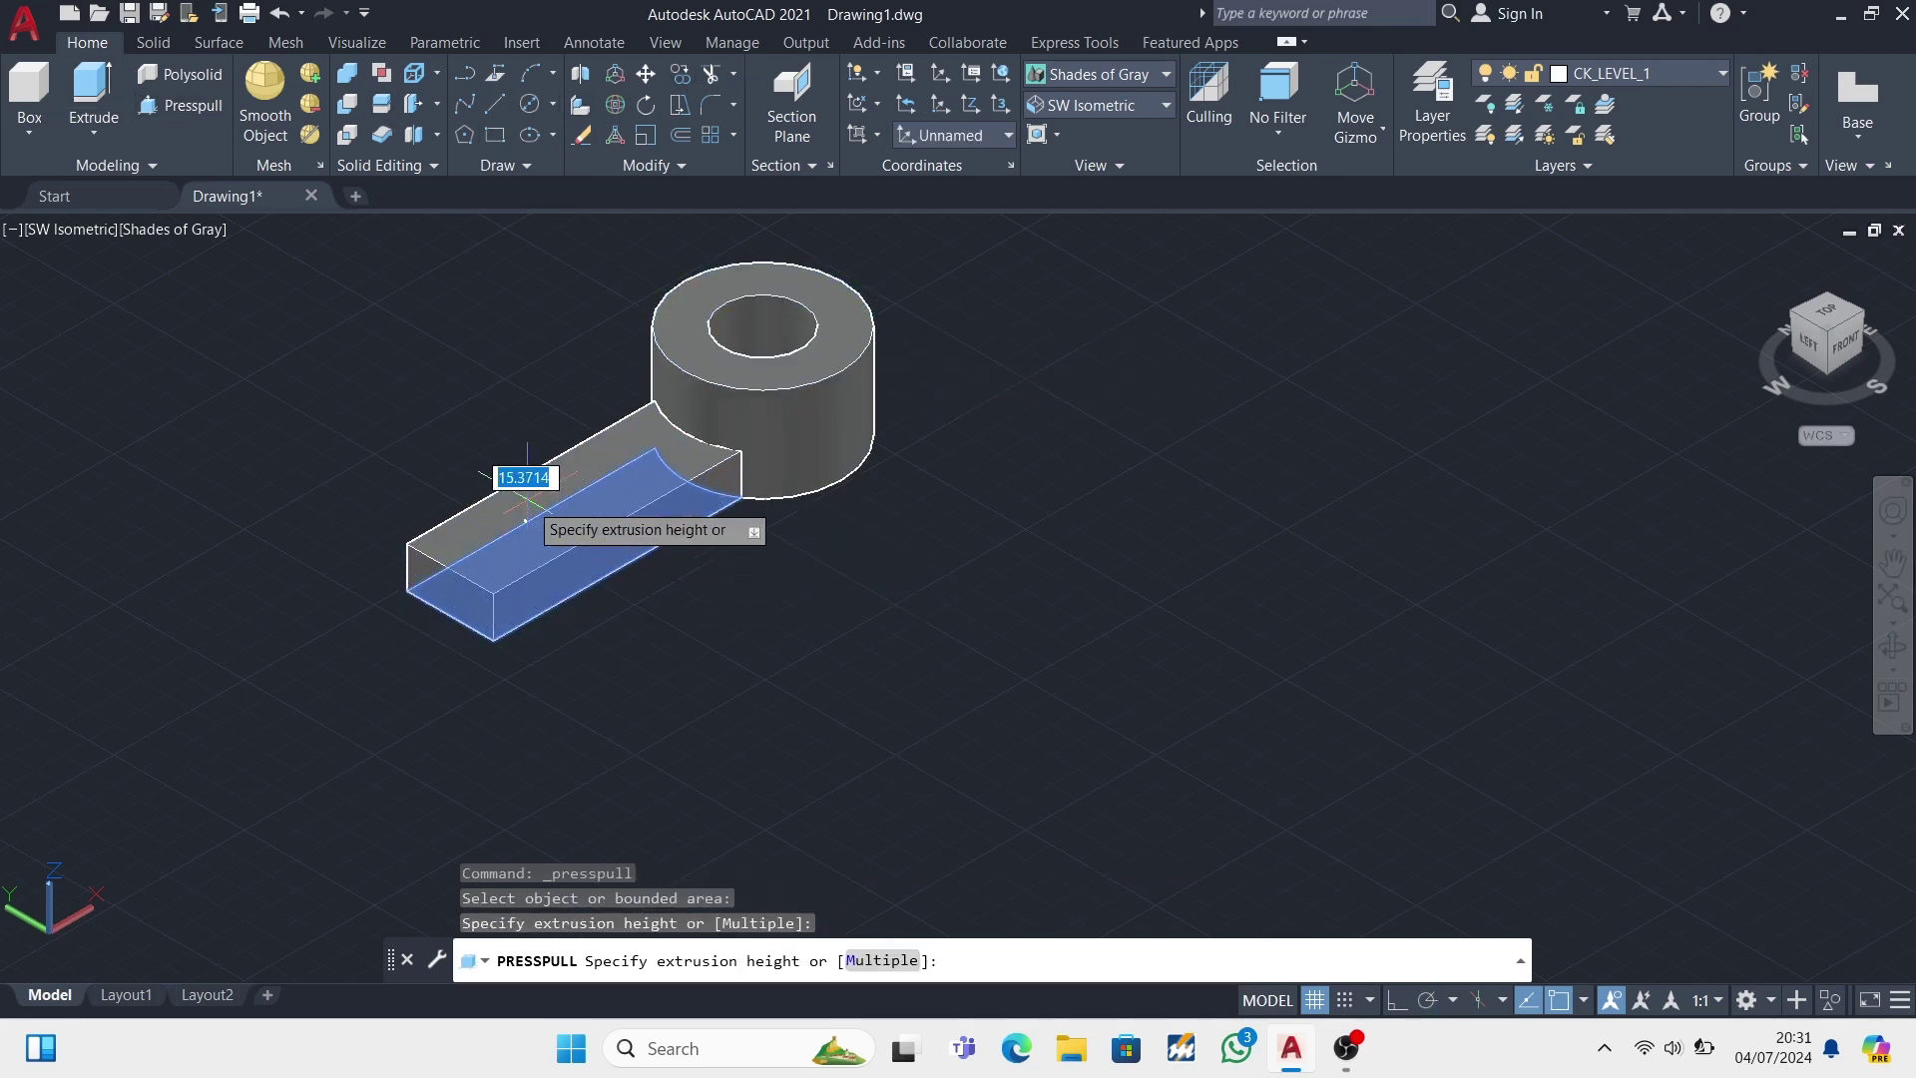
type("33")
key("Return")
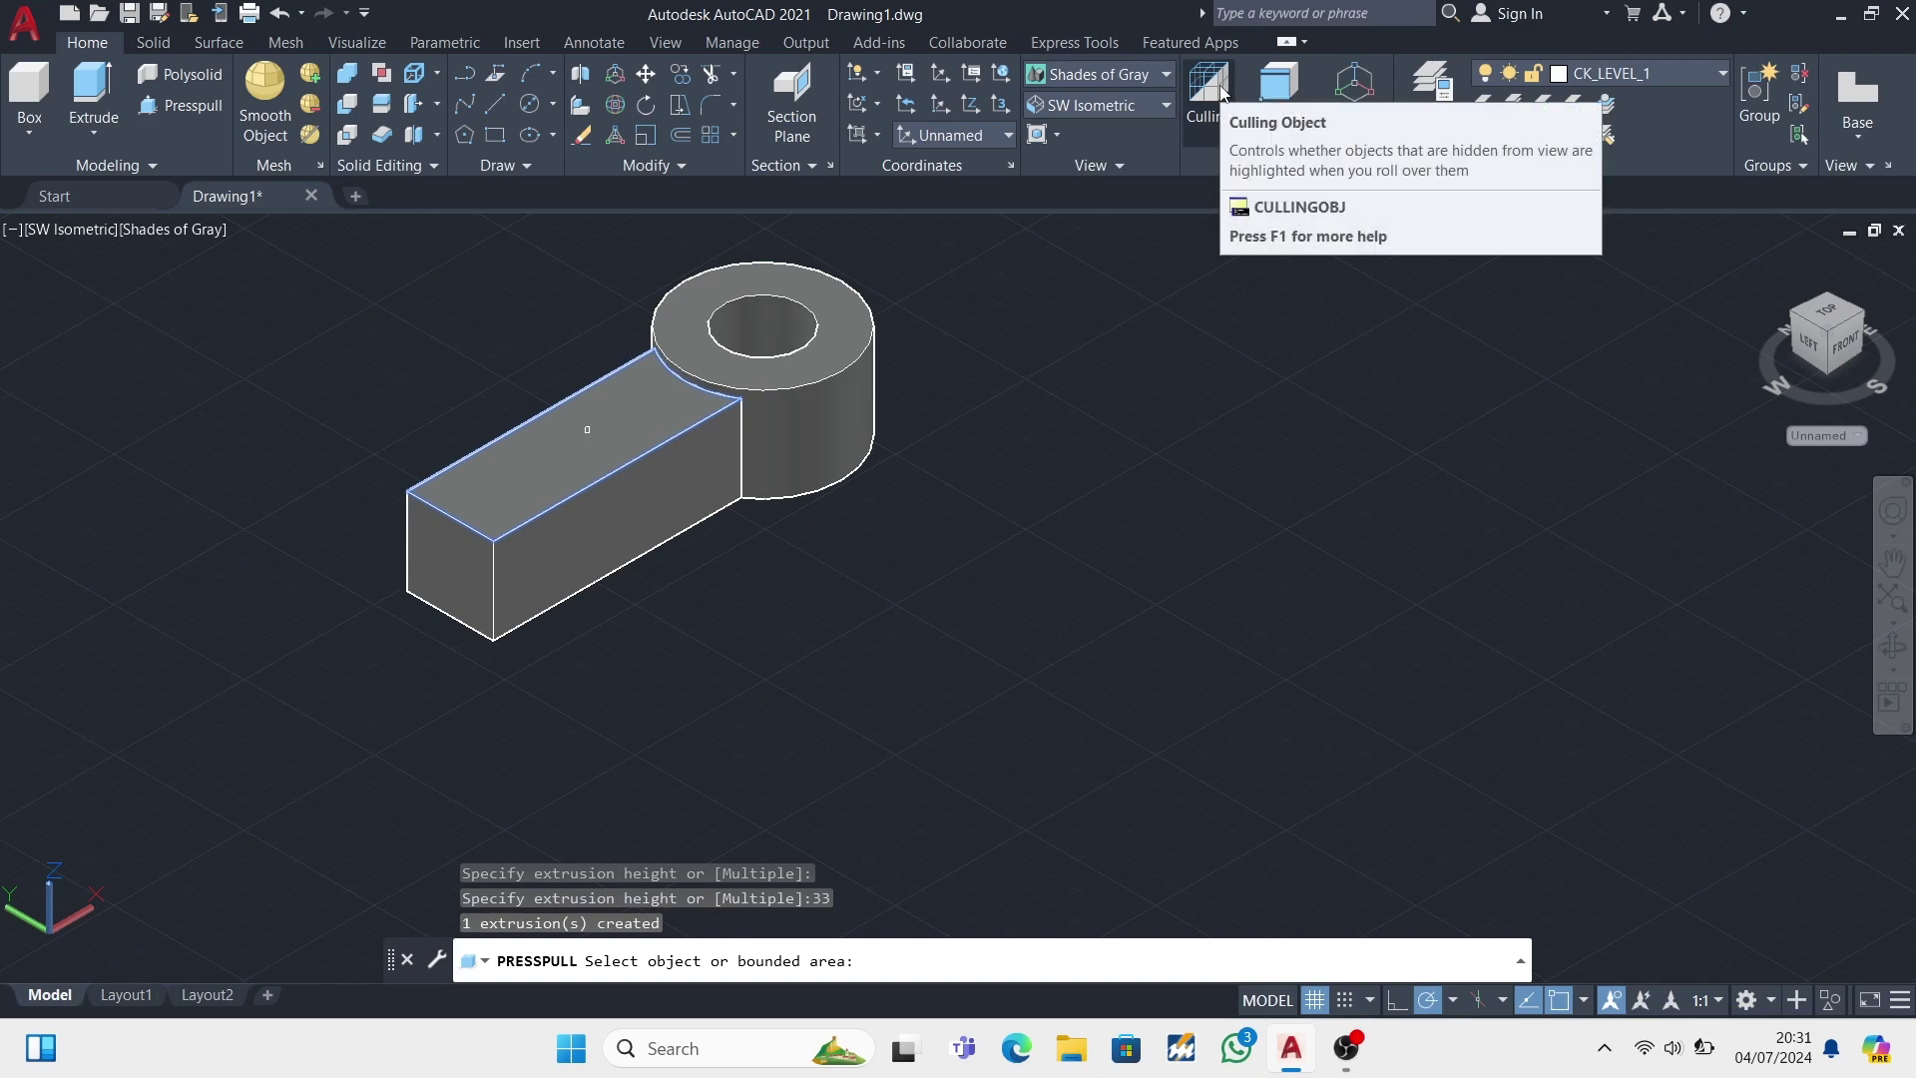
- Switch the visual style to 2D Wireframe
left_click(1166, 74)
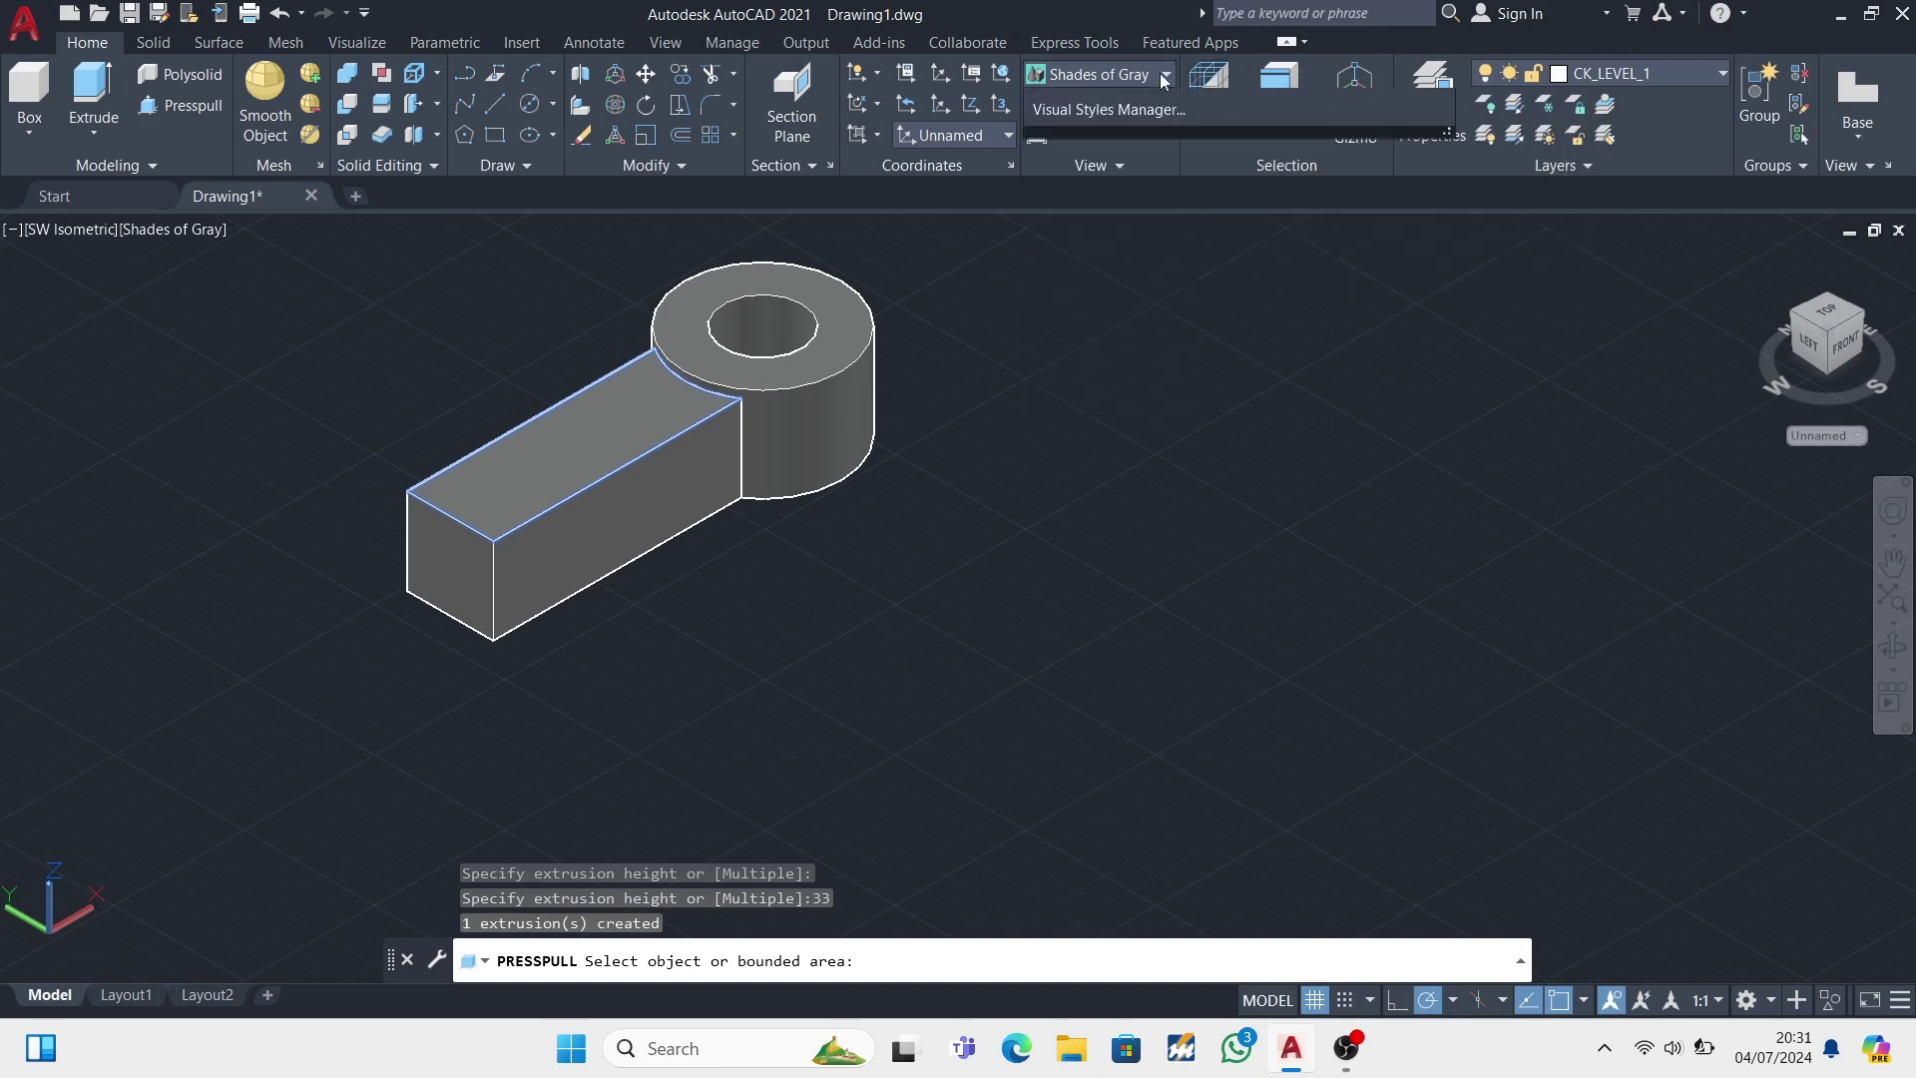
left_click(1073, 120)
scroll(597, 372, "up", 5)
- Move the arm solid by 1.5 units
left_click(647, 74)
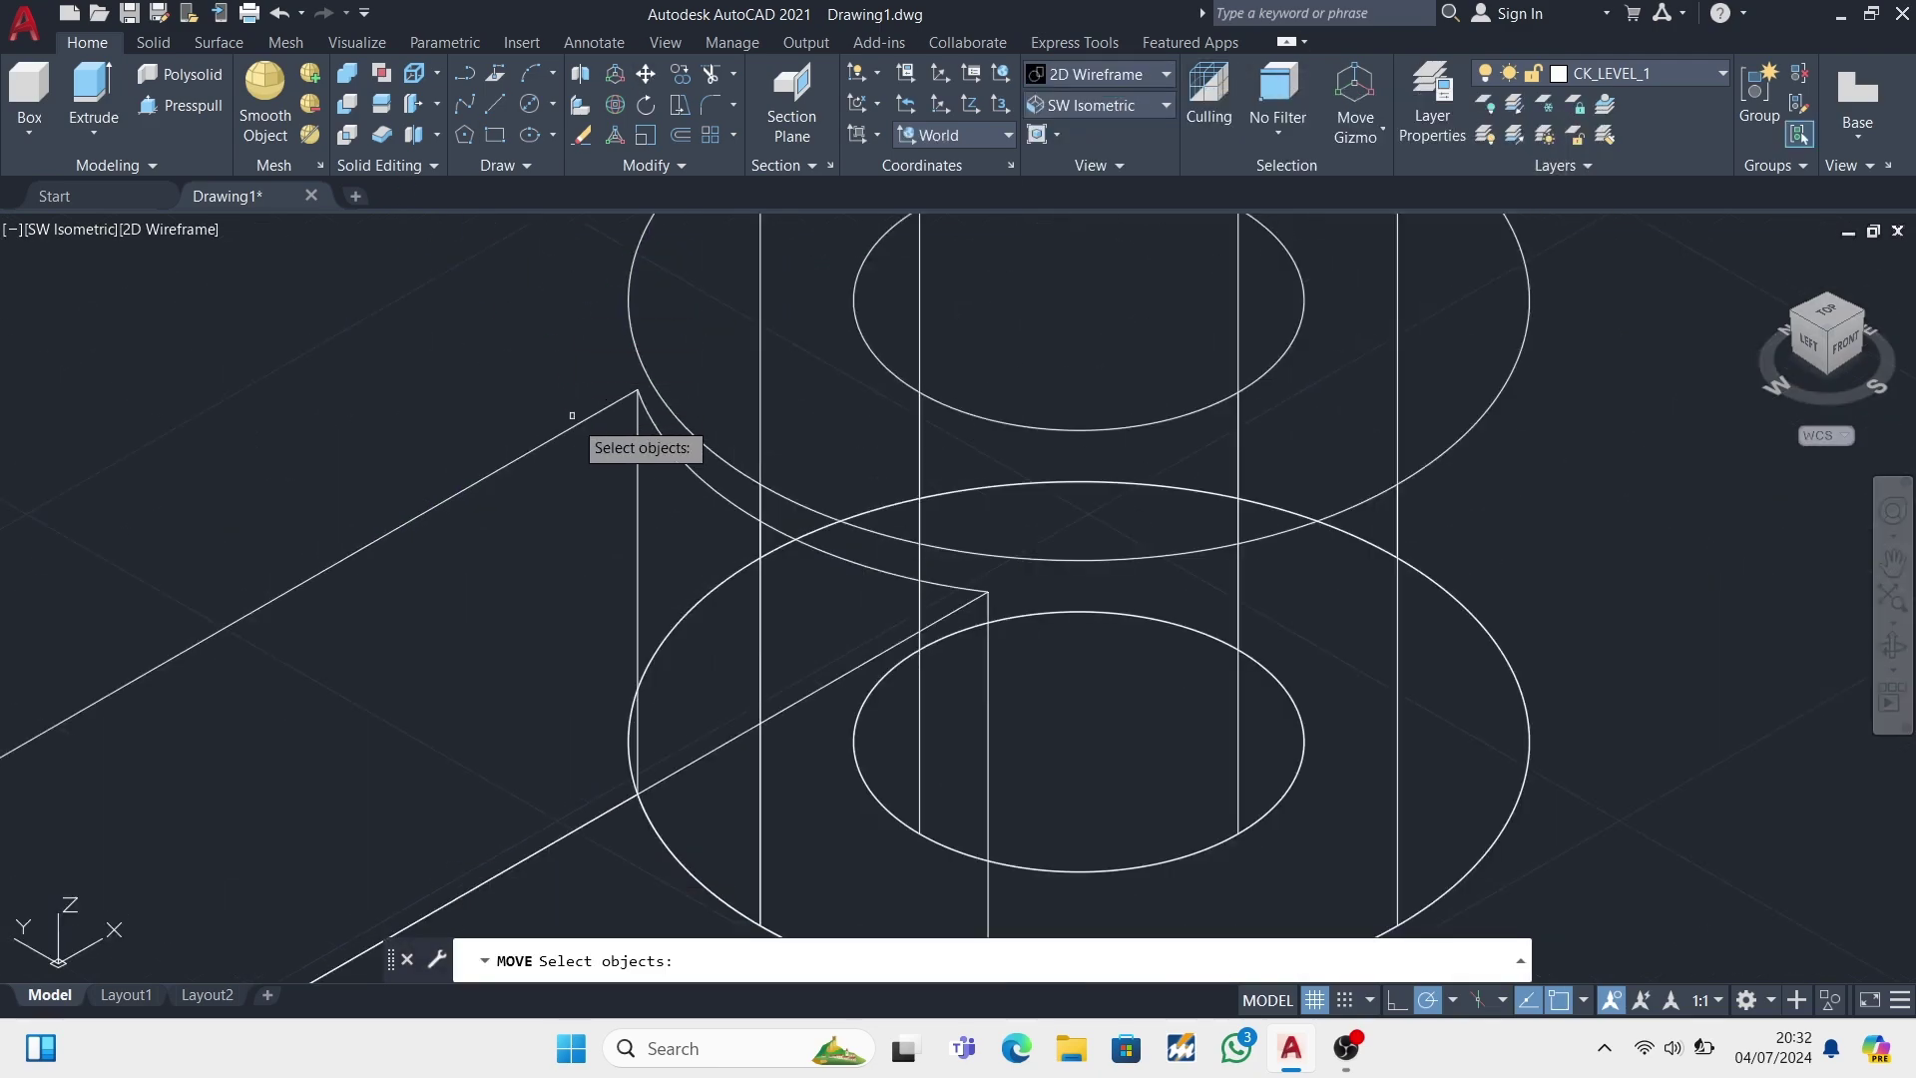
left_click(590, 419)
key("Return")
scroll(795, 489, "up", 3)
left_click(794, 489)
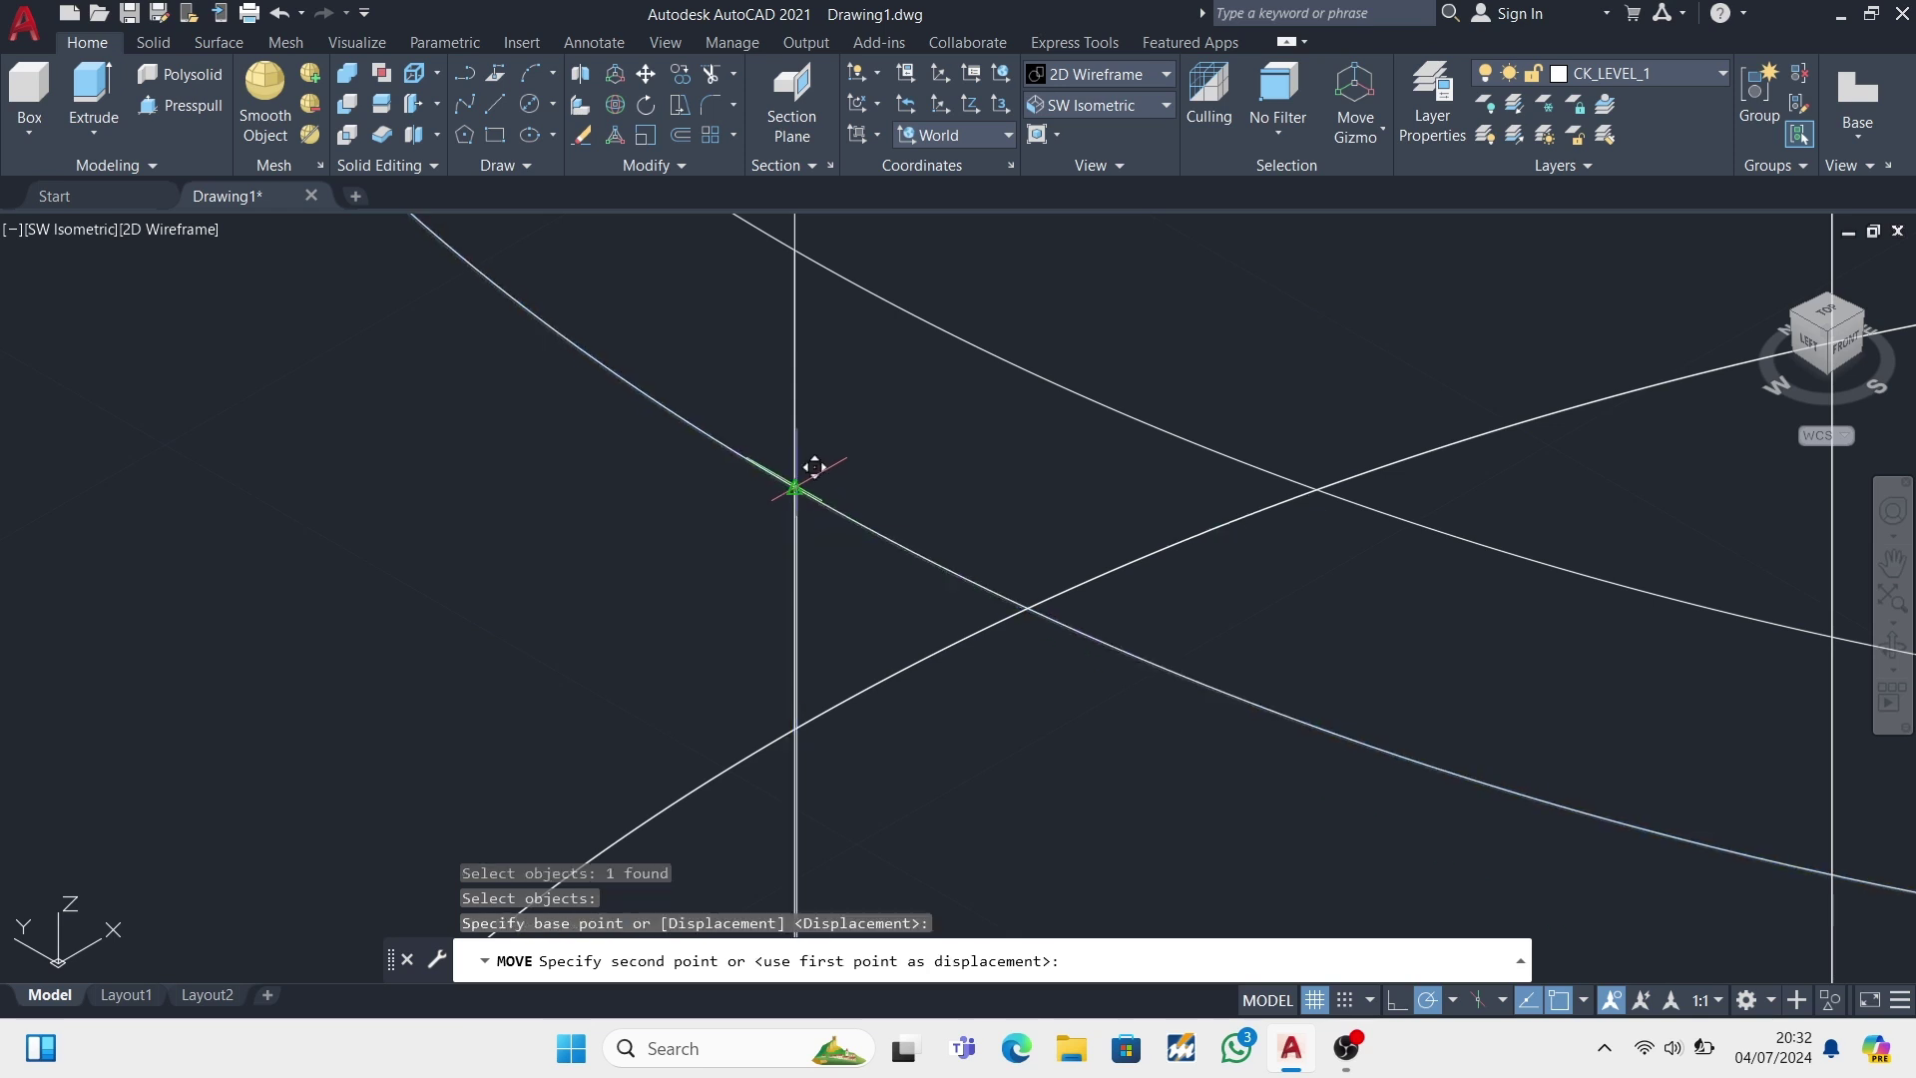
type("1.5")
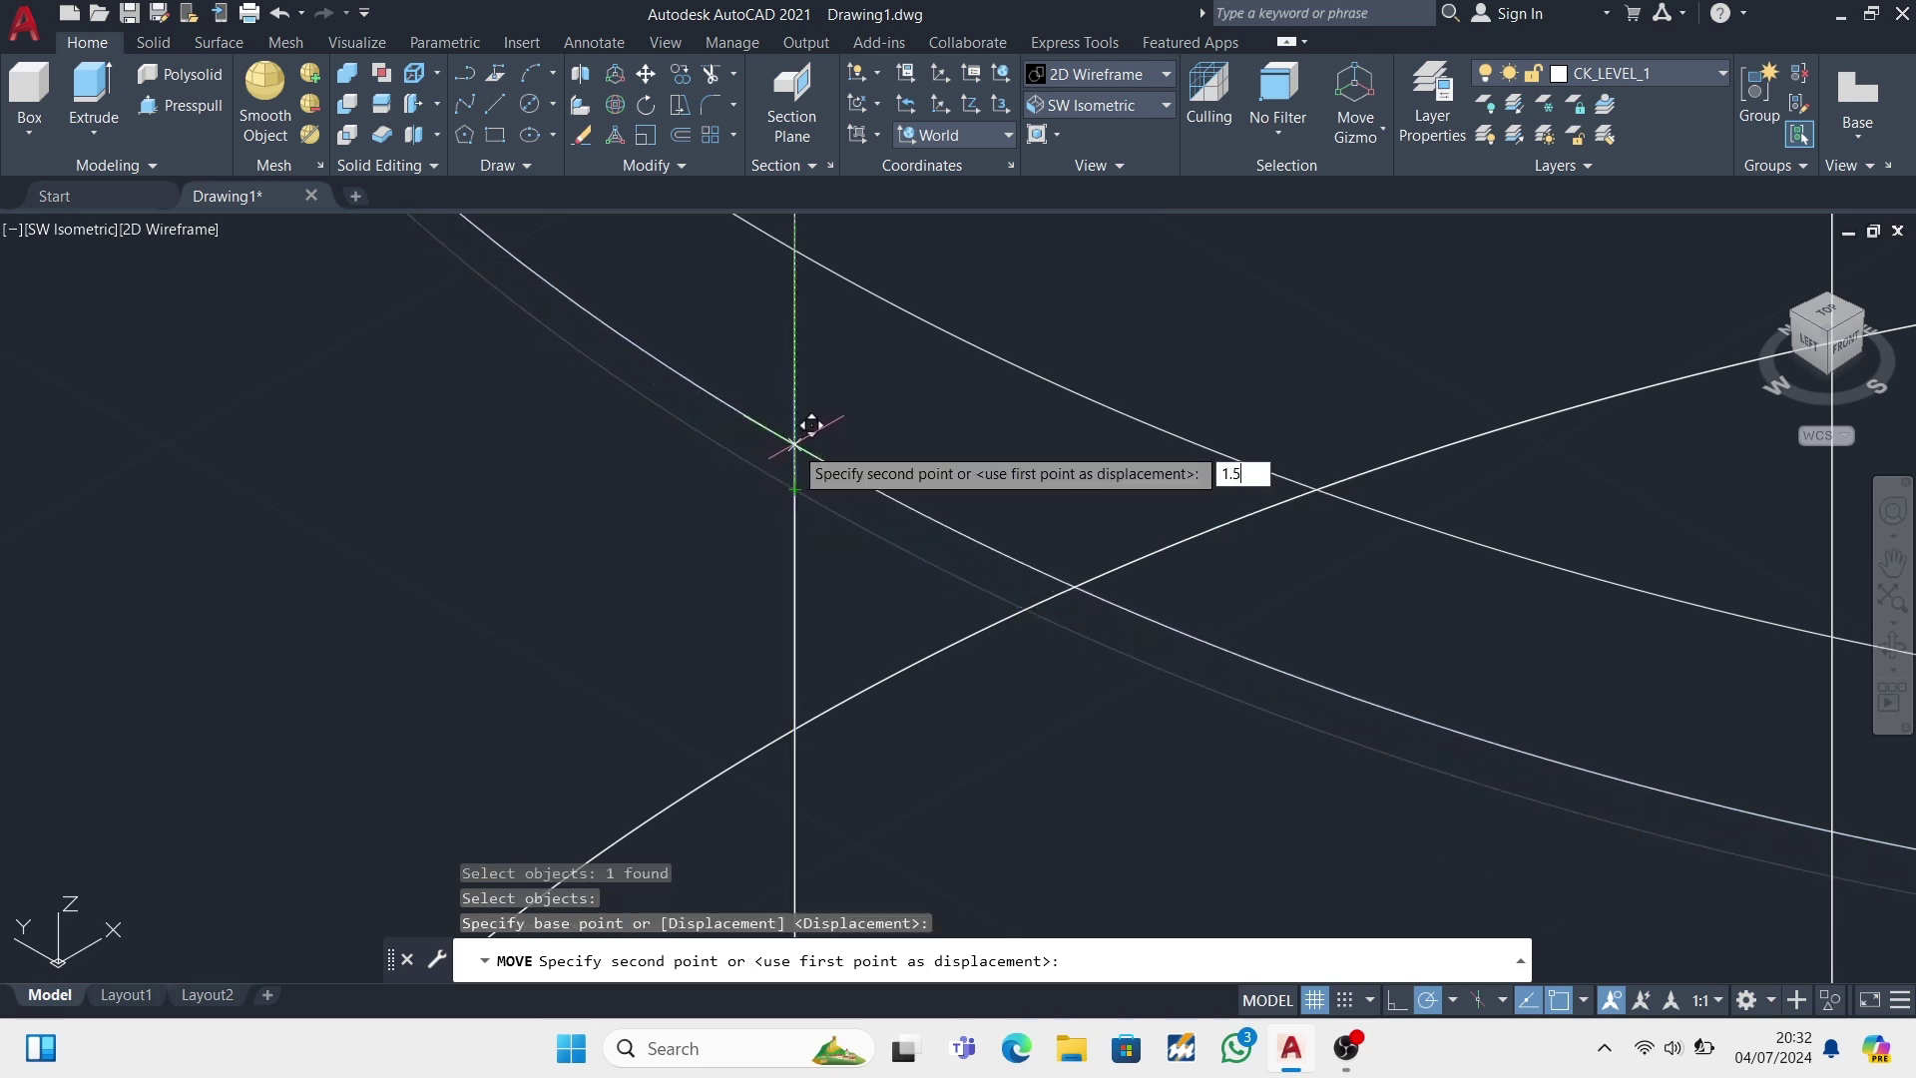
key("Return")
scroll(789, 619, "down", 5)
- Move the arm and ring solids together up and to the left
left_click(646, 73)
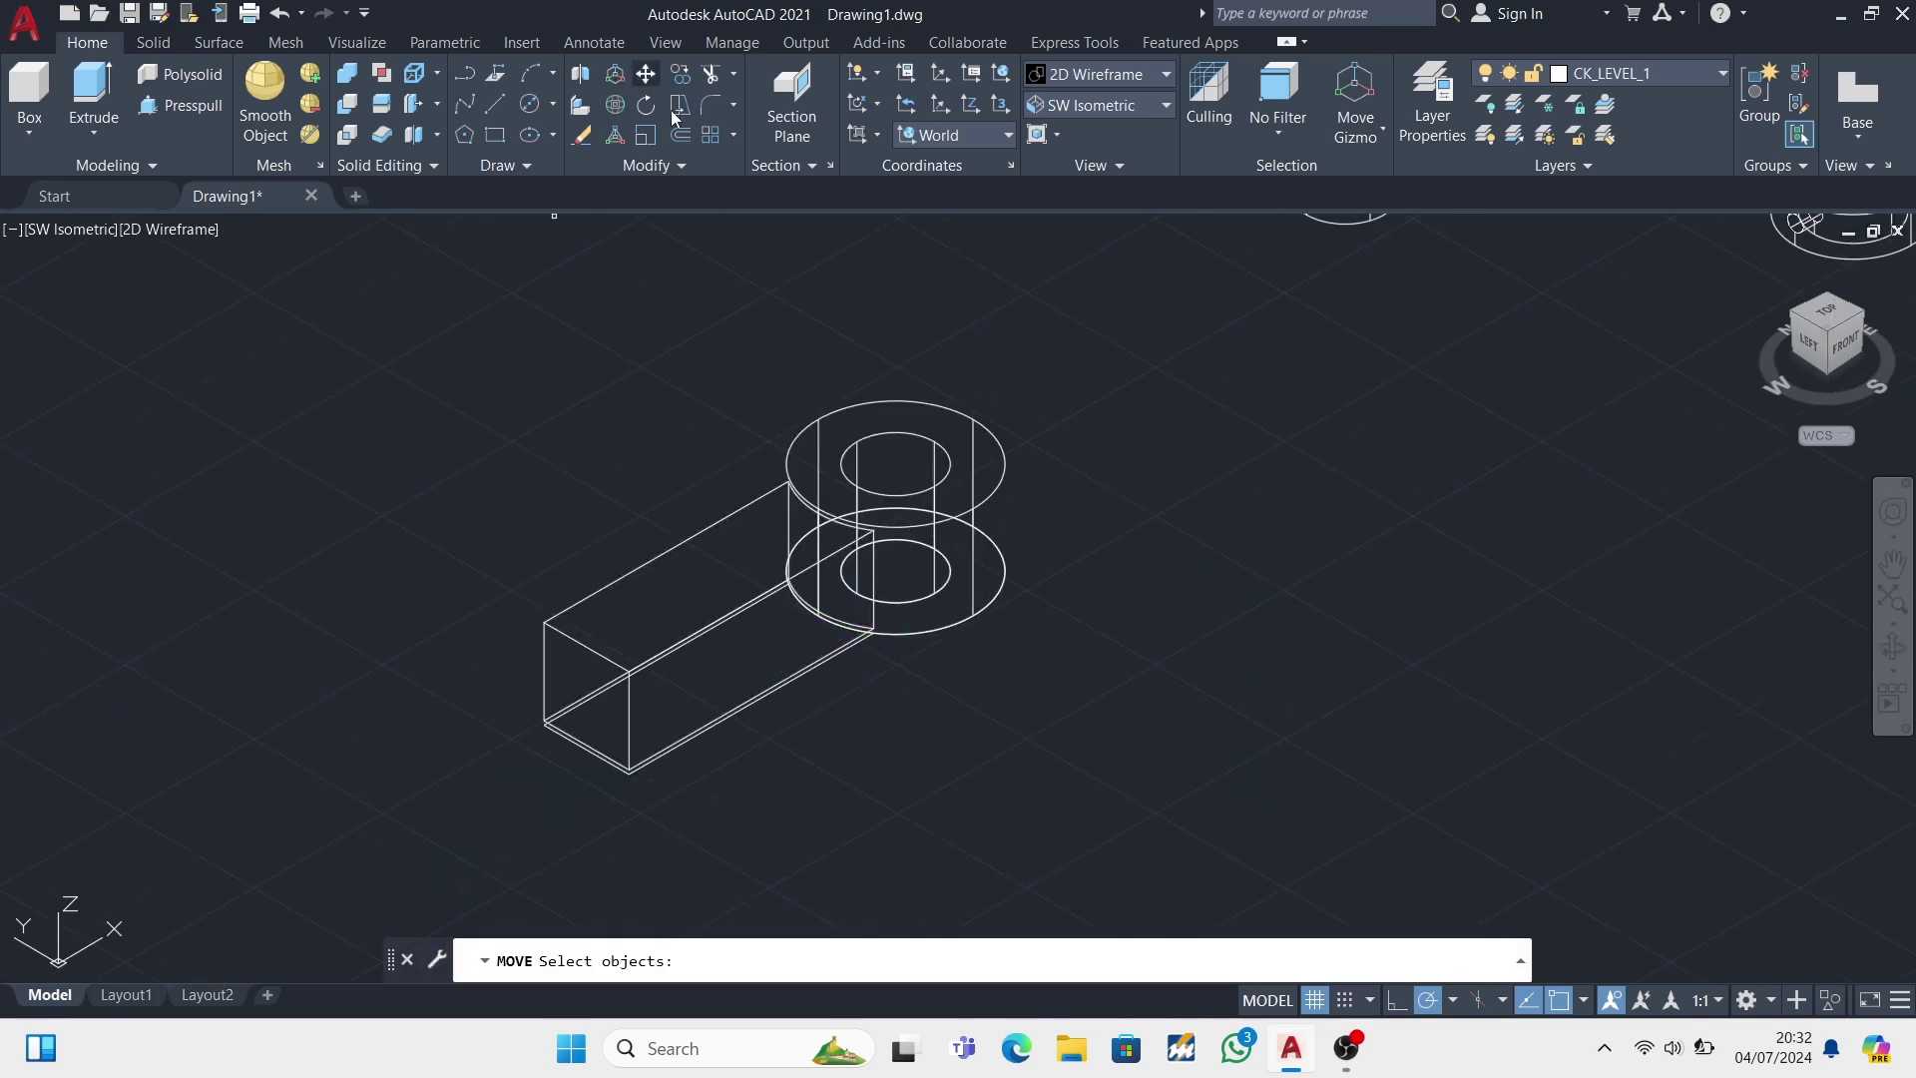
left_click(798, 435)
left_click(770, 495)
key("Return")
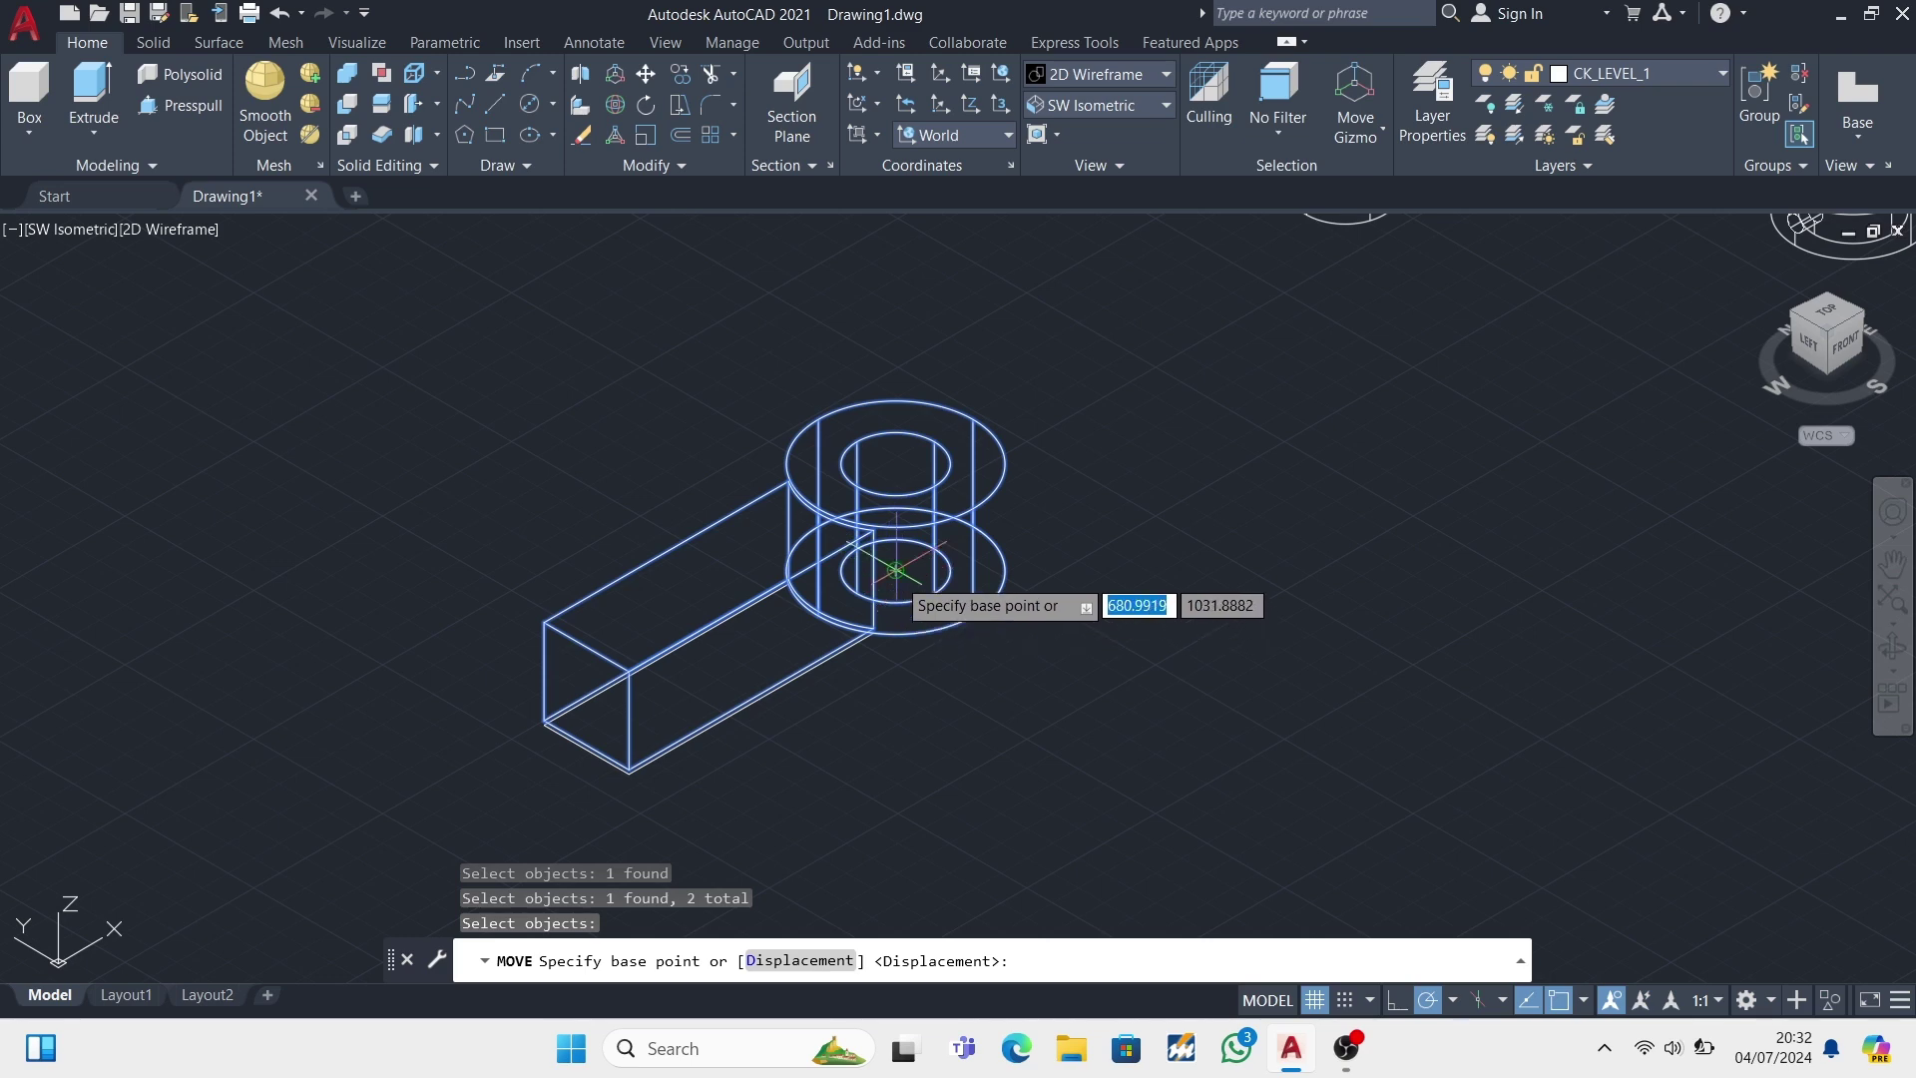
left_click(895, 570)
- Erase the leftover sketch circles and edge line
left_click(629, 434)
left_click(783, 607)
left_click(714, 697)
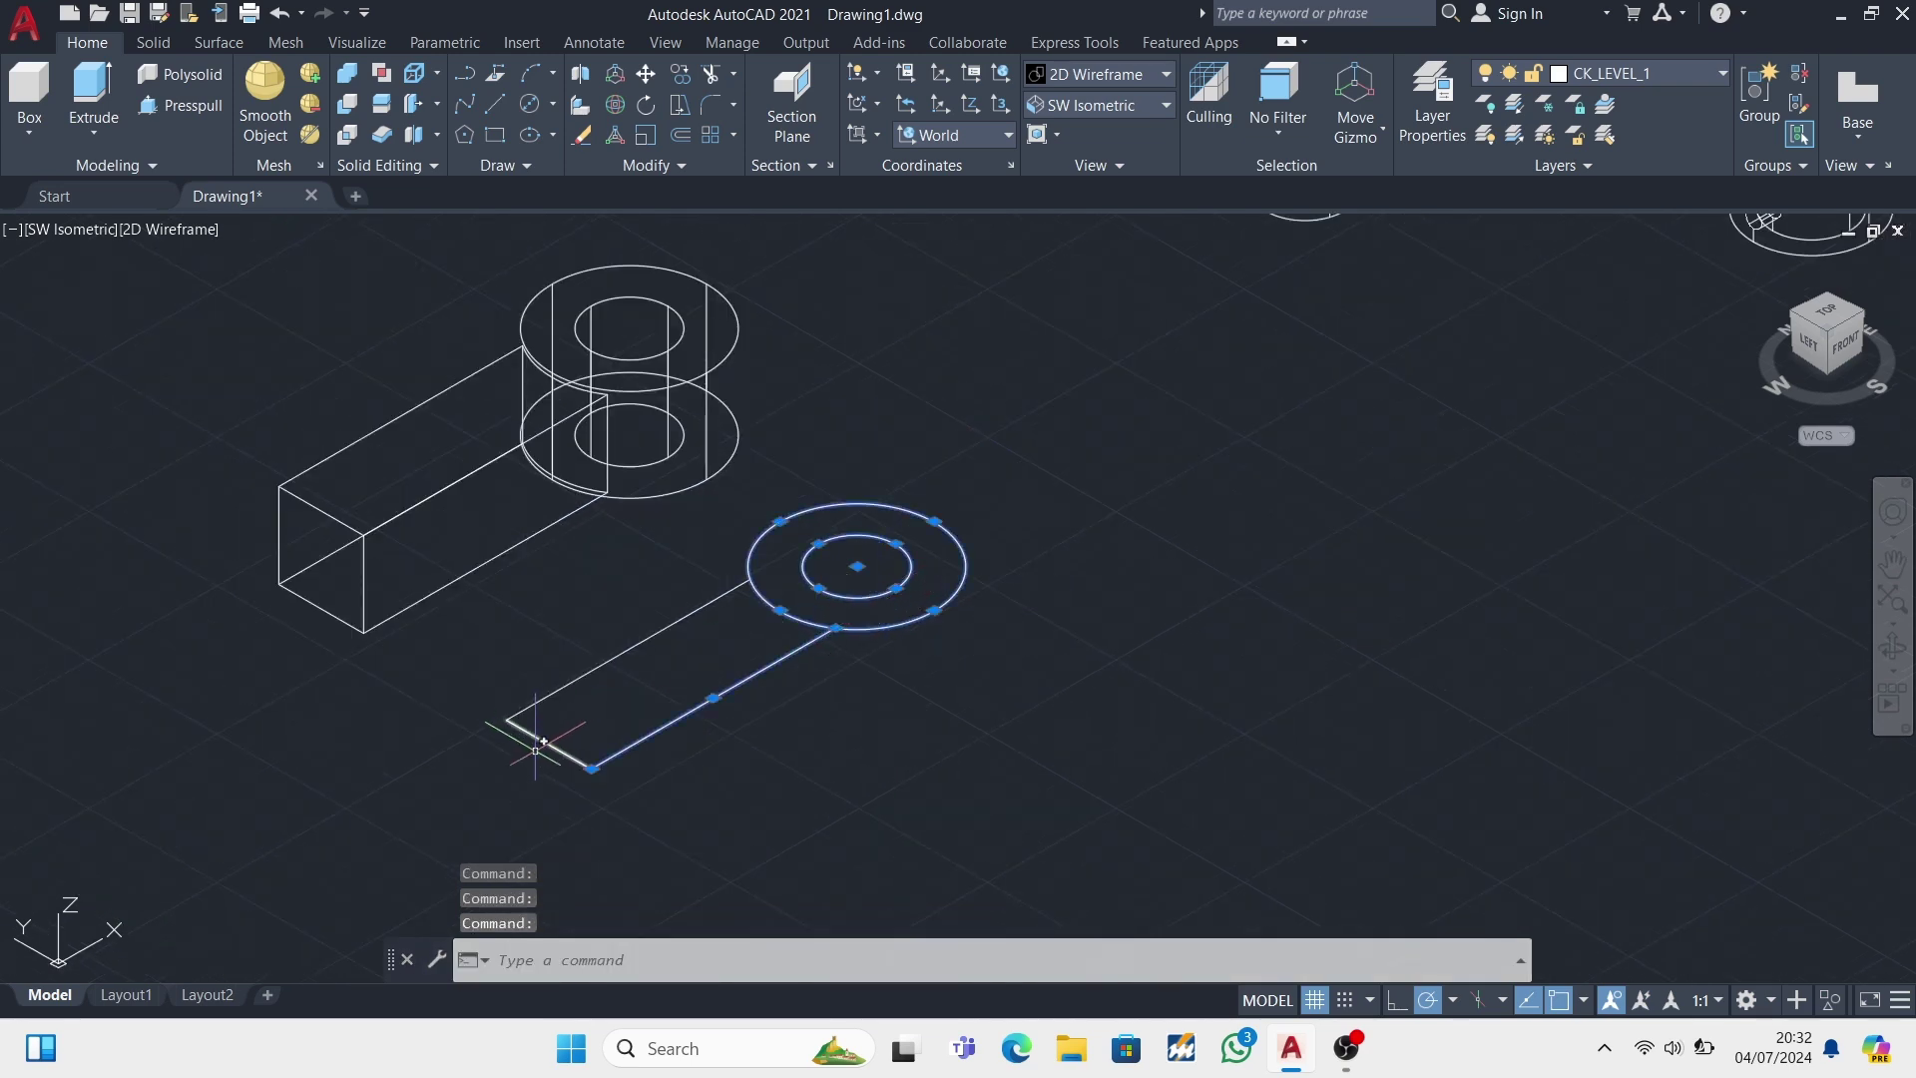
key("Delete")
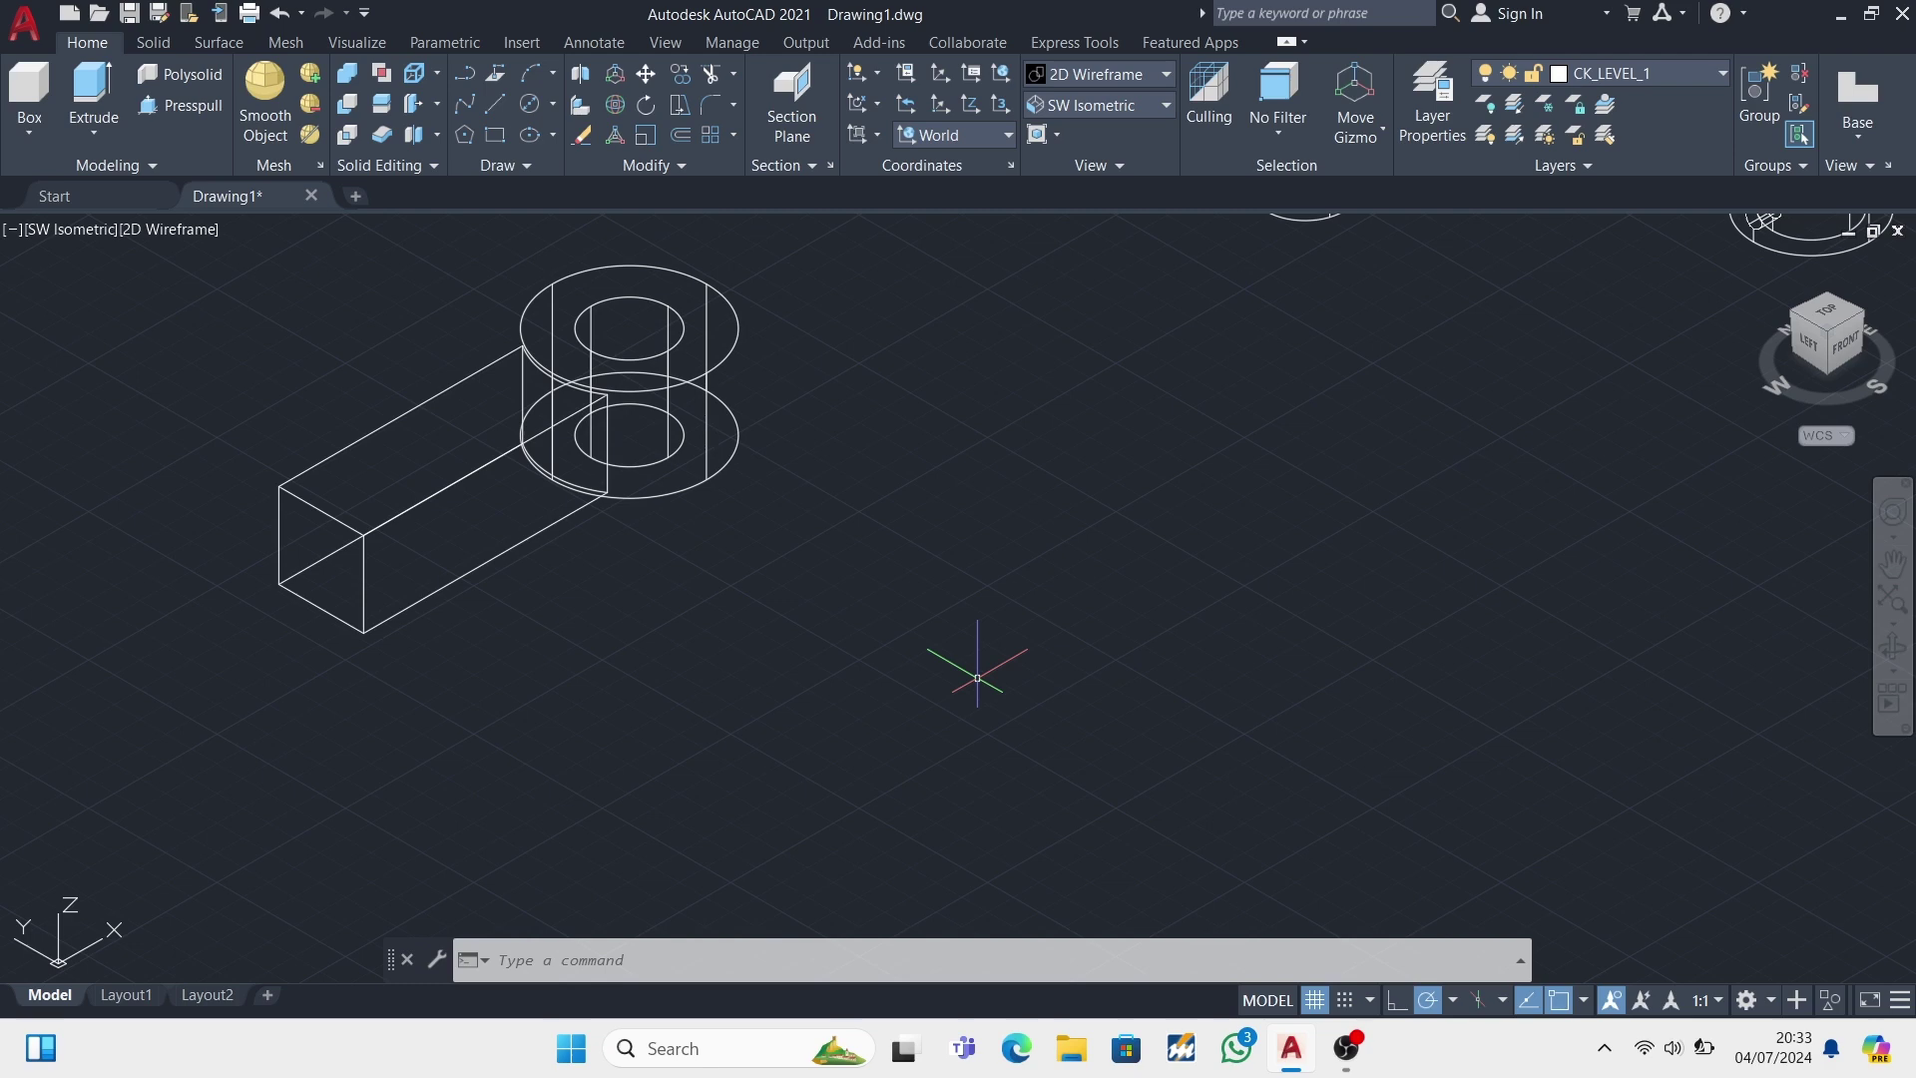
- Set the UCS to Right and draw an 8-diameter circle at the arm's end-face corner
left_click(1006, 145)
left_click(984, 263)
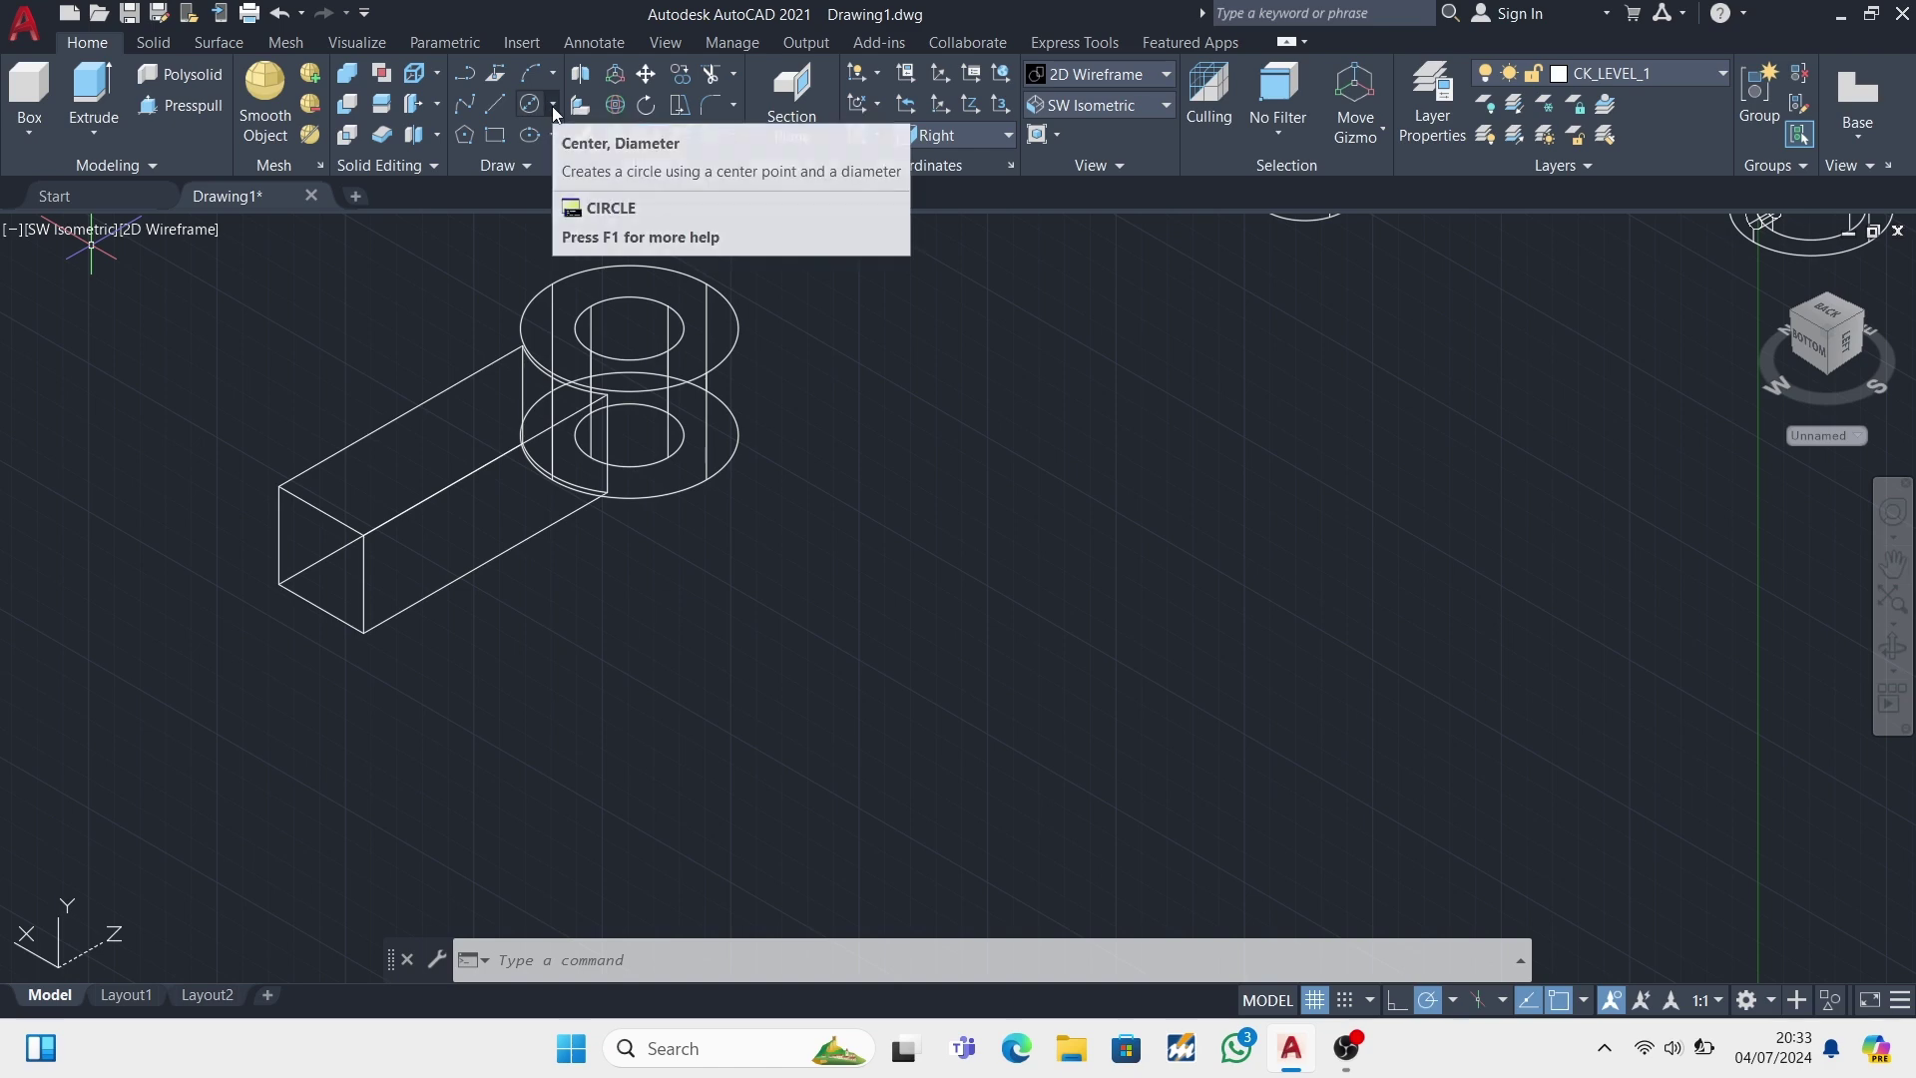
mouse_move(530, 104)
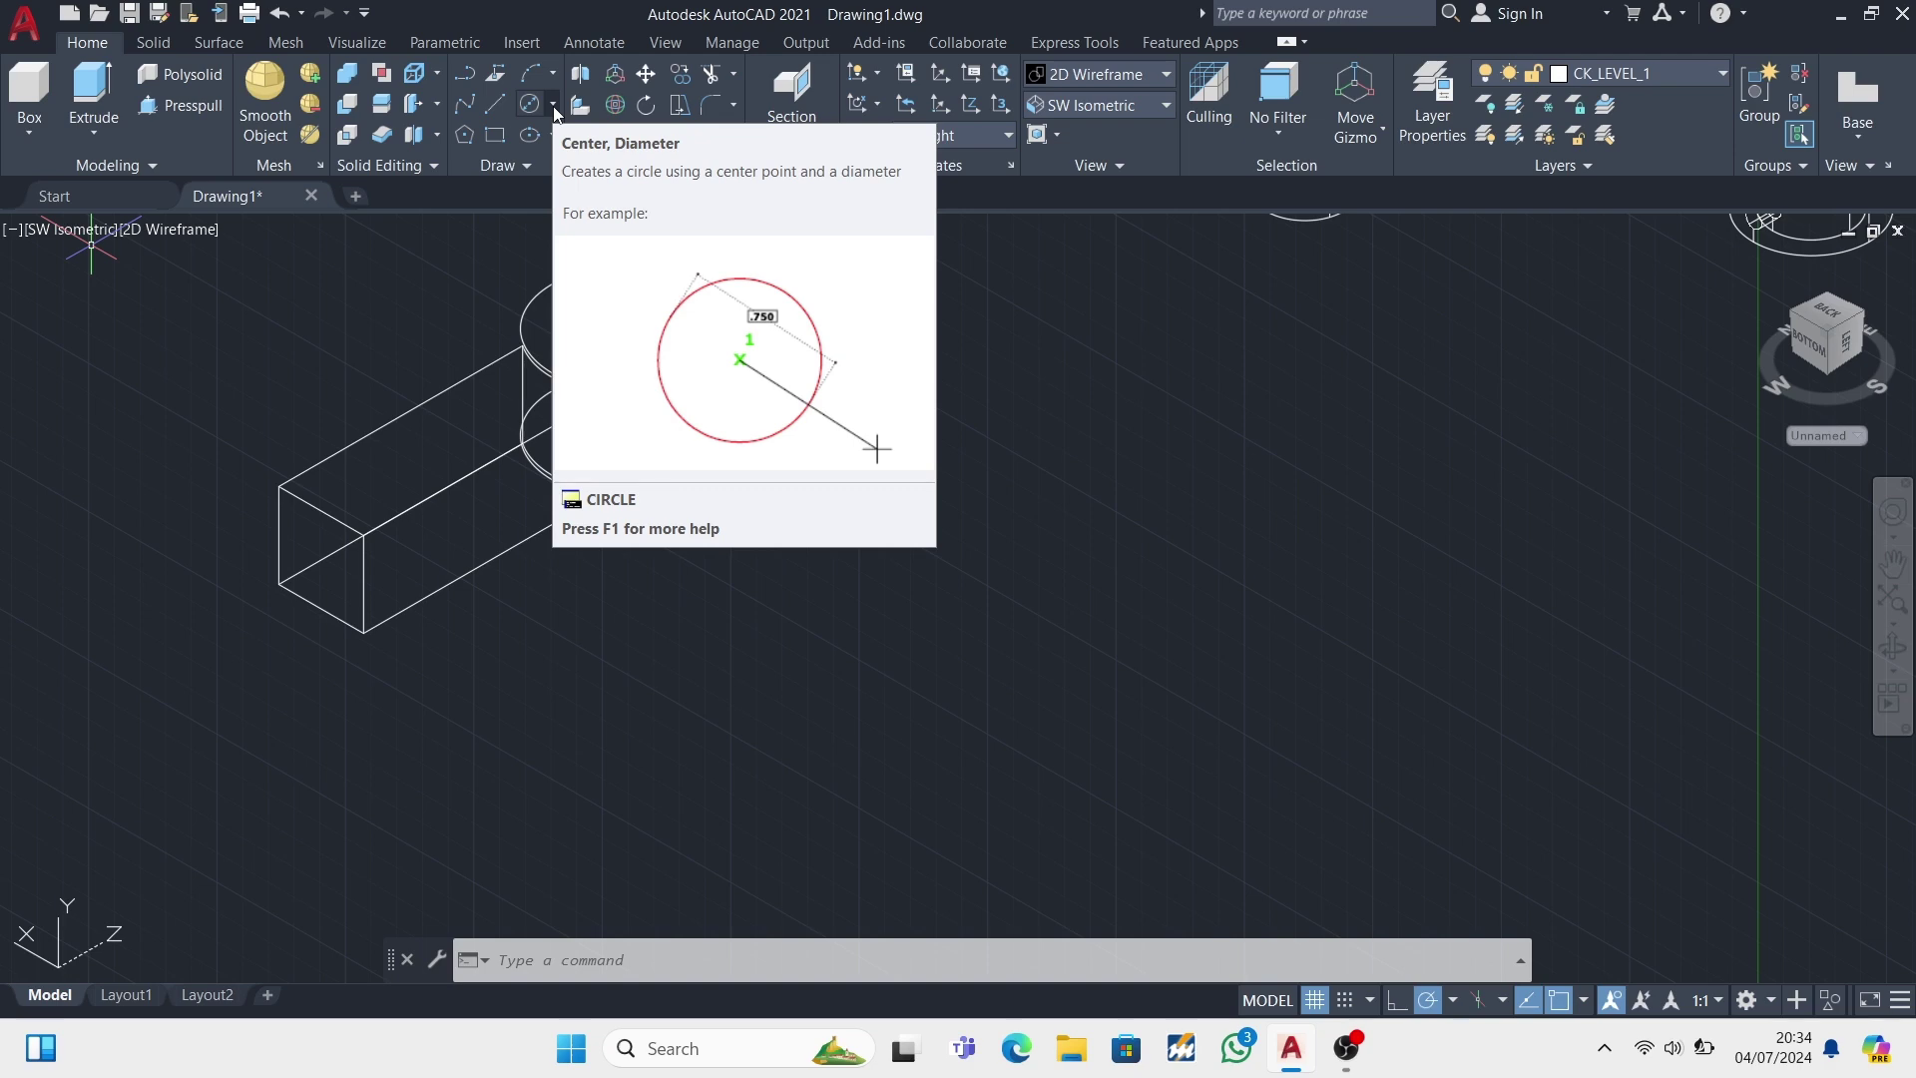
left_click(552, 104)
left_click(599, 195)
scroll(200, 684, "up", 2)
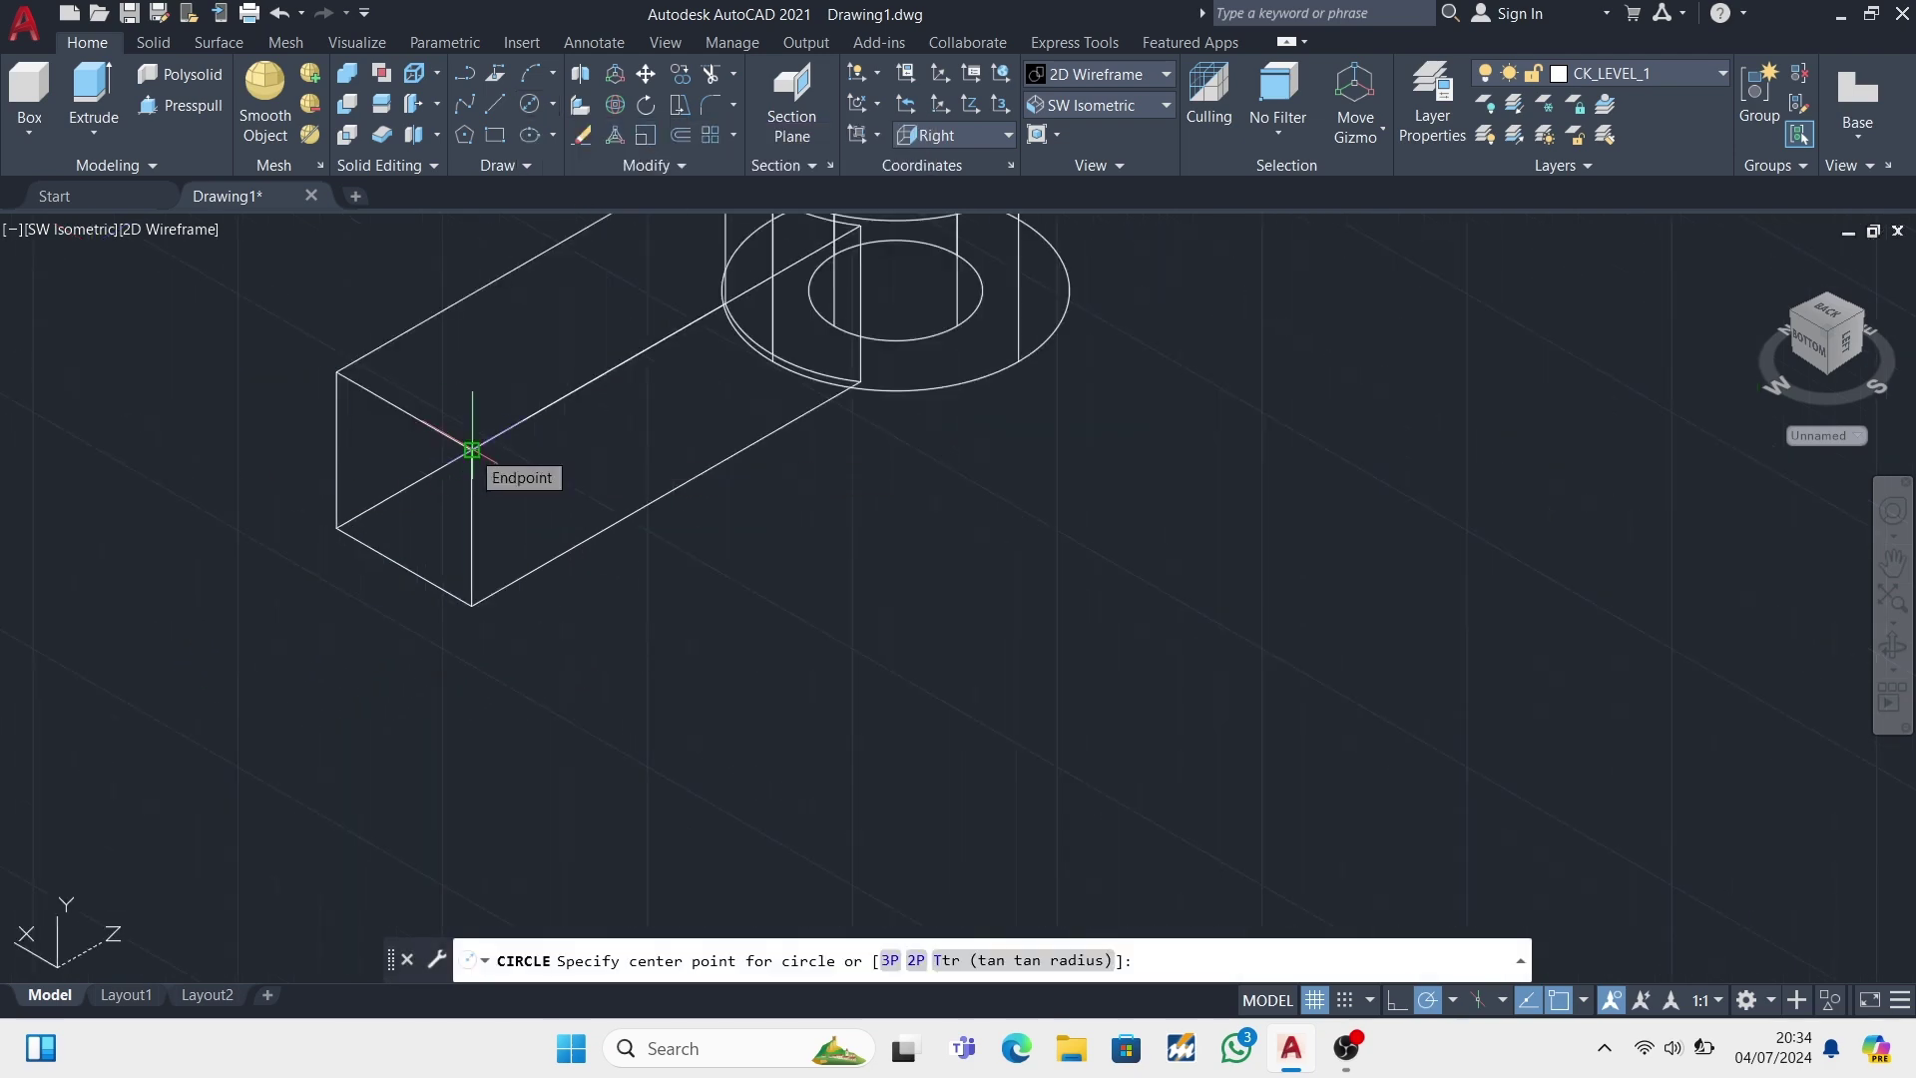
left_click(472, 451)
type("8")
key("Return")
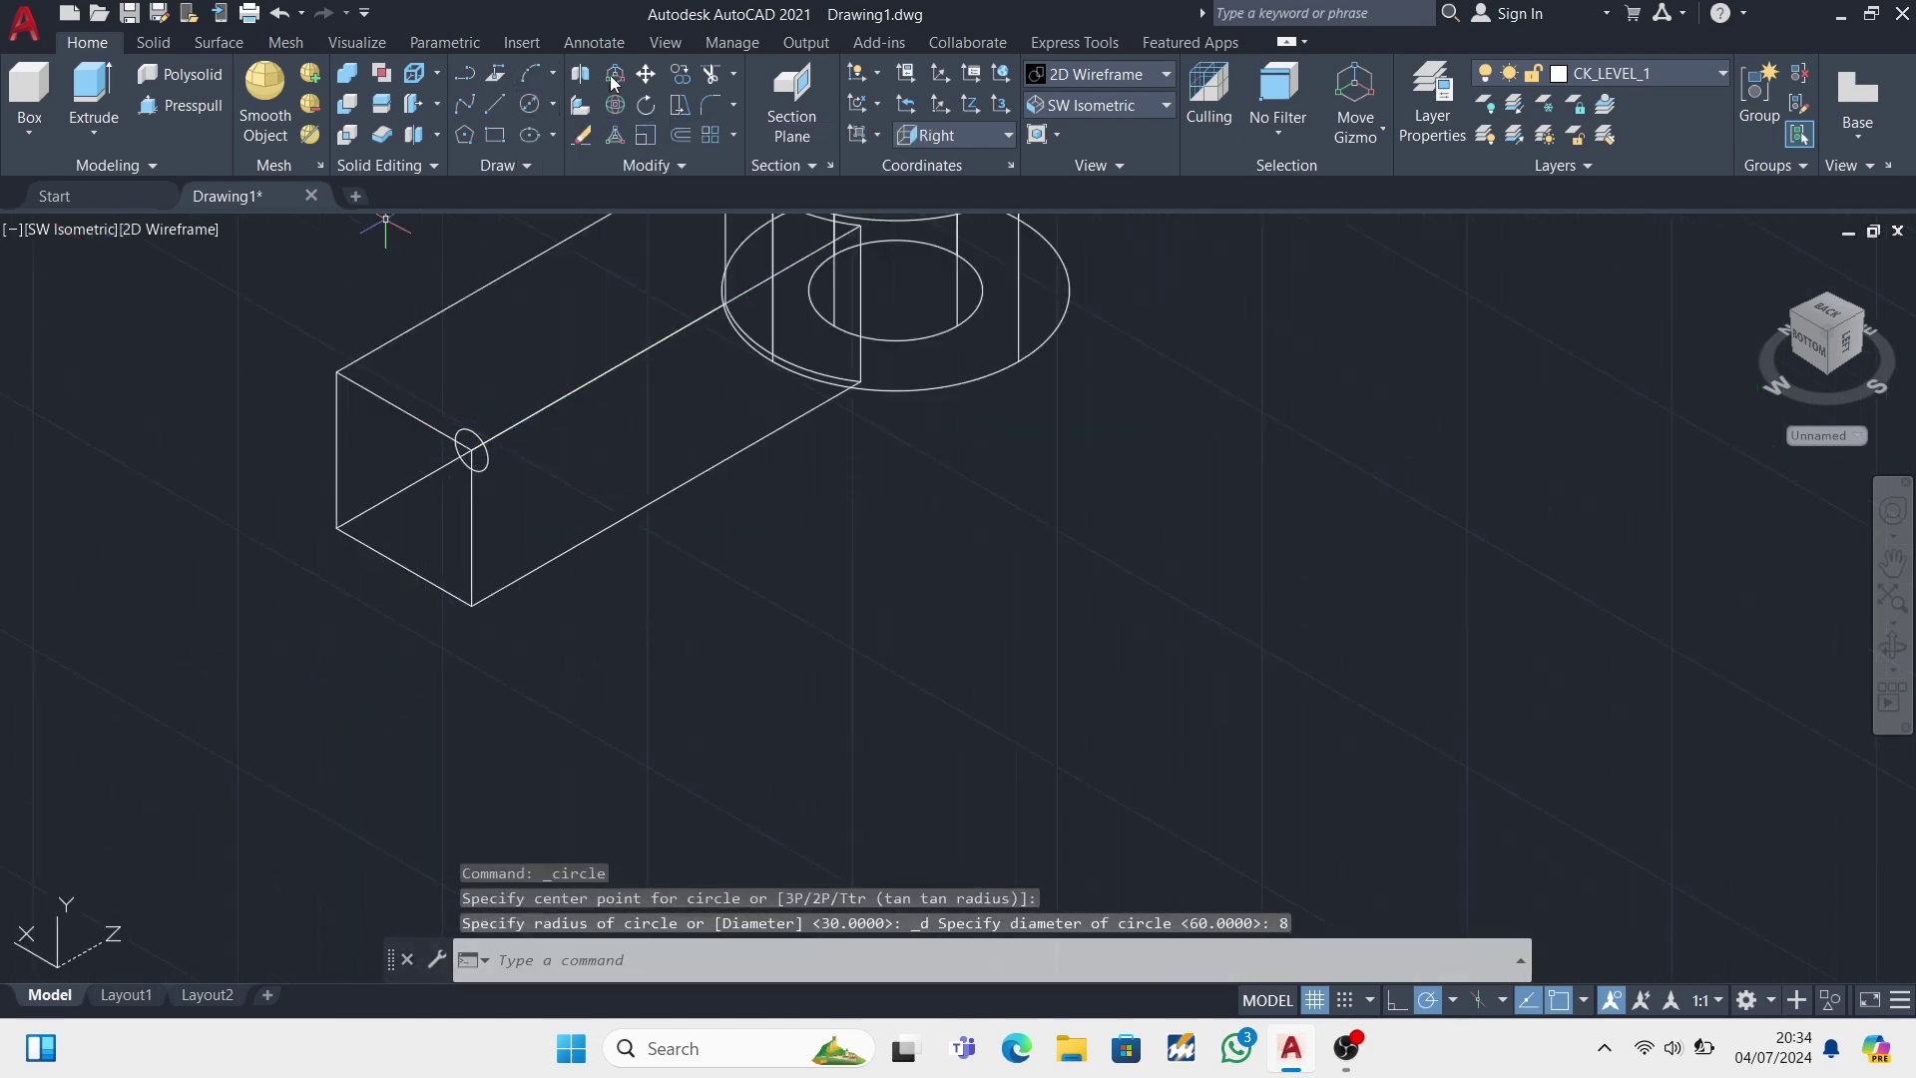
- Presspull the 8-diameter circle 45 units into a pin
left_click(180, 104)
scroll(467, 434, "up", 3)
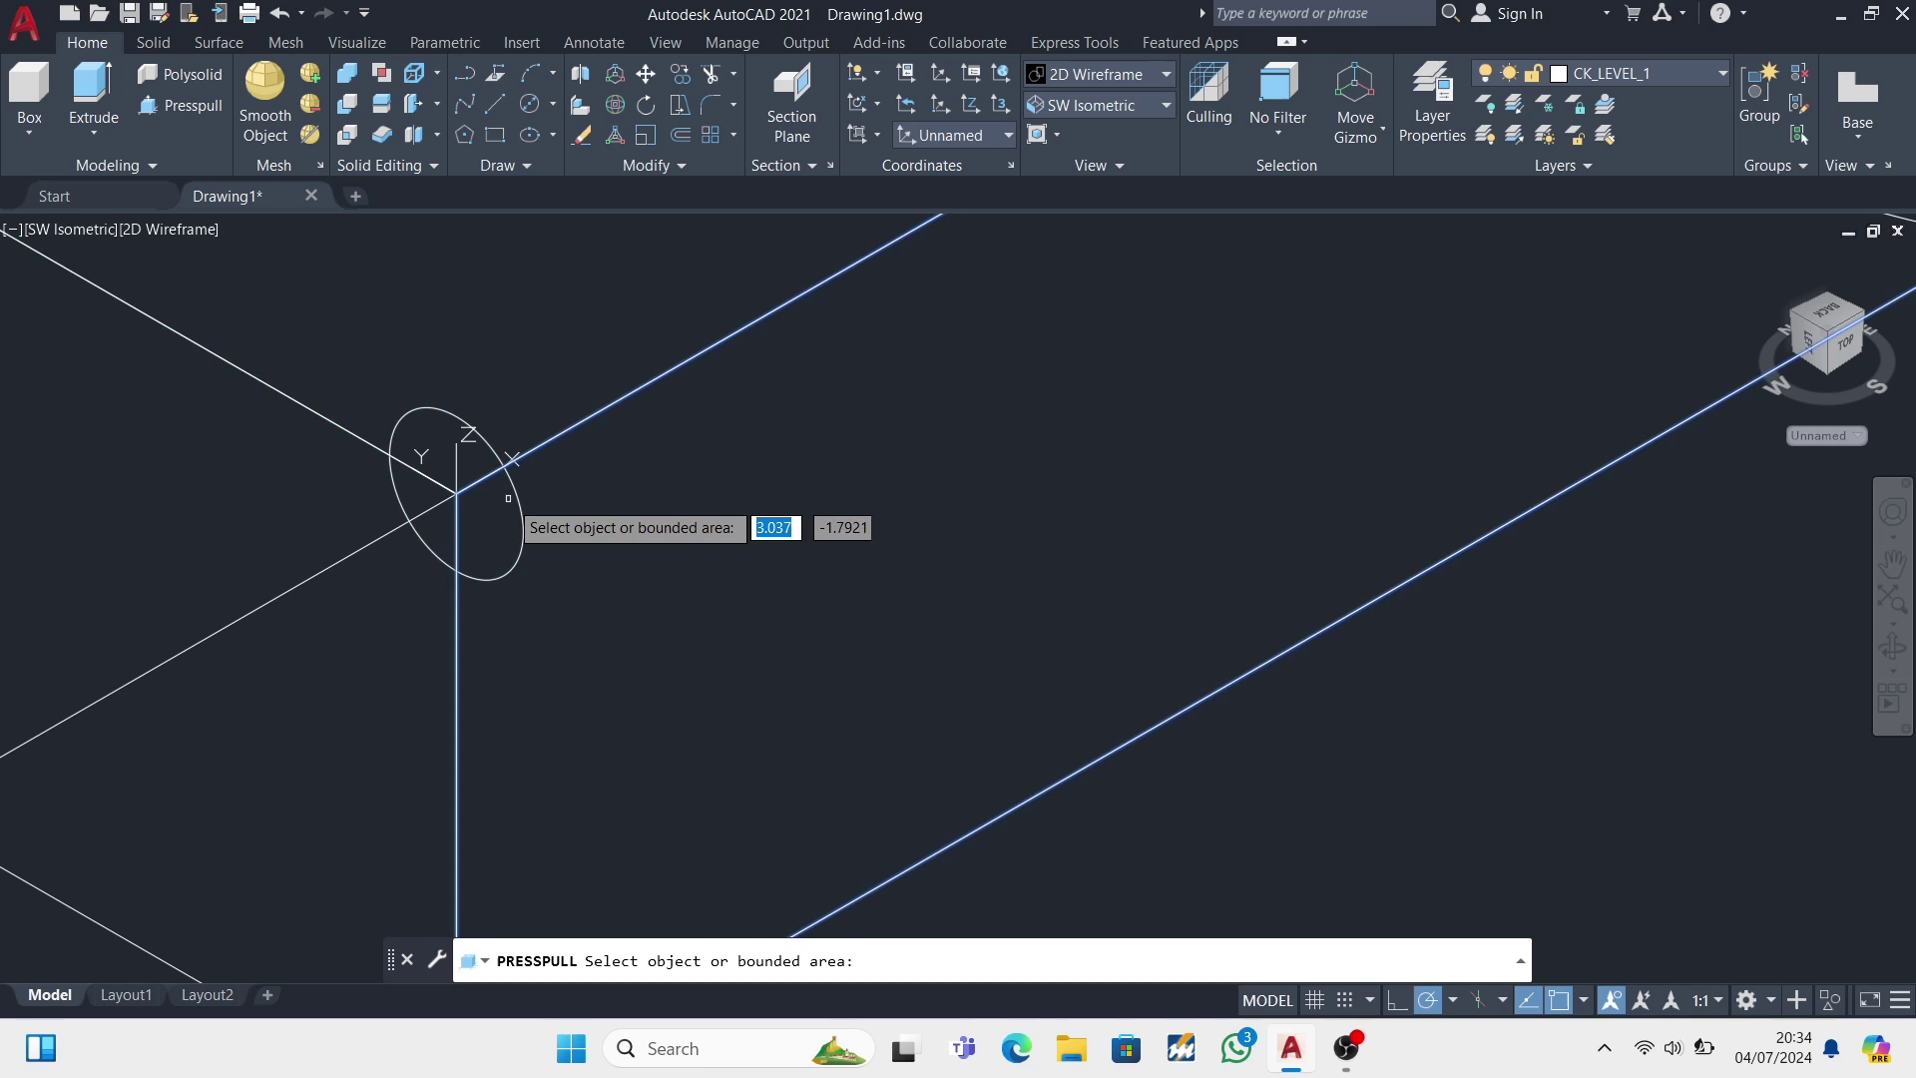
left_click(467, 434)
scroll(605, 380, "down", 2)
type("45")
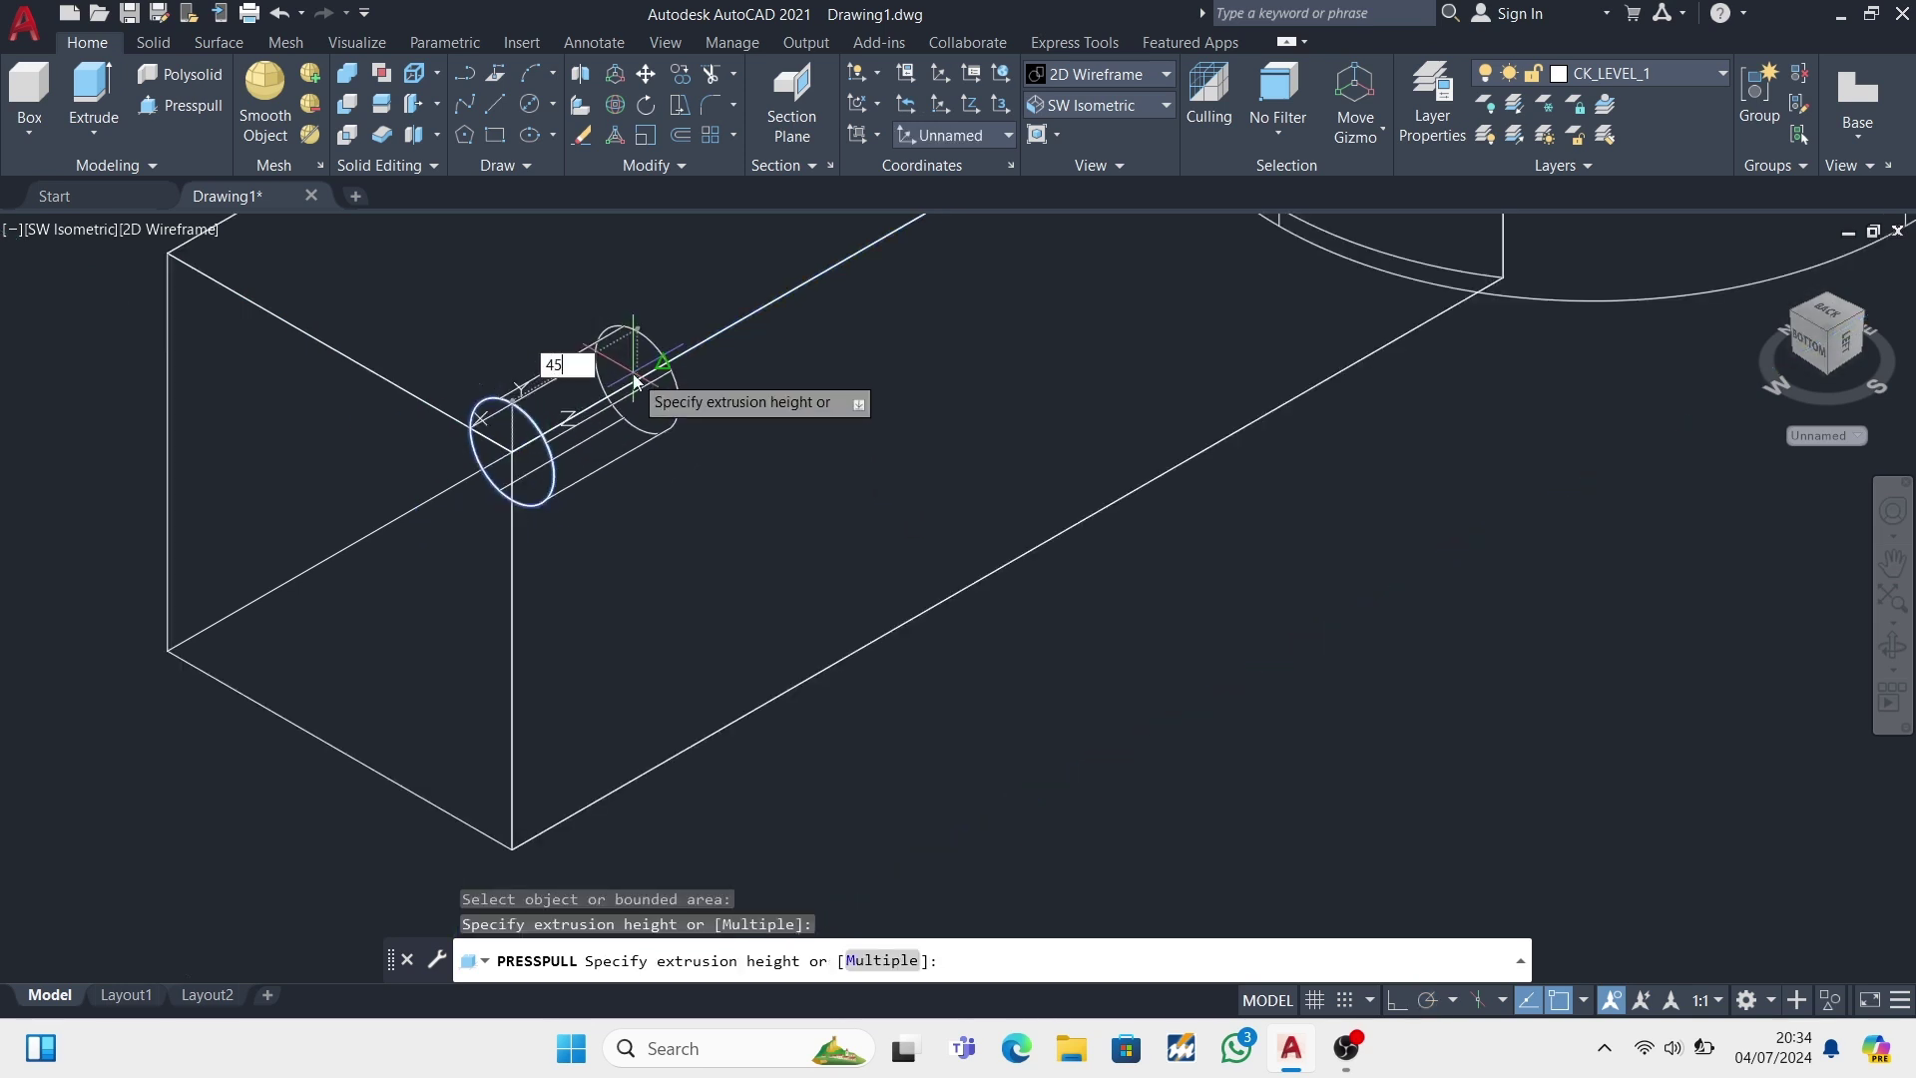
key("Return")
scroll(878, 394, "down", 2)
scroll(834, 310, "up", 2)
left_click(645, 72)
- Move the pin cylinder by its end centre to a new position
left_click(914, 540)
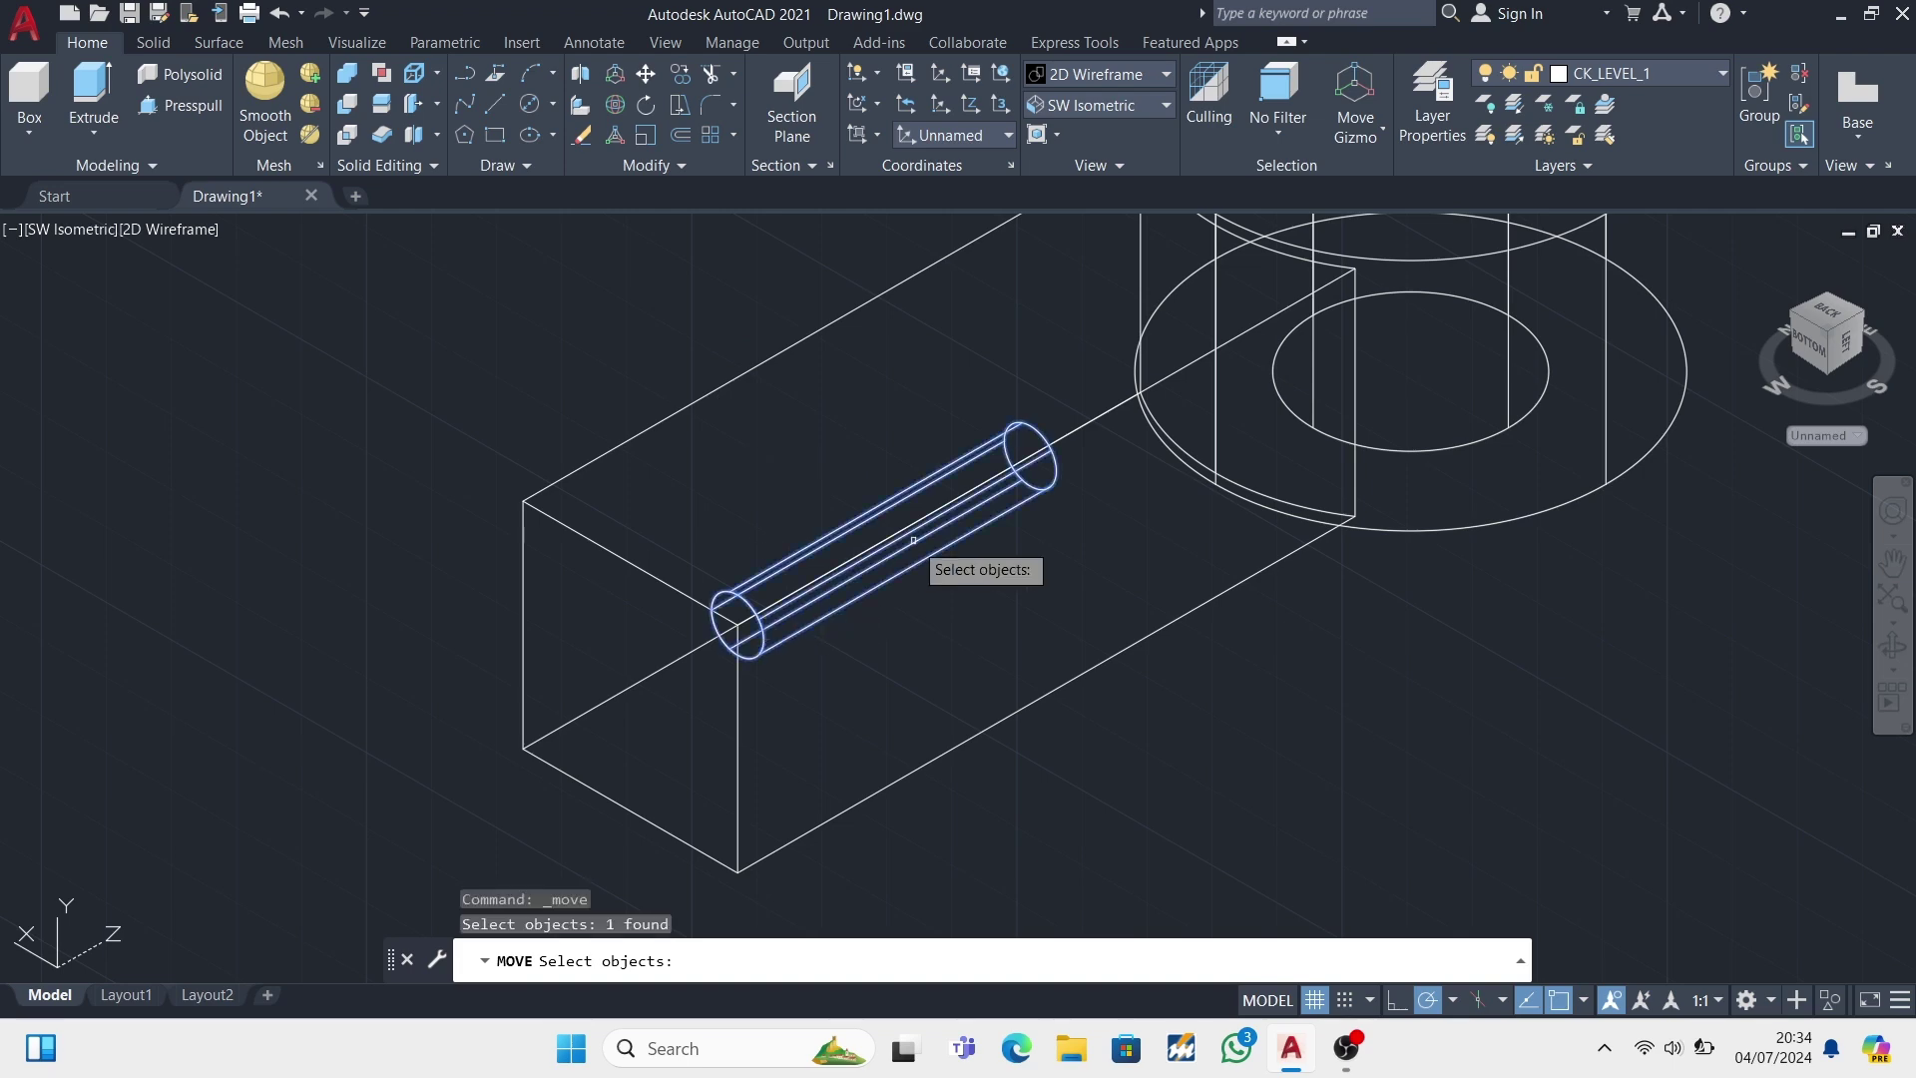
key("Return")
scroll(744, 639, "up", 3)
left_click(650, 643)
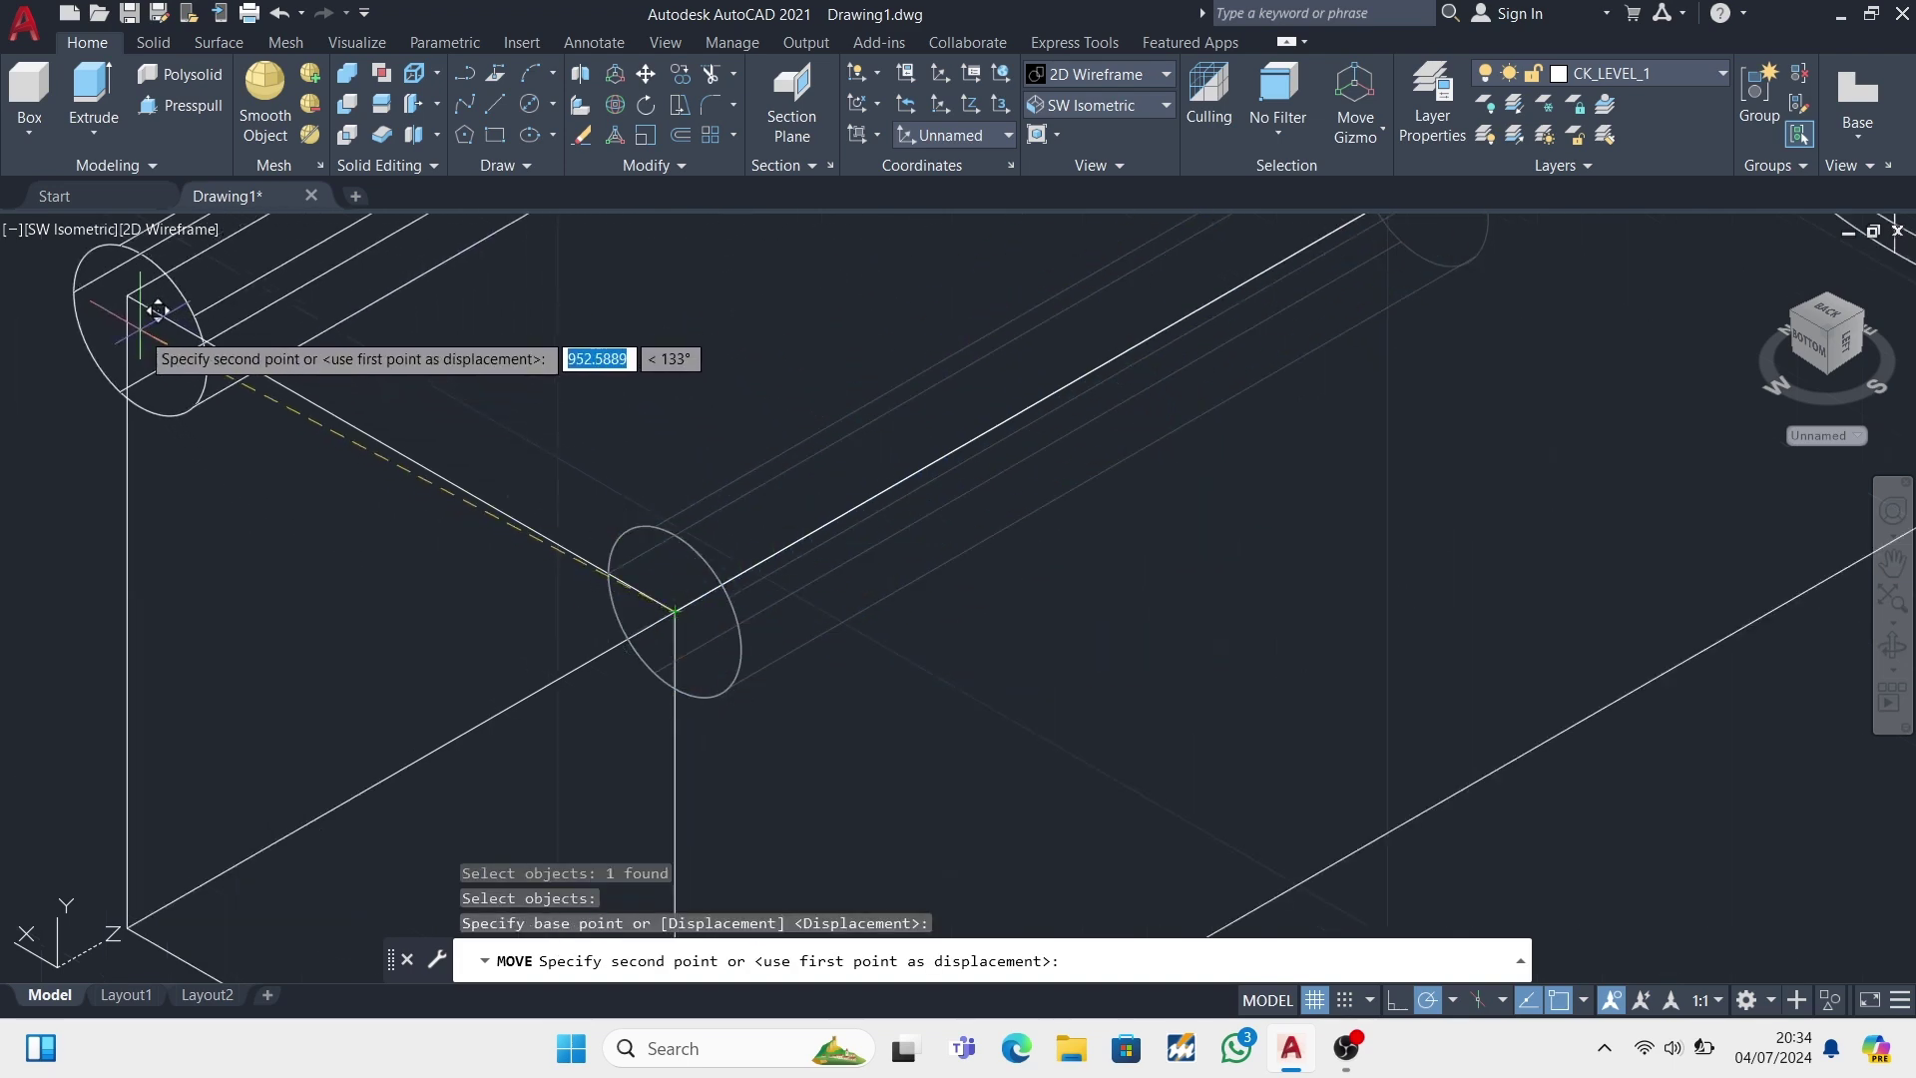
left_click(129, 291)
scroll(128, 292, "down", 2)
- Abandon an attempted copy and undo the pin's stray move
left_click(580, 104)
left_click(153, 272)
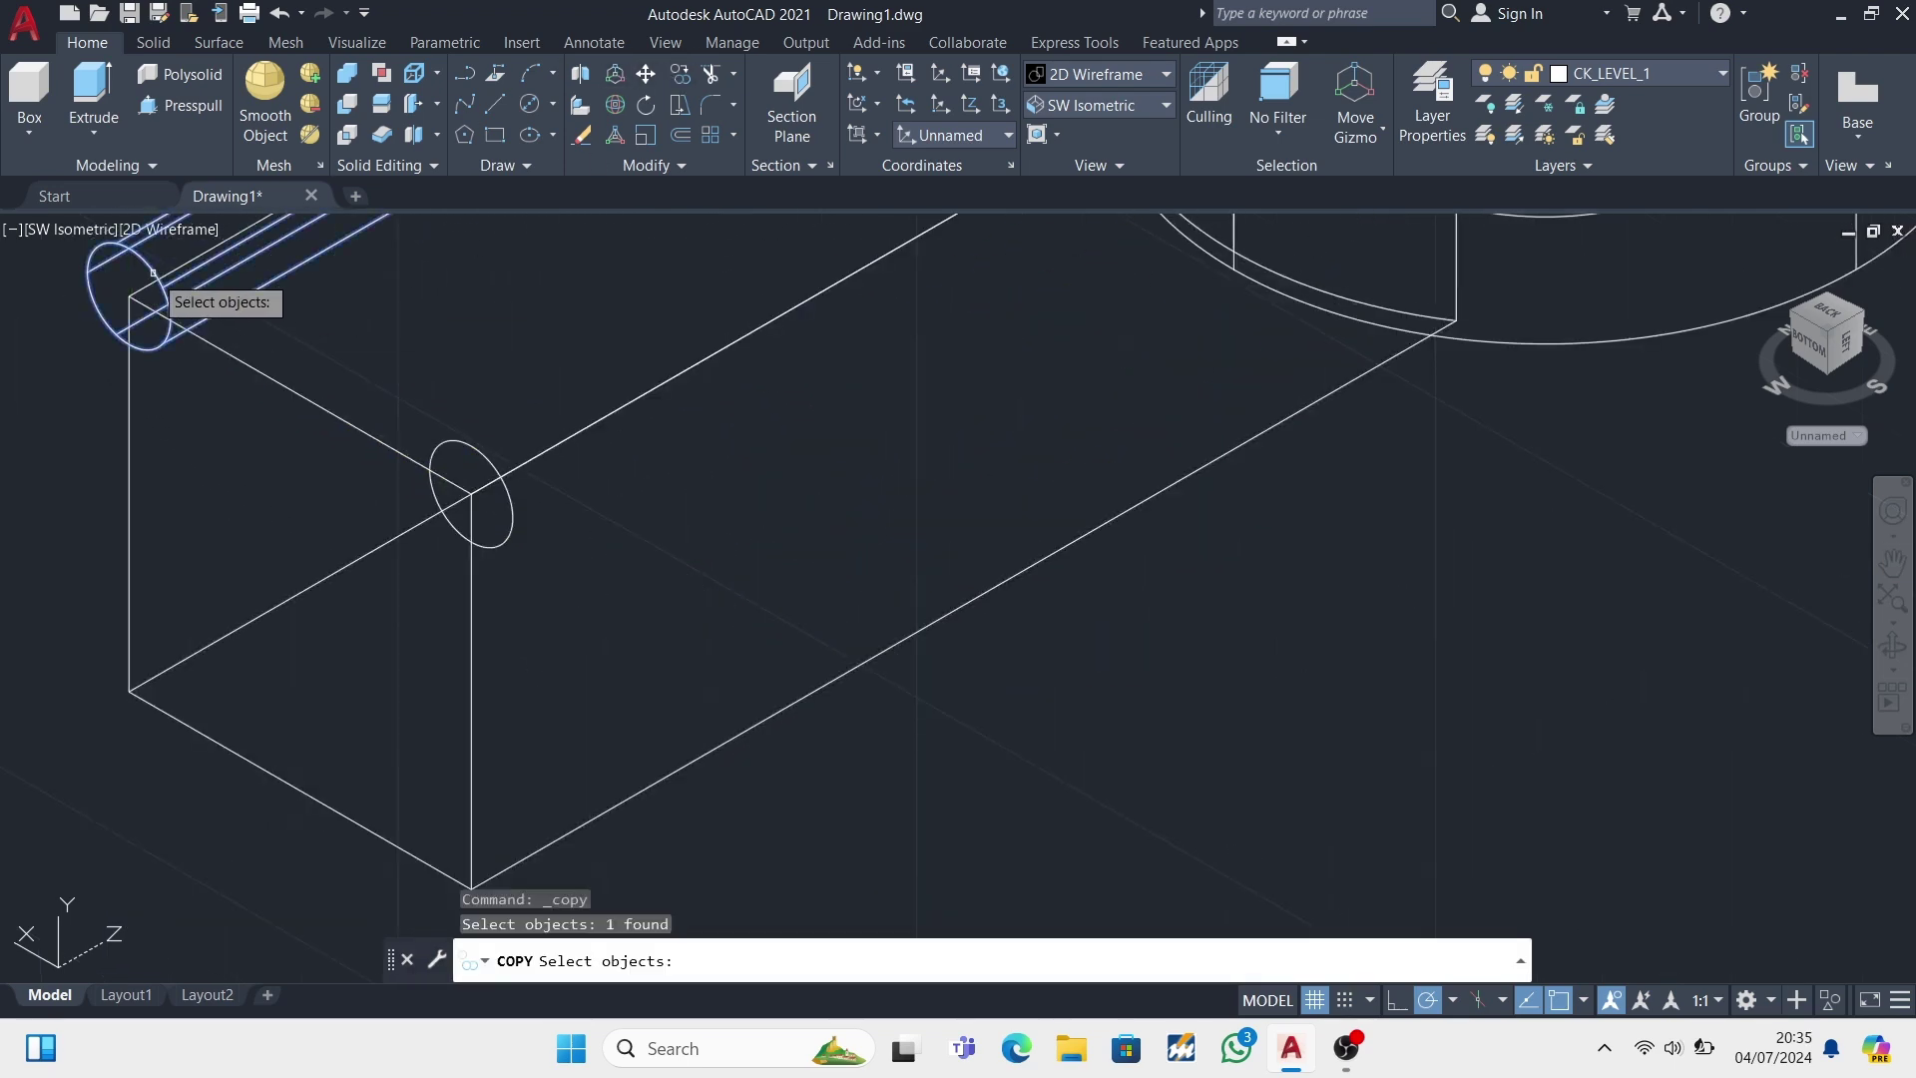
key("Return")
key("Escape")
key("ctrl+z")
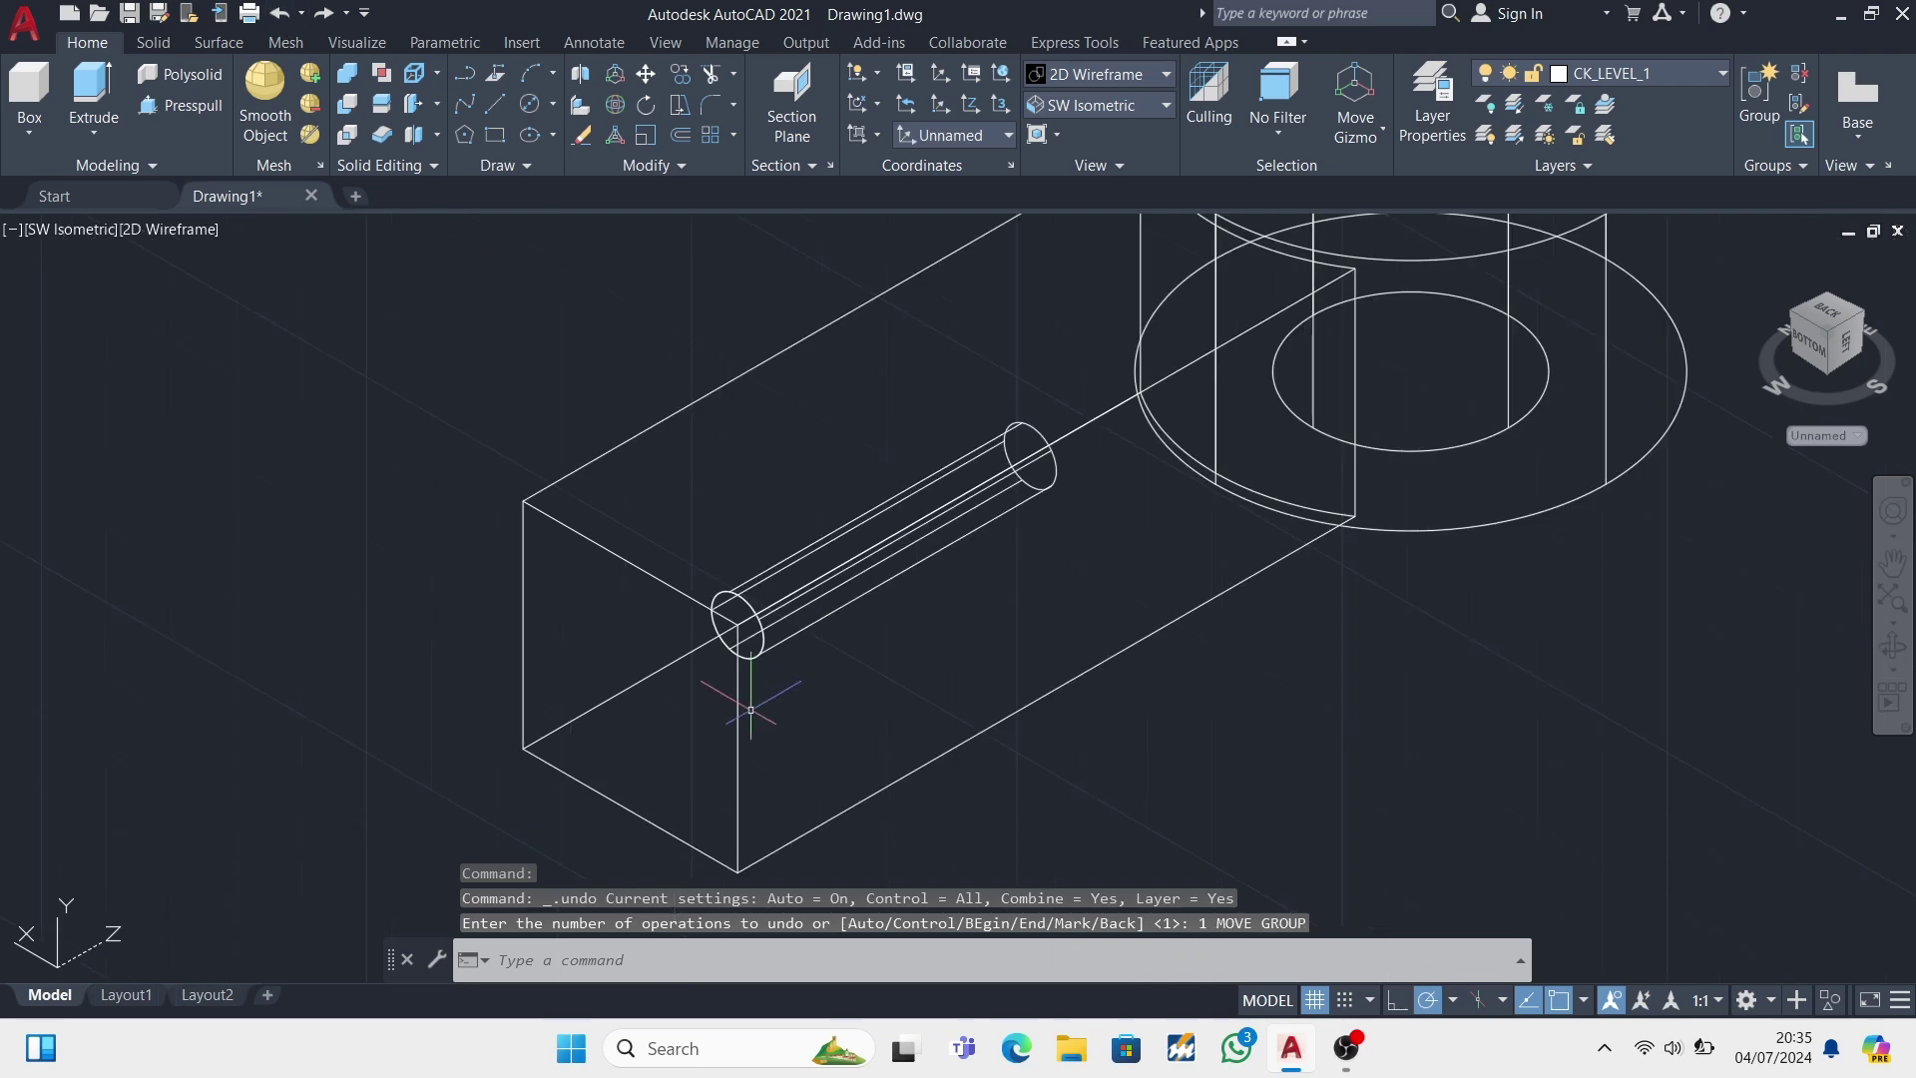
scroll(750, 710, "up", 2)
left_click(711, 73)
scroll(750, 428, "up", 3)
scroll(750, 428, "down", 5)
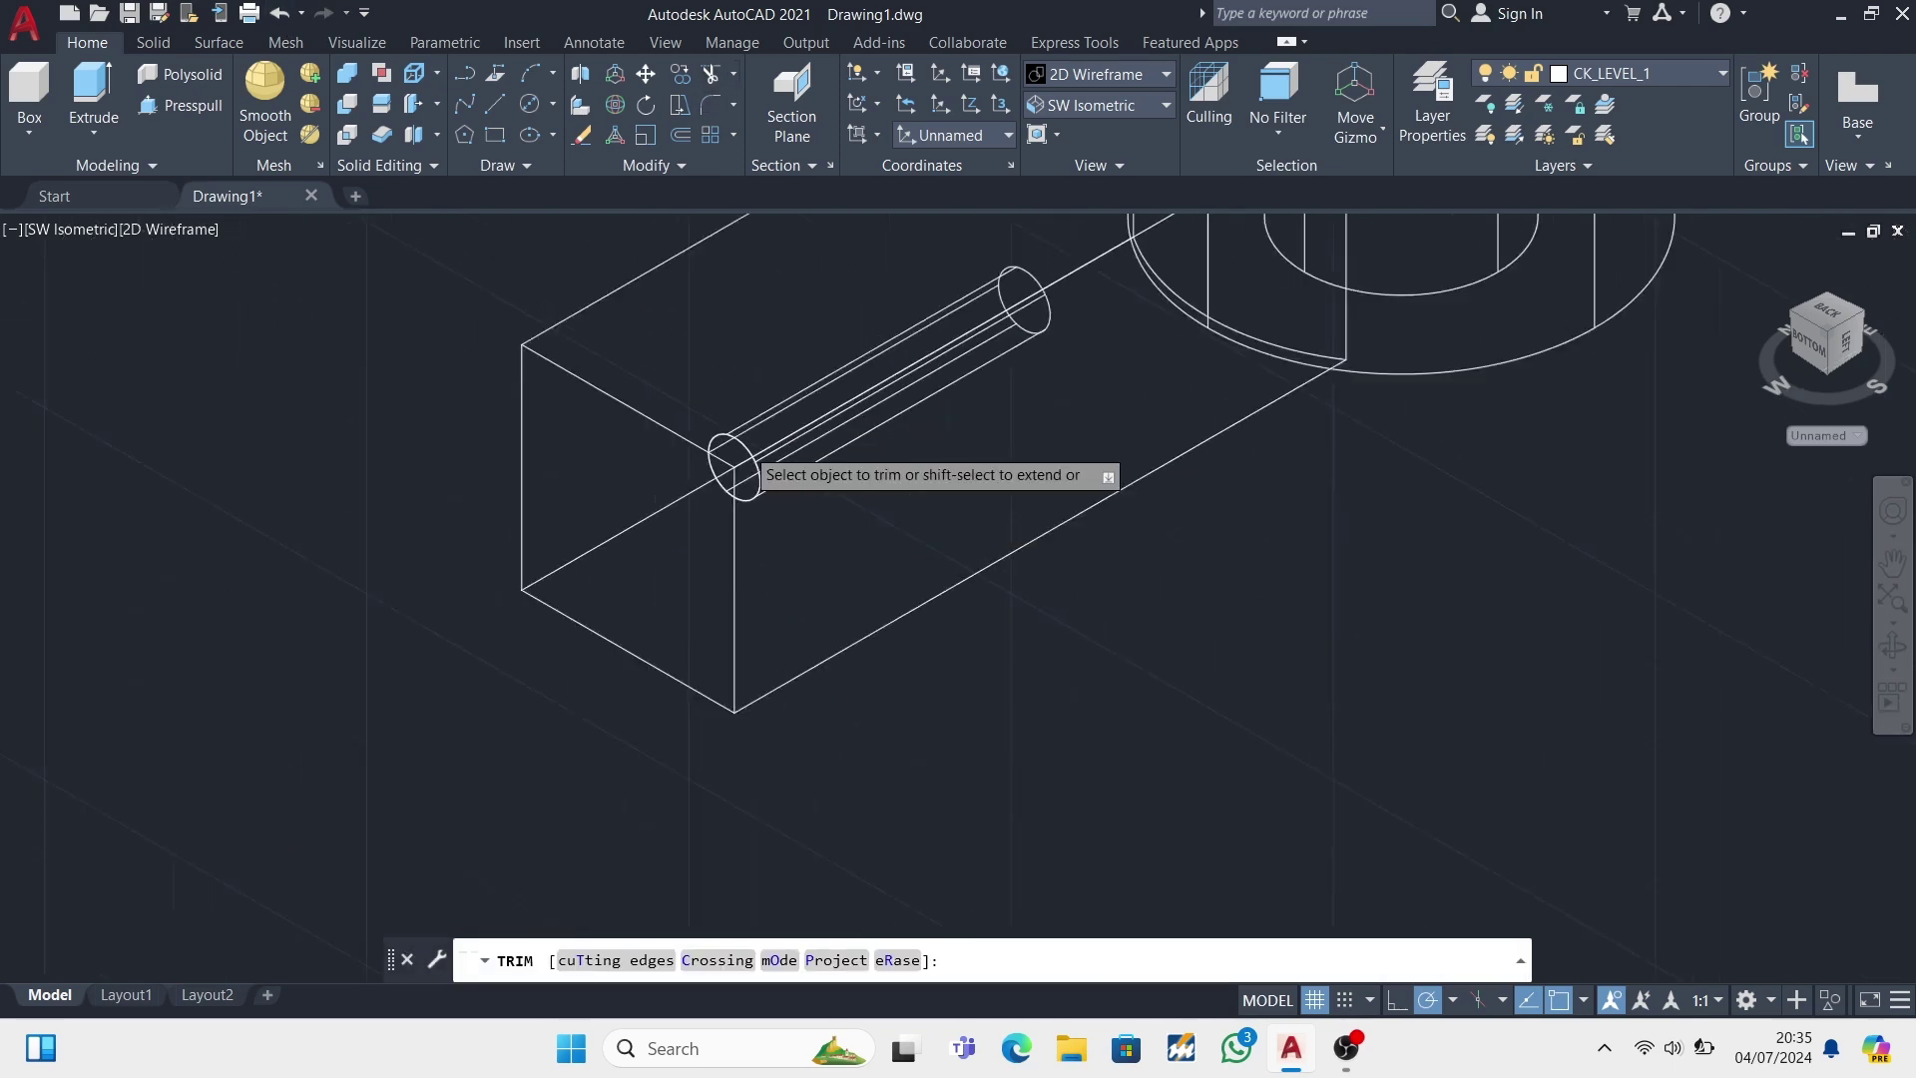
key("Escape")
- Copy the pin cylinder from its end centre to the other corner positions
left_click(680, 73)
left_click(812, 437)
key("Return")
scroll(677, 442, "up", 4)
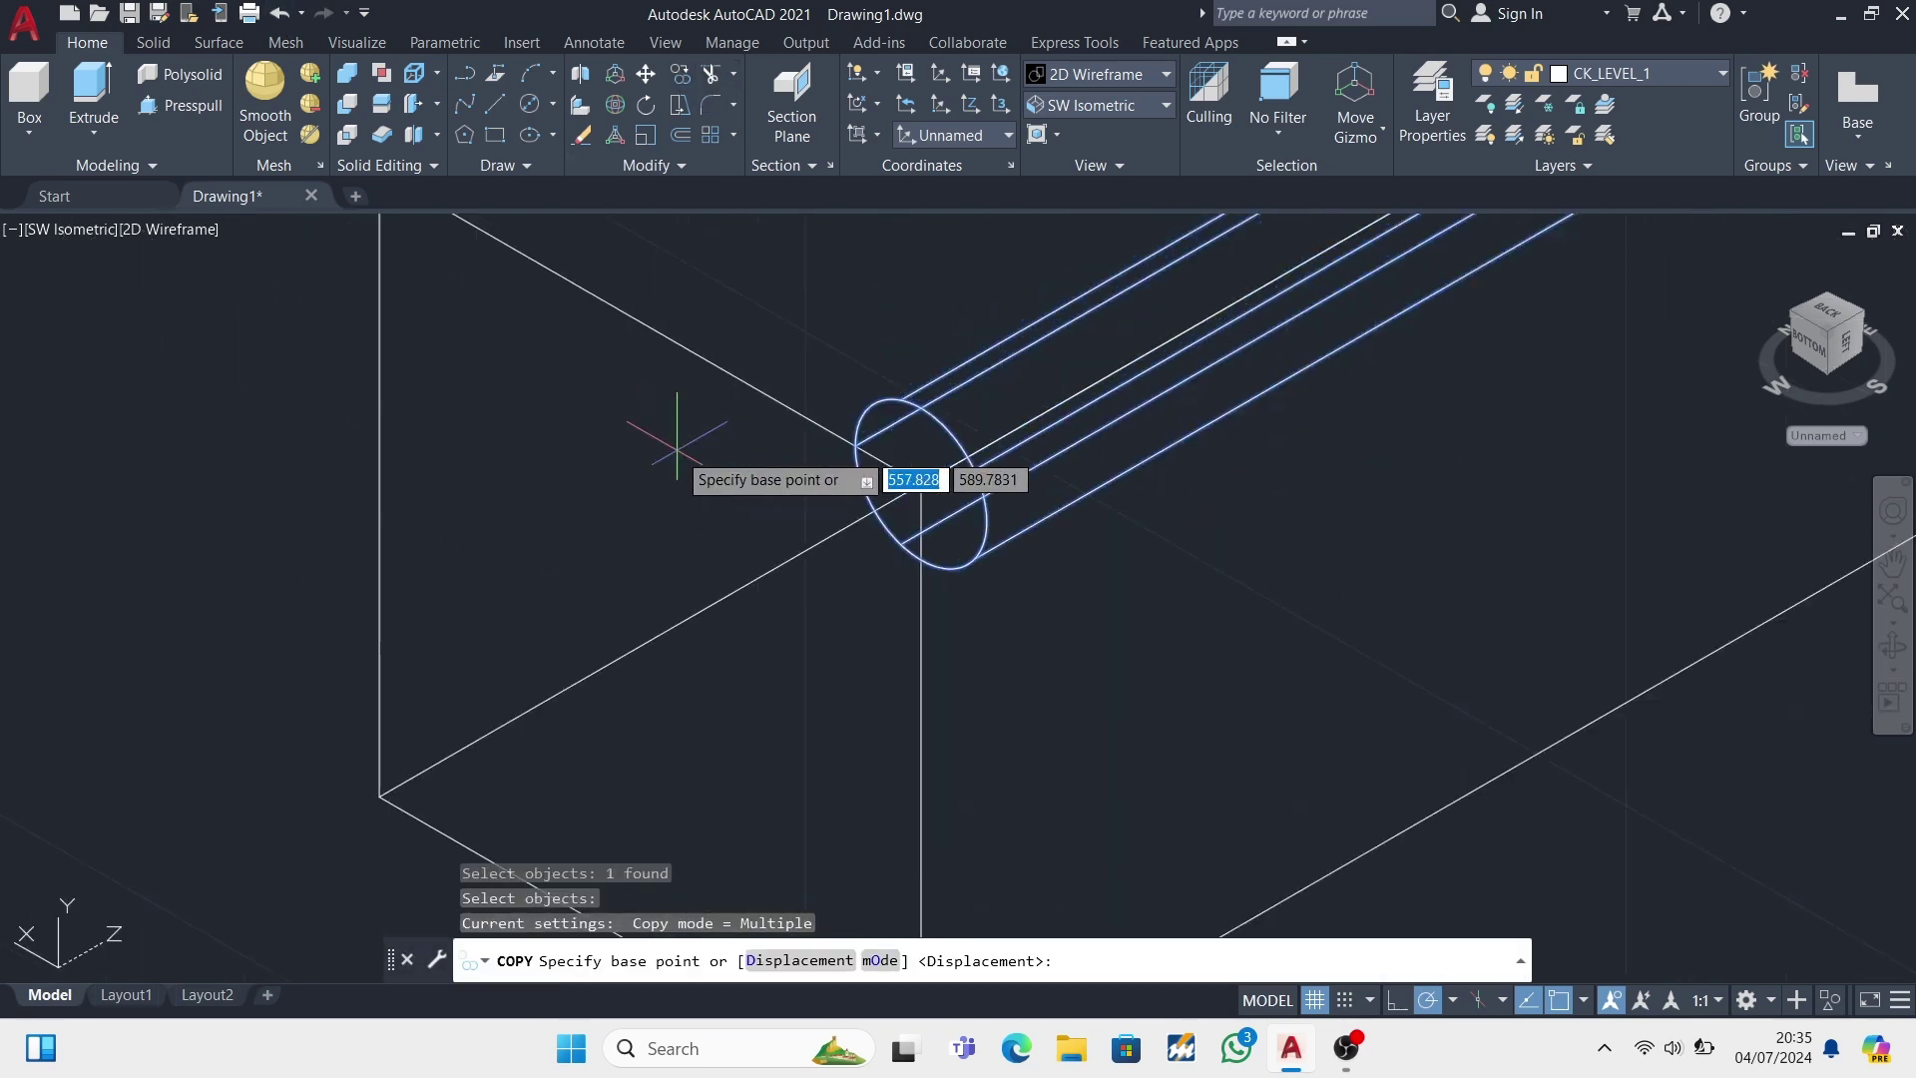
left_click(919, 485)
scroll(911, 470, "down", 3)
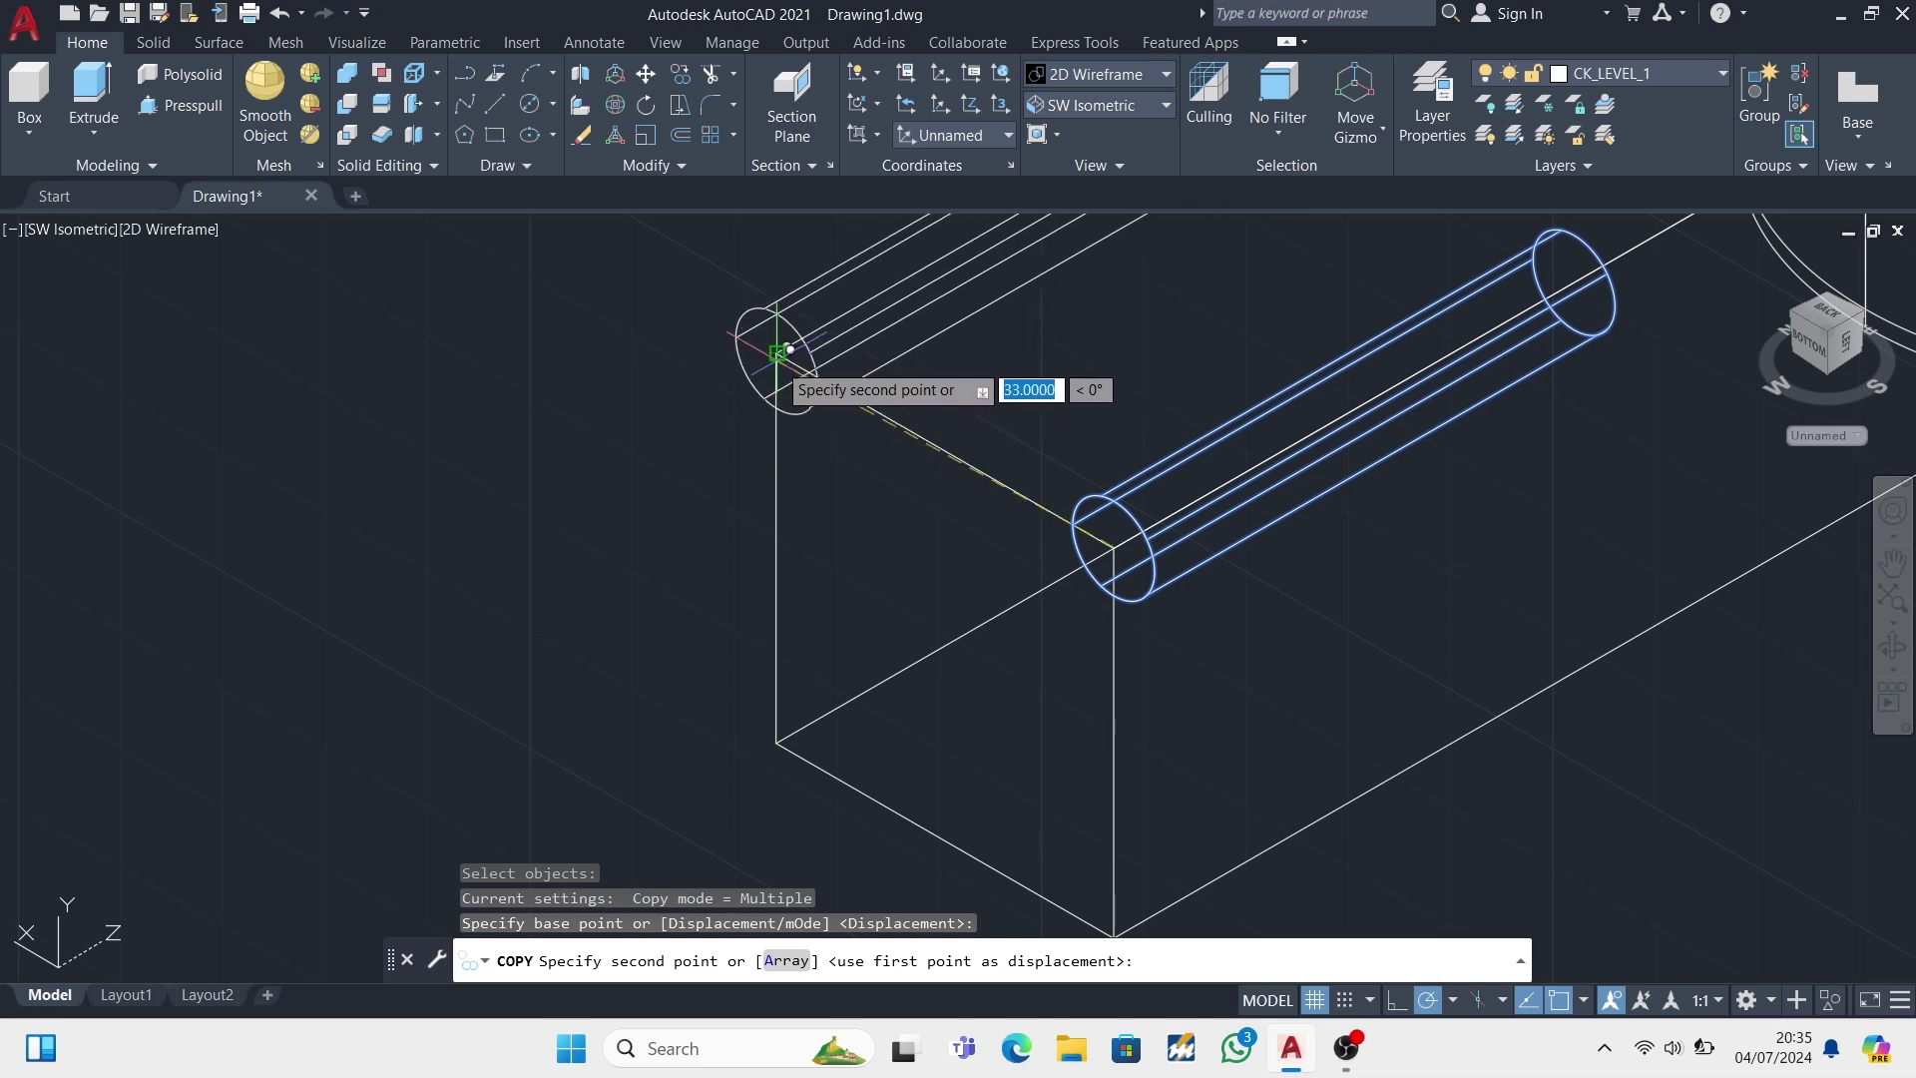
left_click(784, 342)
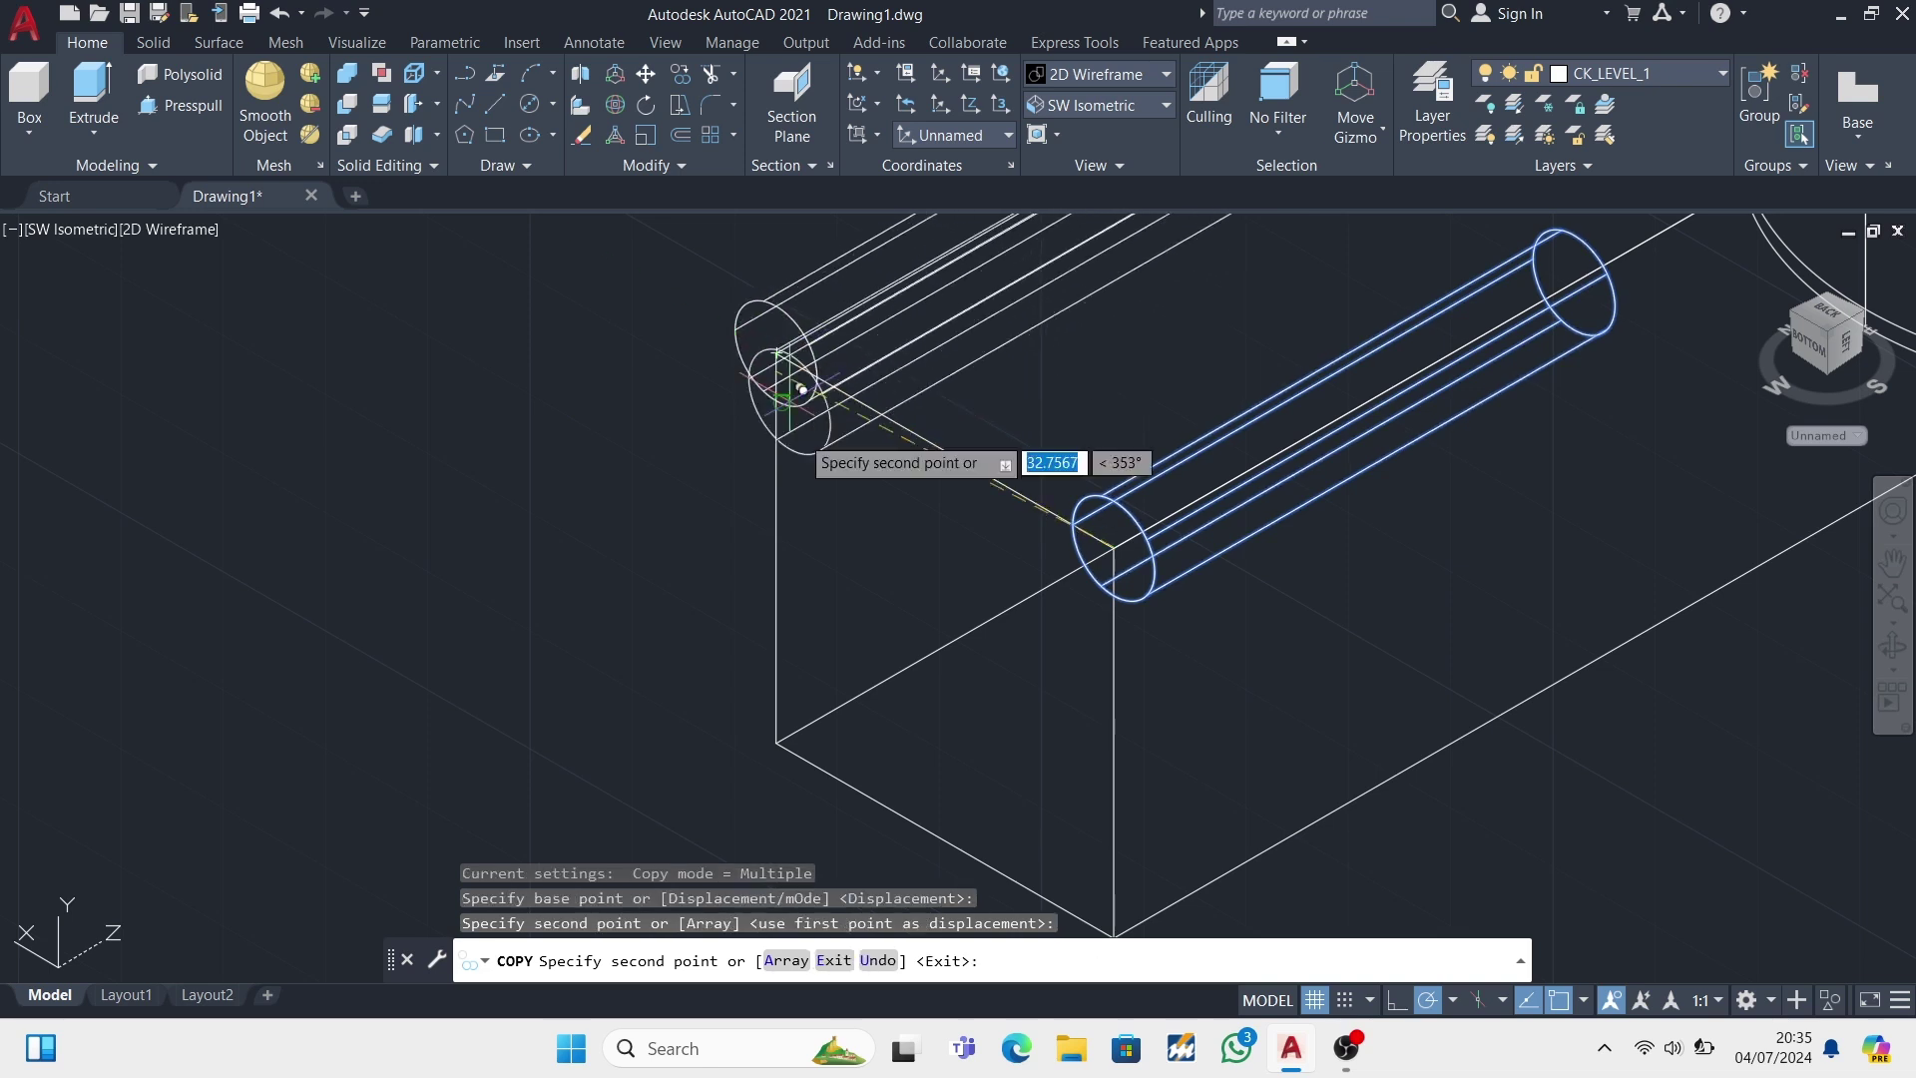
scroll(974, 742, "down", 2)
left_click(1061, 861)
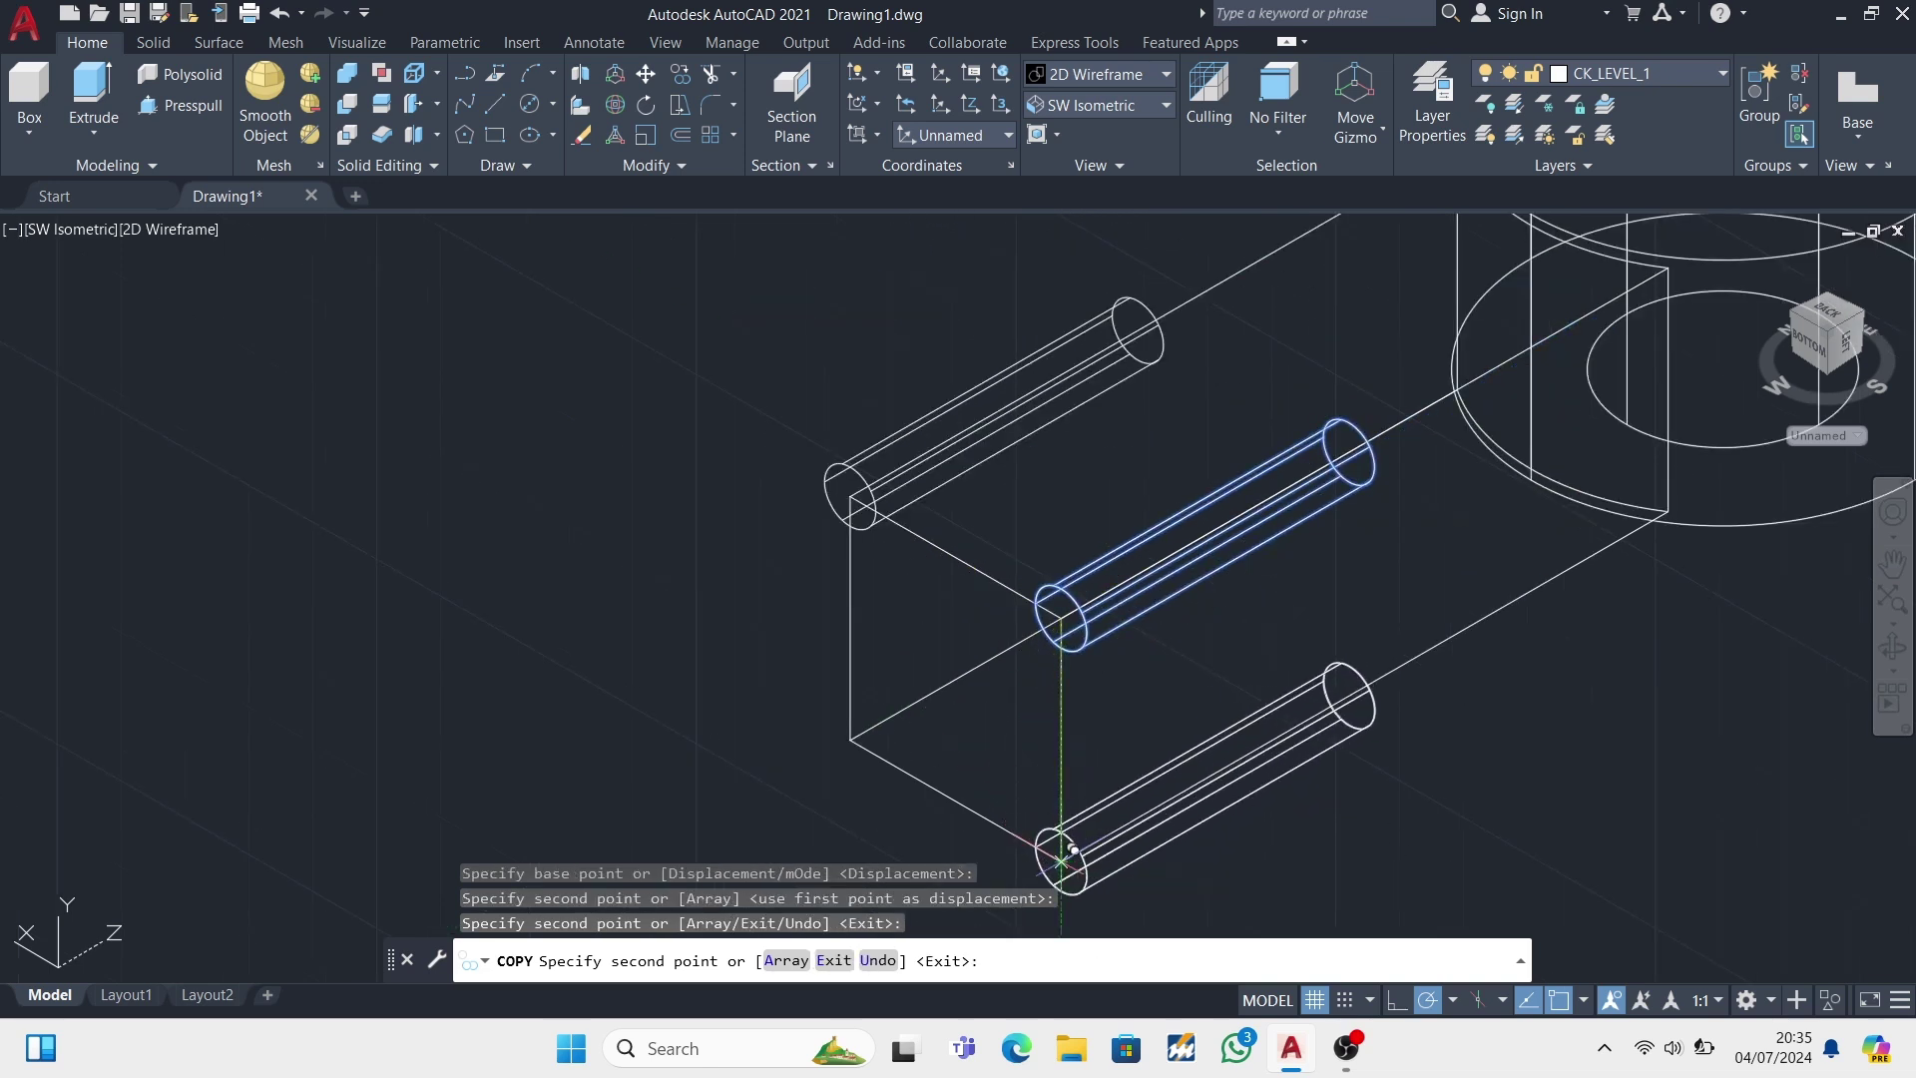
key("Escape")
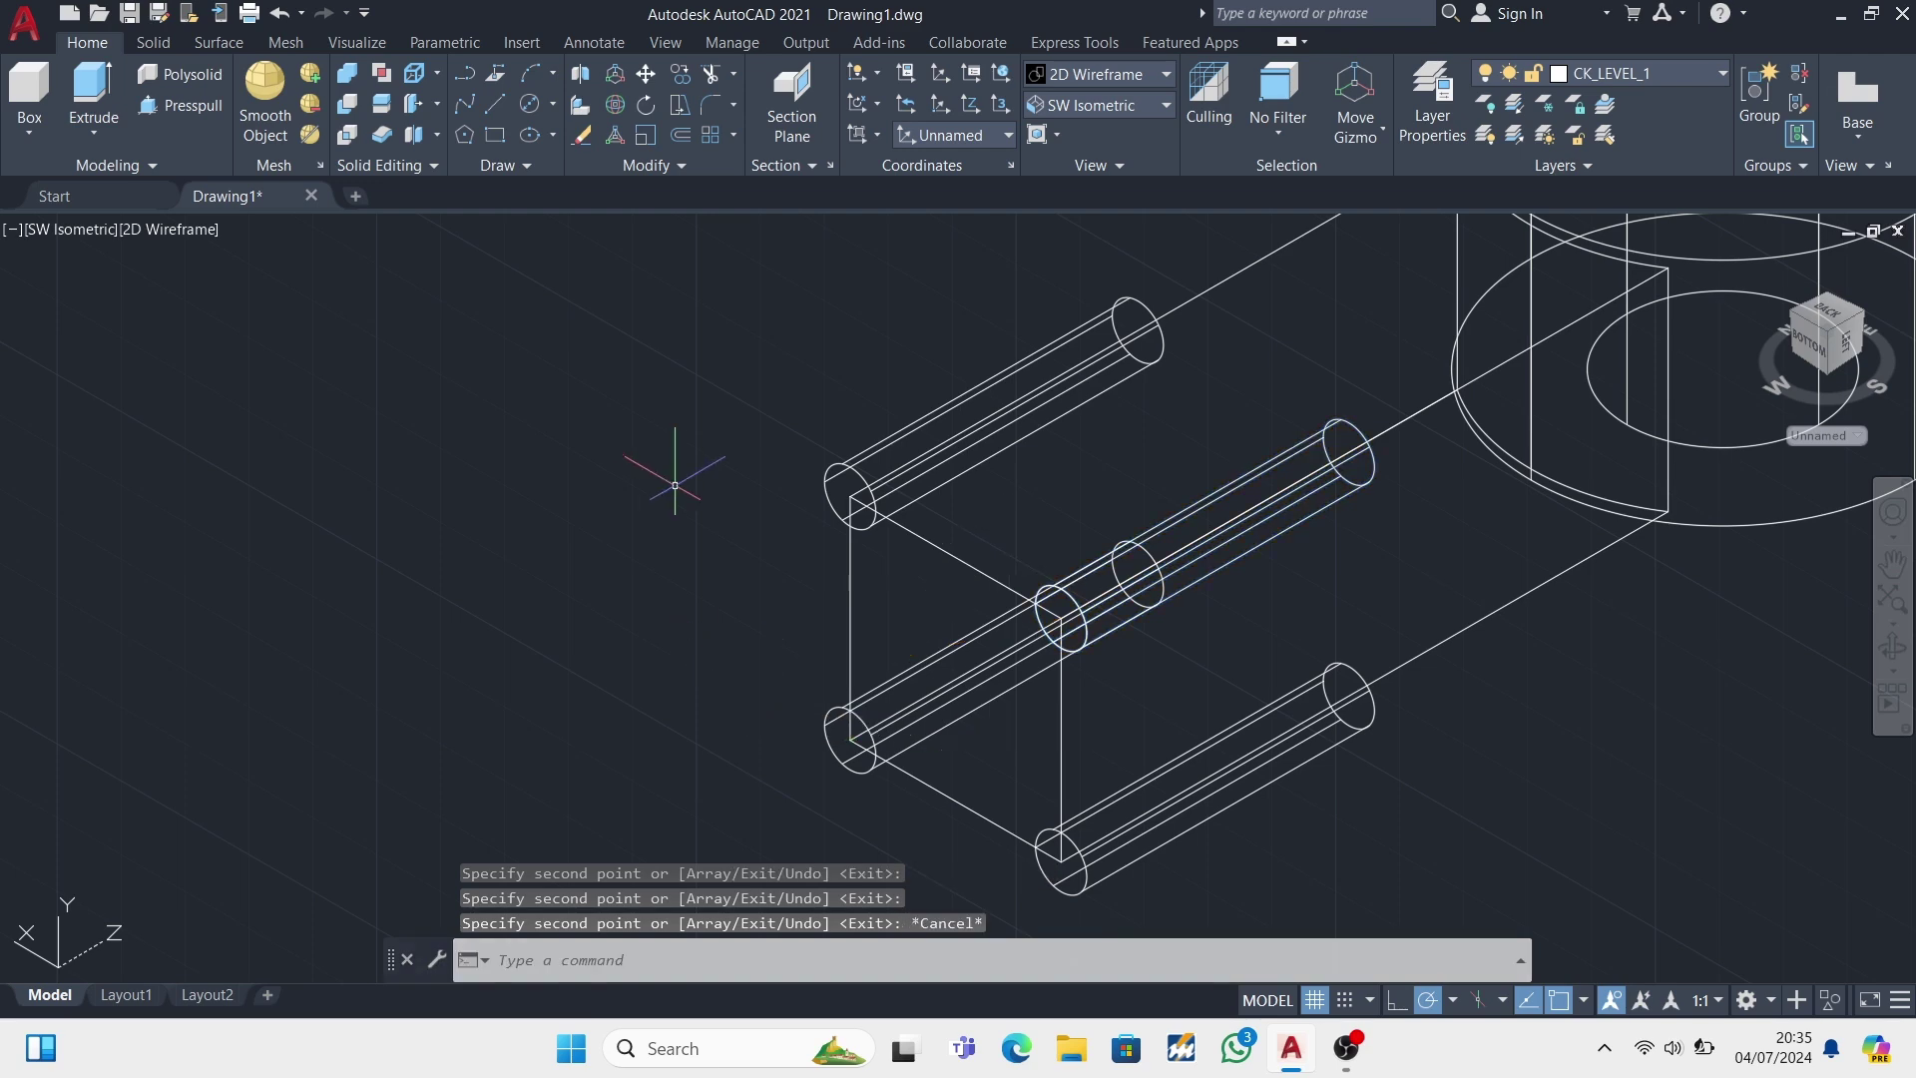
scroll(659, 451, "up", 2)
scroll(659, 451, "down", 2)
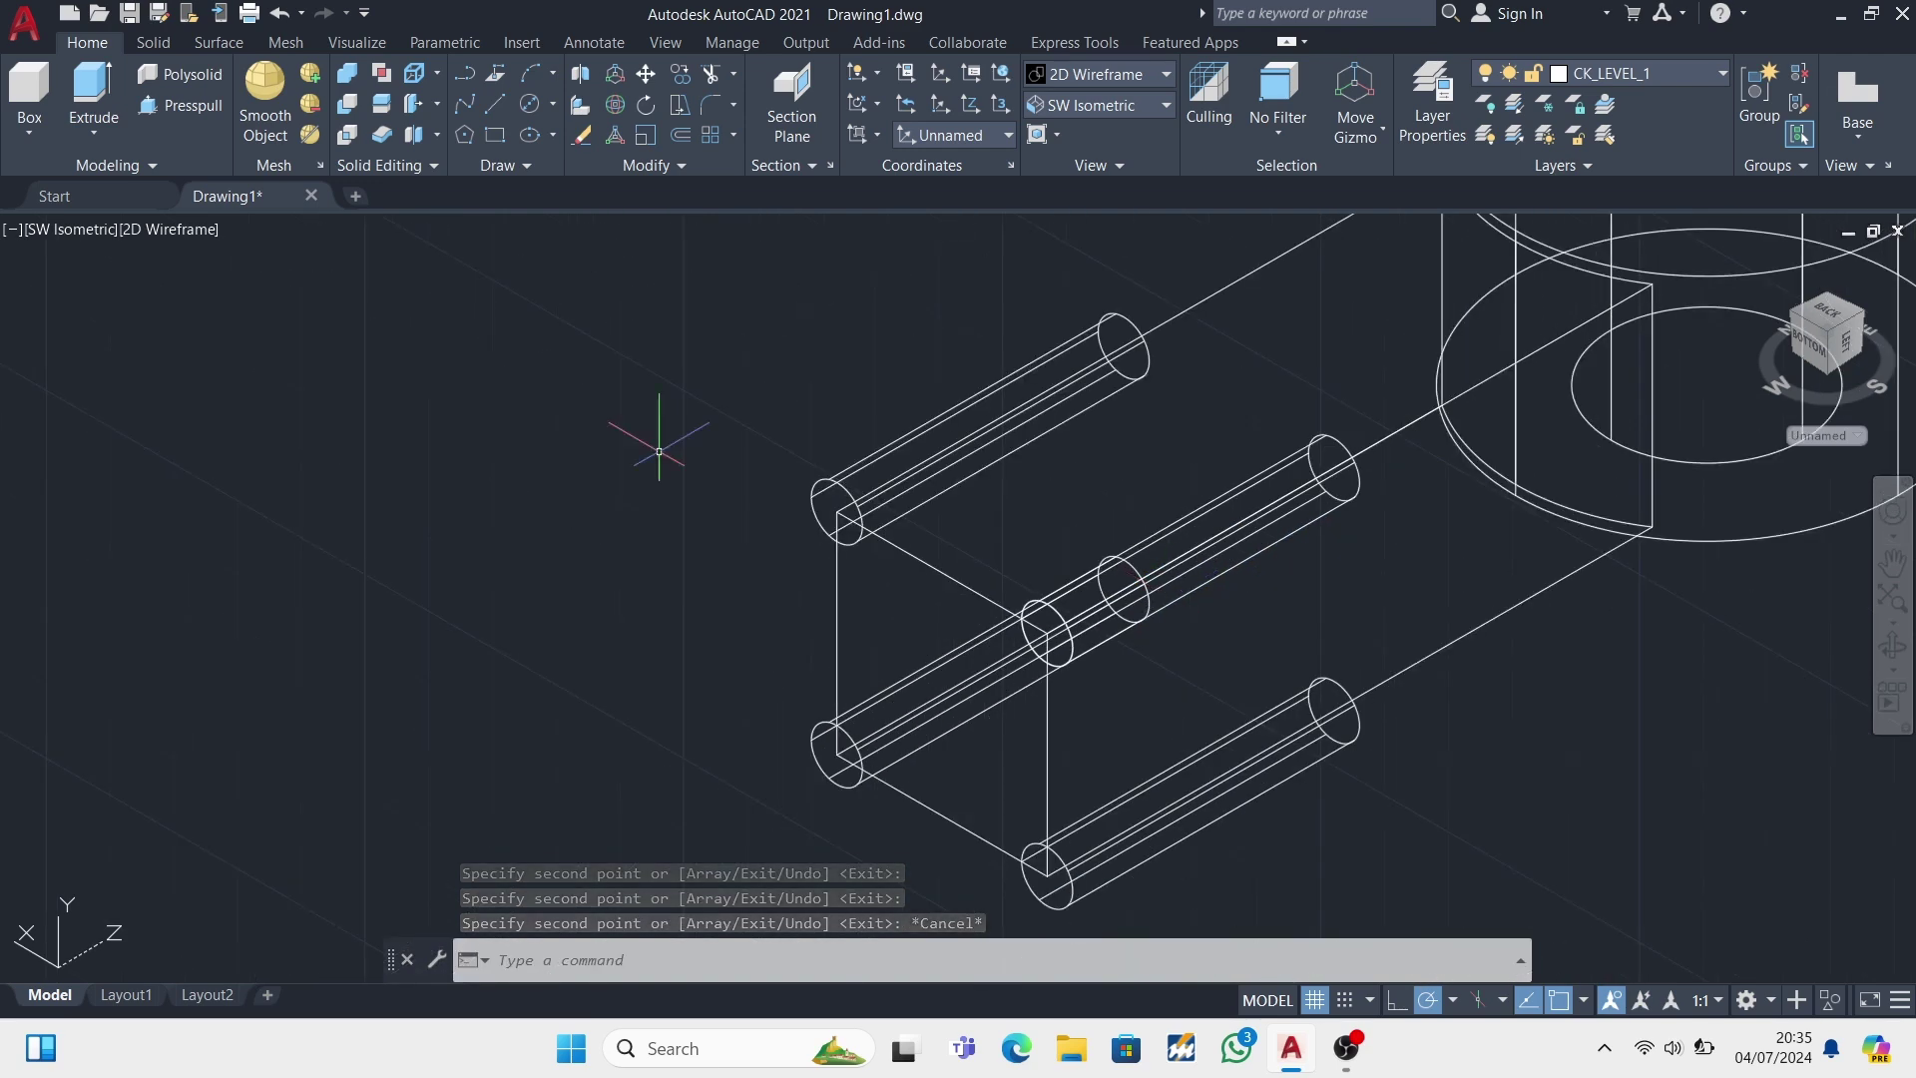
- Union the top, middle, bottom-left and bottom-right pins into one solid
left_click(351, 78)
left_click(938, 459)
left_click(1088, 599)
left_click(831, 739)
left_click(1046, 878)
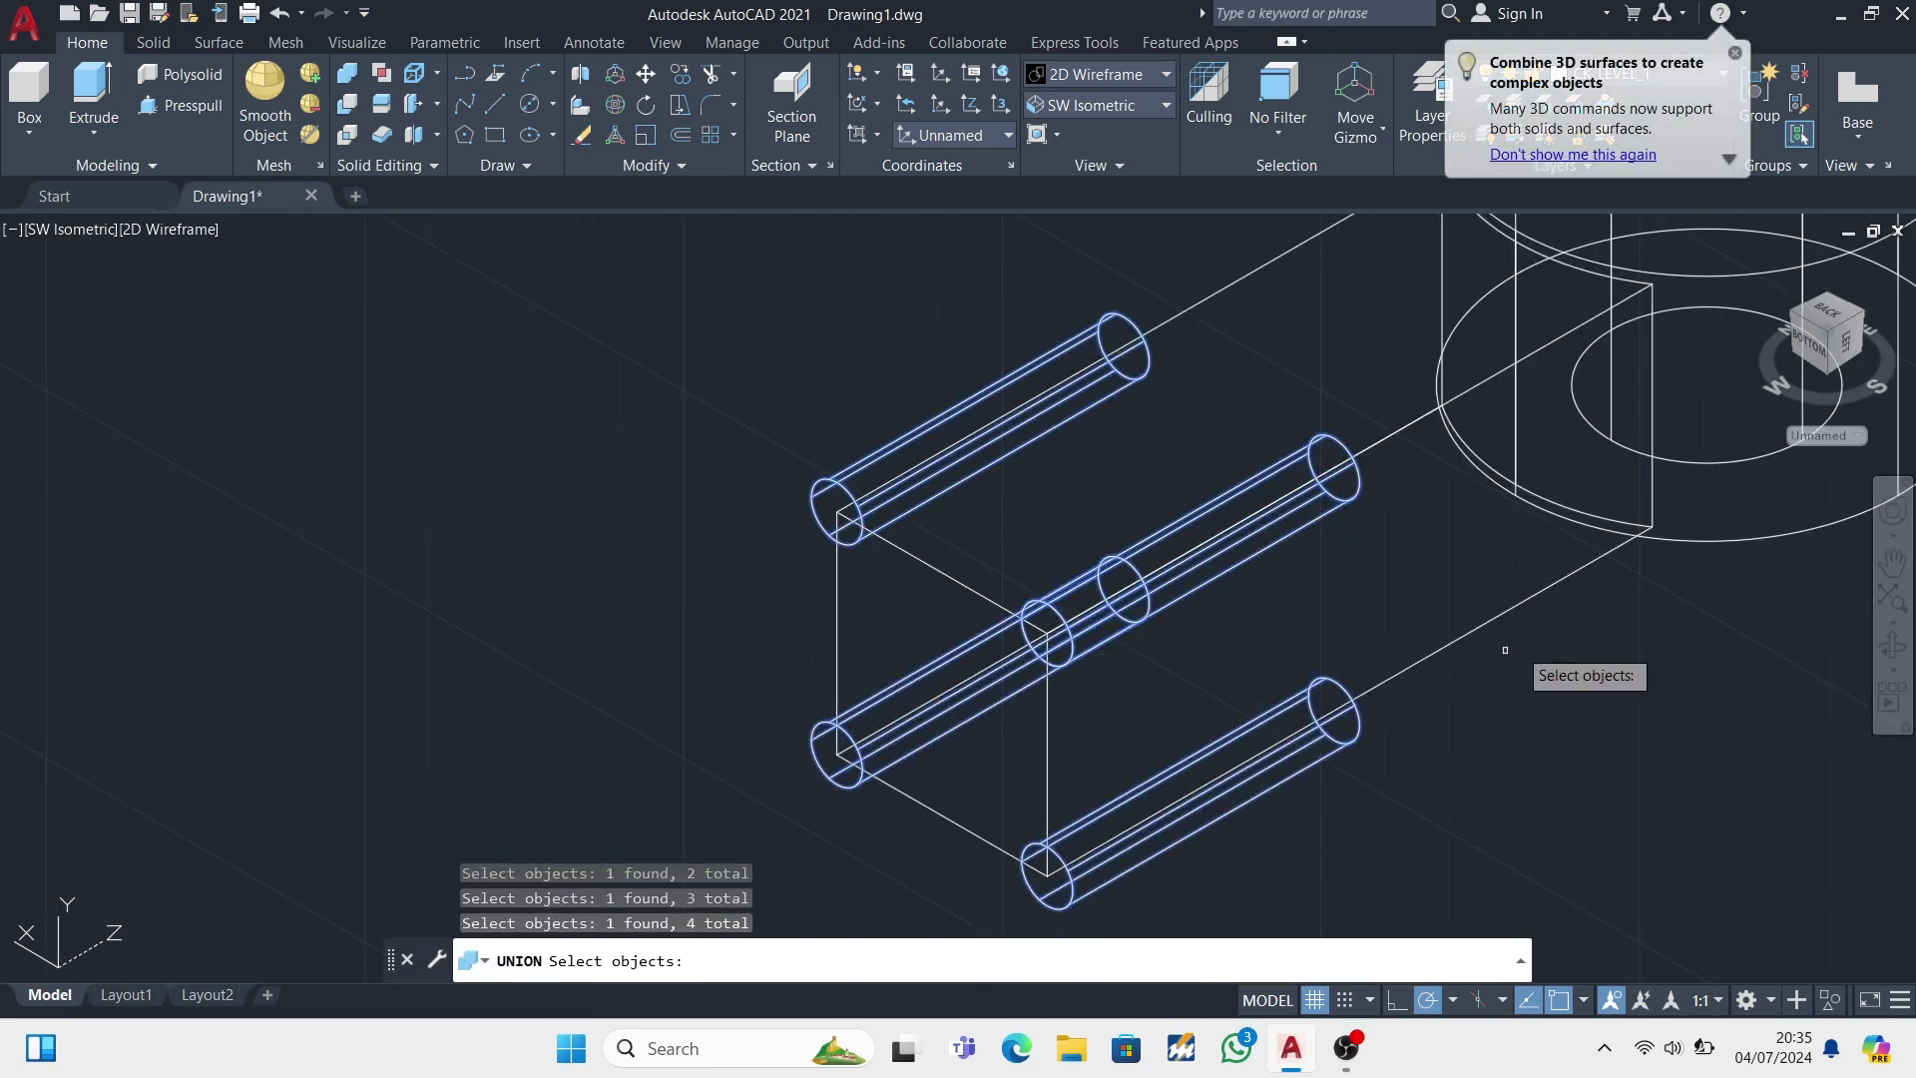
key("Return")
- Subtract a cylinder from the merged pin solid, then begin trimming a part edge
left_click(380, 72)
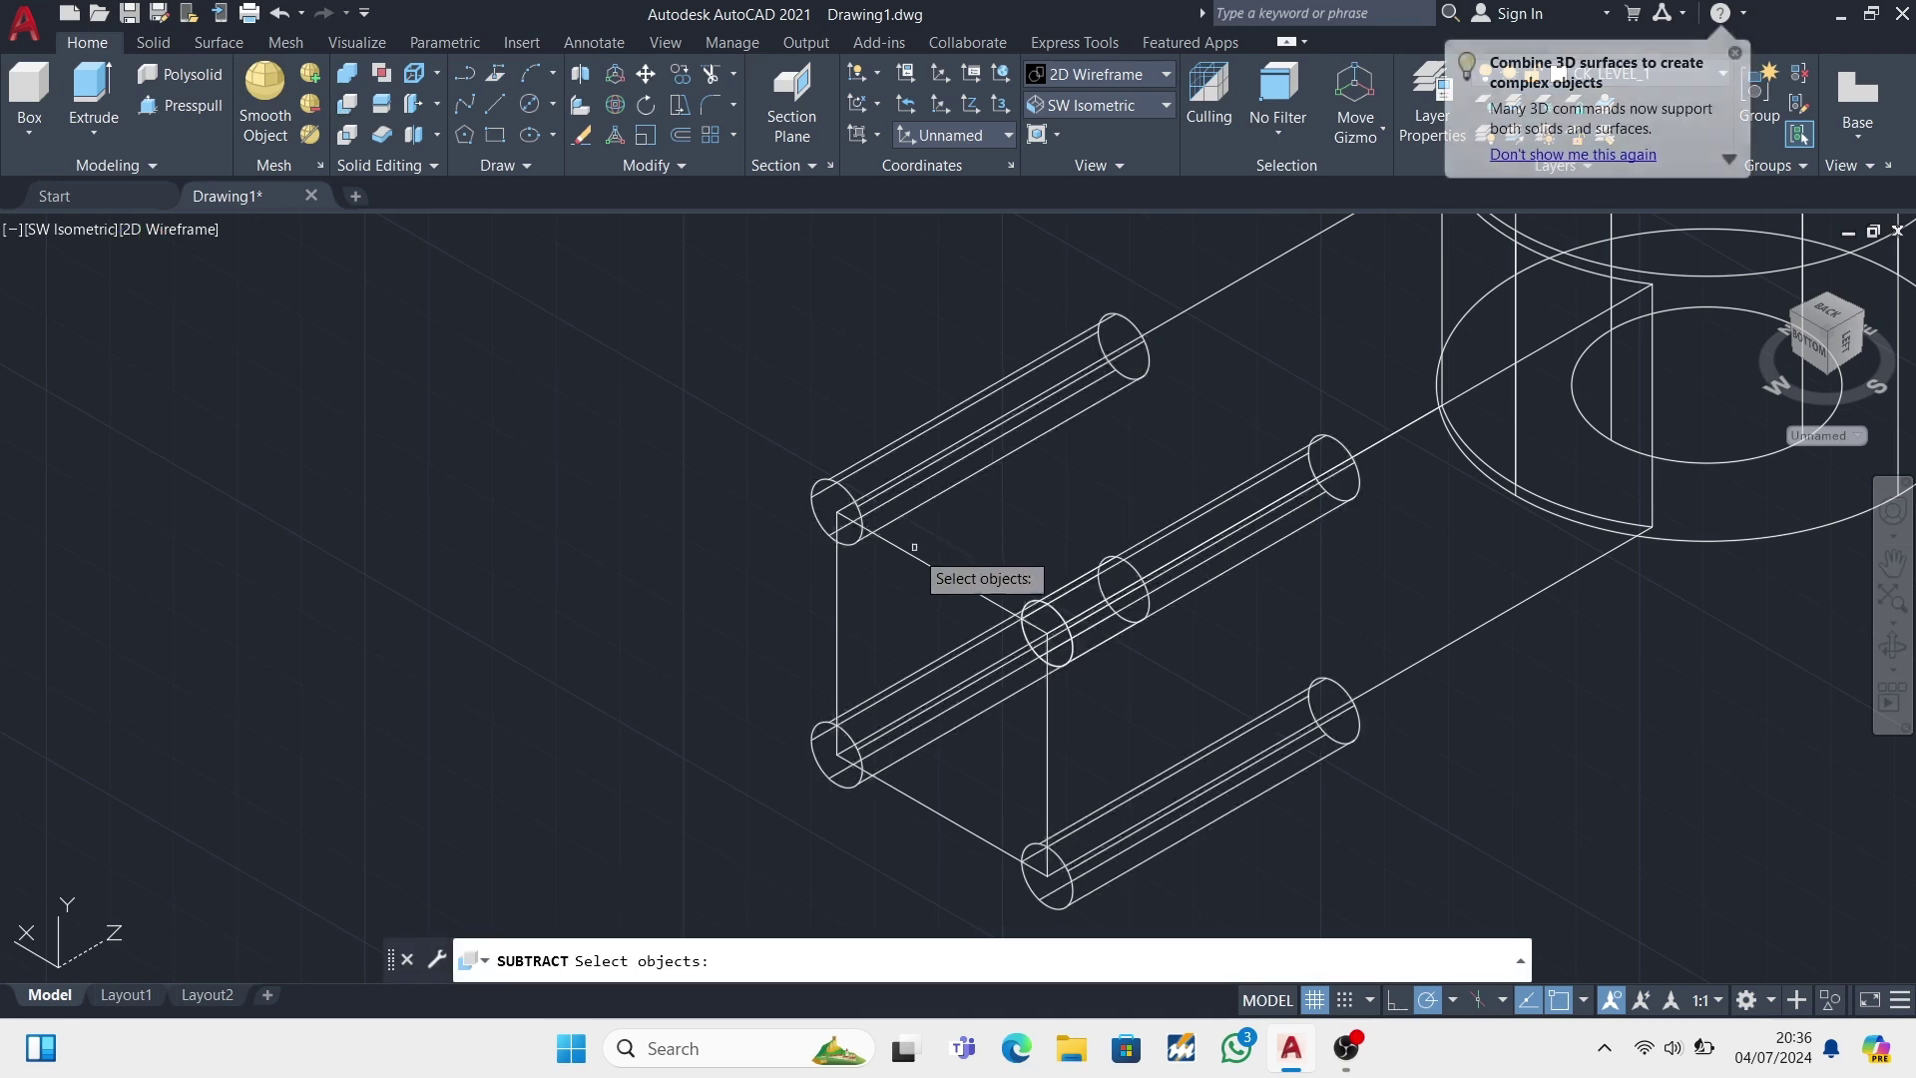
left_click(921, 560)
key("Return")
left_click(1098, 420)
key("Return")
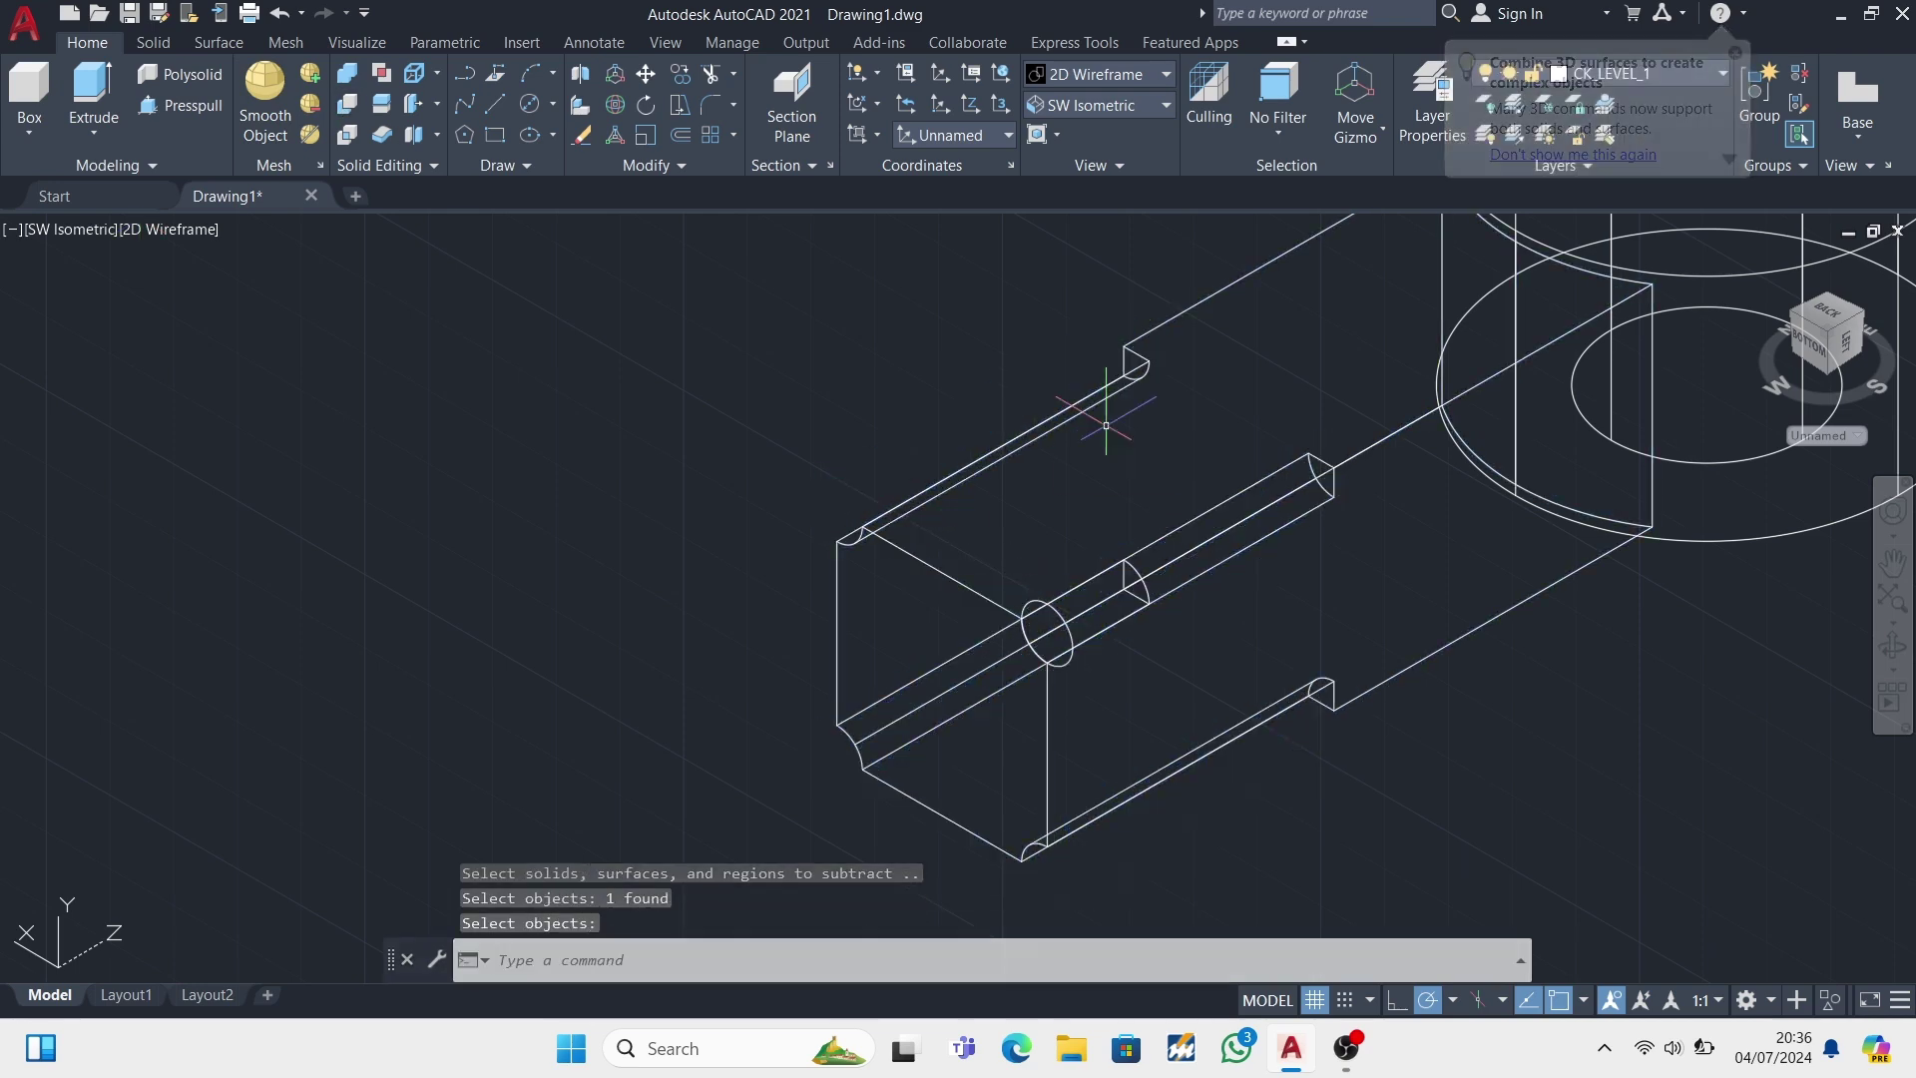
scroll(1103, 617, "up", 4)
left_click(710, 74)
left_click(974, 557)
scroll(1303, 634, "down", 4)
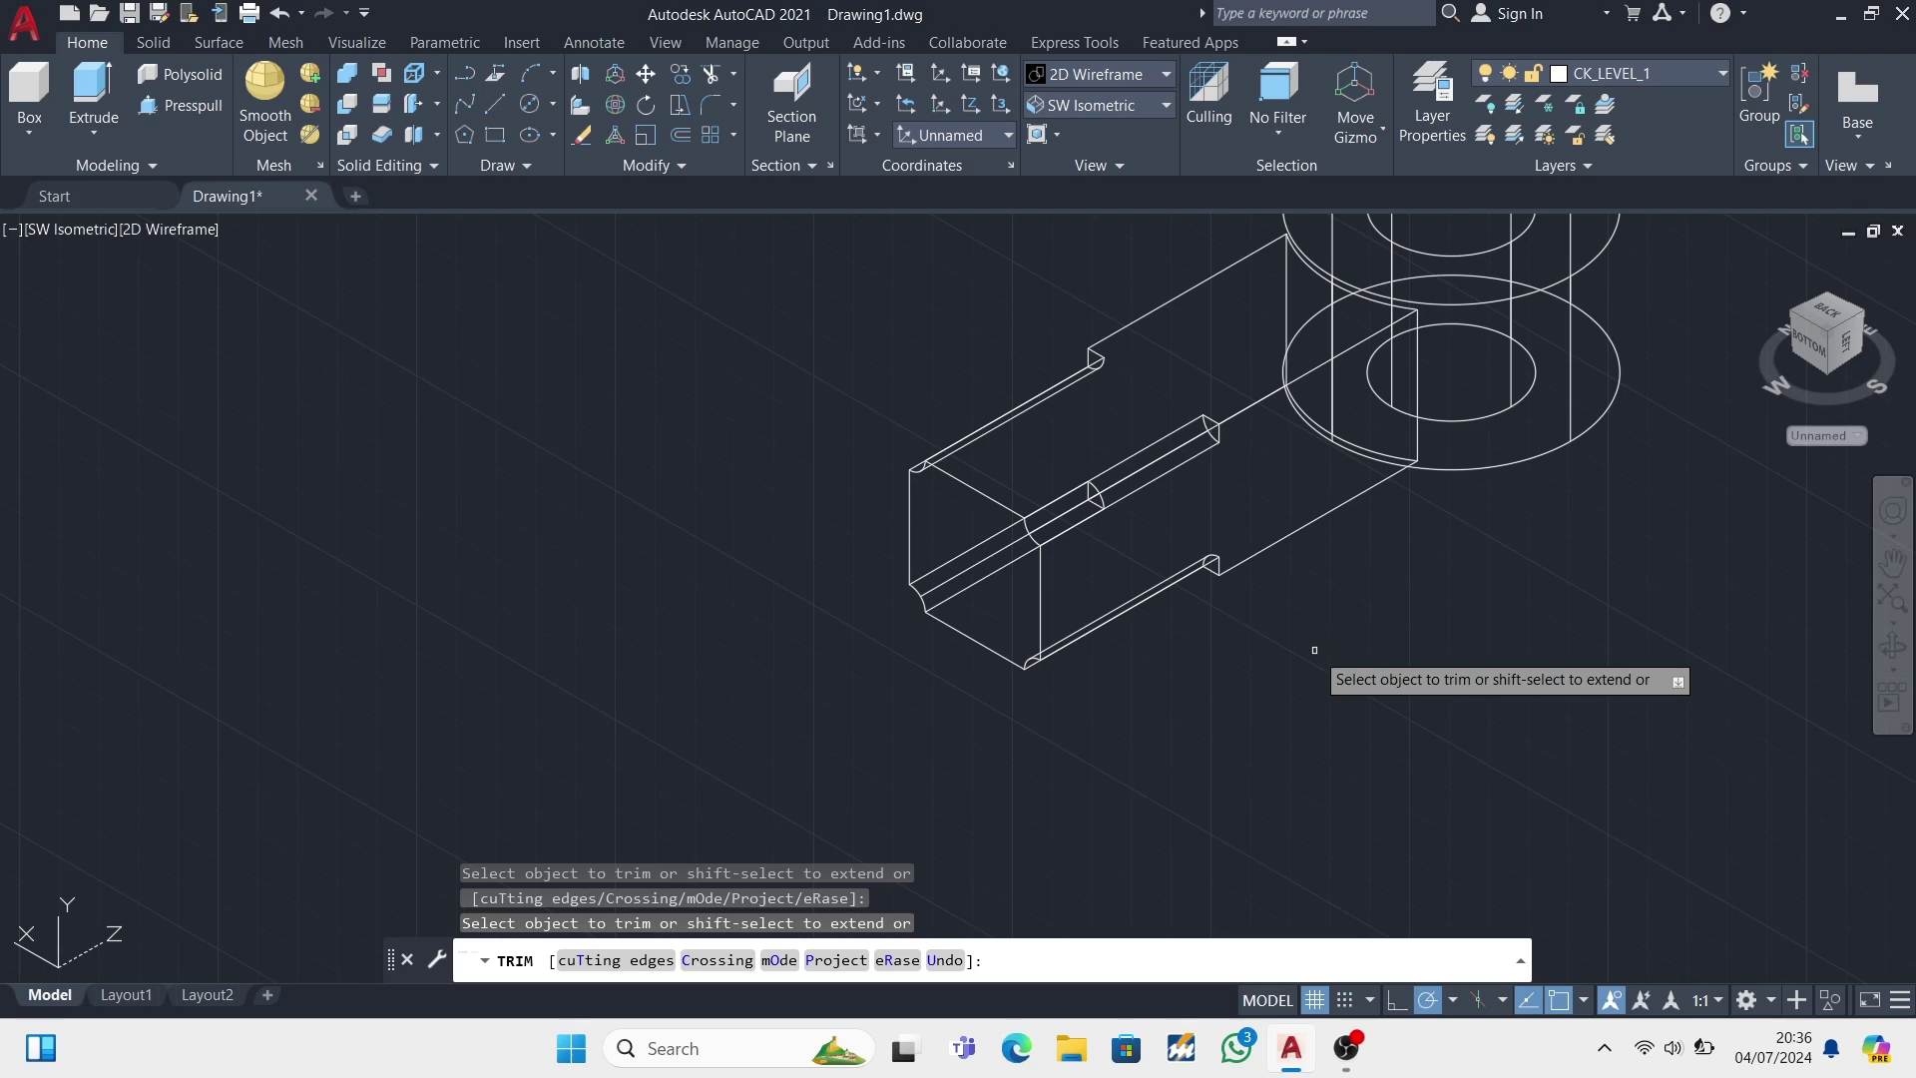
- Undo back to before the cylinder copies
left_click(279, 12)
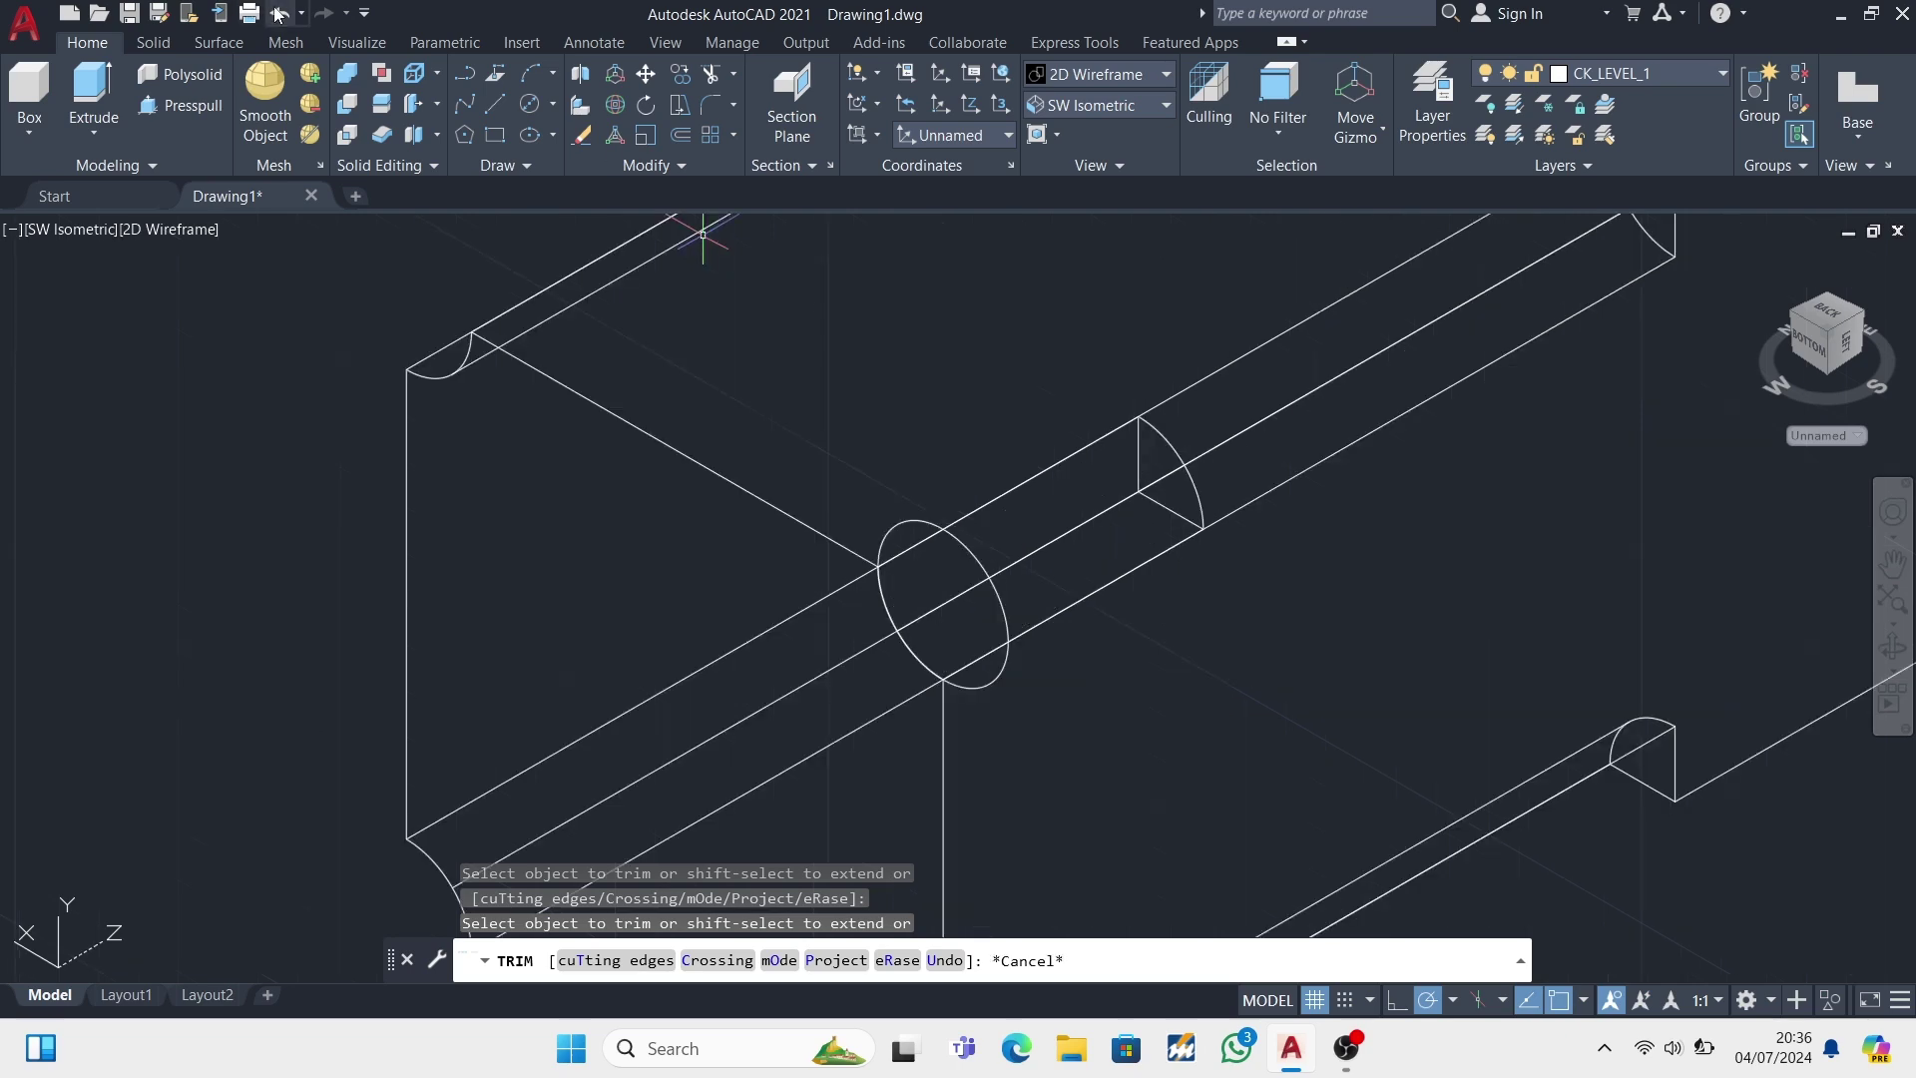
left_click(280, 12)
scroll(573, 345, "up", 4)
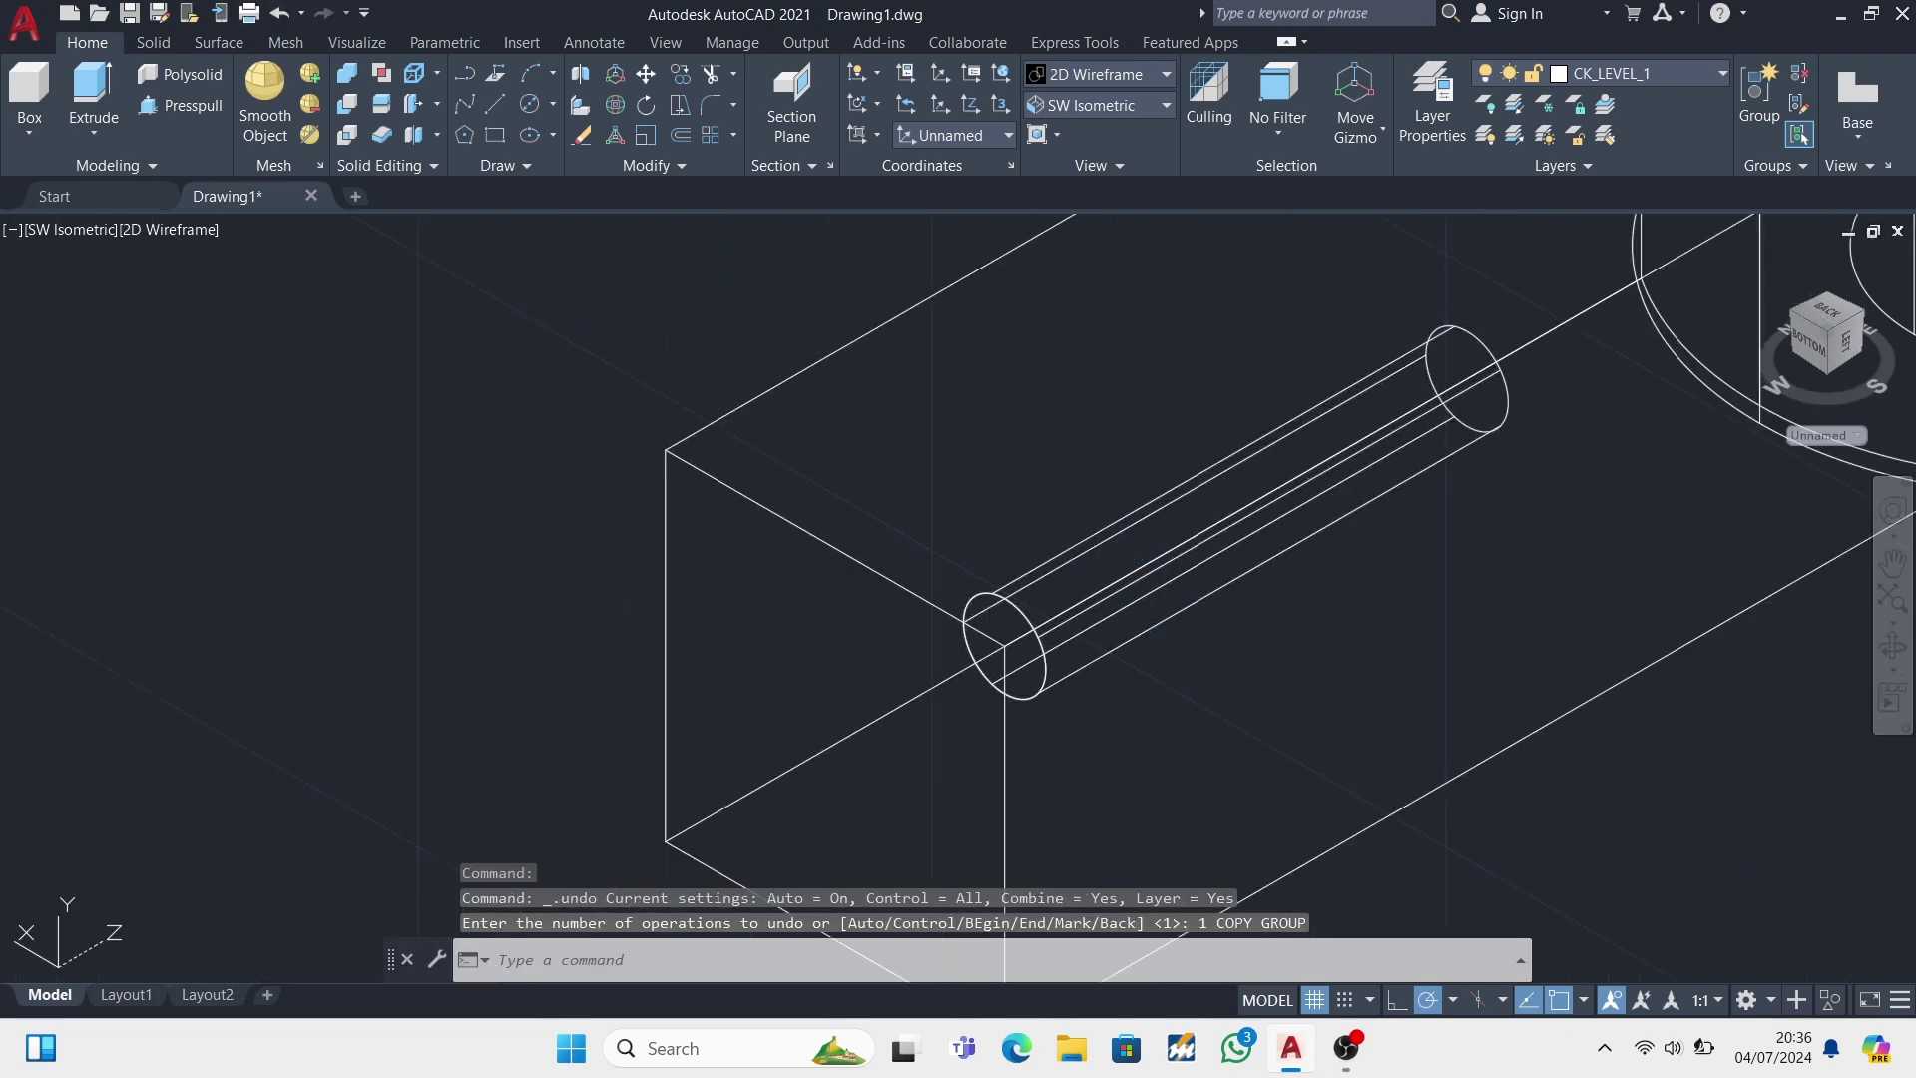
- Delete the leftover cylinder and the small circle
left_click(1181, 485)
key("Delete")
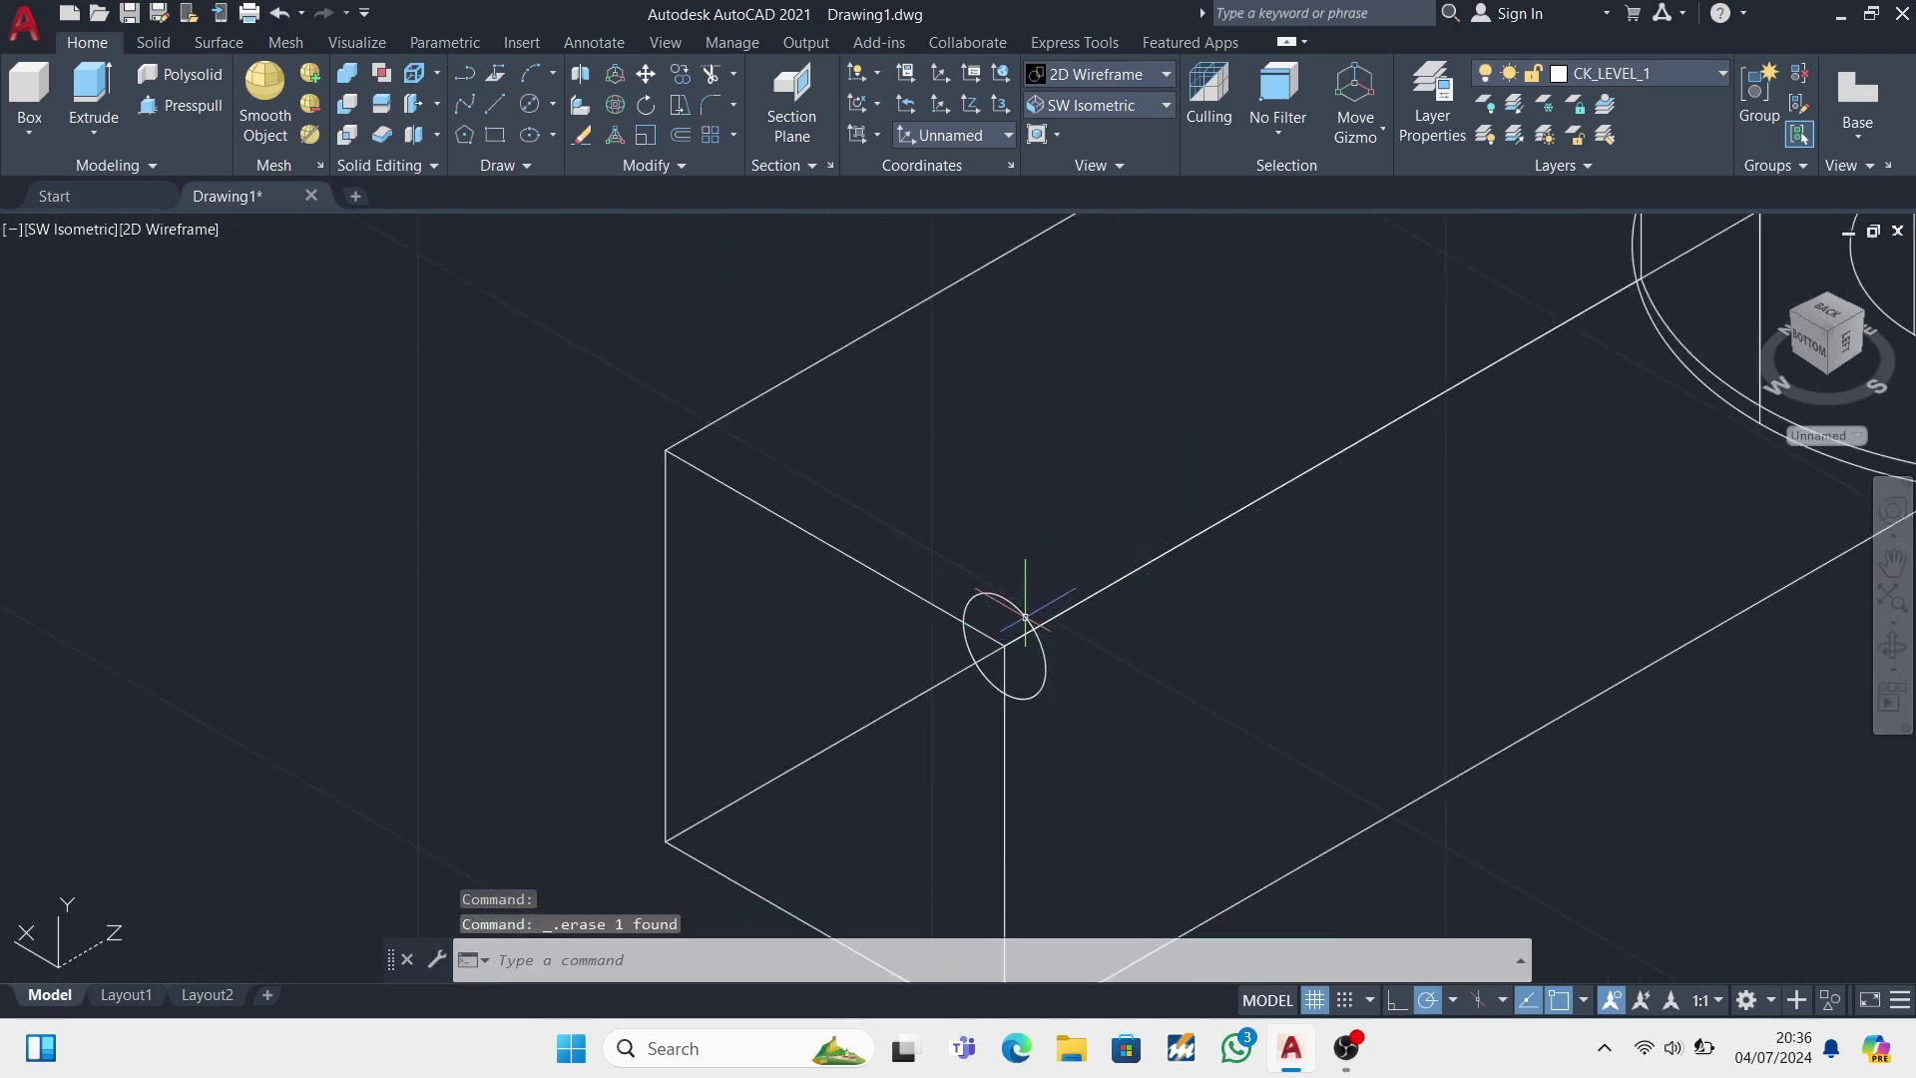
left_click(1025, 615)
key("Delete")
left_click(552, 103)
- Draw a radius-8 circle at the block corner and presspull it 45 into a cylinder
left_click(559, 149)
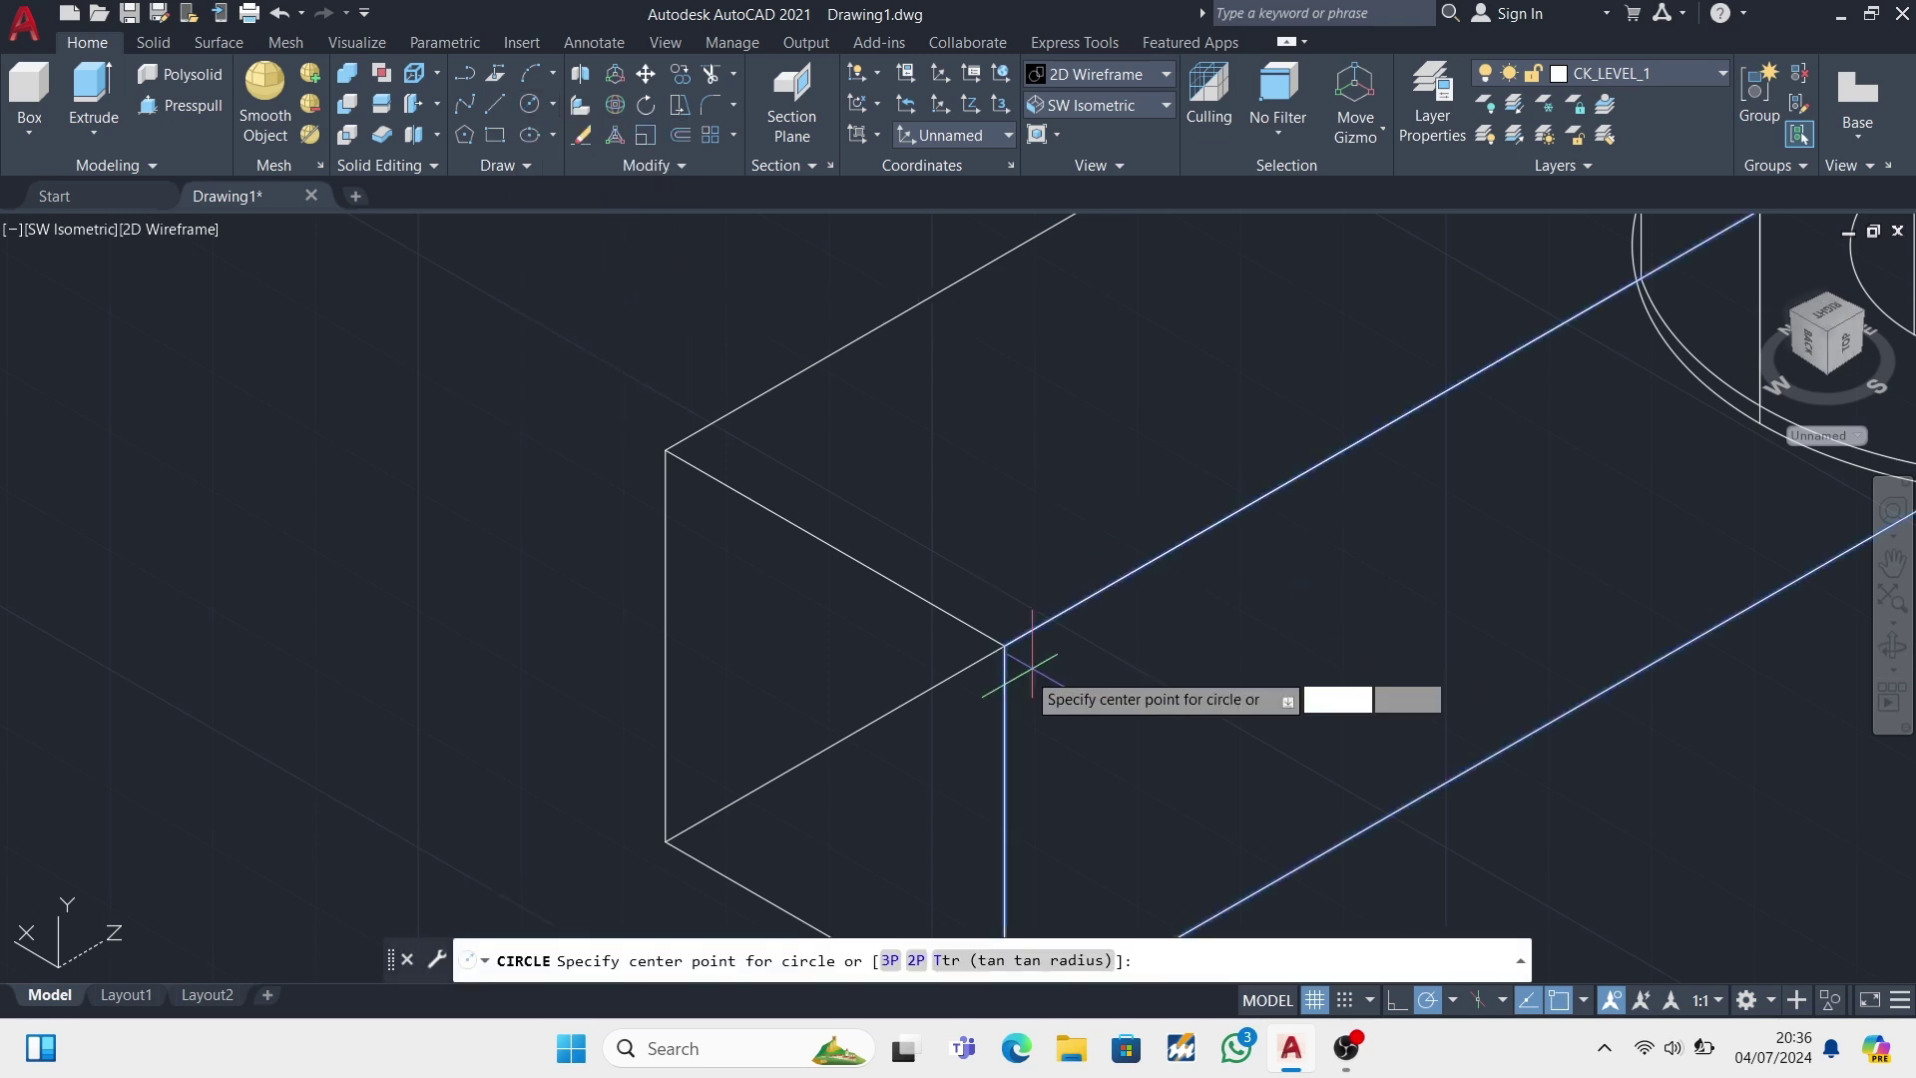
left_click(1004, 646)
type("8")
key("Return")
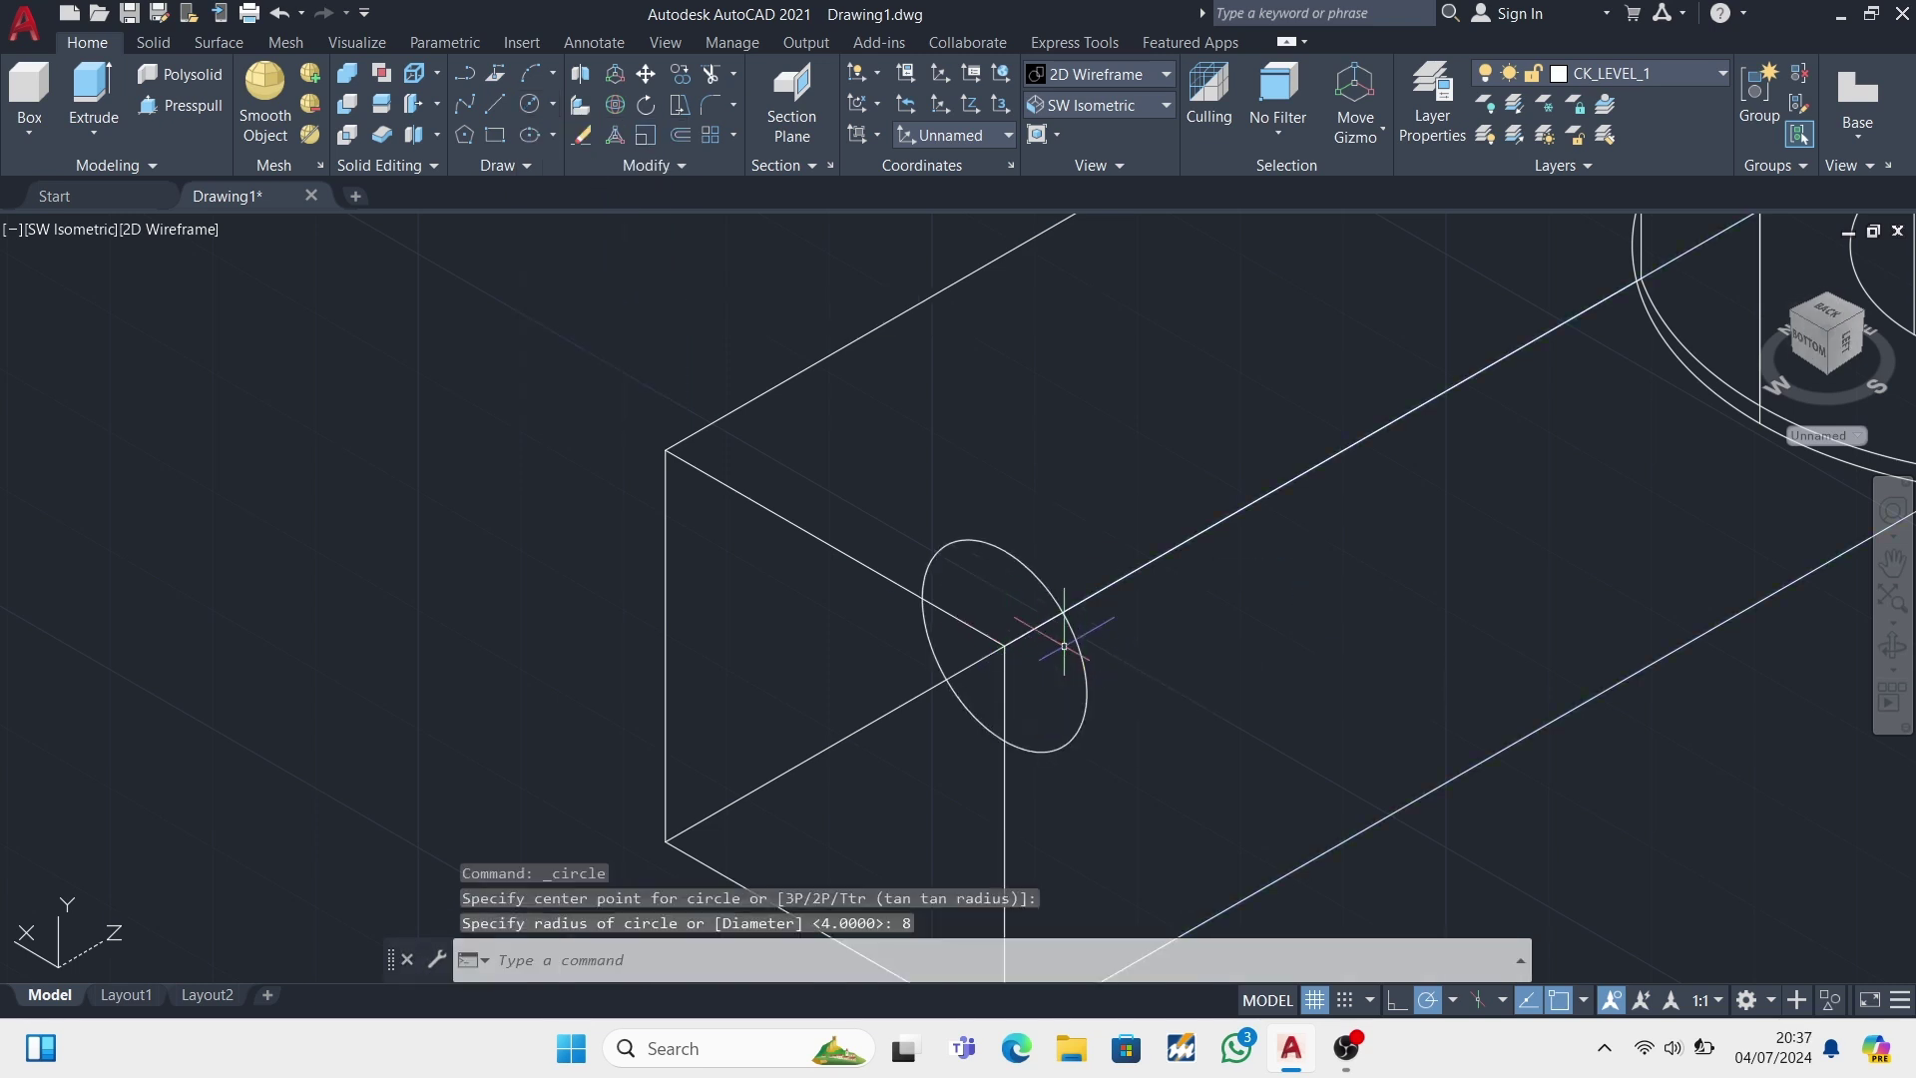
key("ctrl+shift+e")
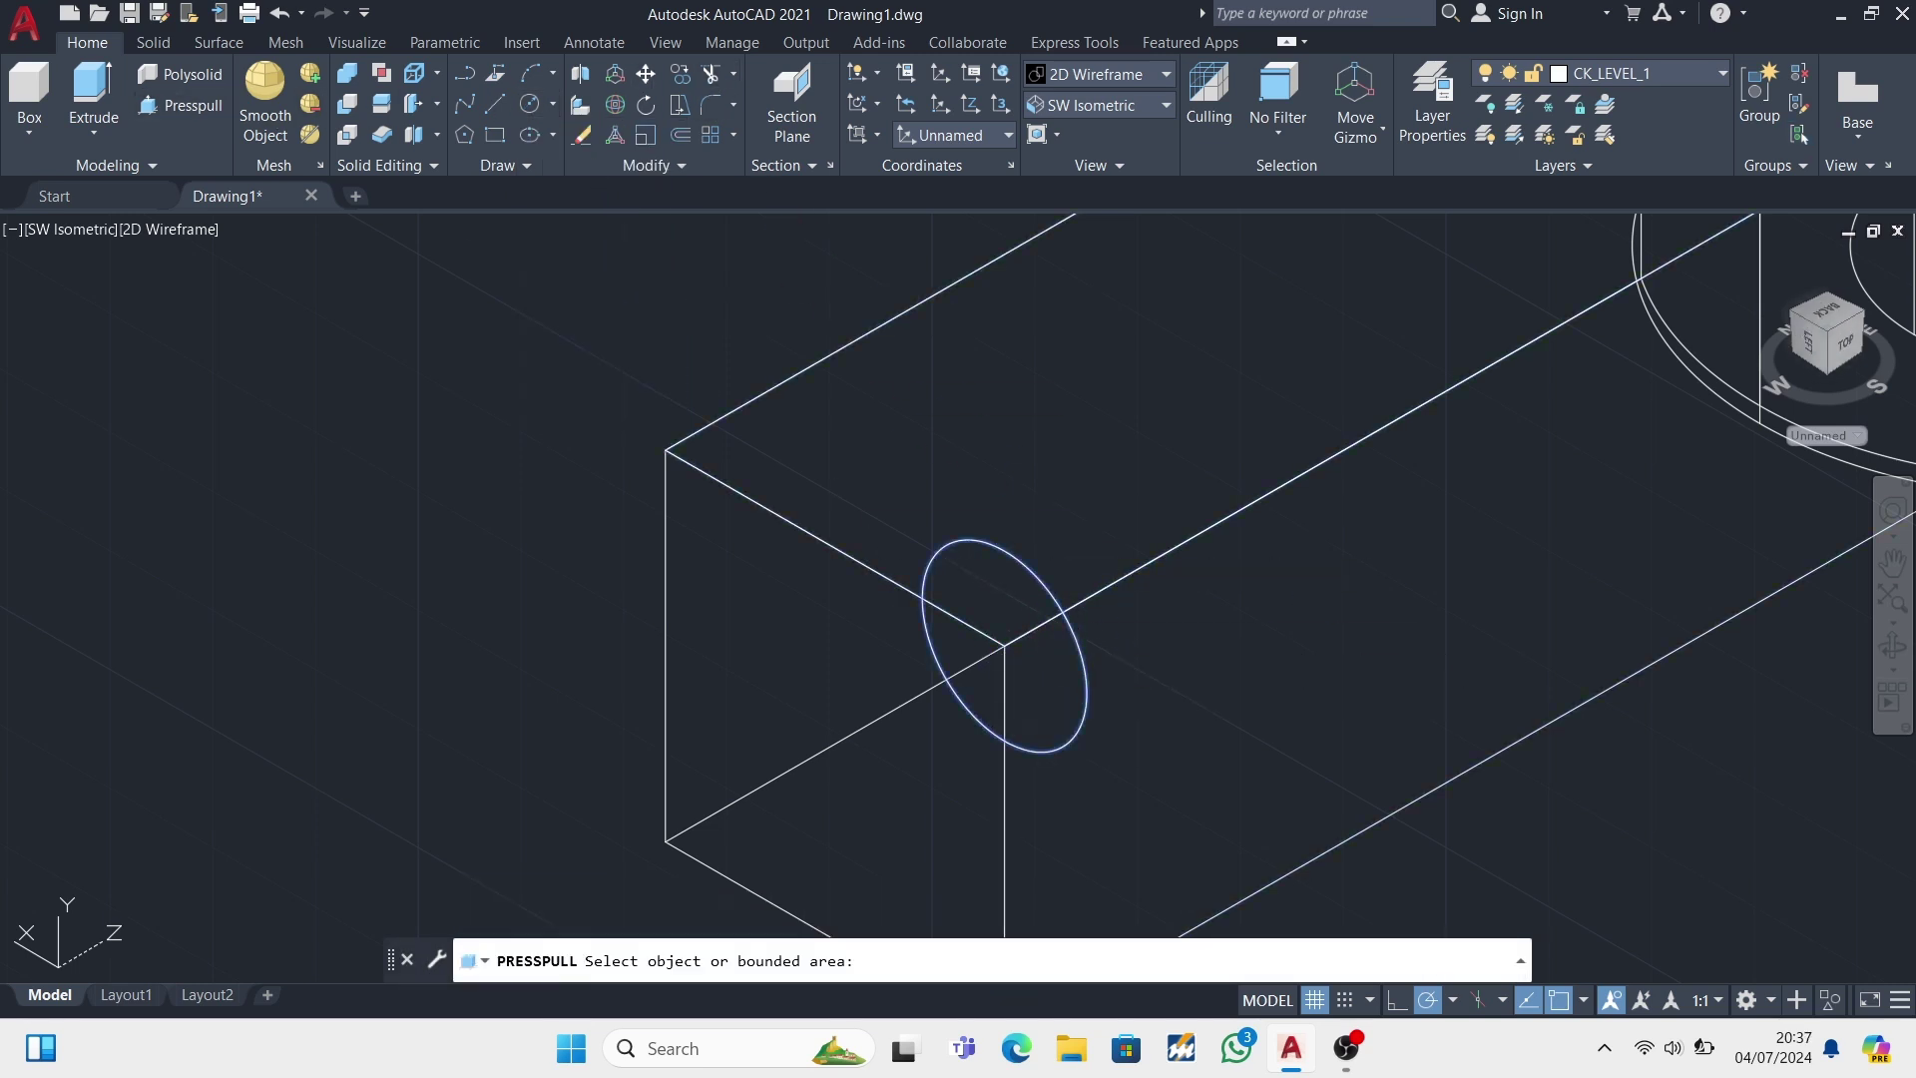
left_click(1028, 649)
type("45")
key("Return")
middle_click_drag(1191, 553, 1201, 463)
key("Escape")
- Copy the cylinder to the block's top corner and both lower corners
type("co")
key("Return")
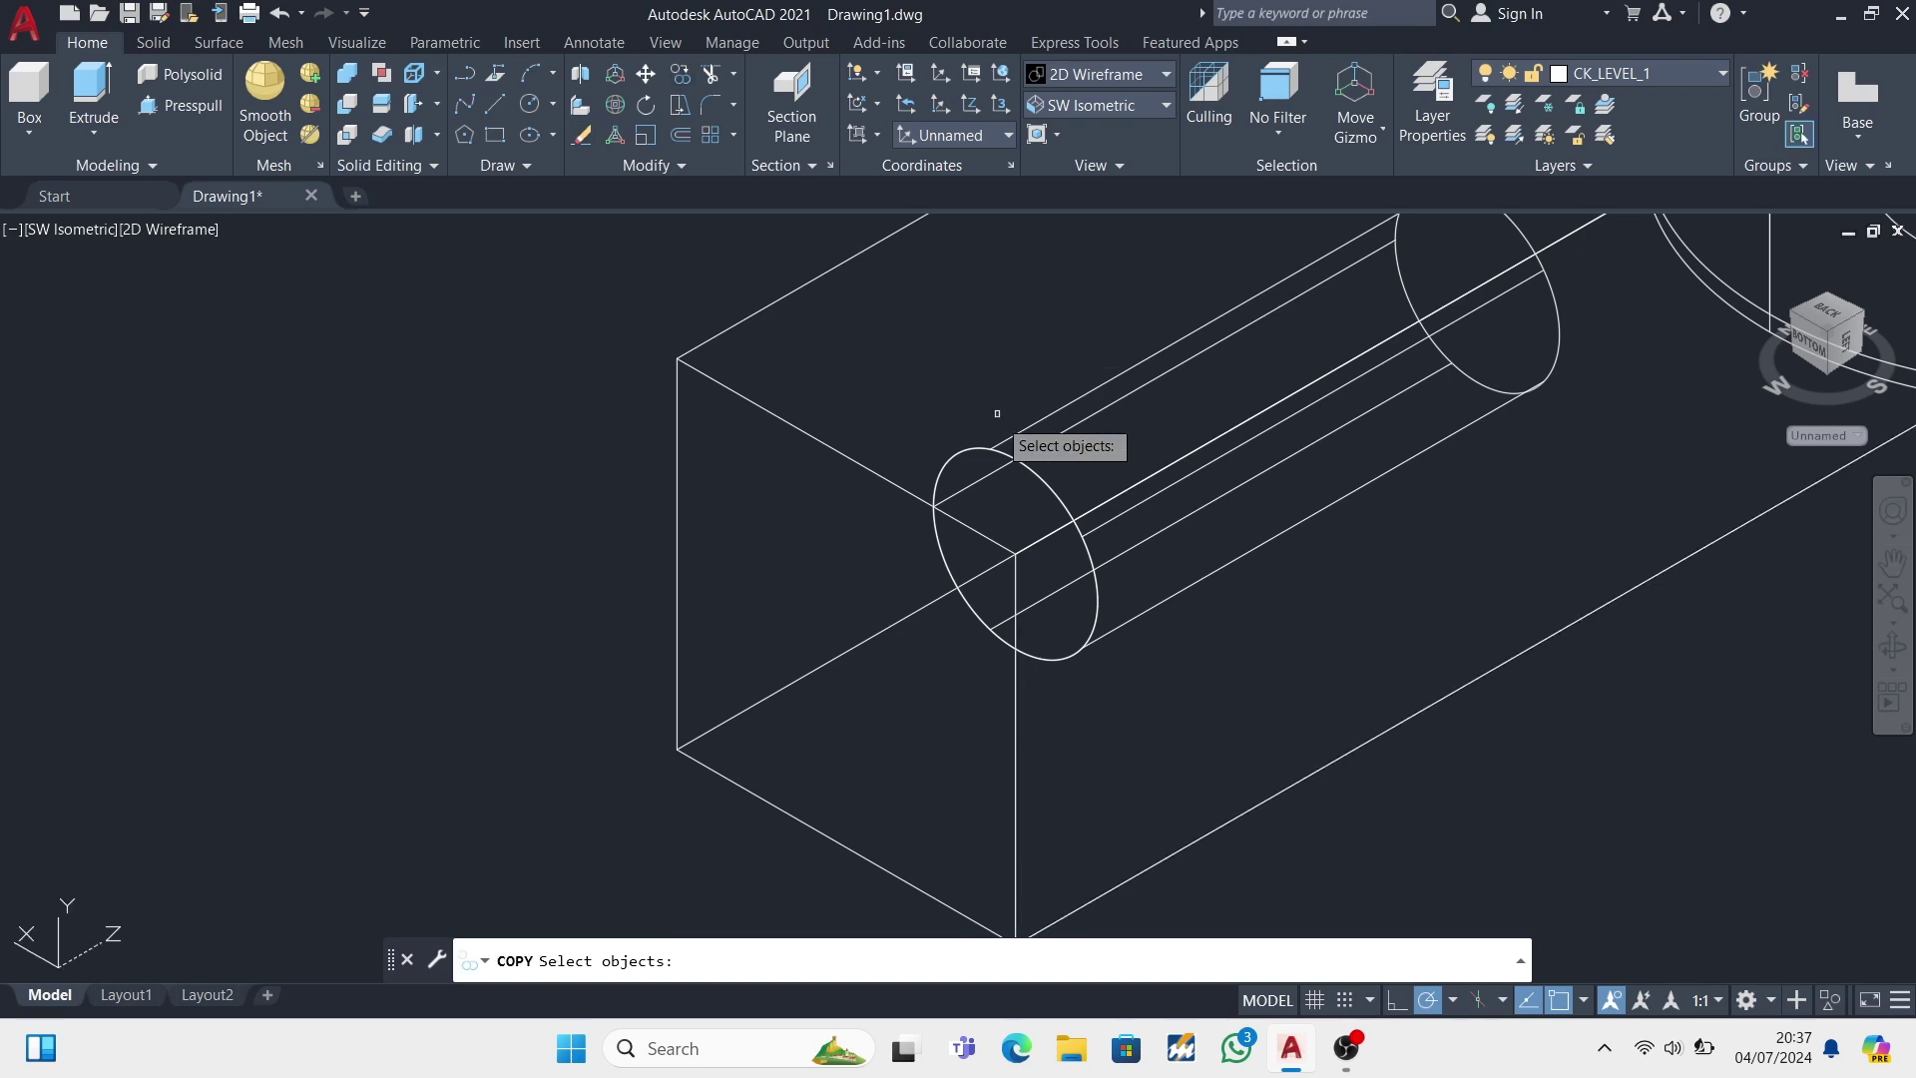
left_click(1016, 469)
key("Return")
left_click(1015, 553)
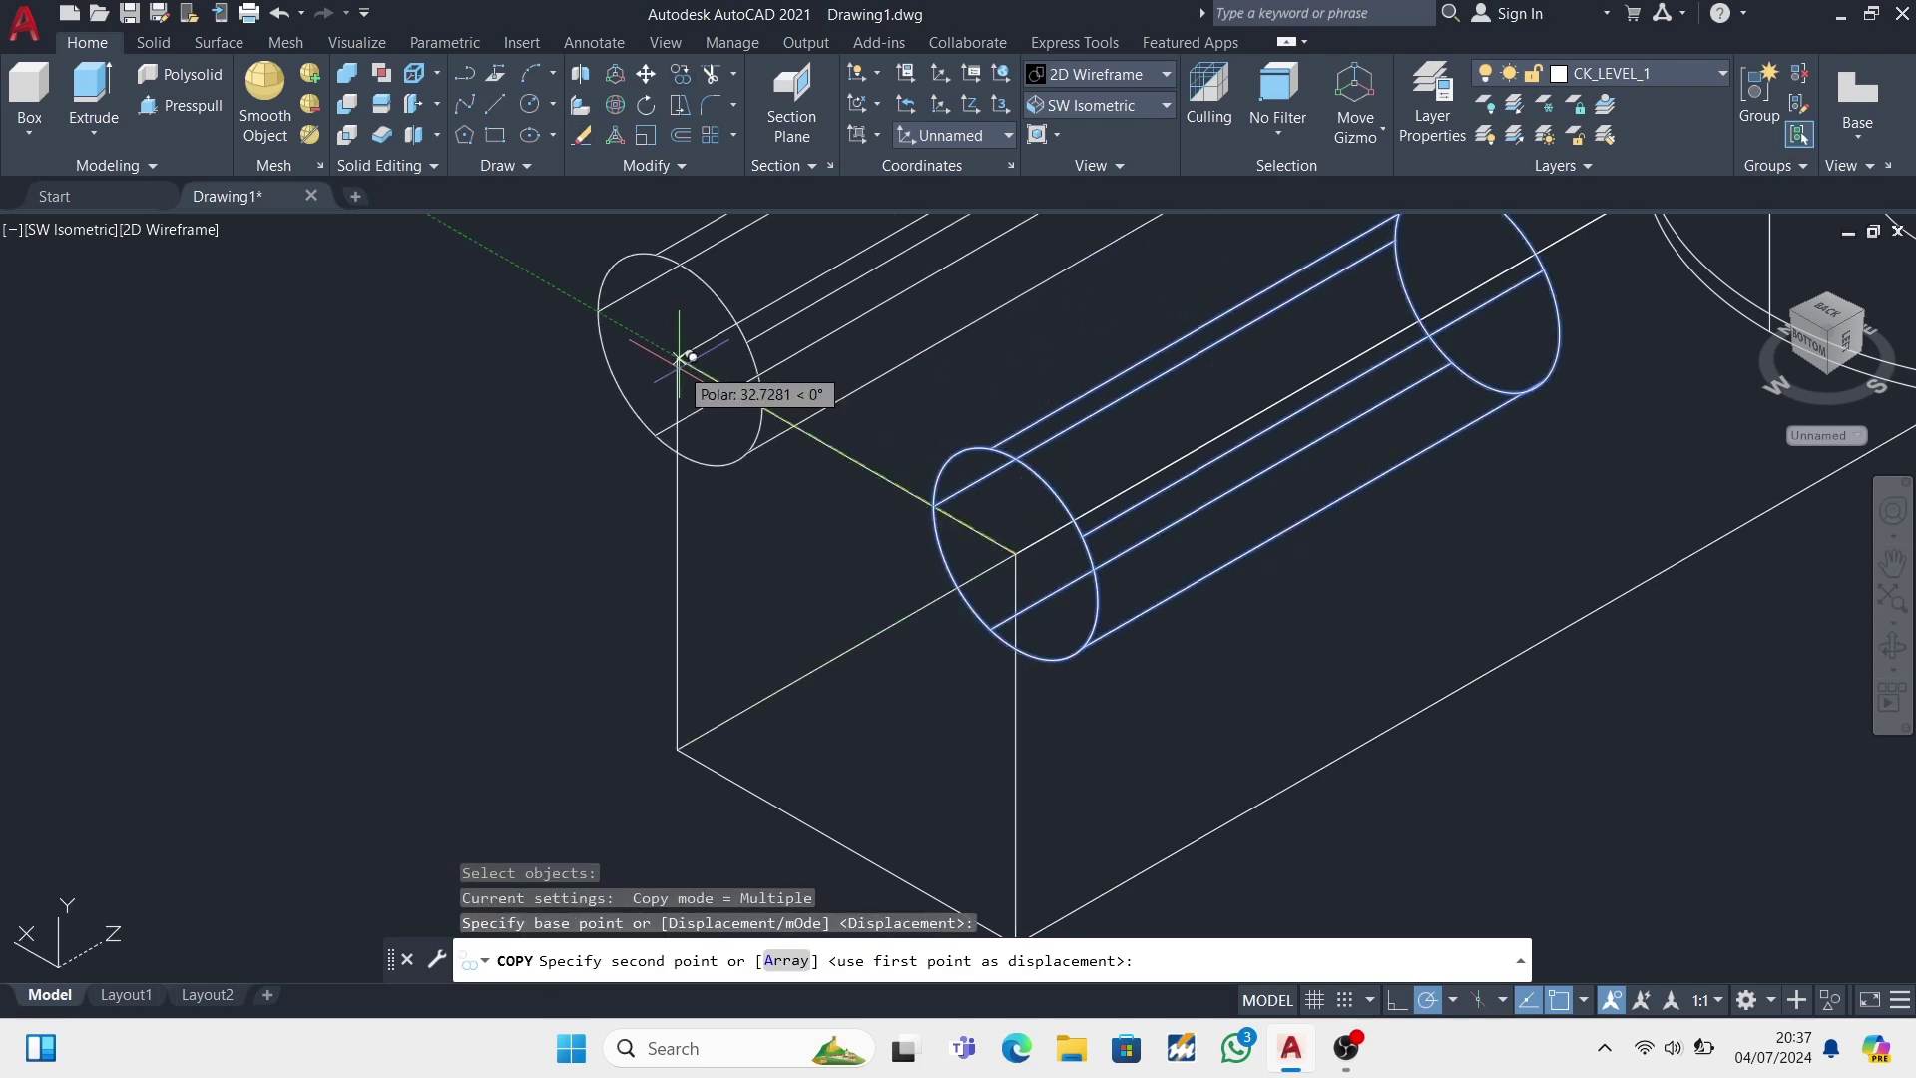
left_click(676, 358)
left_click(677, 746)
scroll(676, 747, "down", 4)
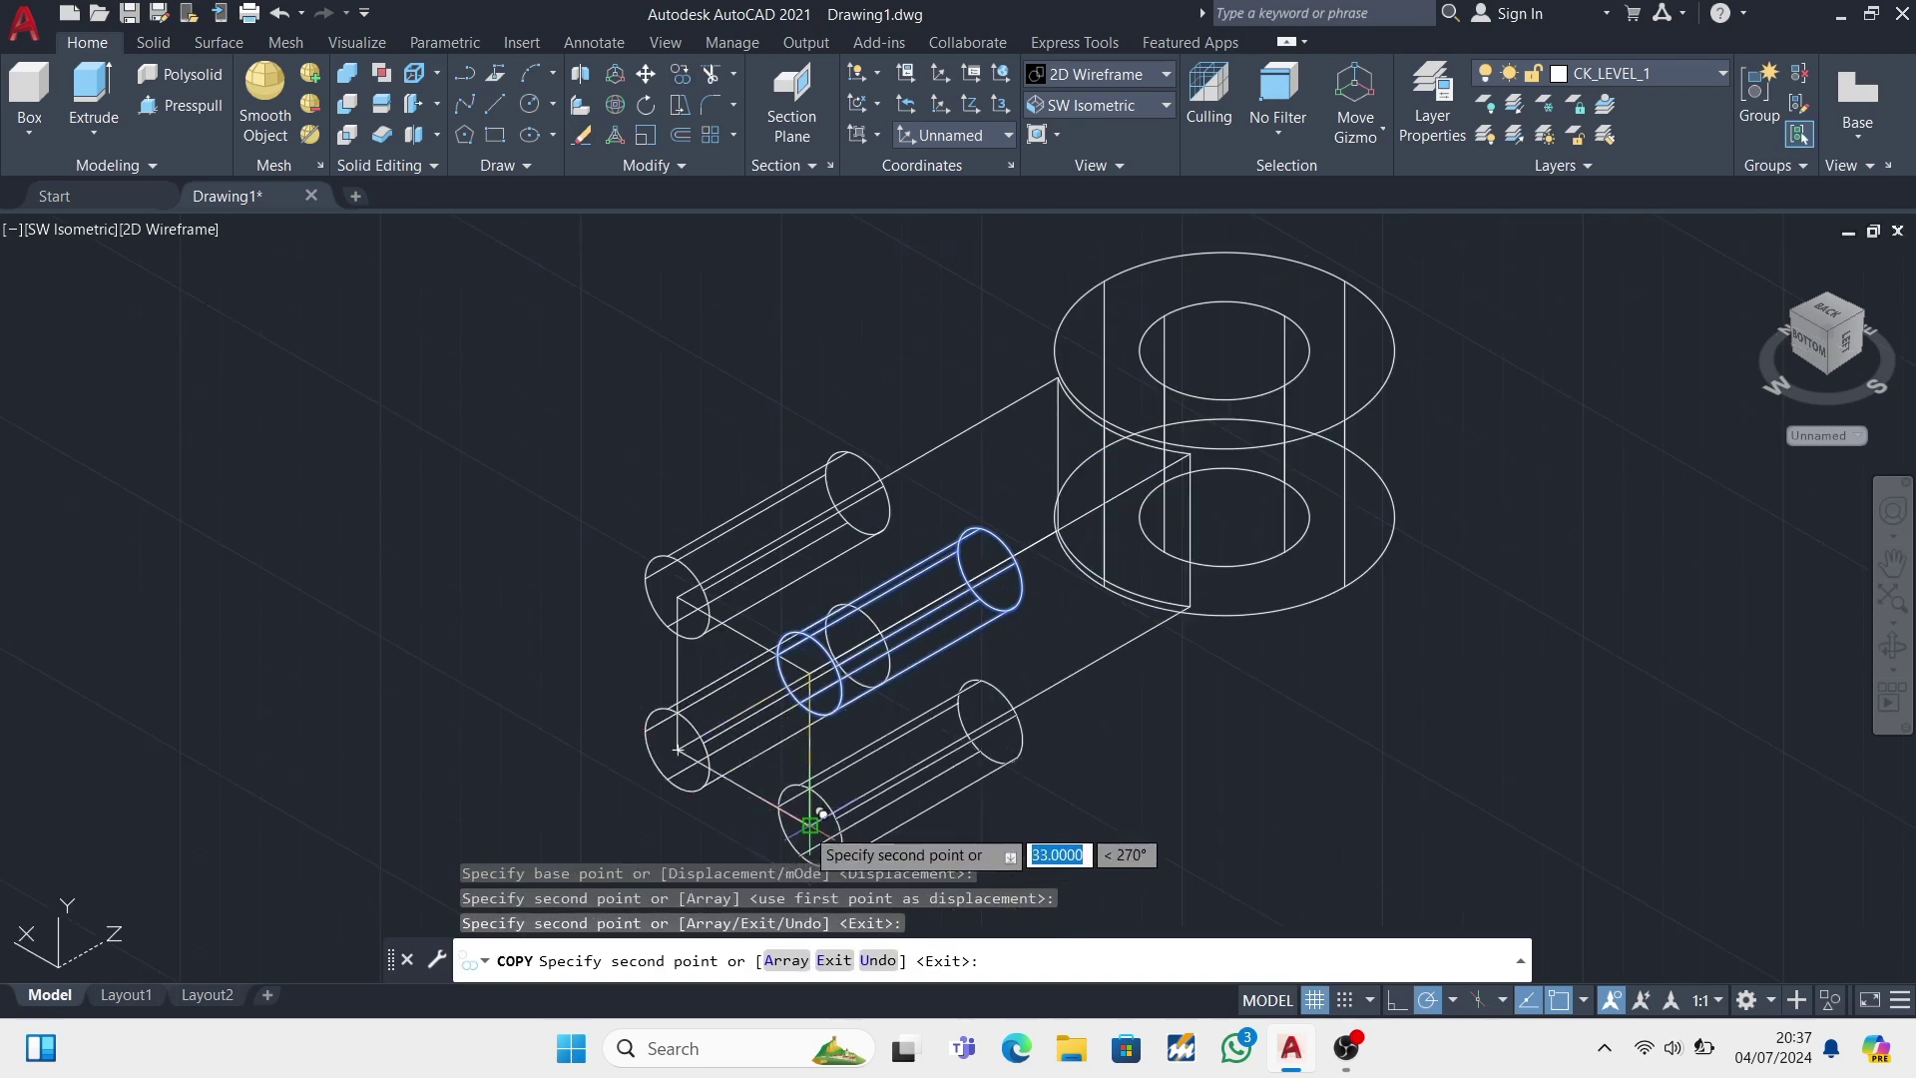
left_click(810, 824)
key("Escape")
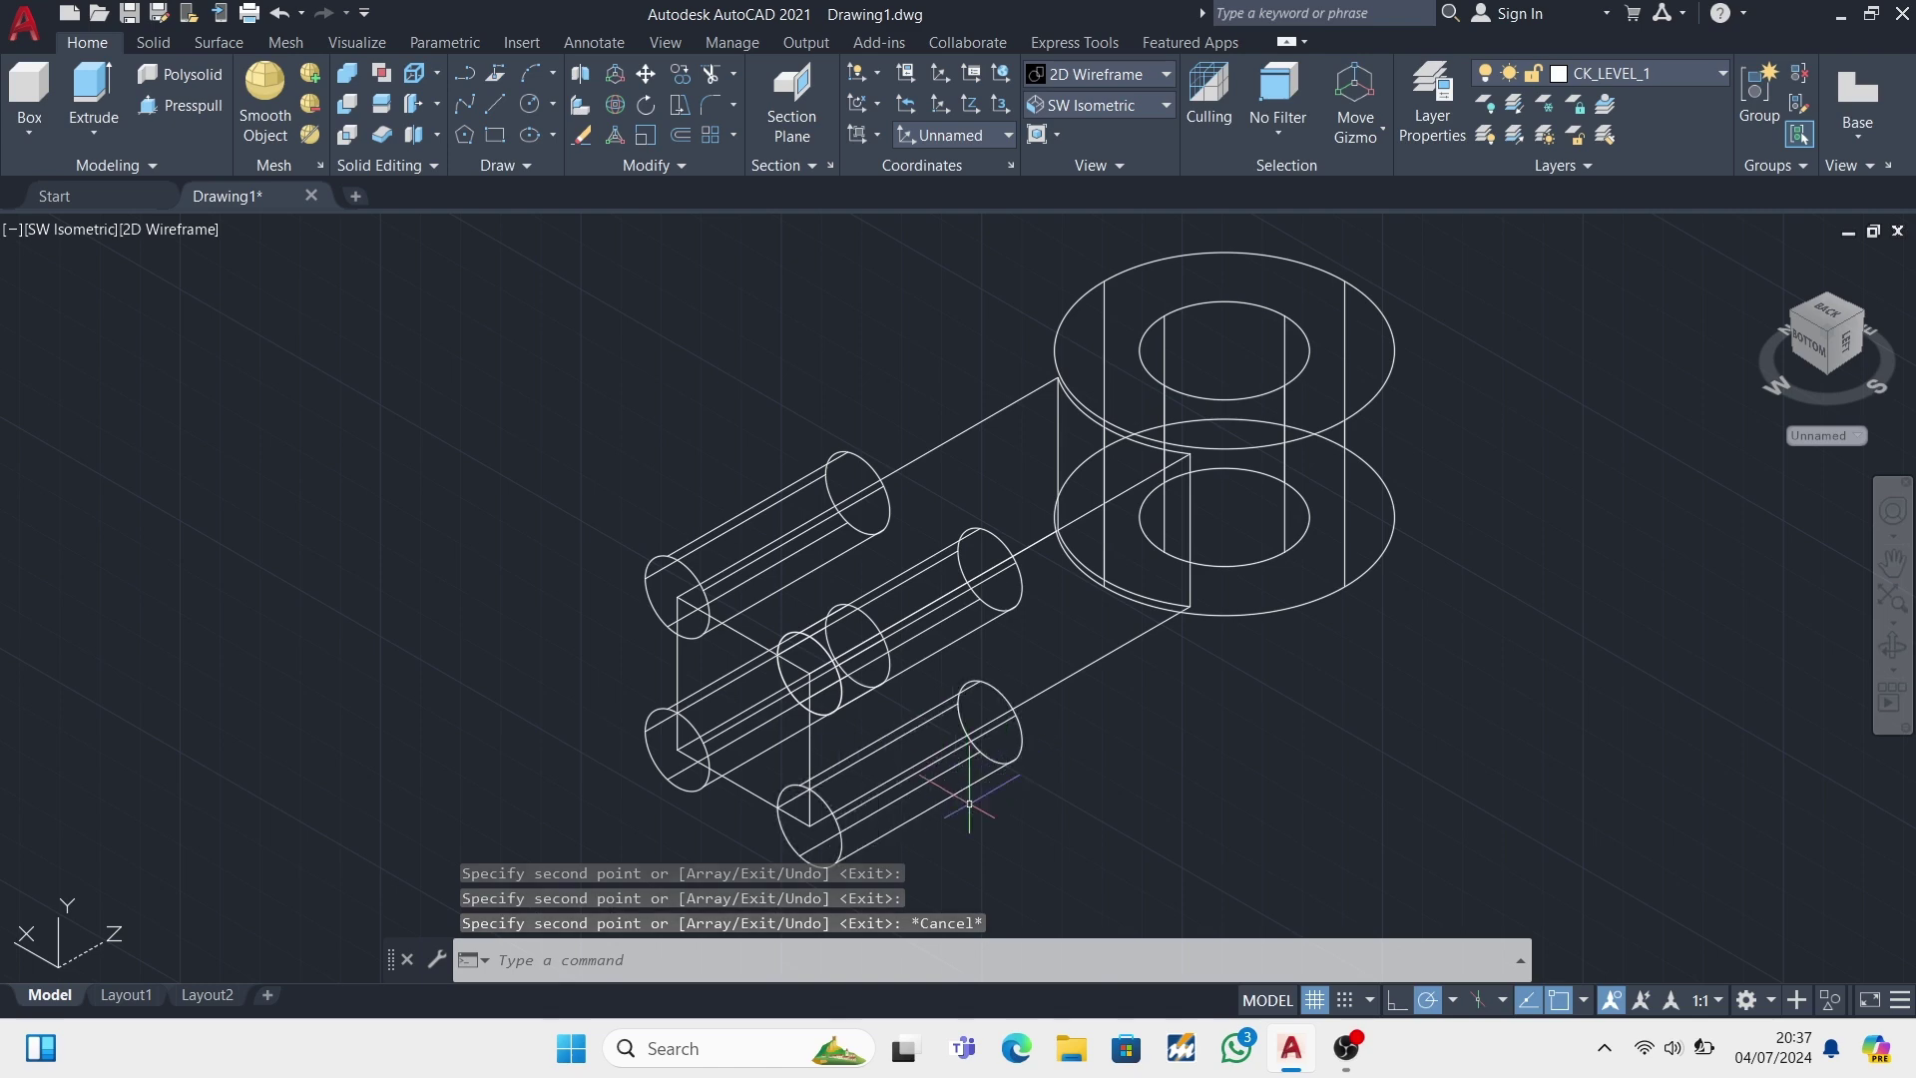
left_click(346, 72)
- Union the four corner cylinders into one solid
left_click(688, 543)
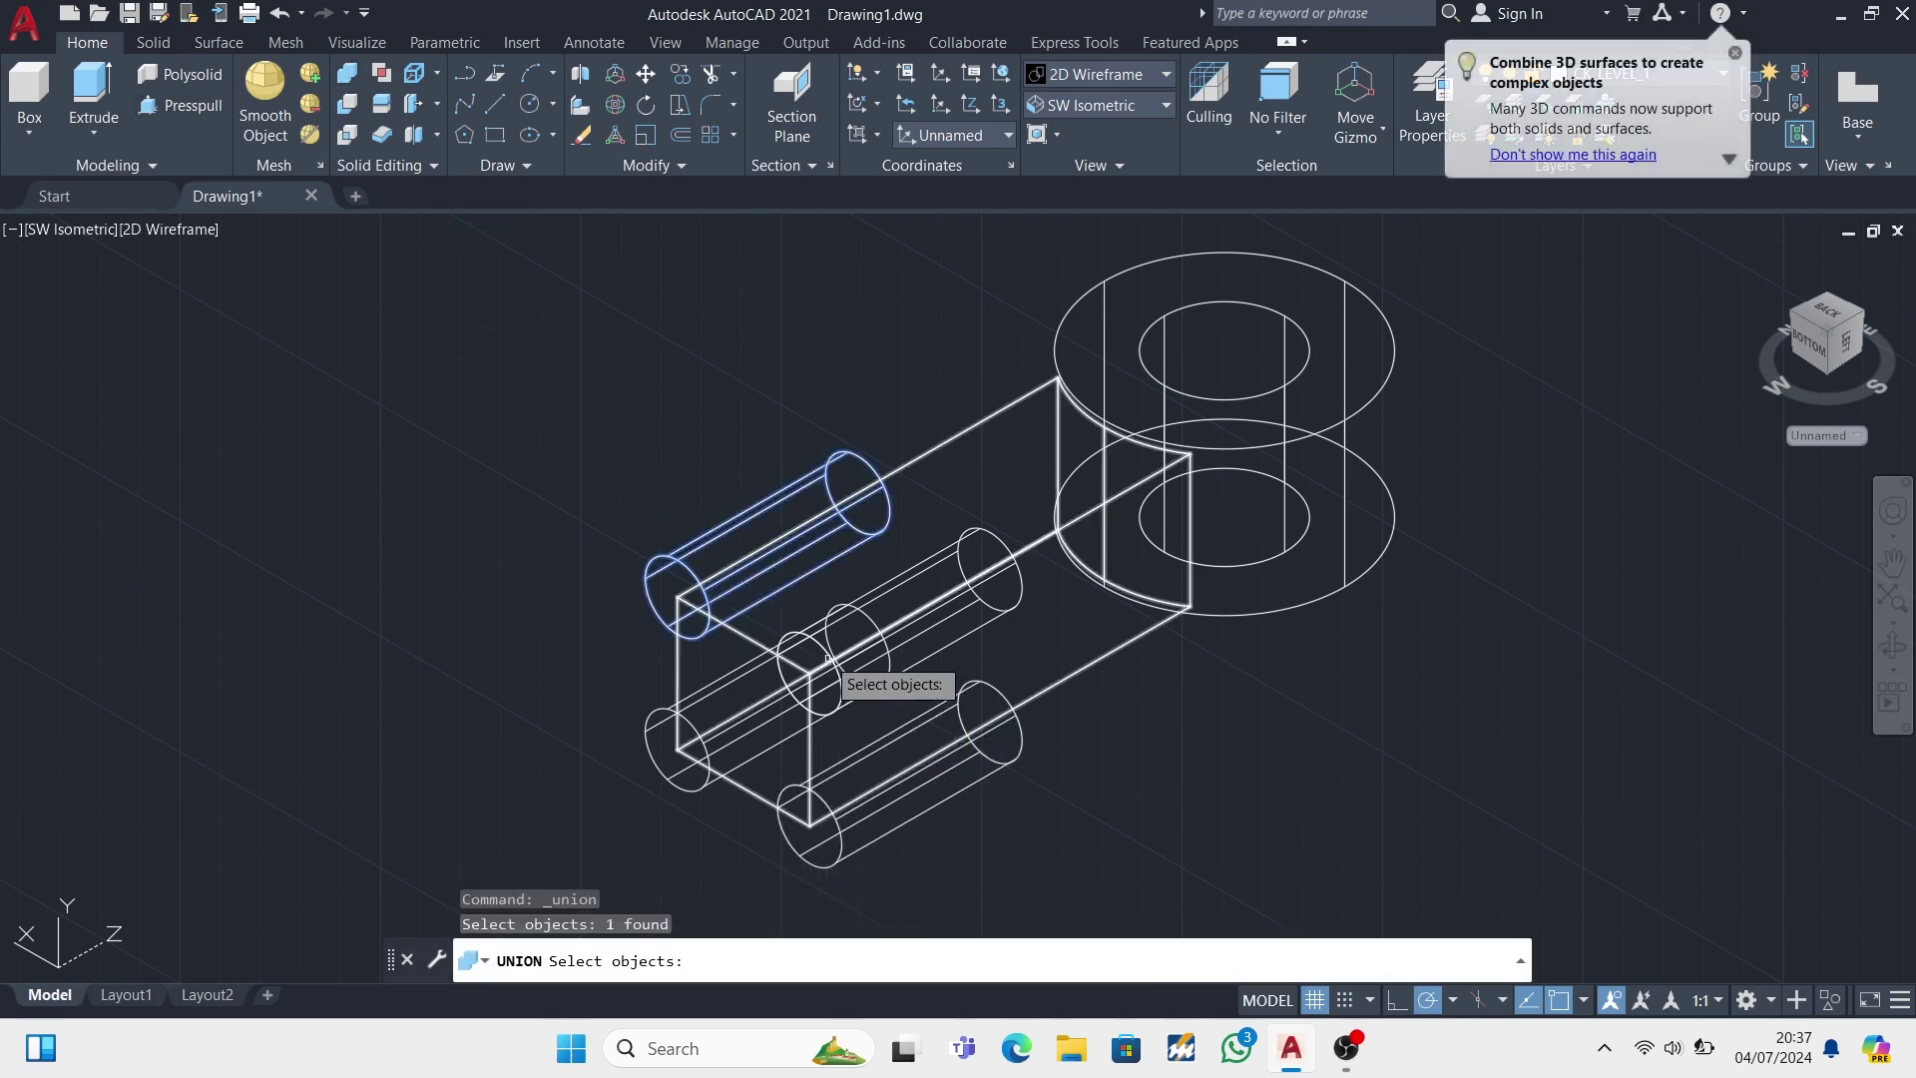
left_click(843, 659)
left_click(717, 726)
left_click(849, 840)
key("Return")
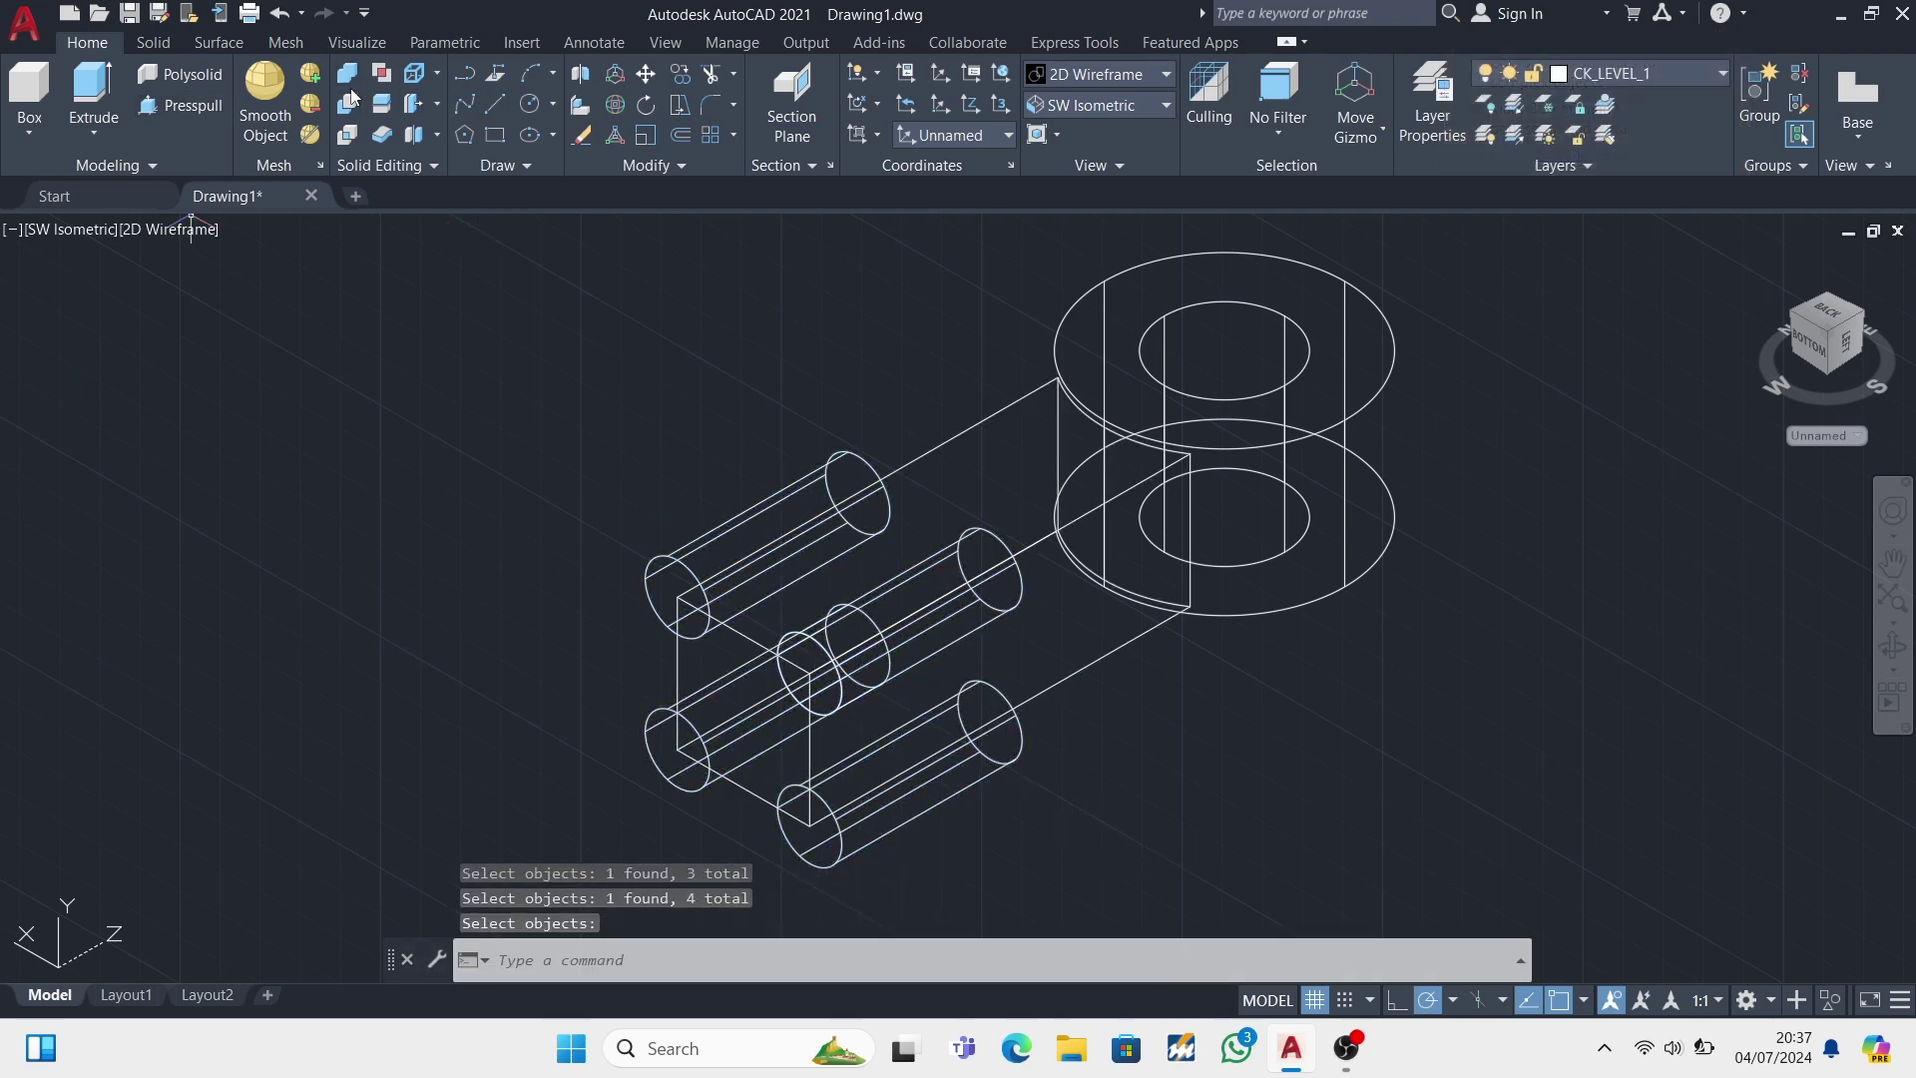
- Subtract the merged cylinders from the end block and orbit to view the notches
left_click(347, 104)
left_click(760, 646)
key("Return")
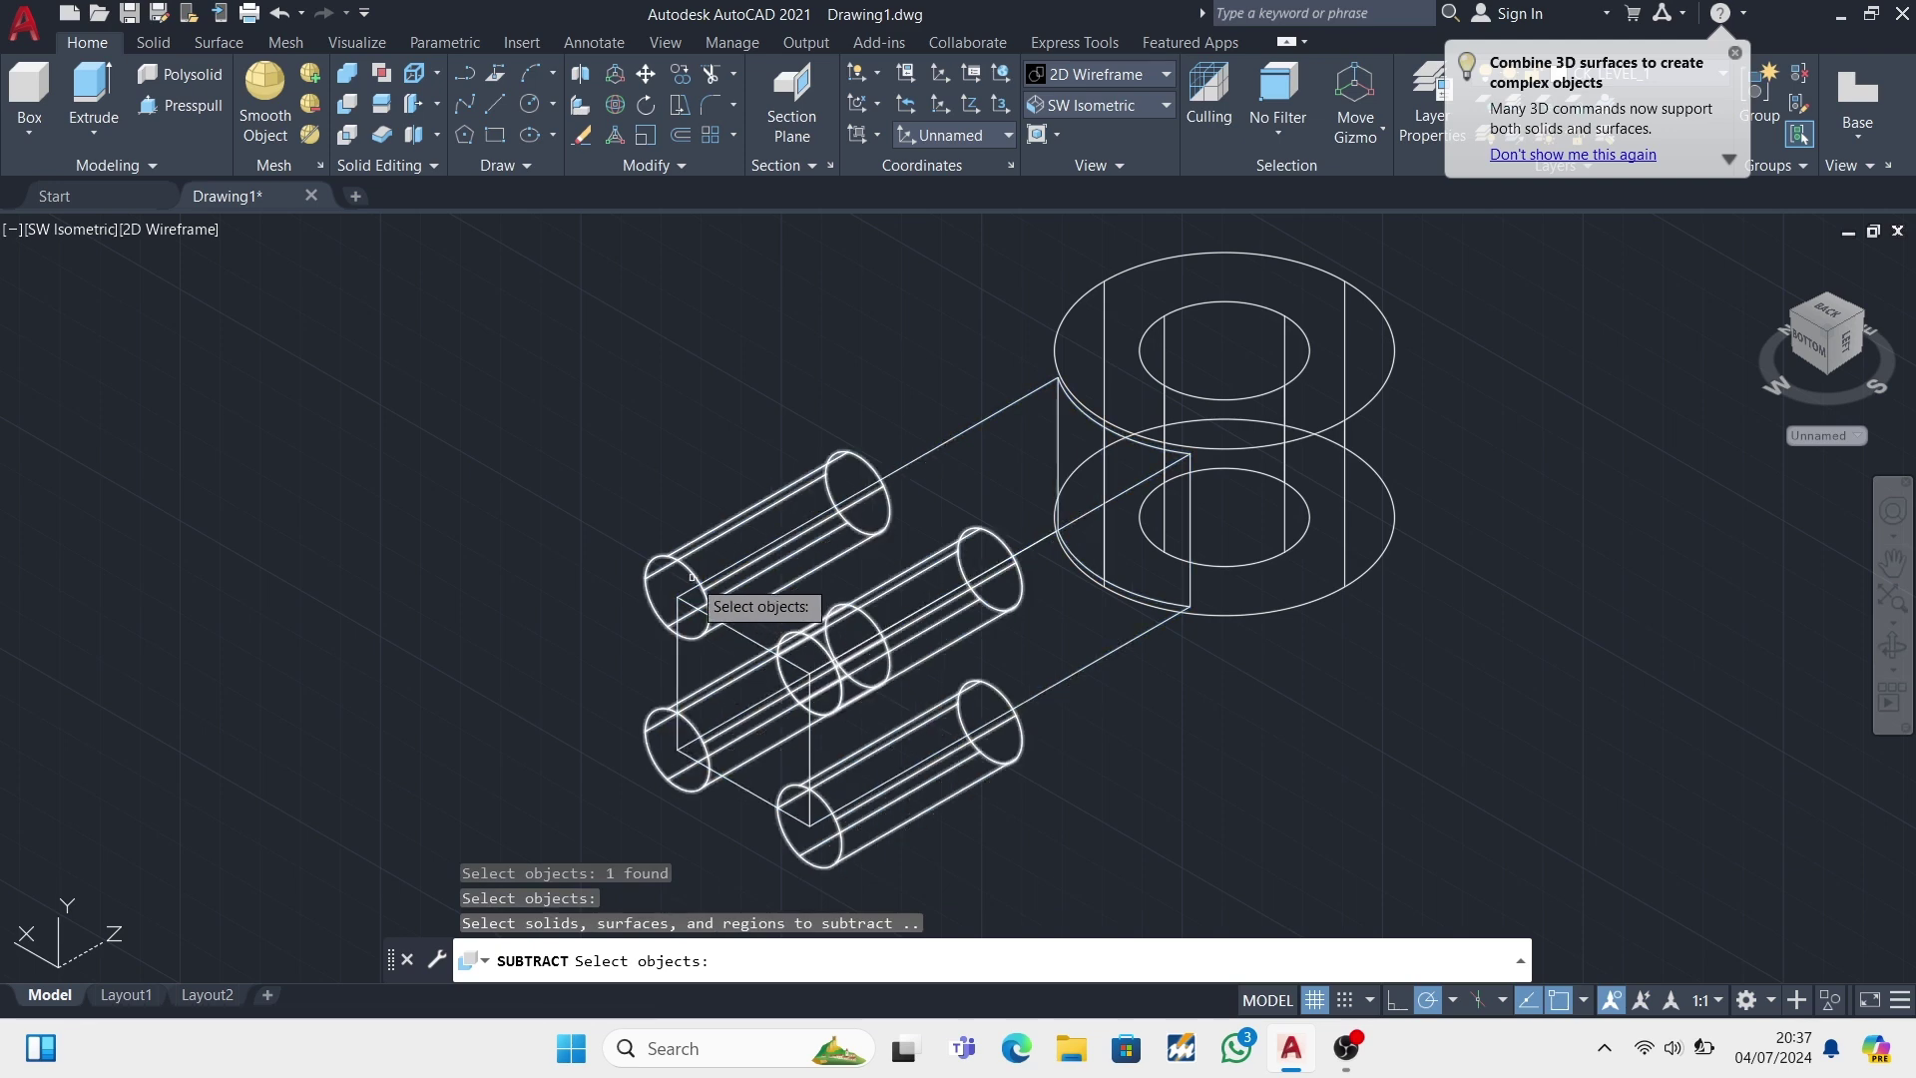
left_click(690, 580)
key("Return")
scroll(898, 500, "up", 3)
left_click(693, 554)
middle_click_drag(953, 520, 1327, 782, "shift")
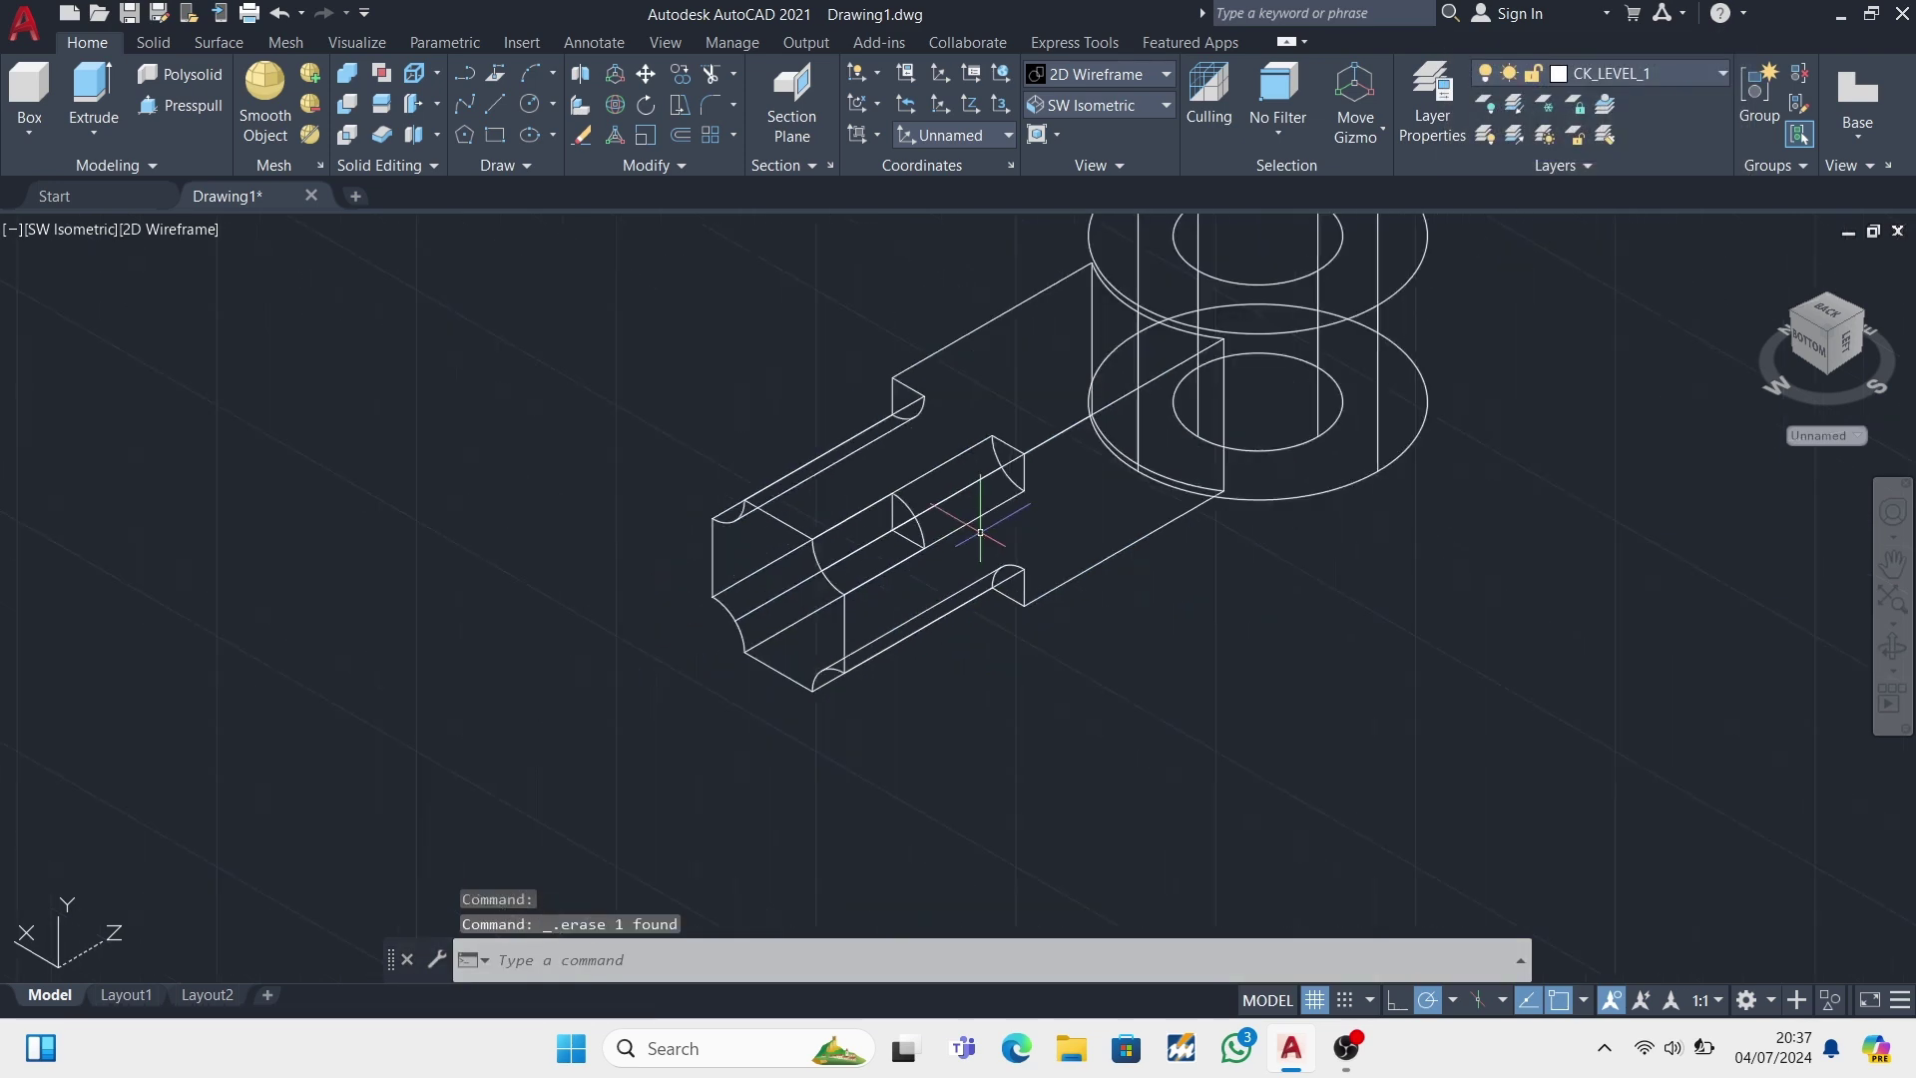
- Start a line on the block, then cancel it
scroll(1327, 781, "up", 2)
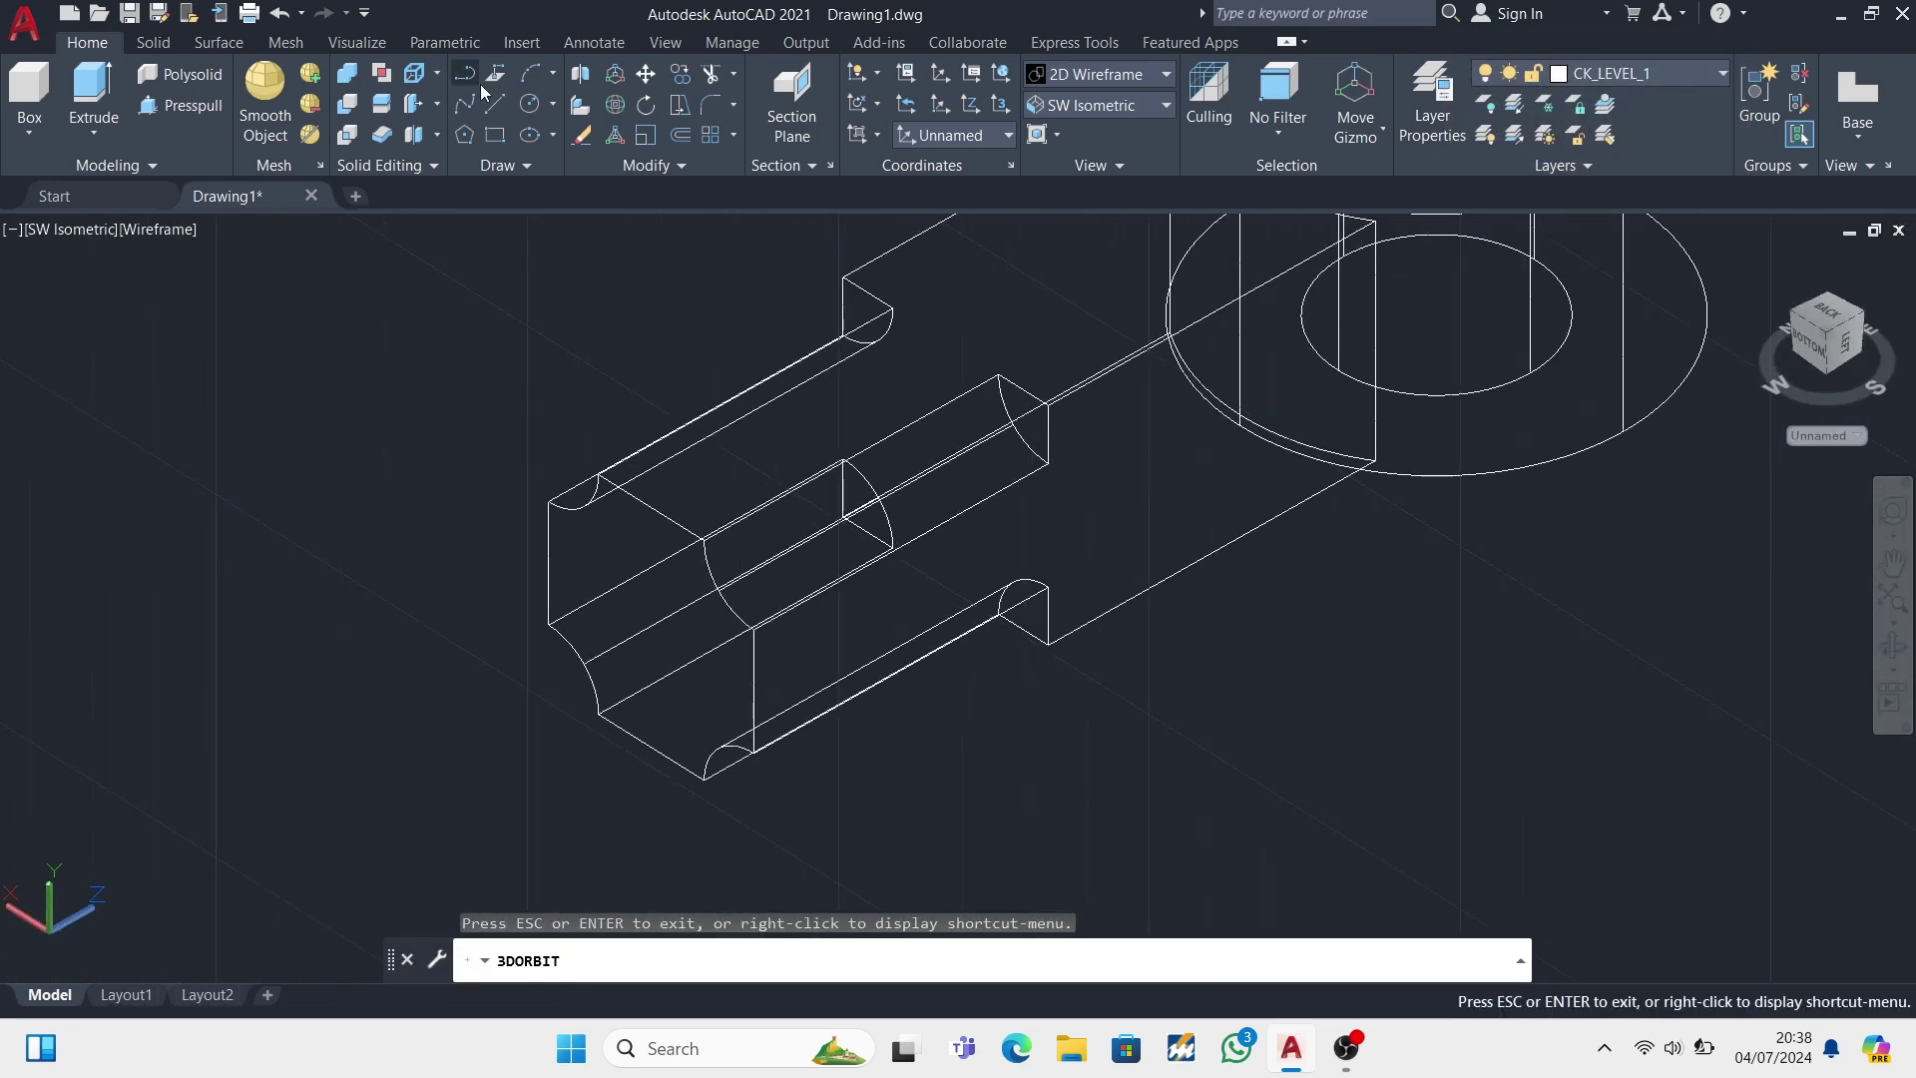
left_click(494, 103)
left_click(748, 628)
scroll(819, 616, "up", 3)
scroll(819, 616, "down", 2)
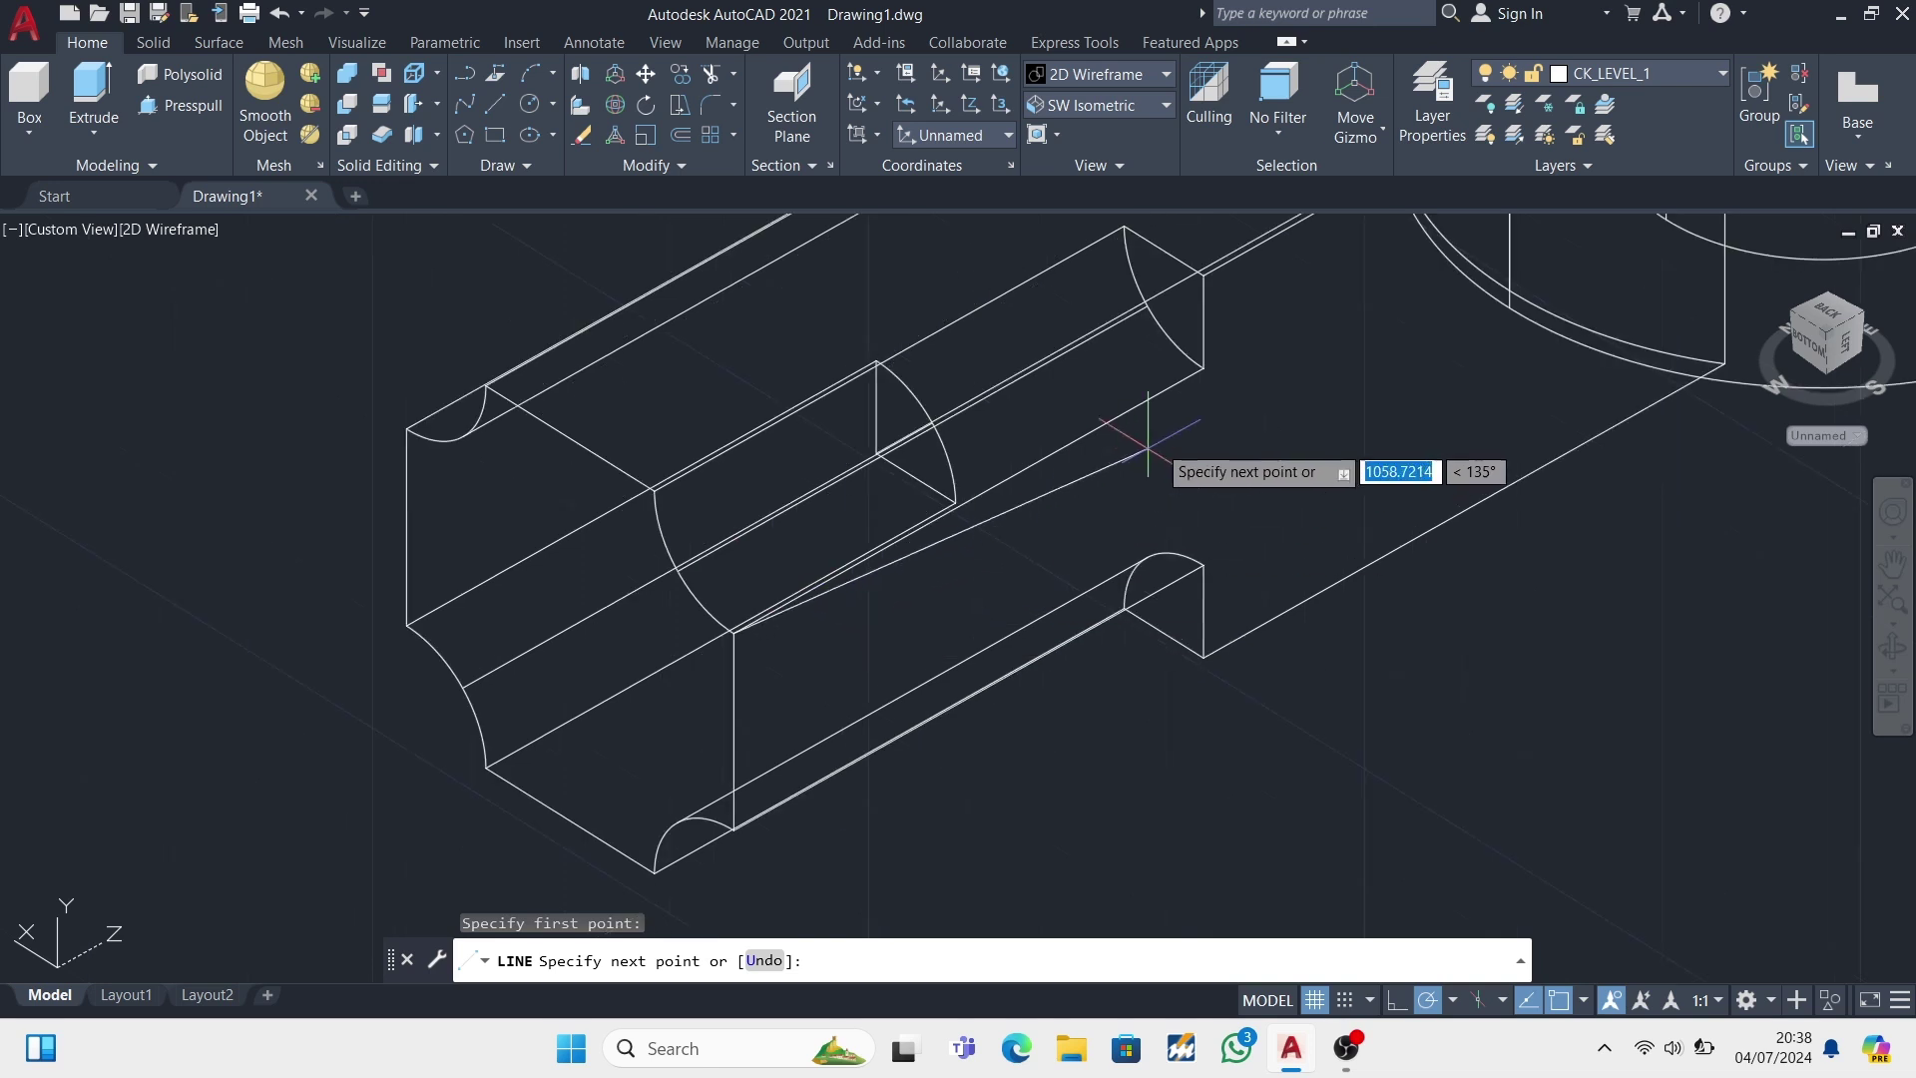
key("Escape")
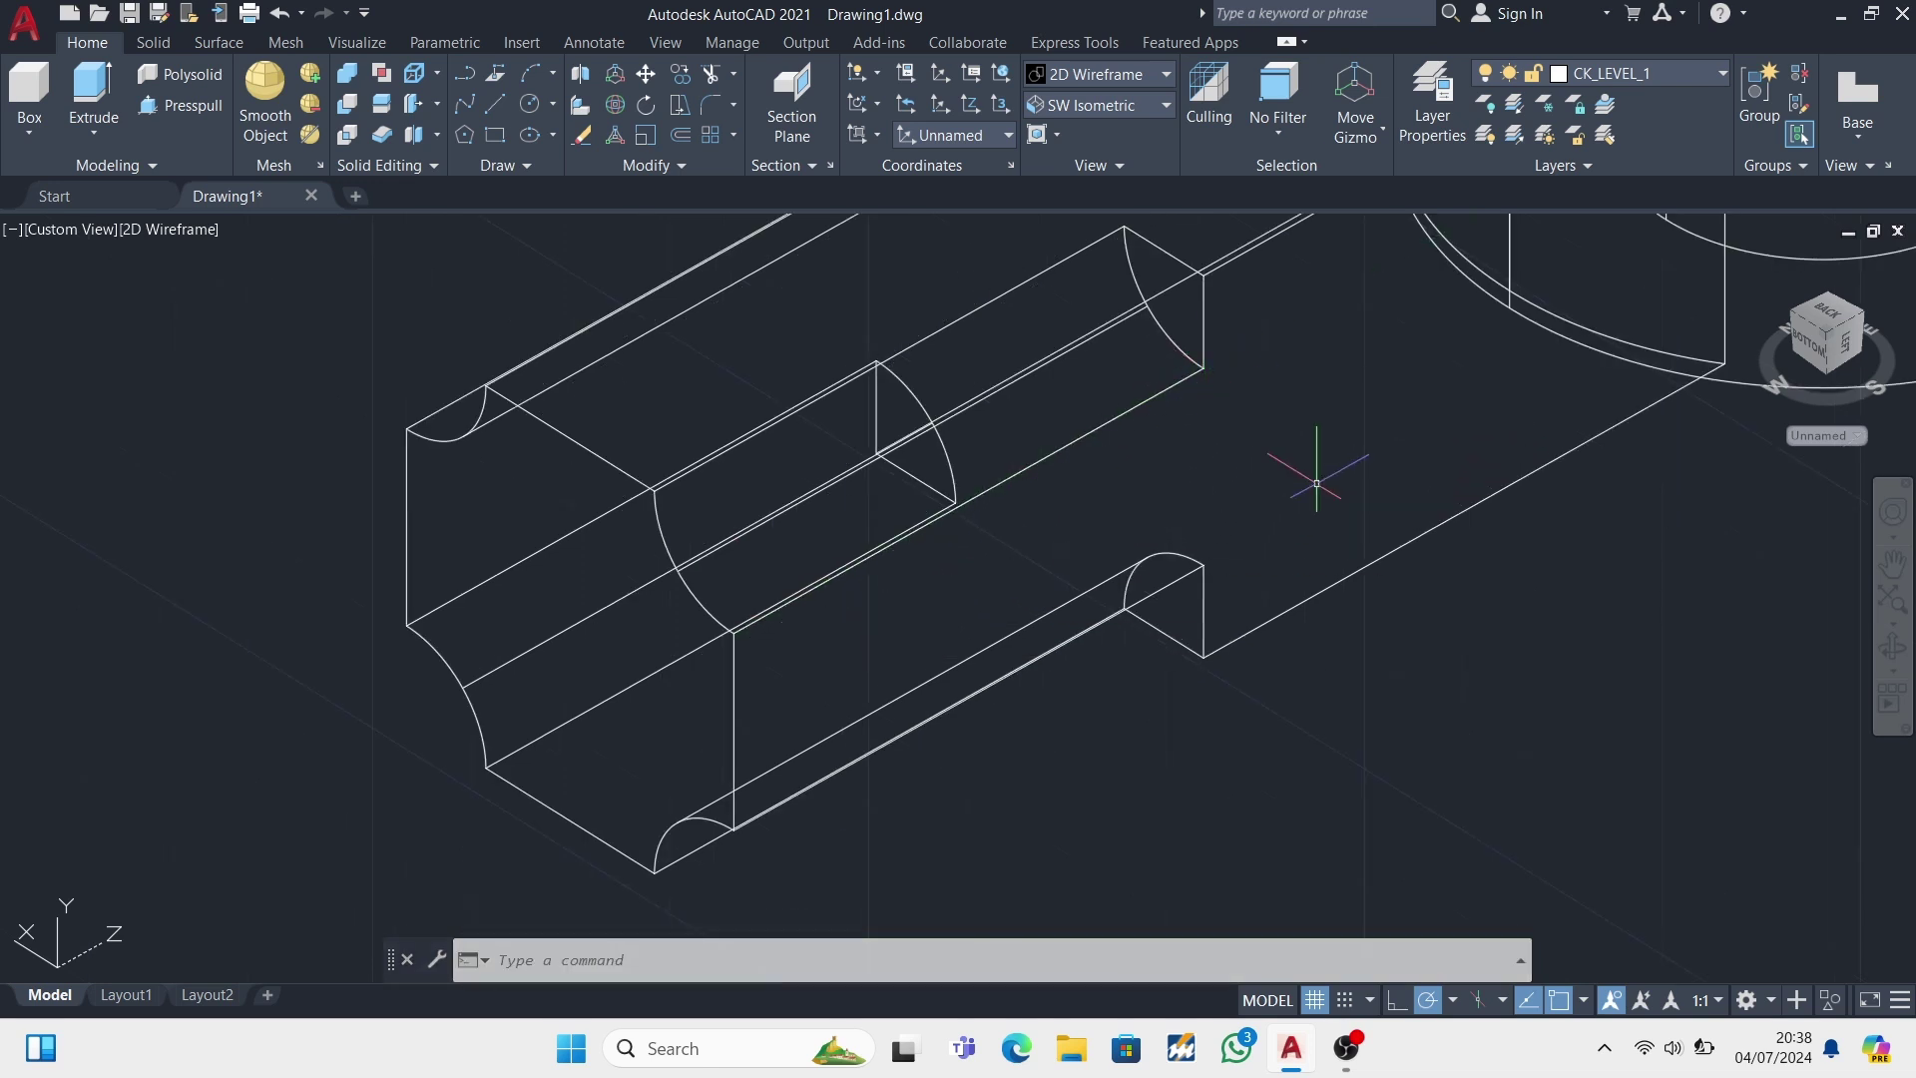
scroll(1316, 483, "down", 3)
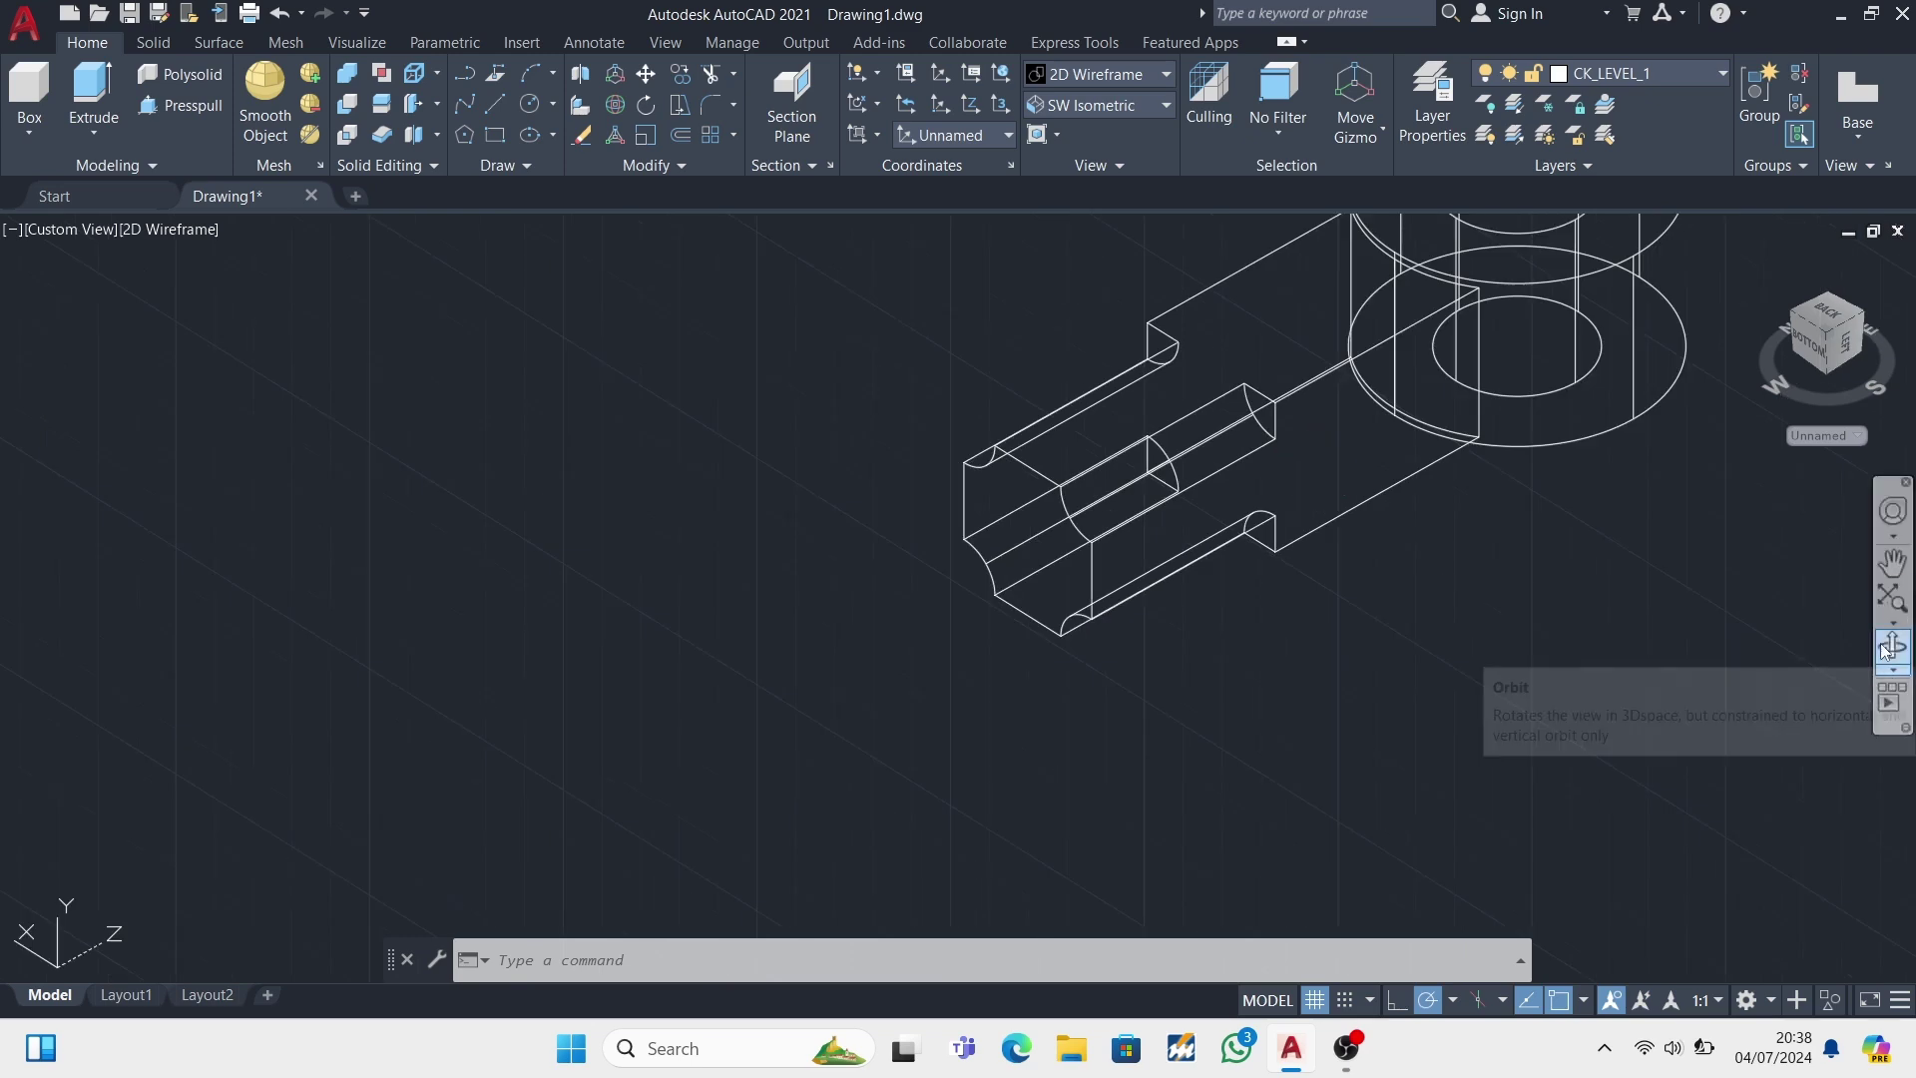
- Set the UCS to Top, orbit to a left view, and start Fillet Edge
left_click(1009, 134)
left_click(928, 197)
mouse_move(1275, 399)
middle_mouse_down("shift")
mouse_move(1428, 671)
mouse_move(1415, 685)
middle_mouse_up("shift")
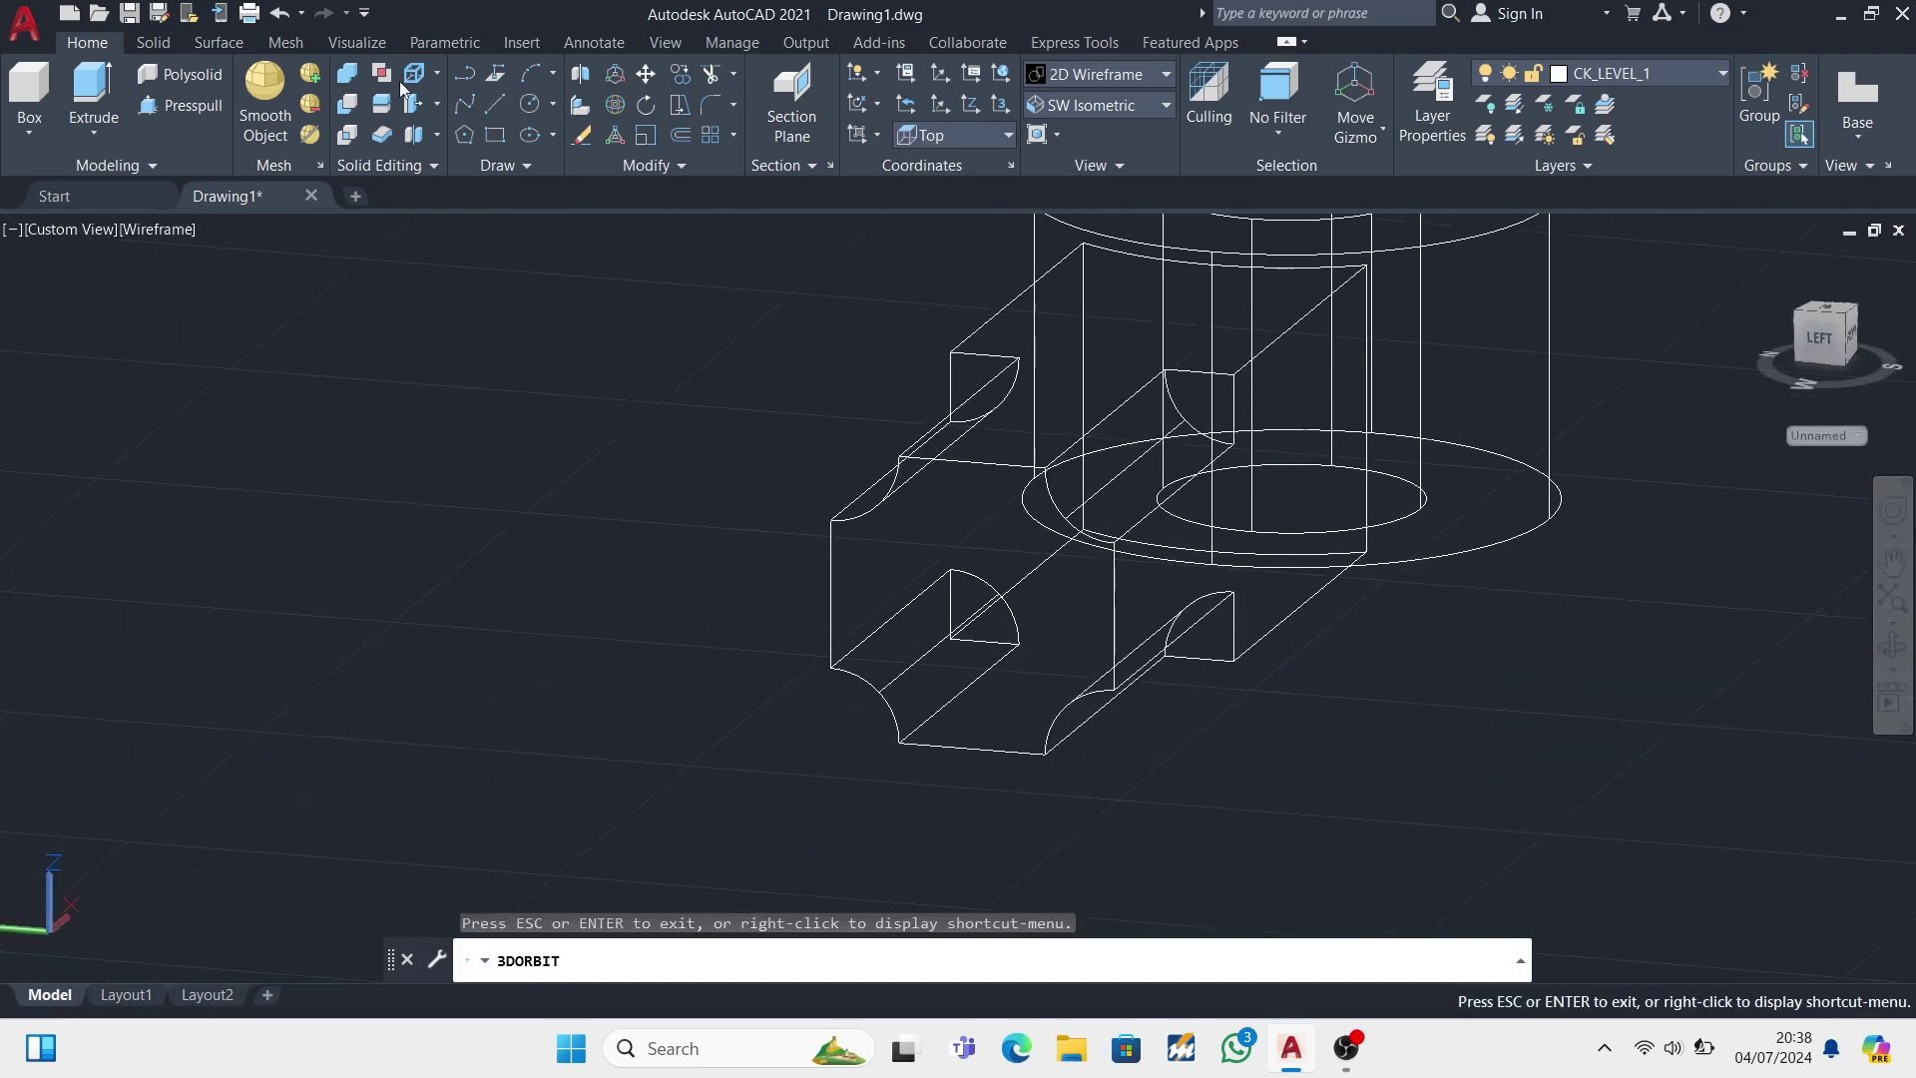
left_click(152, 42)
left_click(911, 95)
- Fillet the two upper and two lower notch edges at radius 8, then orbit to inspect
scroll(1198, 379, "up", 3)
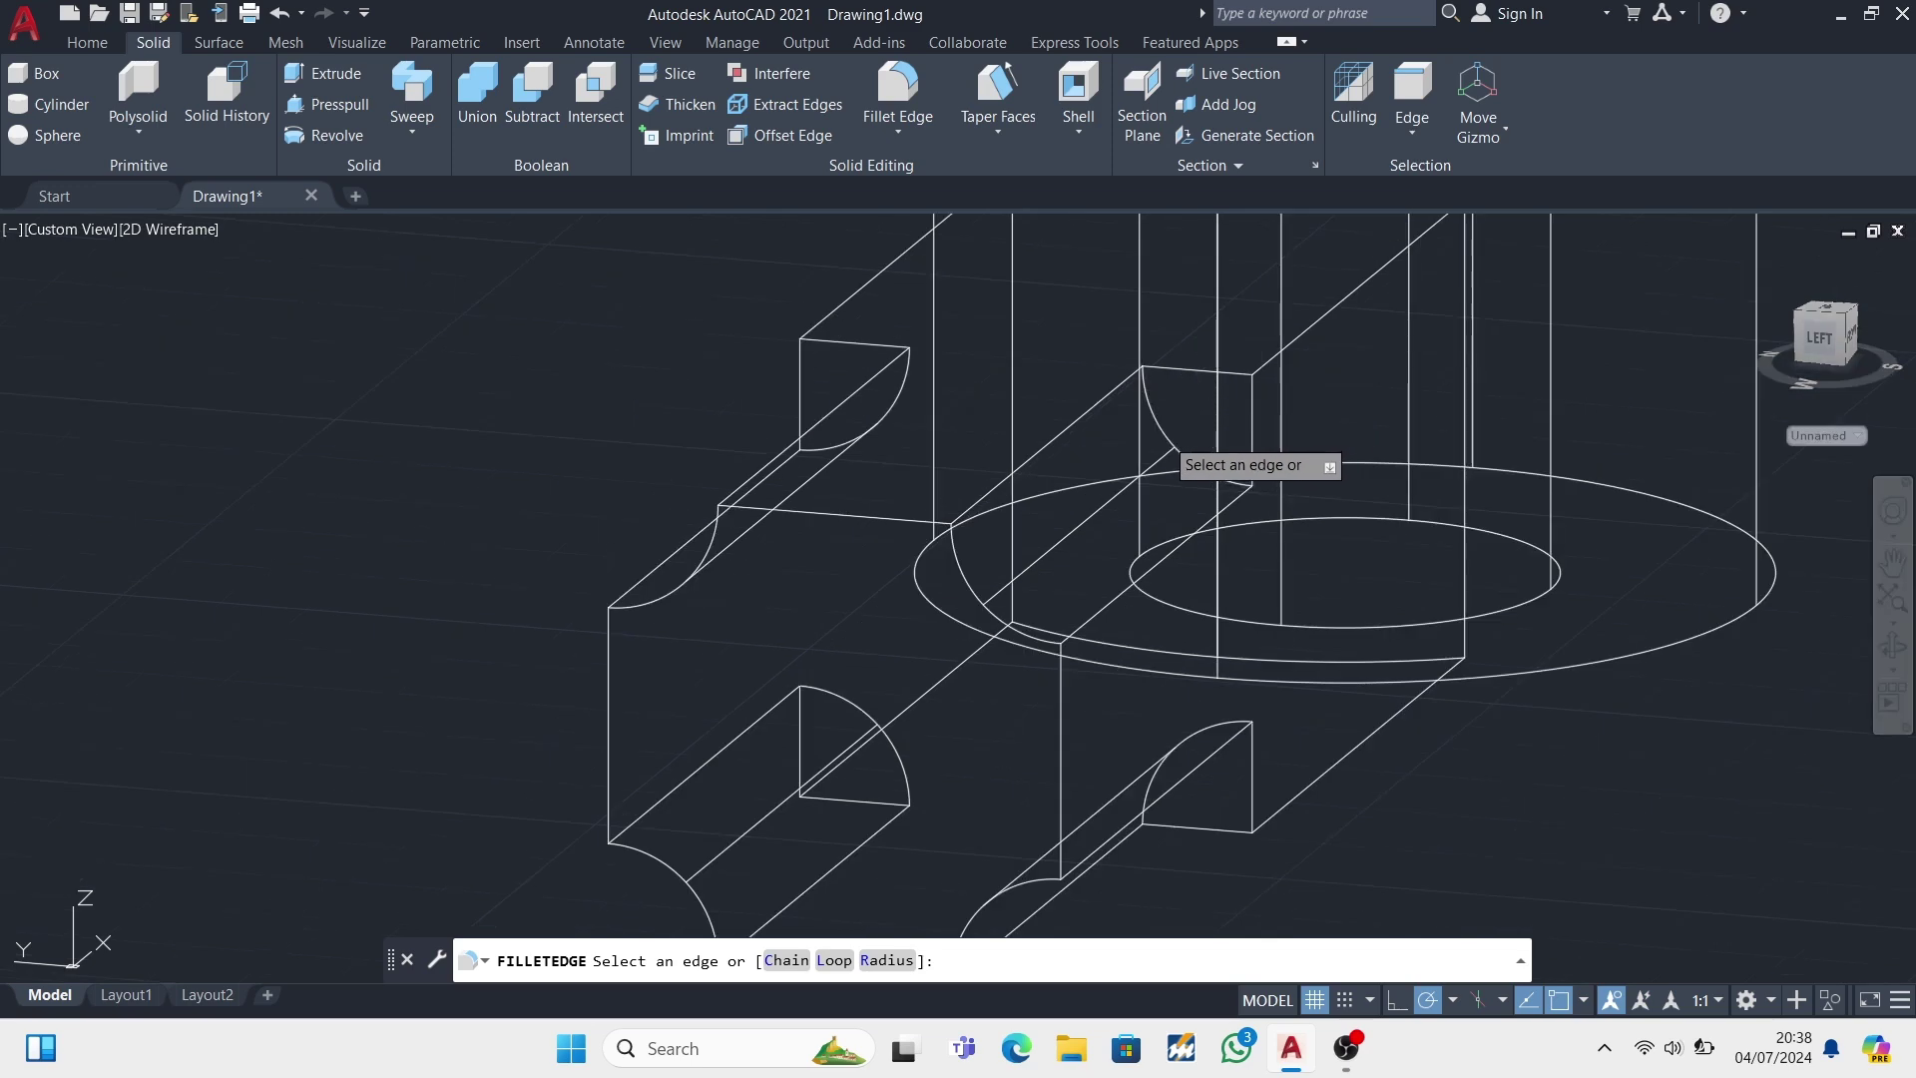
left_click(1193, 439)
left_click(883, 404)
left_click(878, 781)
left_click(1223, 727)
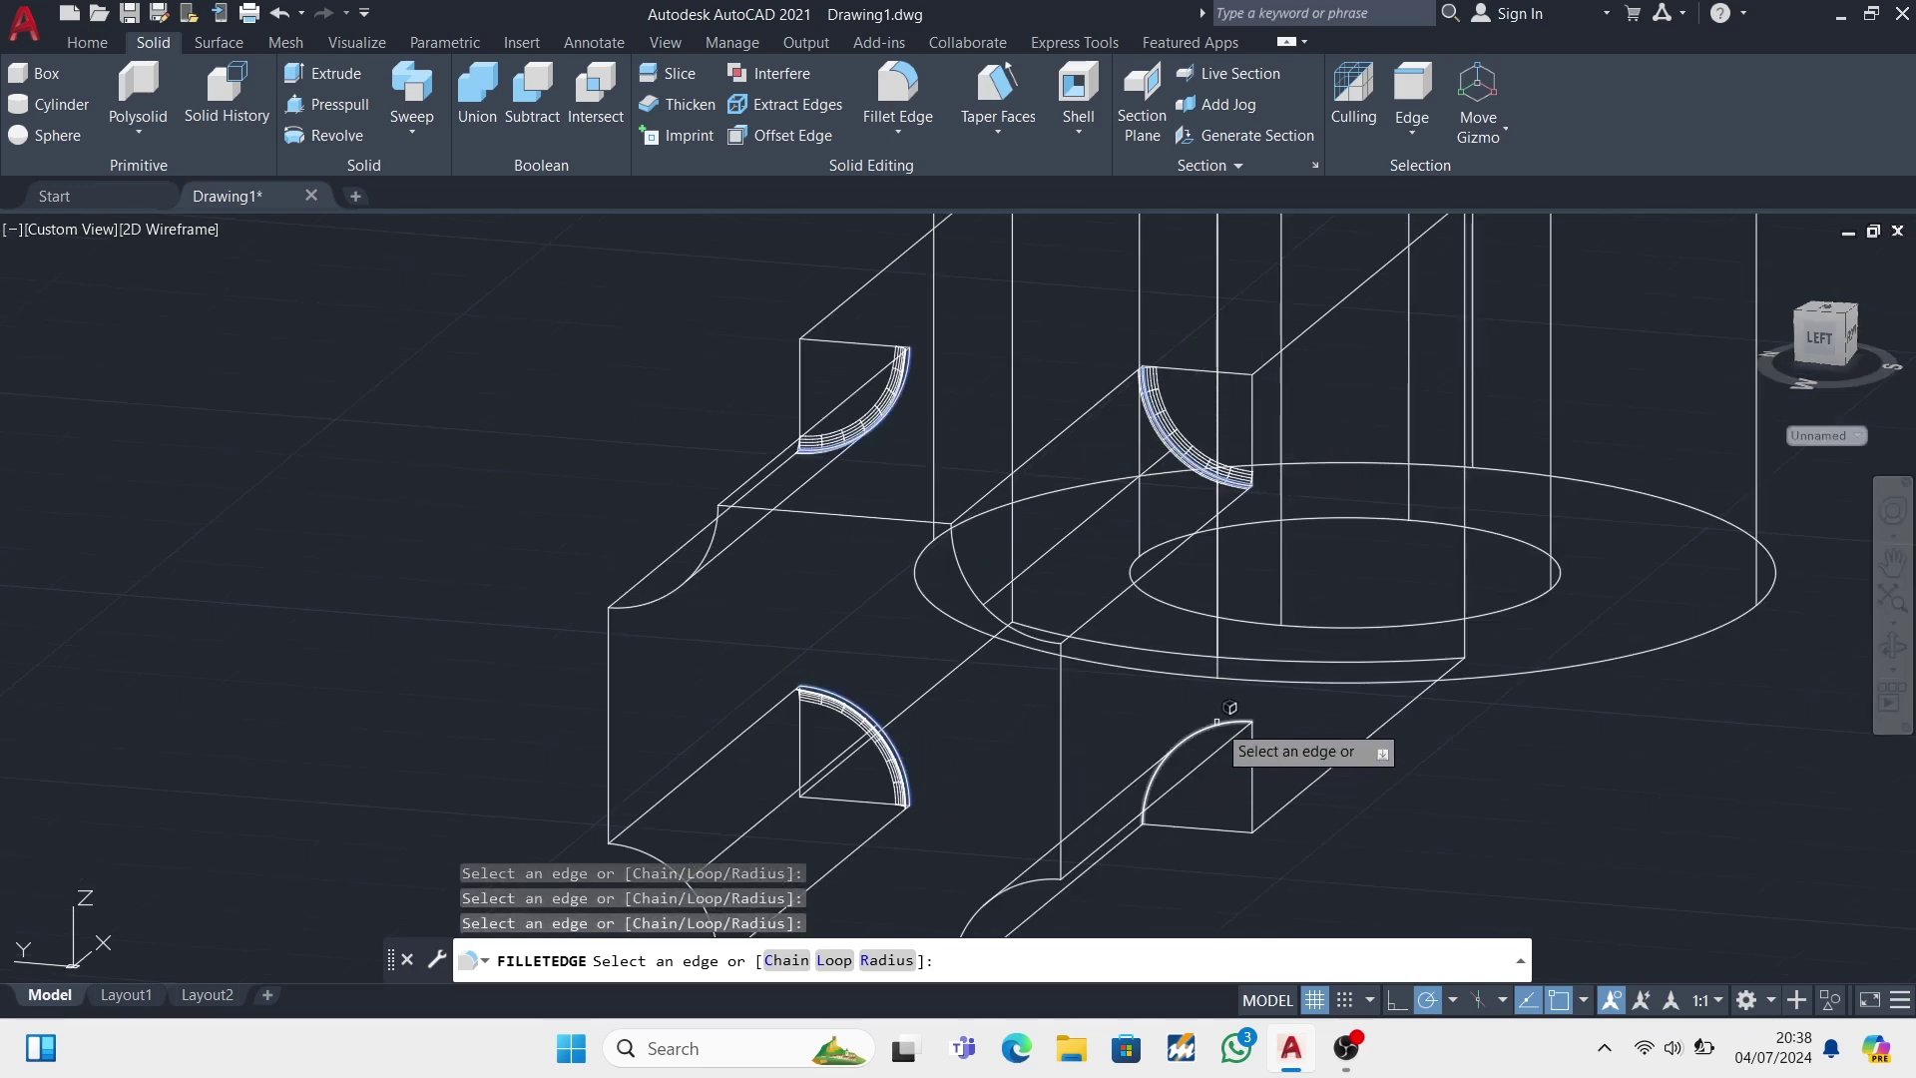
scroll(1224, 727, "down", 4)
left_click(886, 960)
key("Return")
type("8")
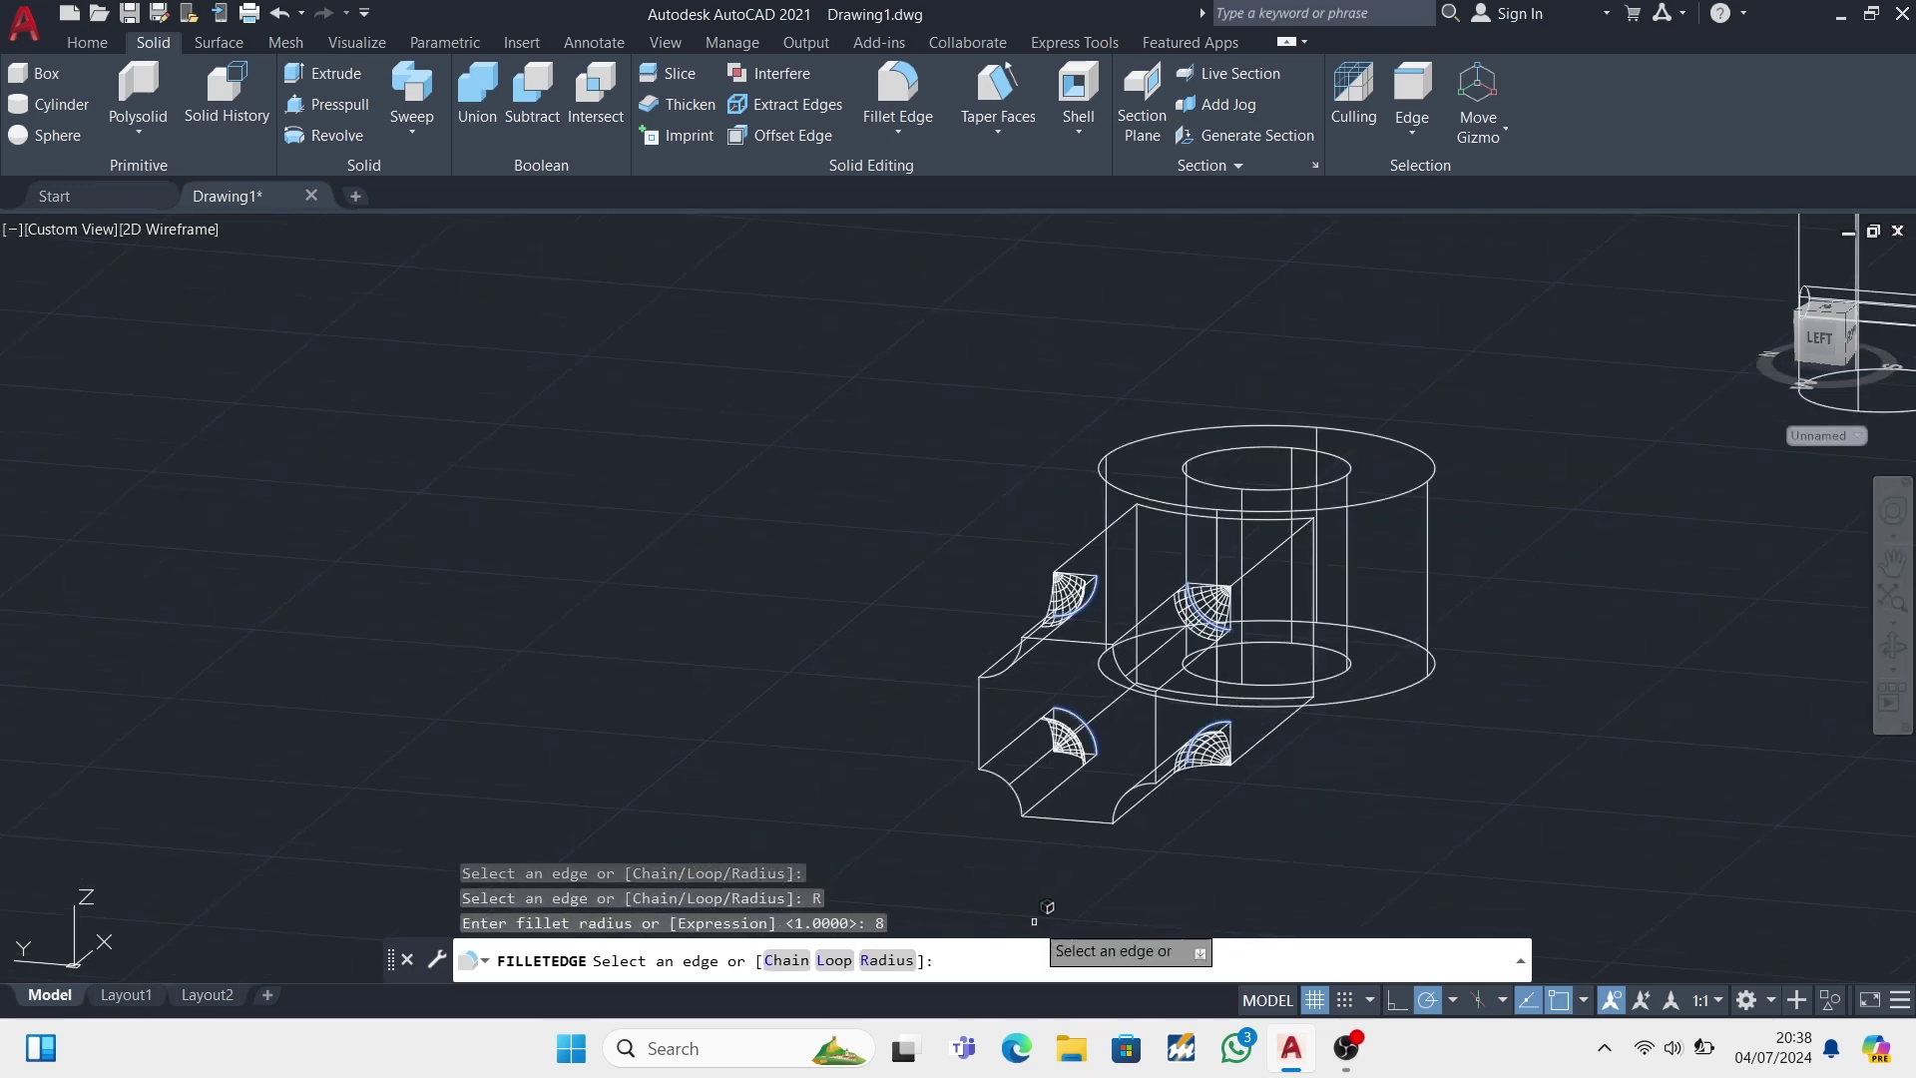
key("Return")
key("Return")
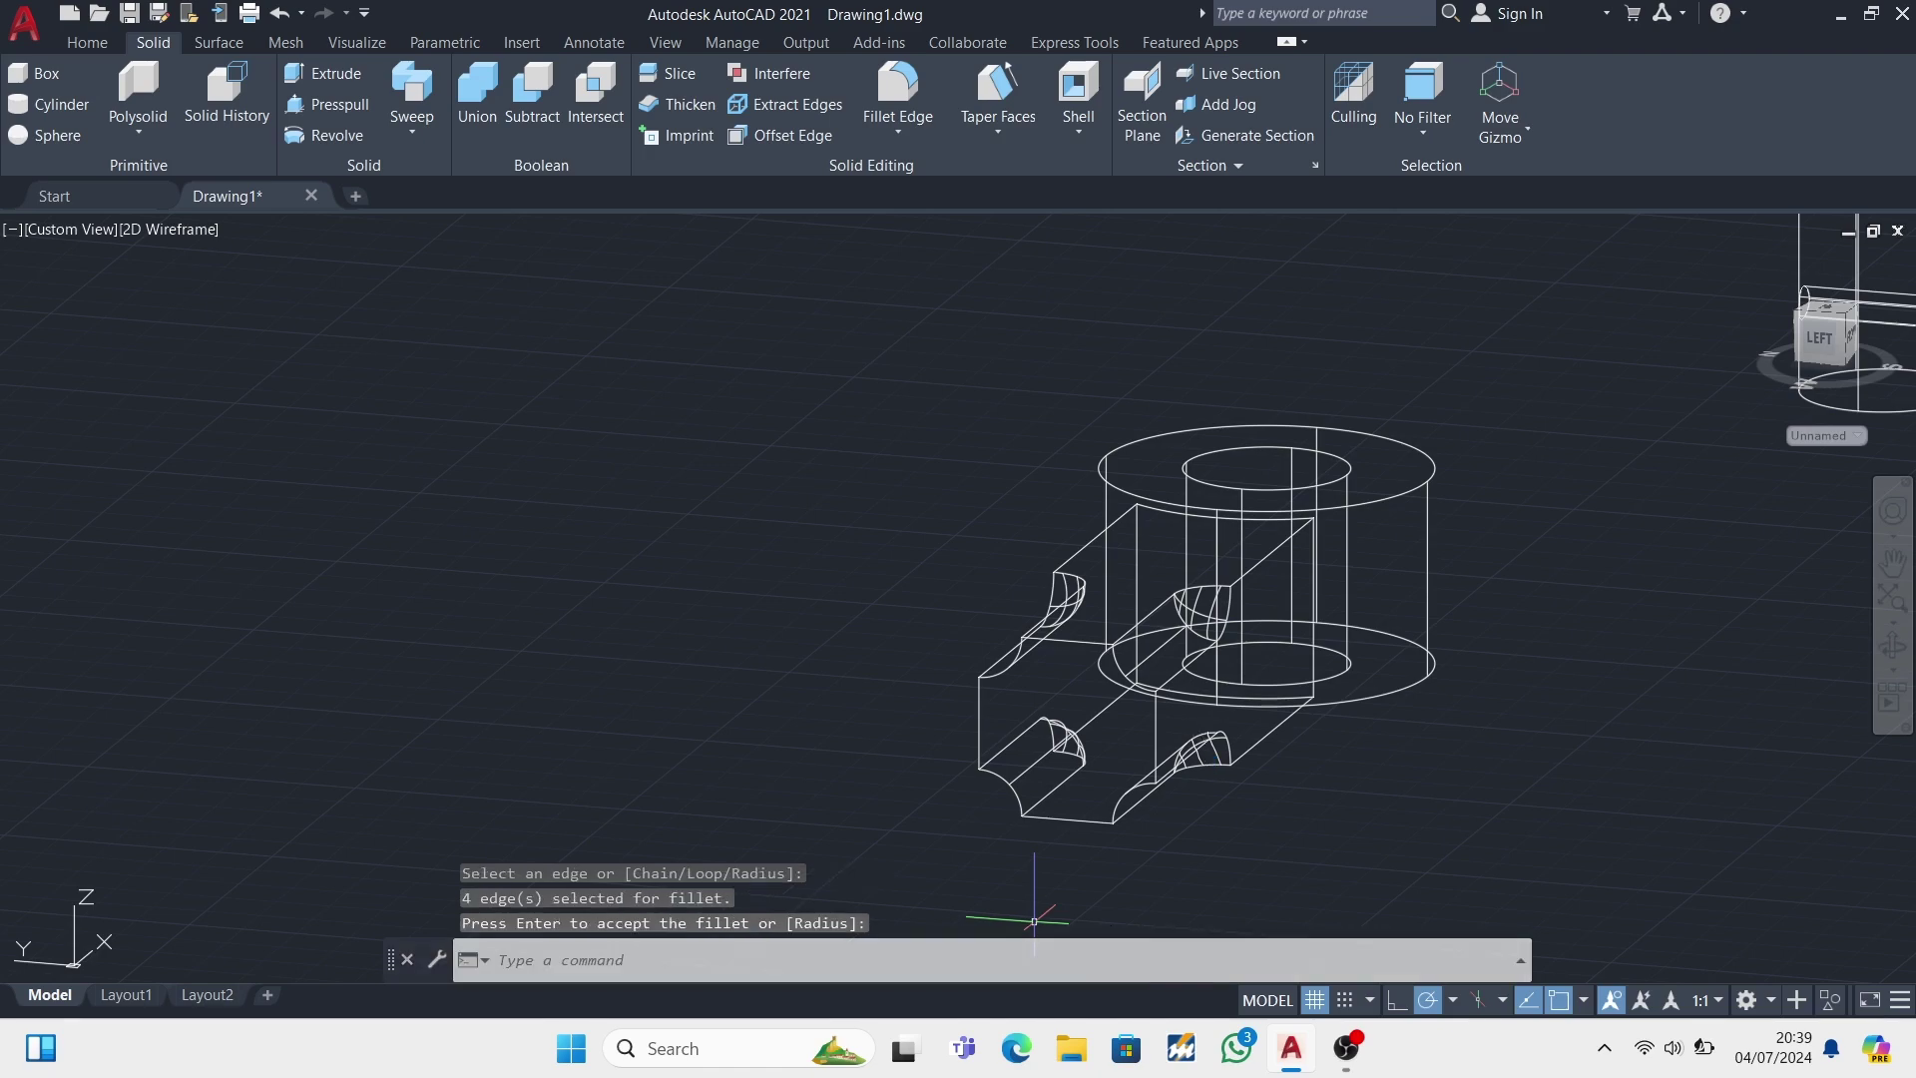
mouse_move(1537, 655)
middle_mouse_down("shift")
mouse_move(1572, 719)
mouse_move(1145, 645)
middle_mouse_up("shift")
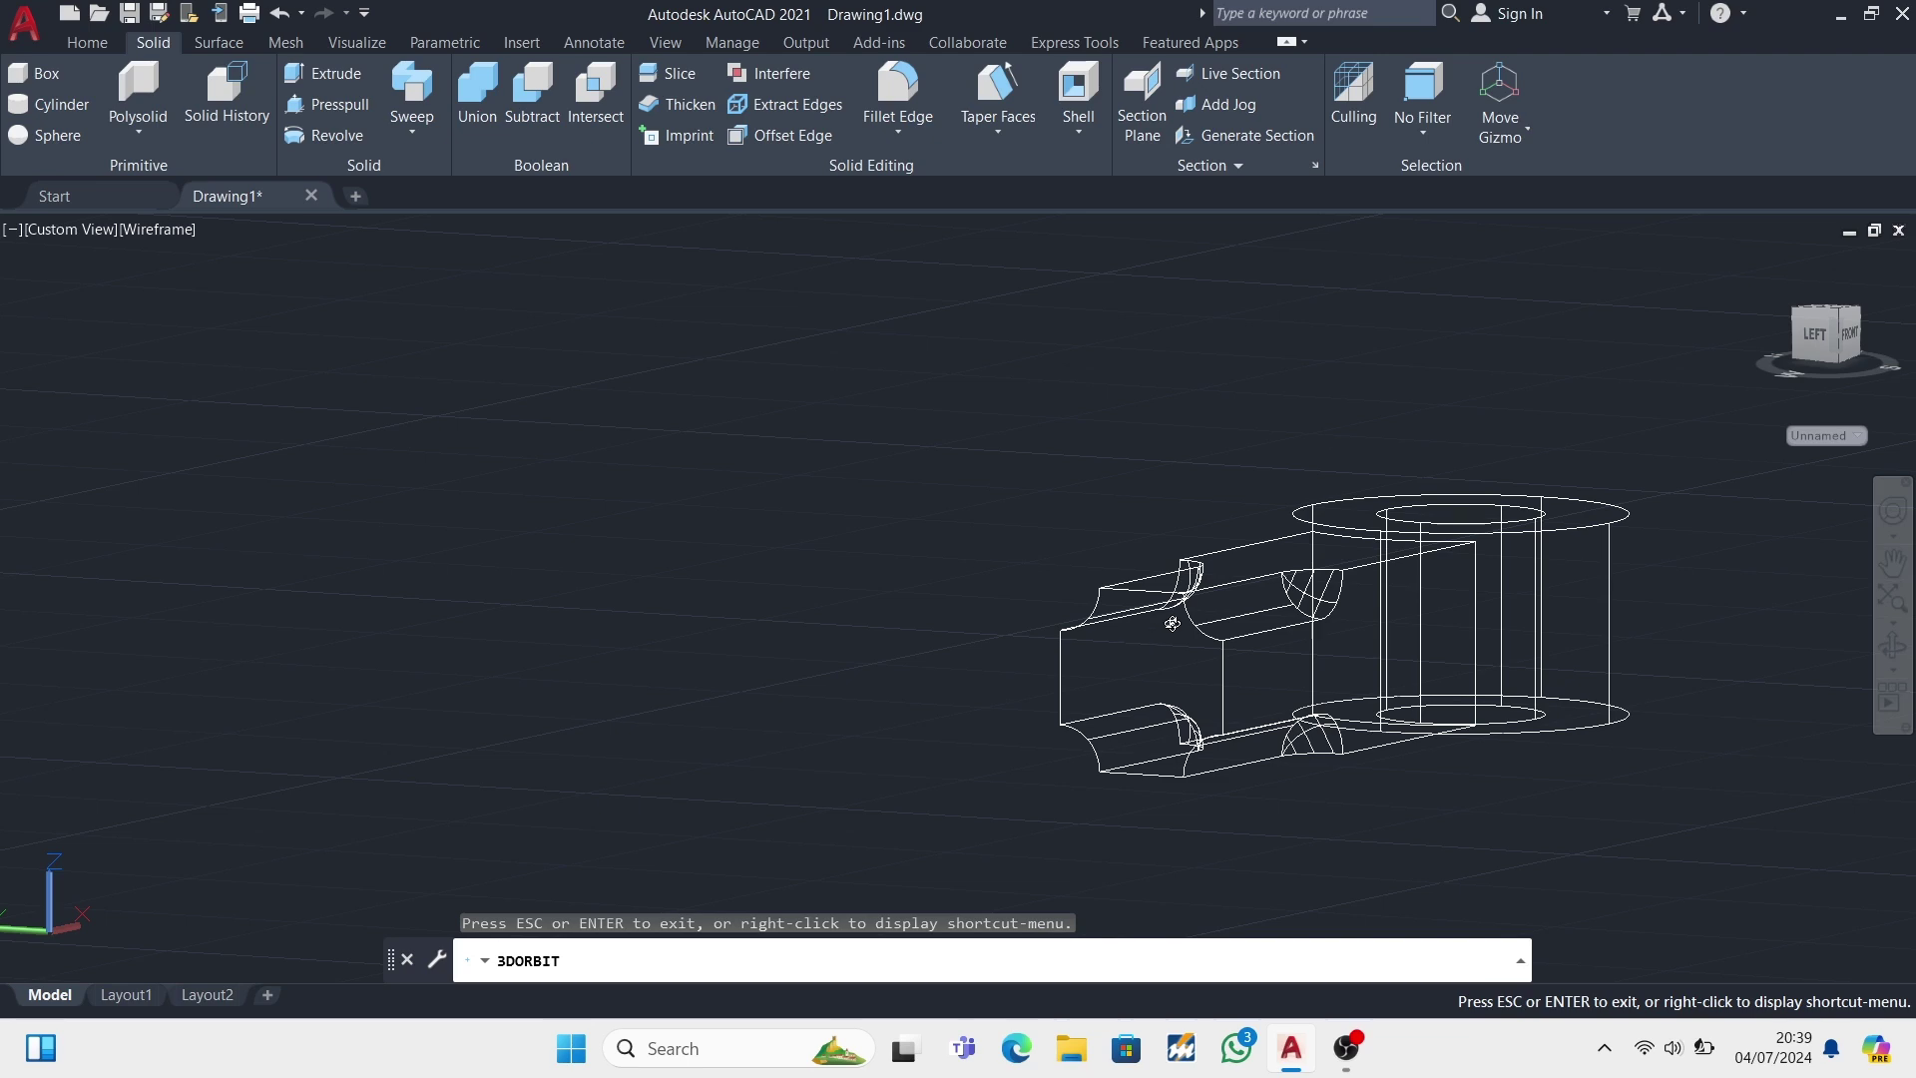
- Switch to the southwest isometric view and union the lever arm with its ring
key("Escape")
left_click(87, 42)
left_click(1098, 105)
left_click(1088, 284)
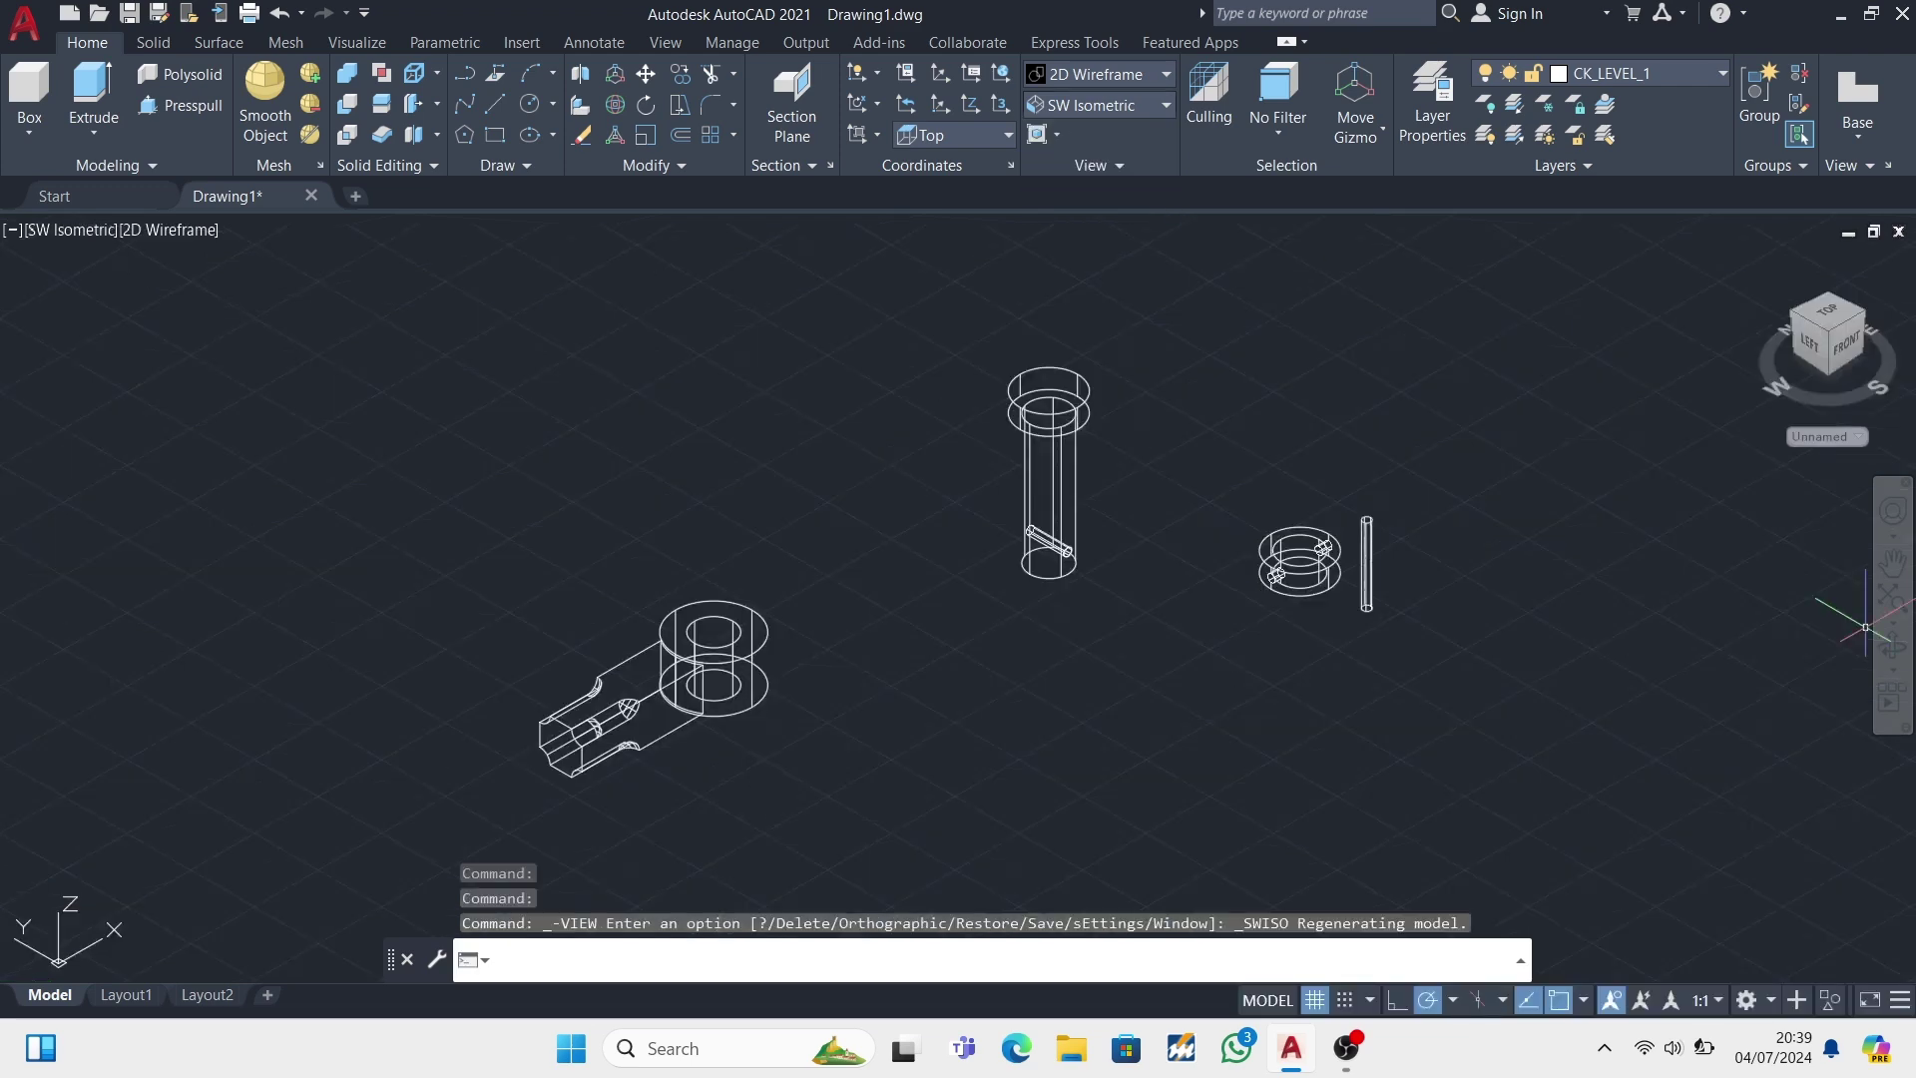
scroll(800, 609, "up", 2)
left_click(355, 66)
left_click(539, 678)
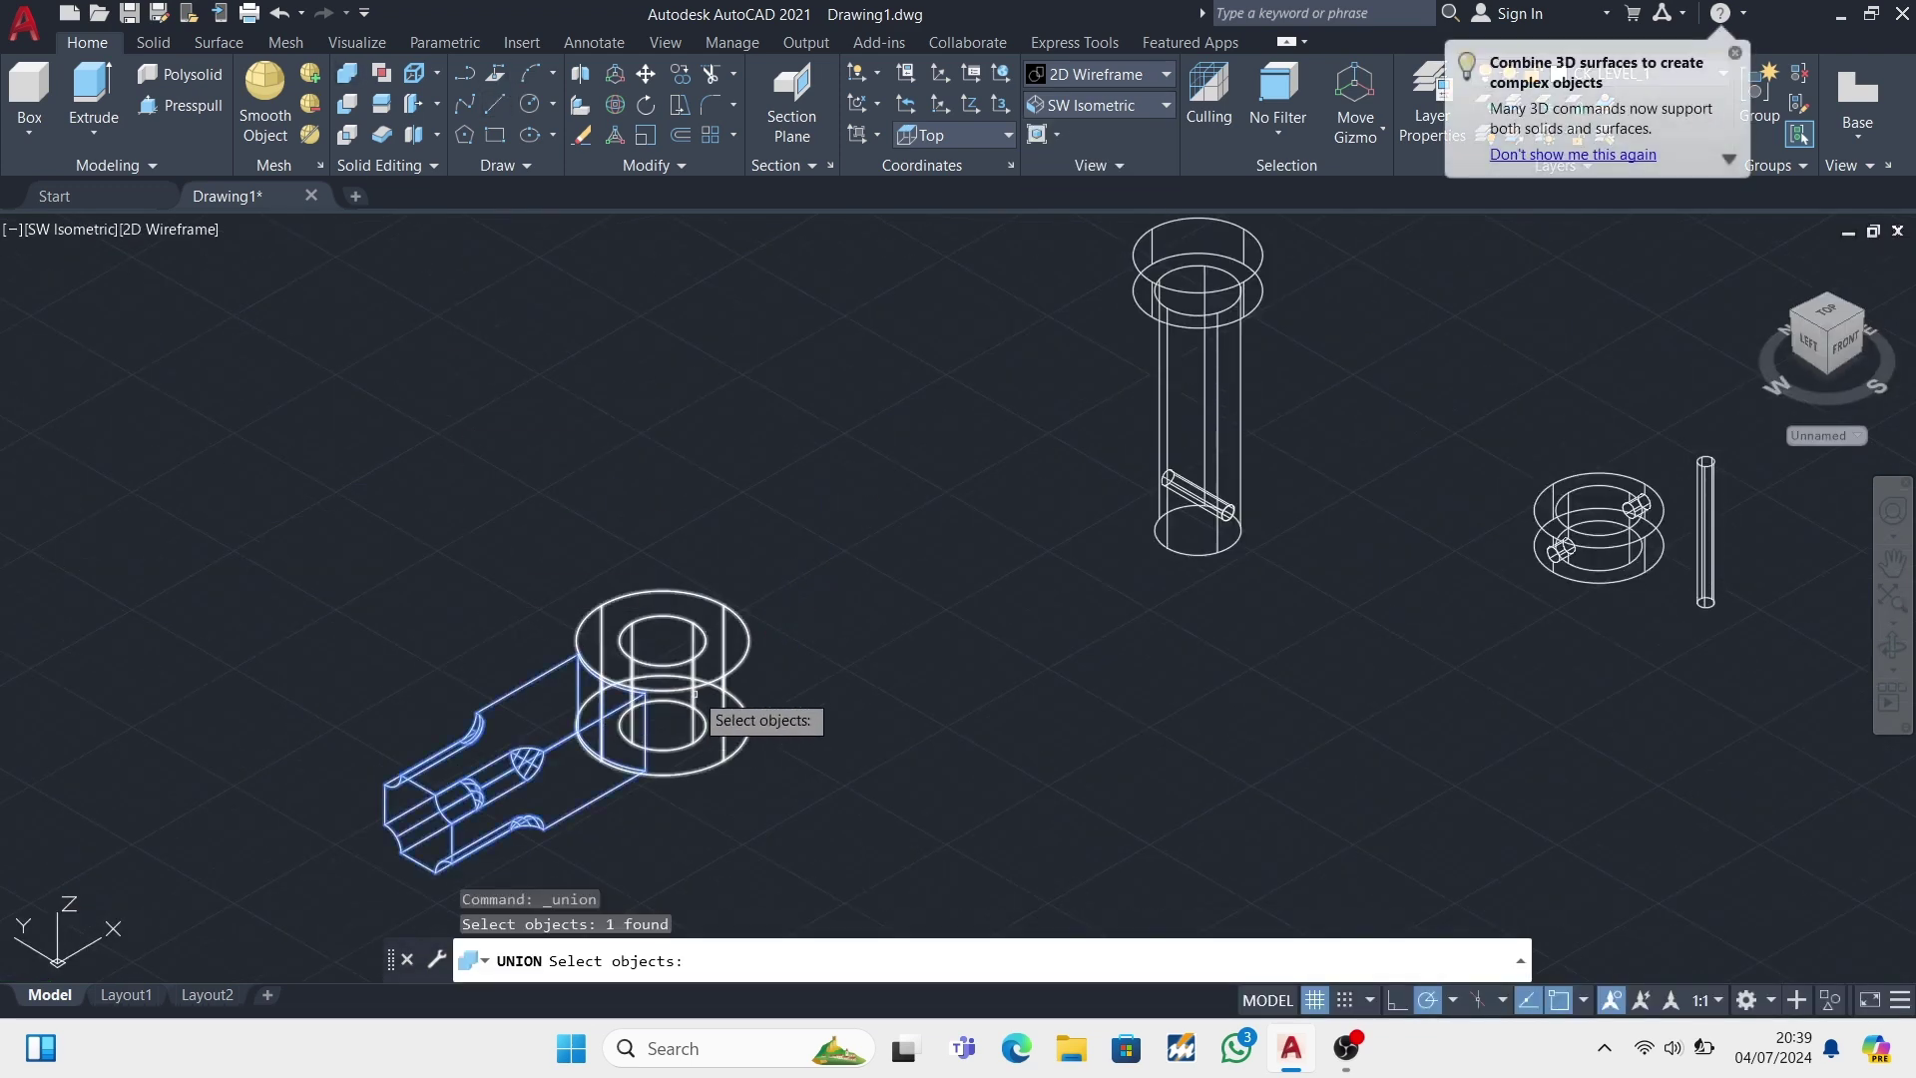
left_click(663, 593)
- 3D-rotate the arm 270° about the gizmo axis so it stands upright
left_click(616, 104)
left_click(744, 664)
key("Return")
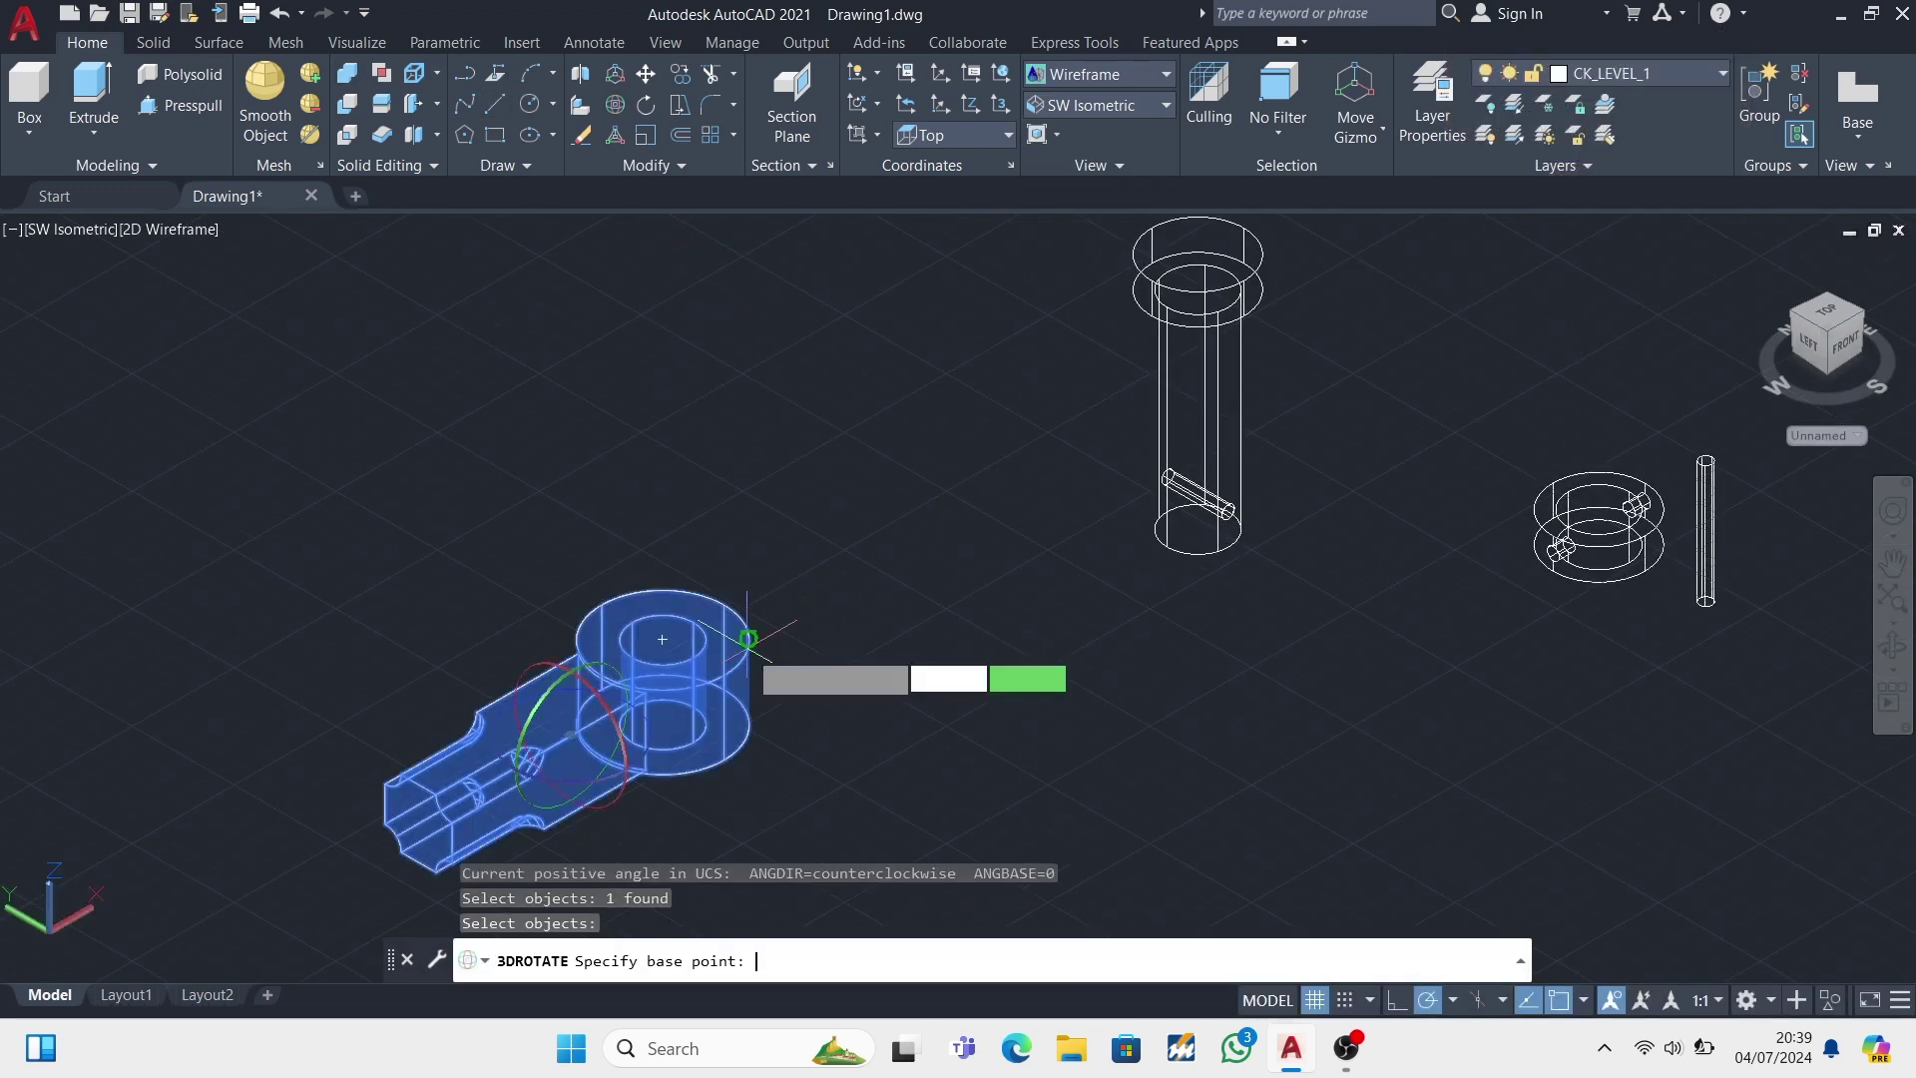
left_click(615, 719)
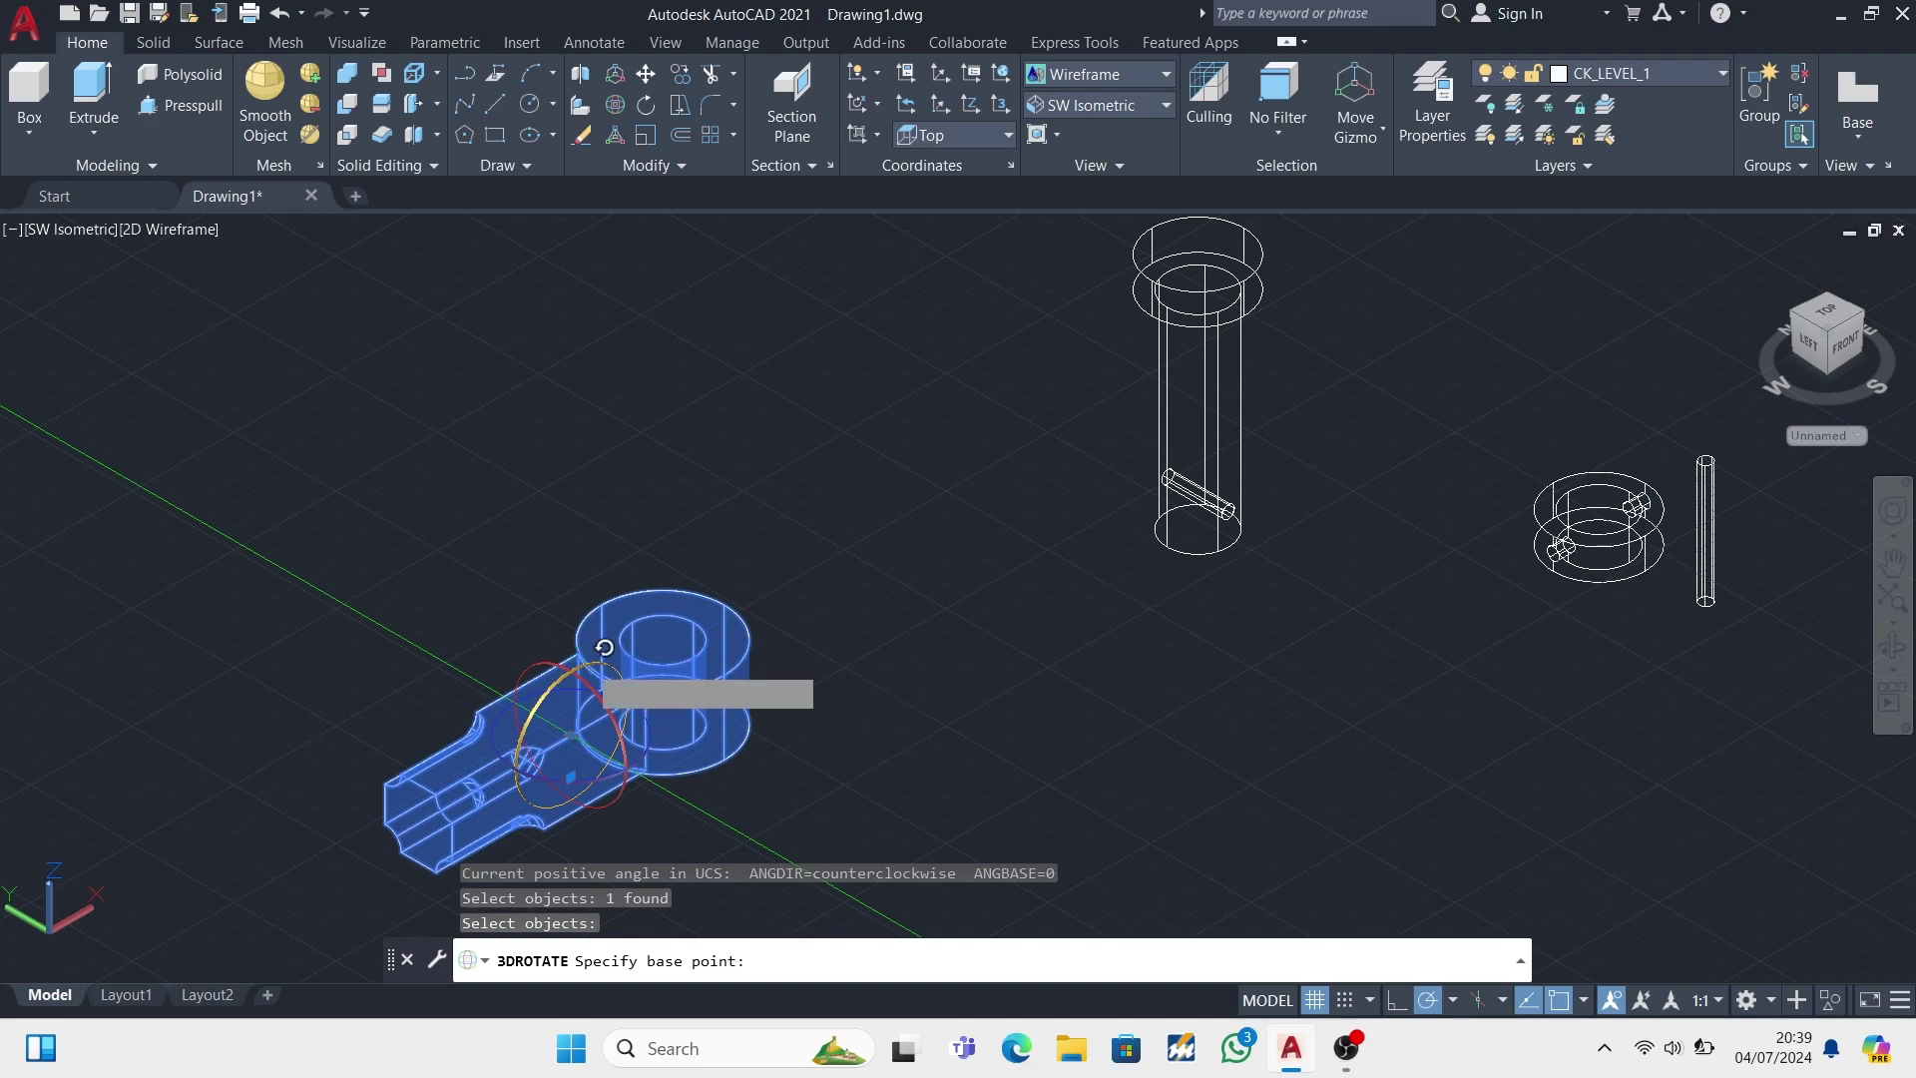
left_click(589, 667)
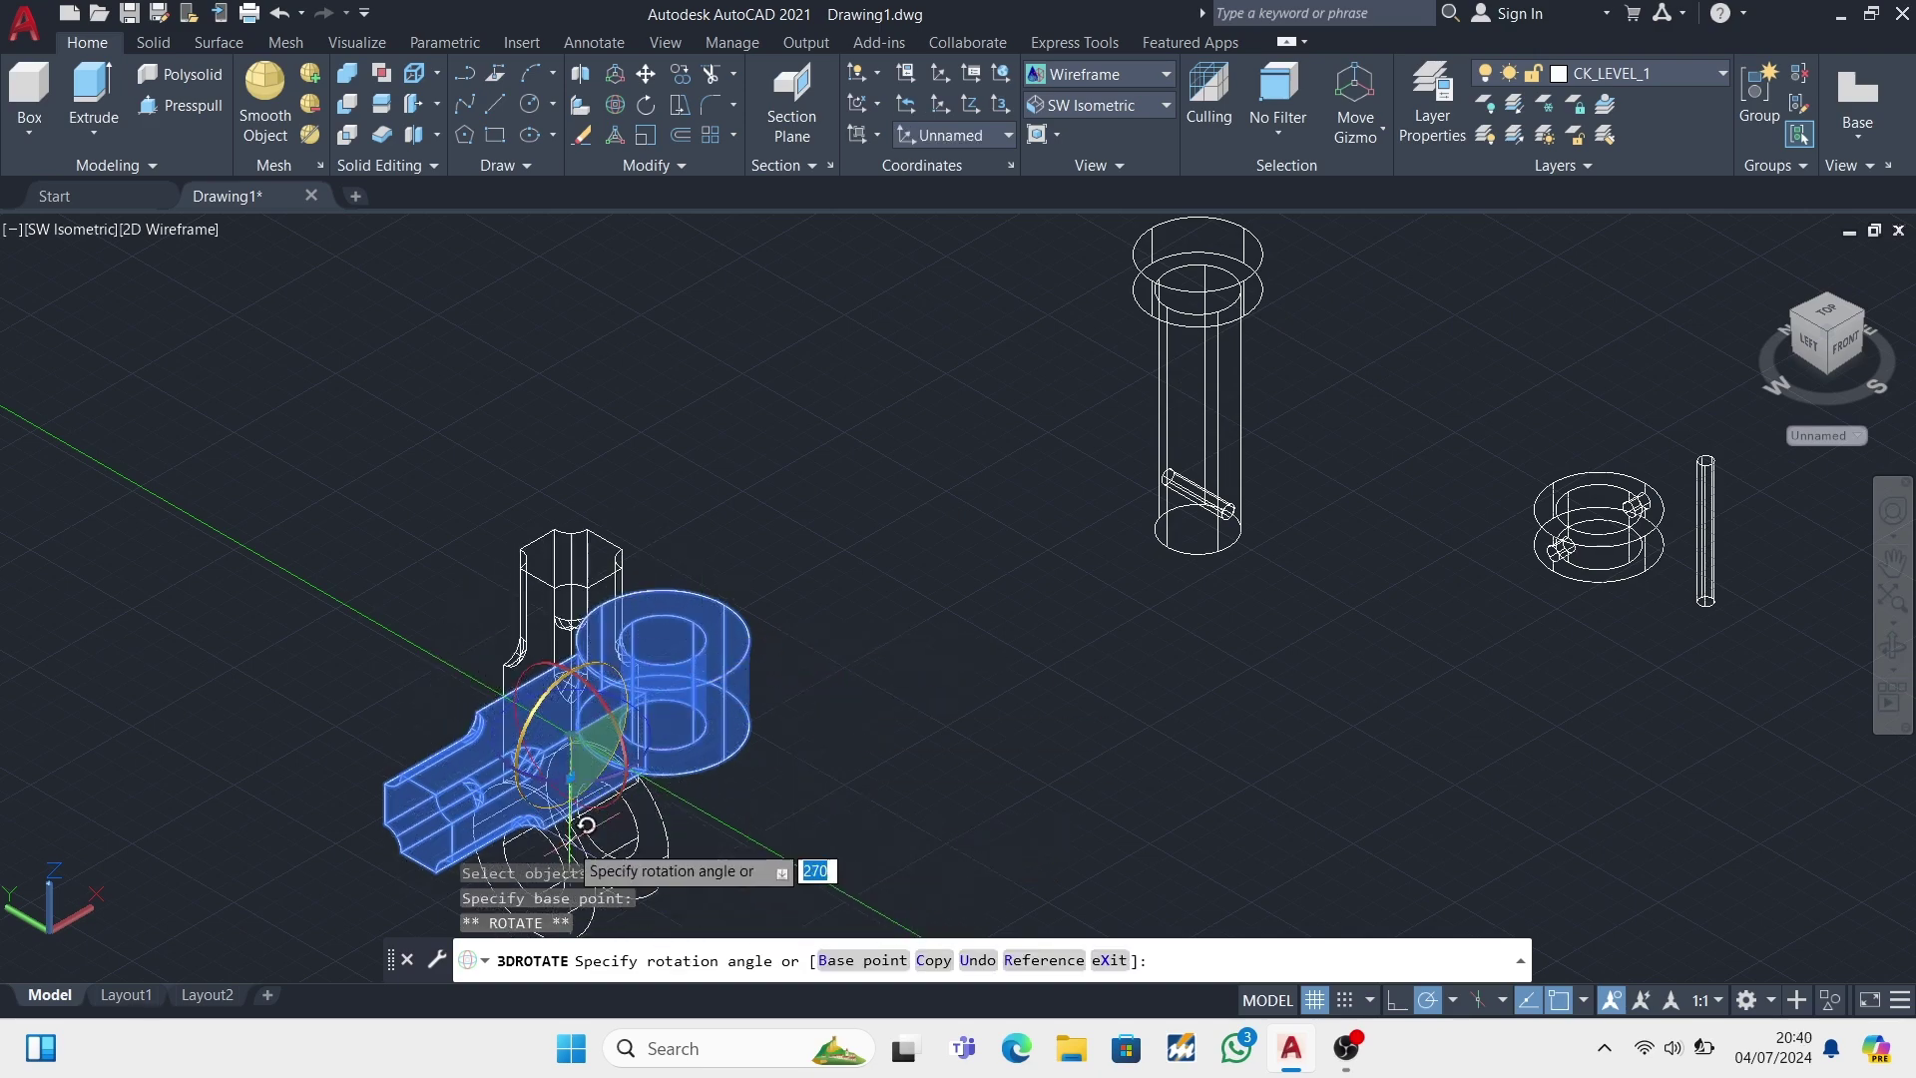
left_click(599, 874)
scroll(738, 599, "down", 4)
scroll(738, 612, "up", 5)
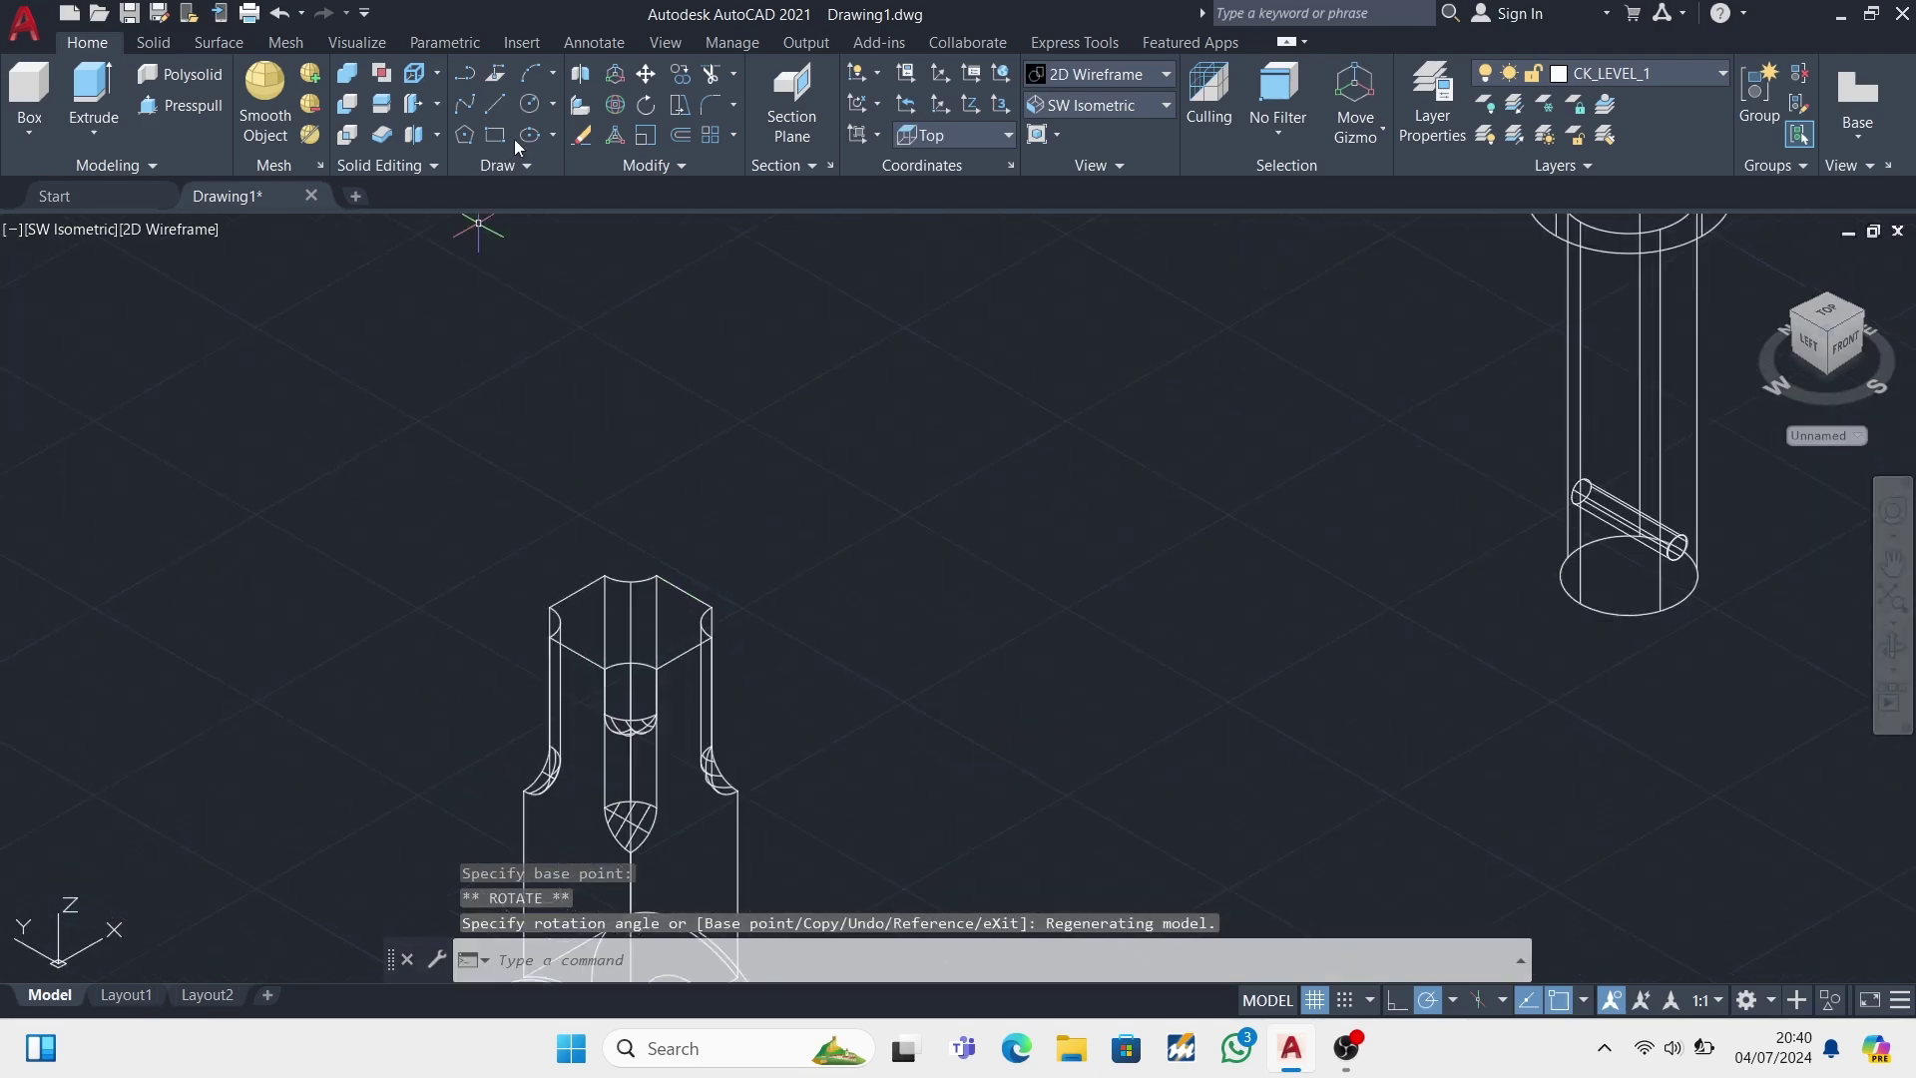
- Add a cylinder of radius 15 and height 20 centred on the hex end's top
left_click(29, 131)
left_click(50, 225)
type("16,")
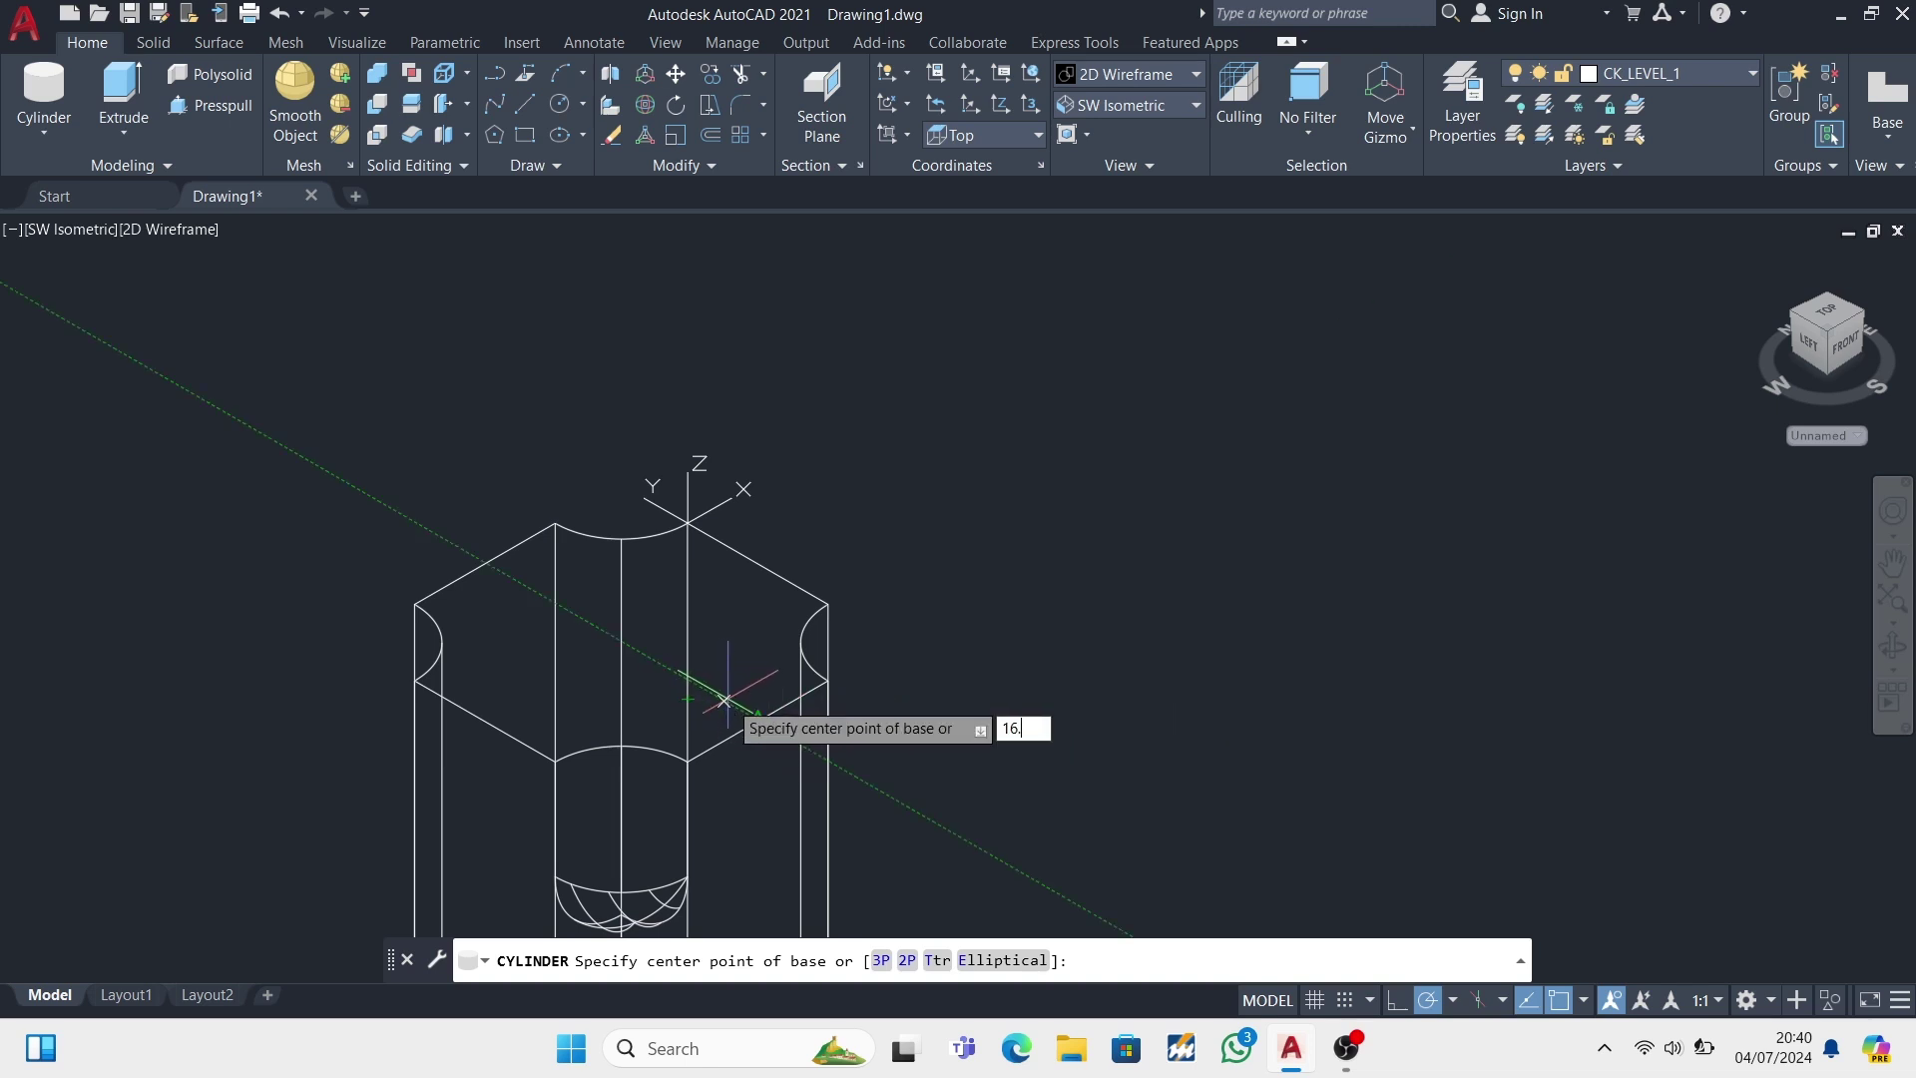
type("5")
key("Return")
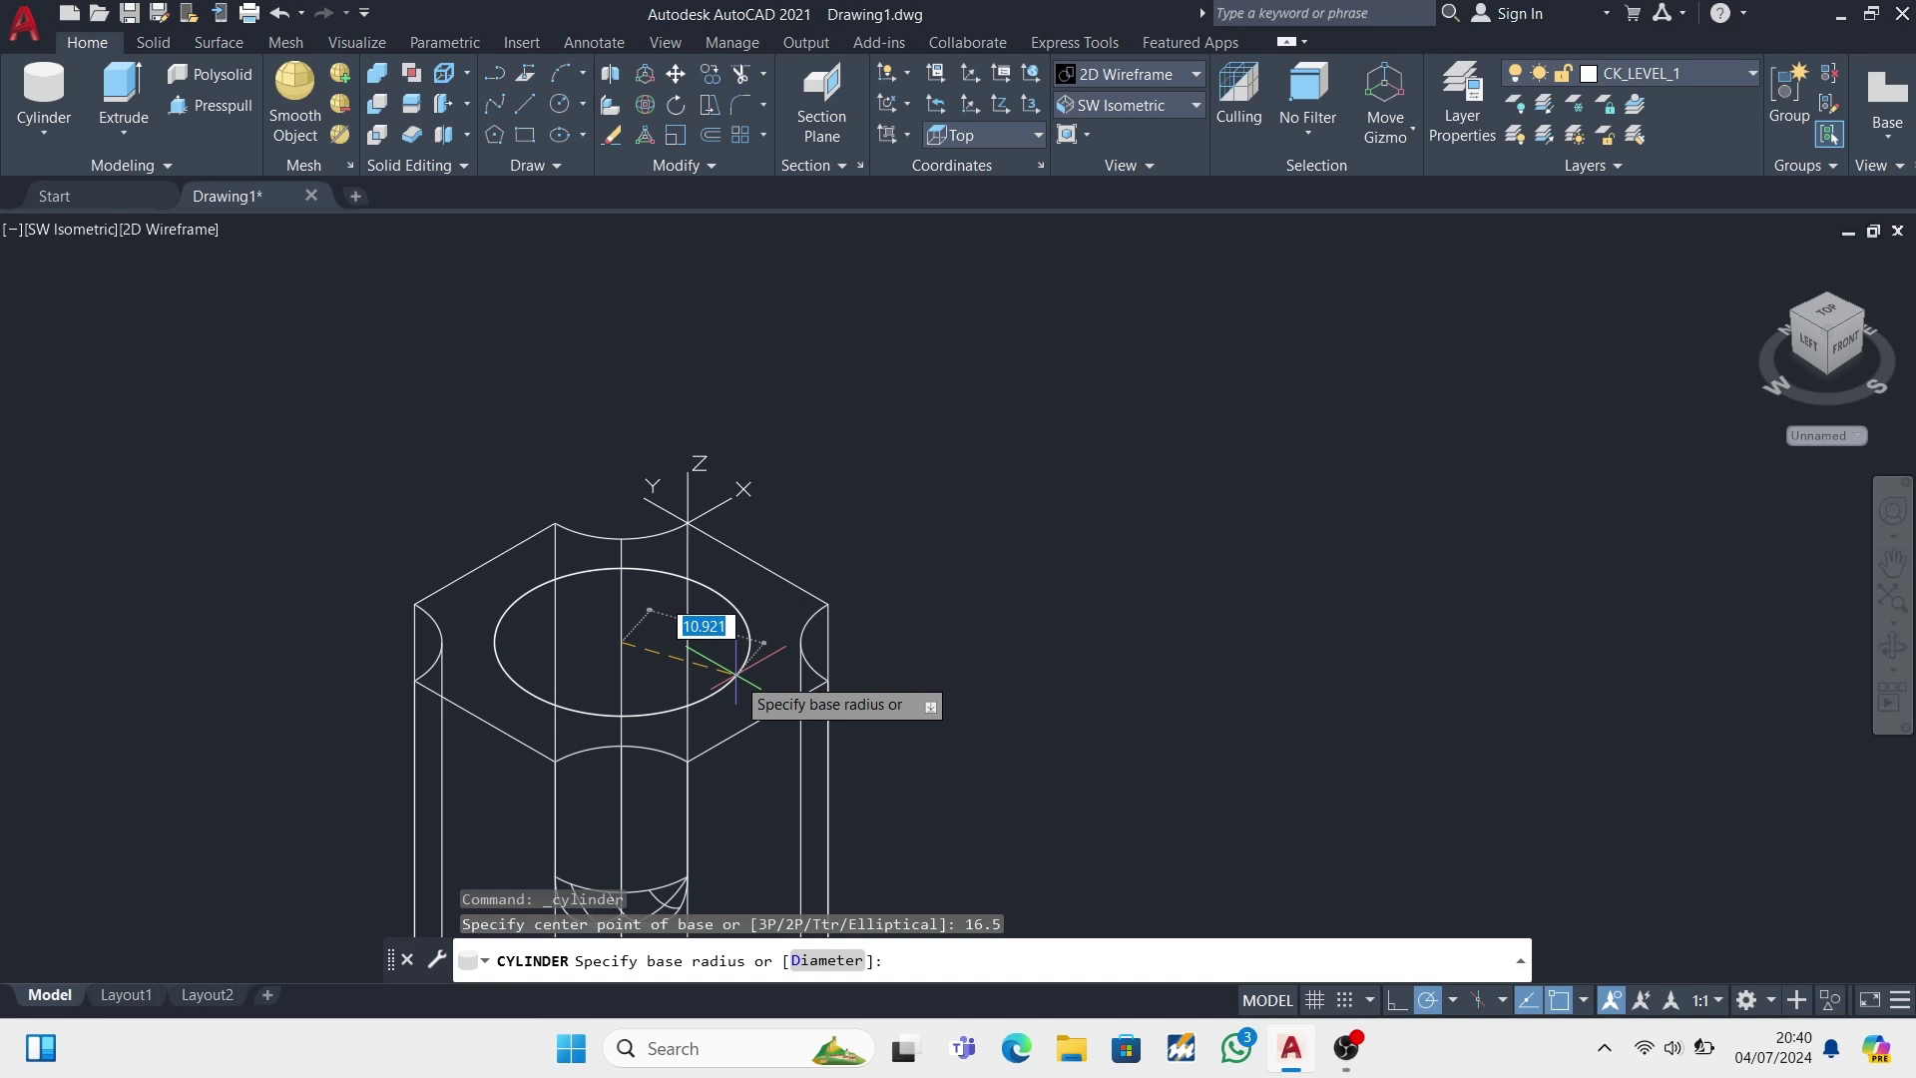
type("15")
key("Return")
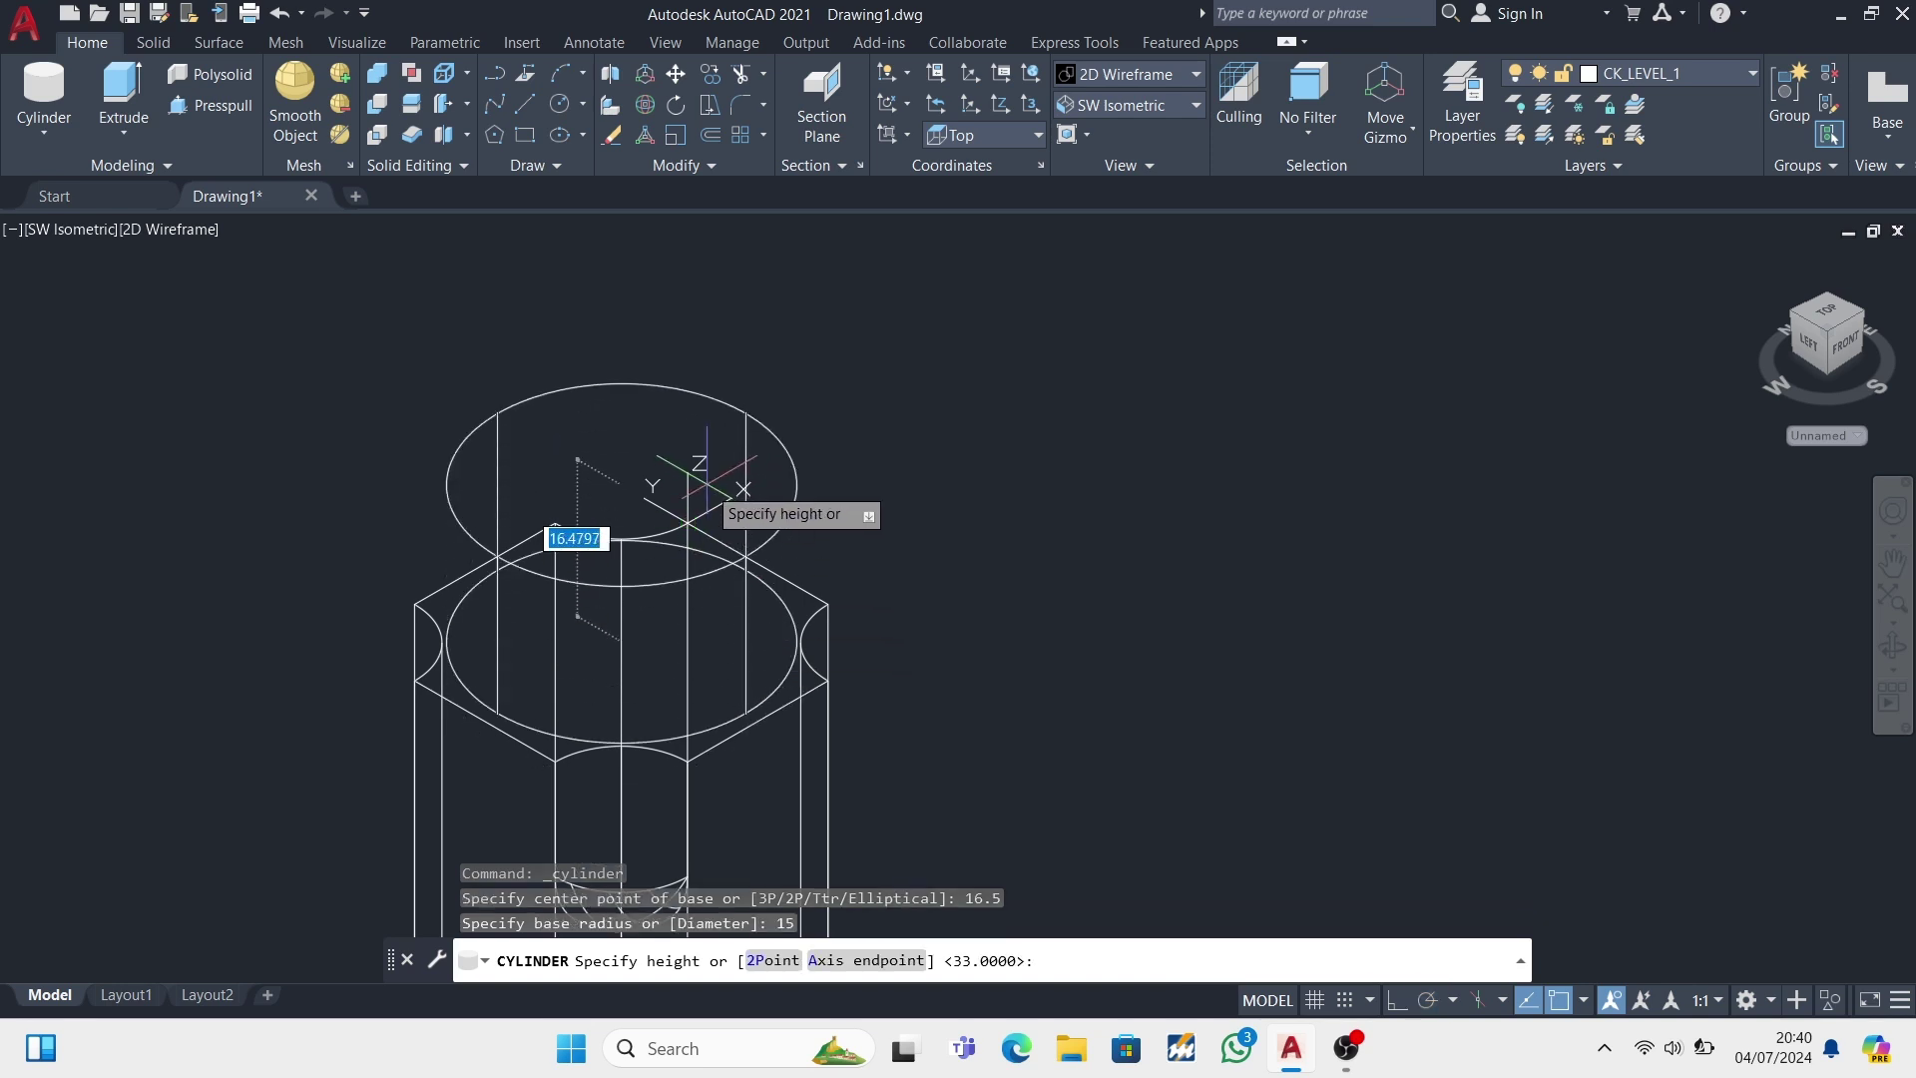
type("20")
key("Return")
- Union the new cylinder with the hexagonal body into one solid
scroll(739, 438, "down", 3)
scroll(738, 438, "down", 2)
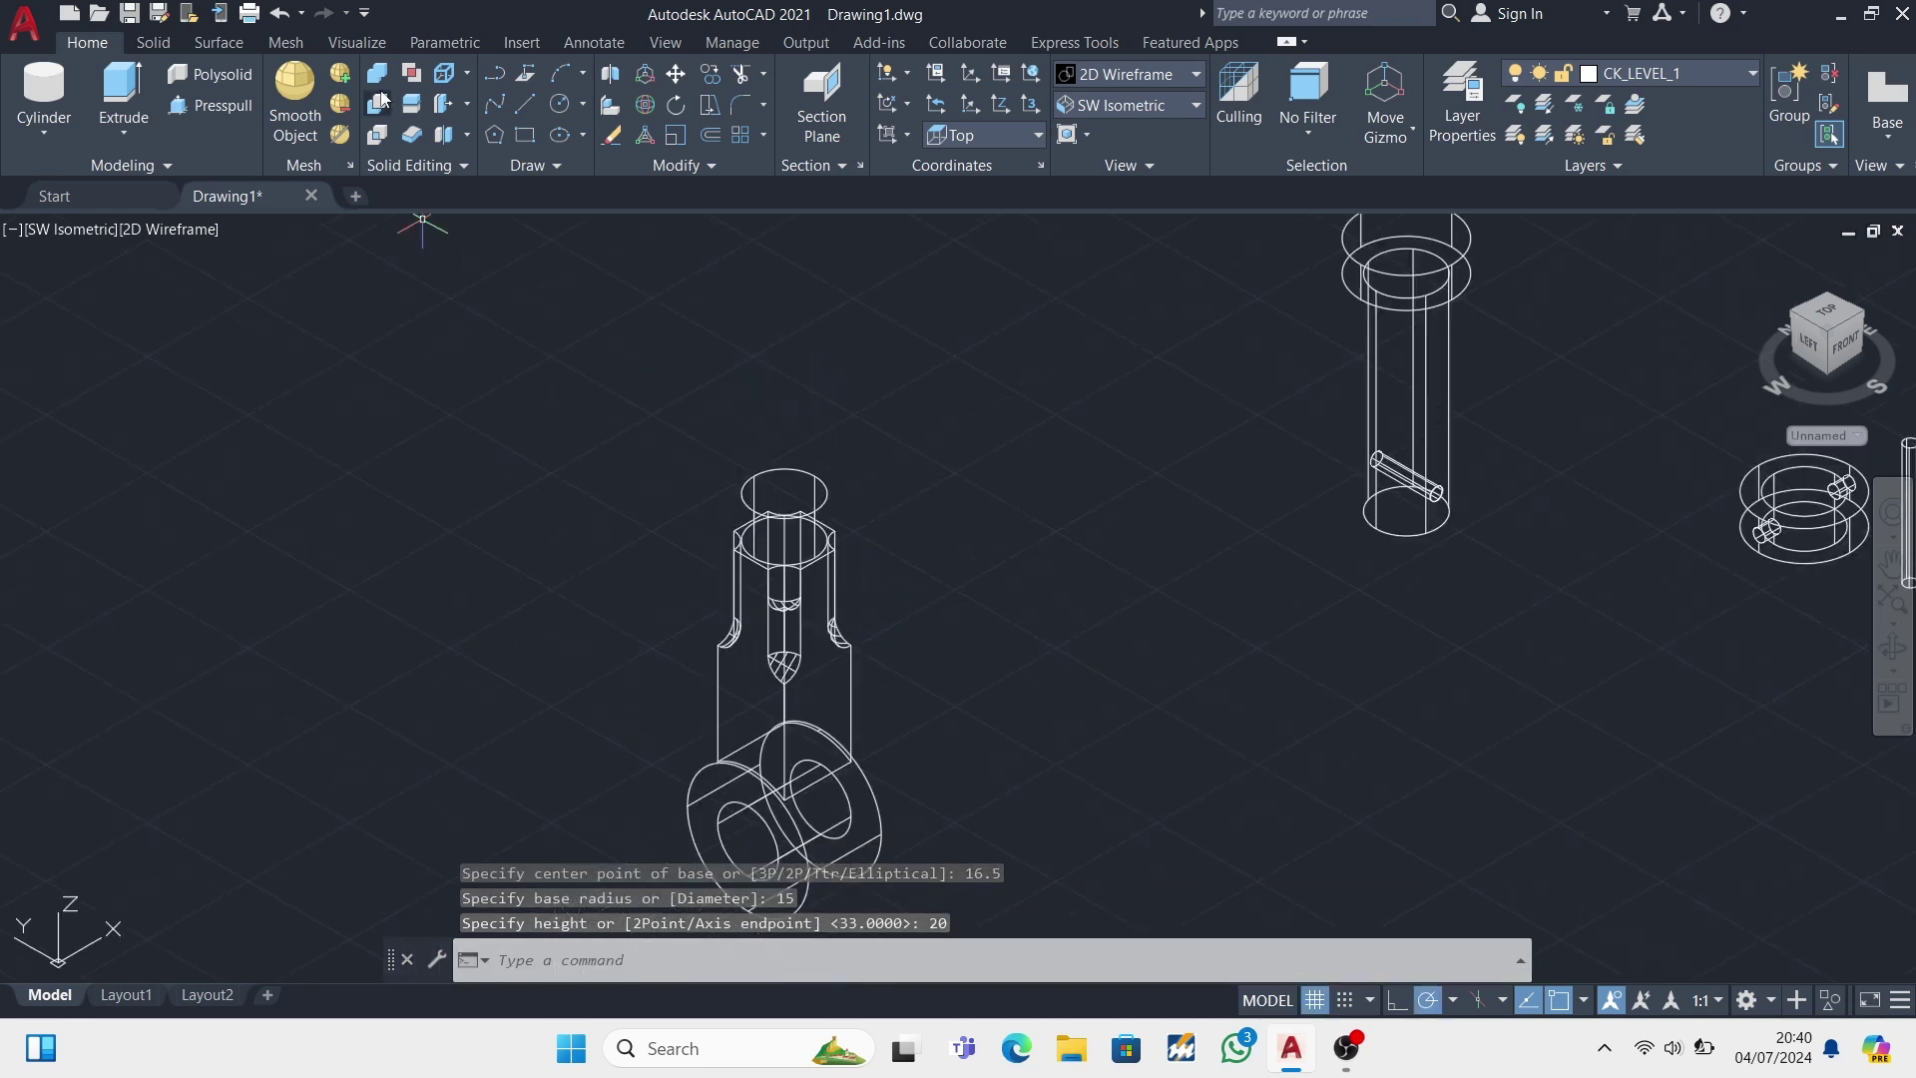
left_click(376, 73)
left_click(804, 504)
scroll(768, 591, "up", 5)
left_click(768, 592)
key("Return")
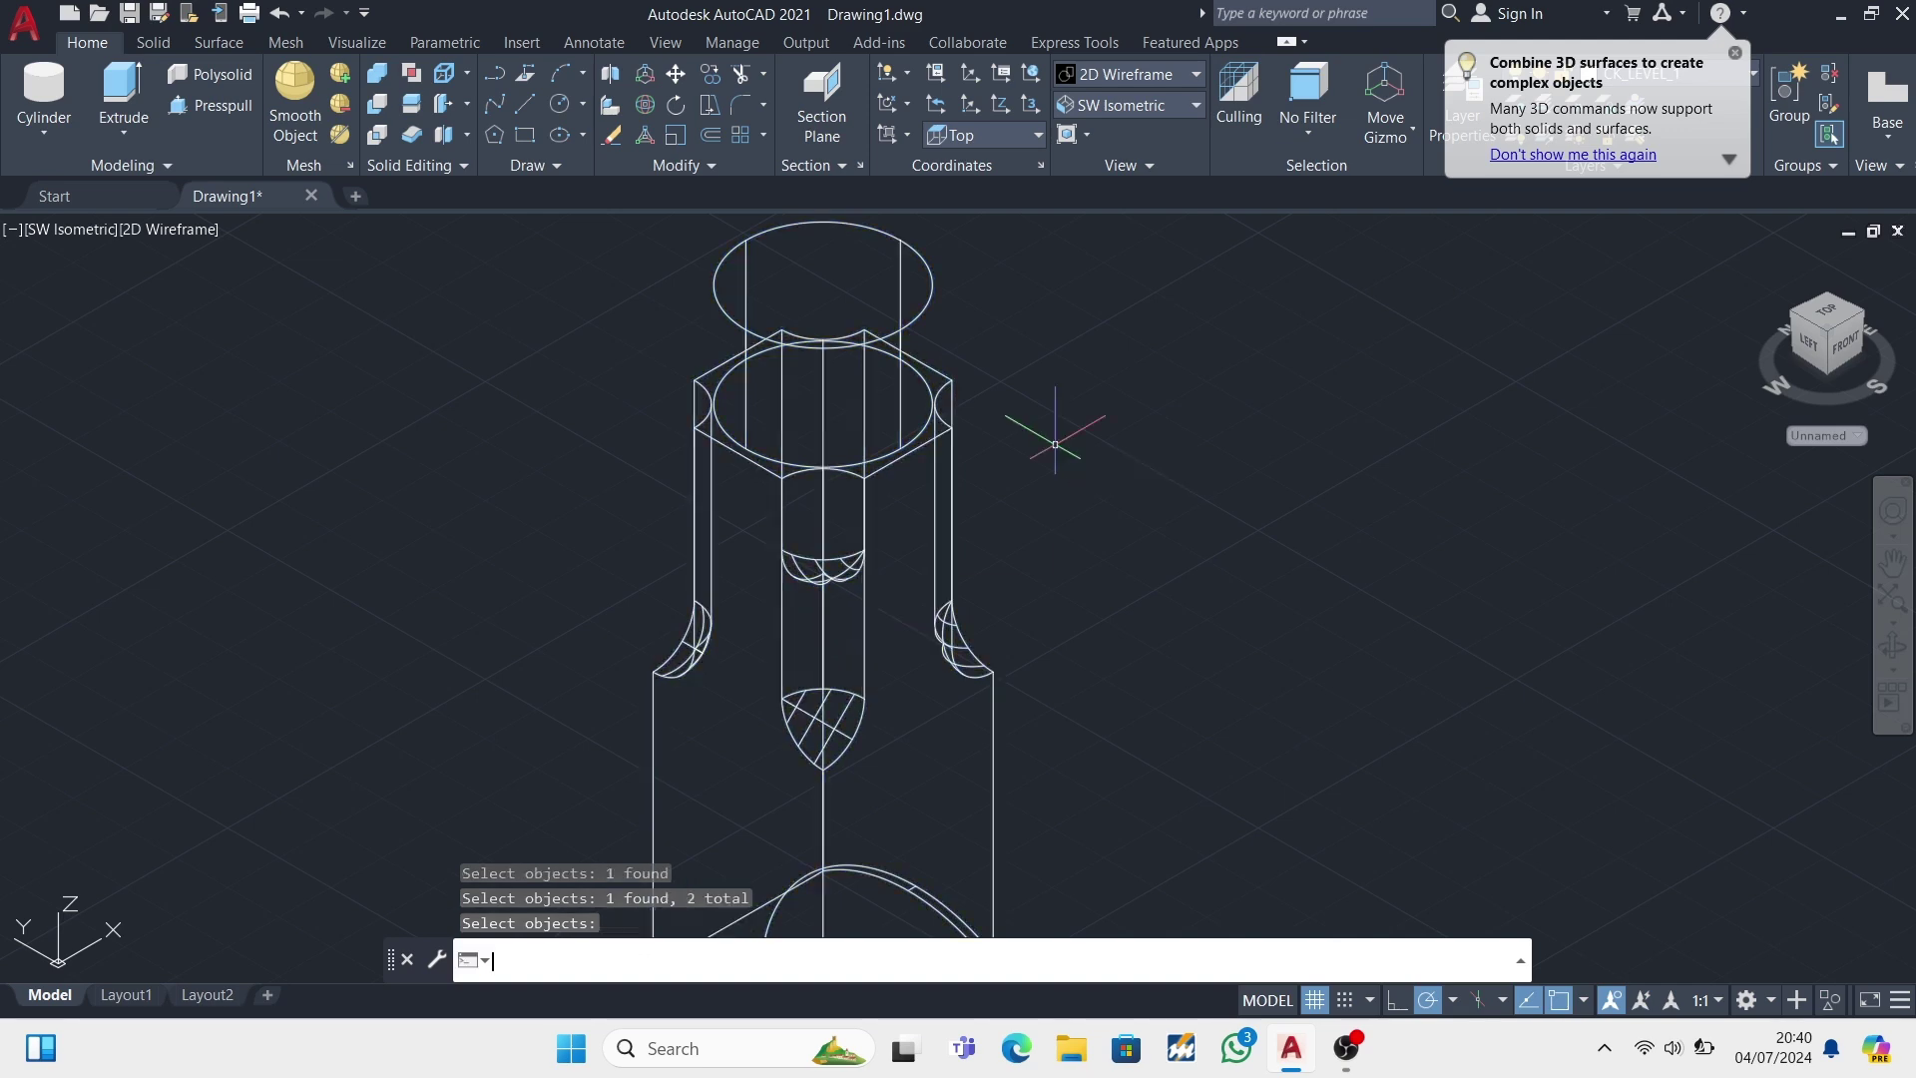
- Switch the visual style to Shades of Gray
left_click(1128, 74)
left_click(1332, 268)
scroll(1332, 271, "down", 5)
scroll(1353, 376, "up", 5)
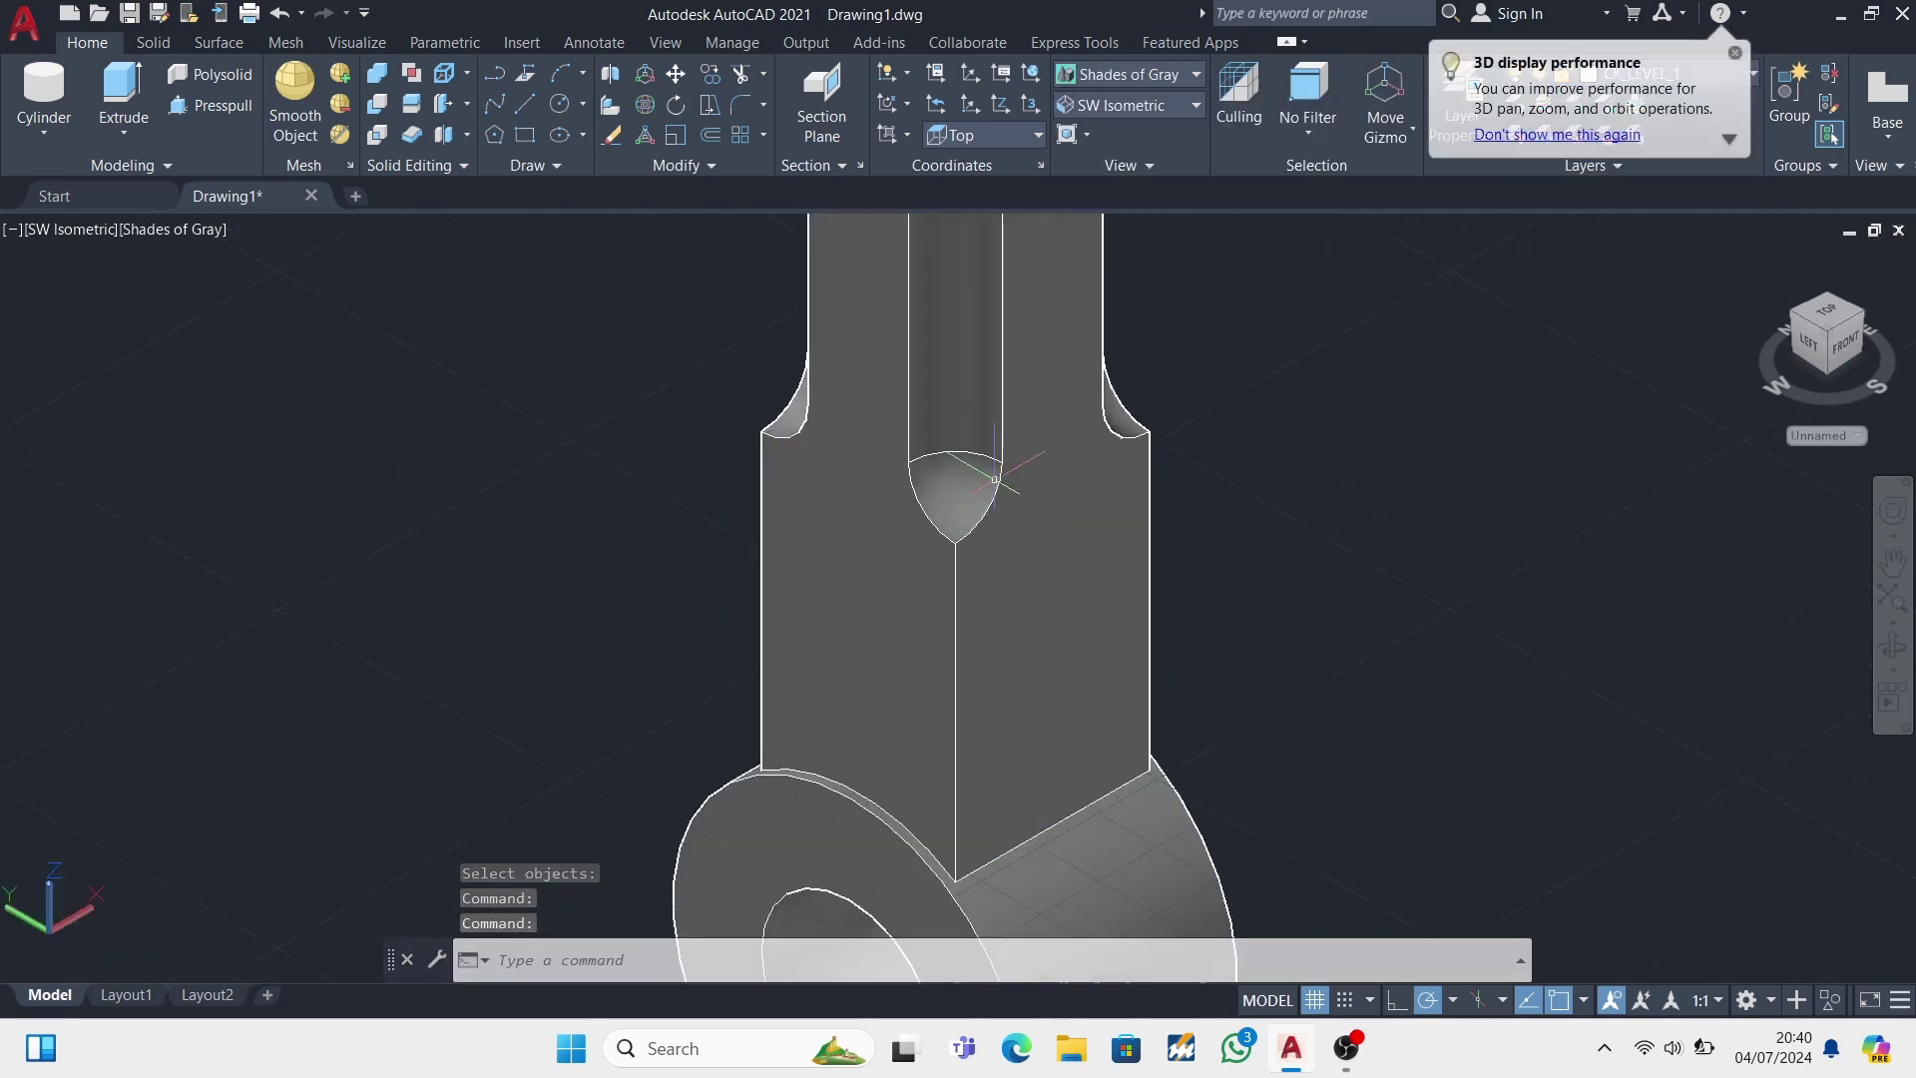
scroll(1234, 377, "down", 5)
scroll(1234, 376, "up", 2)
scroll(1300, 383, "down", 3)
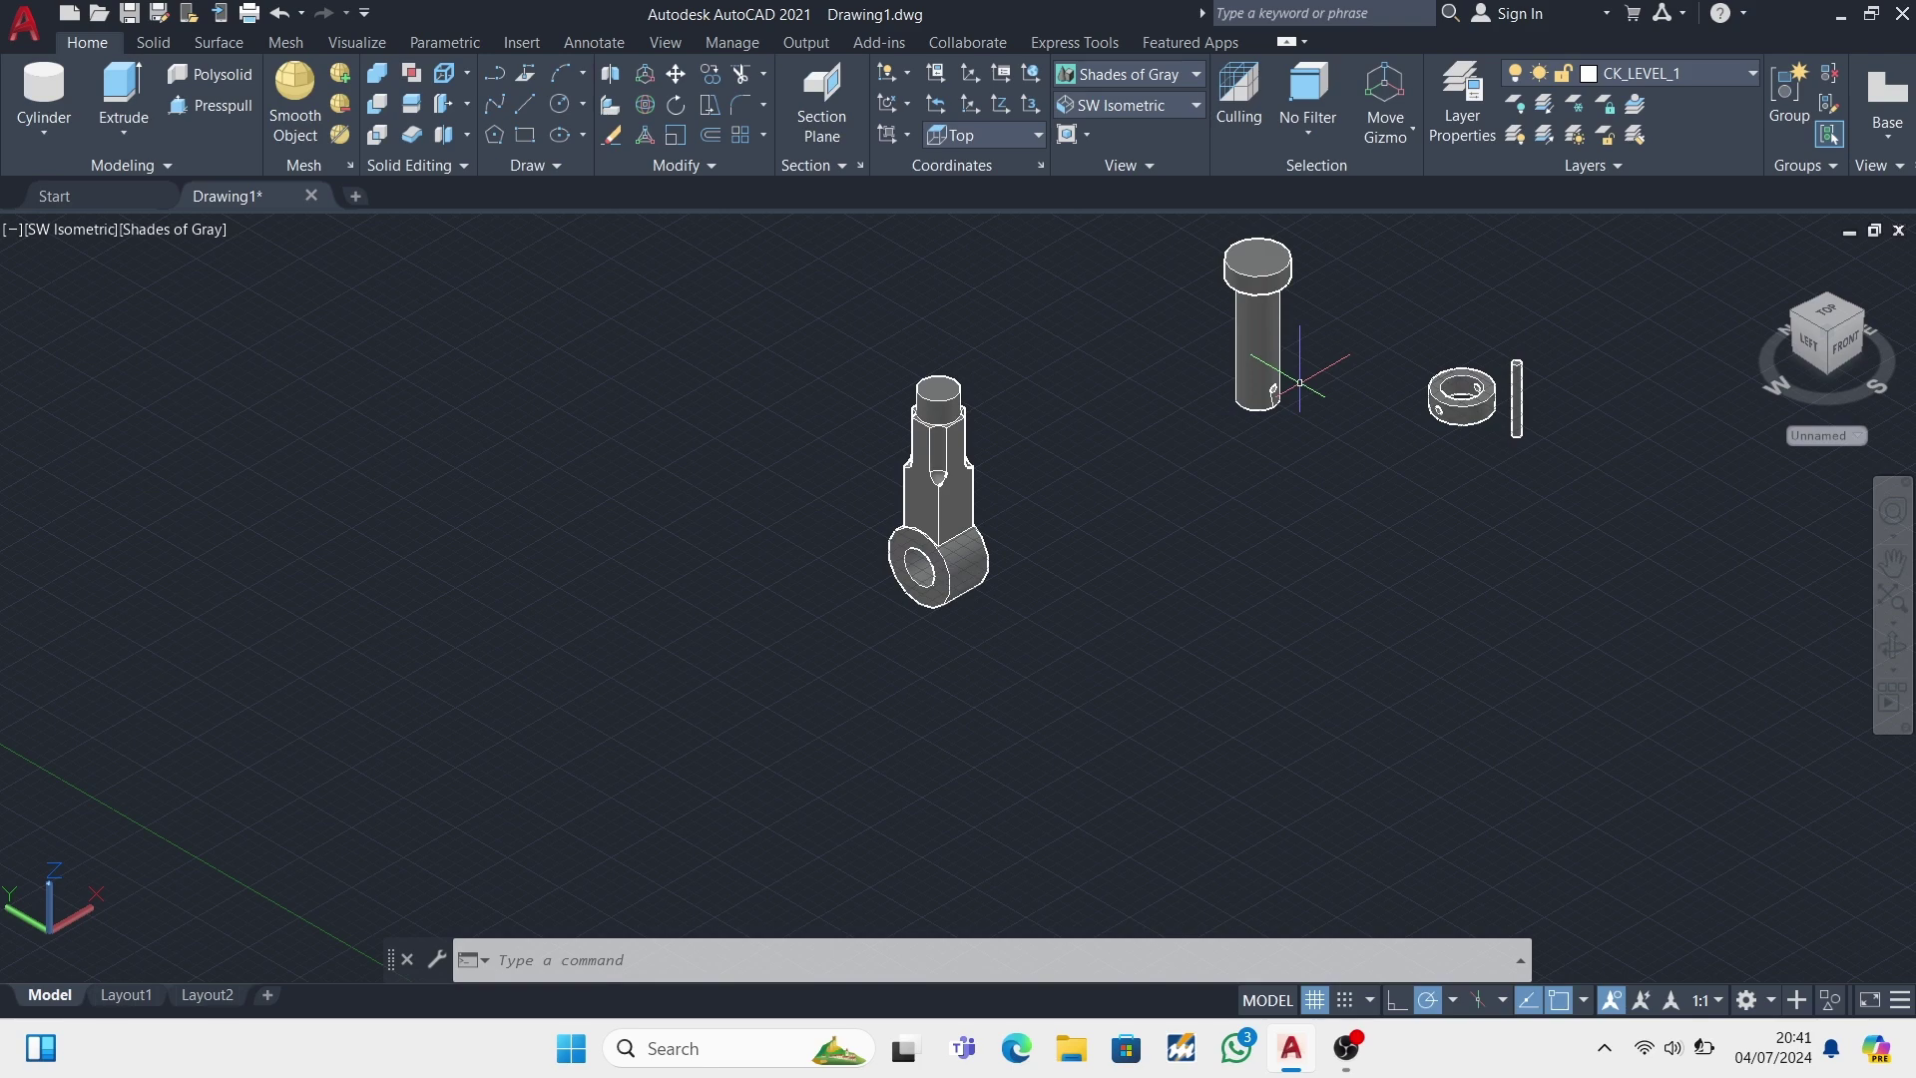
- Pan the parts aside and draw a radius-18 circle in empty space
left_click(1893, 645)
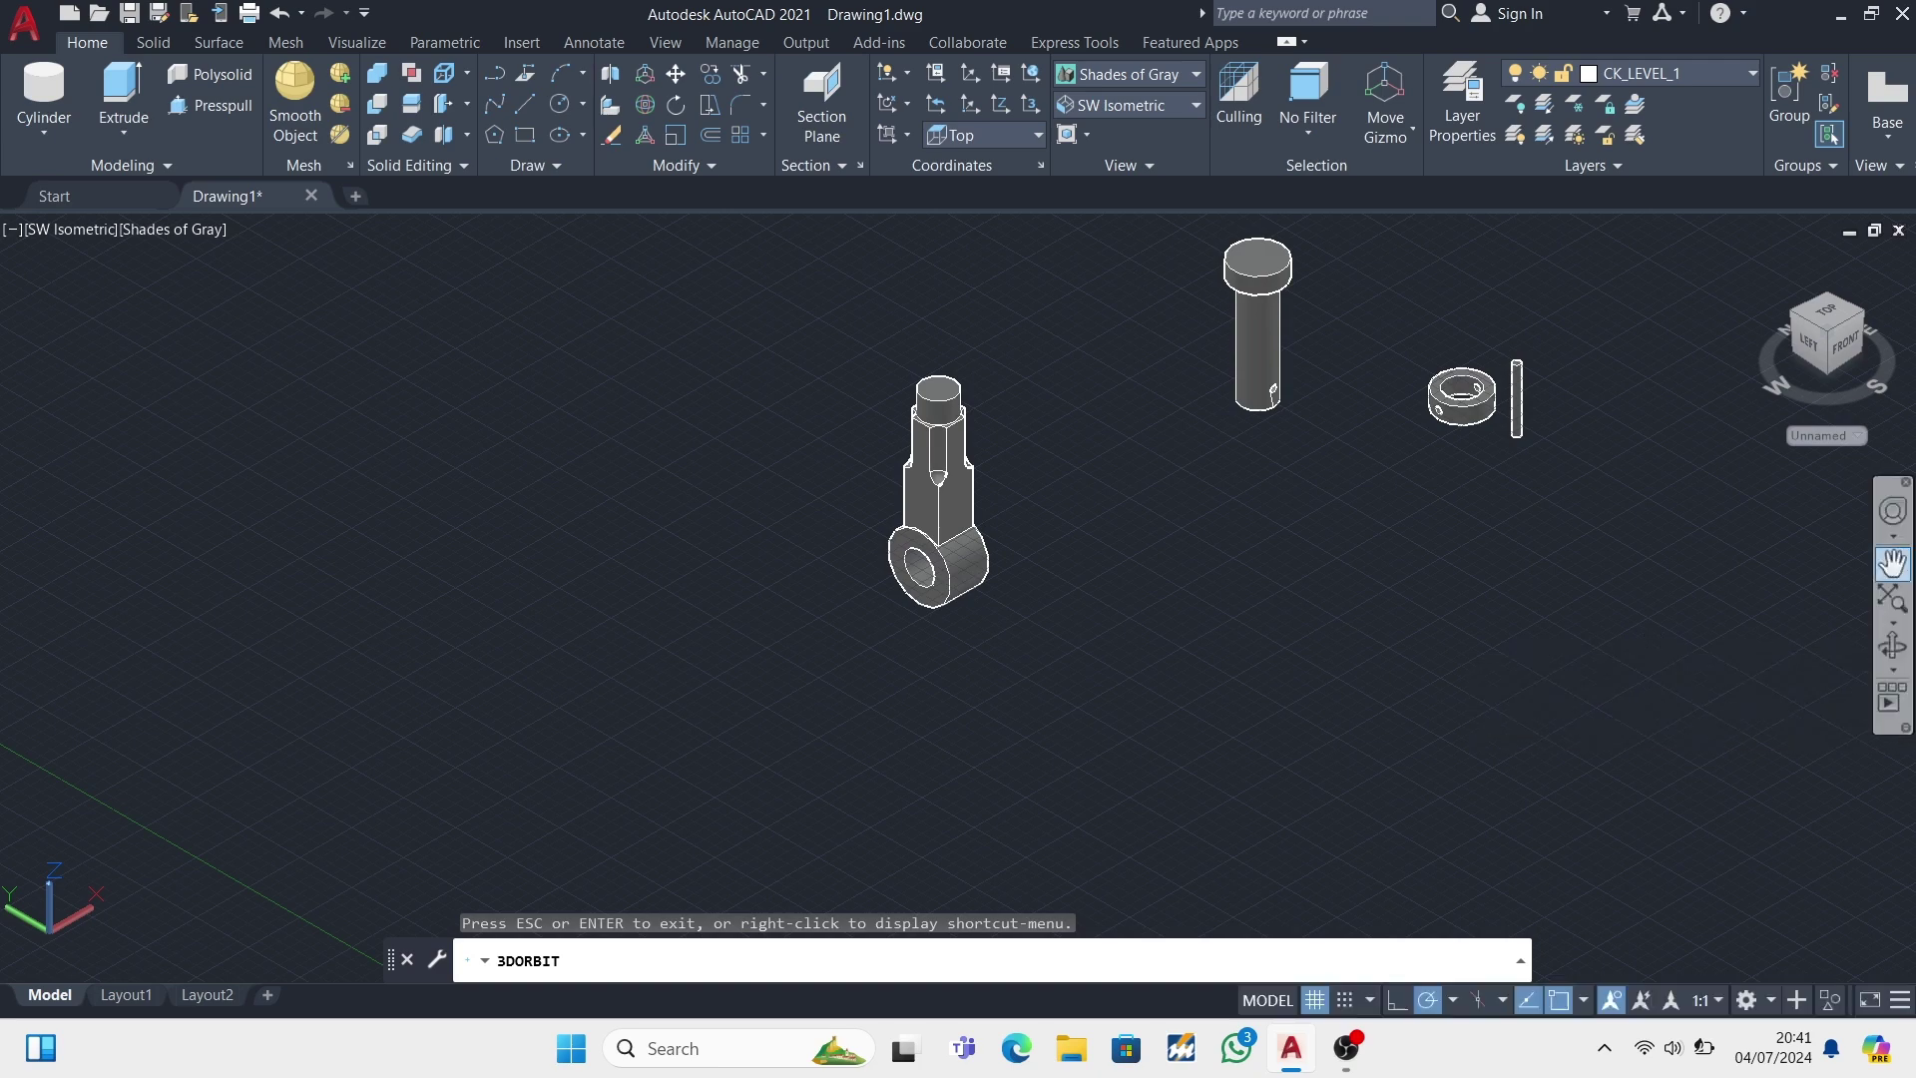
left_click(1894, 564)
left_click_drag(1432, 586, 1176, 714)
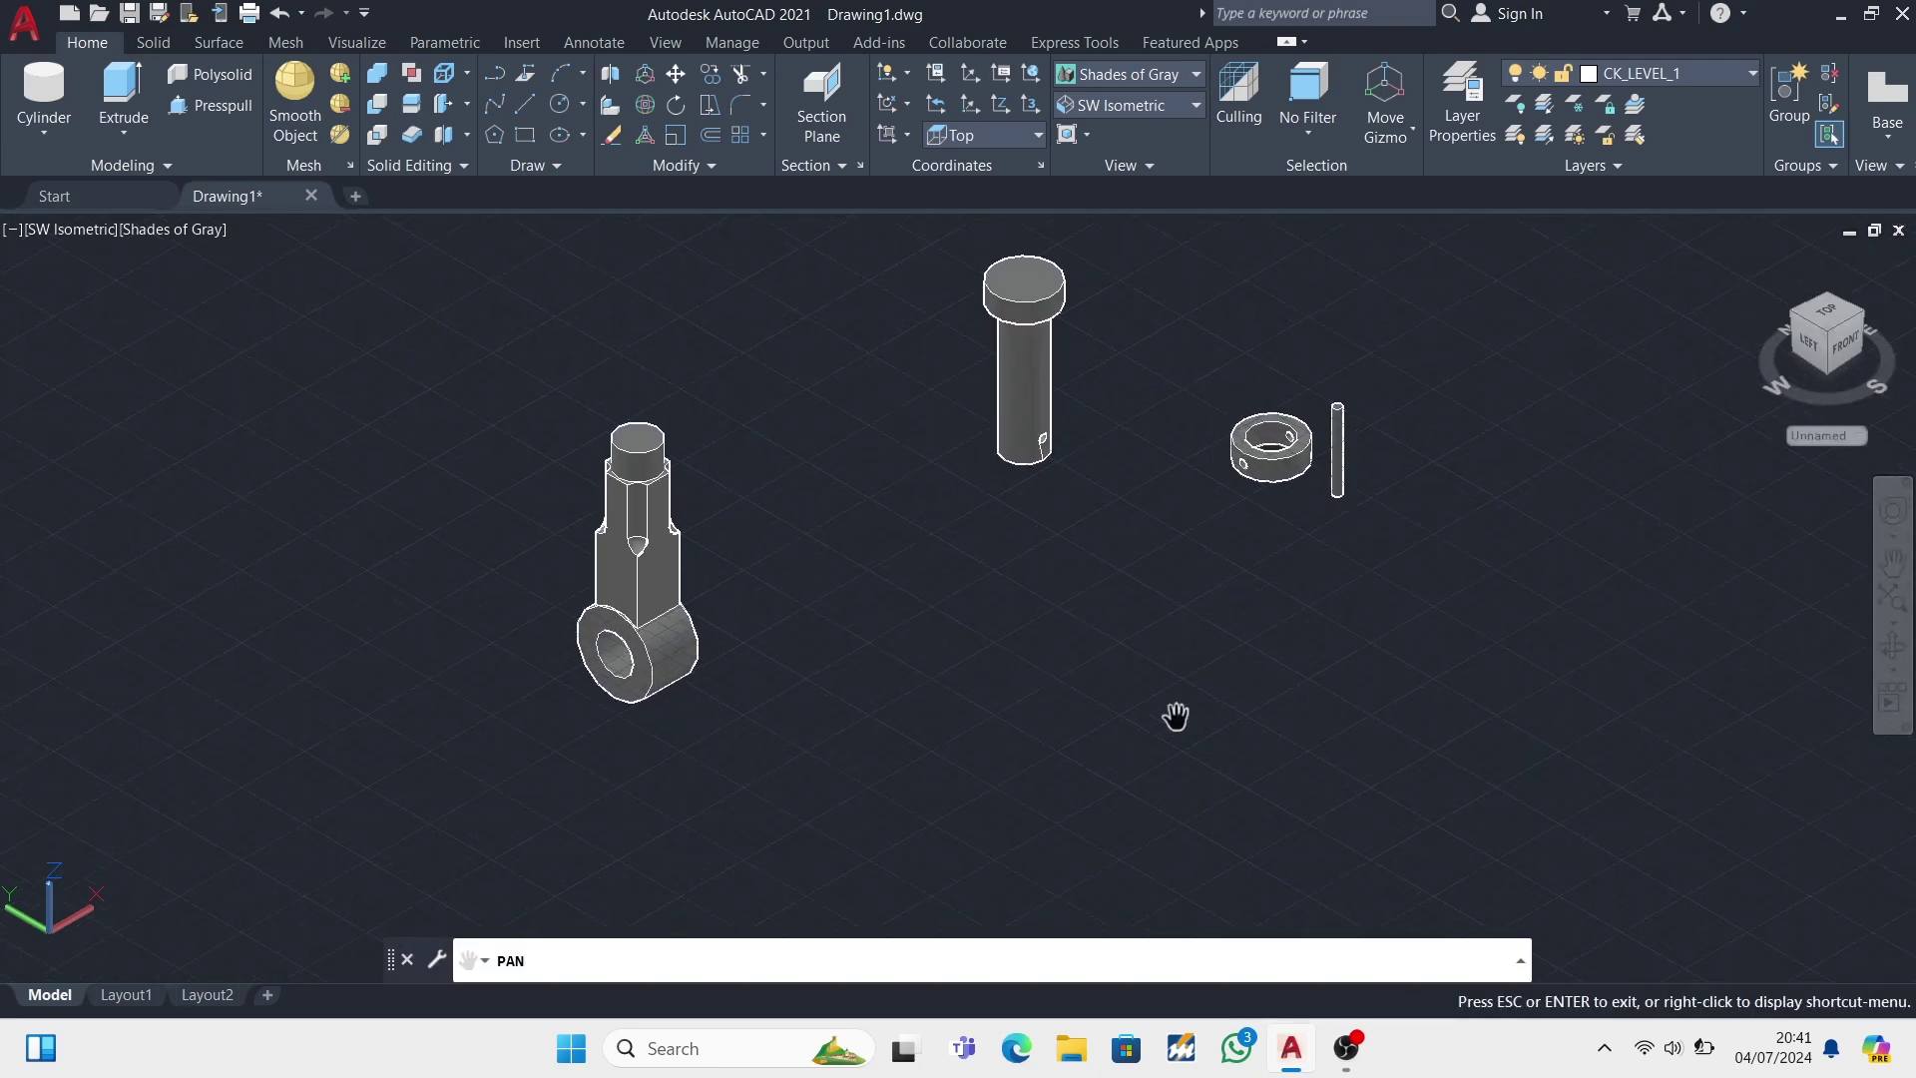
left_click(535, 102)
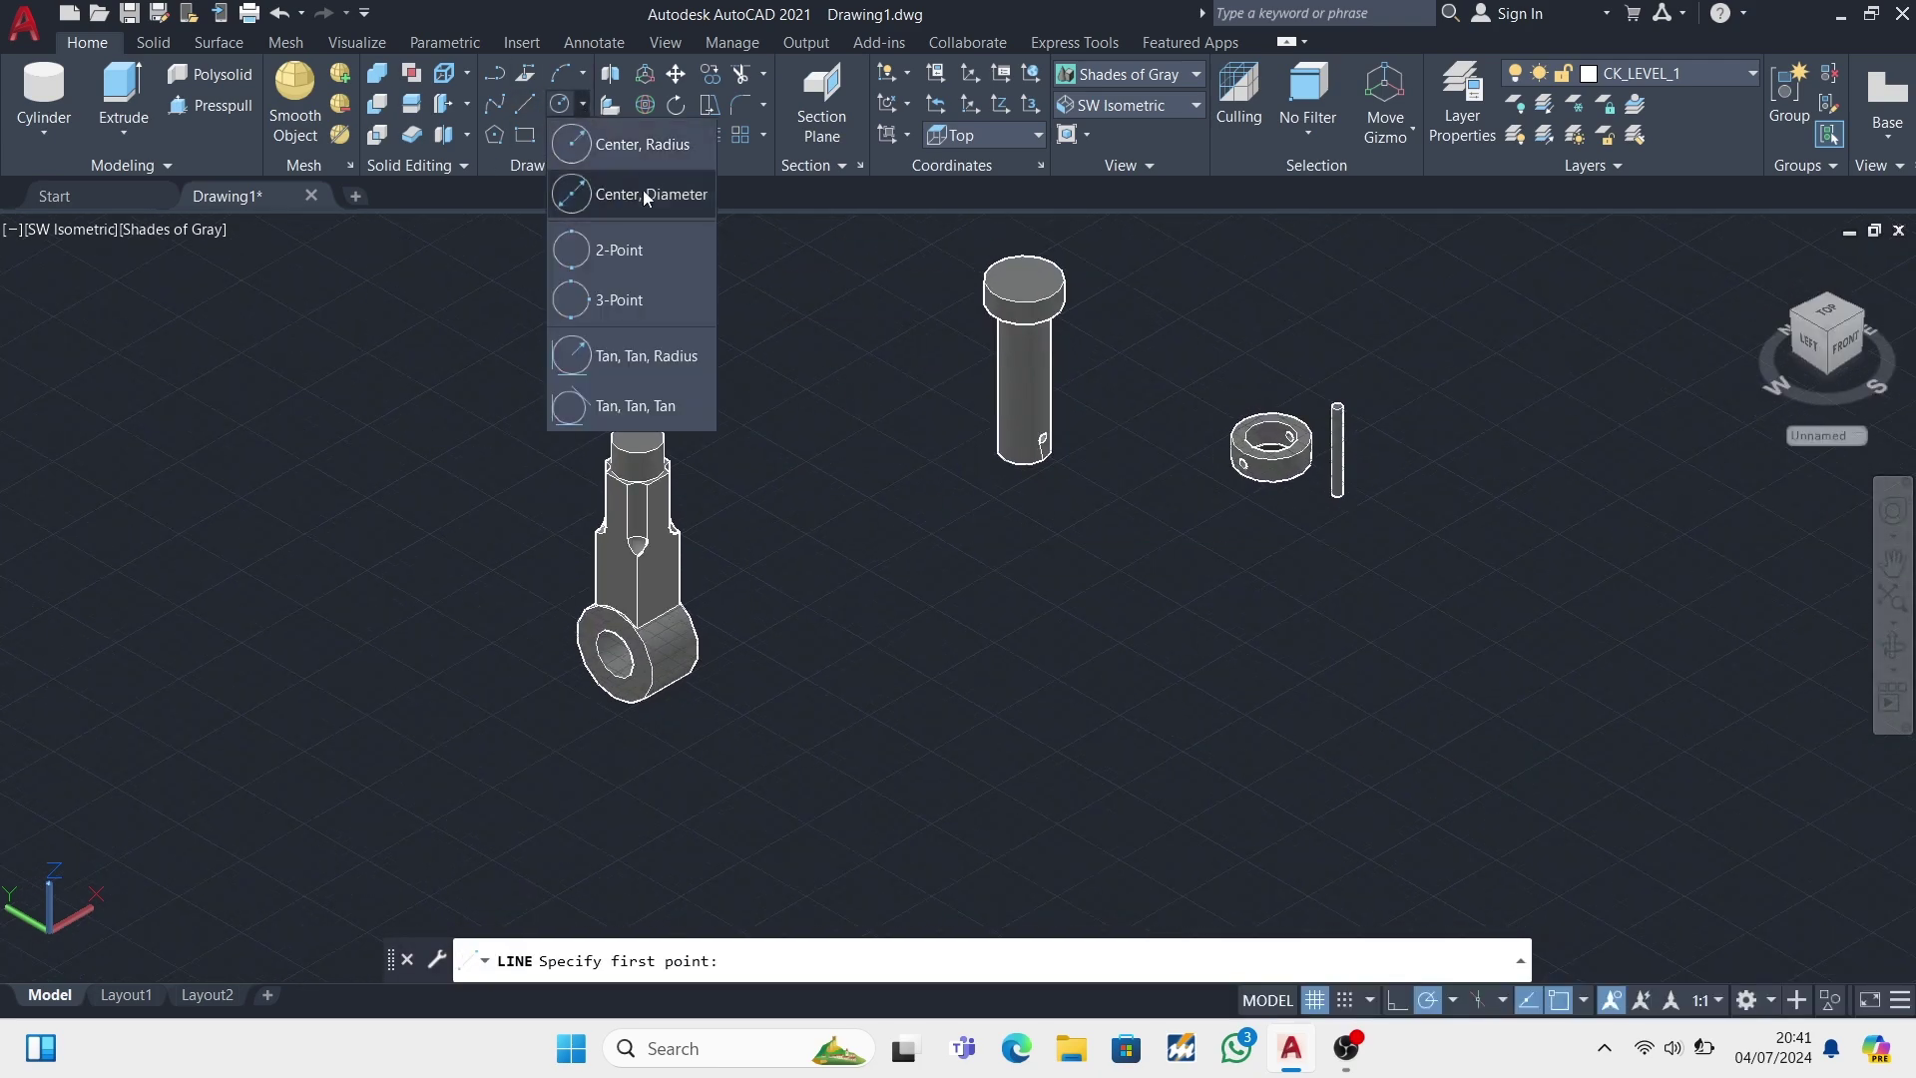
left_click(644, 194)
left_click(1026, 680)
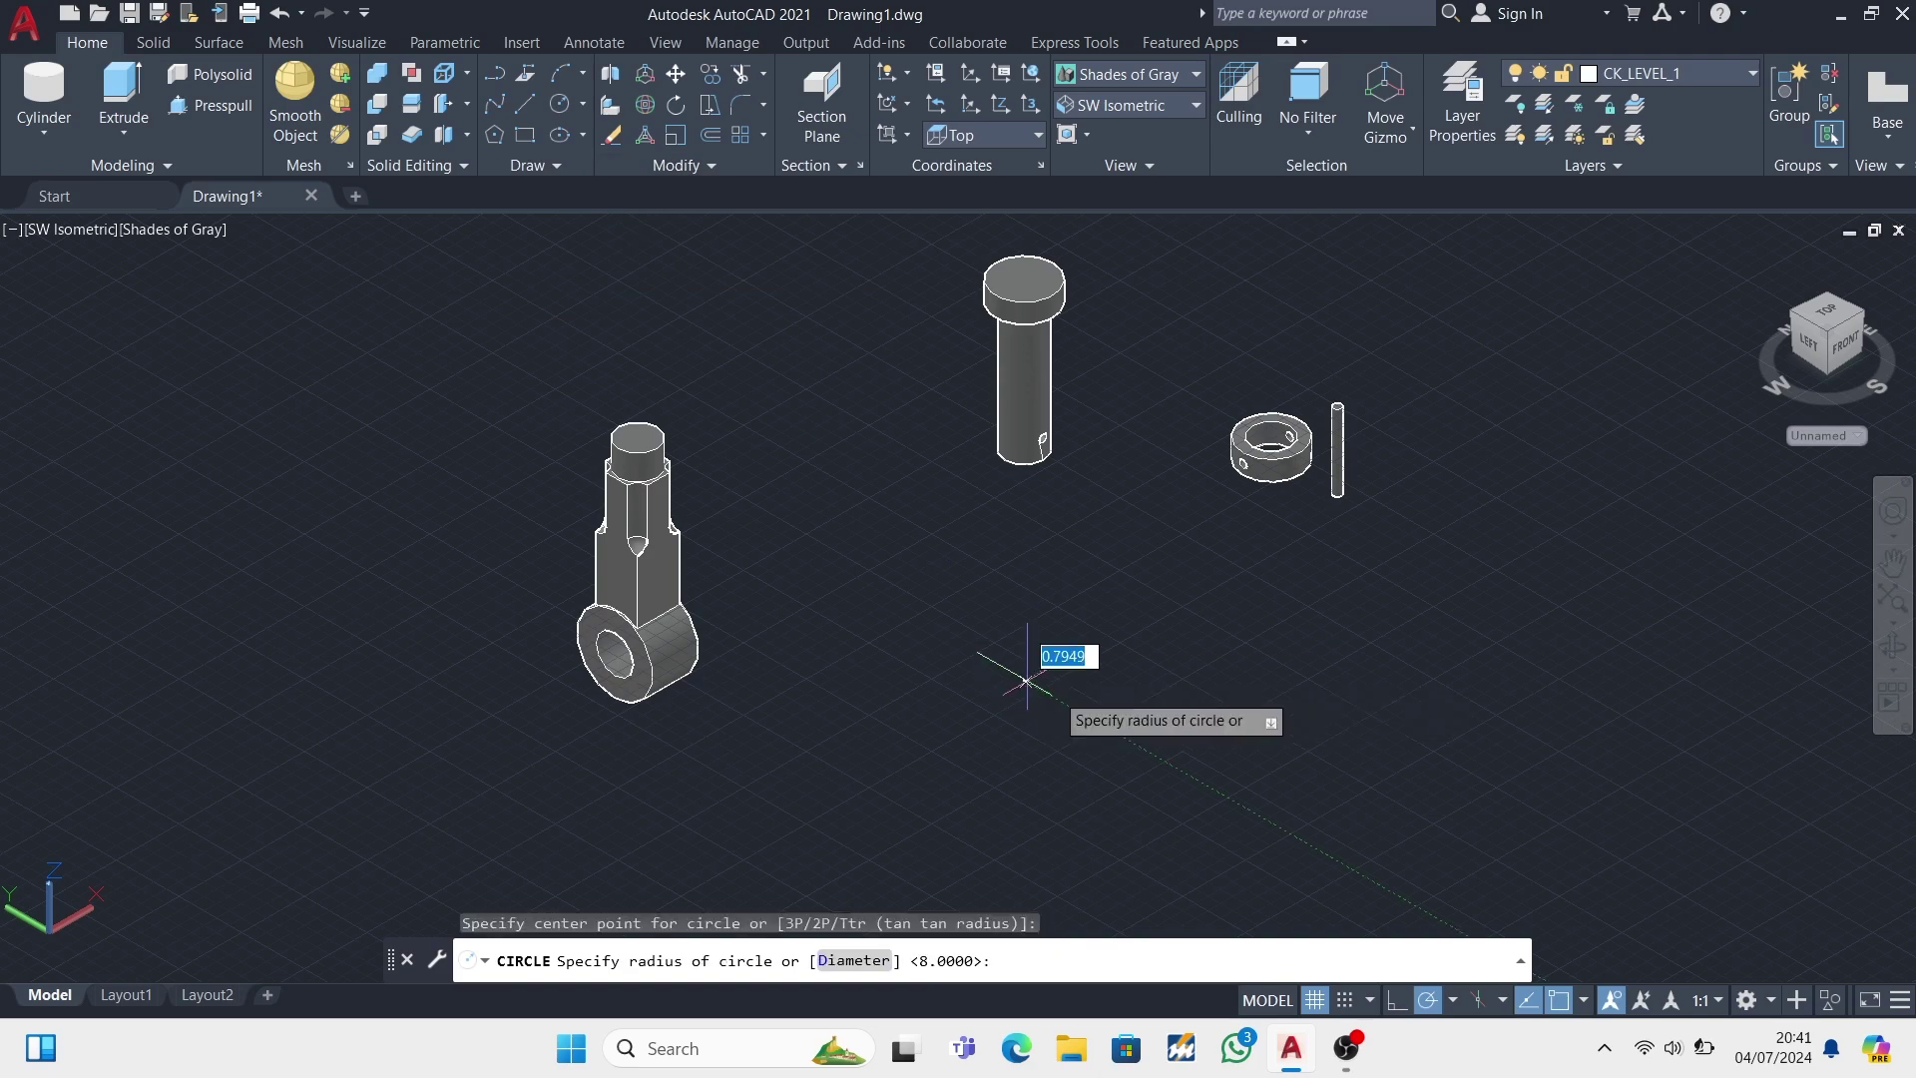
type("18")
key("Return")
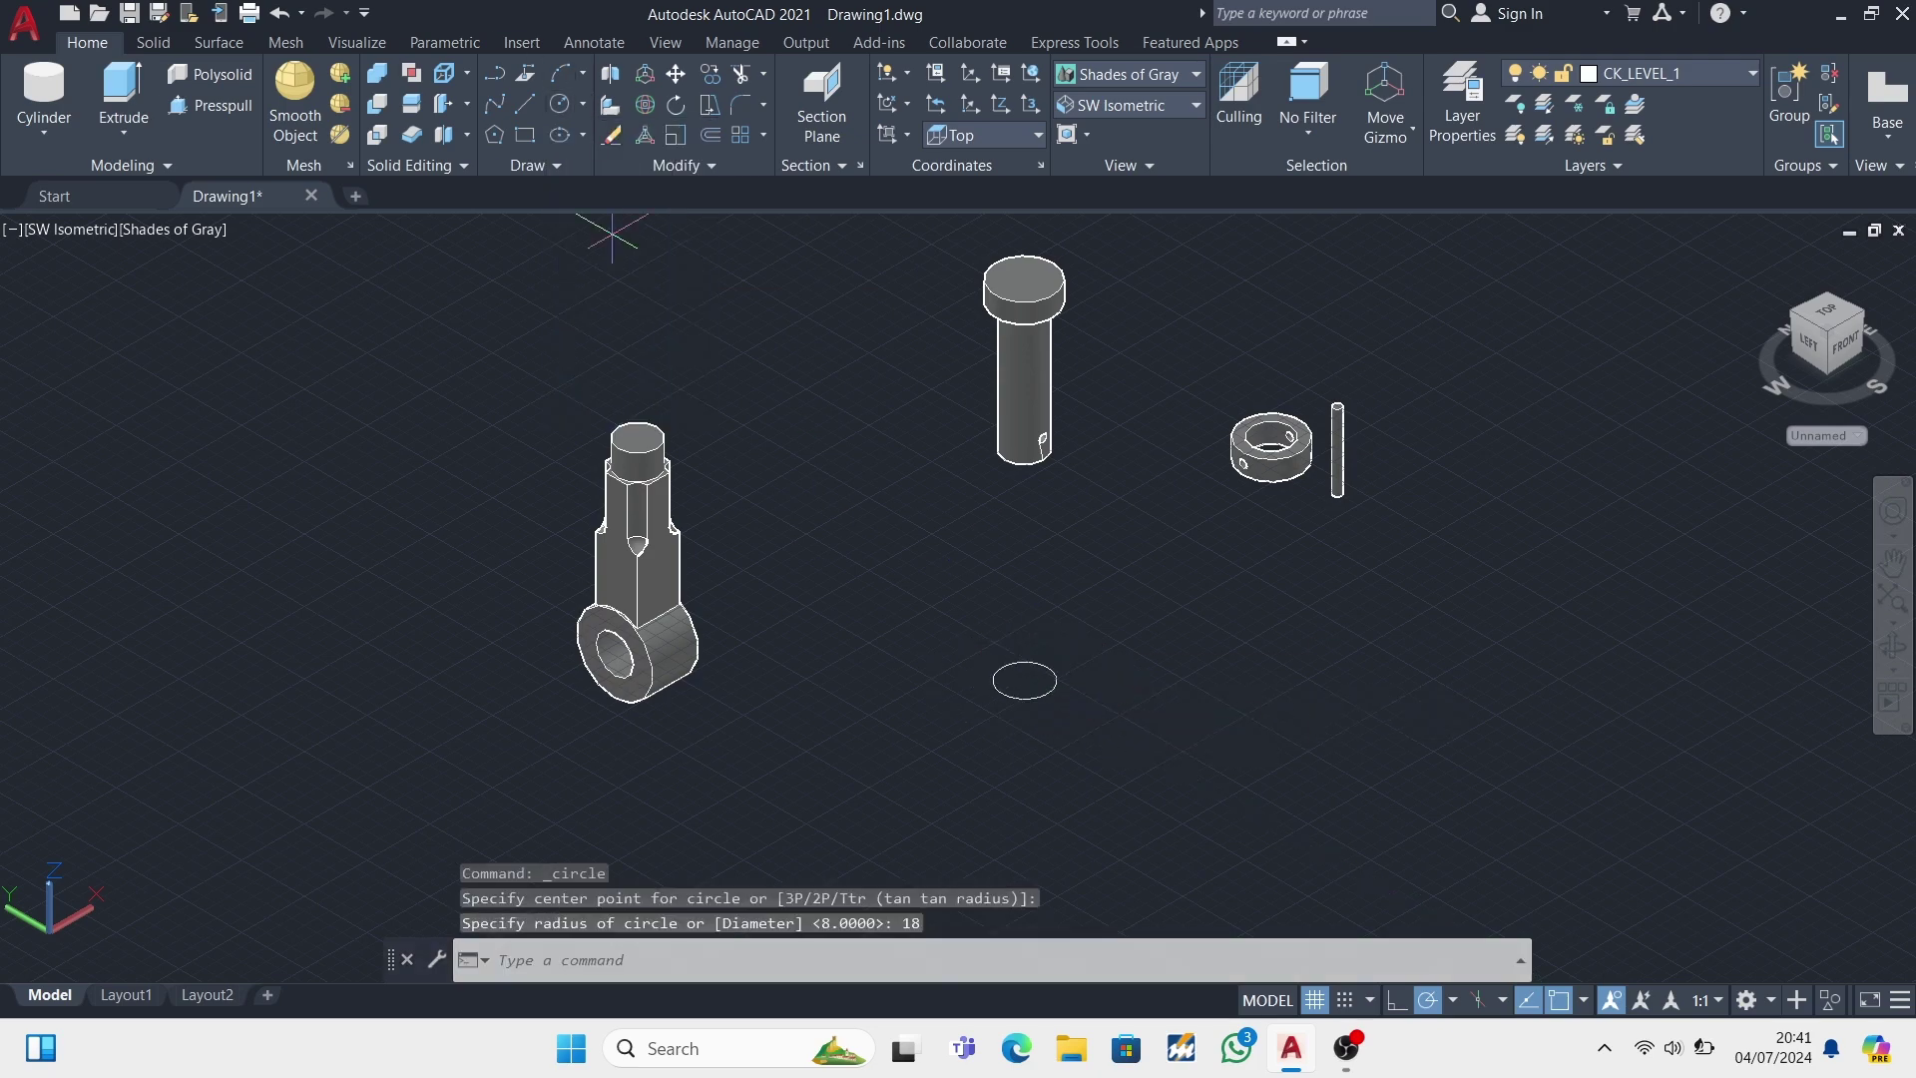
- Draw a concentric radius-36 circle around the first one
key("Return")
scroll(993, 685, "up", 2)
scroll(1028, 738, "up", 2)
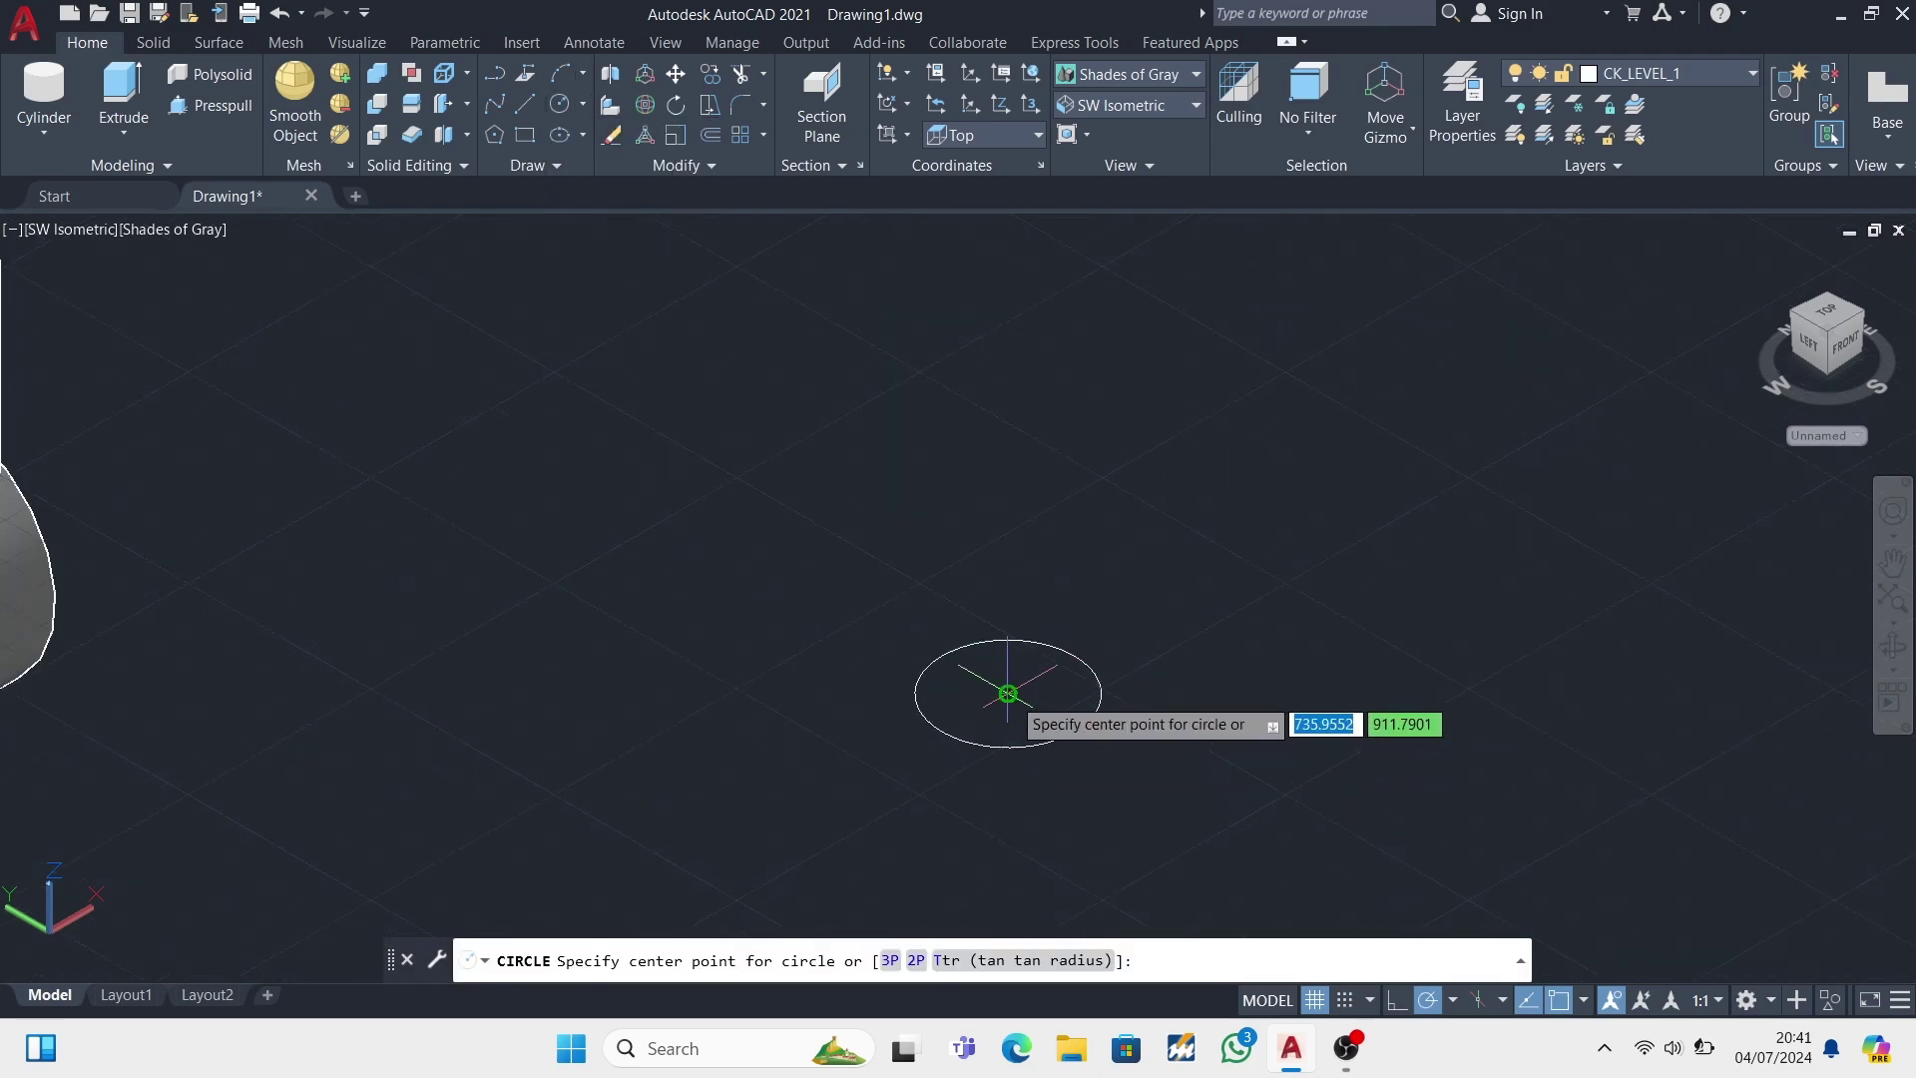
left_click(1008, 692)
type("36")
key("Return")
- Draw a line through the circles' centre and trim away both upper halves
left_click(525, 103)
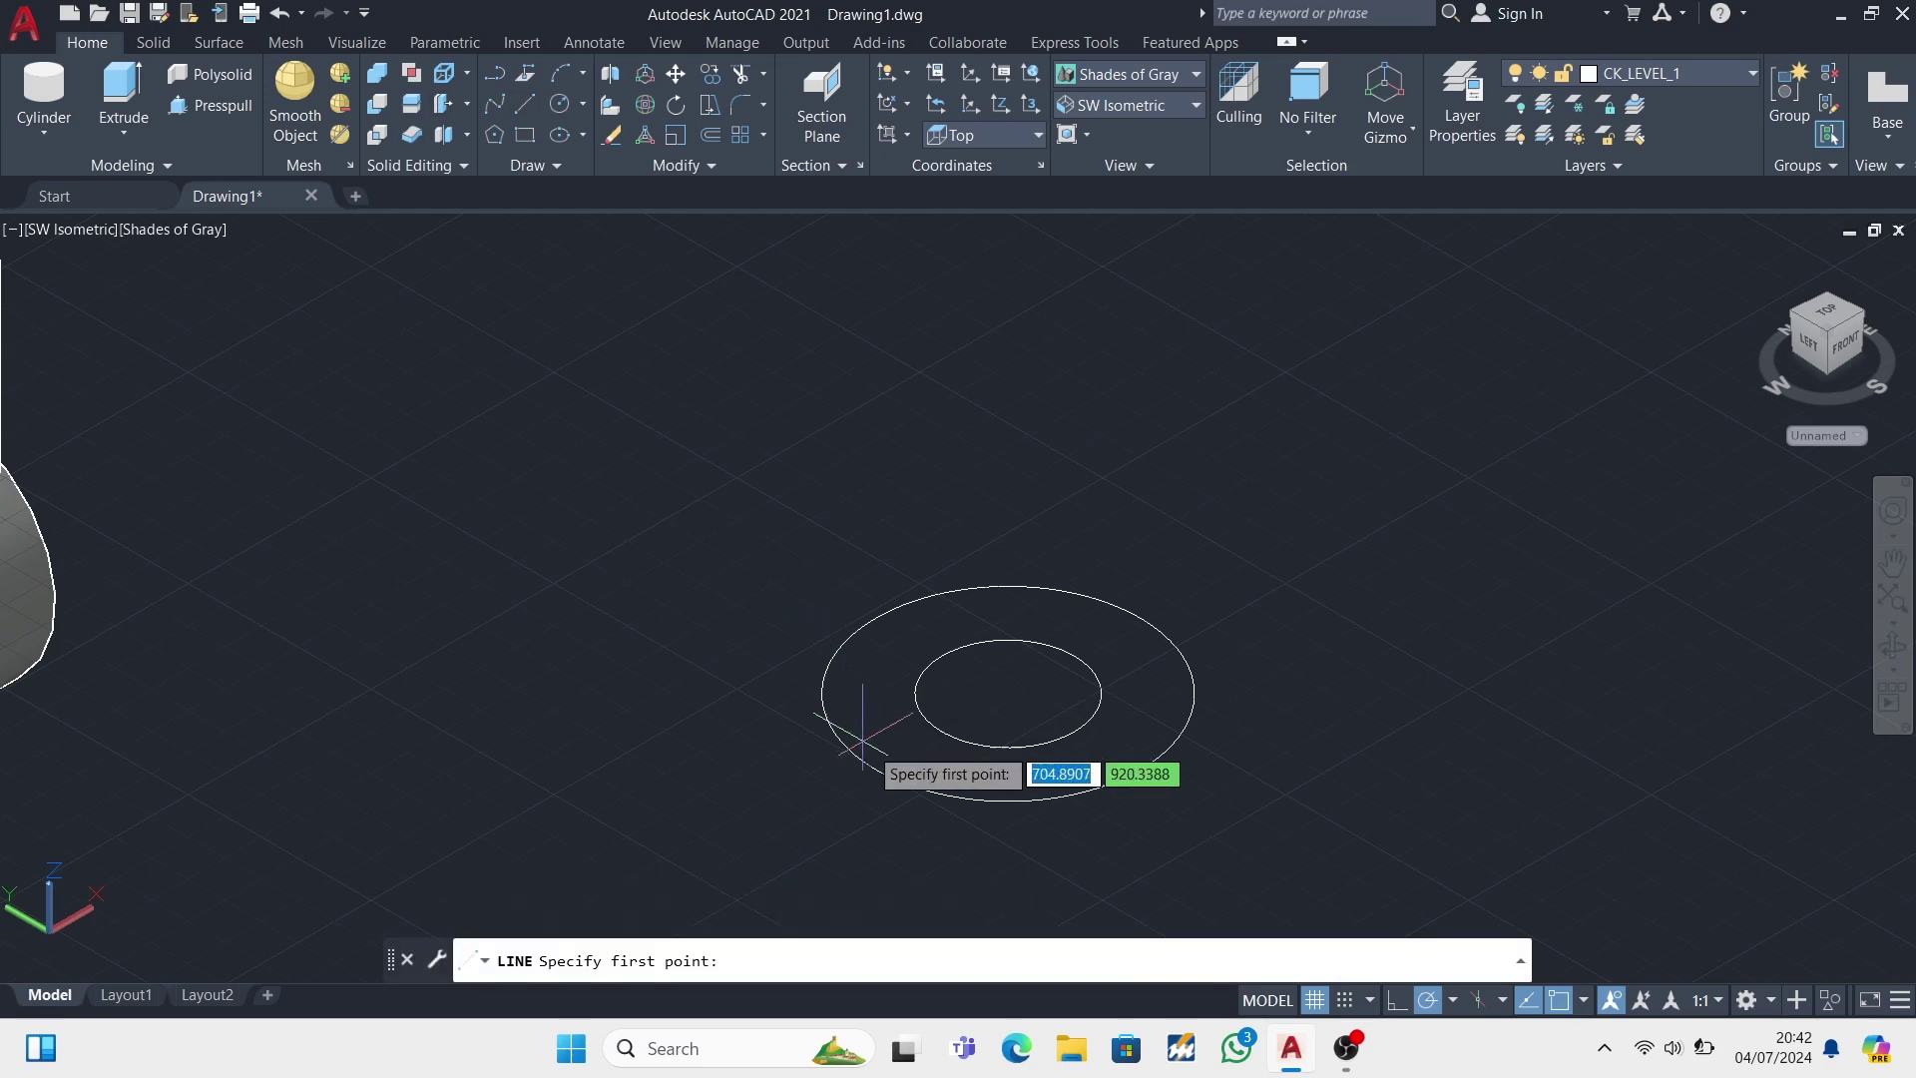
left_click(878, 769)
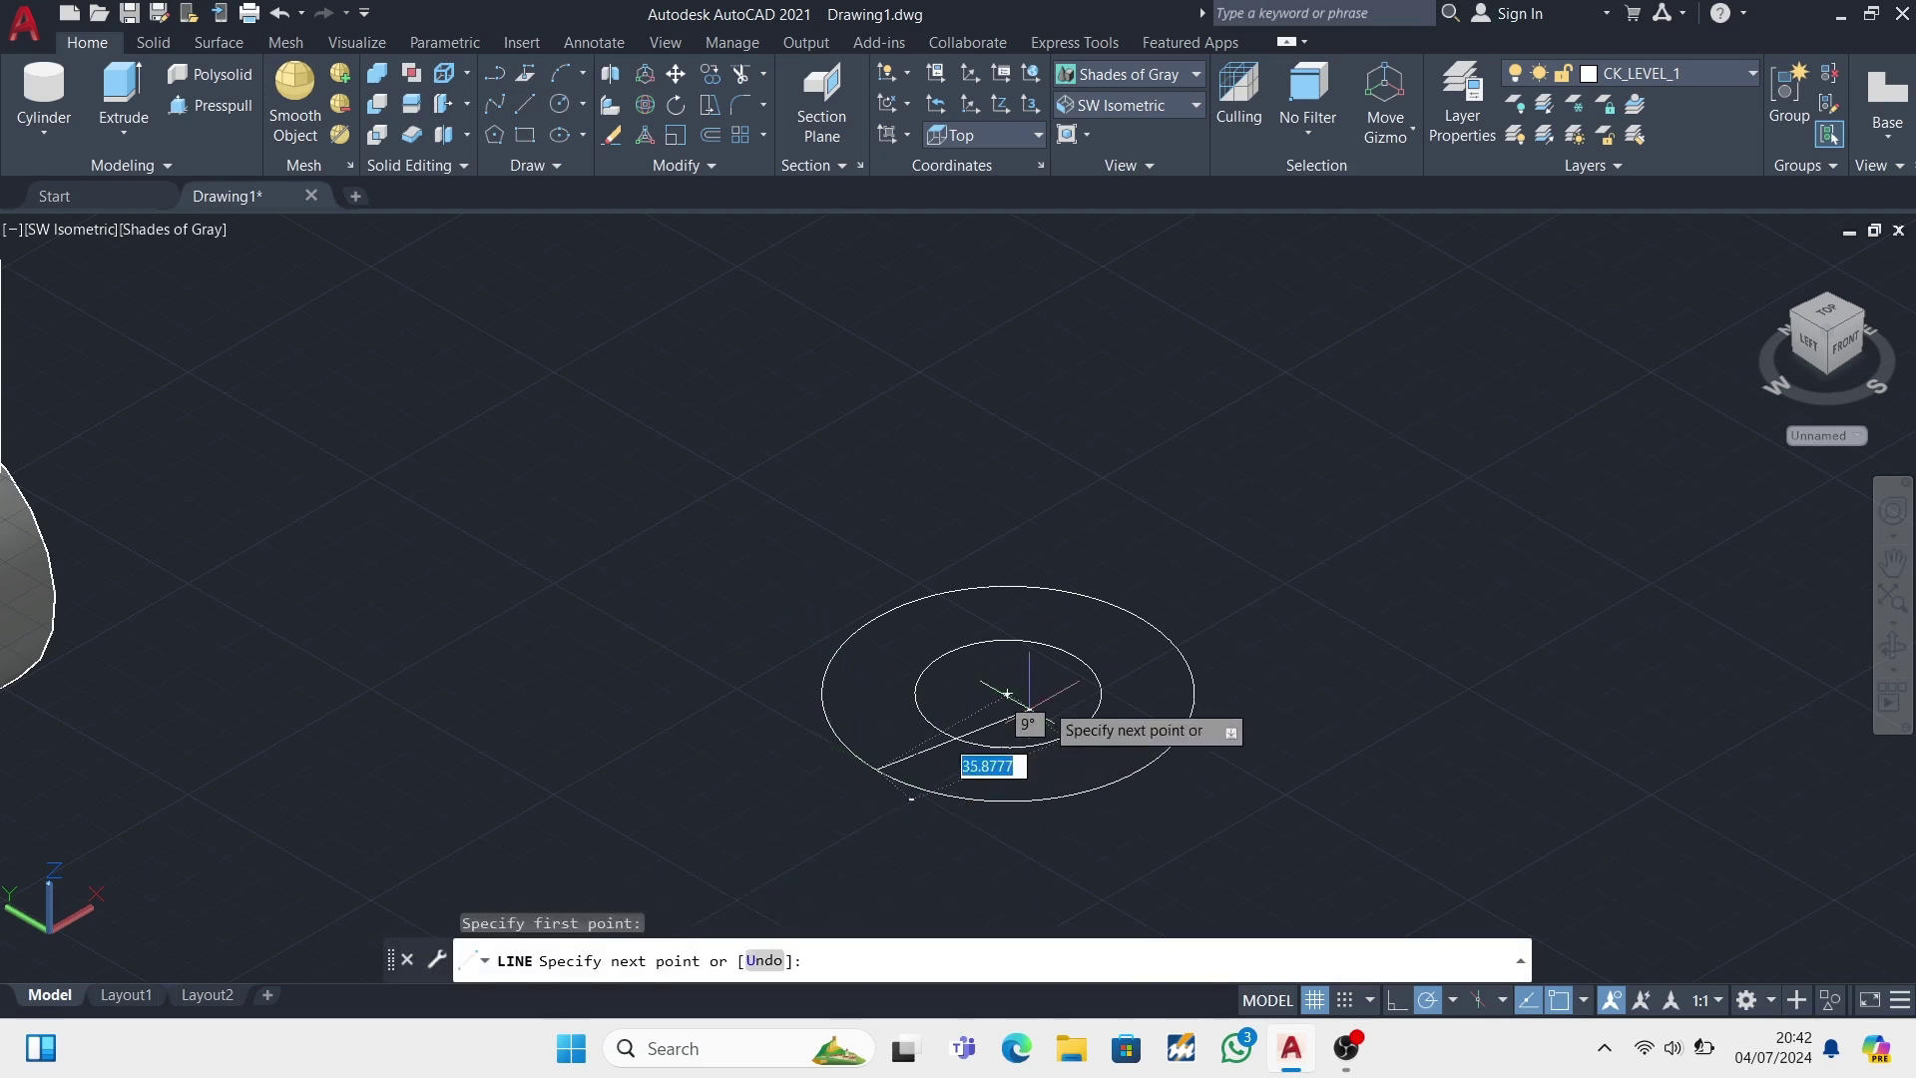
left_click(1140, 618)
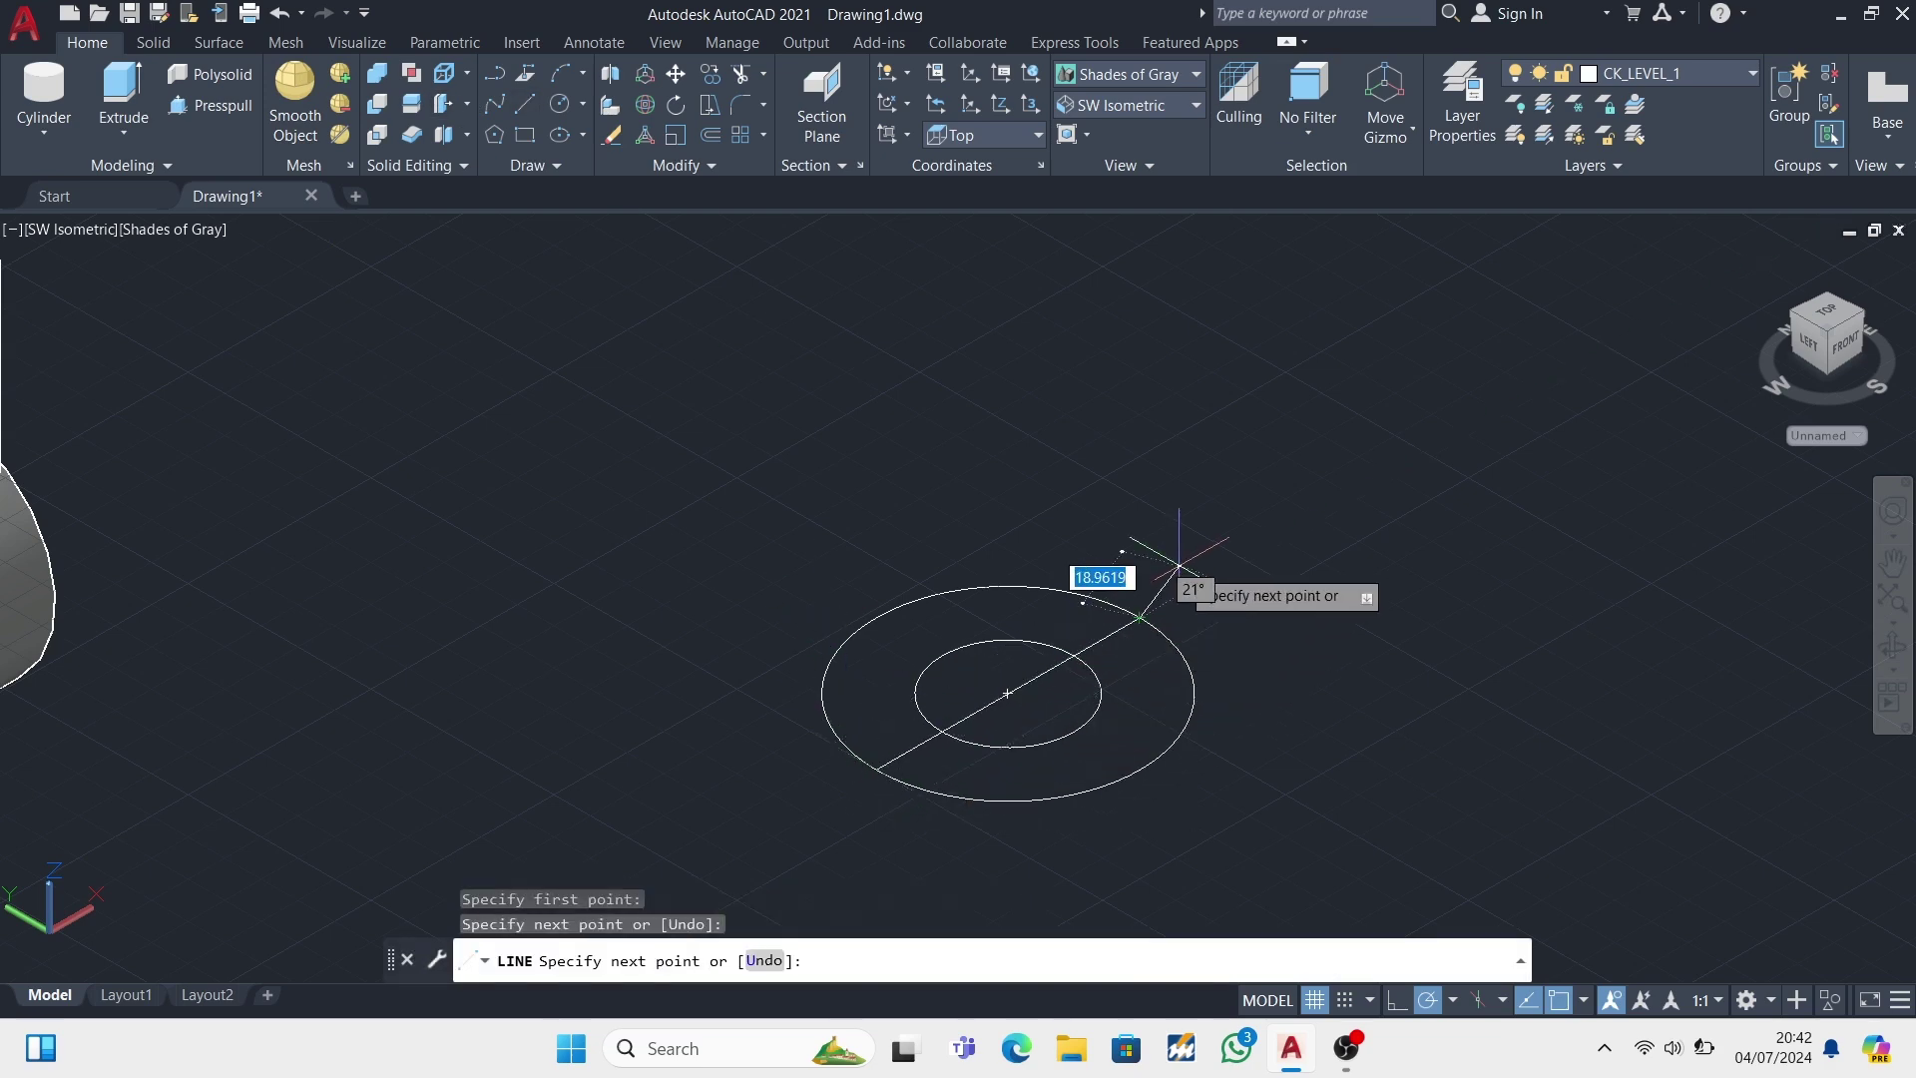
key("Escape")
type("tr")
key("Return")
left_click(989, 588)
left_click(1021, 636)
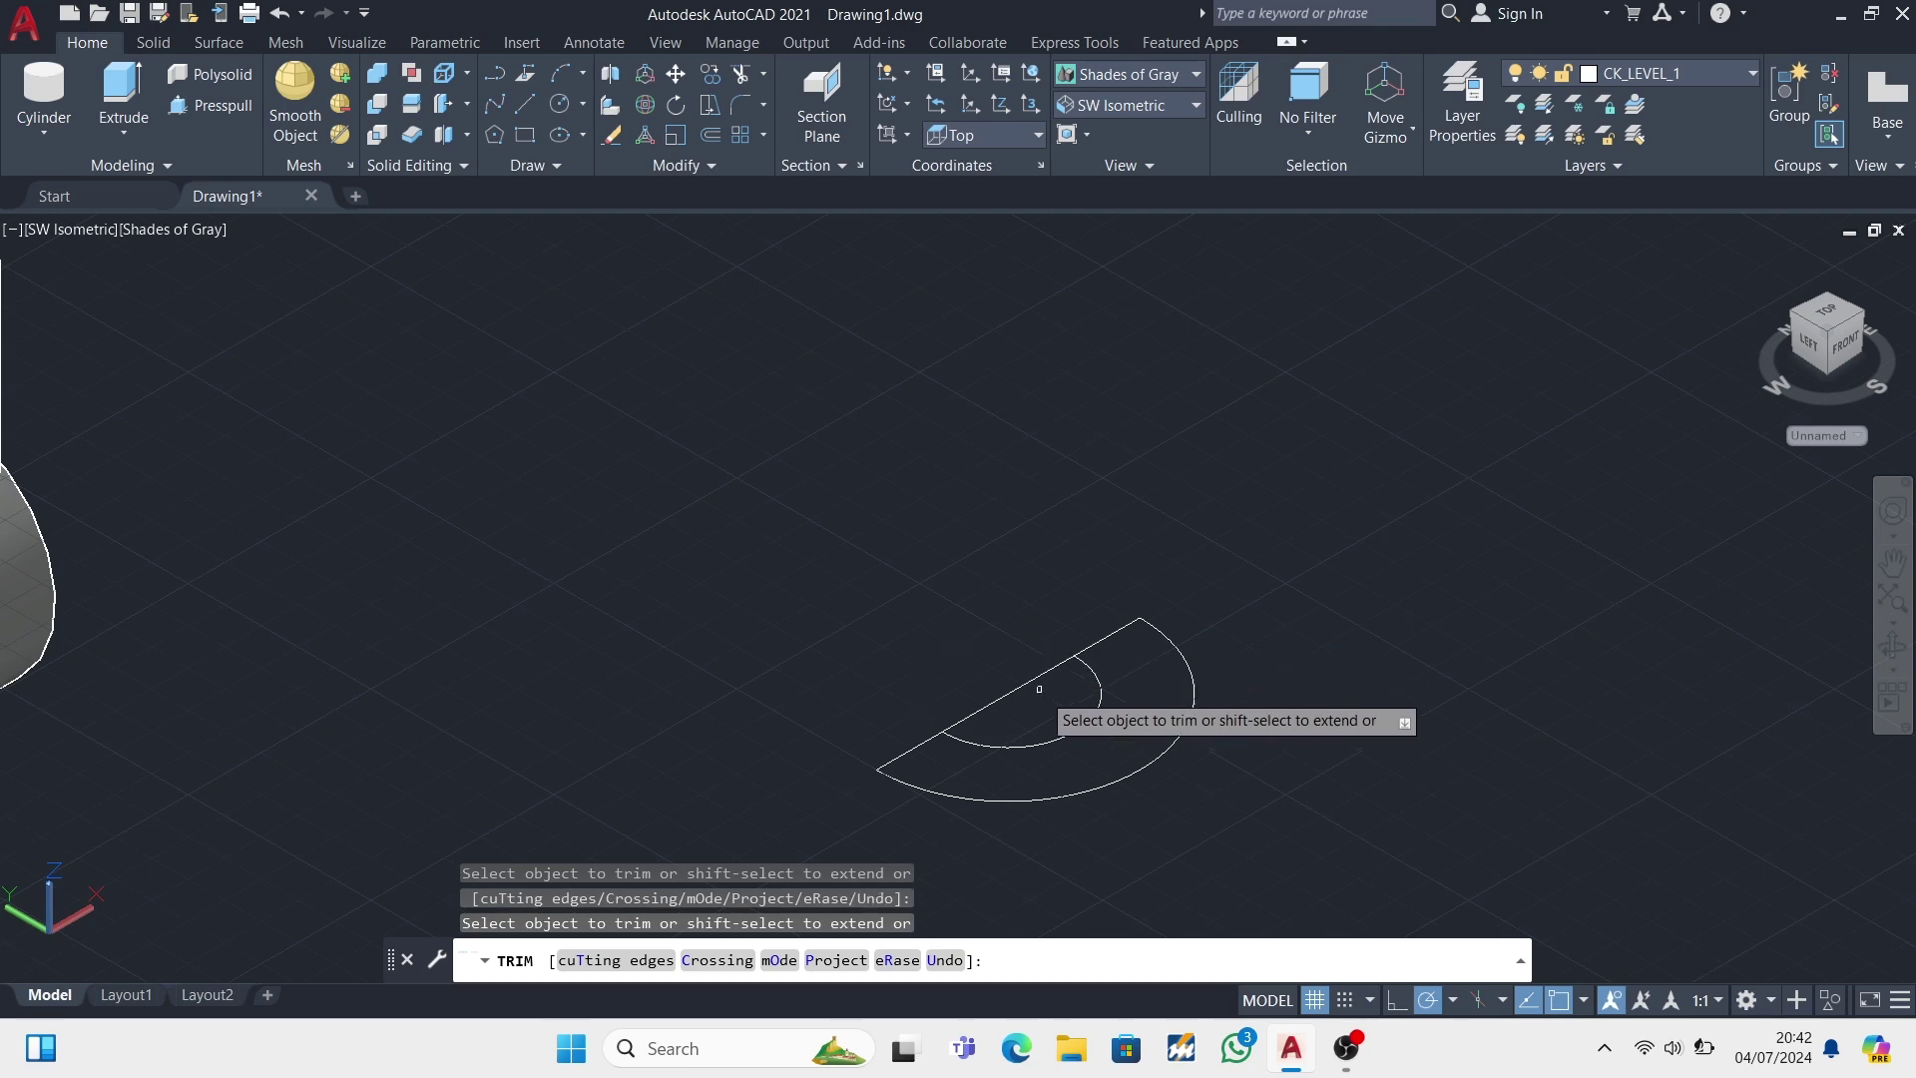
scroll(1021, 637, "down", 2)
scroll(1196, 756, "up", 2)
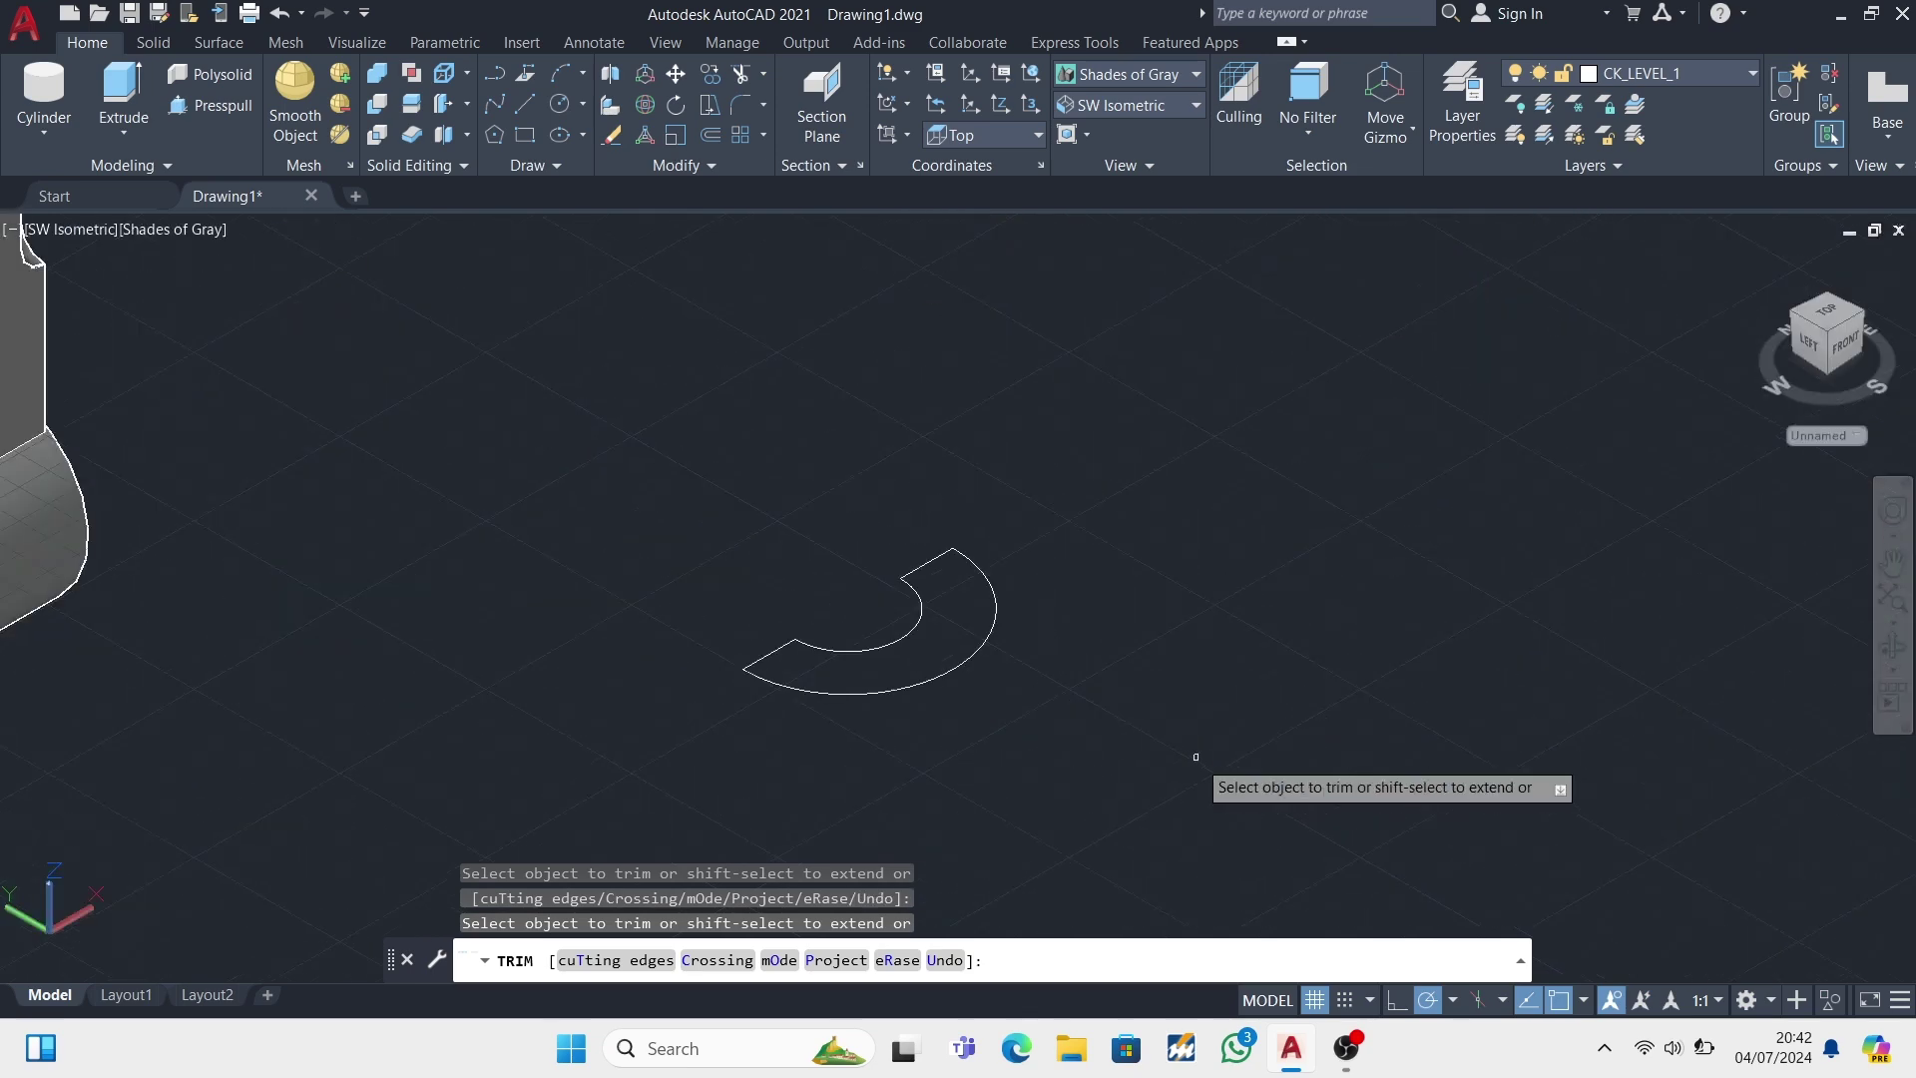
left_click(524, 104)
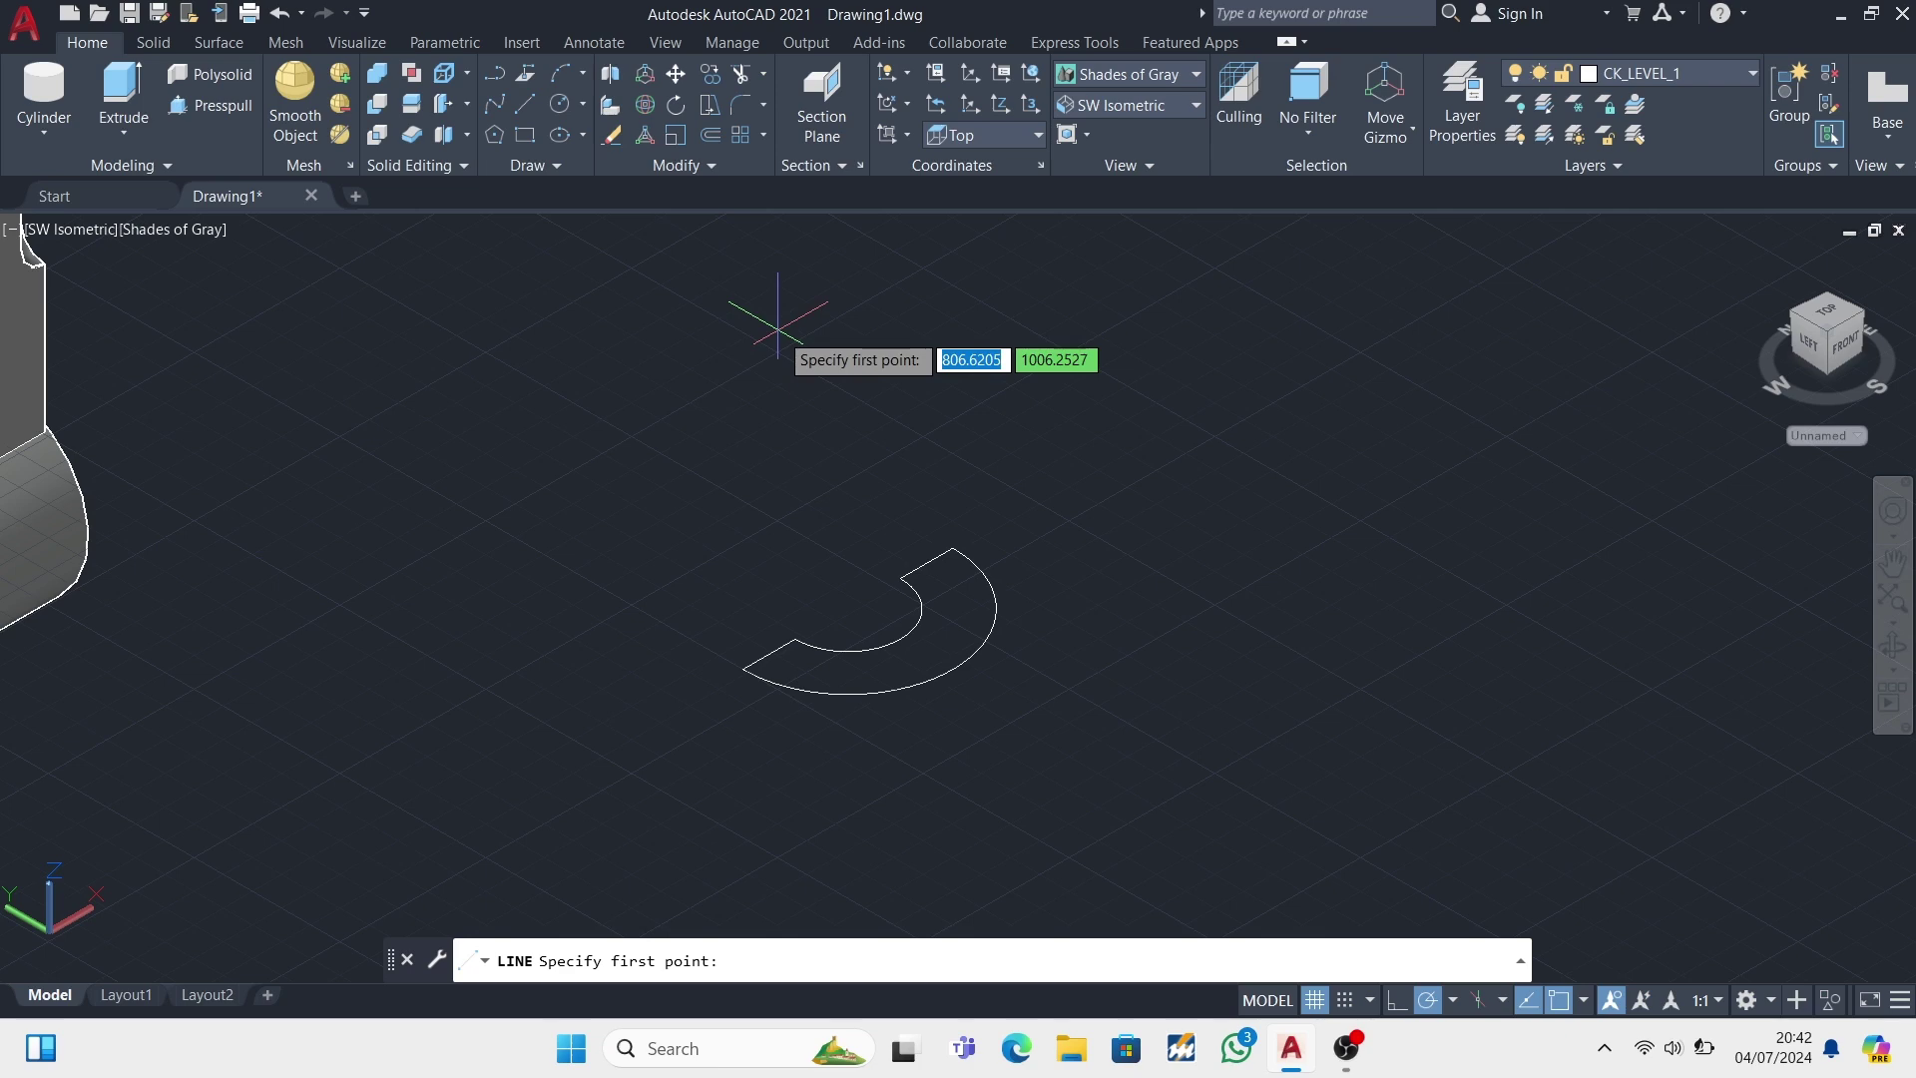
- Draw handle lines of 18, 109, 36 and 109 from the arc centre
left_click(849, 608)
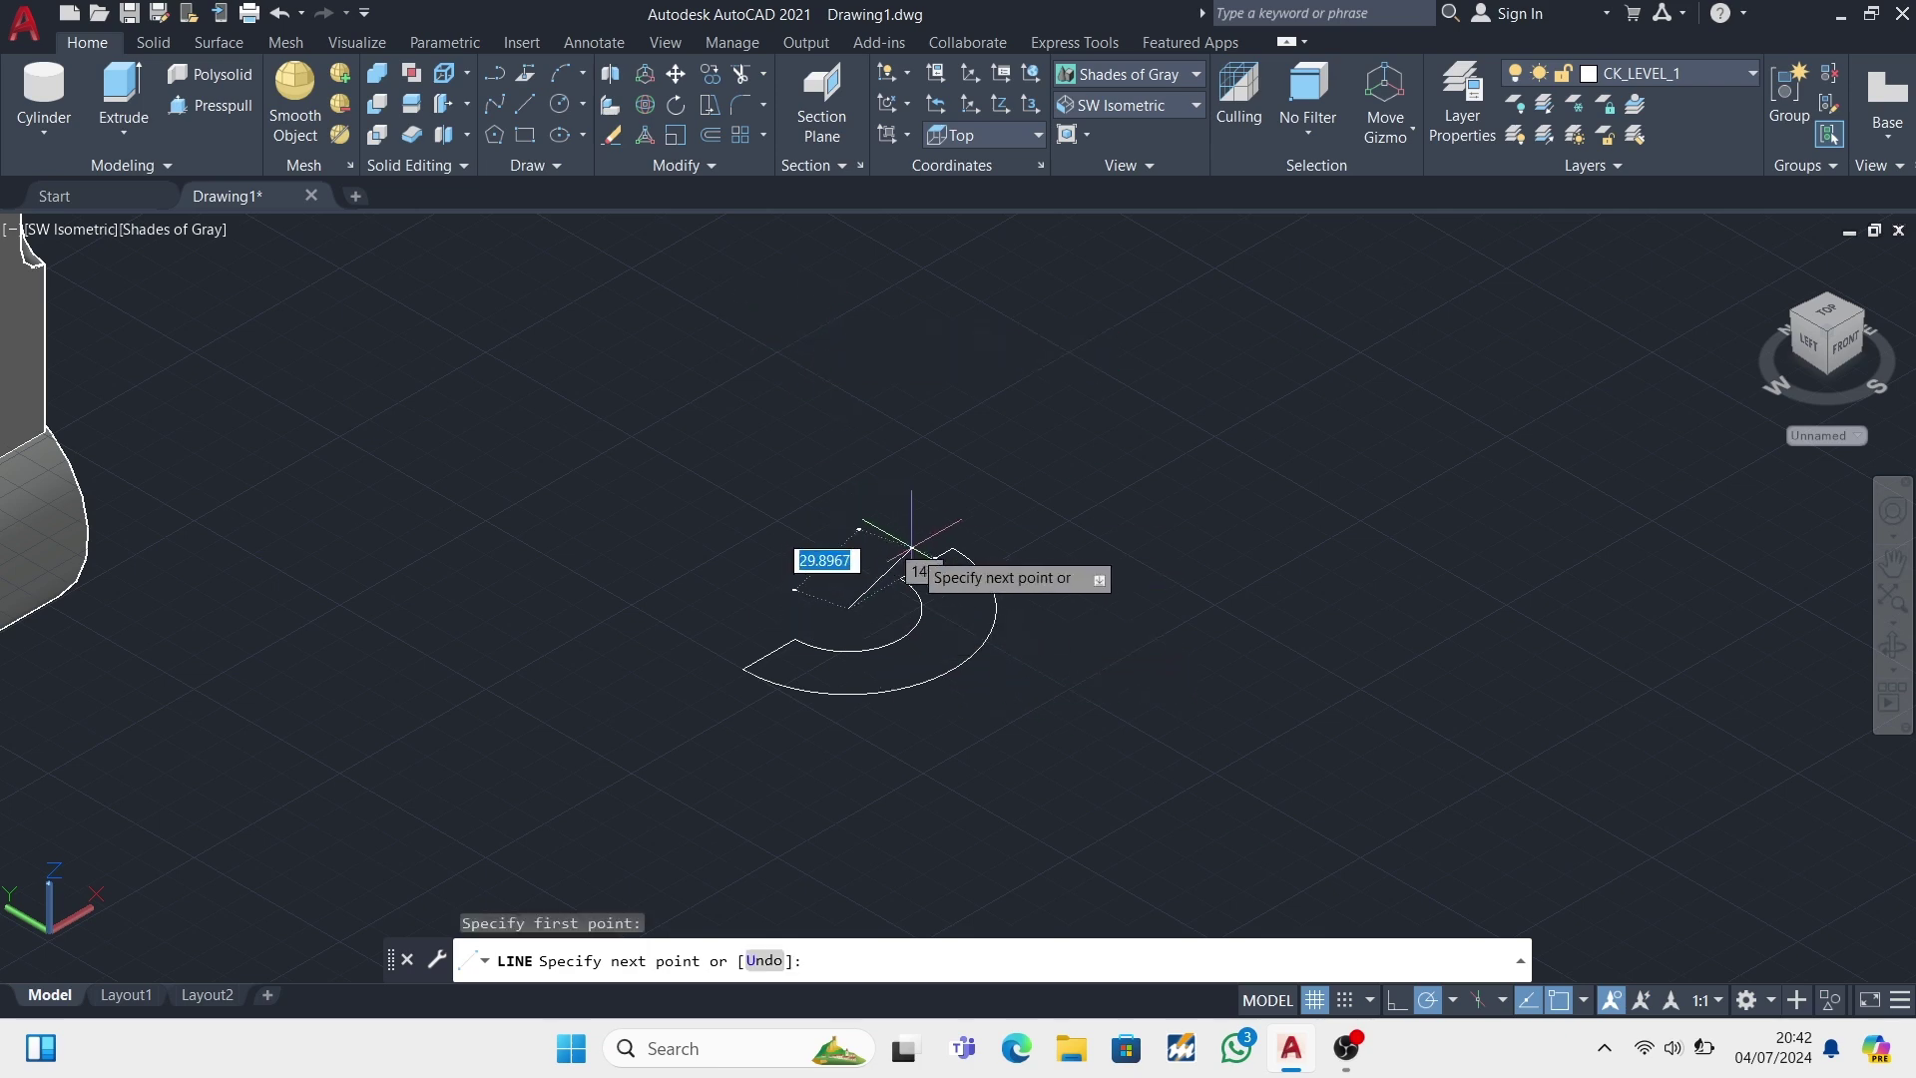
key("Escape")
key("Return")
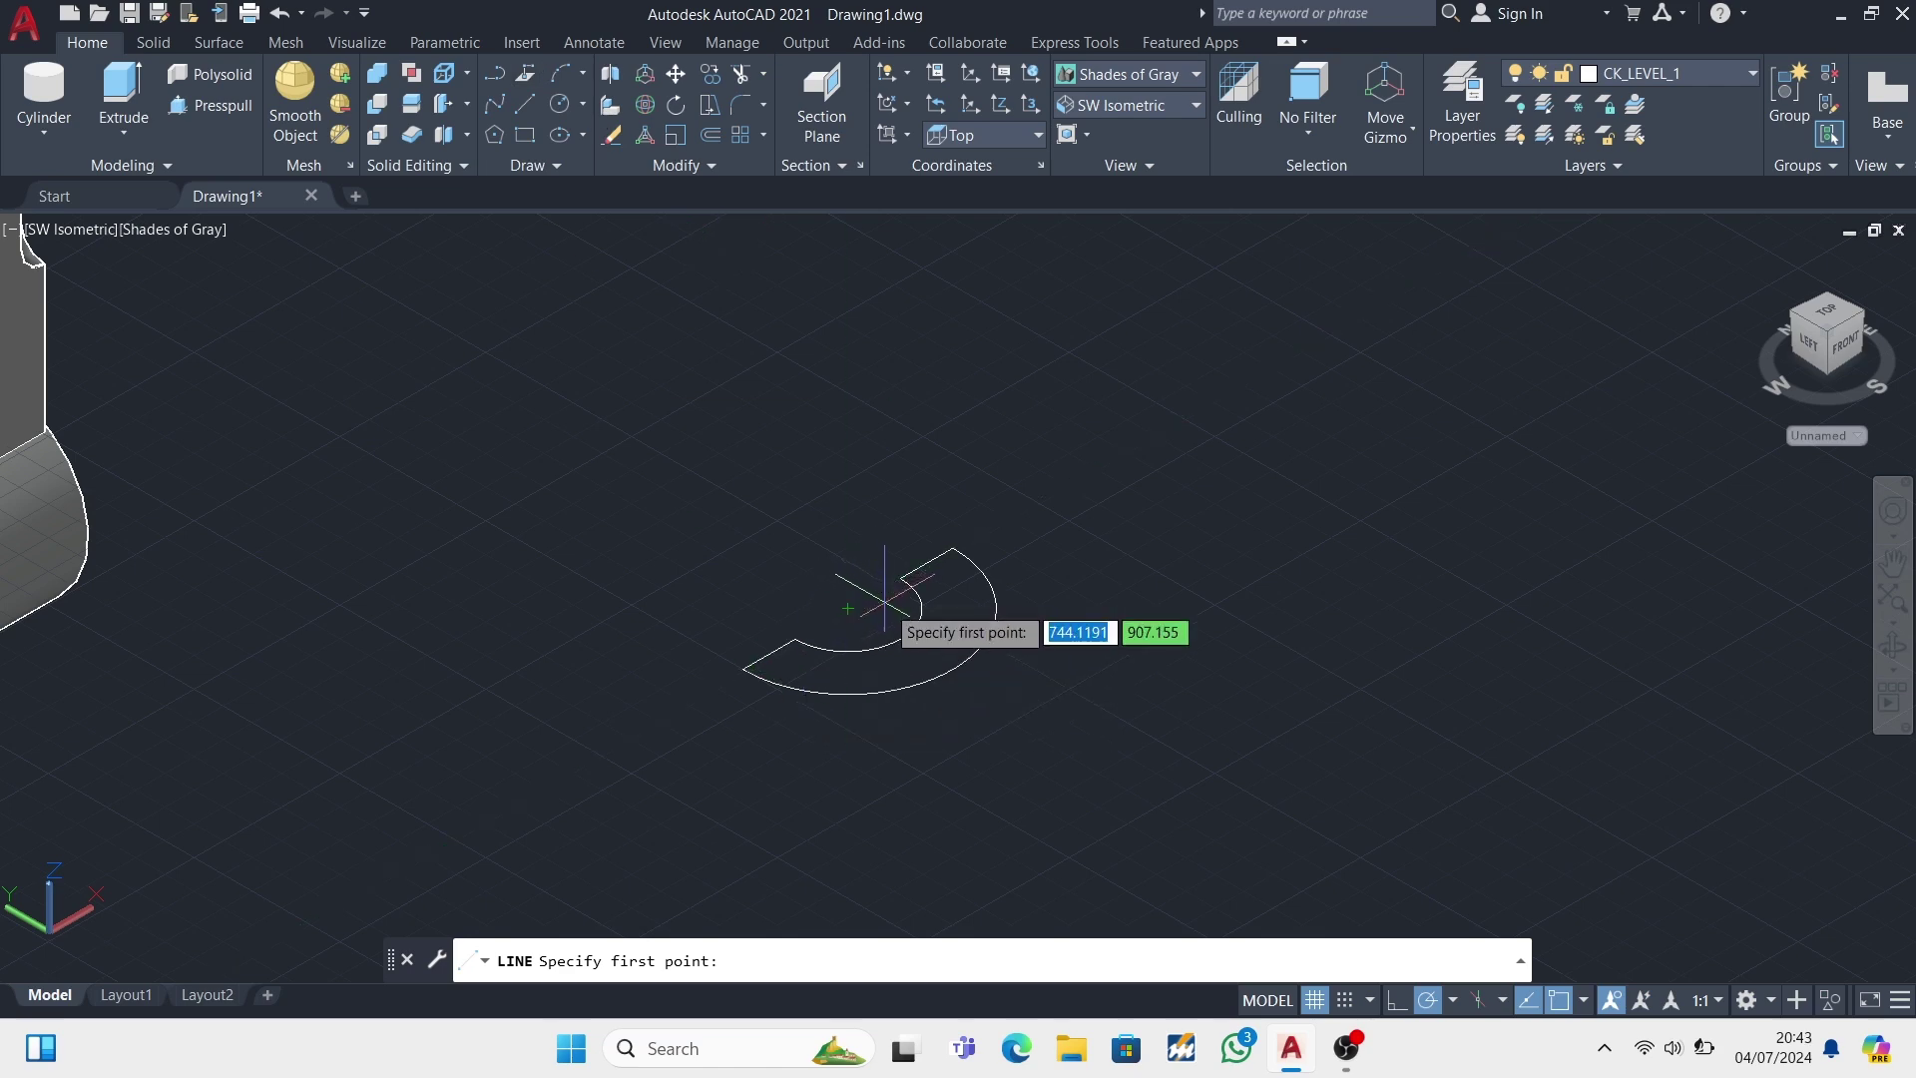
type("18")
key("Return")
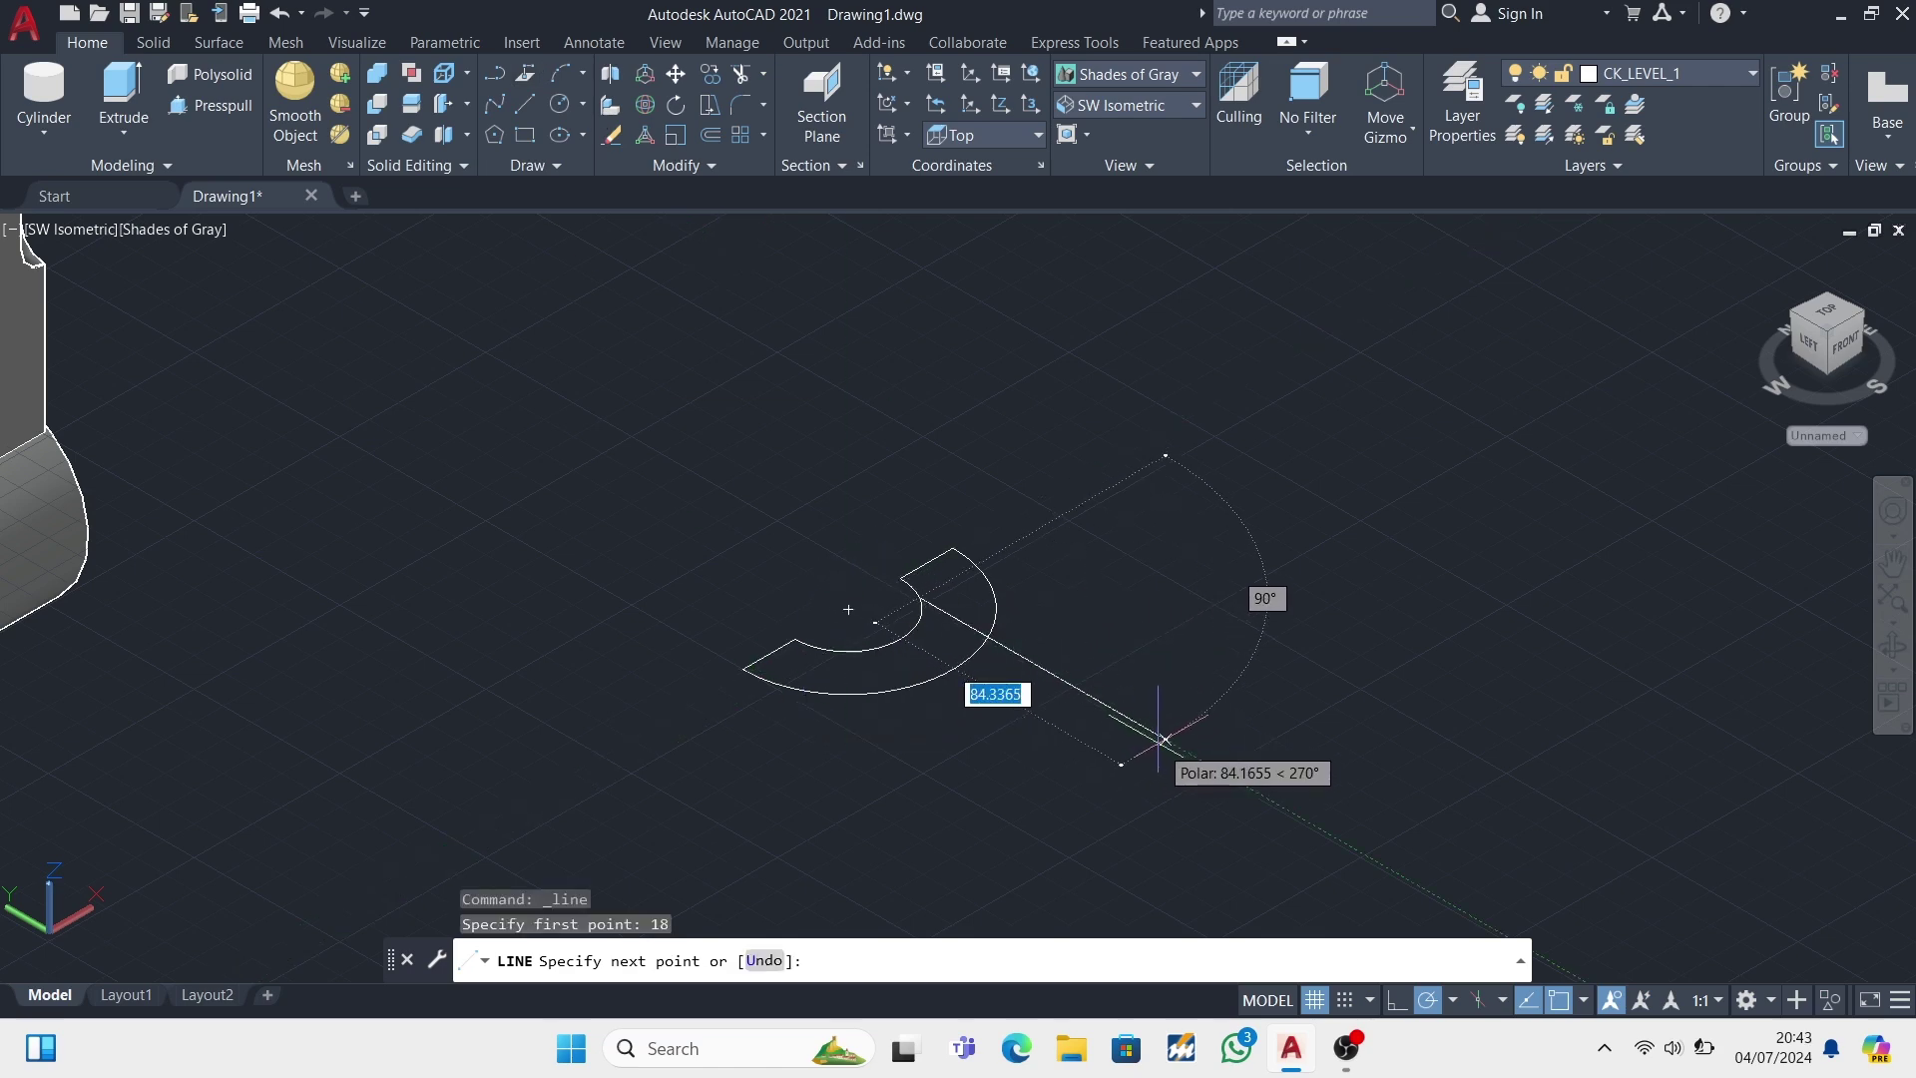
type("109")
key("Return")
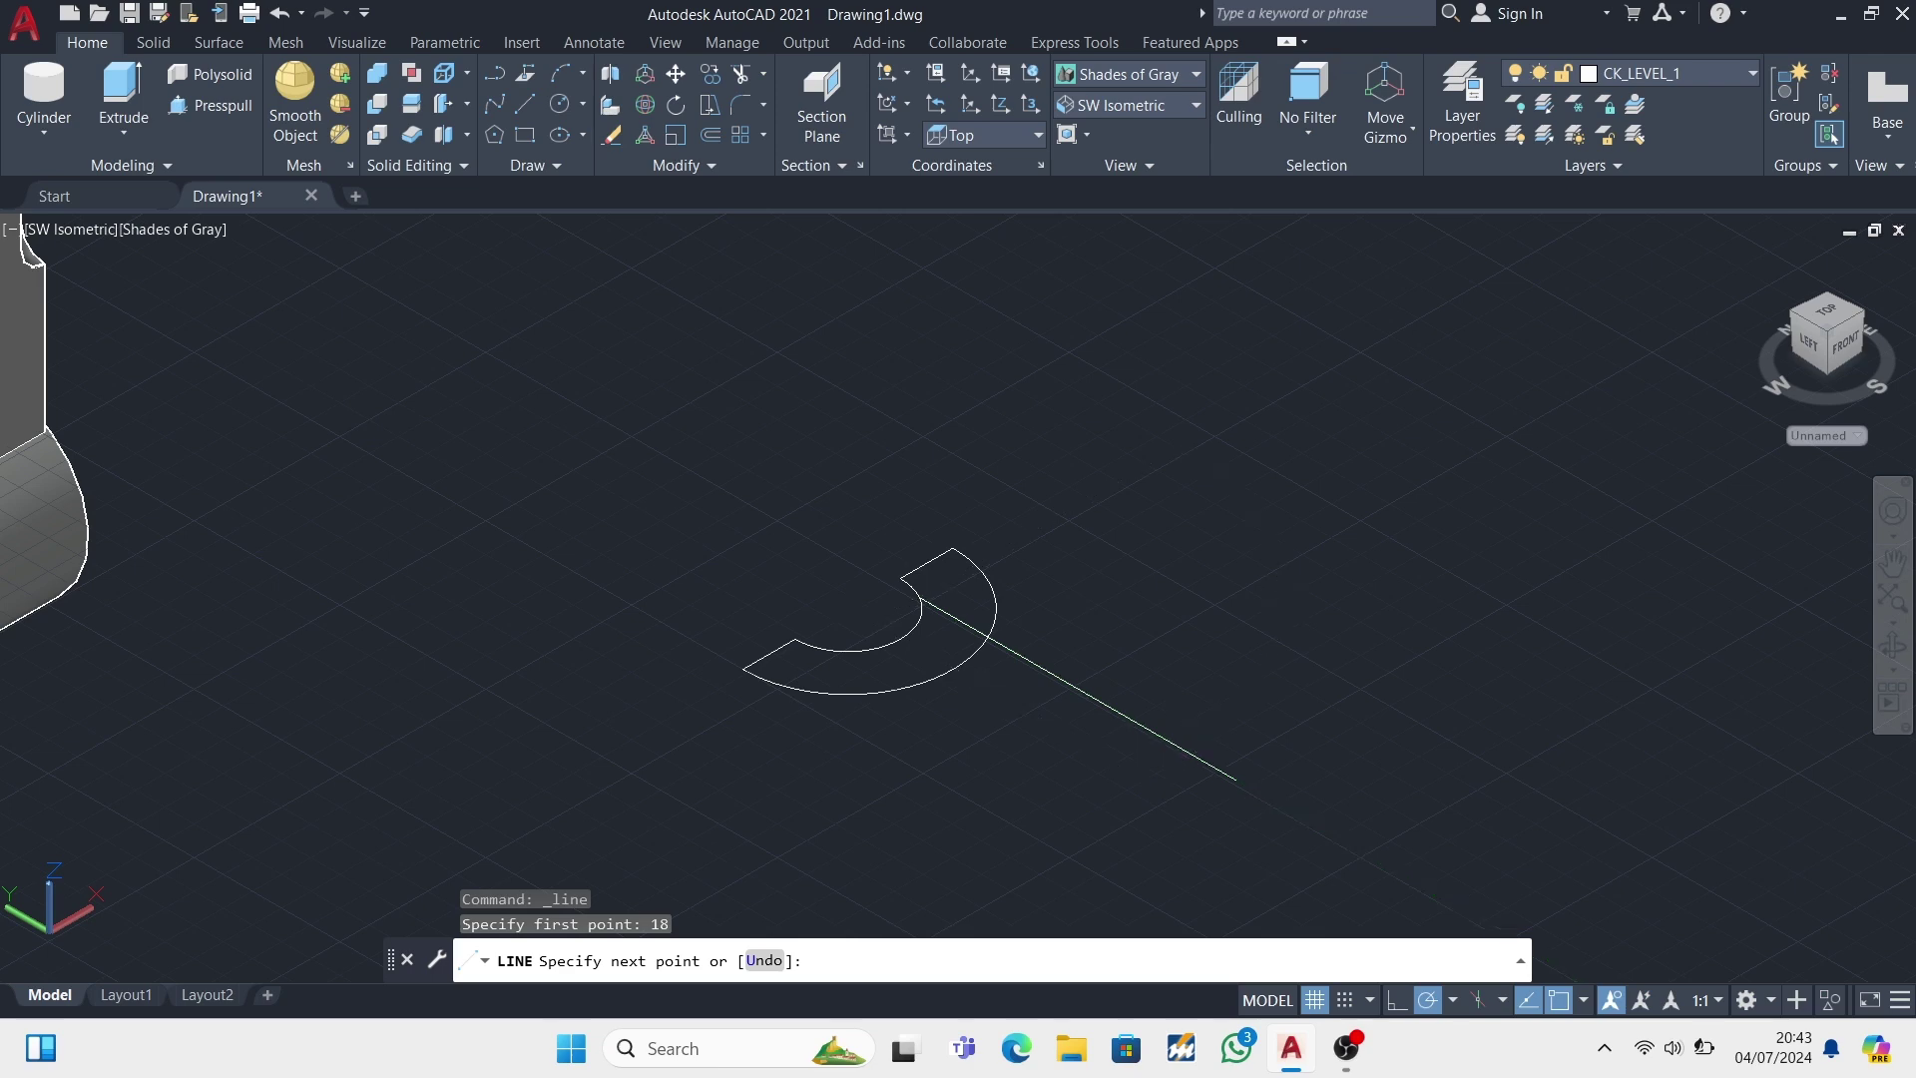
type("36")
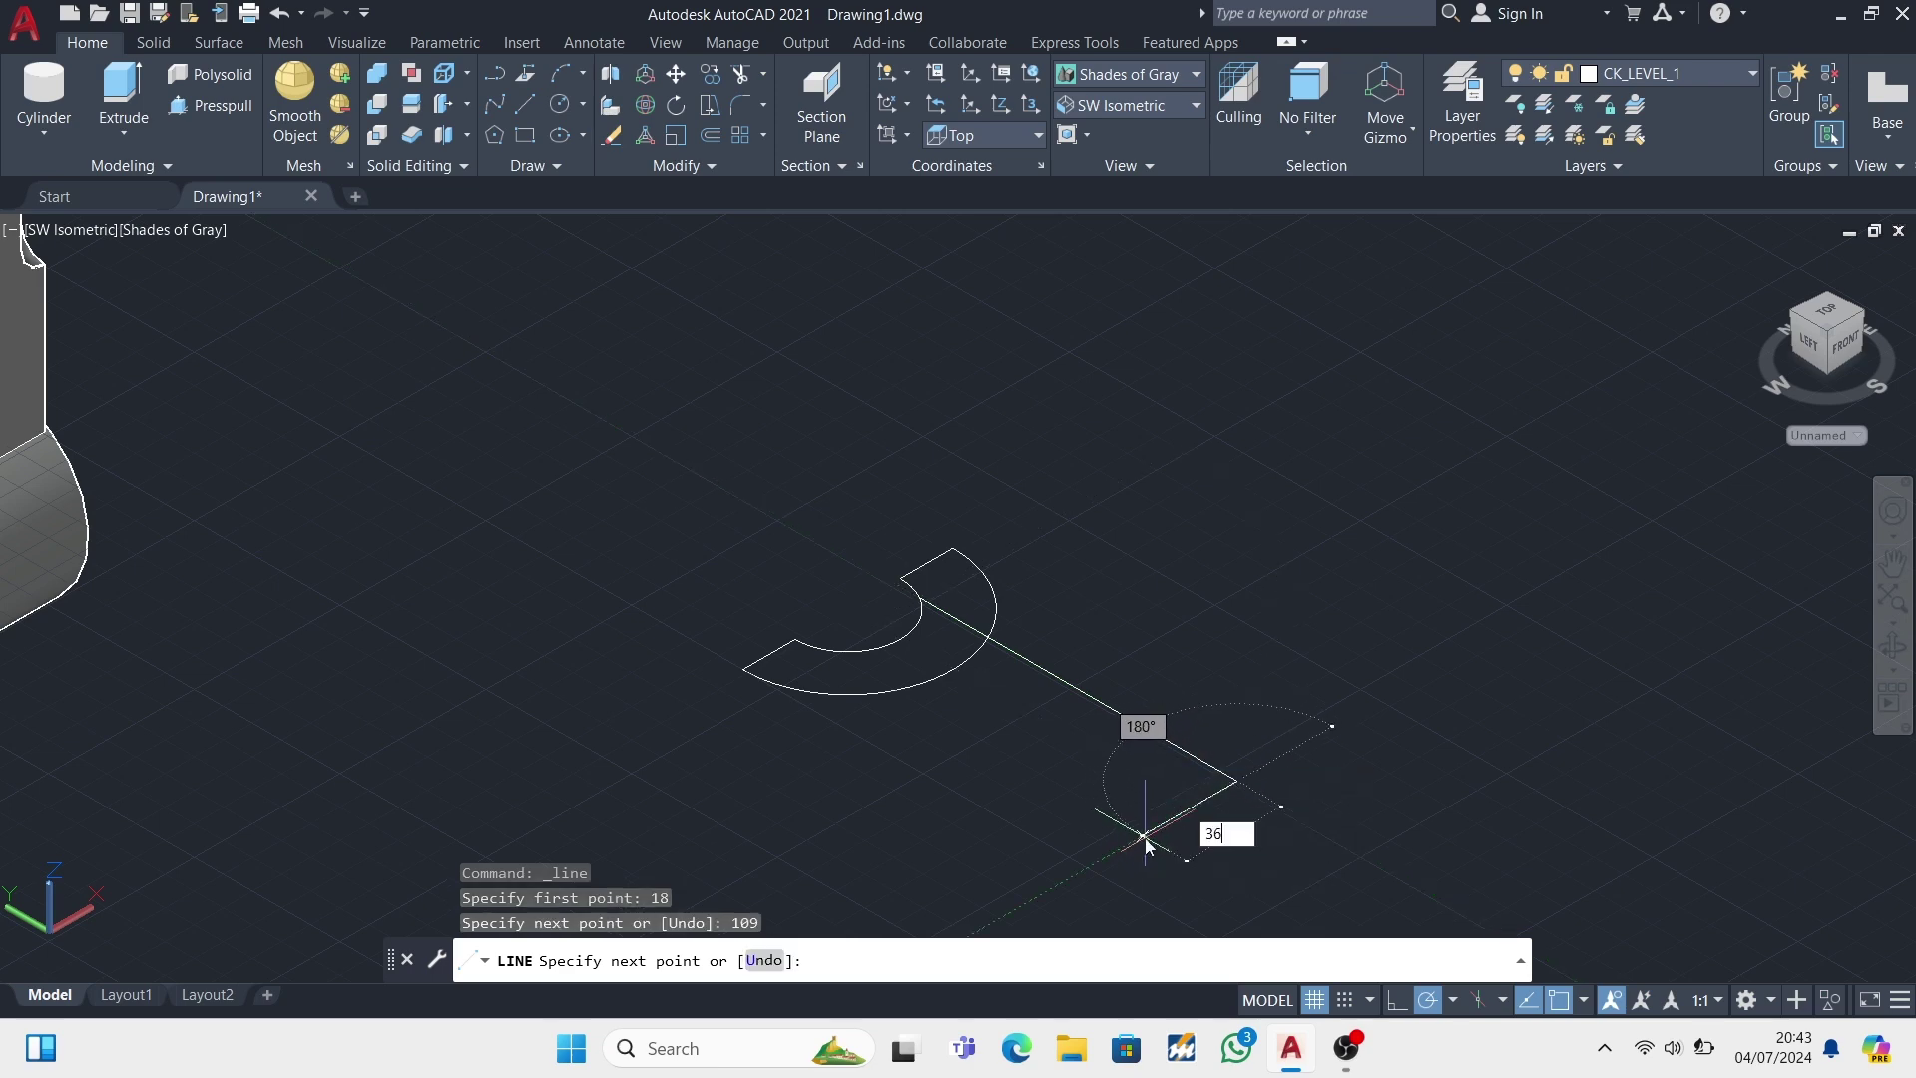
key("Return")
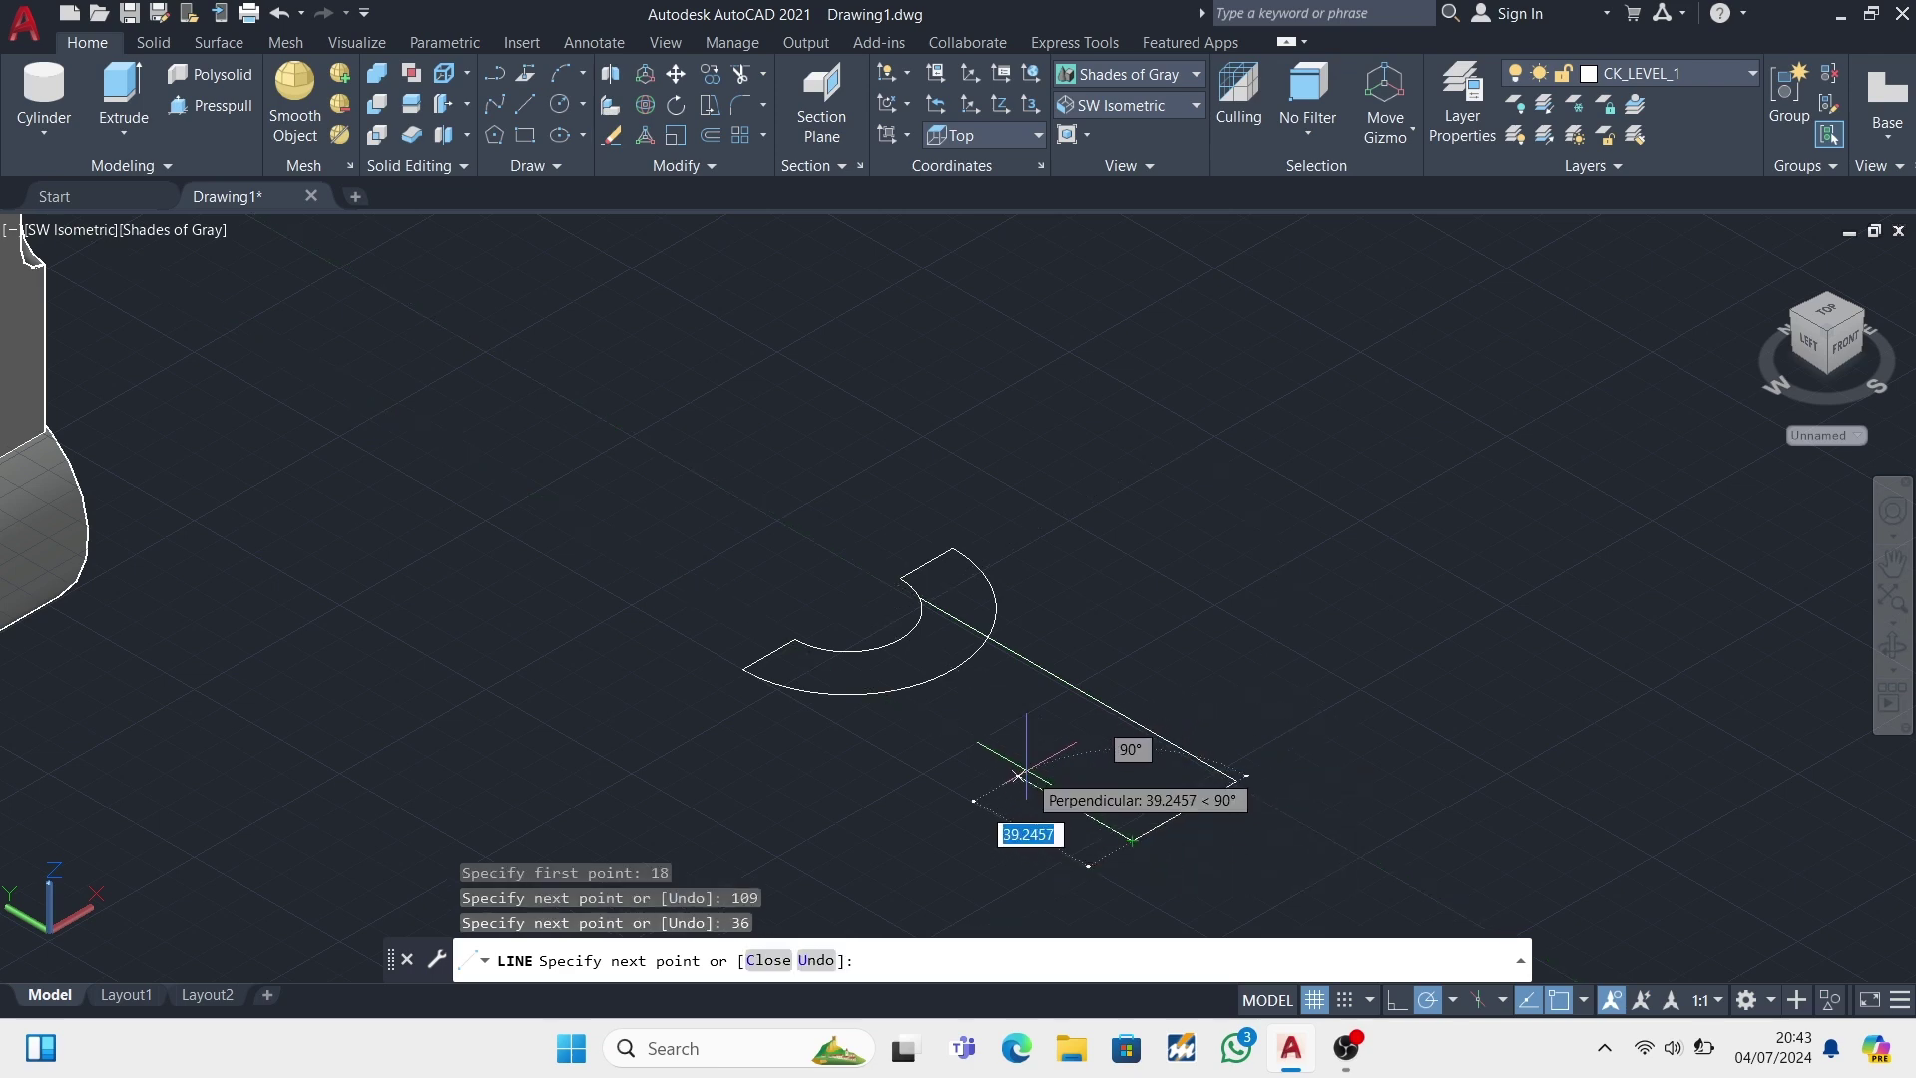
type("109")
key("Return")
scroll(976, 642, "up", 5)
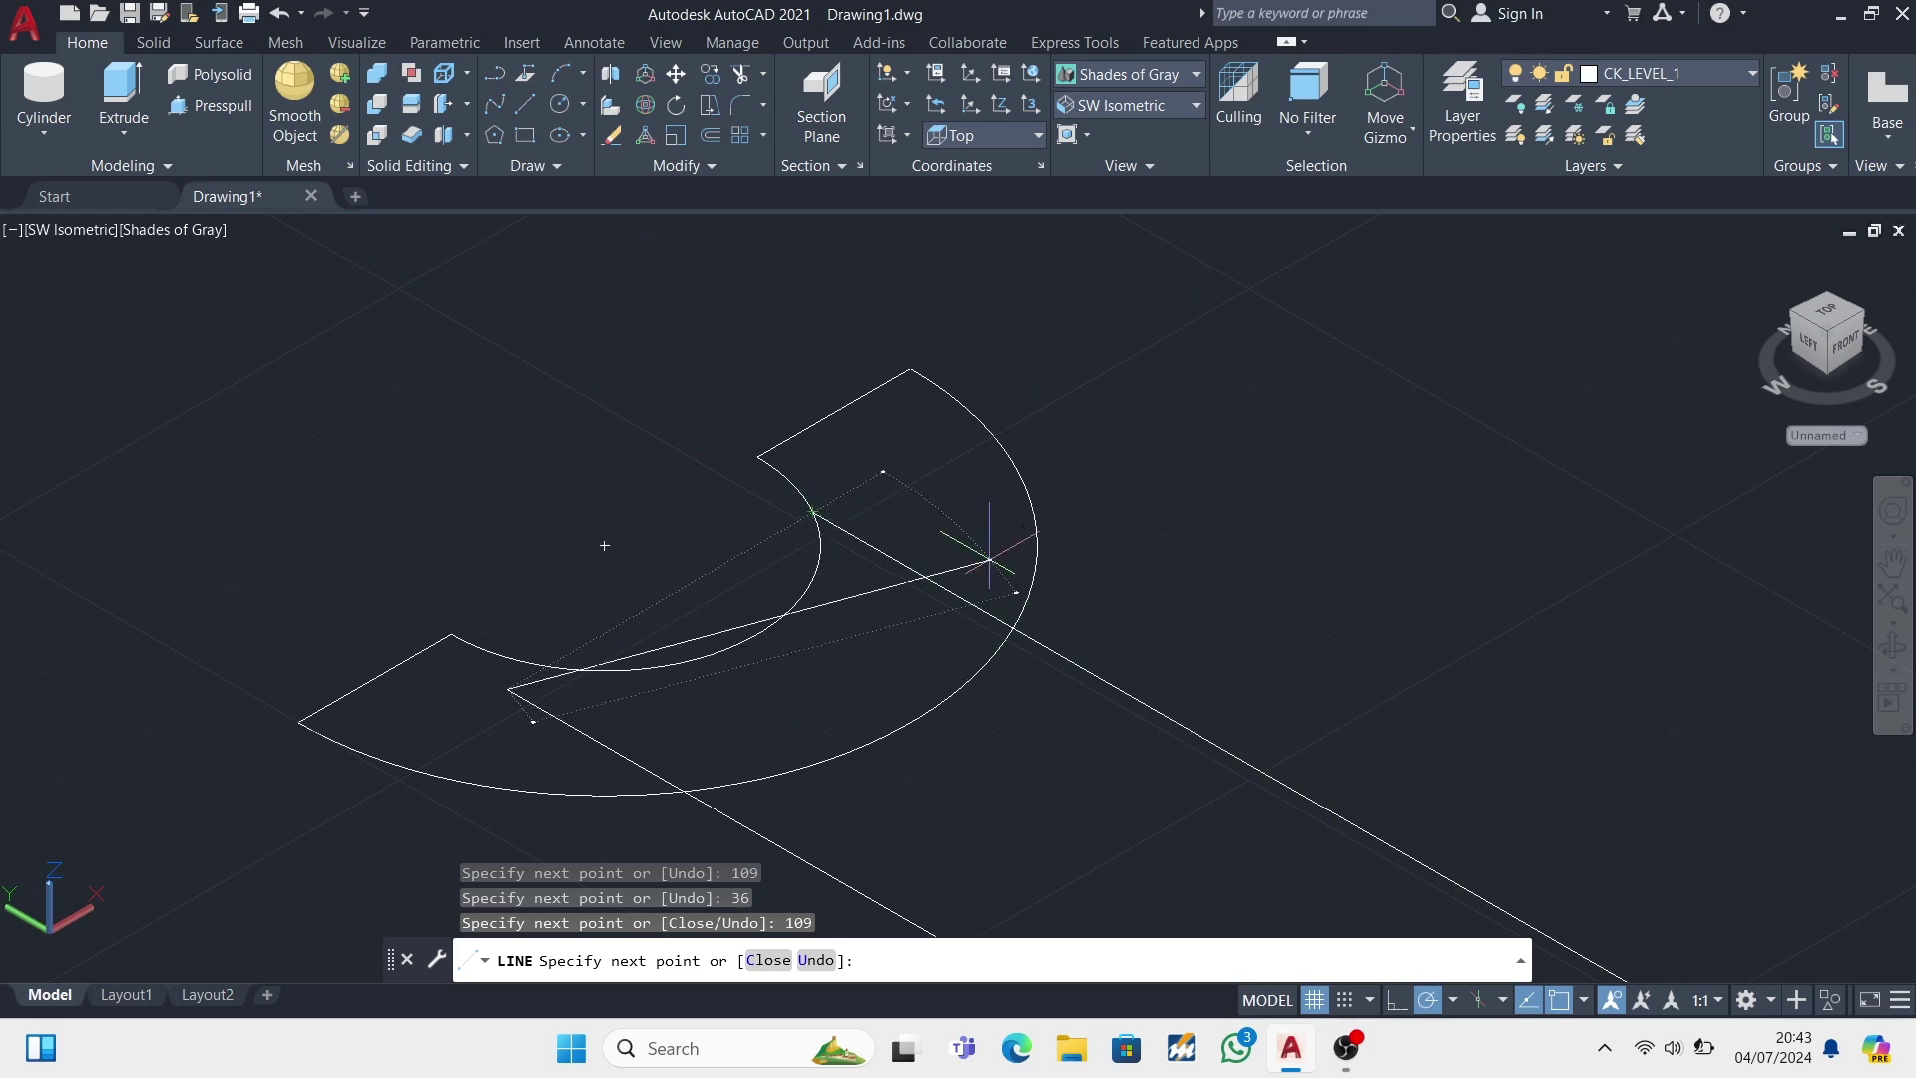
key("Escape")
scroll(988, 559, "down", 4)
- Erase the three old rectangle lines
left_click(1268, 739)
left_click(1238, 776)
left_click(1148, 810)
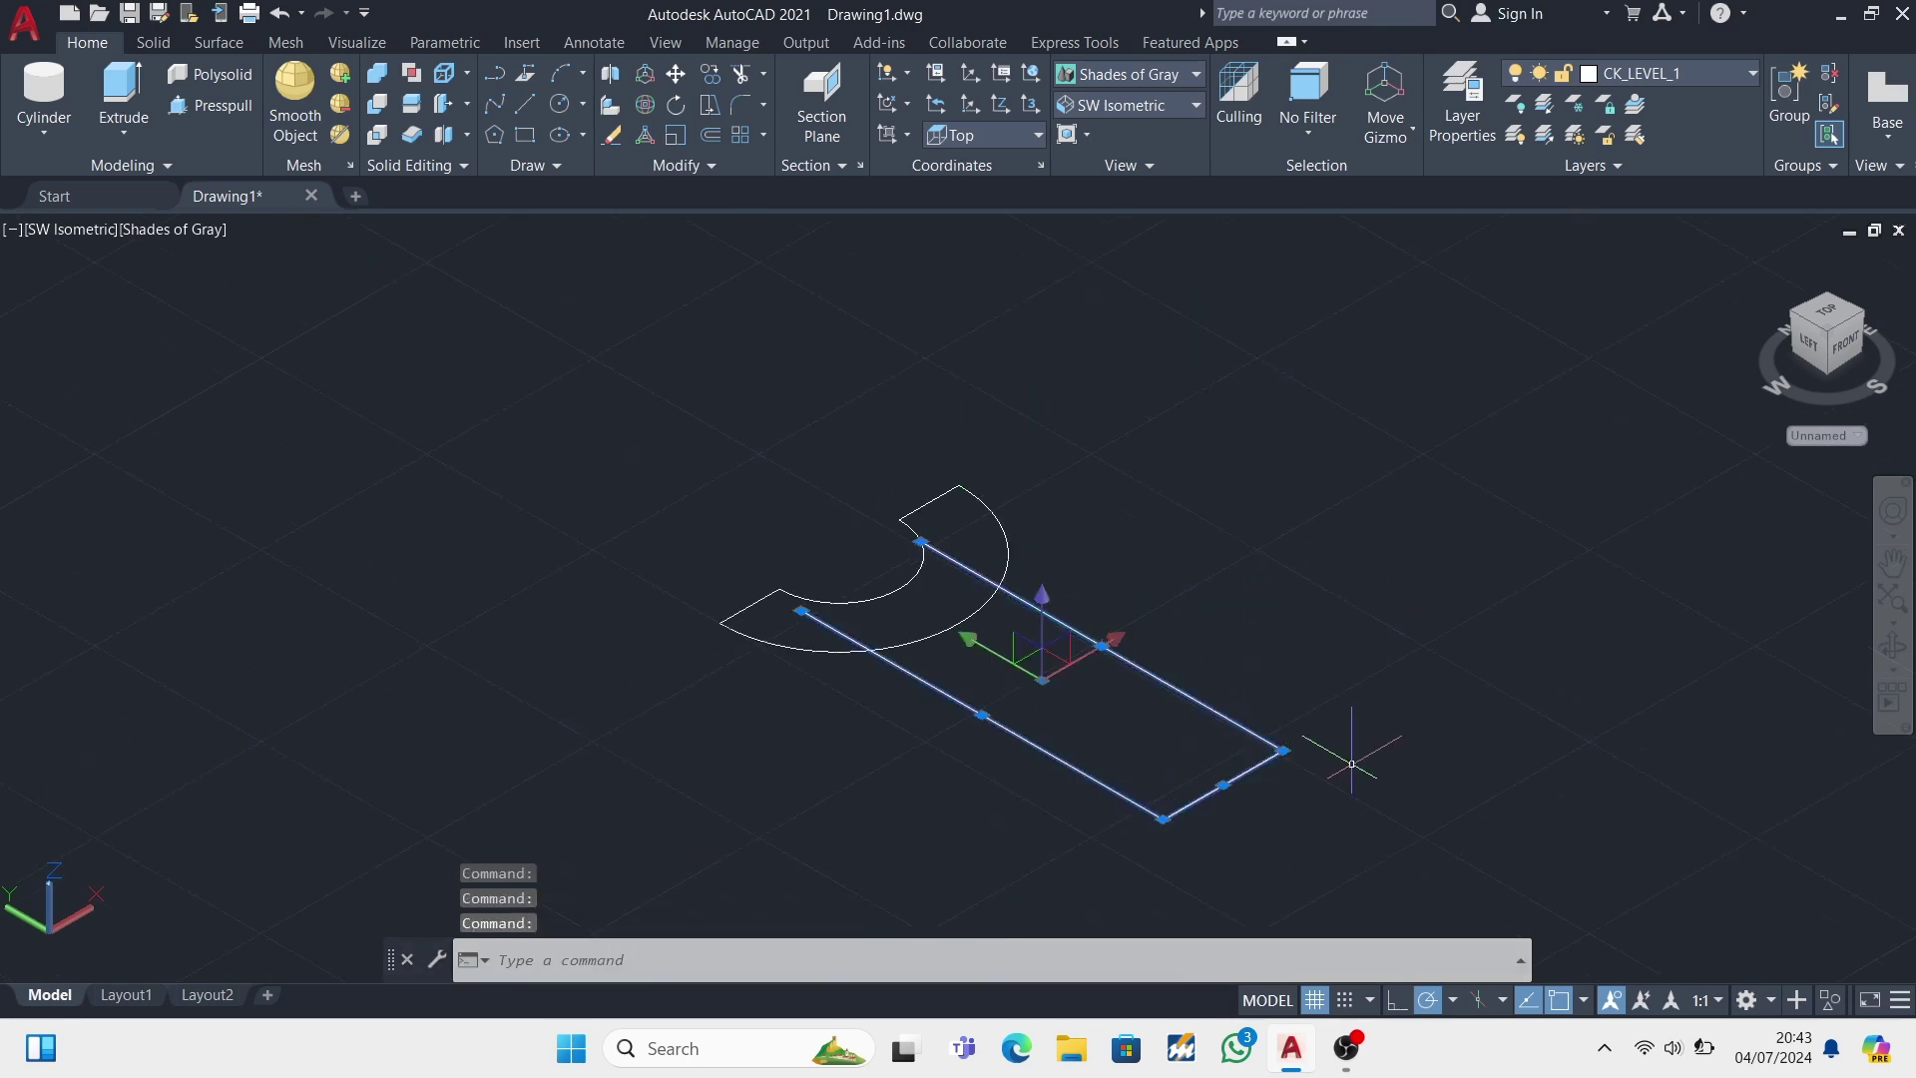
key("Delete")
- Redraw the 109 by 36 handle outline starting 18 units along
left_click(521, 107)
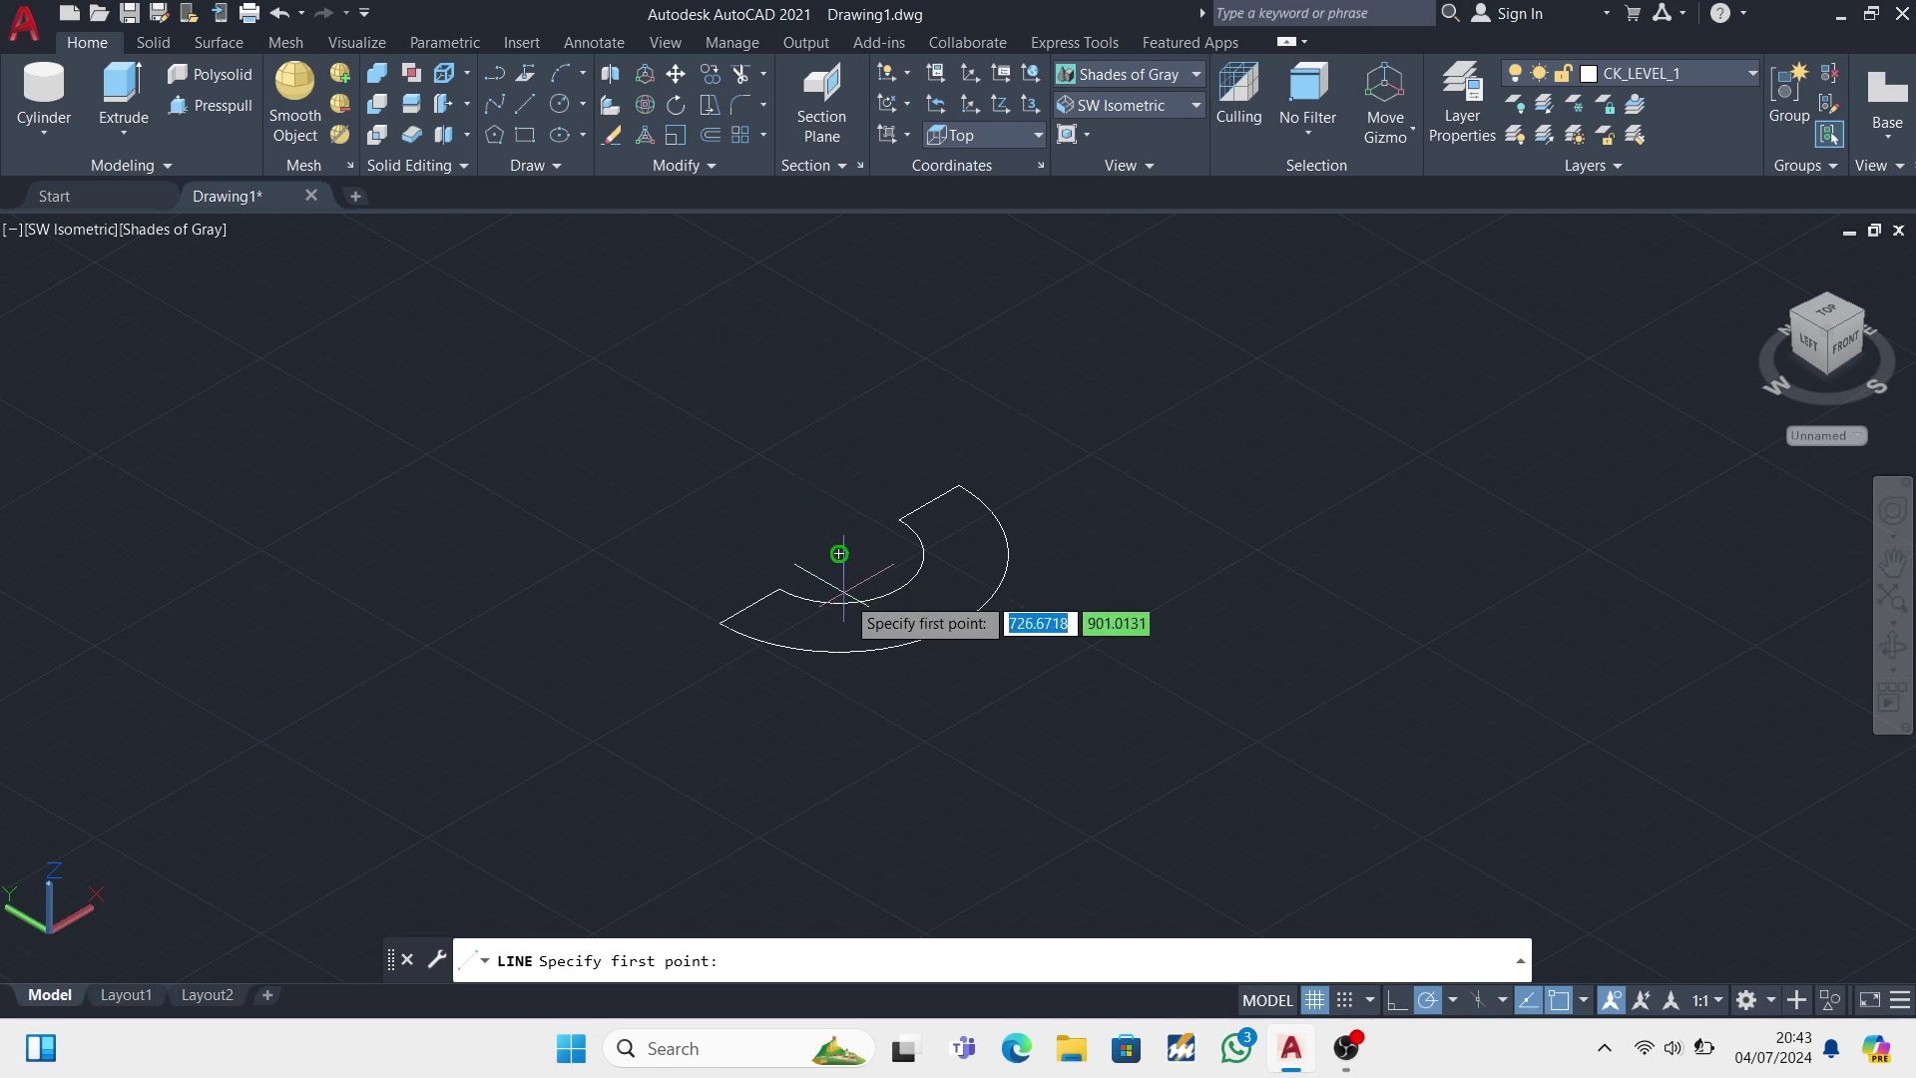
type("18")
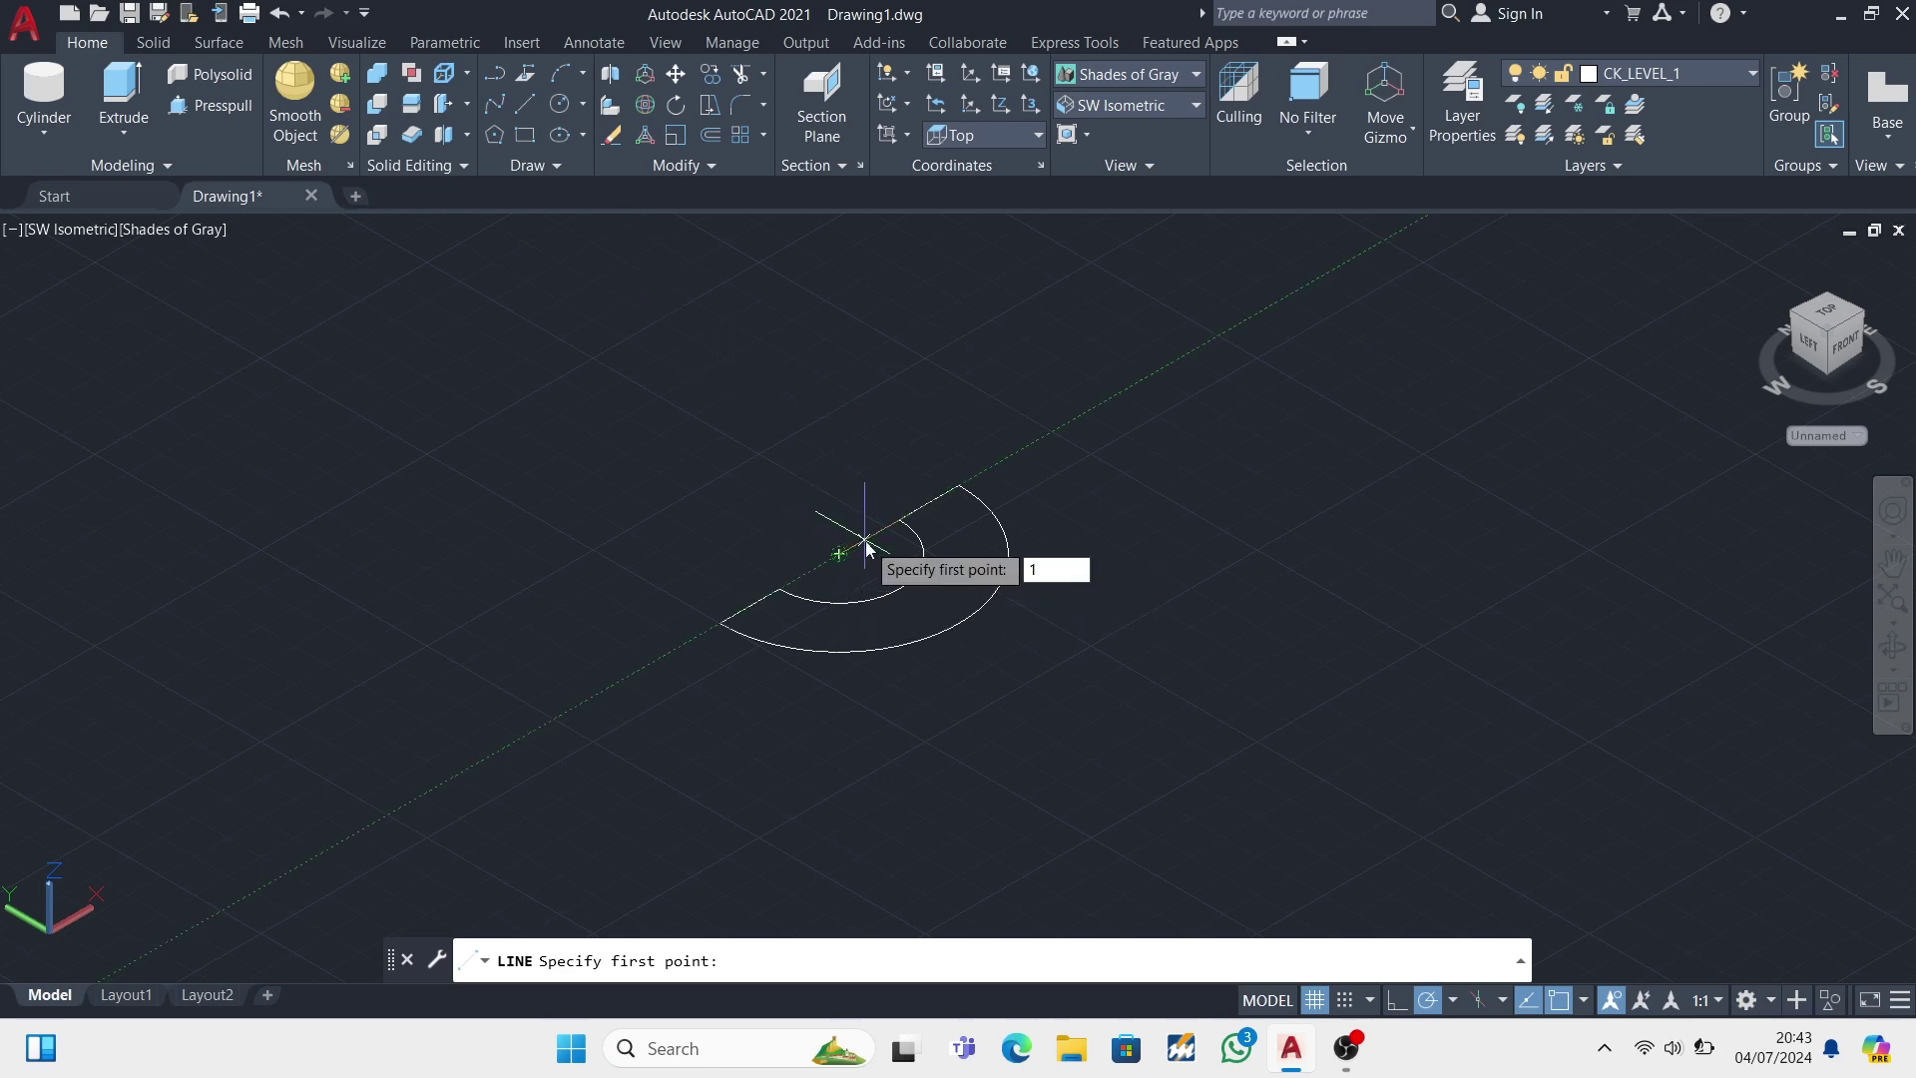
key("Return")
scroll(1038, 609, "up", 3)
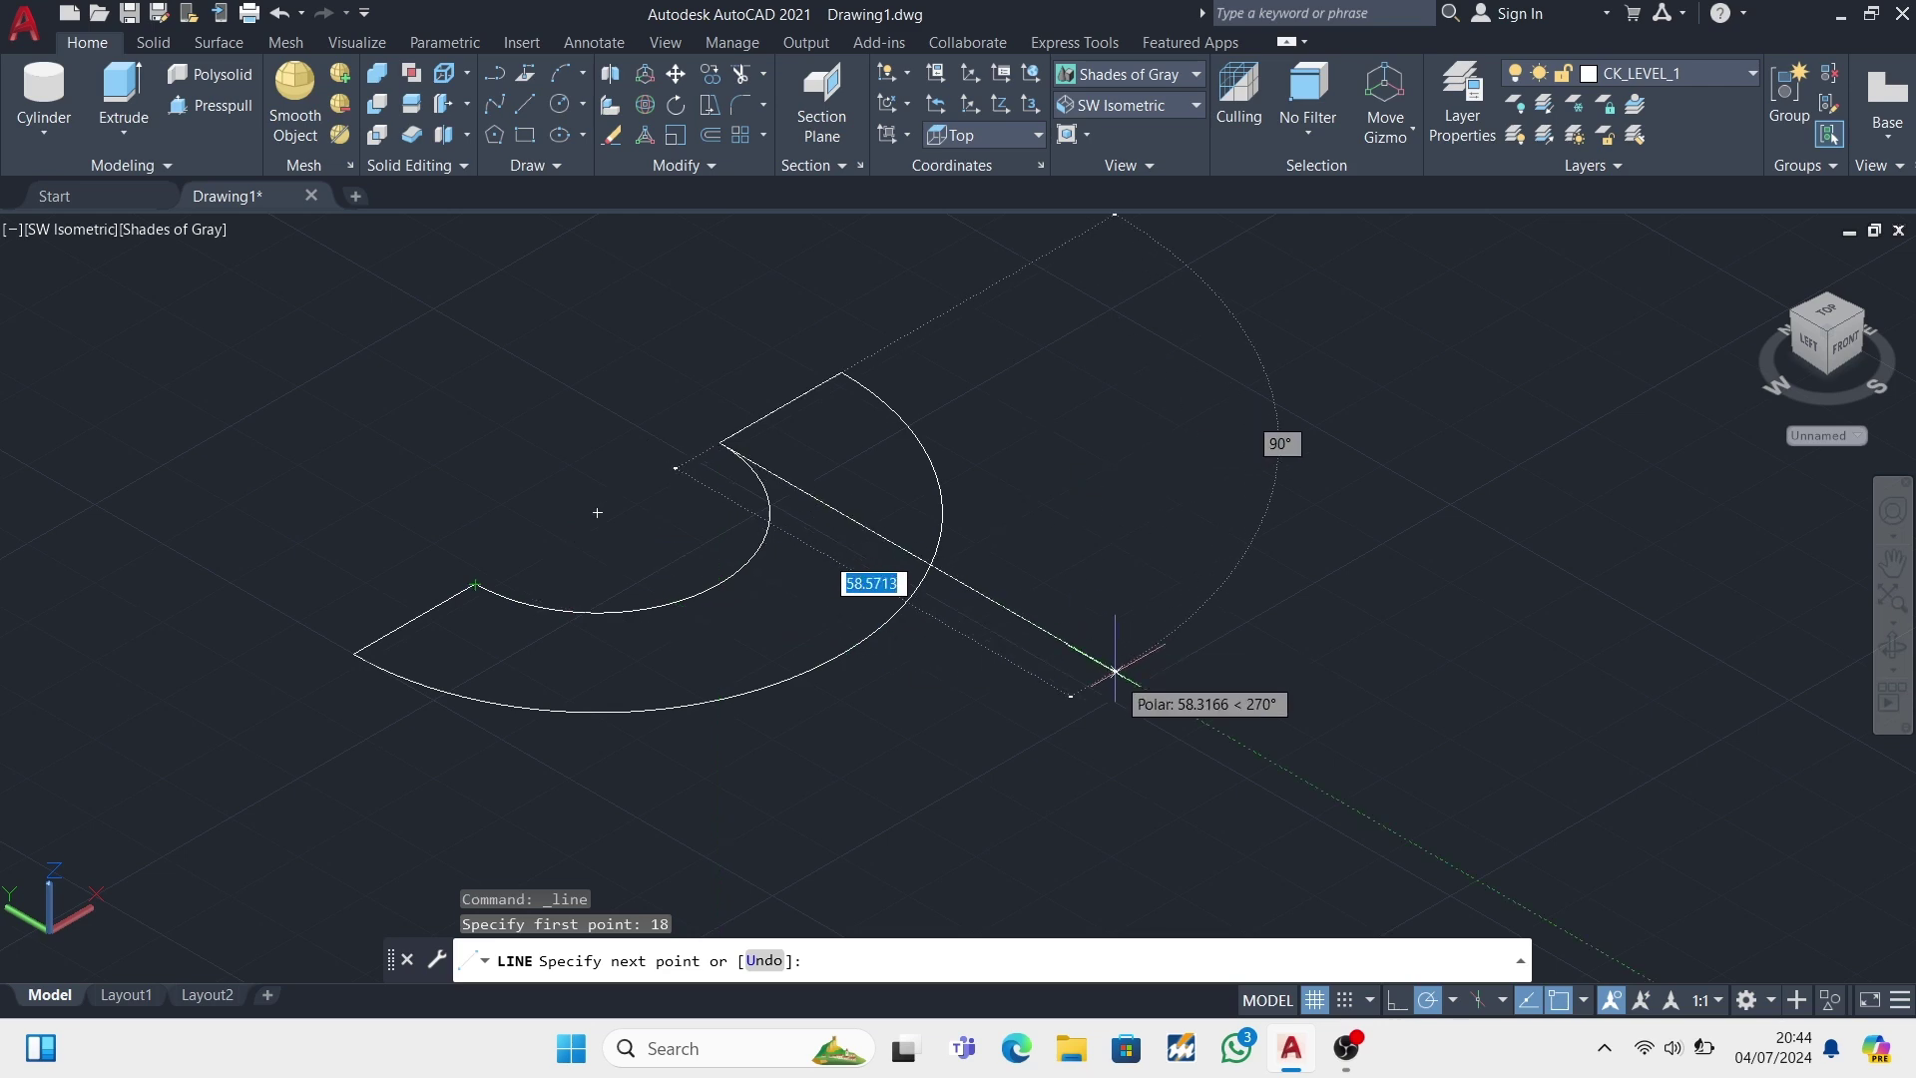
type("109")
key("Return")
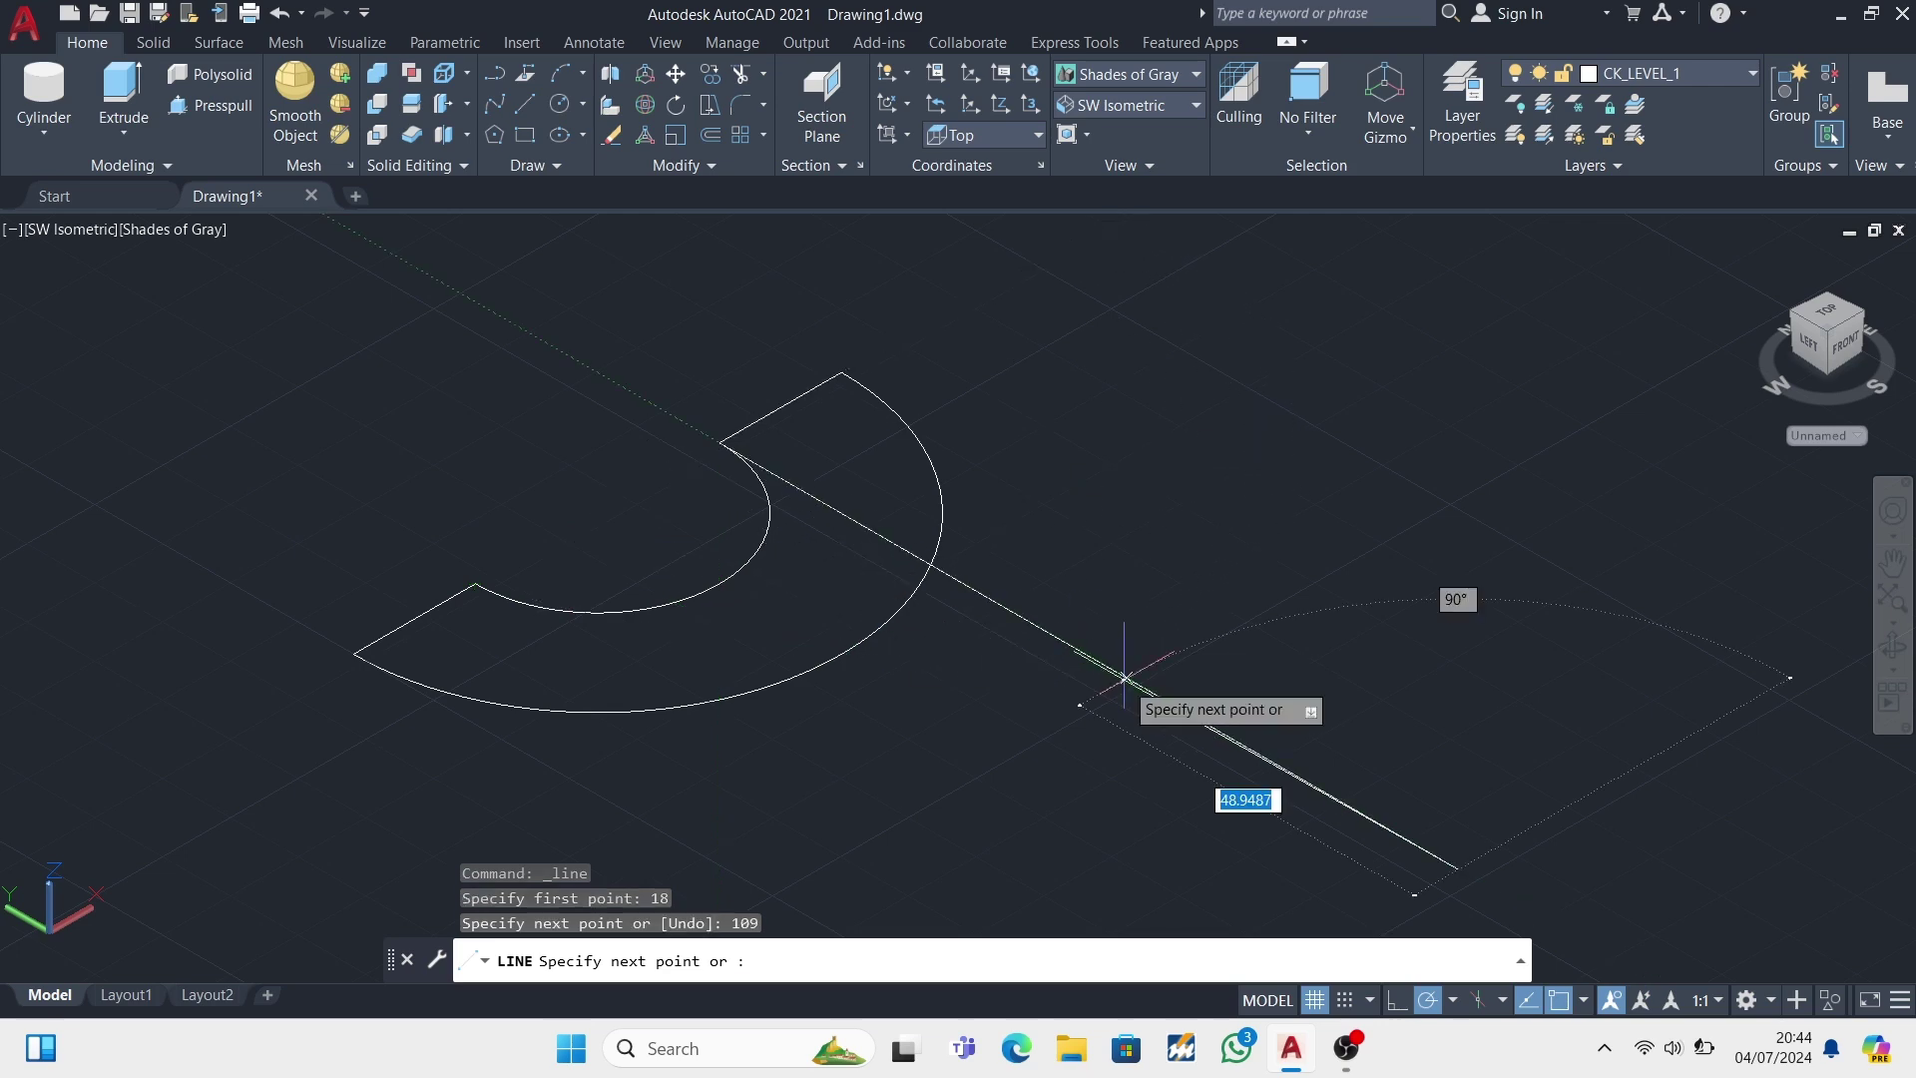
scroll(1098, 689, "down", 2)
type("36")
key("Return")
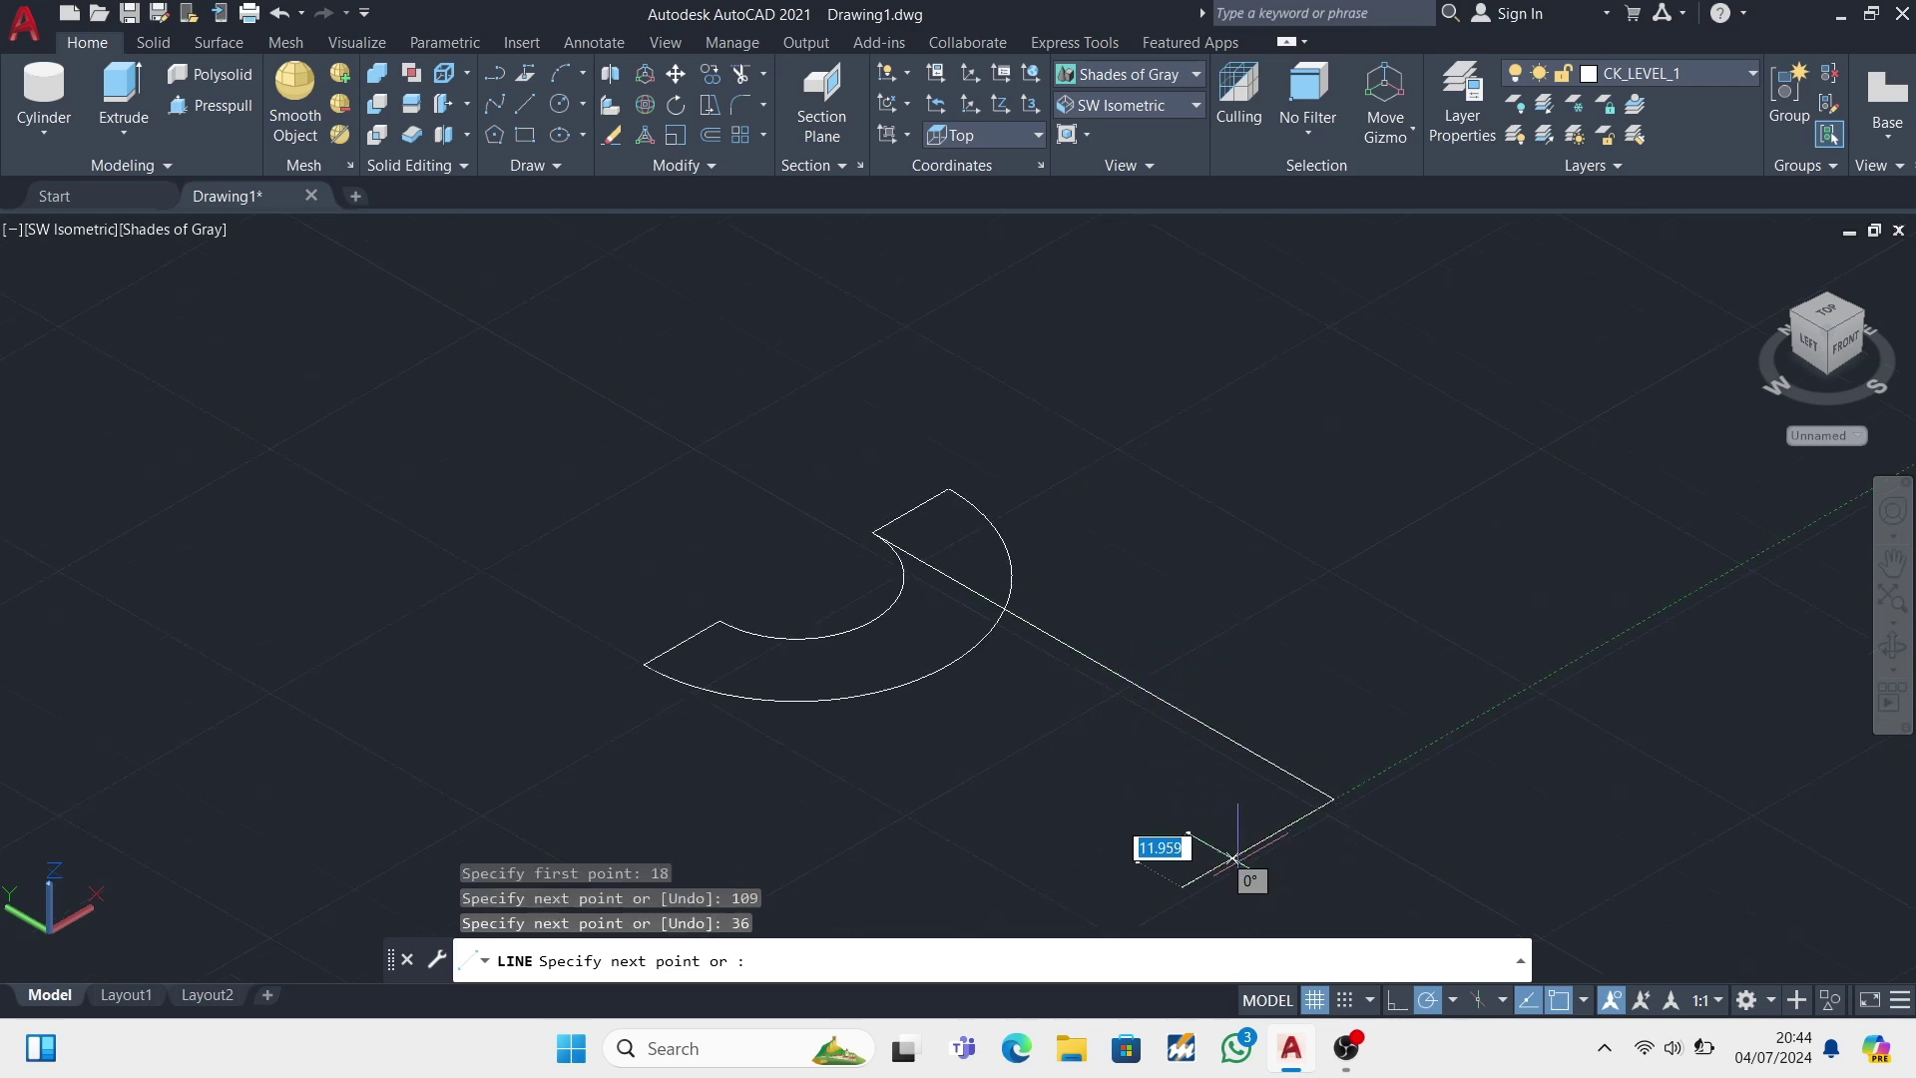
type("109")
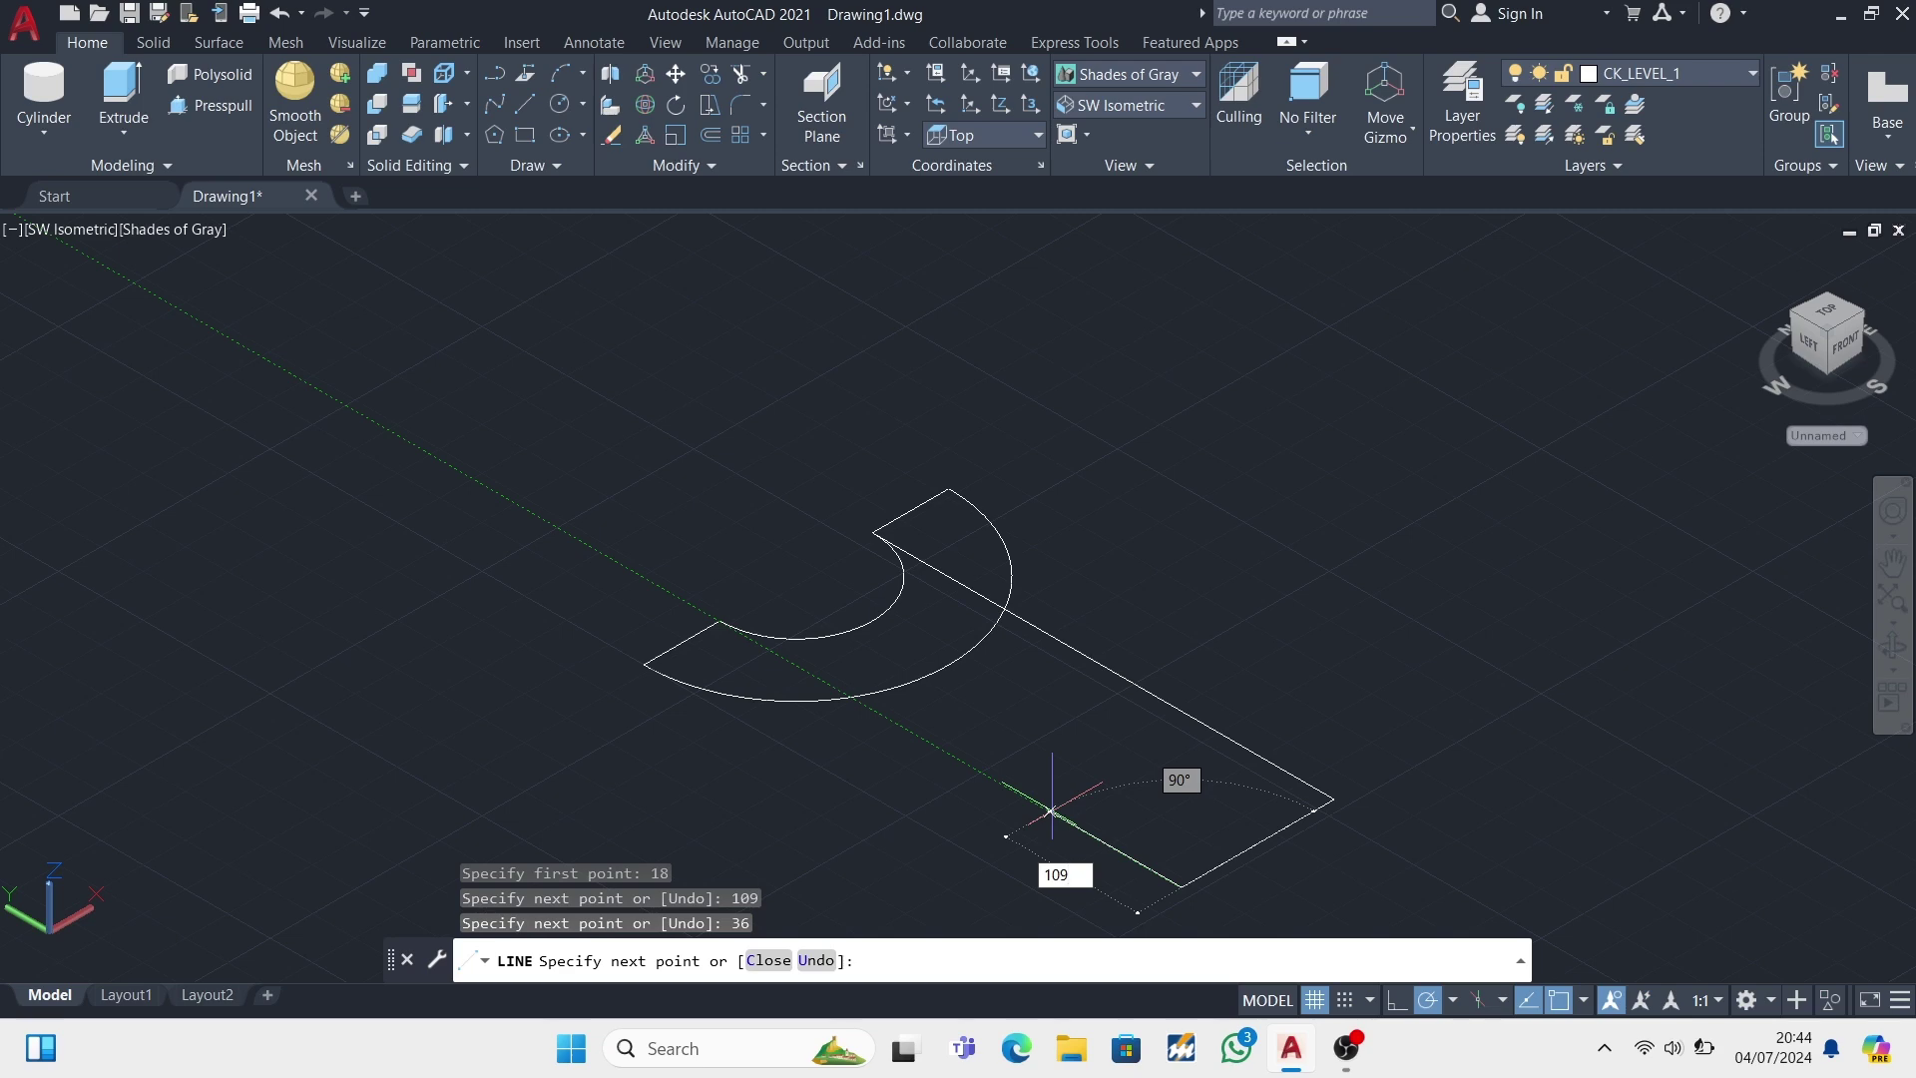
key("Return")
key("Escape")
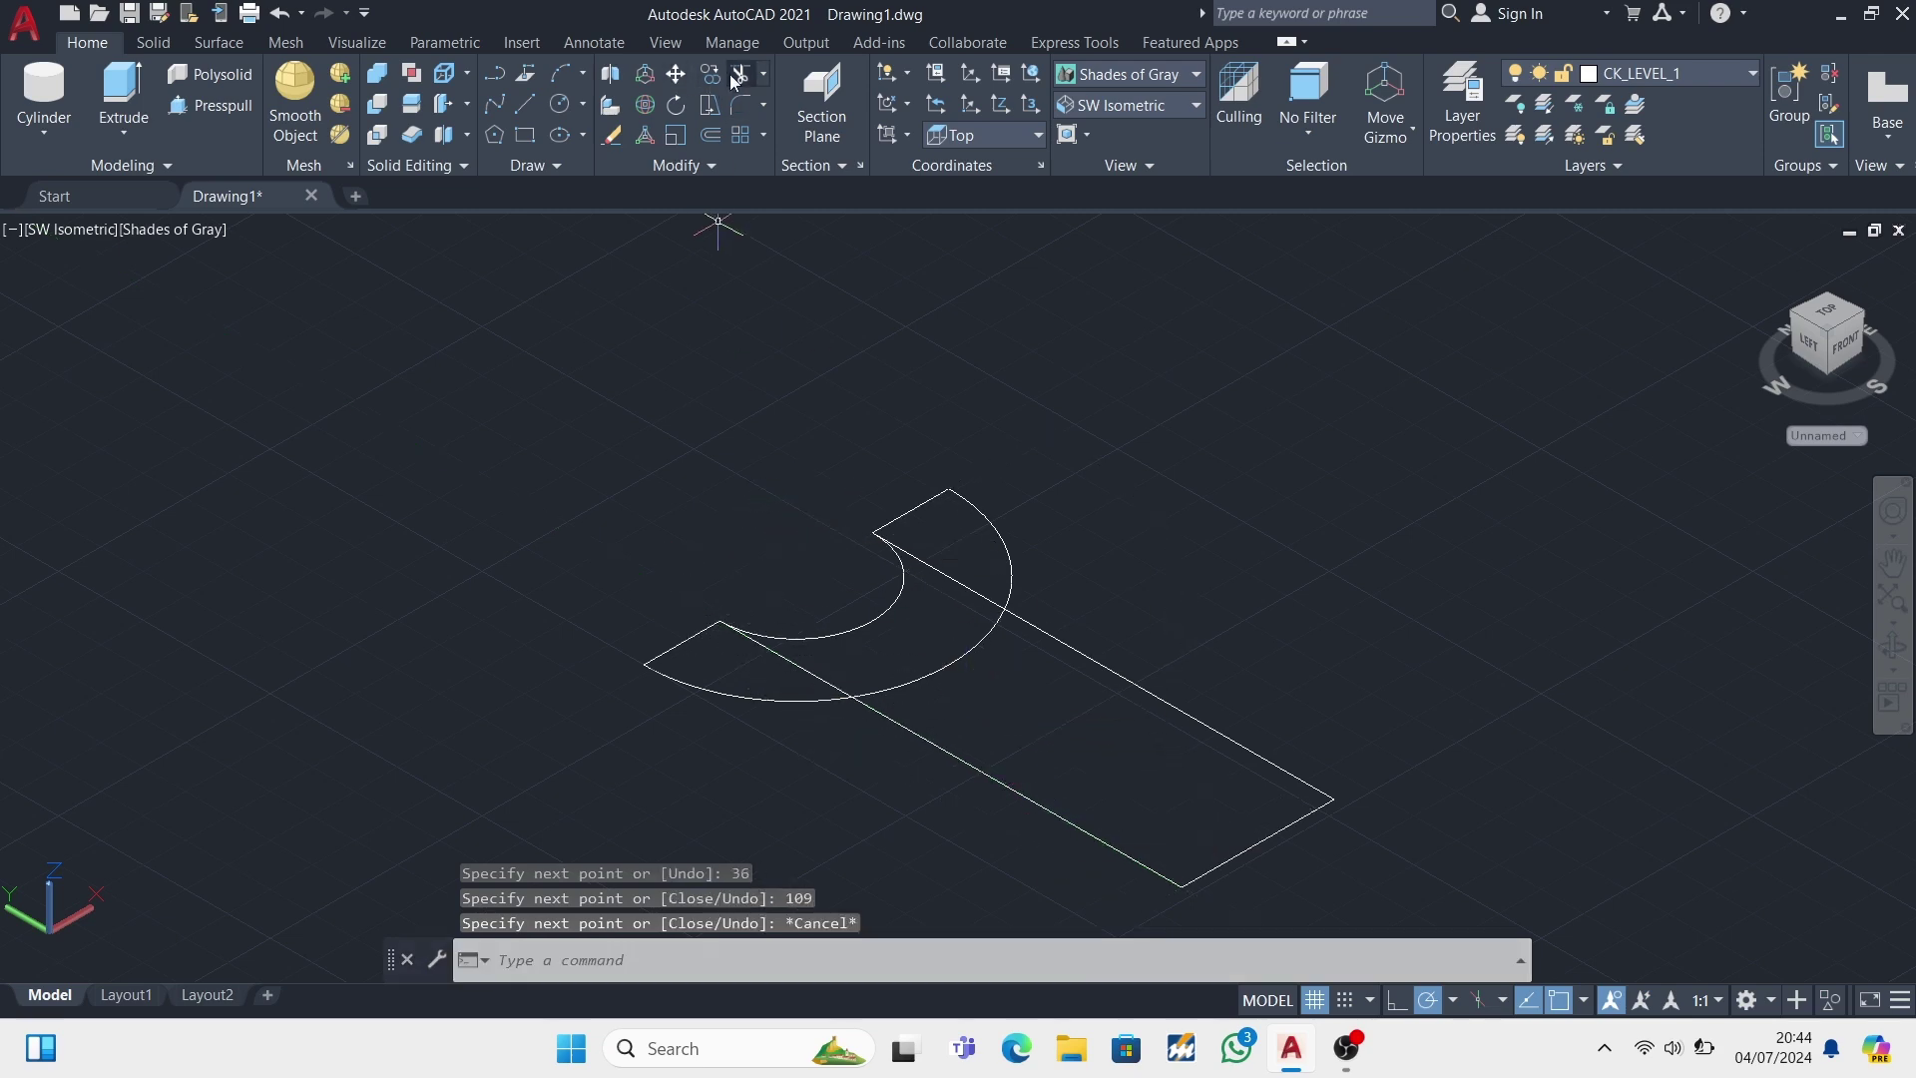
- Trim both handle lines where they cross inside the arc
left_click(736, 78)
left_click(938, 570)
left_click(813, 675)
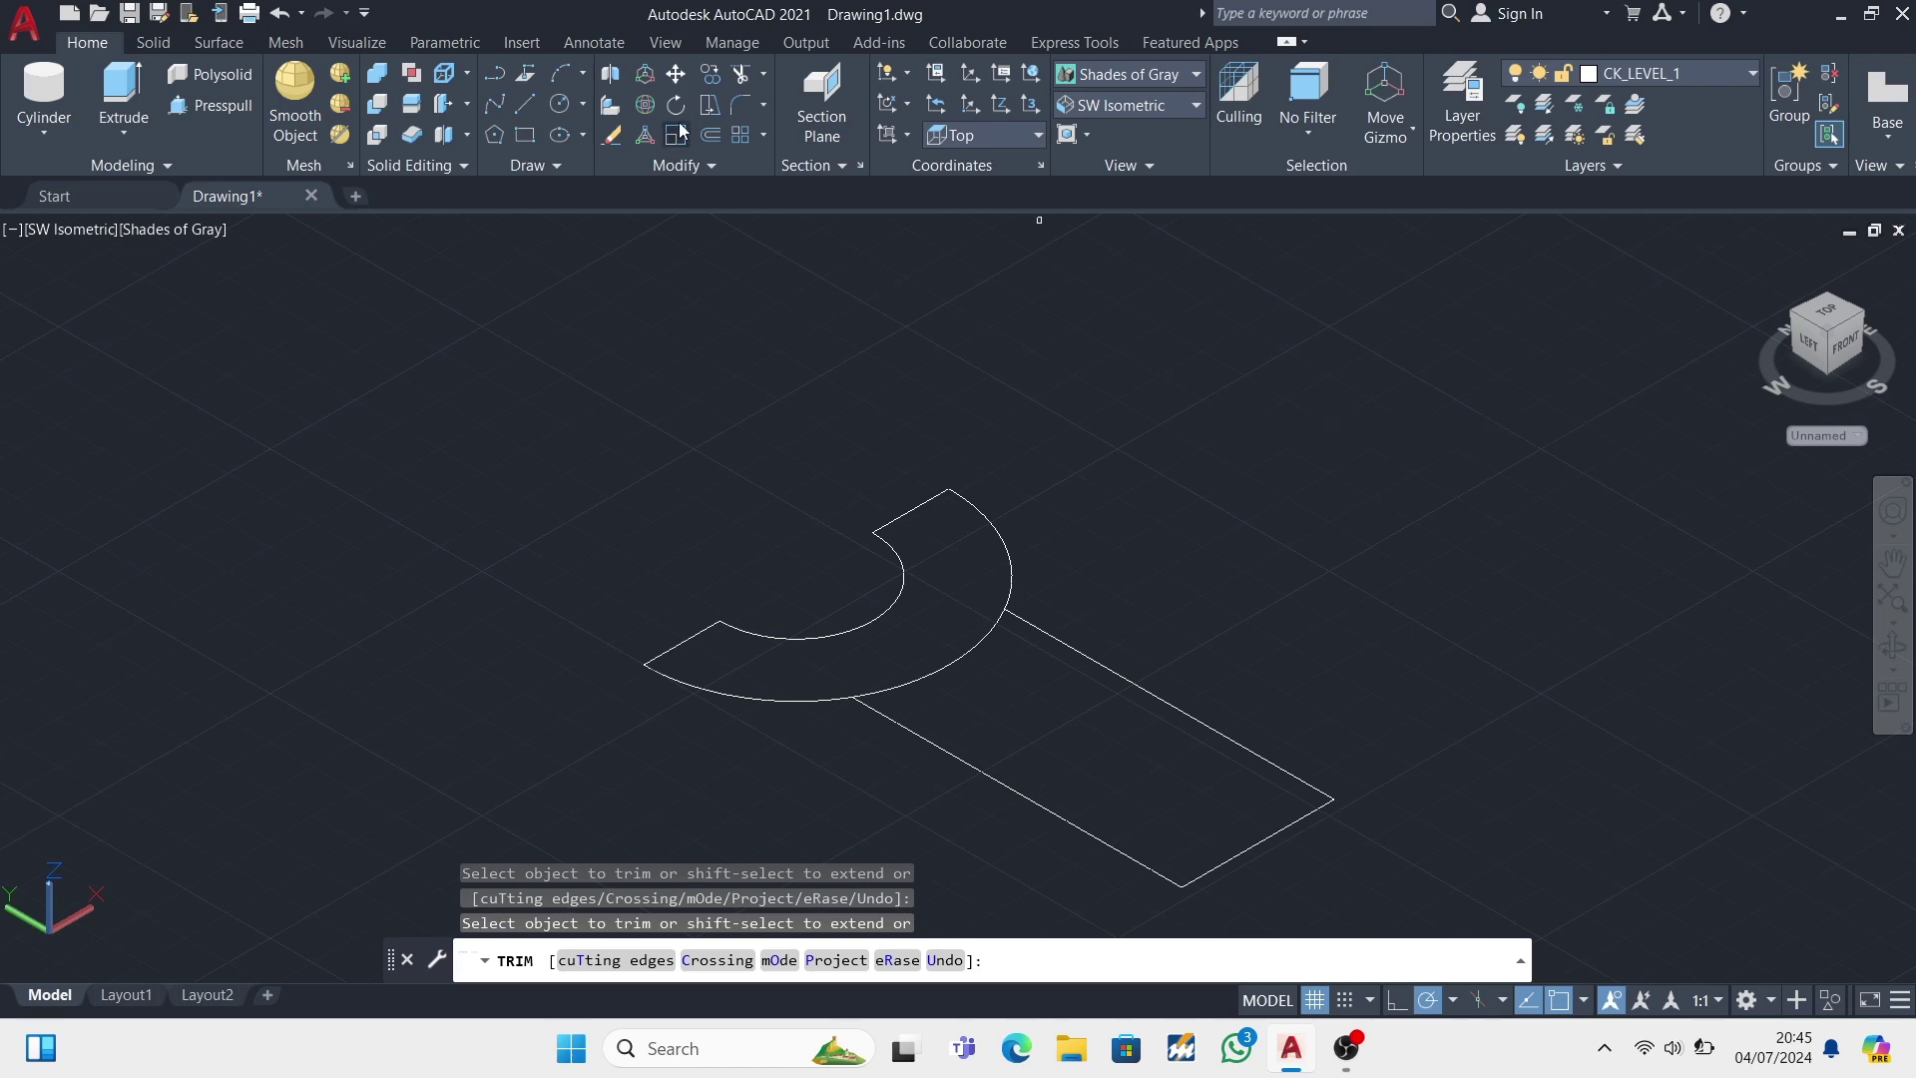
- Draw an 8-unit stub and closing line at the first jaw tip
left_click(525, 104)
left_click(949, 489)
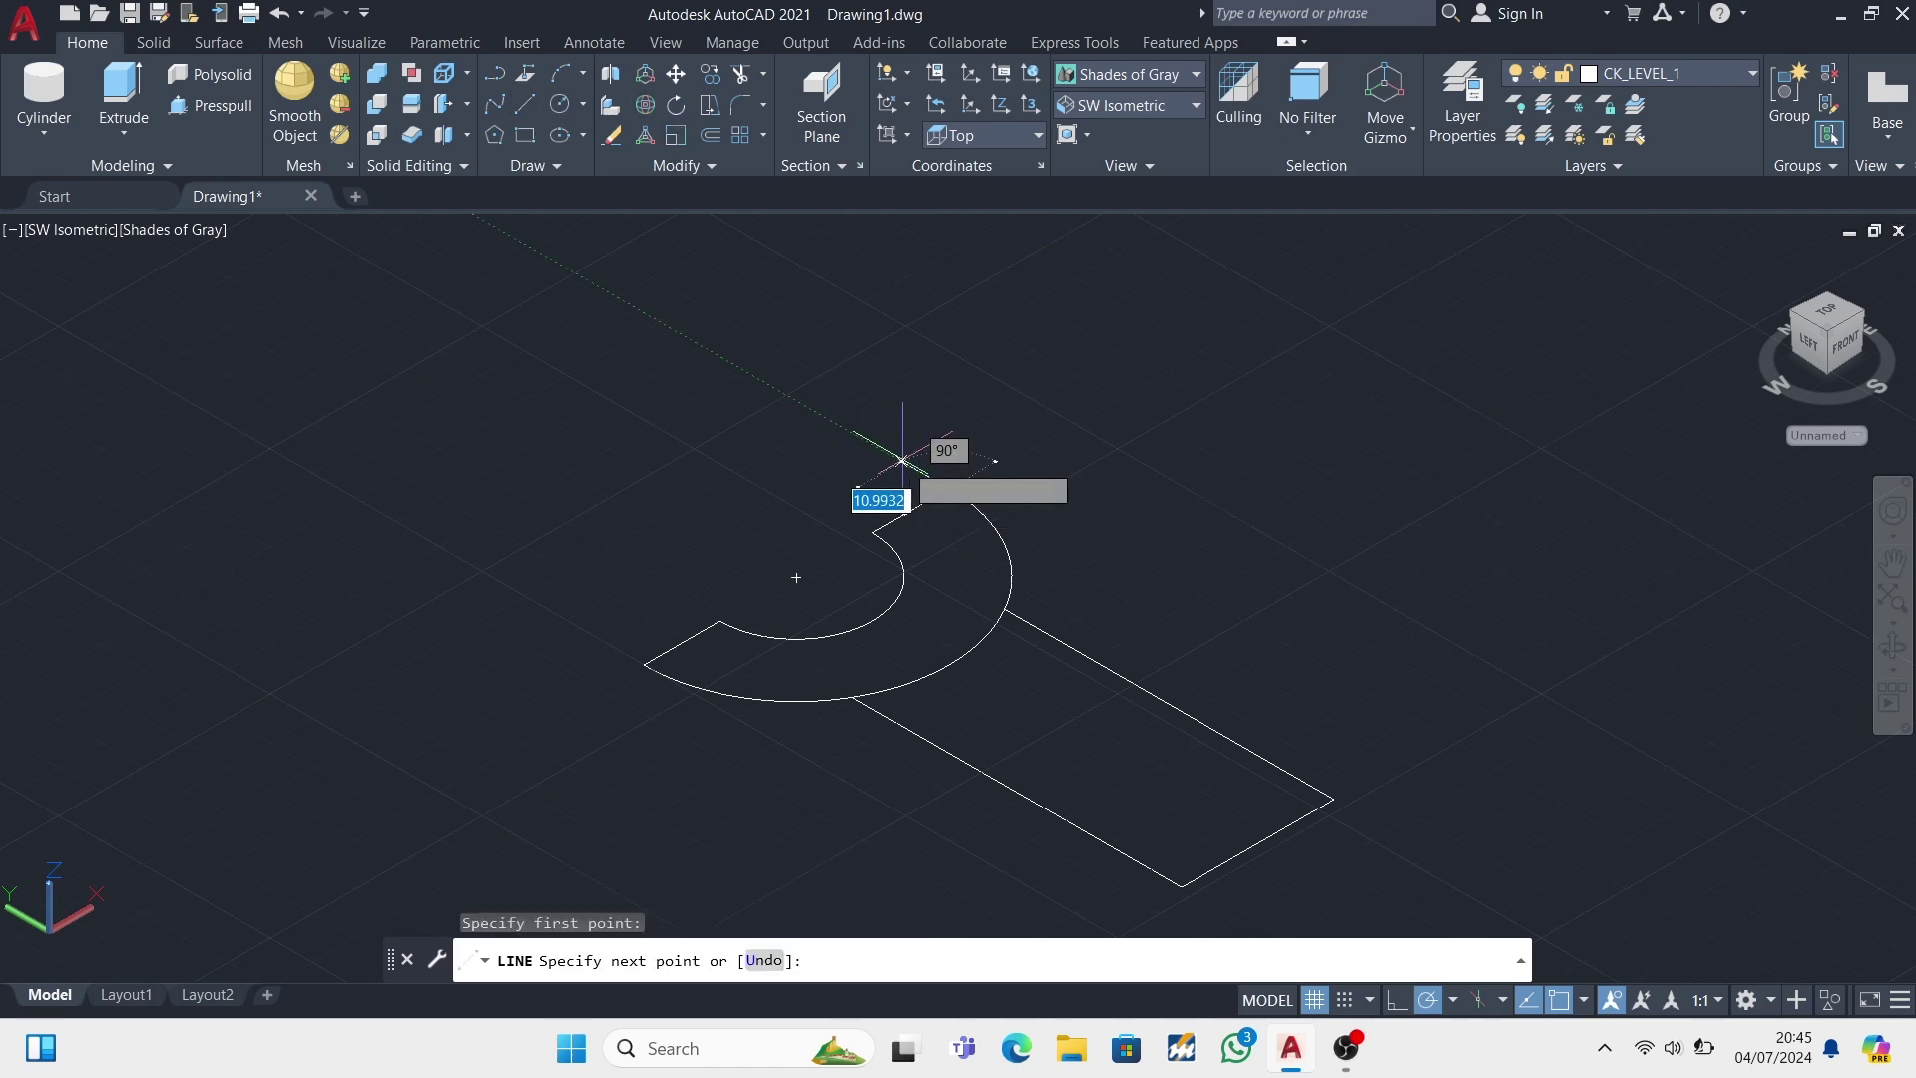
type("8")
key("Return")
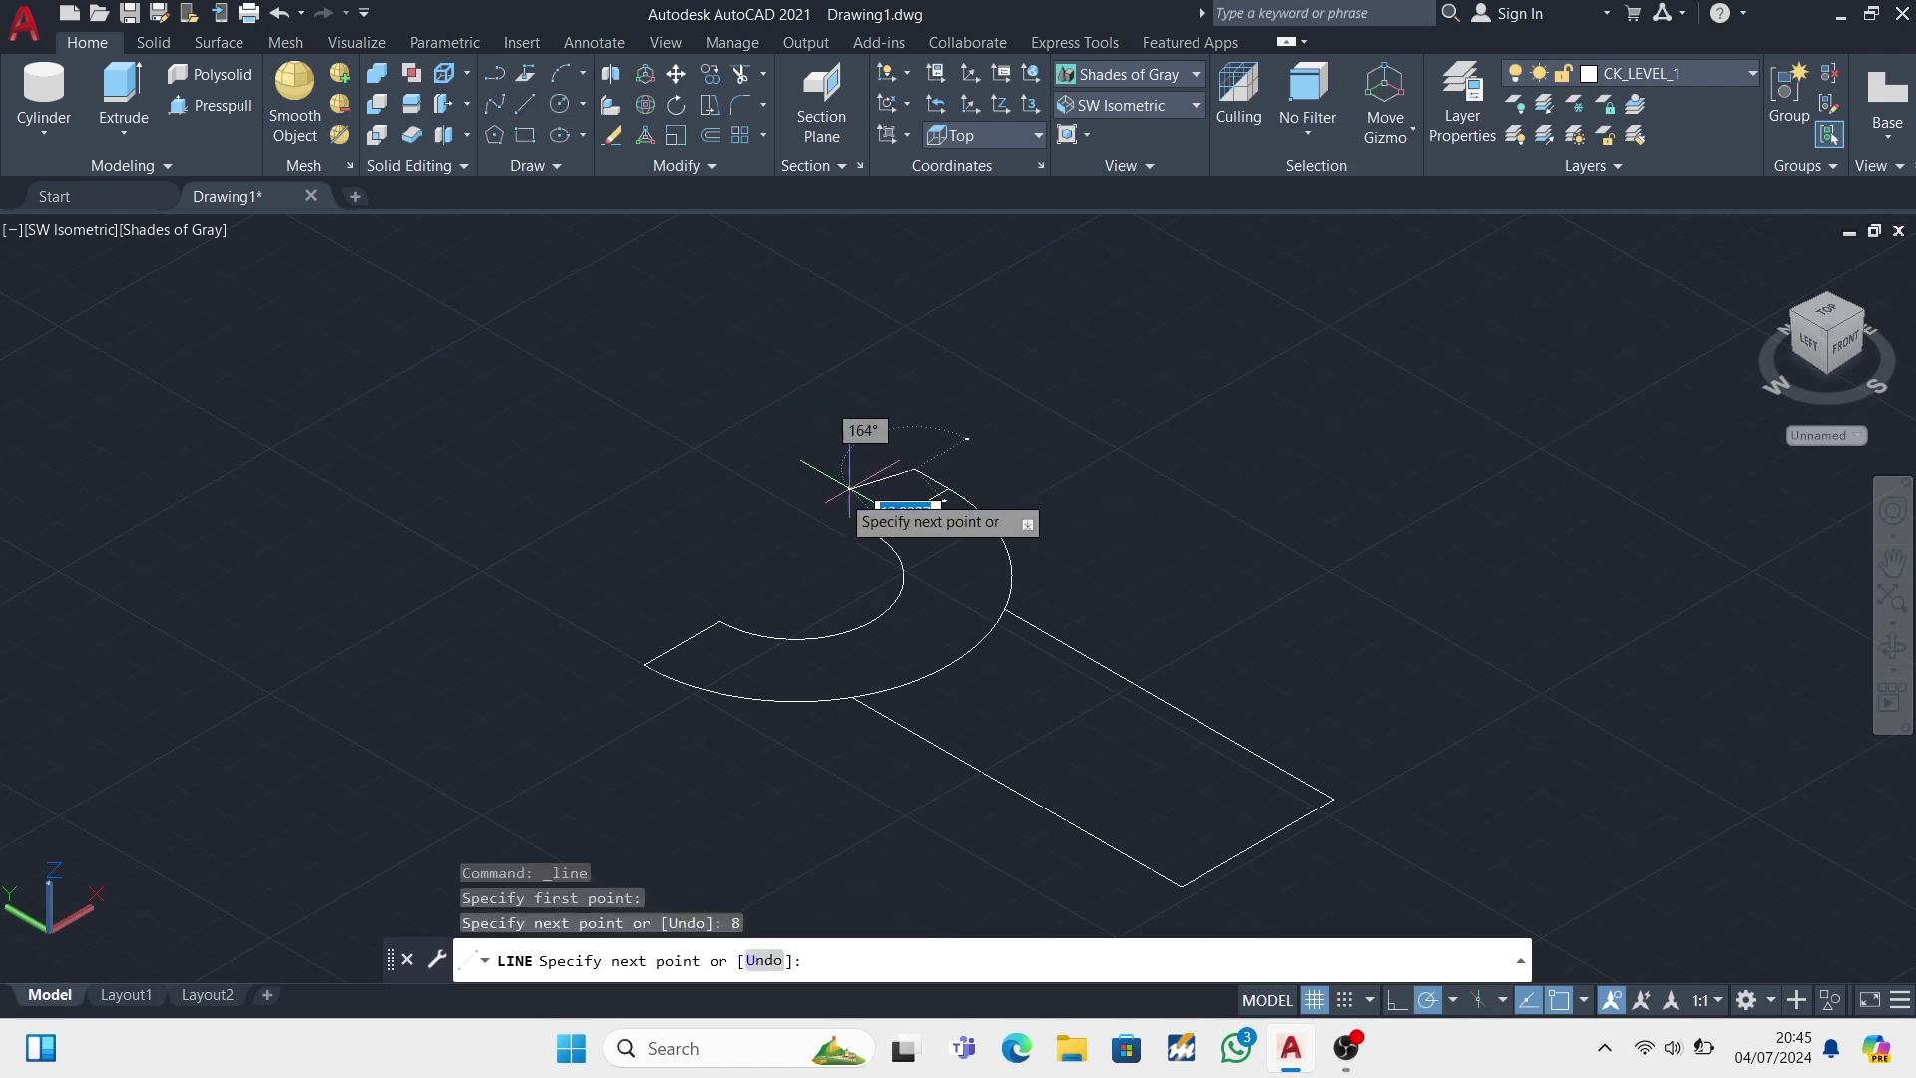
scroll(908, 499, "up", 3)
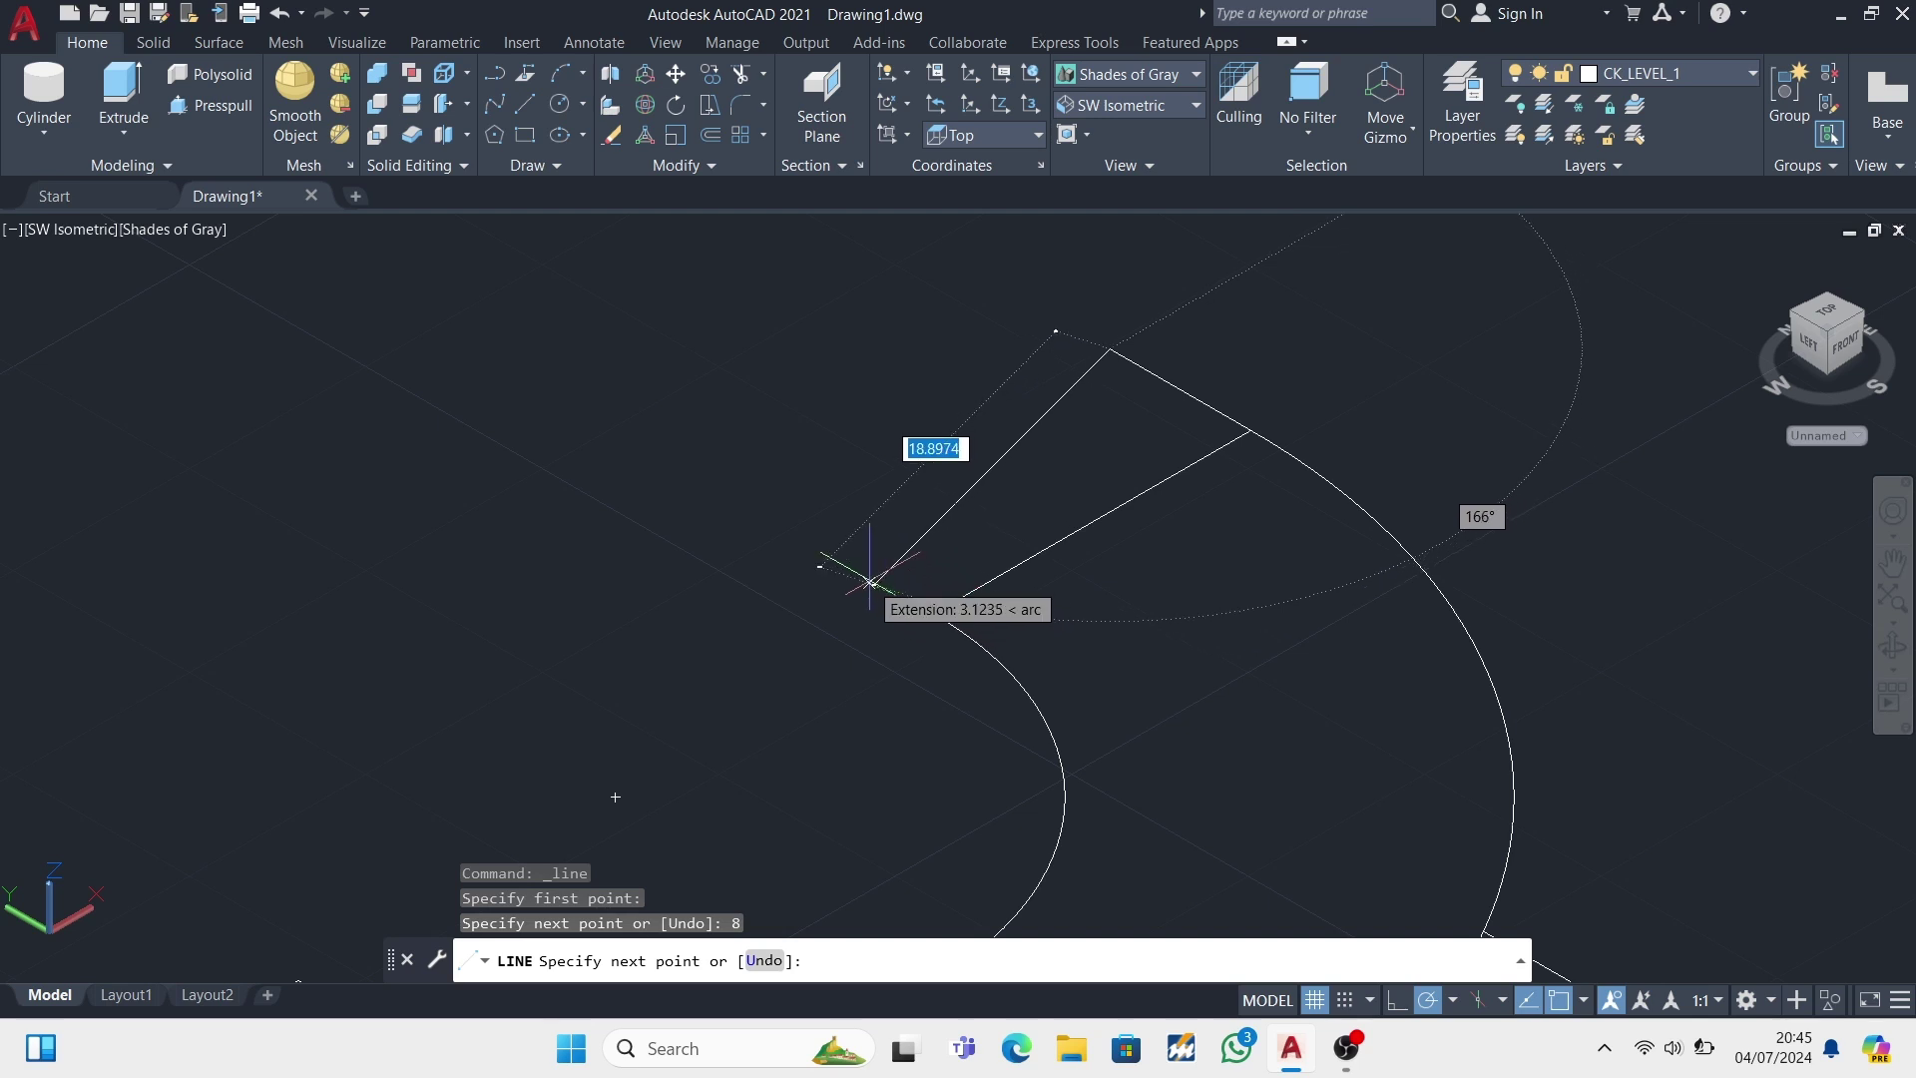
left_click(791, 532)
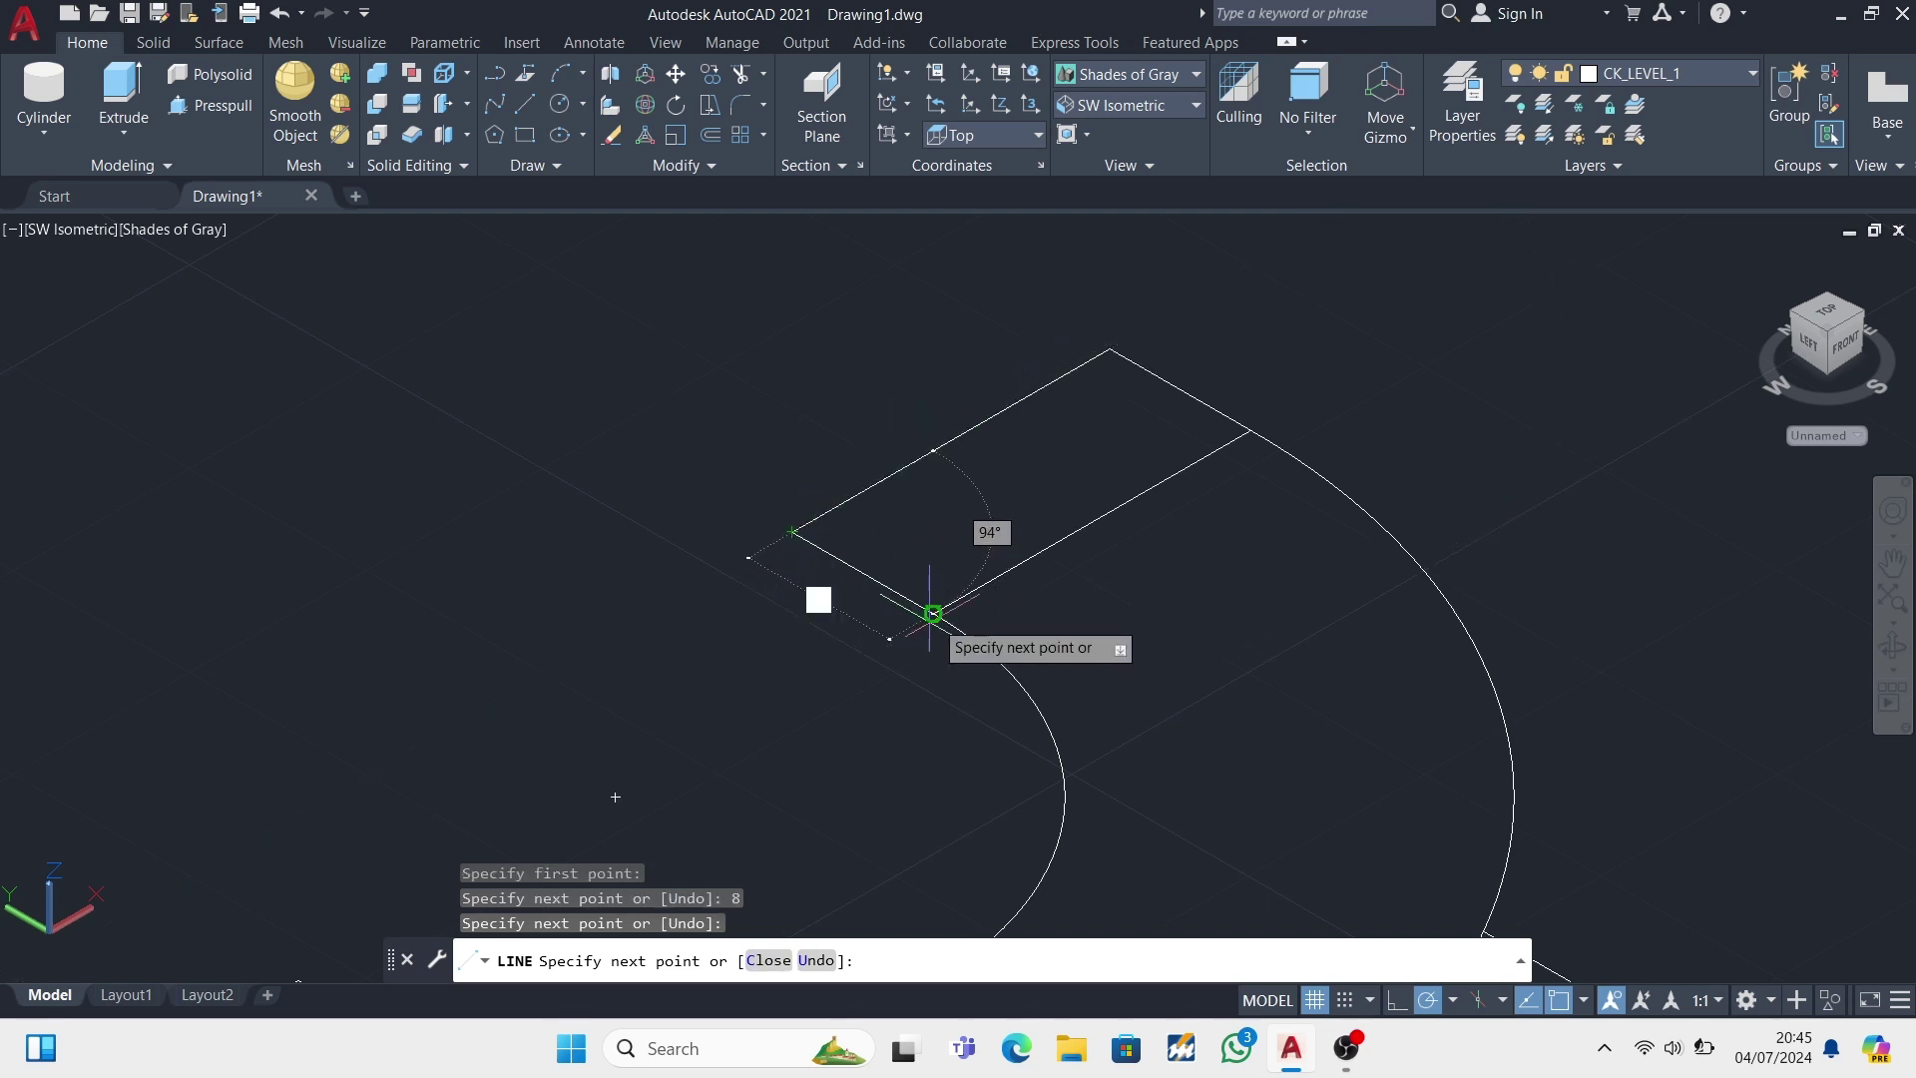
key("Escape")
scroll(1048, 556, "down", 4)
- Draw the 8-unit stub and end edge closing the second jaw tip
key("space")
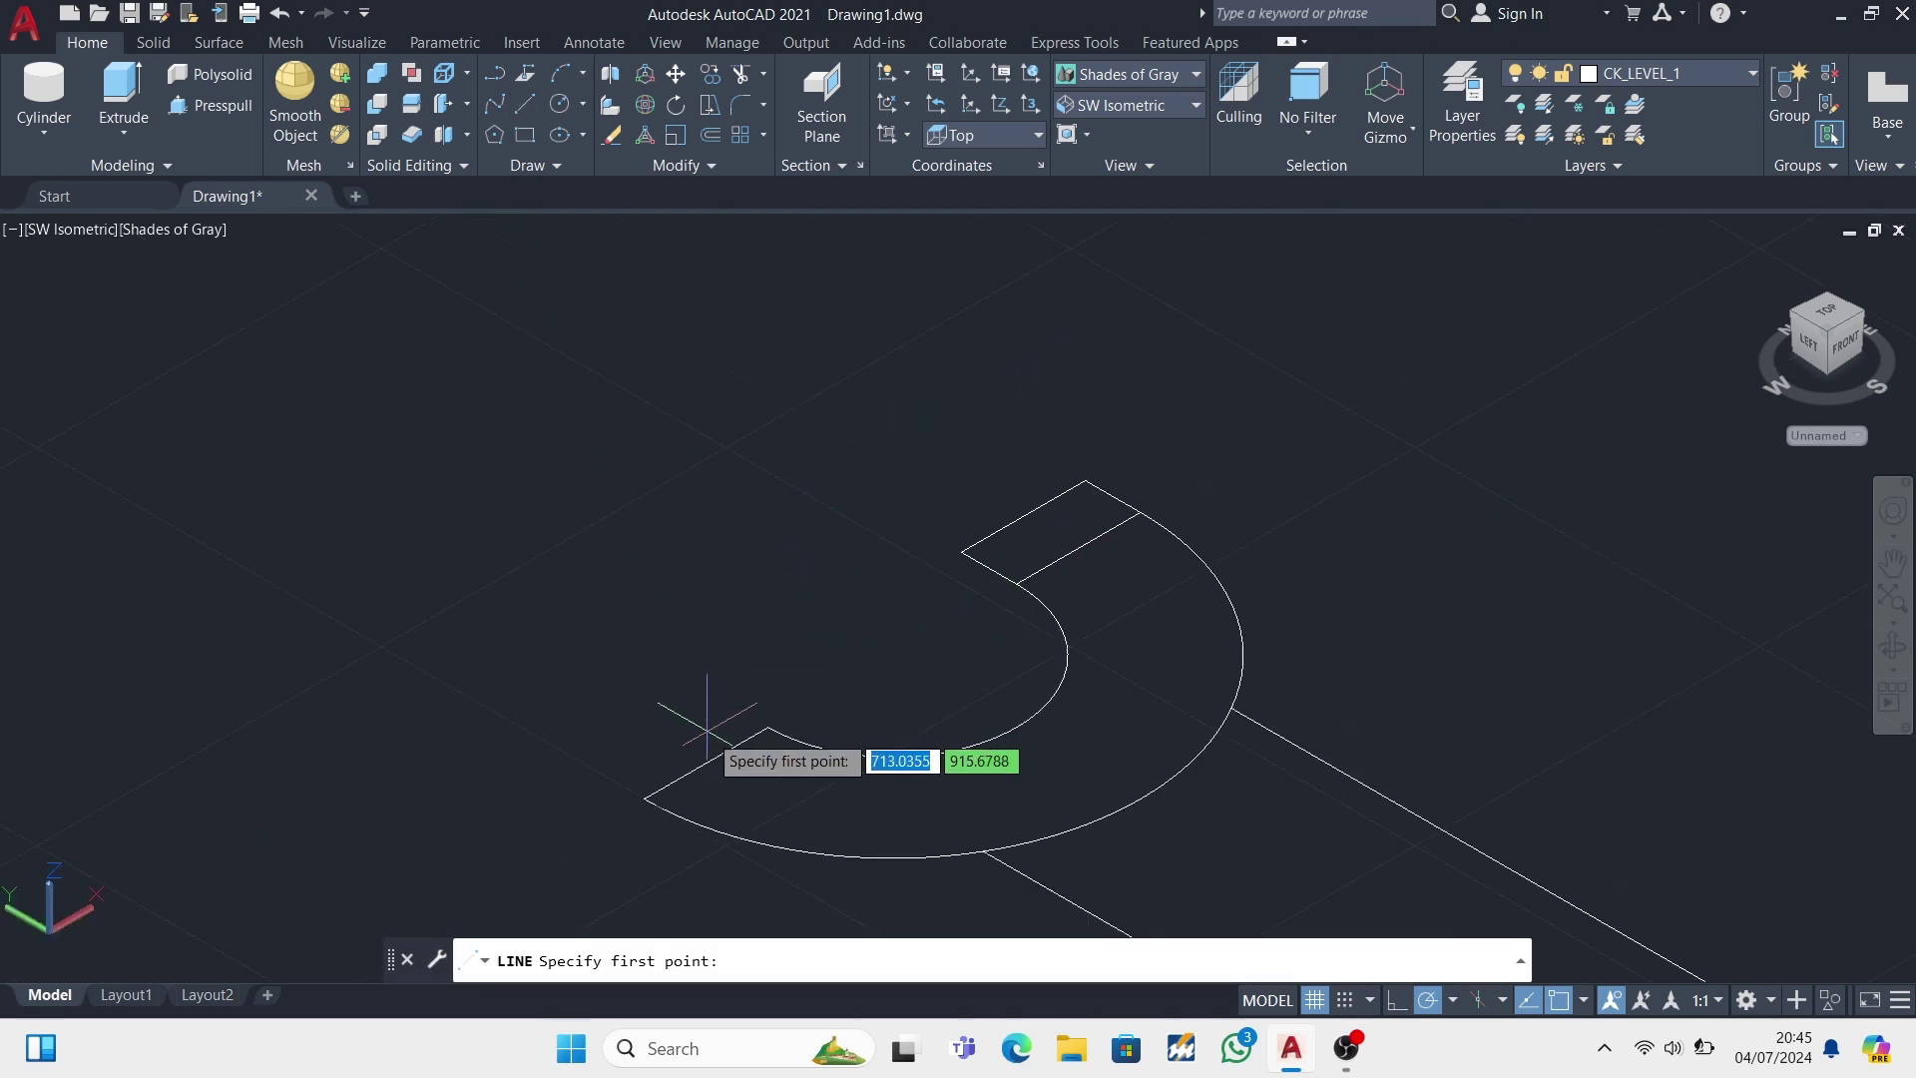
scroll(706, 727, "up", 2)
left_click(793, 733)
type("8")
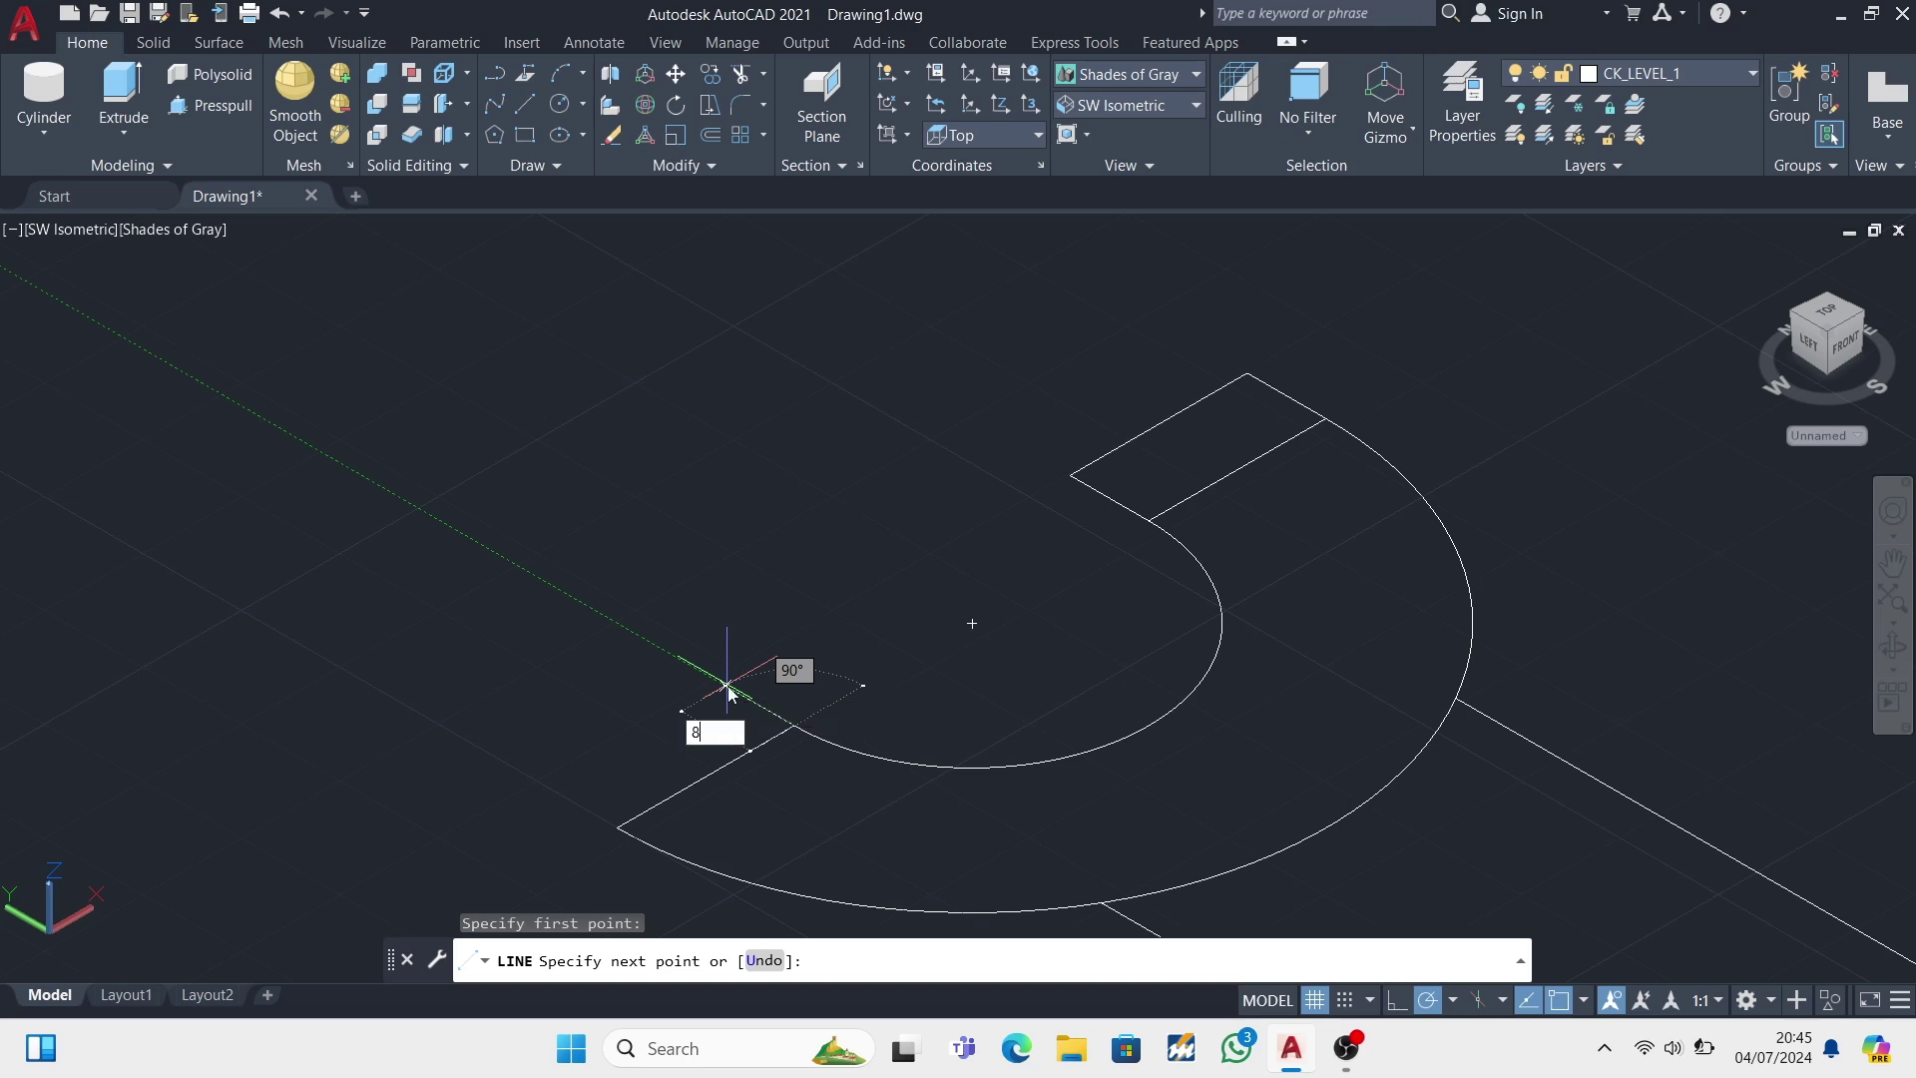
key("Return")
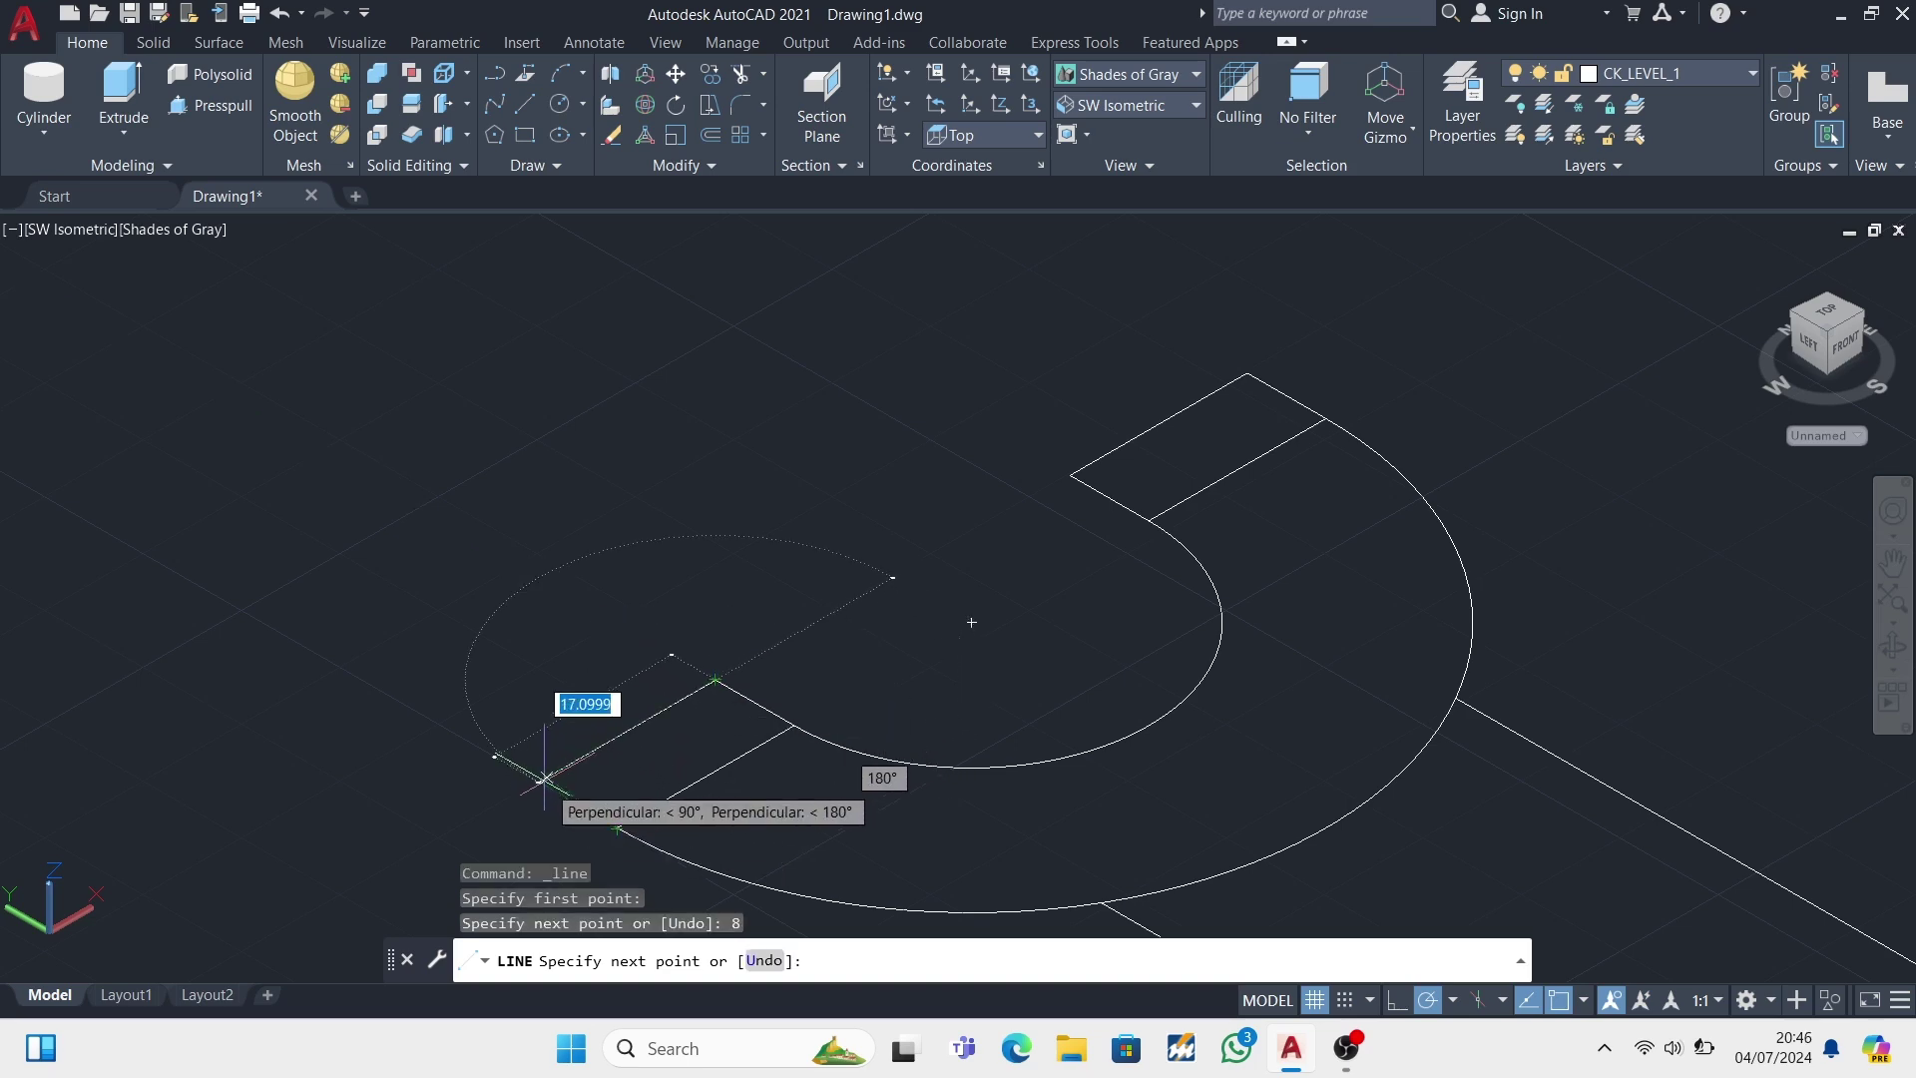
left_click(539, 781)
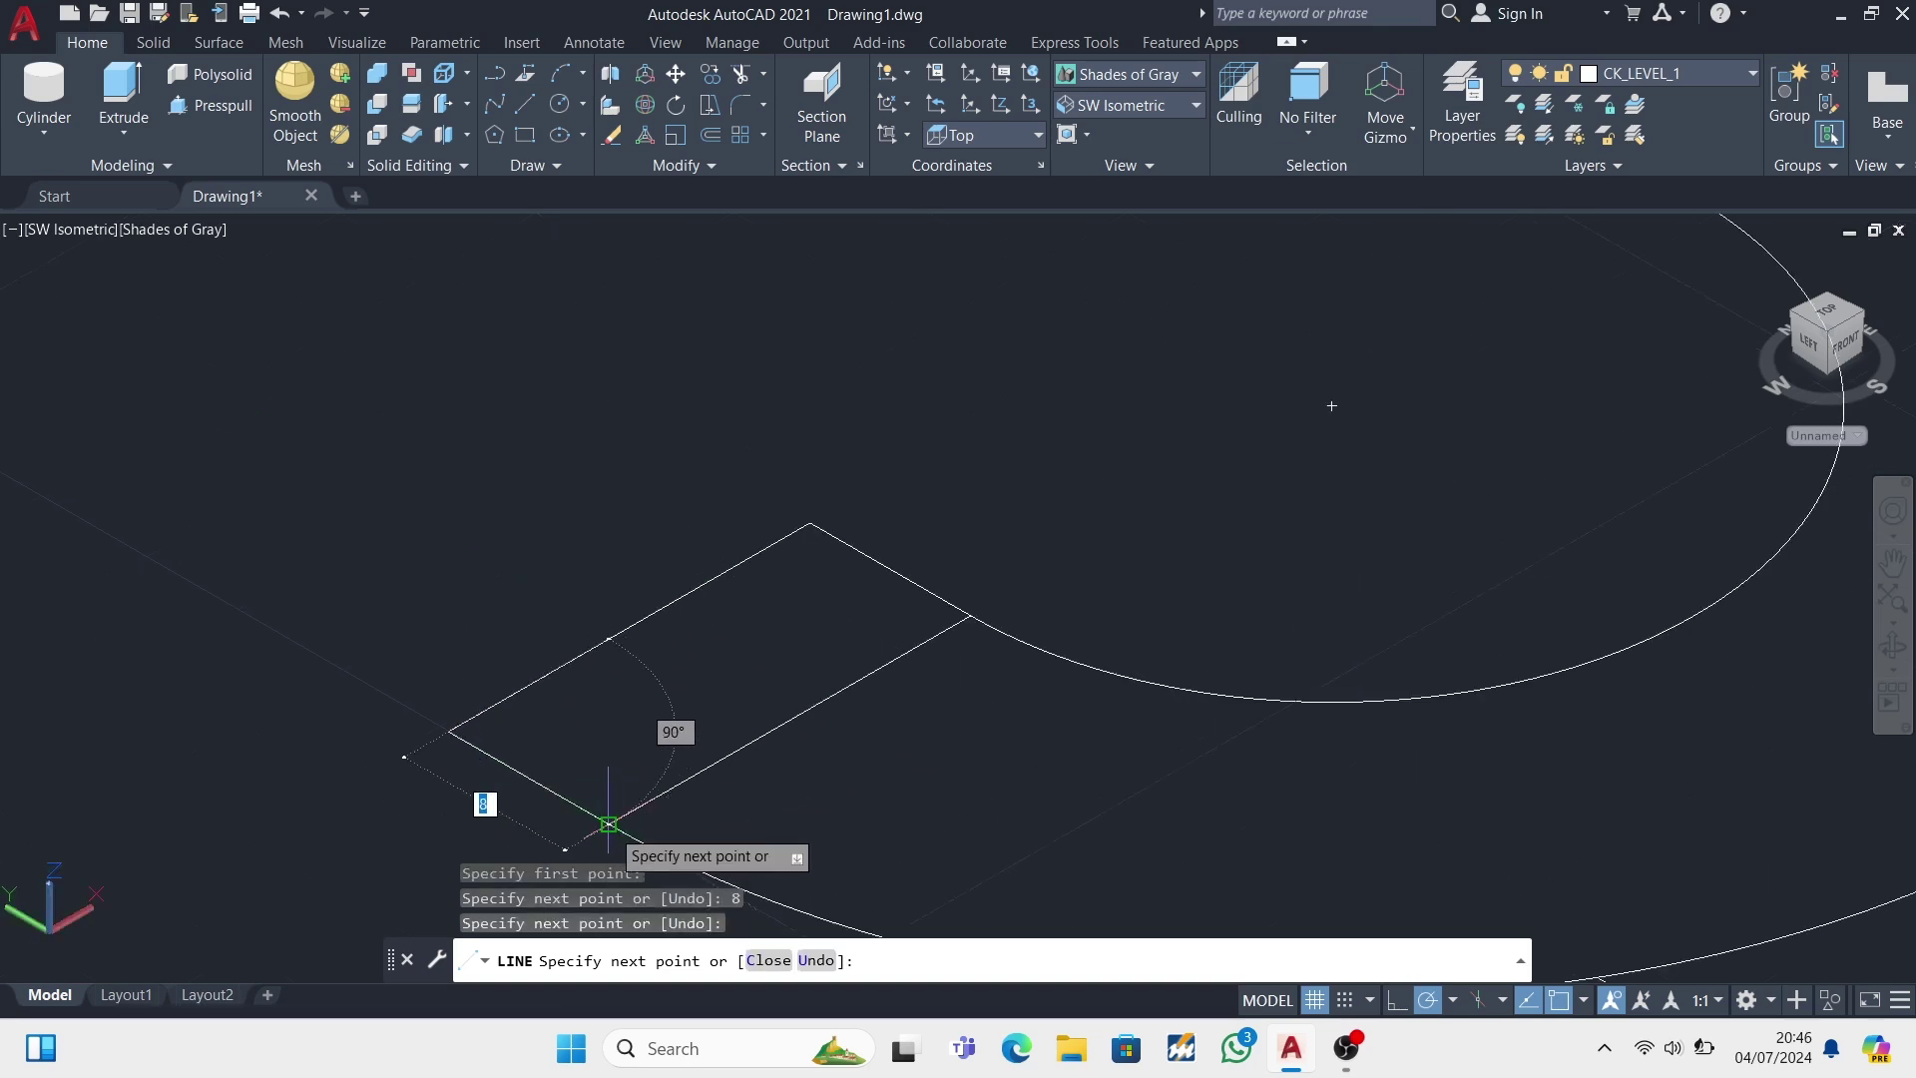
left_click(616, 830)
key("Escape")
scroll(671, 715, "down", 2)
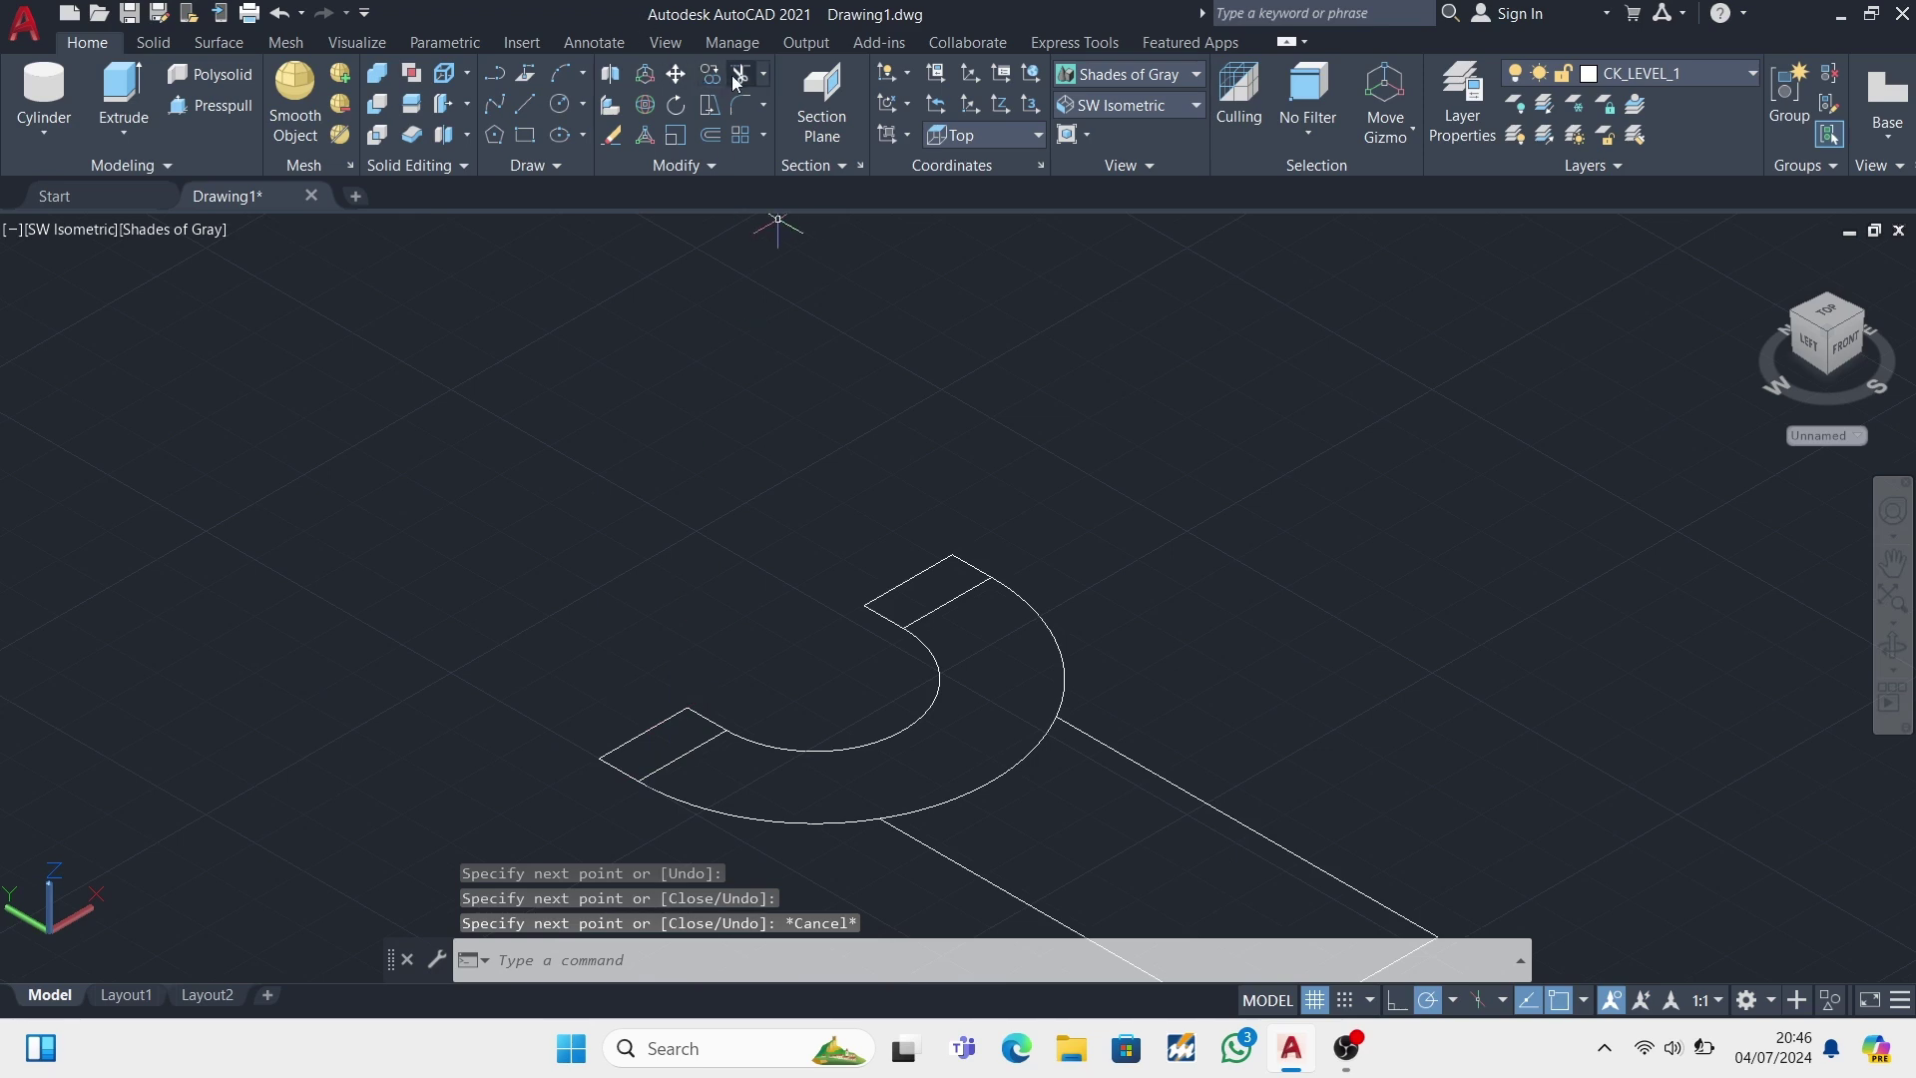
- Trim the outer arc between the jaw lines and pick the closed profile for press-pull
left_click(739, 75)
scroll(998, 629, "down", 3)
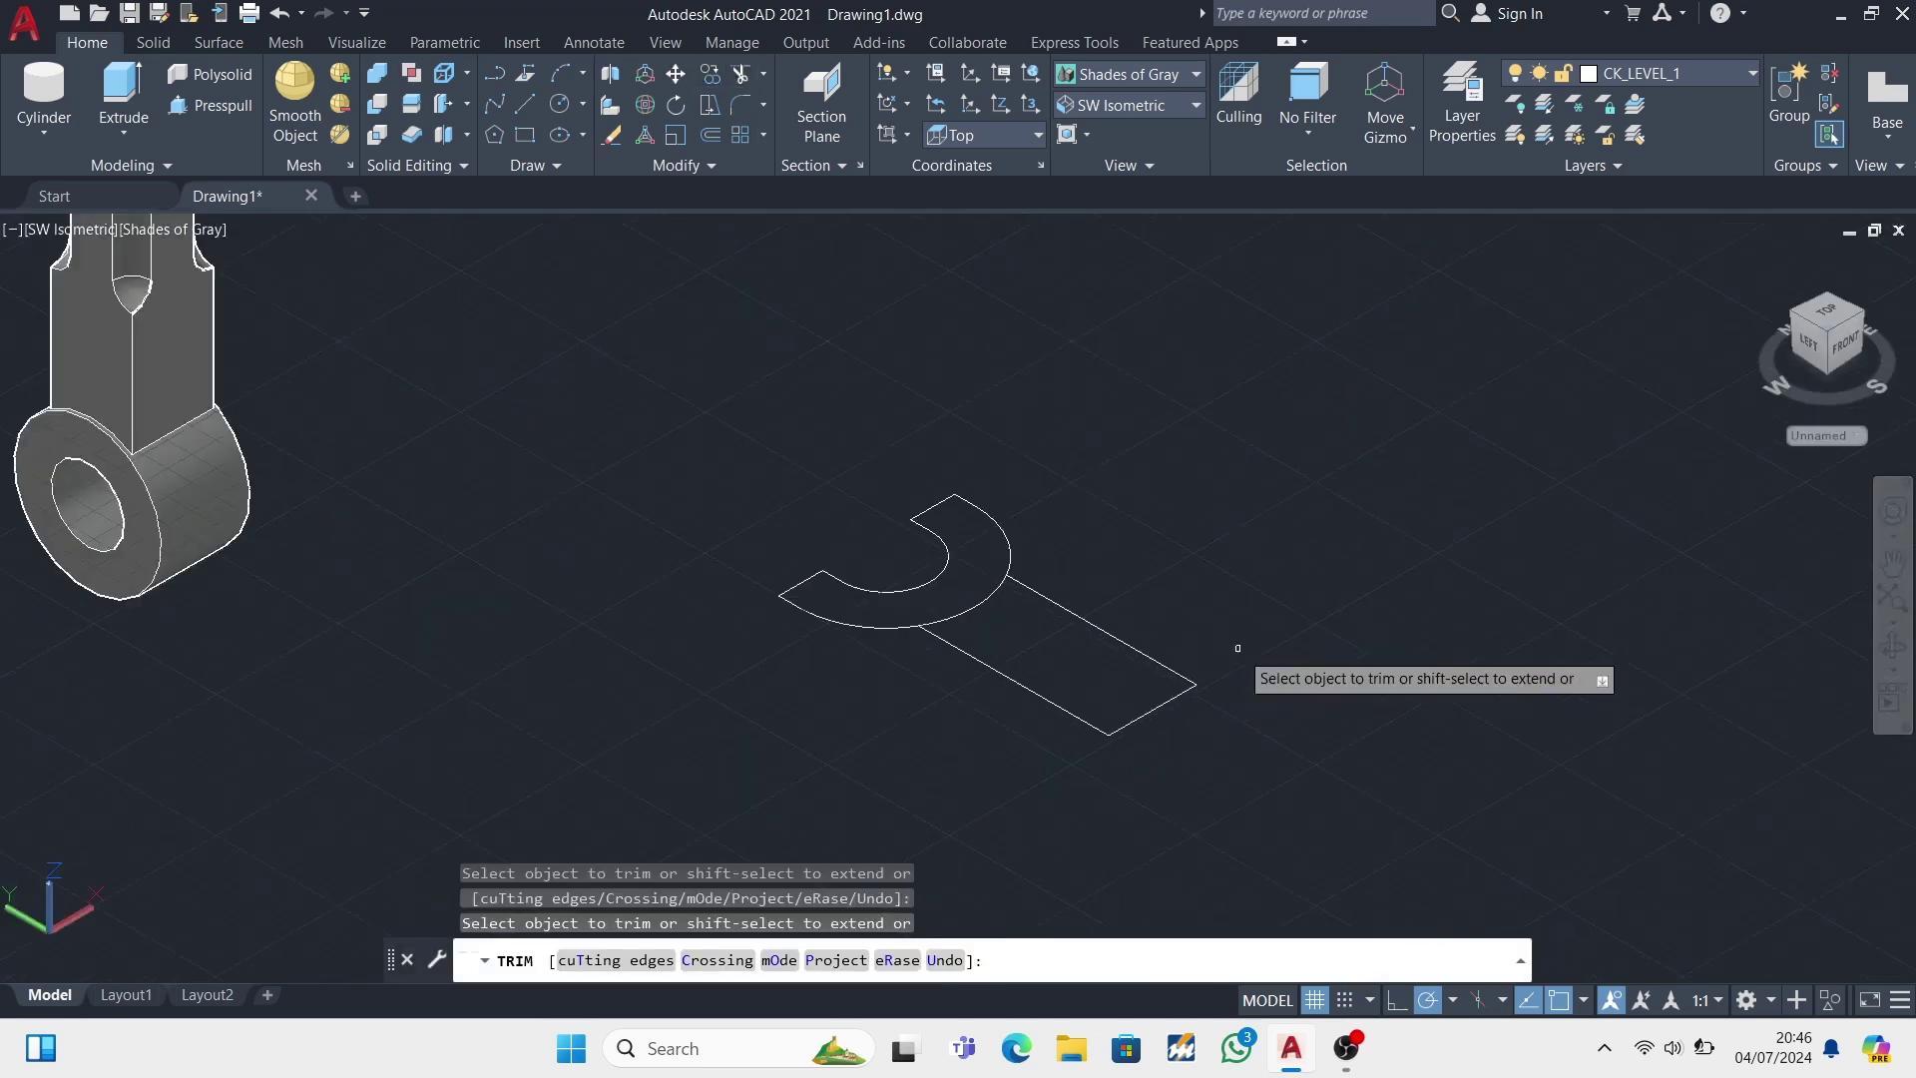
key("Escape")
key("Return")
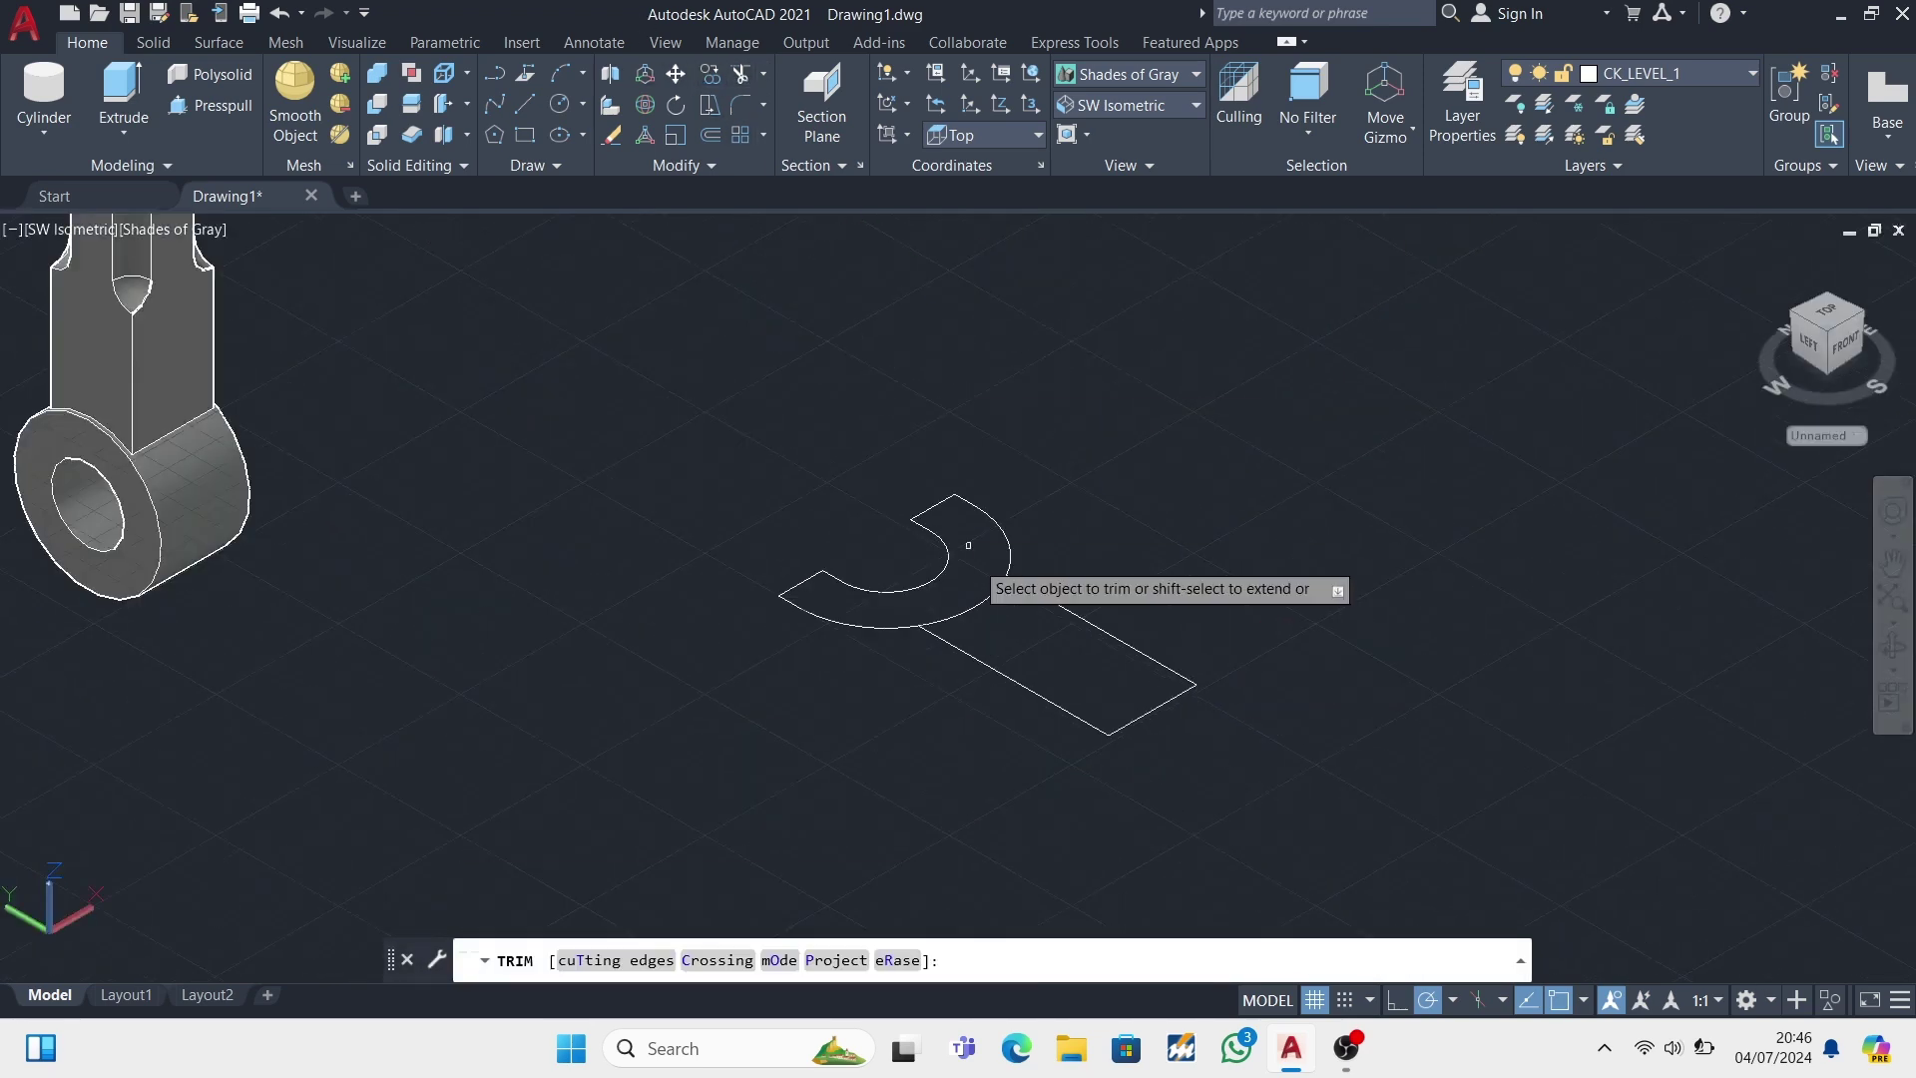
left_click(983, 603)
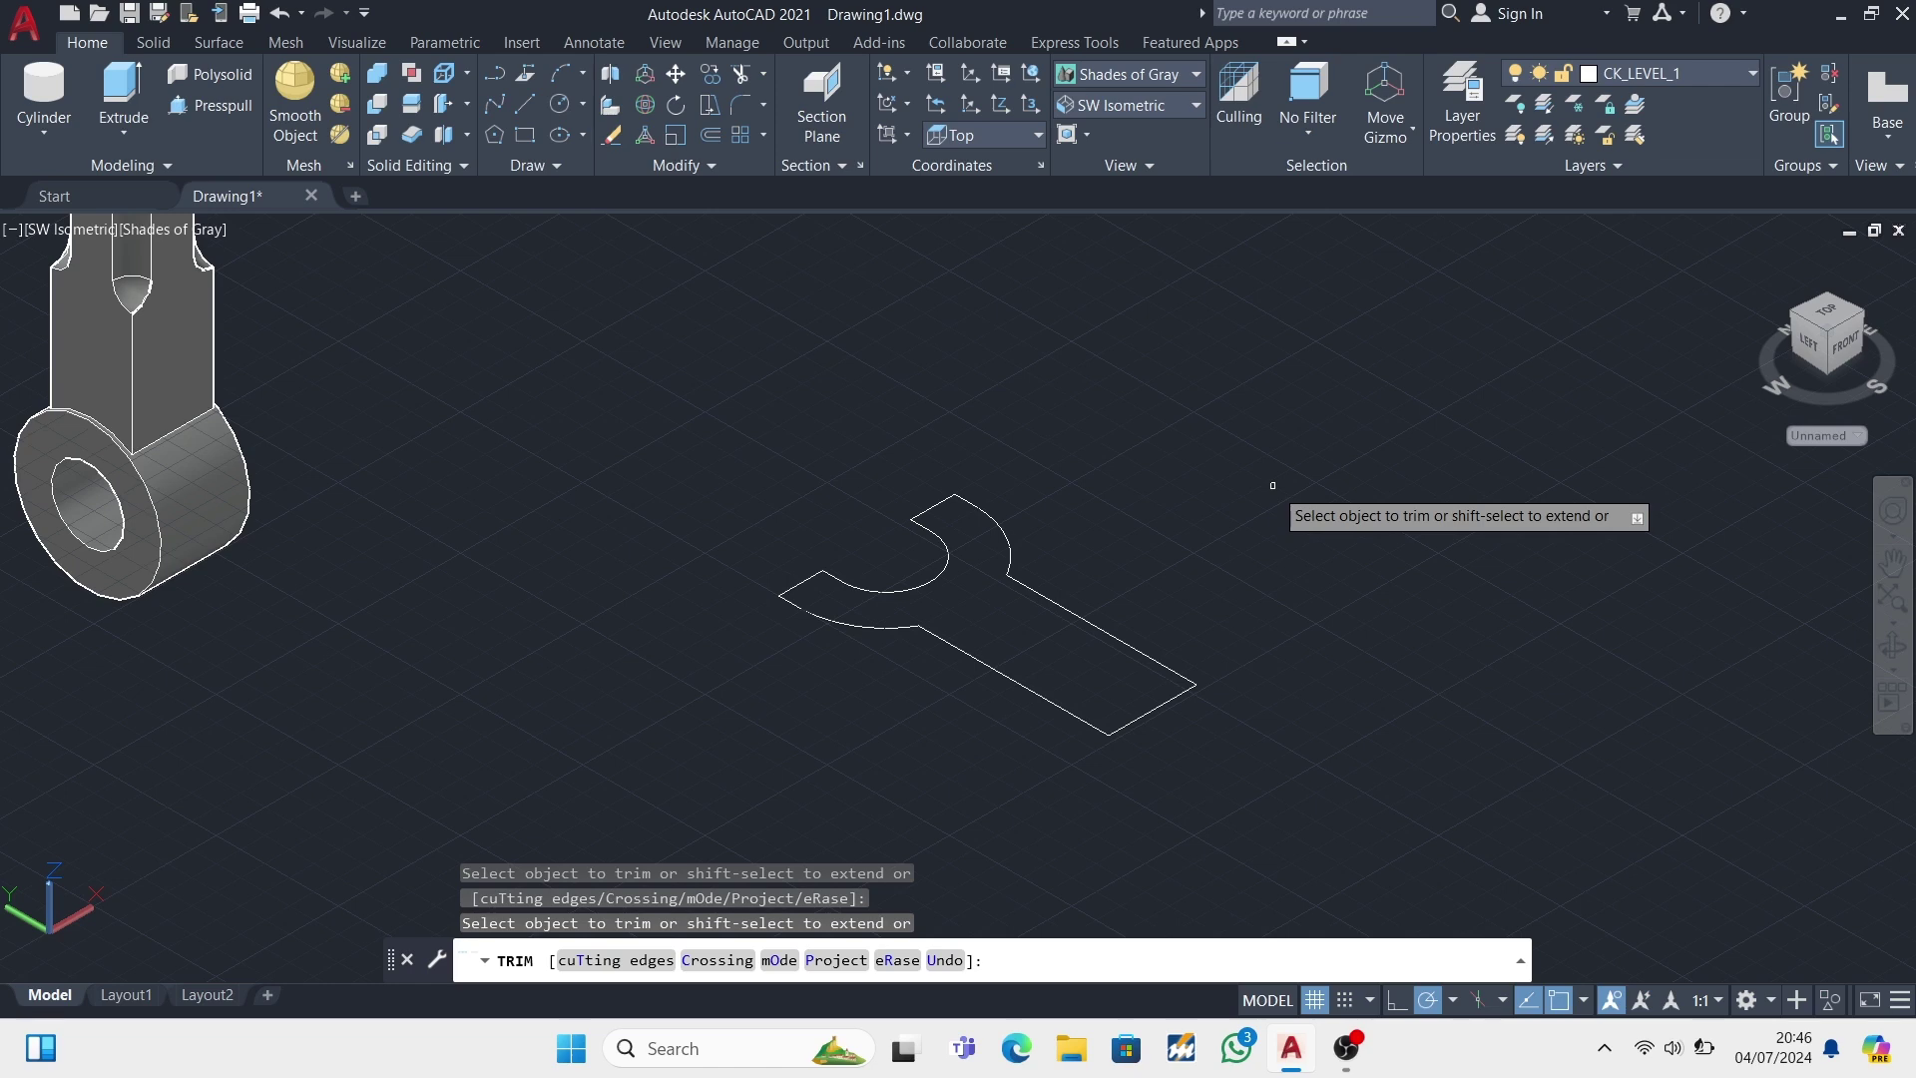
left_click(210, 105)
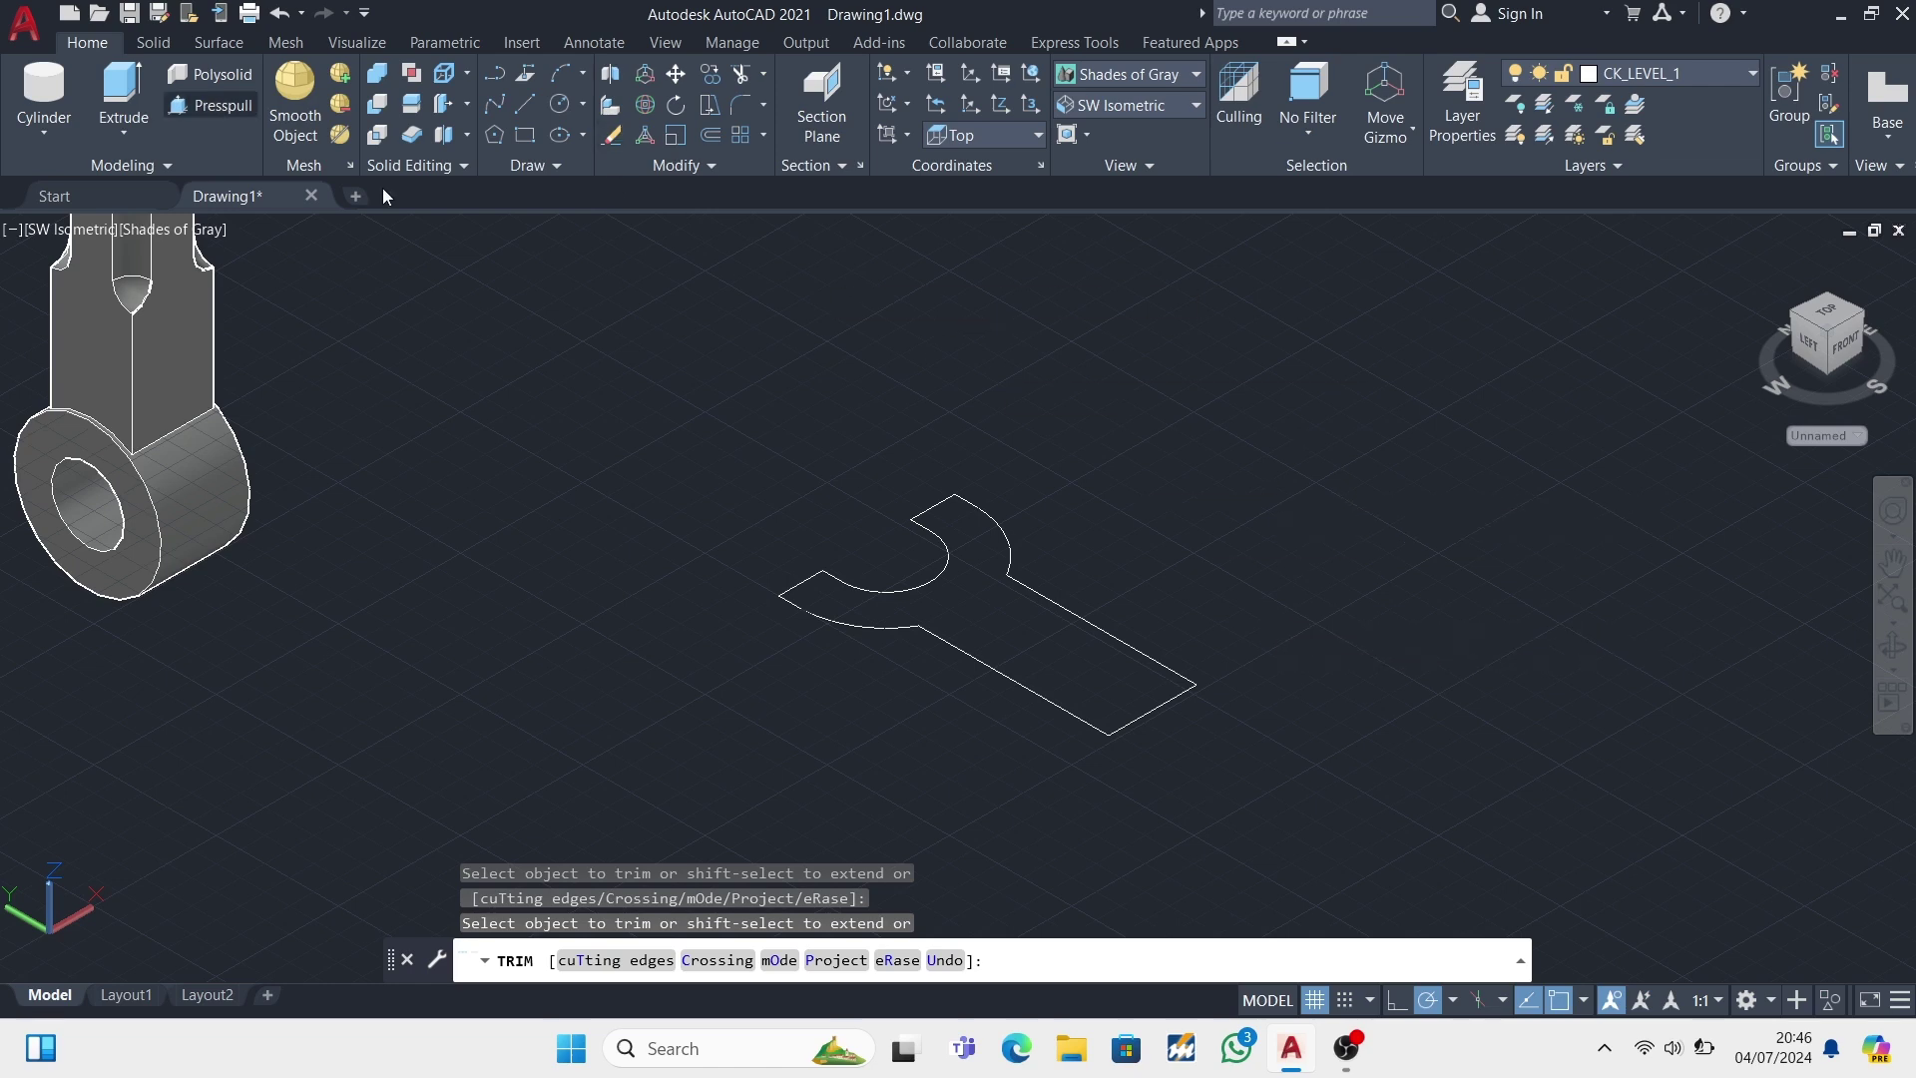
left_click(1103, 666)
- Extrude the fork profile 36 units high; a trim attempt on the solid is cancelled
type("3")
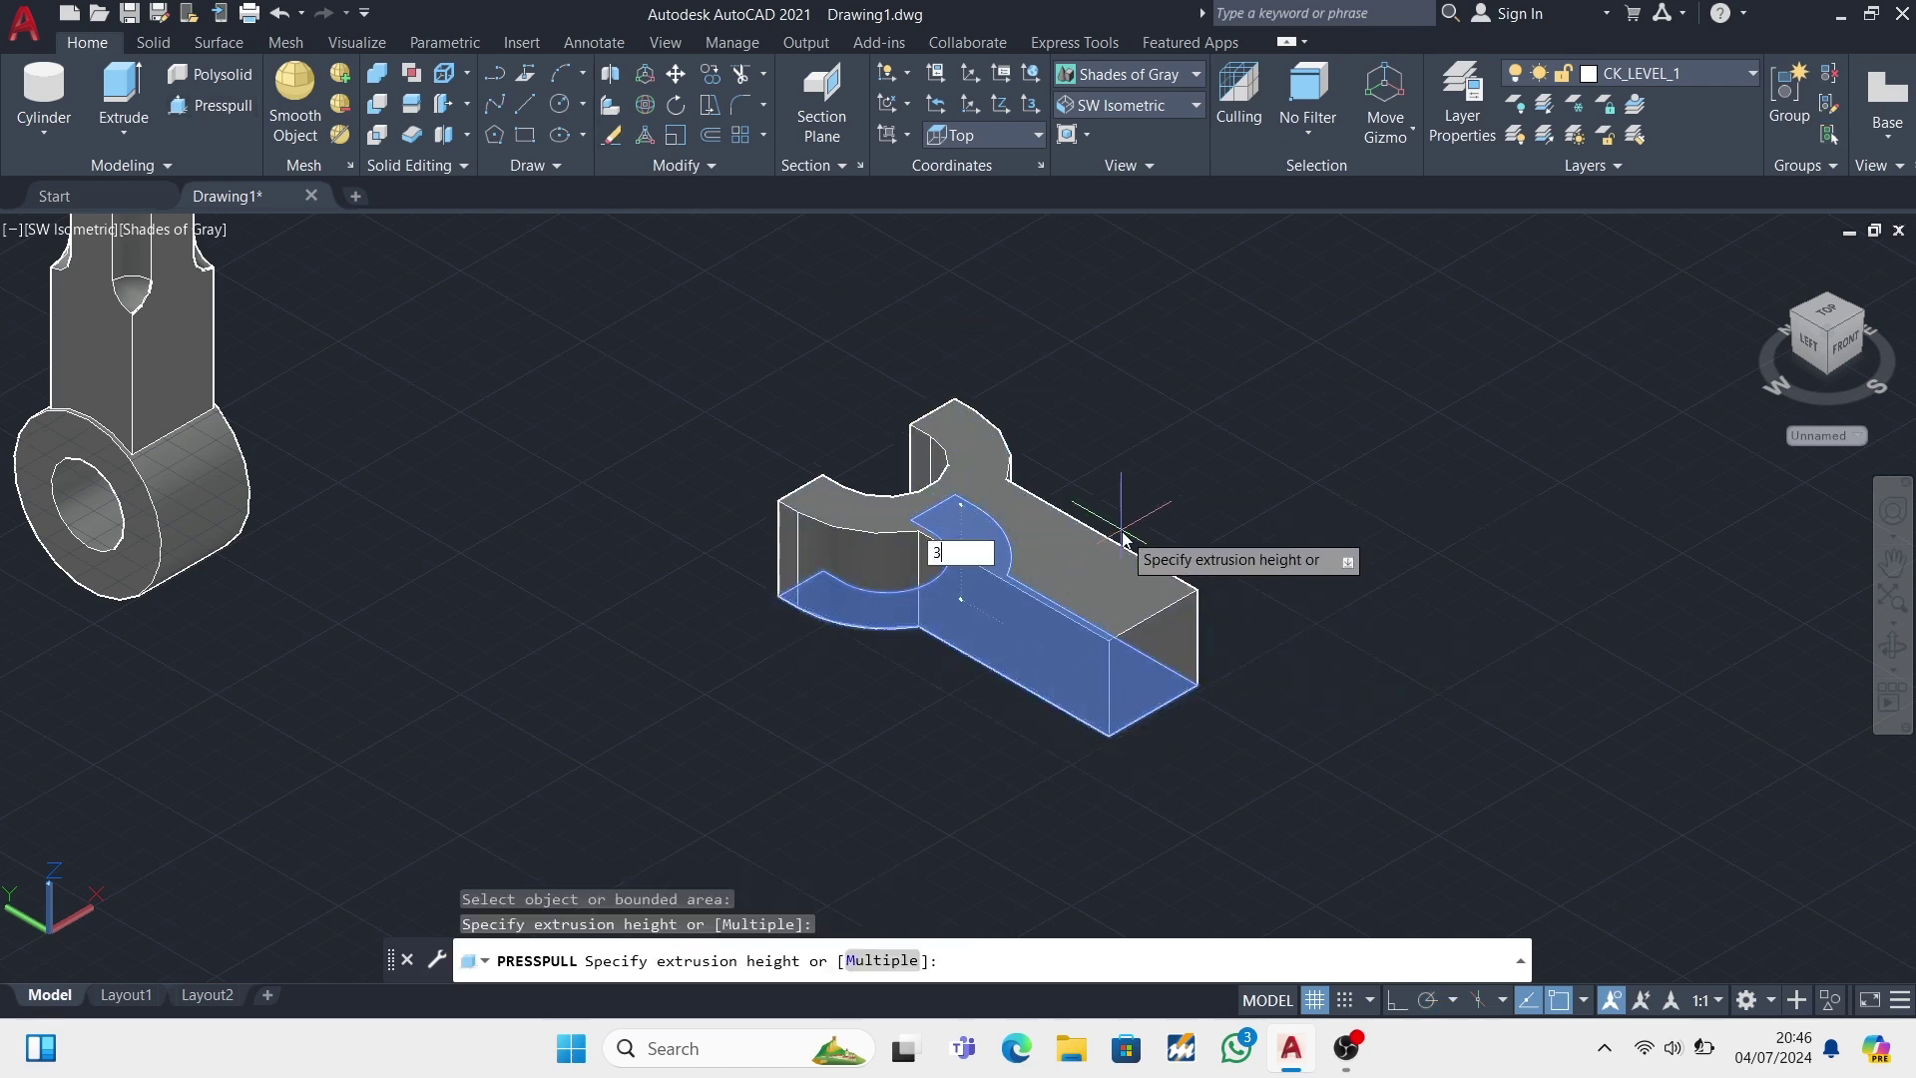
type("6")
key("Return")
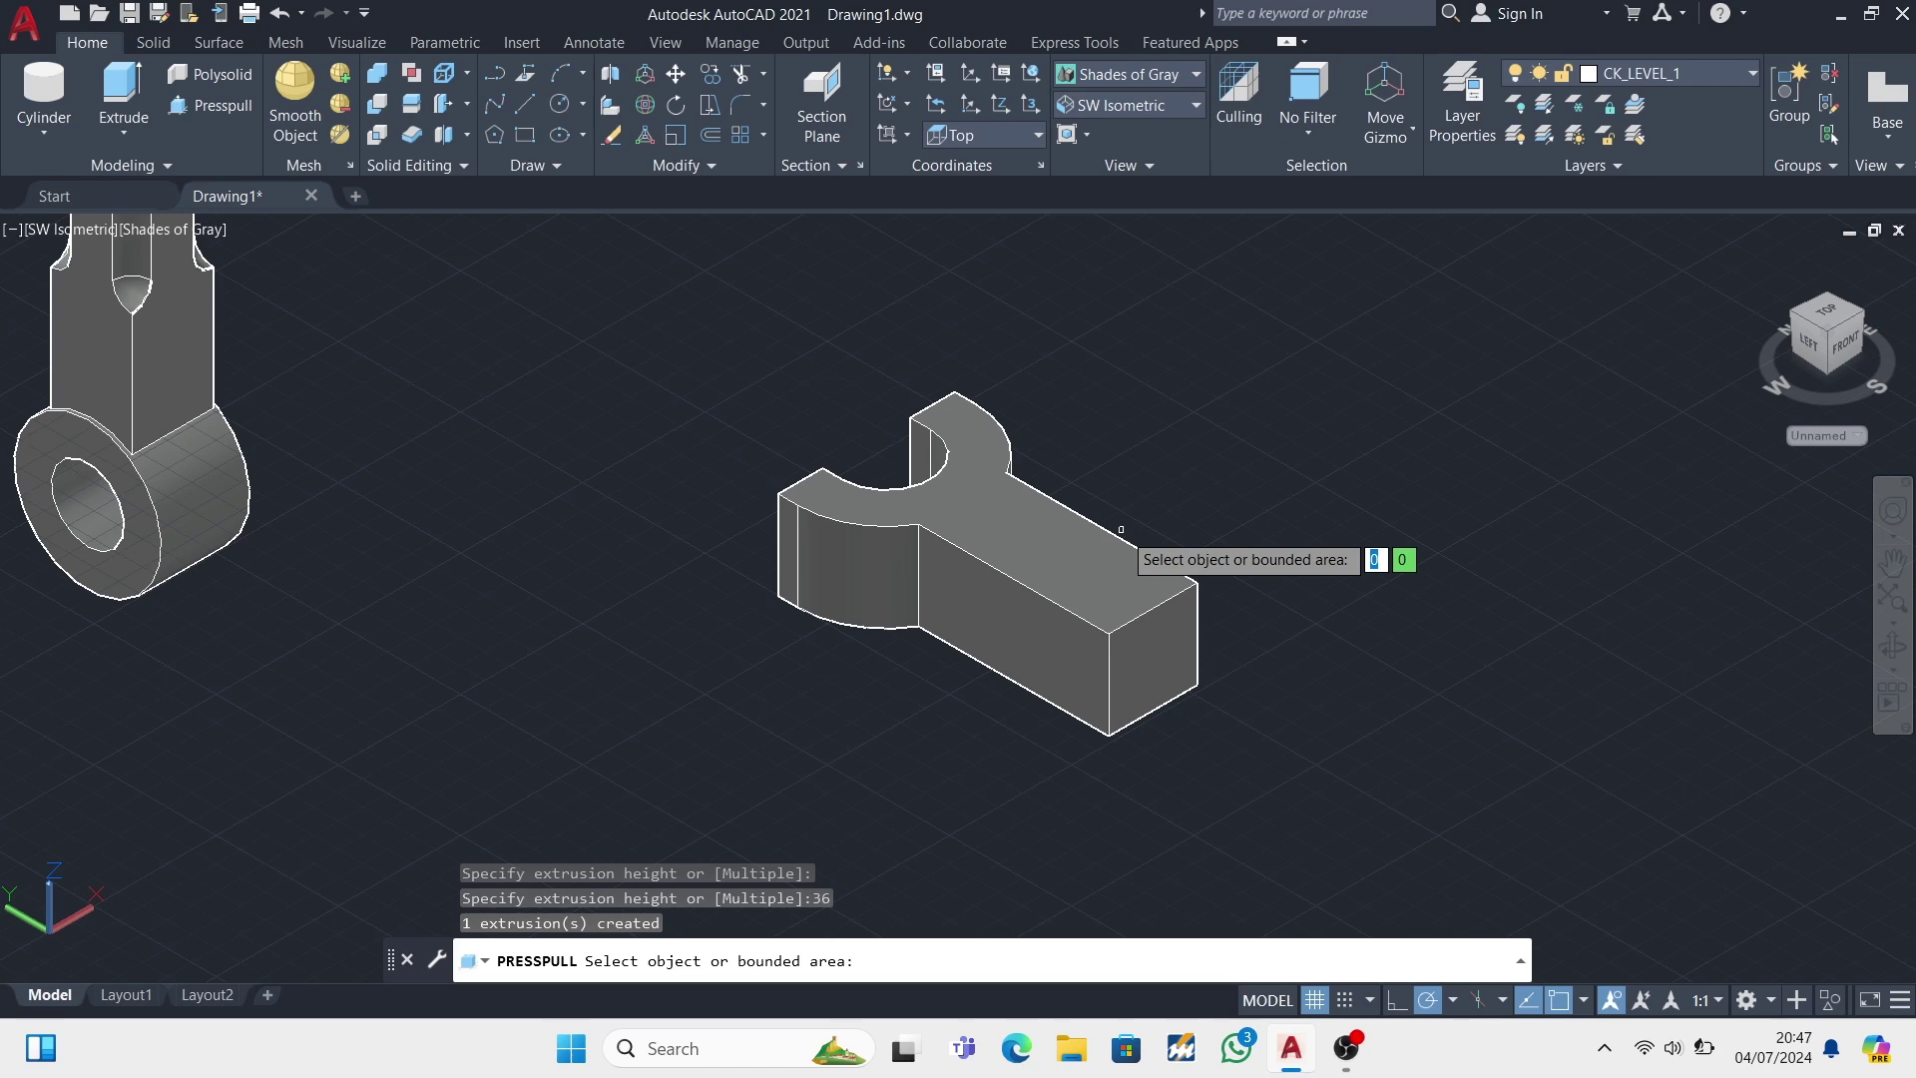
scroll(789, 573, "up", 3)
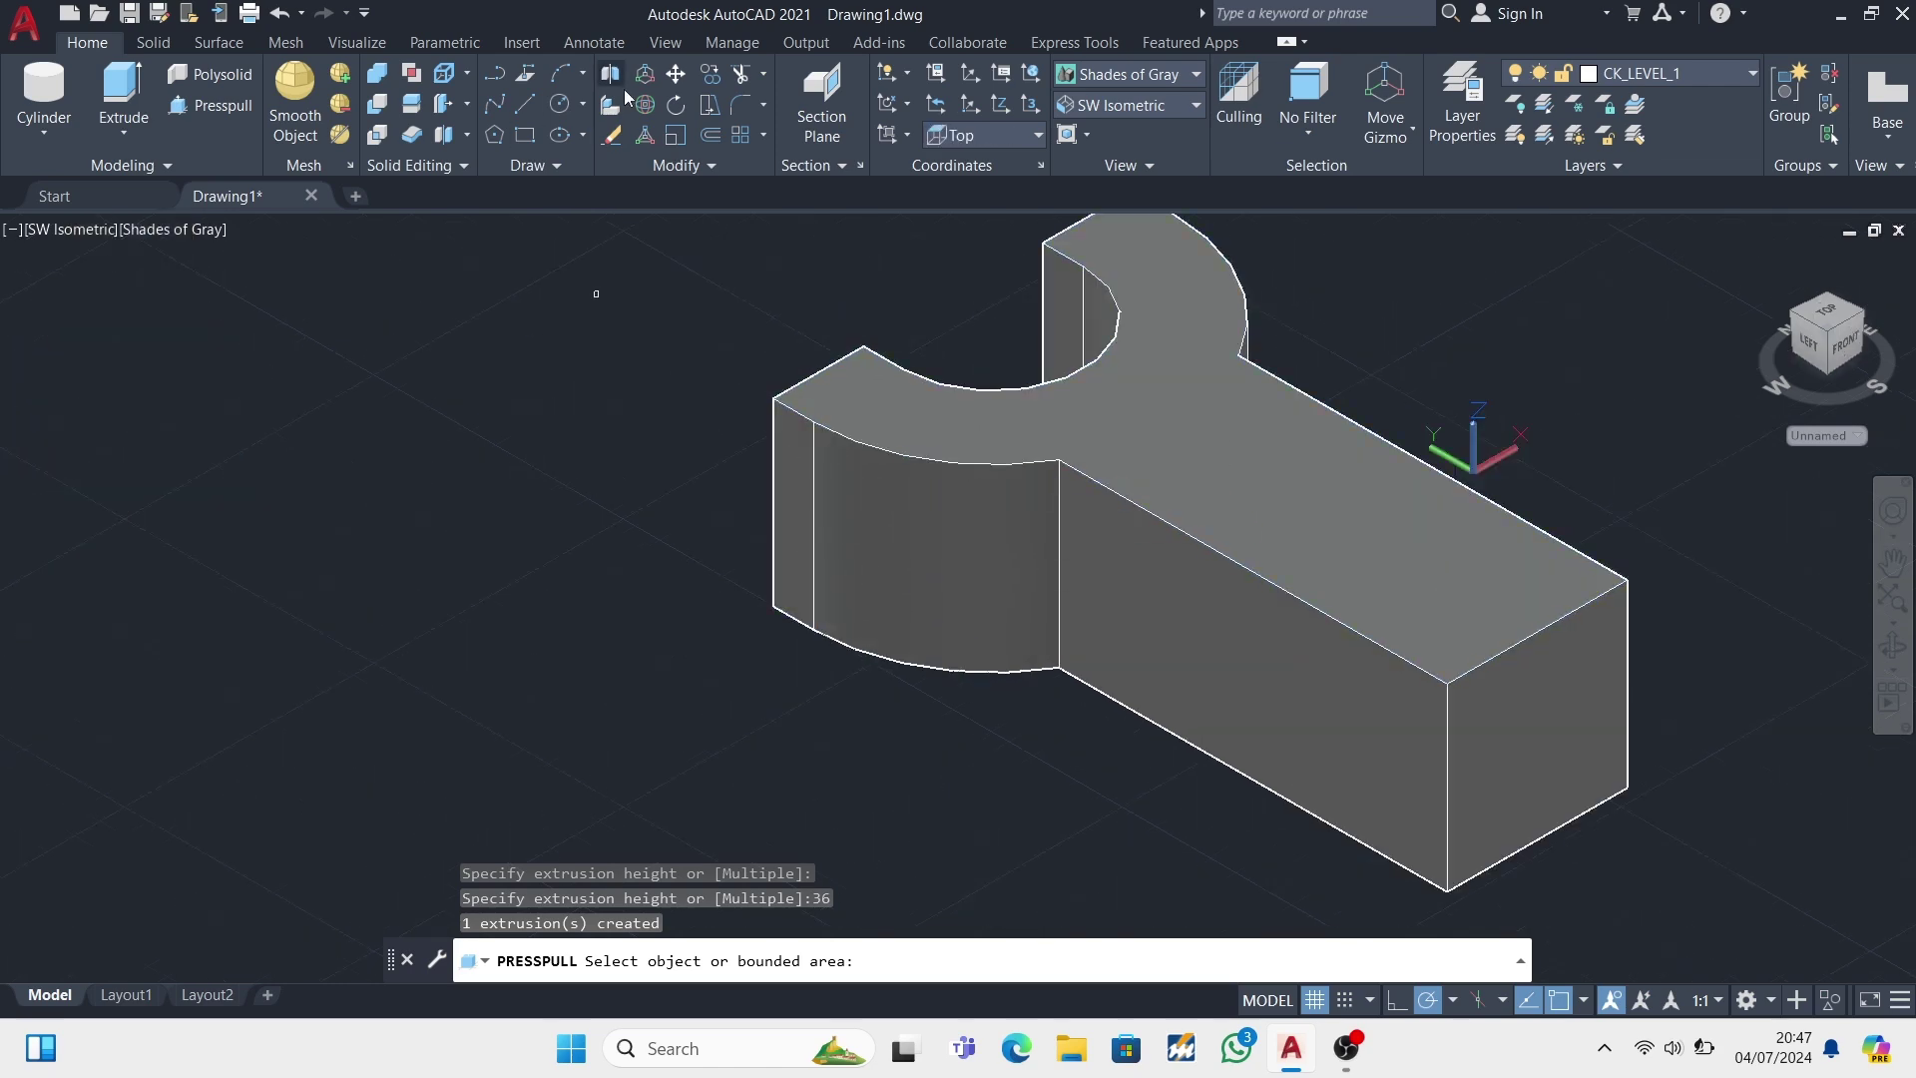
left_click(741, 73)
scroll(829, 519, "up", 3)
scroll(837, 496, "down", 4)
left_click(926, 477)
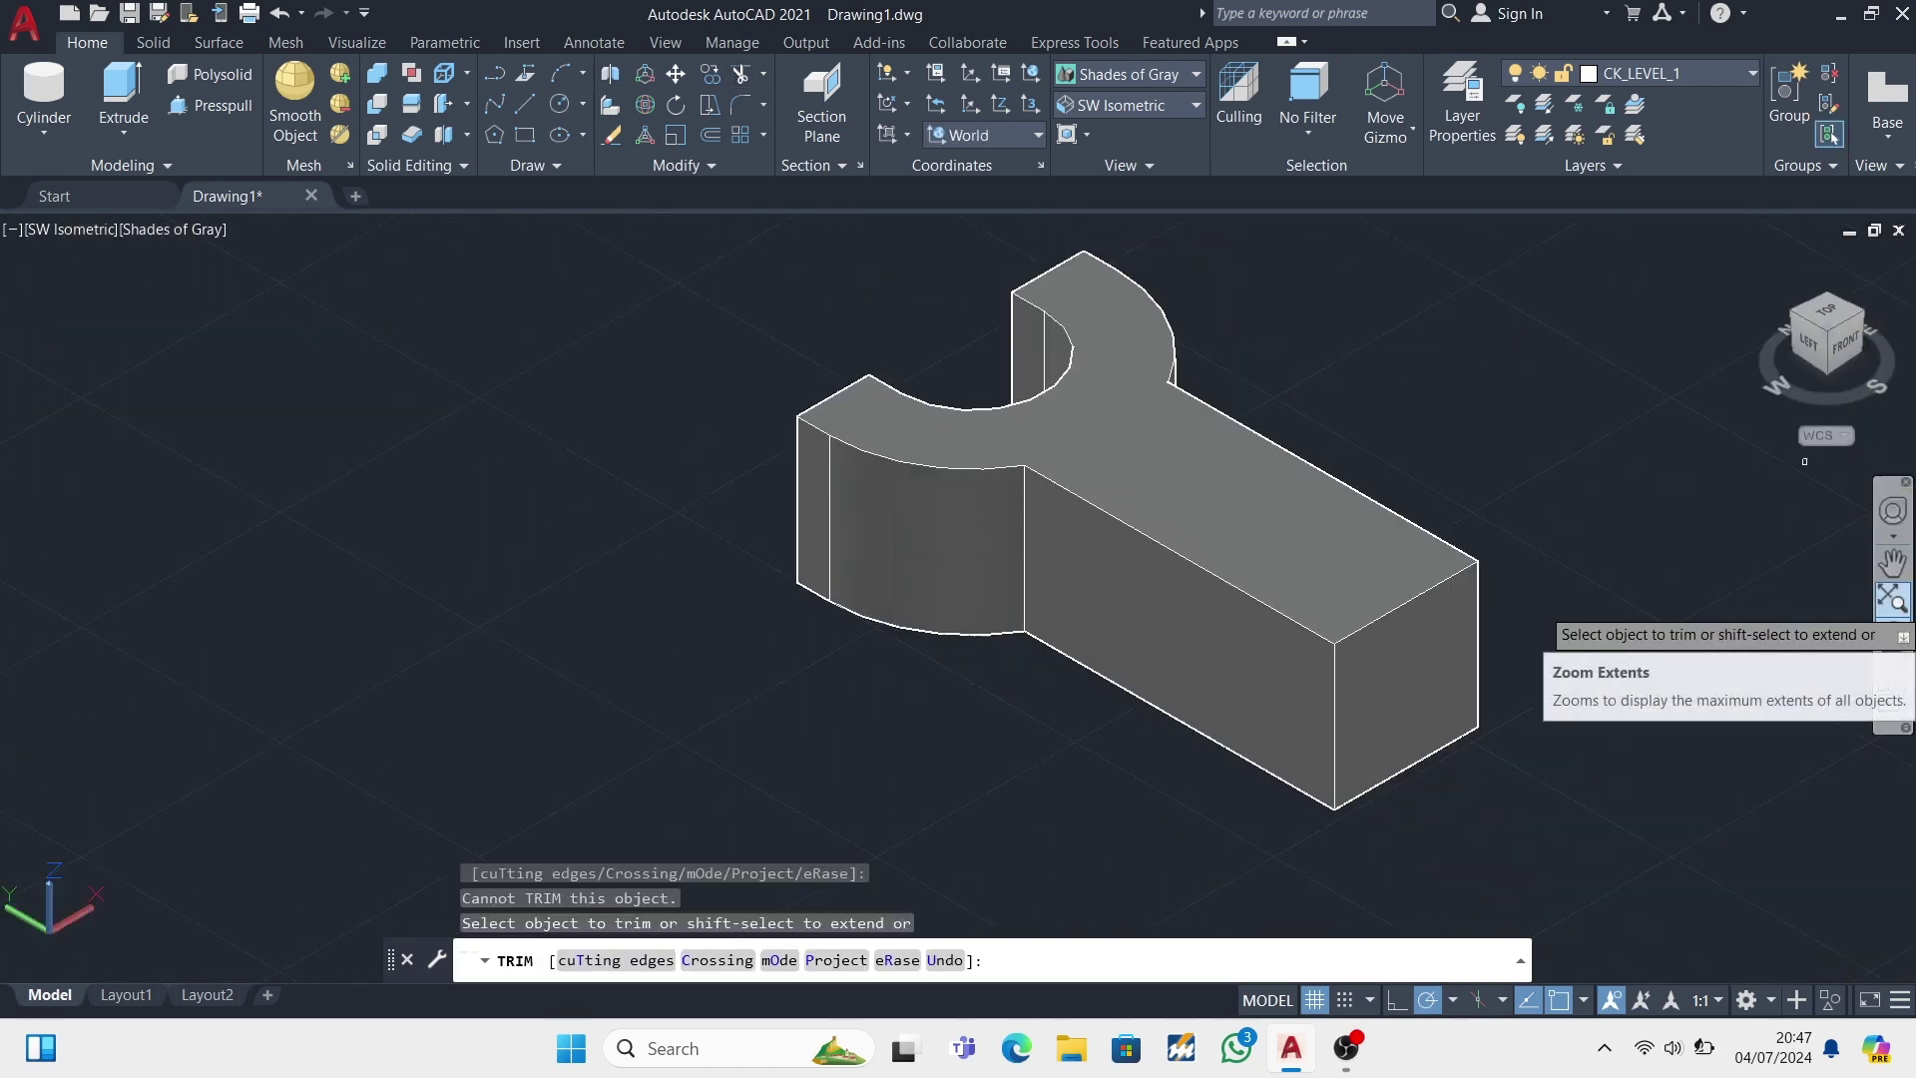
key("Escape")
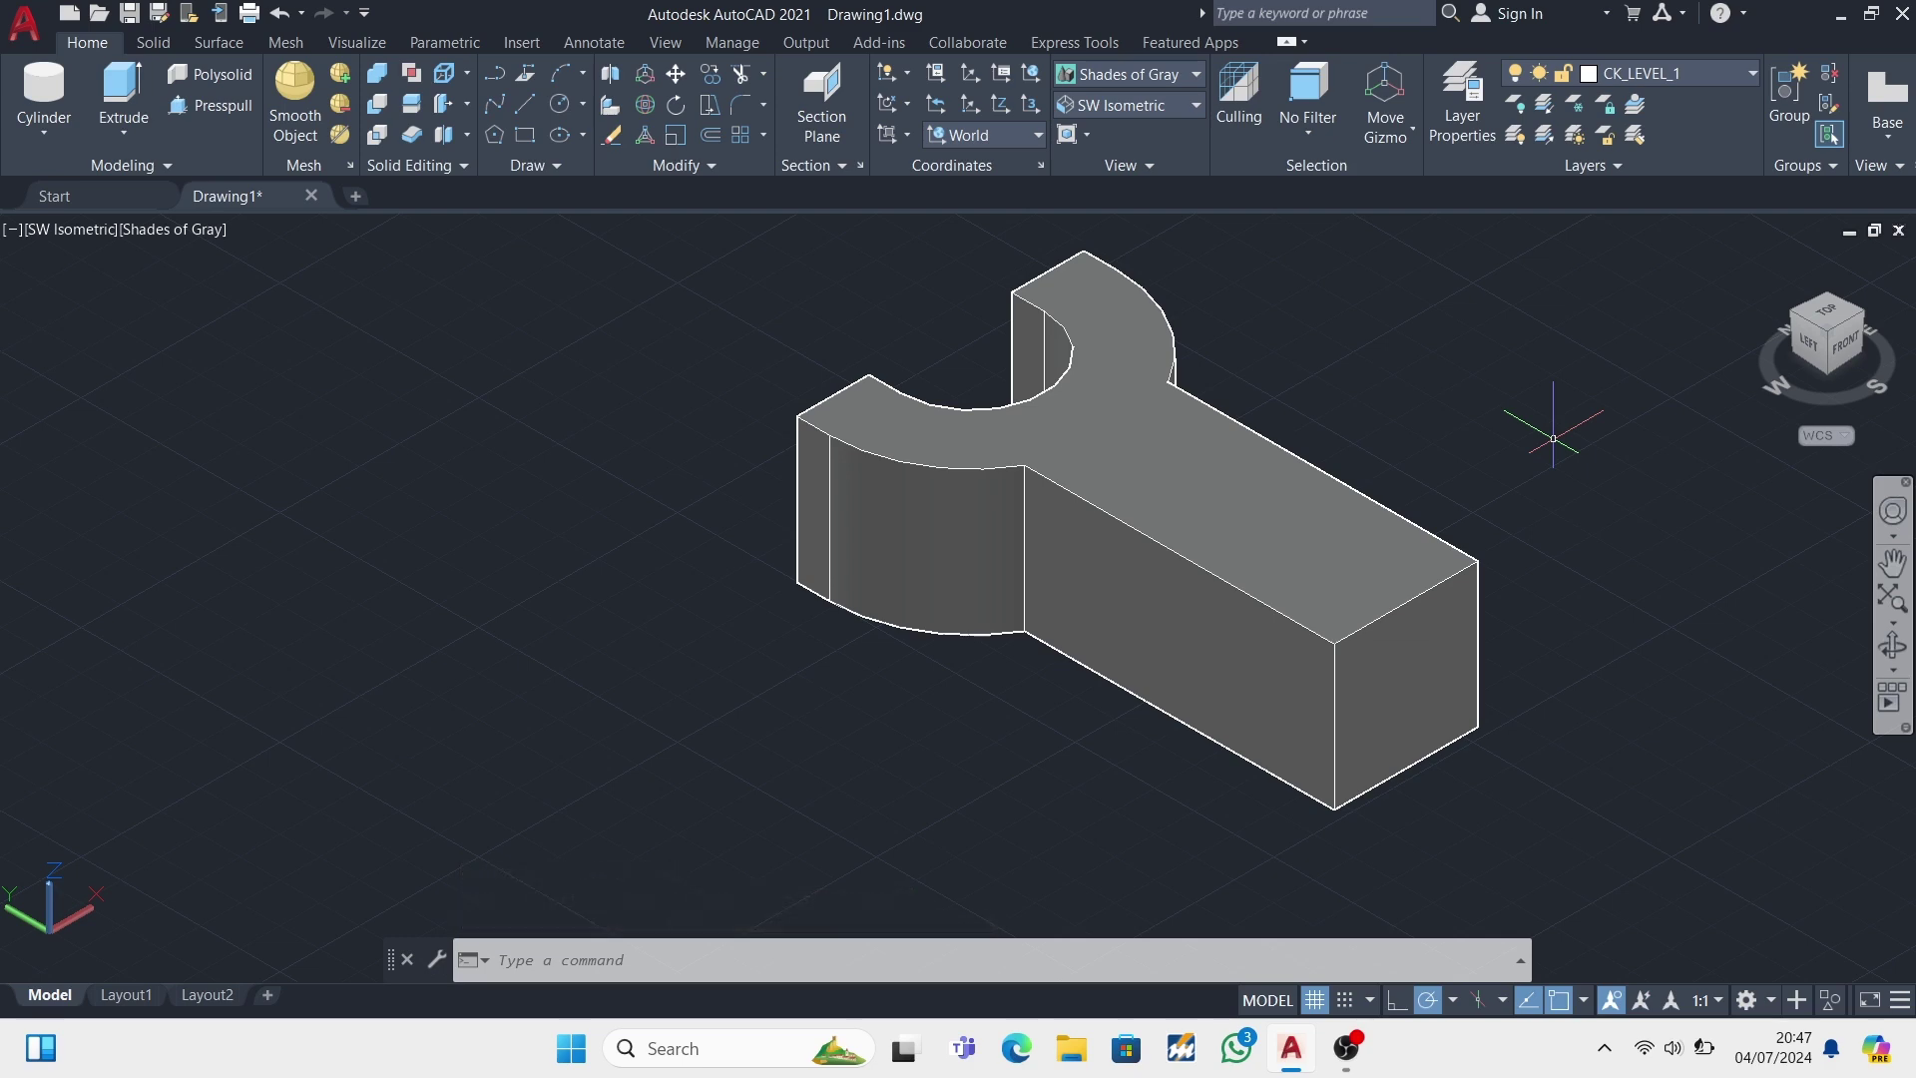
- Move the fork solid from its box corner up and to the right of the profile
left_click(645, 104)
left_click(1158, 527)
key("Return")
left_click(1208, 480)
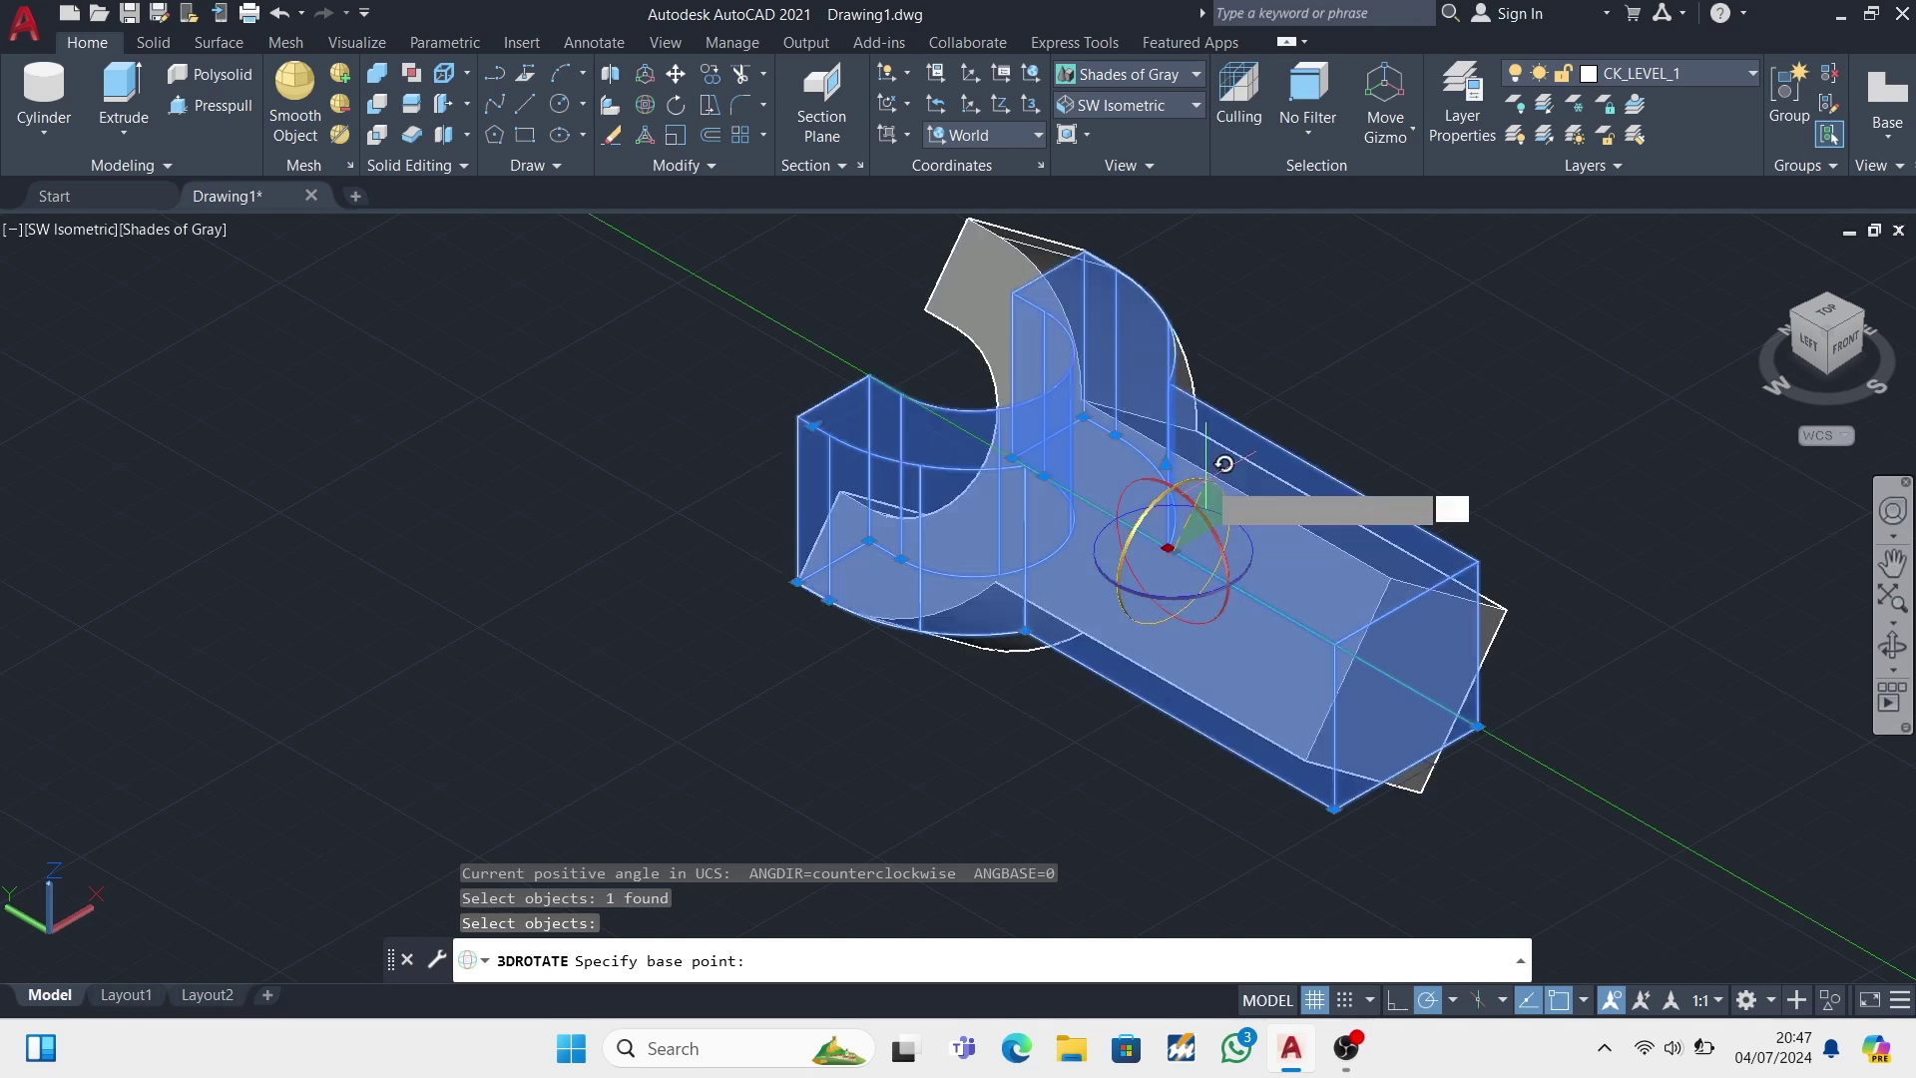
scroll(1244, 469, "down", 4)
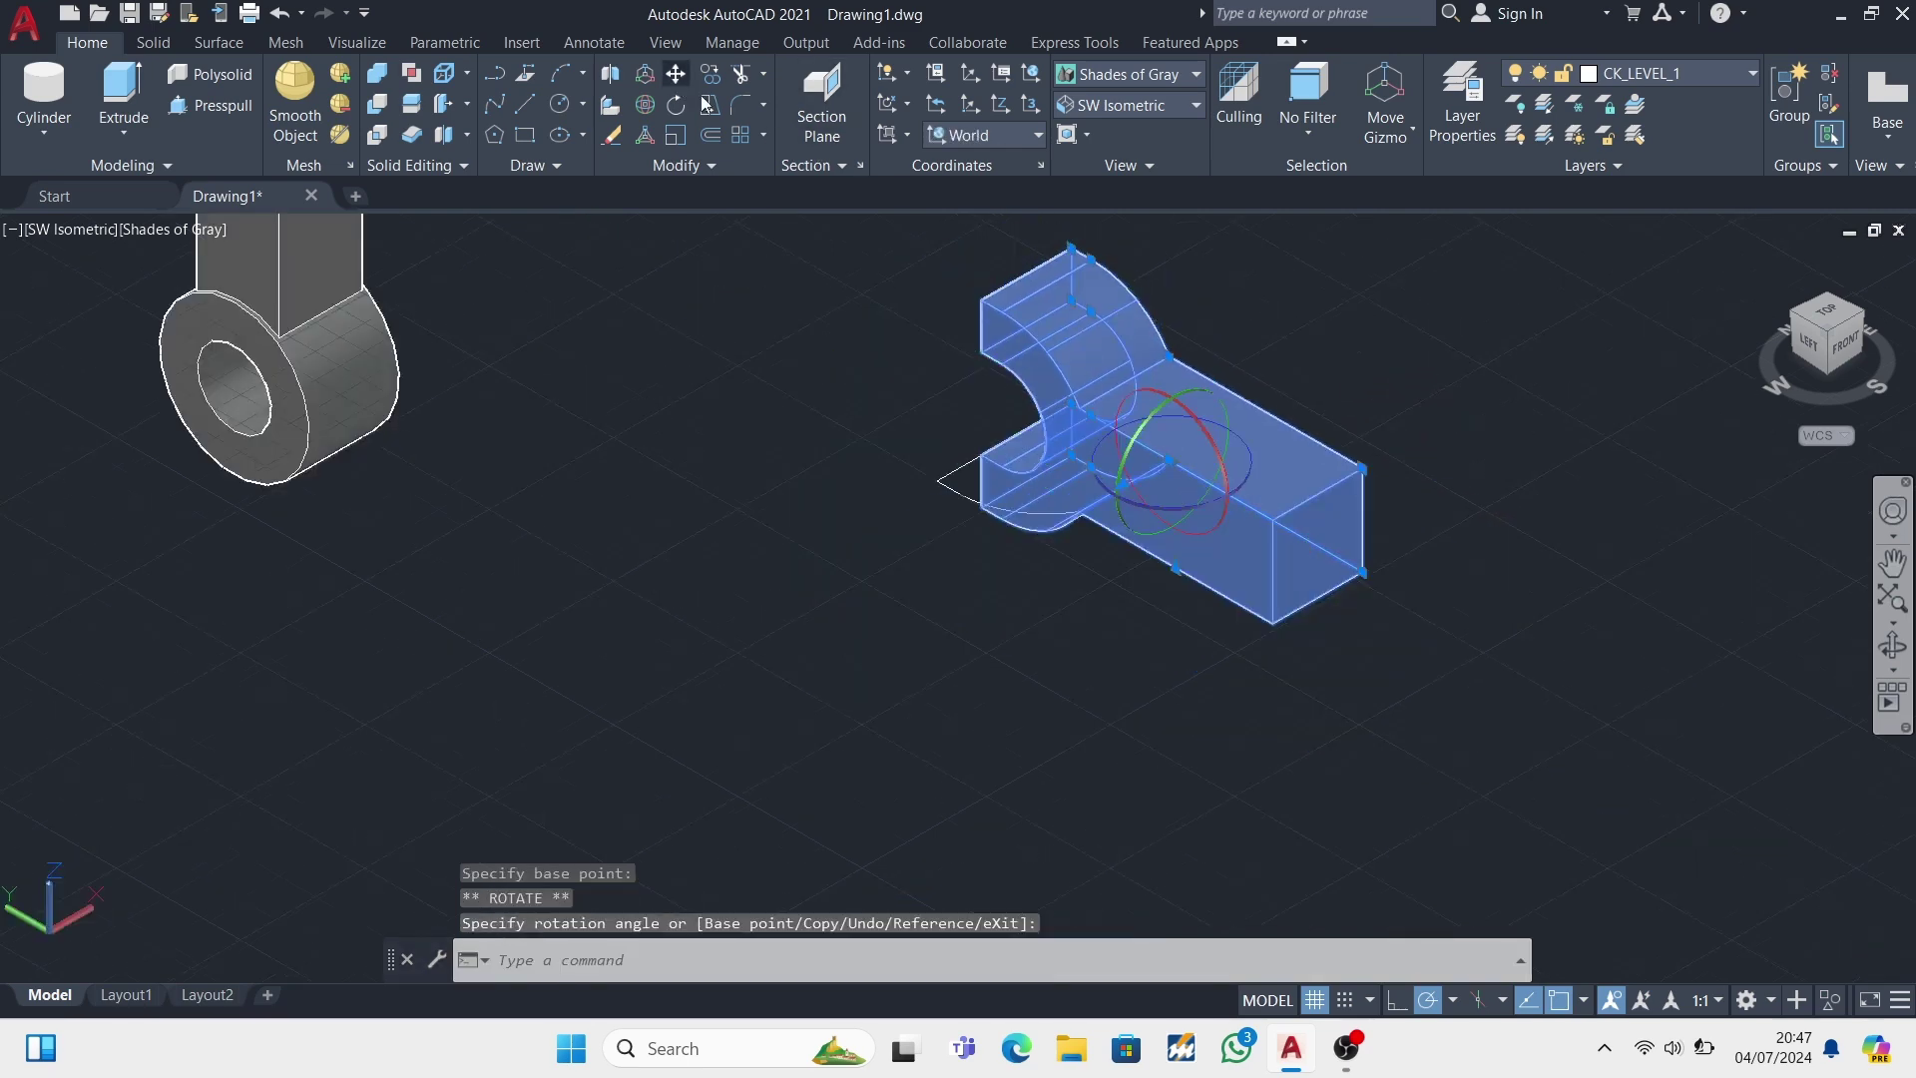
left_click(675, 73)
left_click(1338, 578)
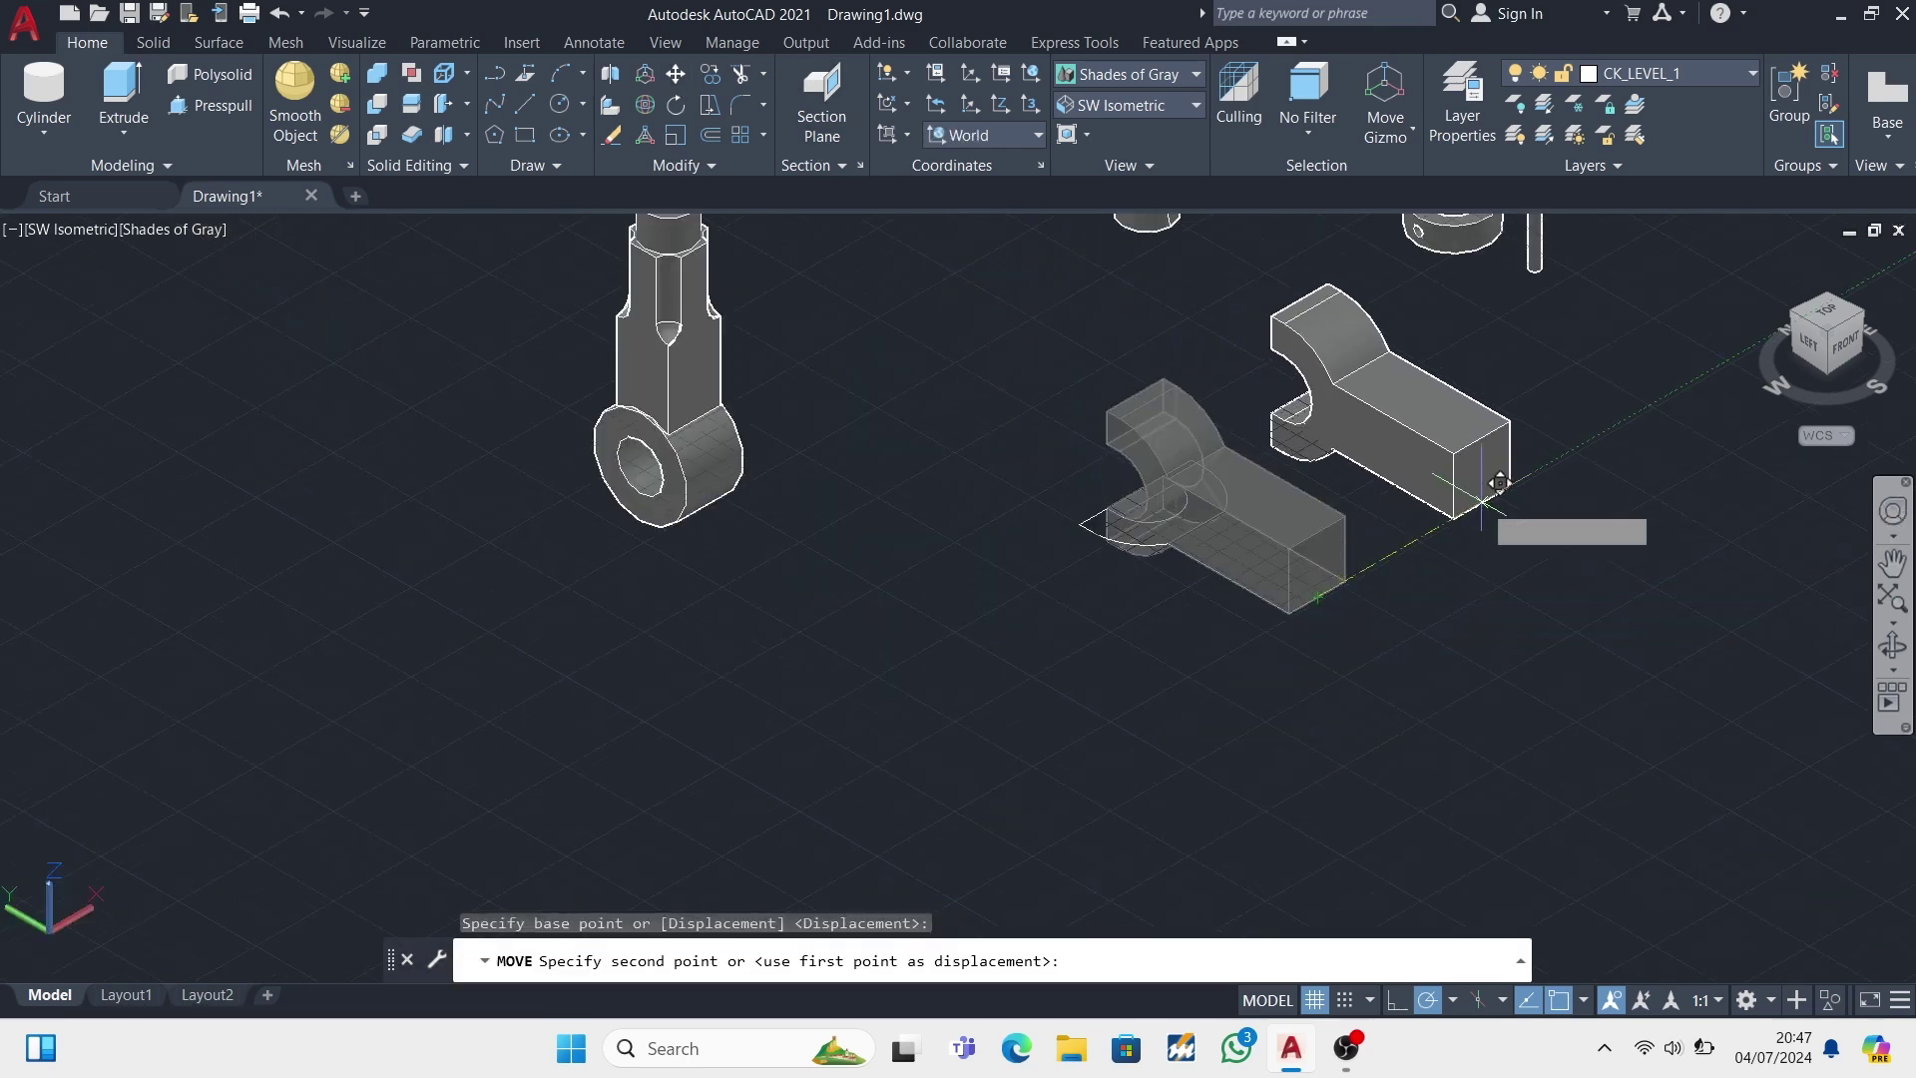
left_click(1511, 484)
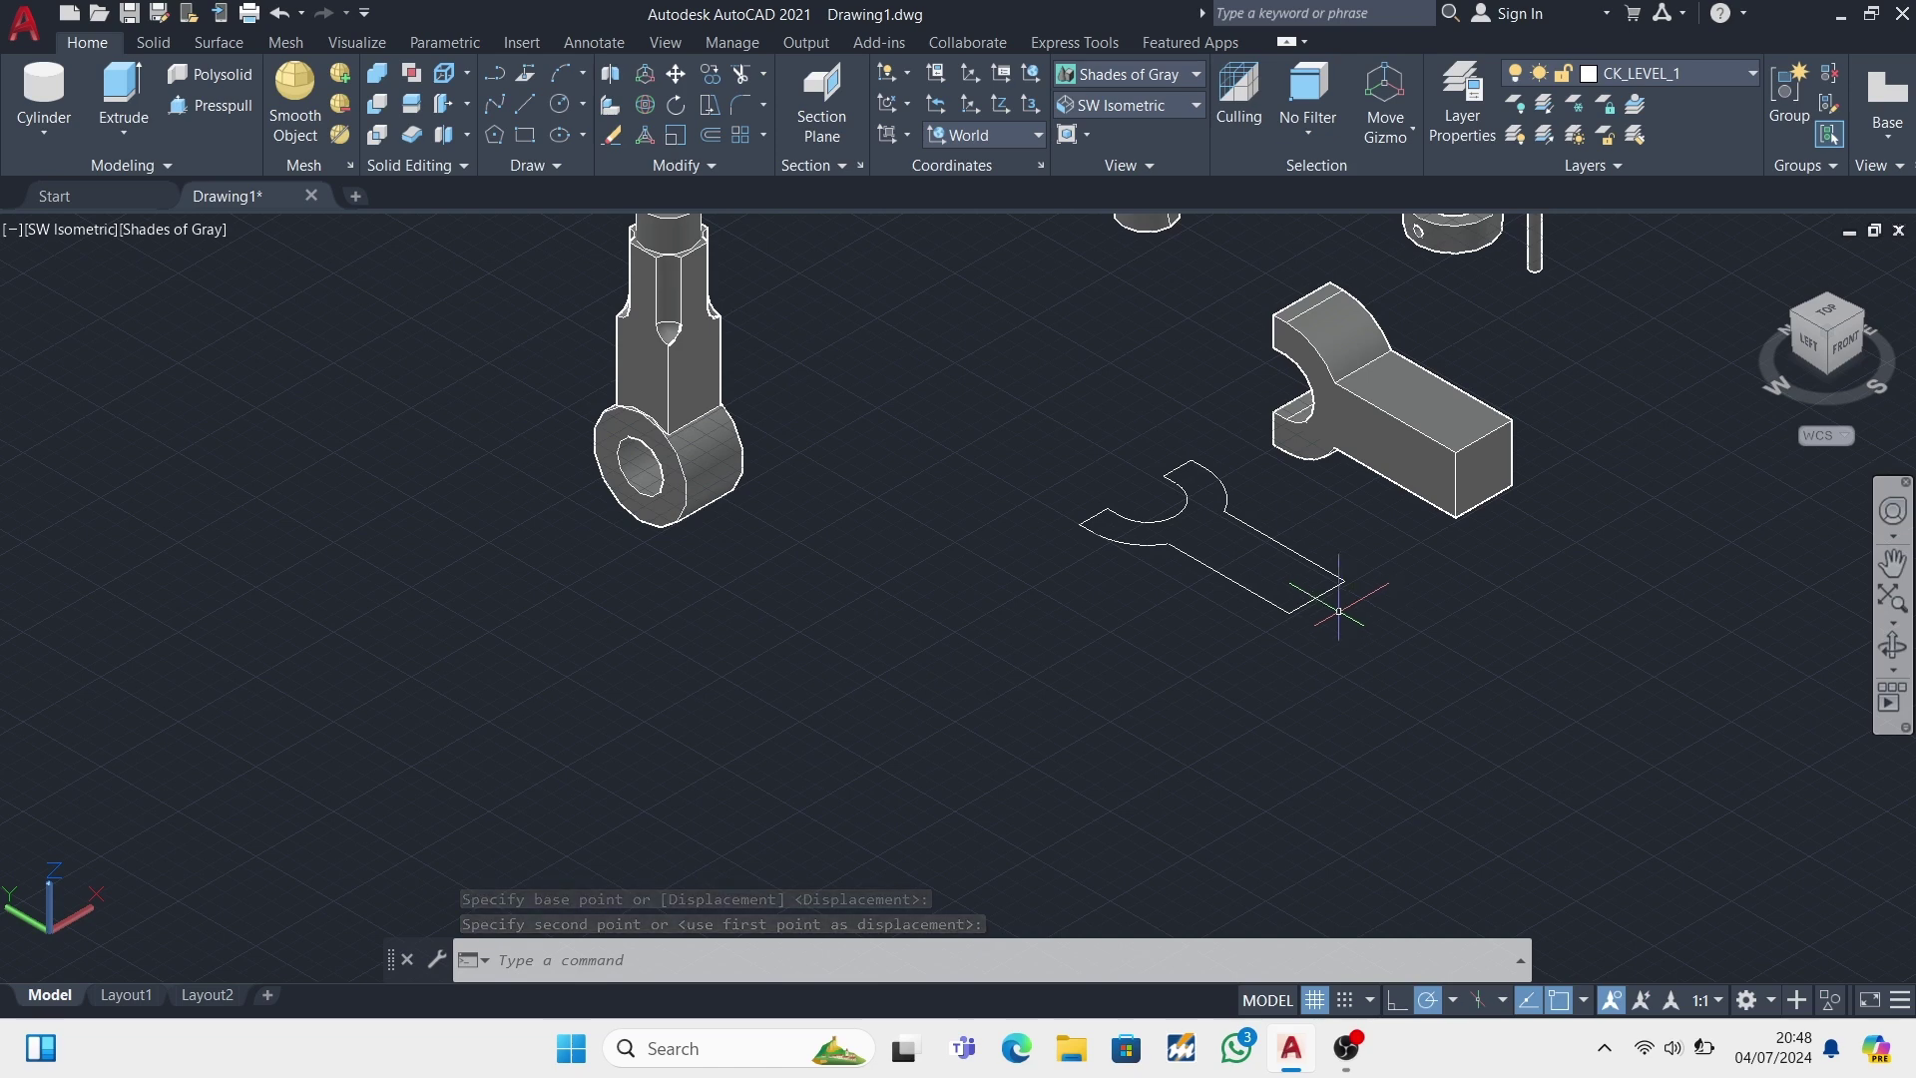
- Place a new diameter-sized circle's centre below the parts
left_click(582, 104)
left_click(649, 230)
left_click(864, 689)
- Draw concentric circles of diameter 20 and 60
type("20")
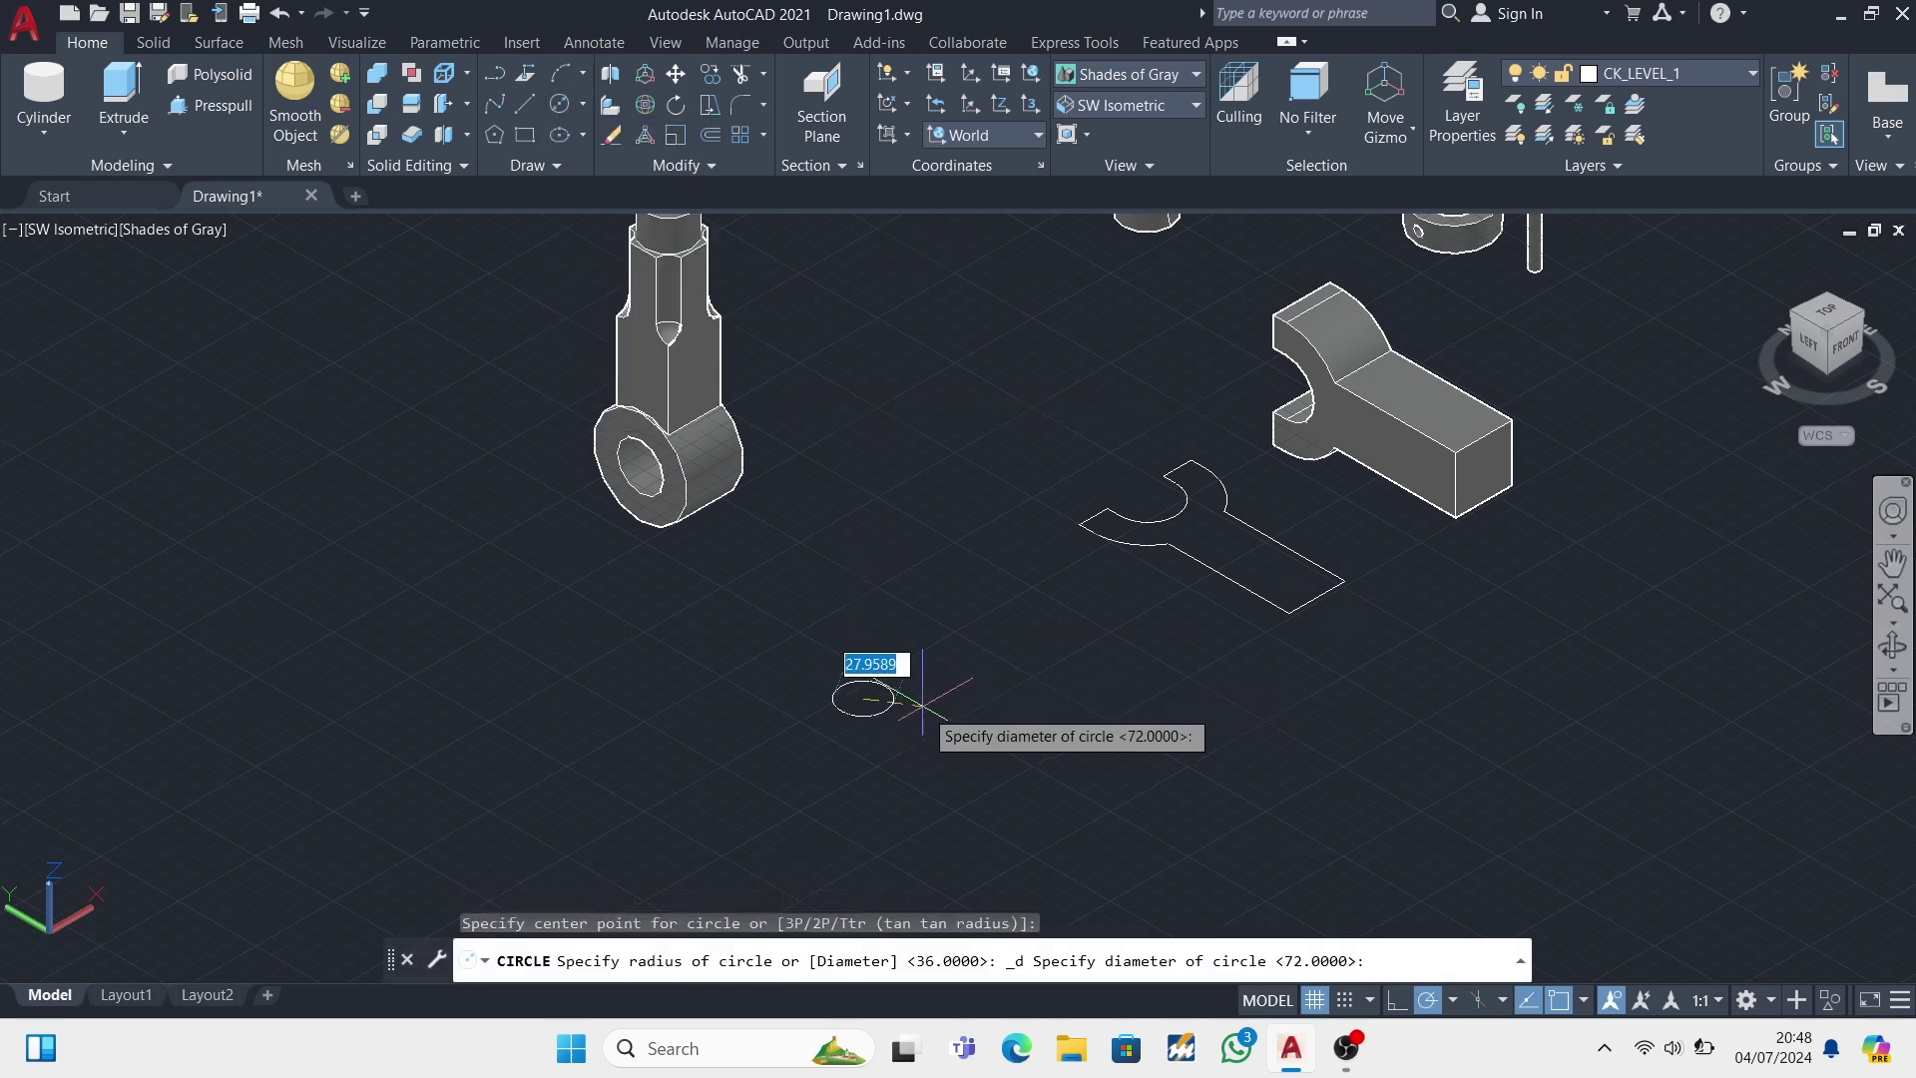
key("Return")
key("Return")
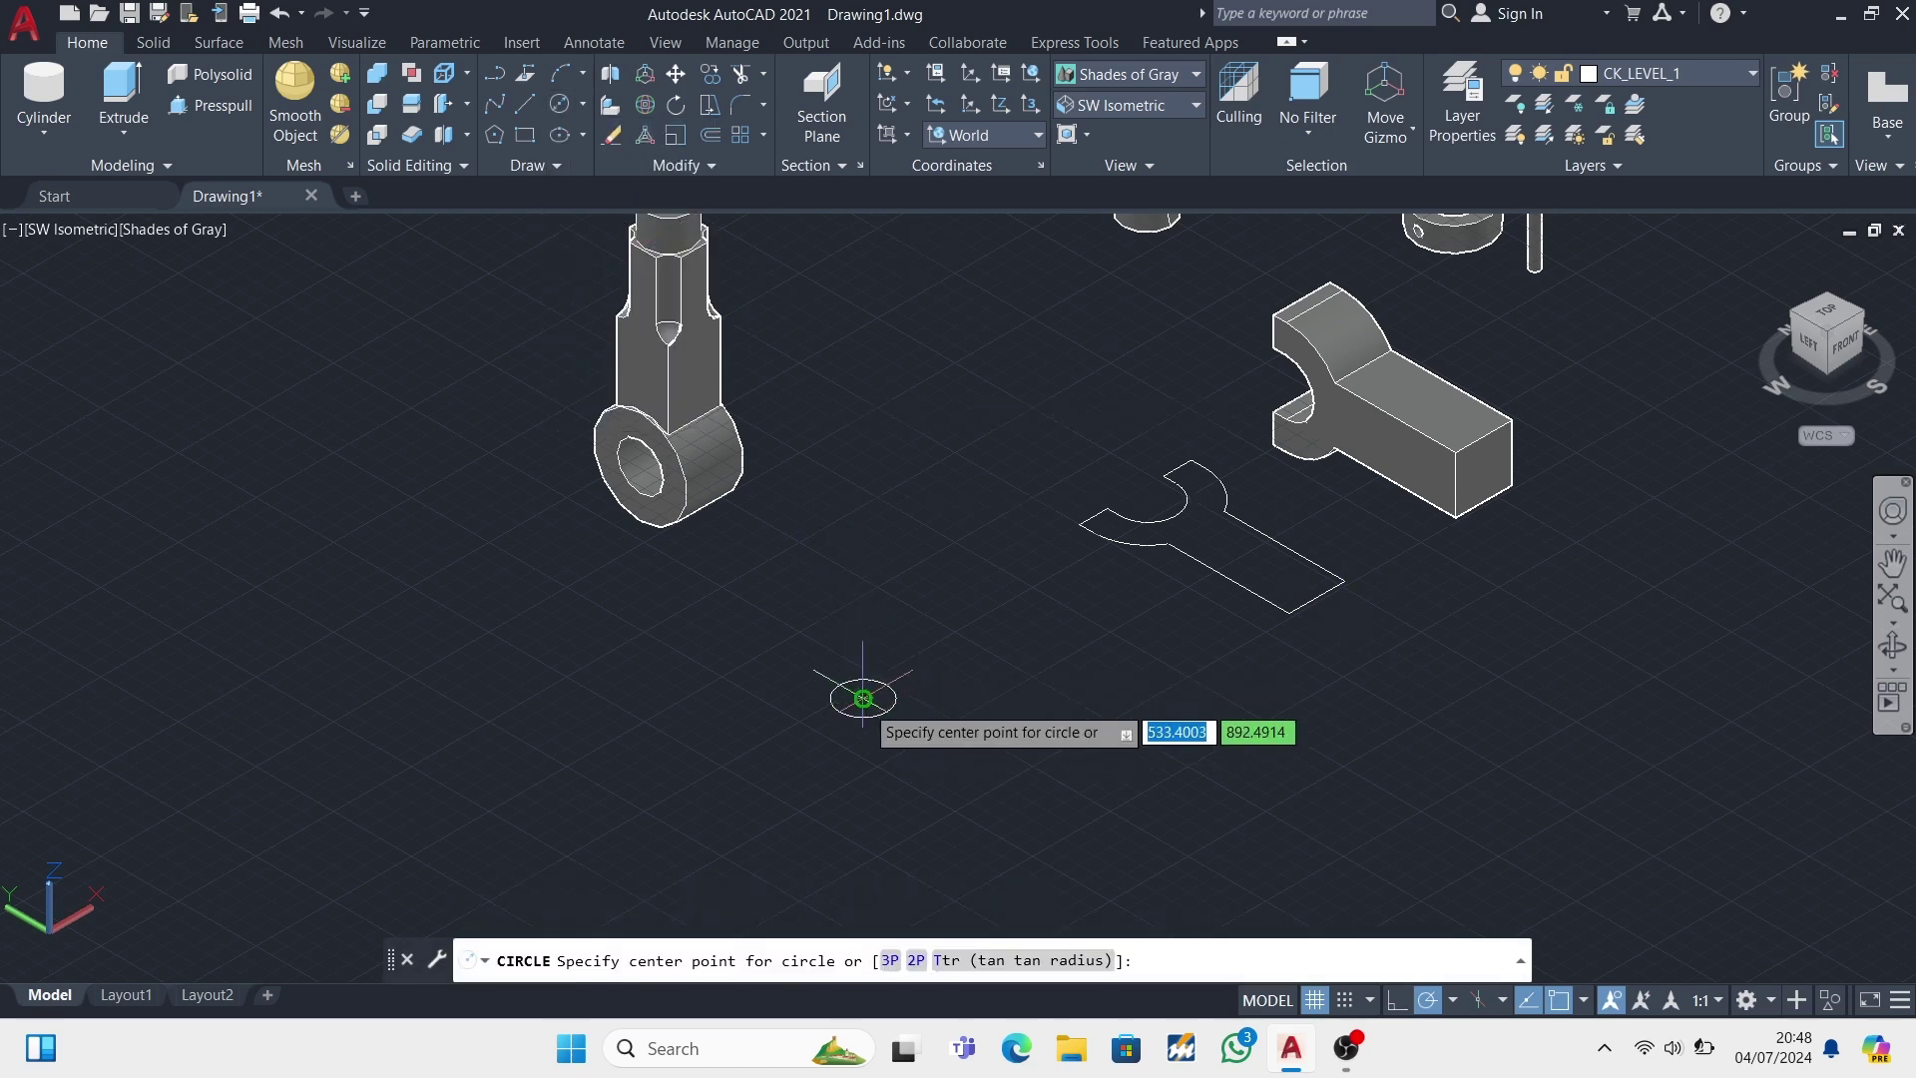
left_click(864, 698)
type("60")
key("Return")
scroll(973, 738, "up", 3)
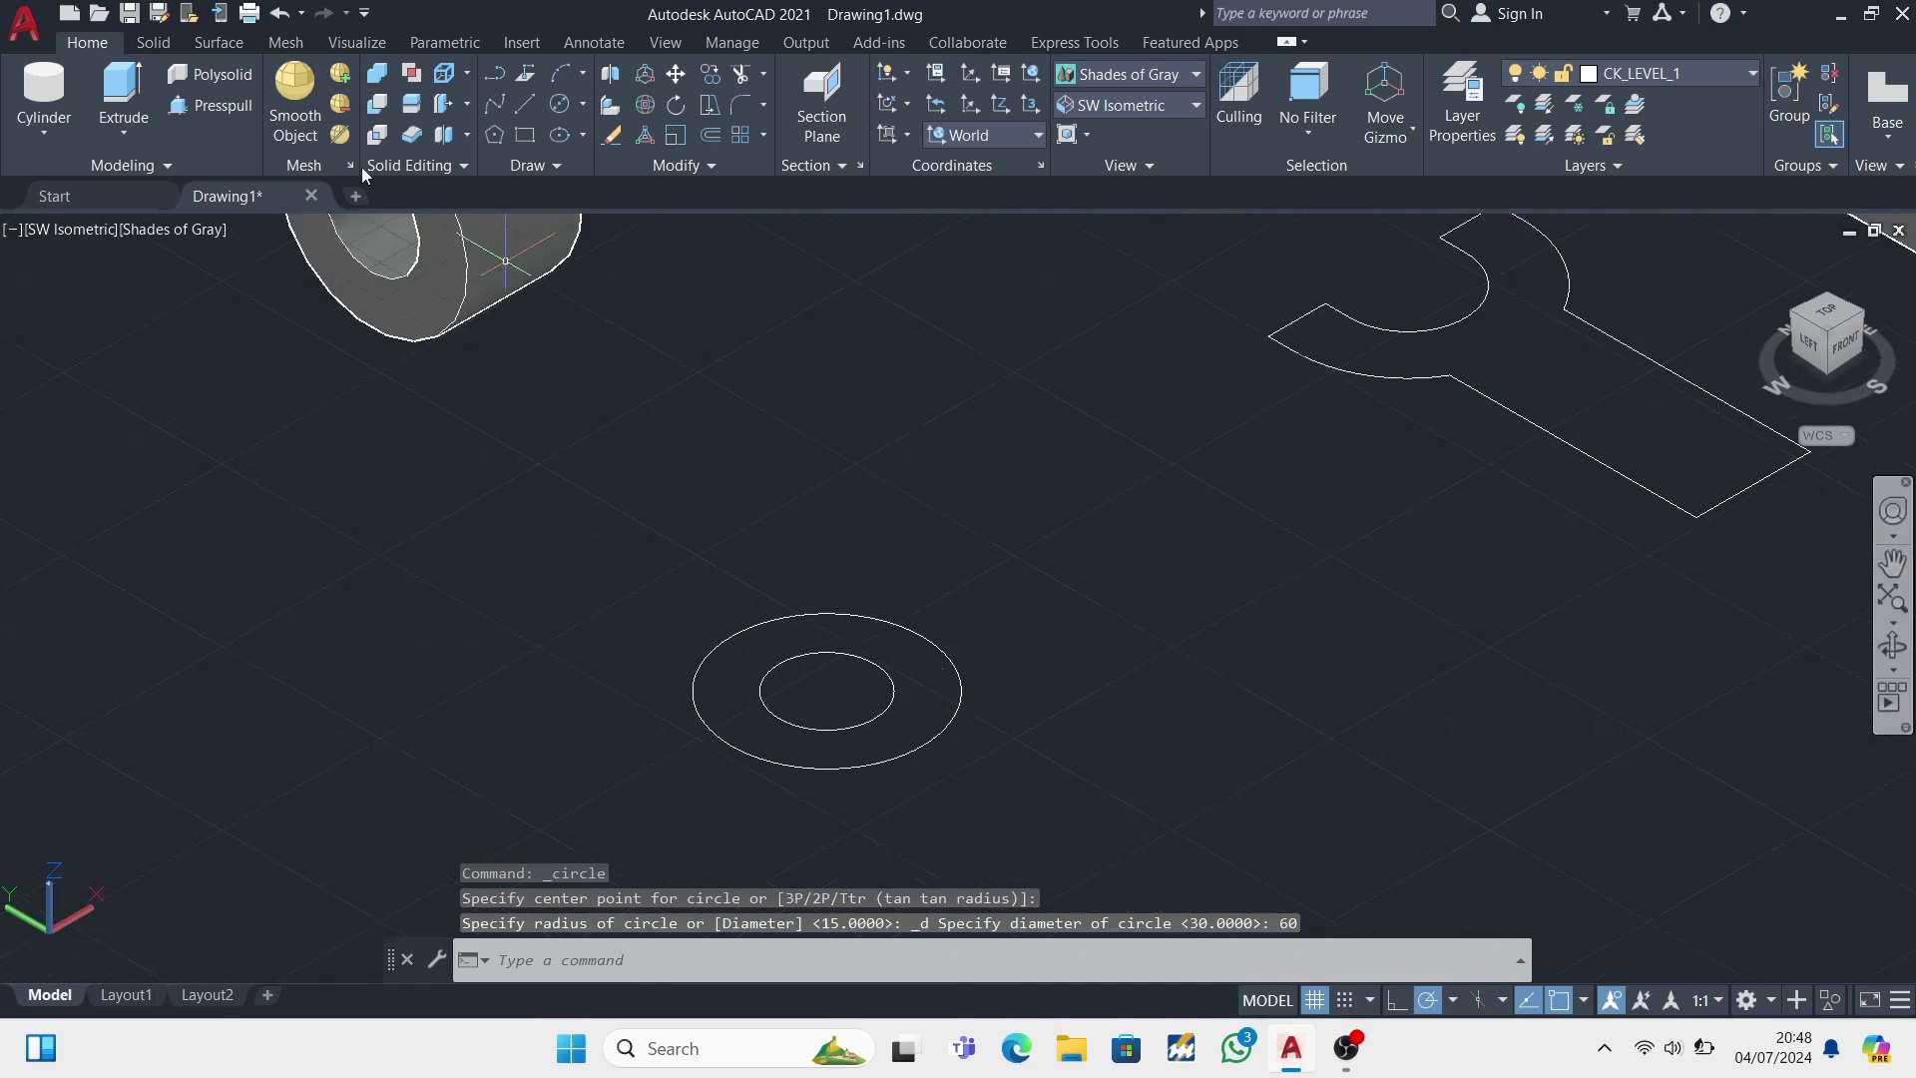
- Press-pull the ring between the circles 22 units into a washer
left_click(210, 105)
left_click(919, 689)
type("22")
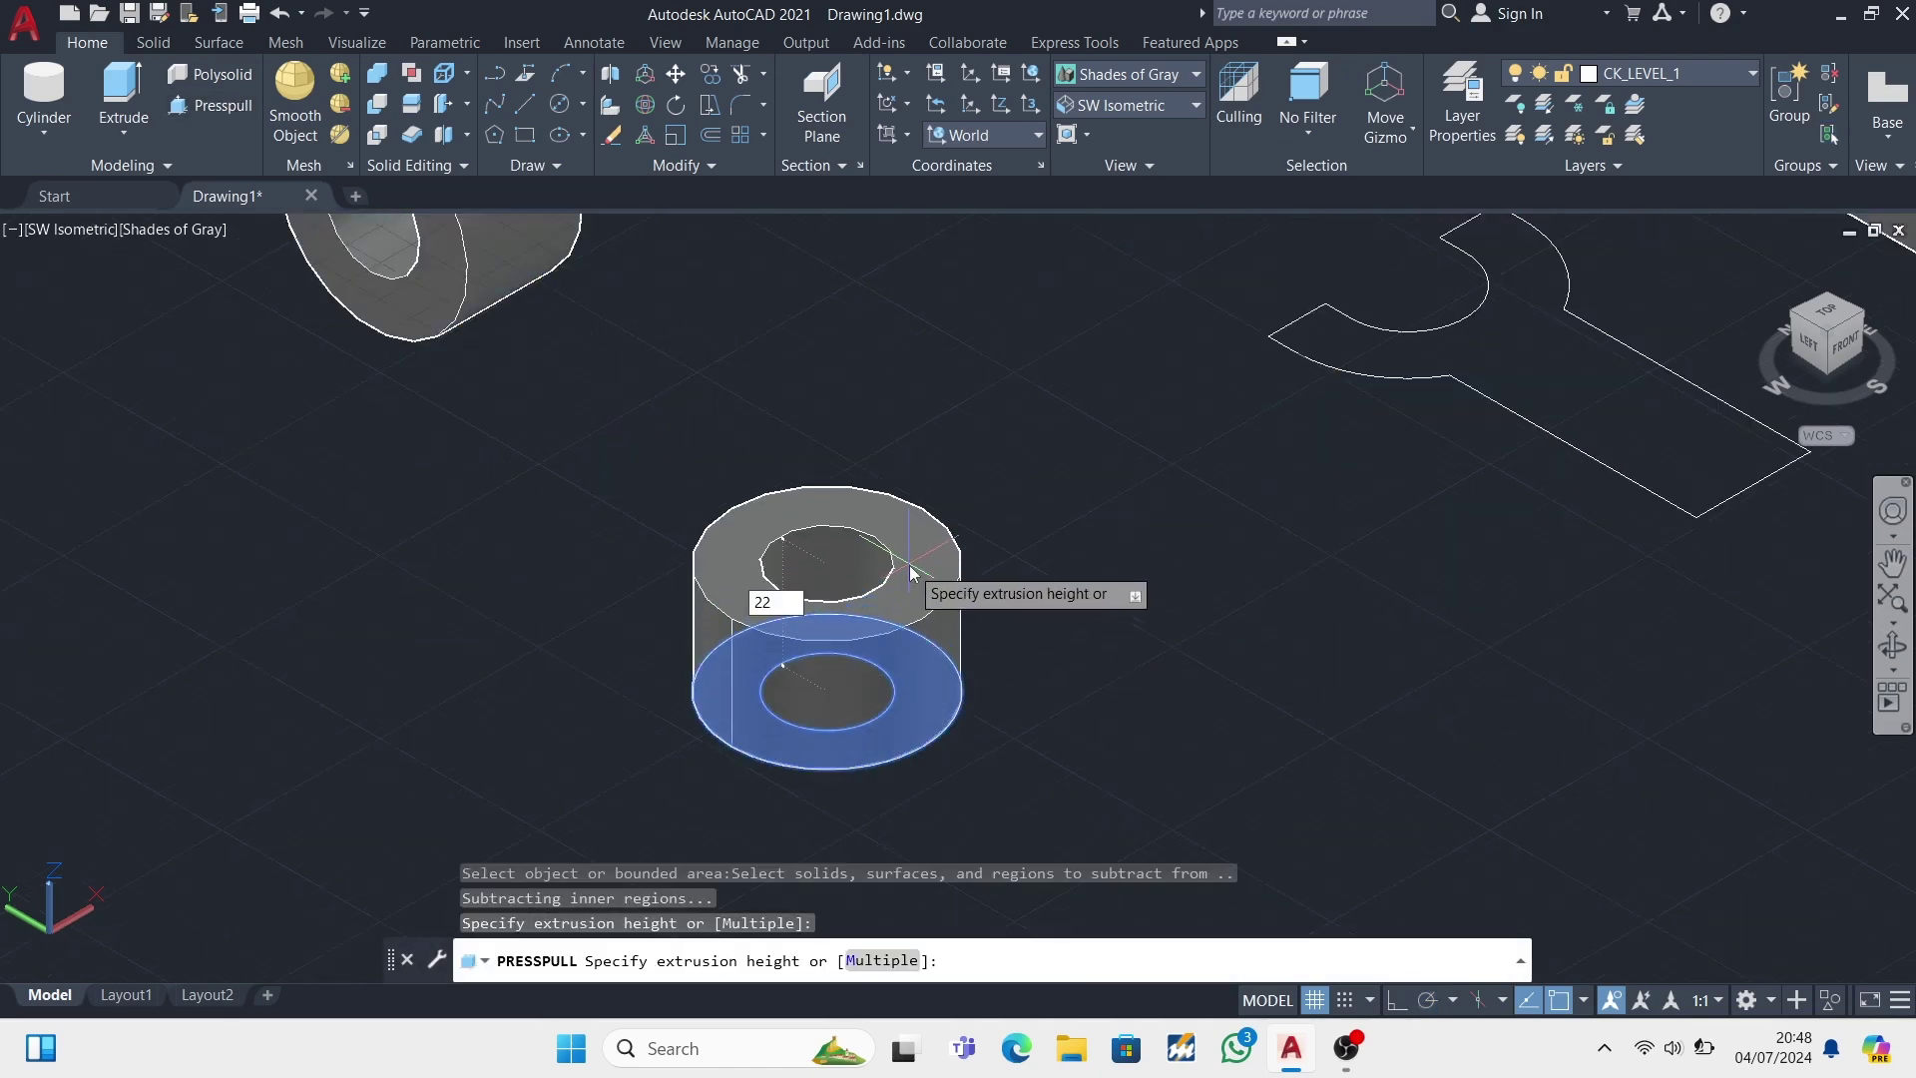
key("Return")
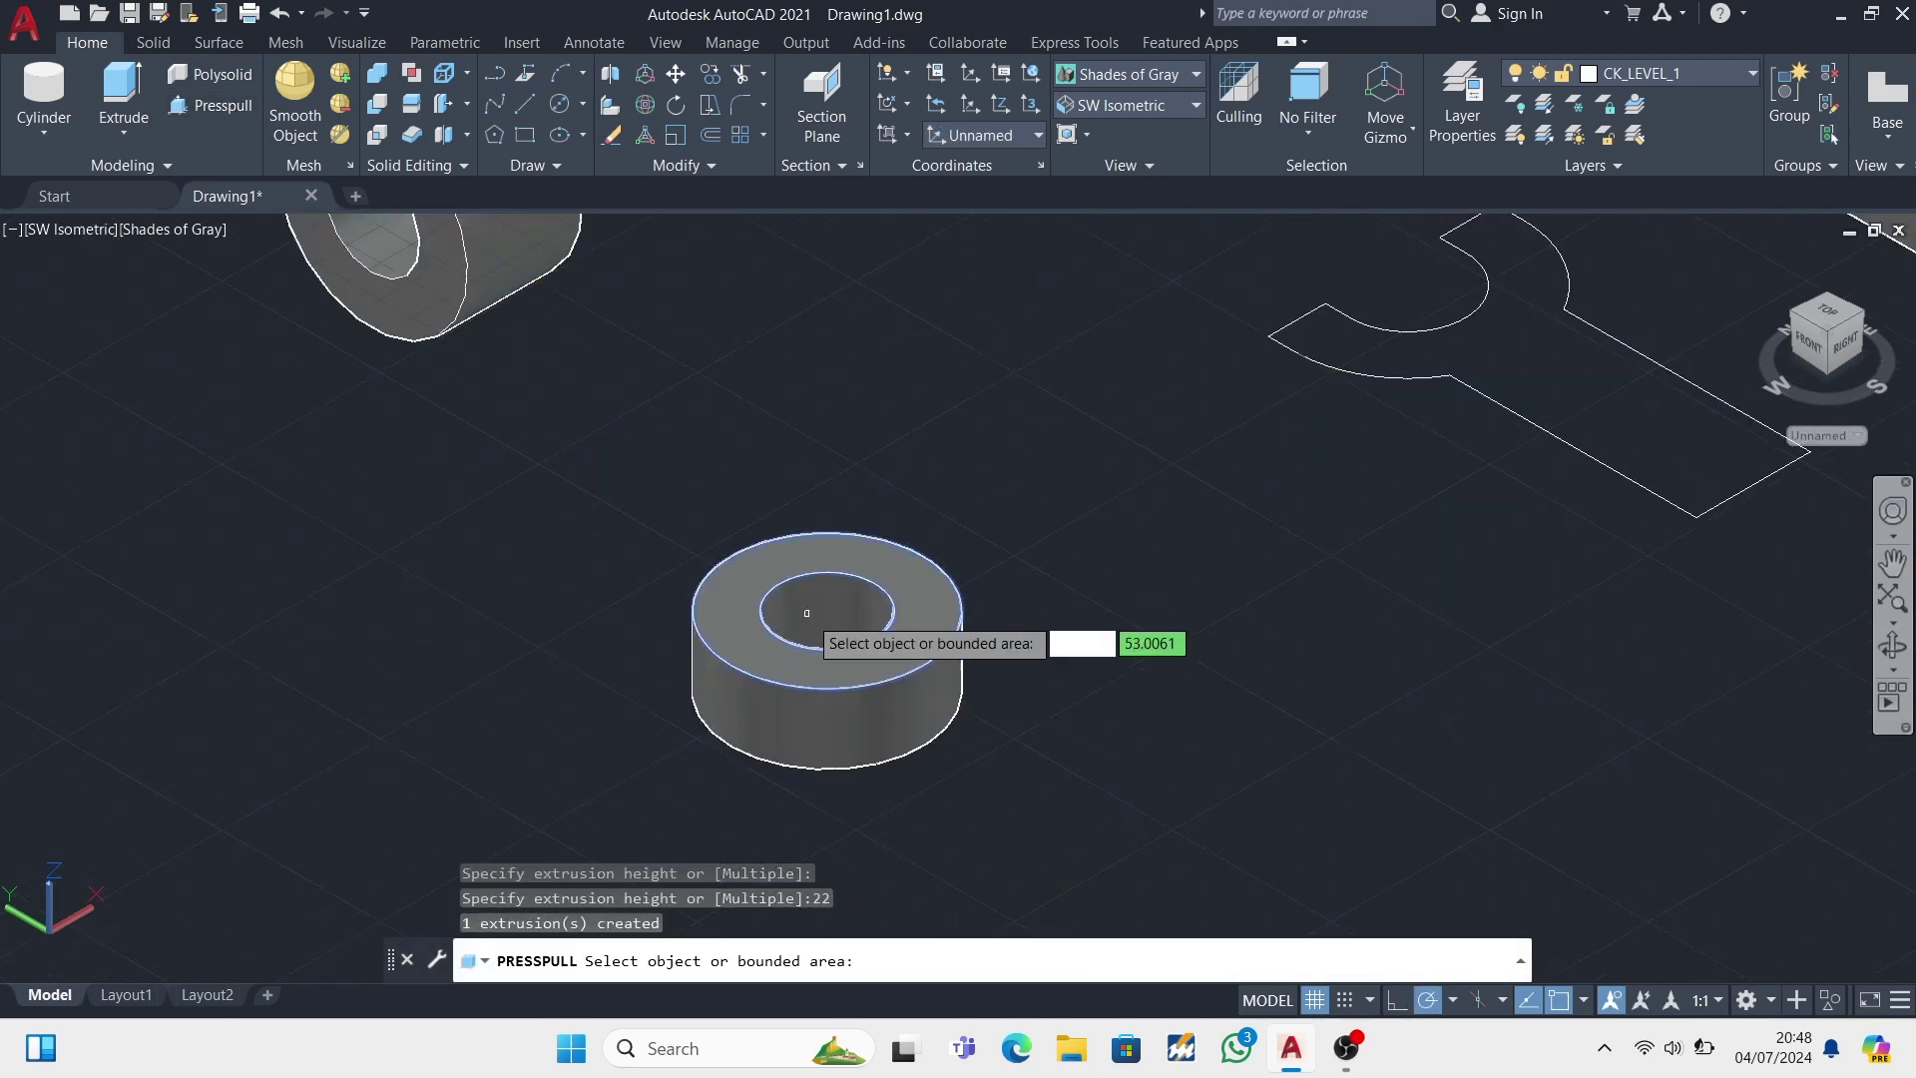
- Switch the visual style to 2D Wireframe
scroll(599, 659, "down", 3)
left_click(1193, 76)
left_click(1105, 125)
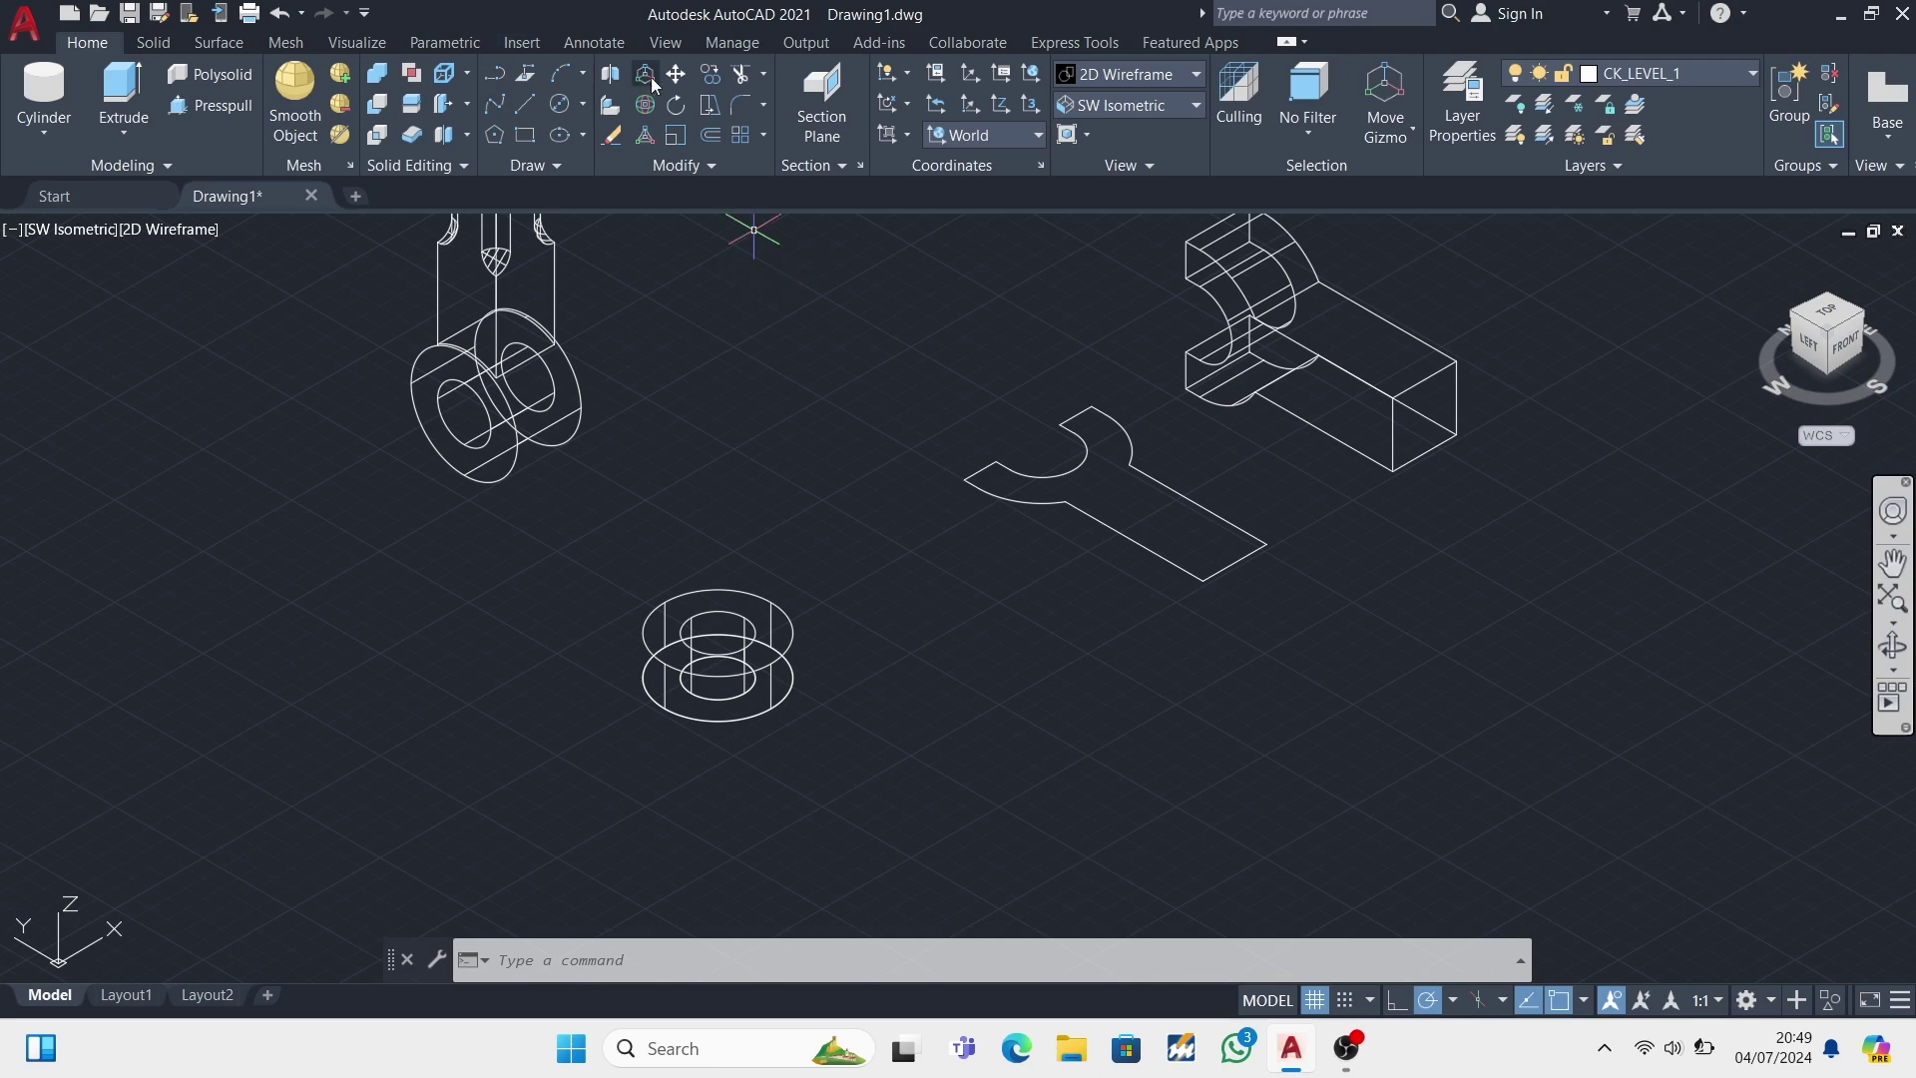
- Copy the washer ring from its centre to a spot up and to the right
left_click(710, 73)
left_click(719, 677)
key("Return")
left_click(718, 676)
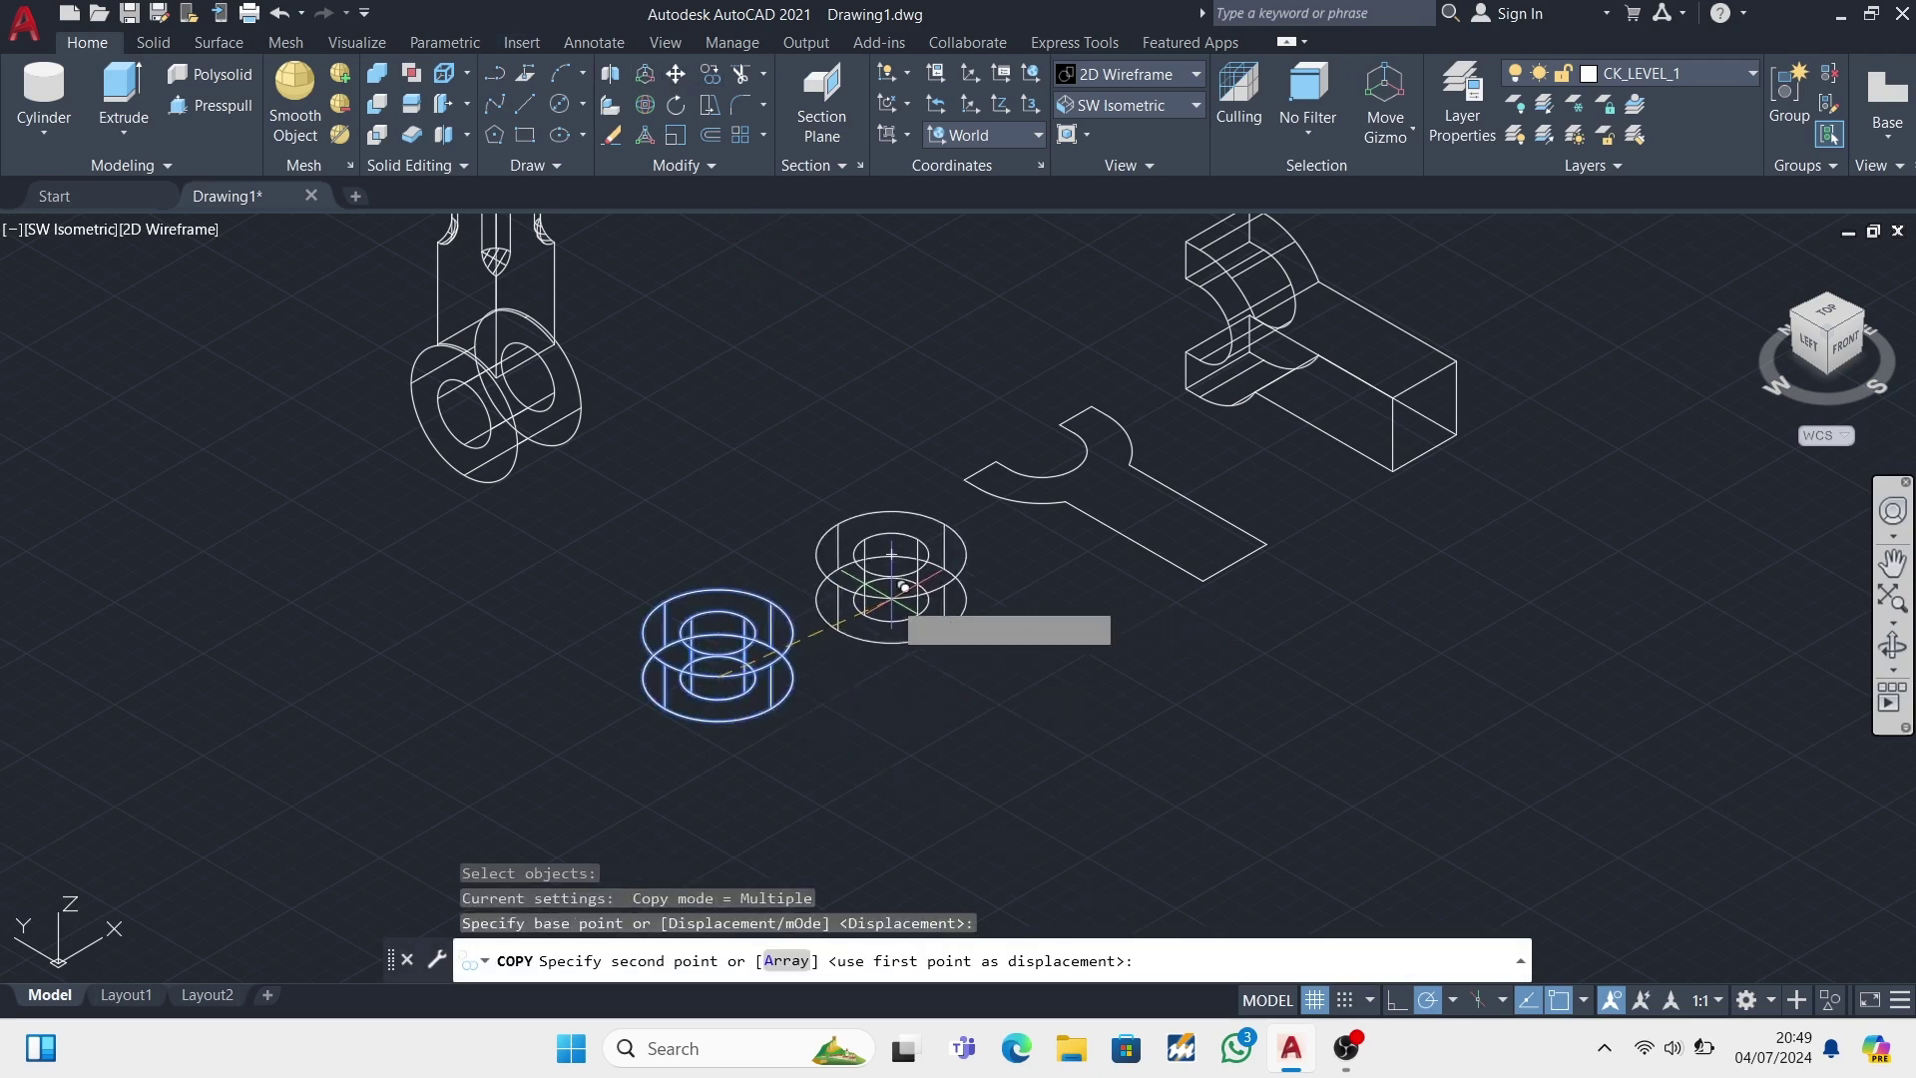
left_click(892, 599)
key("Escape")
middle_click_drag(1278, 189, 1262, 263)
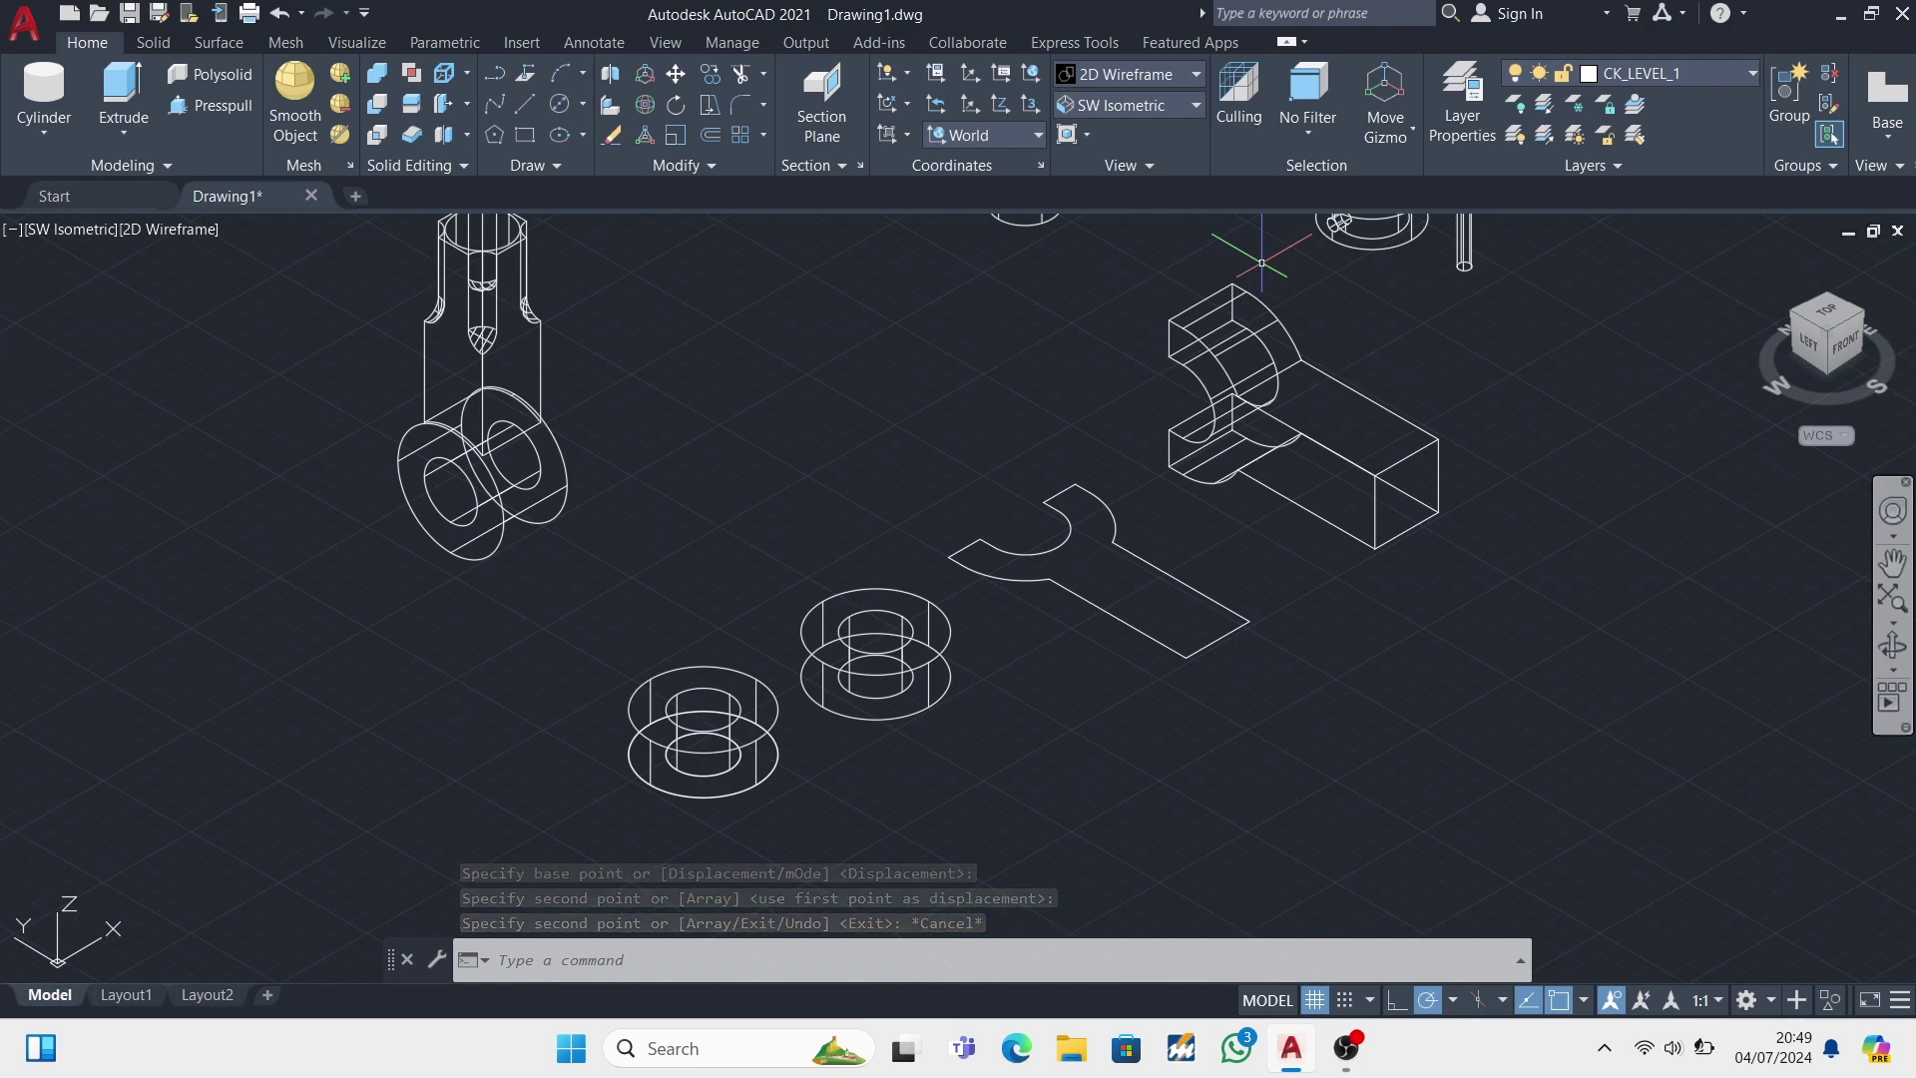
scroll(1263, 265, "up", 4)
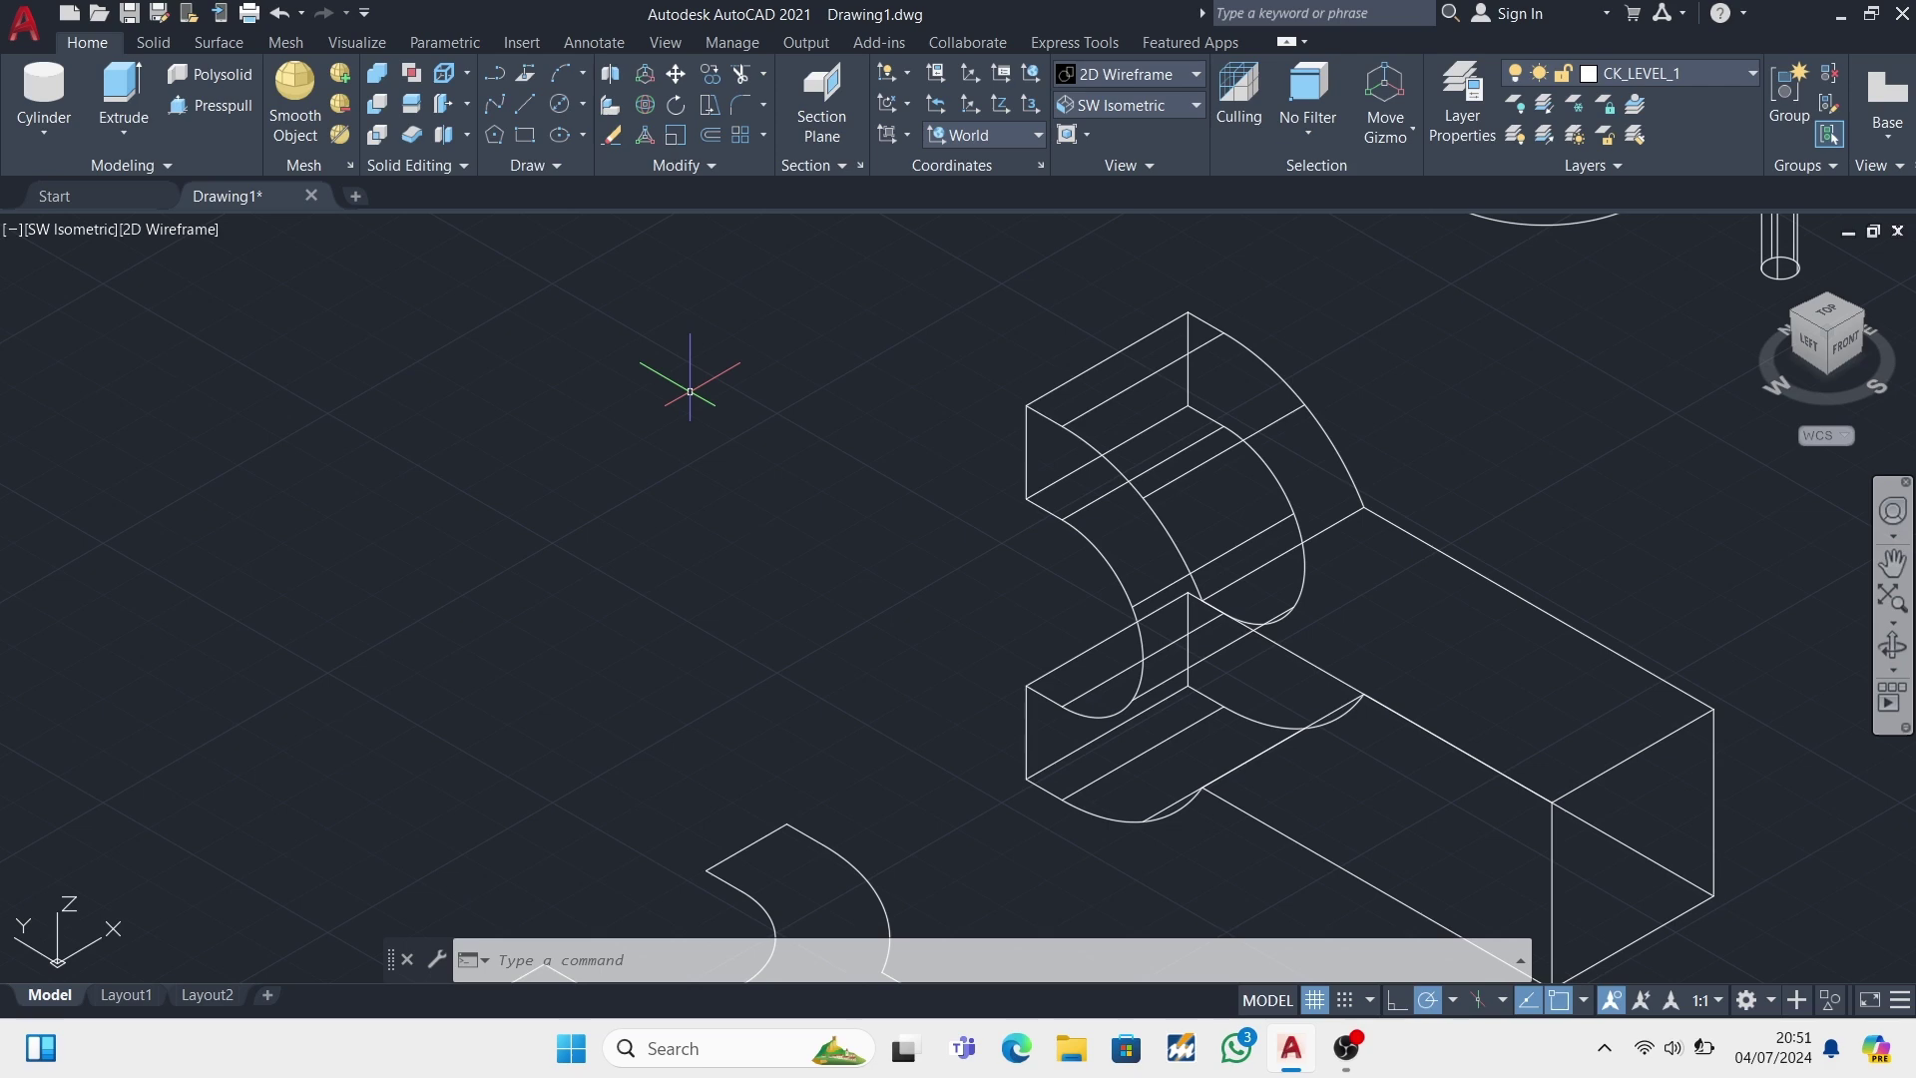
scroll(774, 344, "down", 4)
scroll(773, 344, "up", 1)
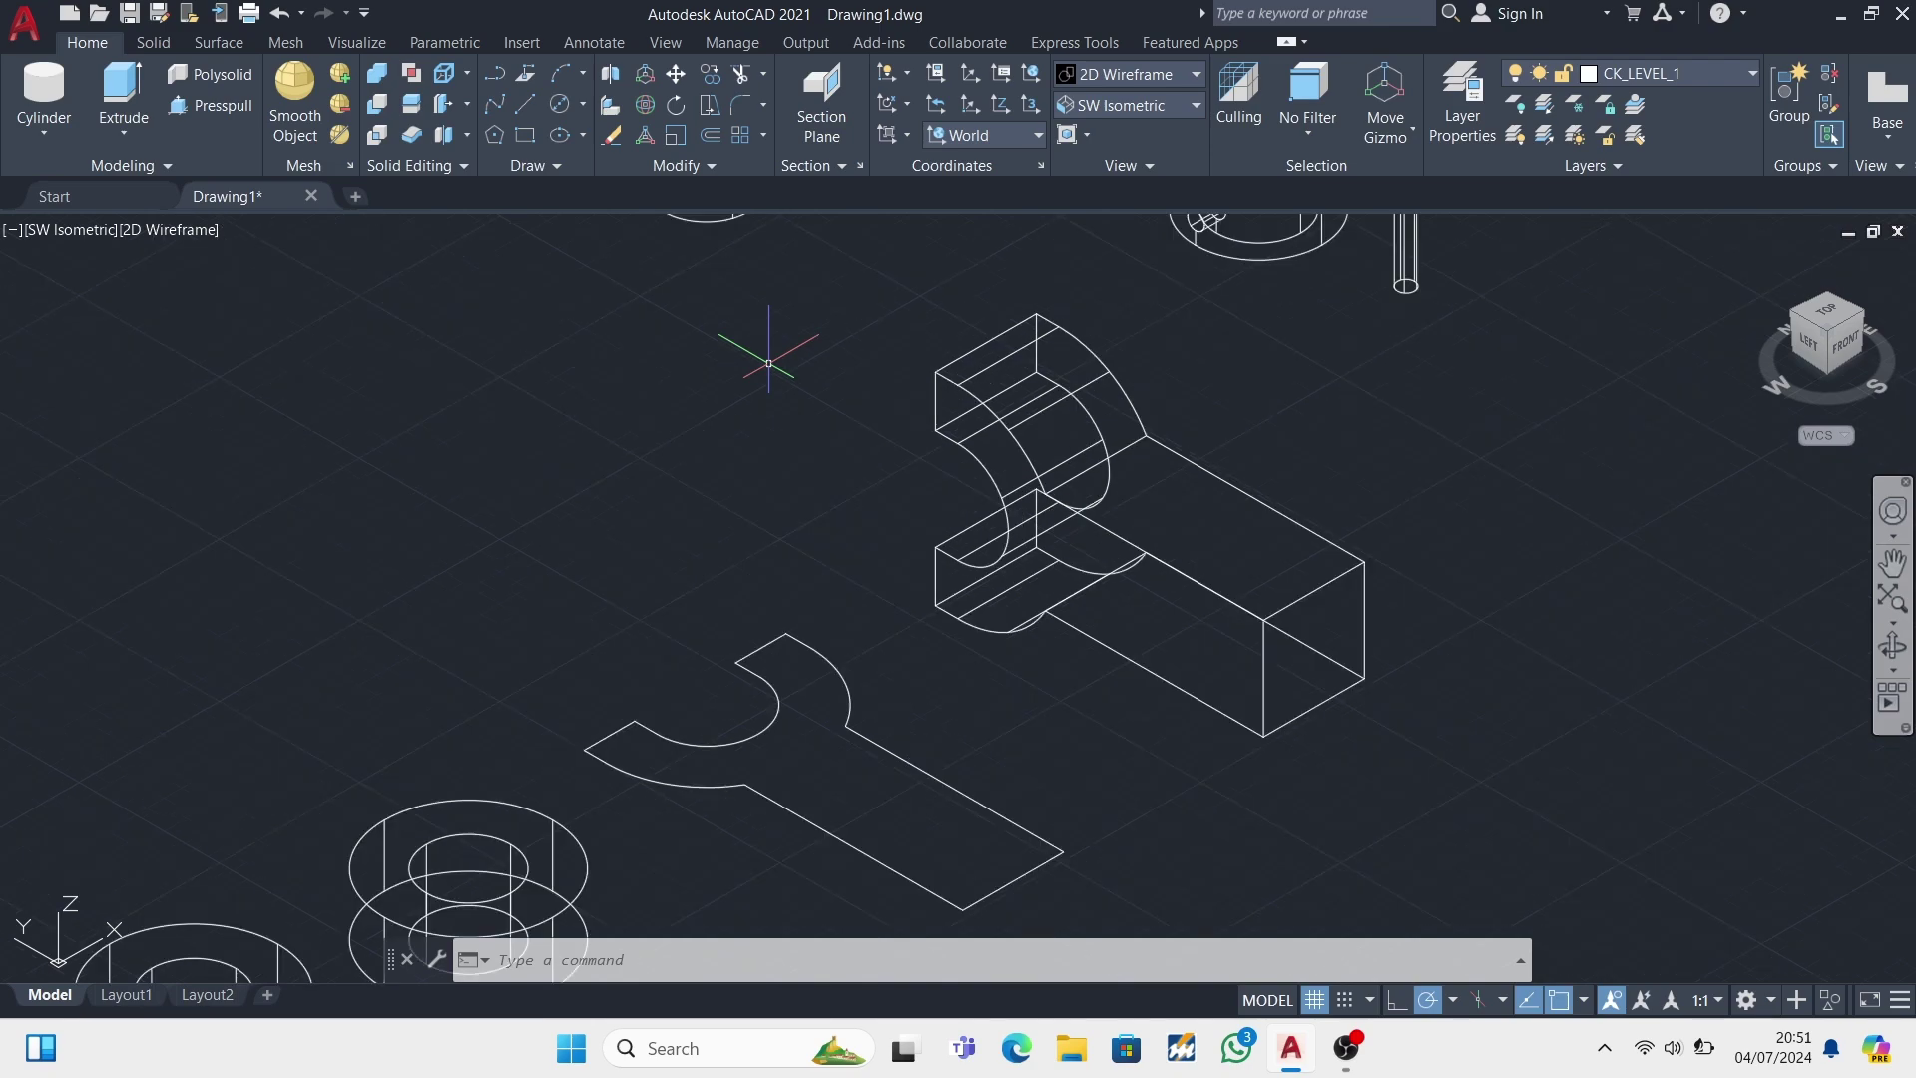
scroll(773, 344, "down", 1)
- Draw a 38-long line from the midpoint of the fork's top edge
left_click(518, 115)
scroll(878, 300, "up", 2)
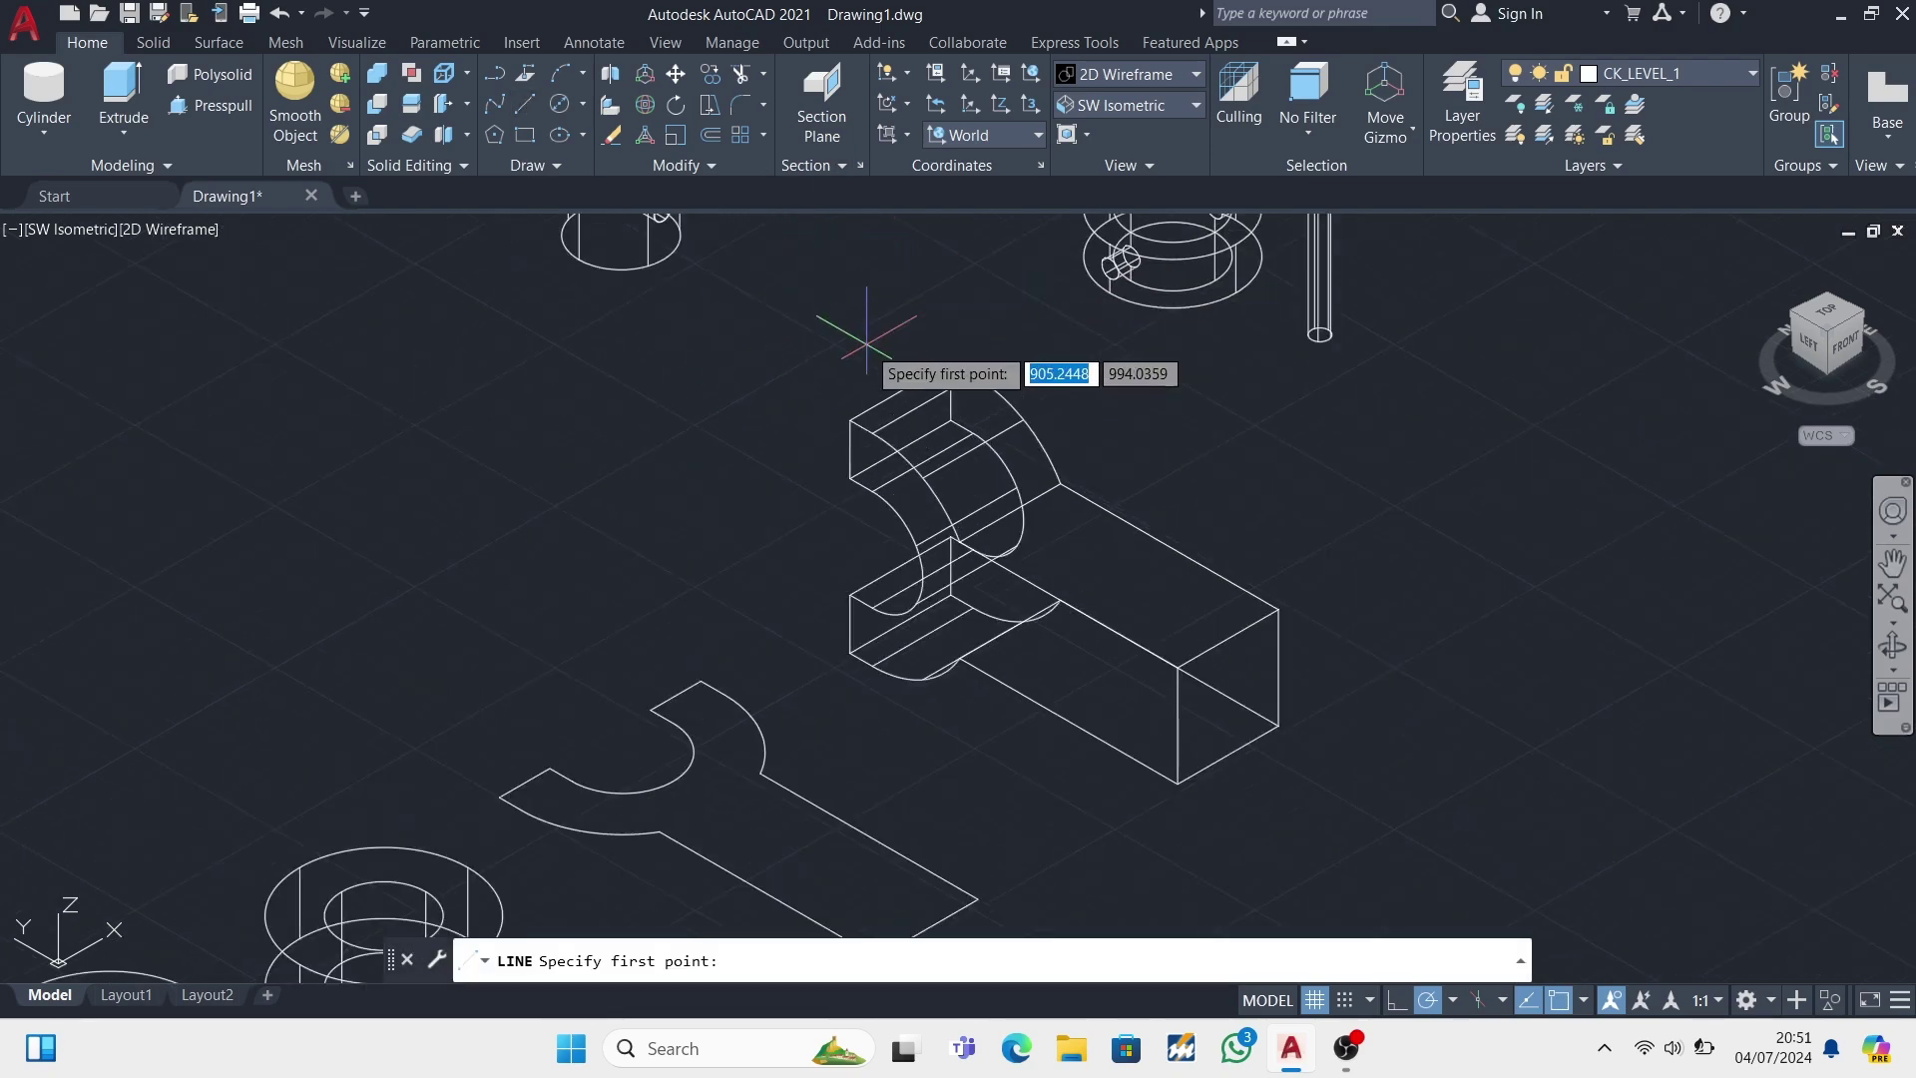
scroll(879, 309, "up", 2)
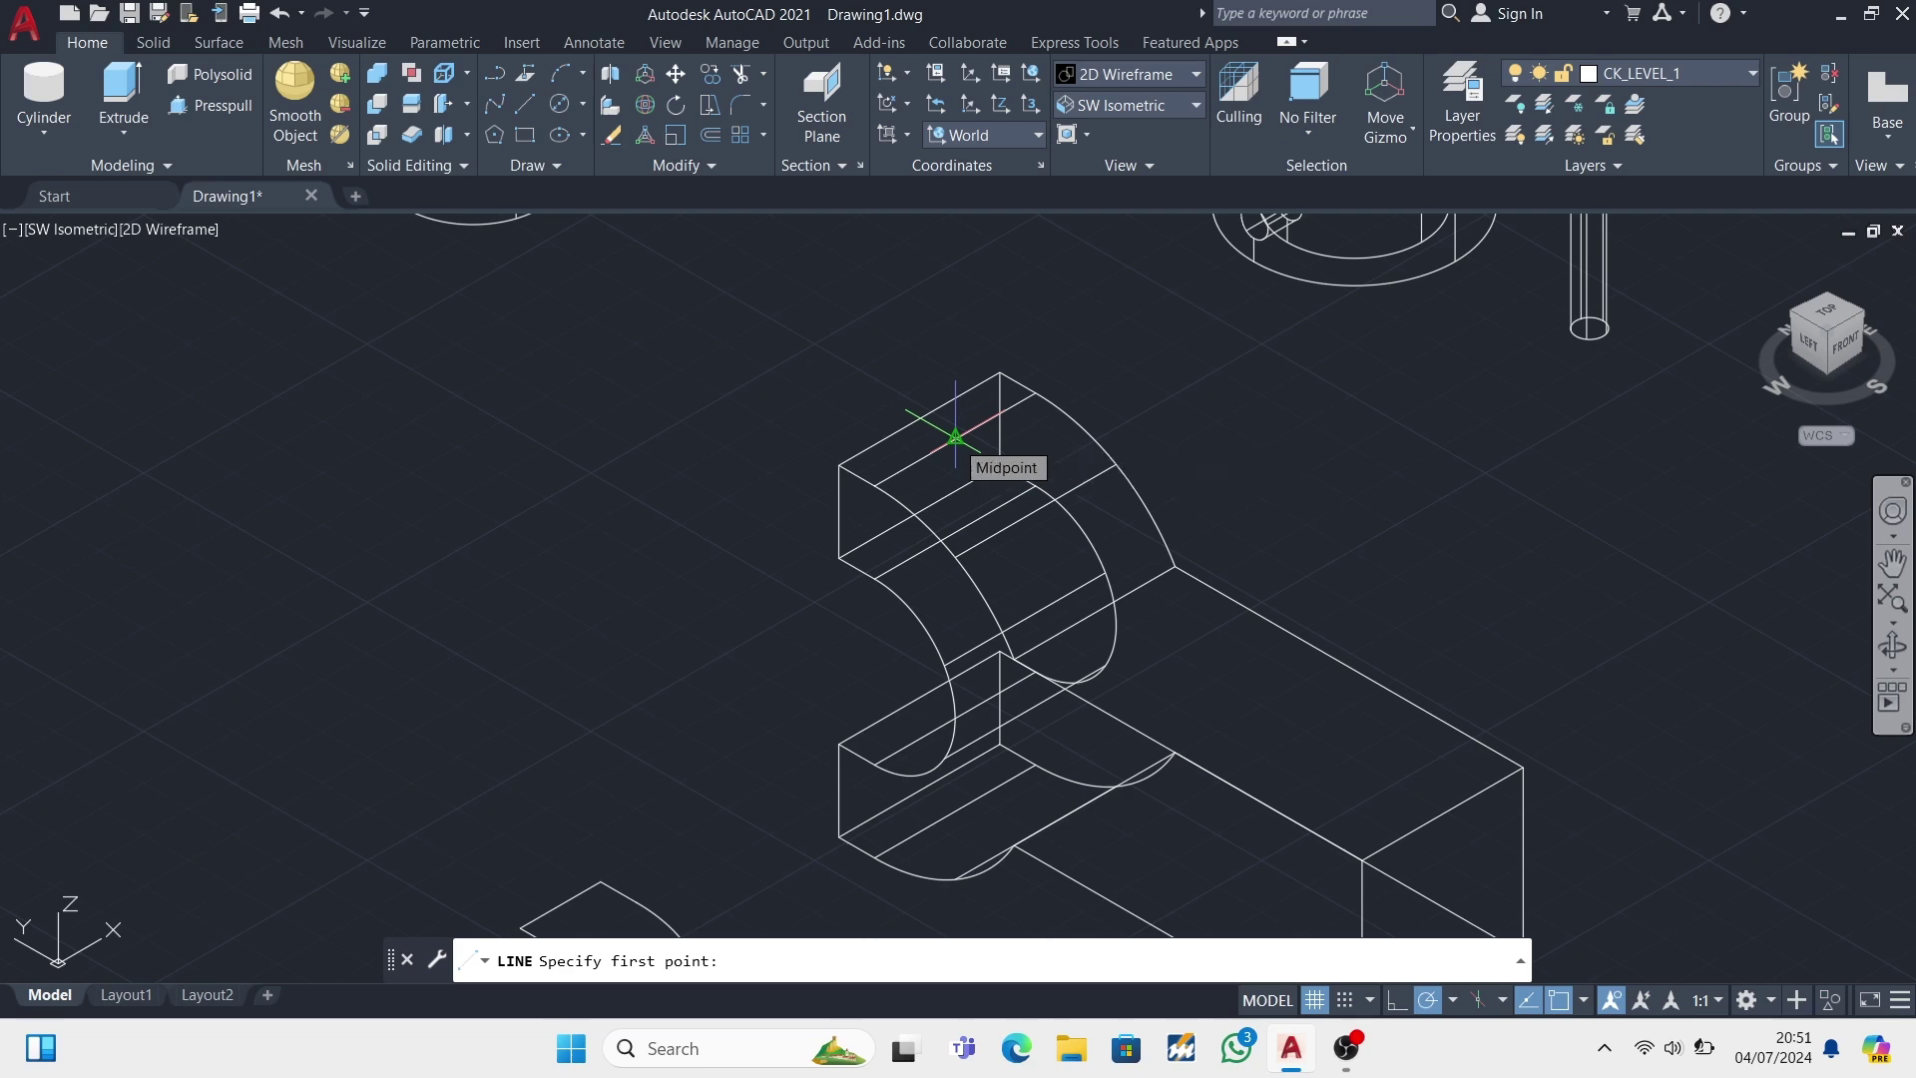
left_click(955, 436)
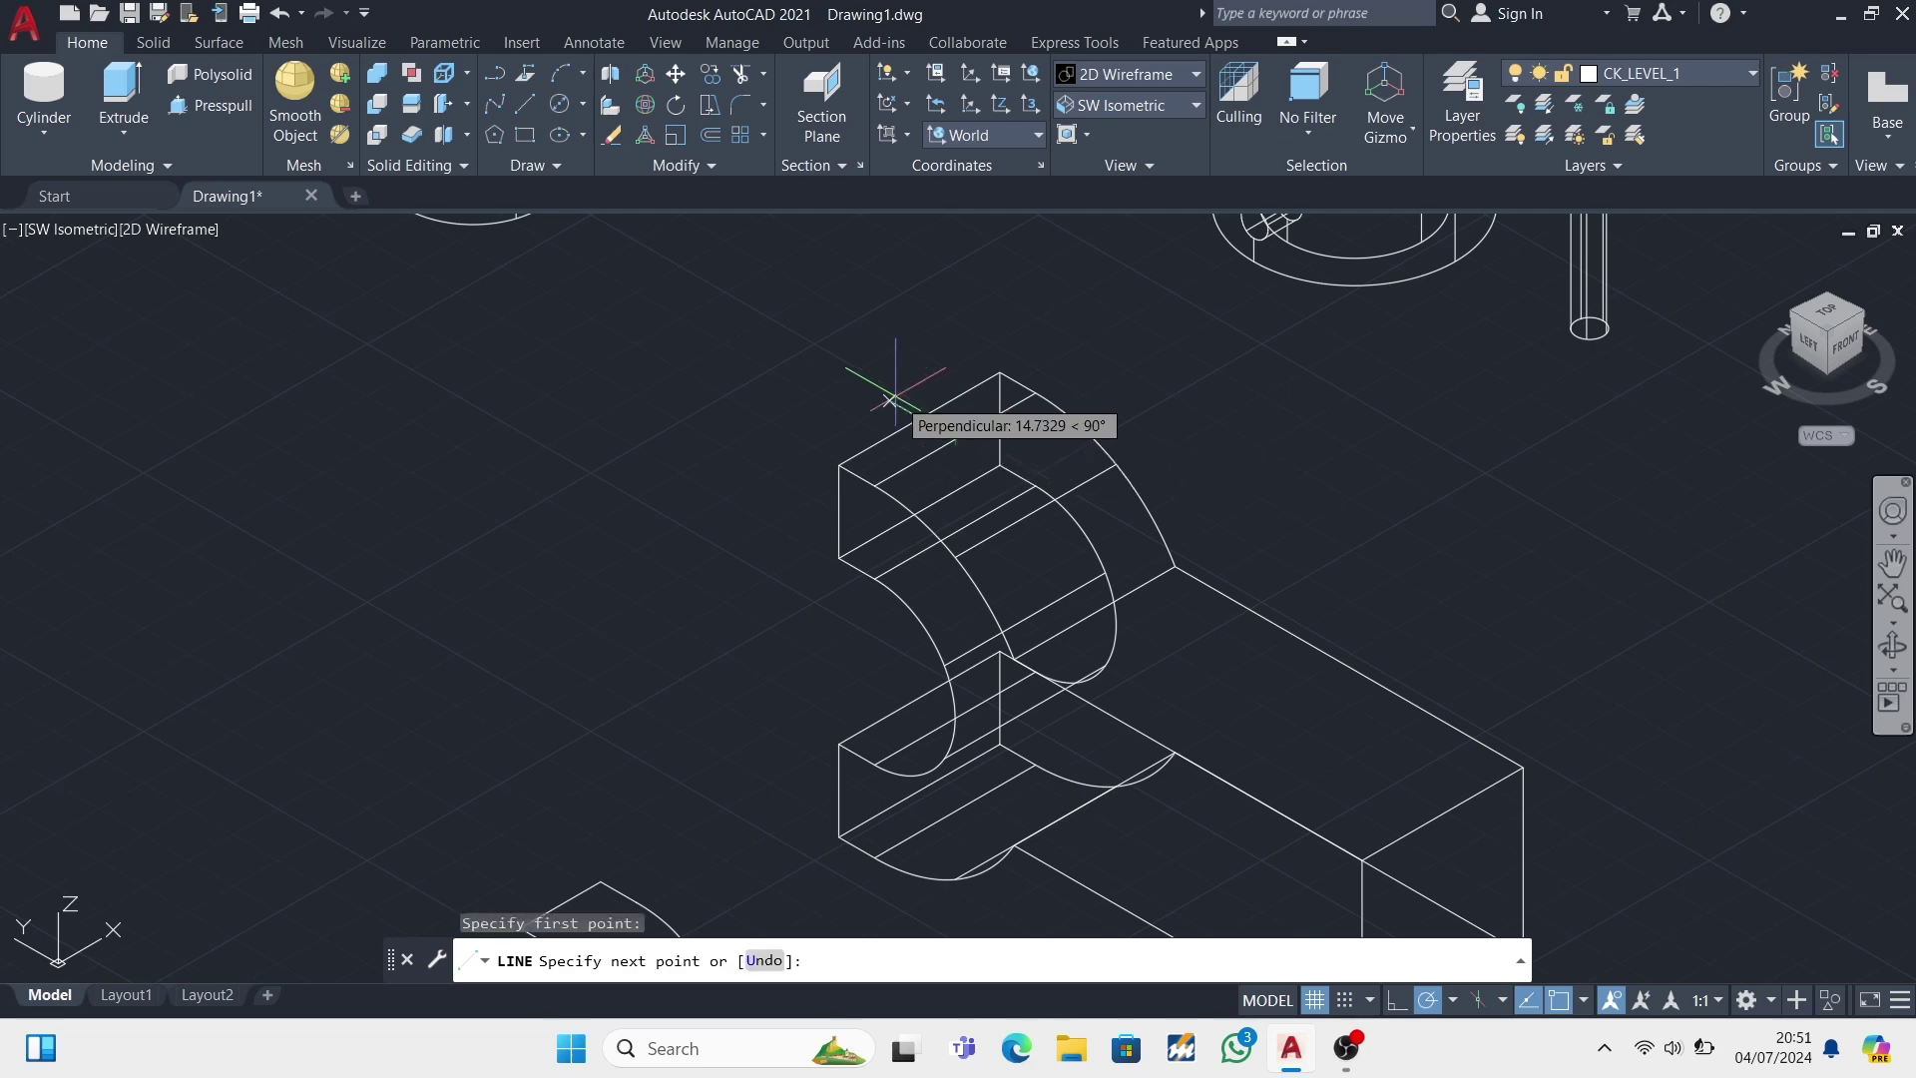
key("Escape")
key("space")
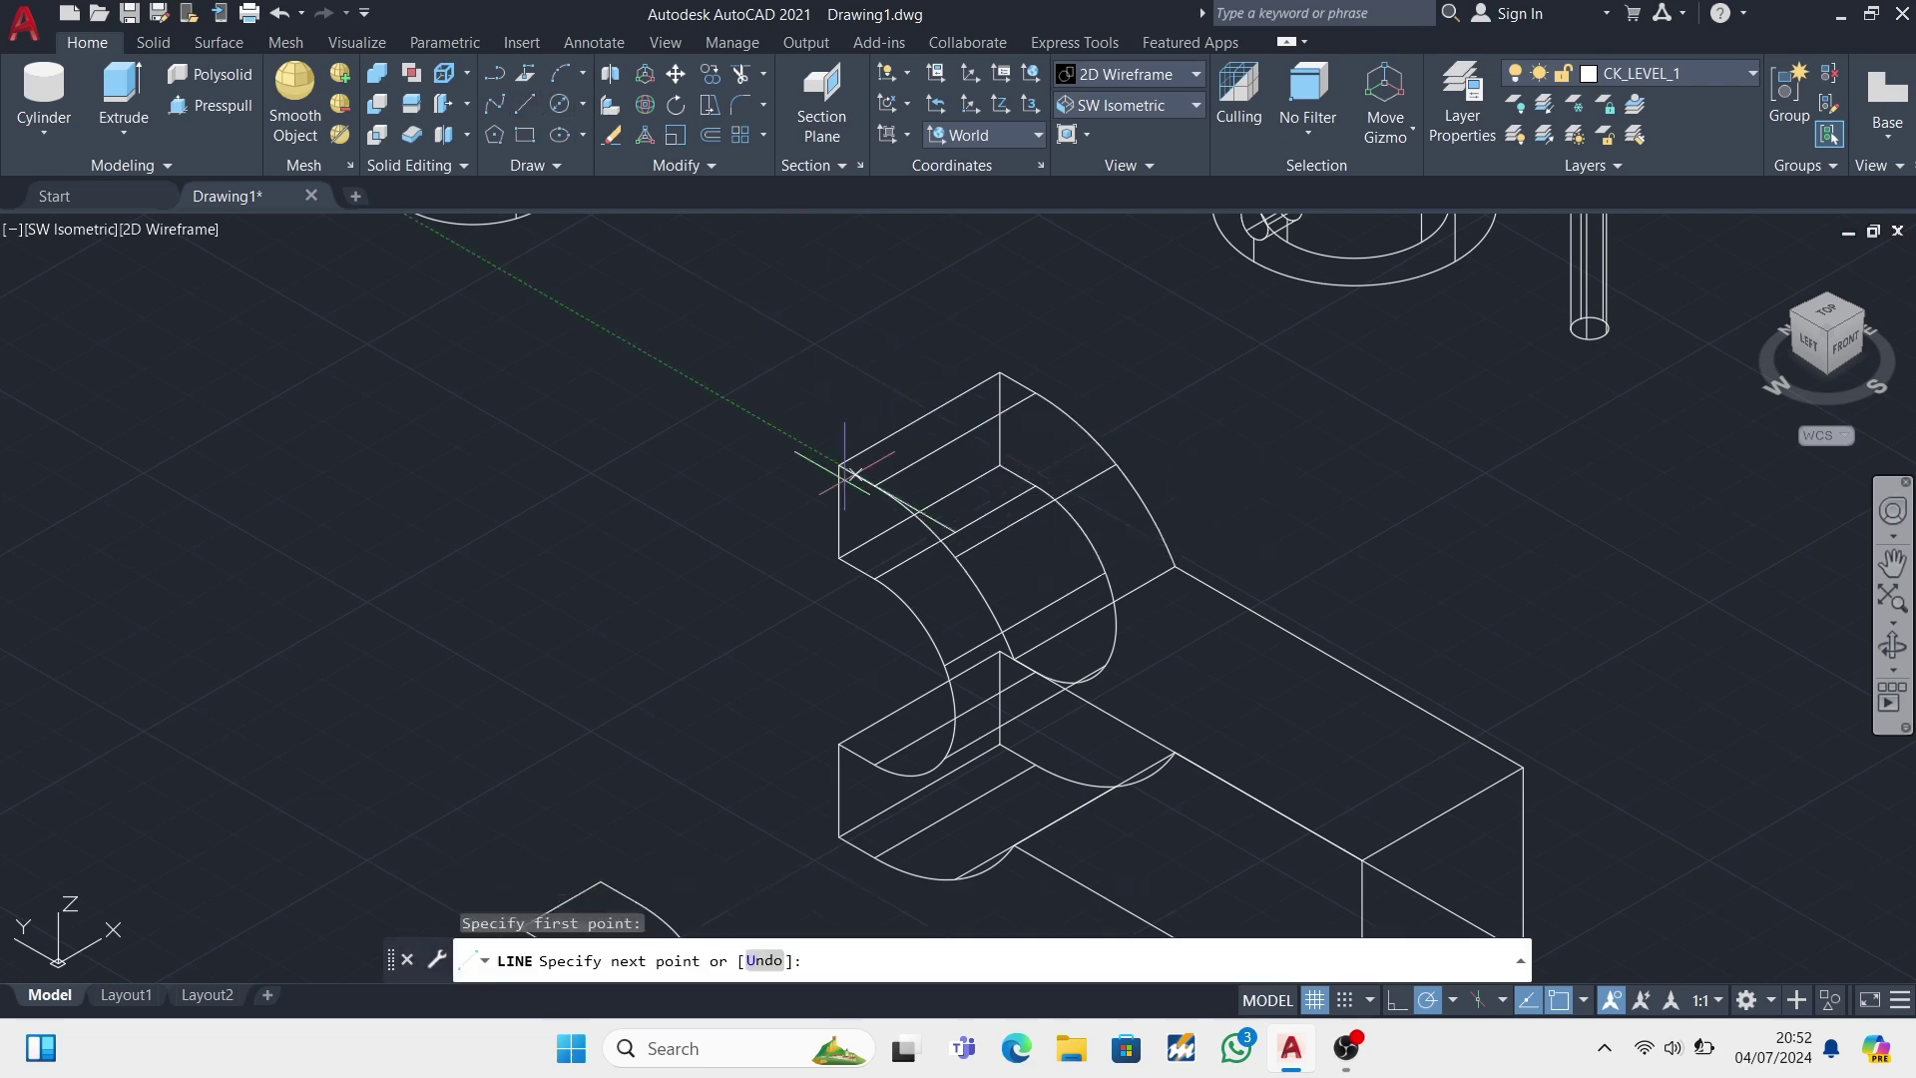
type("30")
key("Return")
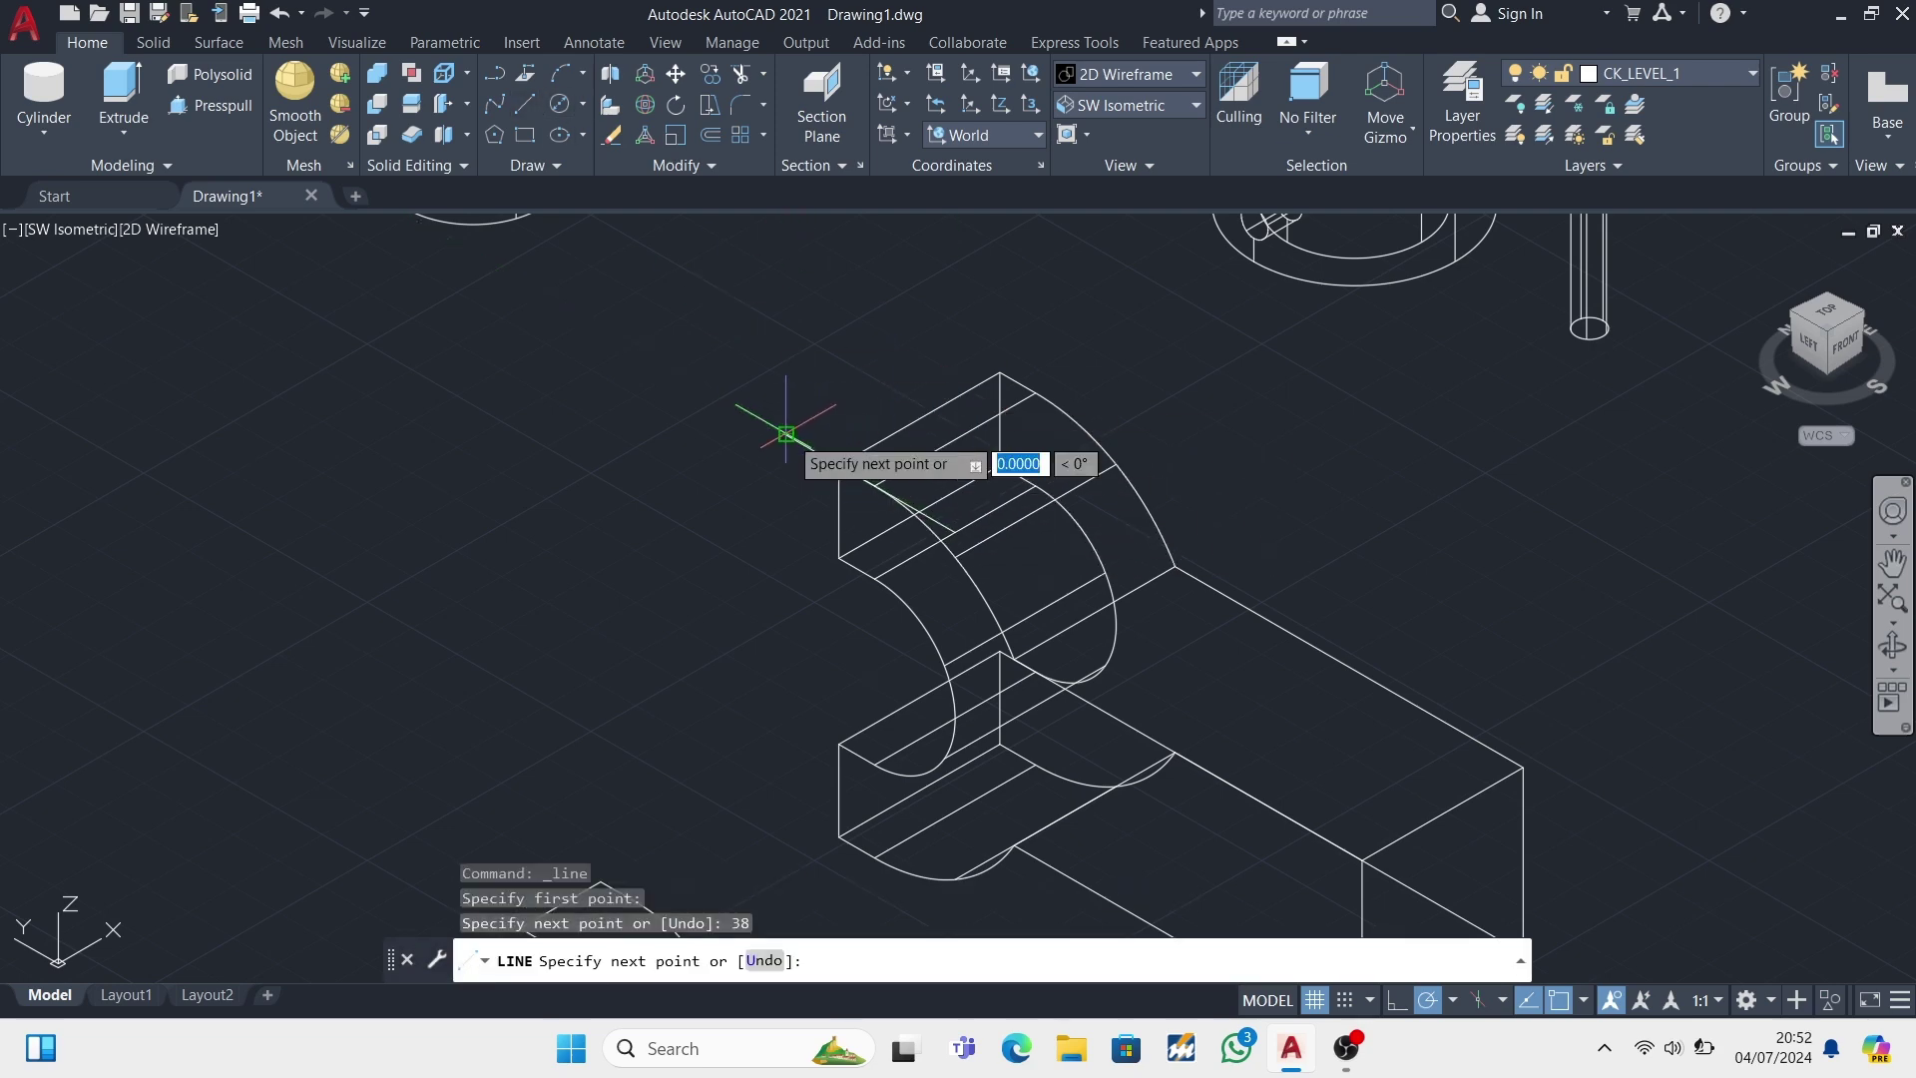
key("Escape")
scroll(804, 404, "down", 2)
- Orbit to the fork's other side and draw a second 38-long line from its edge midpoint
key("space")
scroll(898, 579, "up", 3)
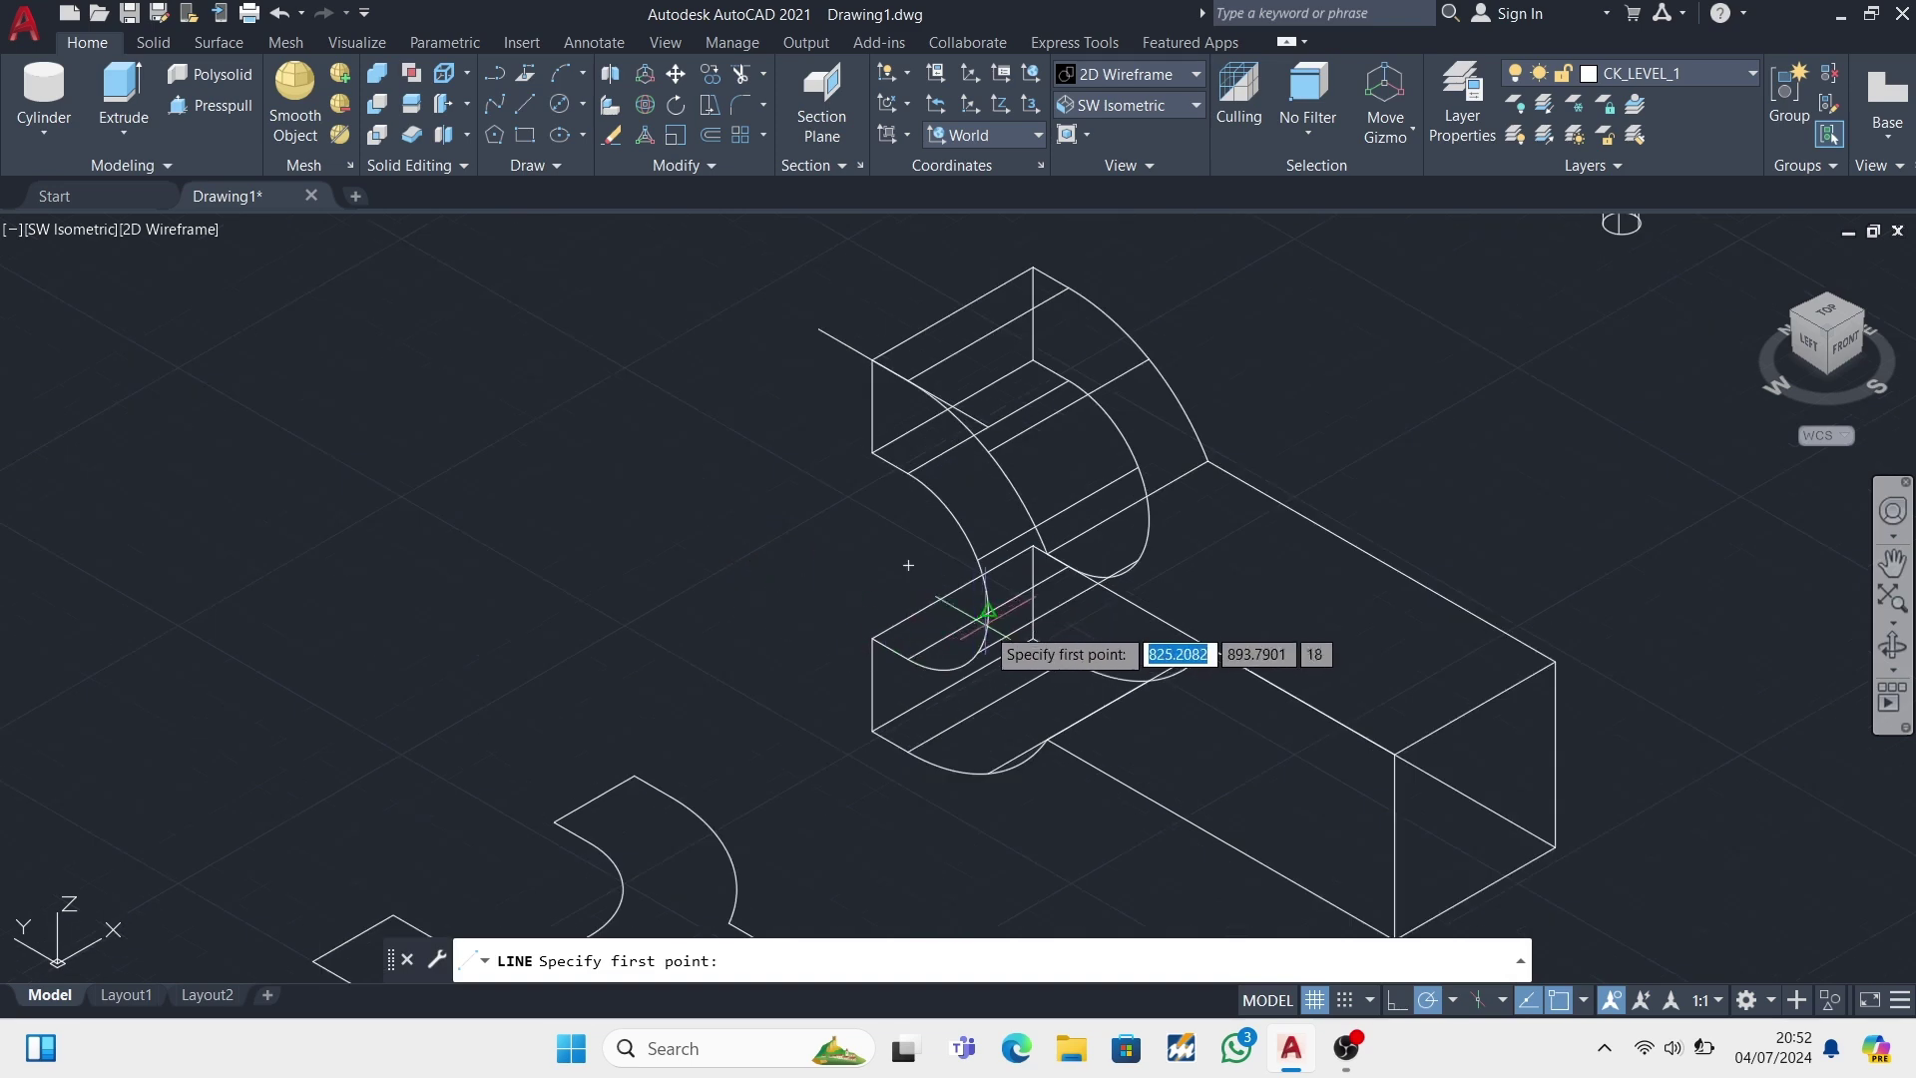
scroll(1003, 609, "up", 3)
middle_click_drag(1876, 743, 456, 521, "shift")
scroll(456, 521, "down", 1)
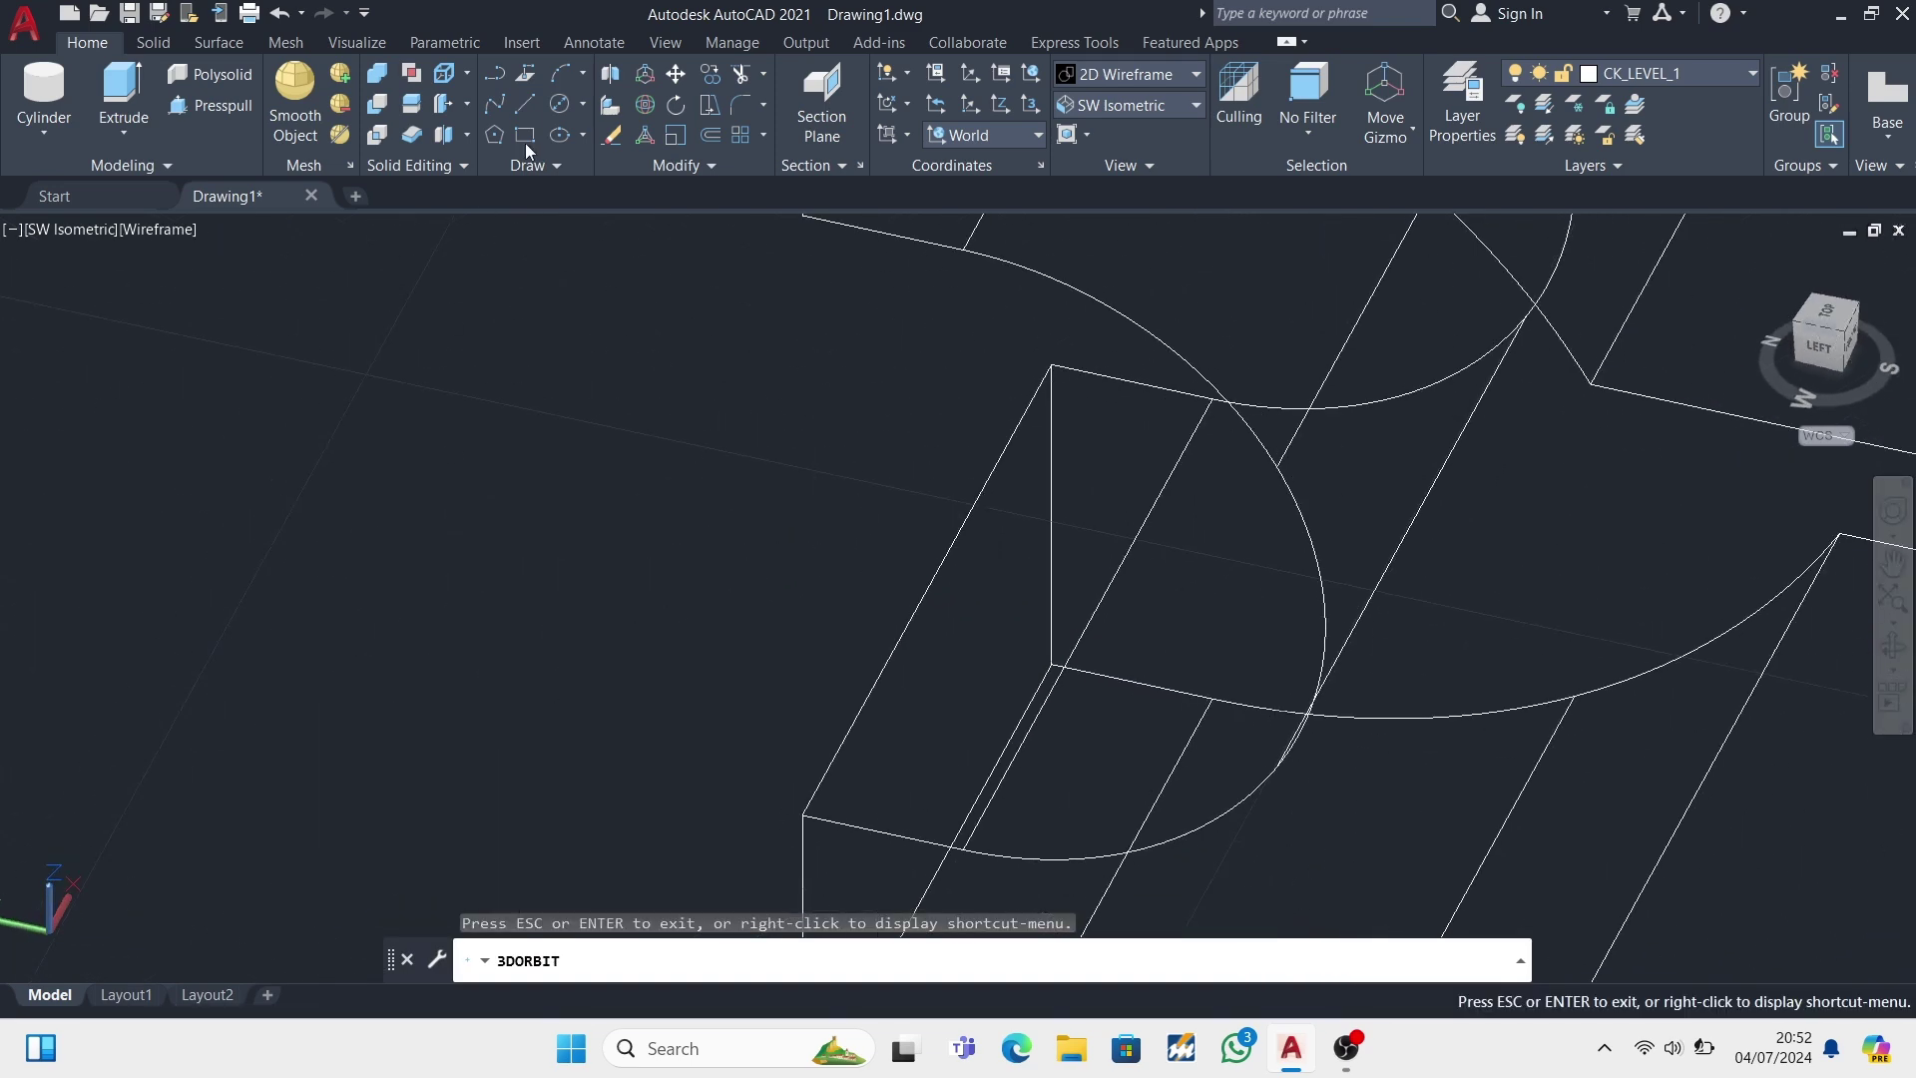
key("Escape")
key("space")
left_click(1088, 623)
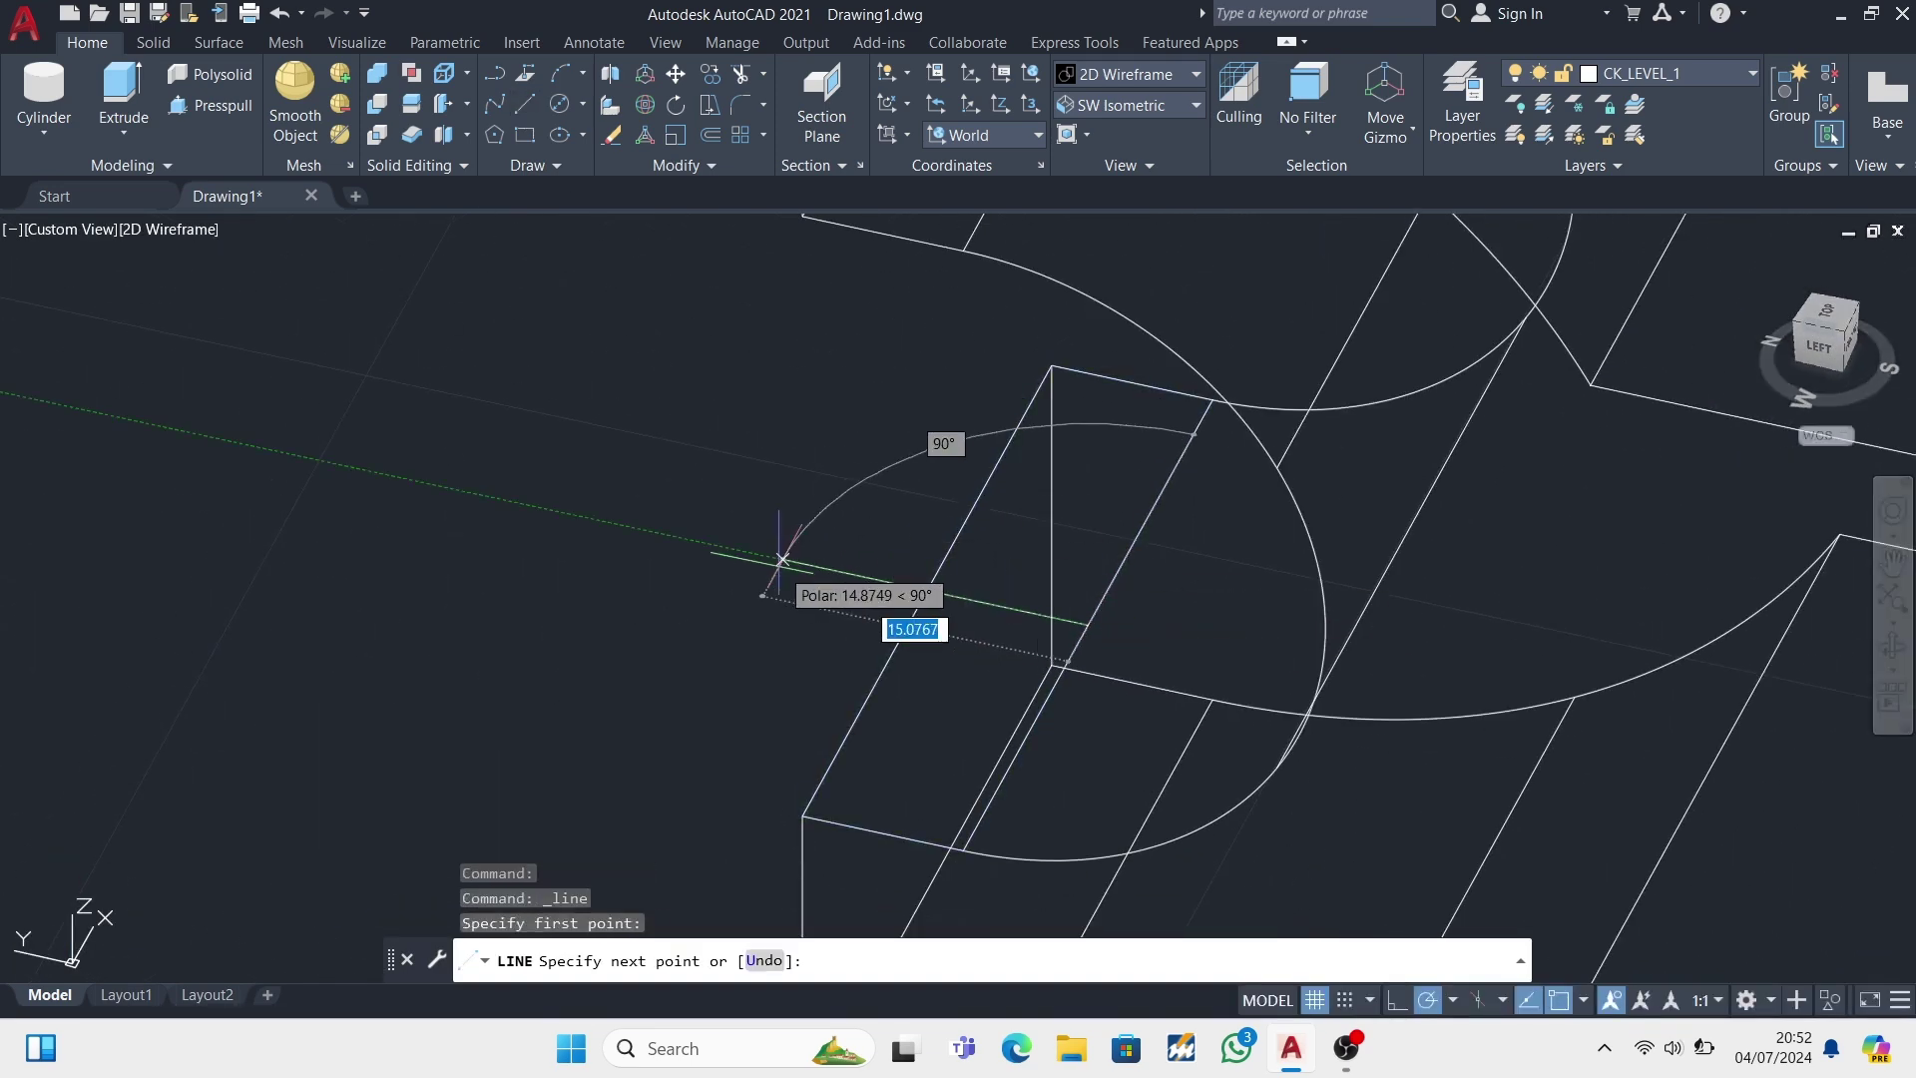
scroll(774, 565, "down", 3)
key("Return")
key("Escape")
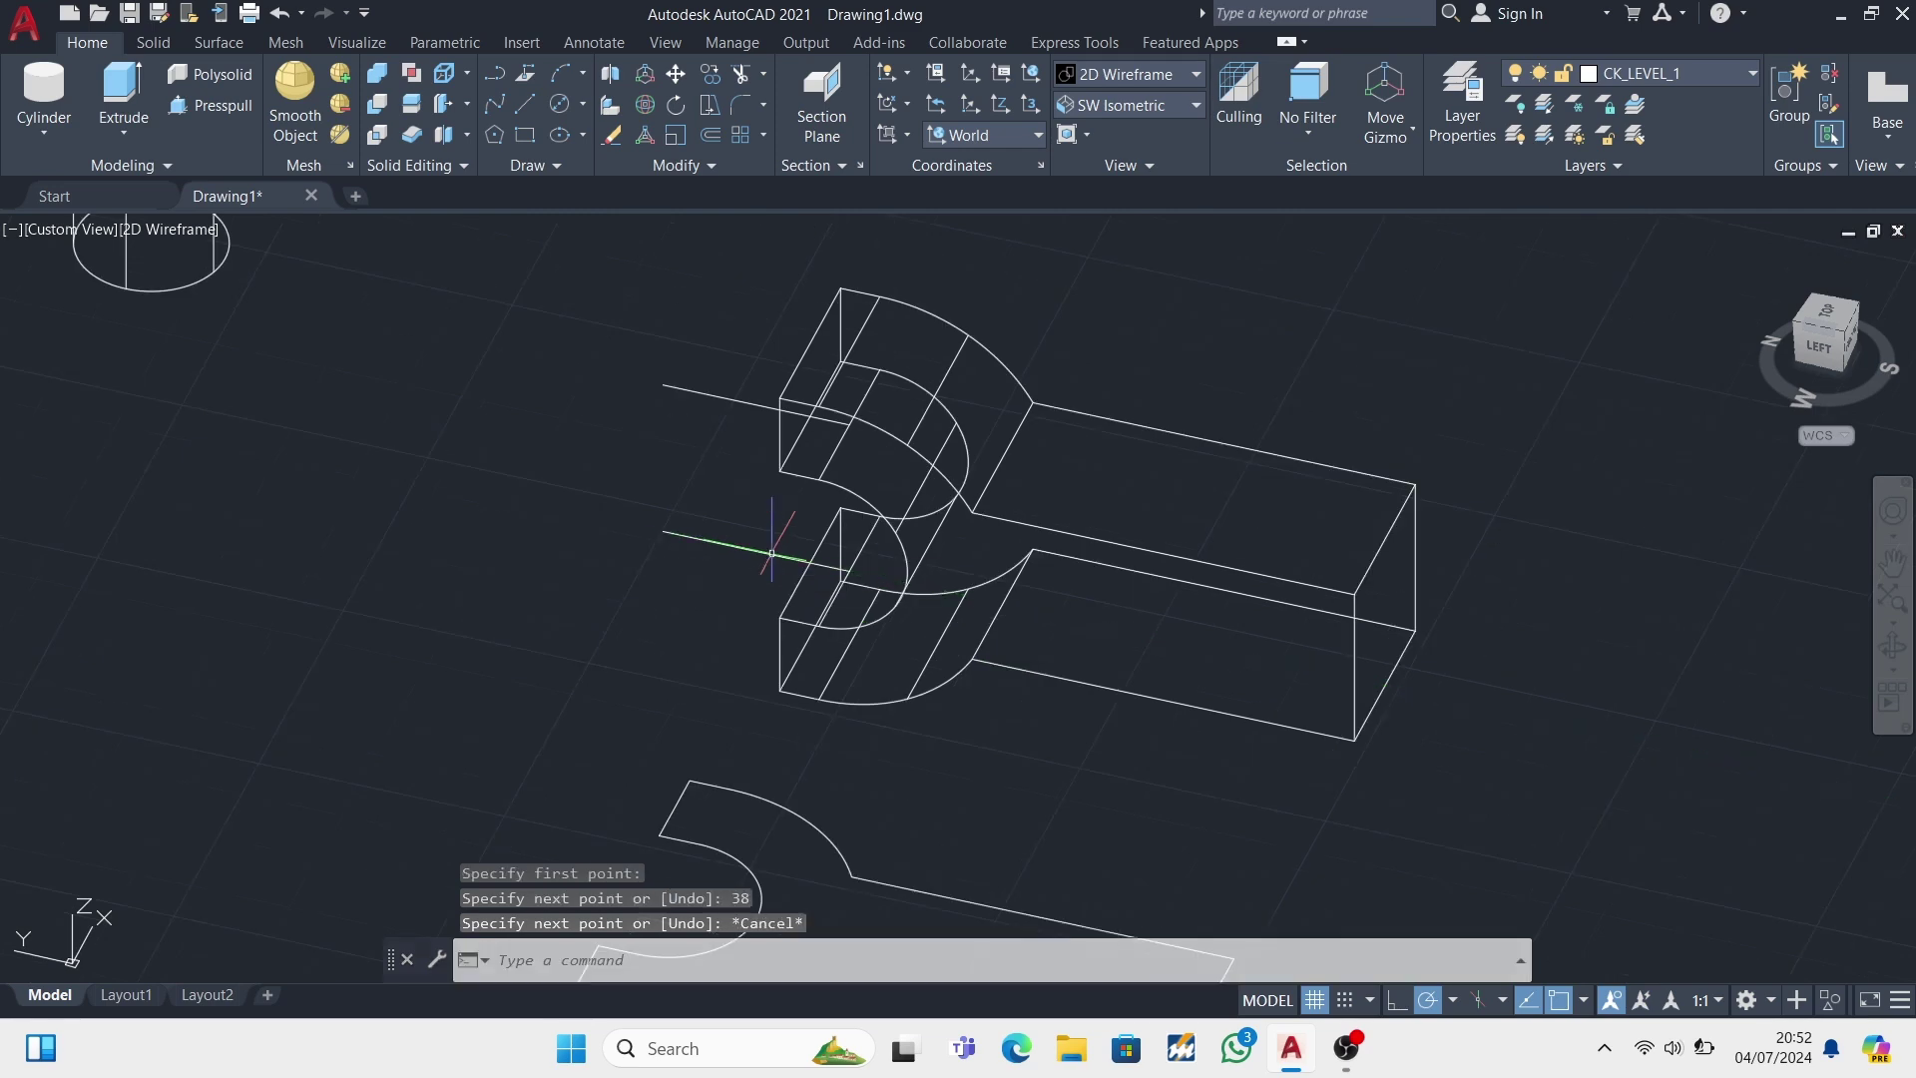
scroll(771, 553, "down", 3)
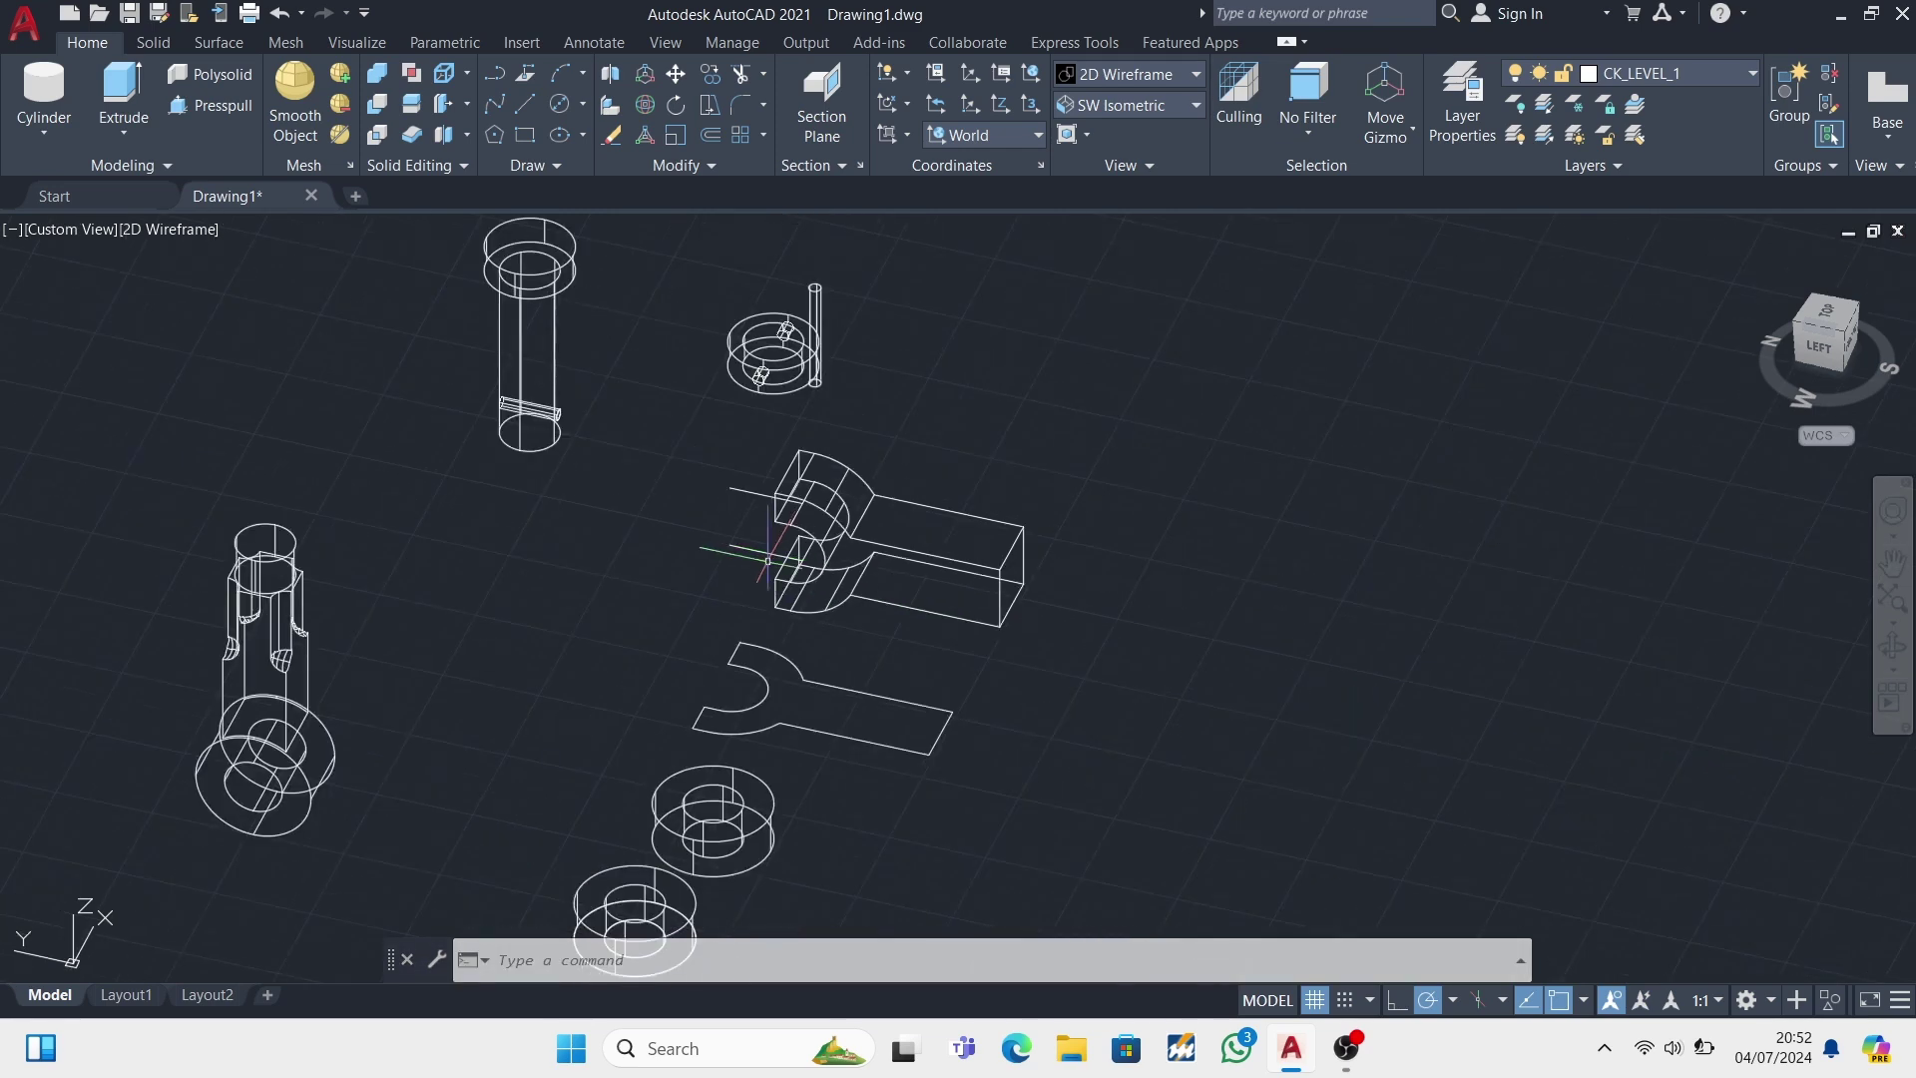
- Move the washer ring from its centre to a new spot by the fork
left_click(676, 74)
left_click(712, 768)
key("Return")
scroll(729, 828, "up", 3)
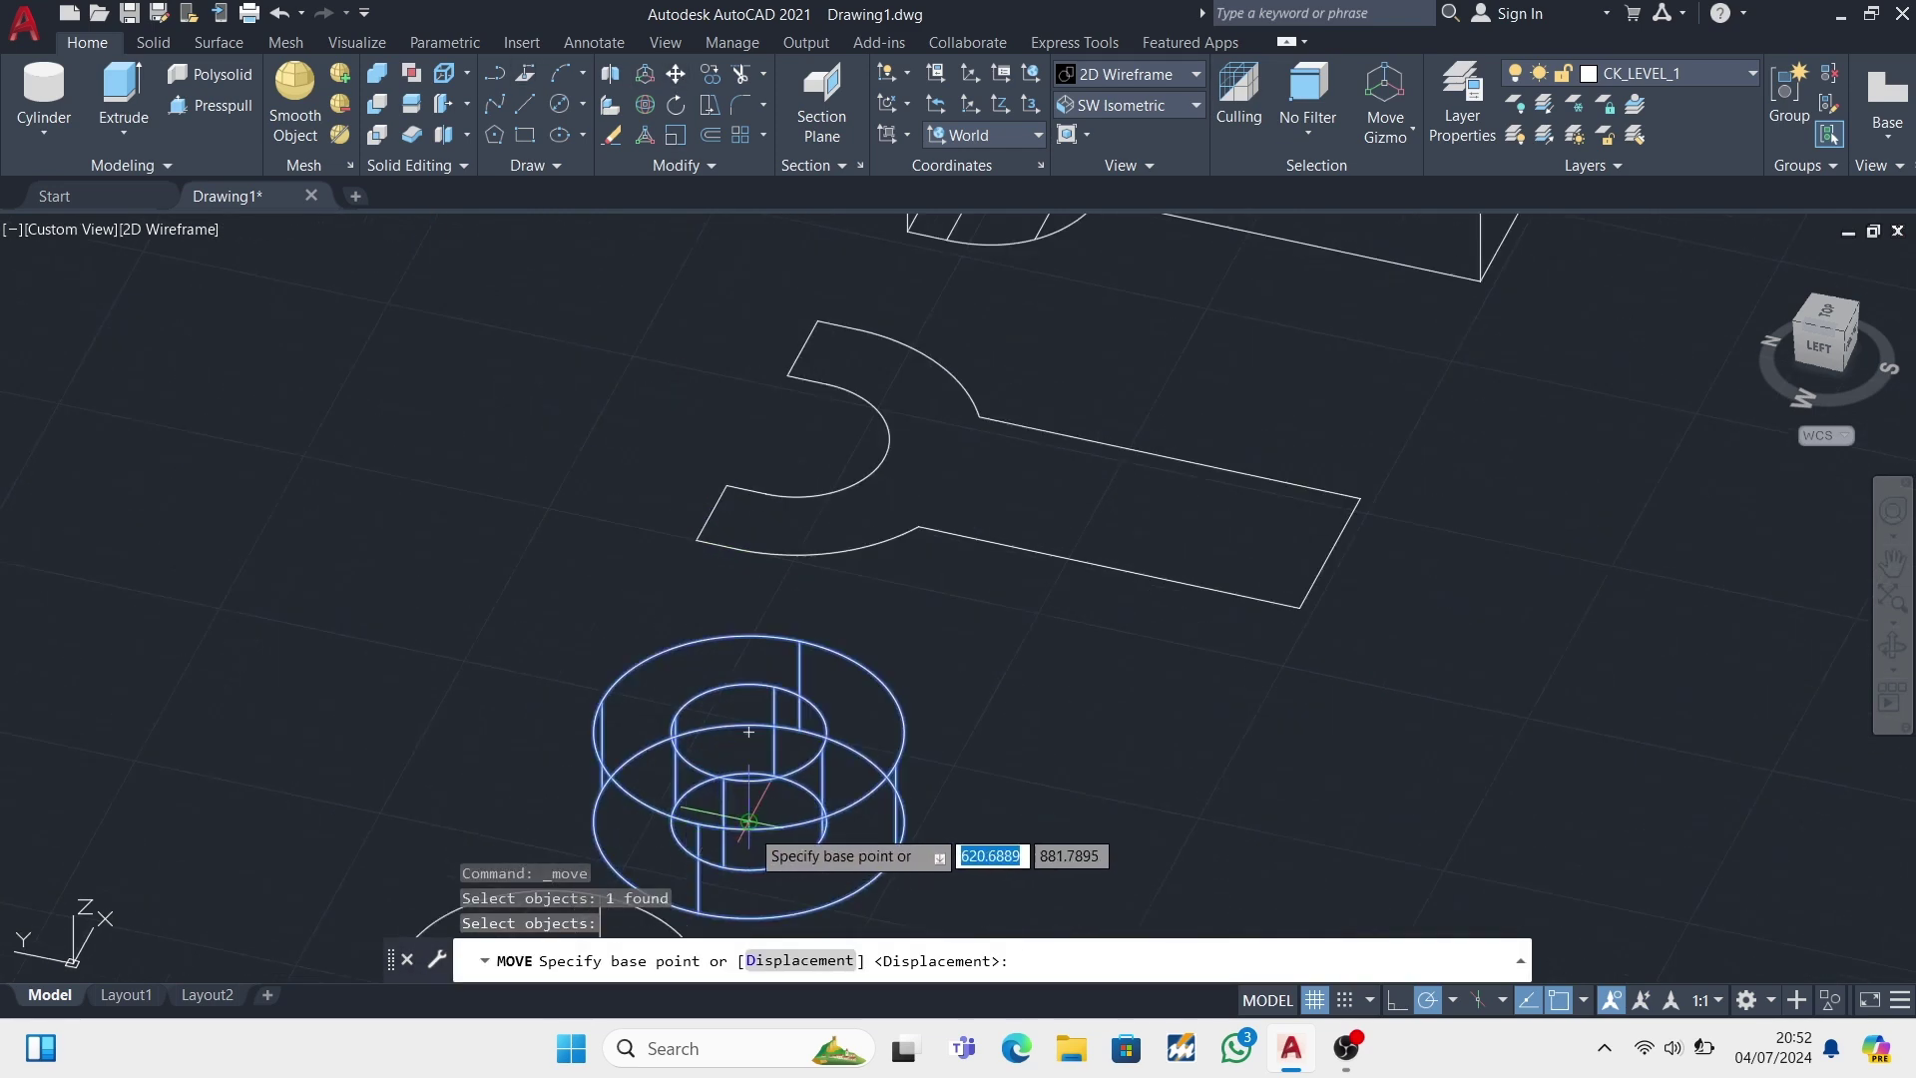
left_click(941, 856)
scroll(759, 798, "down", 3)
scroll(721, 621, "up", 5)
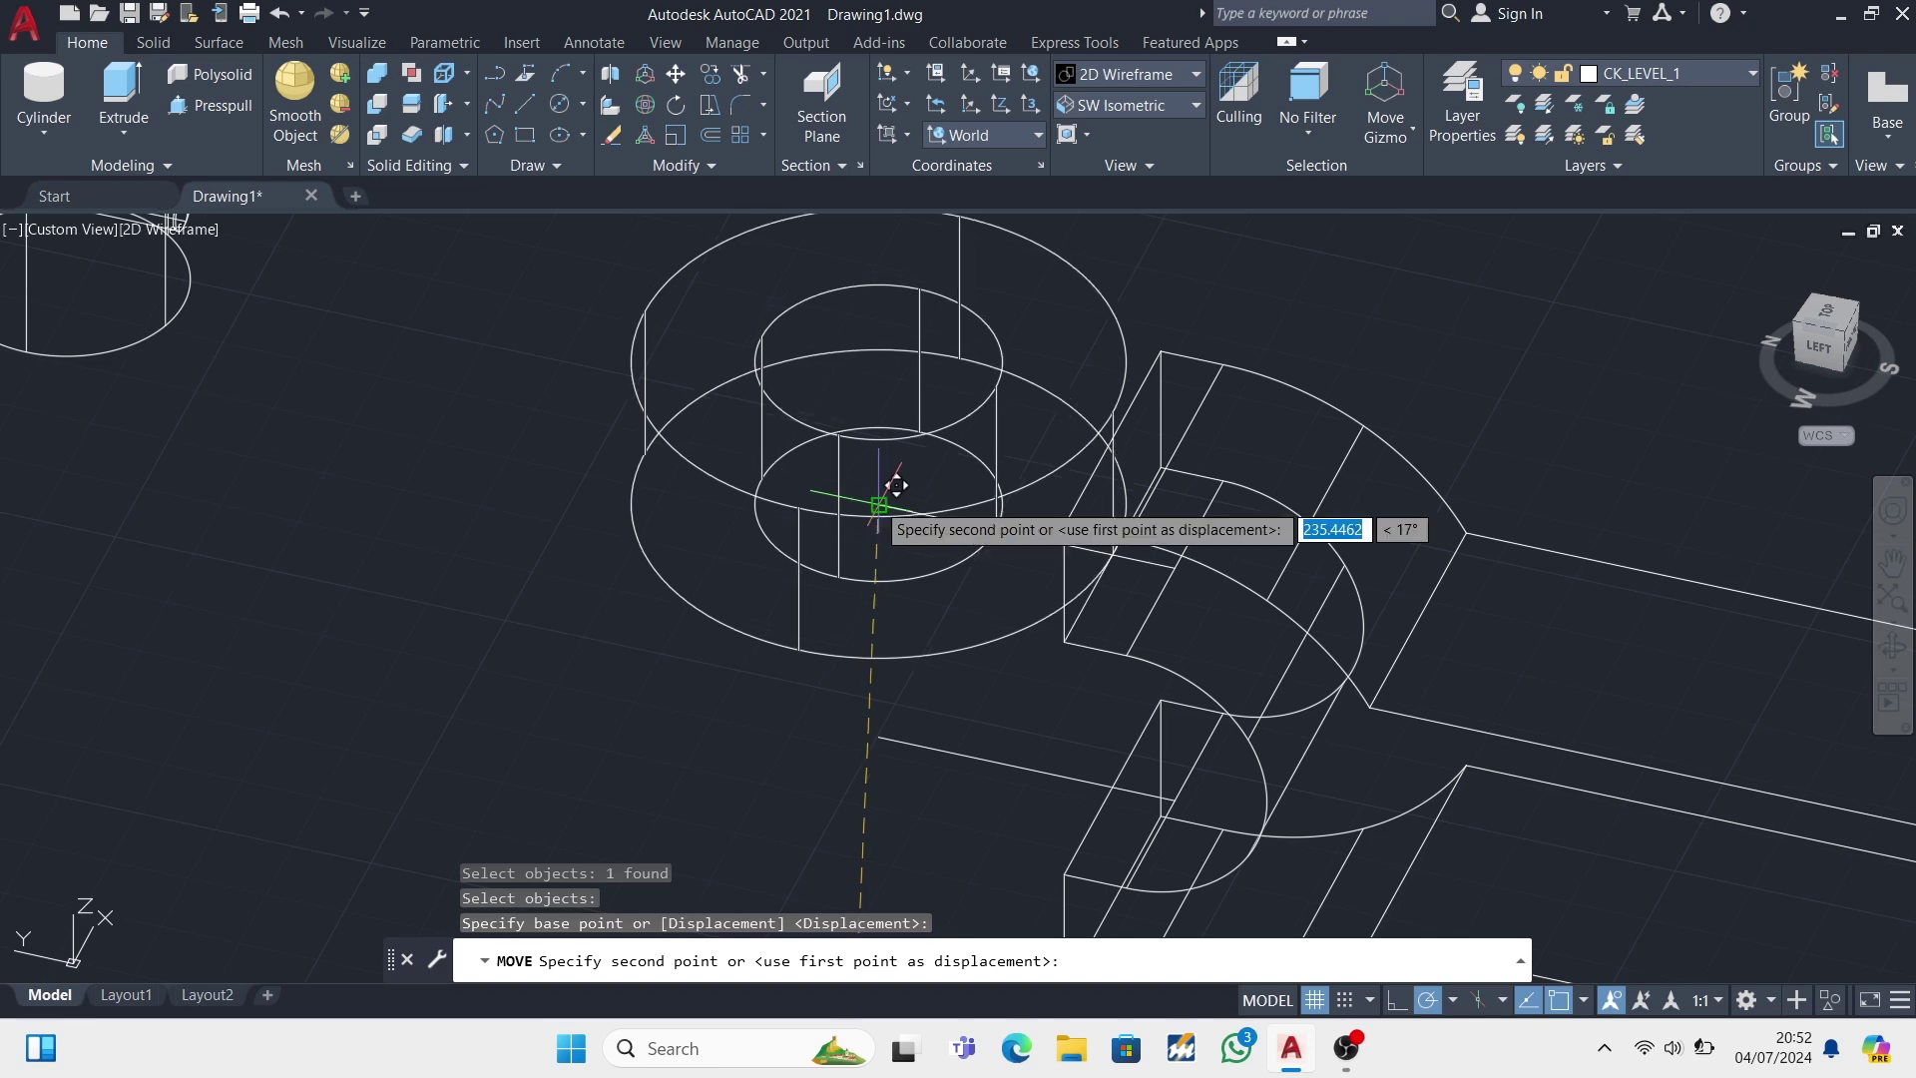
left_click(879, 503)
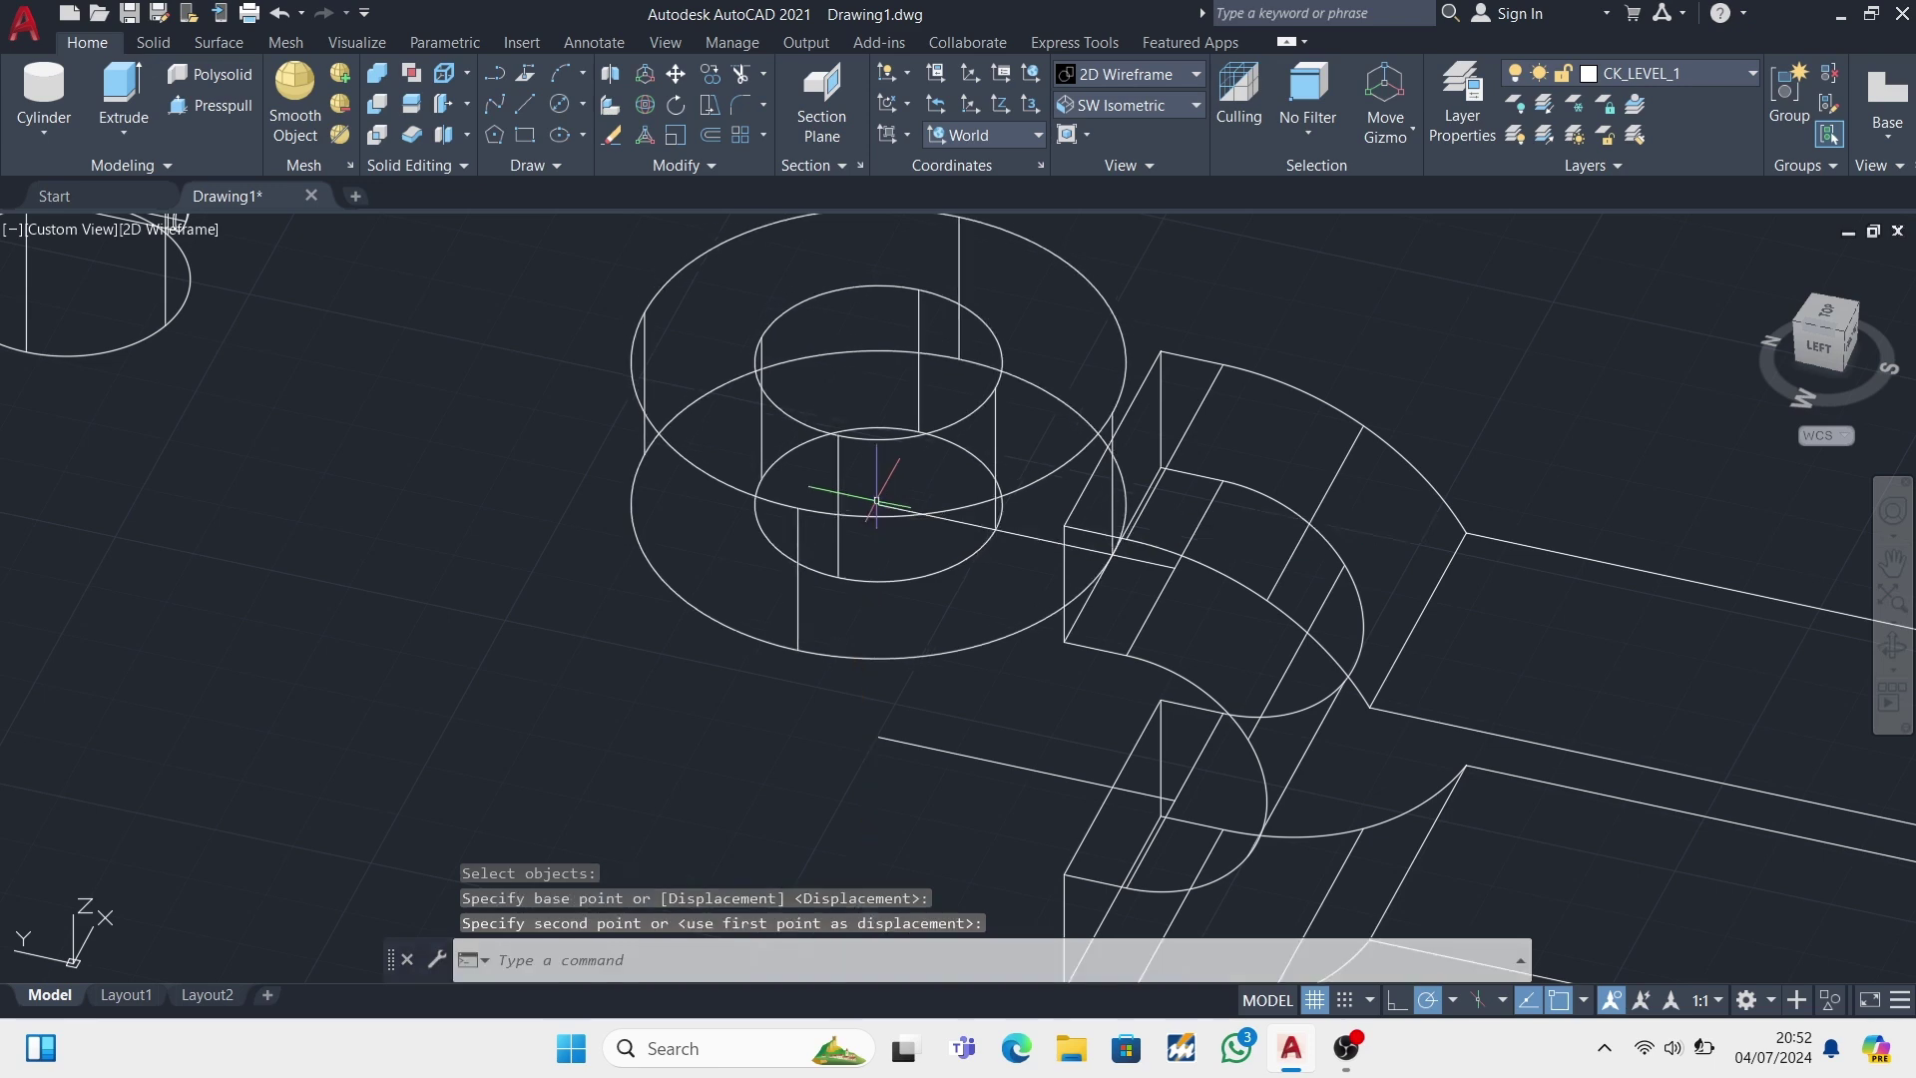
key("Escape")
scroll(893, 749, "down", 5)
scroll(893, 749, "down", 4)
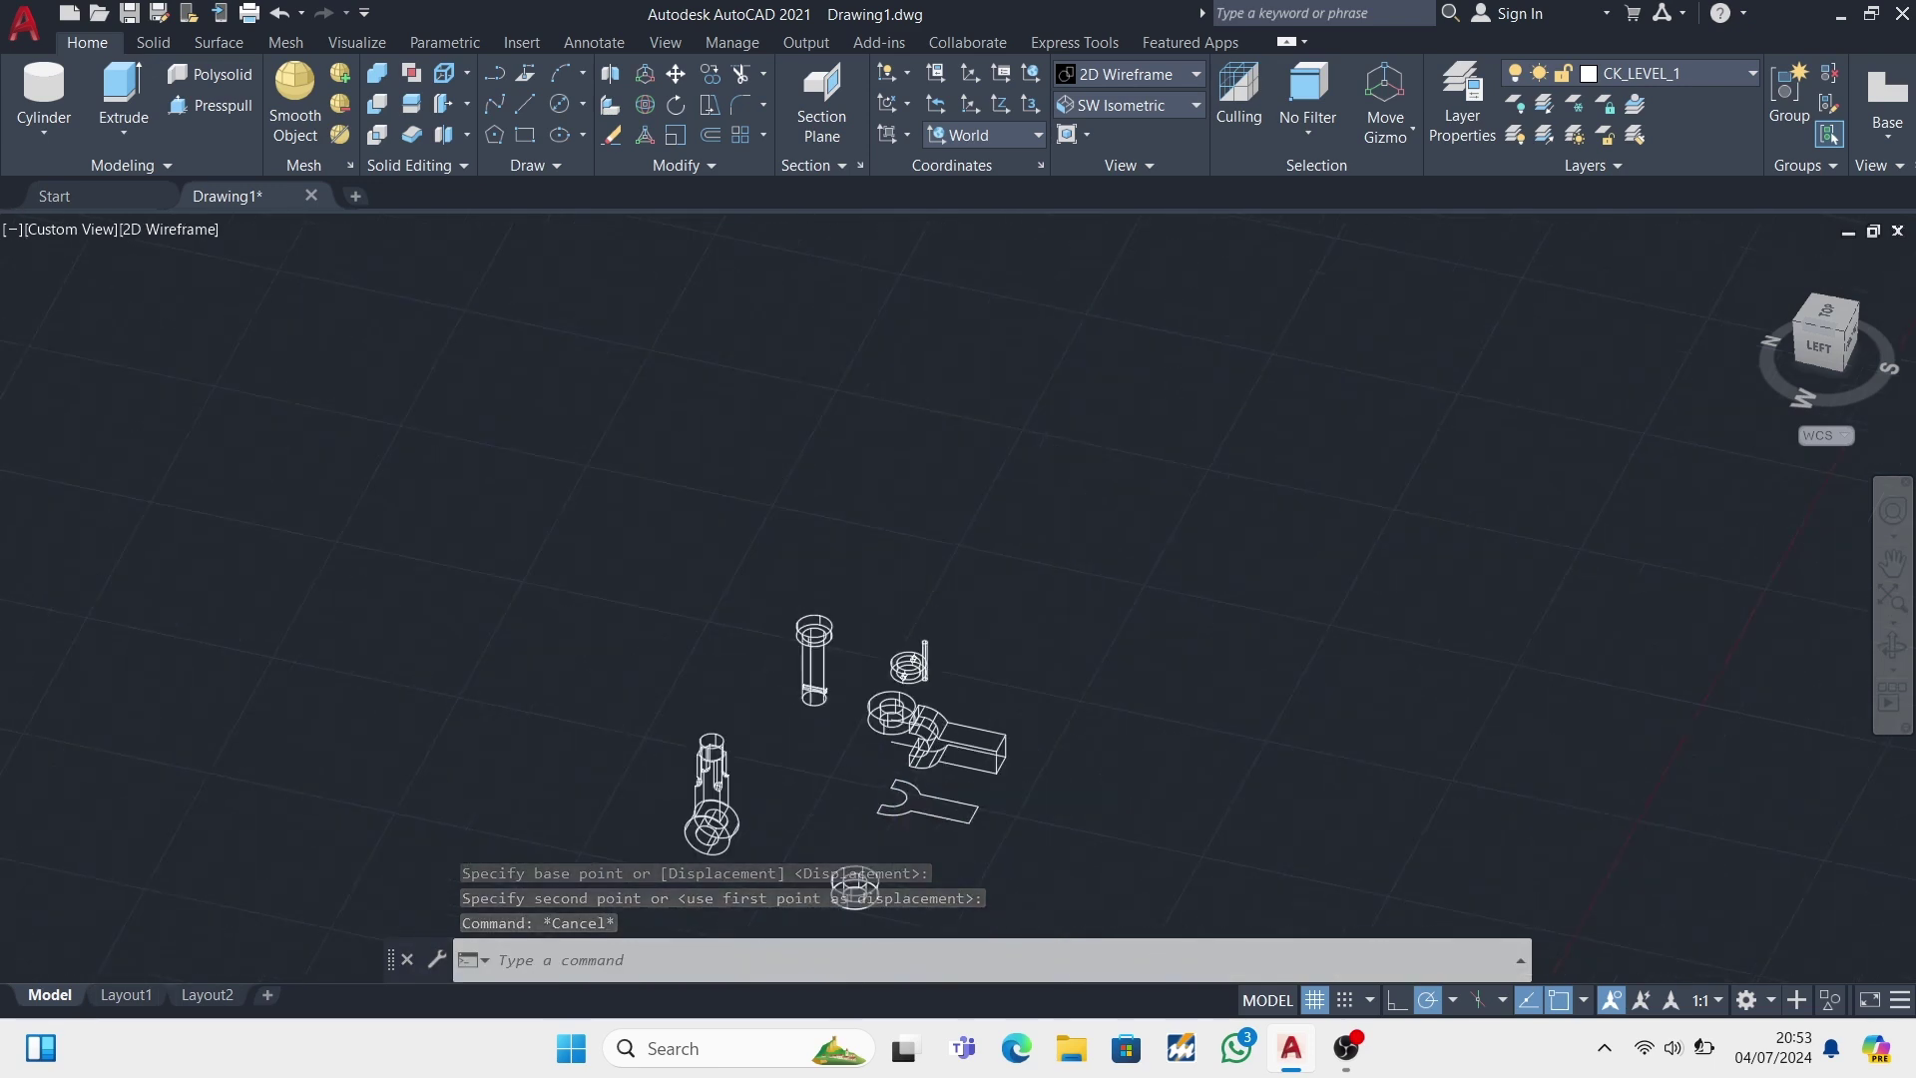
scroll(848, 888, "up", 5)
- Move the bottom washer ring up beside the fork
key("Return")
left_click(823, 888)
key("Return")
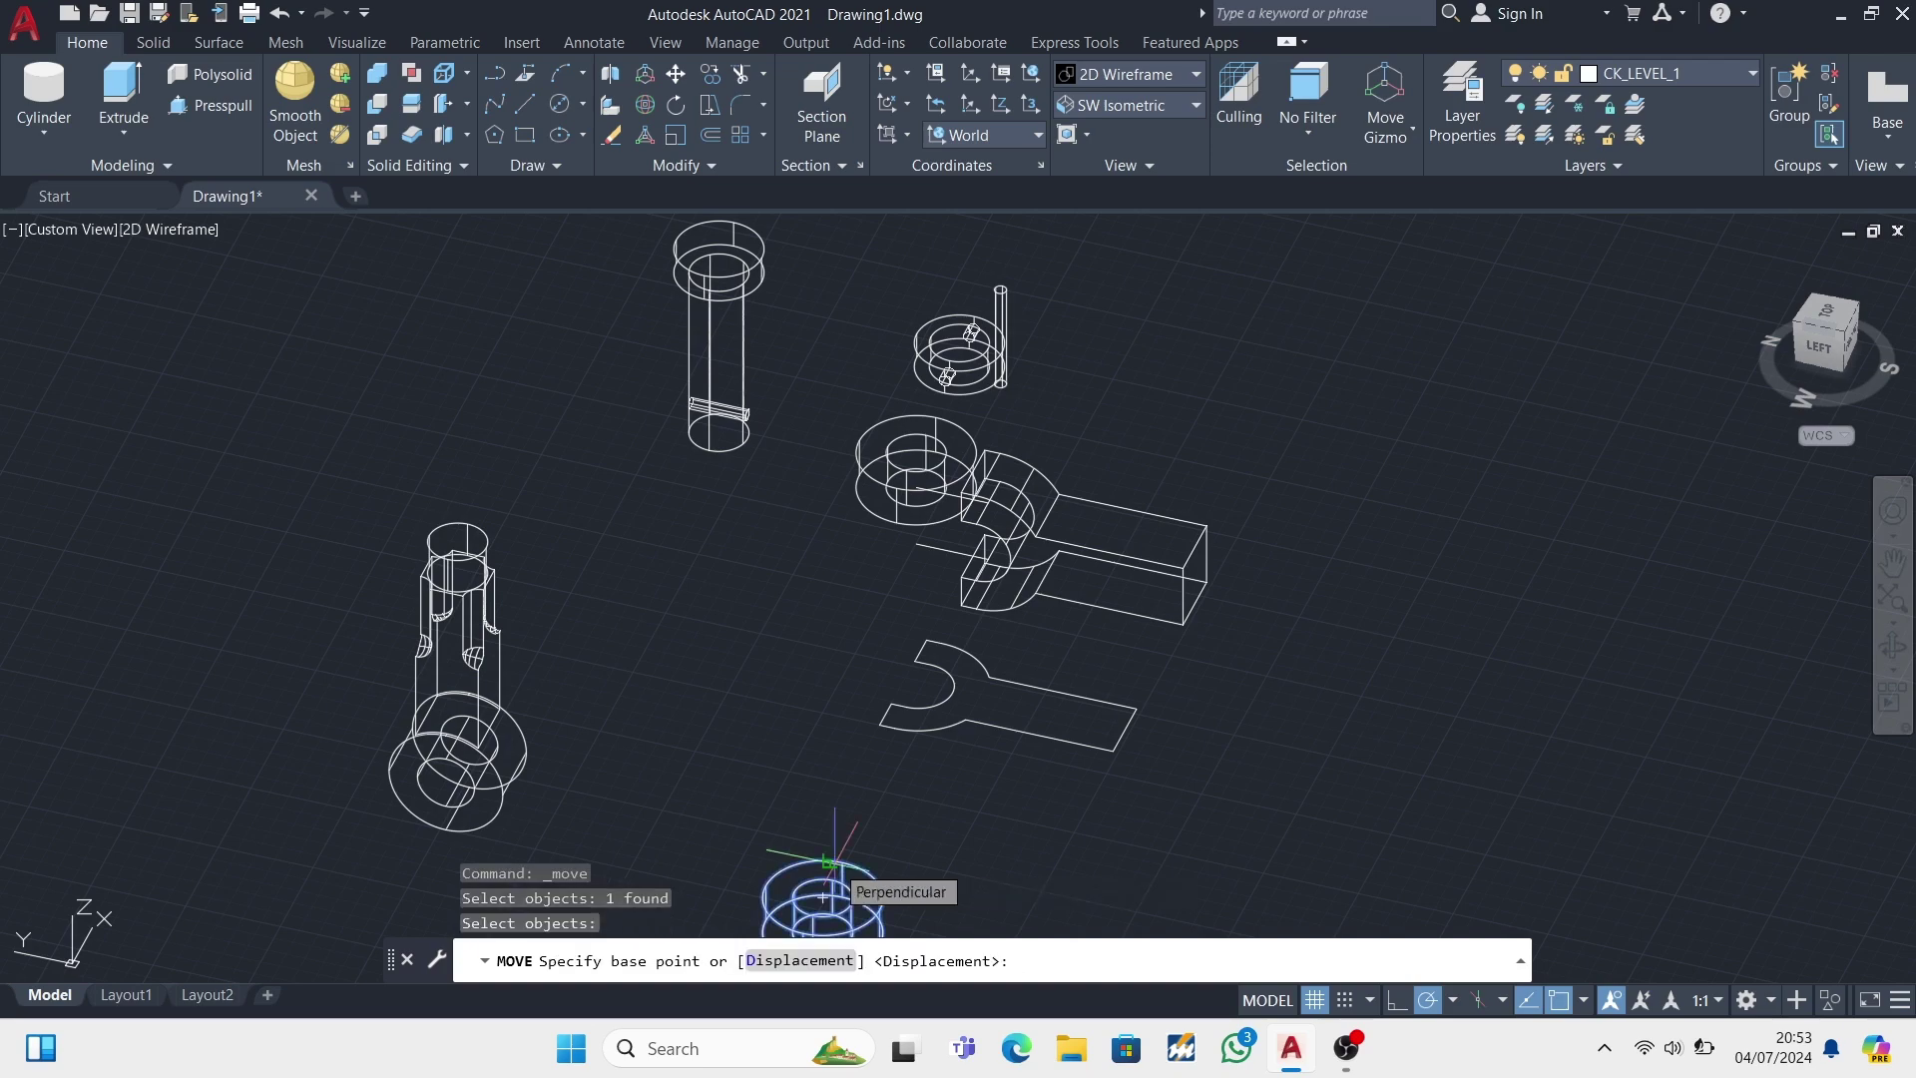
left_click(828, 861)
scroll(829, 658, "up", 3)
- Move the other washer so it sits centred under the upper cylinder, then clear the selection
left_click(826, 623)
key("Return")
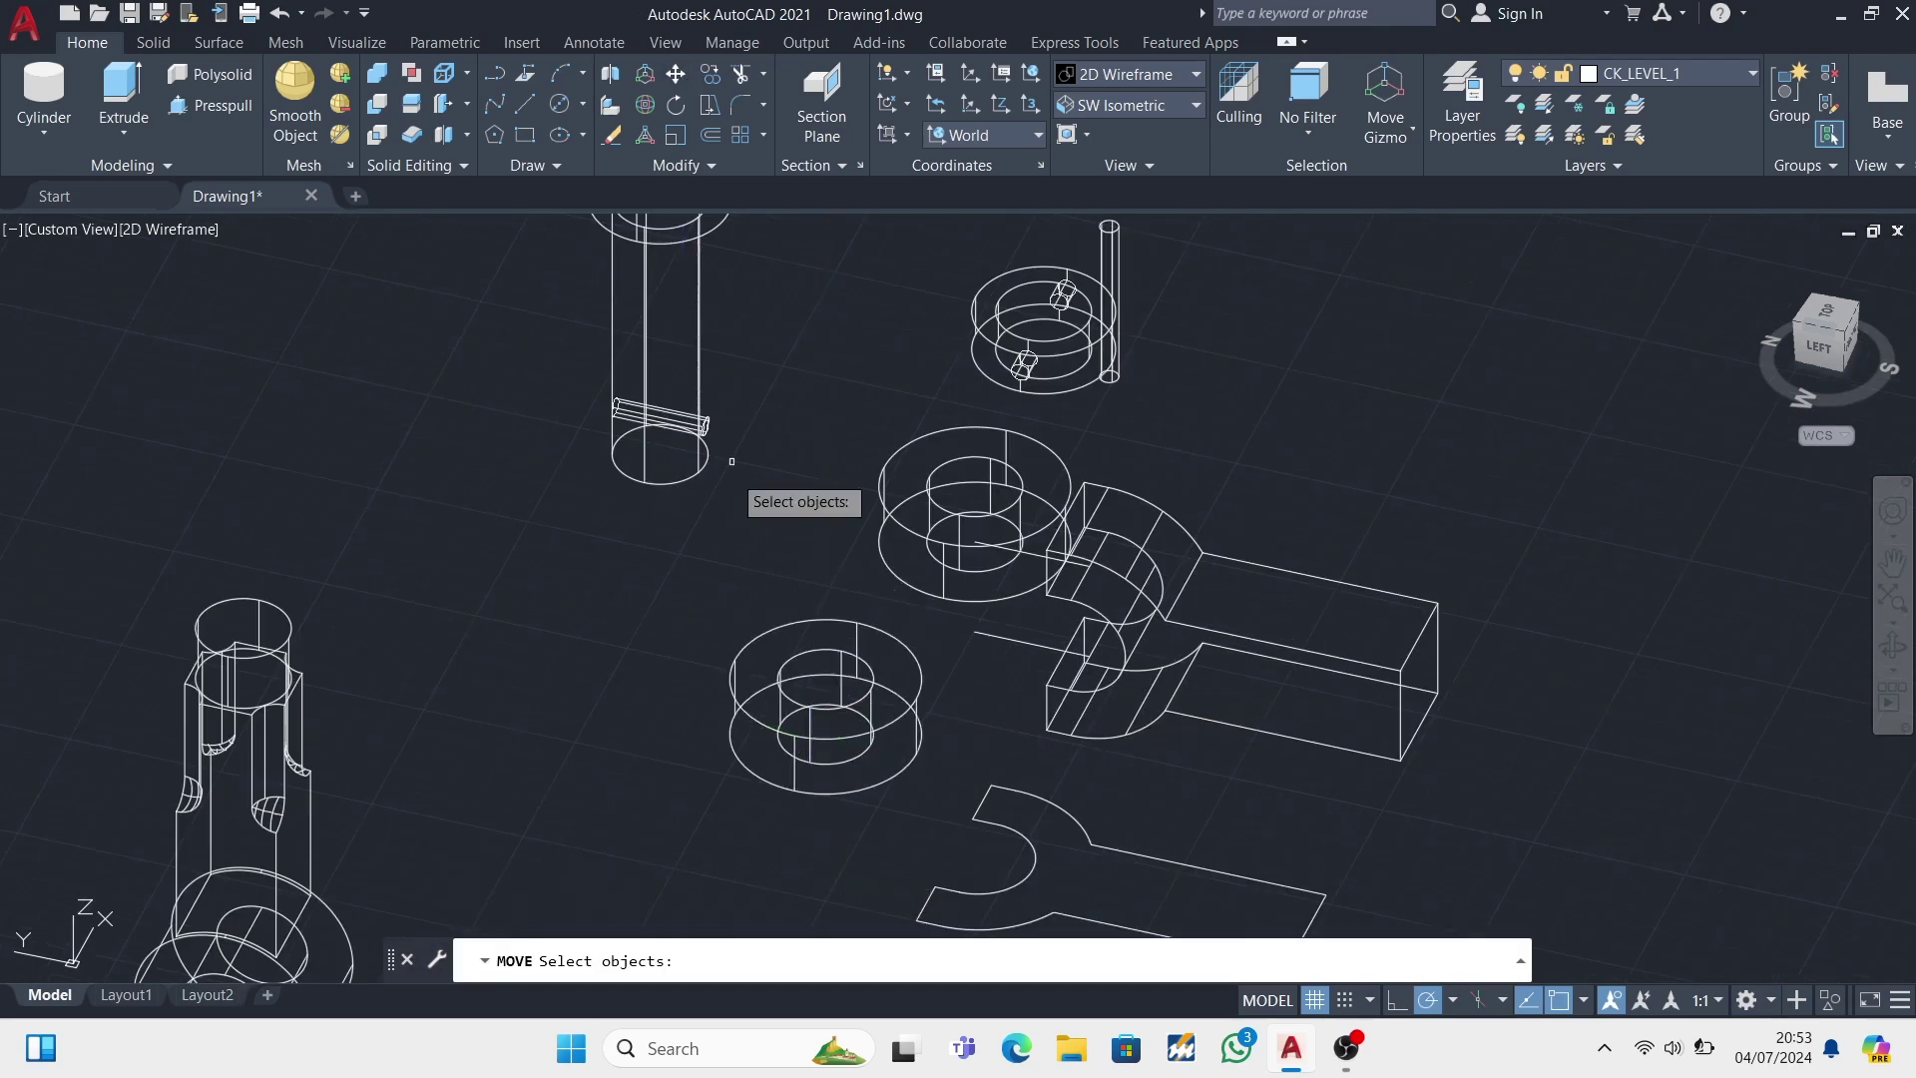
left_click(834, 726)
key("Return")
scroll(835, 699, "up", 2)
scroll(835, 669, "up", 1)
scroll(834, 662, "up", 1)
left_click(837, 659)
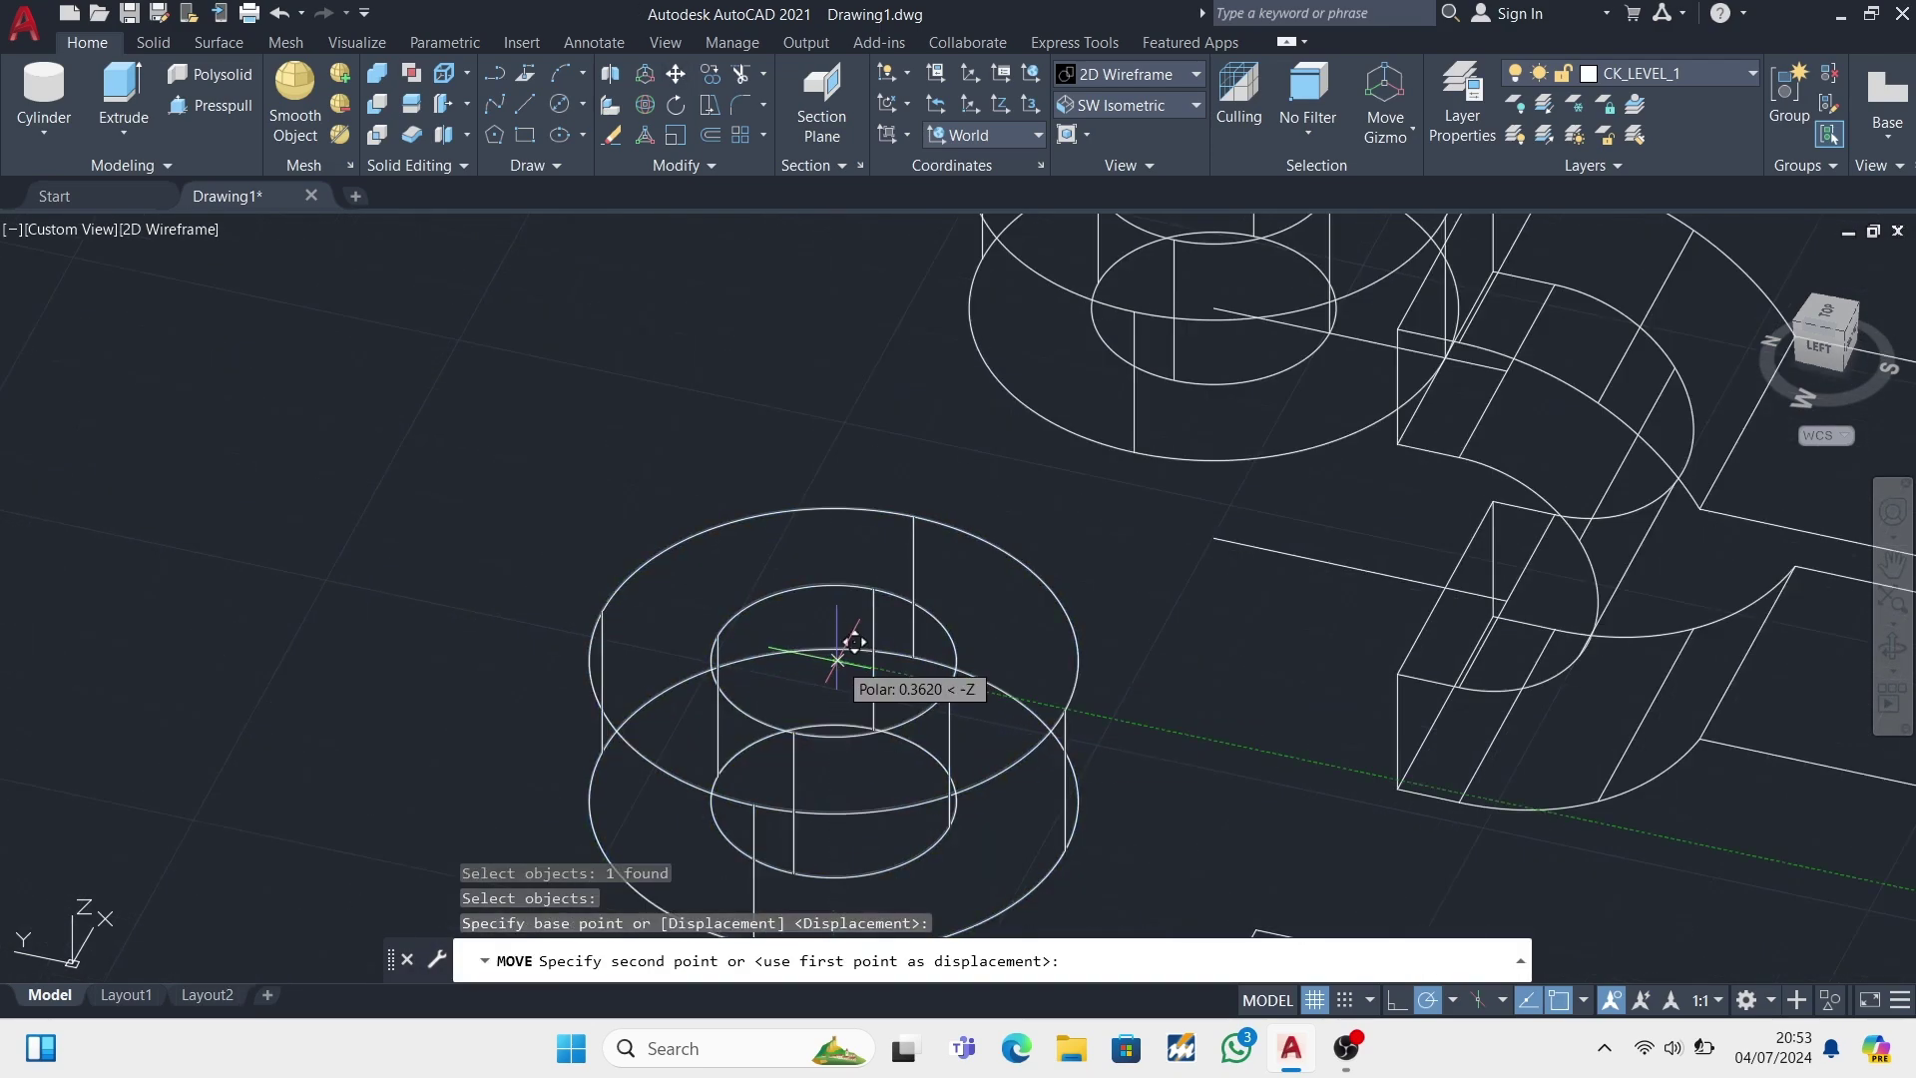
left_click(1216, 539)
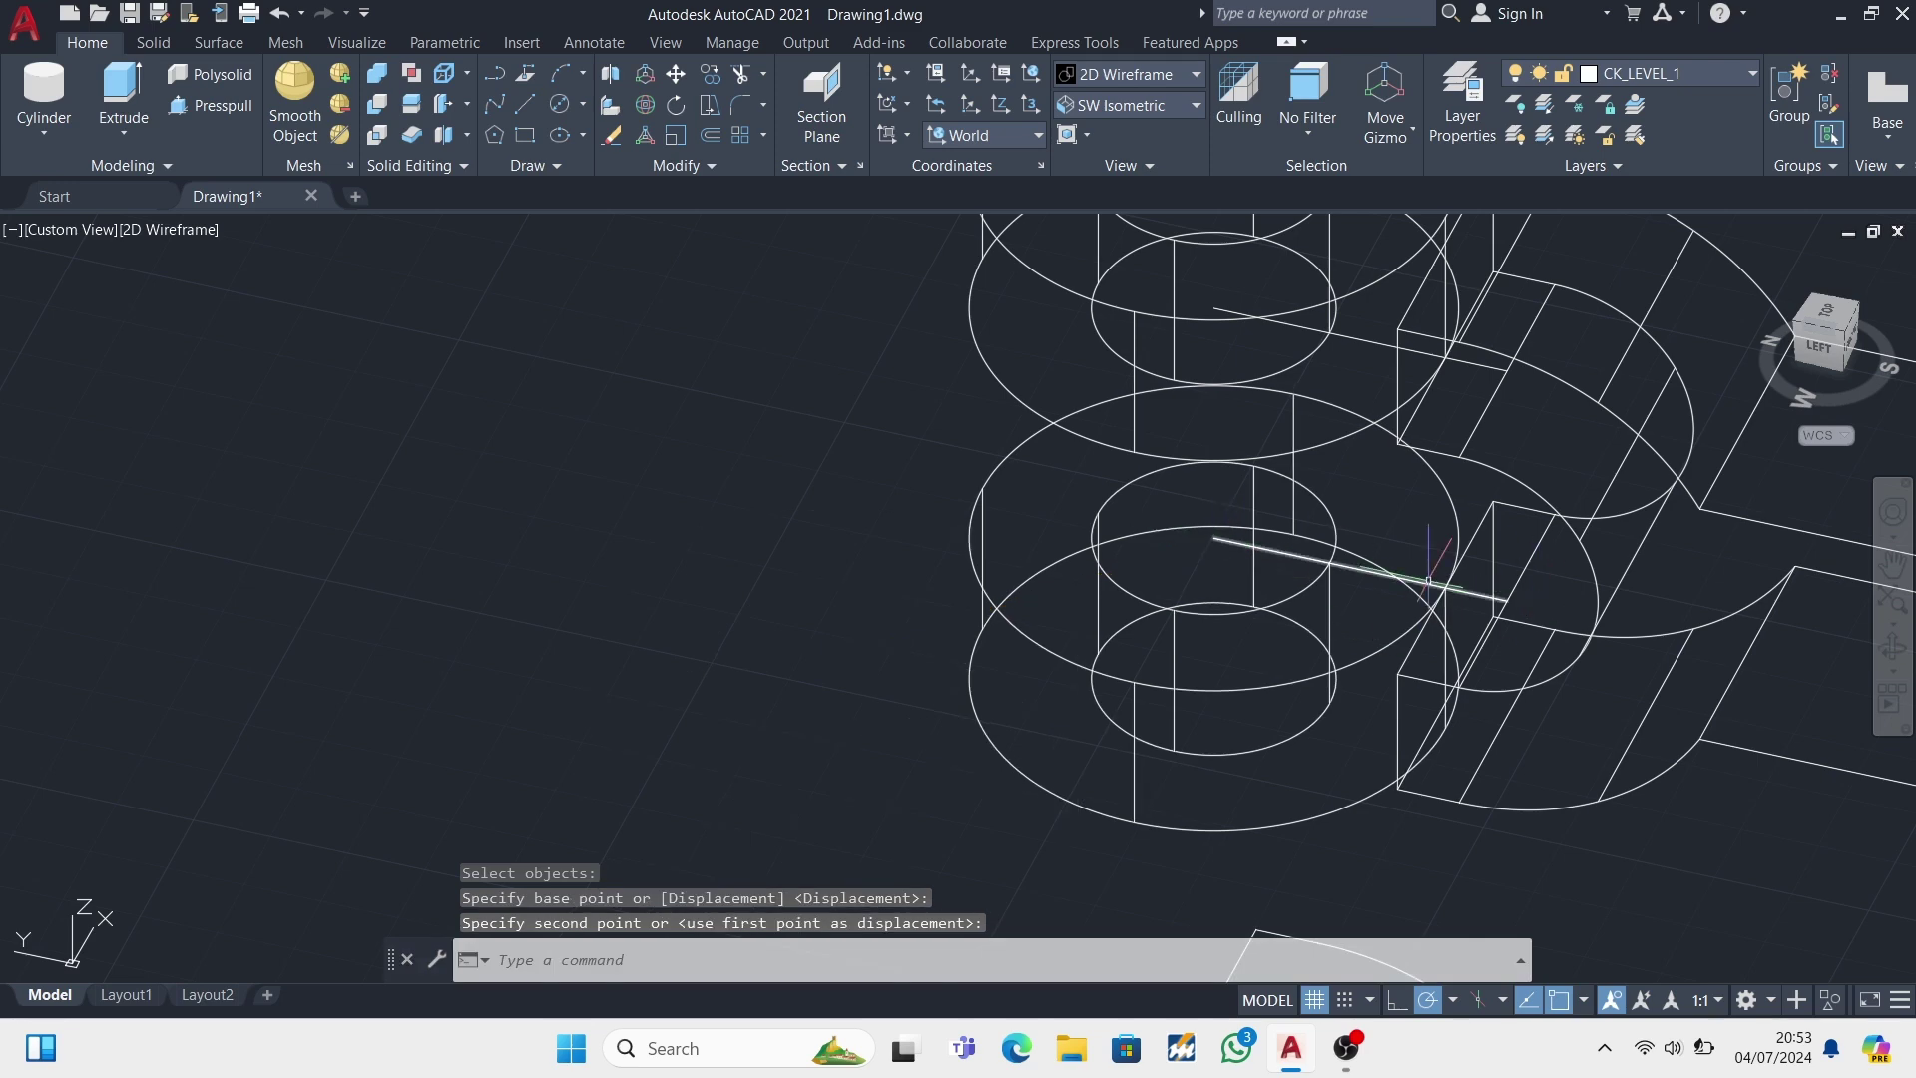
left_click(1429, 579)
key("Escape")
scroll(1098, 409, "down", 4)
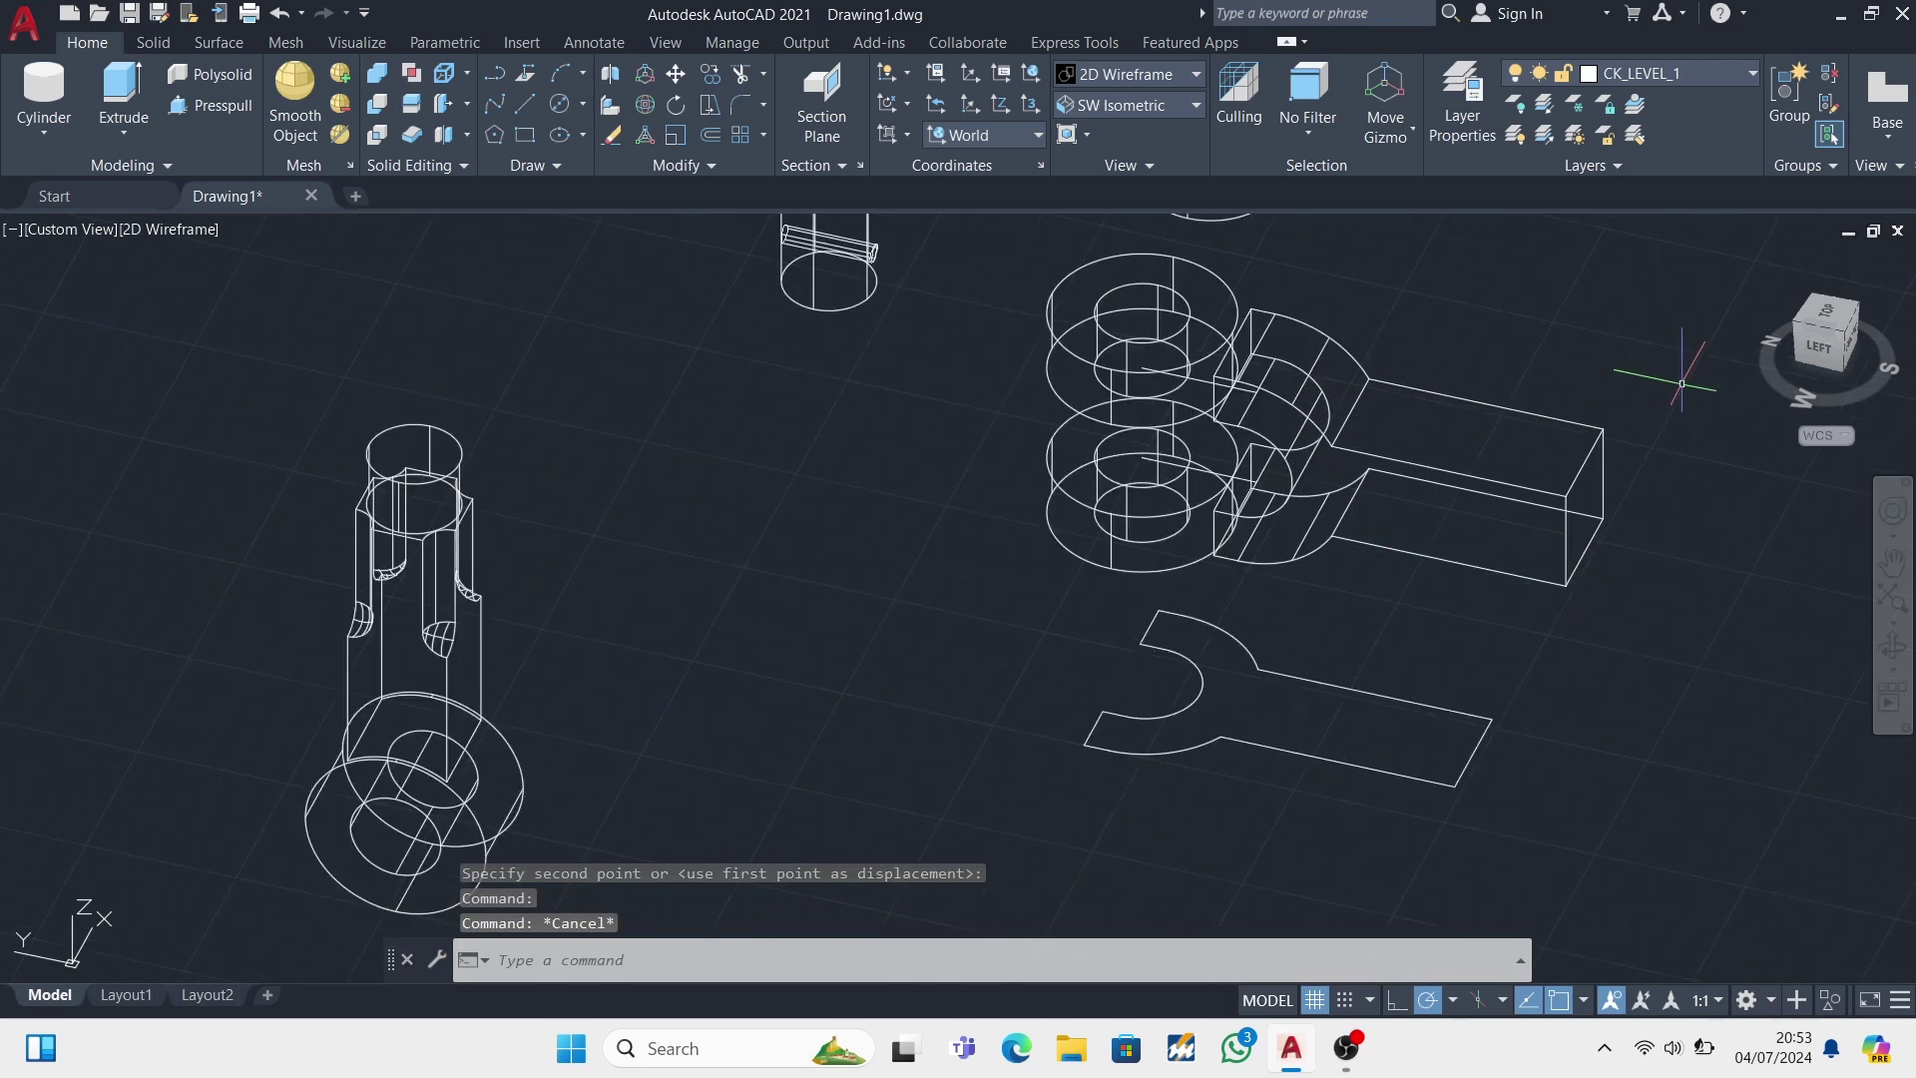
- Start a line from the arm's end, then abandon it
type("l")
key("Return")
scroll(1277, 349, "up", 3)
scroll(1421, 390, "down", 3)
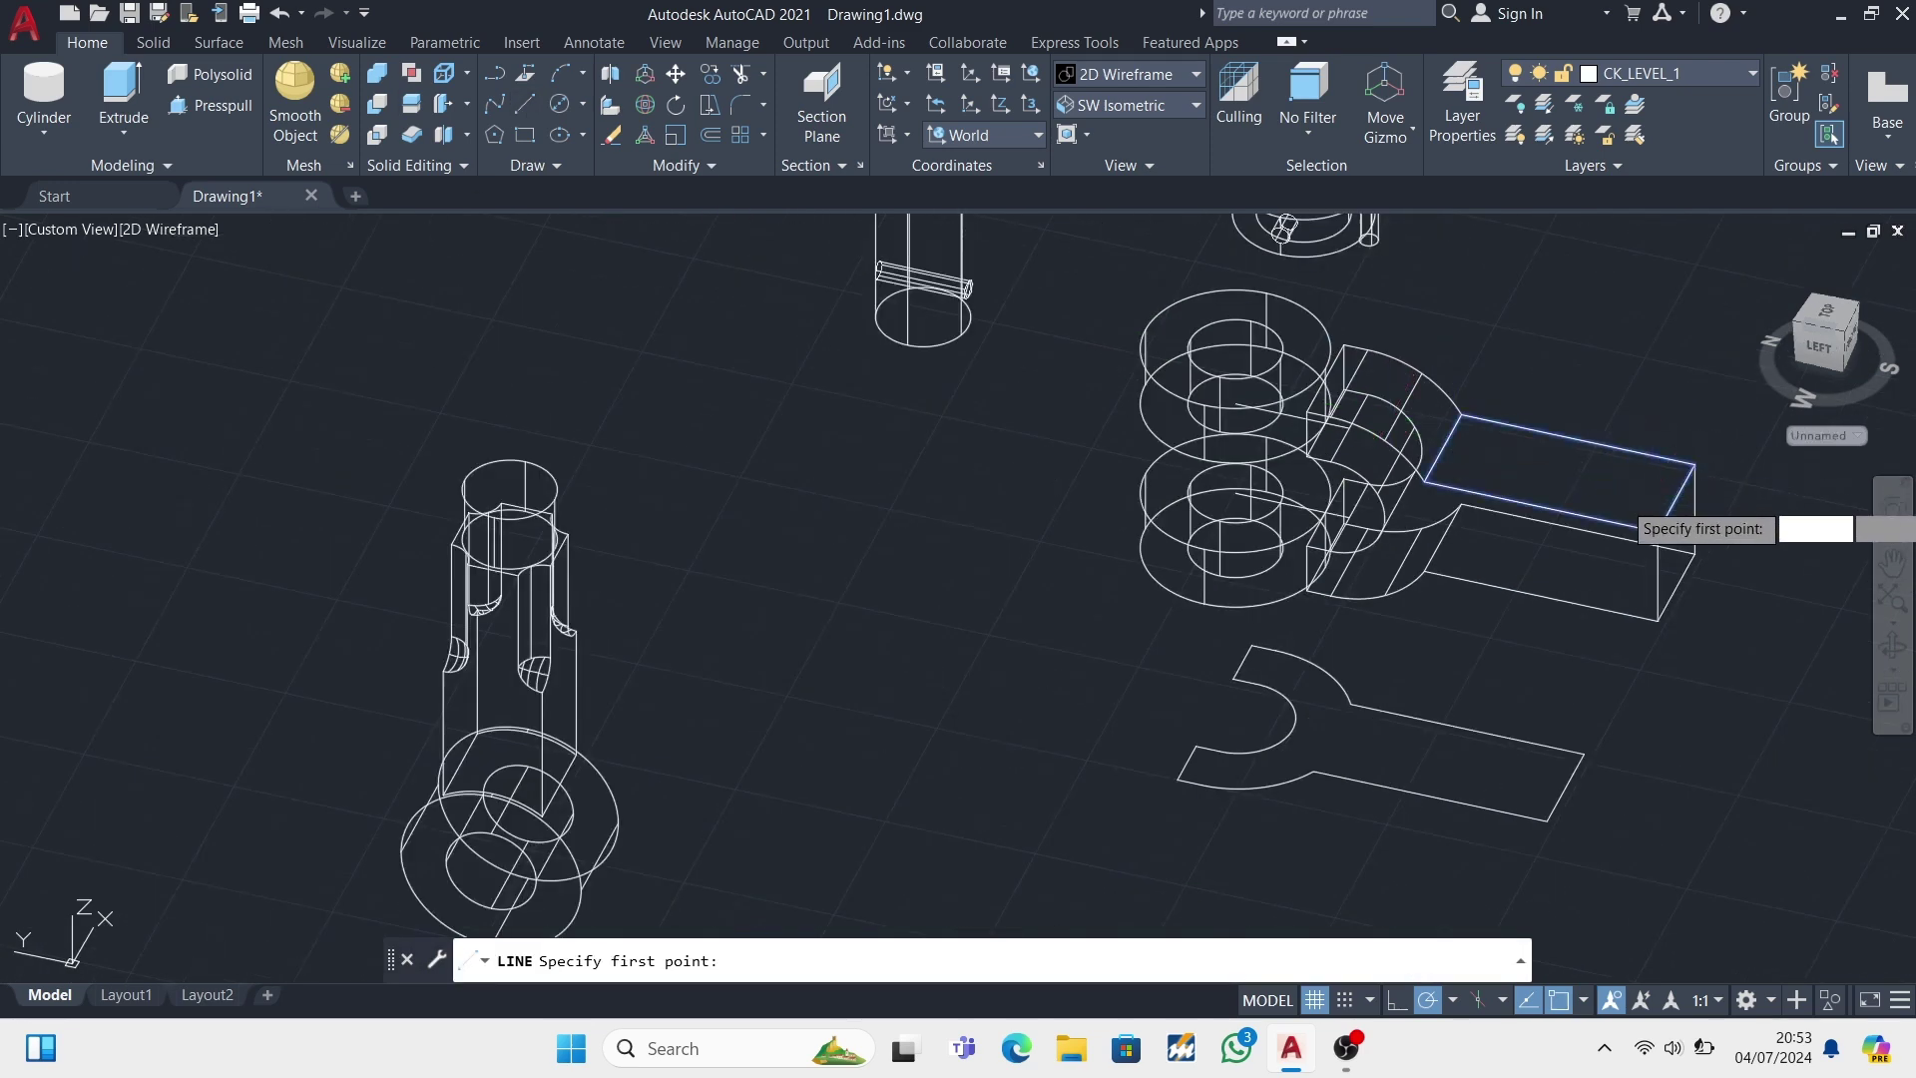
left_click(1678, 496)
scroll(1527, 489, "up", 2)
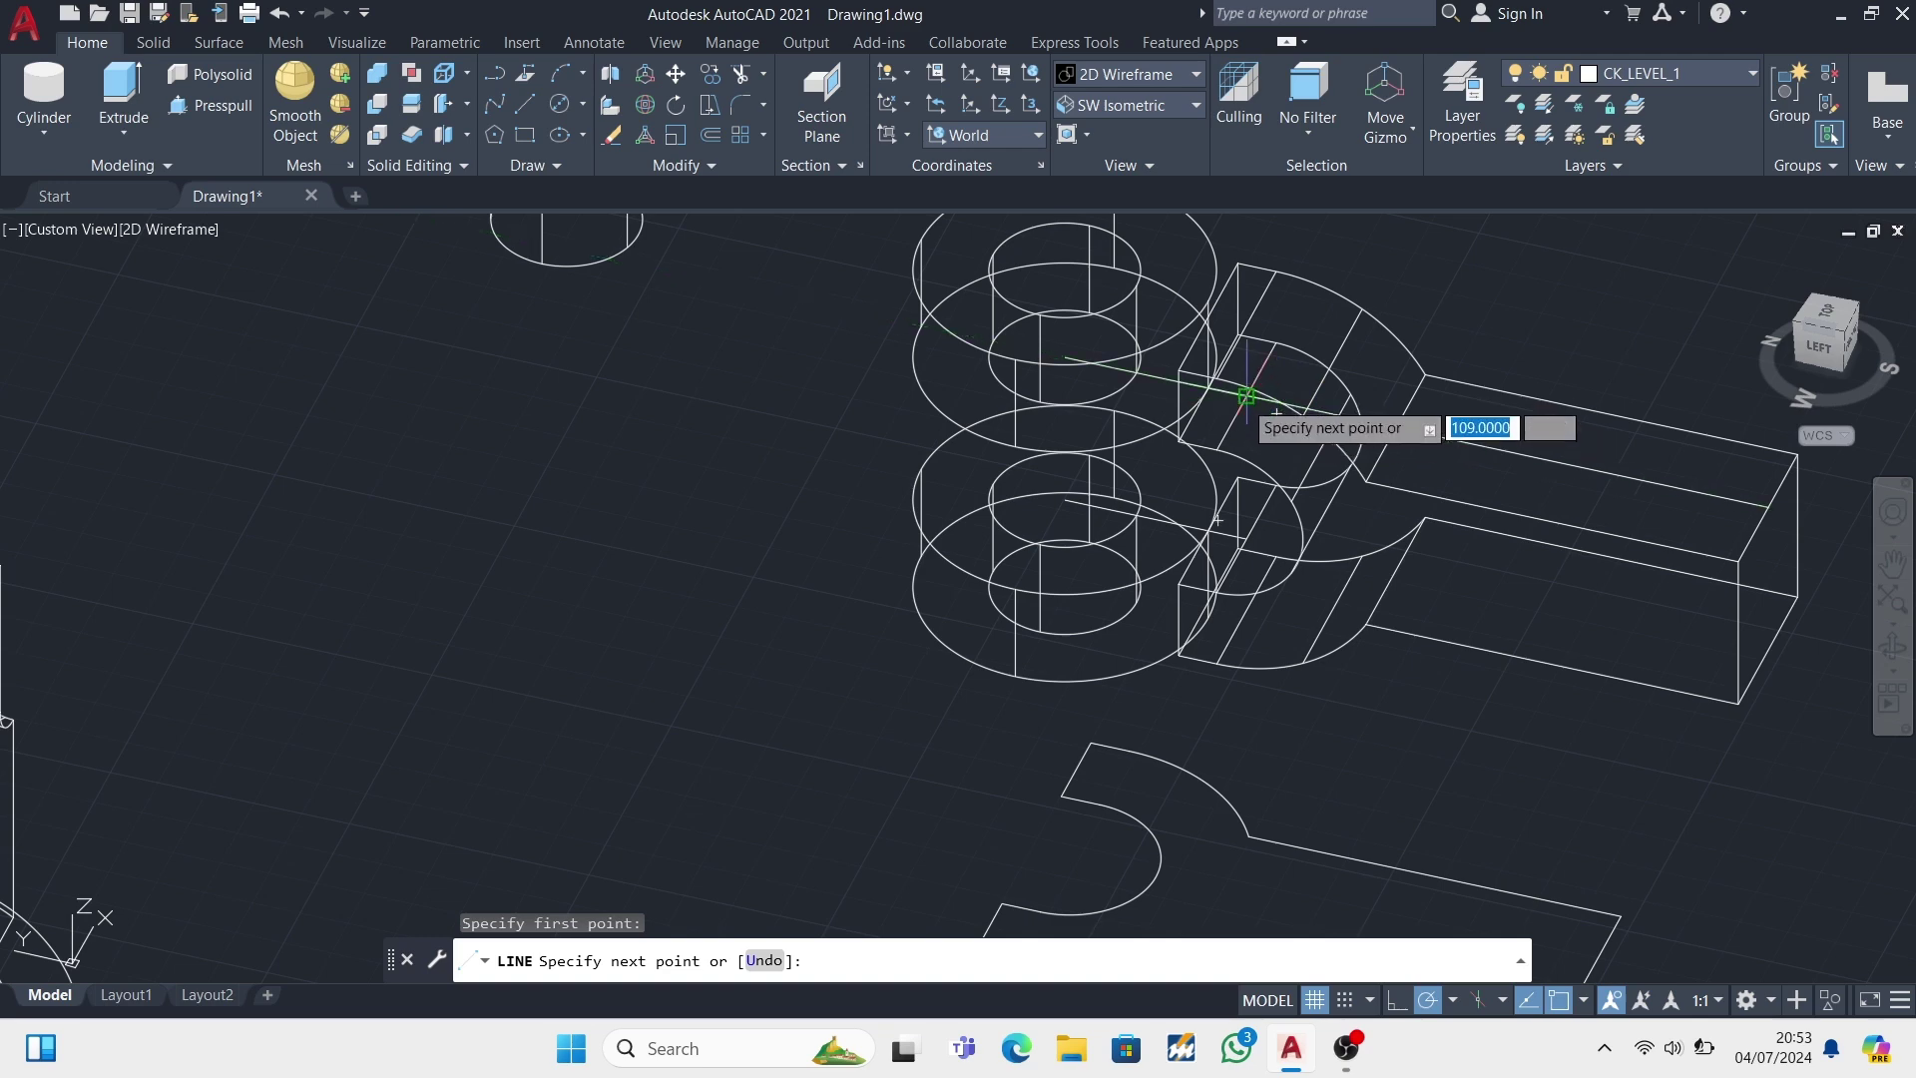
scroll(1258, 339, "up", 3)
scroll(1259, 339, "down", 2)
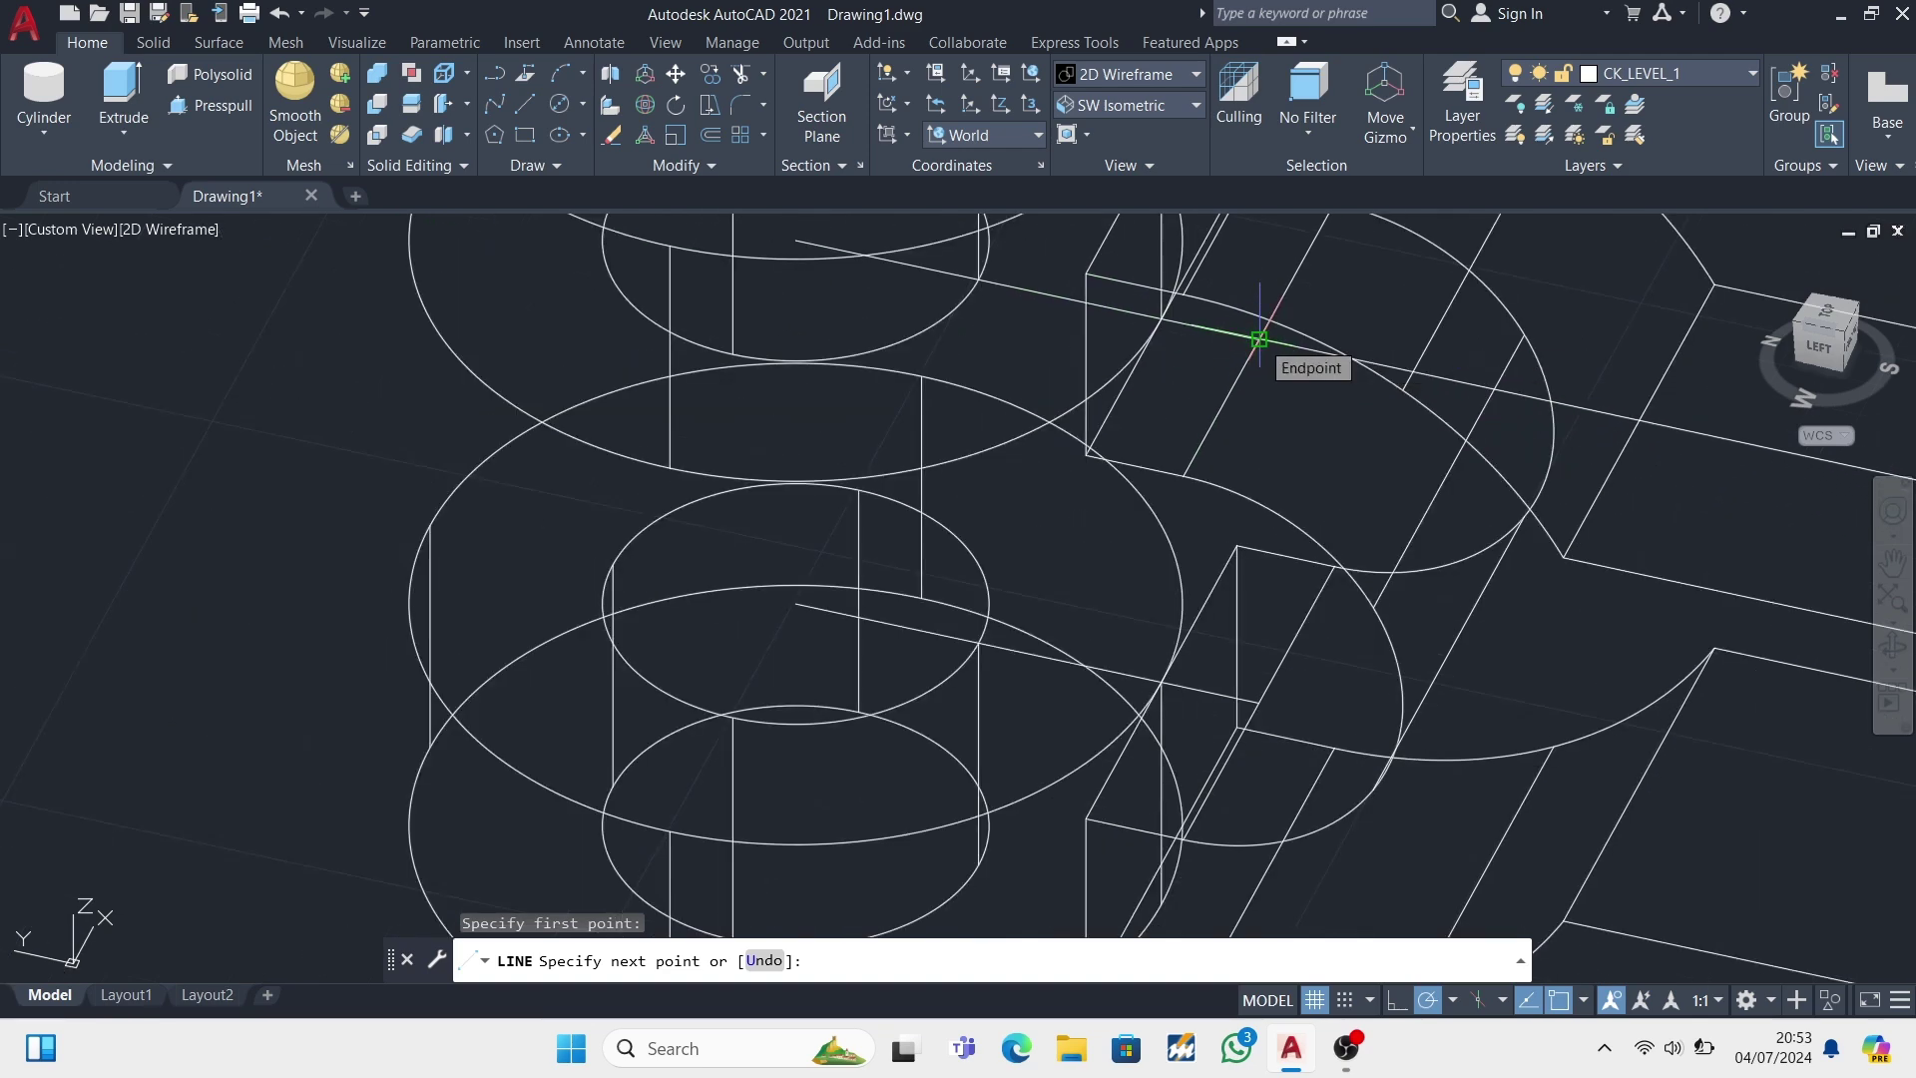
scroll(1261, 334, "down", 2)
key("Escape")
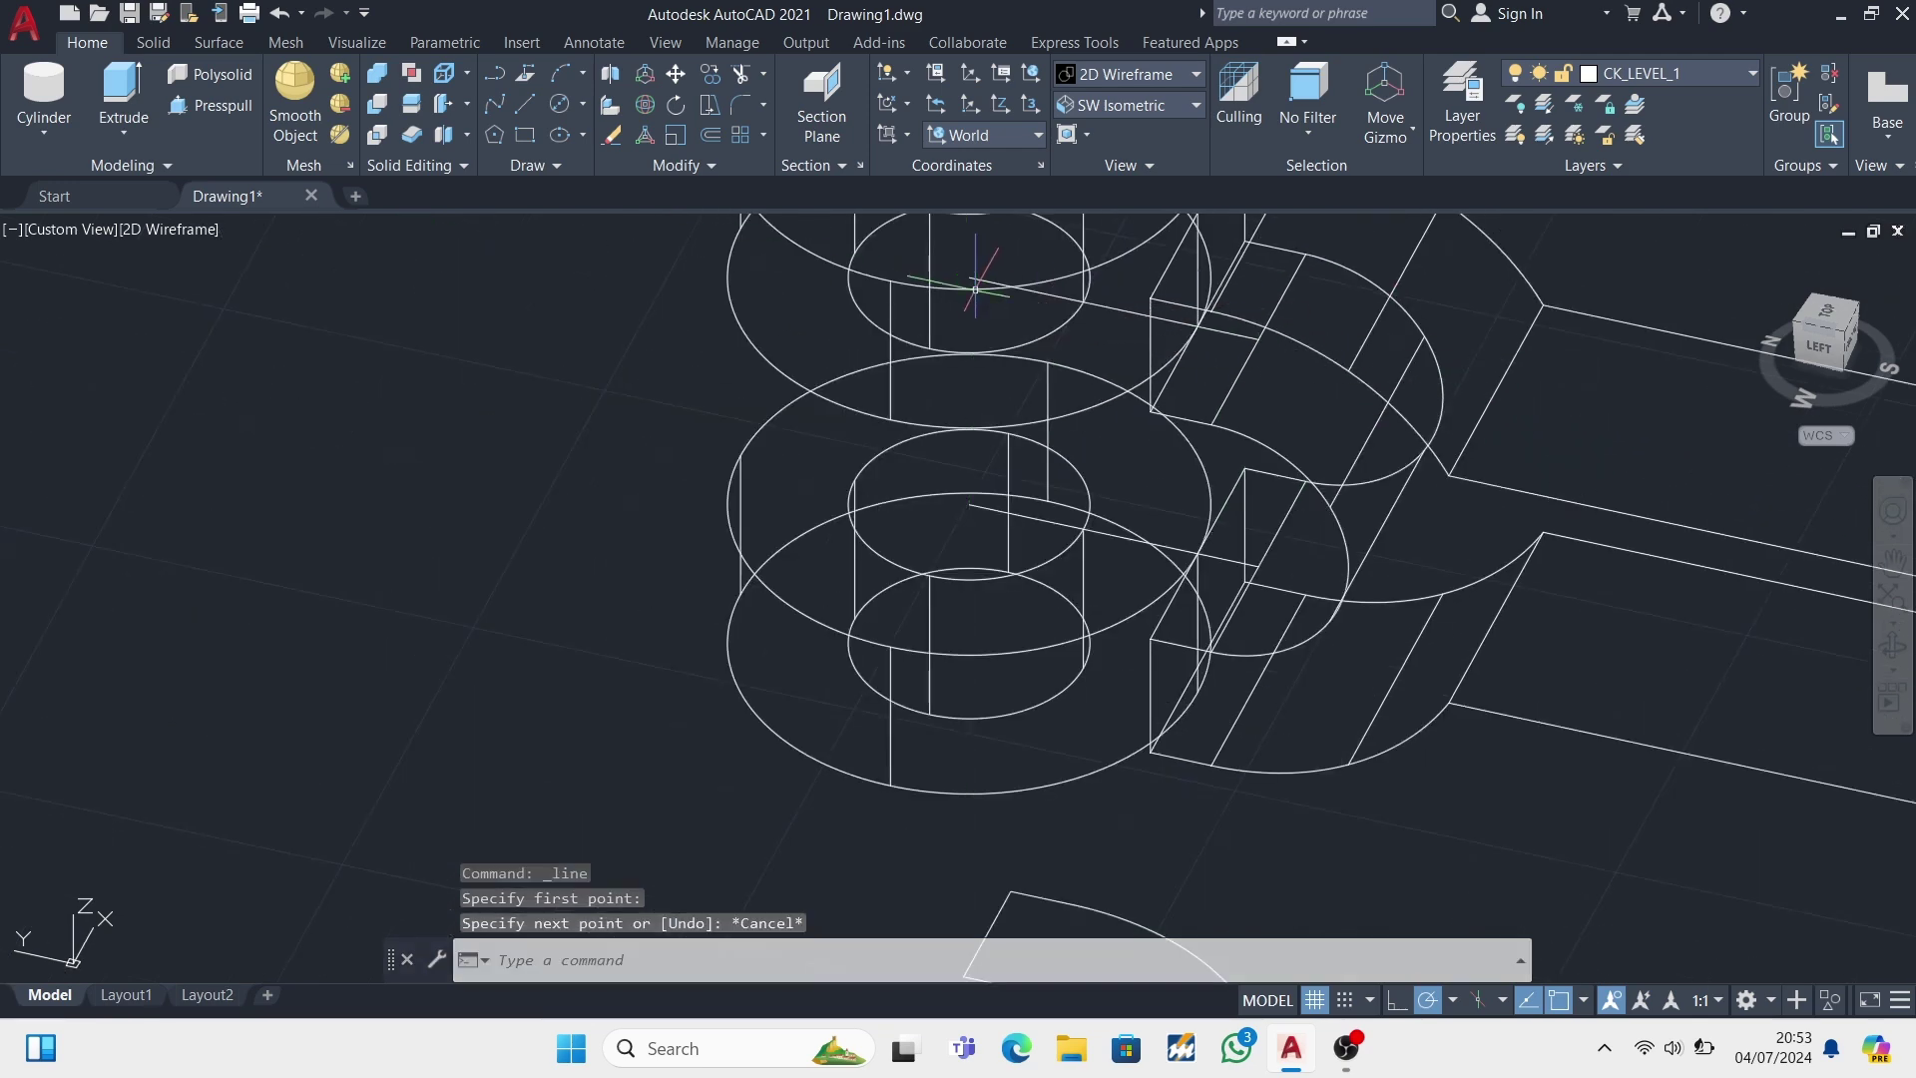
scroll(998, 300, "down", 2)
- Erase the leftover guide line and draw a new line from the fork block's corner to the cylinder's endpoint
left_click(1058, 305)
key("Delete")
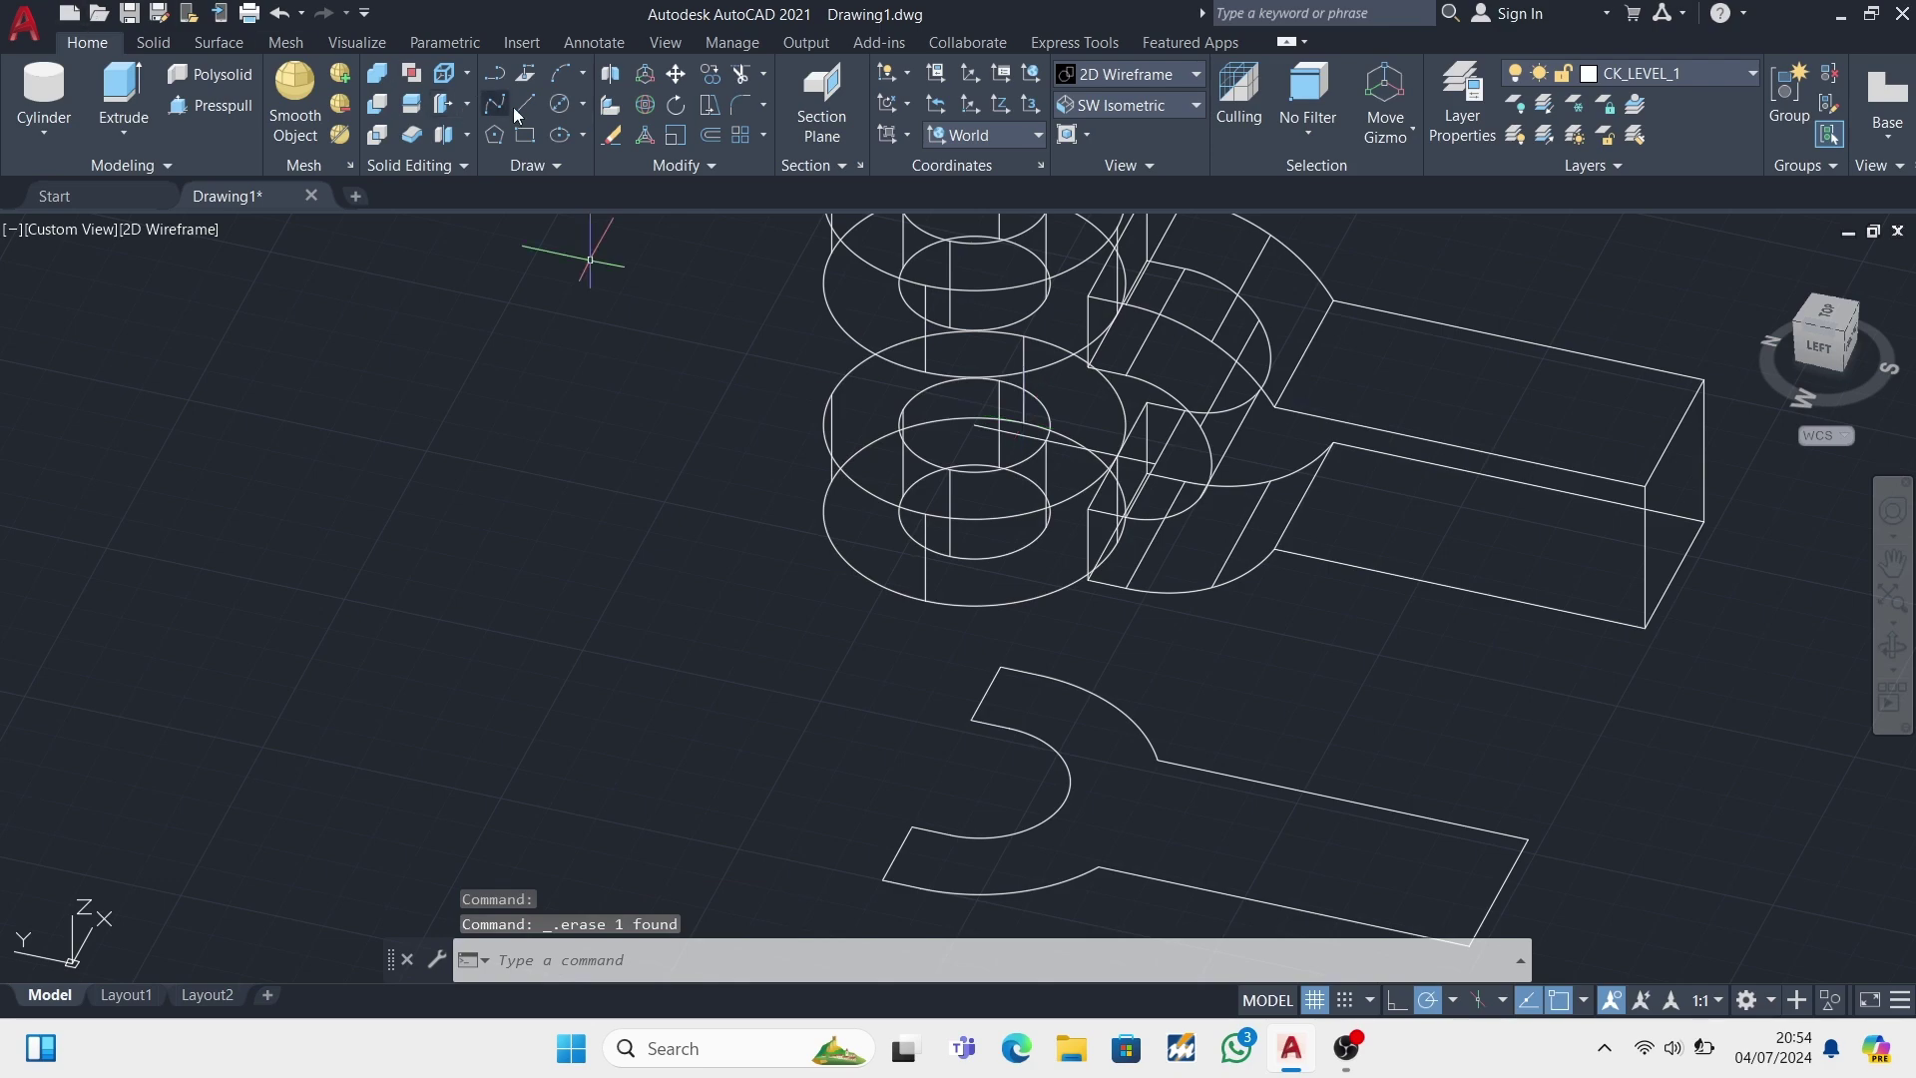
left_click(519, 106)
left_click(1675, 574)
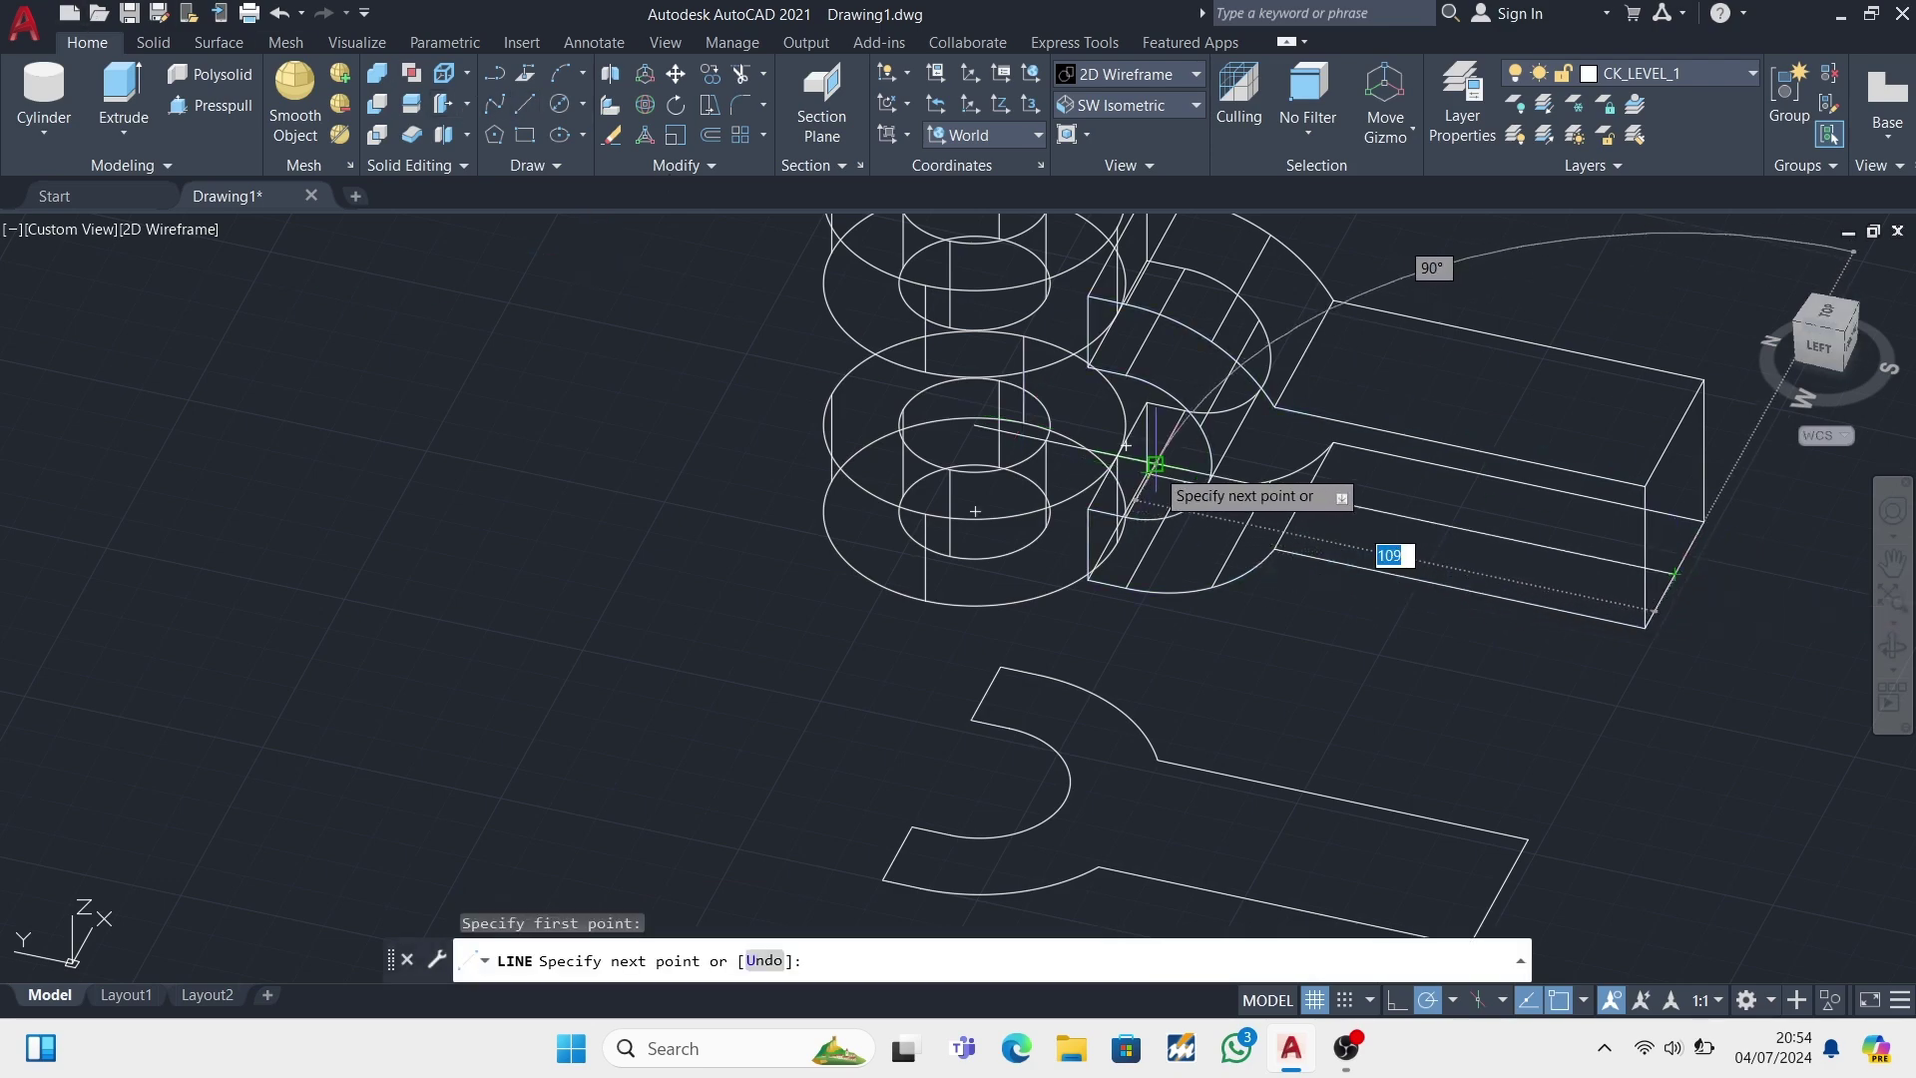
left_click(975, 425)
key("Escape")
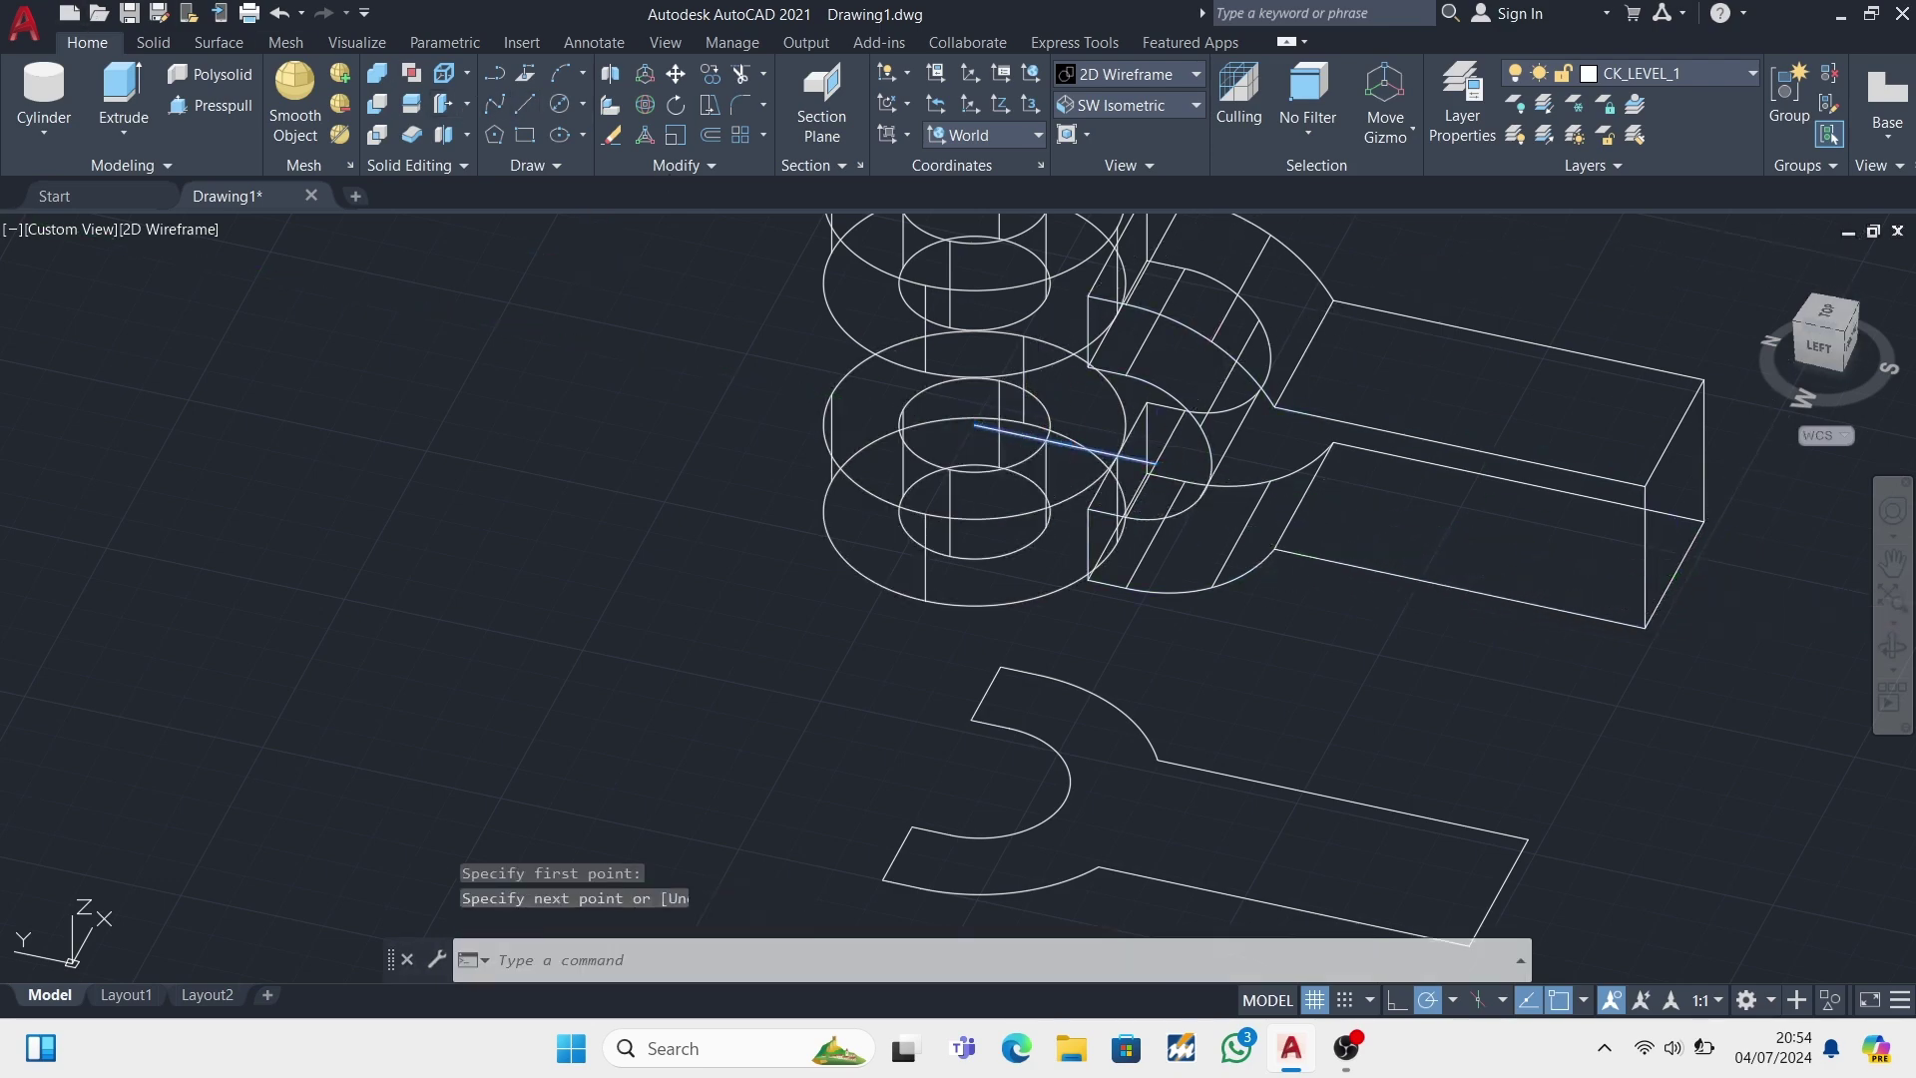
left_click(1894, 647)
mouse_move(999, 599)
left_mouse_down()
mouse_move(562, 613)
mouse_move(560, 548)
left_mouse_up()
- Set the UCS to Back, switch to SW Isometric, then set the UCS to Right
left_click(1128, 105)
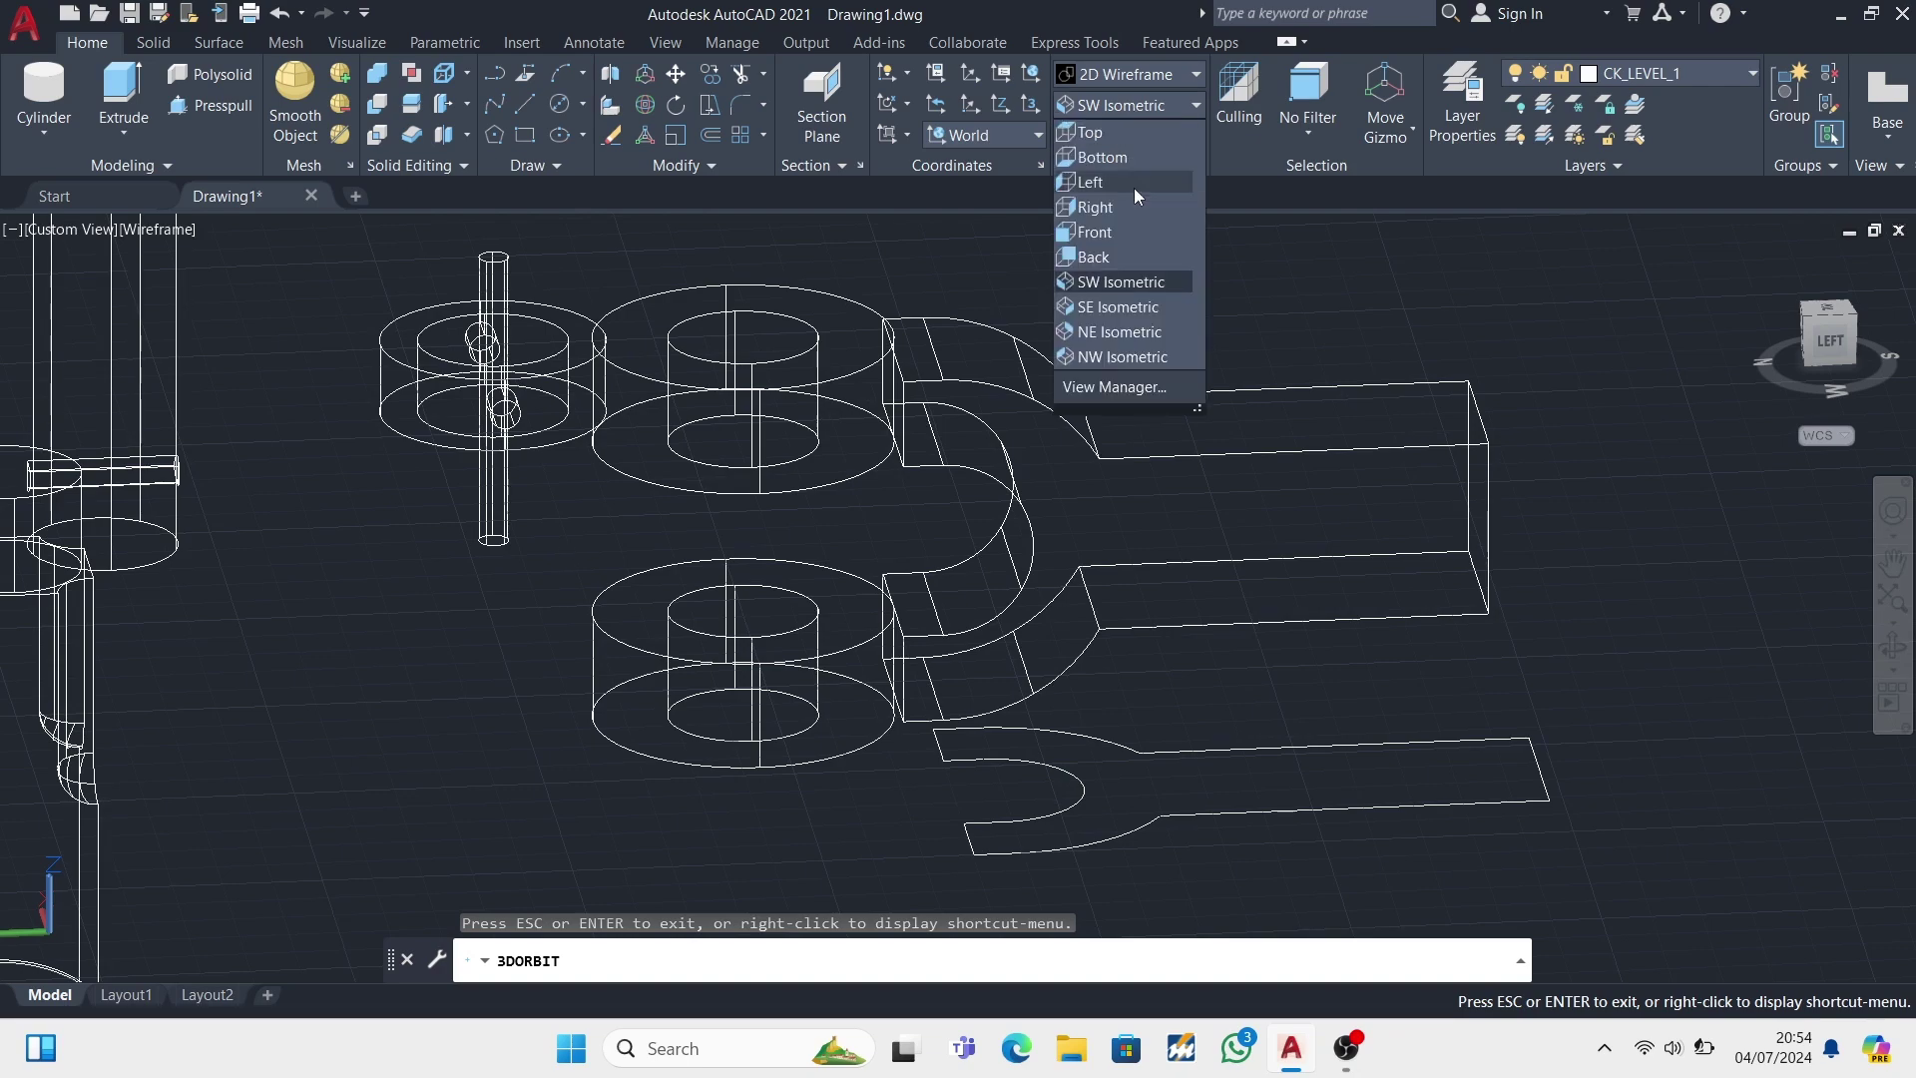
left_click(1093, 257)
left_click(1148, 105)
left_click(1114, 283)
scroll(1114, 289, "up", 5)
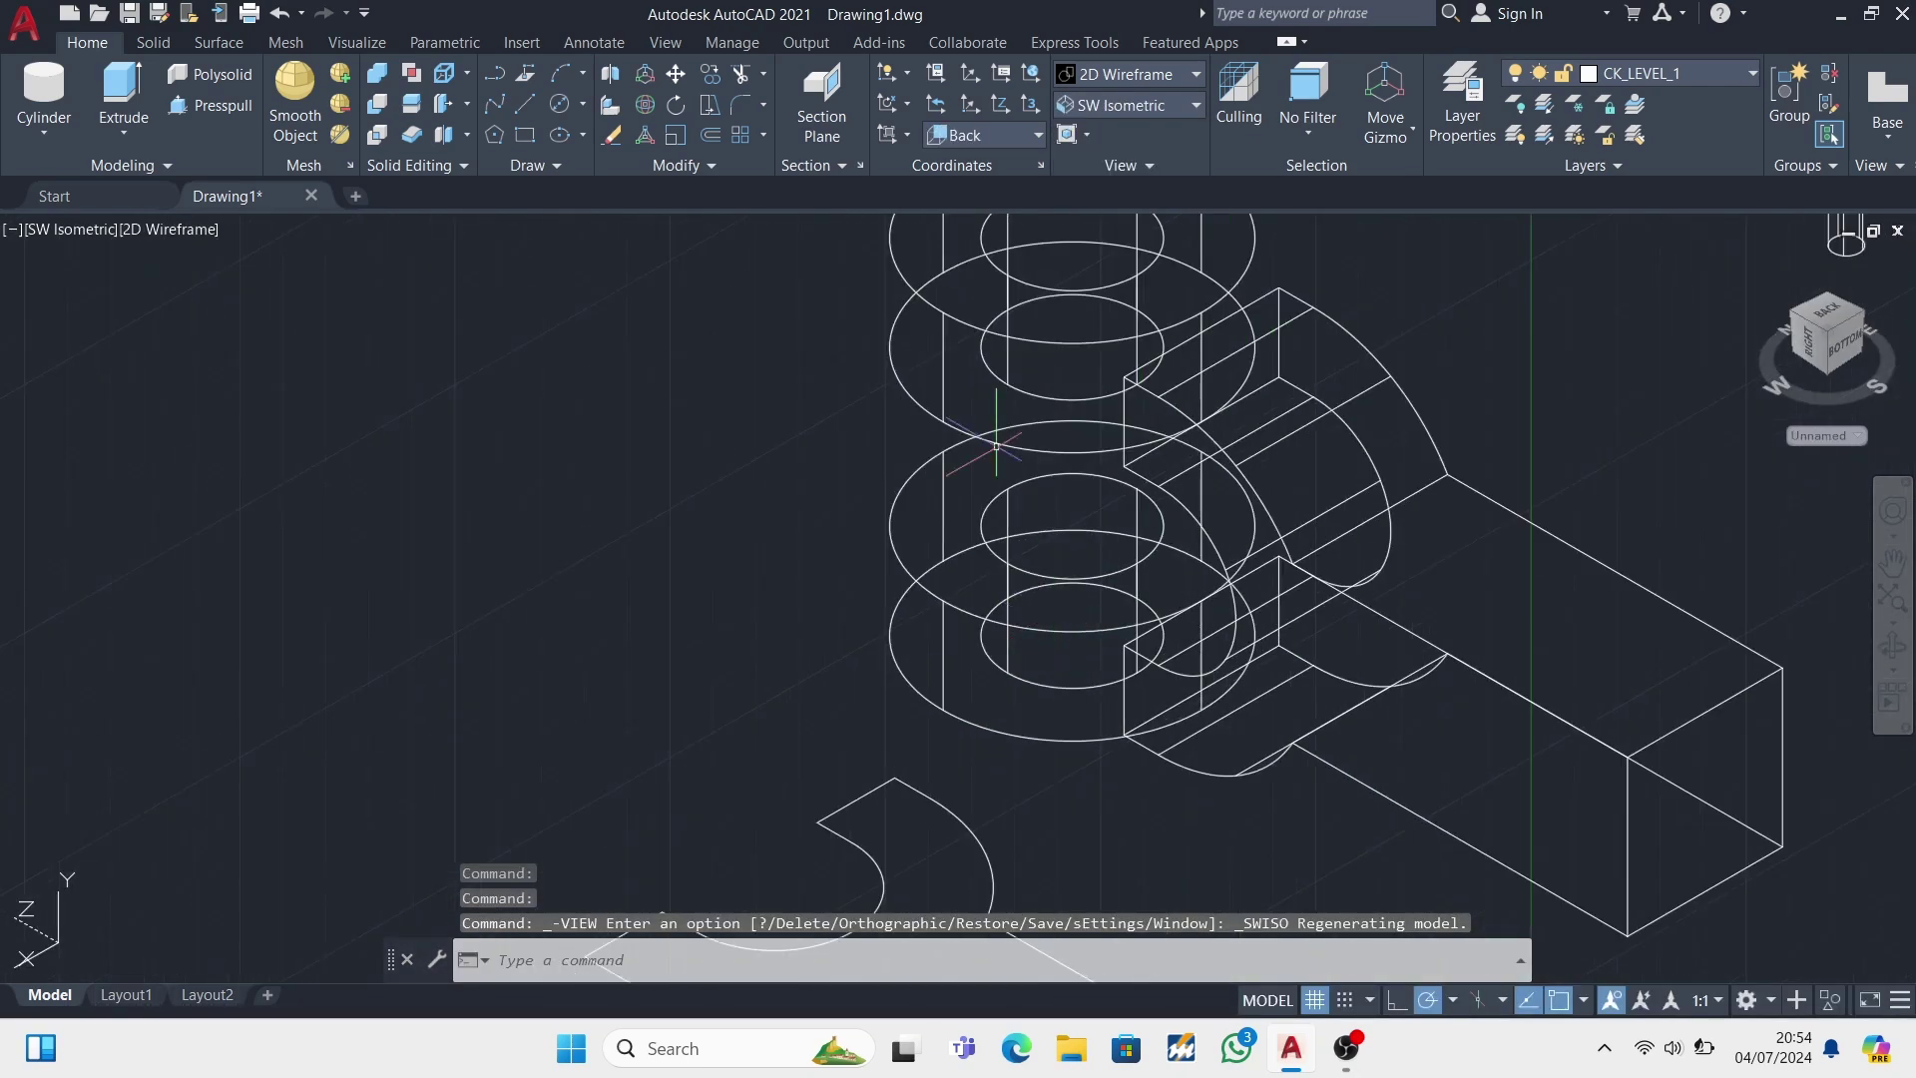
left_click(1038, 135)
left_click(1006, 264)
- Orbit to the fork's side and pick its thin side face for press-pull
left_click(1894, 647)
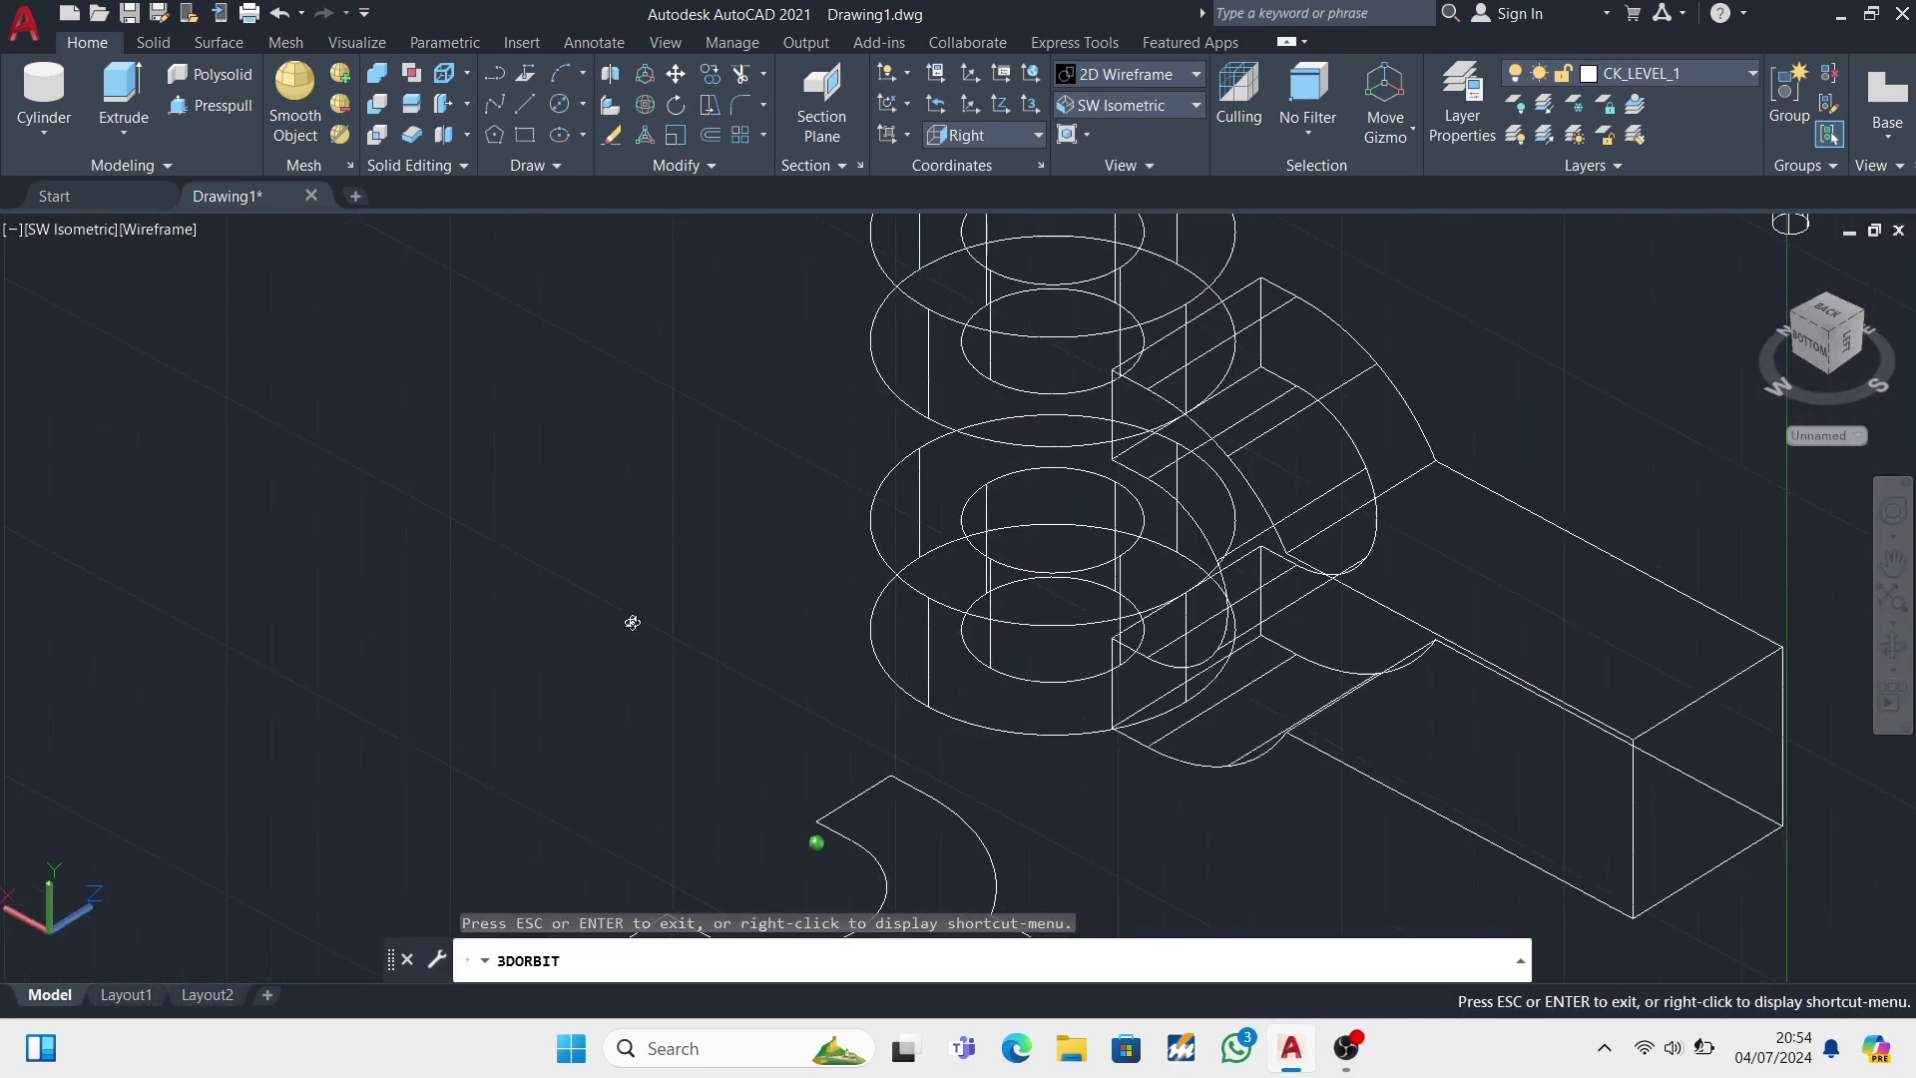
left_click_drag(633, 621, 745, 568)
scroll(1822, 656, "down", 2)
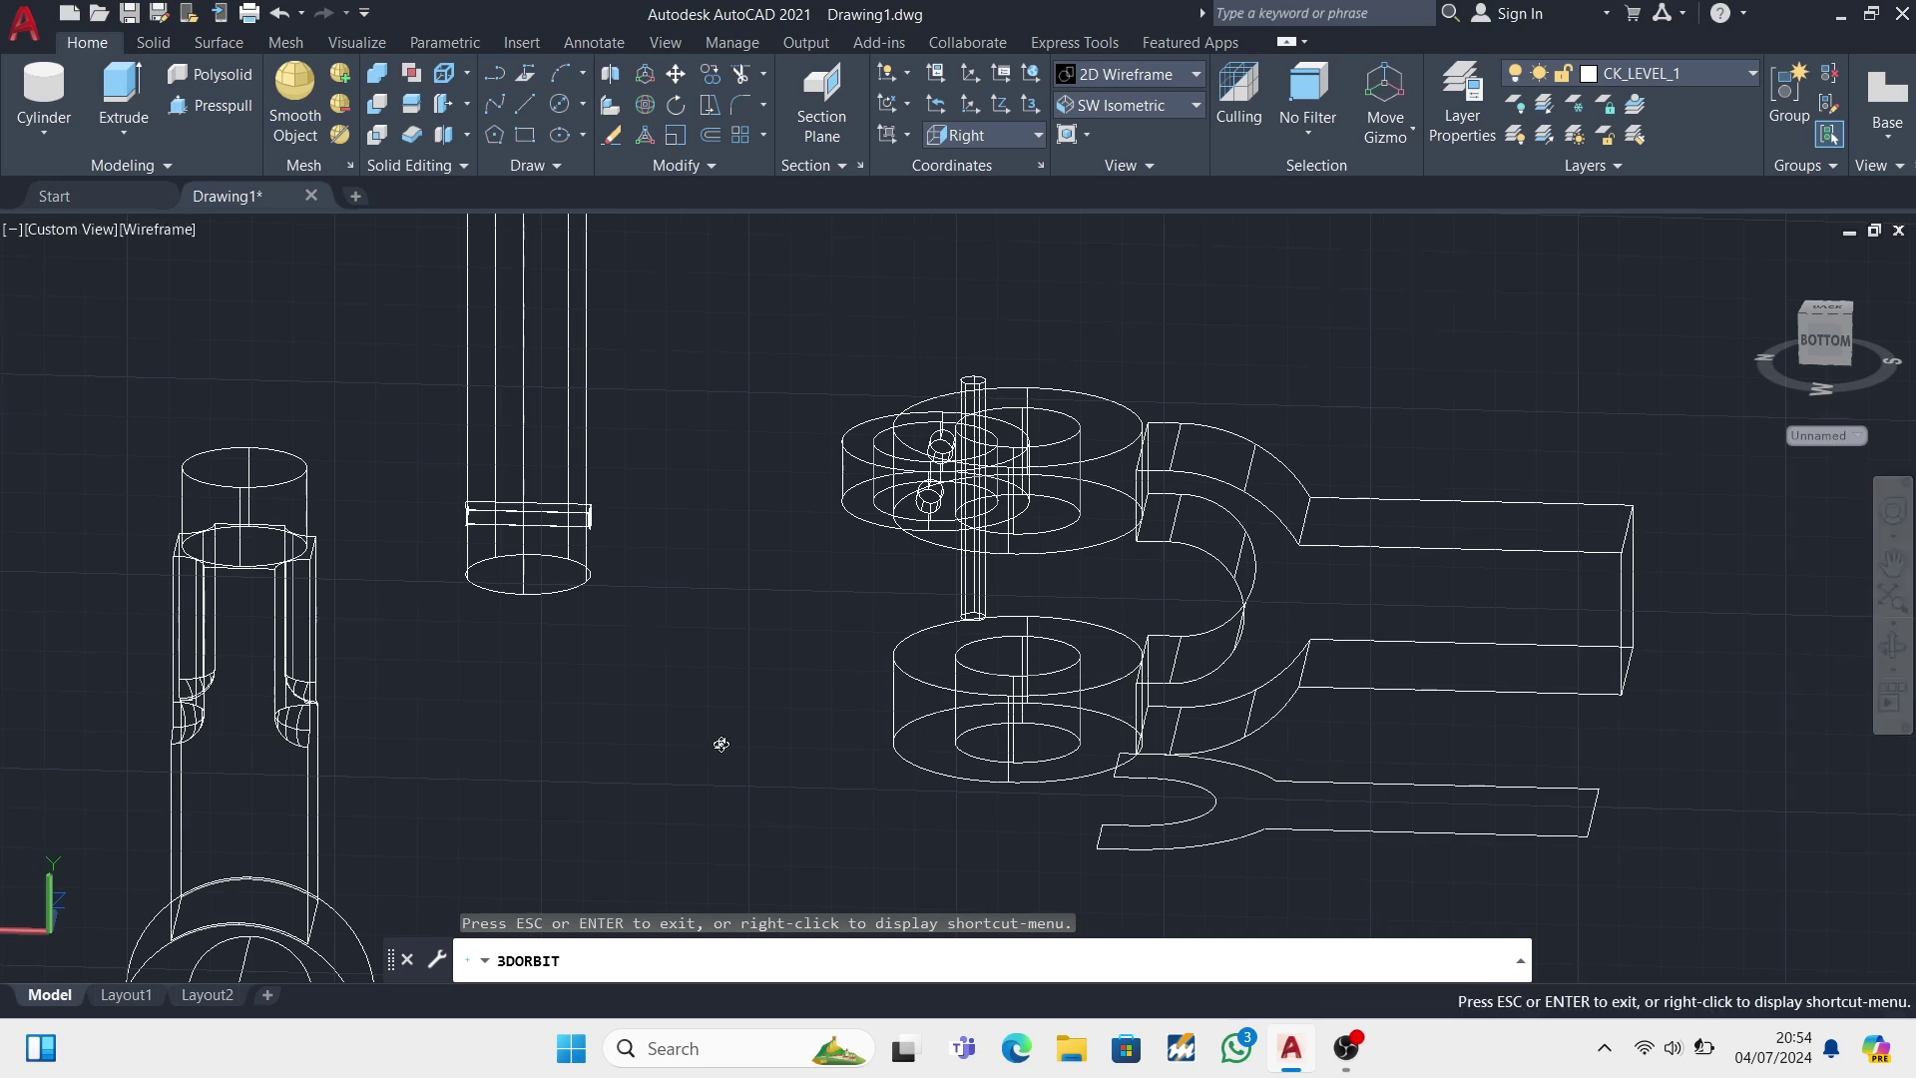
mouse_move(720, 744)
left_mouse_down()
mouse_move(788, 728)
mouse_move(797, 745)
mouse_move(728, 454)
left_mouse_up()
key("Escape")
type("l")
key("Return")
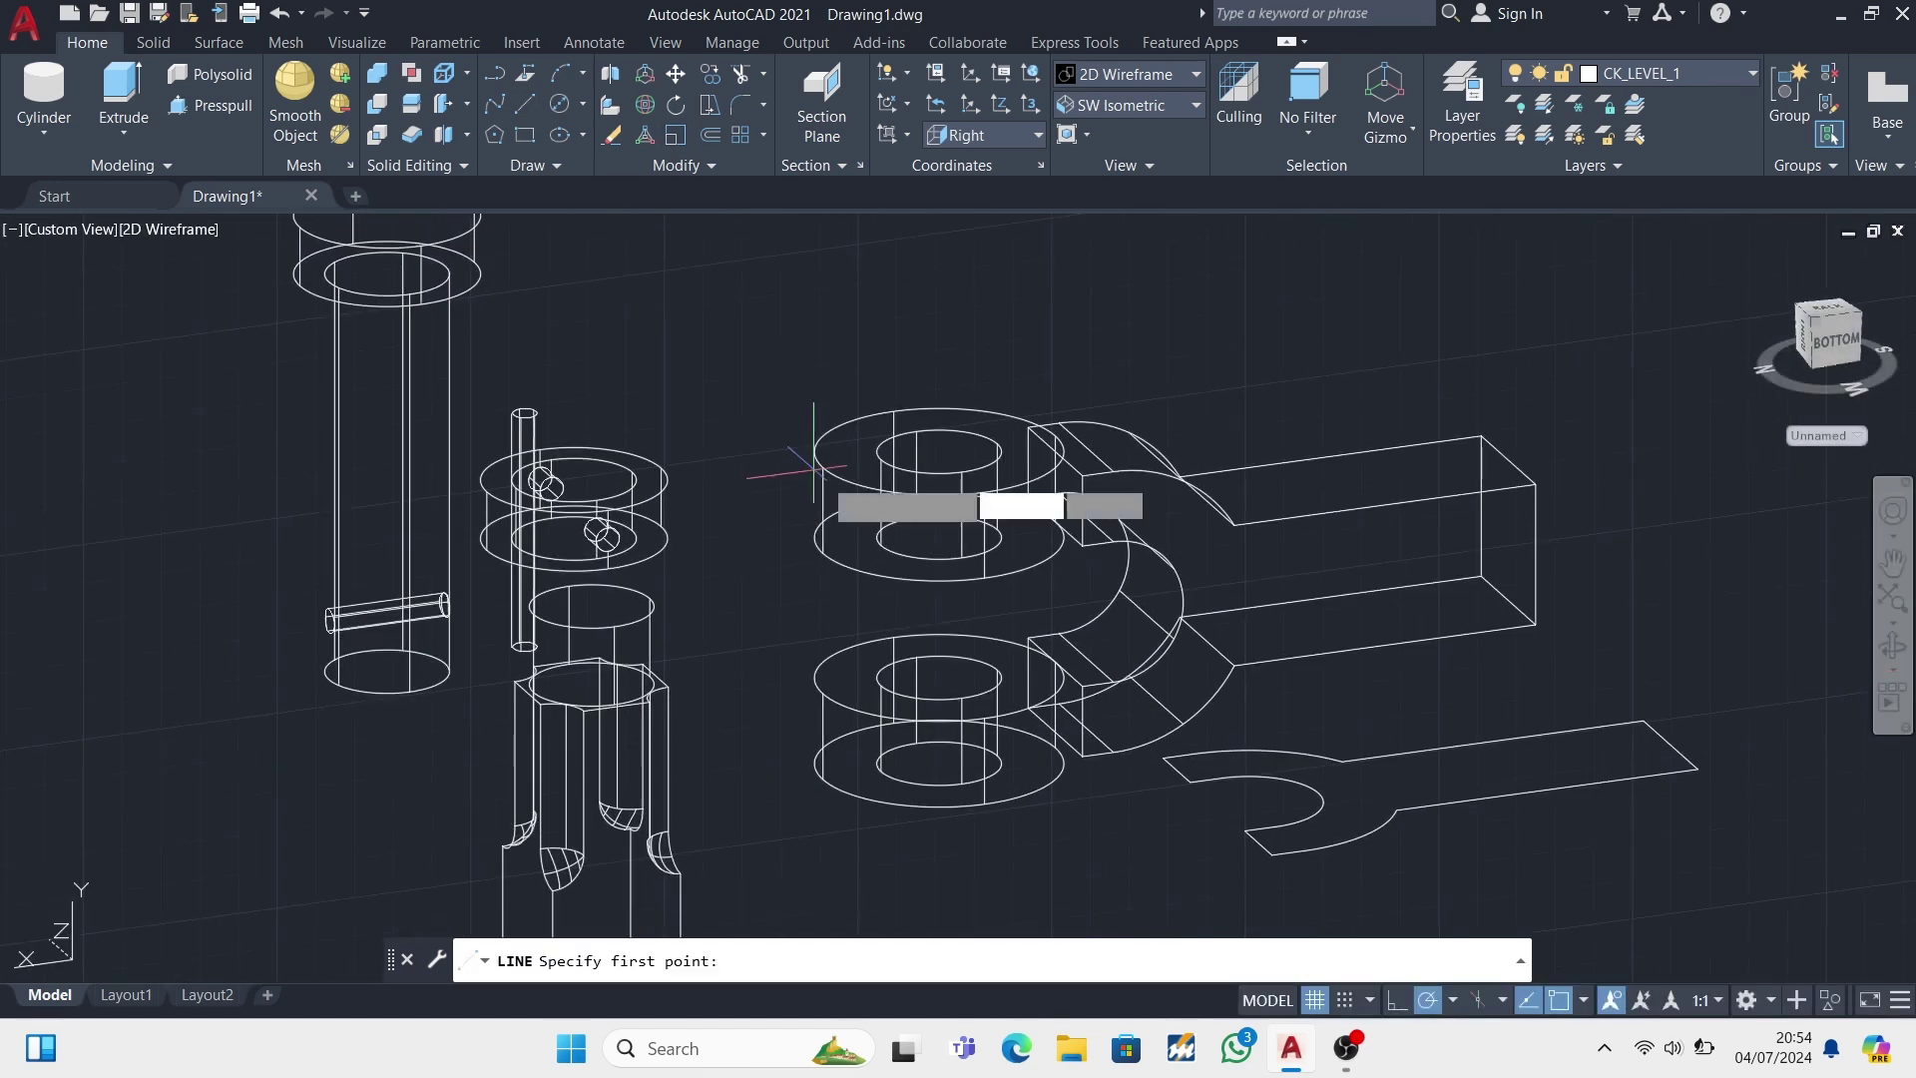
key("Escape")
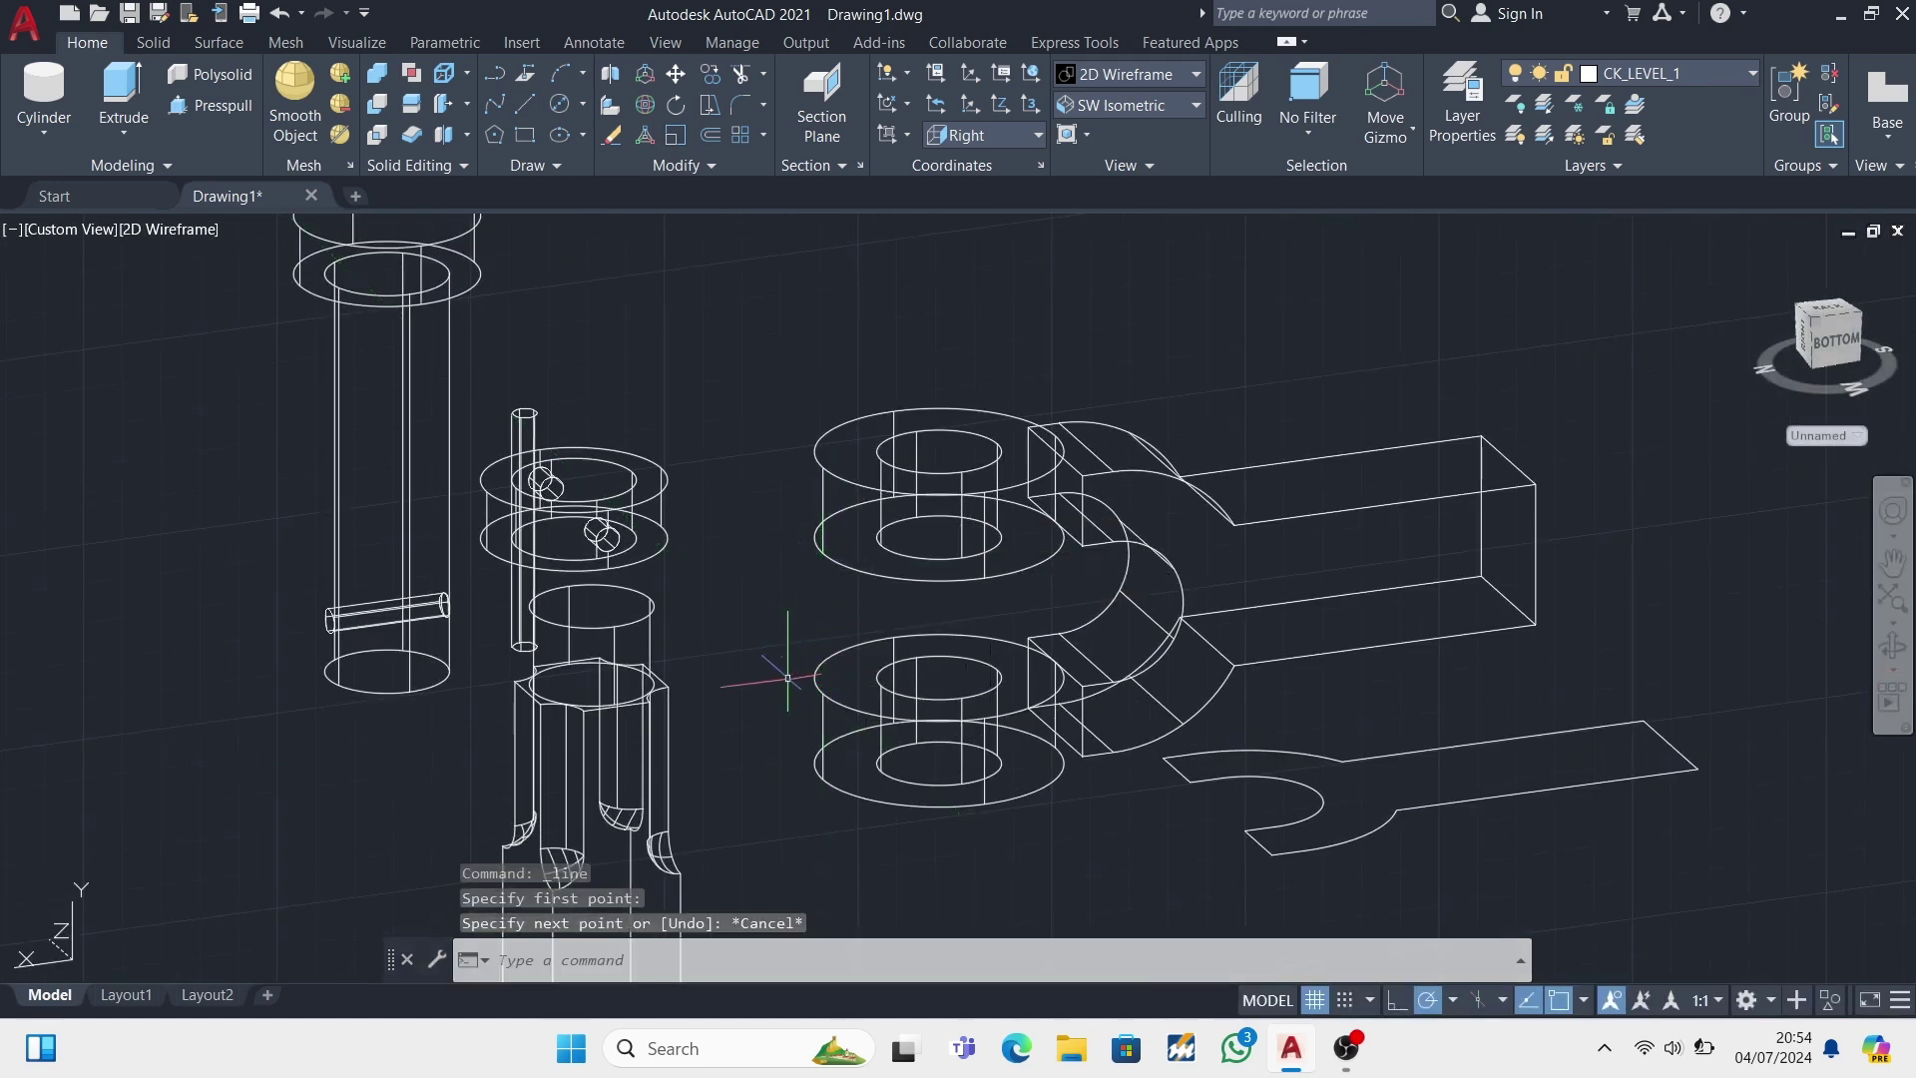
left_click(1026, 542)
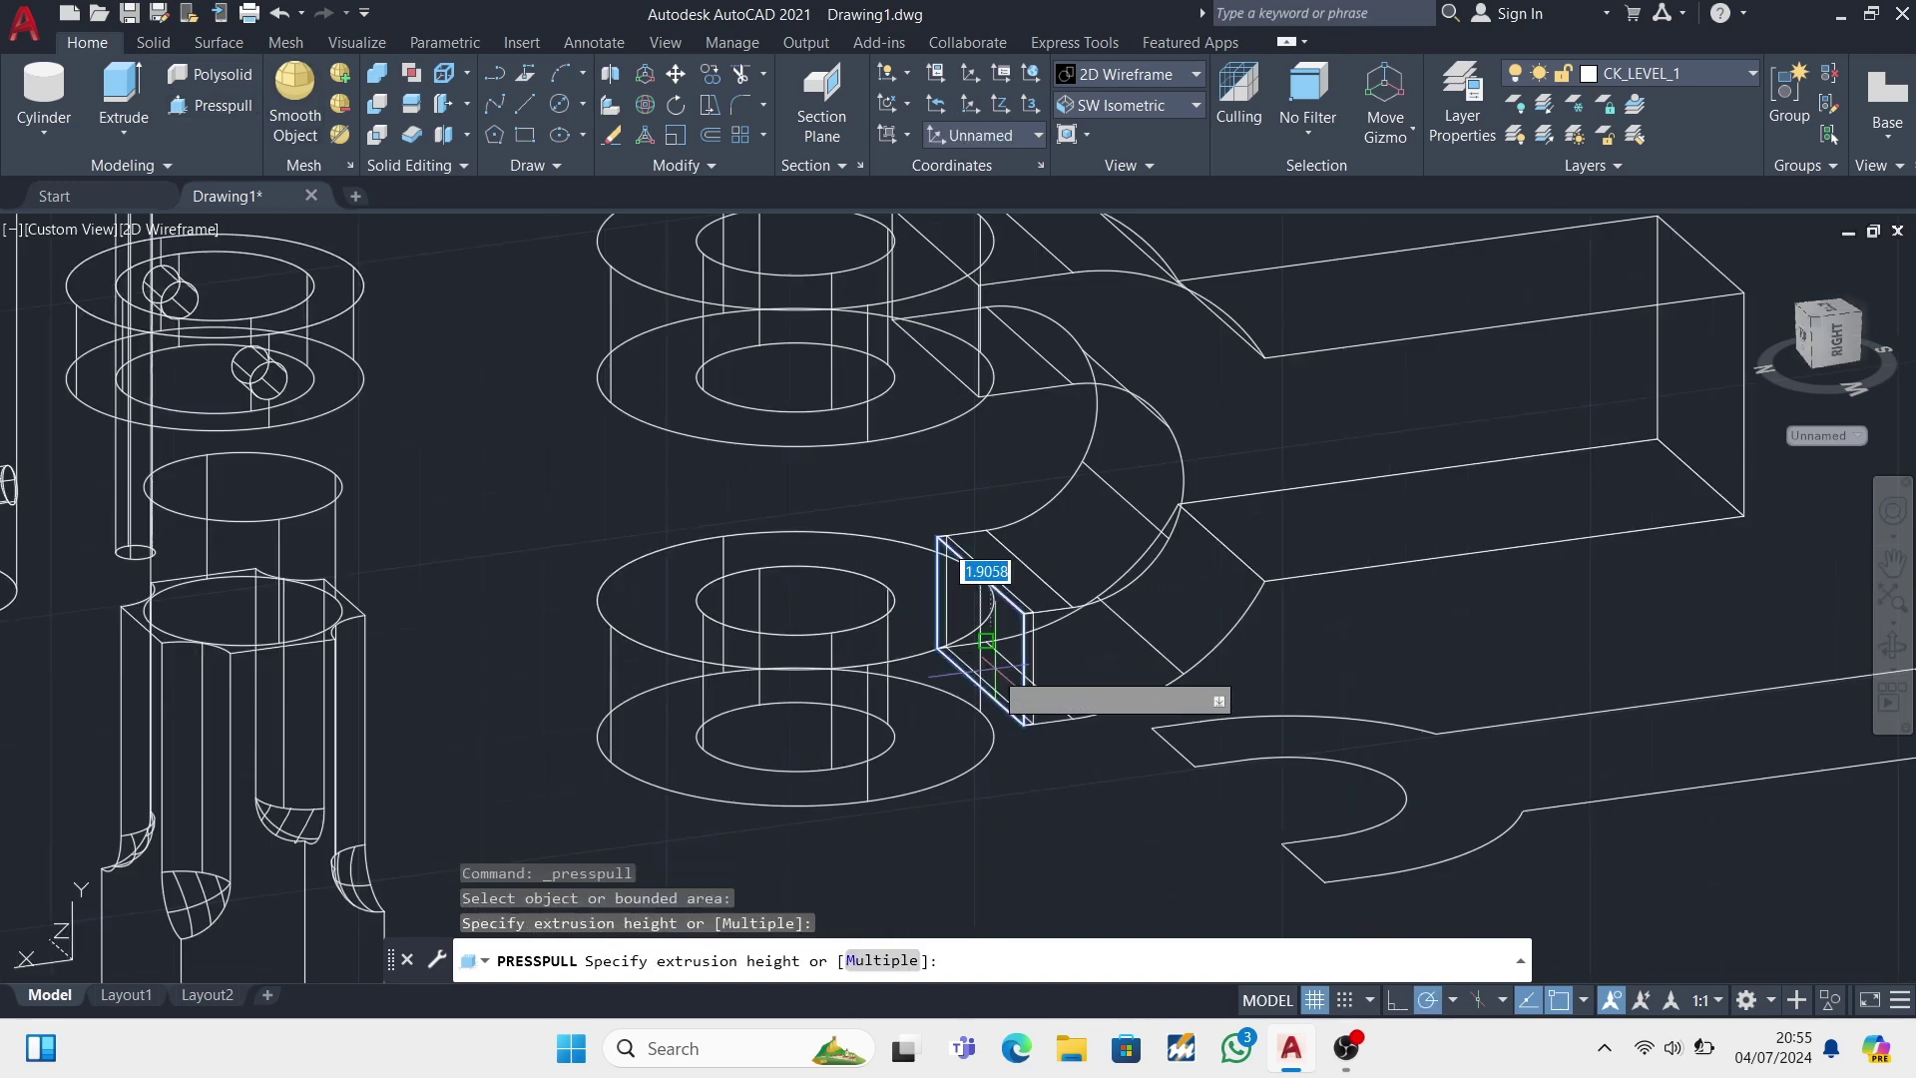
- Press-pull the fork's two side faces out to the upper and lower washers
left_click(998, 699)
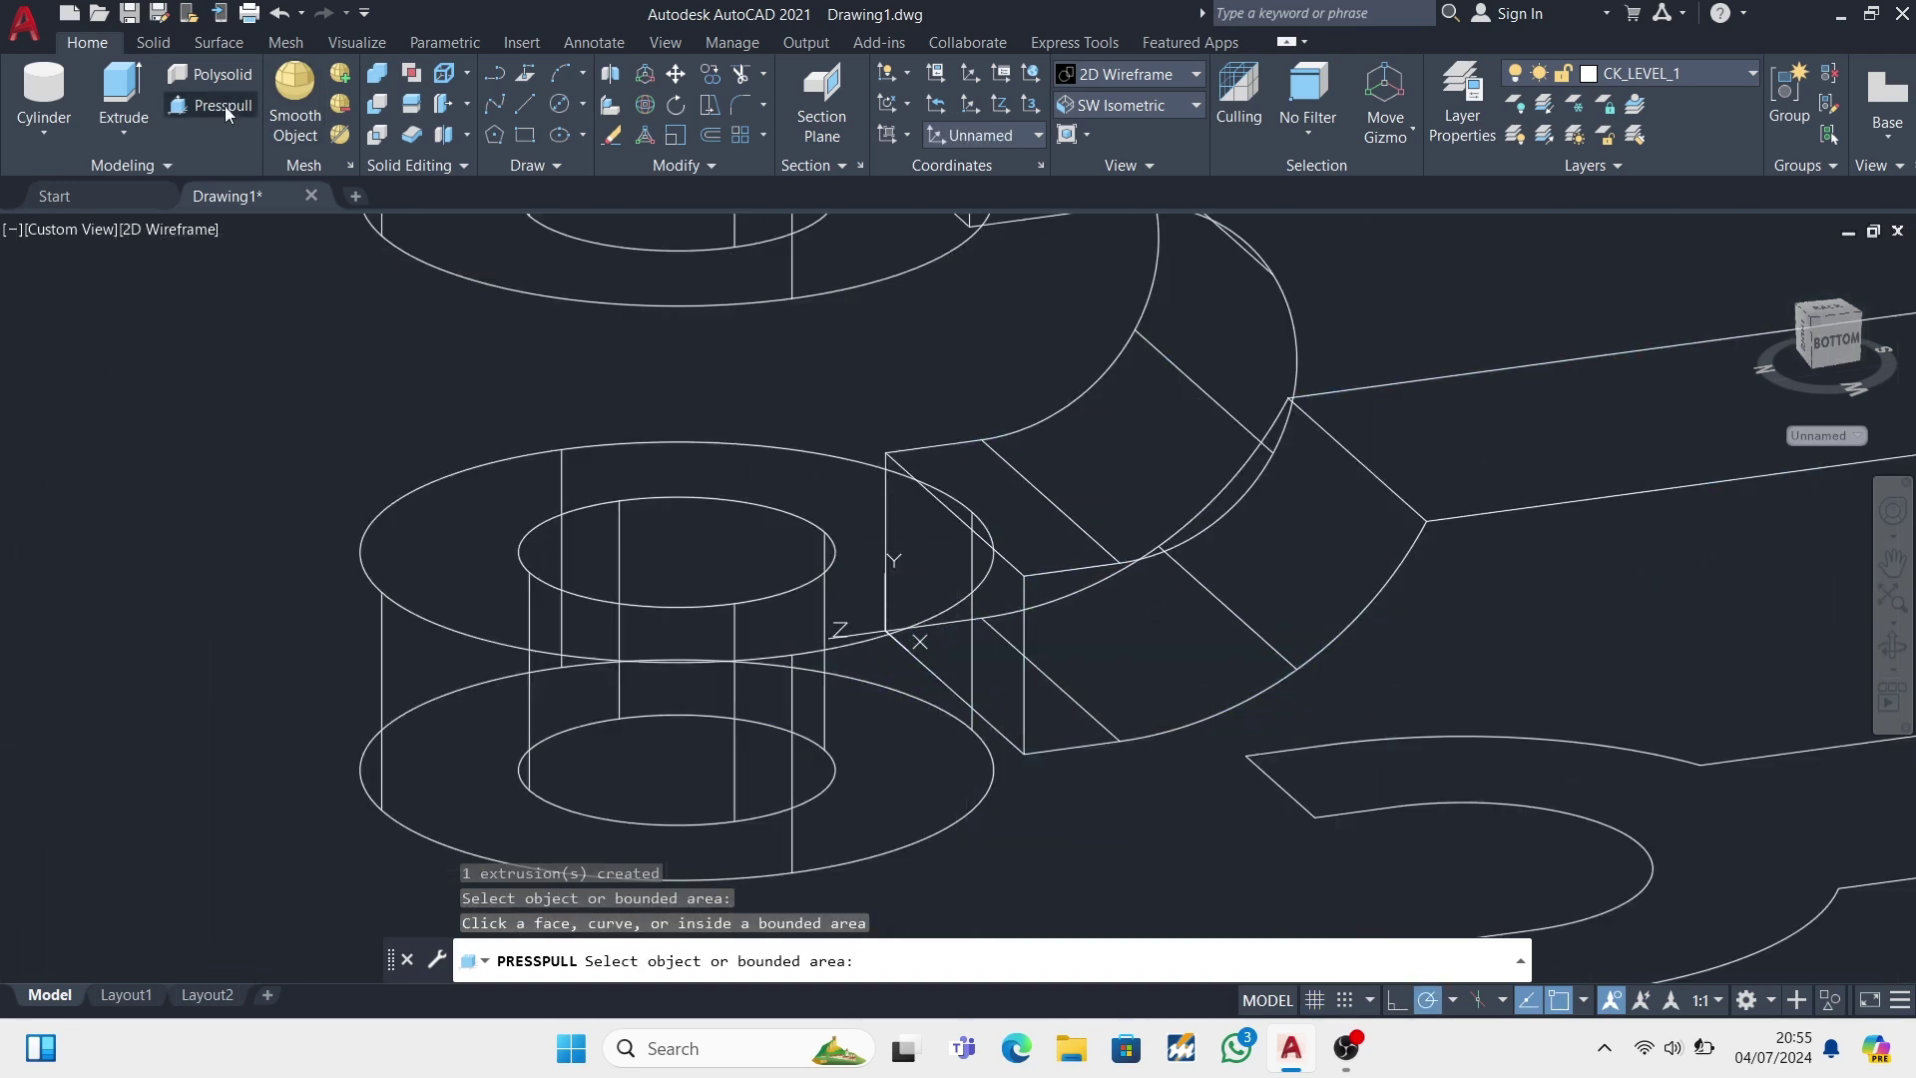
left_click(979, 618)
left_click(899, 548)
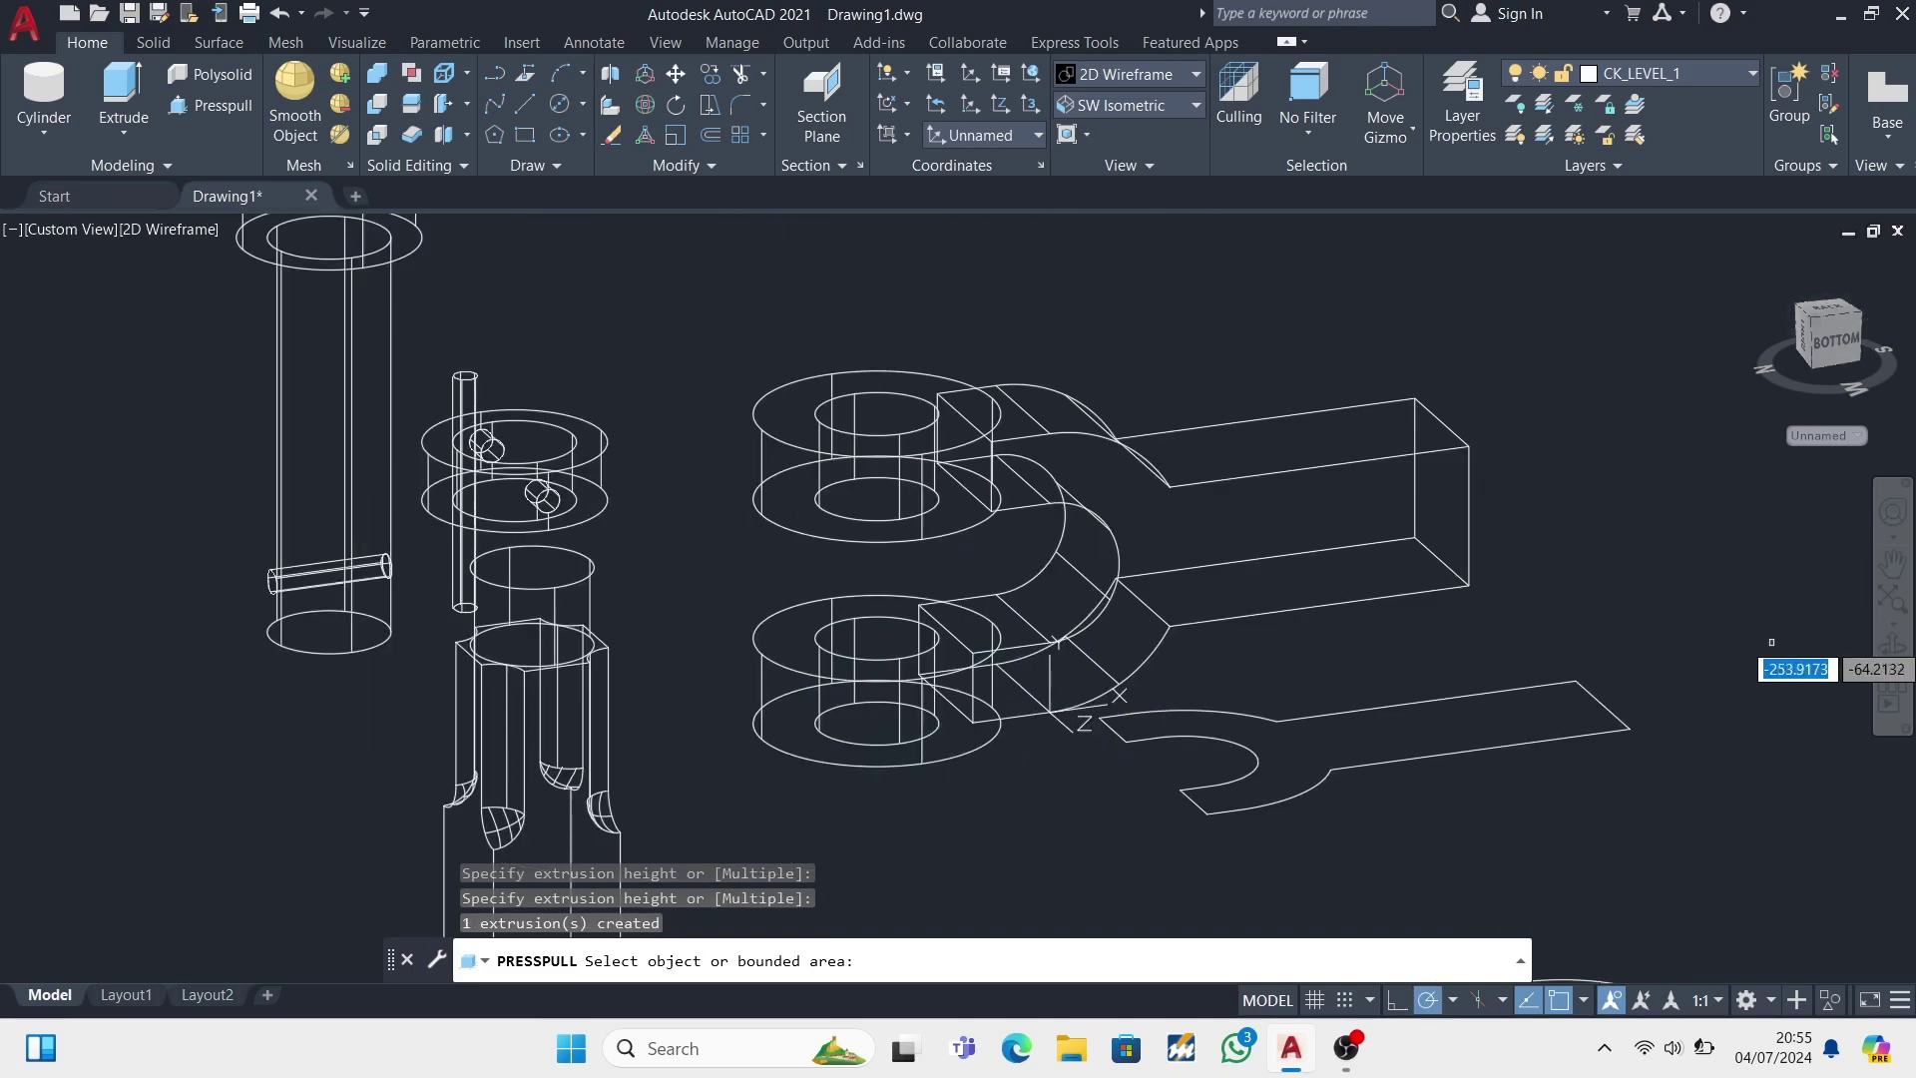
middle_click_drag(1134, 300, 973, 554, "shift")
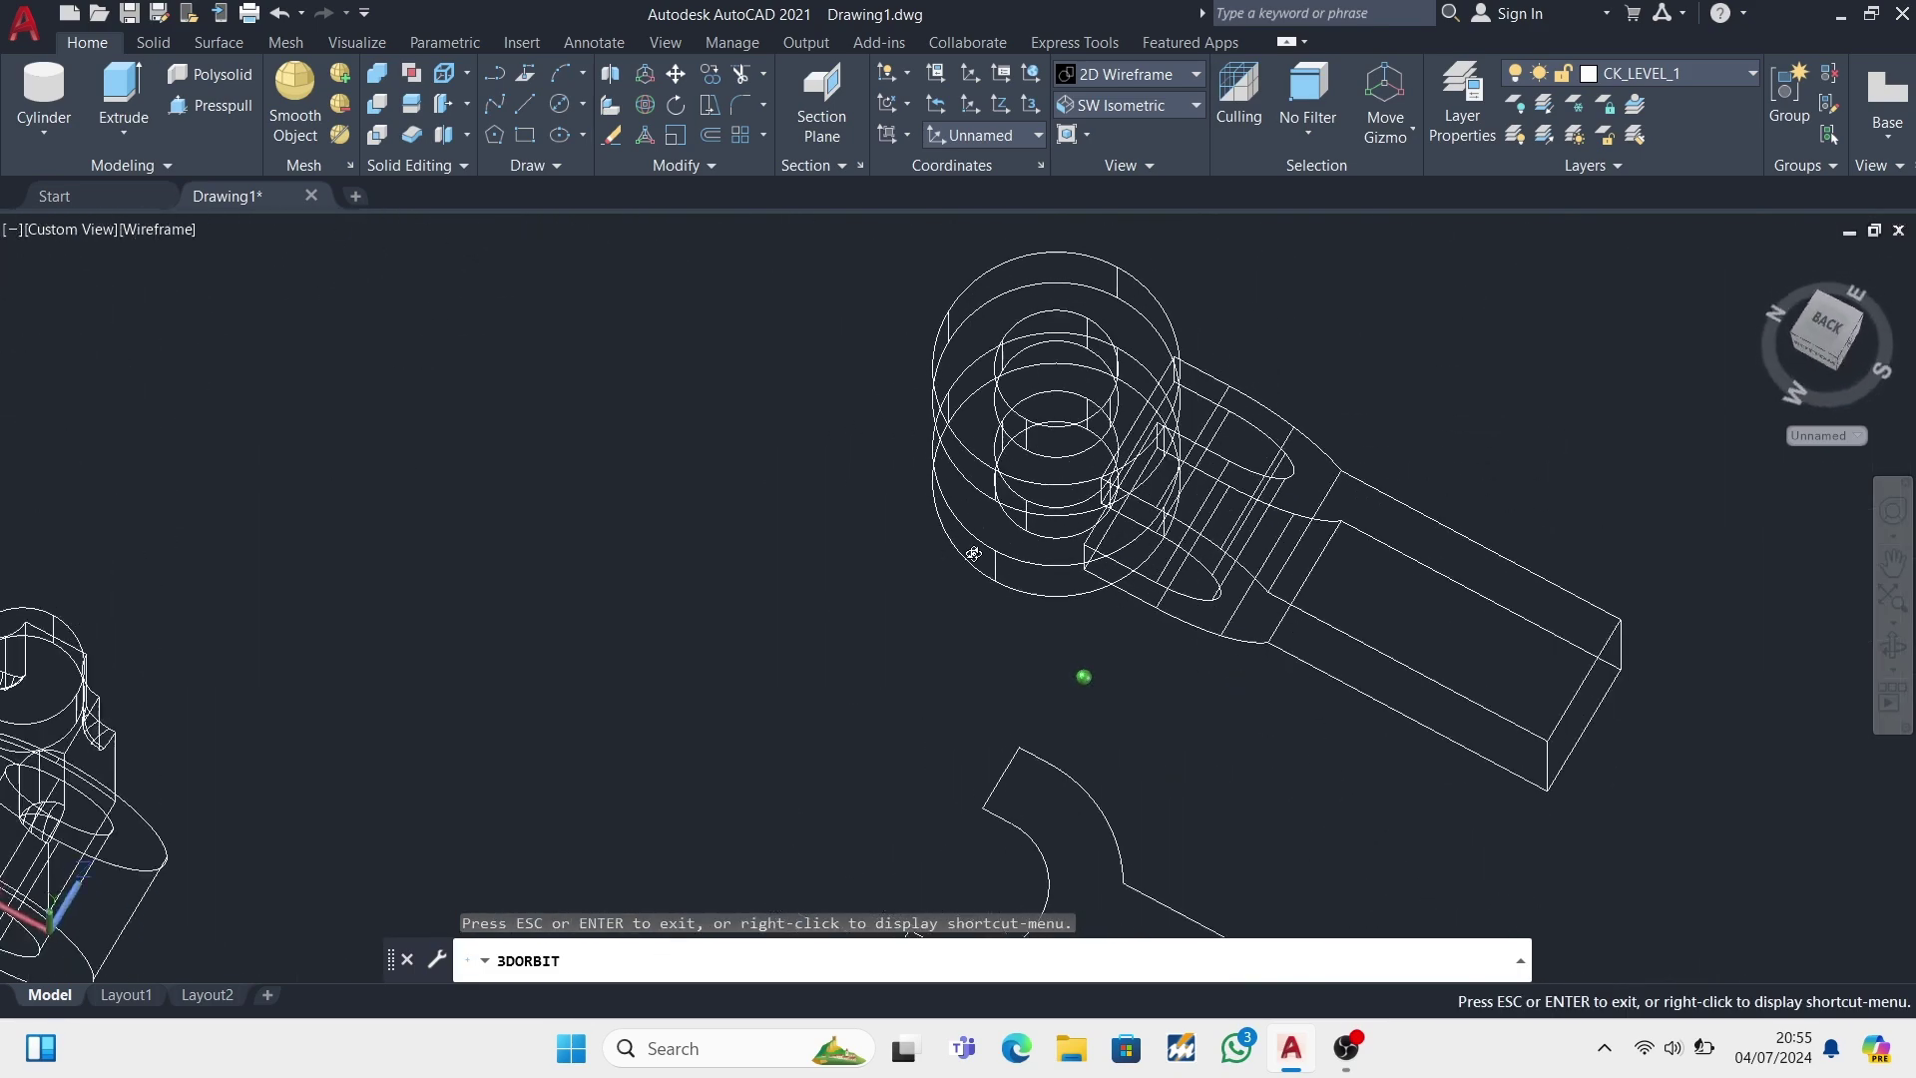
left_click_drag(973, 554, 1103, 457)
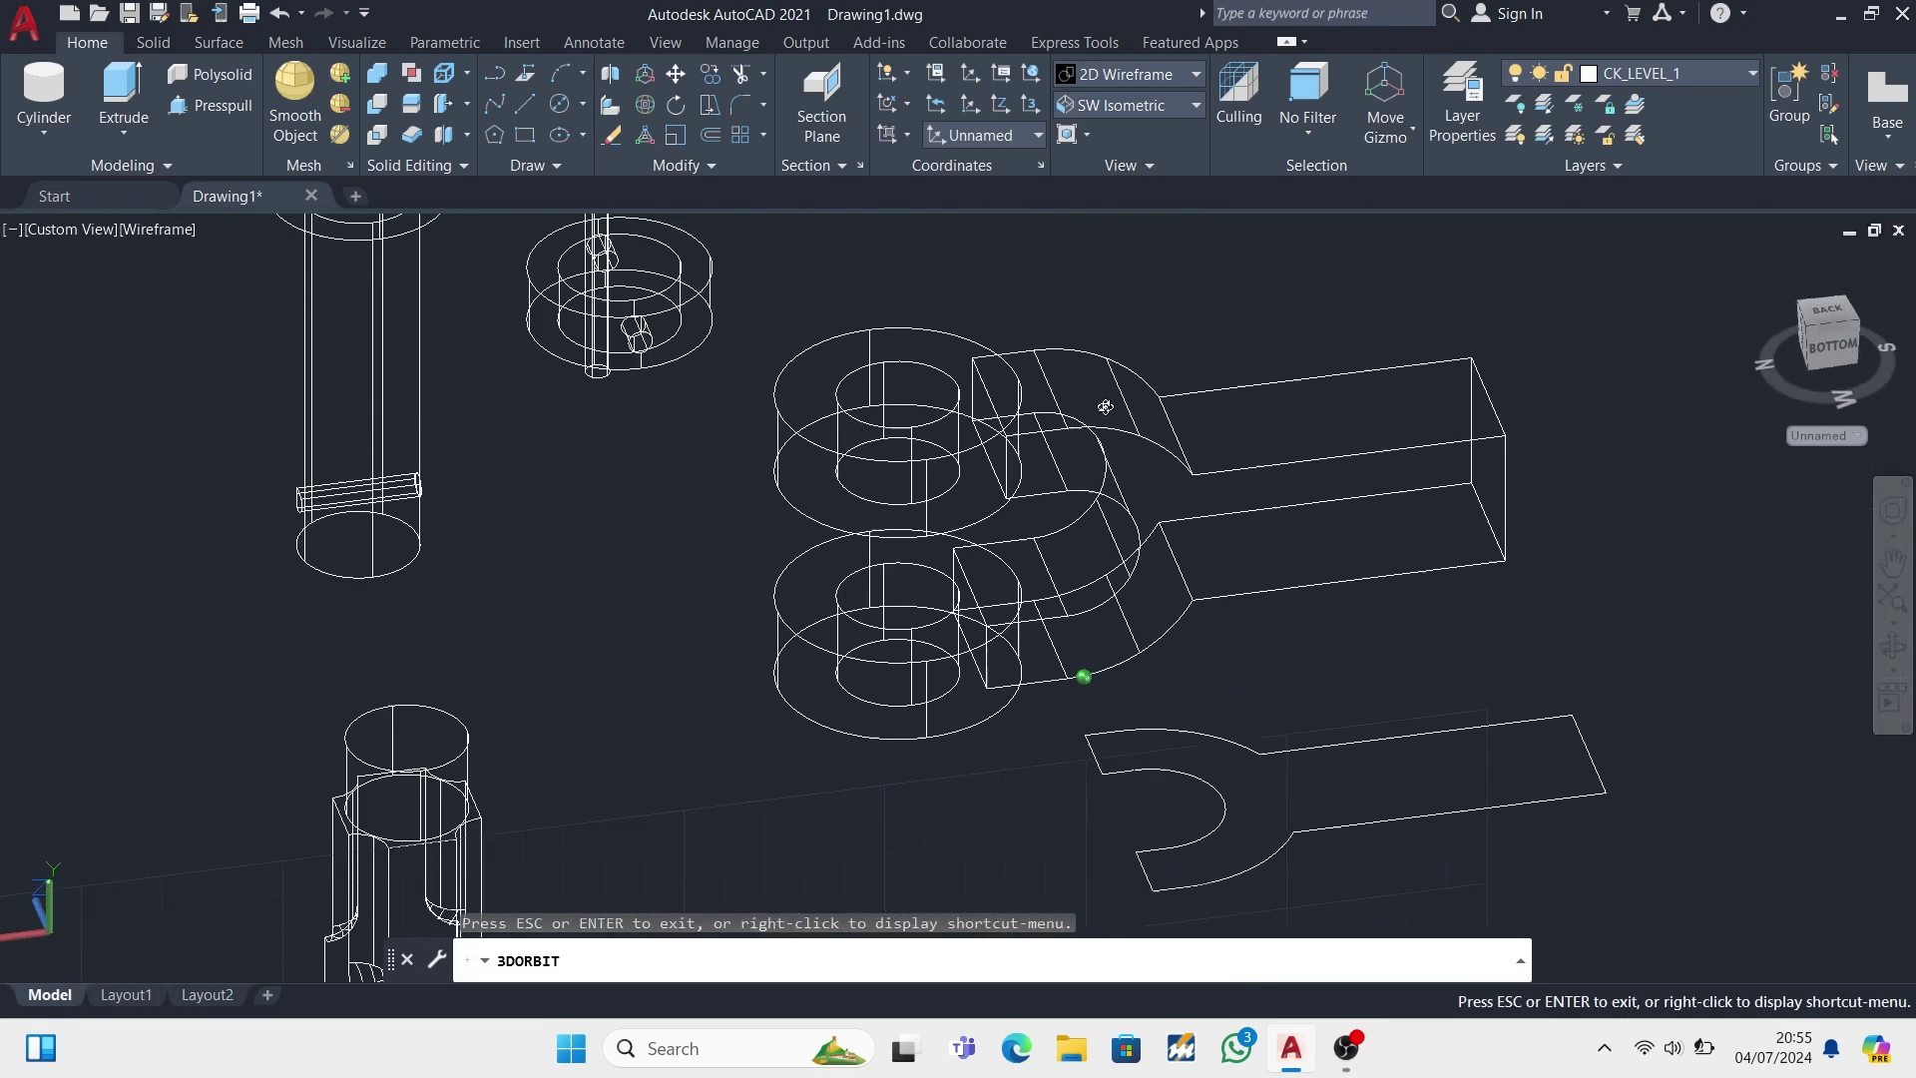
- Union both washer cylinders and the fork into one solid
left_click(390, 72)
left_click(949, 479)
left_click(913, 673)
left_click(1146, 483)
left_click(944, 654)
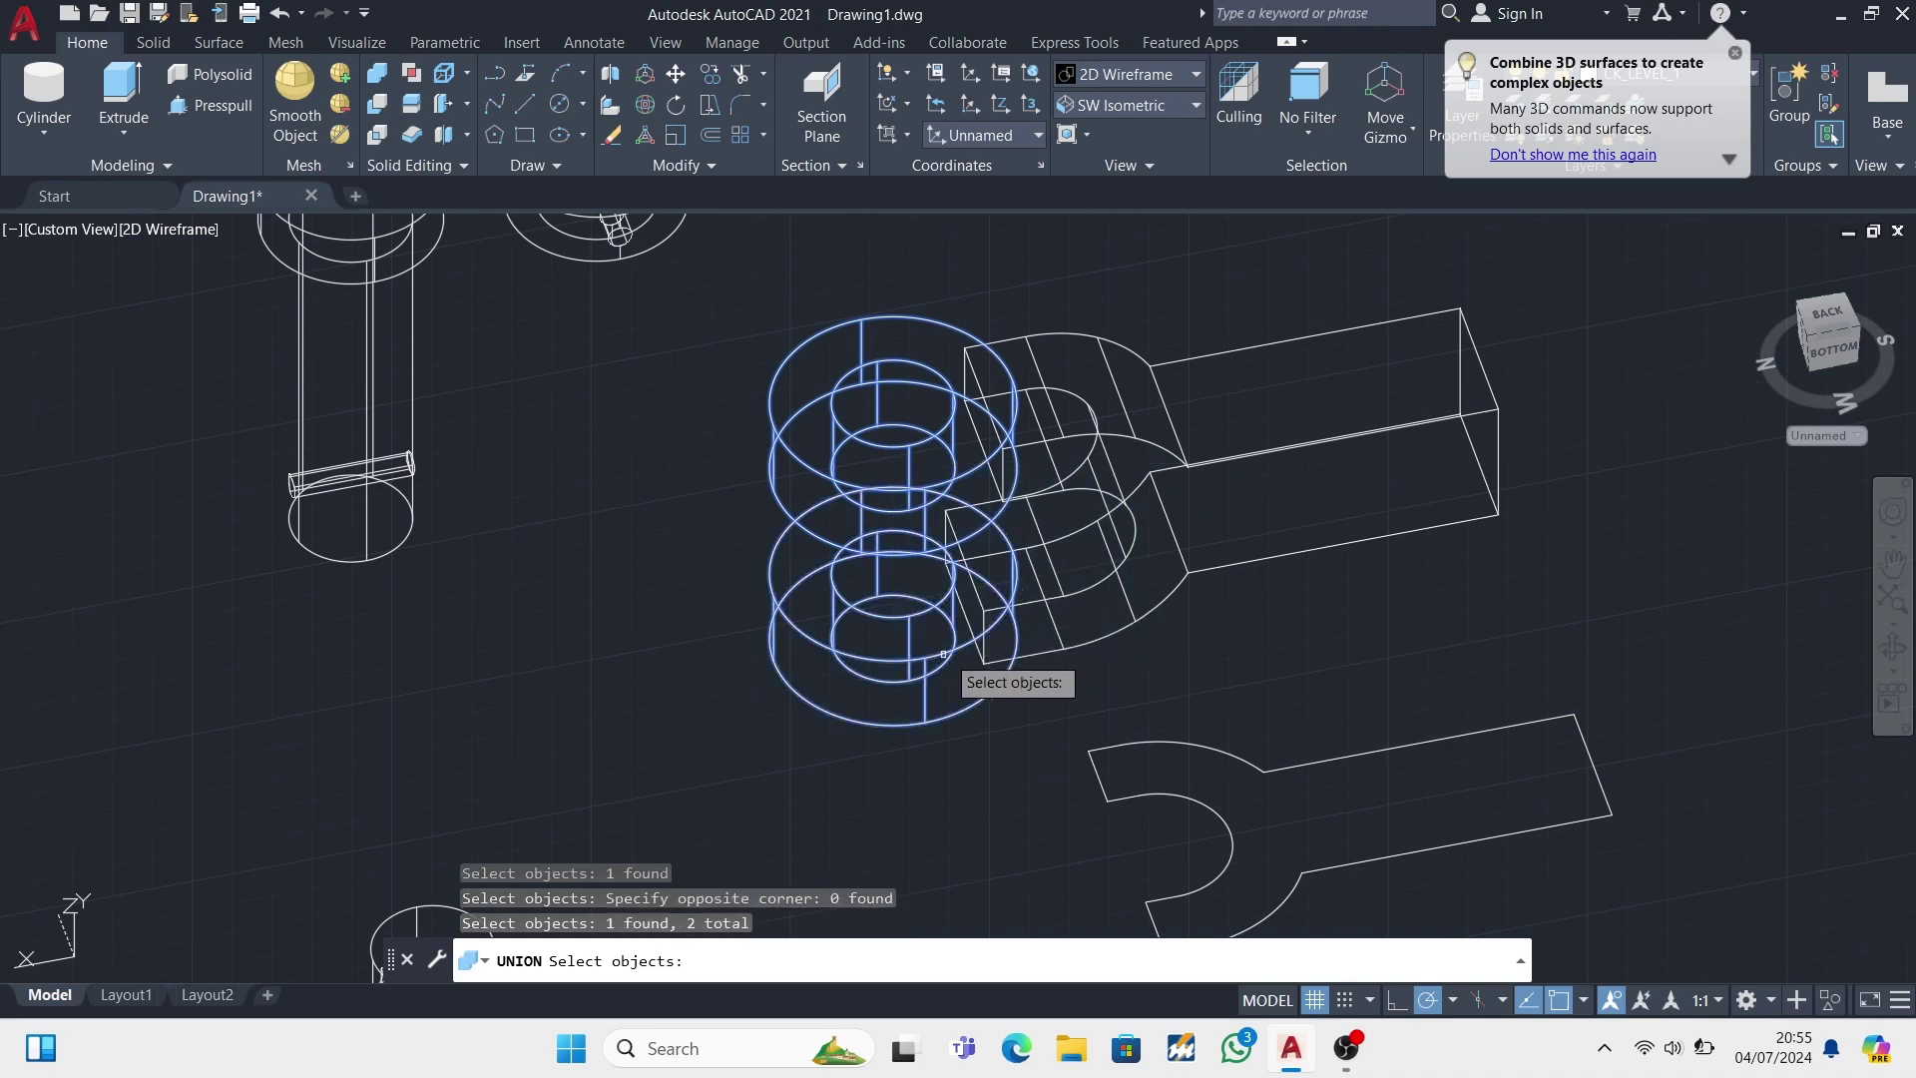
left_click(1152, 439)
key("Return")
- Orbit to inspect the merged bracket and set the UCS to Top
left_click(1894, 647)
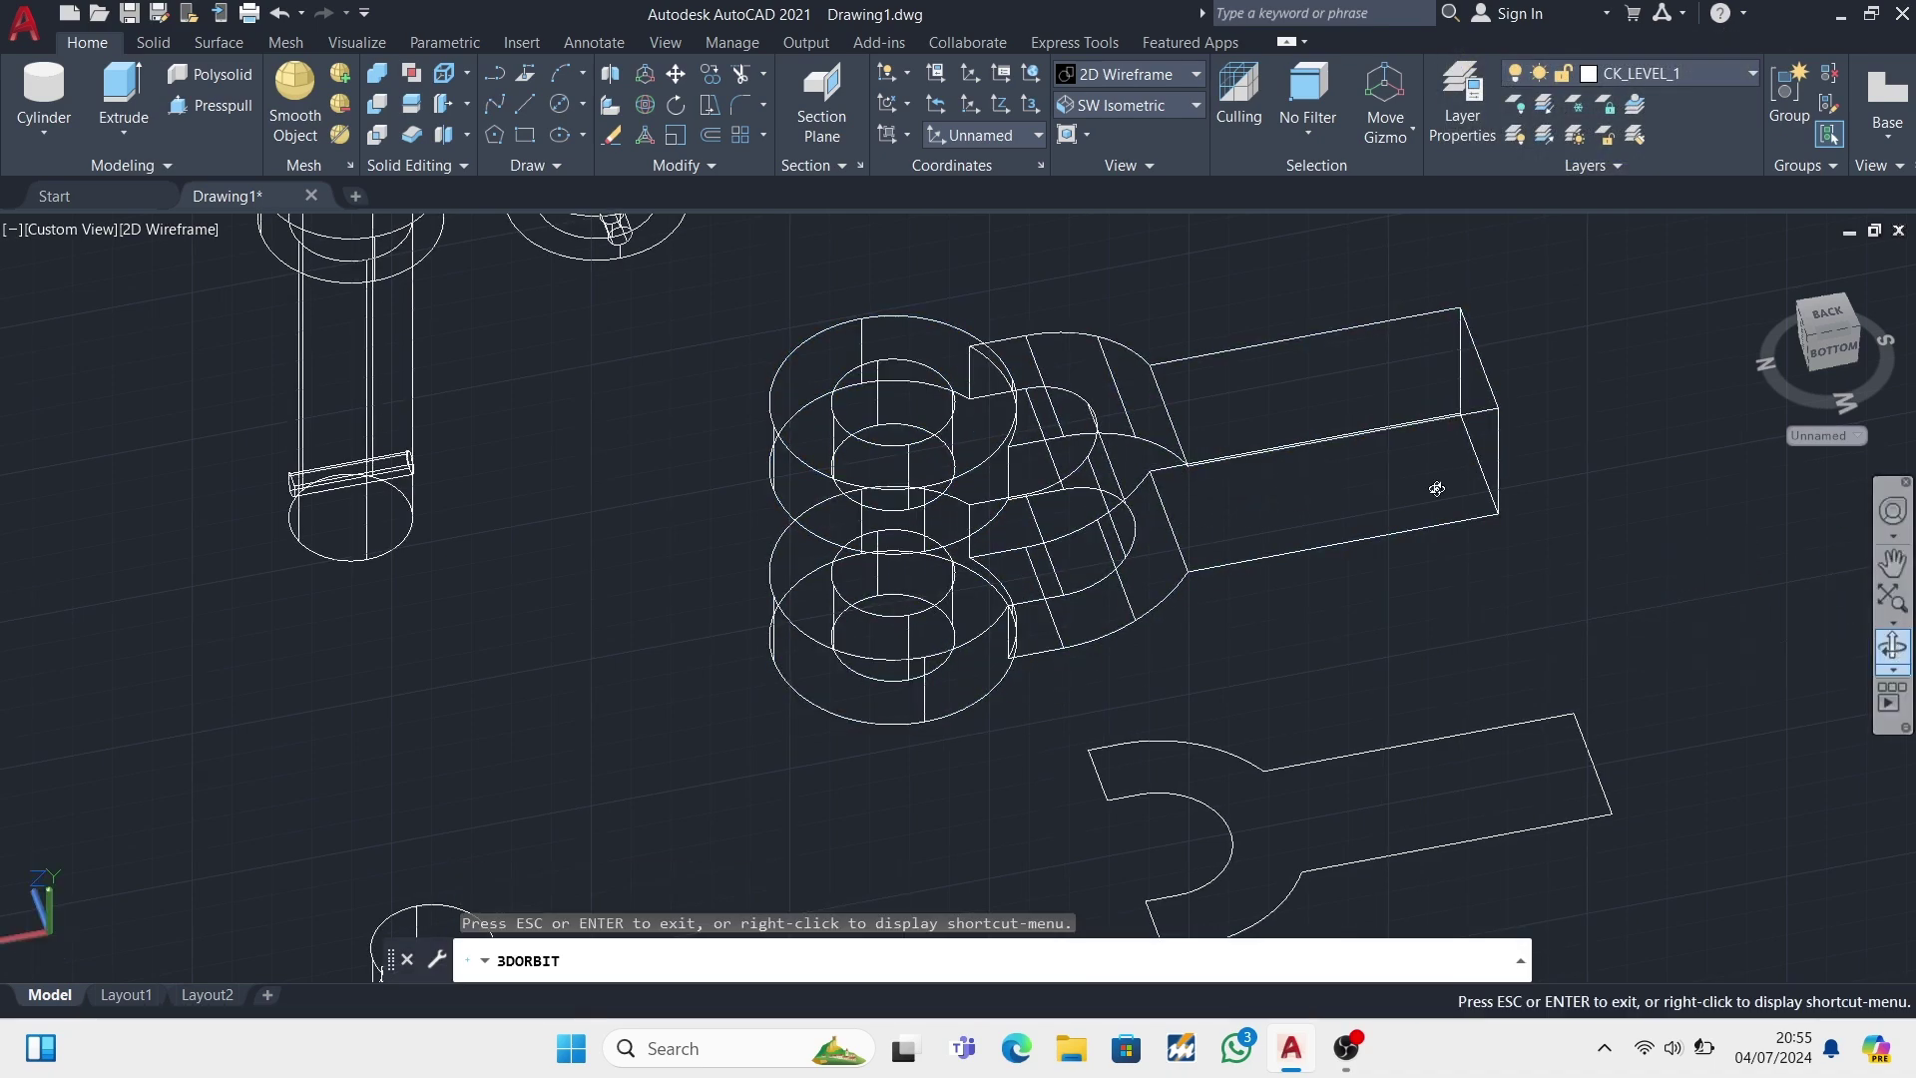
mouse_move(1436, 489)
left_mouse_down()
mouse_move(1228, 457)
mouse_move(1241, 300)
mouse_move(1211, 307)
mouse_move(1247, 298)
left_mouse_up()
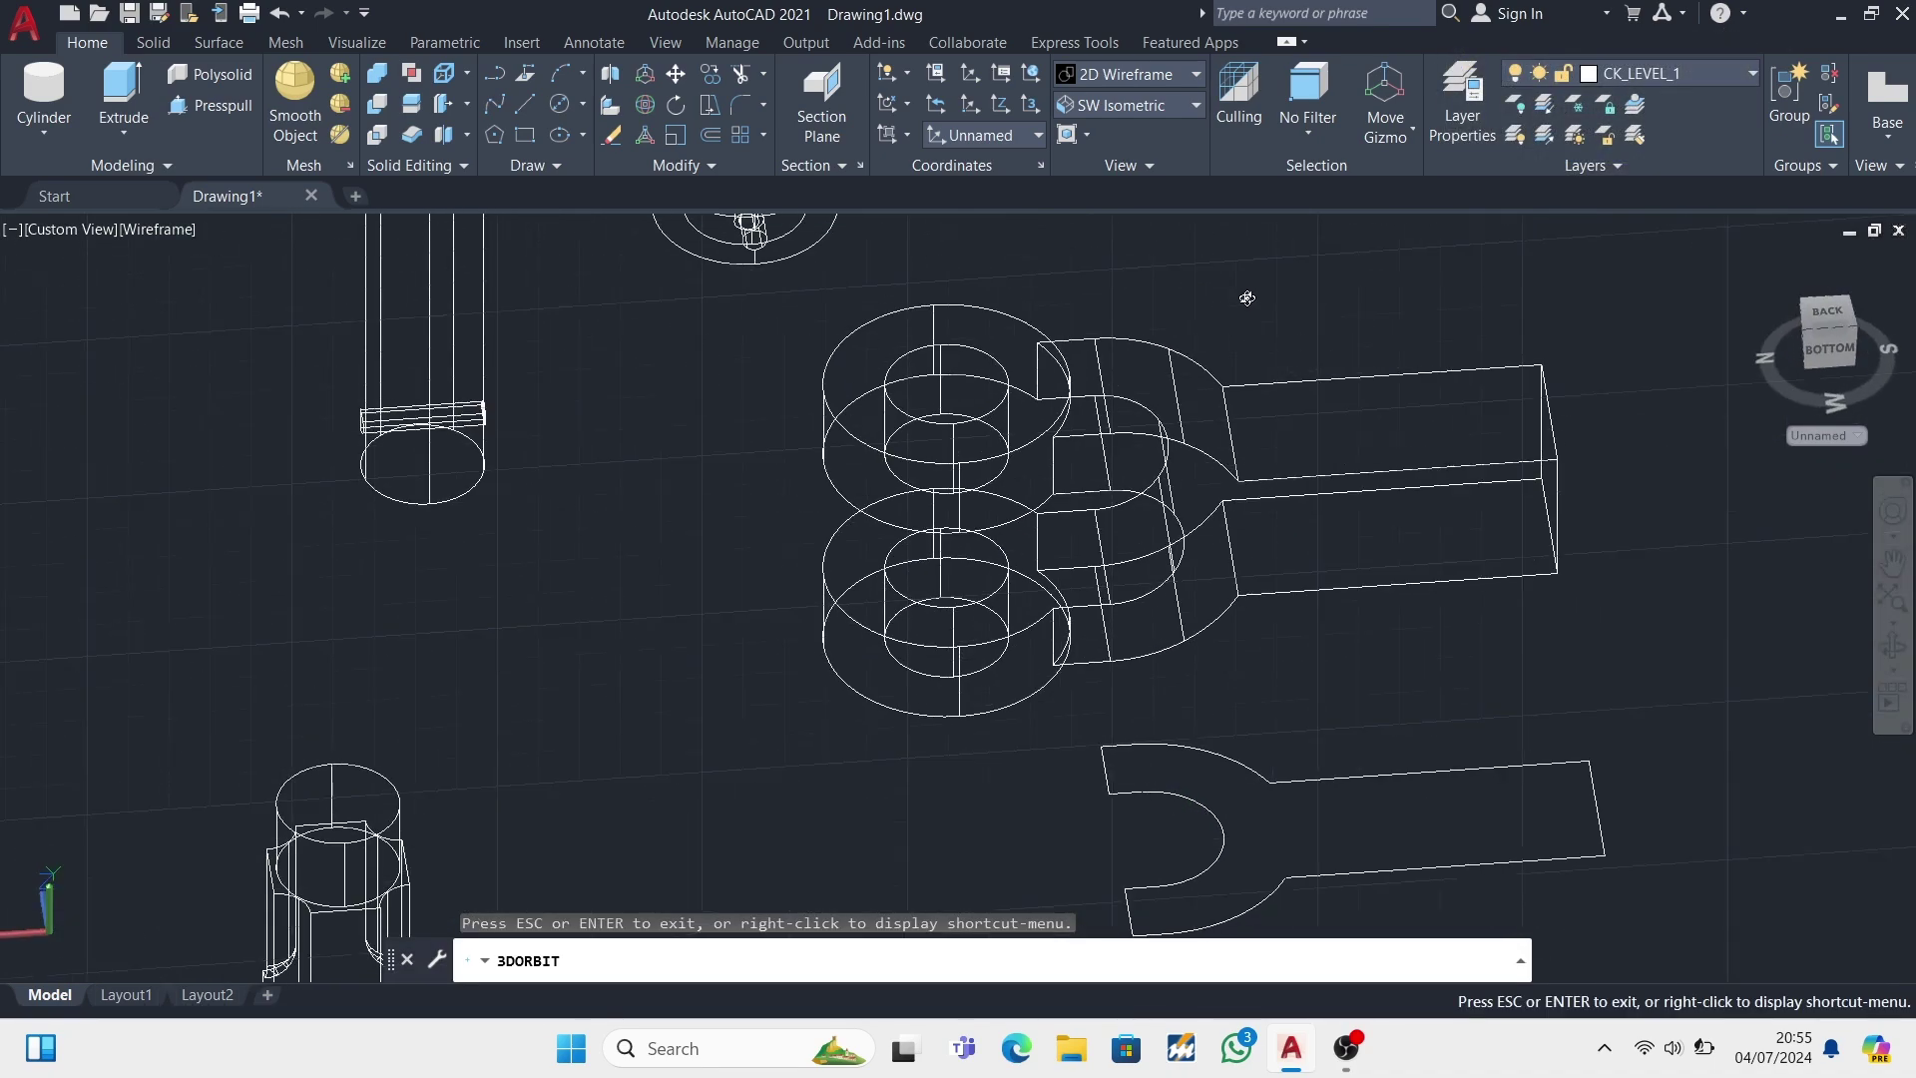
left_click(1038, 135)
left_click(998, 200)
- Switch to SW Isometric and erase the flat fork outline with a lasso
left_click(1195, 104)
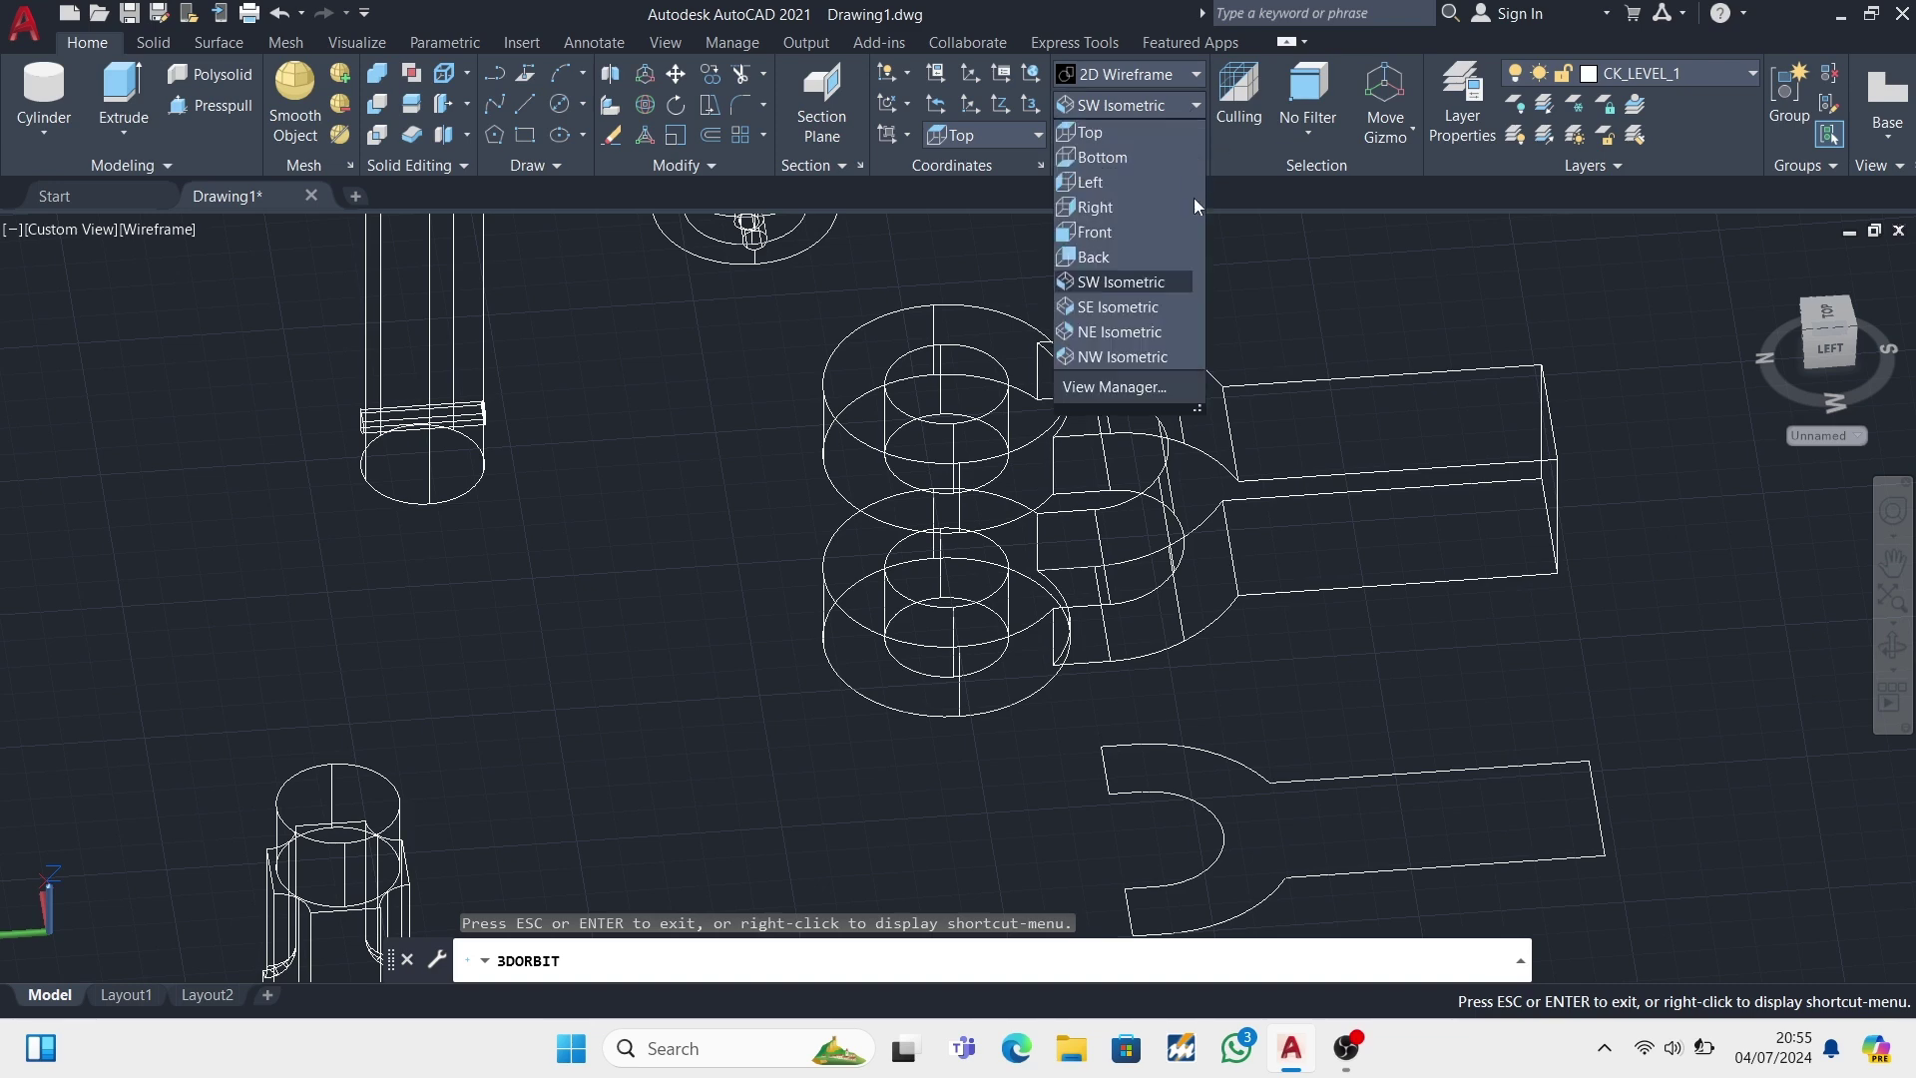
left_click(1121, 281)
left_click(612, 135)
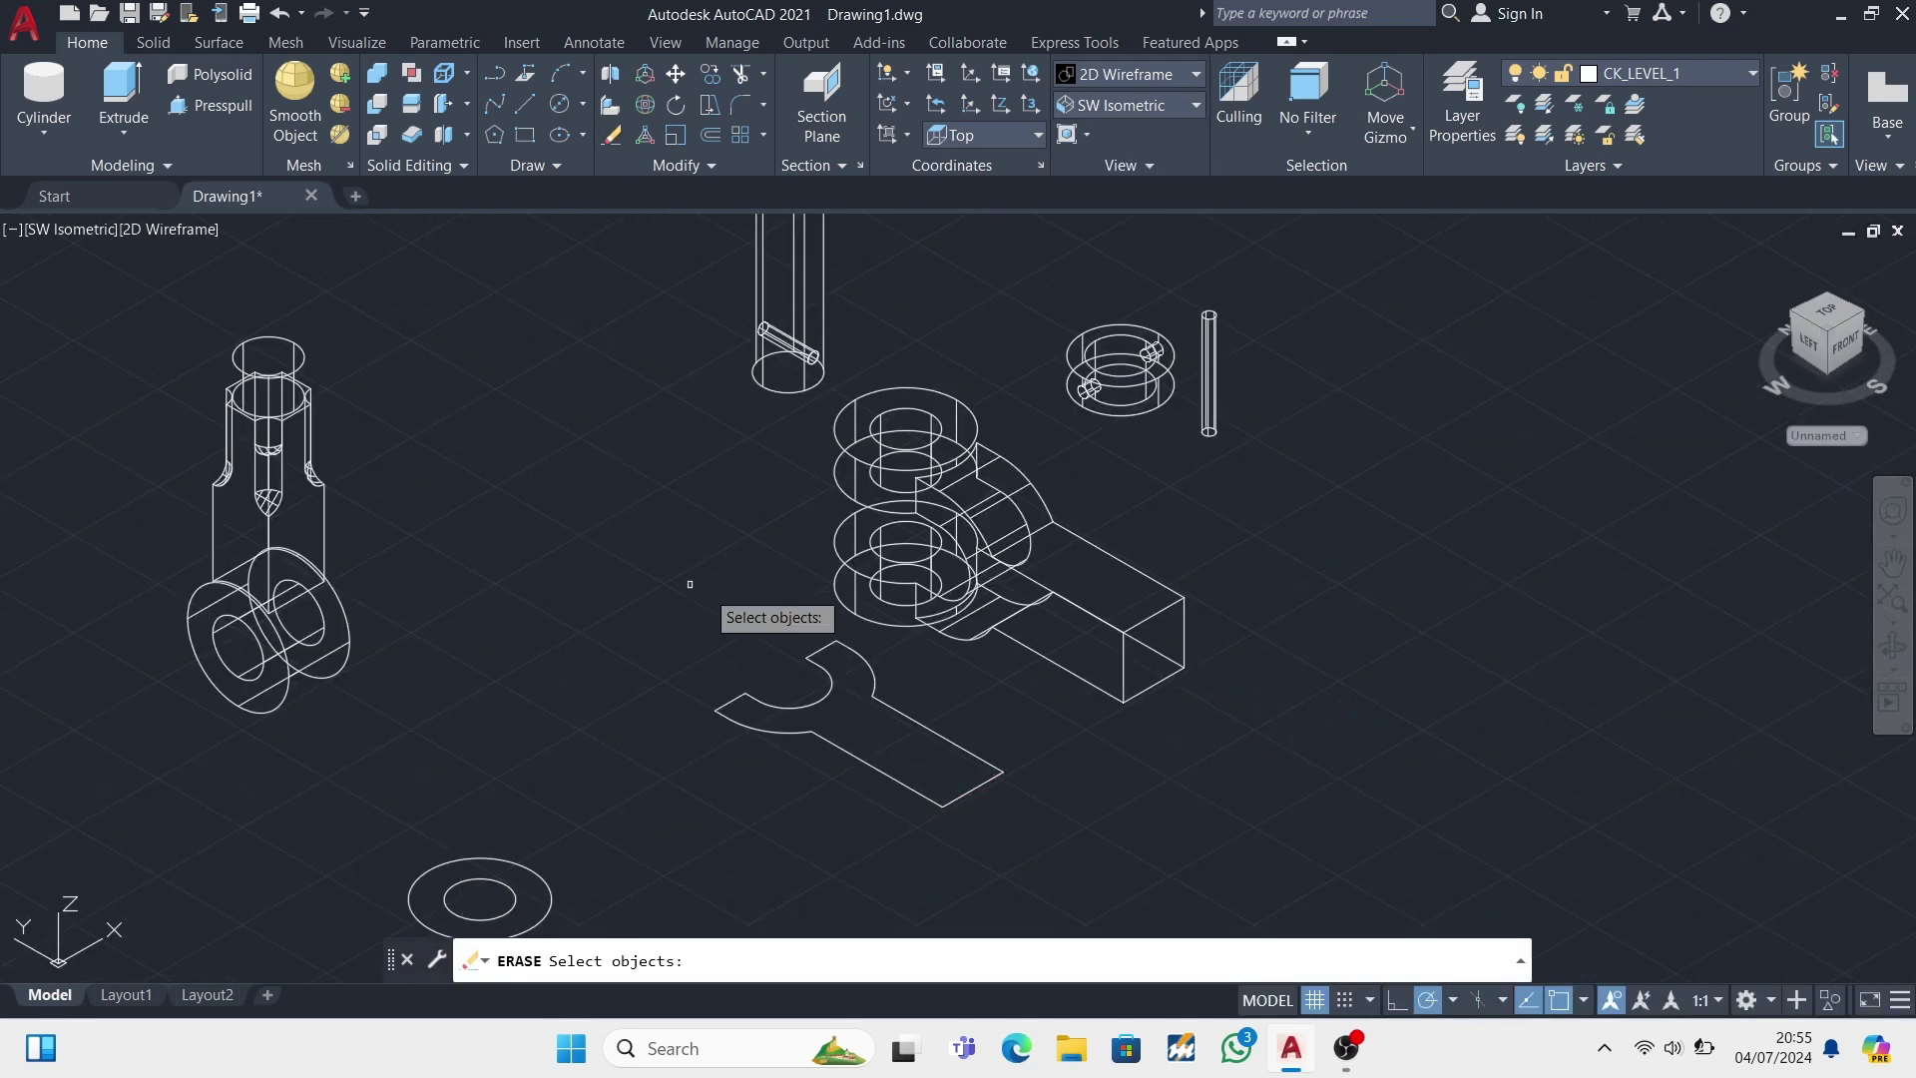
left_click_drag(885, 626, 853, 758)
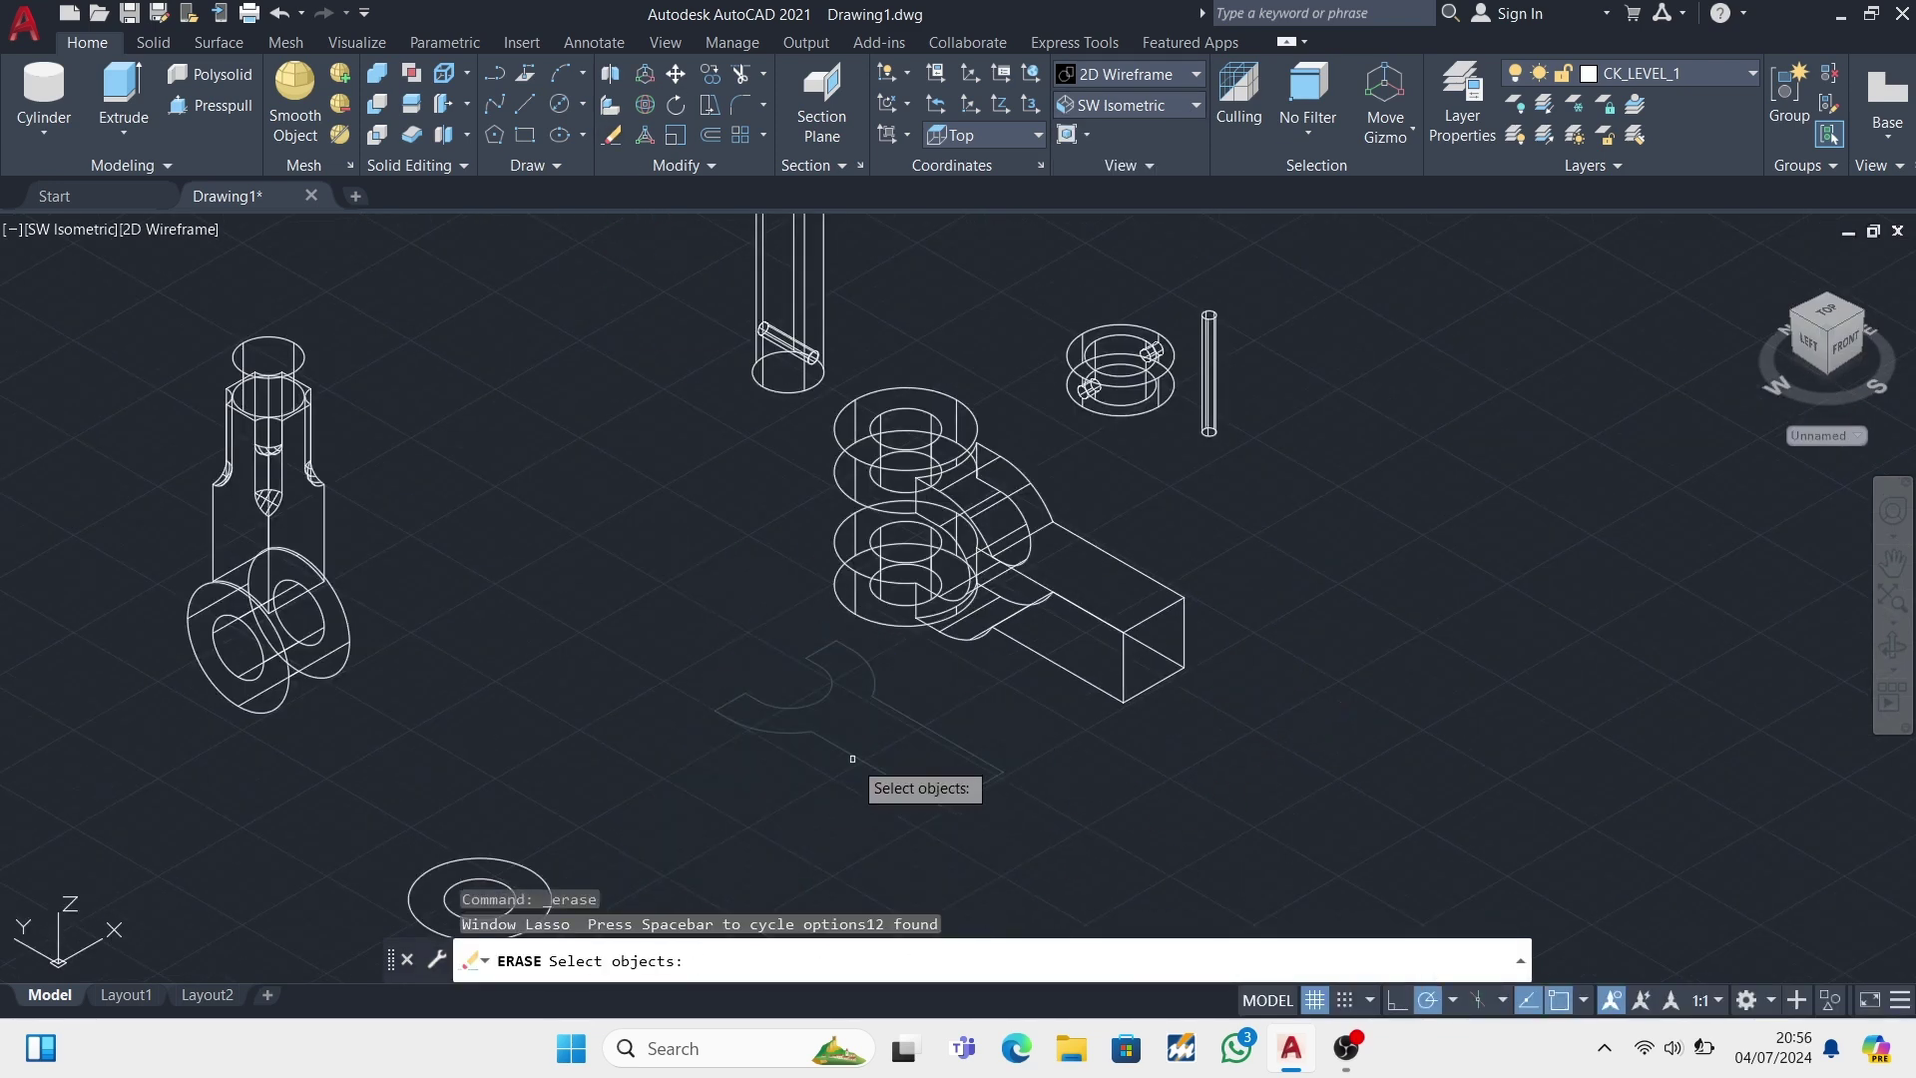
key("Return")
- Select the loose small ring for removal
scroll(1187, 664, "down", 2)
left_click(764, 826)
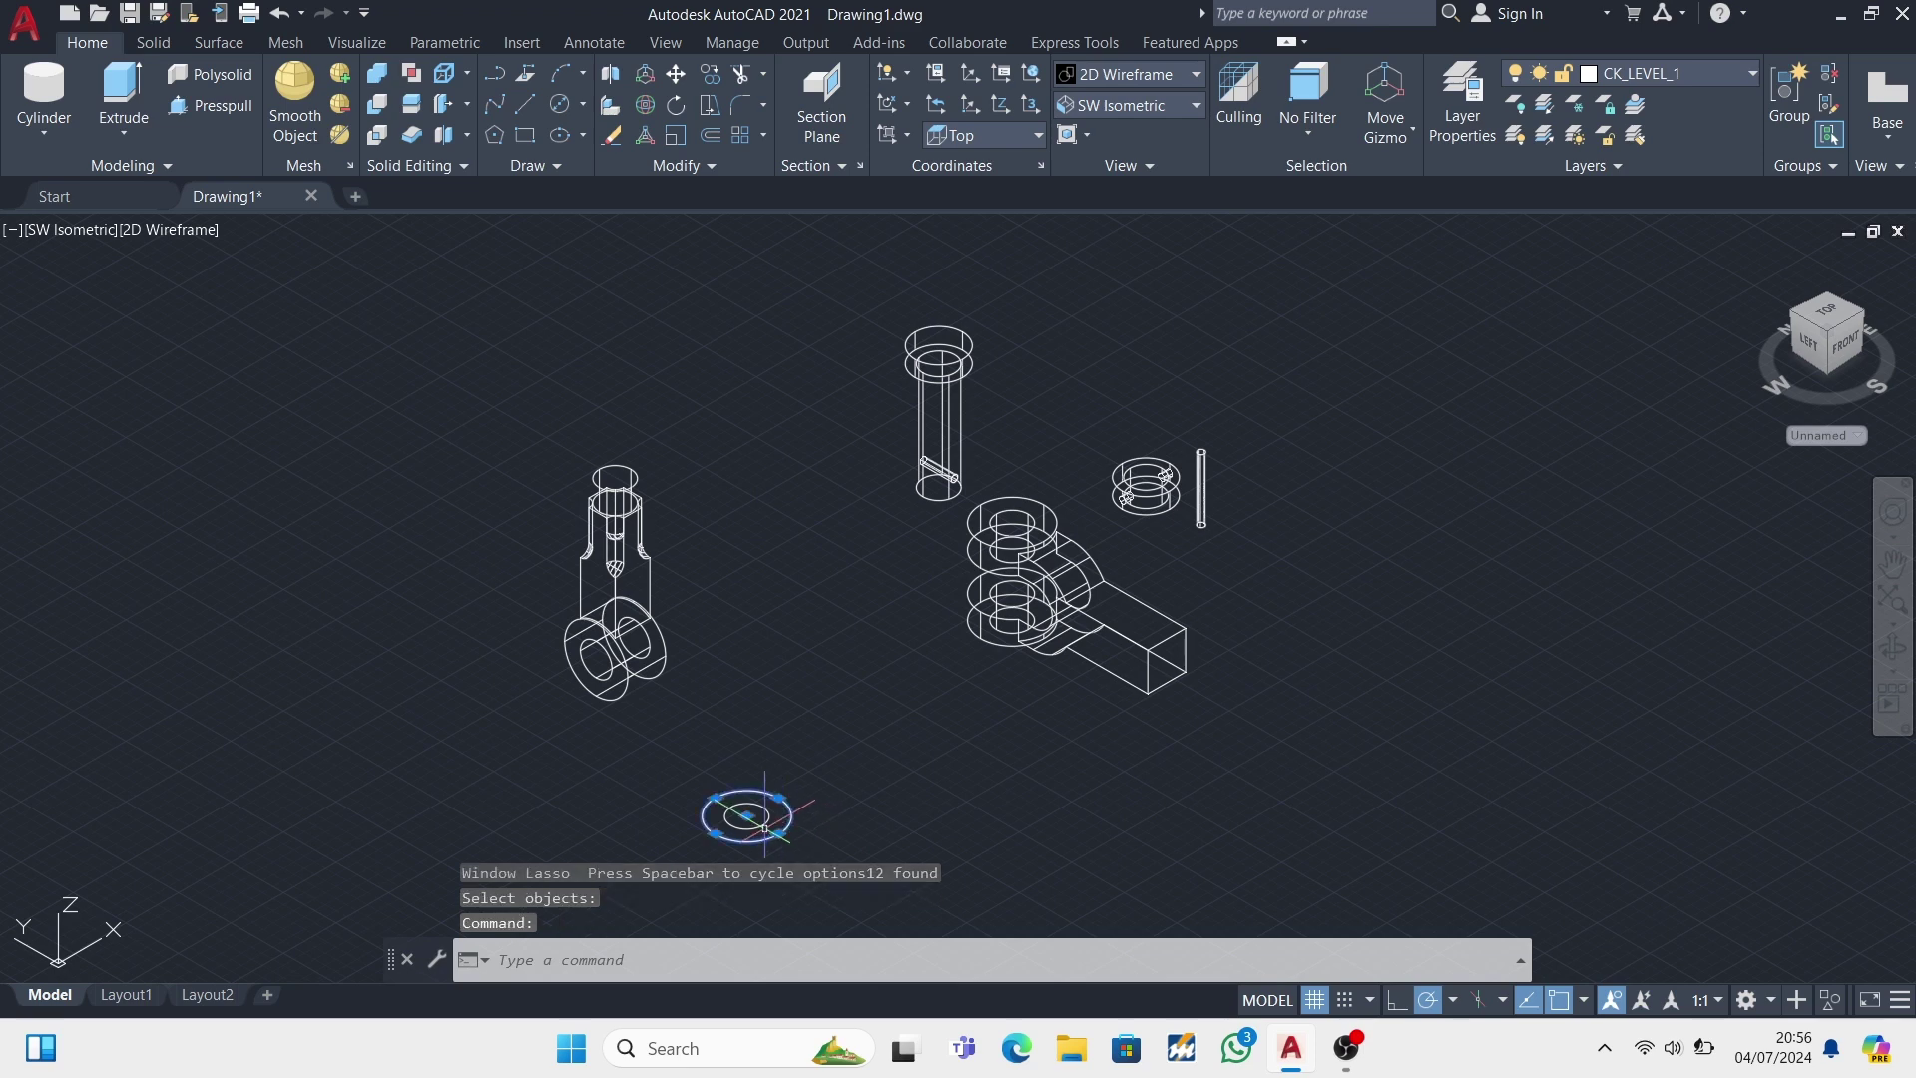
scroll(1050, 669, "up", 4)
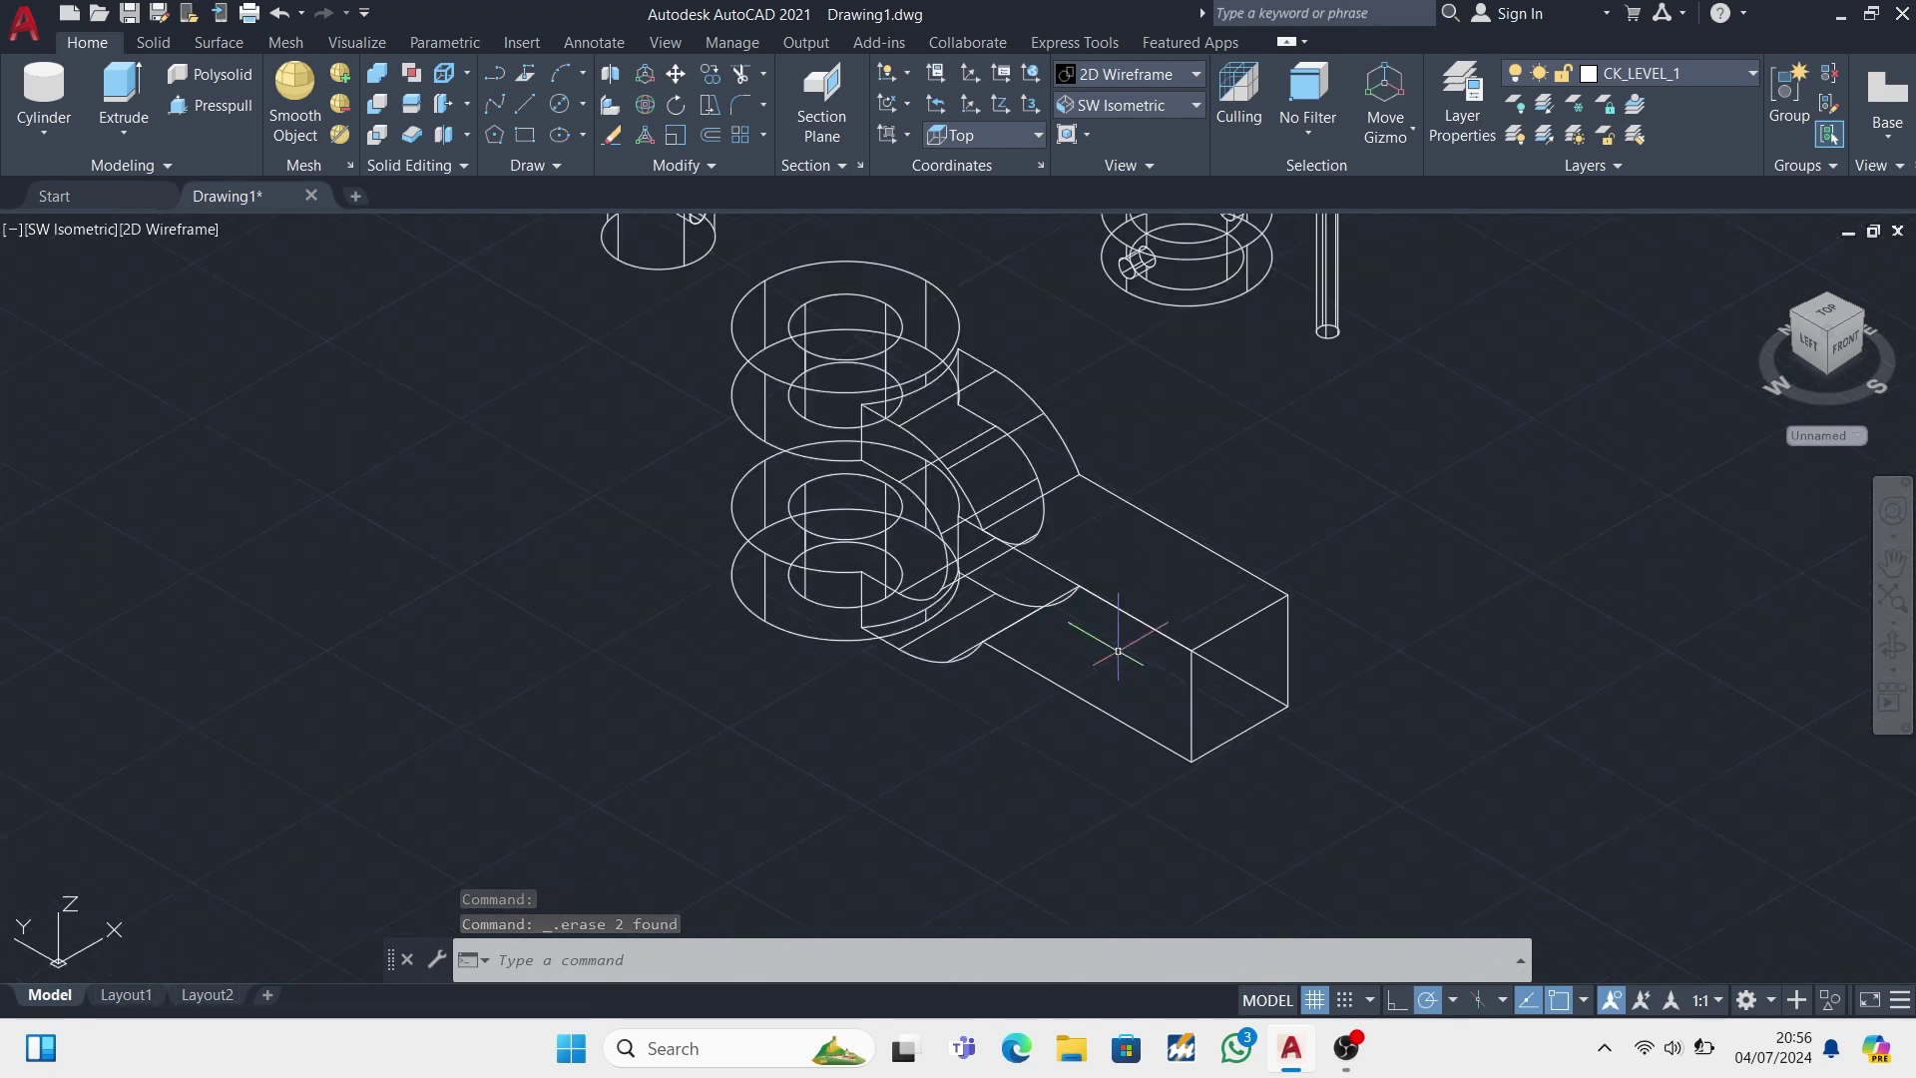
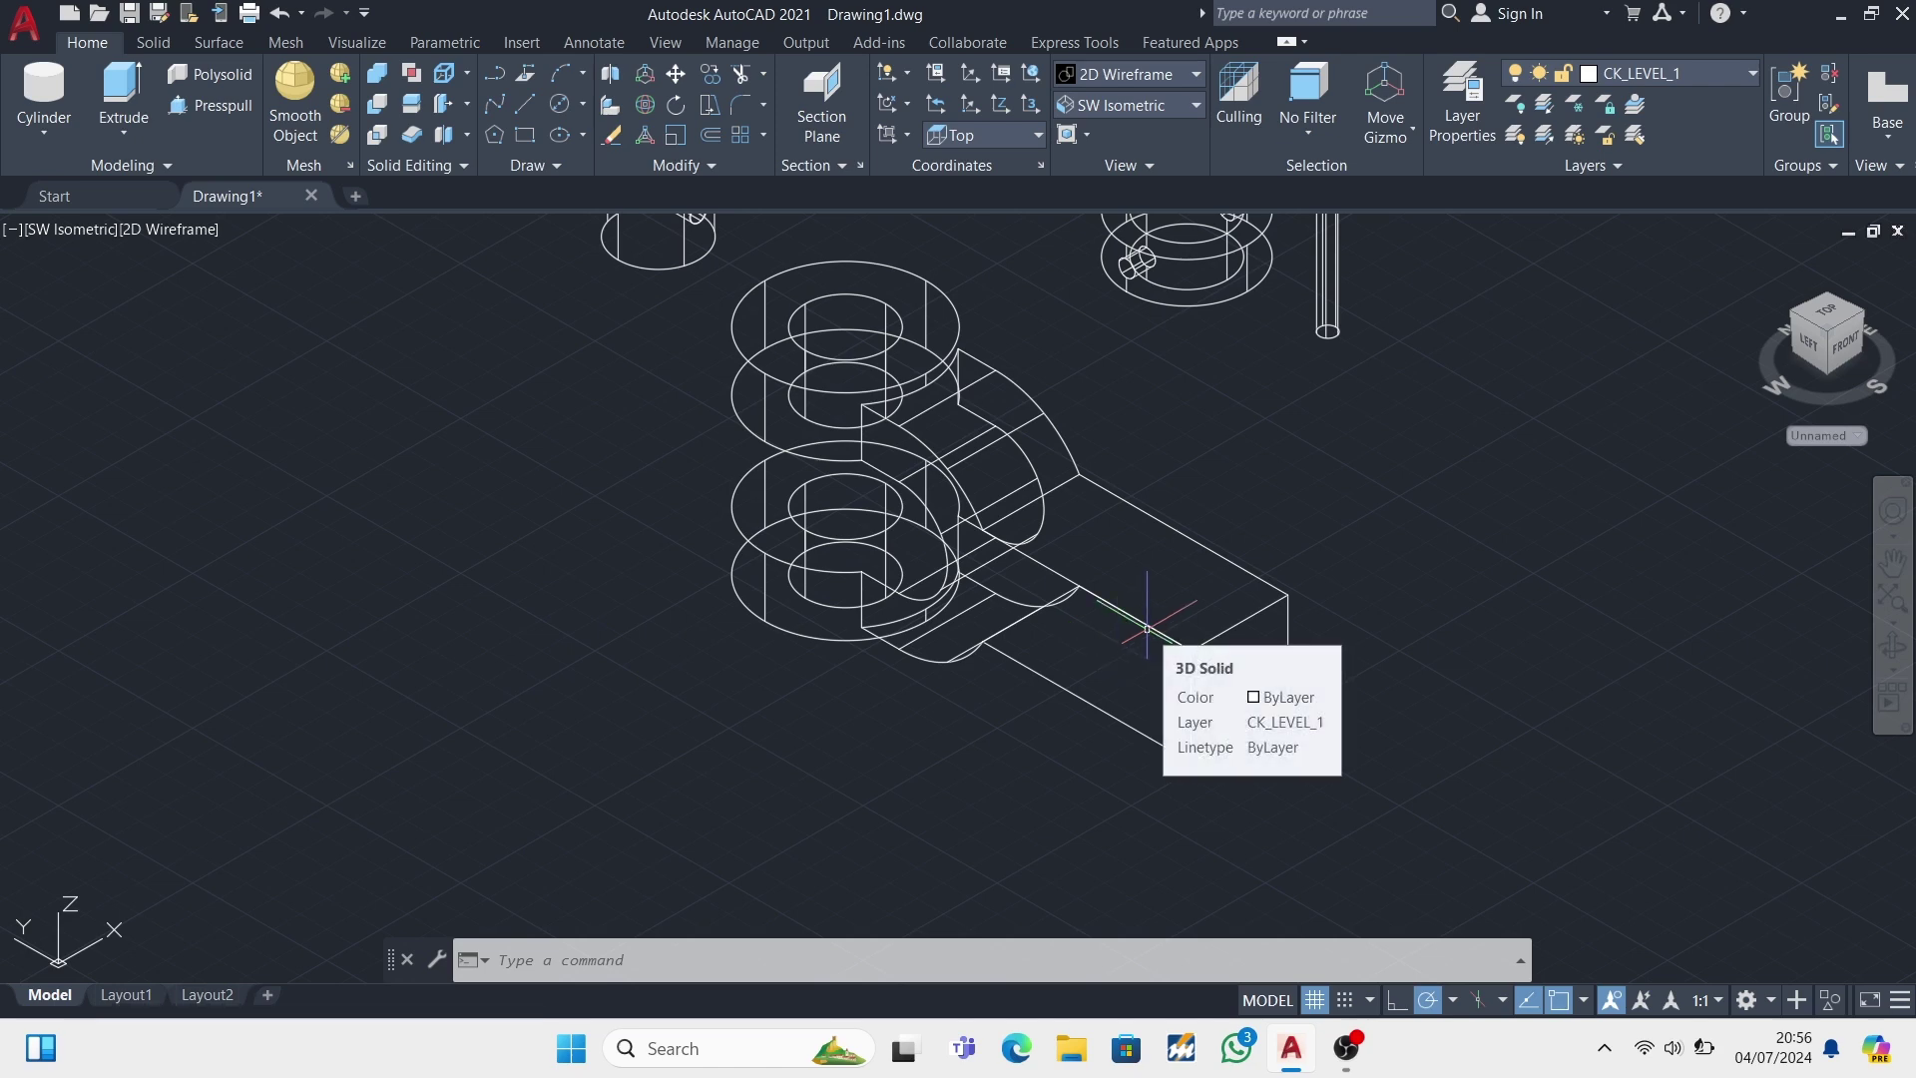
- Align the UCS to the Front view for drawing on the arm's end face
left_click(581, 104)
left_click(619, 132)
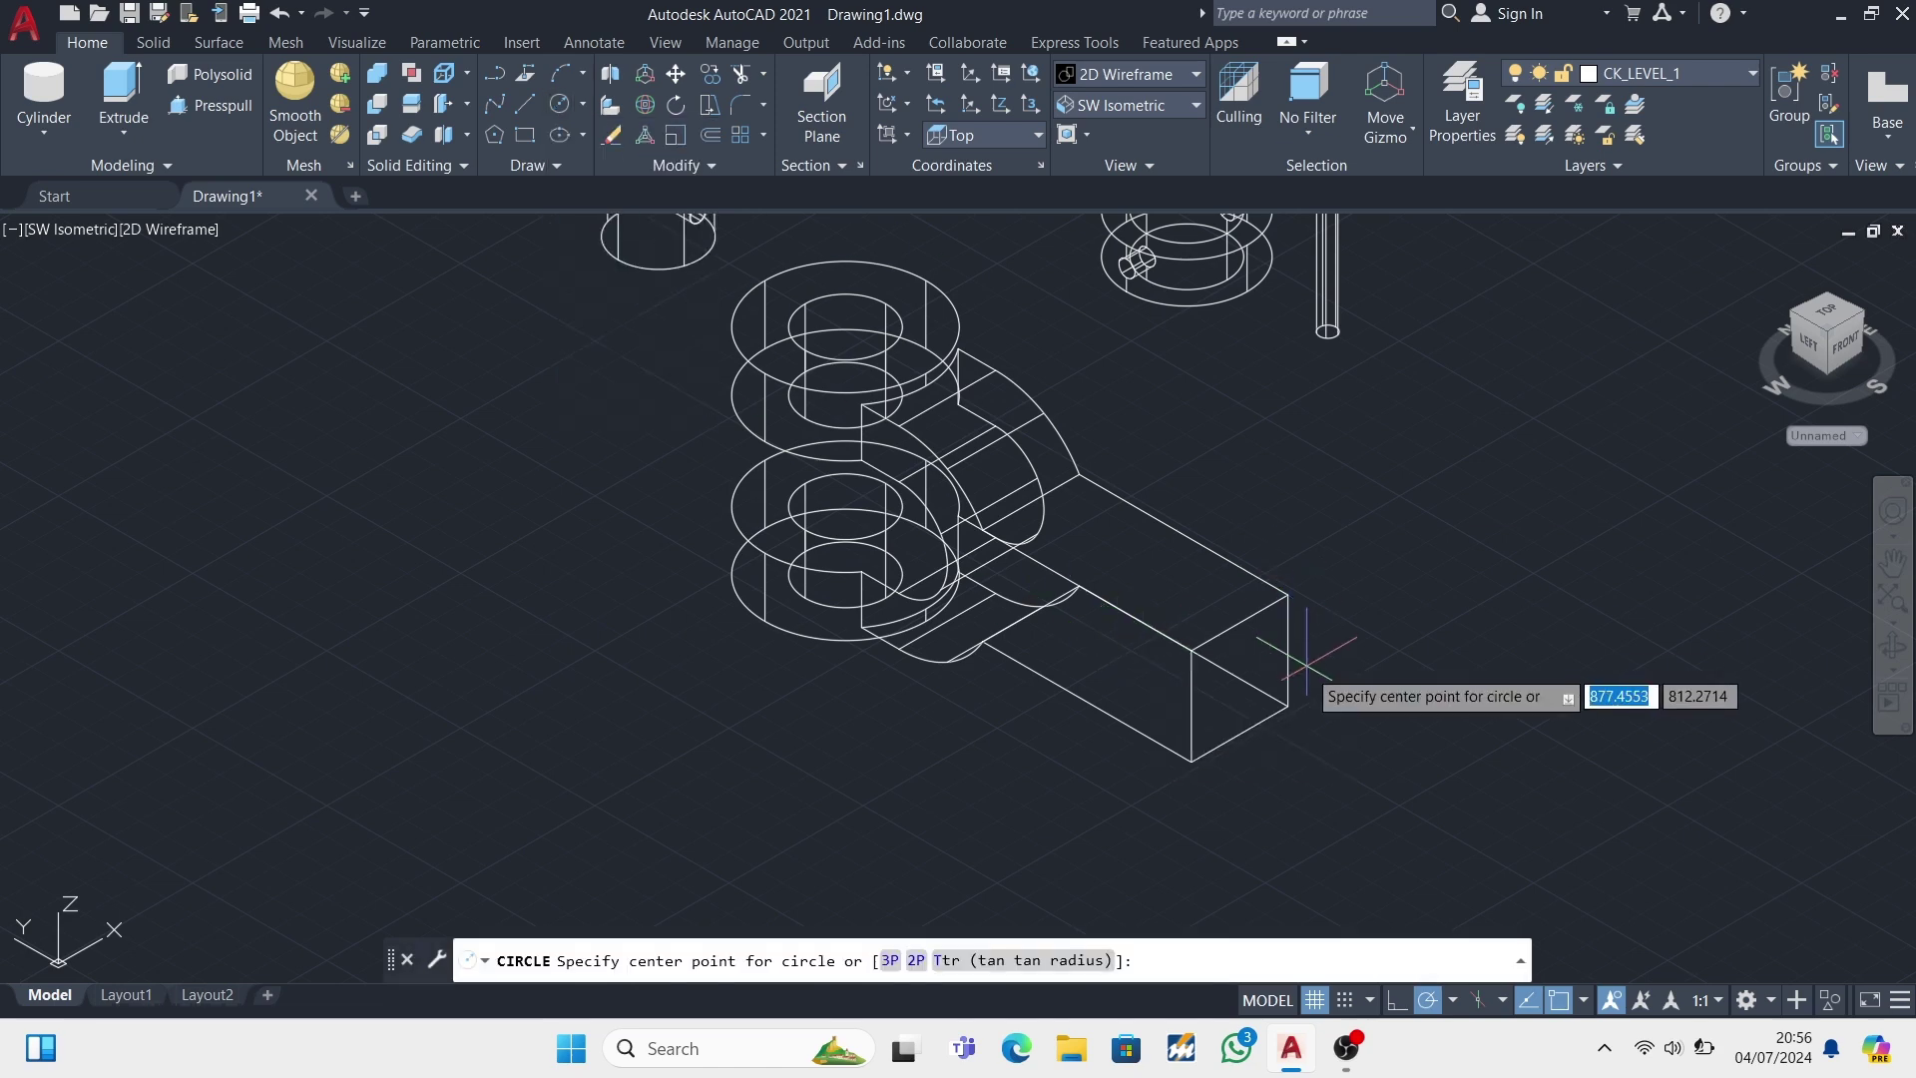
scroll(1238, 444, "up", 5)
left_click(1238, 443)
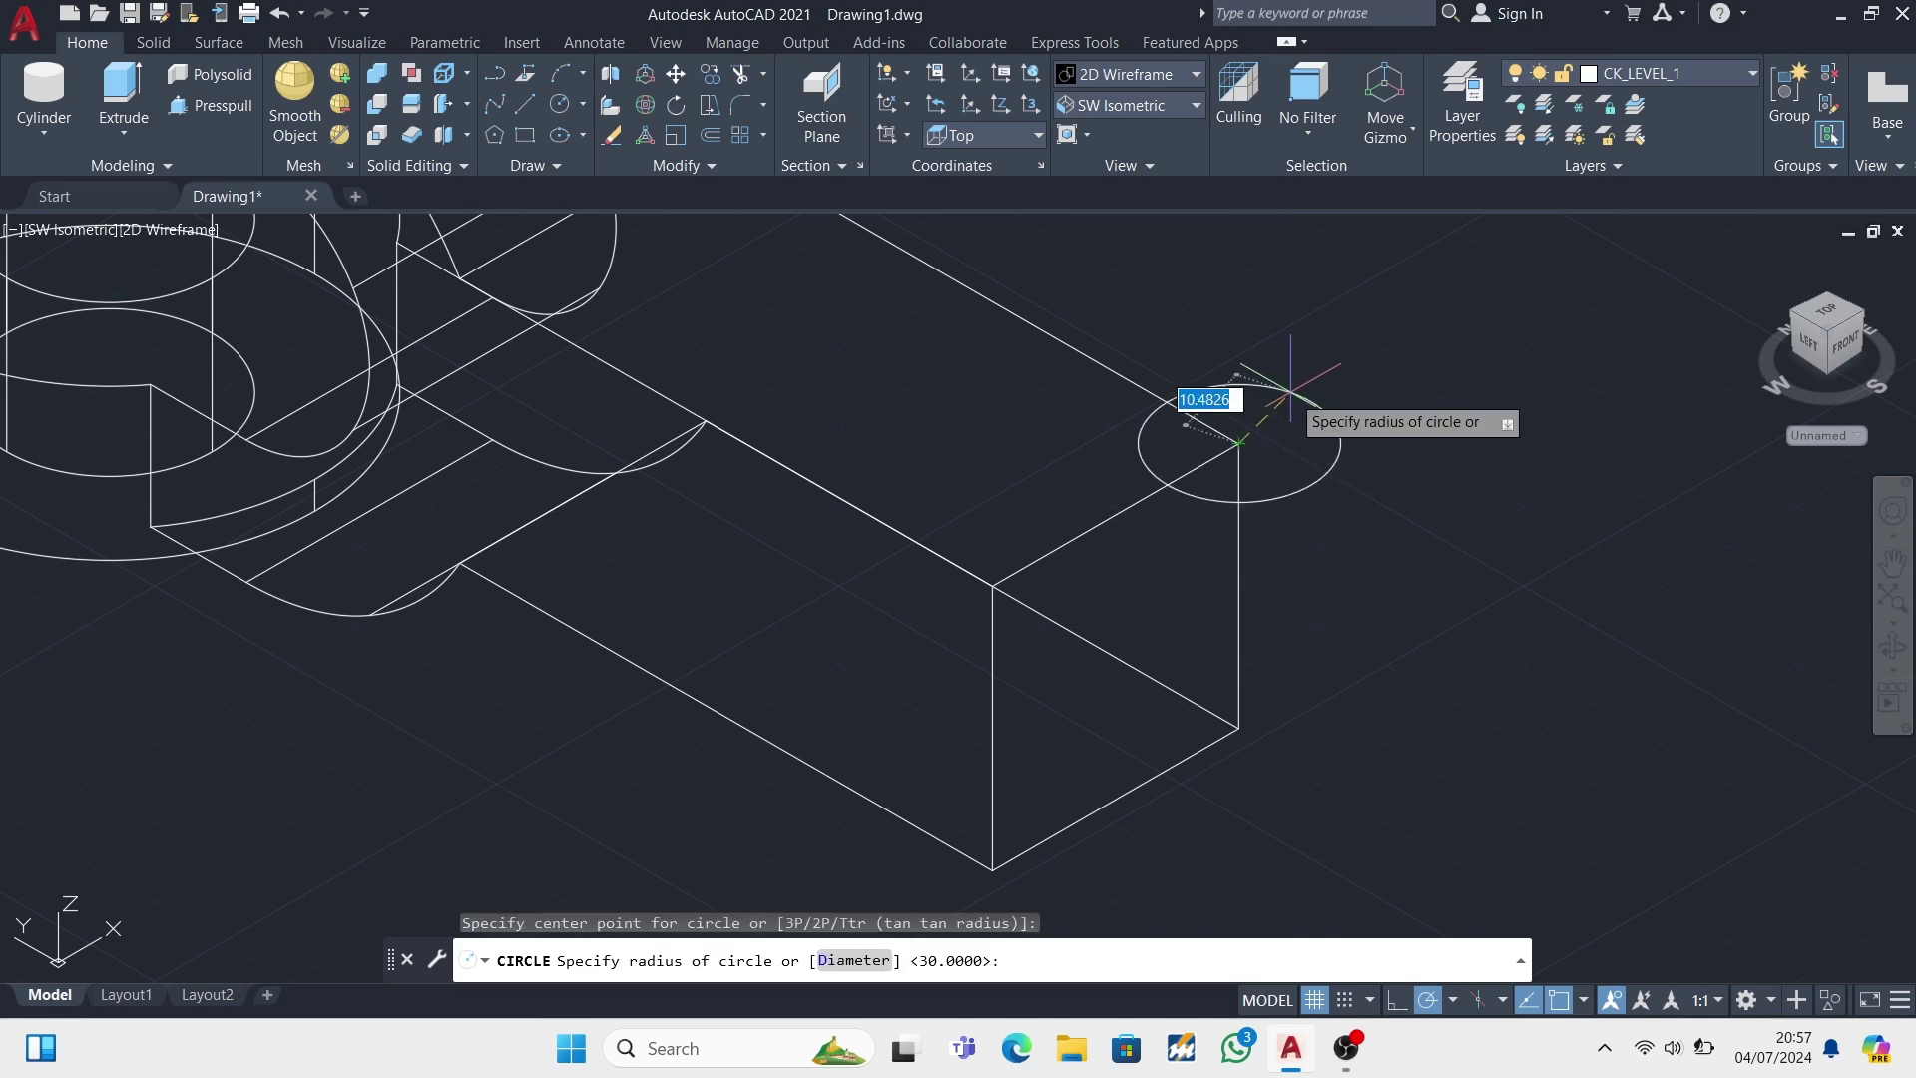
key("Escape")
left_click(1038, 135)
left_click(998, 225)
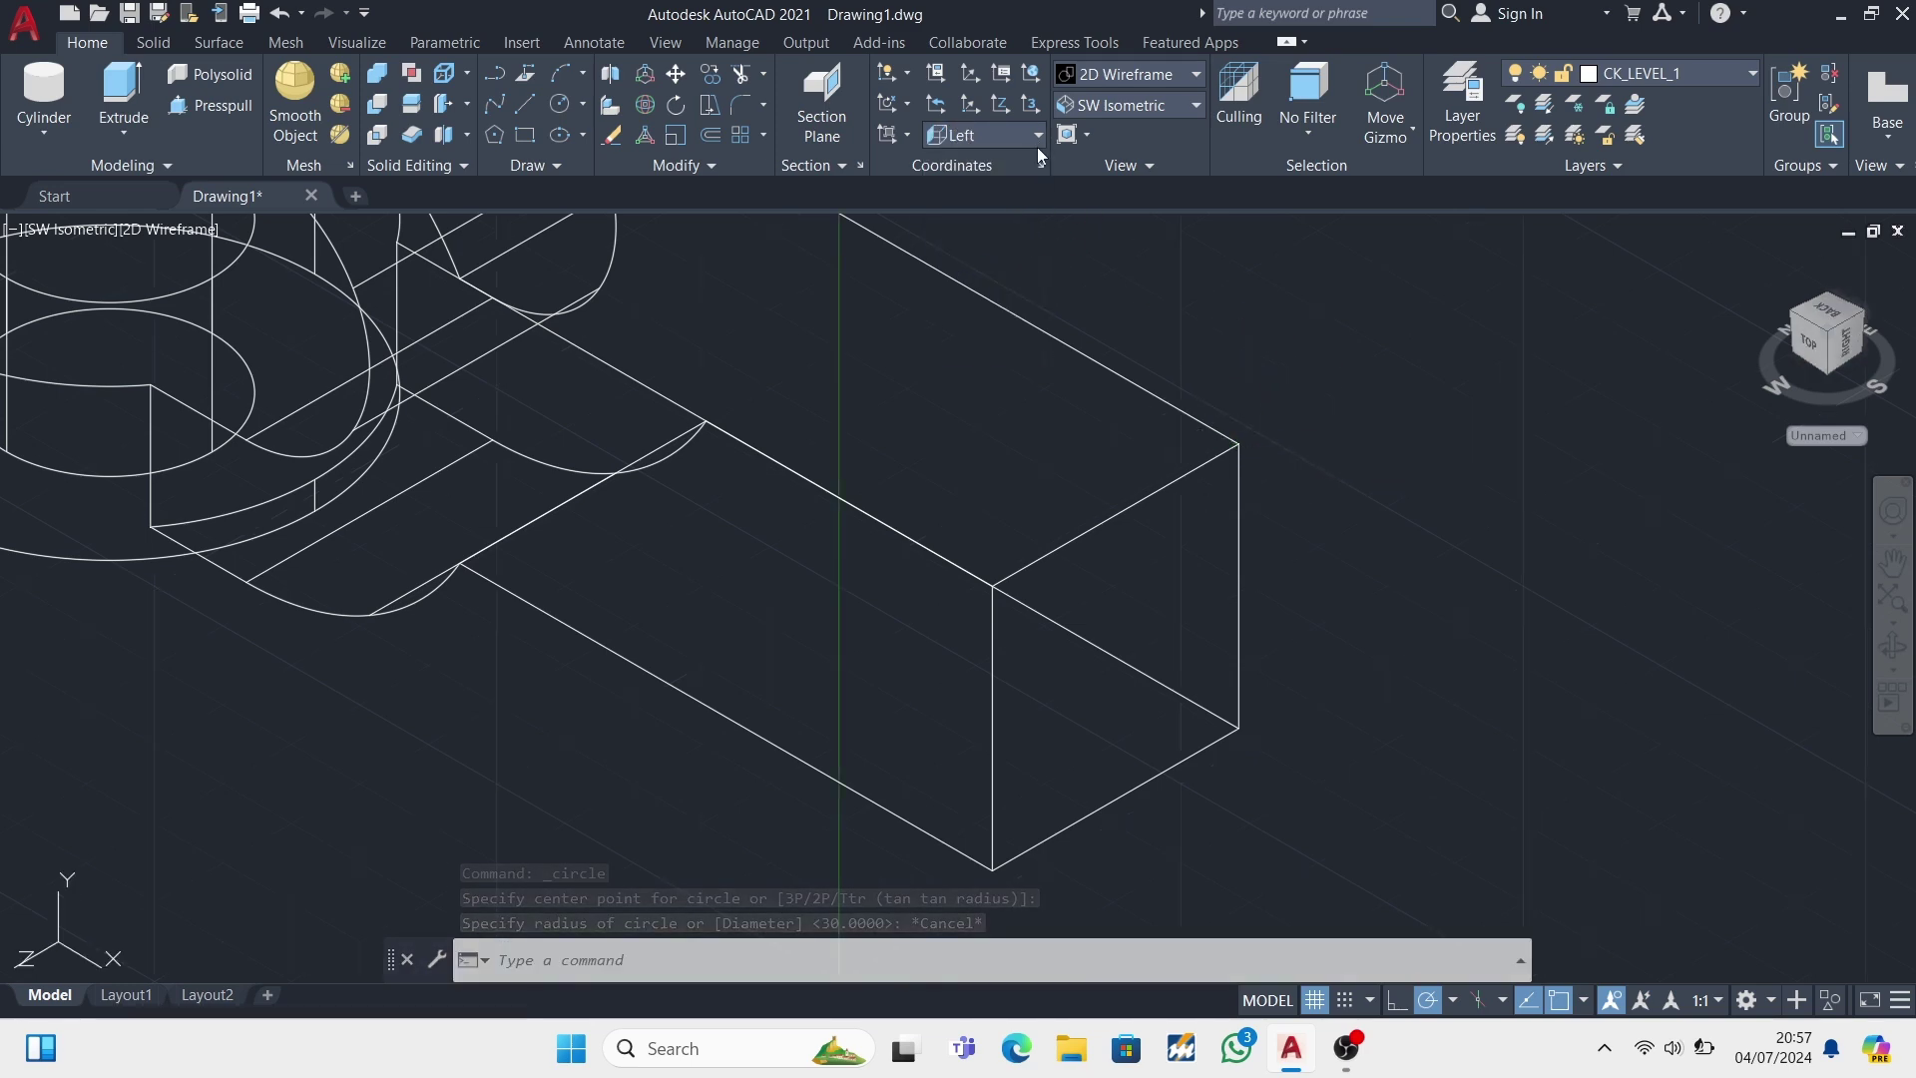
left_click(1038, 135)
left_click(1012, 260)
left_click(1038, 134)
left_click(1009, 310)
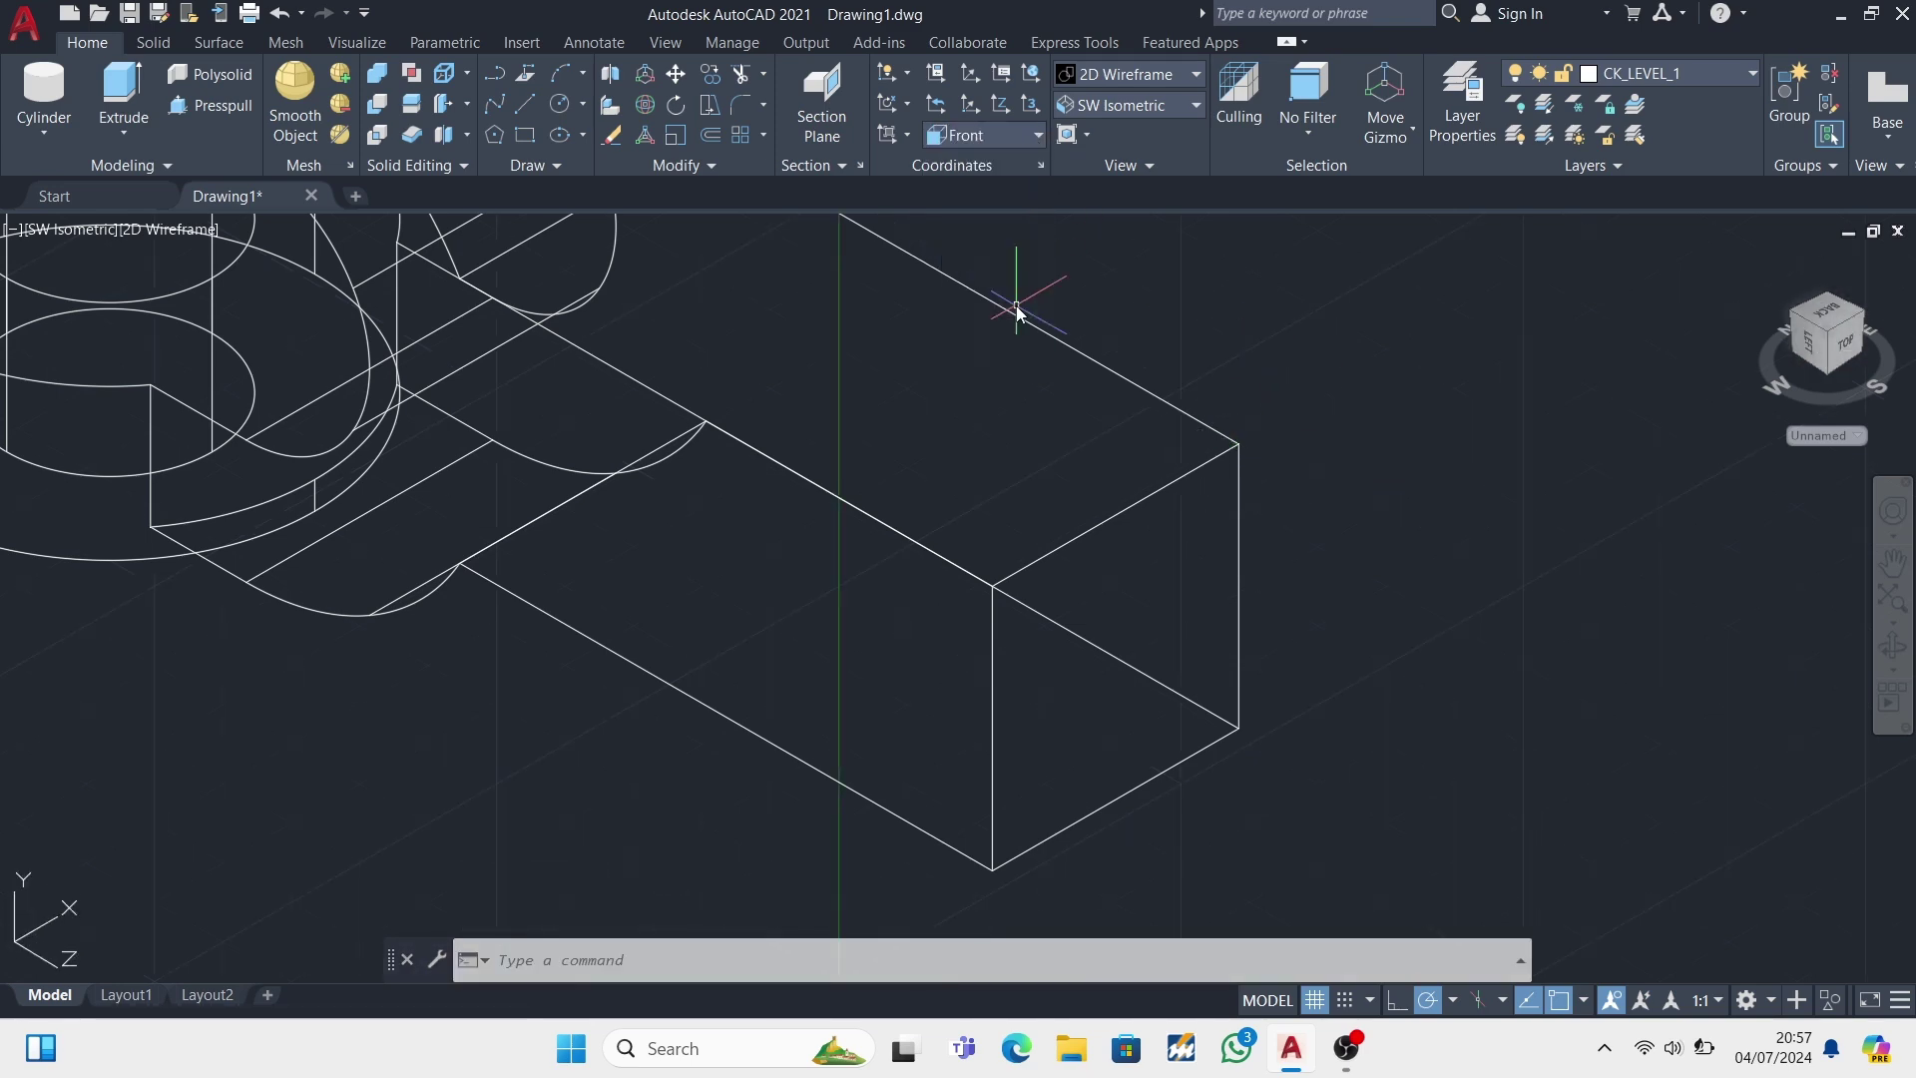
scroll(1018, 299, "down", 2)
- Draw a radius-9 circle at the arm's end corner and presspull it 45 into a cylinder
left_click(582, 104)
left_click(599, 140)
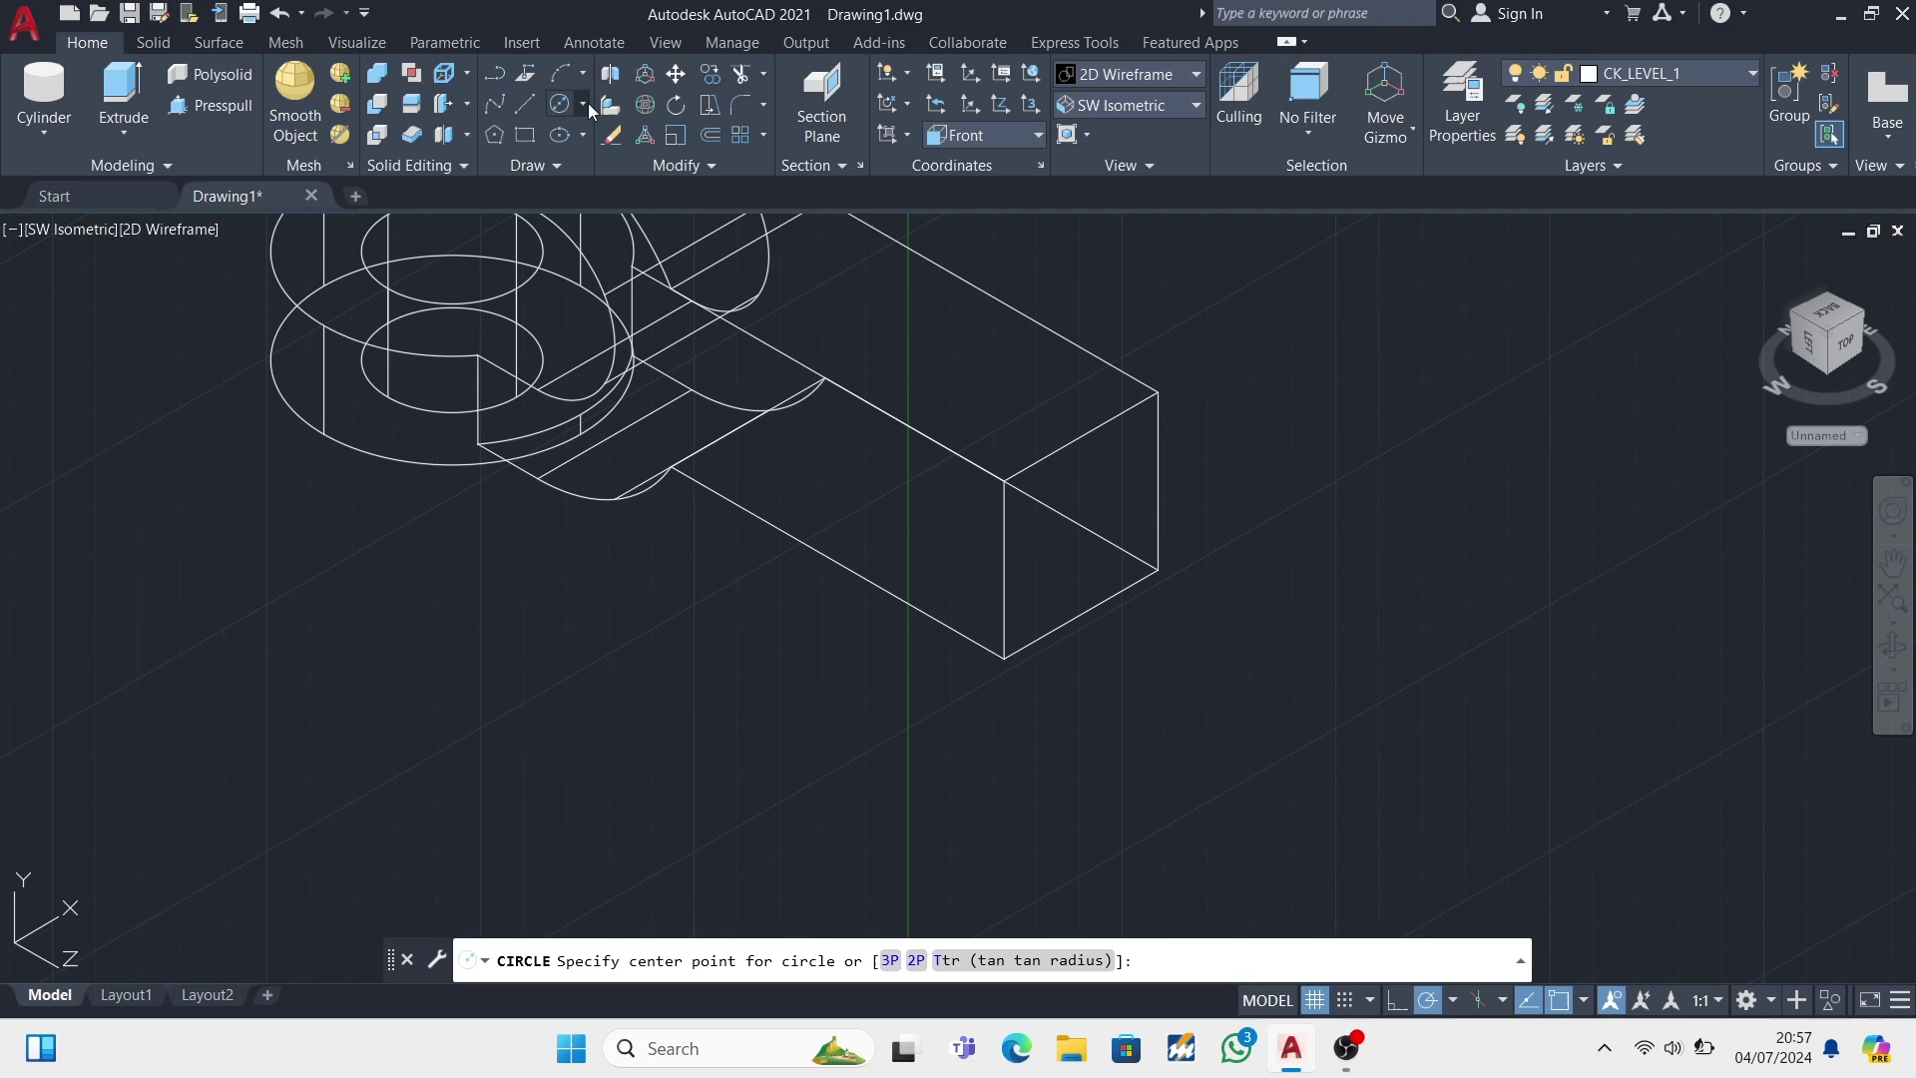
left_click(1158, 392)
left_click(1202, 367)
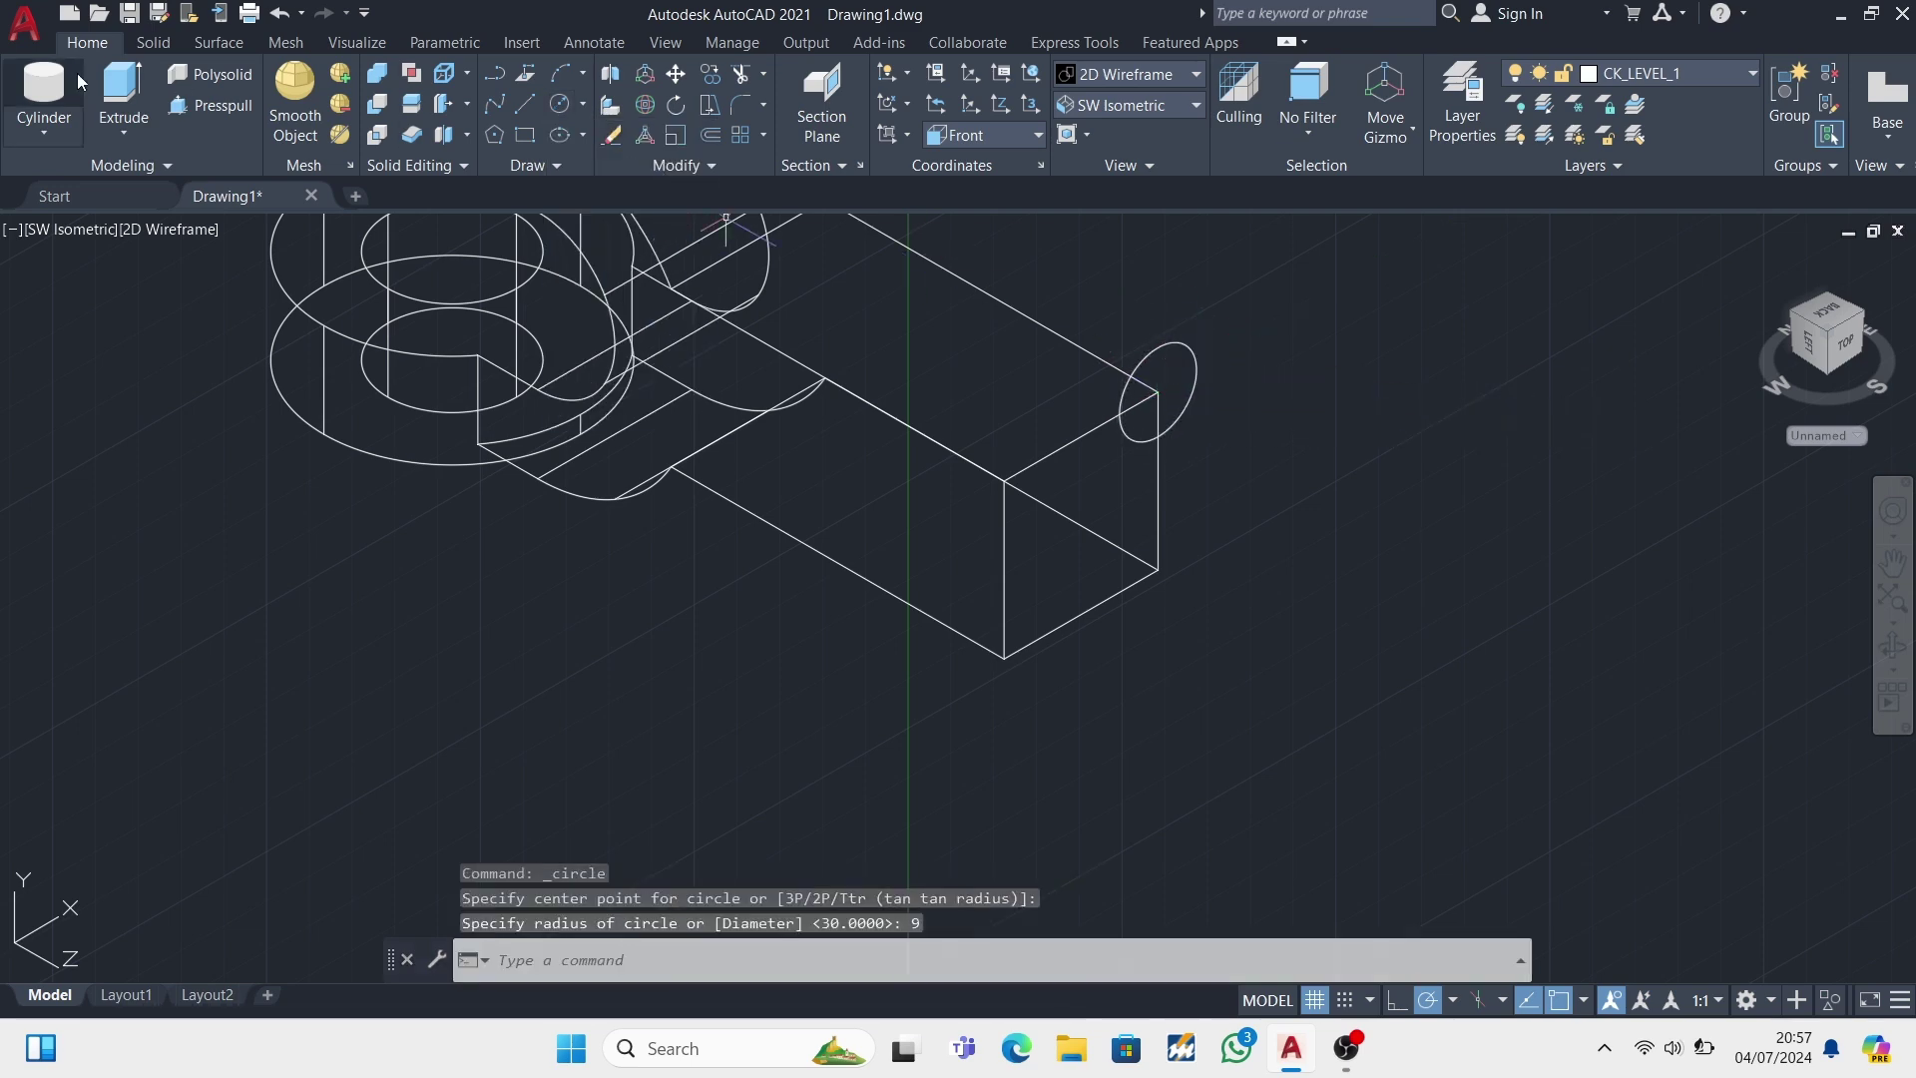
key("ctrl+shift+e")
left_click(1143, 361)
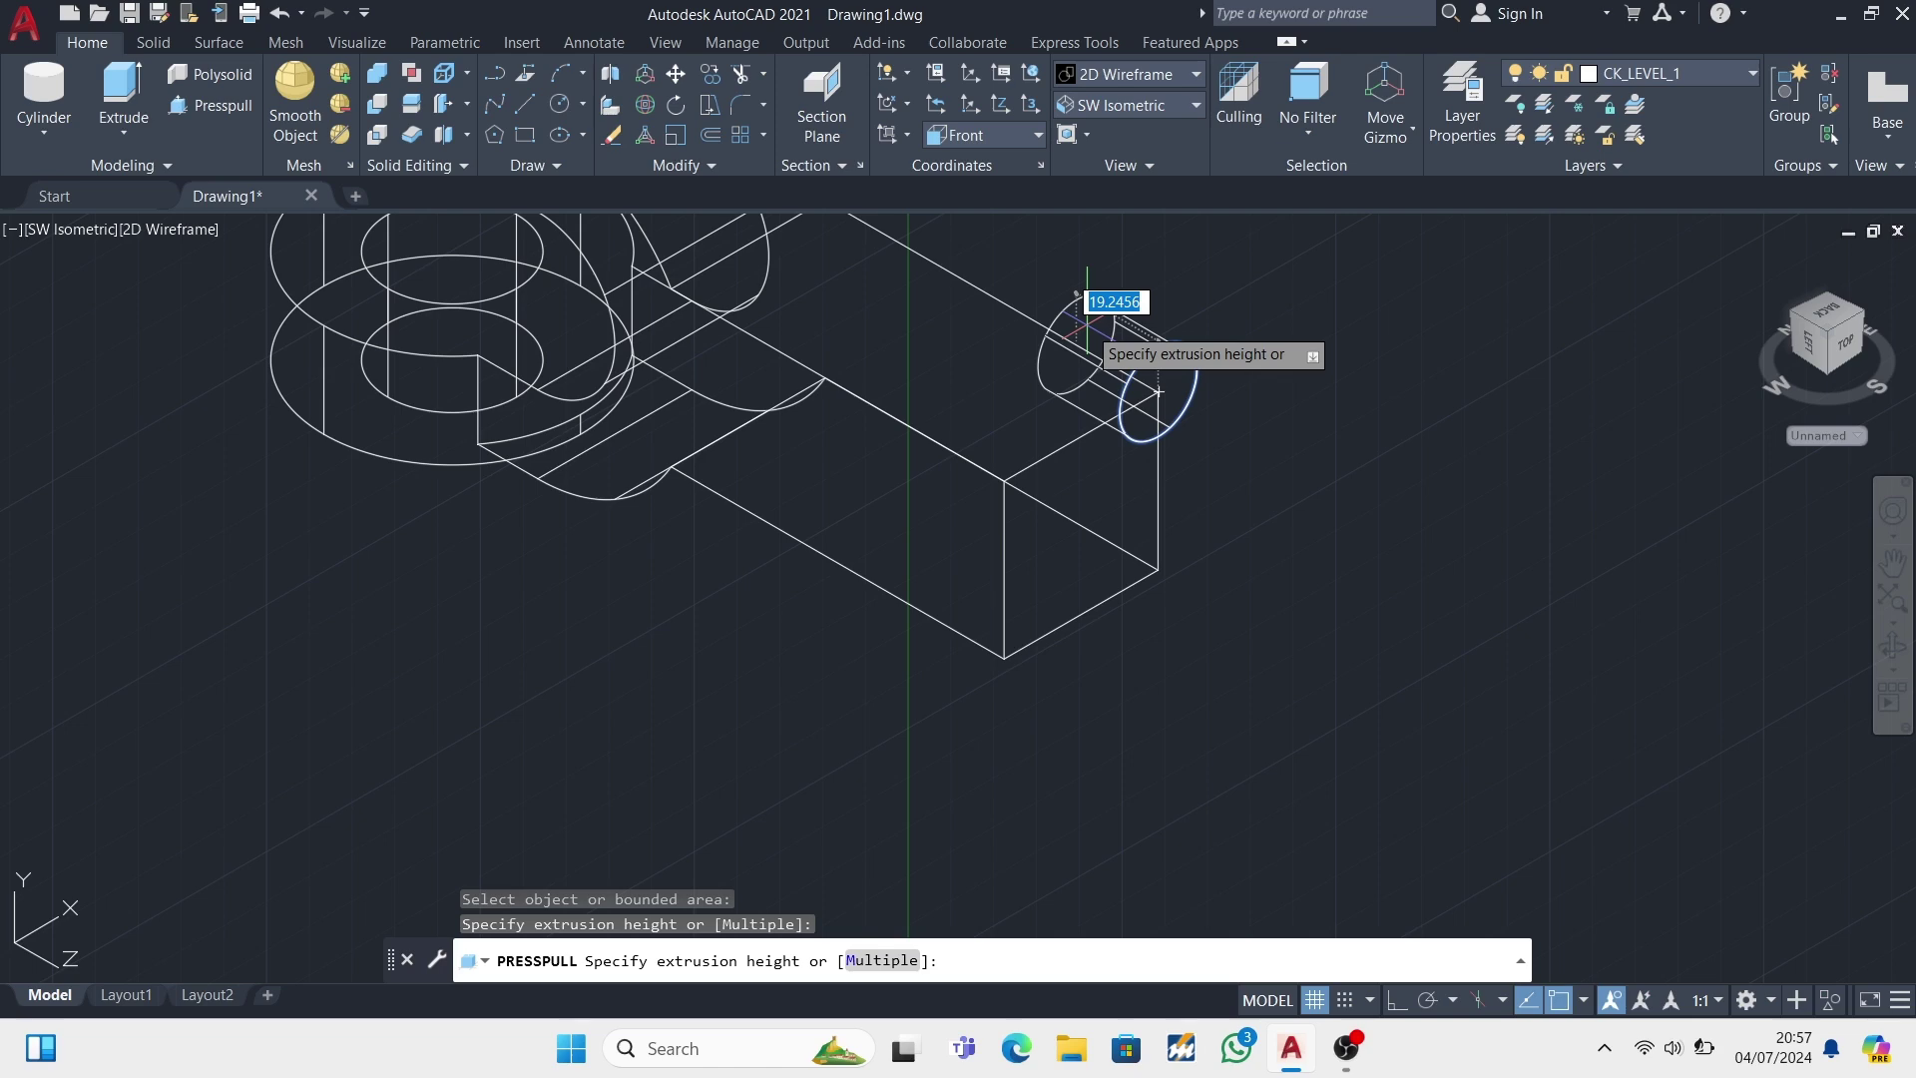
left_click(1158, 393)
middle_click_drag(1098, 344, 1139, 471)
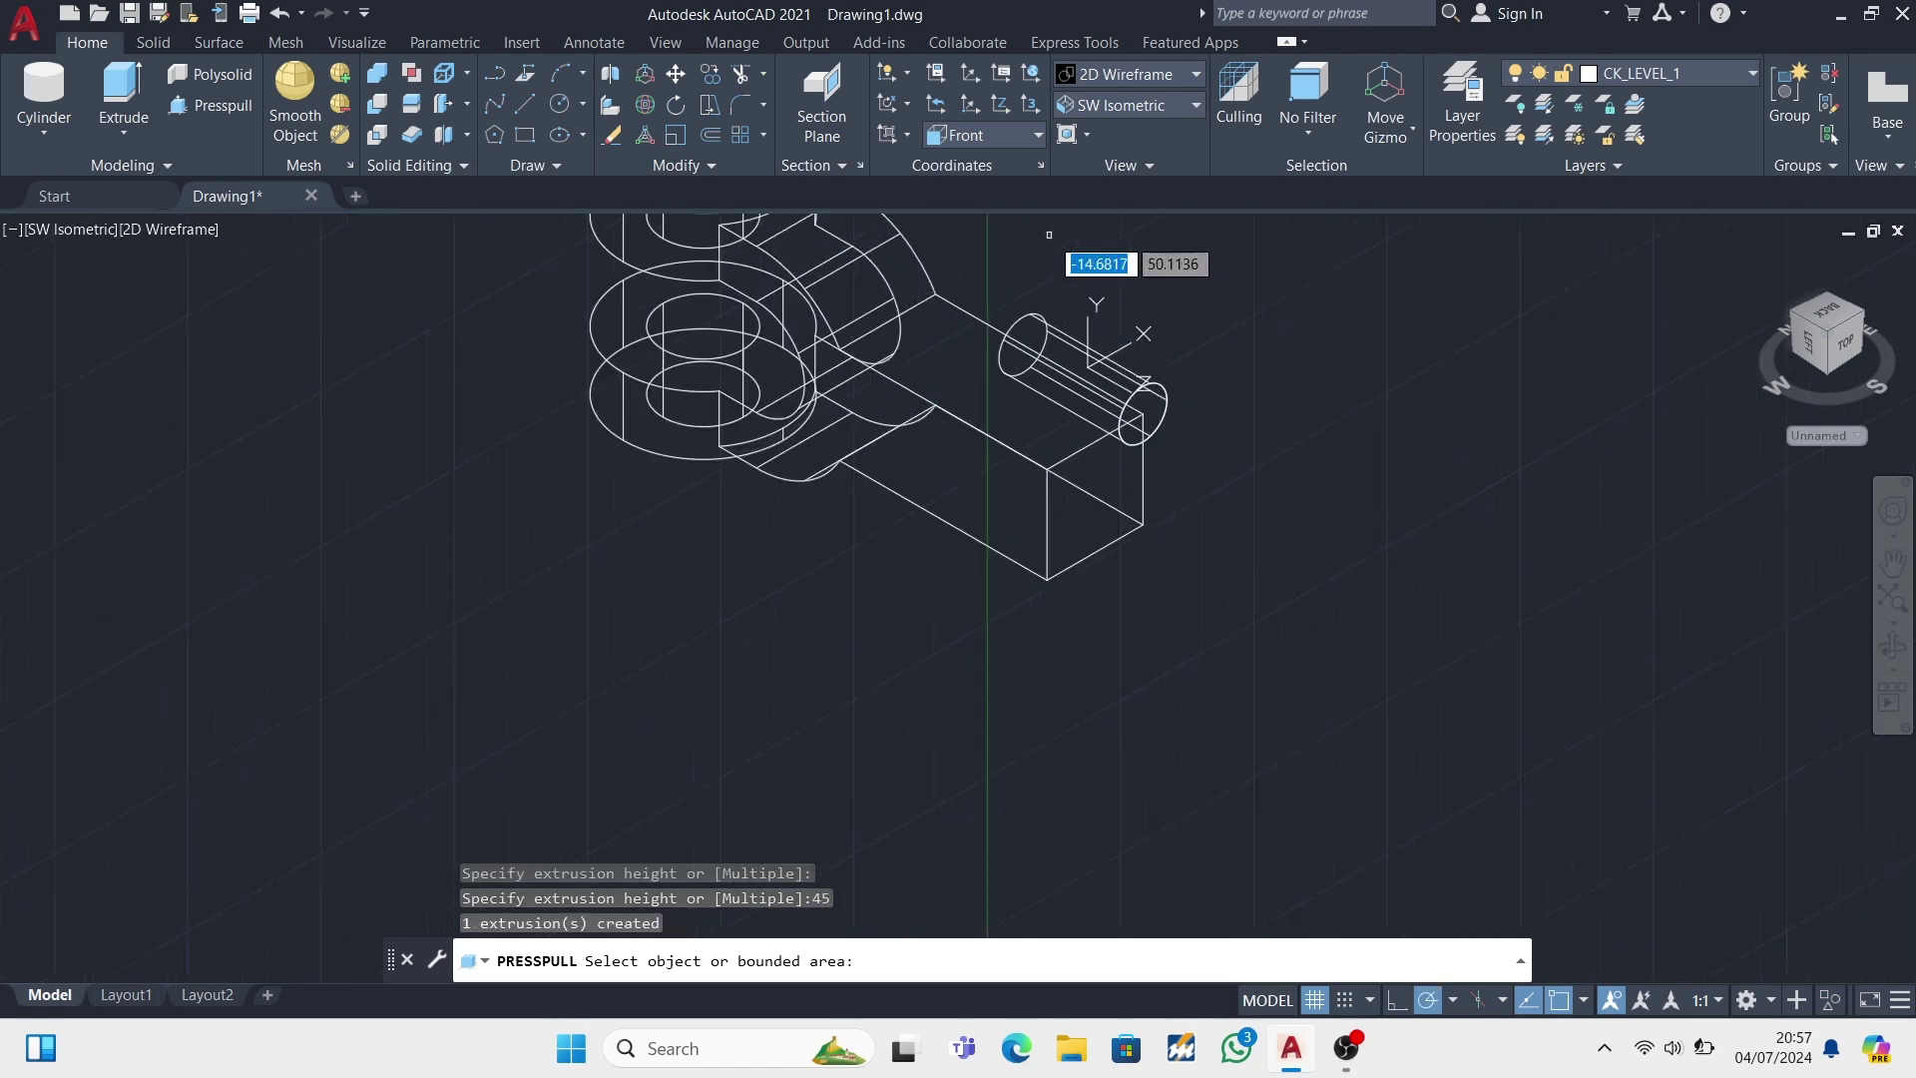
- Move the cylinder into the arm and delete the leftover circle
left_click(675, 73)
left_click(1203, 469)
key("Return")
scroll(1188, 483, "up", 4)
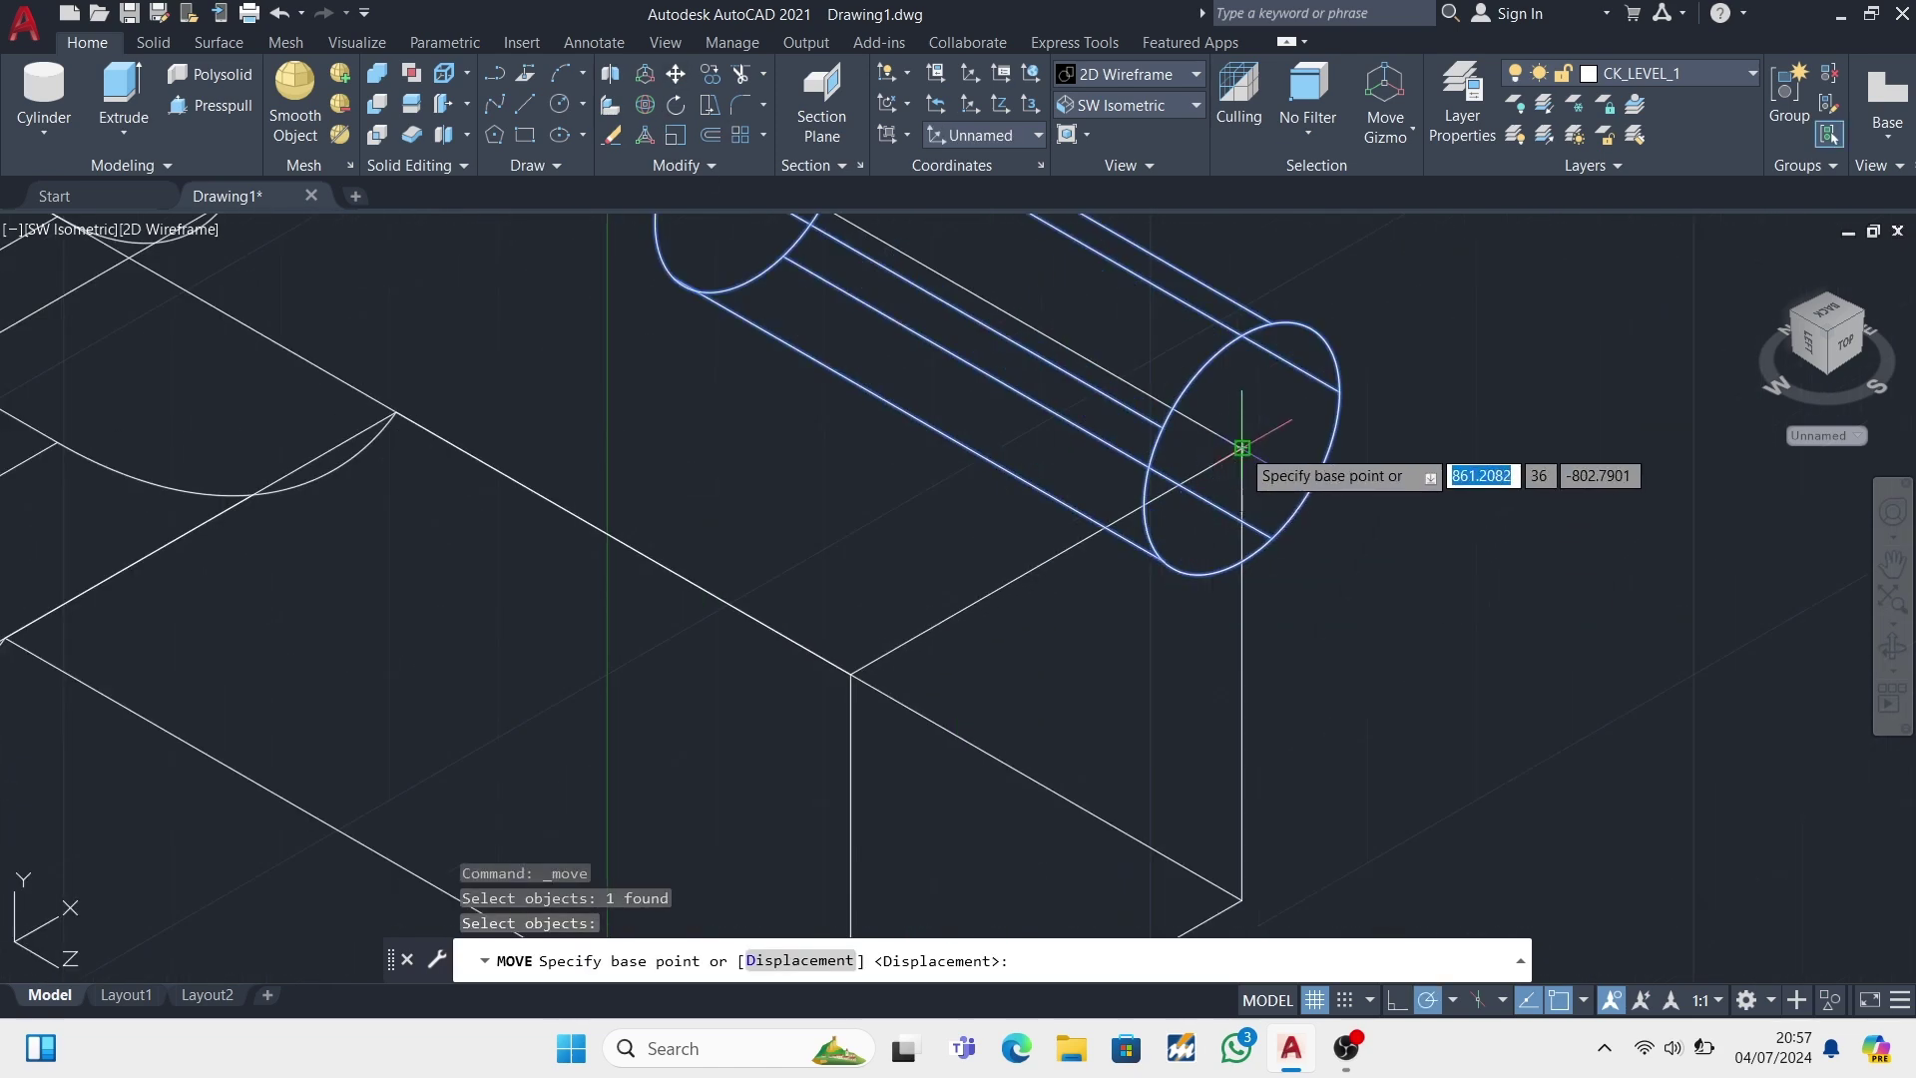
left_click(1242, 448)
left_click(867, 654)
scroll(868, 654, "down", 5)
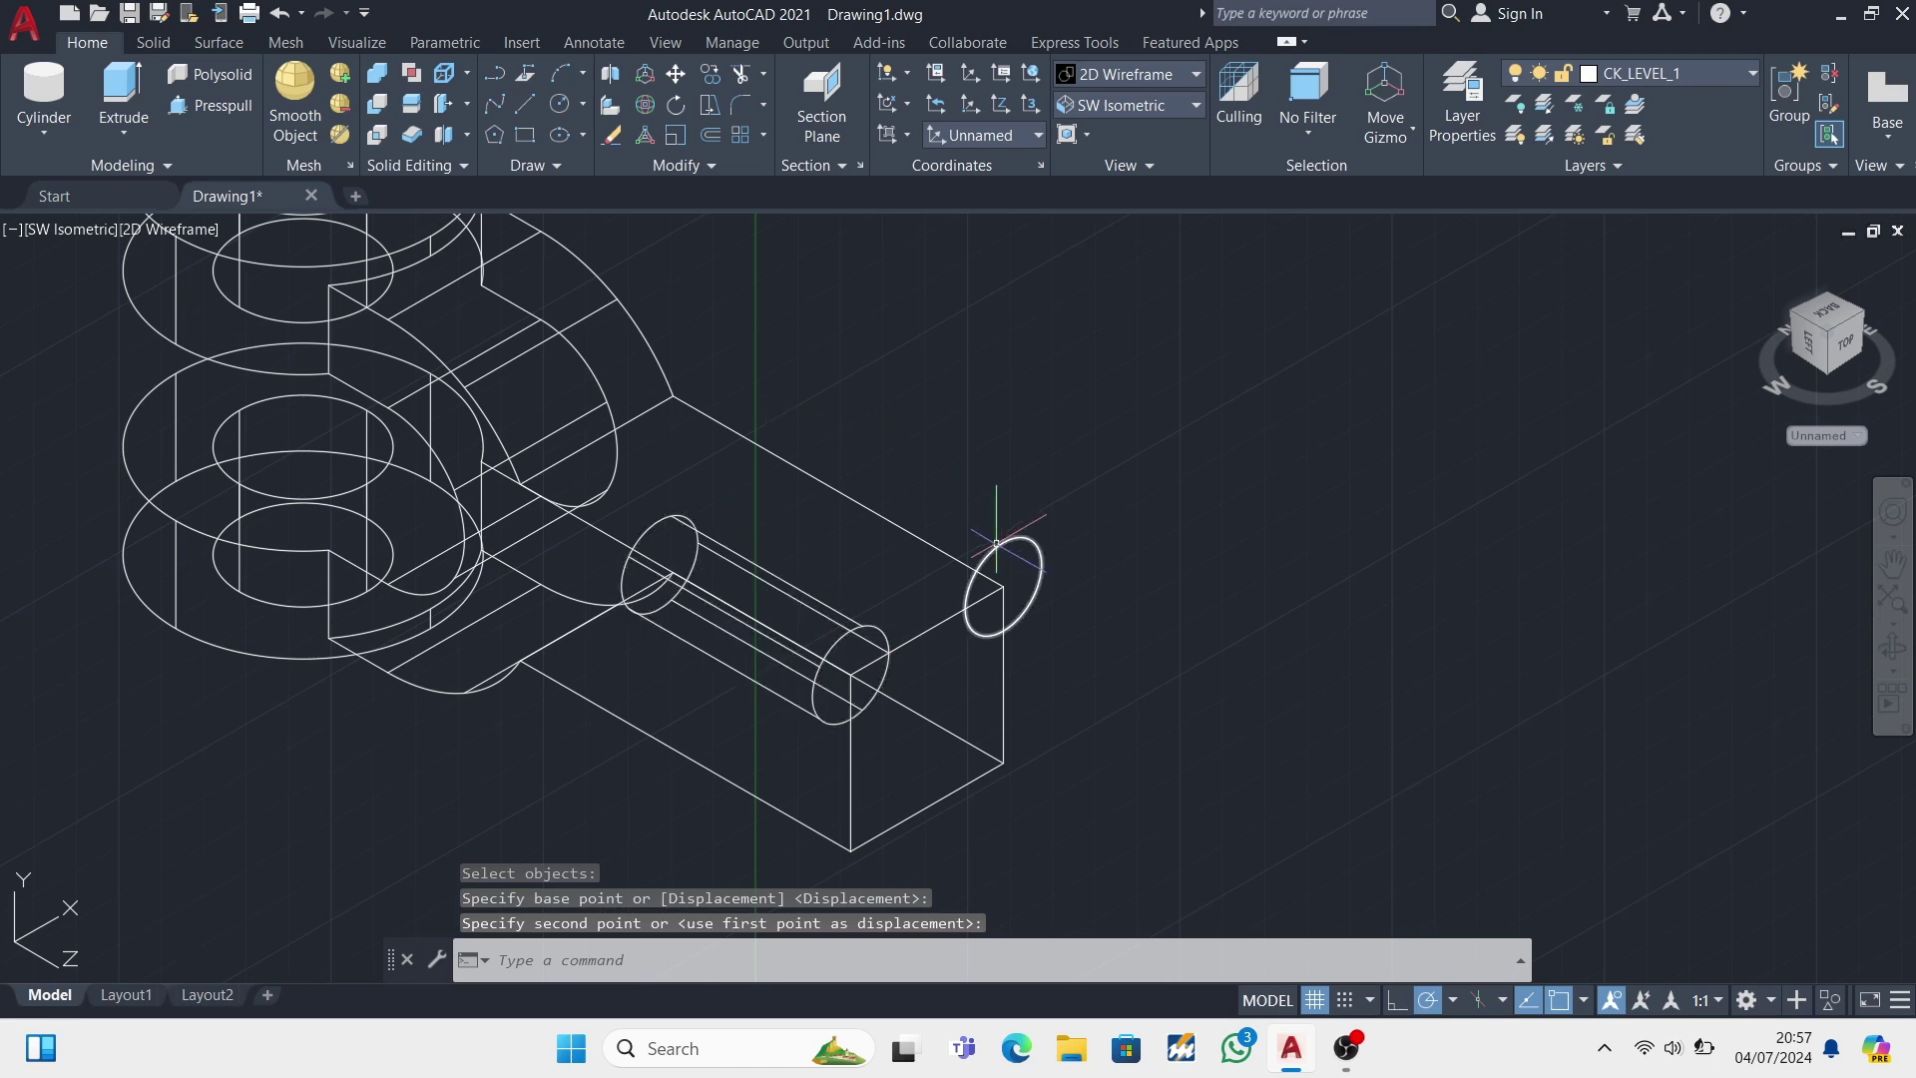
key("Delete")
- Copy the cylinder to the arm's other corners
left_click(709, 73)
left_click(873, 661)
key("Return")
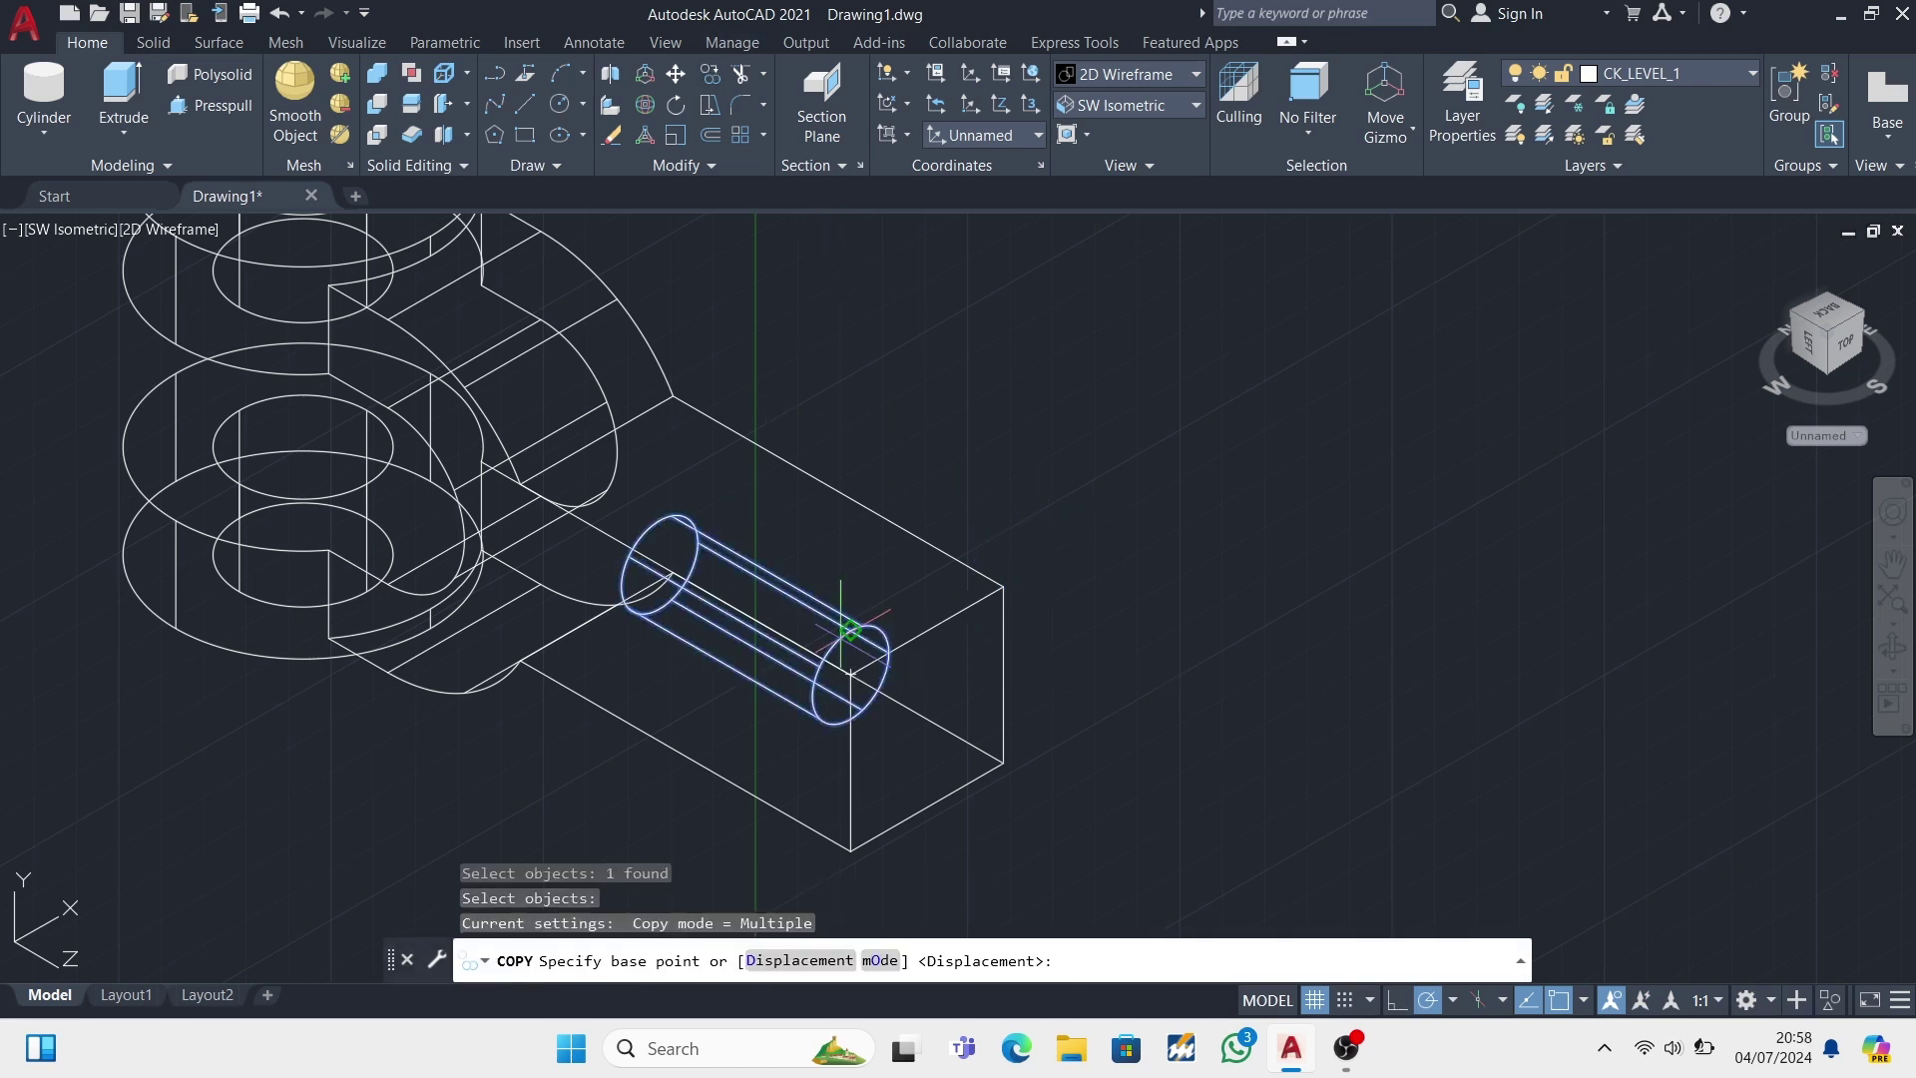
scroll(848, 633, "up", 3)
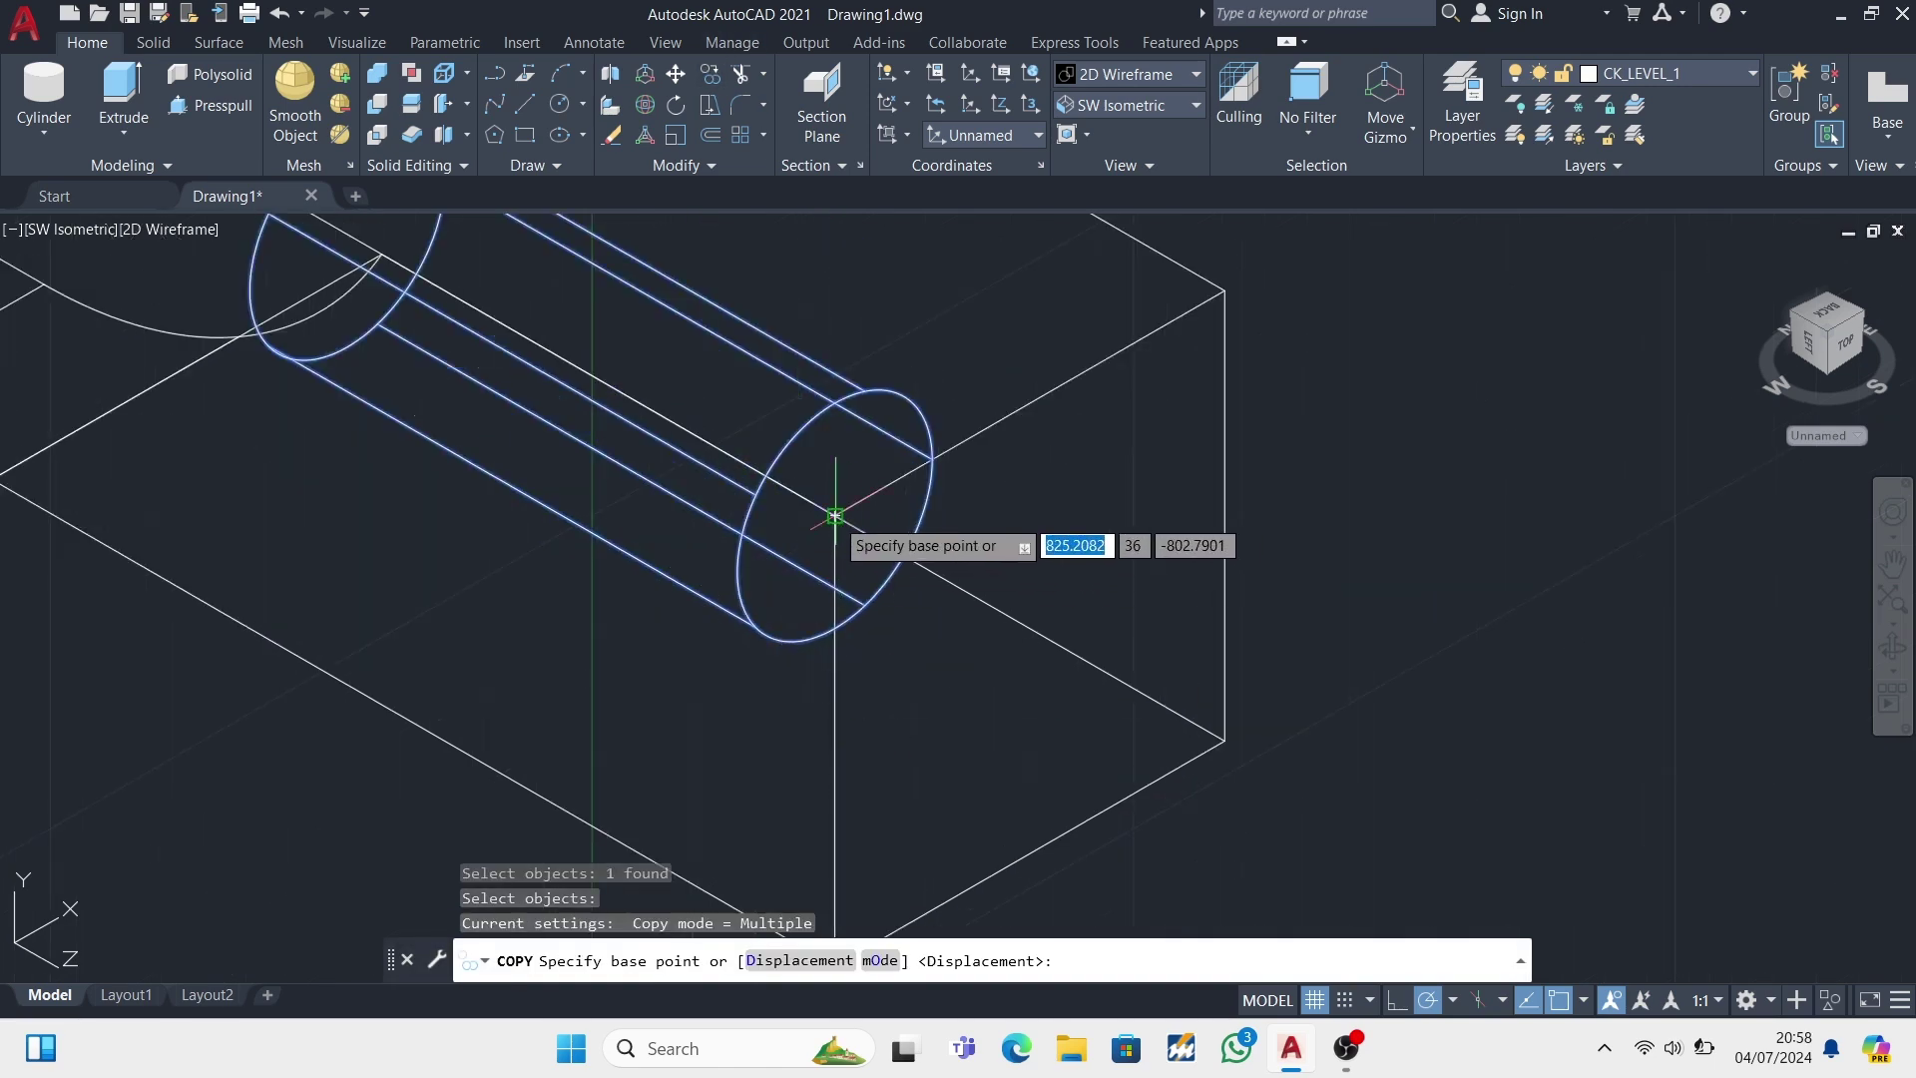
left_click(836, 516)
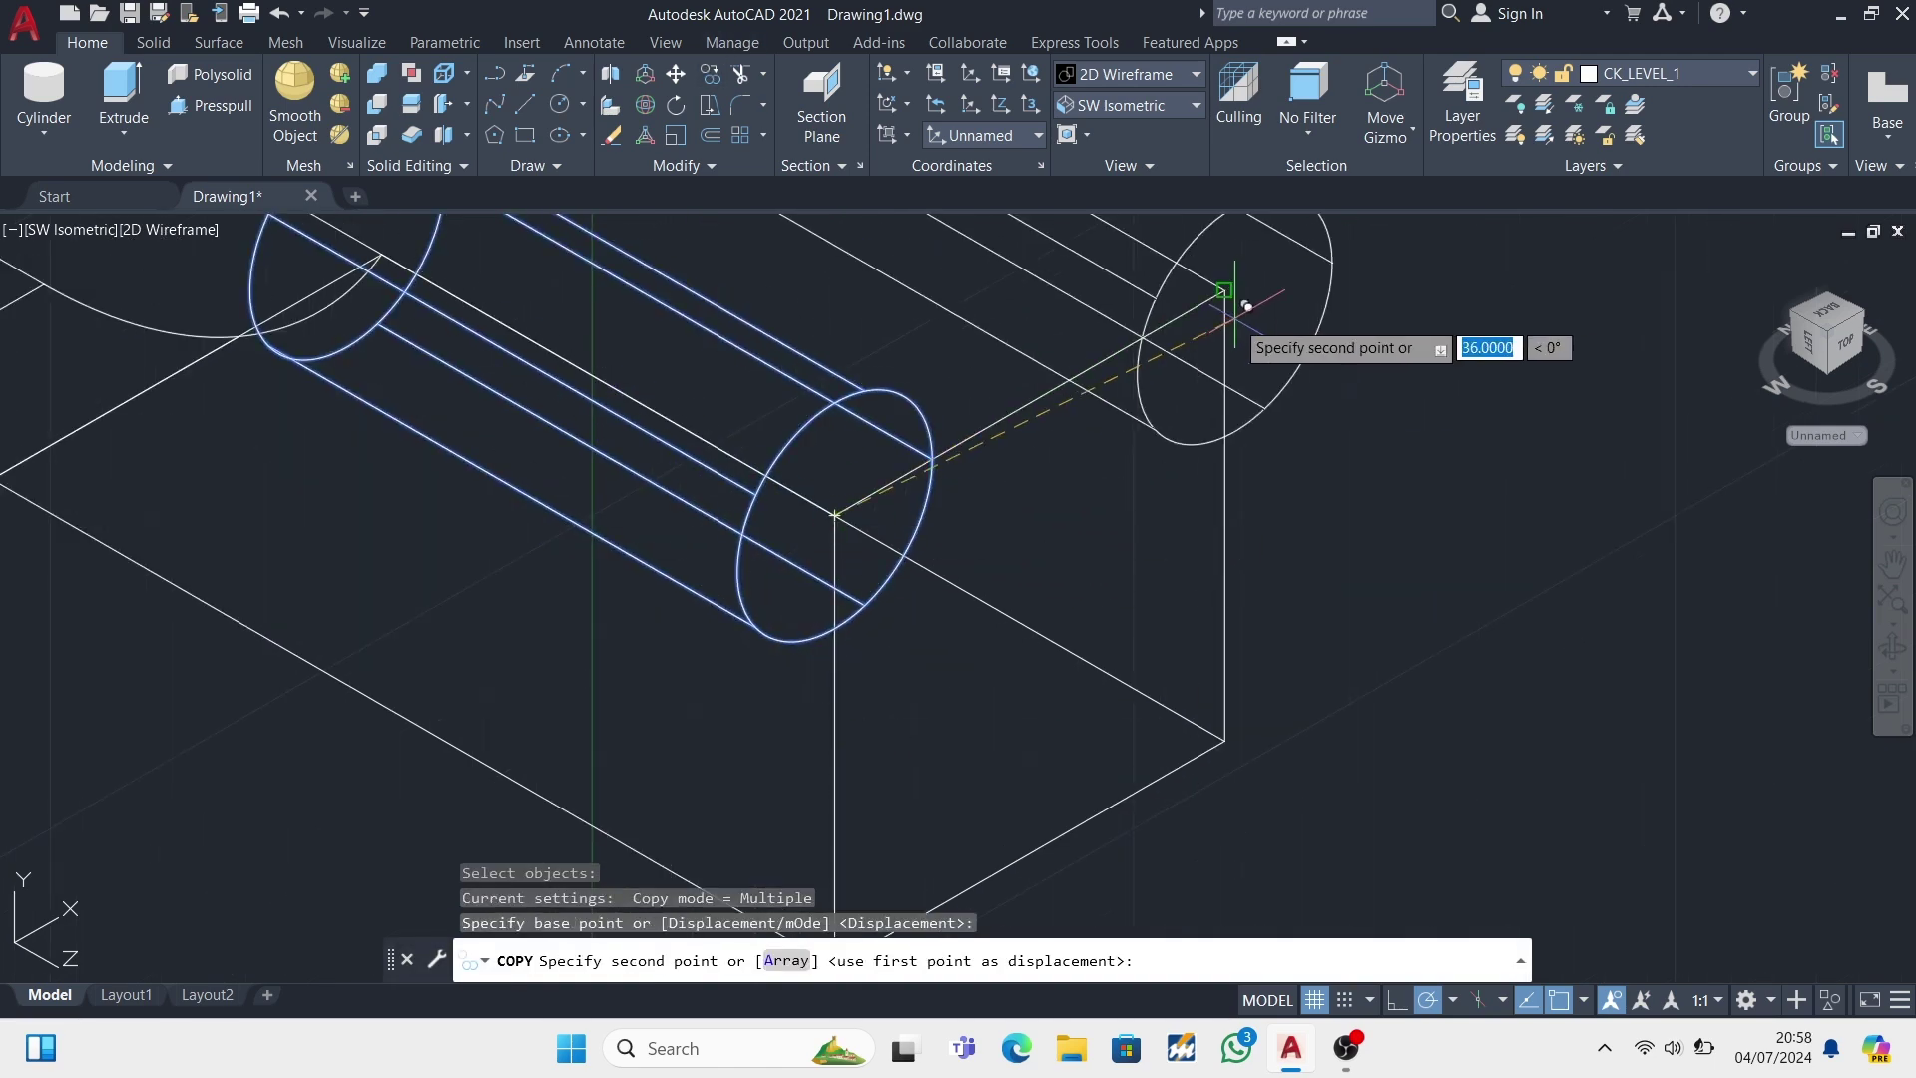
left_click(1224, 741)
scroll(1225, 741, "down", 3)
scroll(1098, 813, "up", 3)
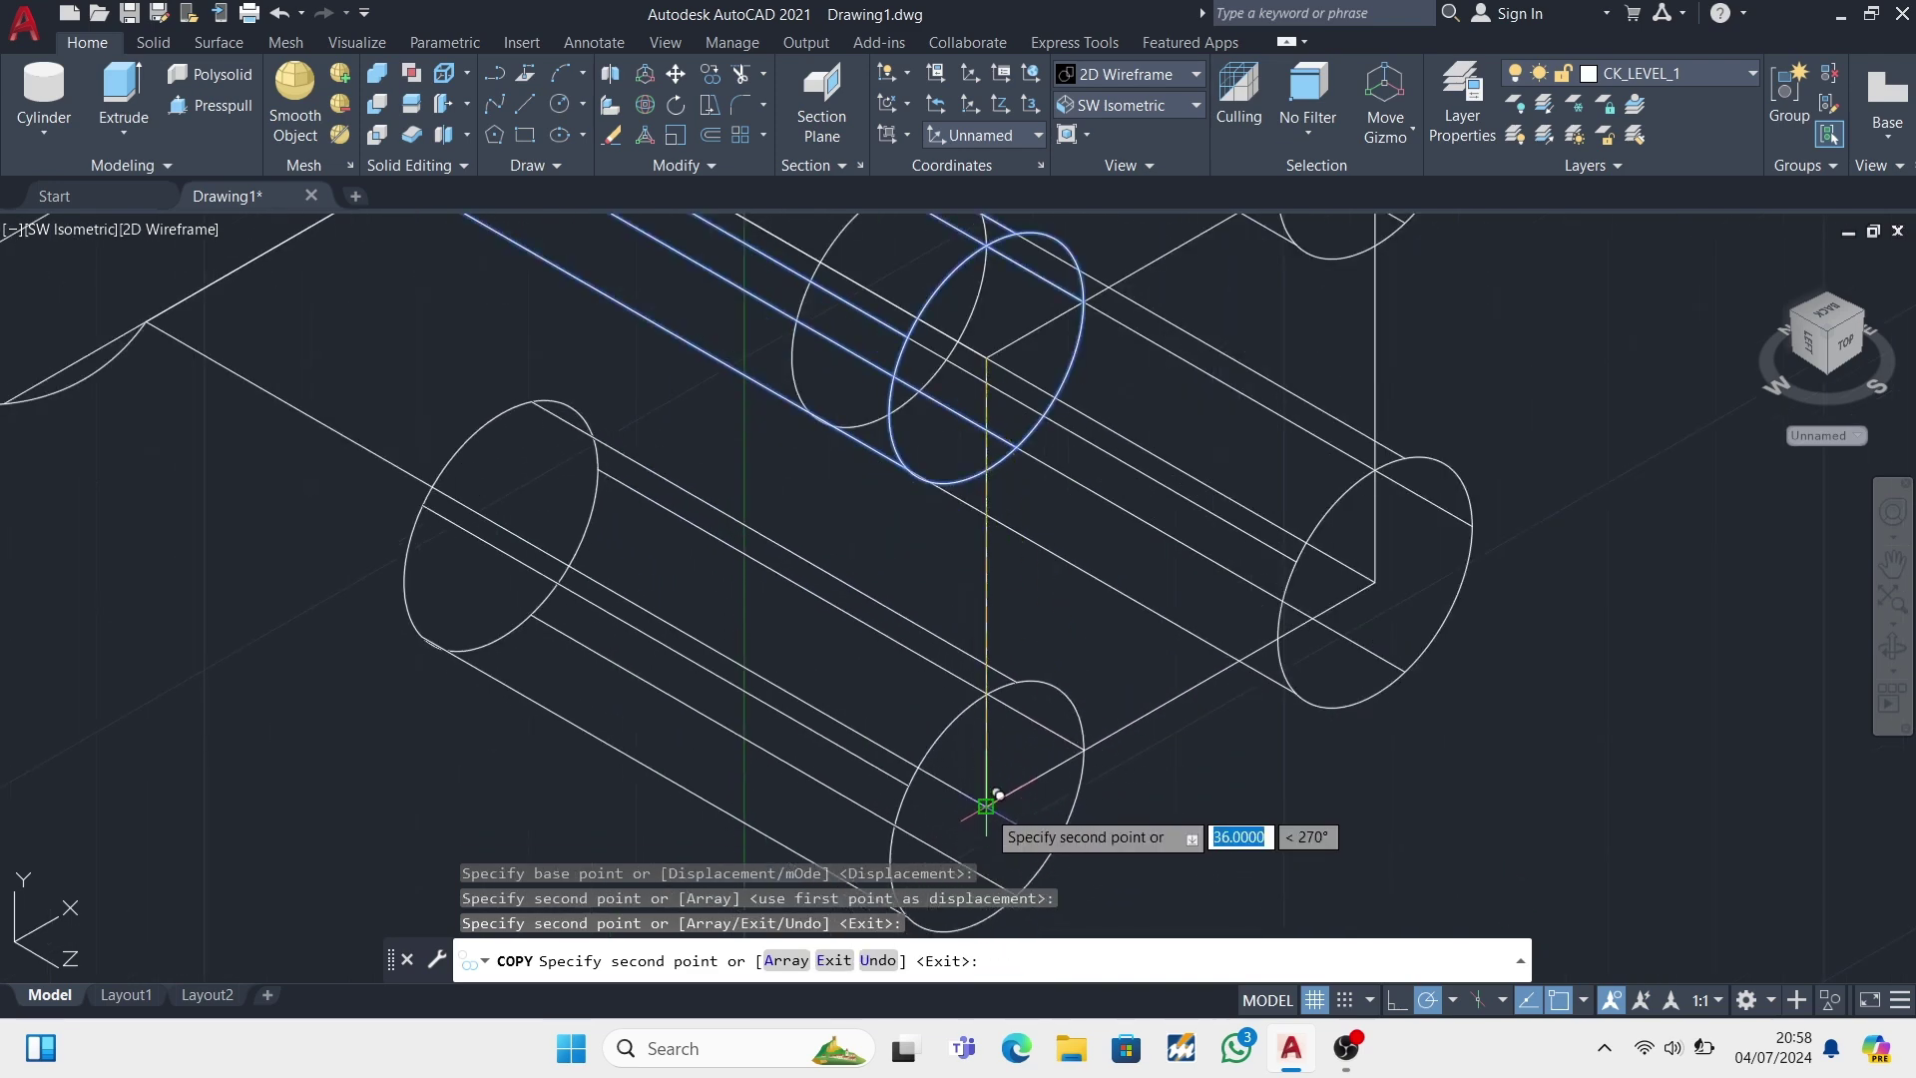
left_click(1120, 812)
key("Escape")
scroll(1104, 791, "down", 5)
- Union the four cylinders into one solid
left_click(341, 74)
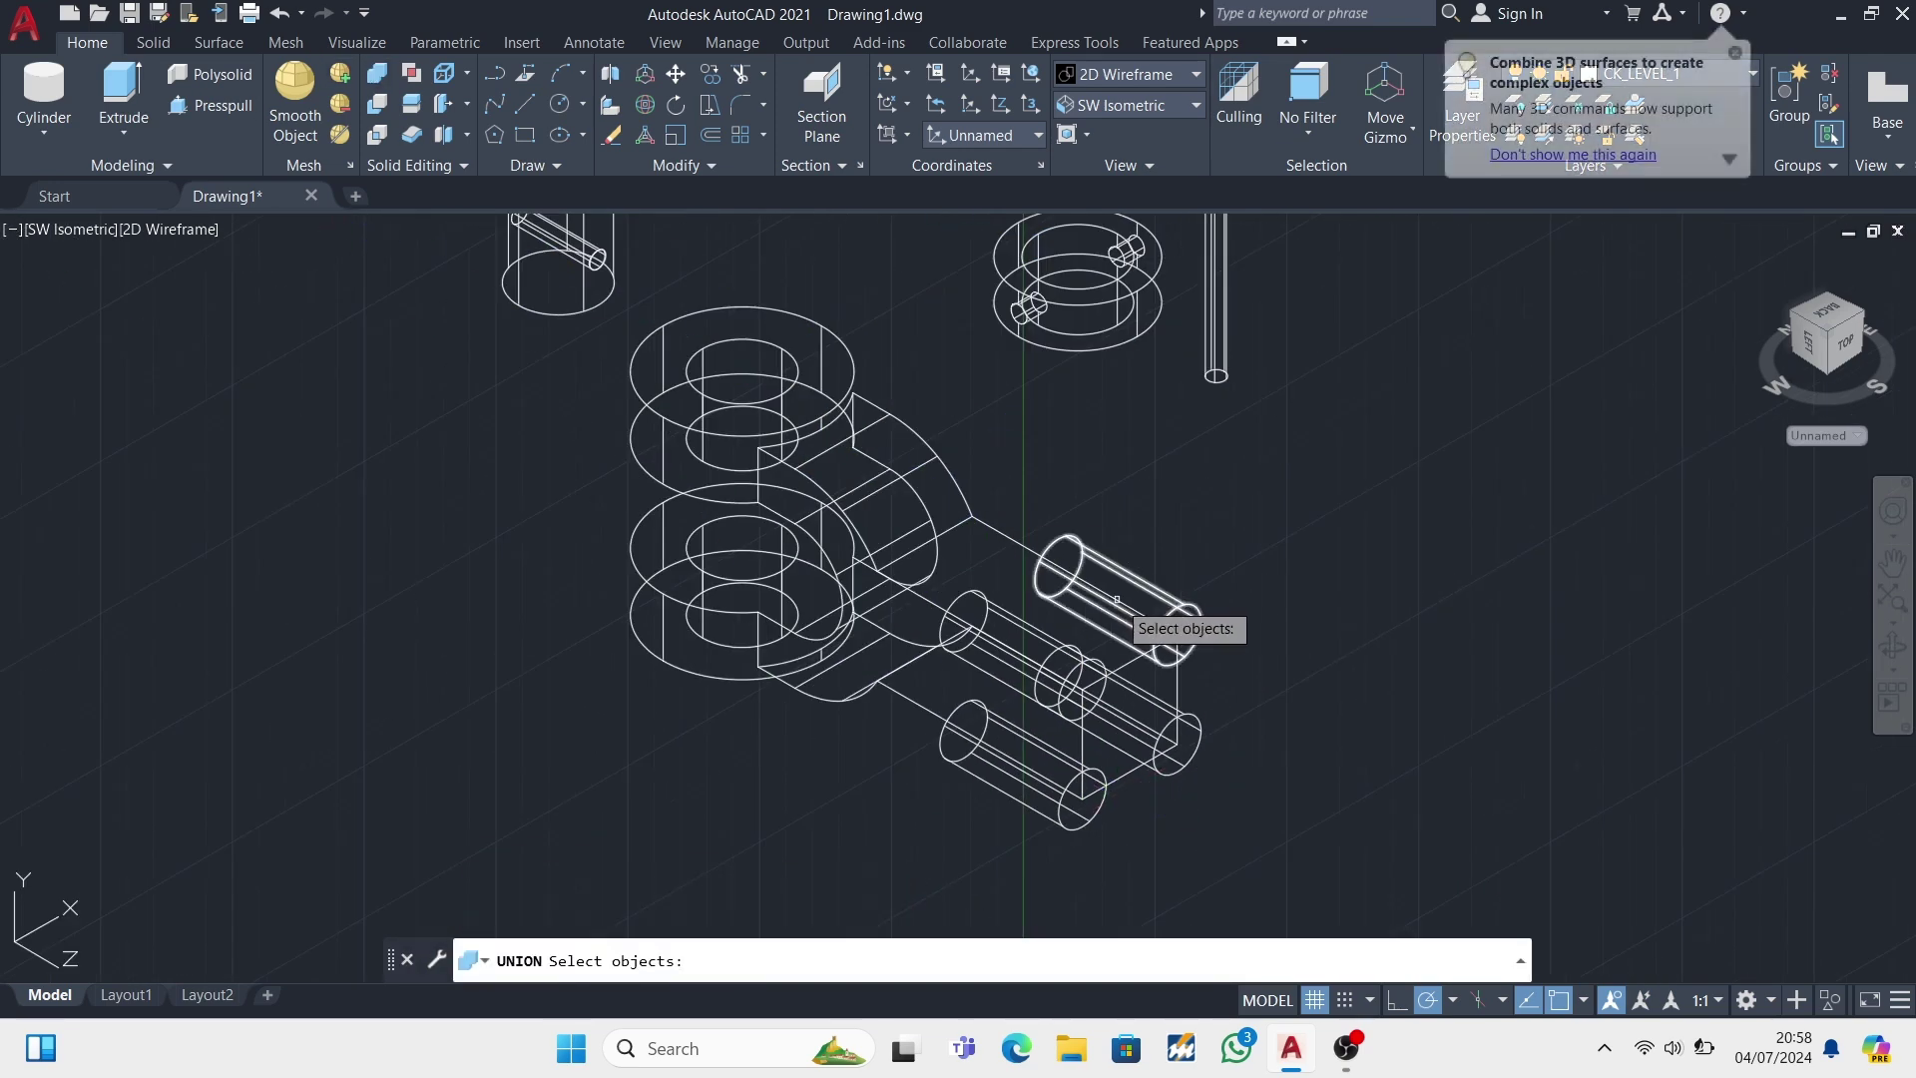
left_click(1123, 614)
key("Escape")
left_click(380, 86)
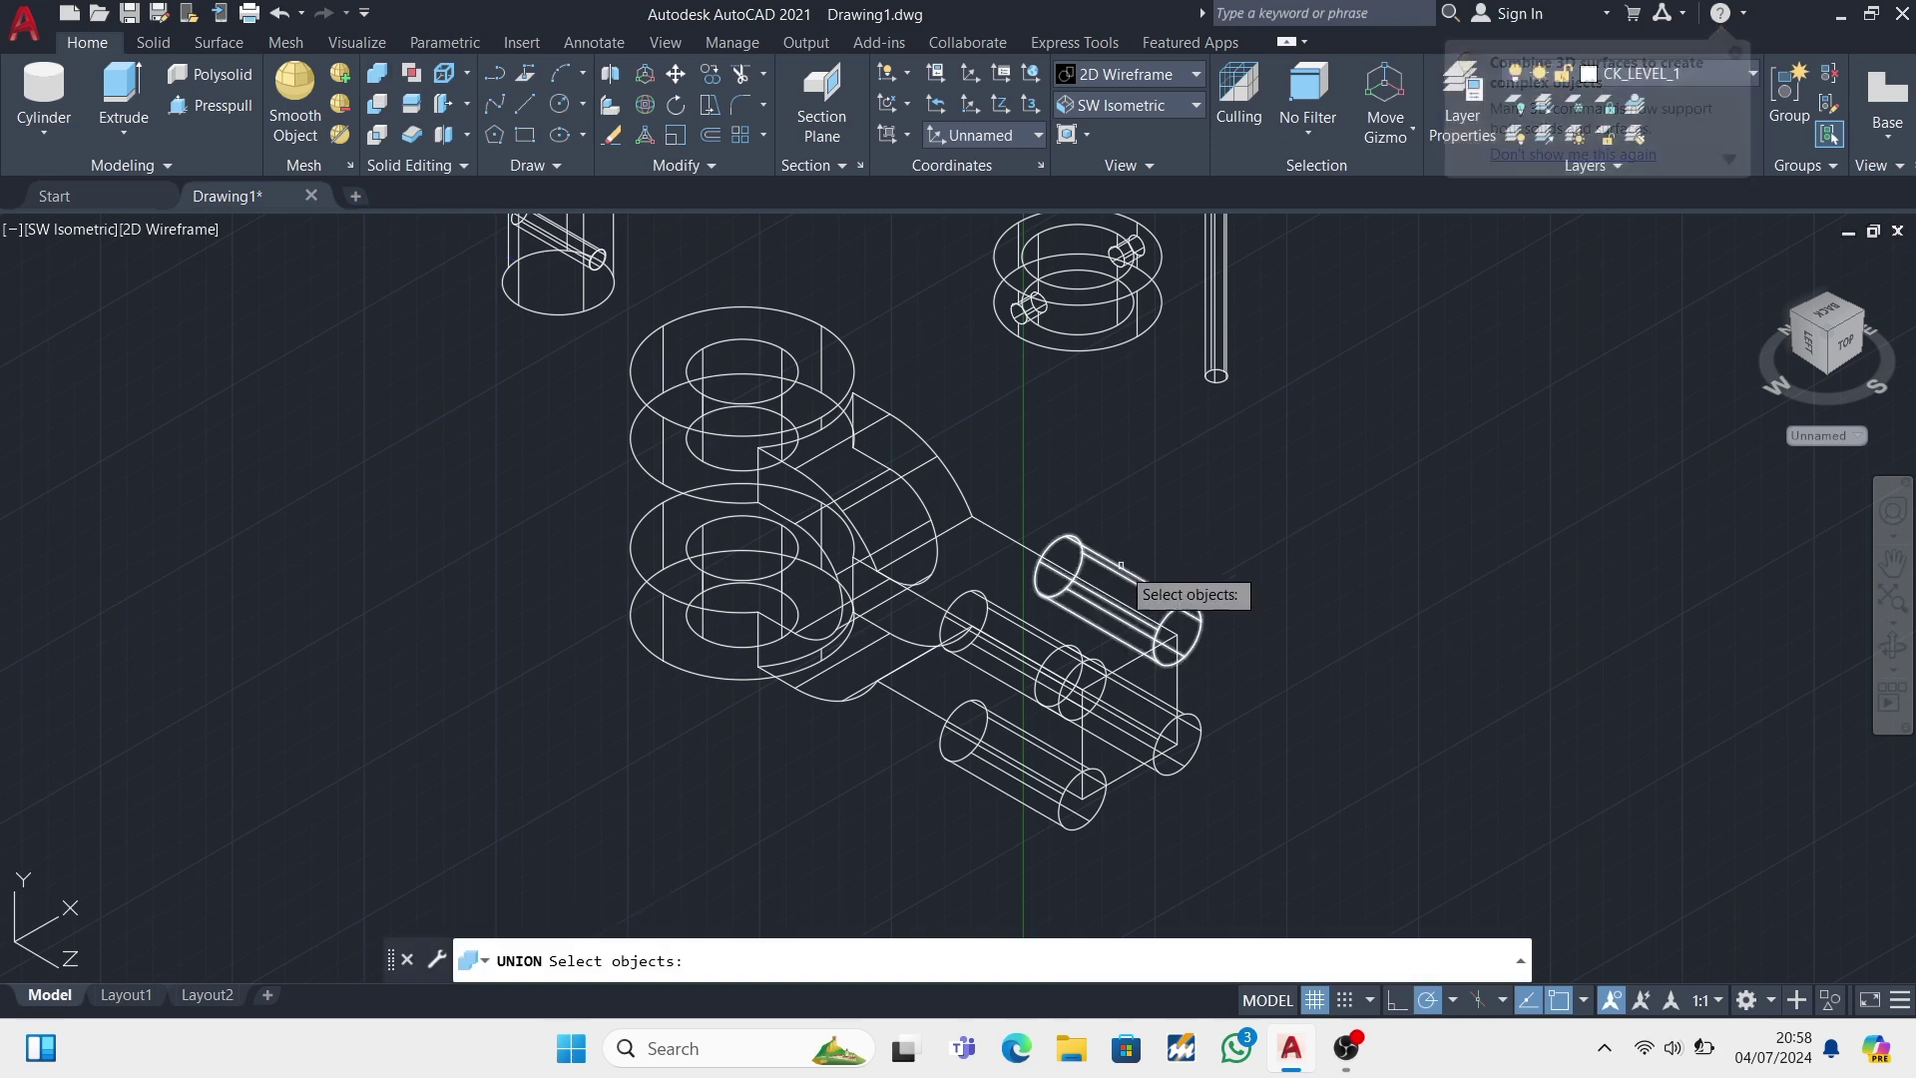
left_click(1133, 591)
left_click(1026, 644)
left_click(1088, 794)
left_click(1186, 766)
key("Return")
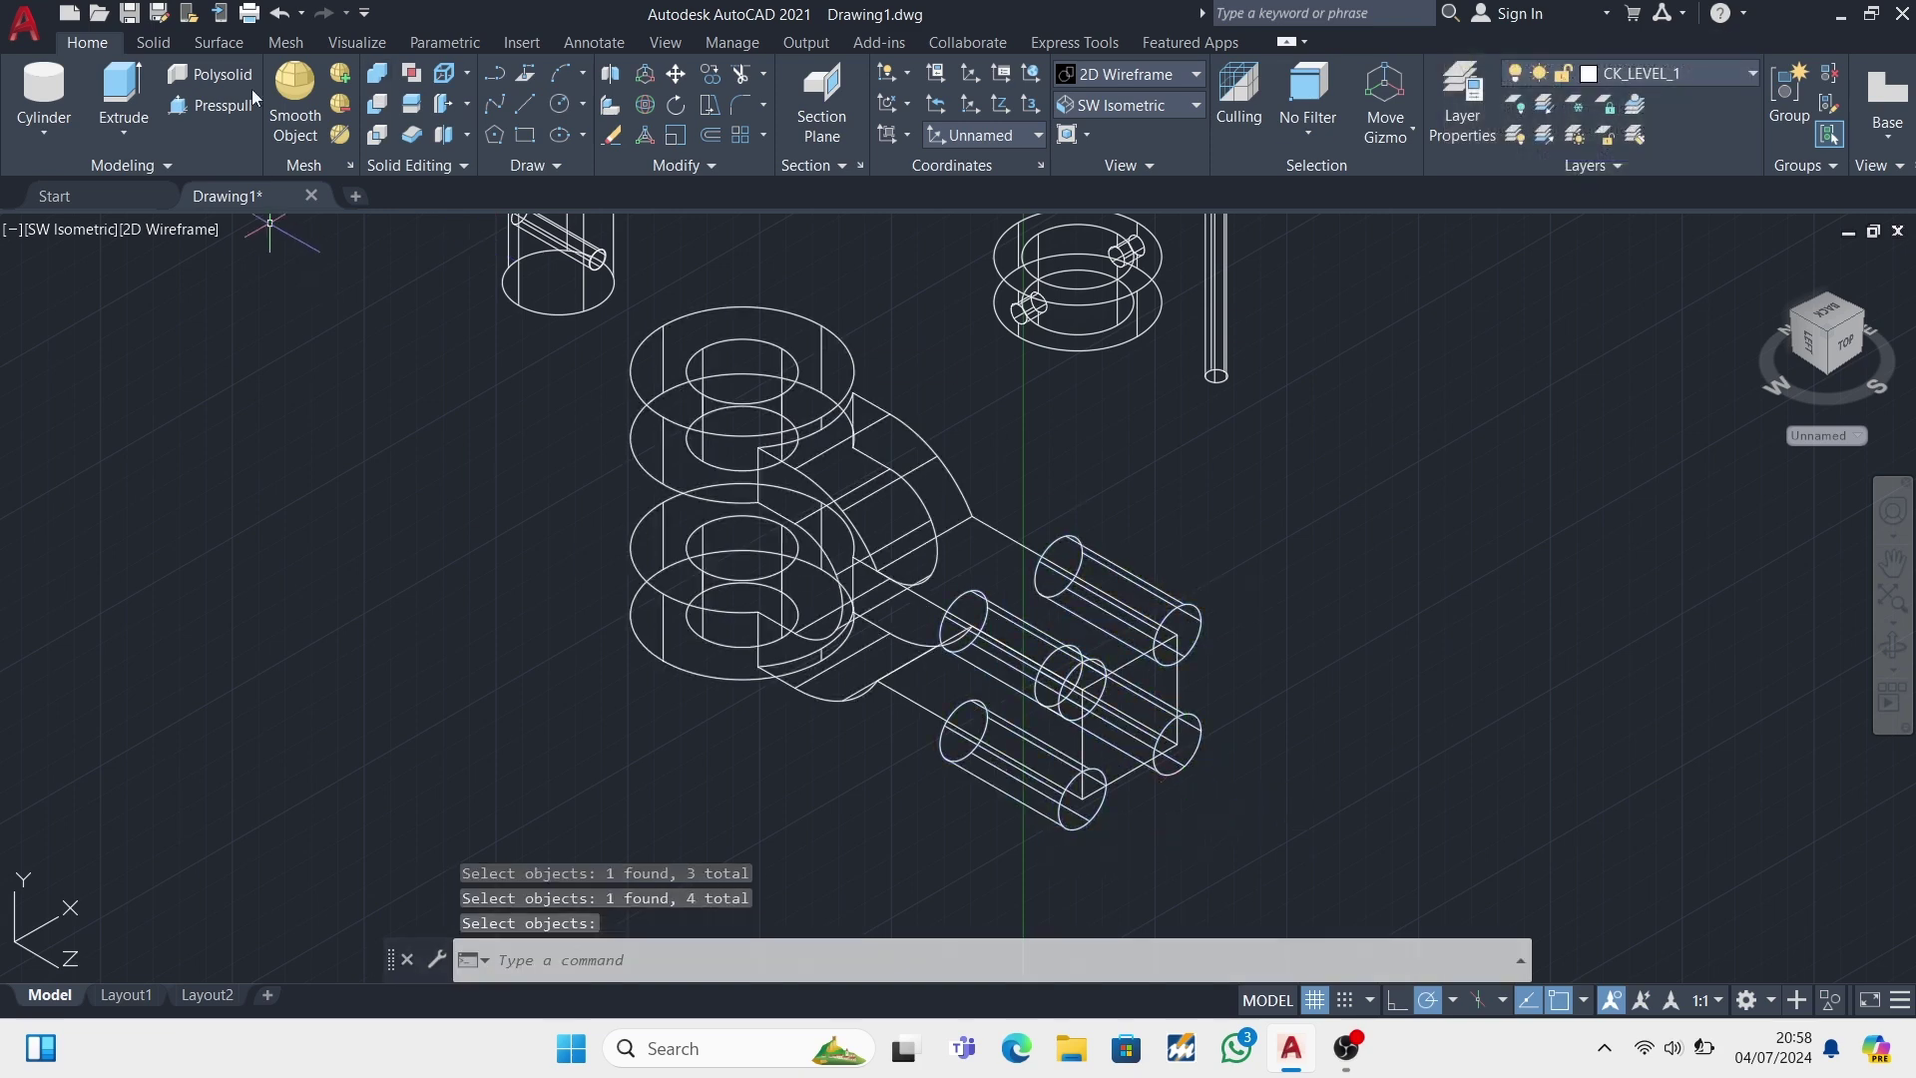
- Subtract the merged cylinders from the knuckle arm body
left_click(383, 104)
left_click(975, 543)
key("Return")
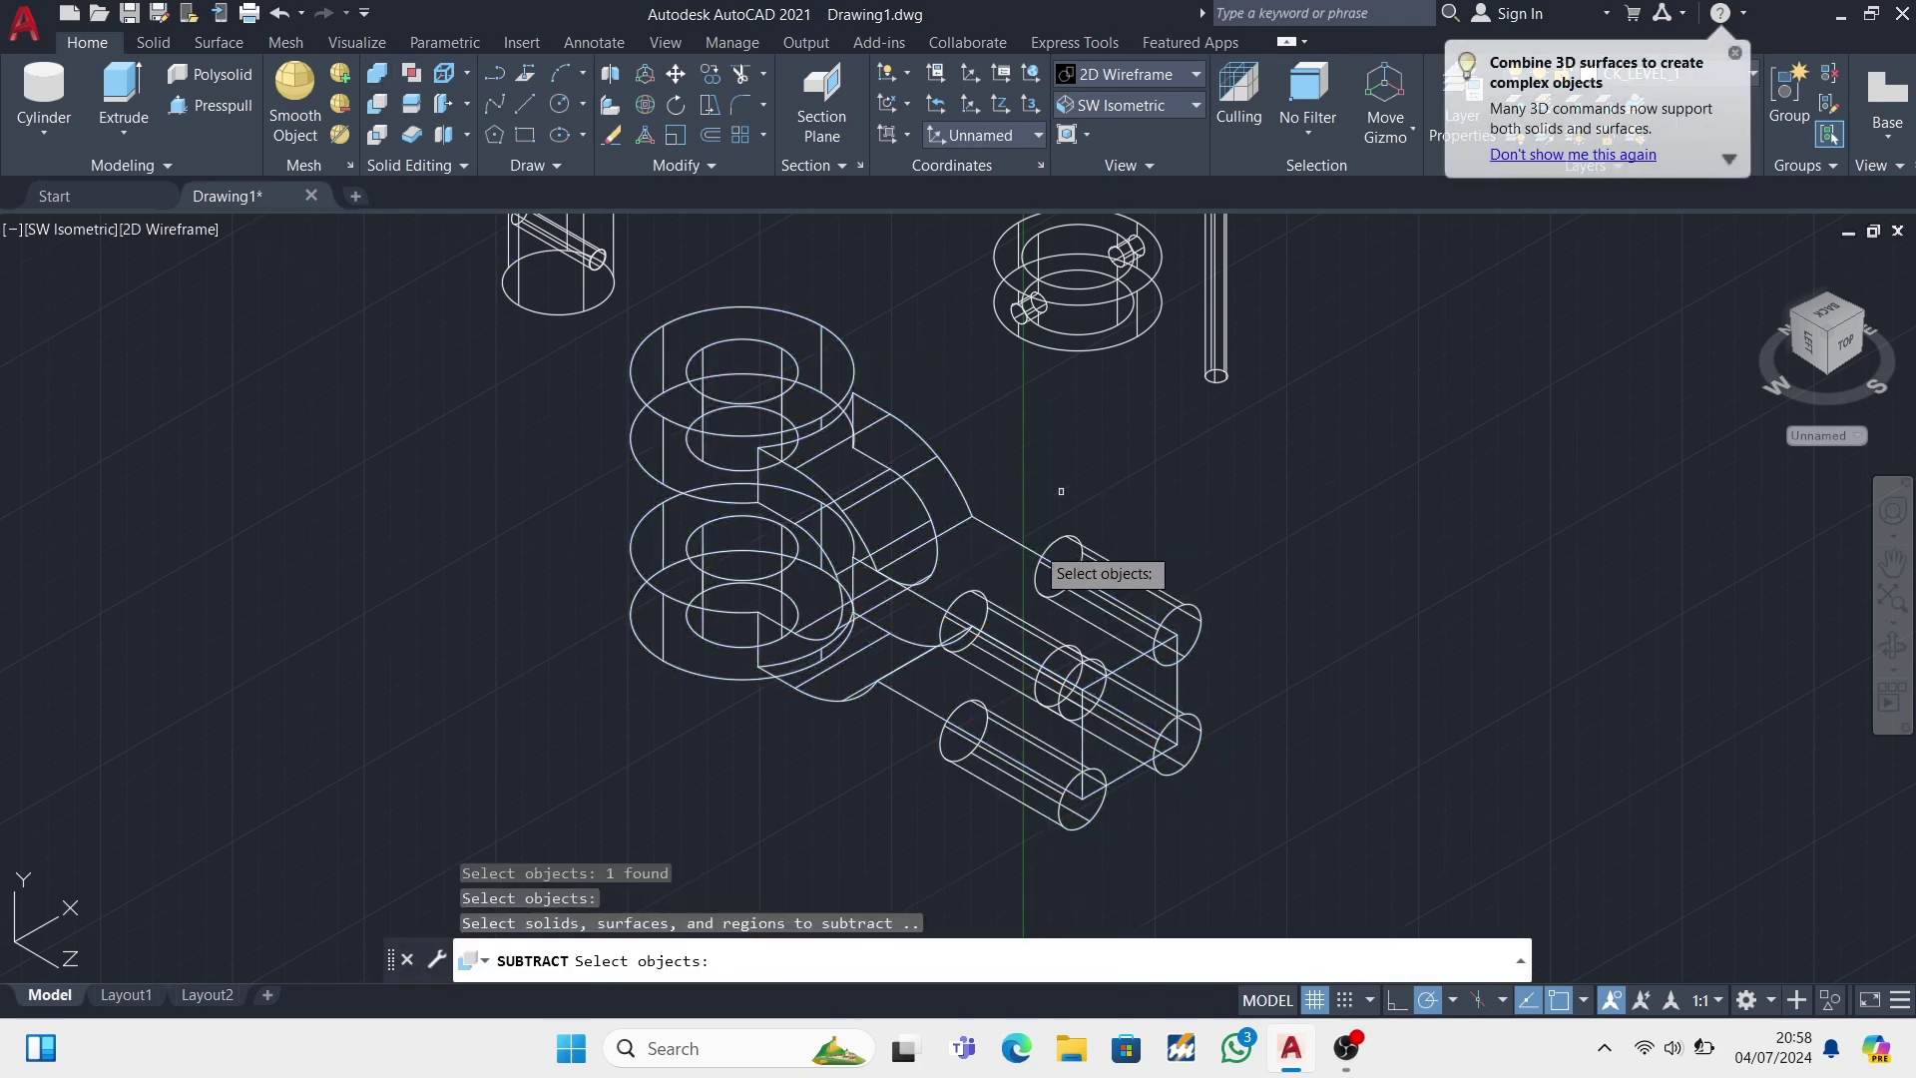
left_click(1128, 589)
key("Return")
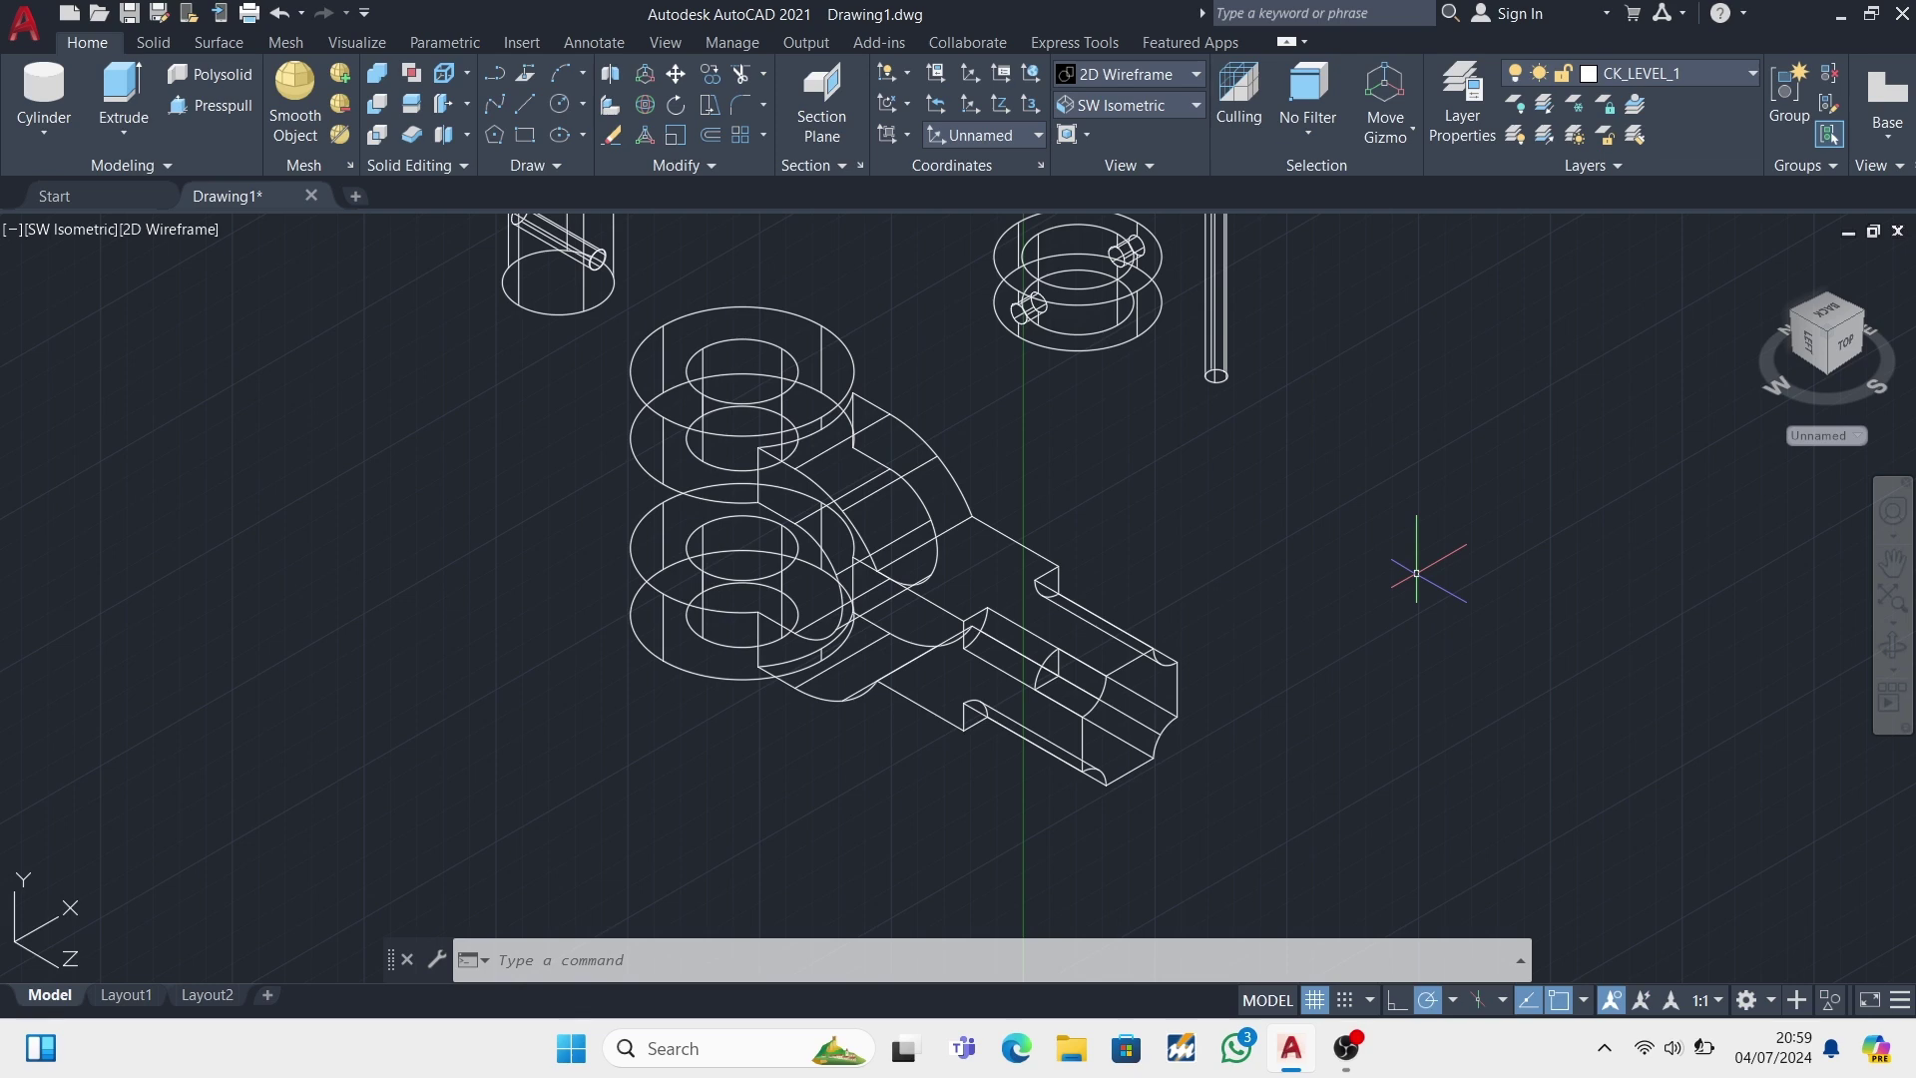
- Fillet the curved notch edges at the arm end with radius 9
scroll(1416, 574, "up", 5)
middle_click_drag(1416, 574, 1476, 699, "shift")
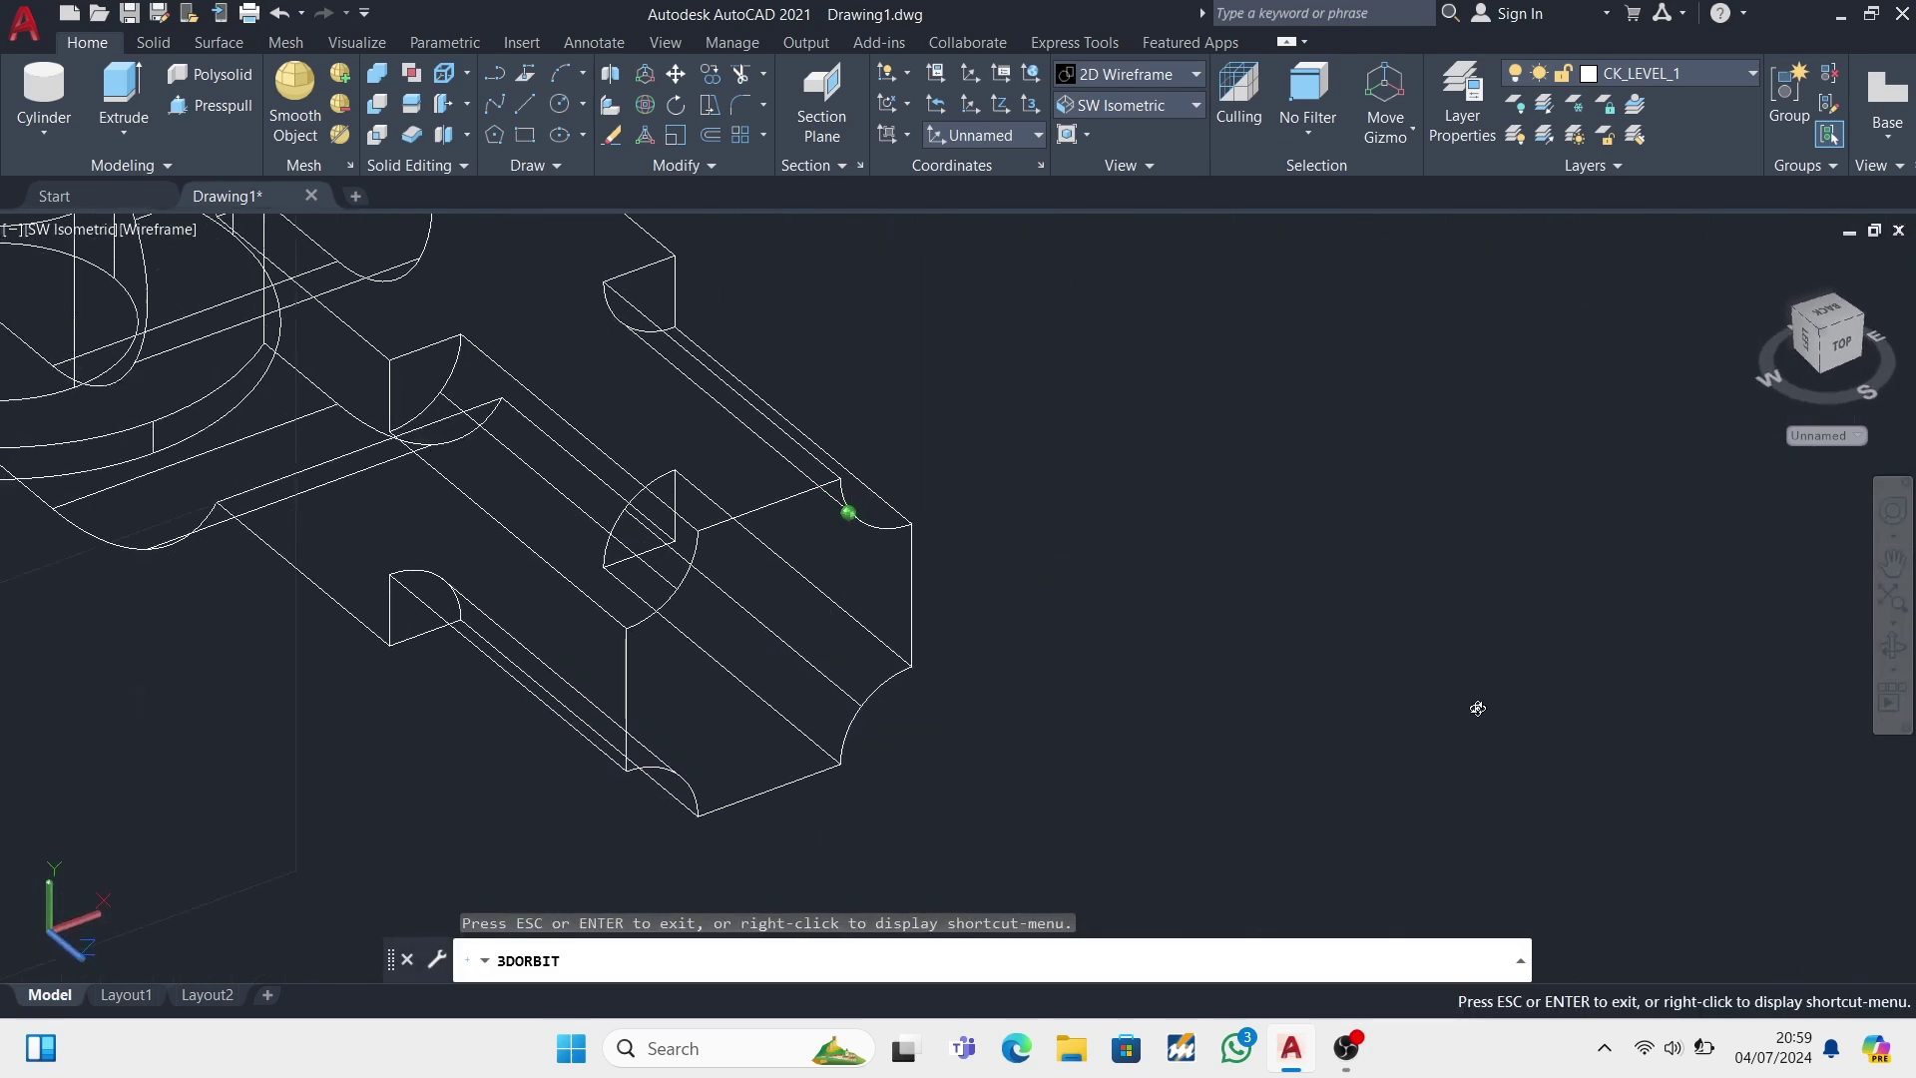
left_click(153, 42)
left_click(897, 100)
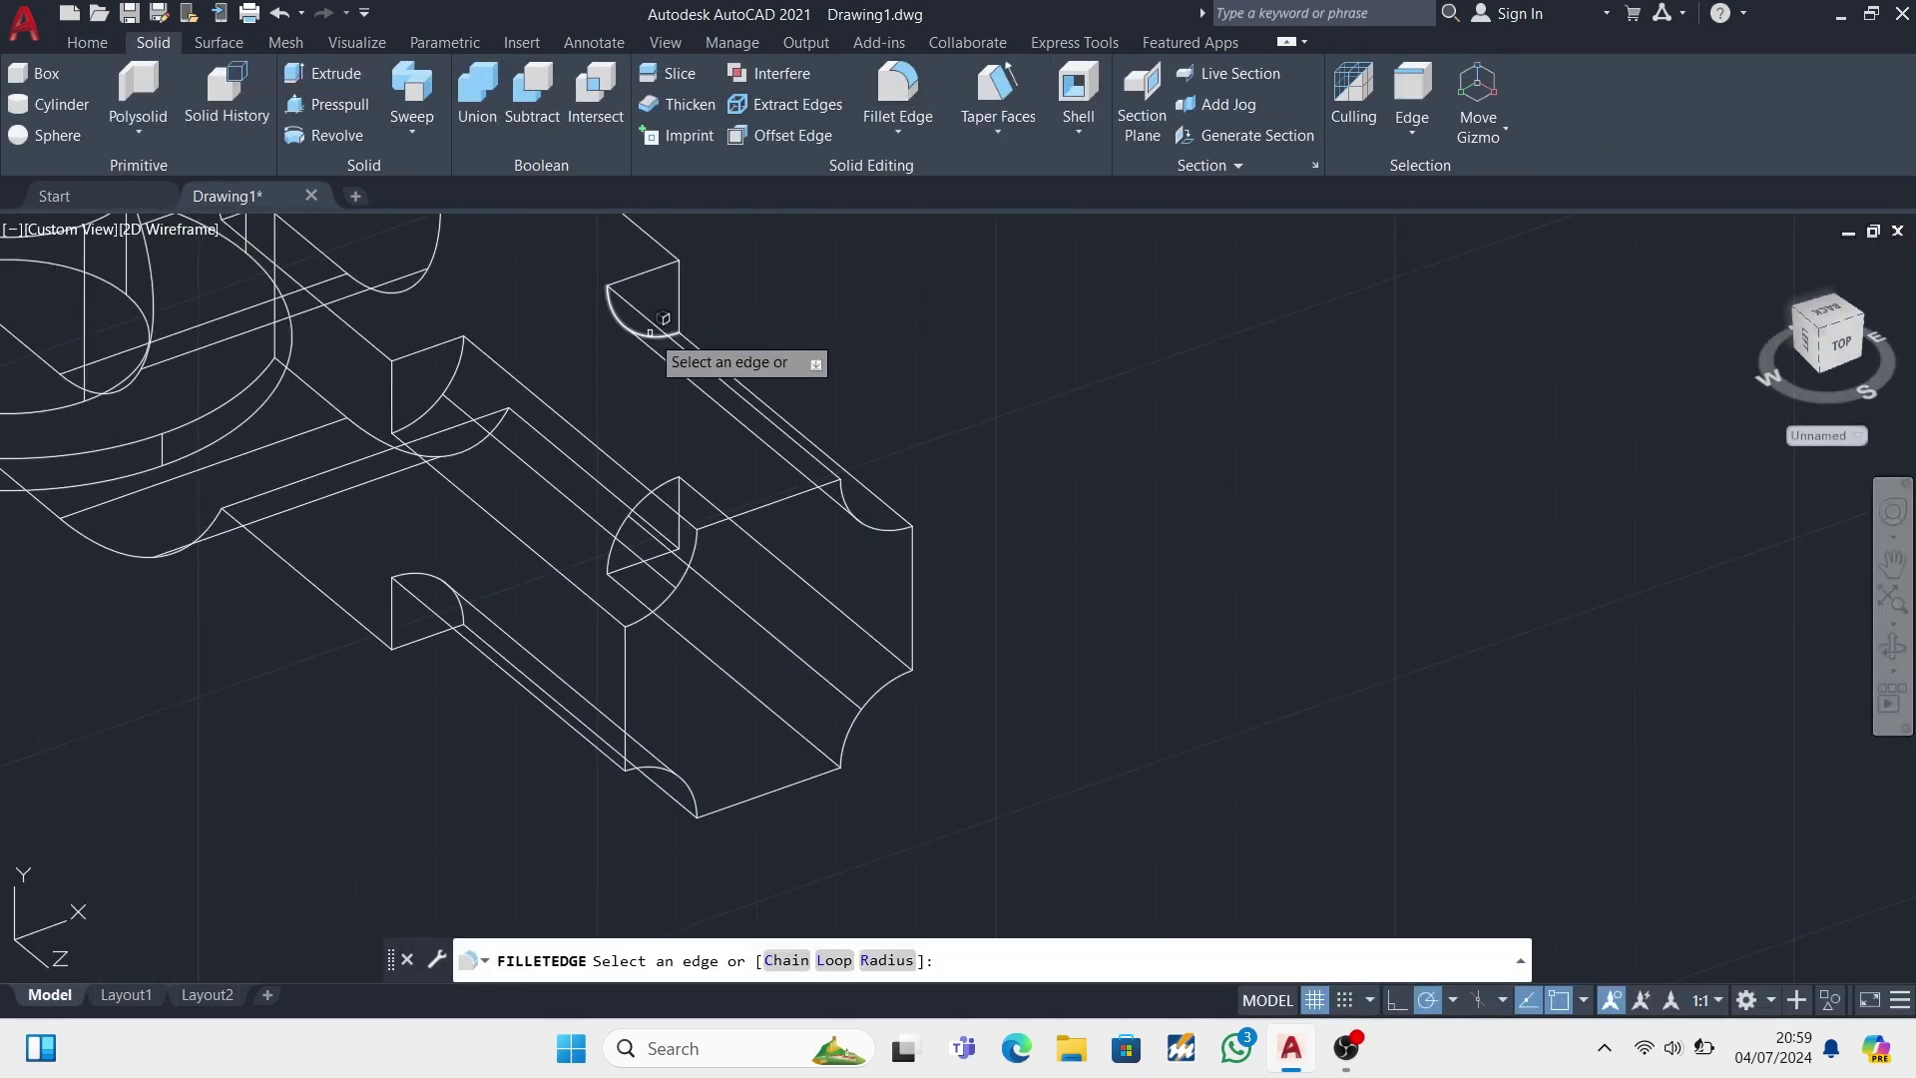
left_click(638, 330)
left_click(450, 380)
left_click(431, 581)
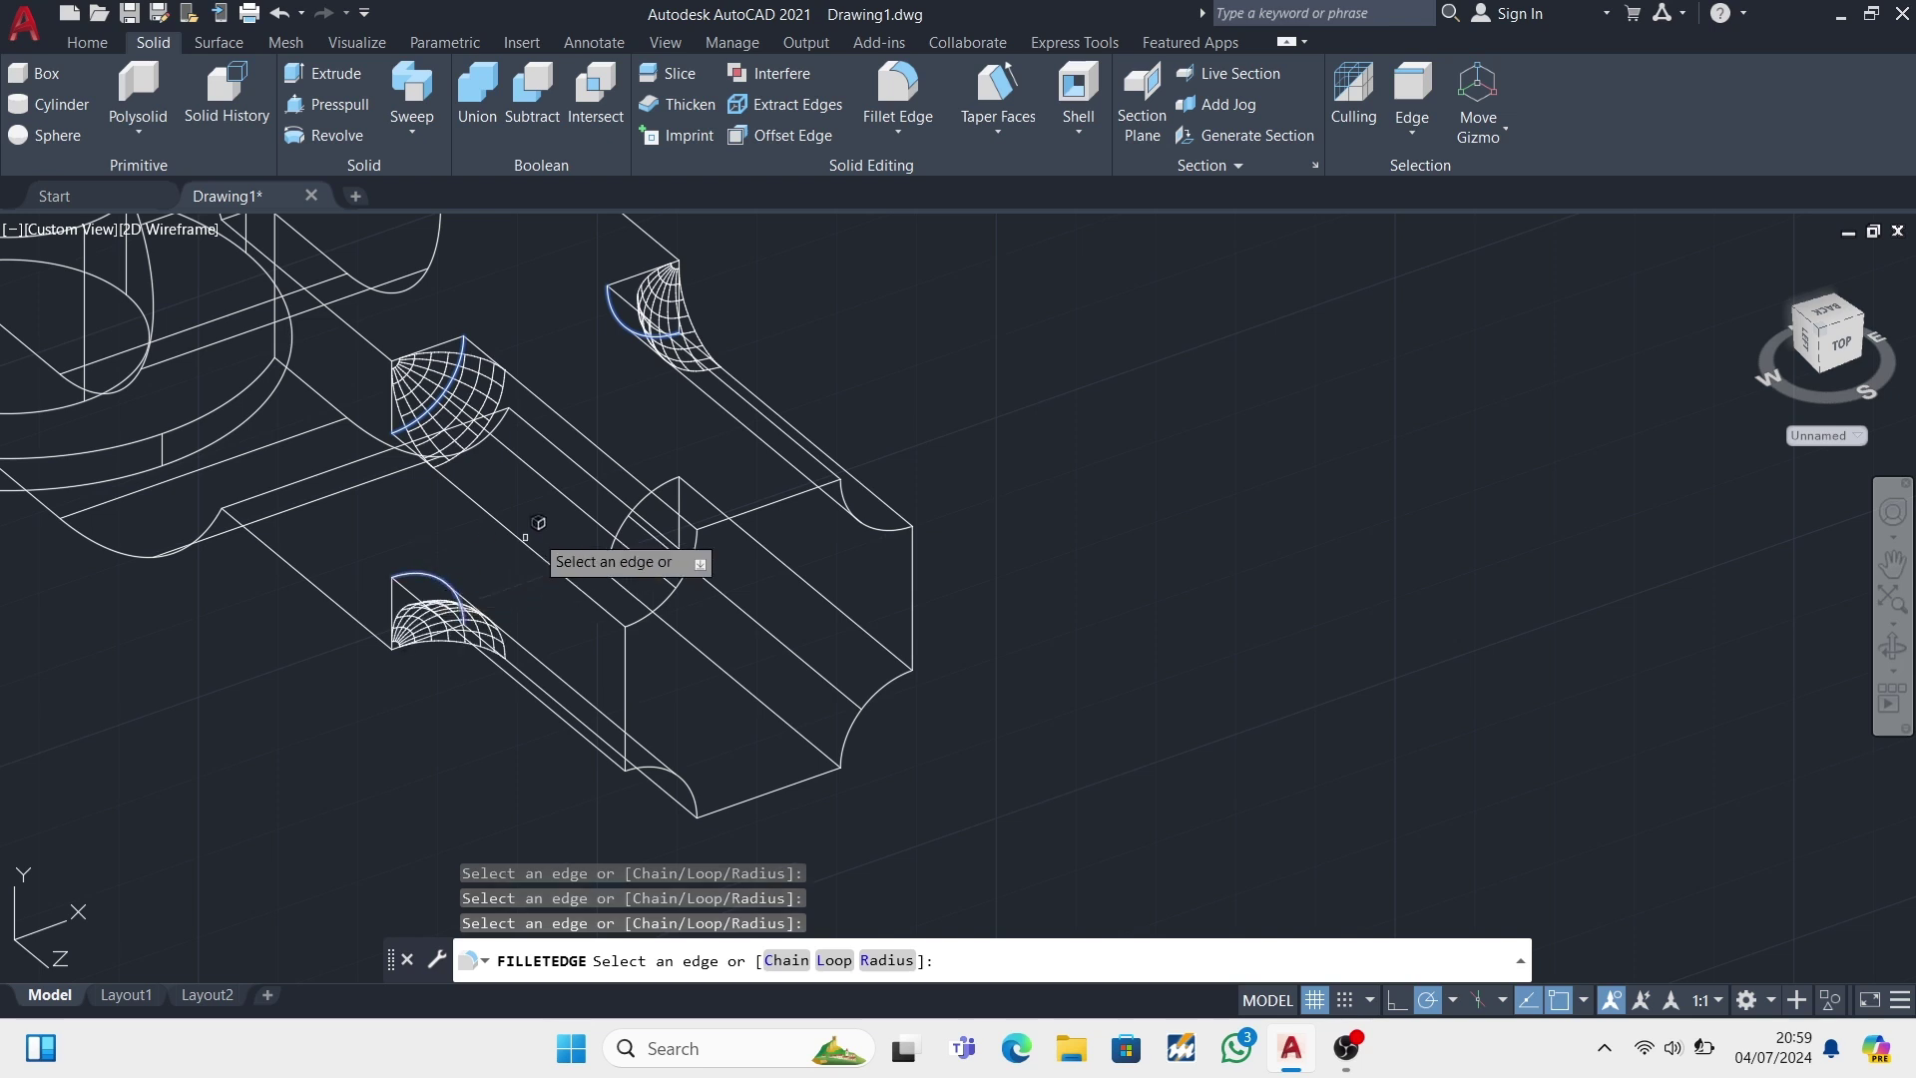
key("Return")
type("r")
key("Return")
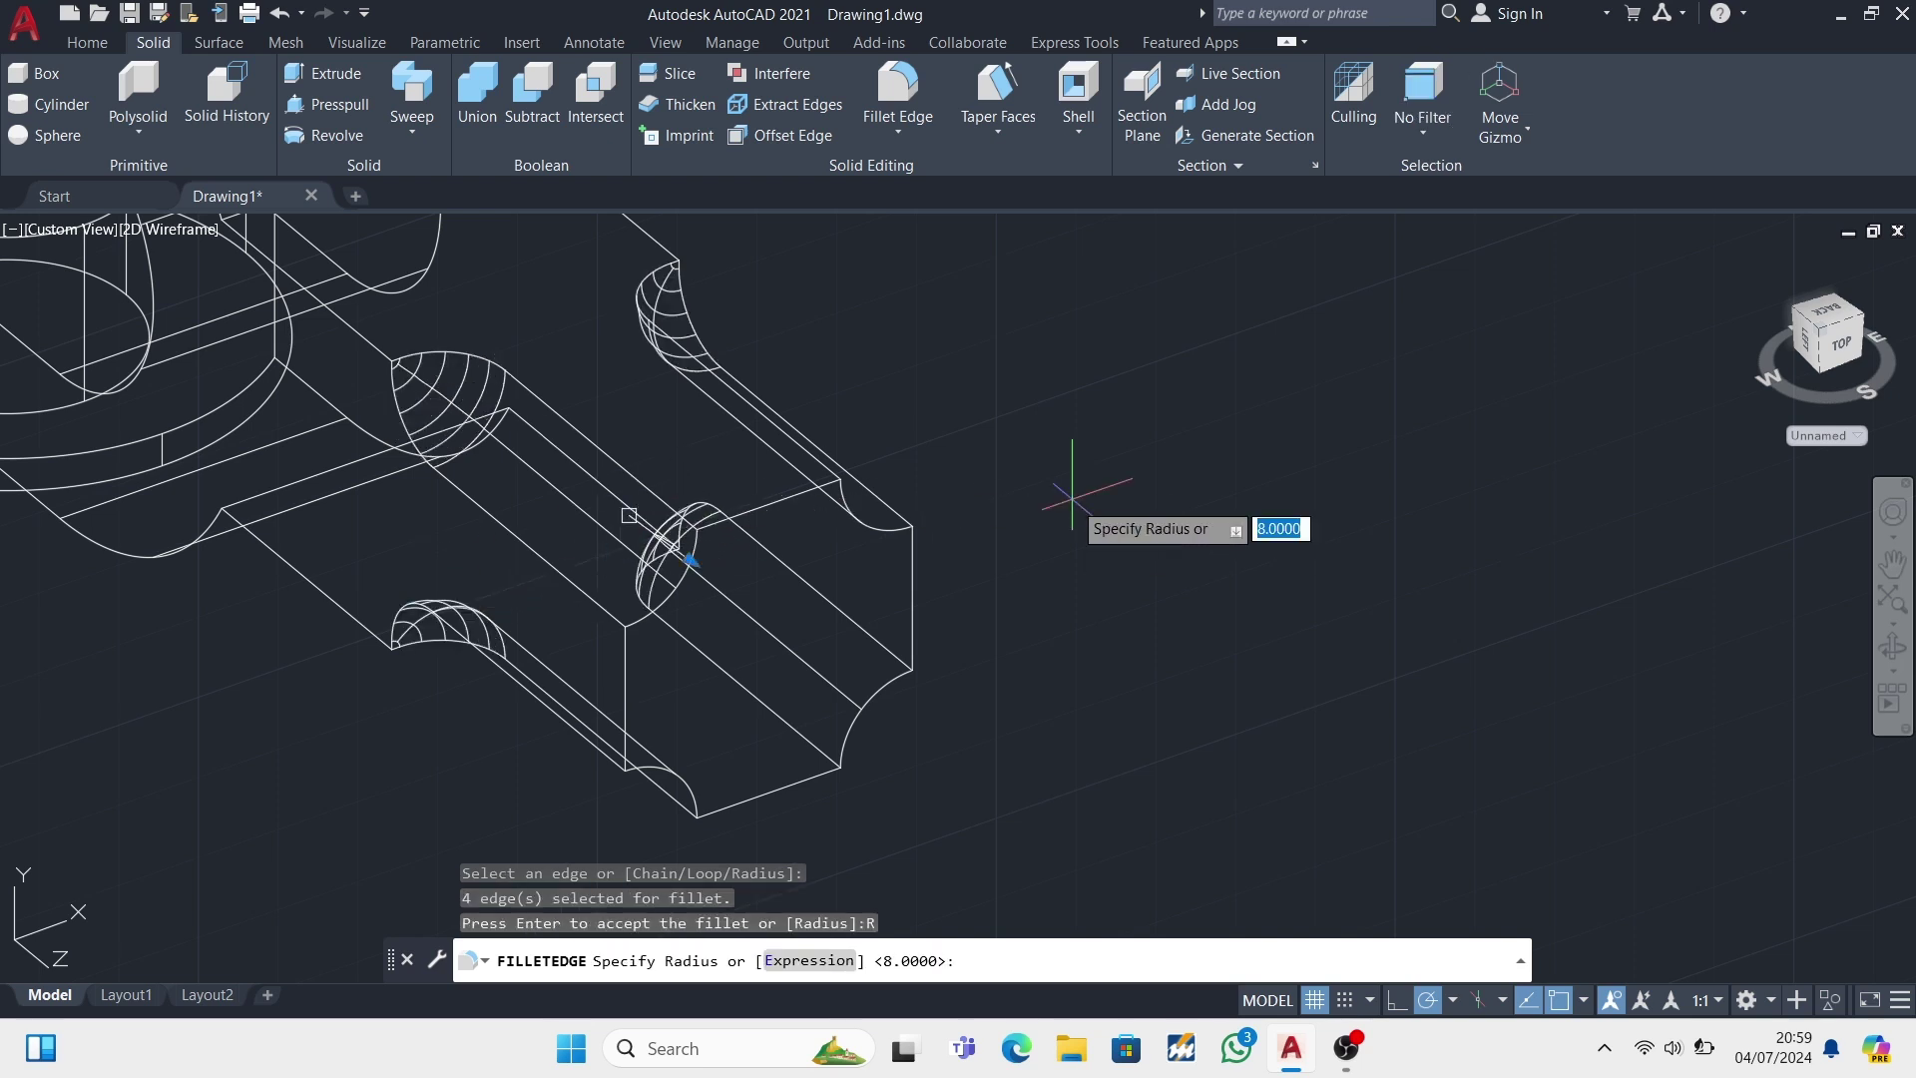
key("Return")
key("Return")
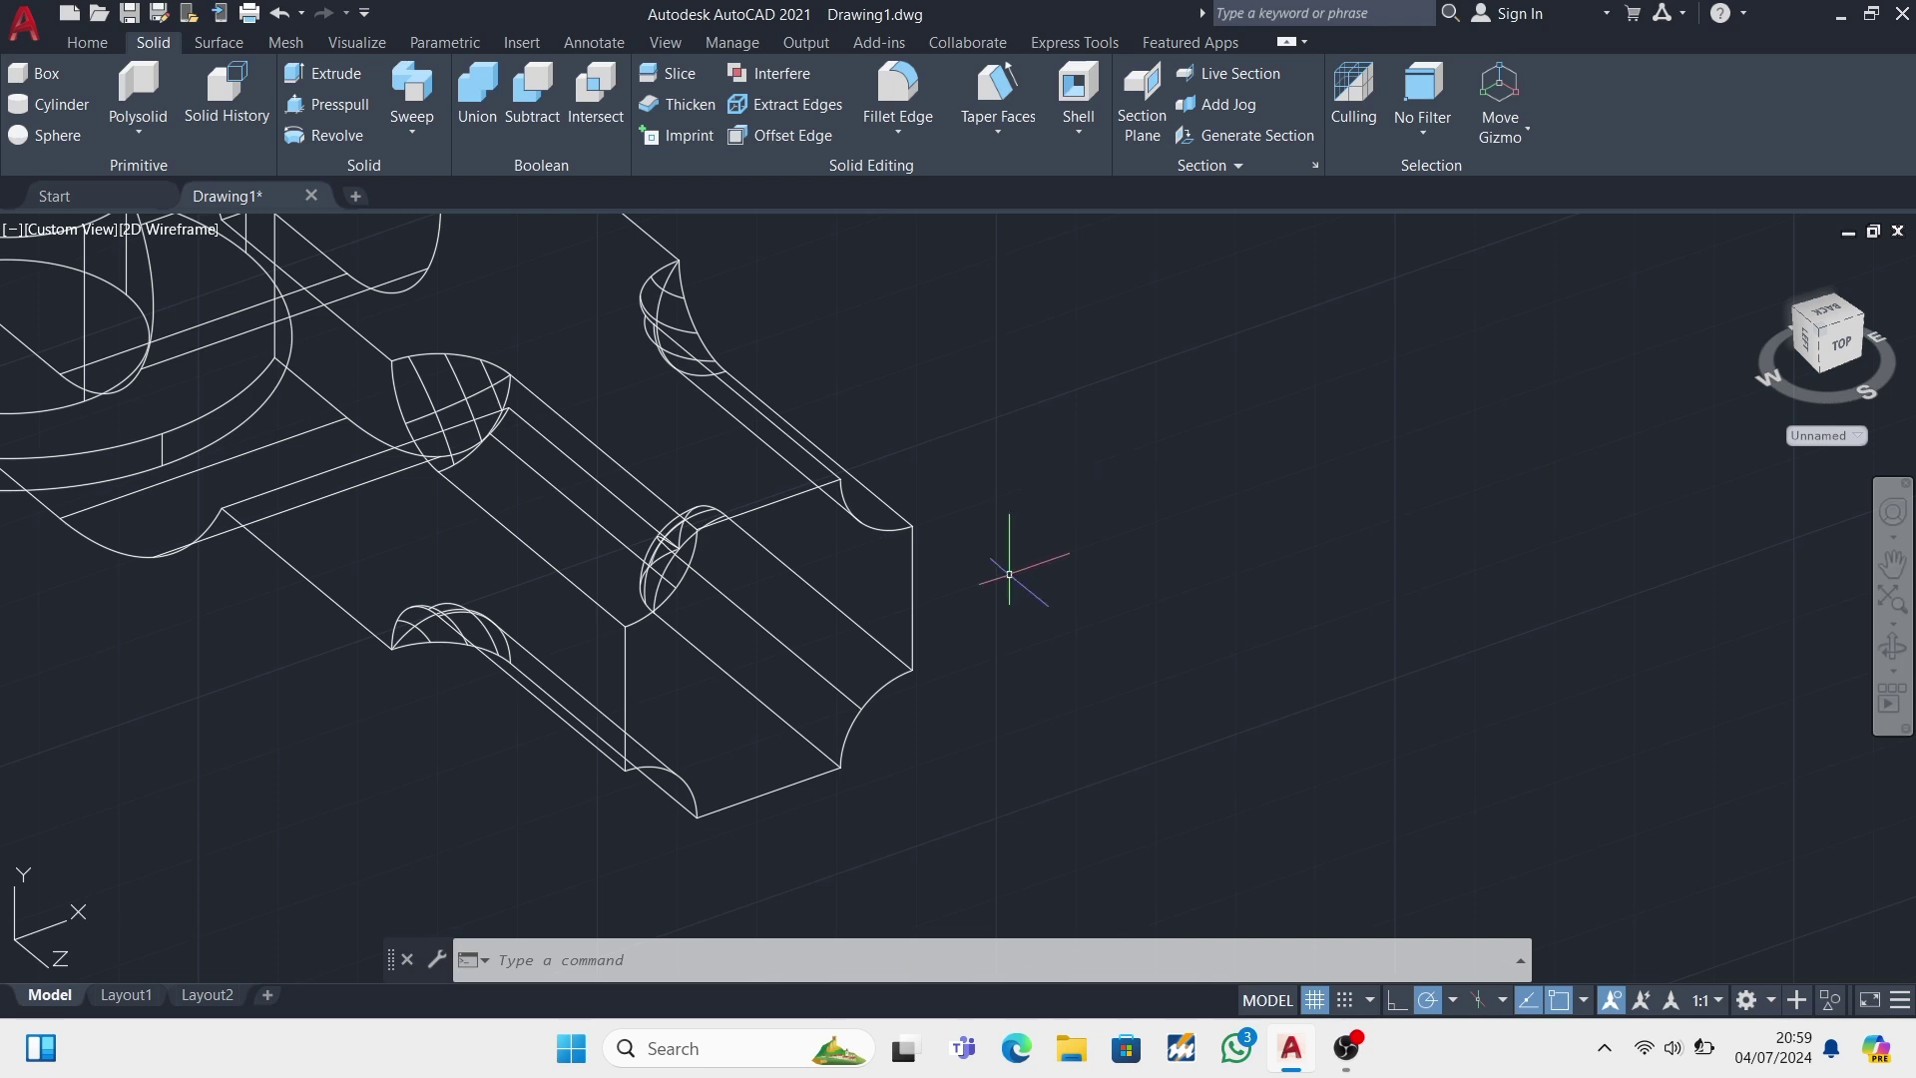
left_click(86, 42)
- Create a cylinder of radius 15 and height 20 on the arm end
left_click(44, 90)
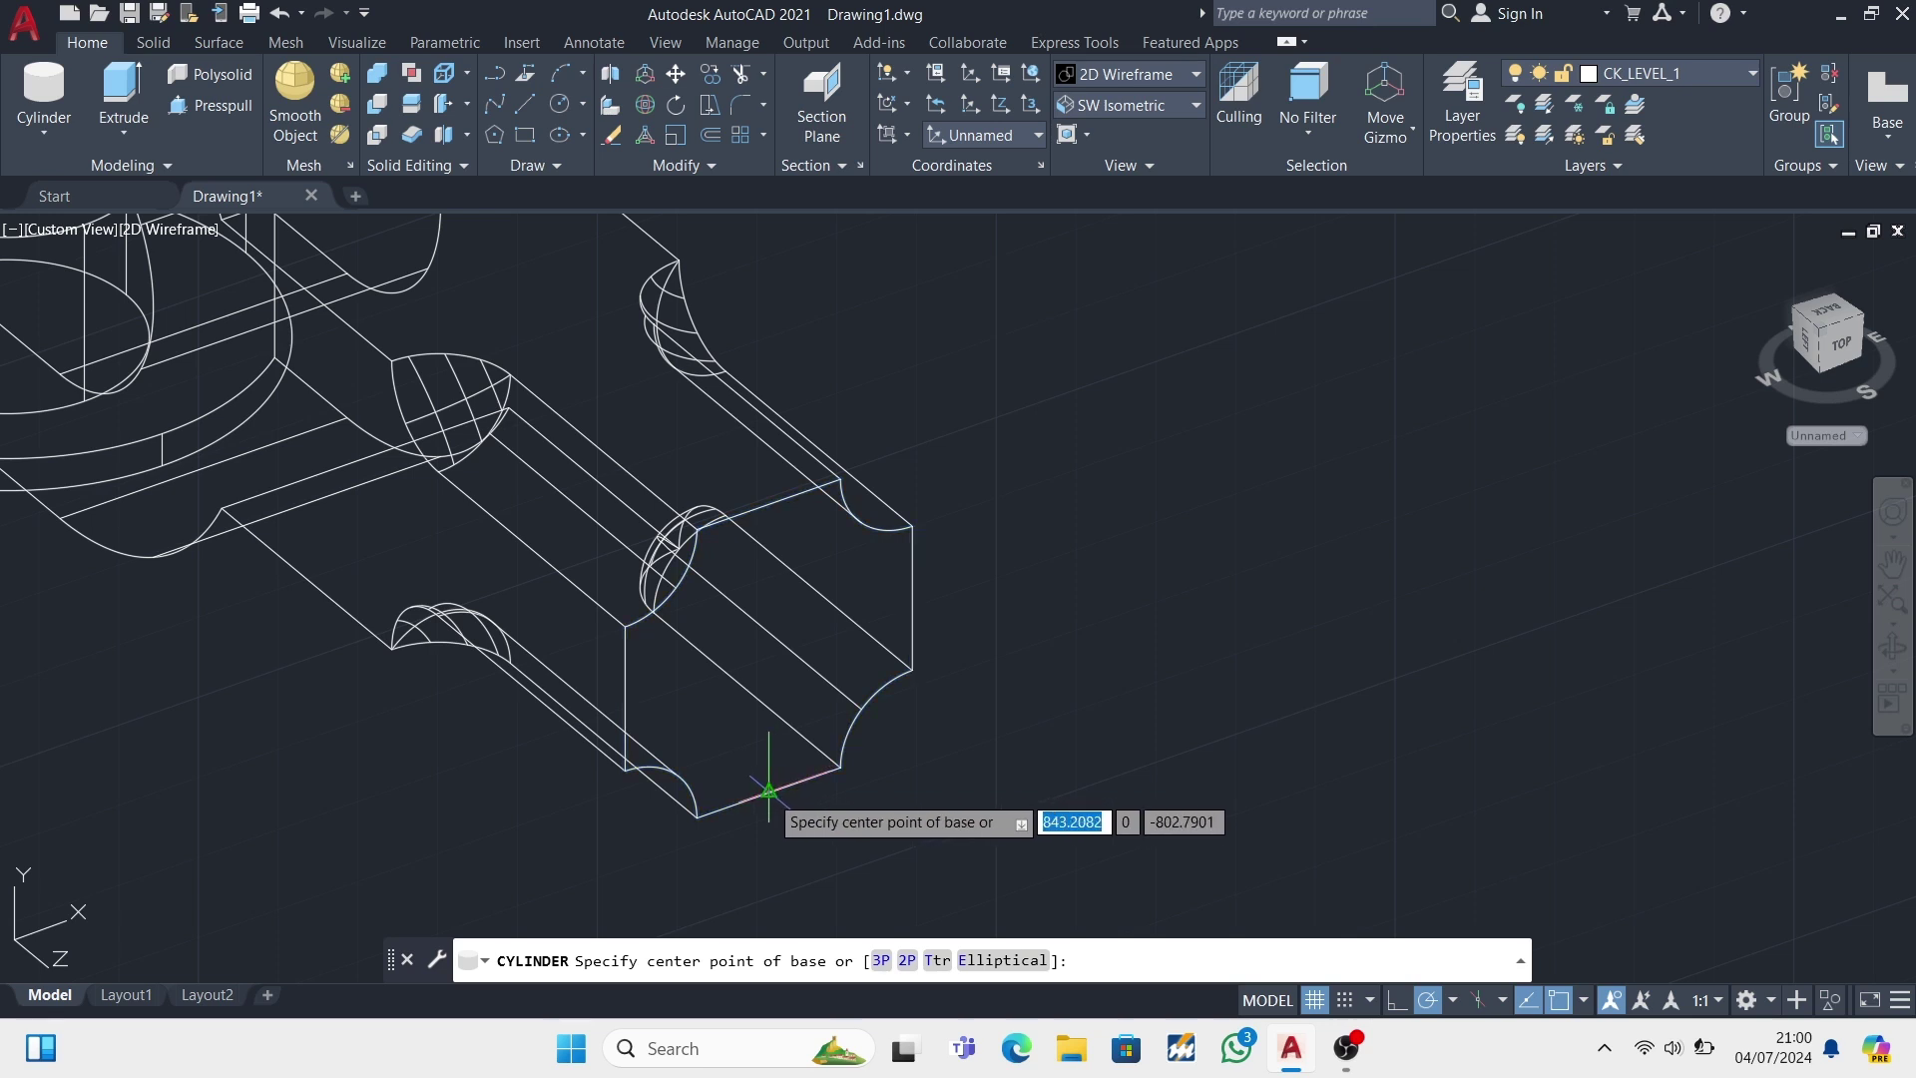
type("18")
key("Return")
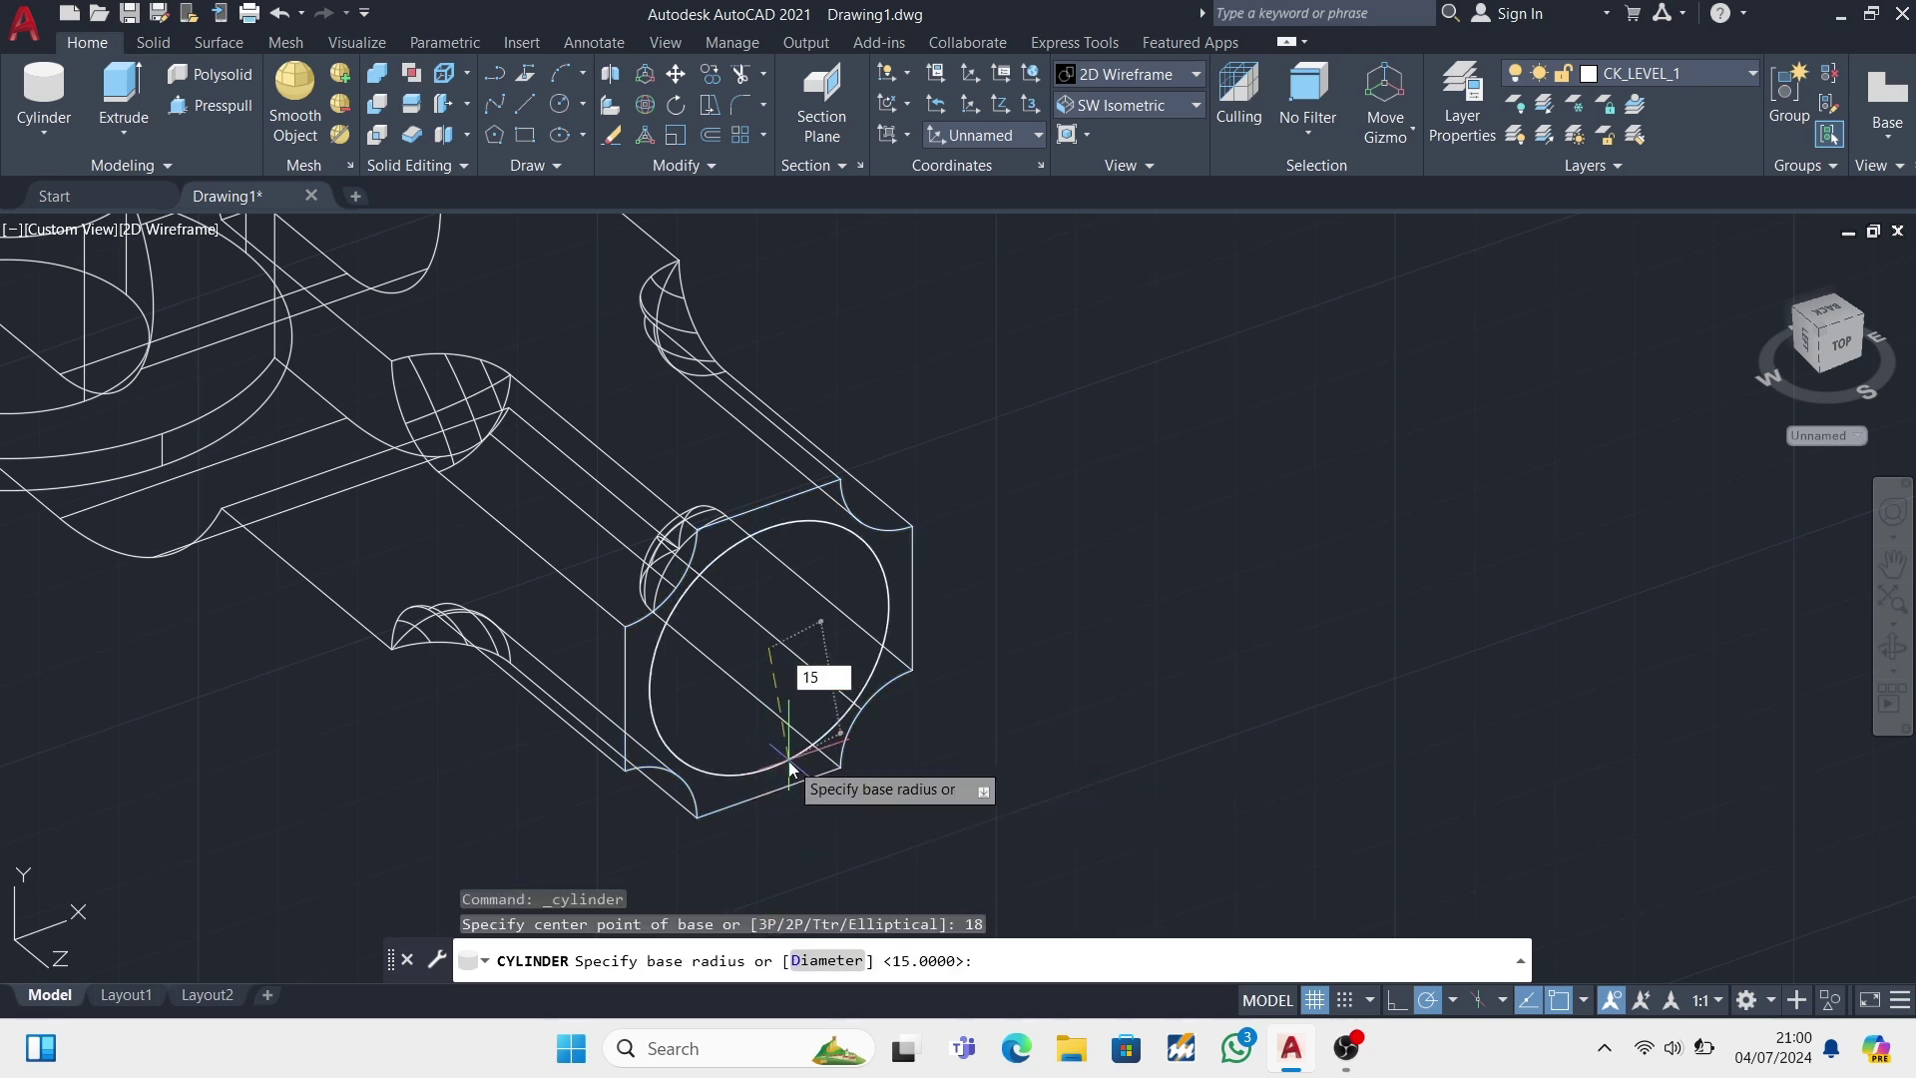
key("Return")
type("20")
key("Return")
scroll(855, 795, "down", 2)
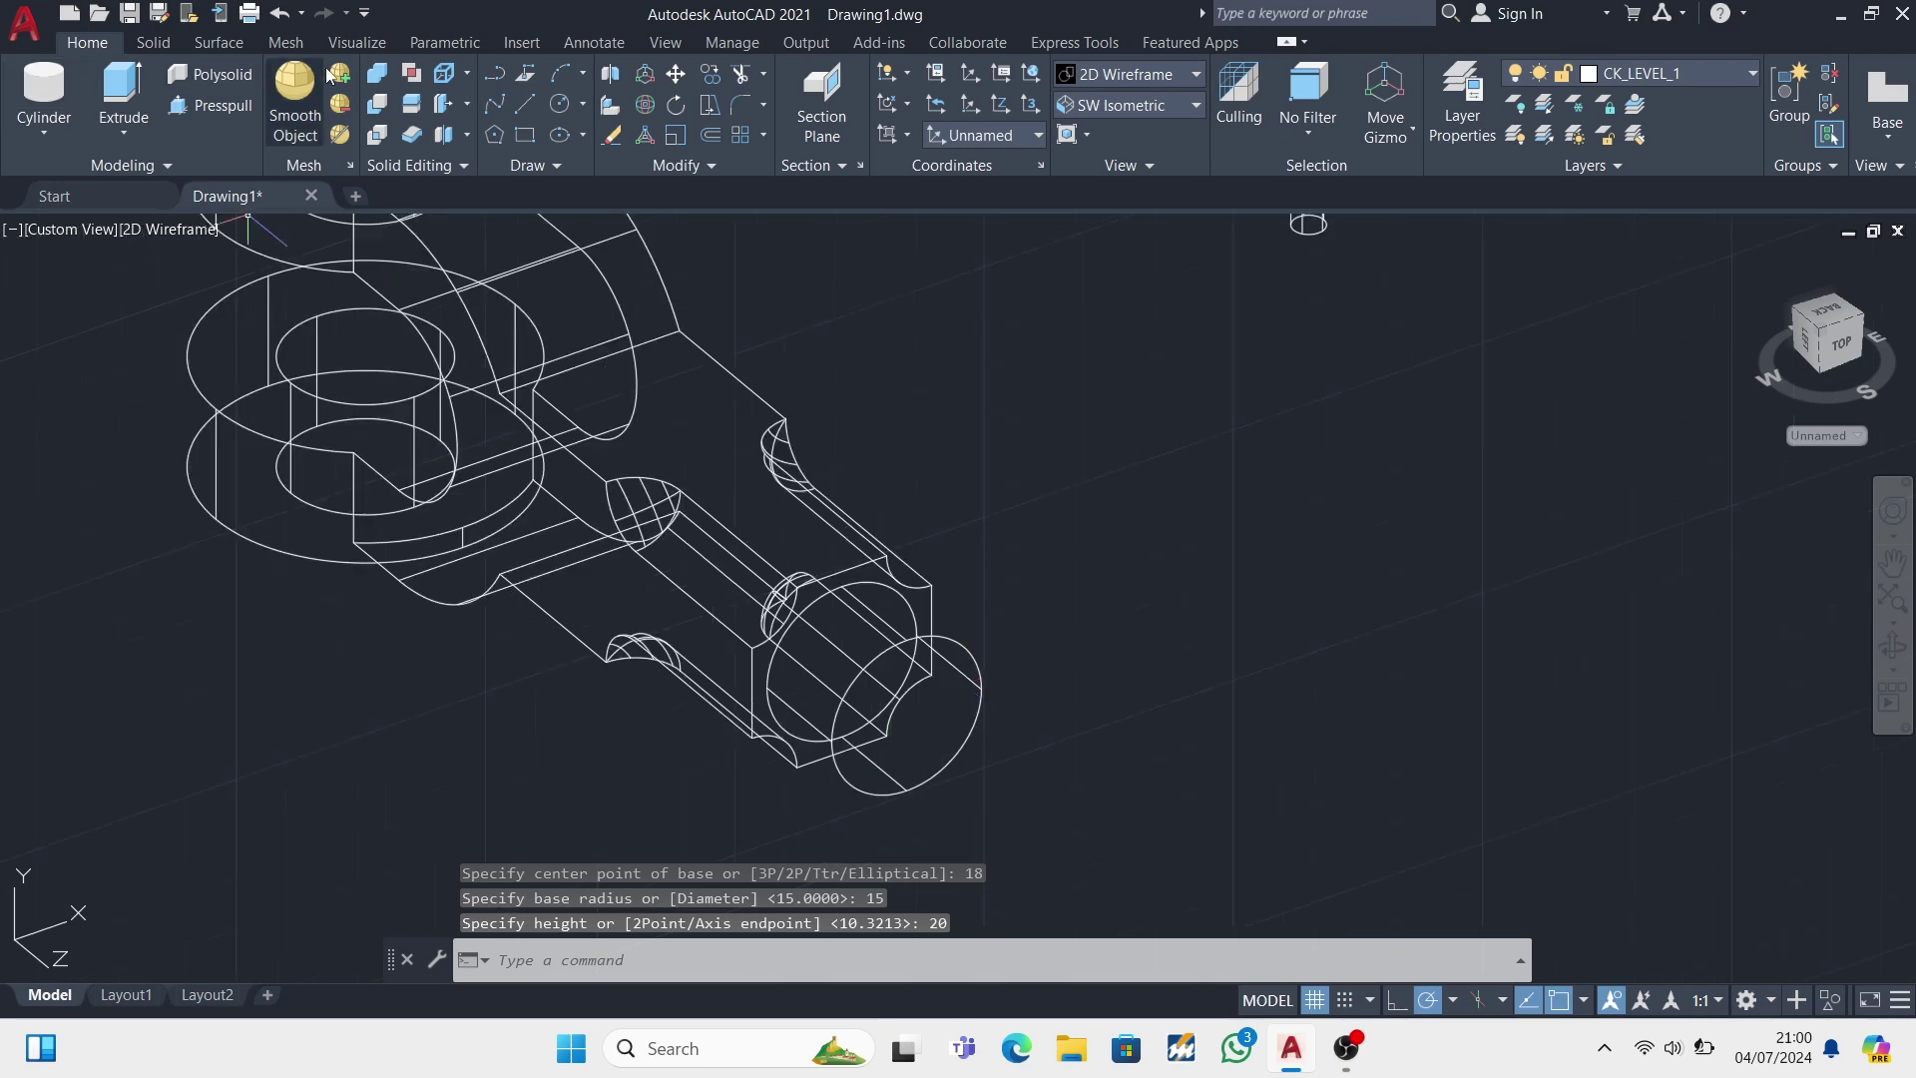
- Union the new cylinder with the knuckle arm body
left_click(376, 72)
left_click(579, 384)
left_click(904, 658)
scroll(1148, 547, "down", 3)
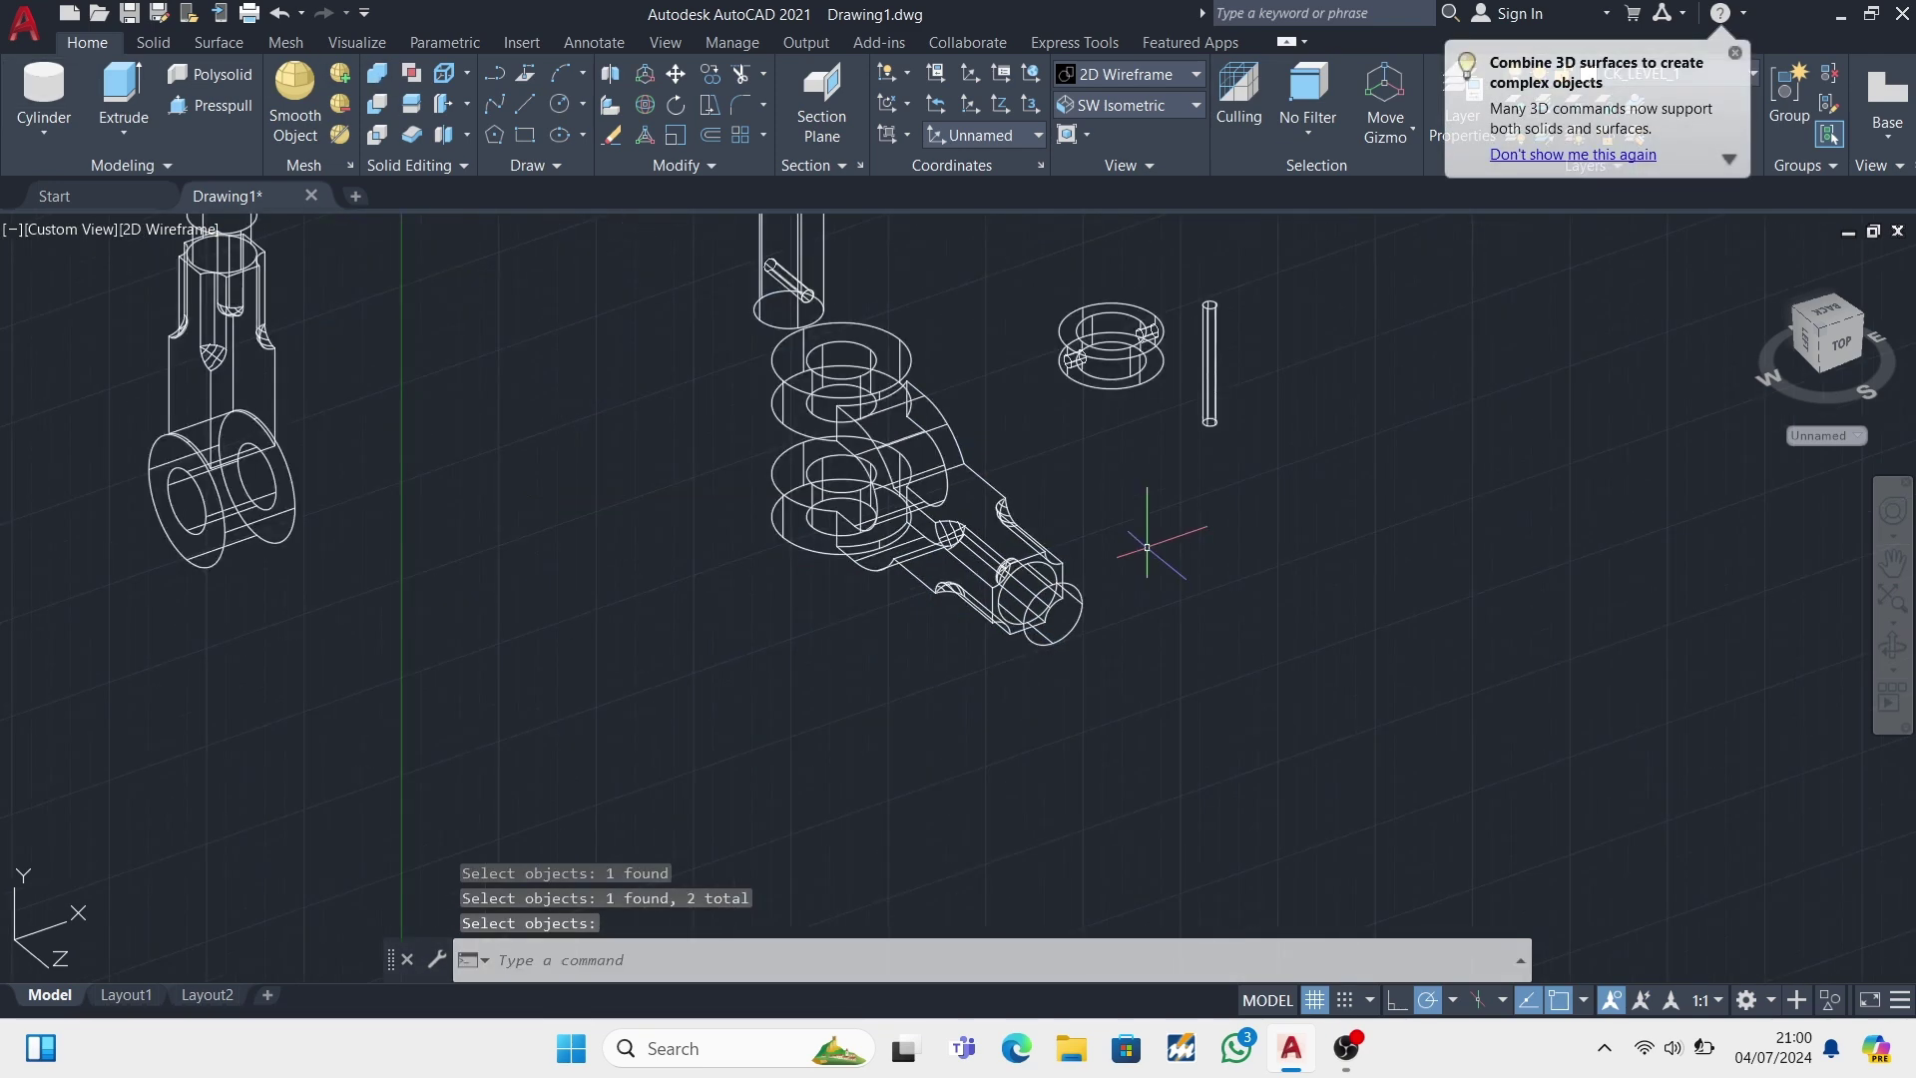
- Set the UCS to Top and show the model in SW Isometric
left_click(1038, 134)
left_click(998, 194)
mouse_move(1018, 320)
middle_mouse_down("shift")
mouse_move(1407, 572)
mouse_move(1356, 599)
middle_mouse_up("shift")
left_click(1128, 104)
left_click(1124, 283)
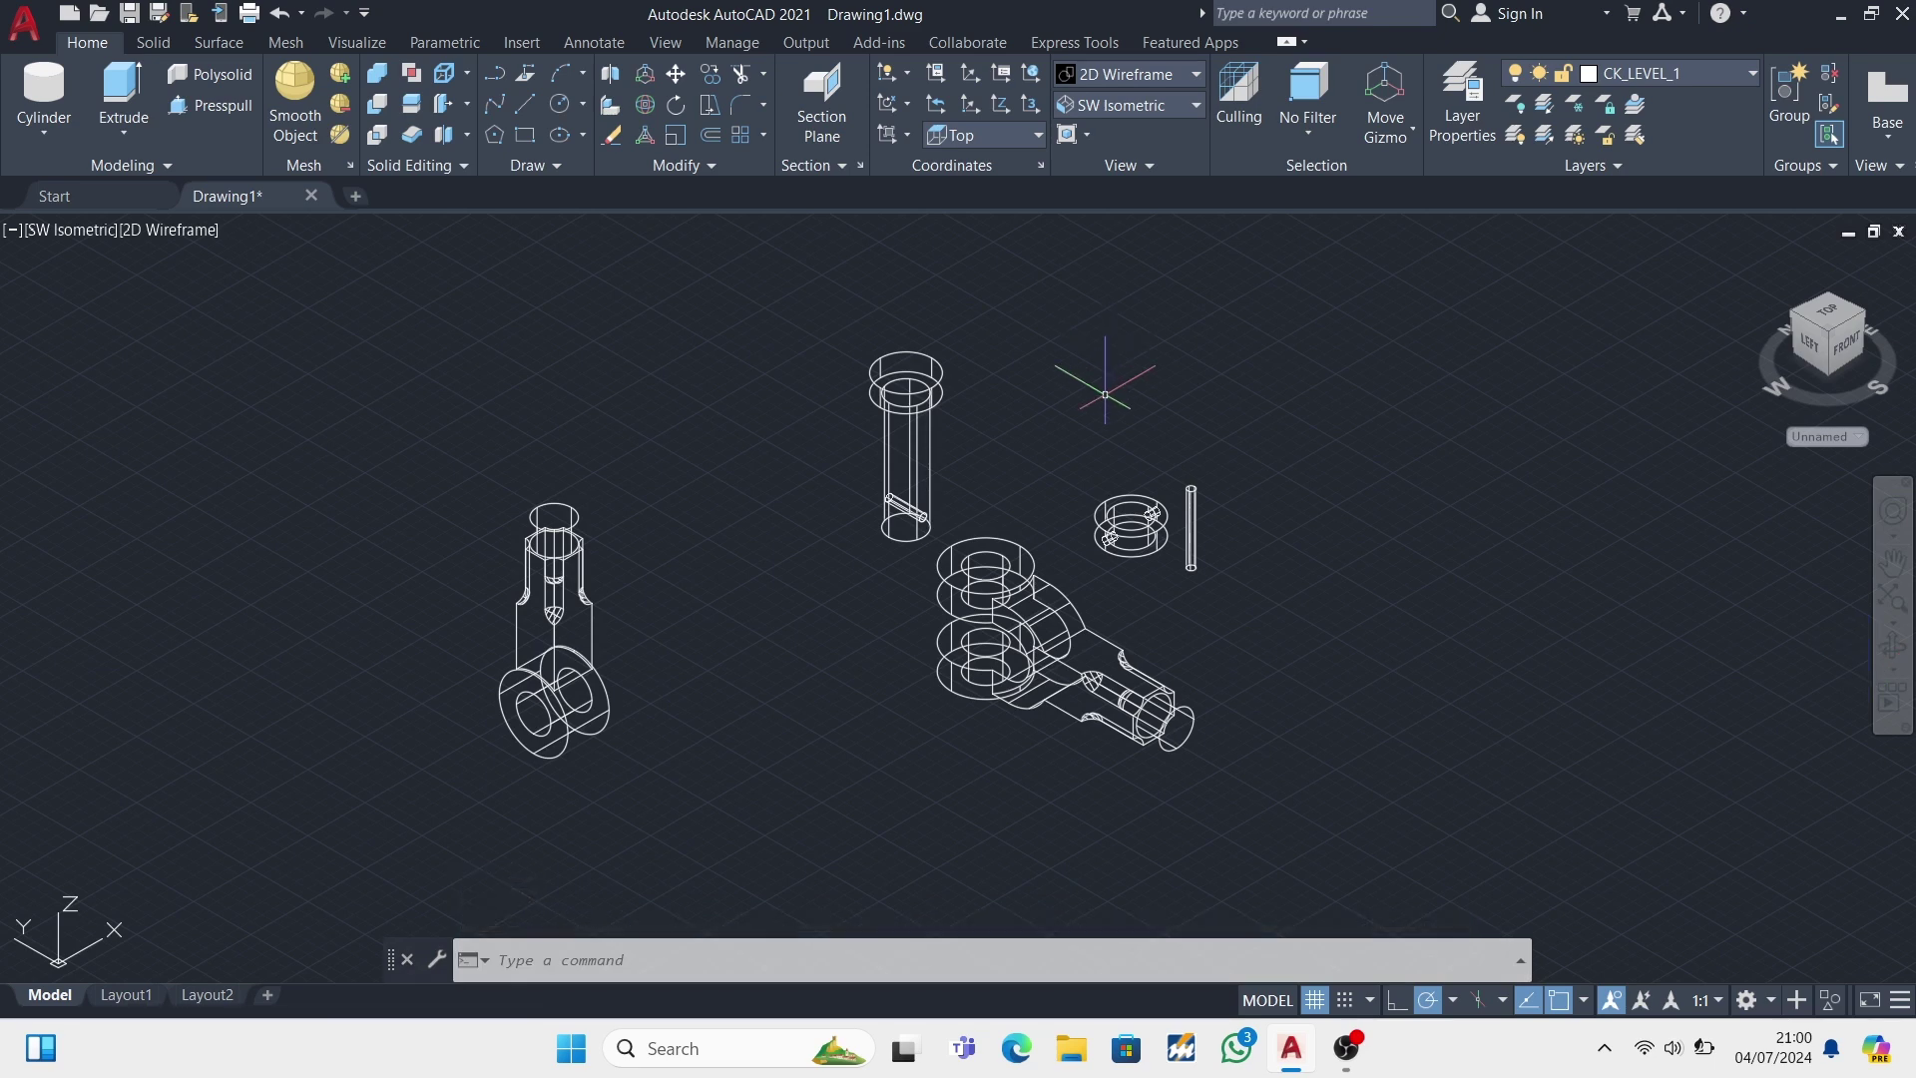
- 3D-rotate the single-eye part 90° then 270° about Z so it lies flat
left_click(645, 103)
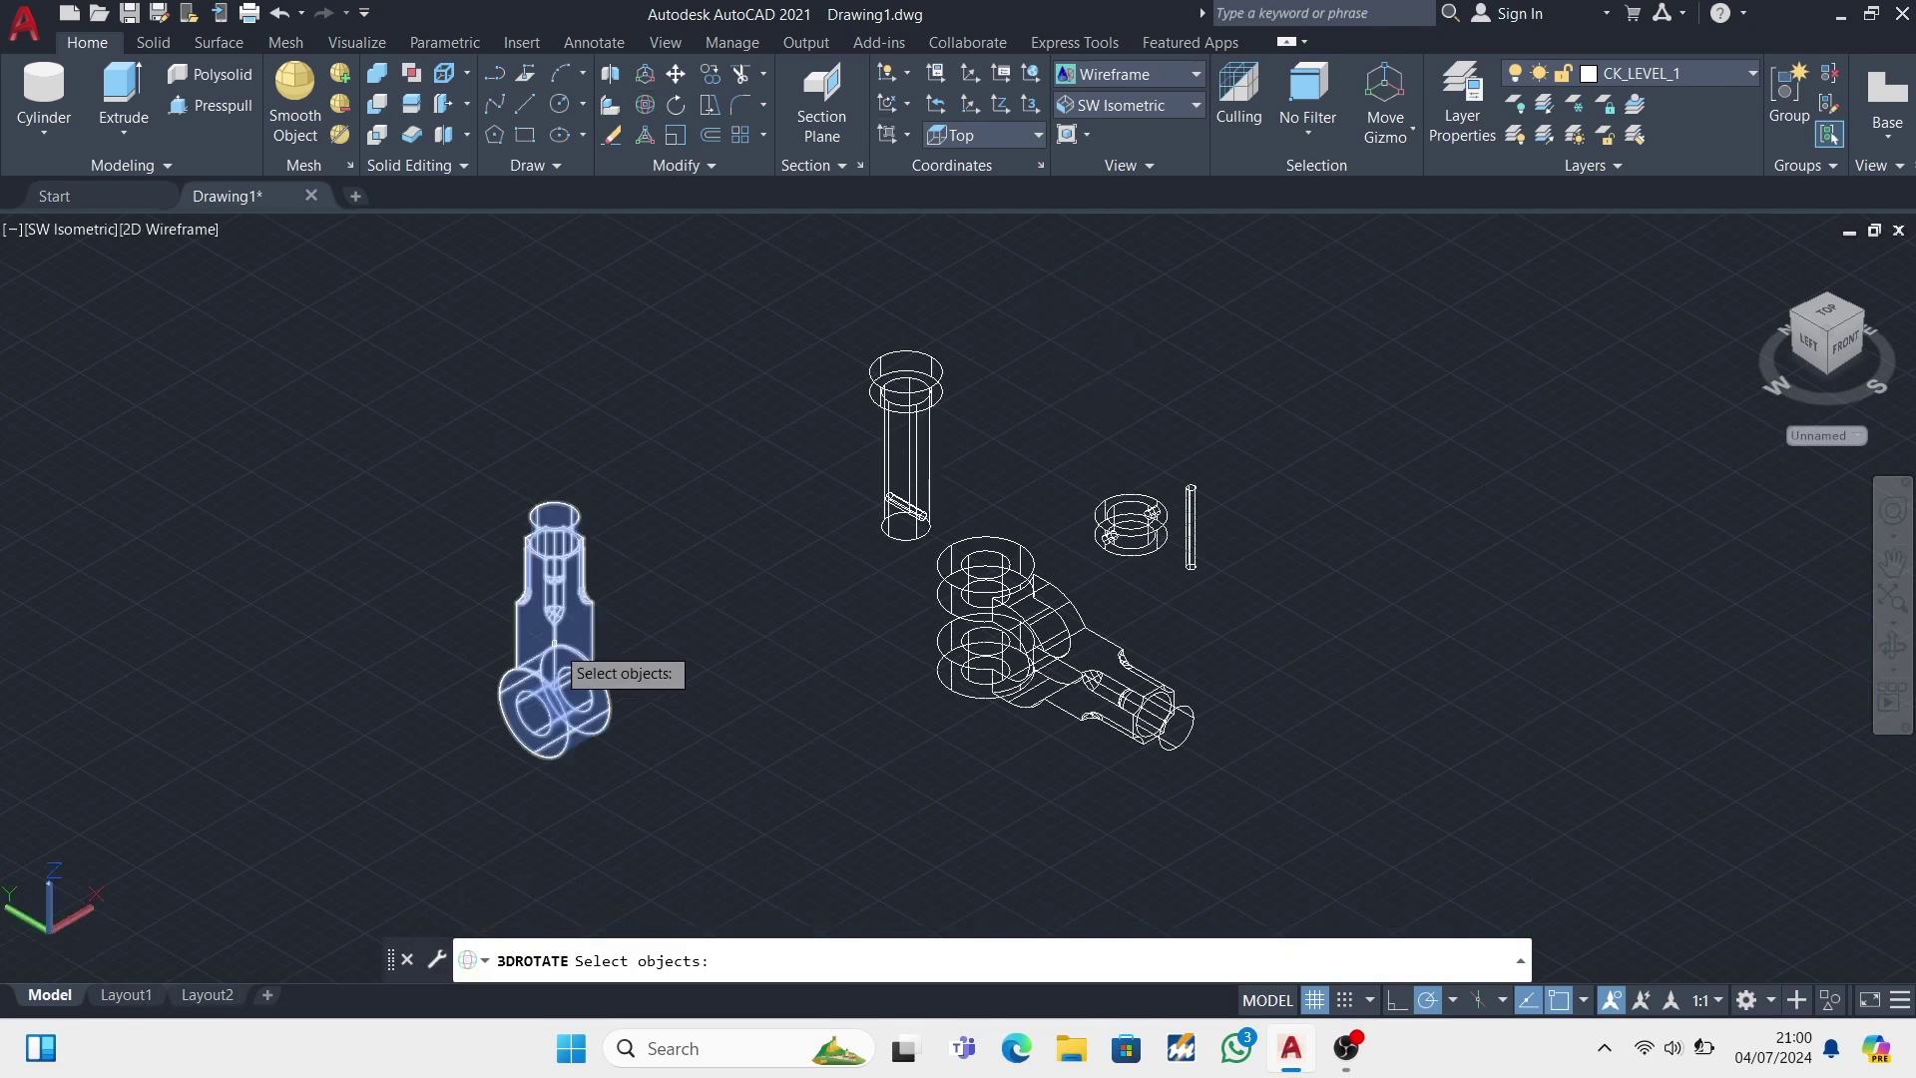
left_click(589, 684)
key("Return")
left_click(555, 627)
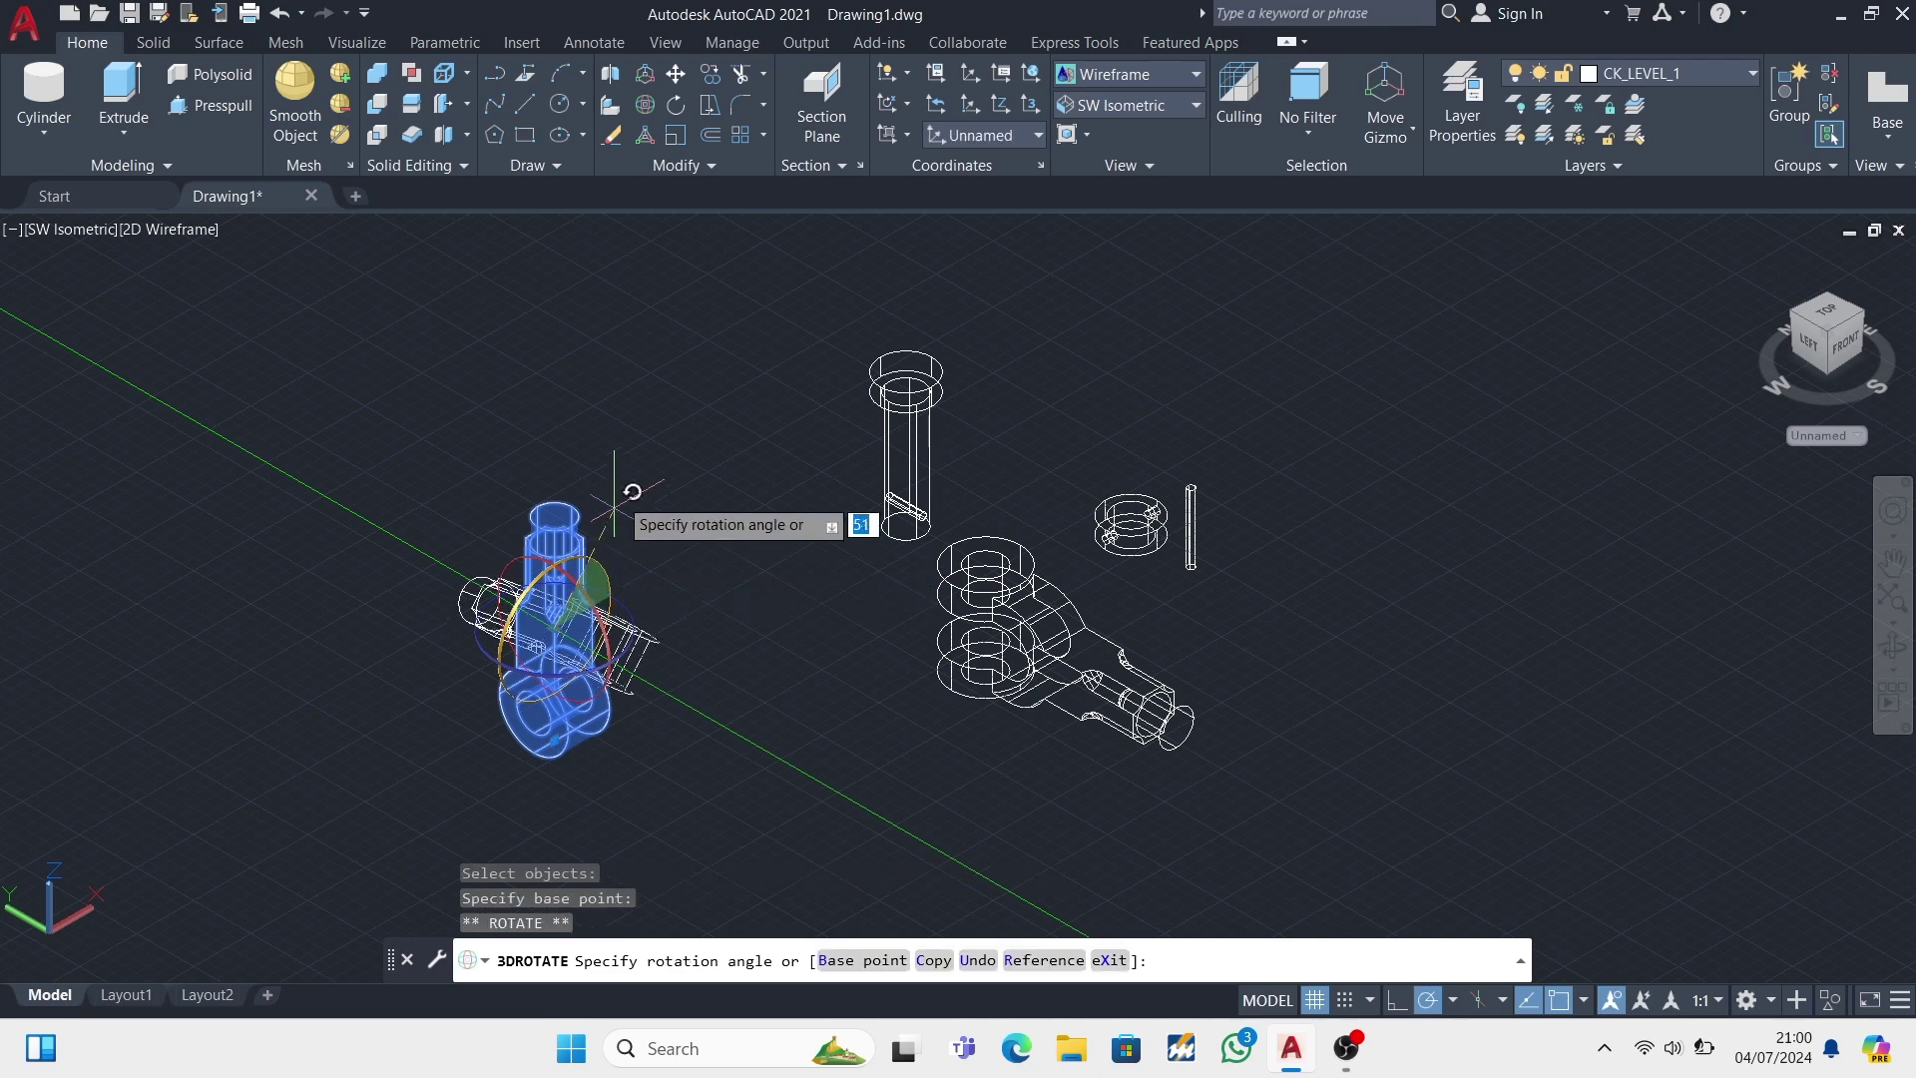
left_click(529, 329)
key("Return")
left_click(598, 599)
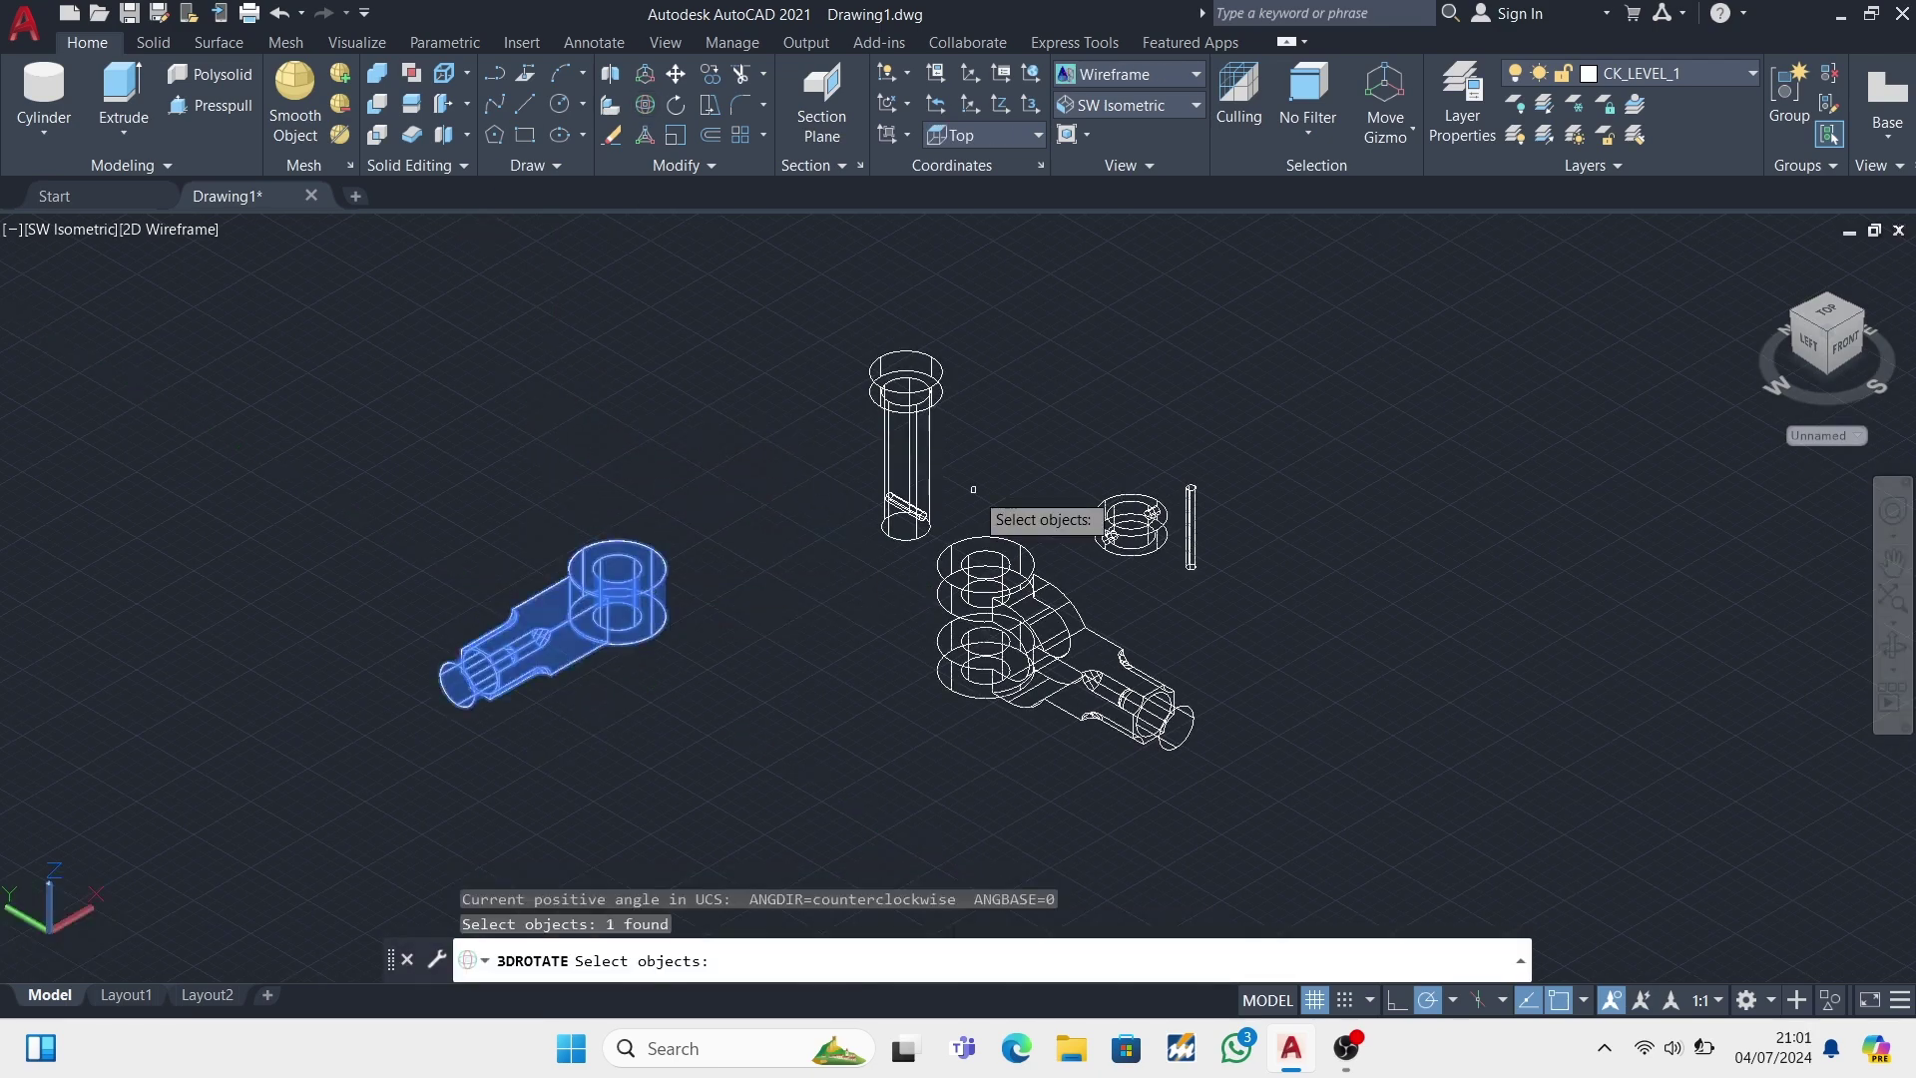
key("Return")
left_click(555, 650)
left_click(639, 651)
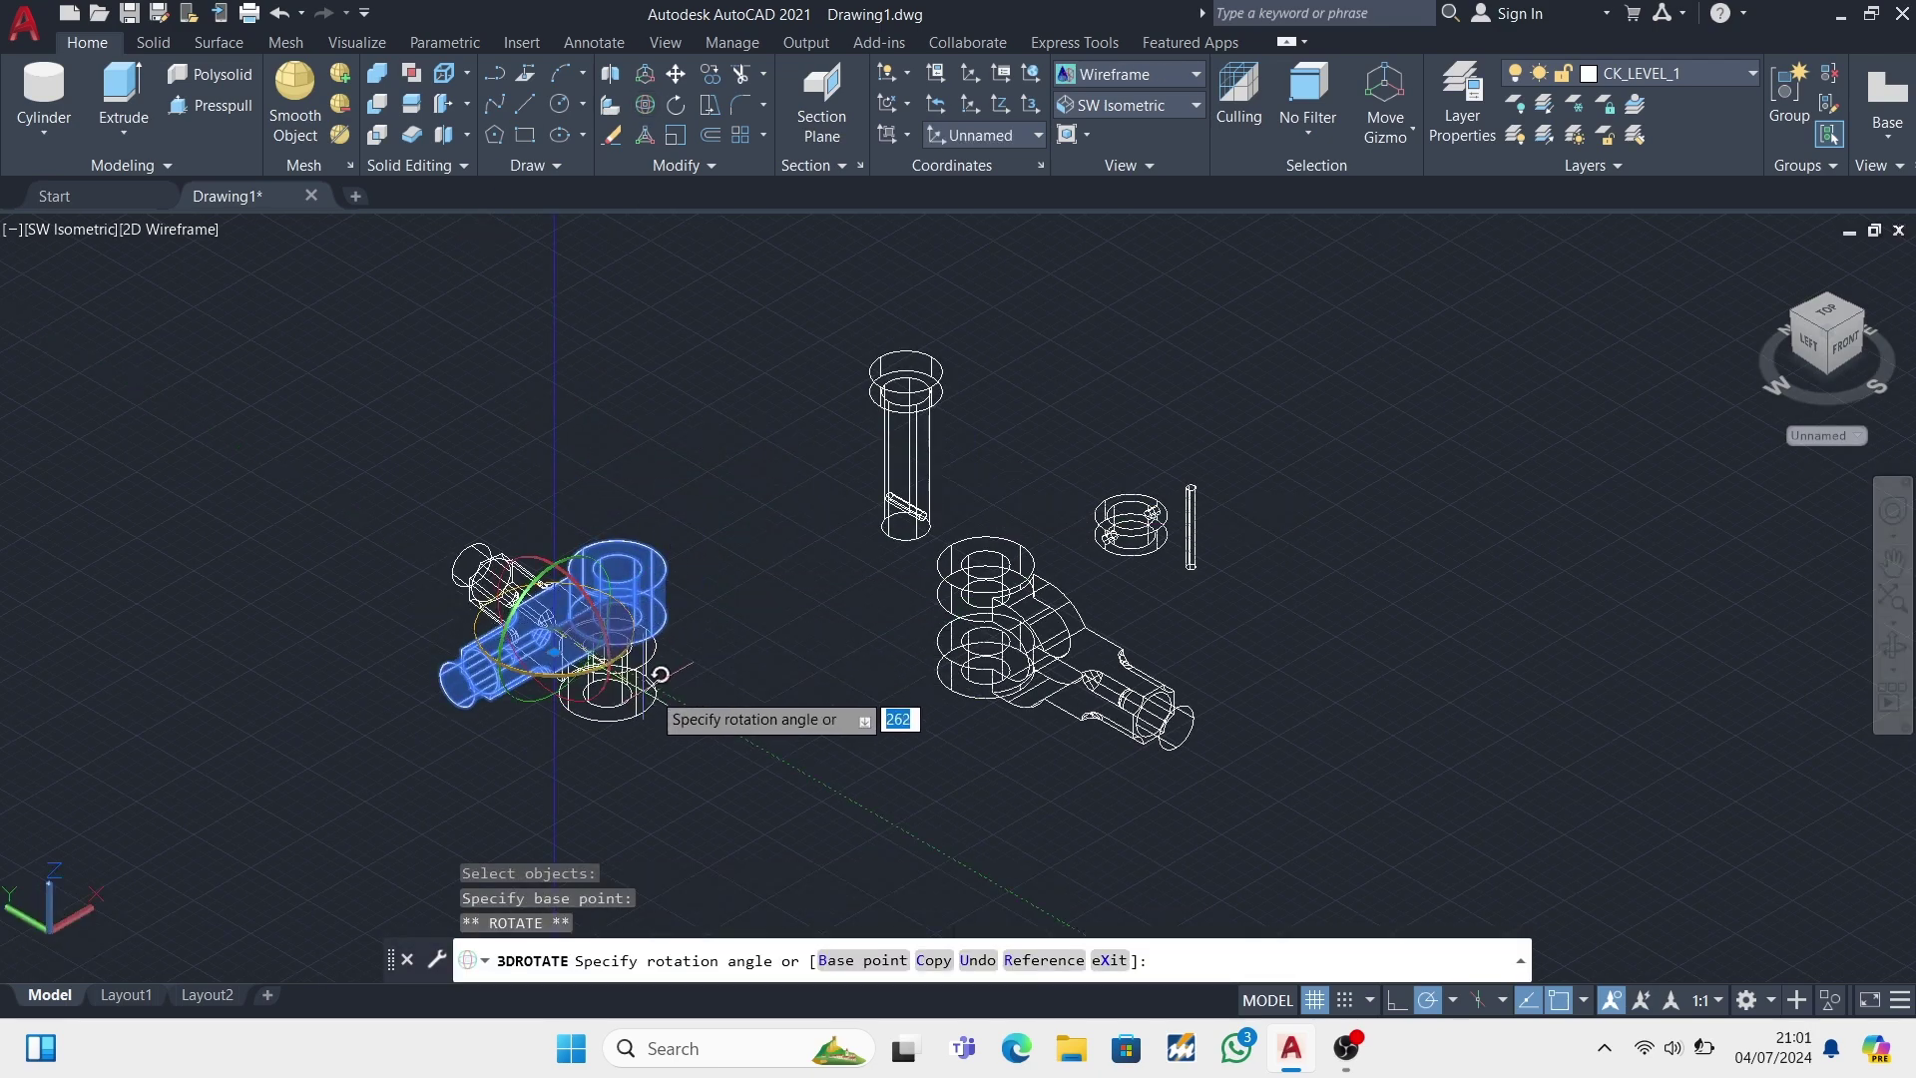
left_click(769, 699)
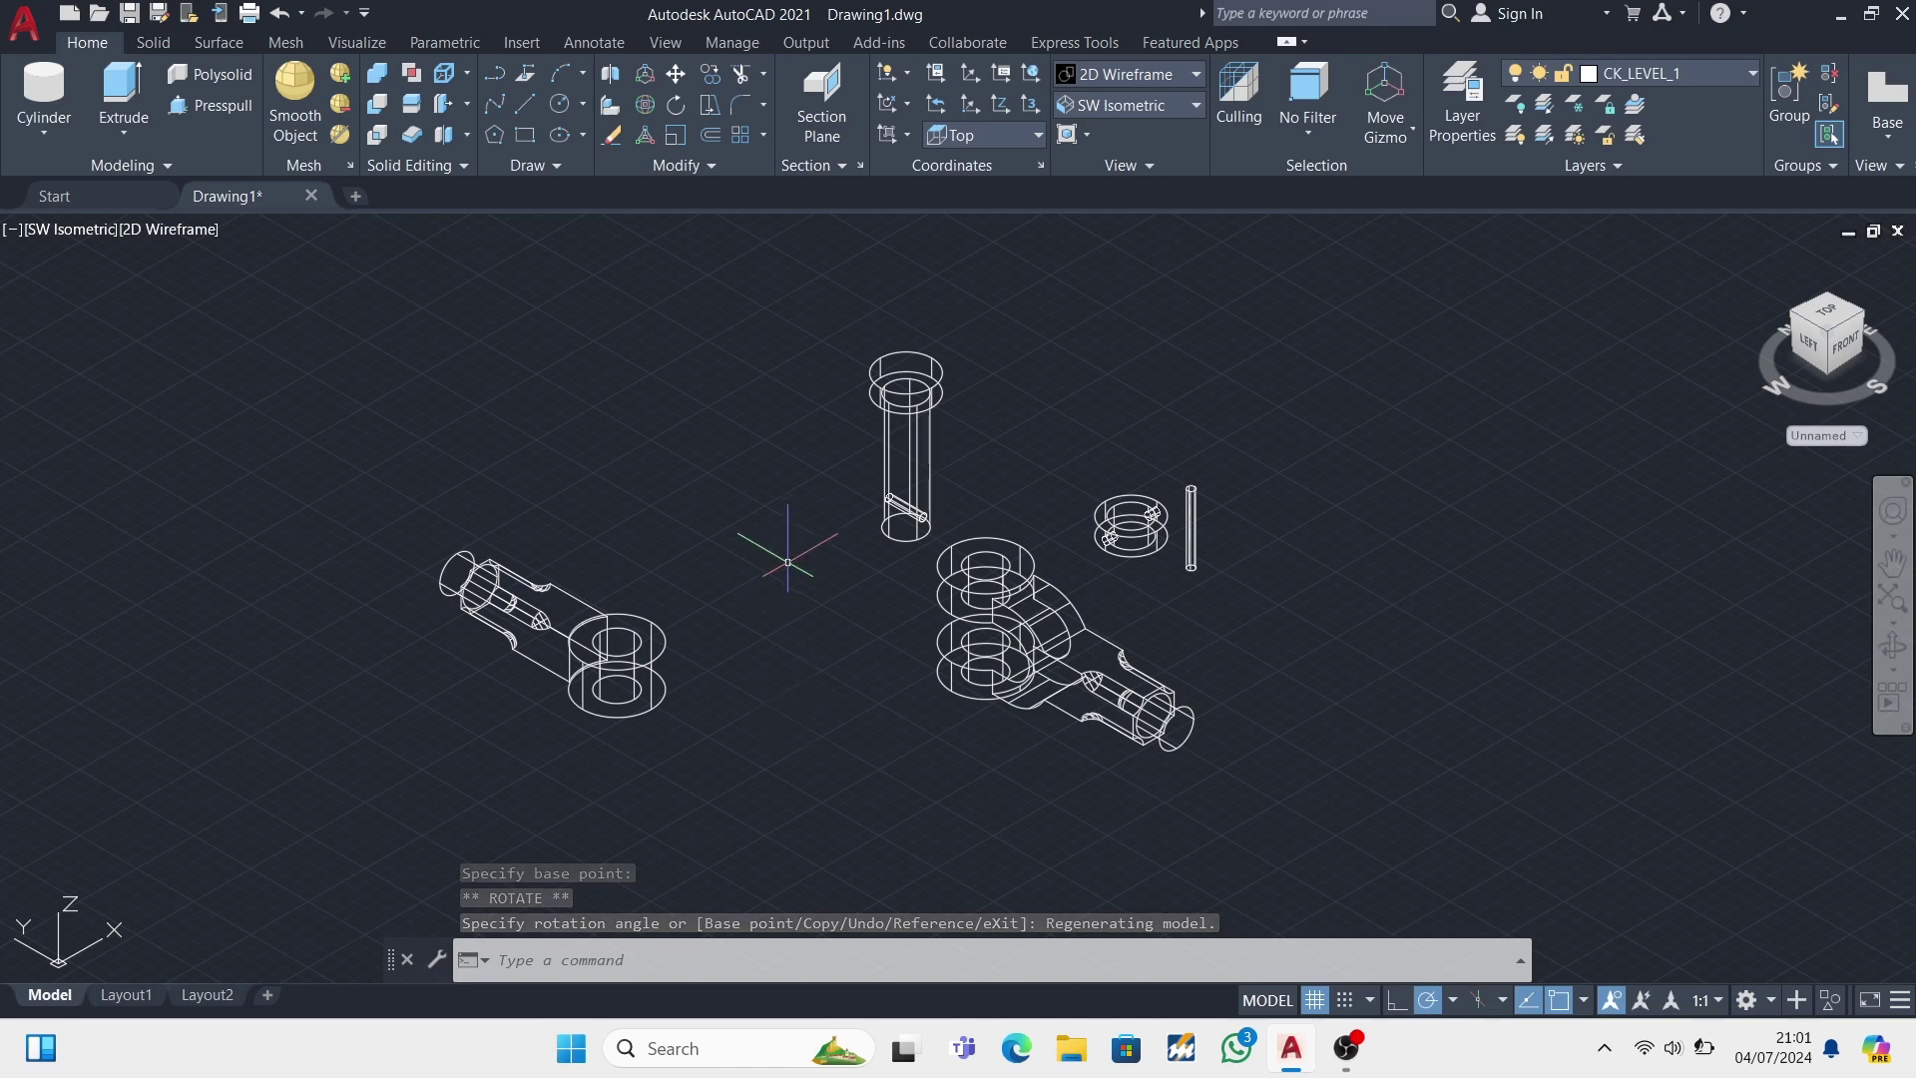
middle_click_drag(552, 775, 620, 738)
- Move the double-eye fork from its eye centre onto the single-eye part's eye
left_click(678, 78)
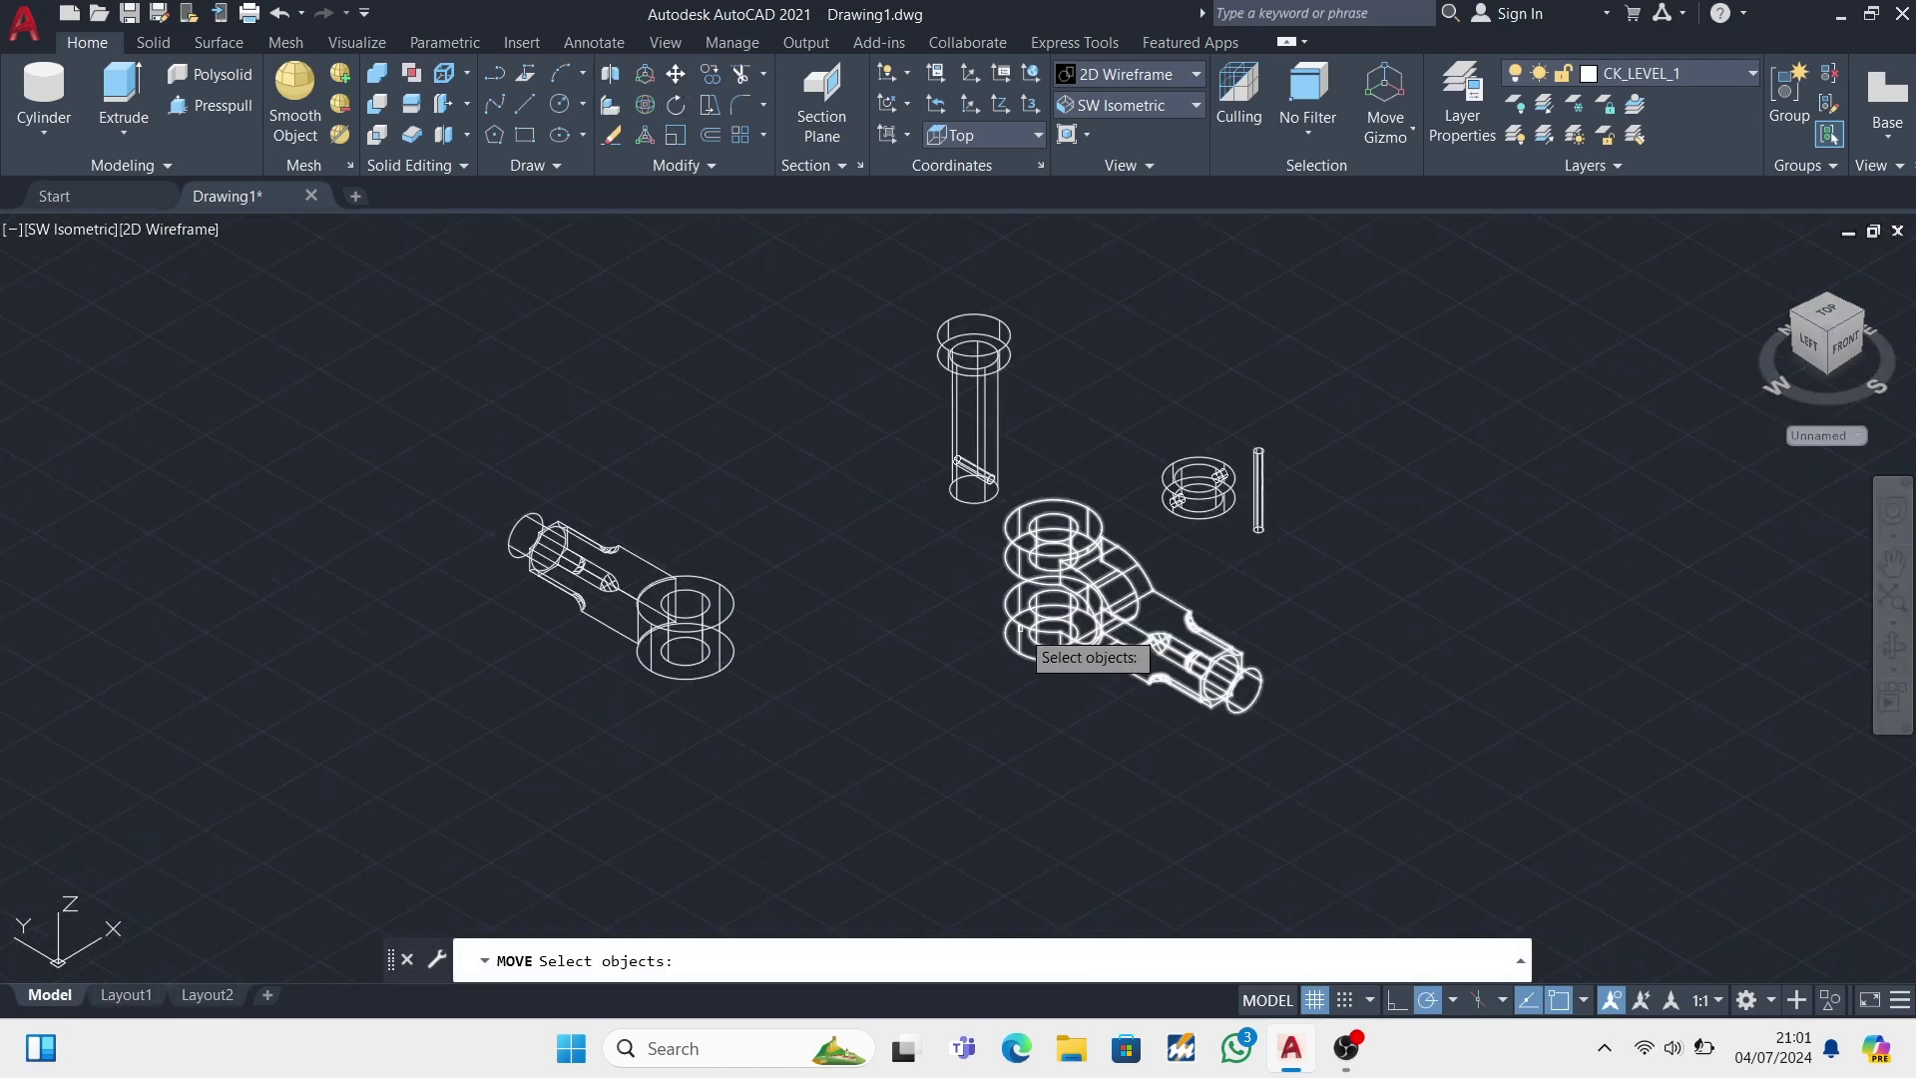
left_click(1078, 648)
key("Return")
scroll(1039, 706, "up", 2)
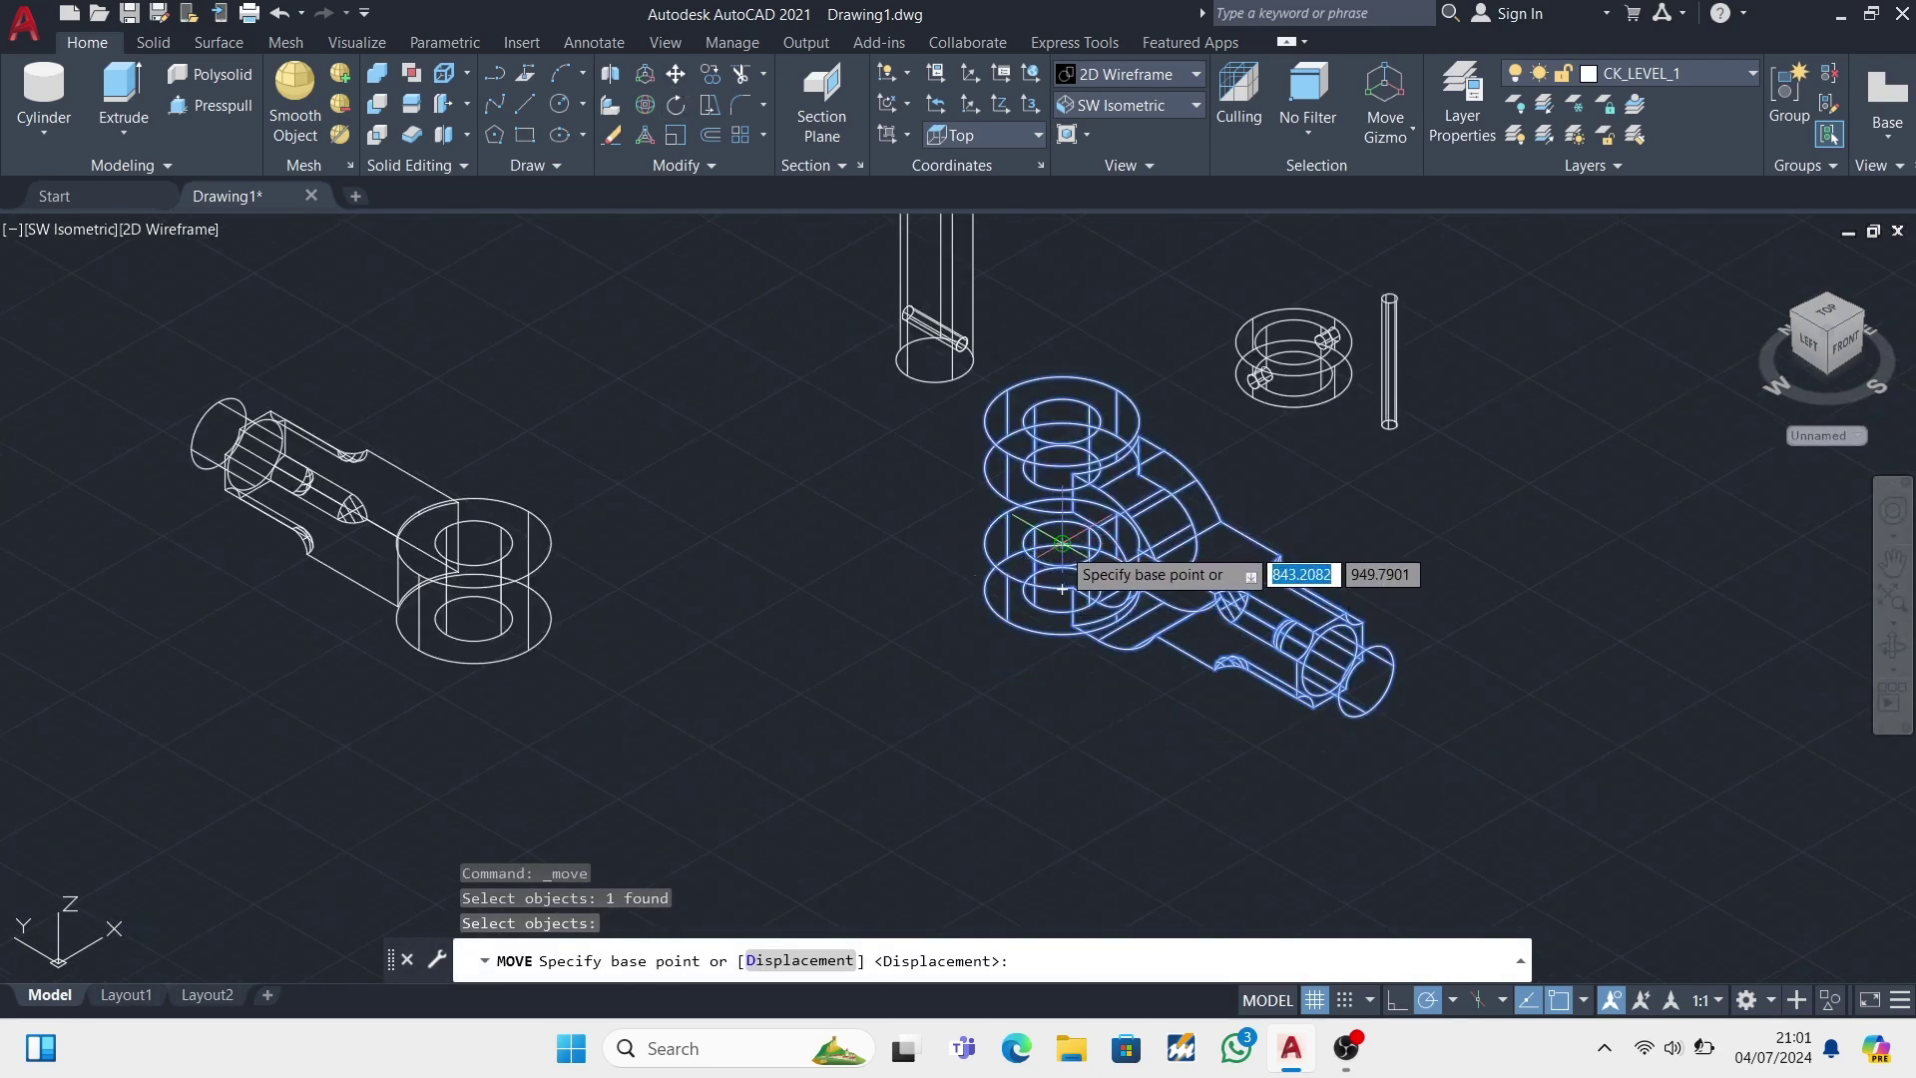
left_click(1061, 547)
scroll(589, 598, "up", 4)
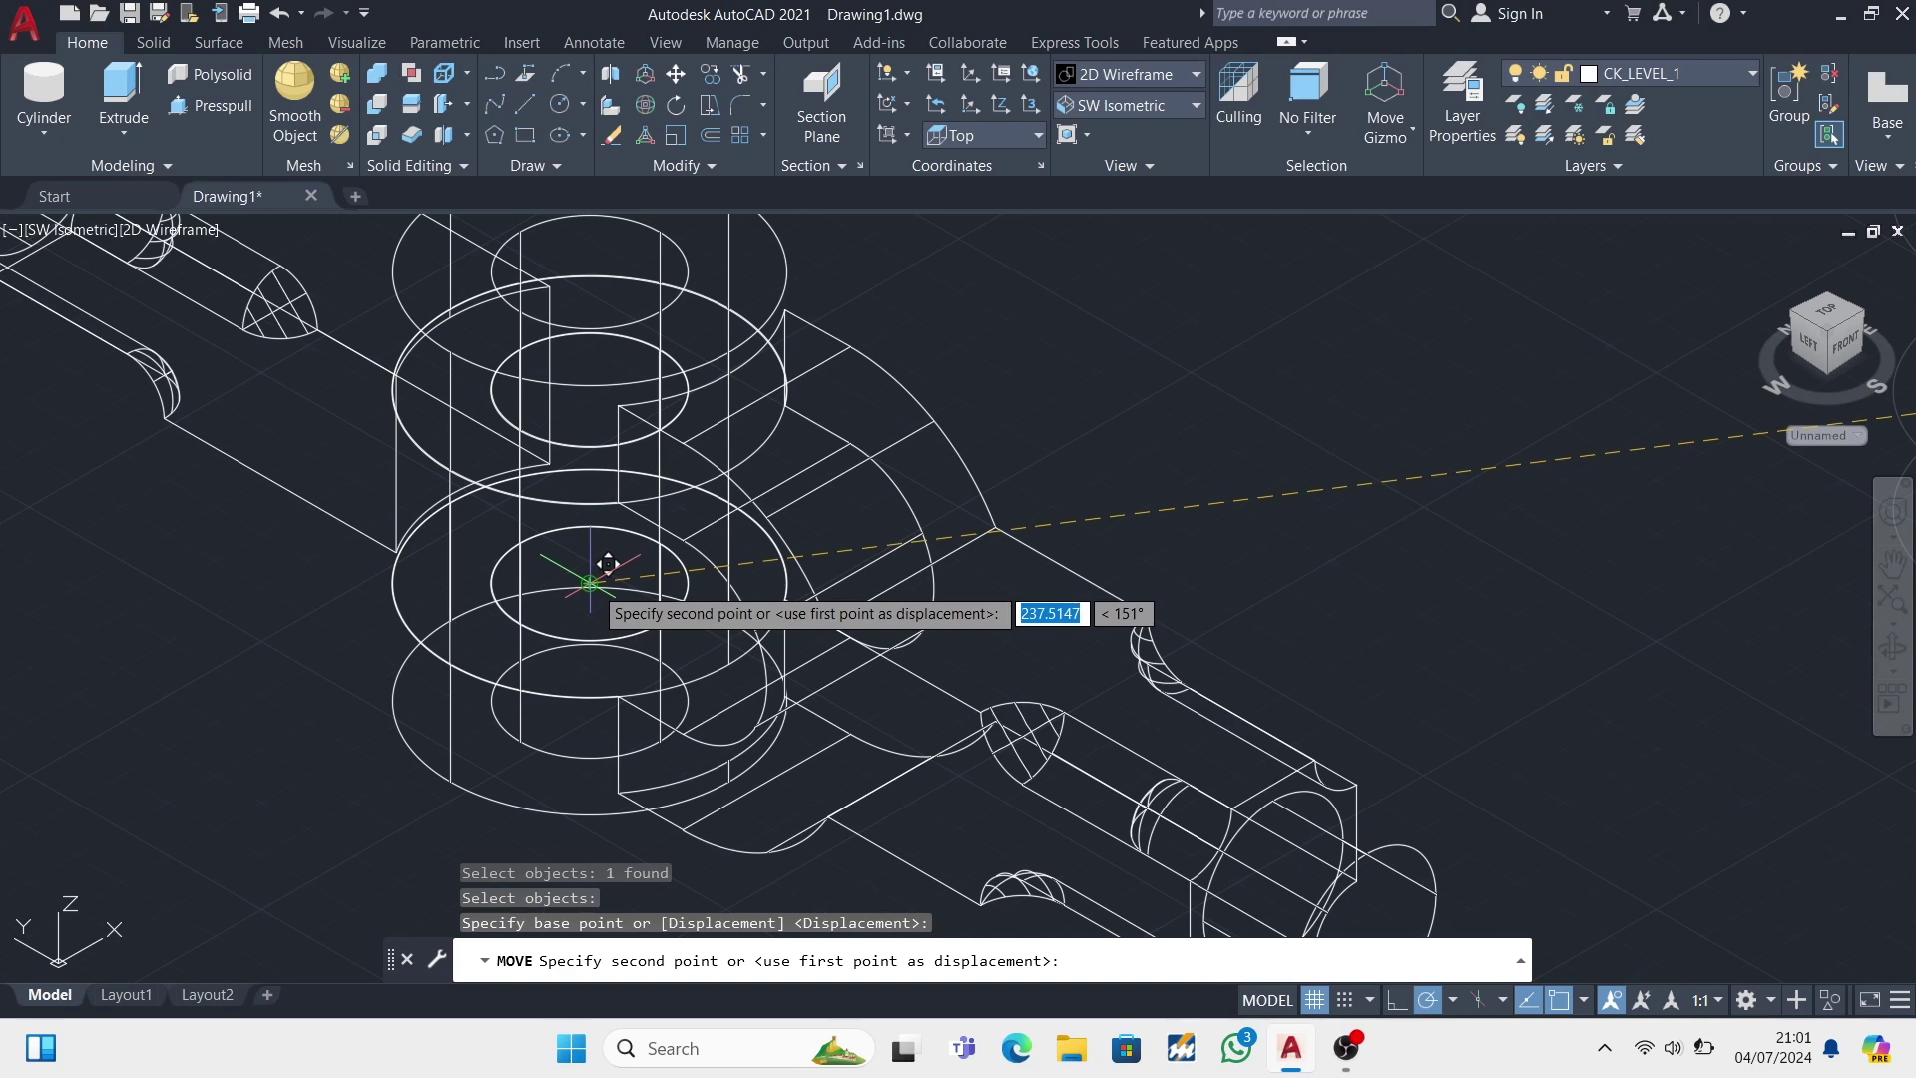
left_click(608, 564)
scroll(608, 564, "down", 6)
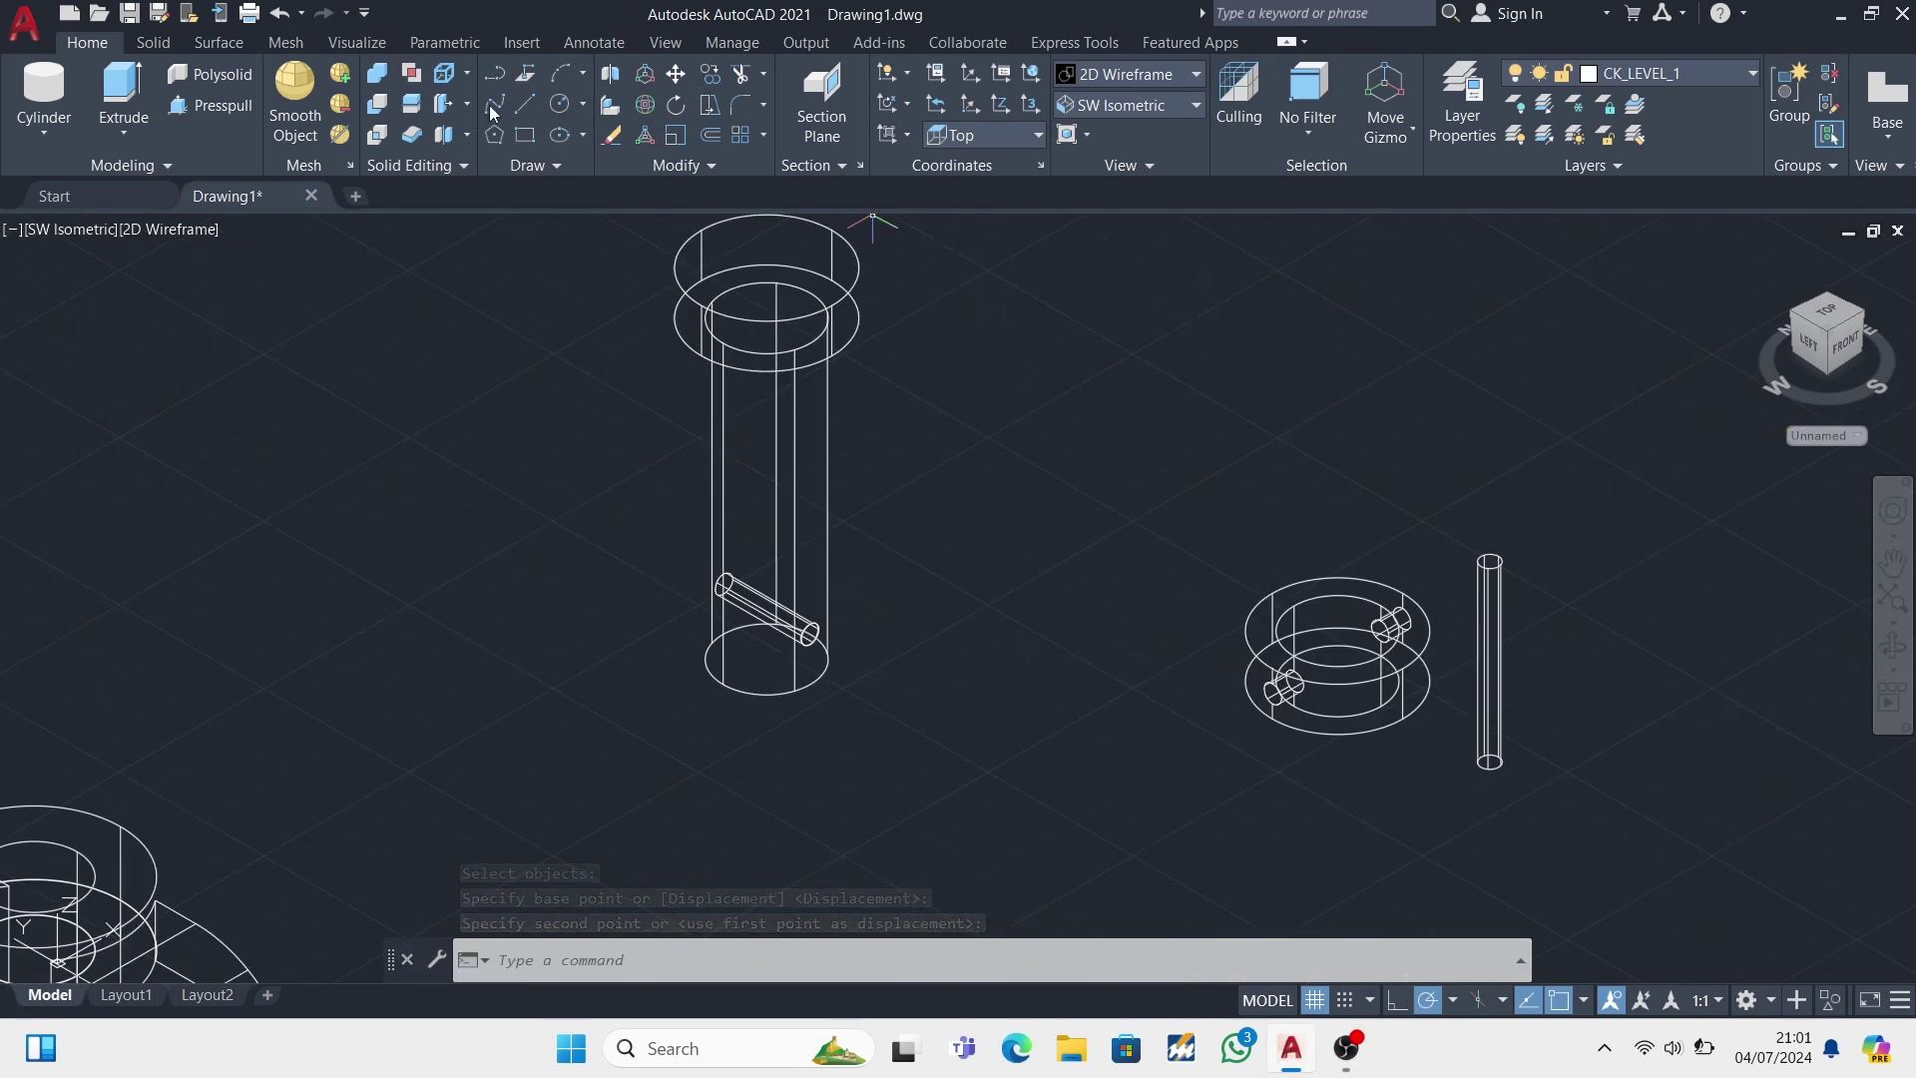
type("3drotate")
key("Return")
- Rotate the collar ring 270° and the thin rod 90° so it lies flat
left_click(1287, 658)
key("Return")
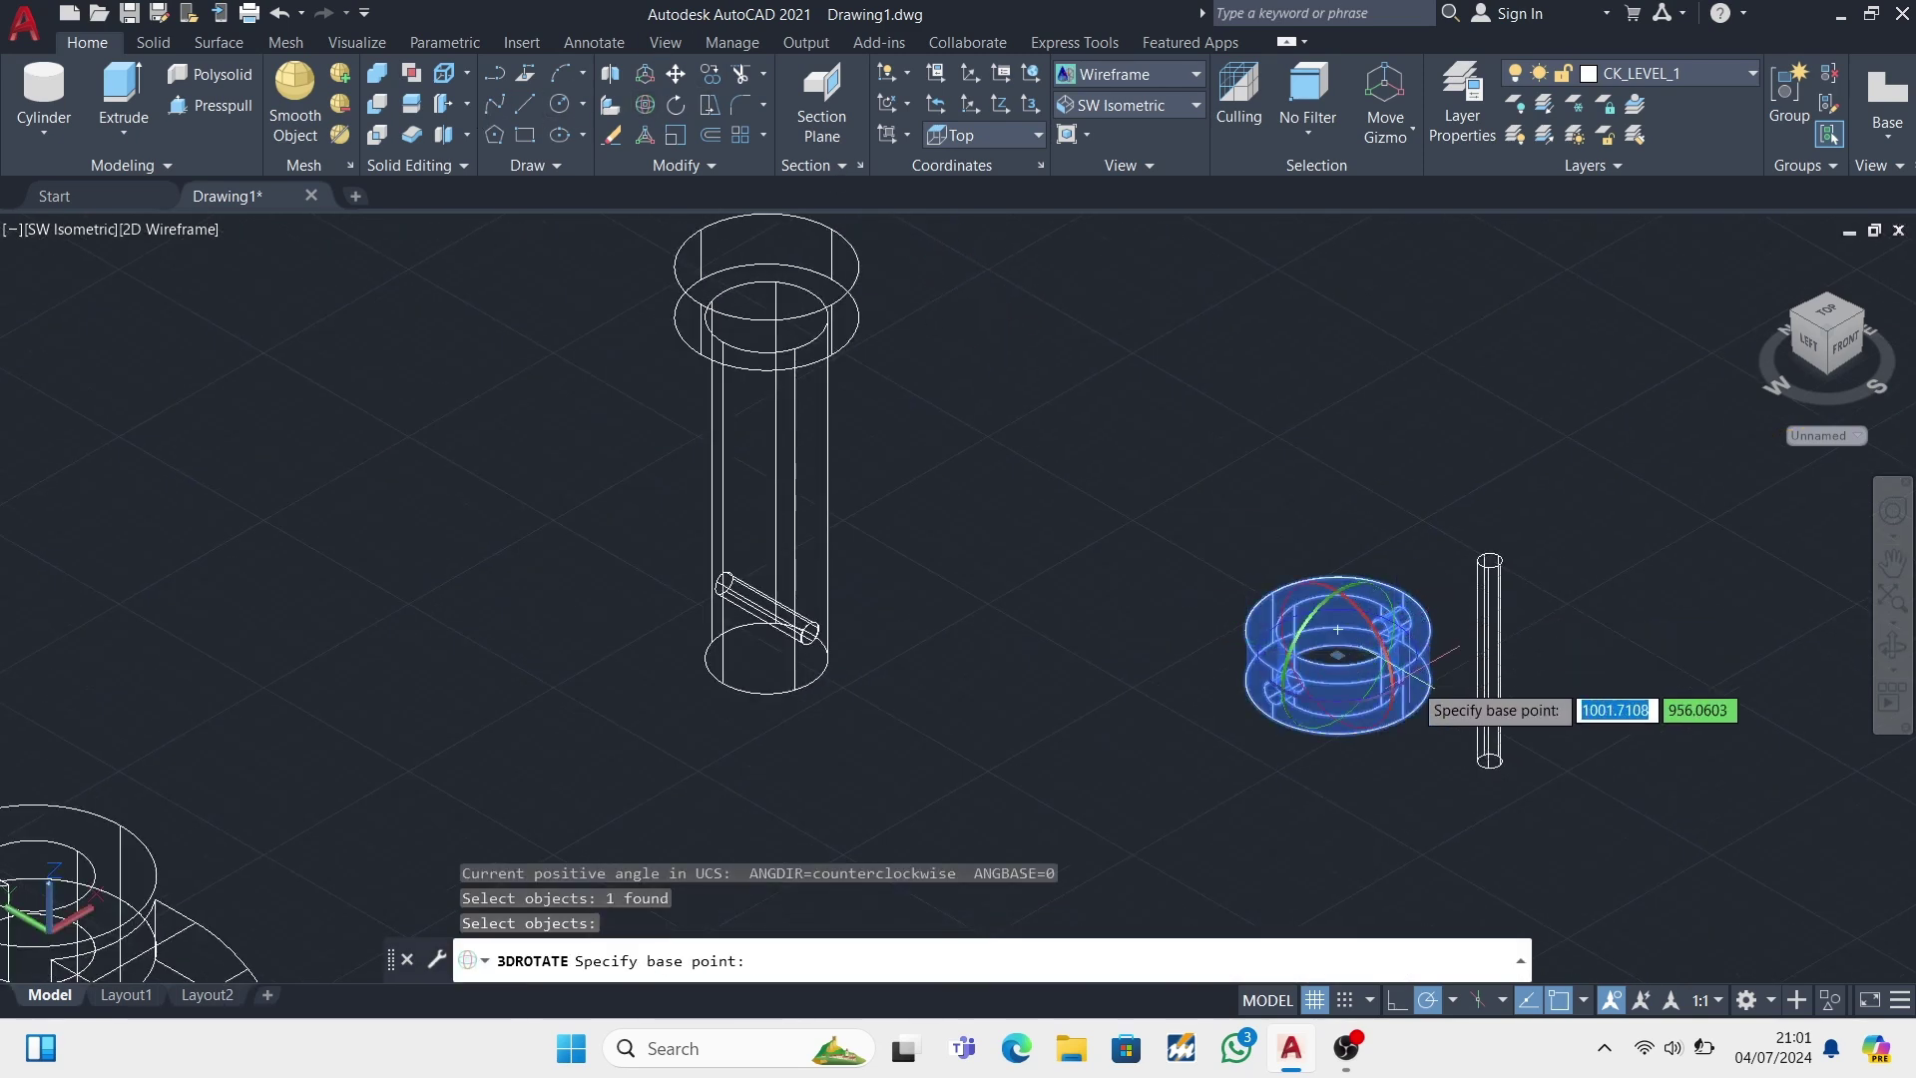
left_click(1333, 689)
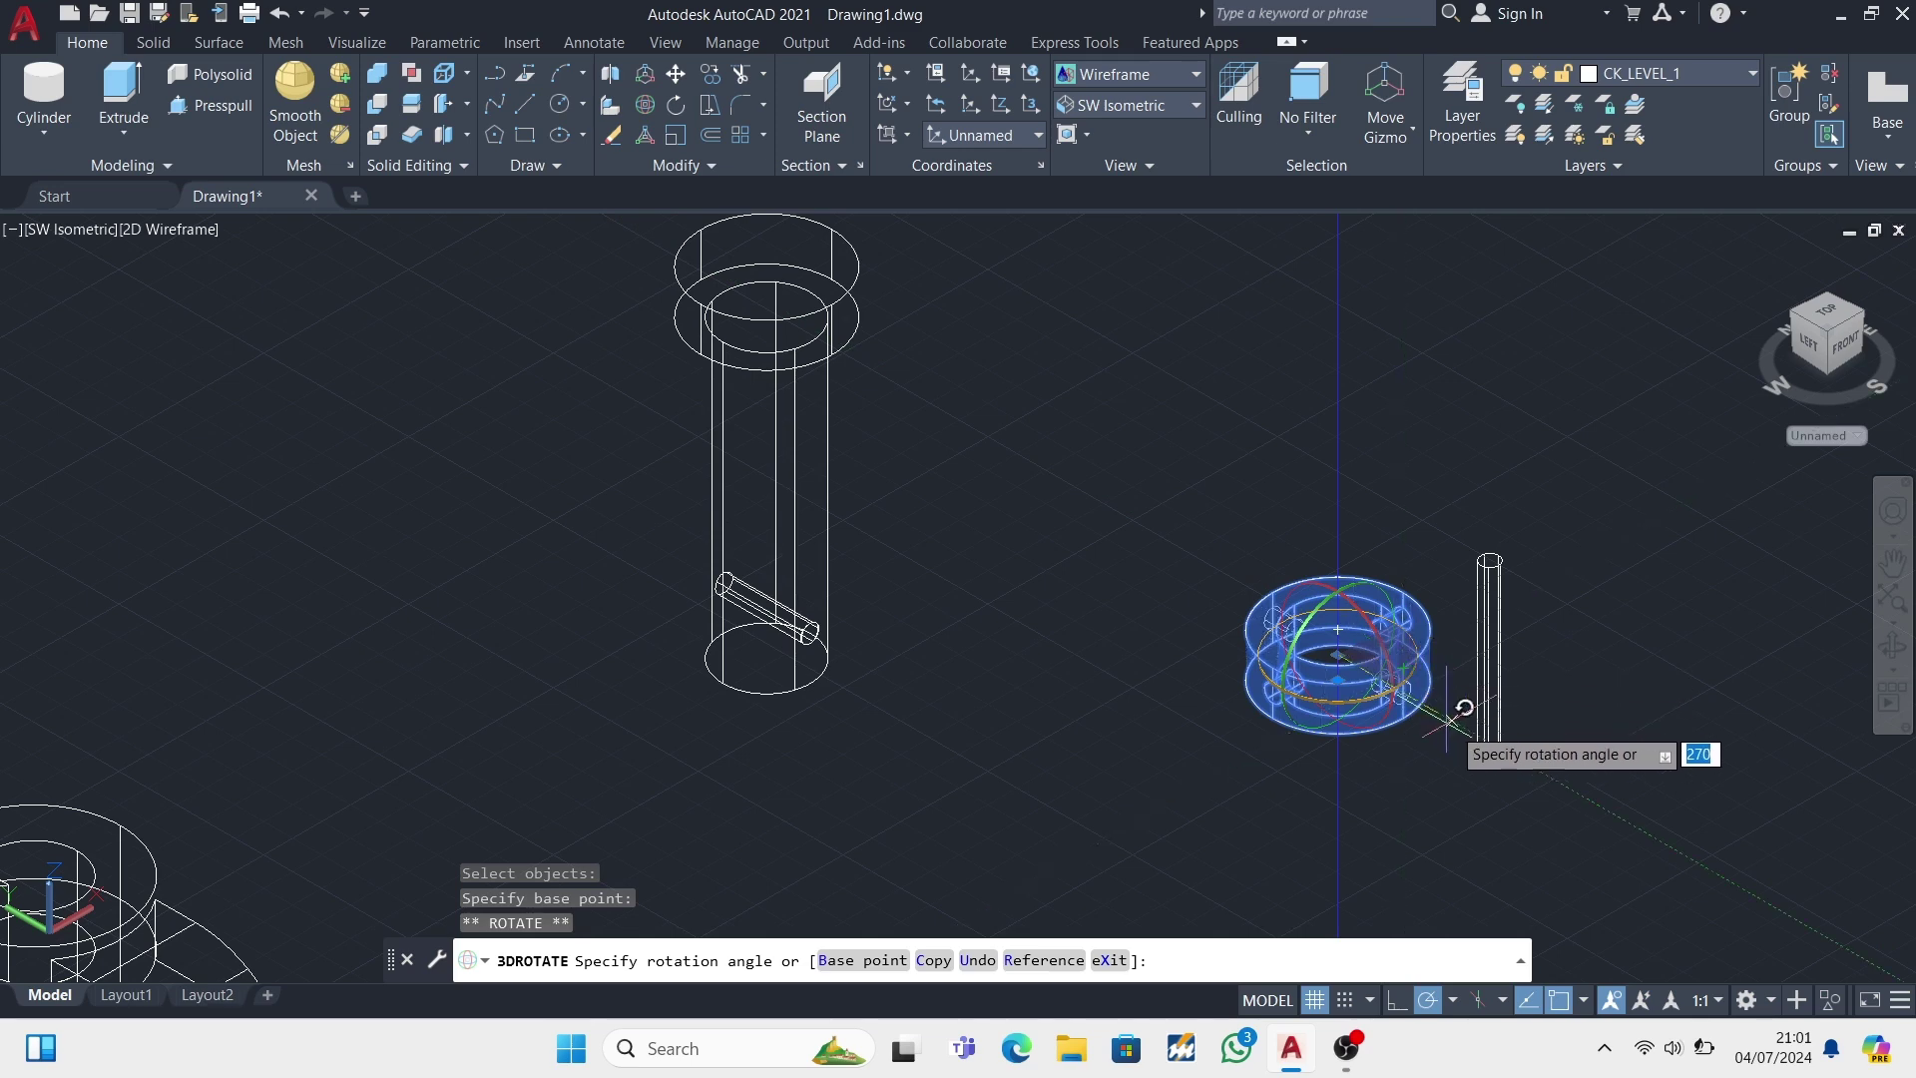
key("Return")
left_click(645, 105)
left_click(1490, 594)
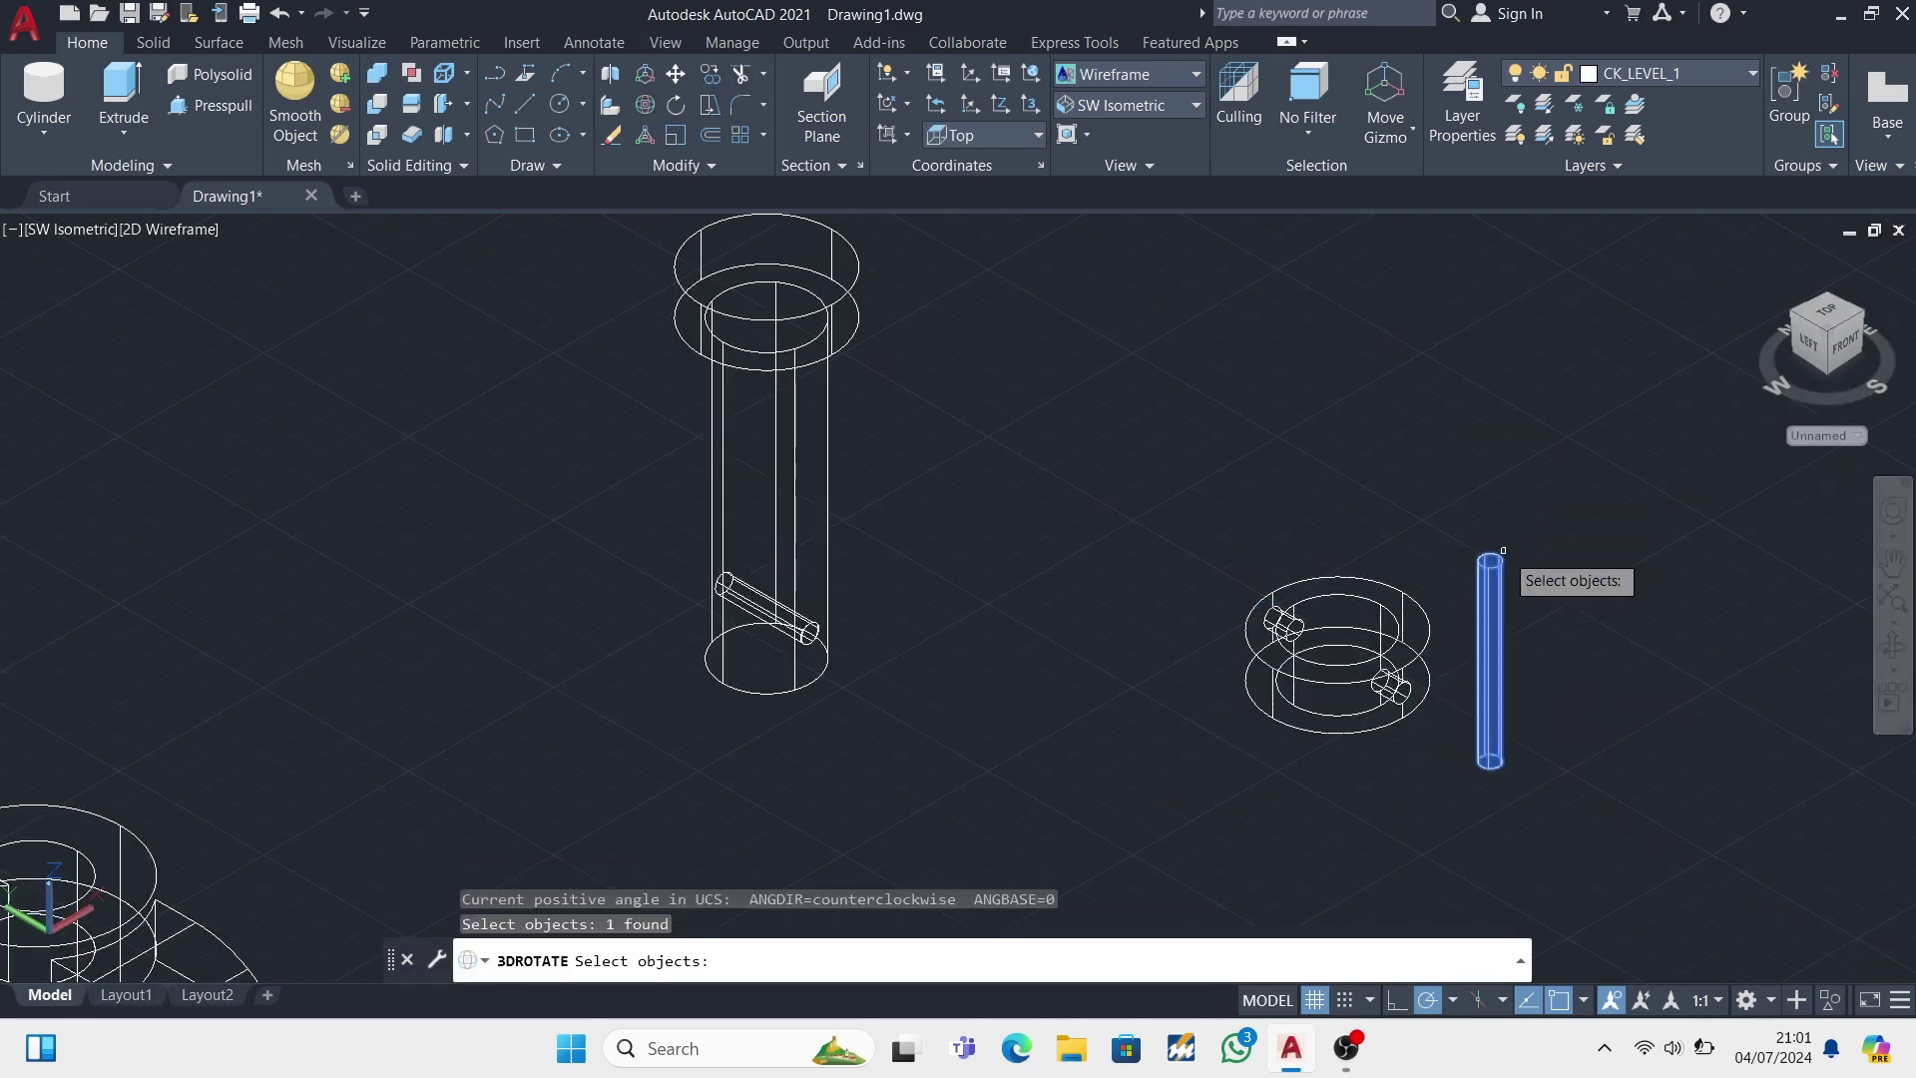
key("Return")
left_click(1488, 639)
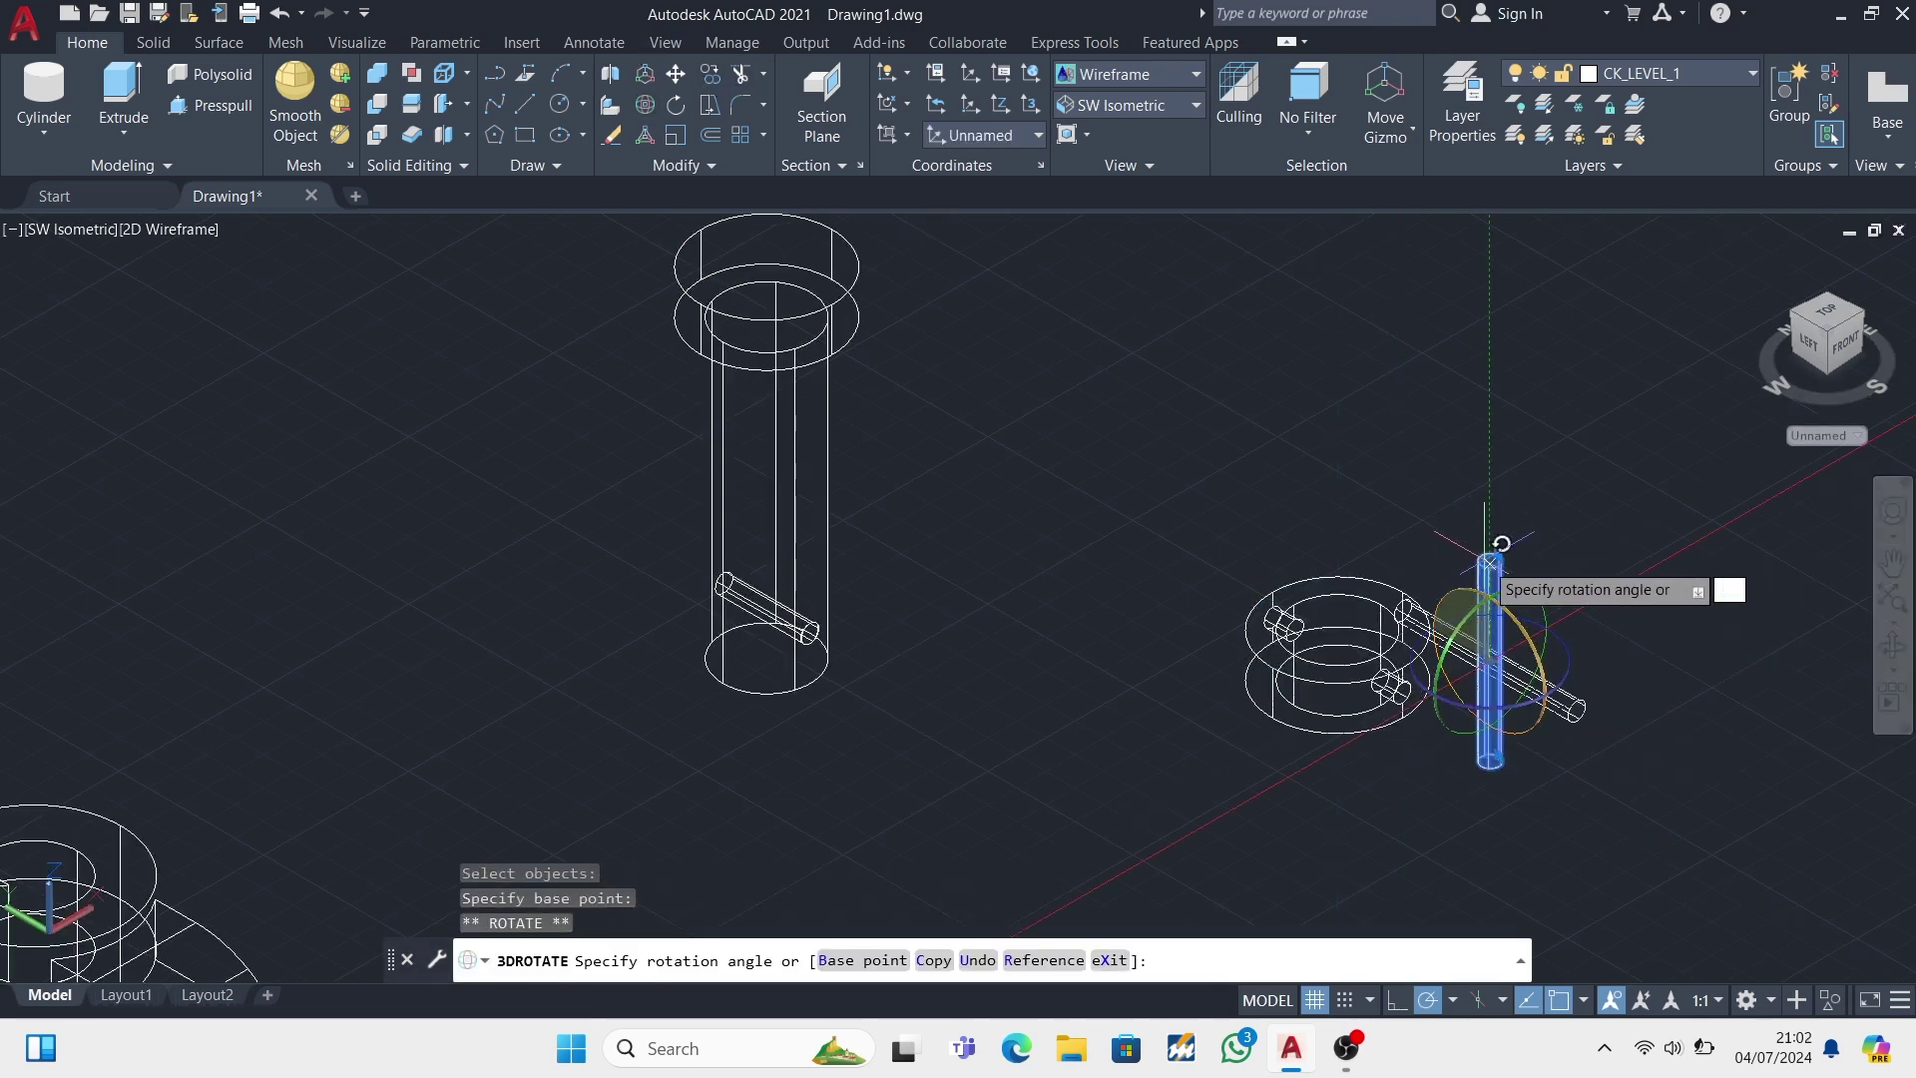
type("90")
key("Return")
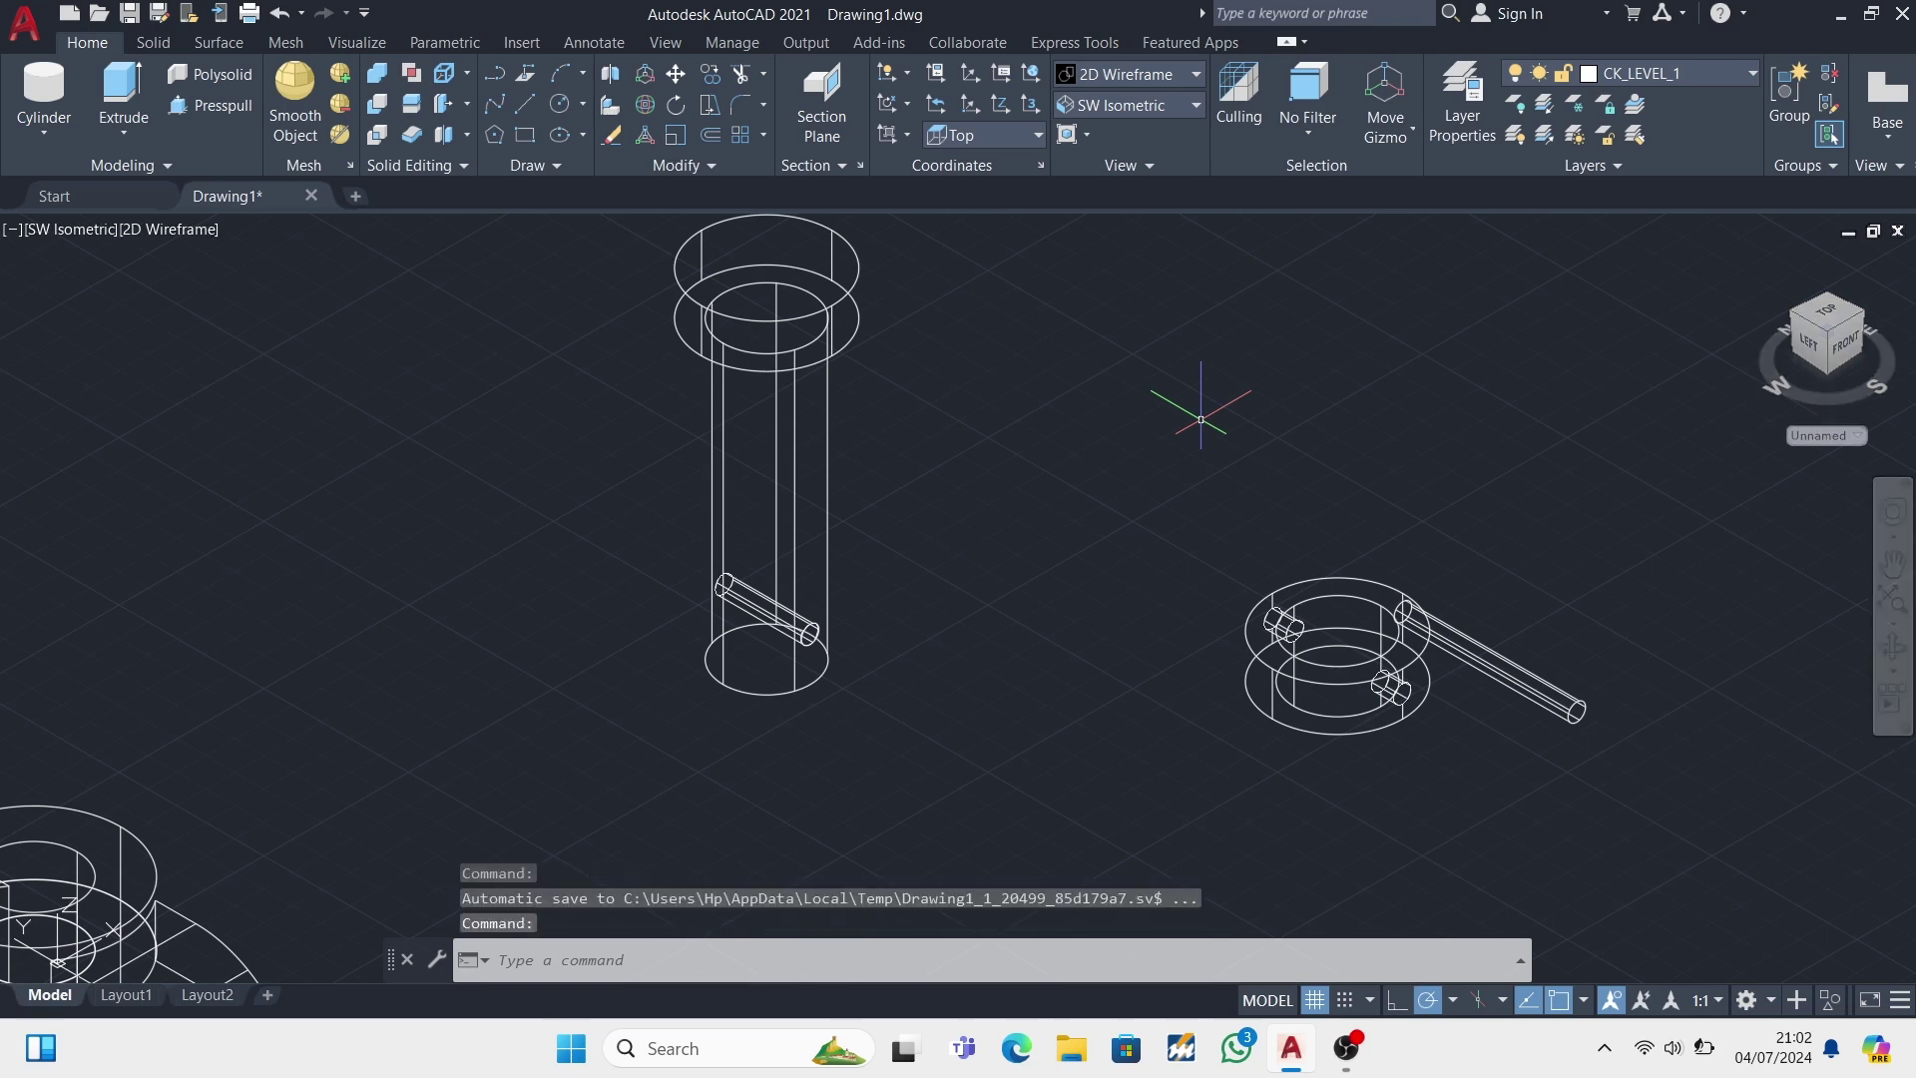
- Move the thin rod so its end sits at the collar hole
left_click(675, 73)
scroll(1637, 729, "up", 2)
left_click(1540, 710)
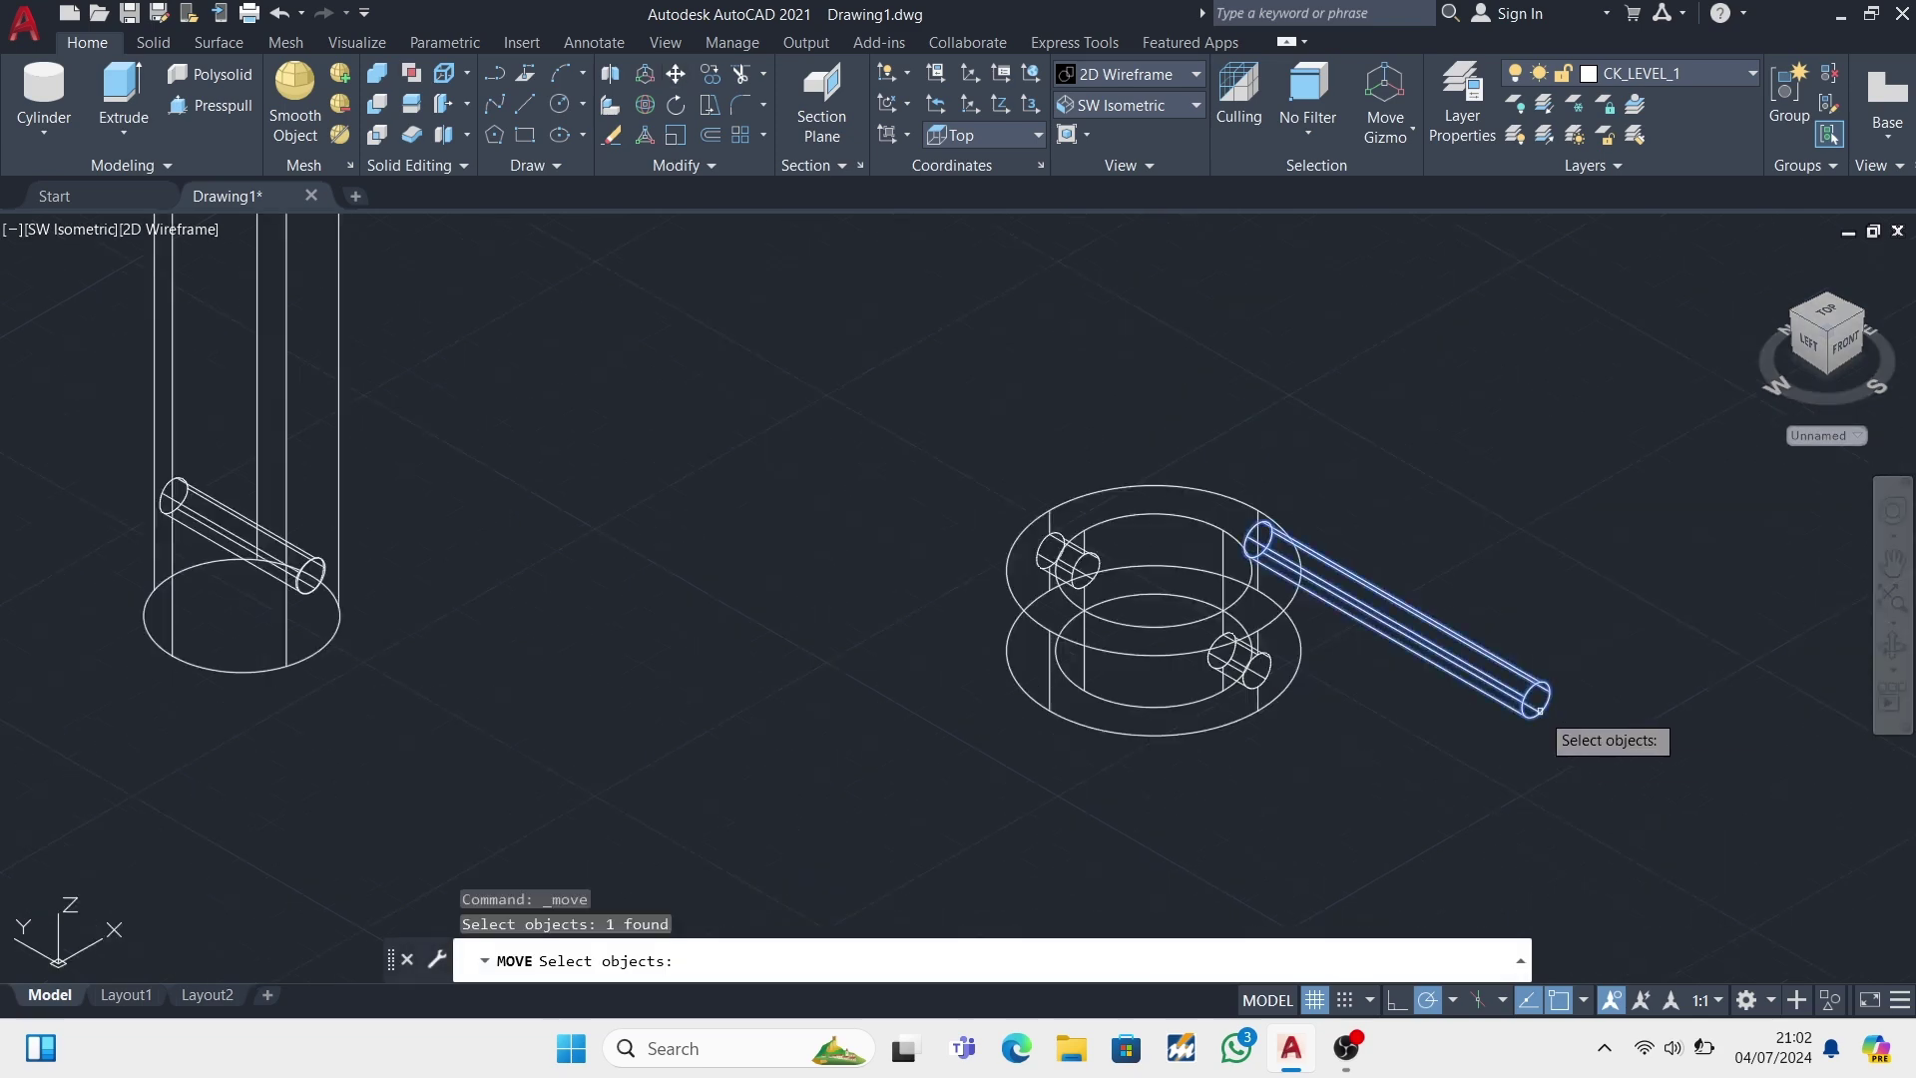
key("Return")
scroll(1540, 711, "up", 3)
left_click(1532, 694)
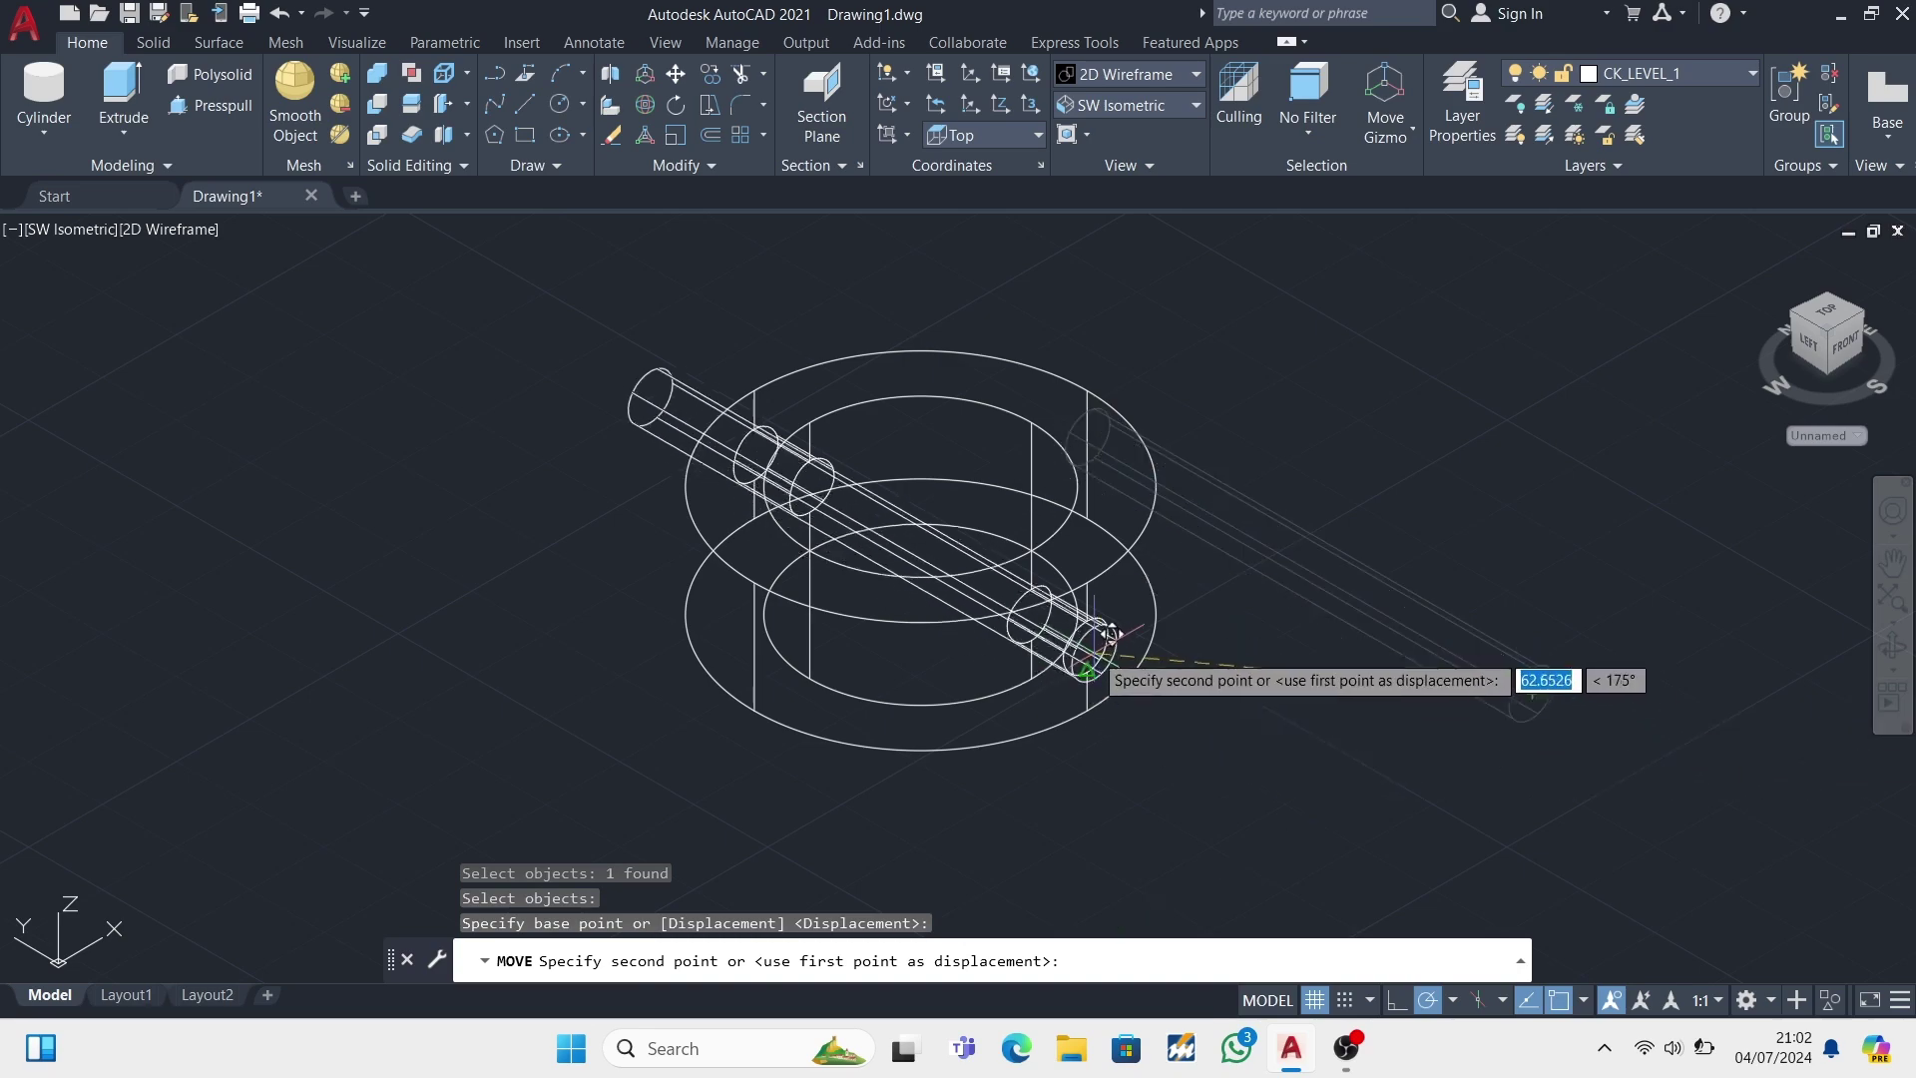
scroll(1110, 635, "up", 3)
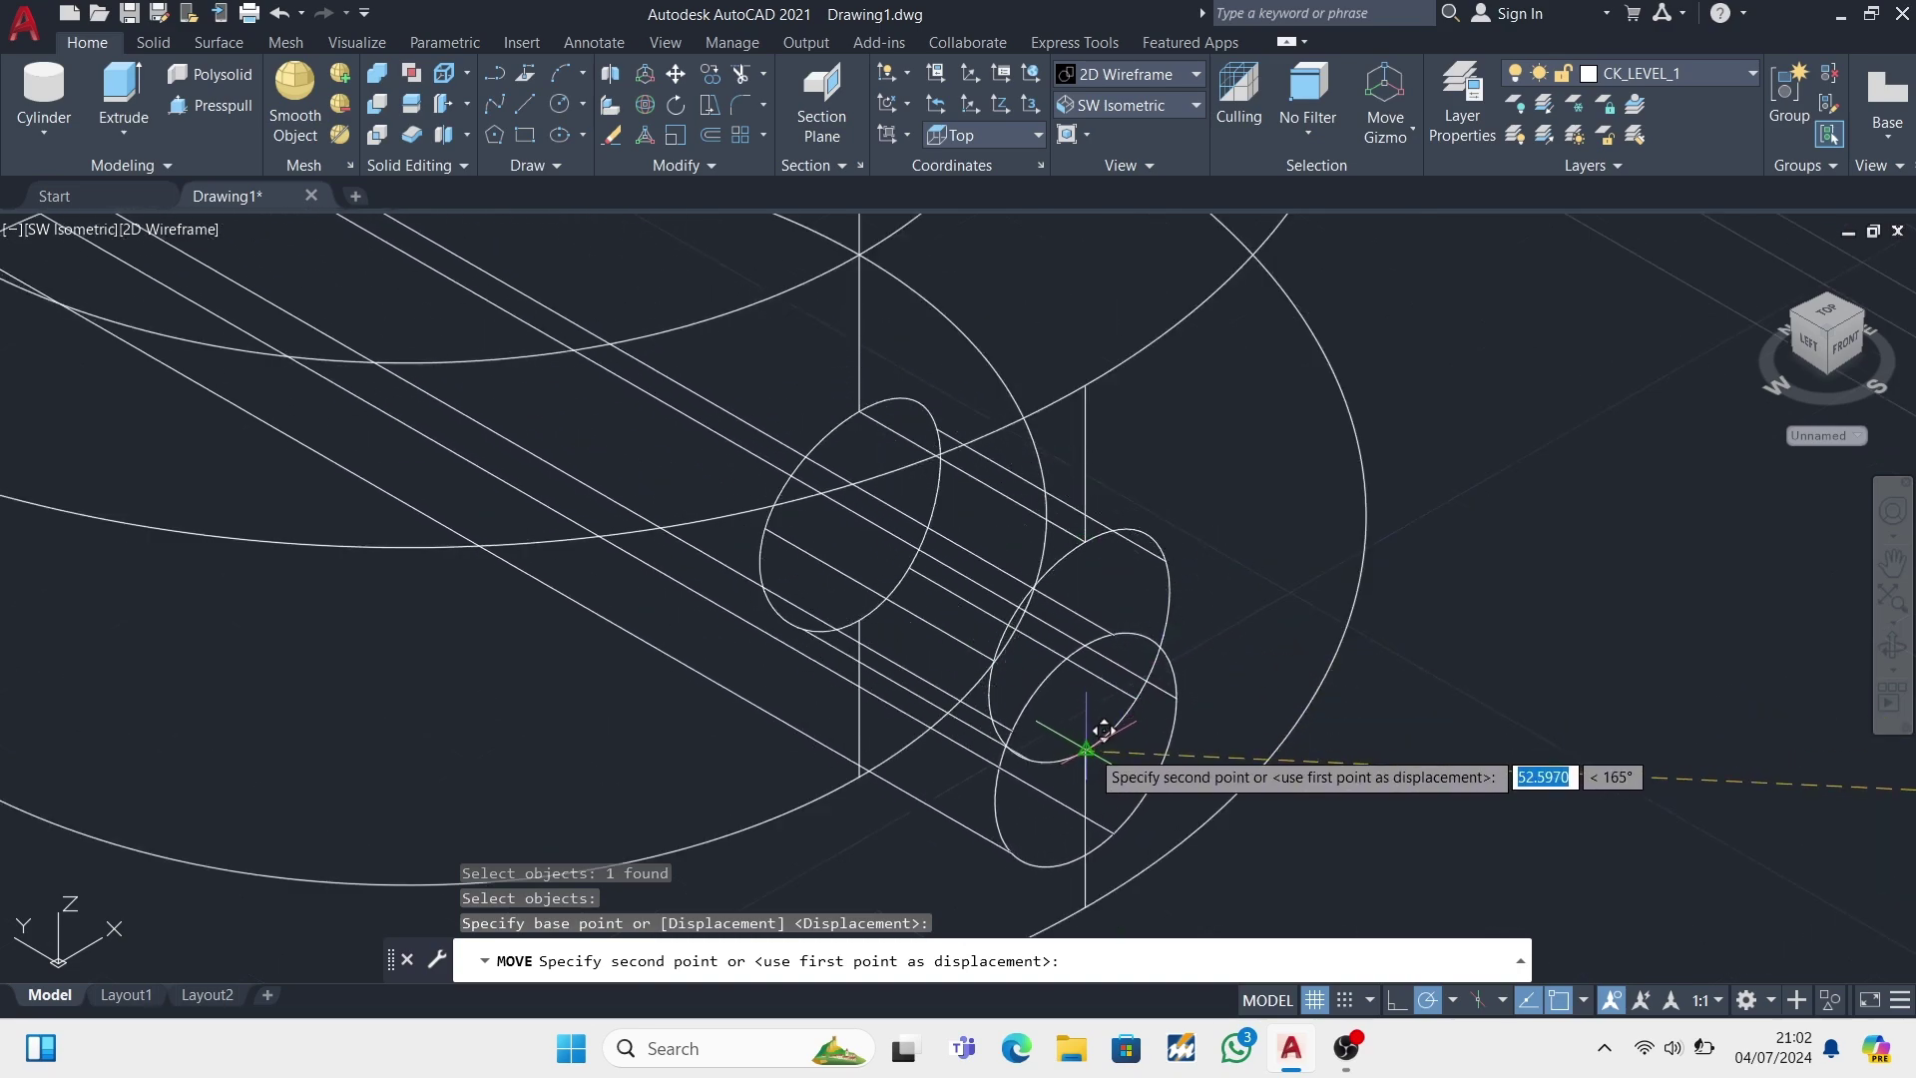
left_click(1103, 689)
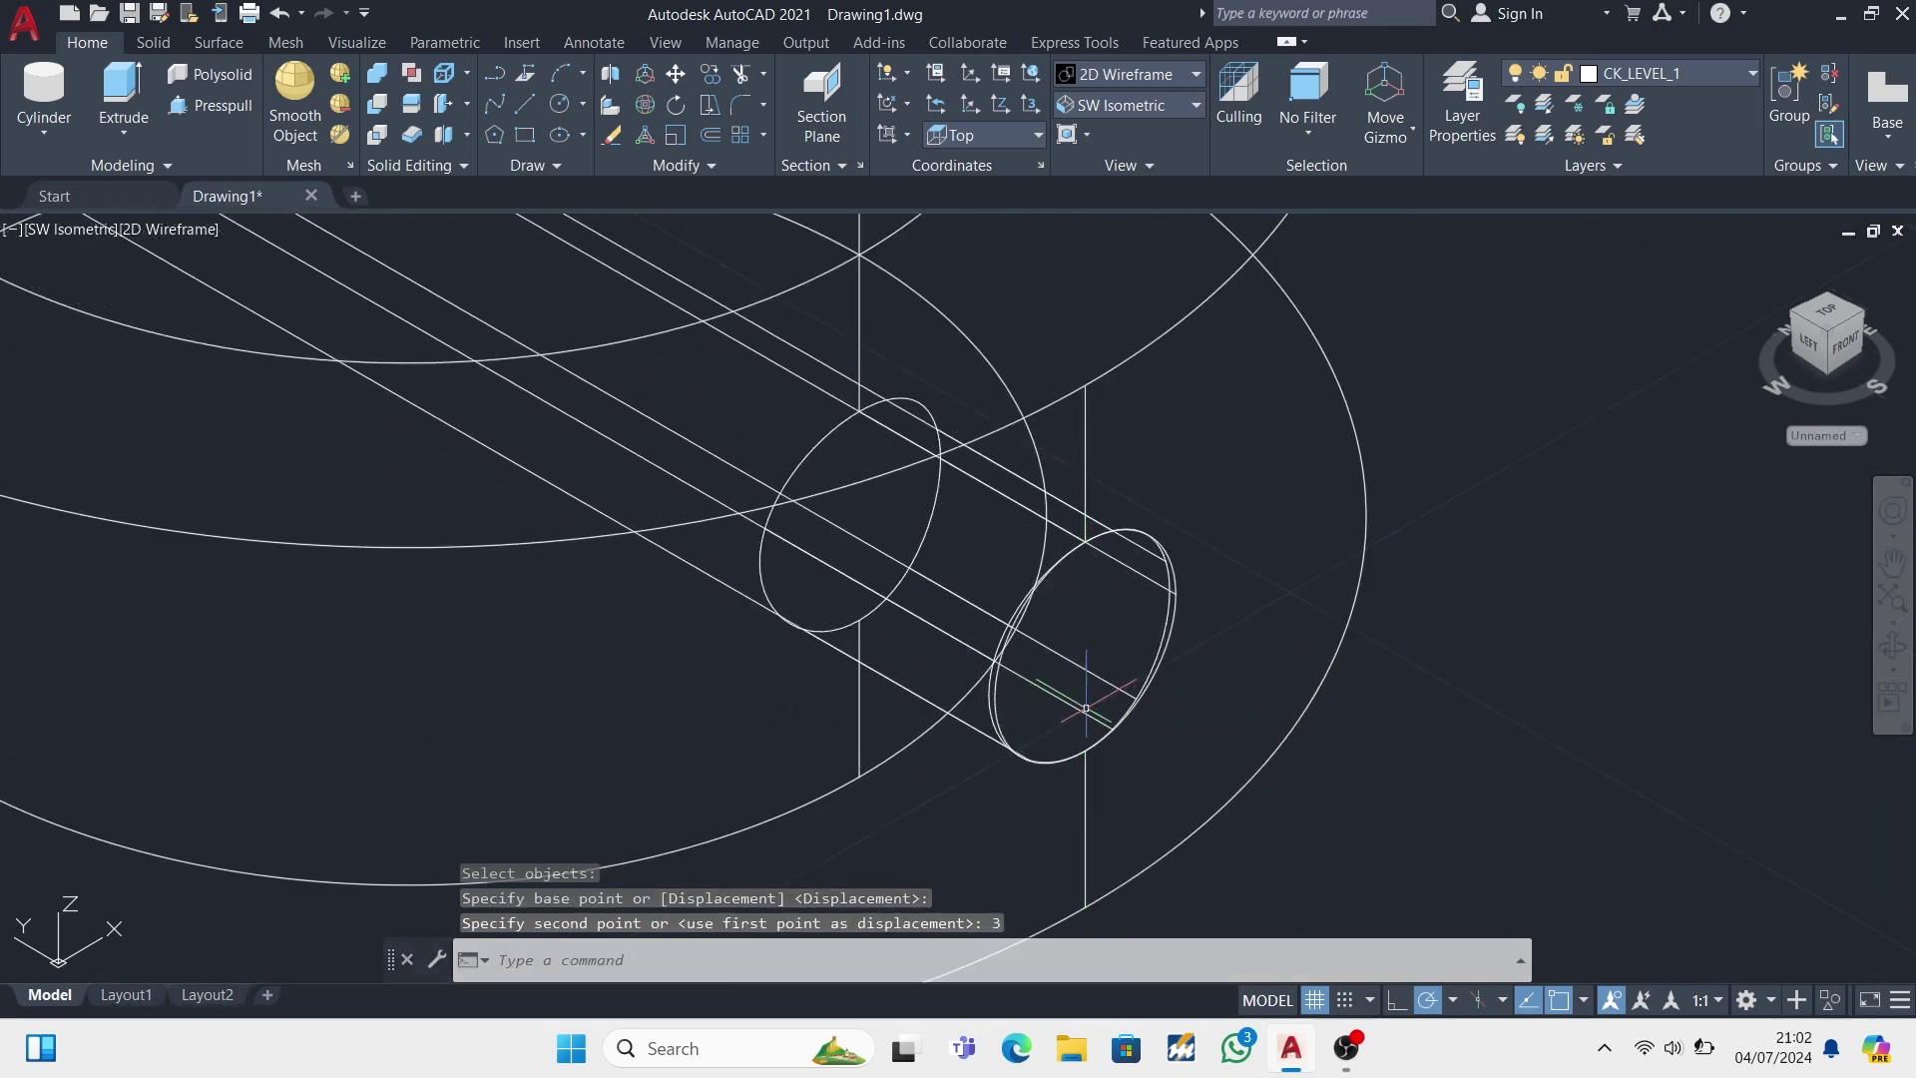
left_click(1894, 646)
mouse_move(1582, 698)
left_mouse_down()
mouse_move(1726, 653)
mouse_move(1670, 719)
left_mouse_up()
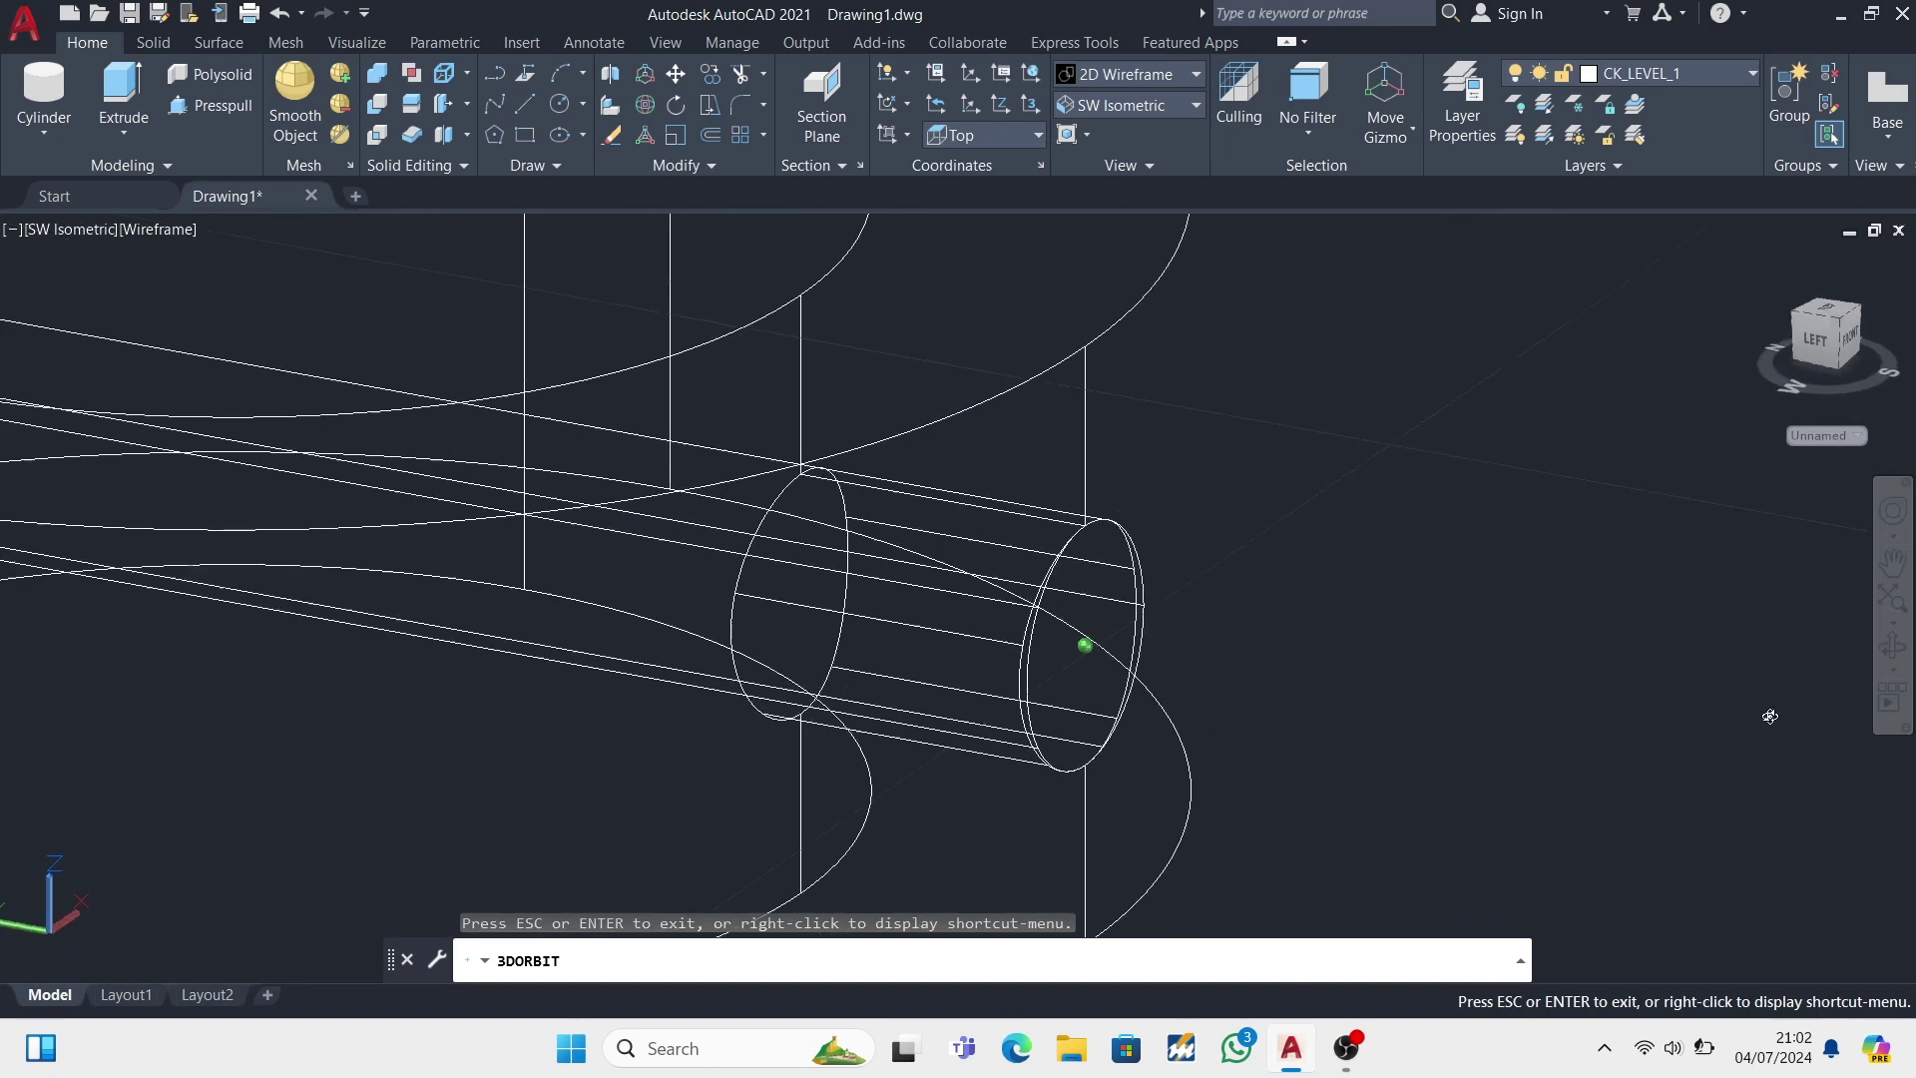
- Shift the thin rod 7.5 along its length through the collar holes
left_click(675, 73)
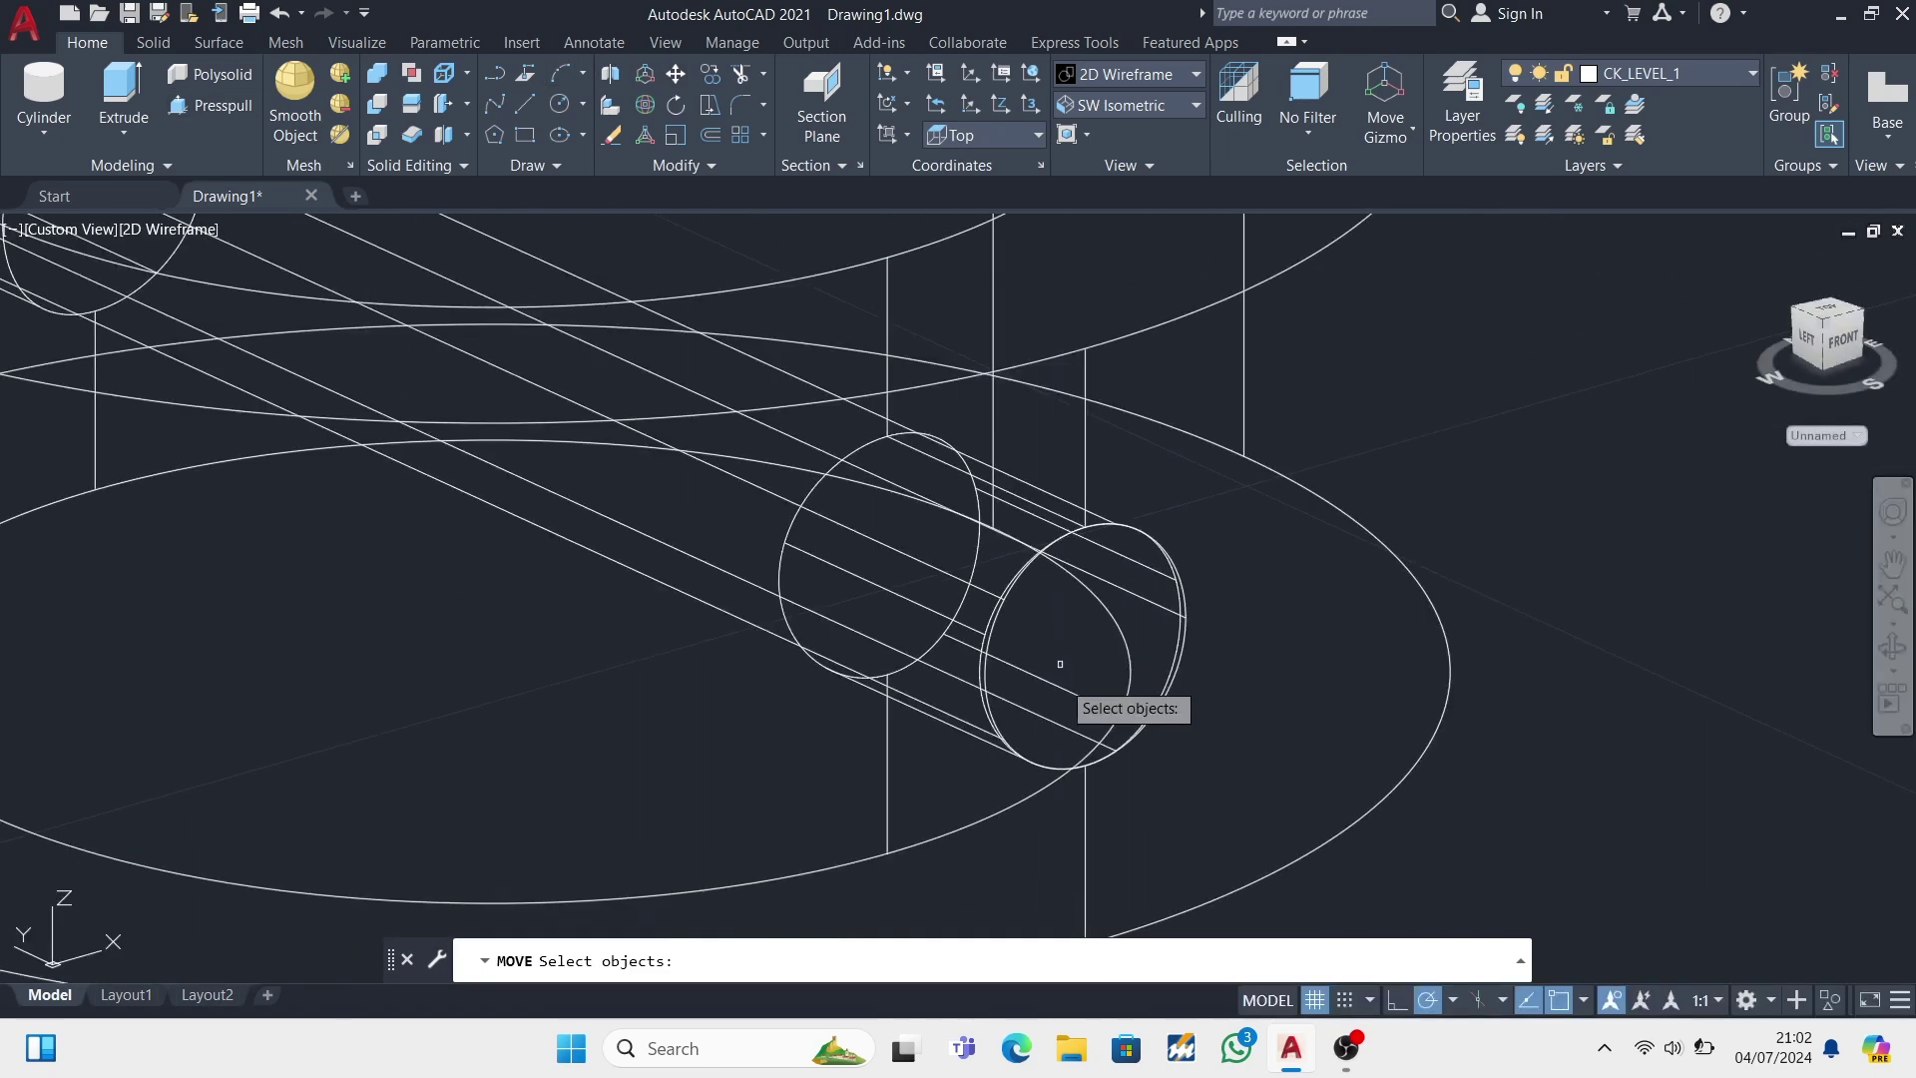
left_click(995, 682)
key("Return")
left_click(1085, 761)
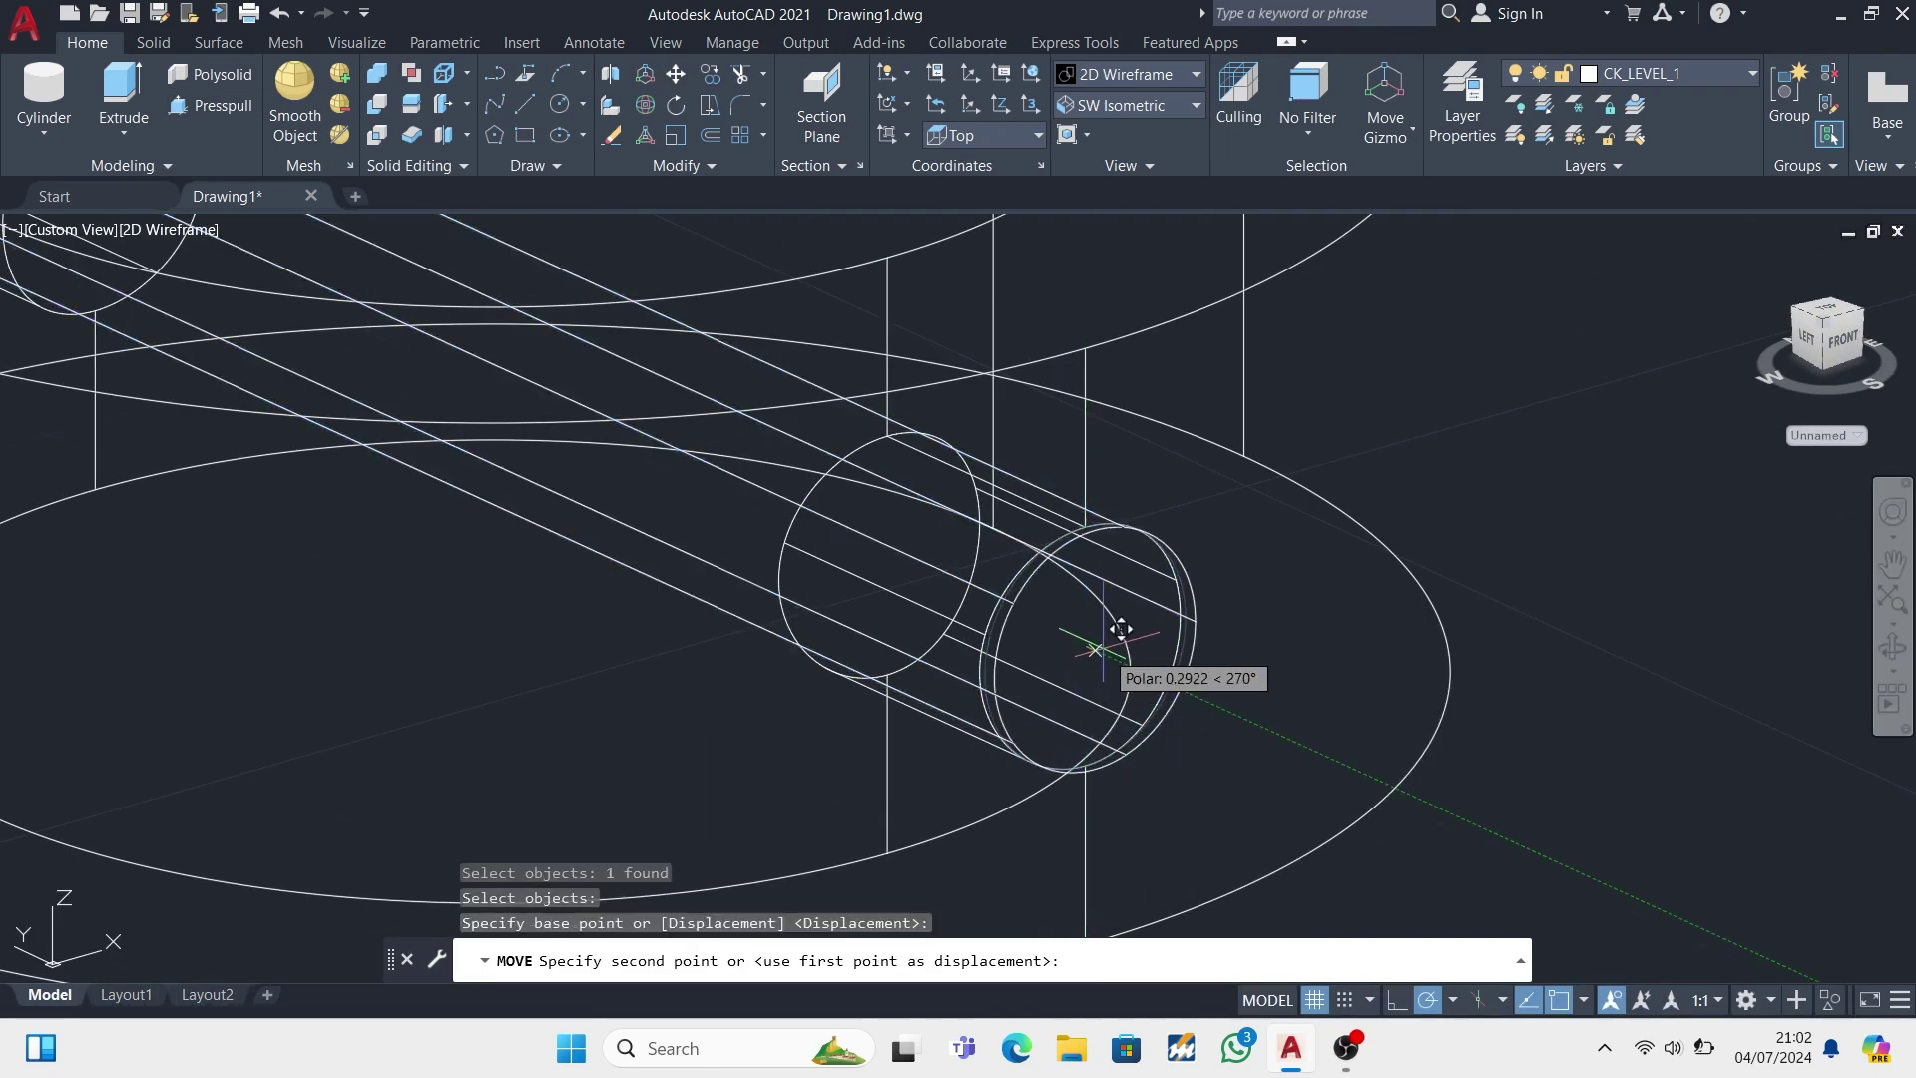
type("7.5")
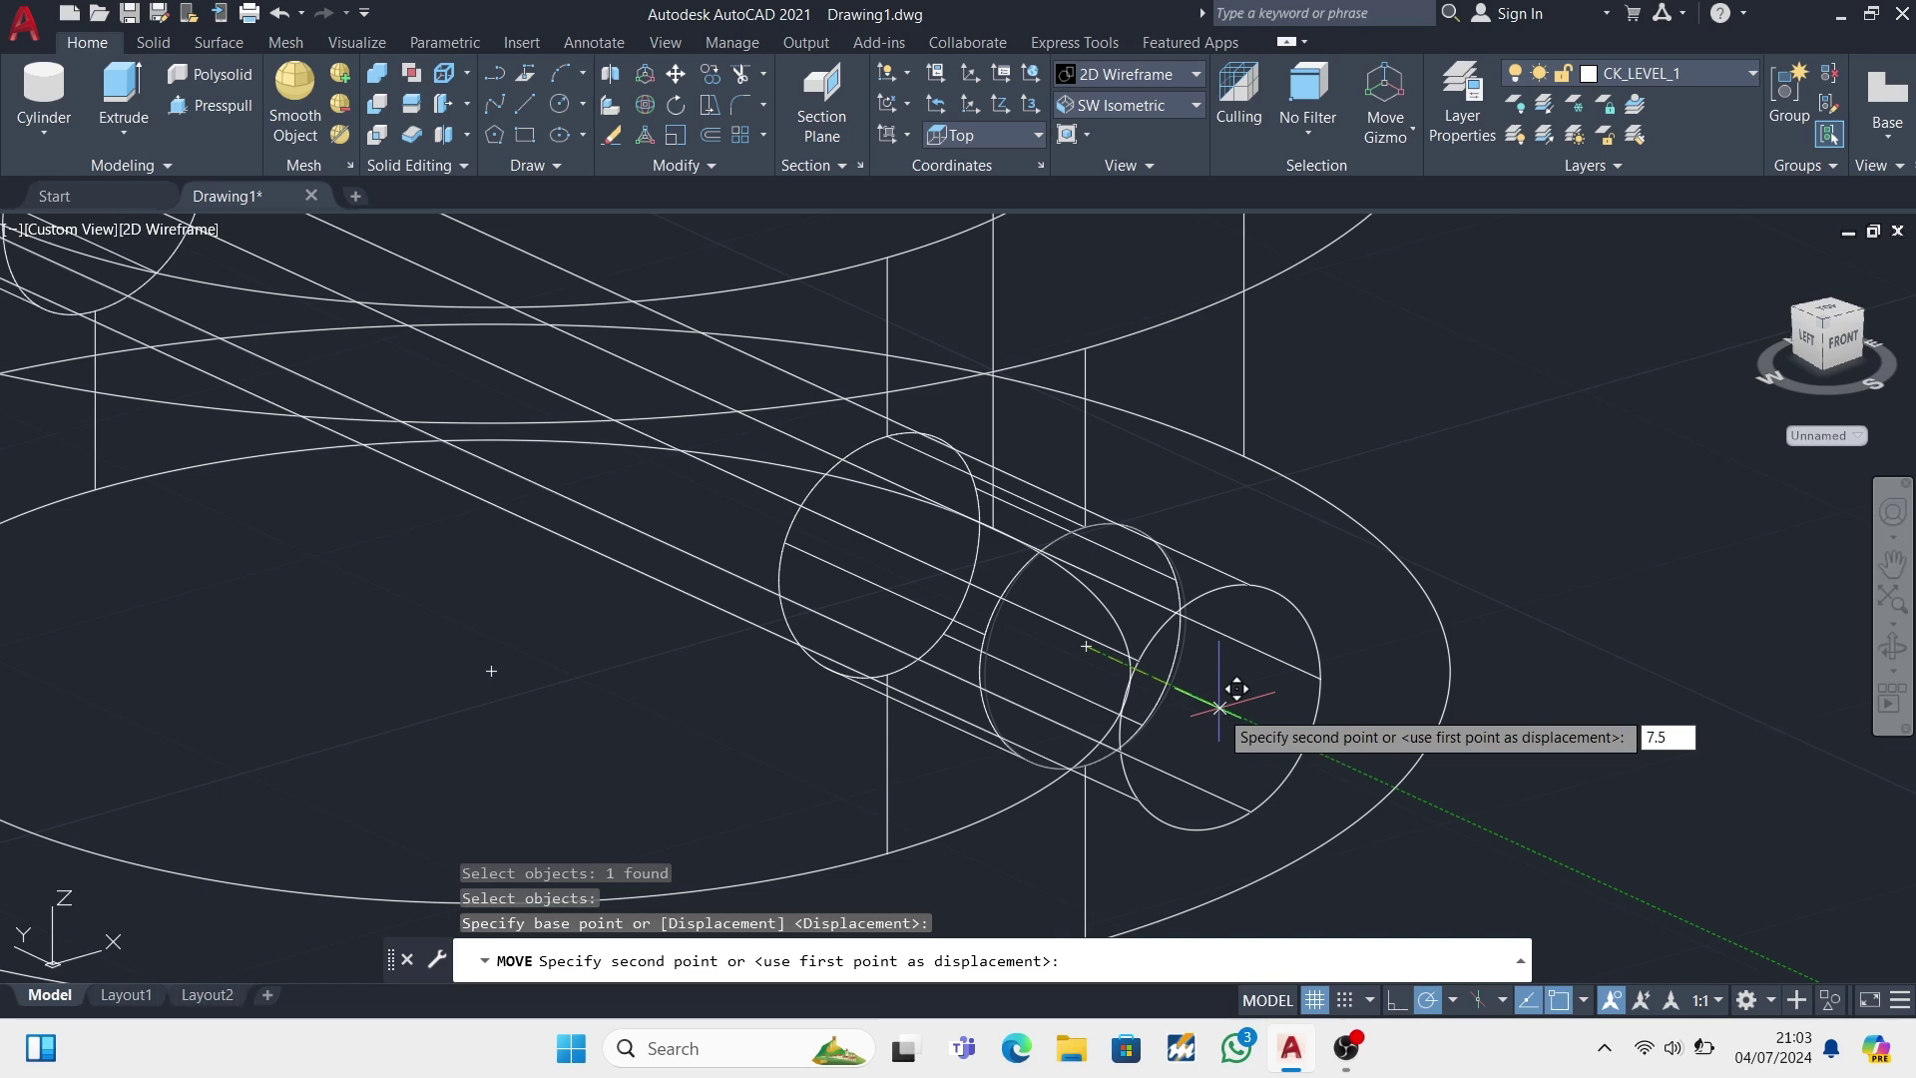
key("Return")
scroll(1411, 628, "down", 5)
mouse_move(1411, 628)
middle_mouse_down("shift")
mouse_move(1493, 753)
mouse_move(1659, 698)
mouse_move(1444, 765)
mouse_move(469, 219)
middle_mouse_up("shift")
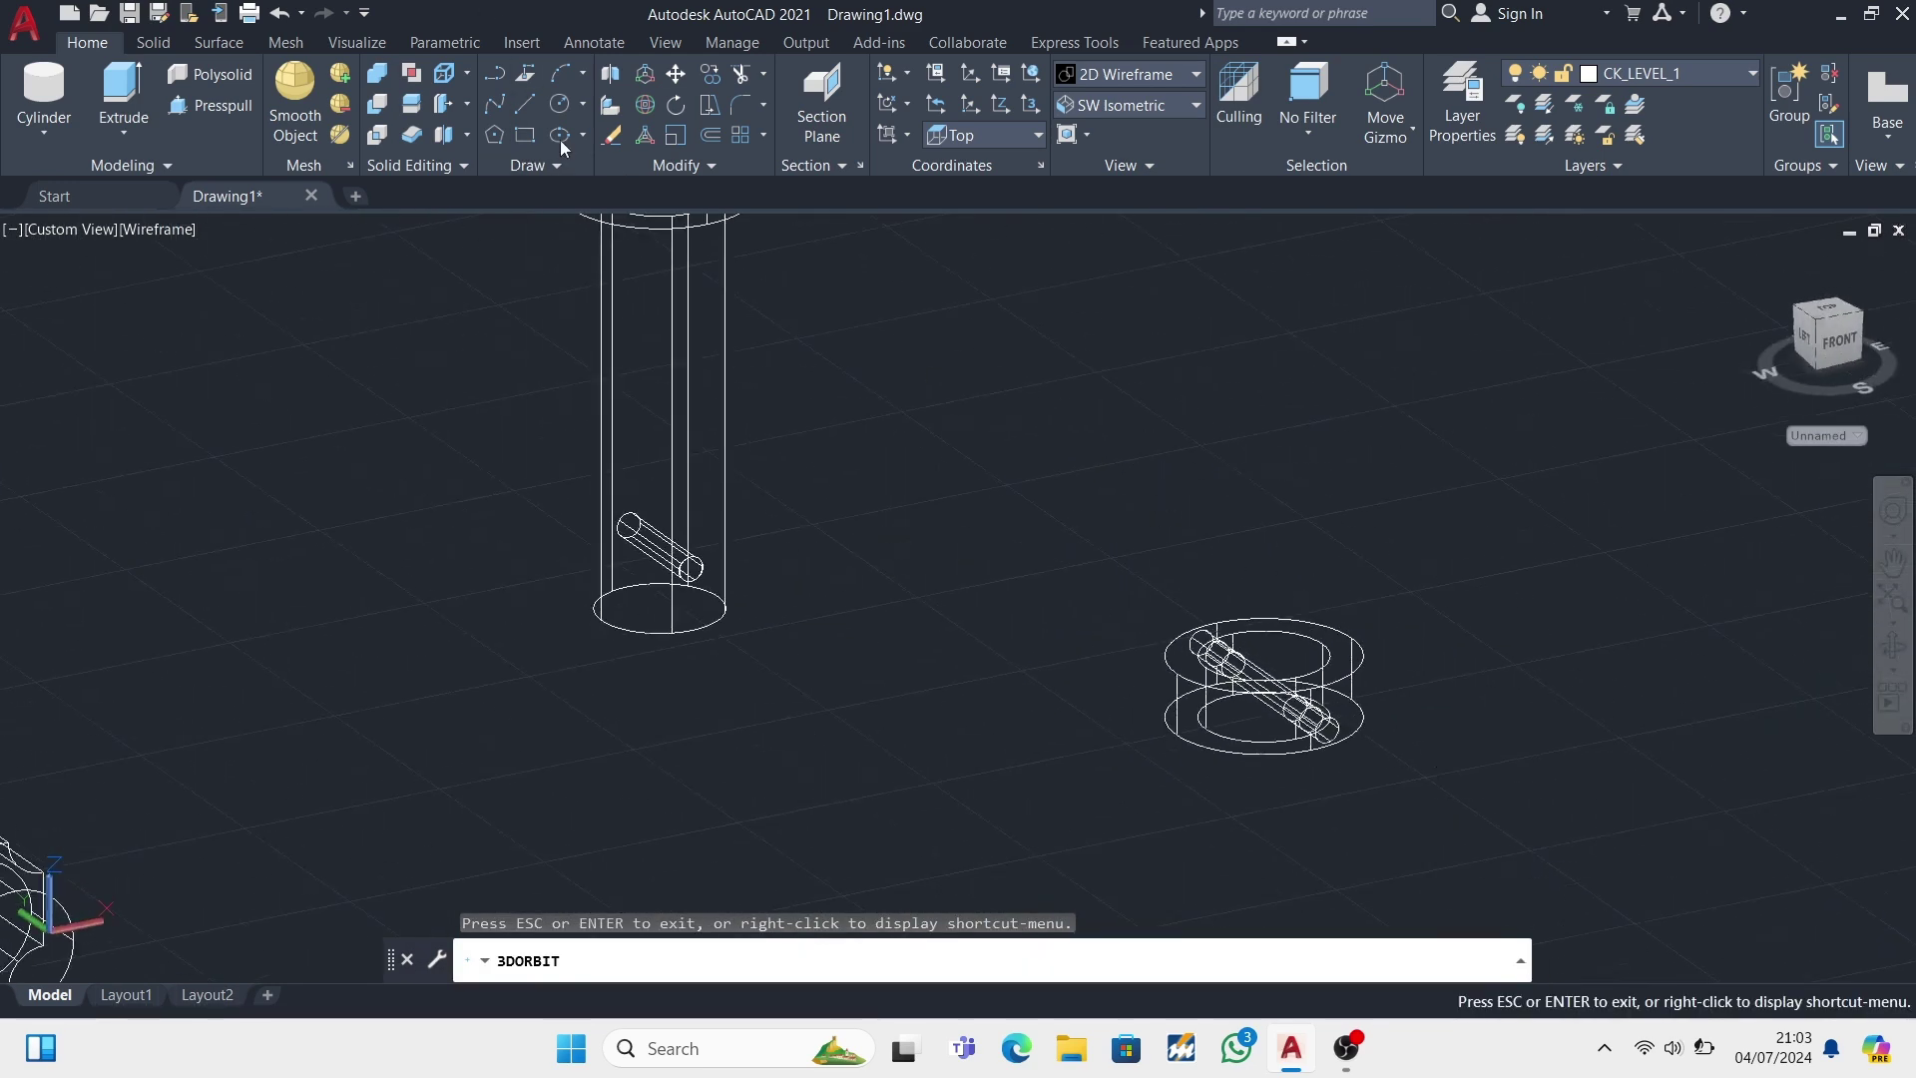
- Move the knuckle pin so its cross pin passes through the collar, and delete the leftover rod
left_click(677, 76)
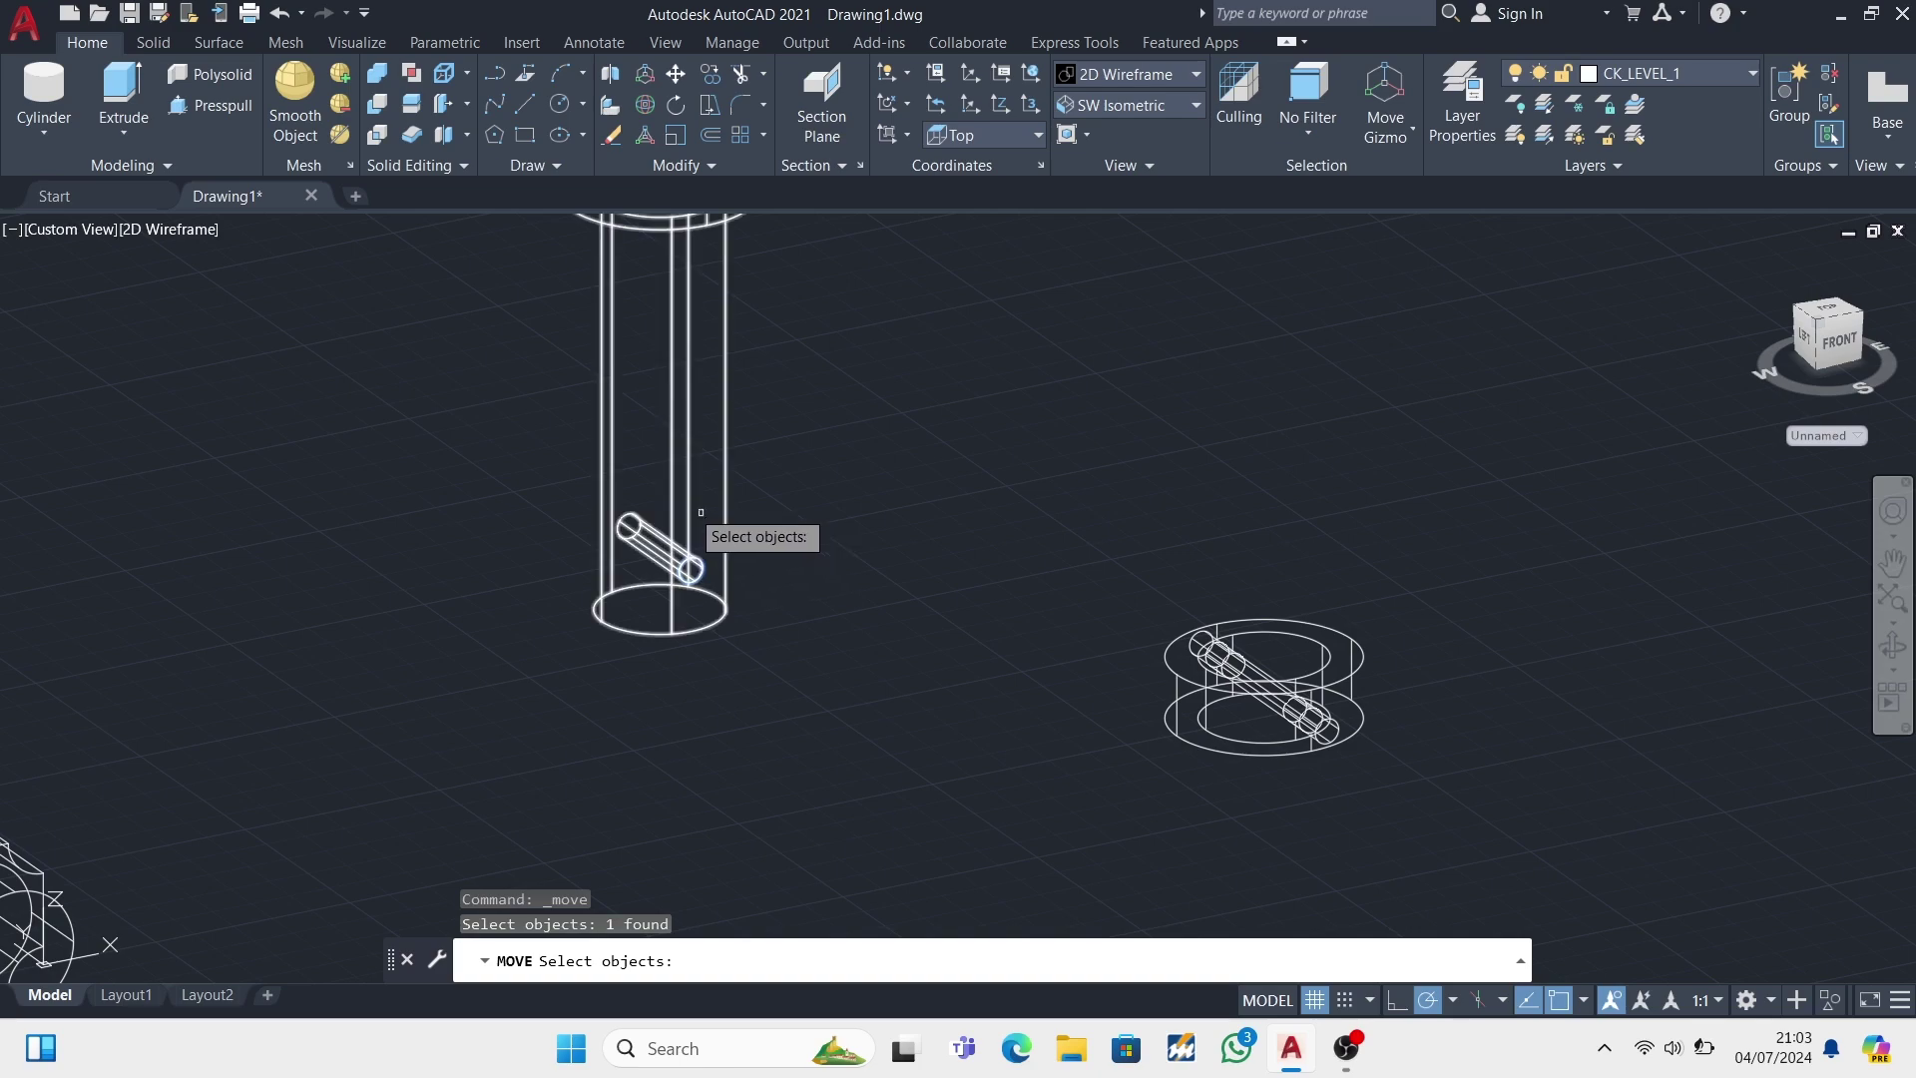
key("Escape")
key("Return")
left_click(723, 439)
key("Return")
scroll(589, 404, "up", 3)
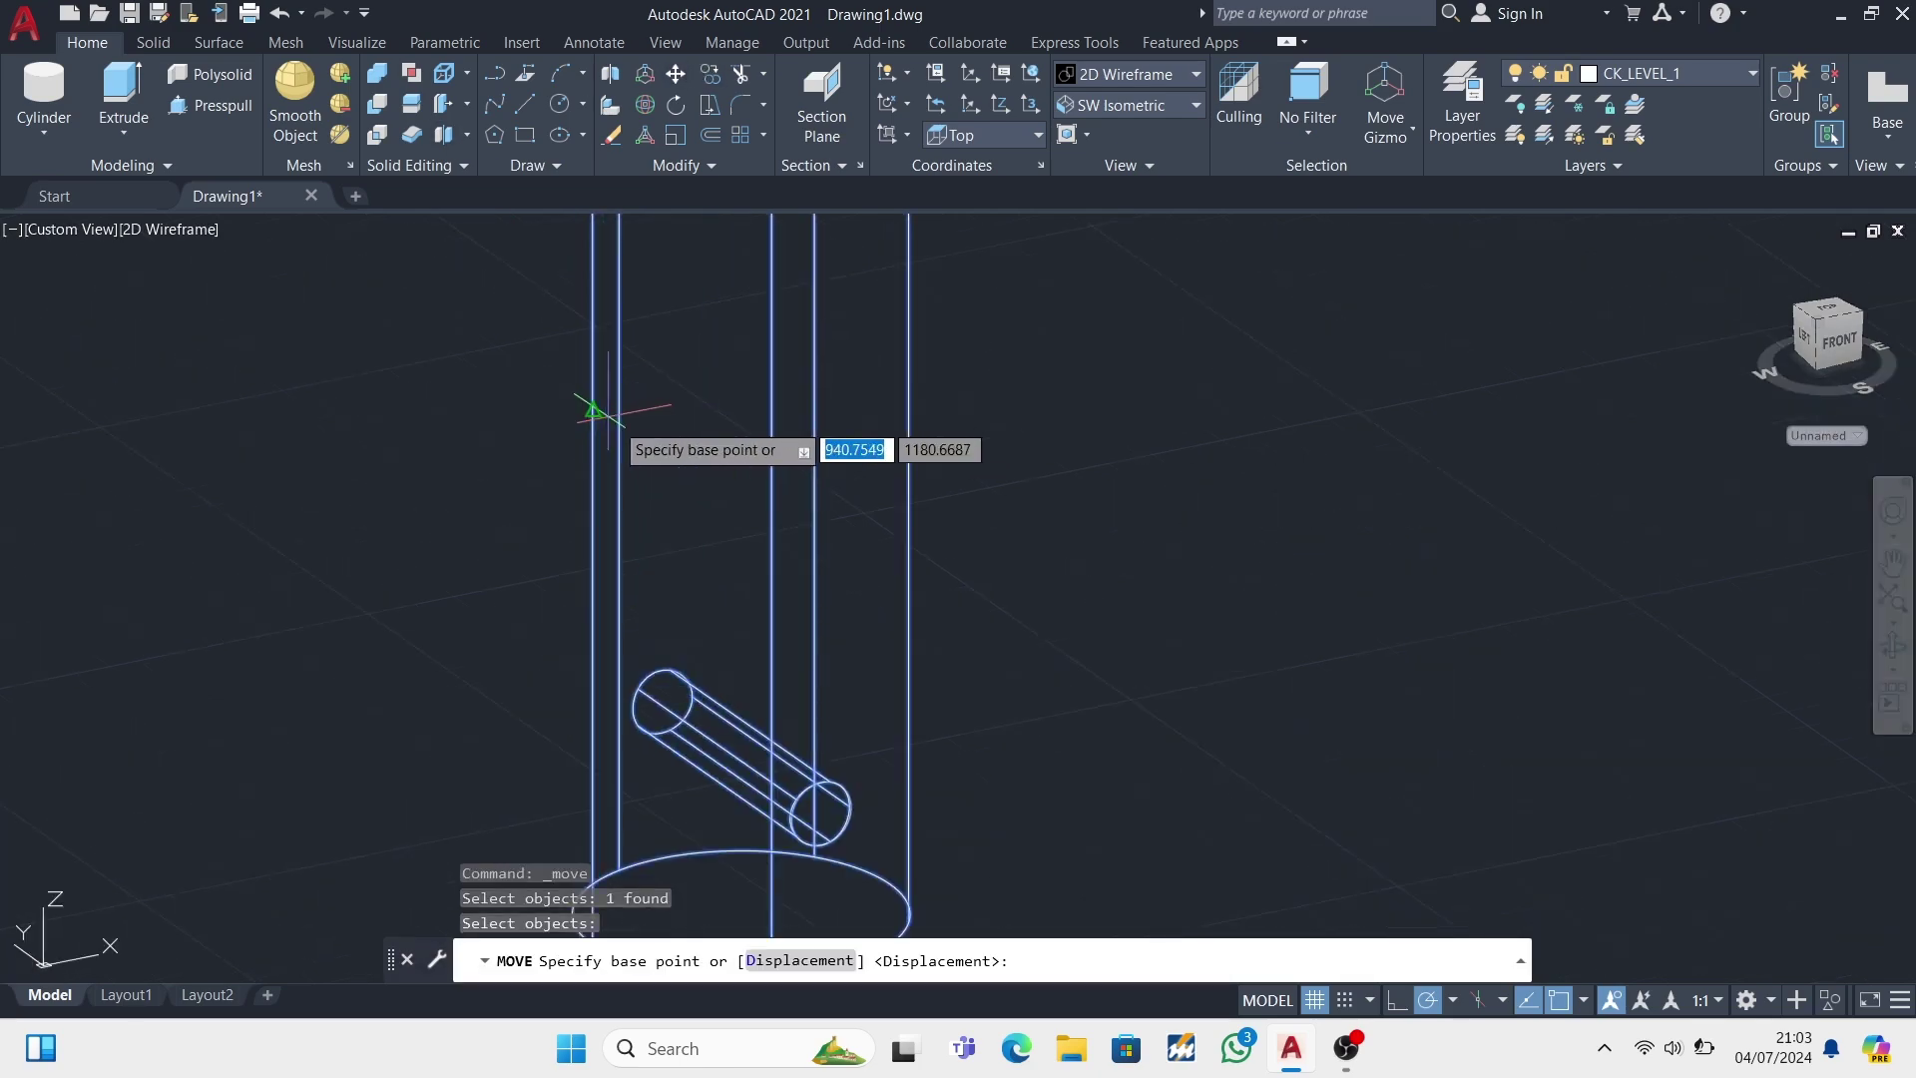
scroll(813, 809, "down", 3)
left_click(820, 814)
scroll(898, 848, "down", 1)
scroll(998, 799, "up", 5)
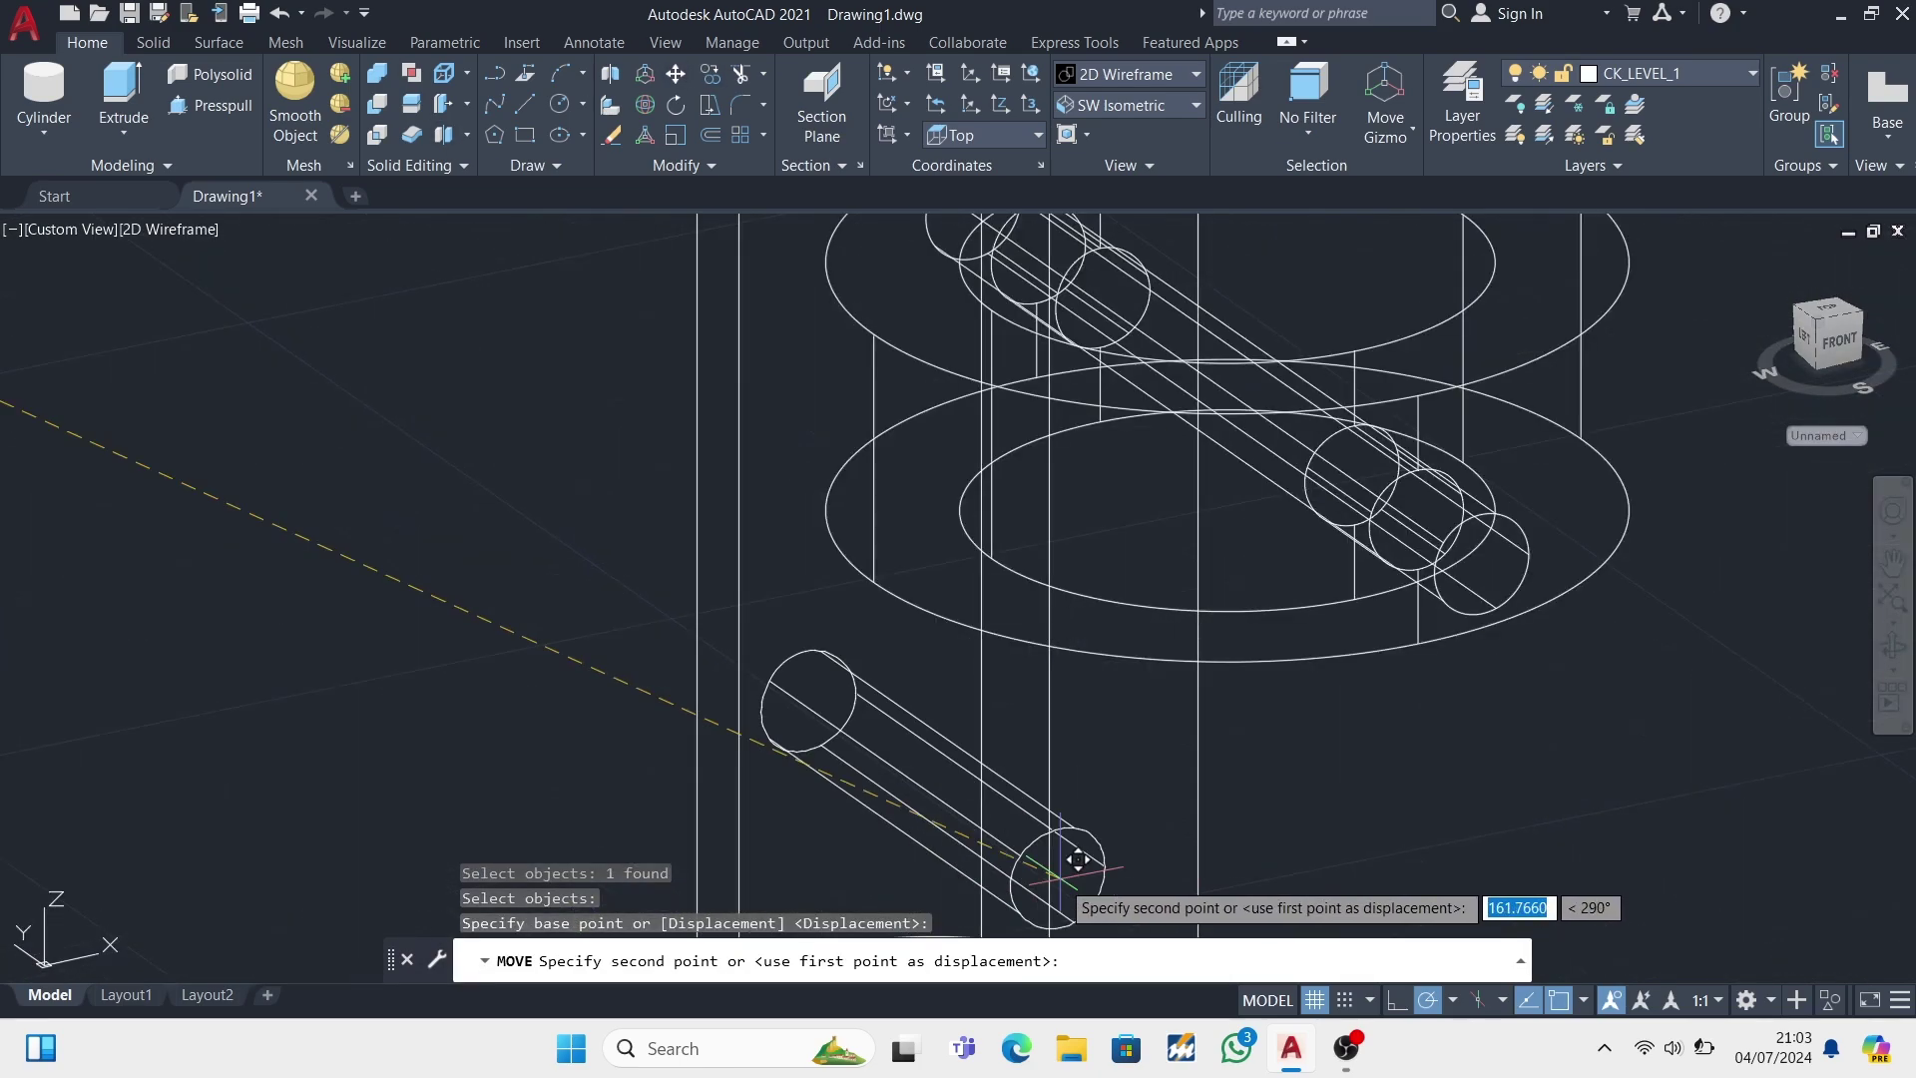
scroll(1300, 530, "up", 2)
scroll(1378, 505, "up", 2)
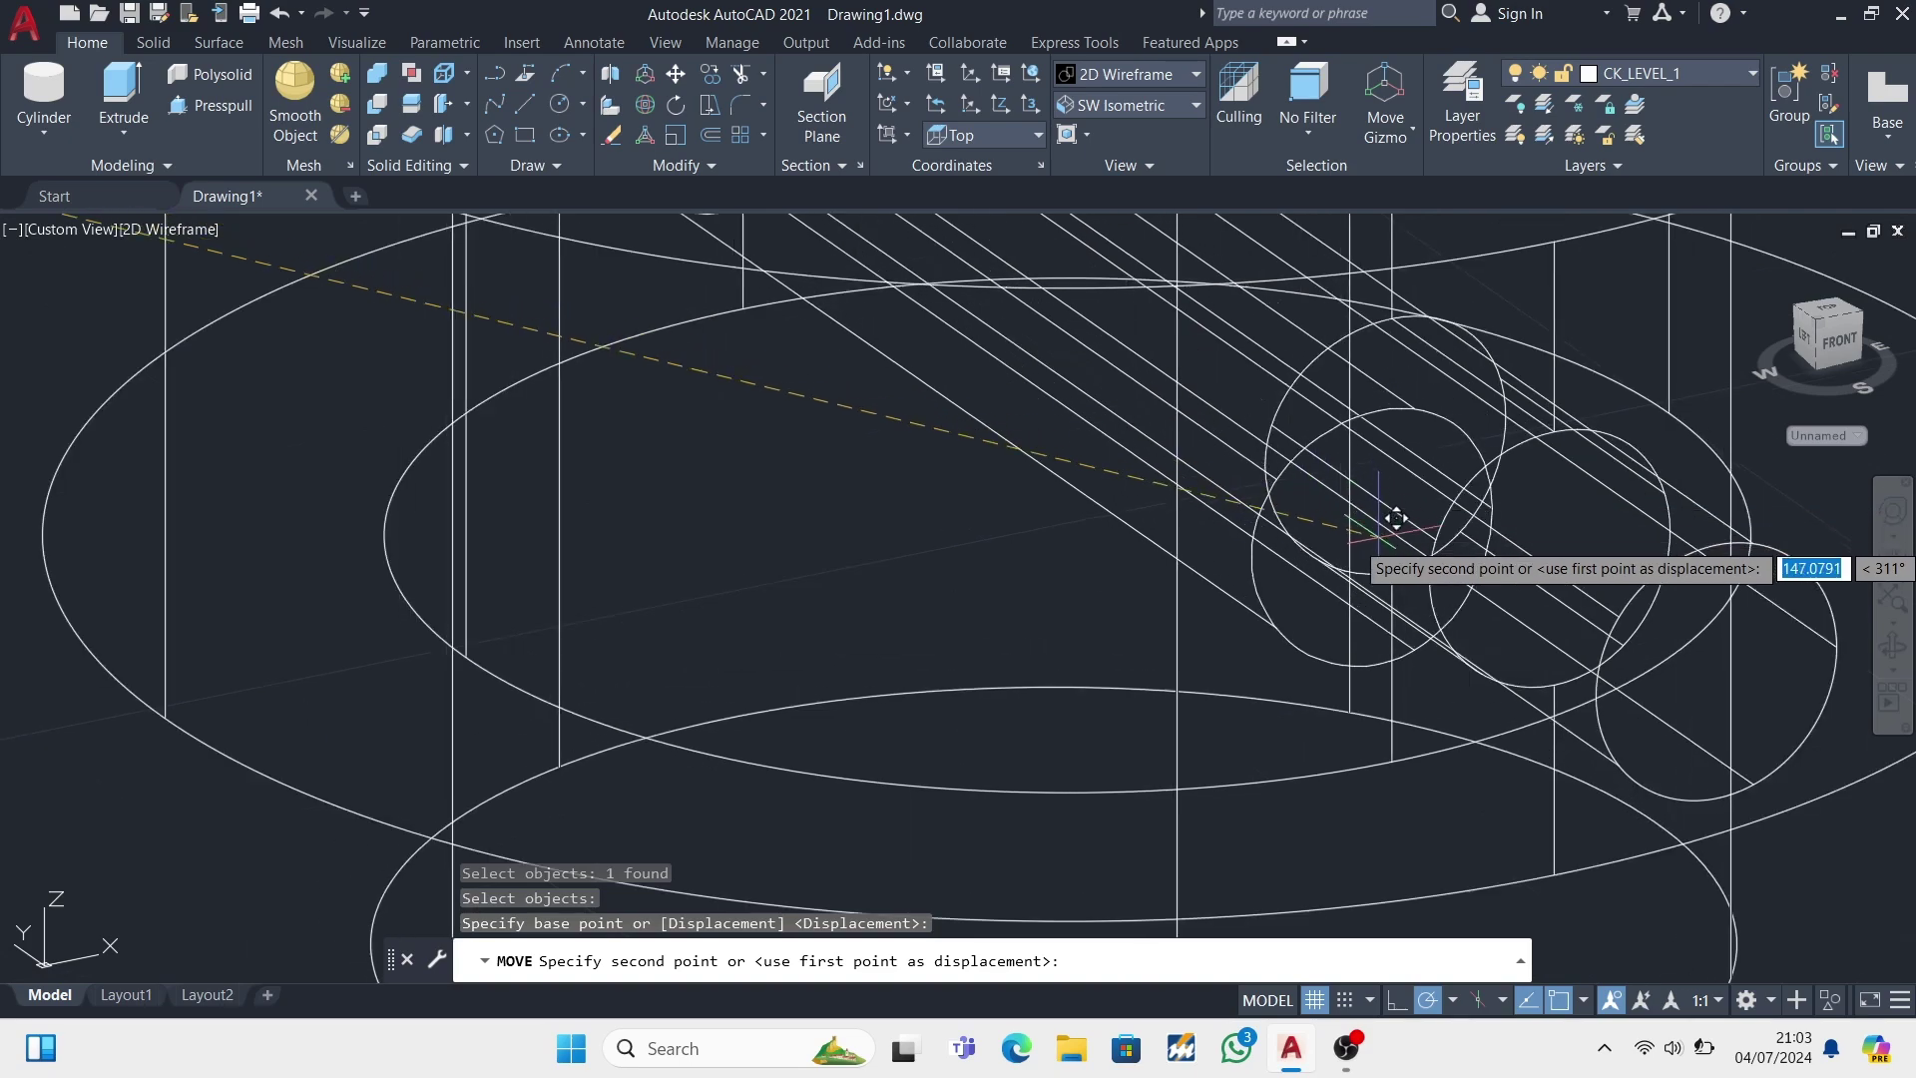
scroll(1393, 519, "up", 1)
left_click(1392, 539)
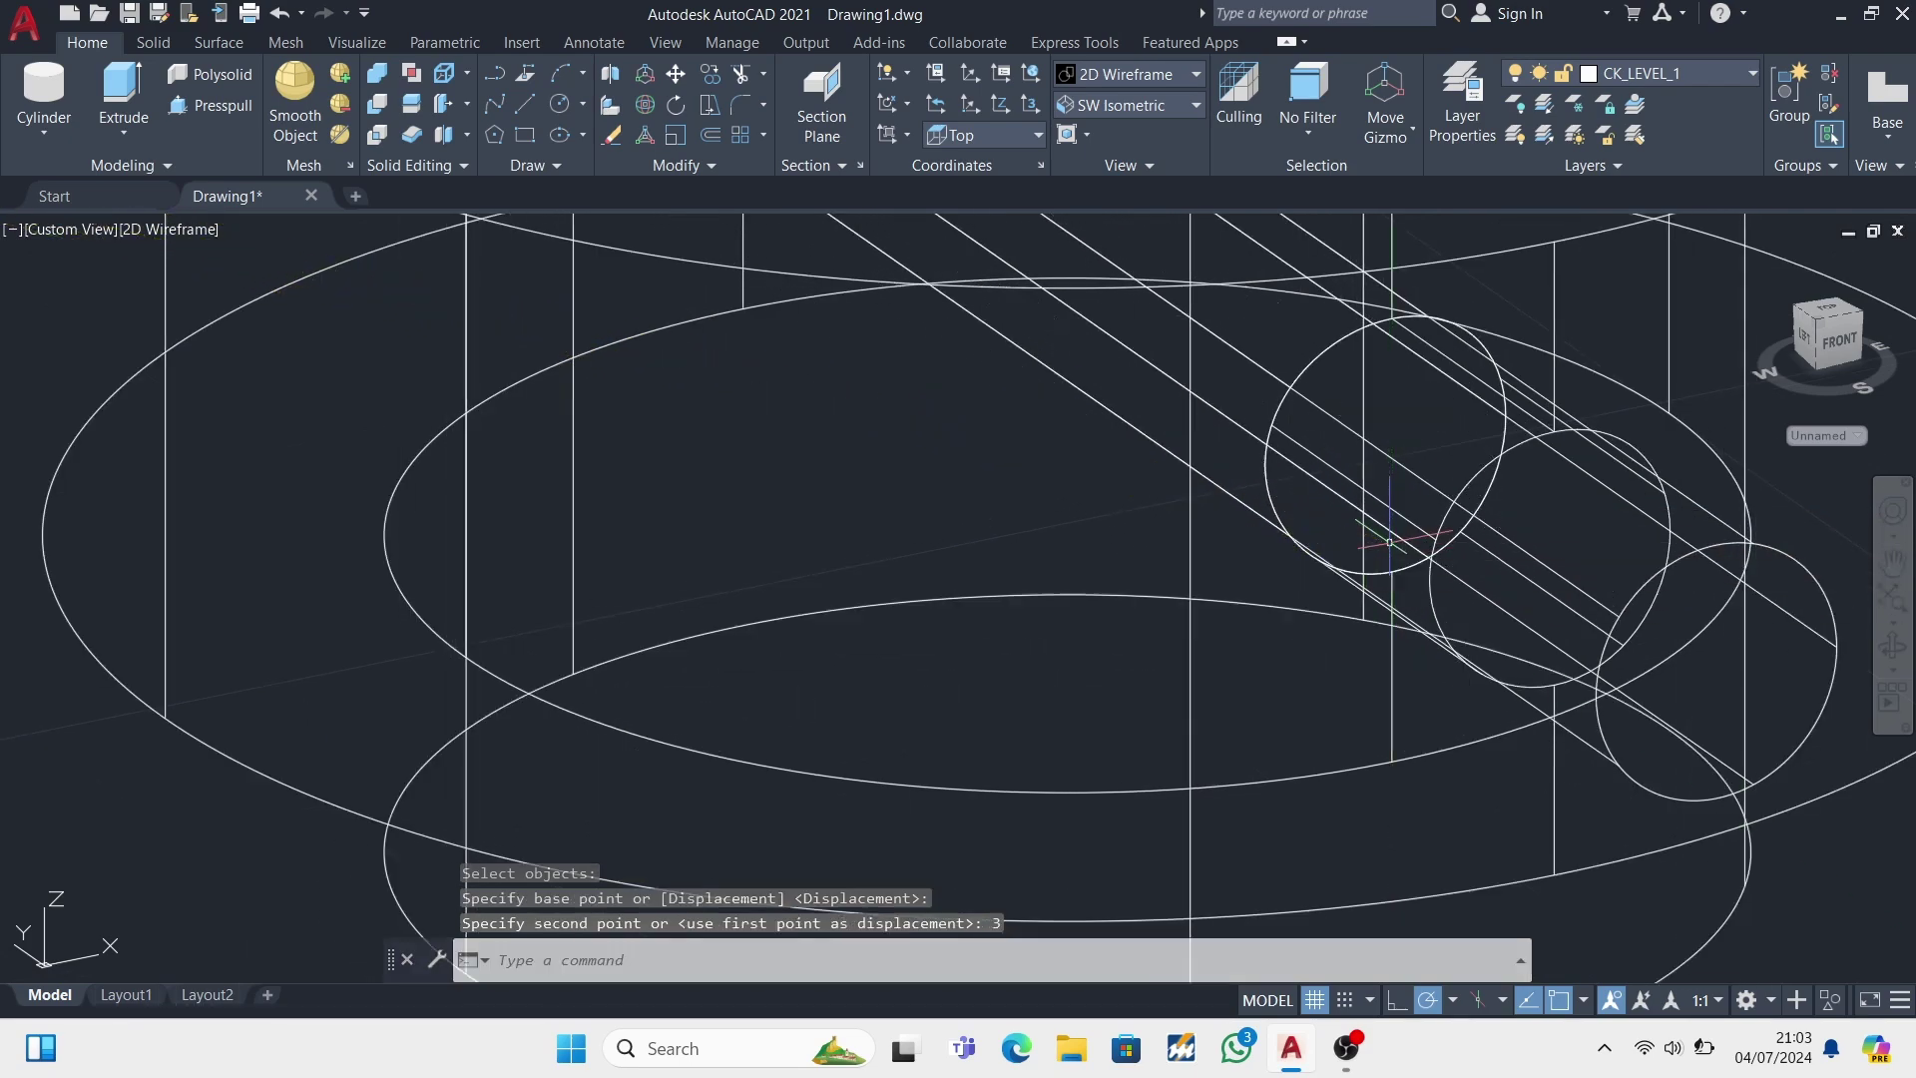
scroll(1393, 539, "down", 5)
scroll(791, 397, "down", 2)
key("Delete")
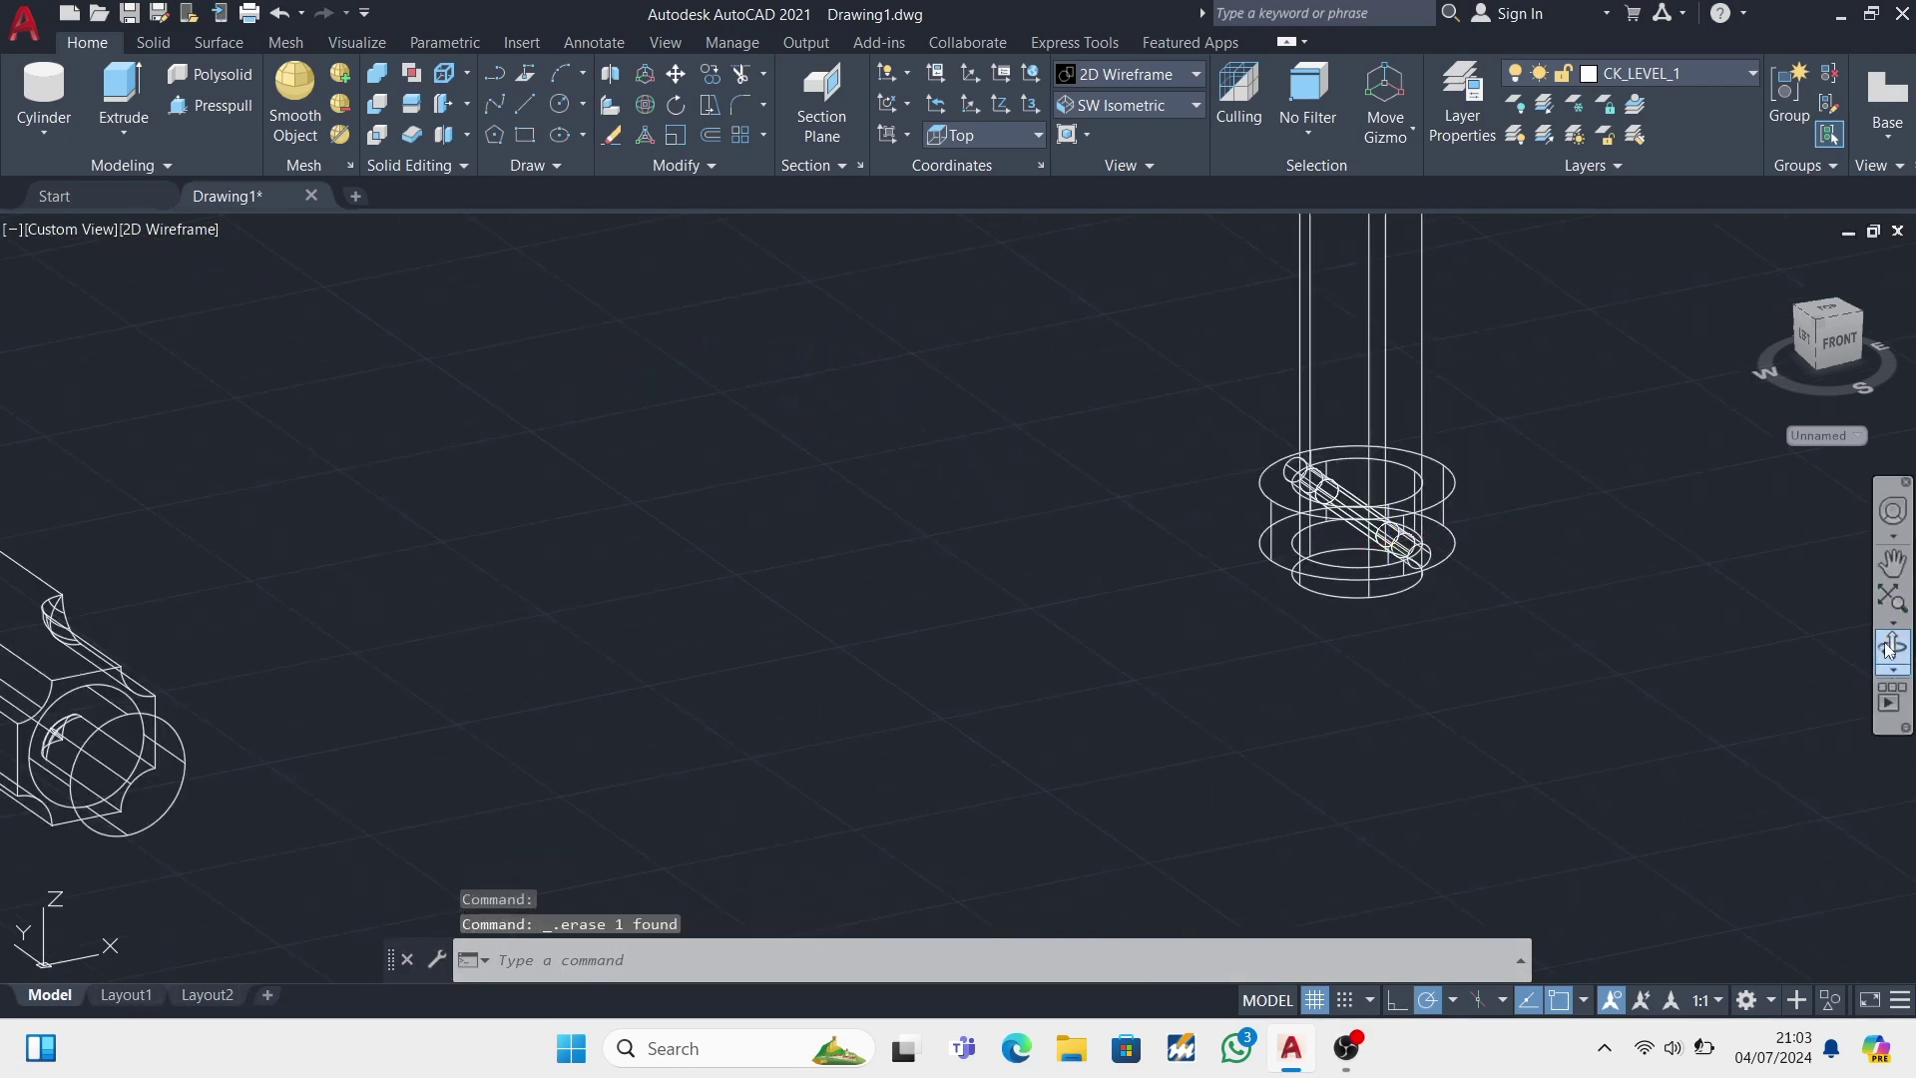
- Move the shaft, collar and cross pin from the pin top into the central boss, viewed isometrically
middle_click_drag(1542, 423, 1562, 751, "shift")
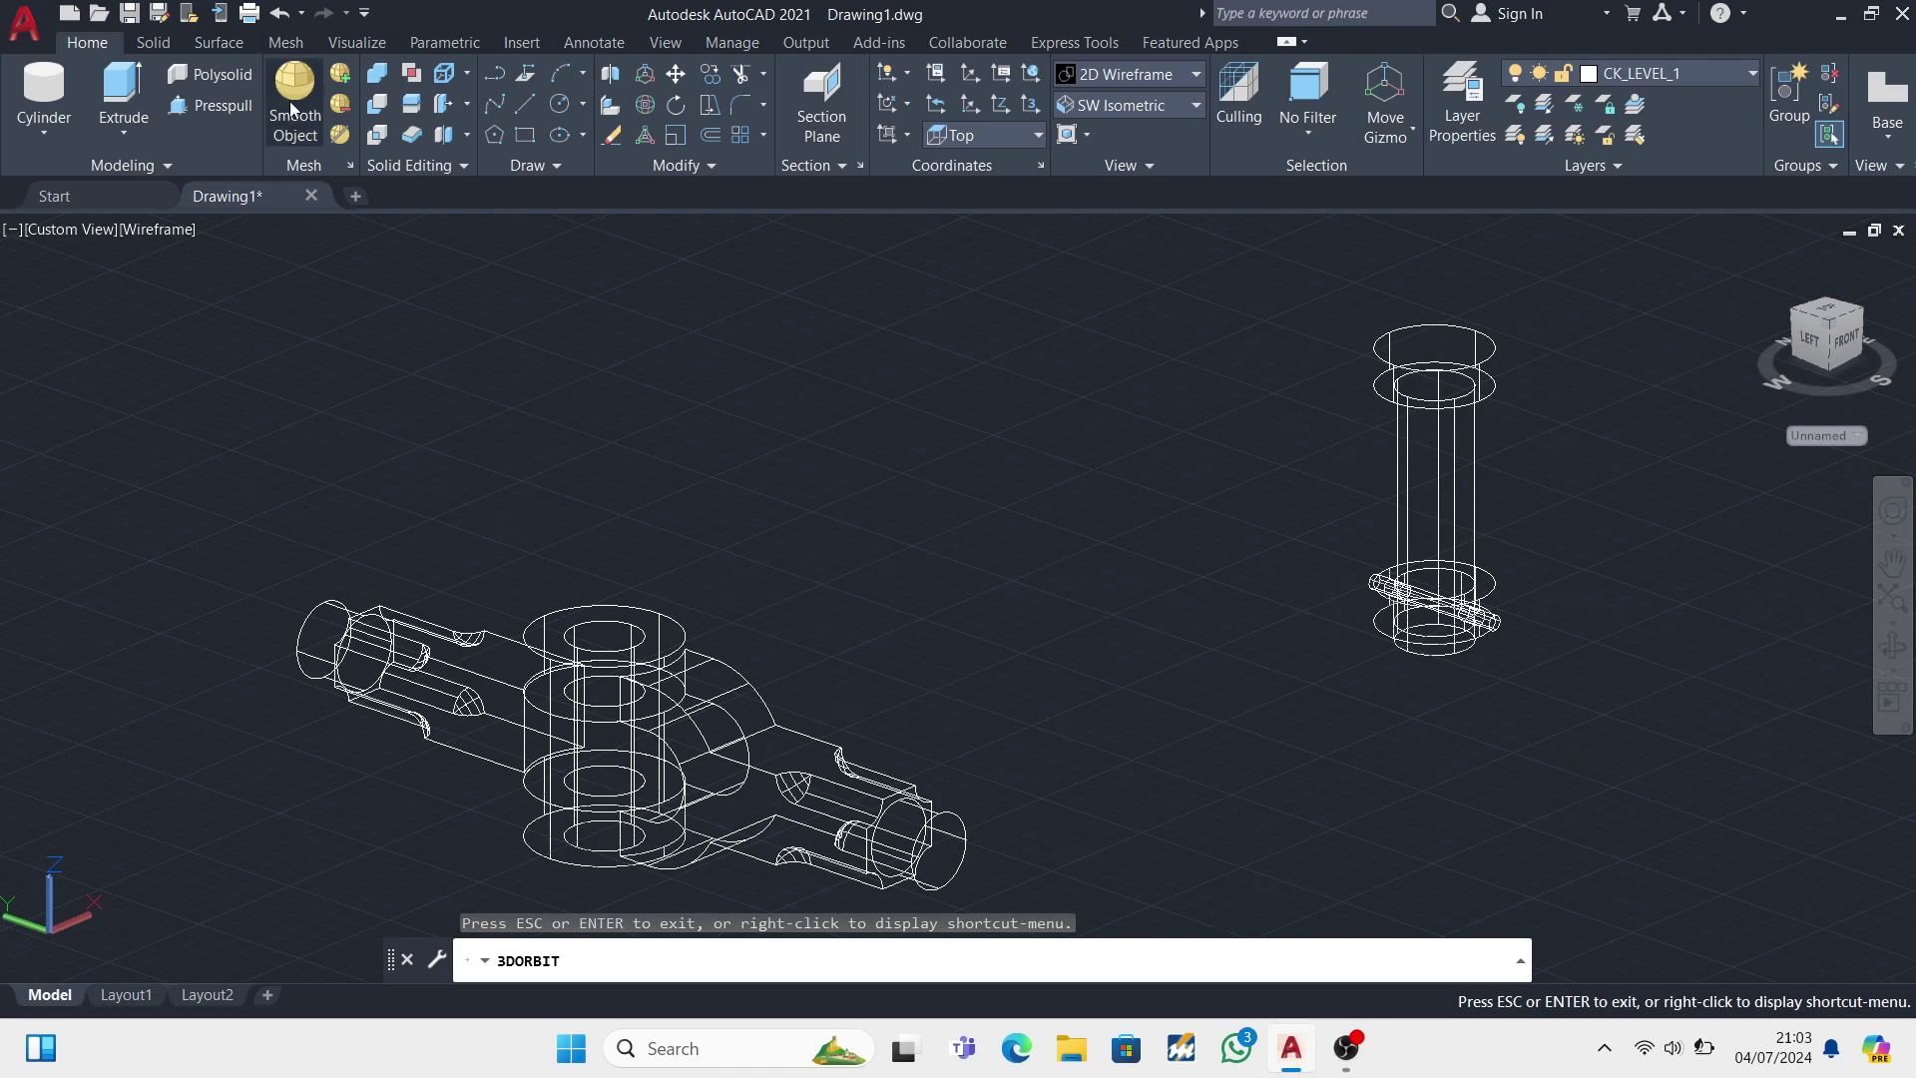
left_click(676, 80)
scroll(1424, 650, "up", 4)
left_click(1441, 633)
left_click(1480, 599)
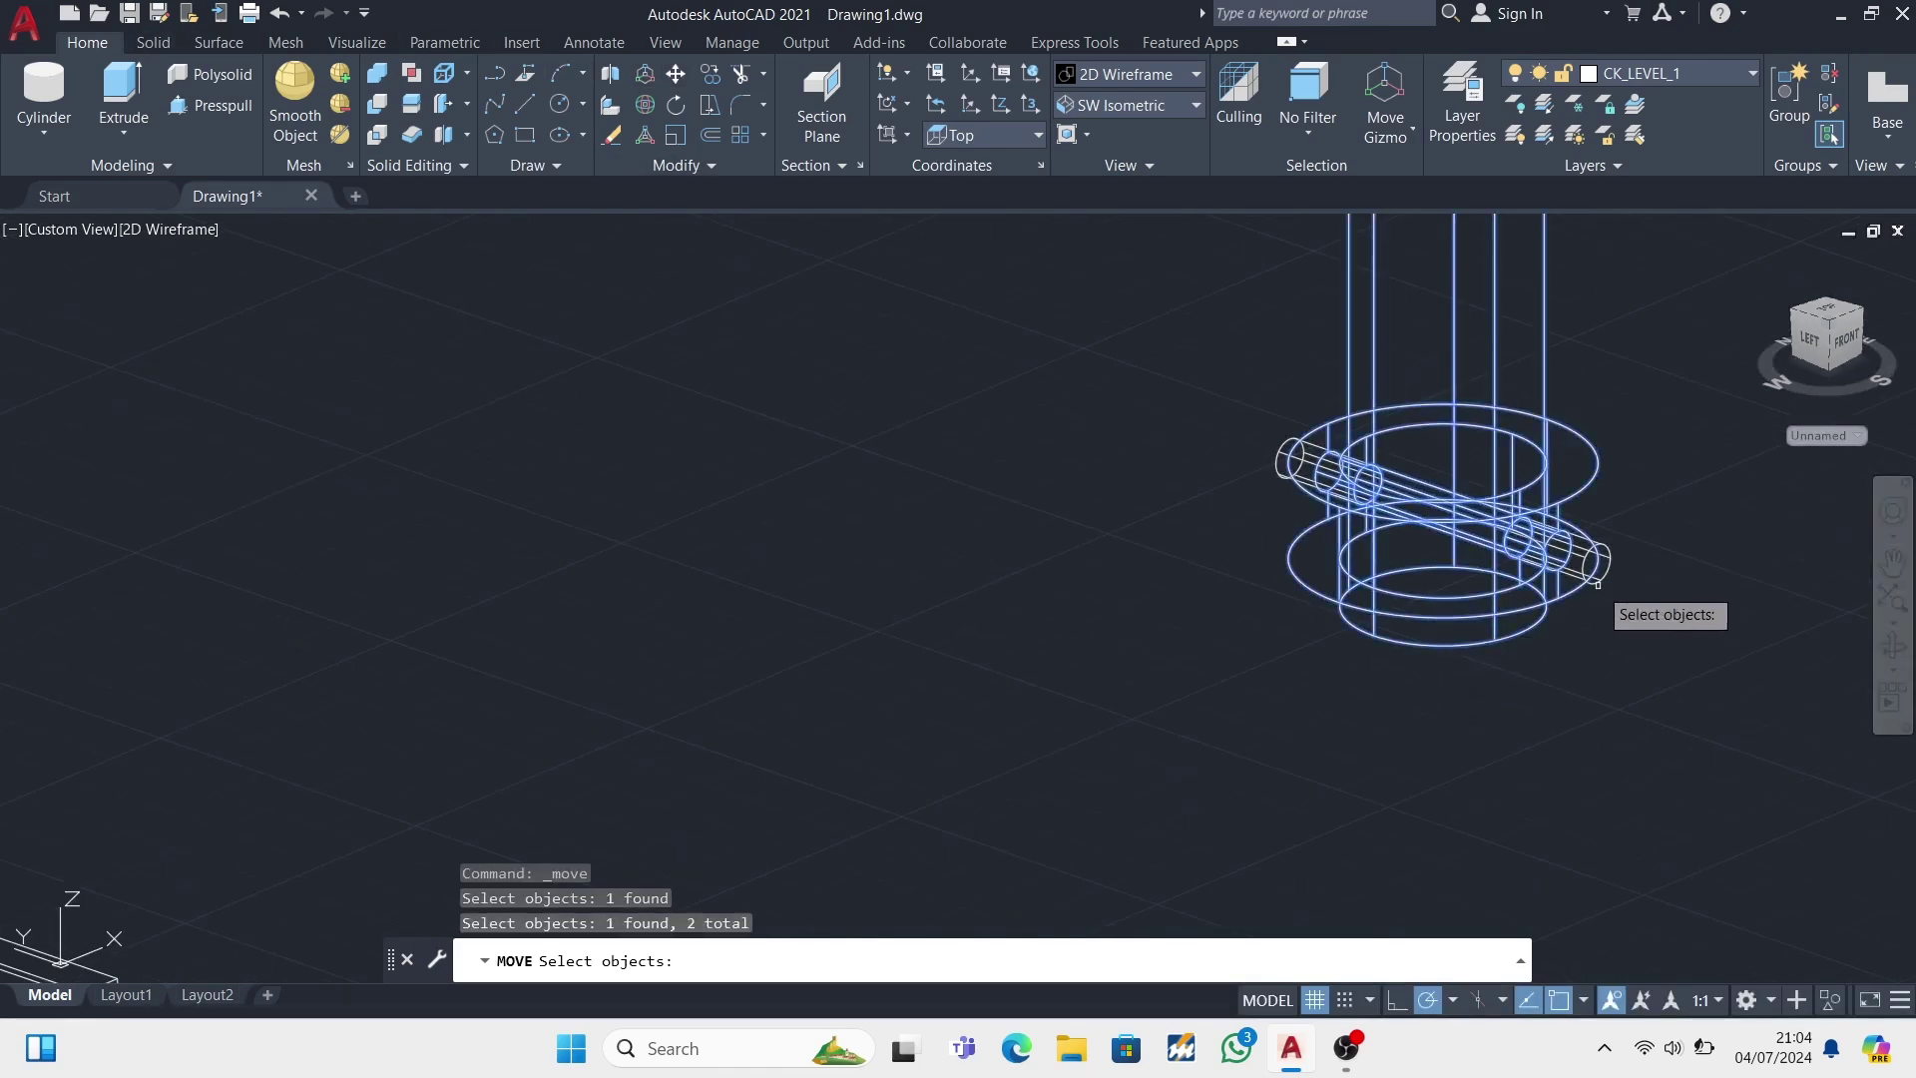
left_click(1597, 563)
scroll(1611, 559, "down", 5)
key("Return")
scroll(1607, 439, "up", 3)
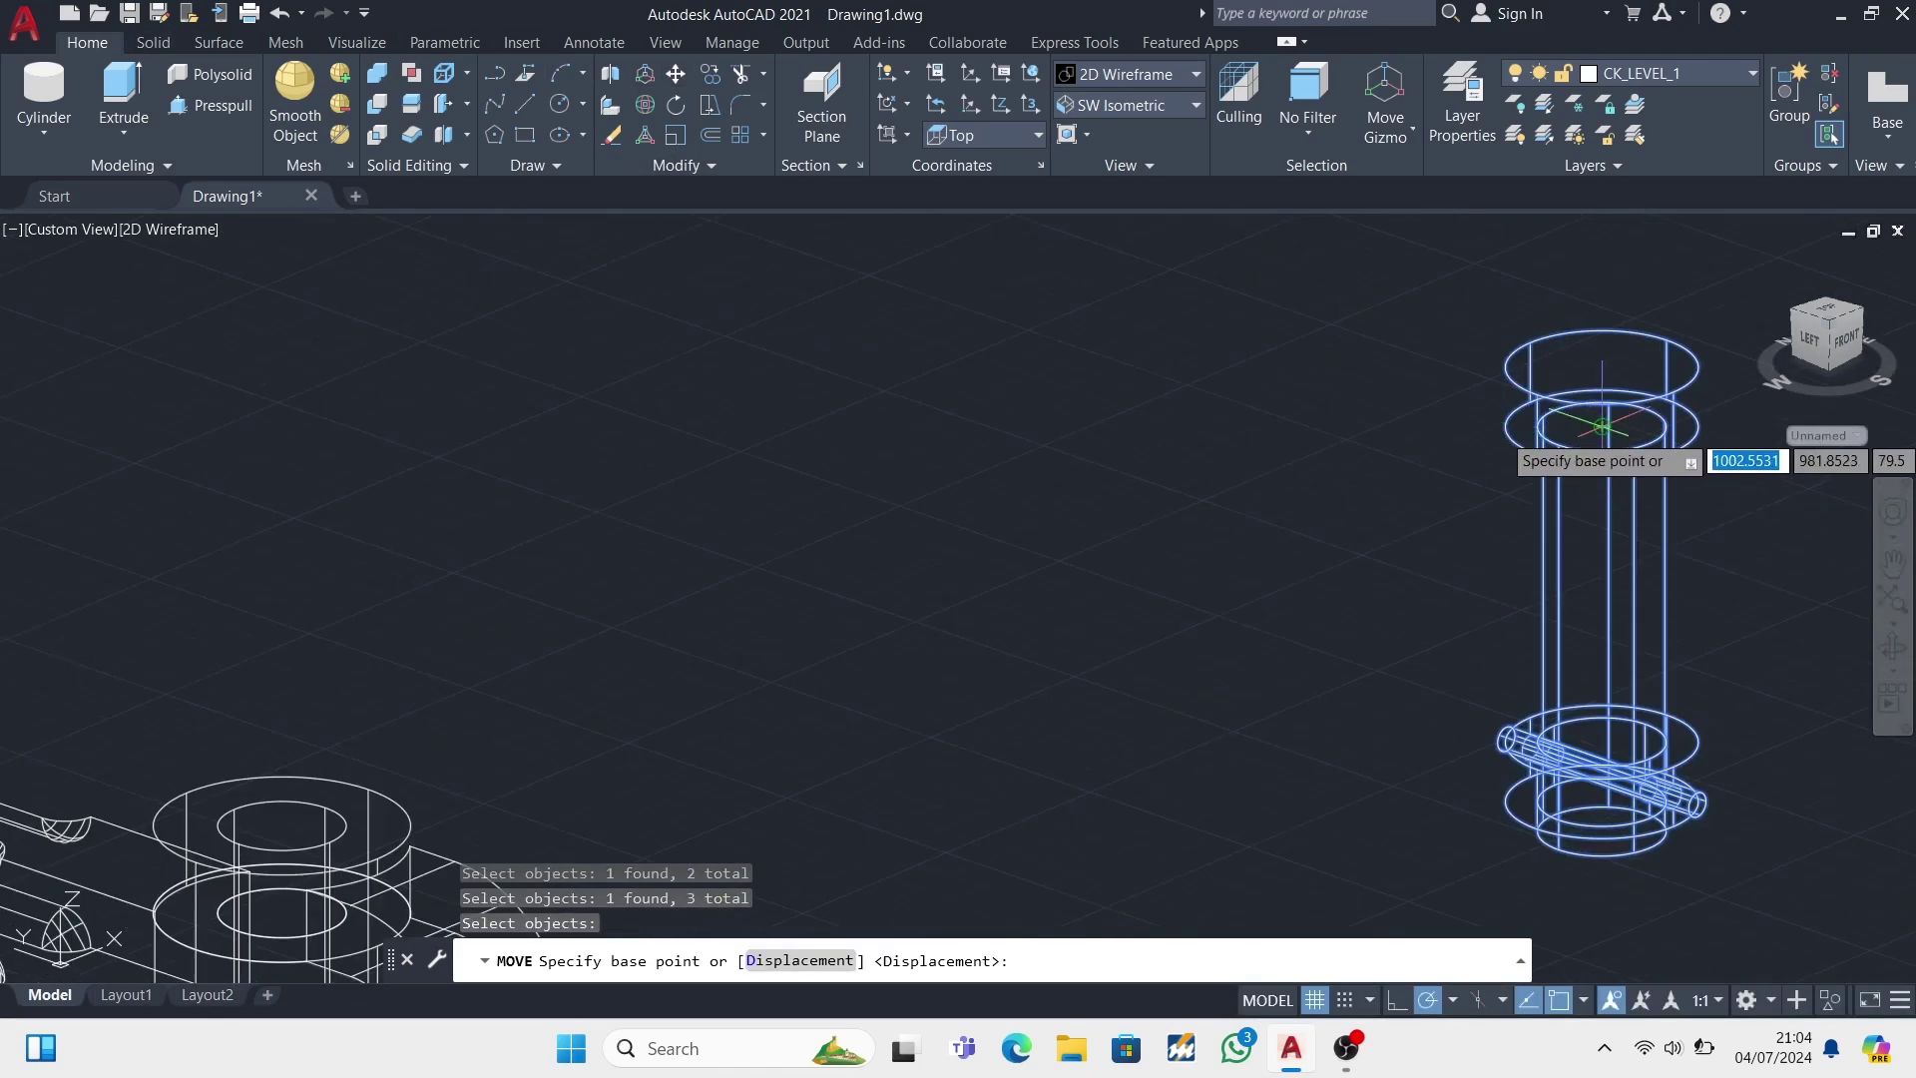
left_click(1617, 407)
scroll(1617, 407, "down", 3)
scroll(1014, 569, "up", 4)
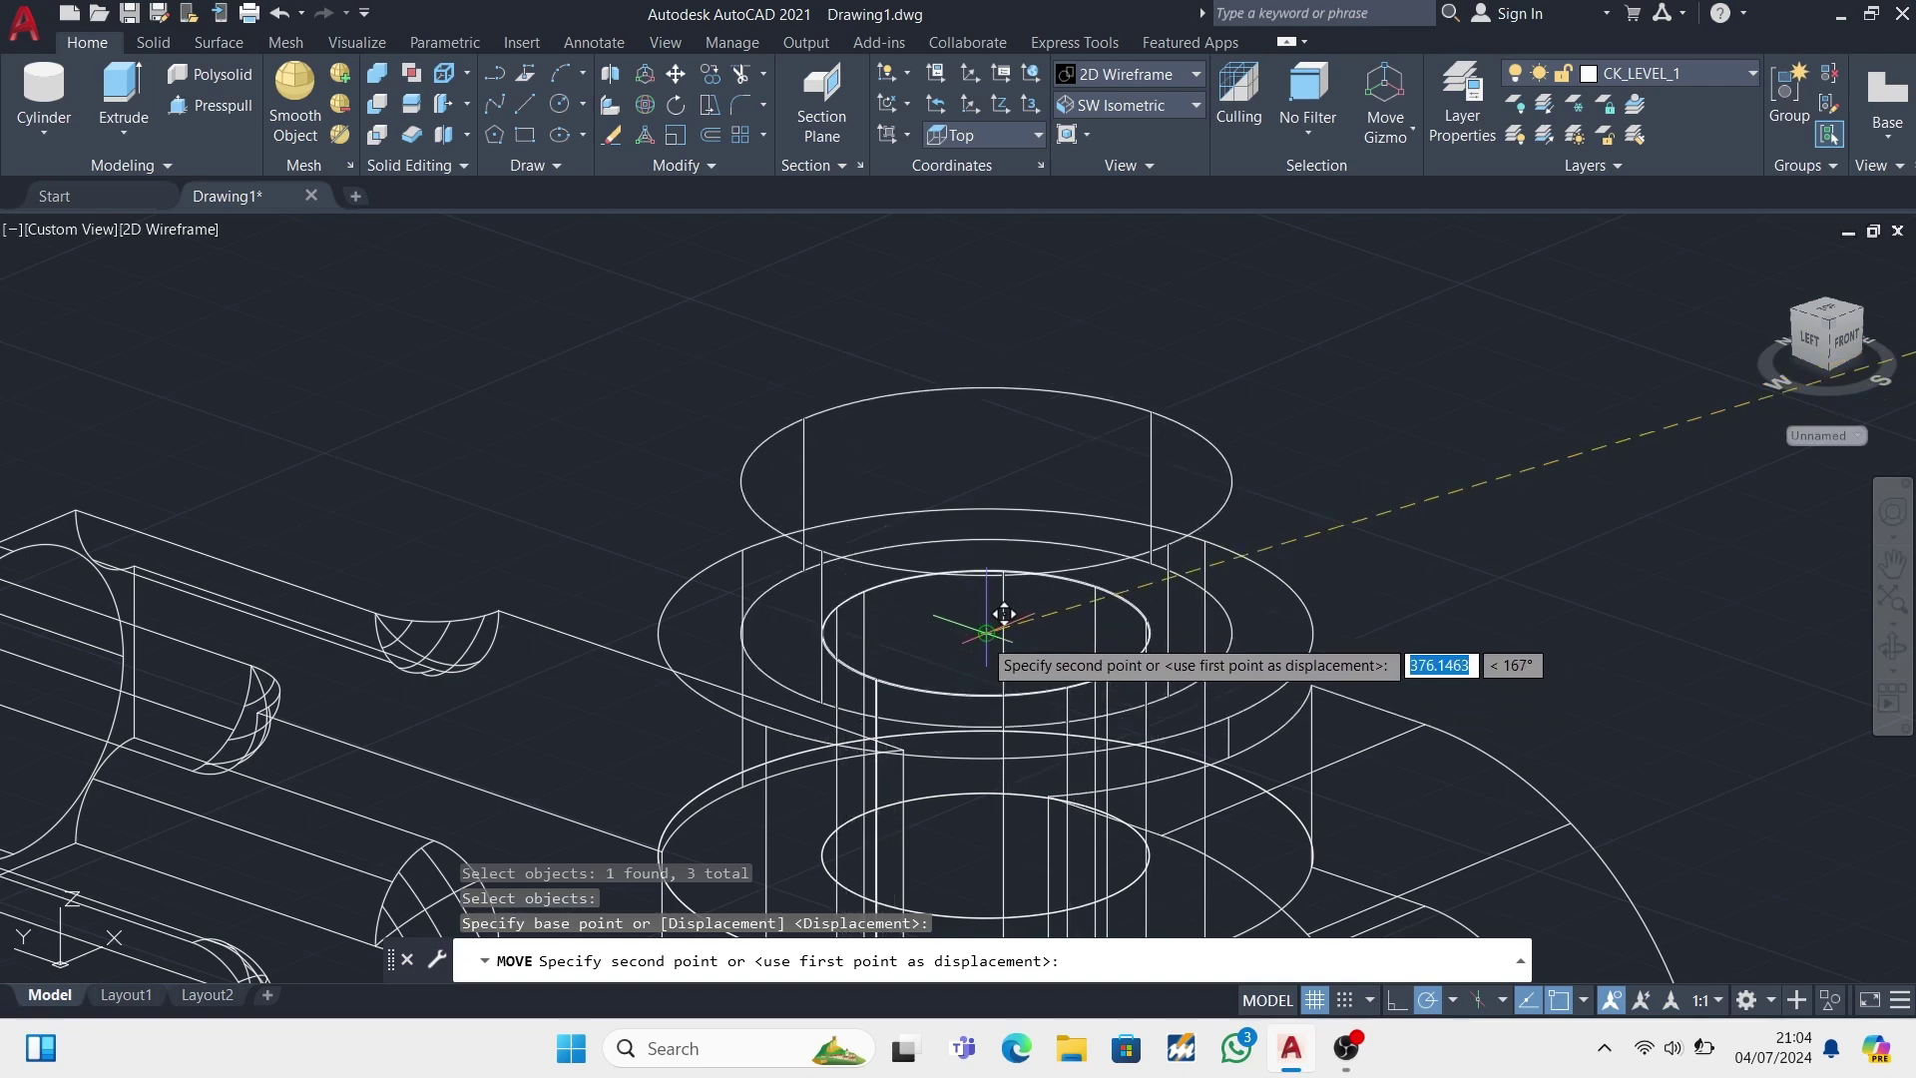
left_click(987, 631)
scroll(987, 632, "down", 5)
mouse_move(987, 632)
middle_mouse_down("shift")
mouse_move(1364, 715)
mouse_move(1078, 672)
middle_mouse_up("shift")
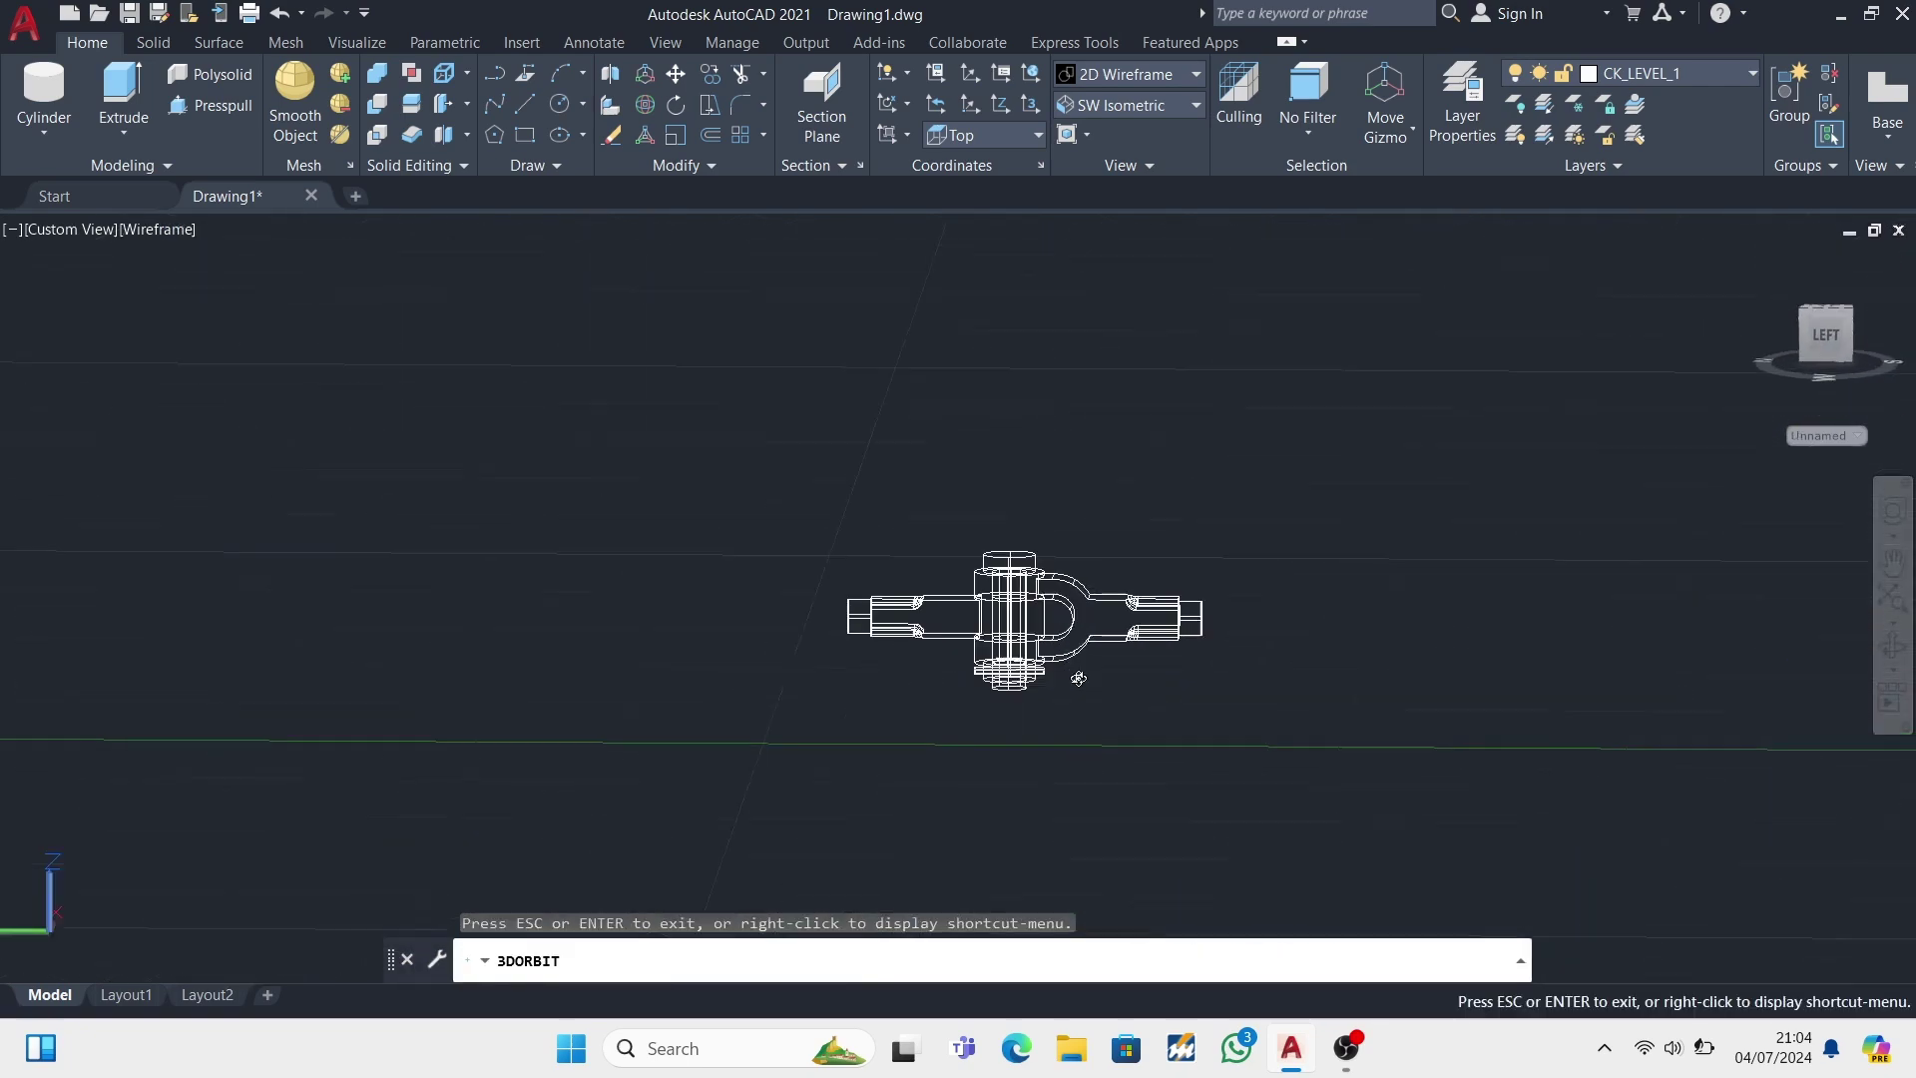
scroll(1078, 677, "up", 3)
mouse_move(1360, 698)
middle_mouse_down("shift")
mouse_move(1177, 765)
mouse_move(1352, 716)
middle_mouse_up("shift")
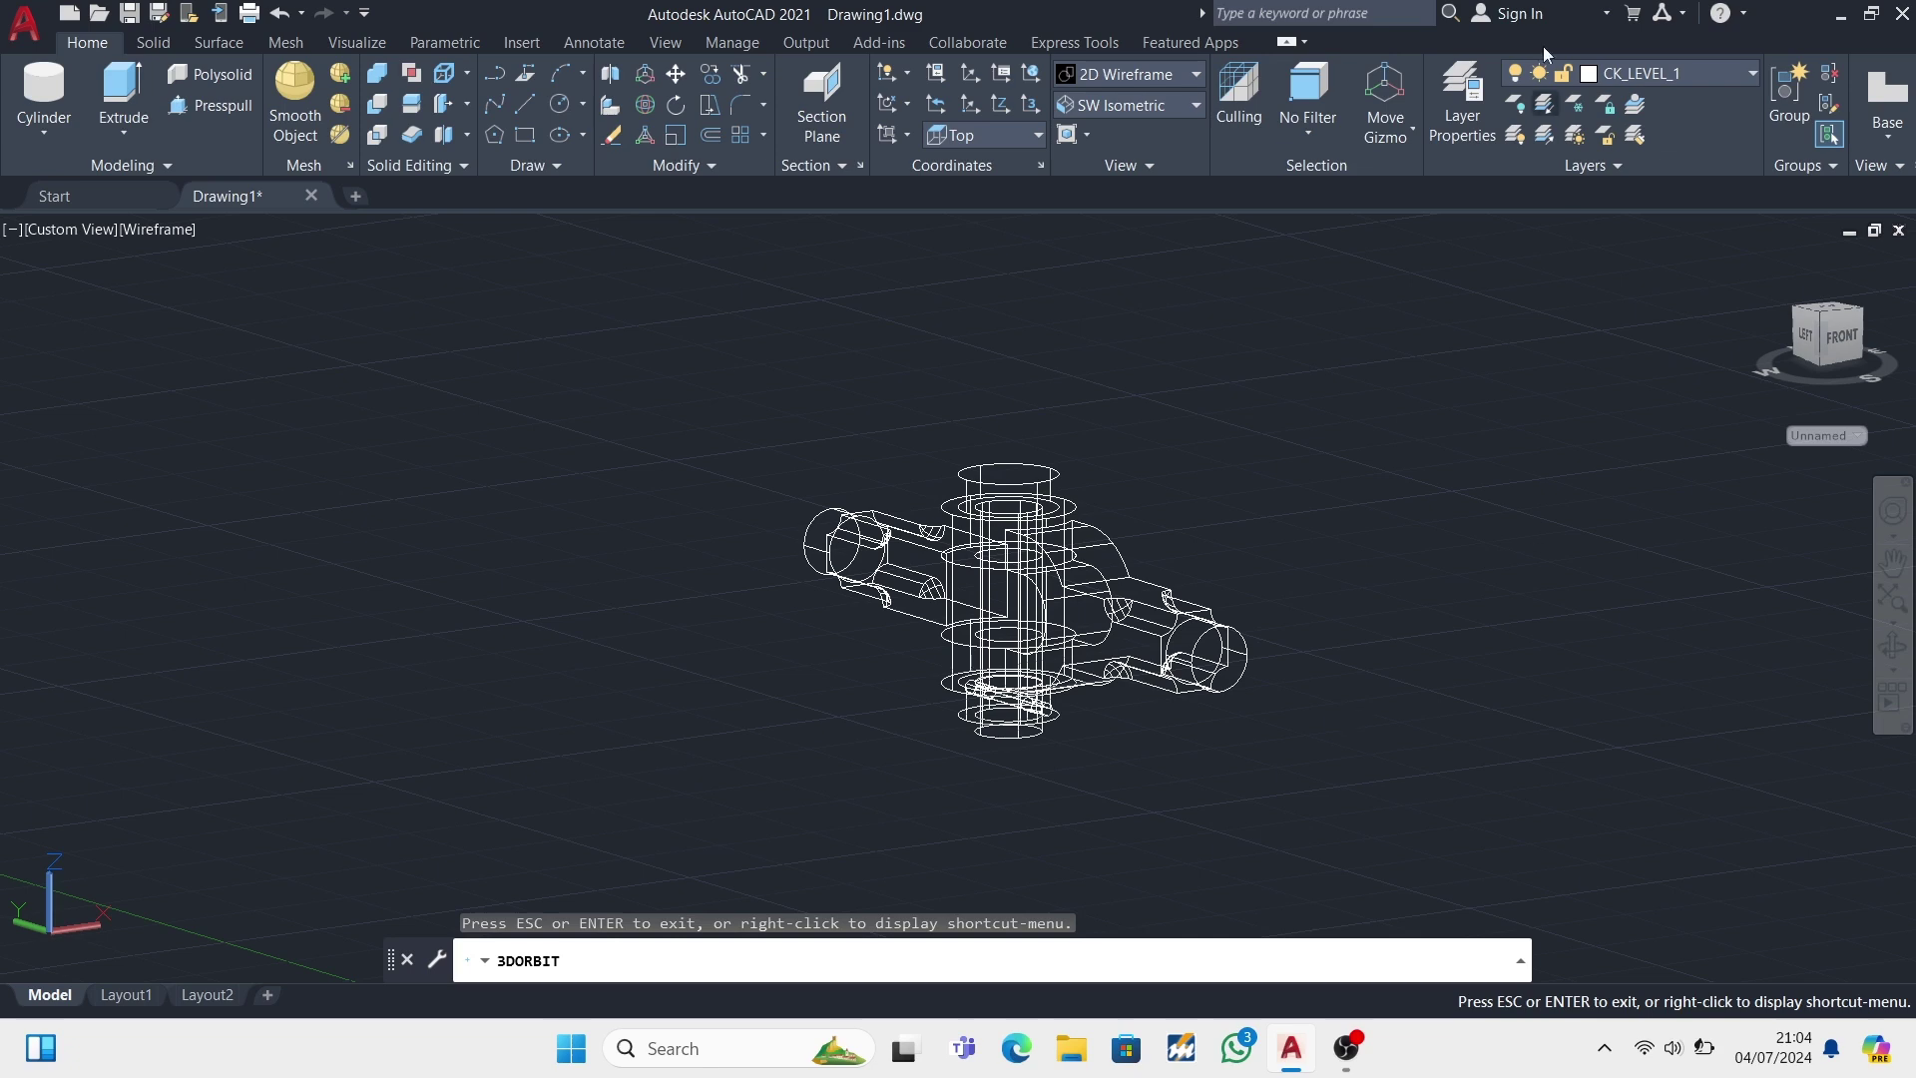
left_click(1877, 125)
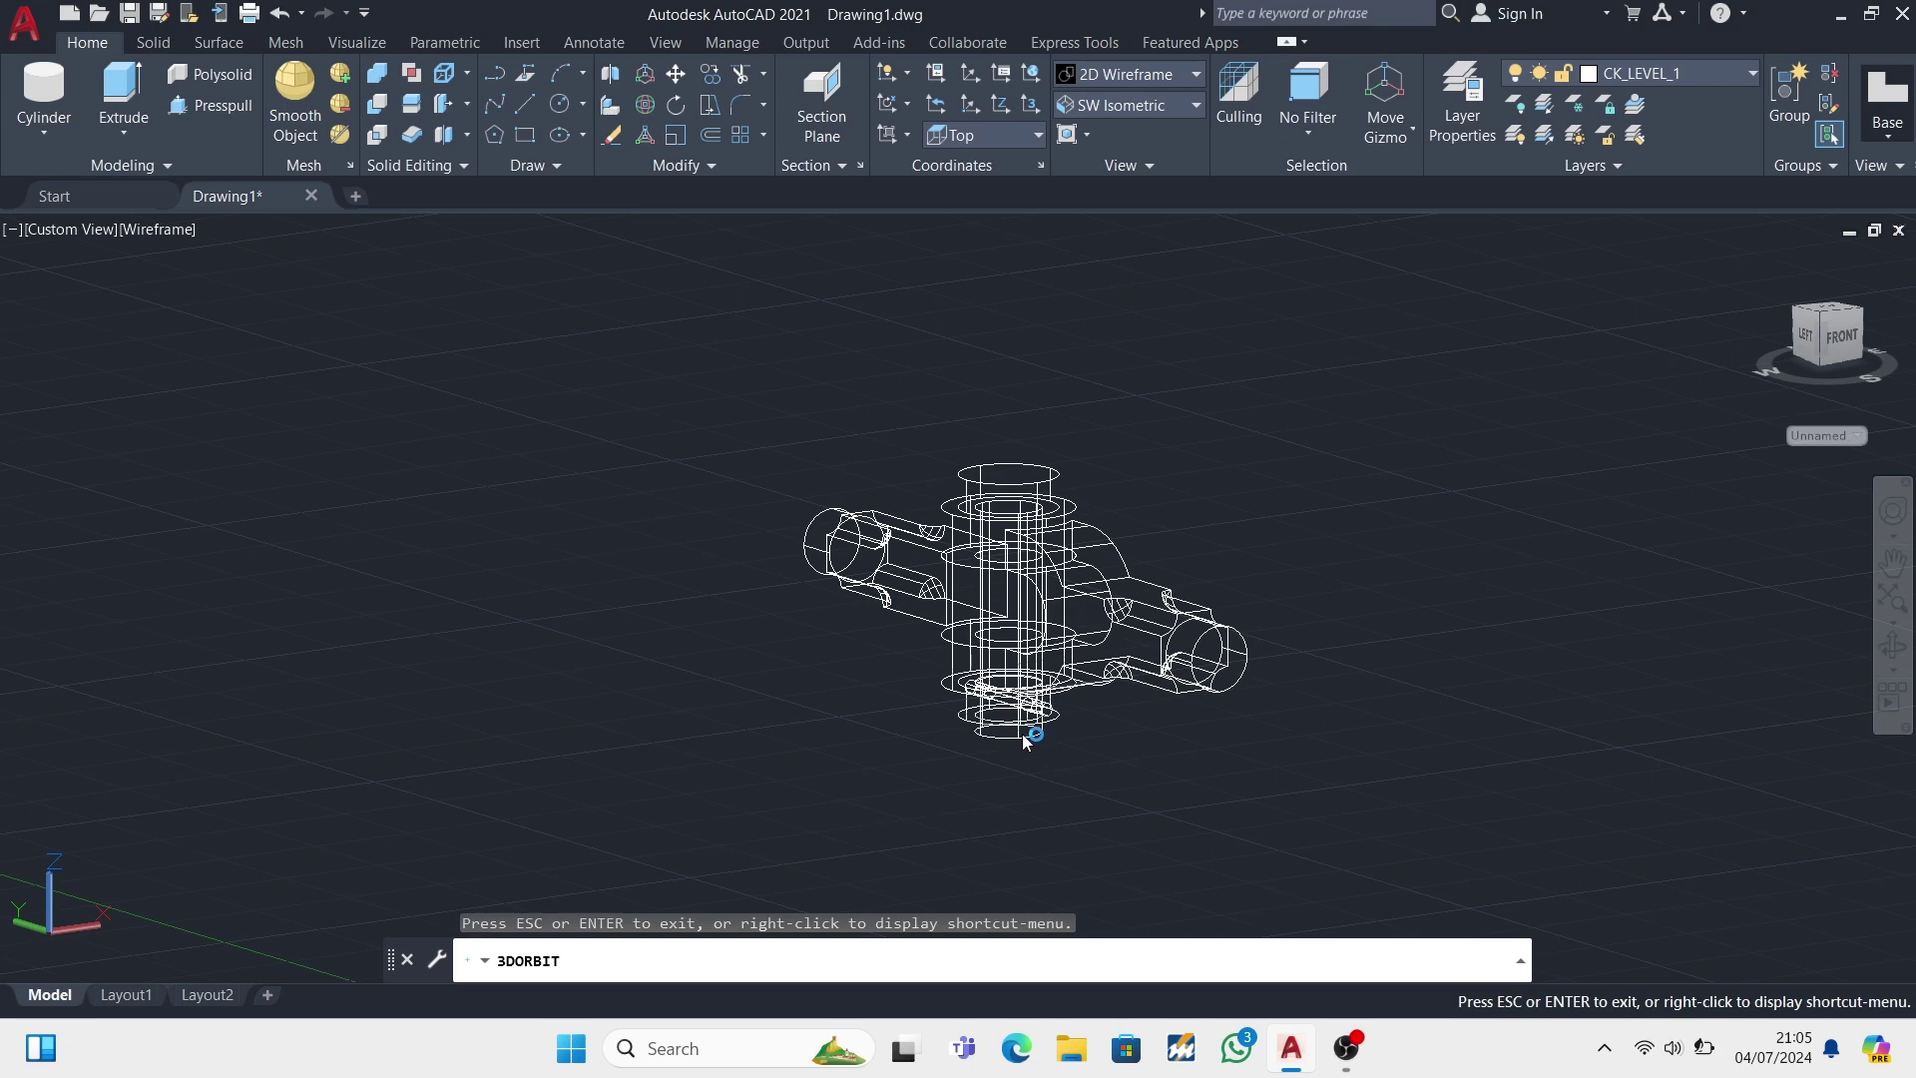
left_click(134, 996)
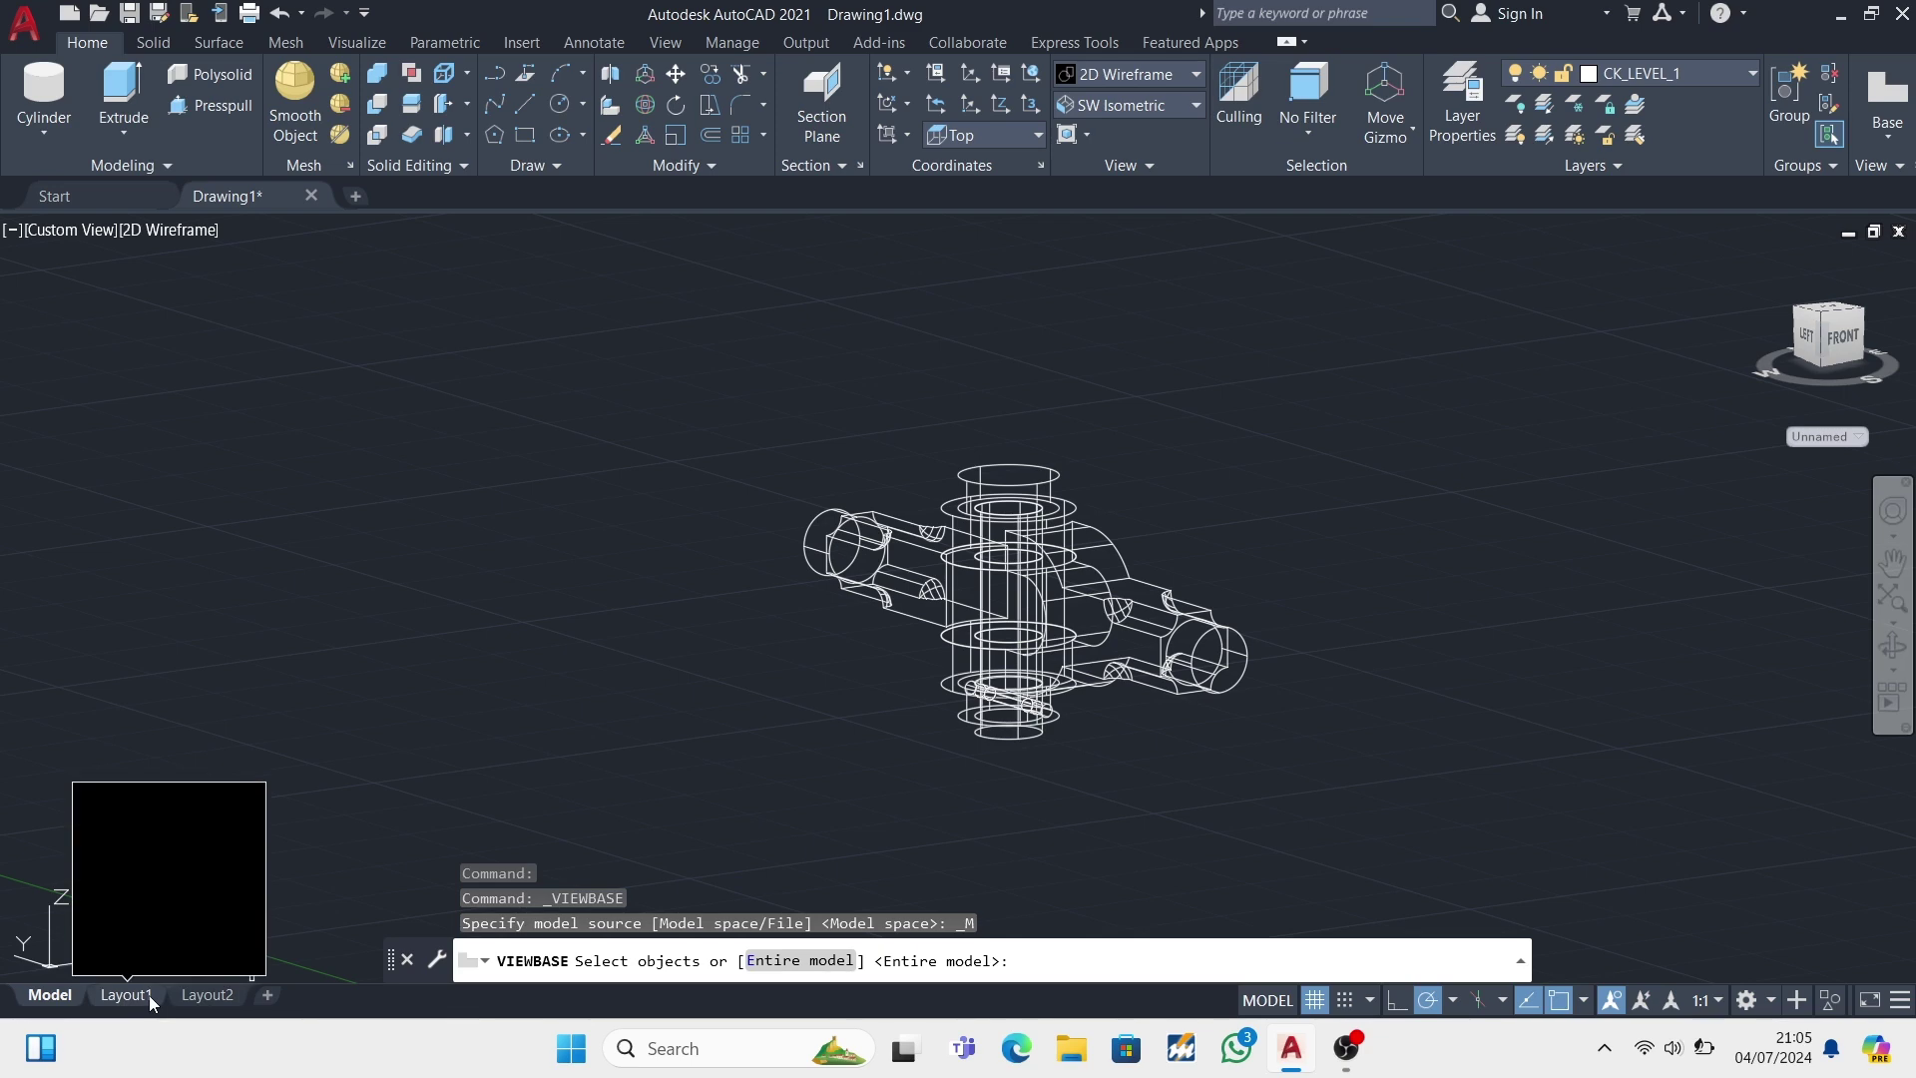
left_click(818, 962)
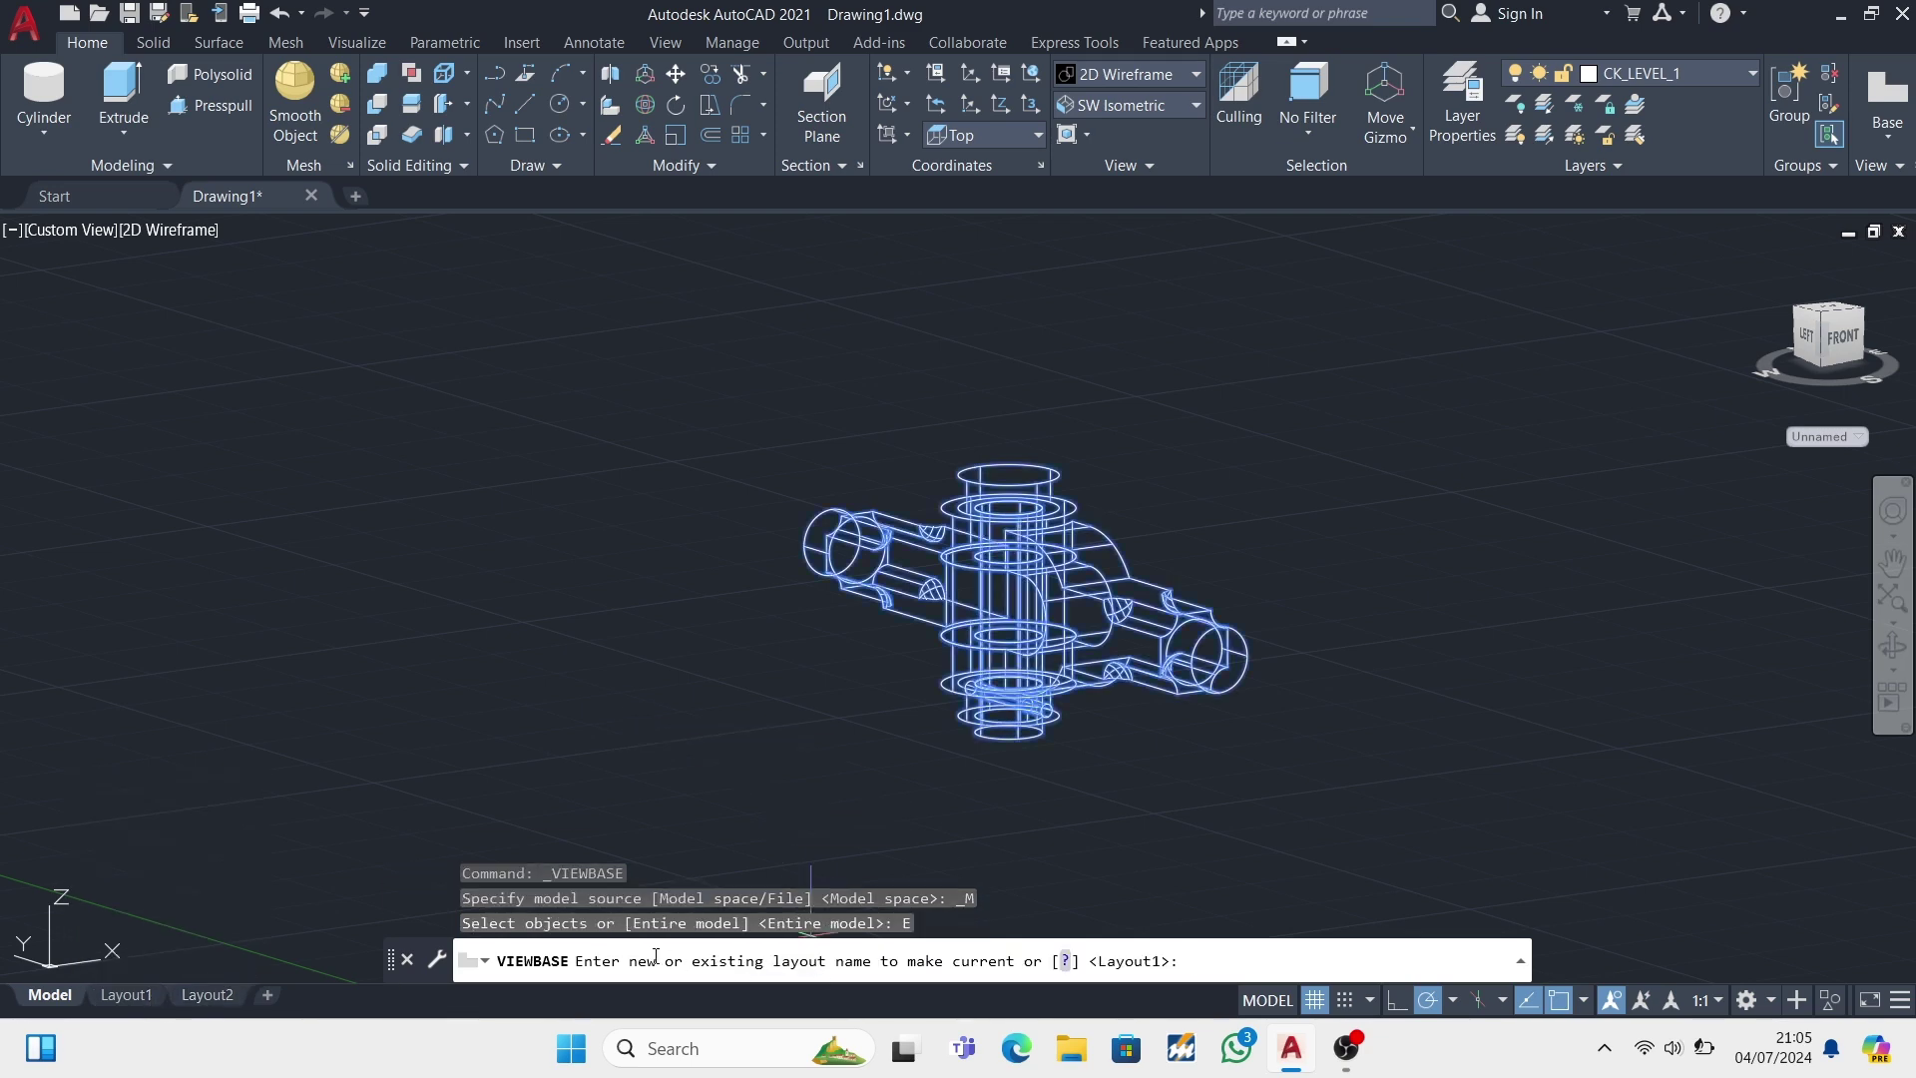
key("Return")
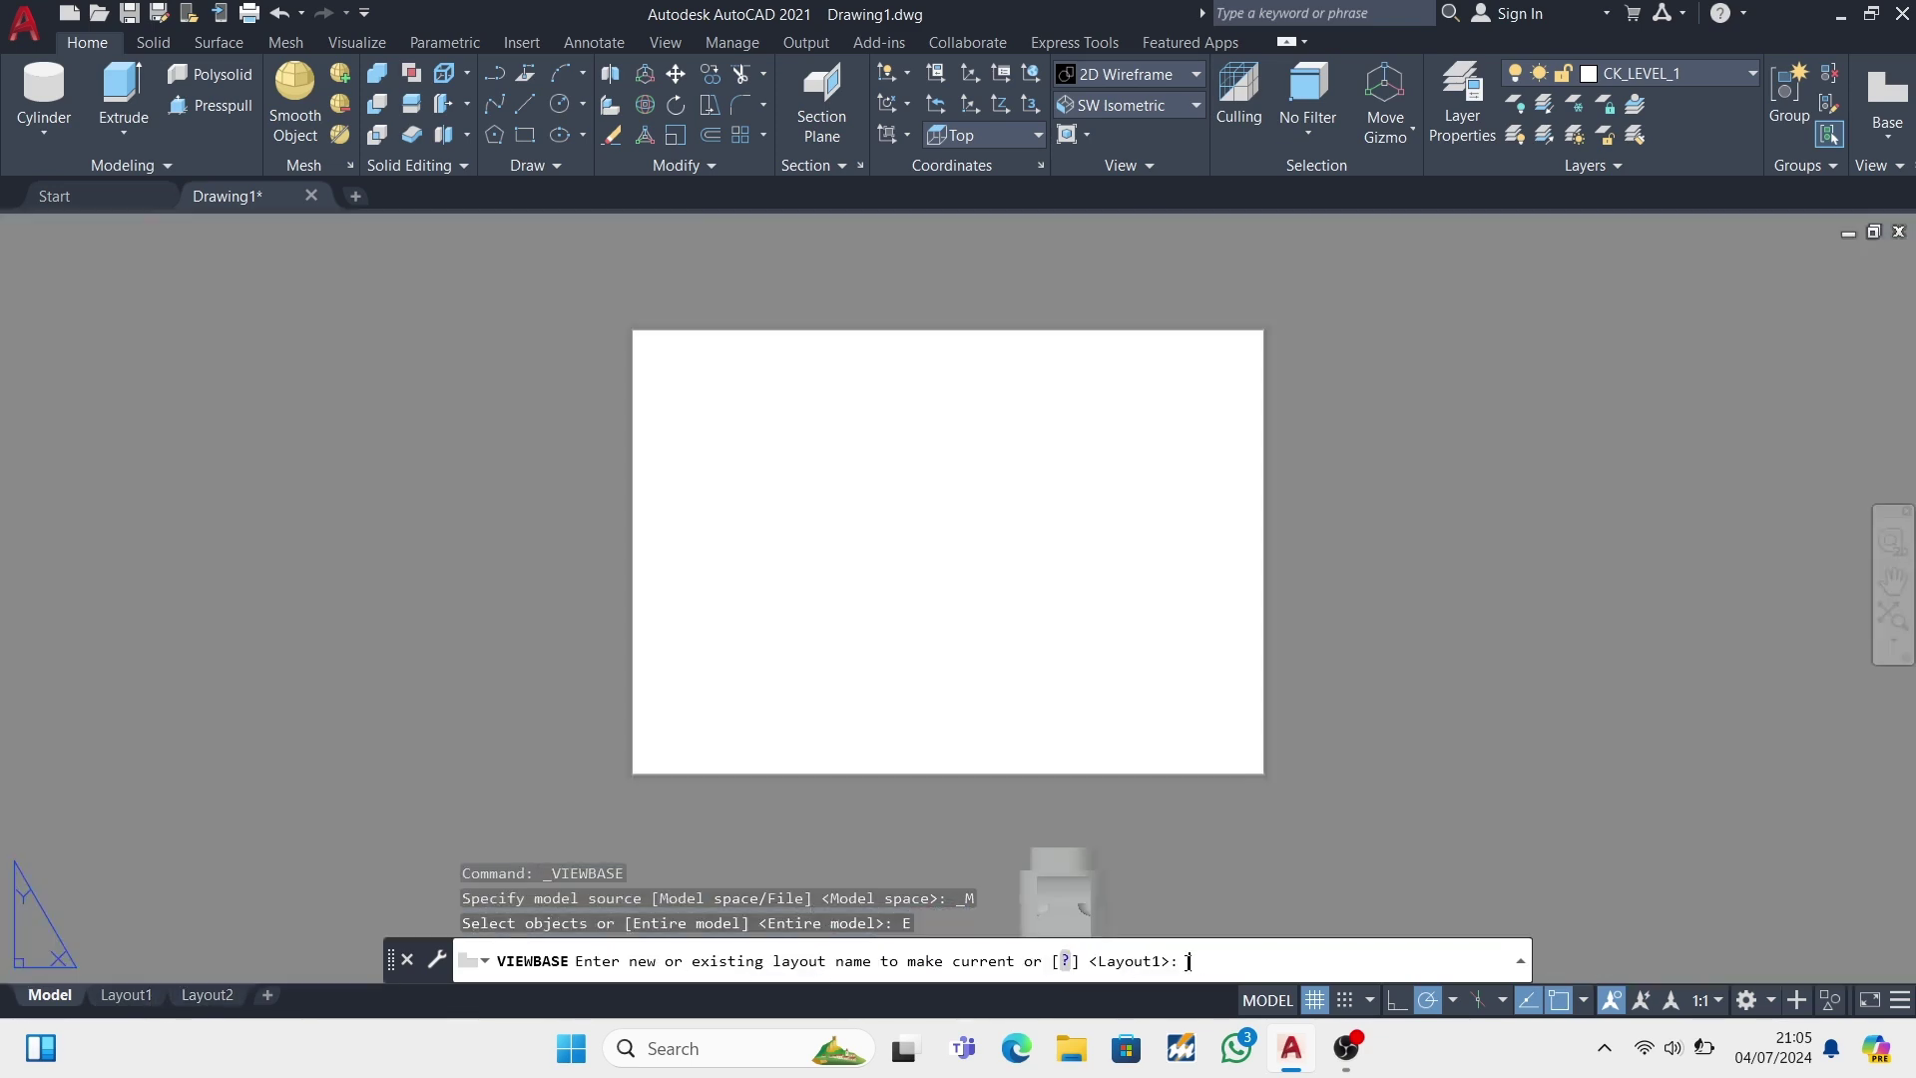
left_click(757, 635)
key("Return")
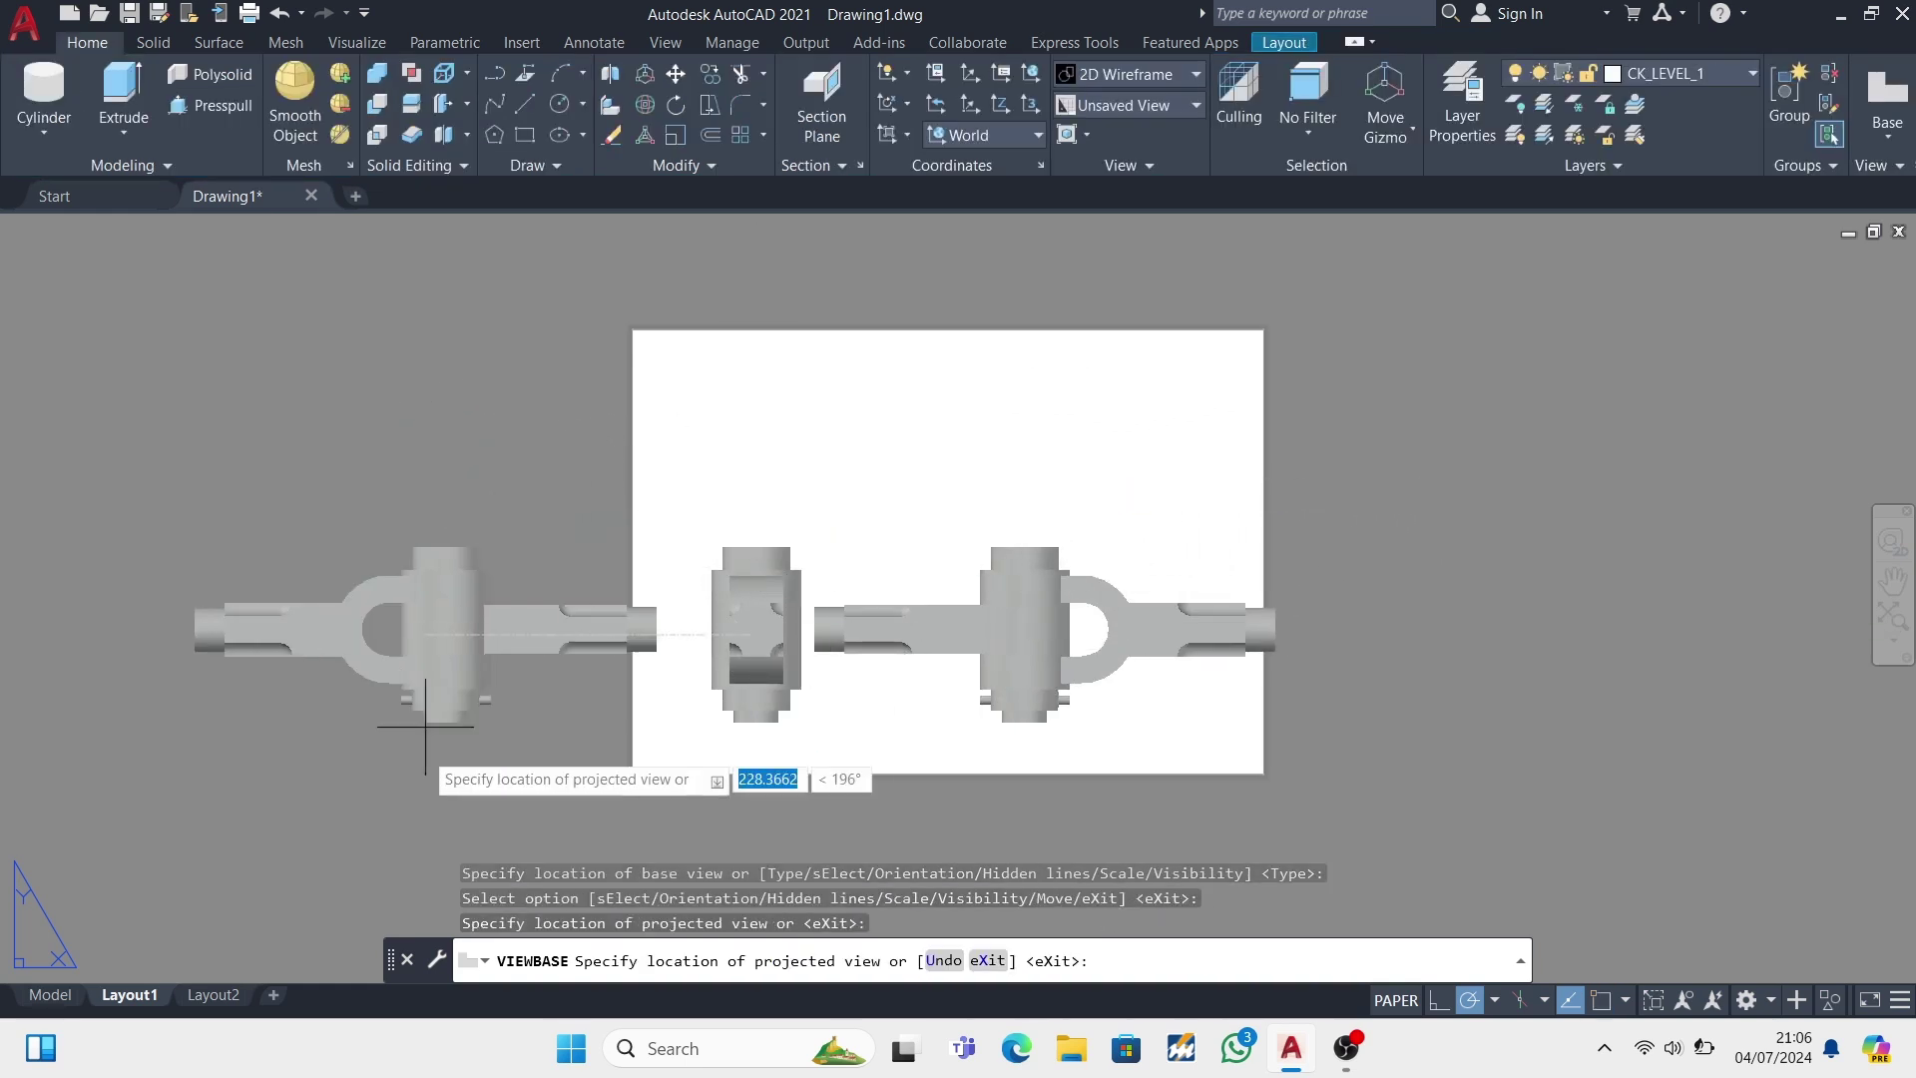
left_click(50, 995)
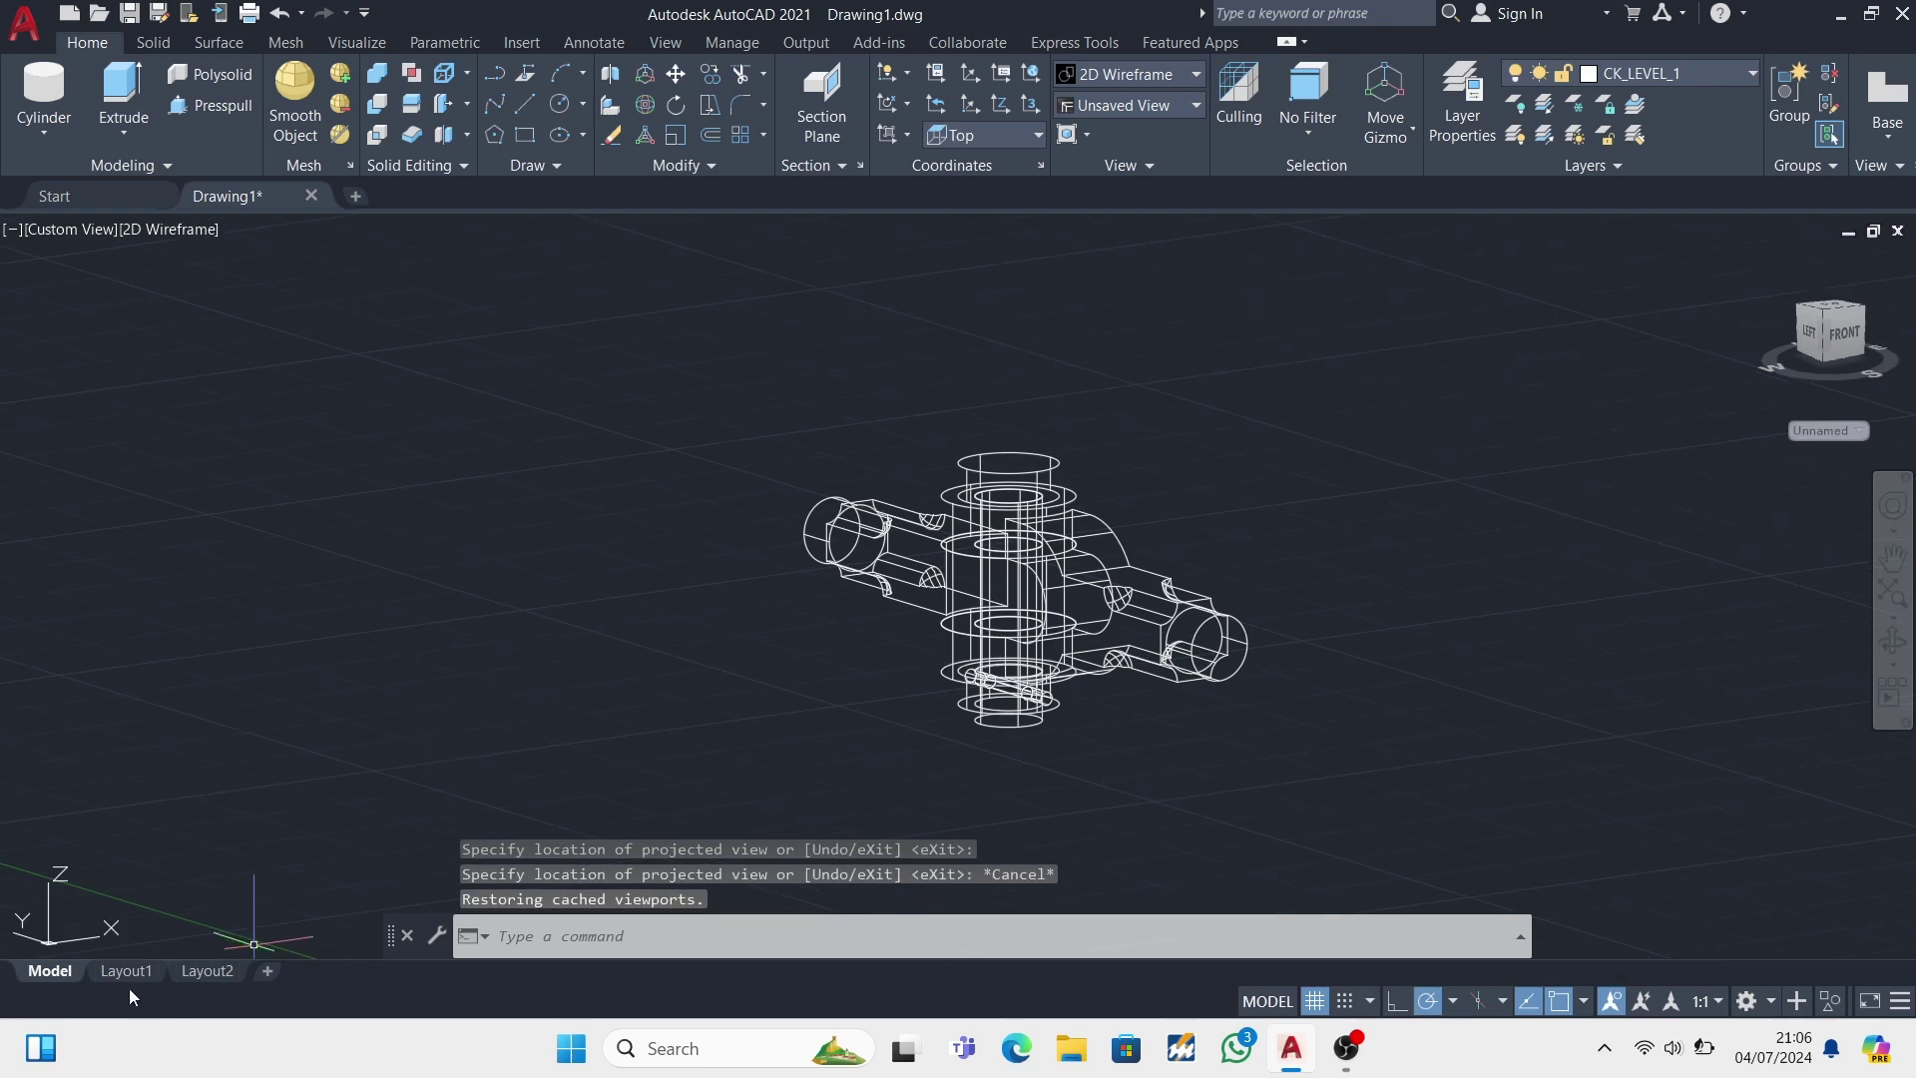
- Create a base view and an isometric projected view of the entire model on Layout1
left_click(1887, 134)
left_click(1836, 176)
left_click(798, 936)
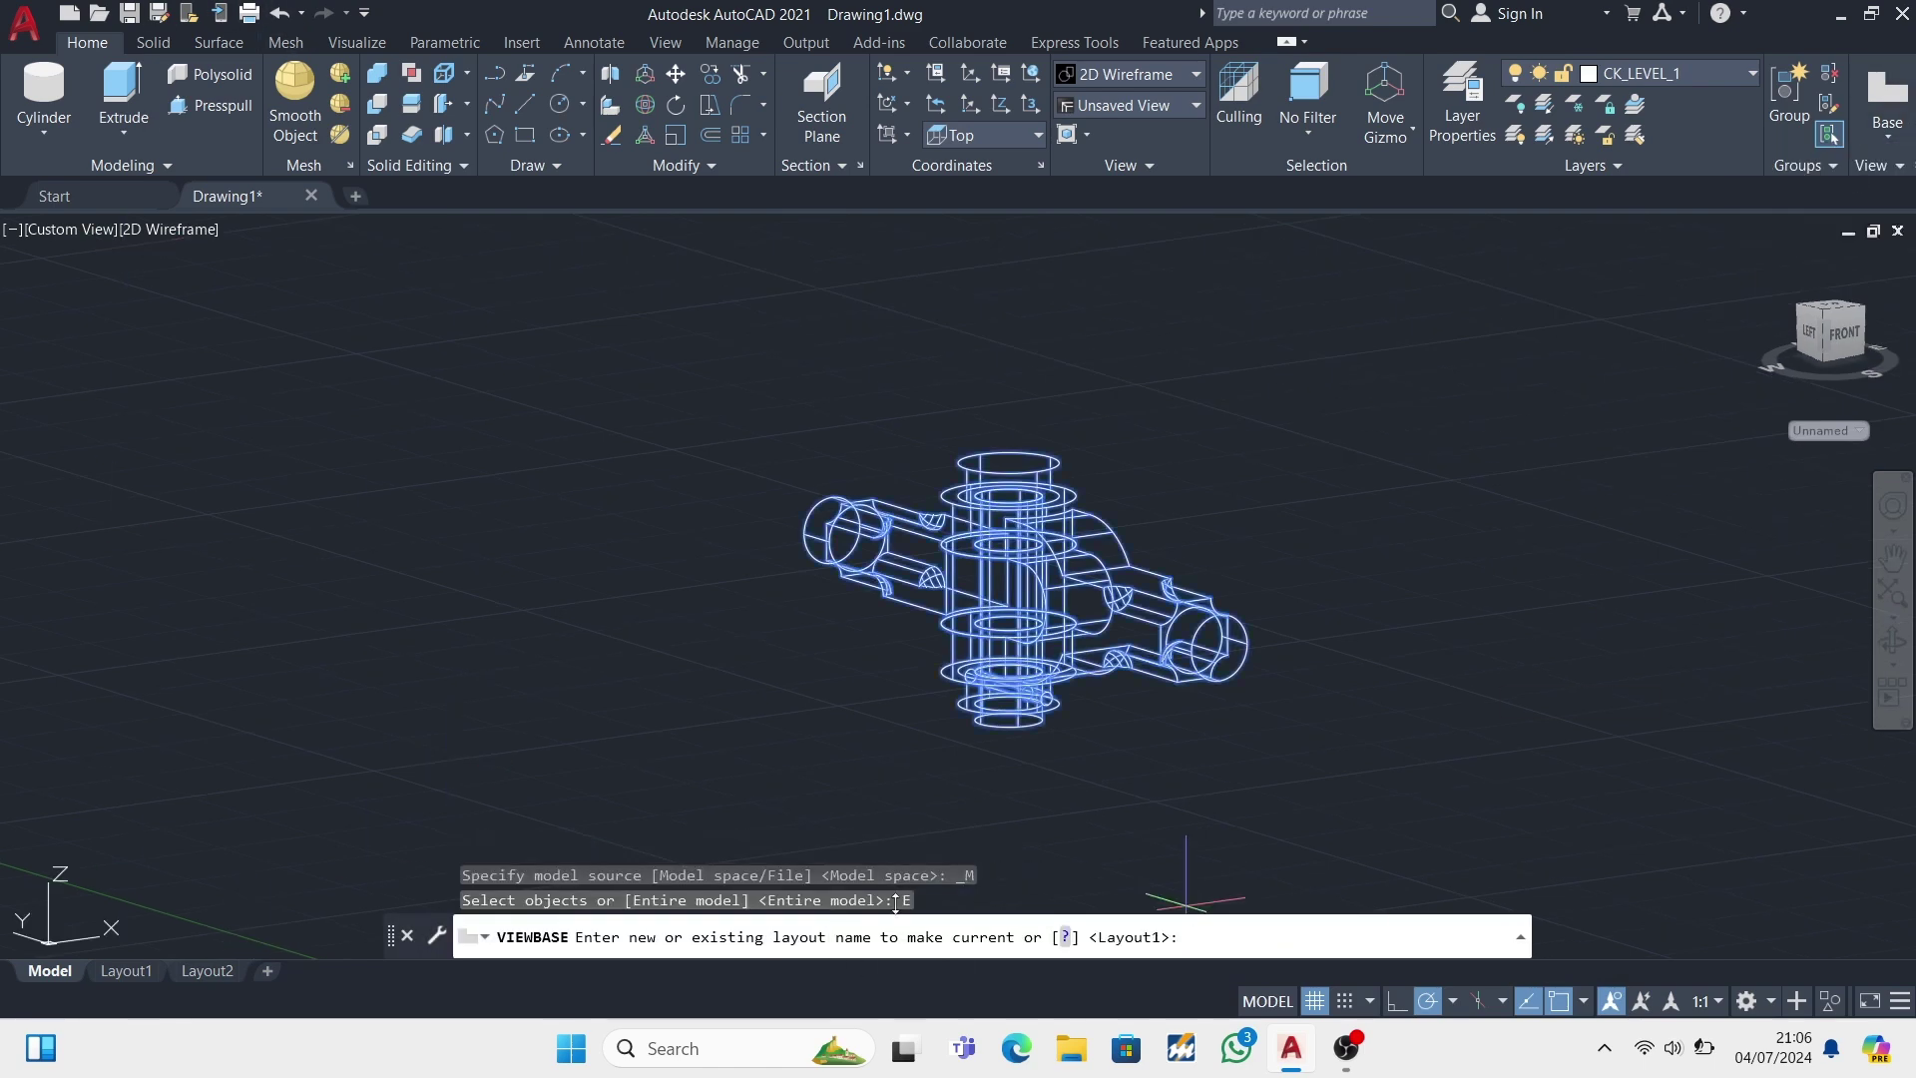
key("Return")
left_click(739, 487)
key("Return")
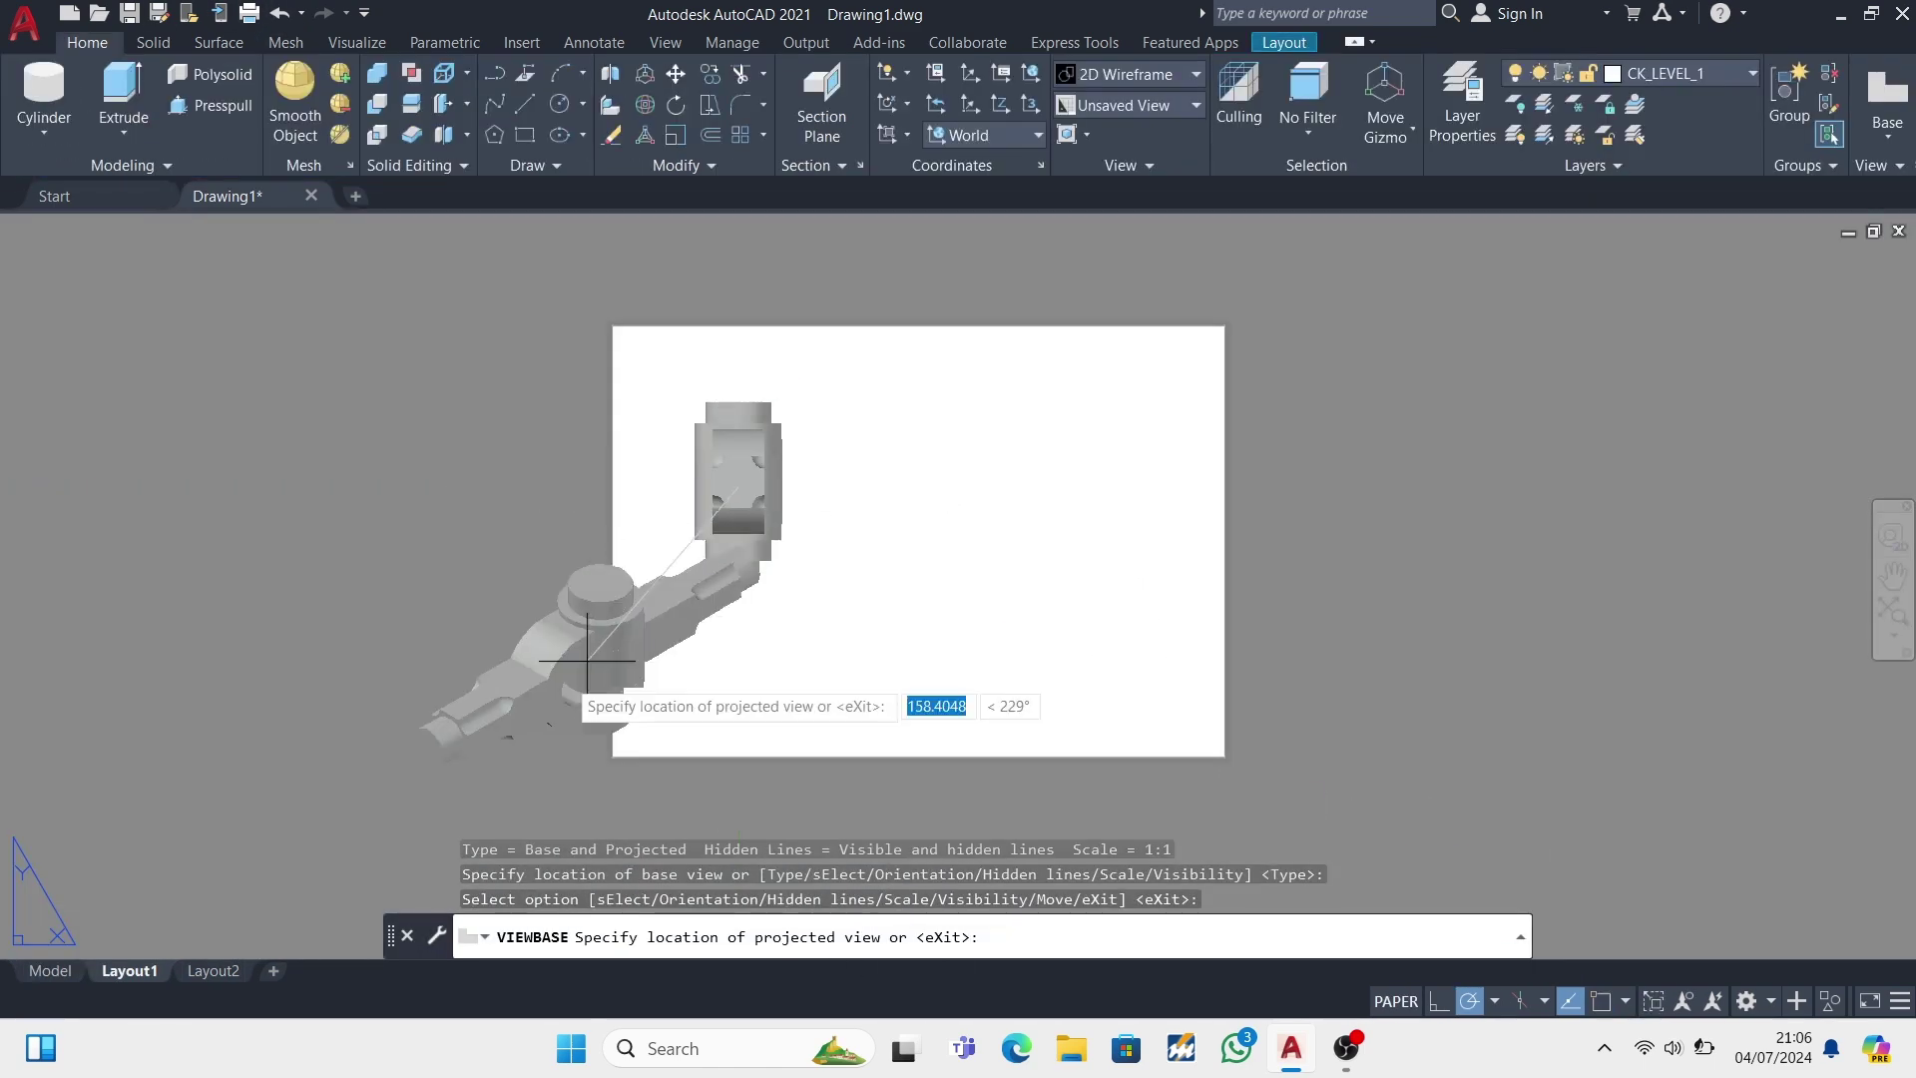
key("Return")
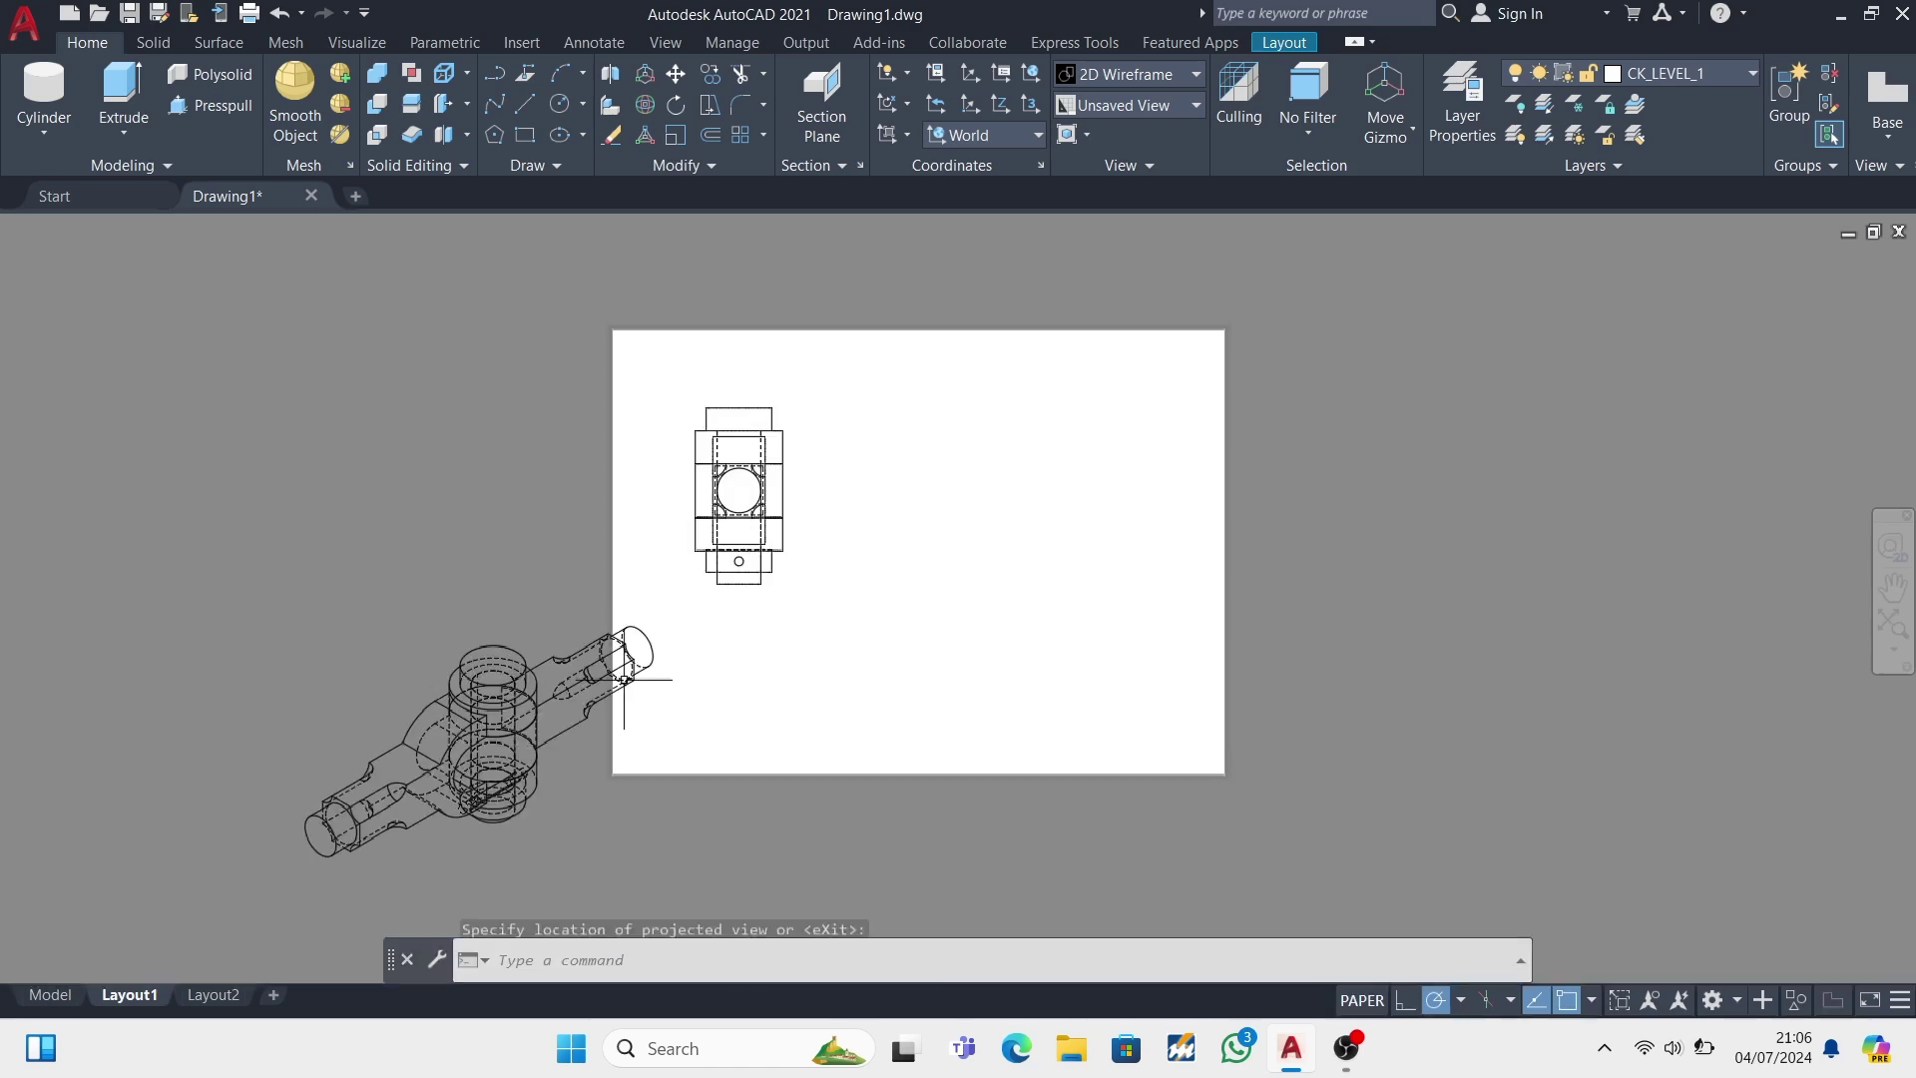
- Delete the front base view and move the isometric view to the sheet's upper right
left_click(705, 553)
key("Delete")
left_click(642, 641)
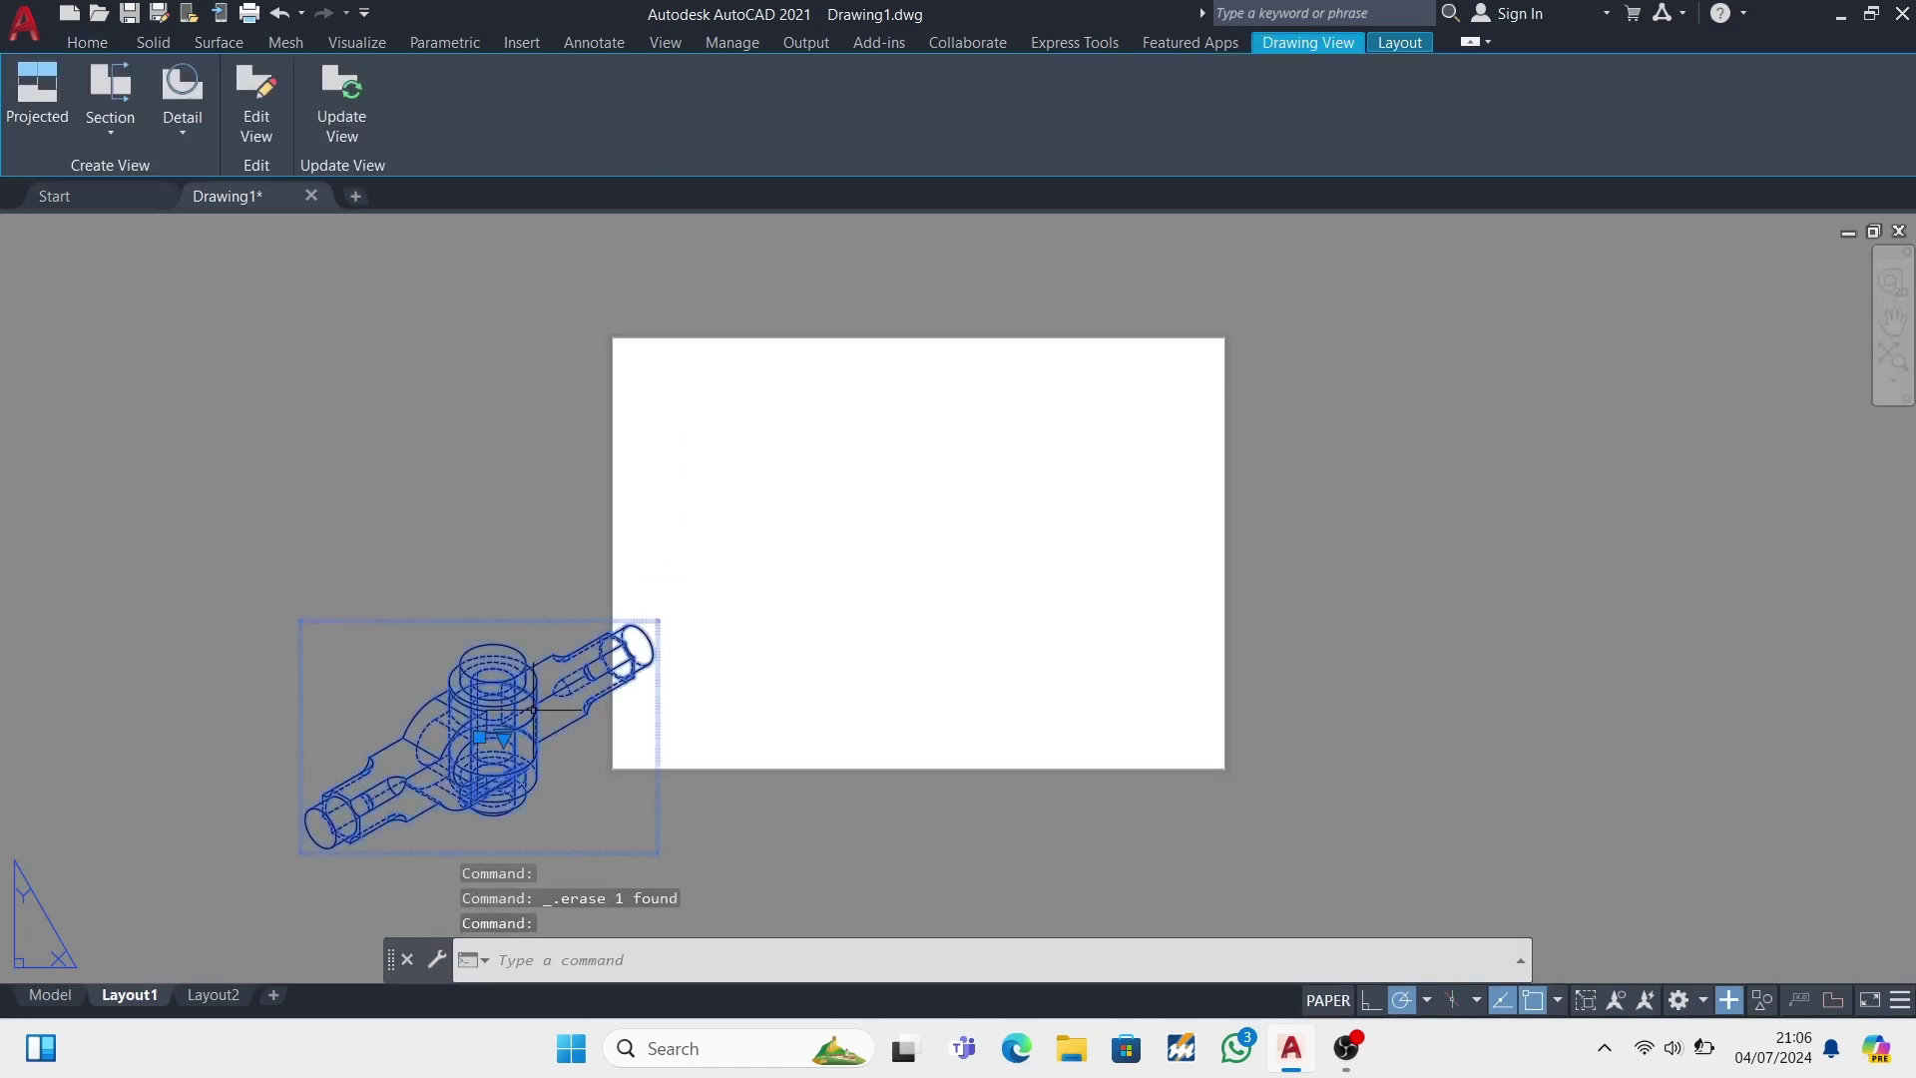
left_click(480, 737)
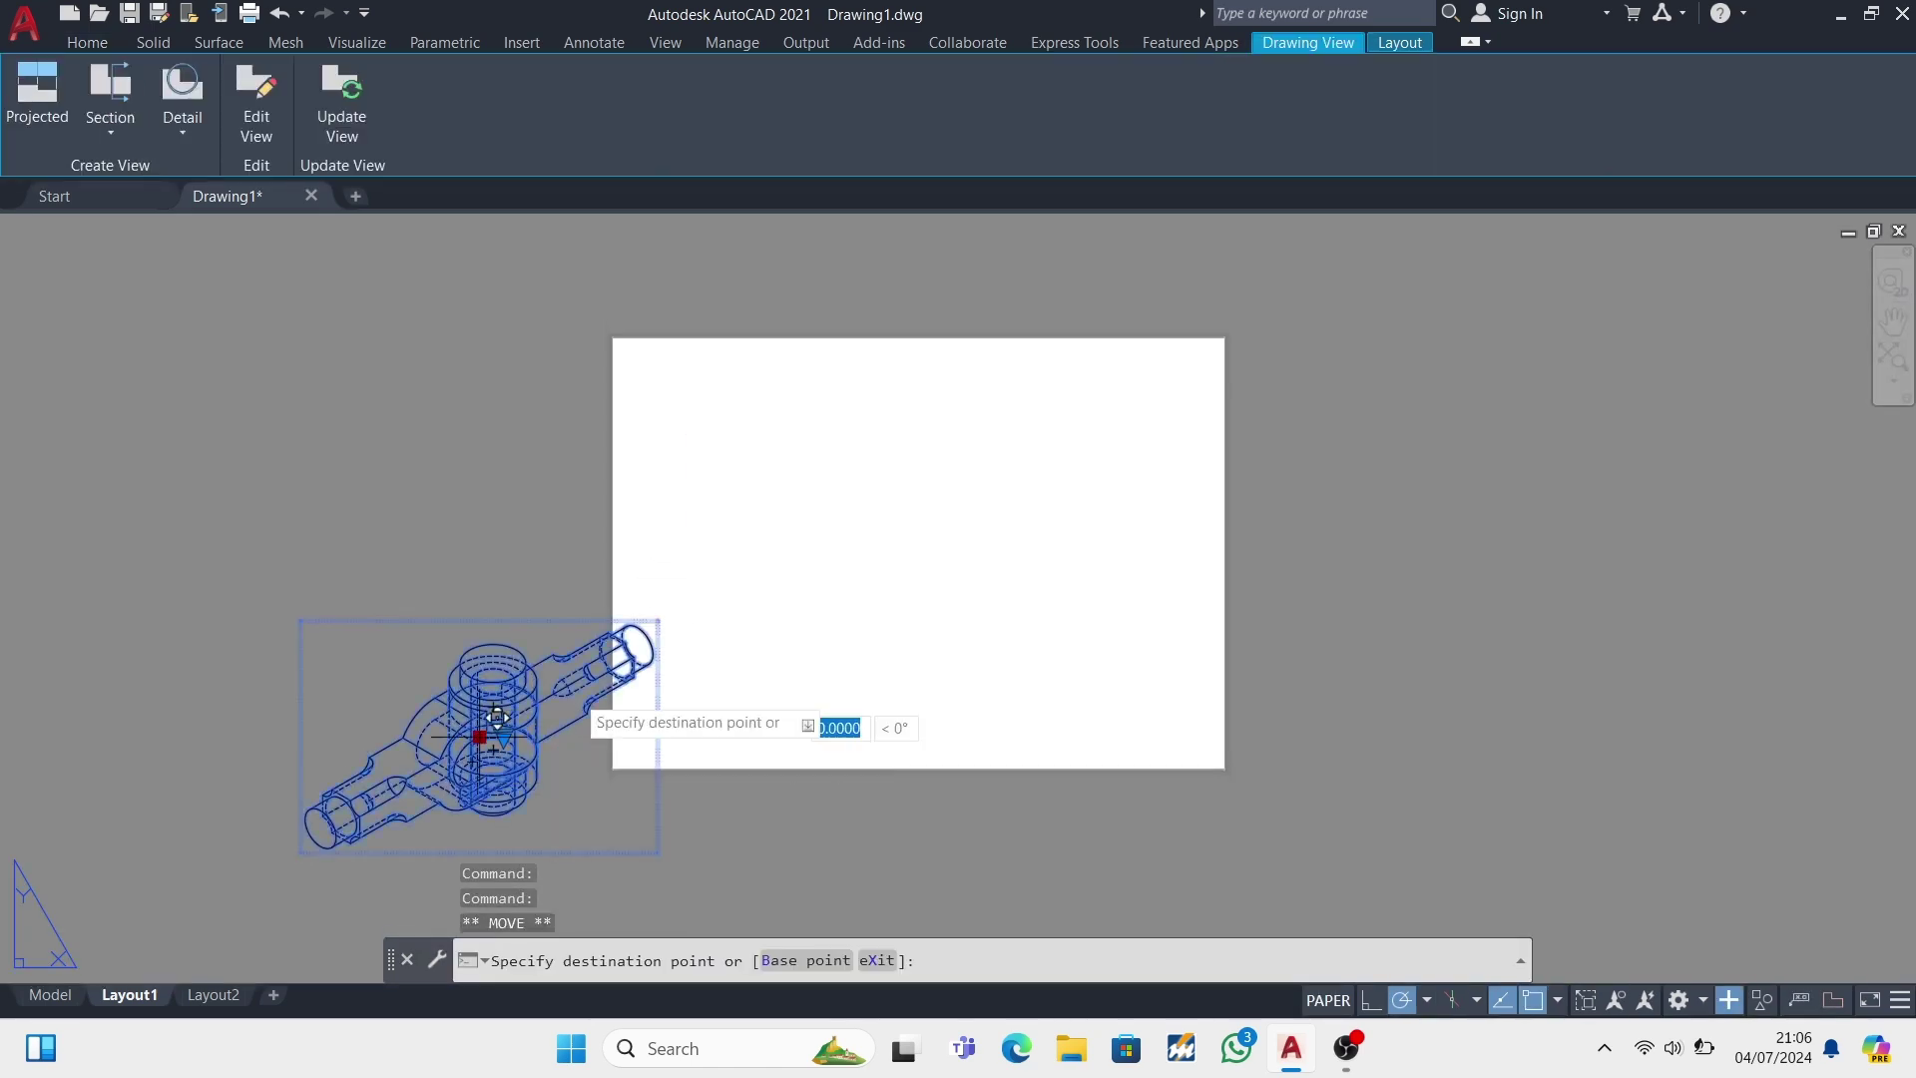
left_click(1025, 483)
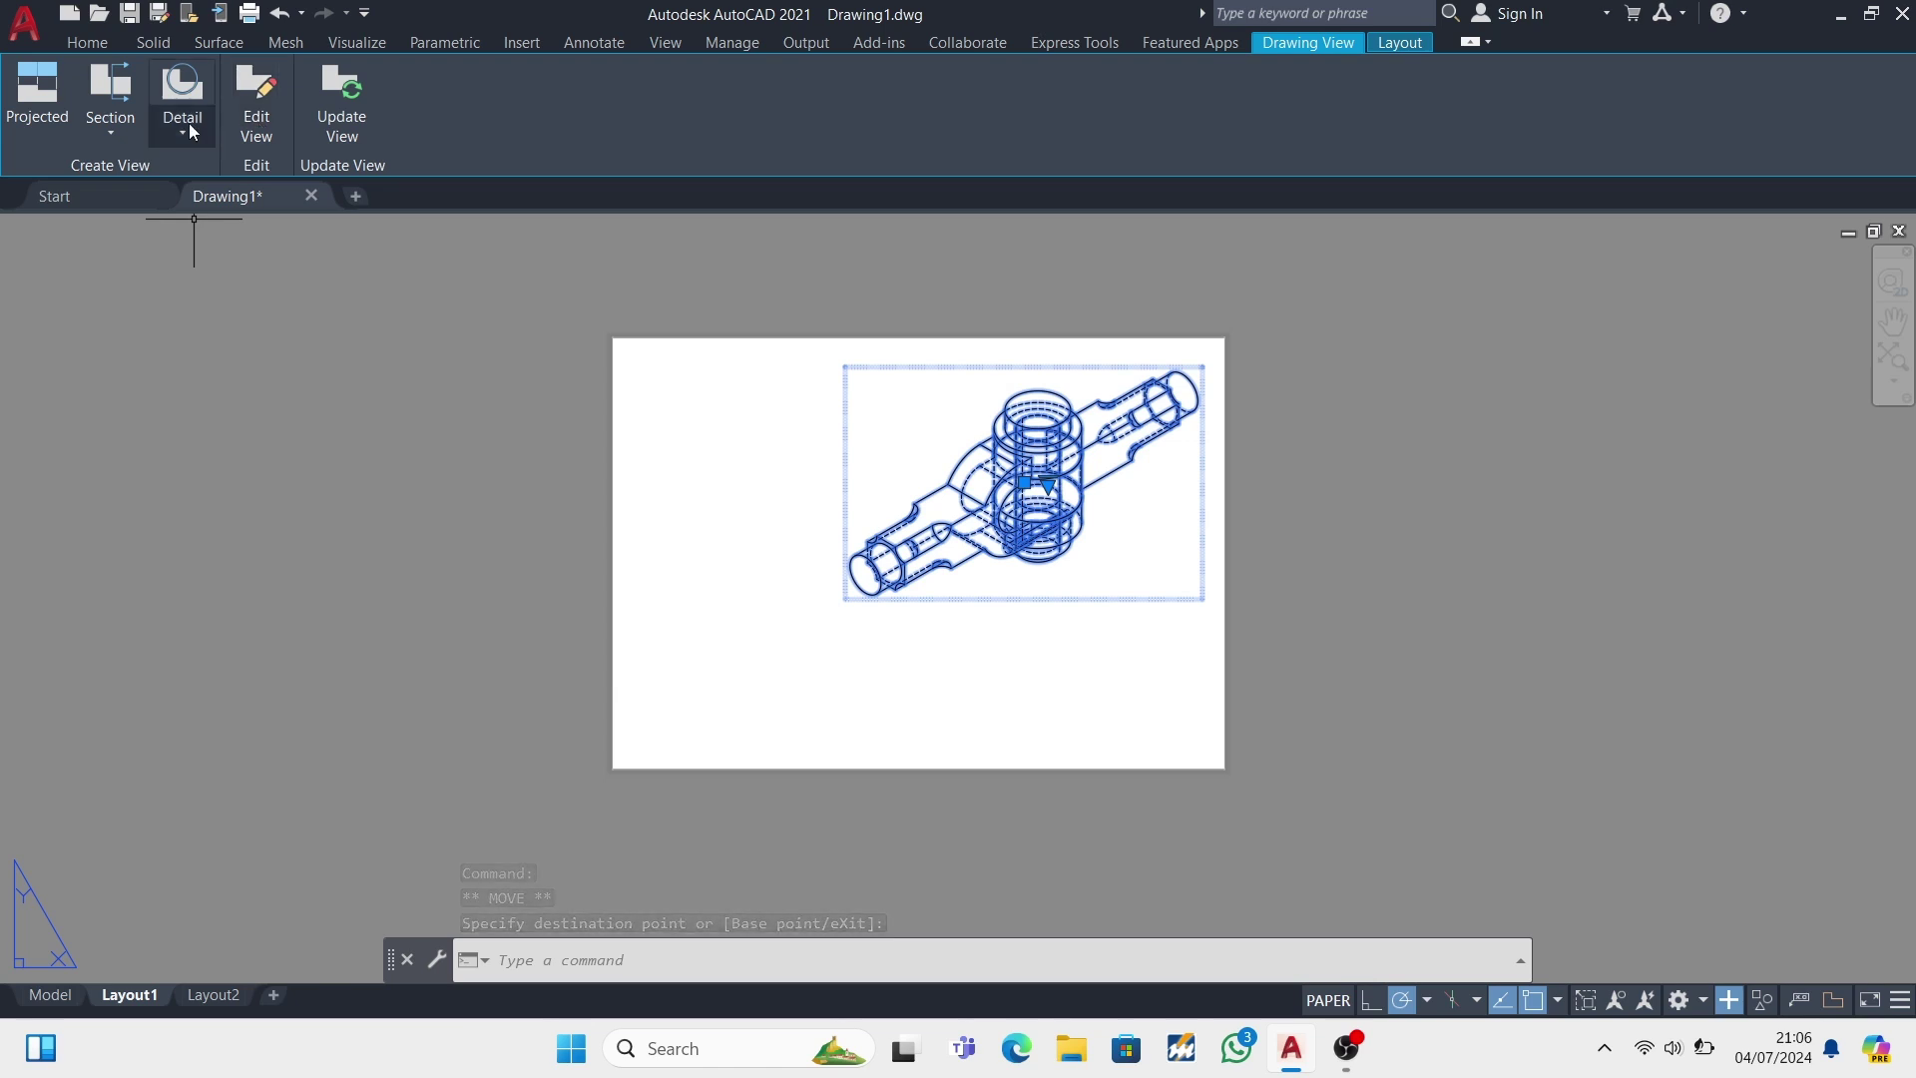
right_click(1026, 483)
right_click(880, 547)
- Scale the isometric drawing view by a factor of 0.5 about a point on the view
left_click(960, 646)
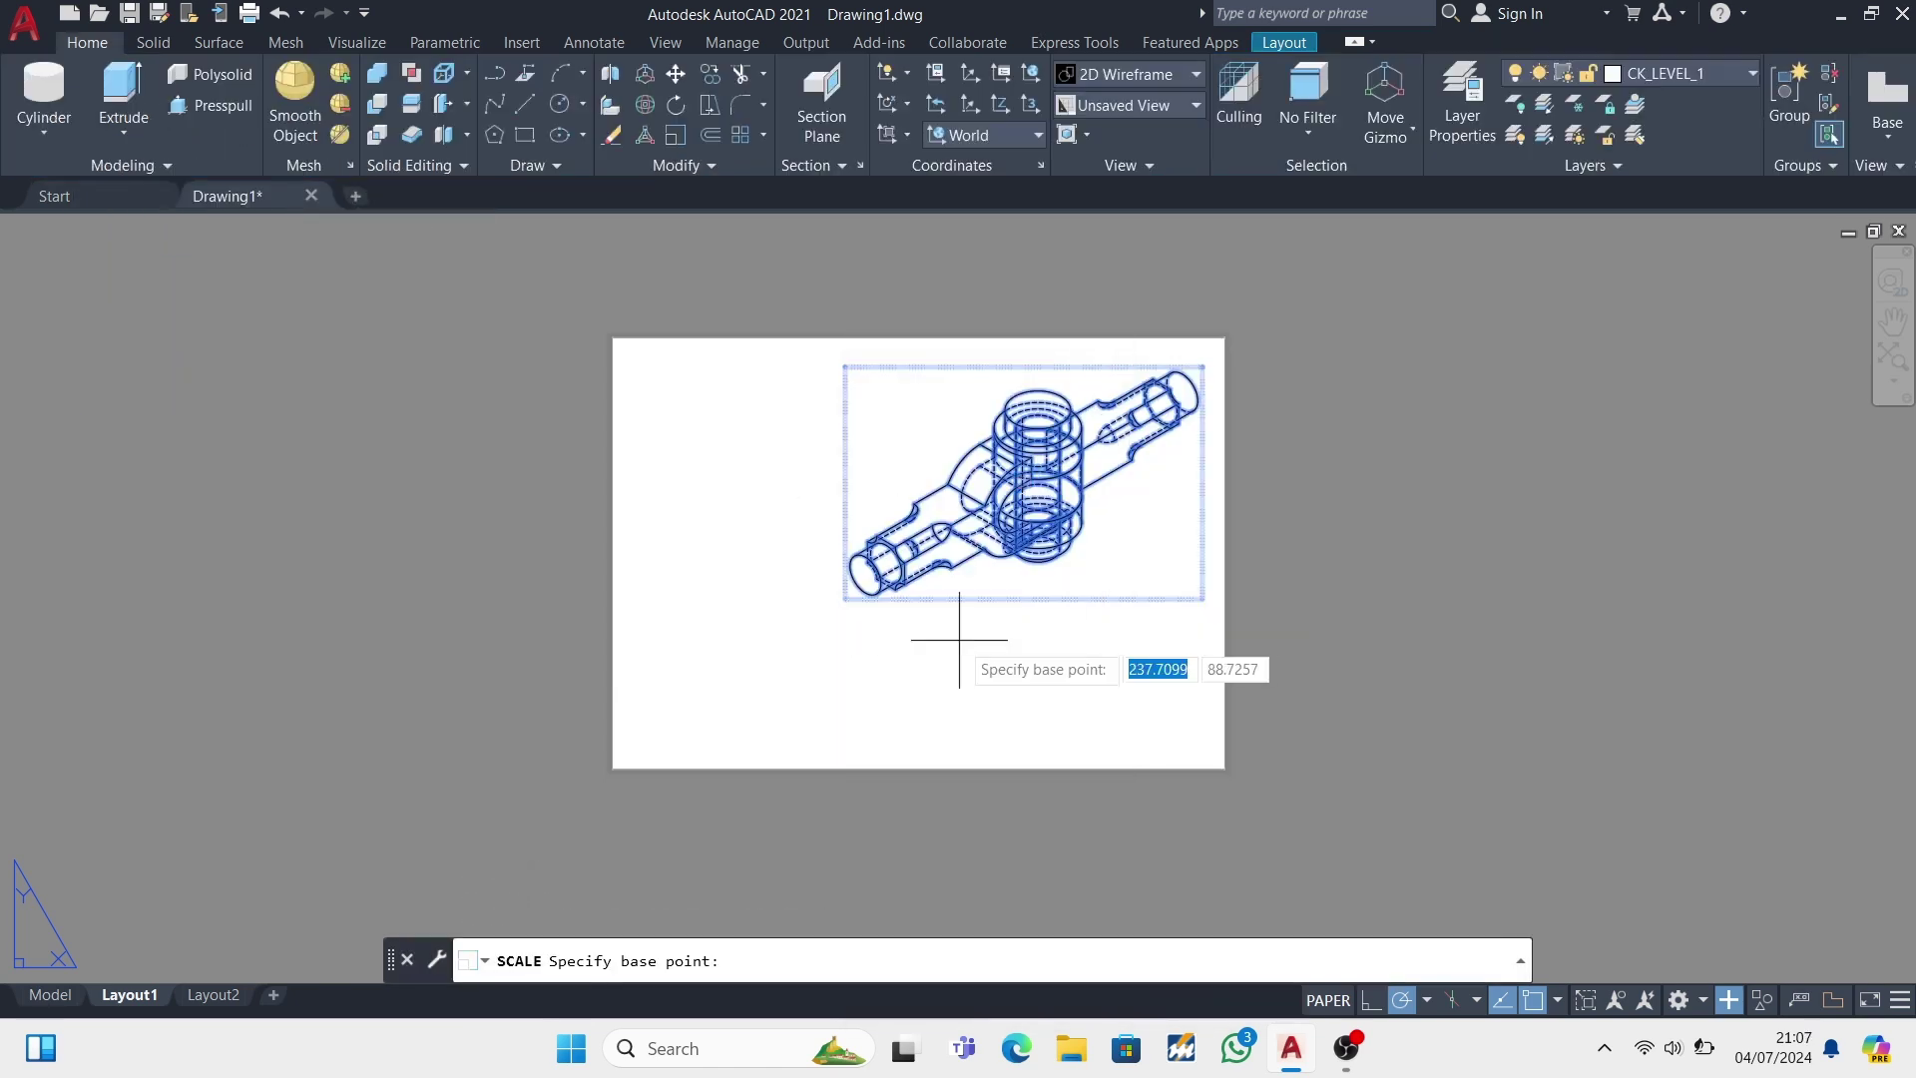
scroll(1029, 503, "up", 2)
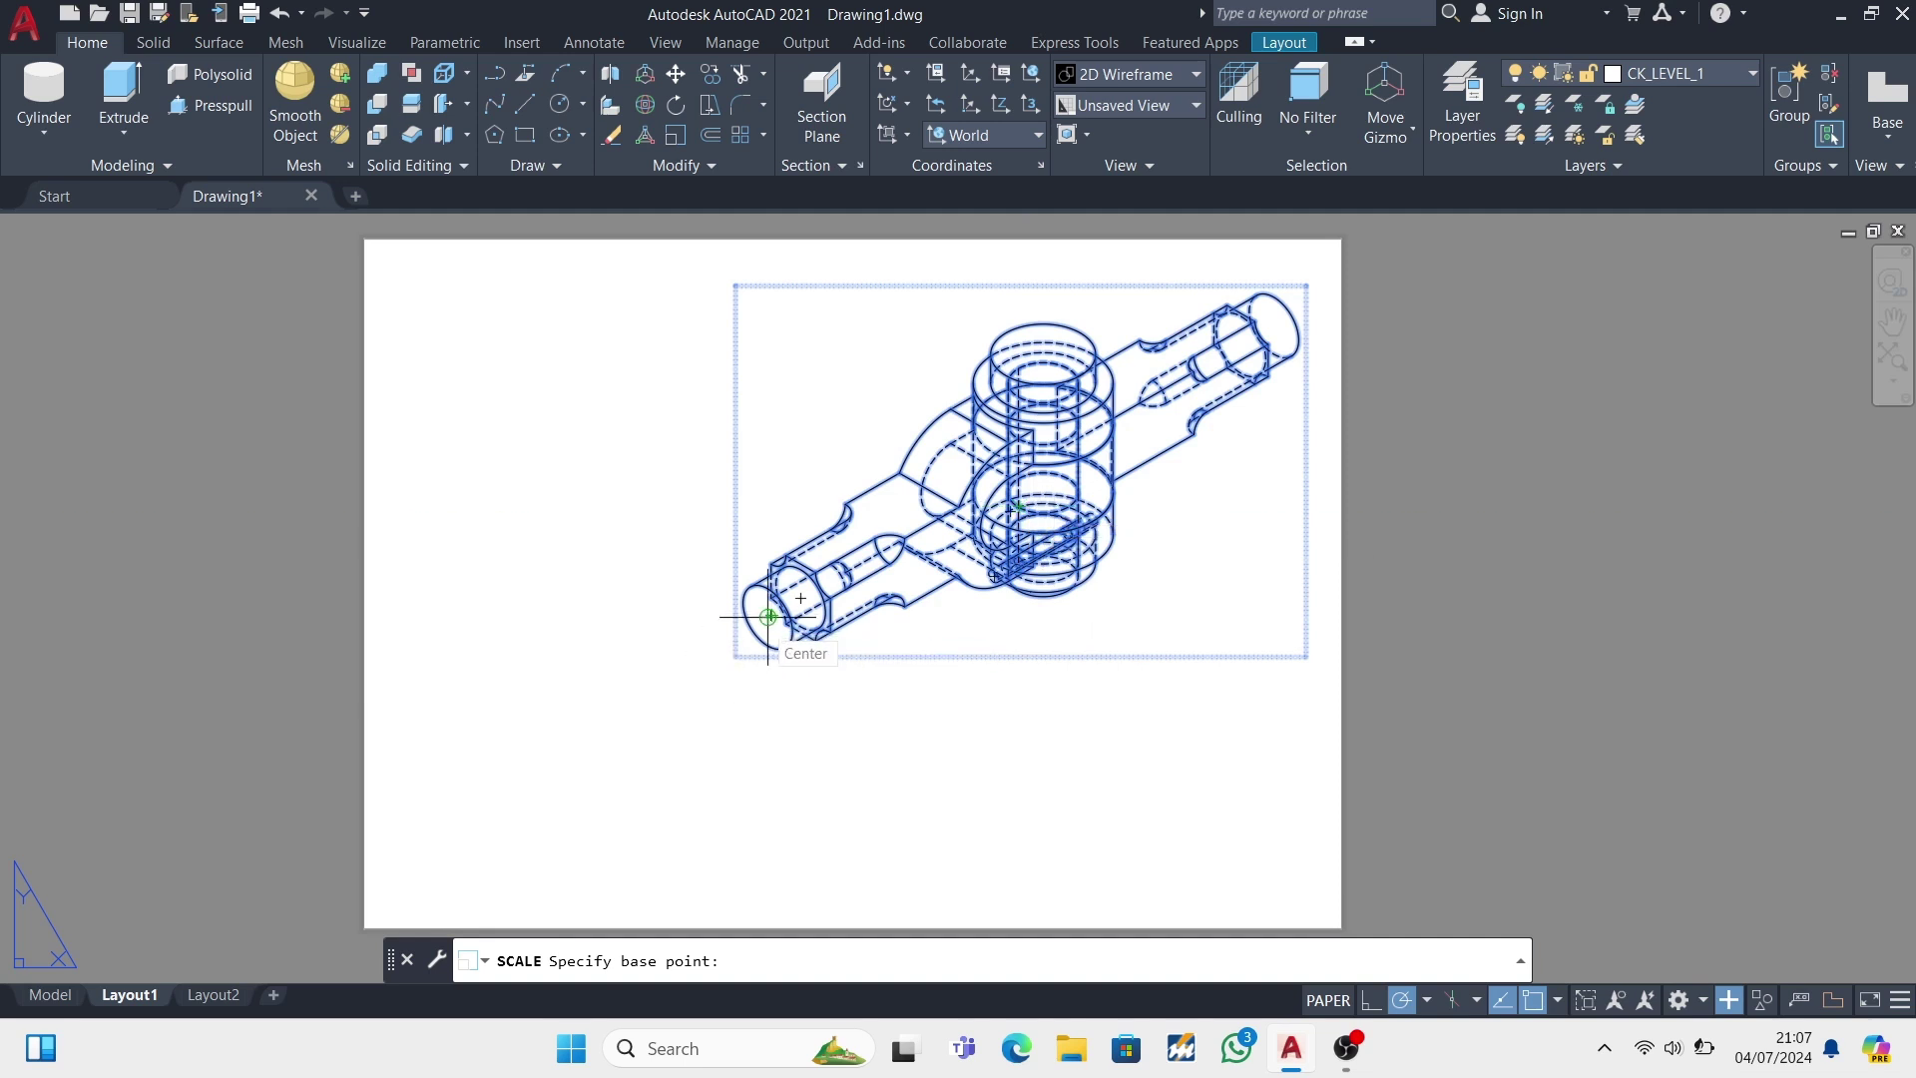
left_click(620, 45)
left_click(665, 42)
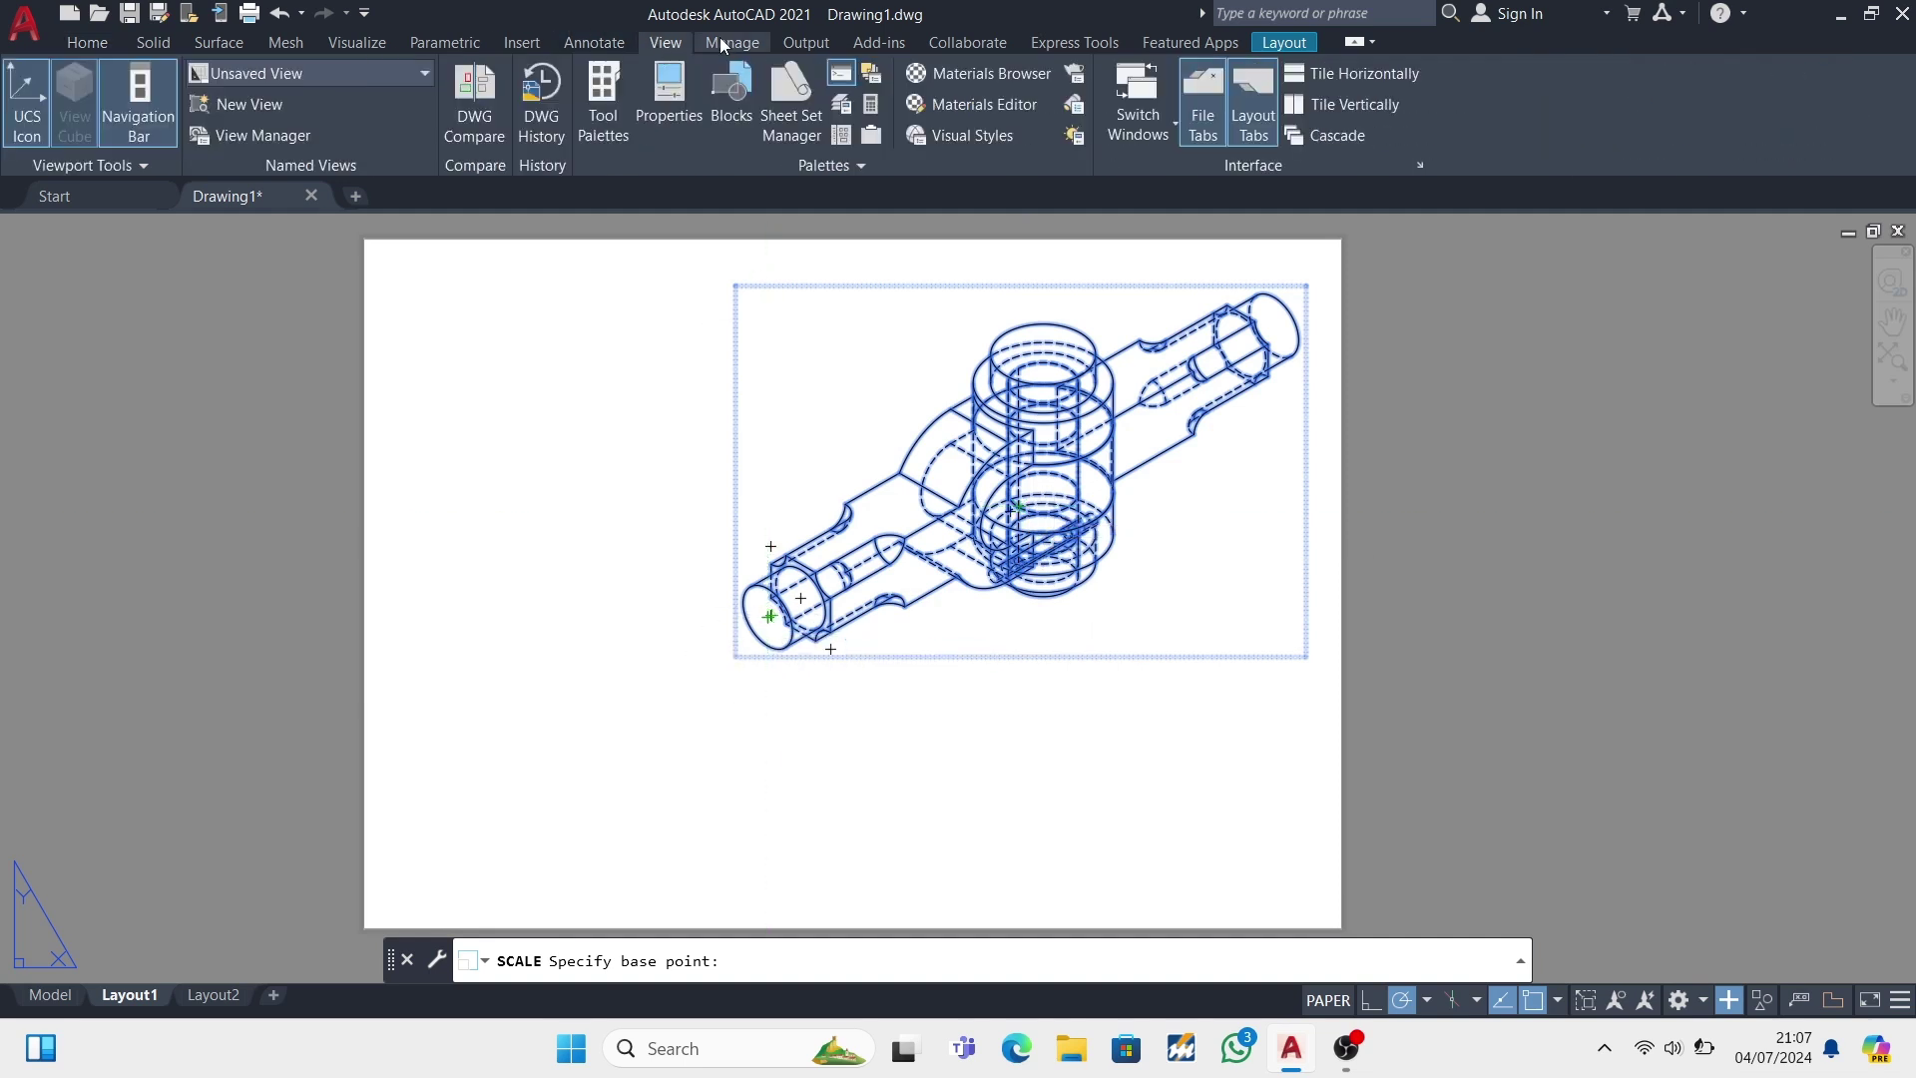
left_click(805, 42)
left_click(967, 42)
left_click(1075, 42)
left_click(1201, 50)
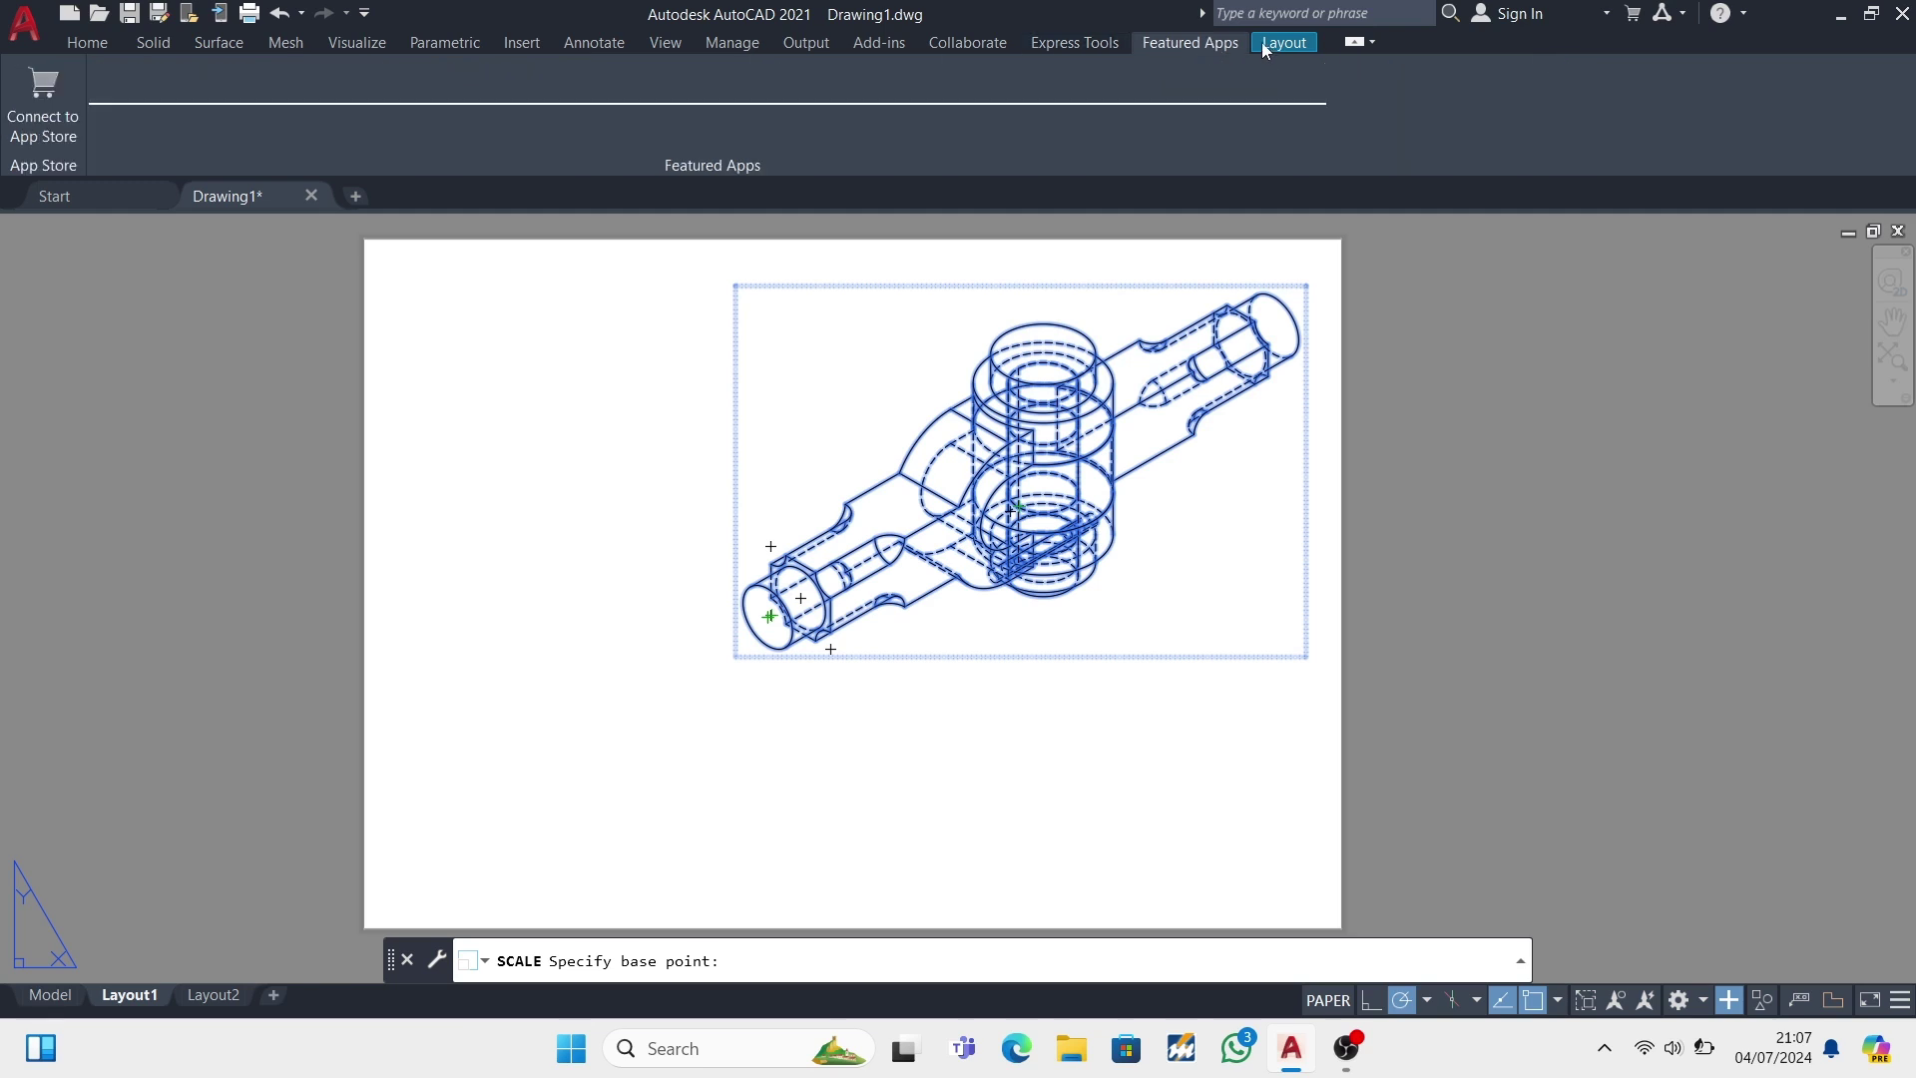
left_click(1264, 44)
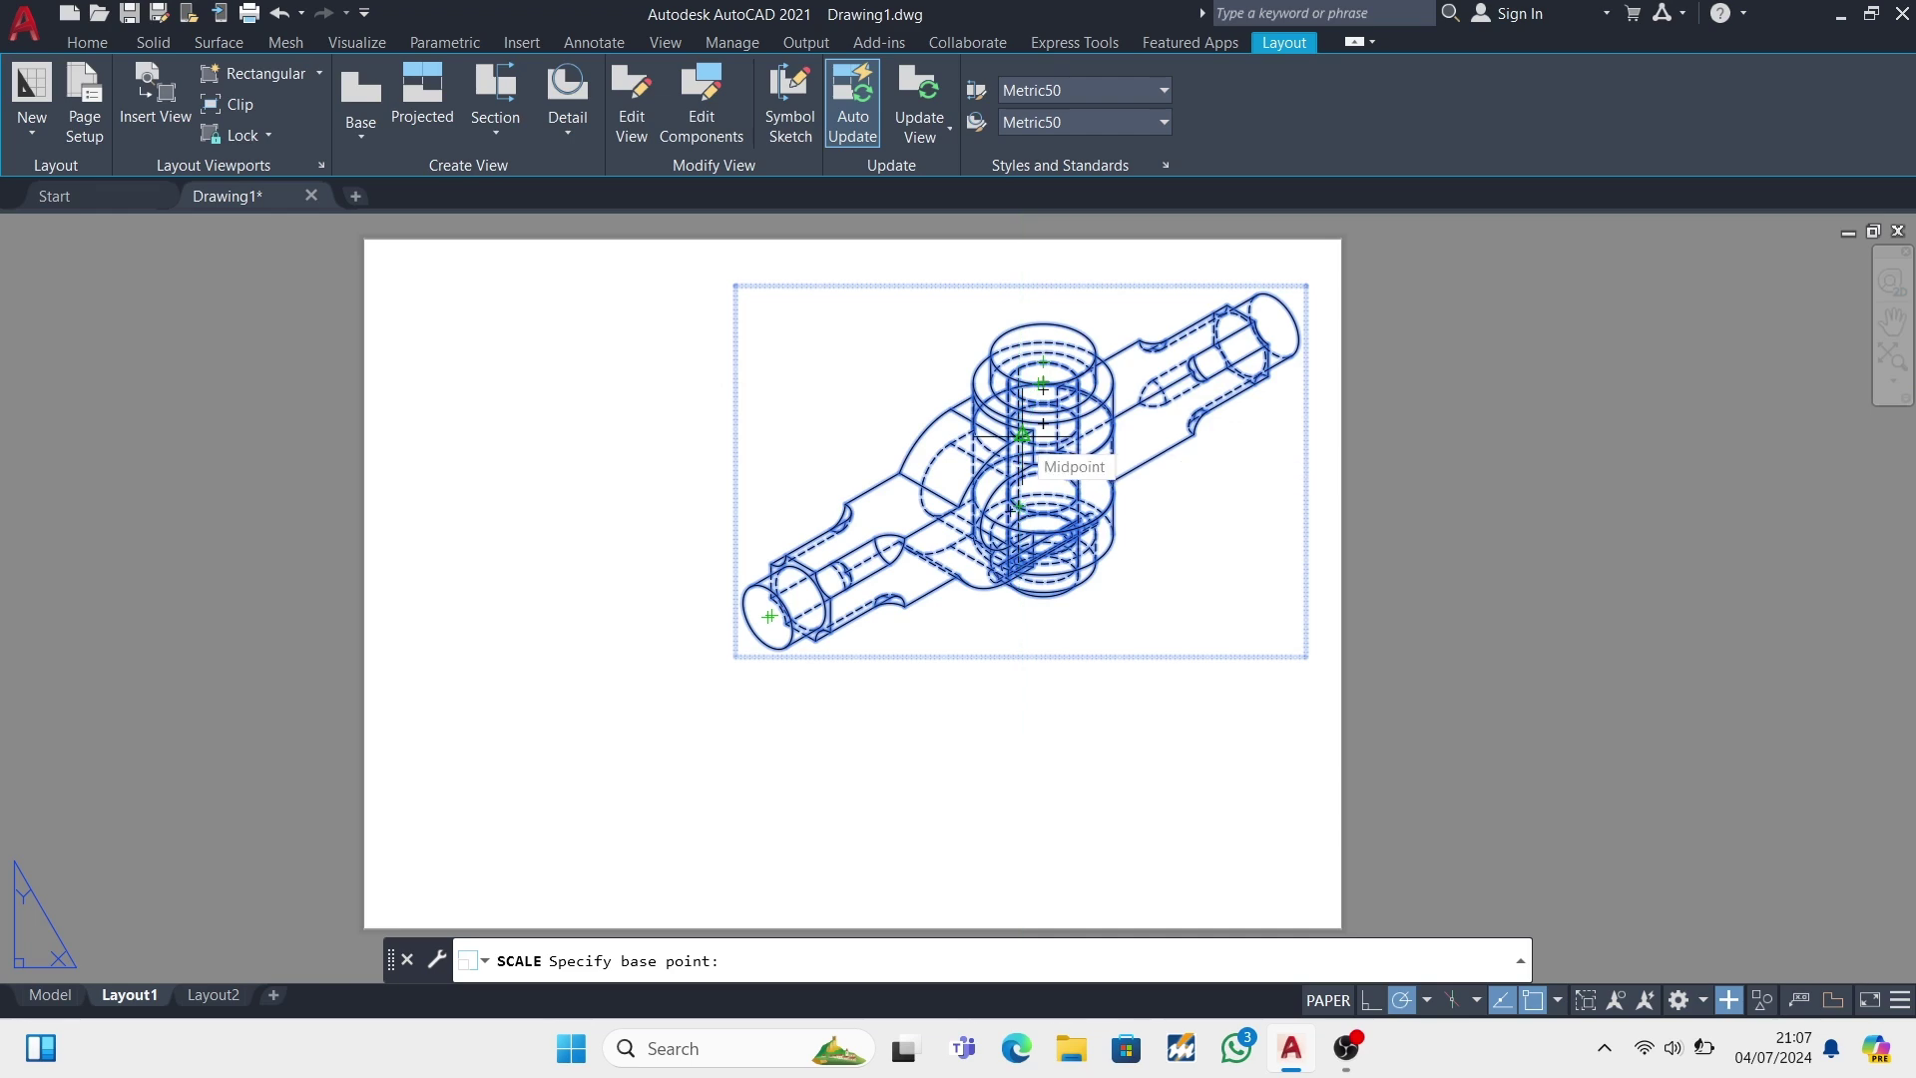
left_click(1043, 361)
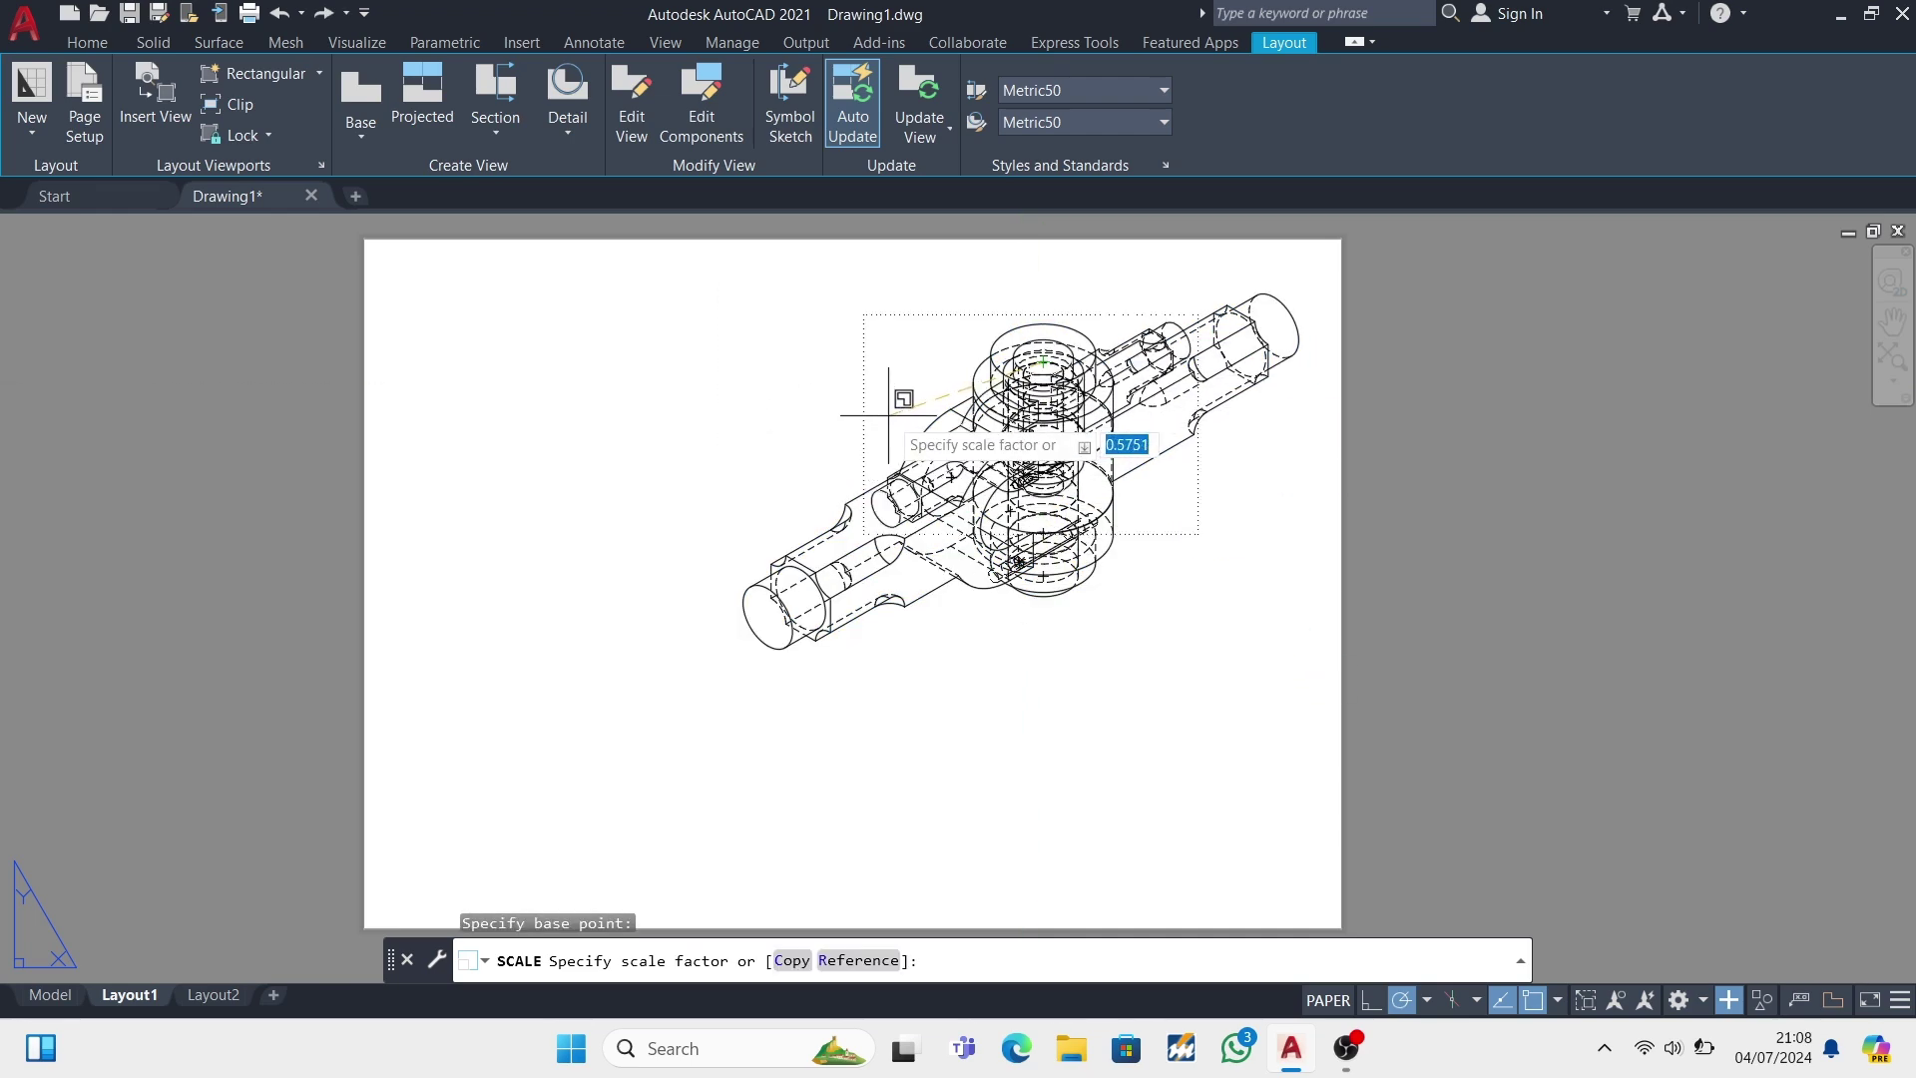
type("0.5")
key("Return")
- Edit the isometric view to use a 1:2 scale
left_click(998, 429)
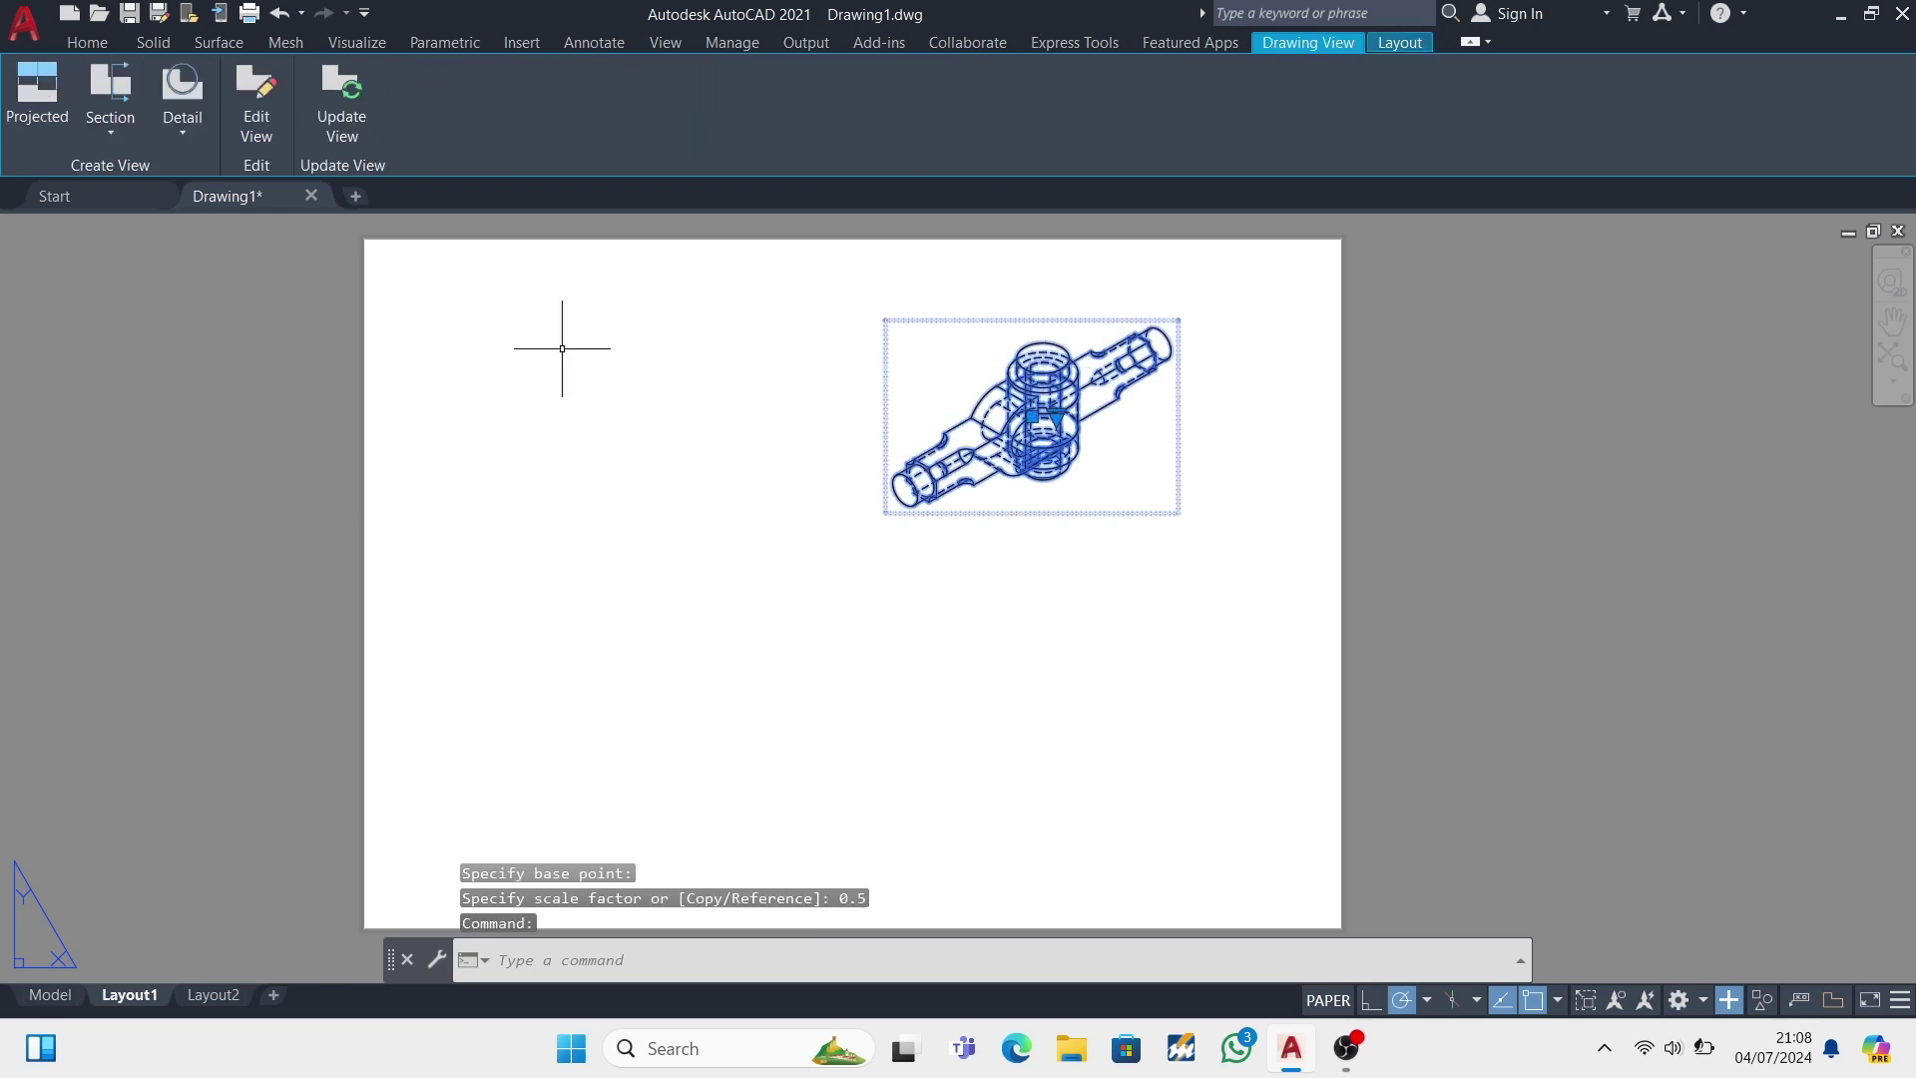
left_click(260, 105)
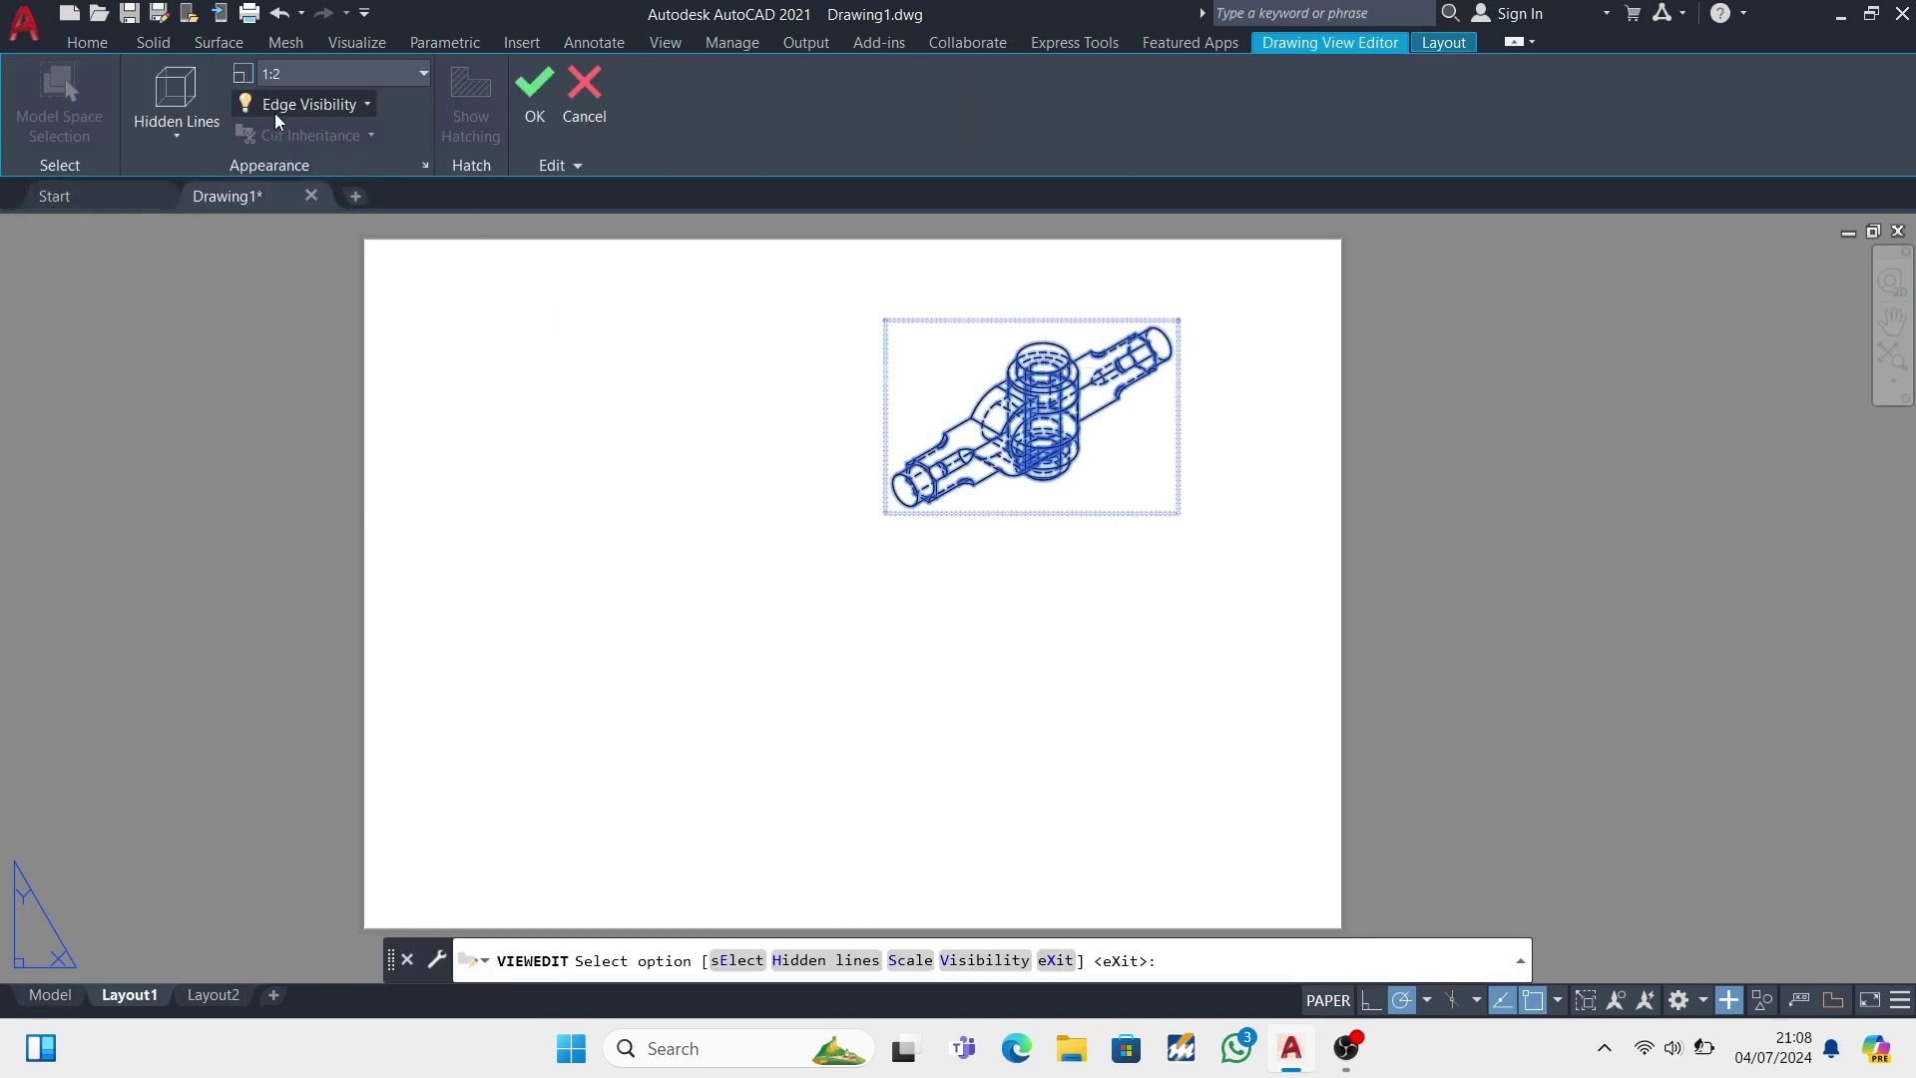
left_click(421, 72)
left_click(389, 129)
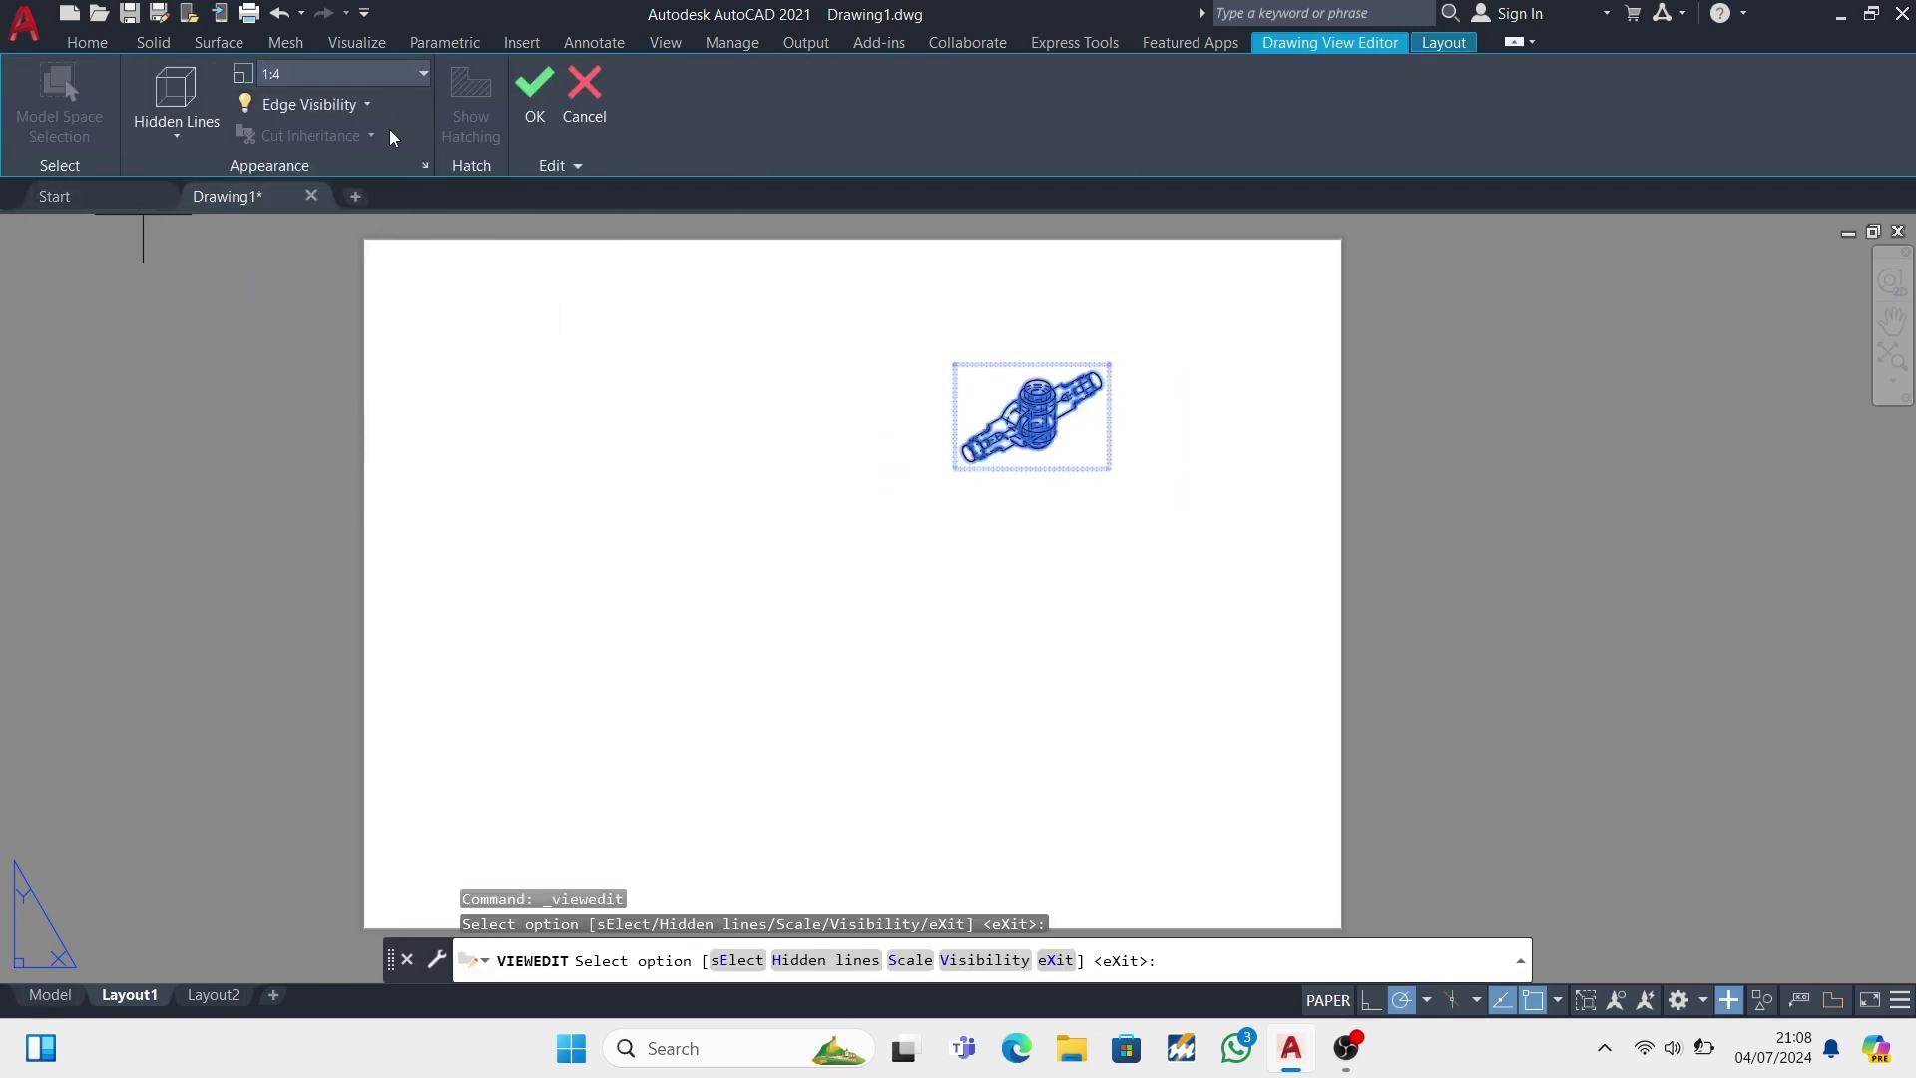
left_click(423, 74)
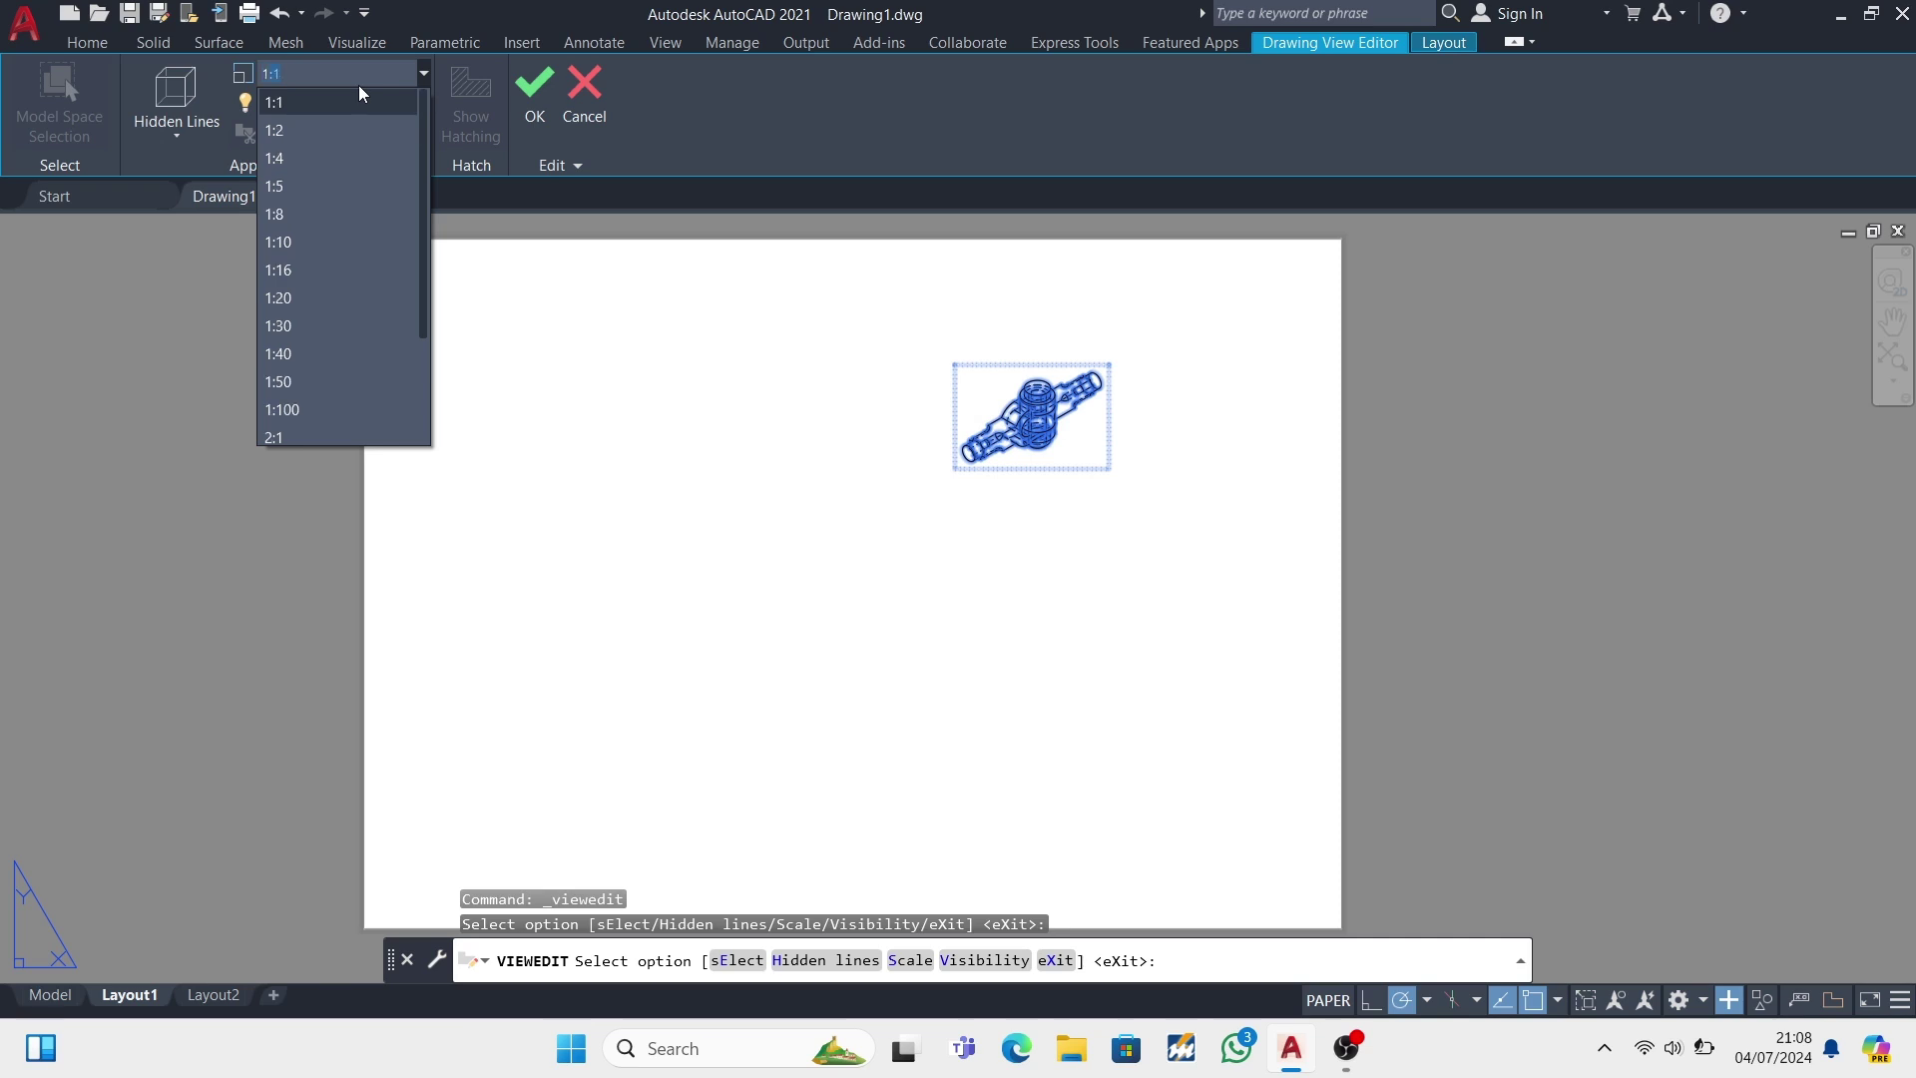
type("1:")
type("2")
key("Return")
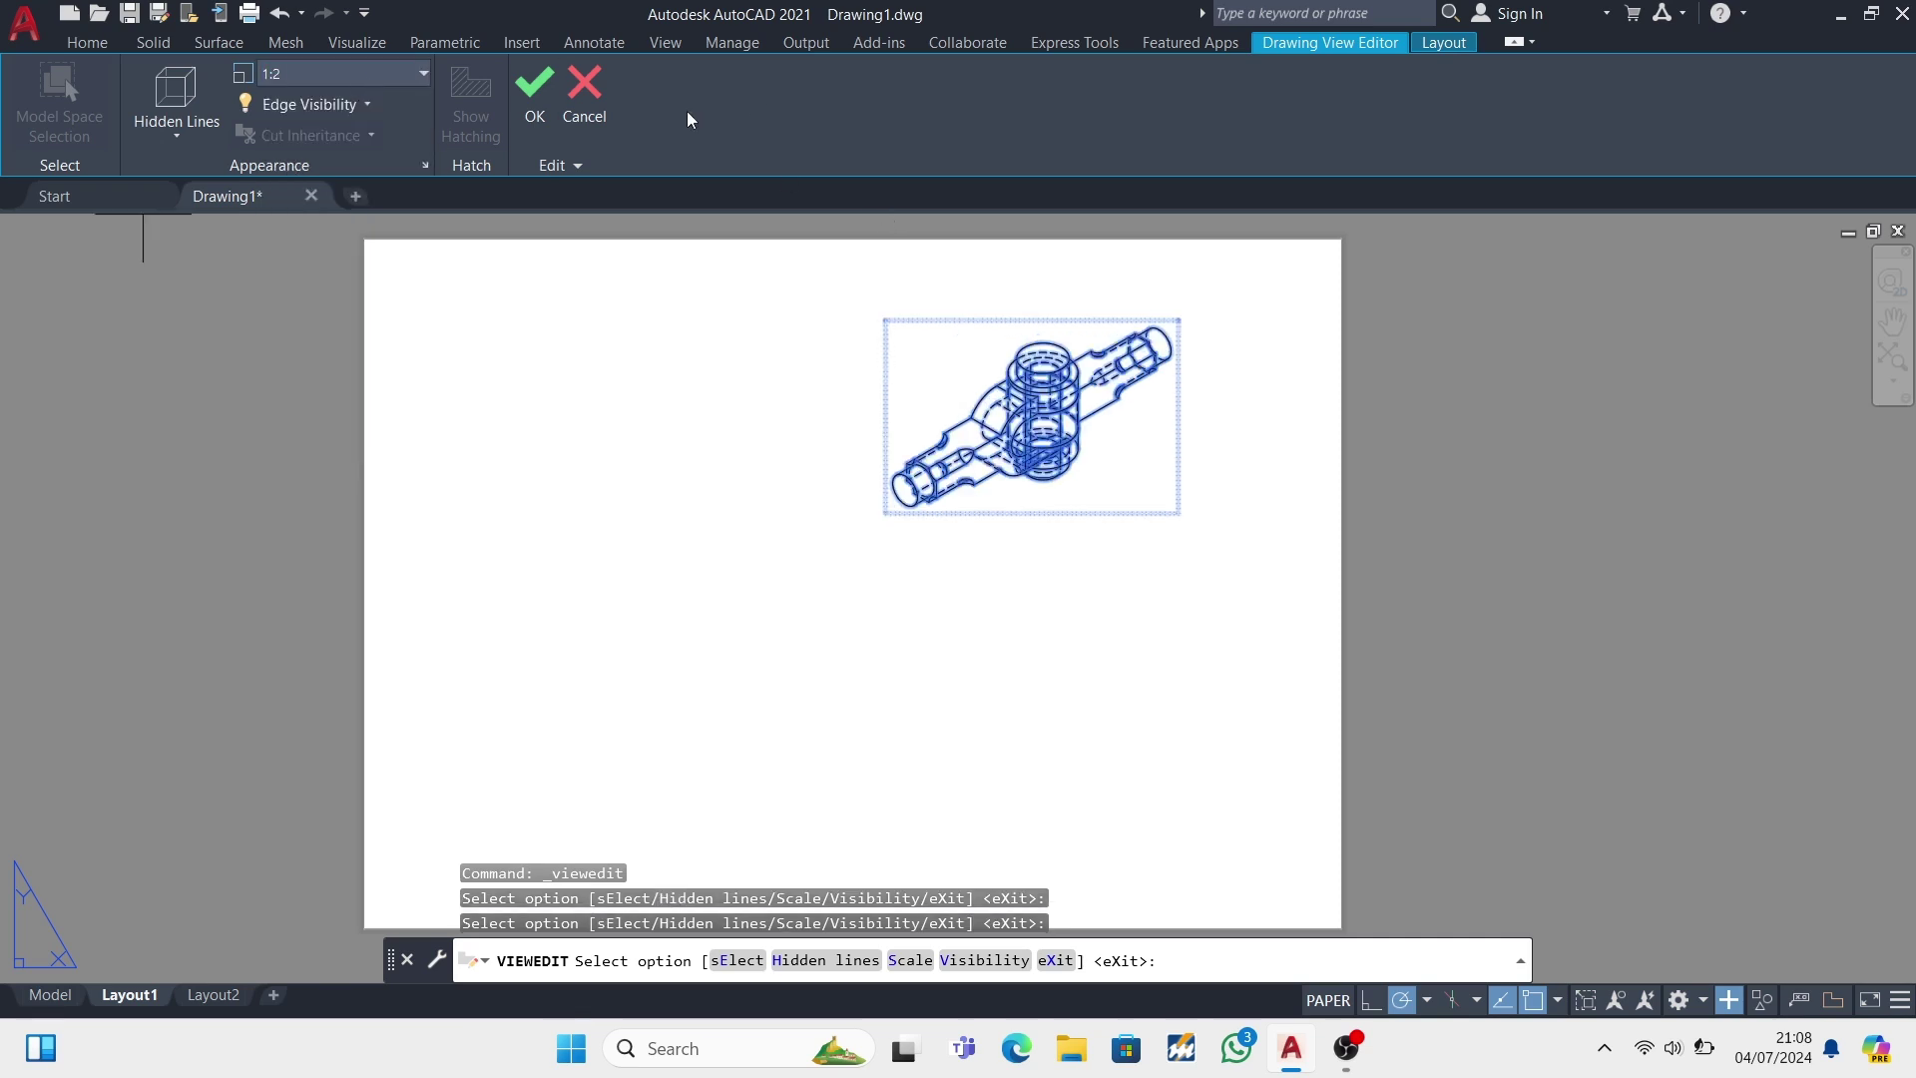
key("Down")
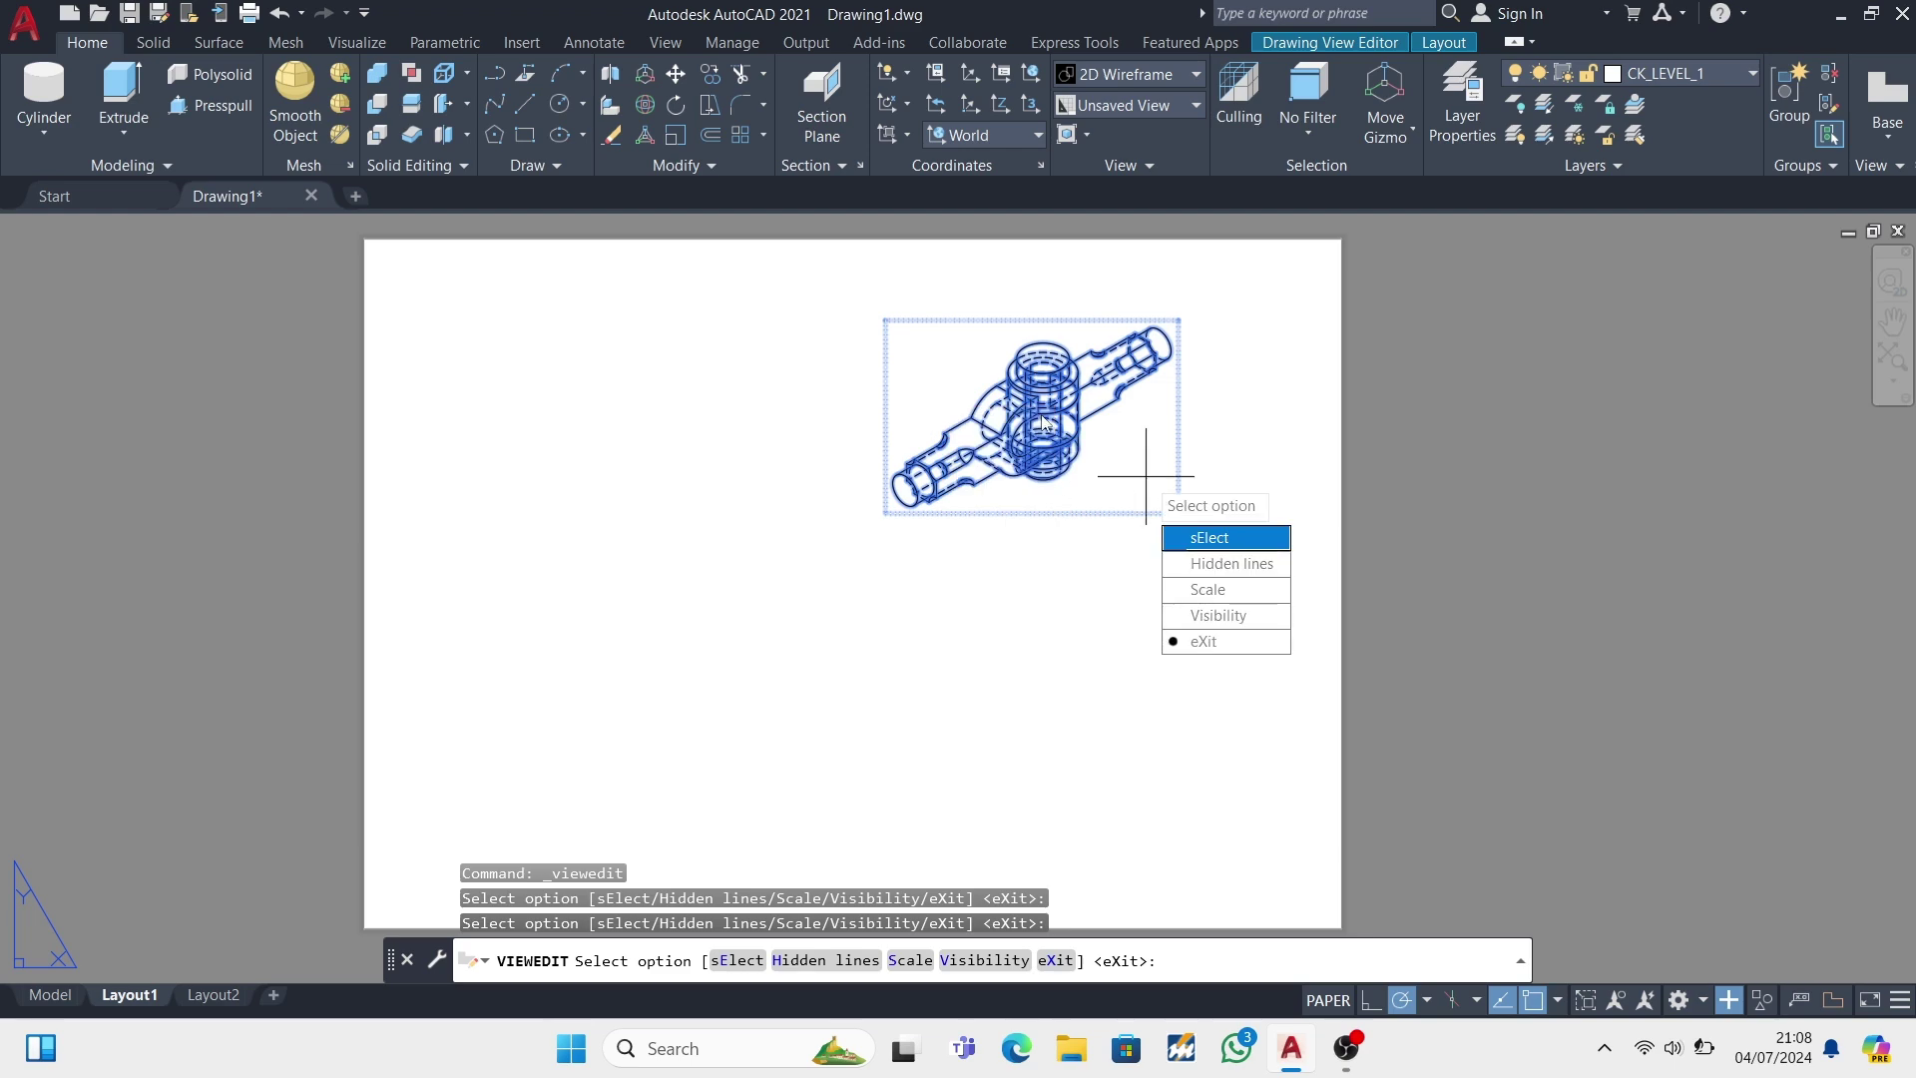
scroll(1146, 476, "up", 2)
key("Escape")
- Move the isometric view to a new position on the sheet
left_click(931, 519)
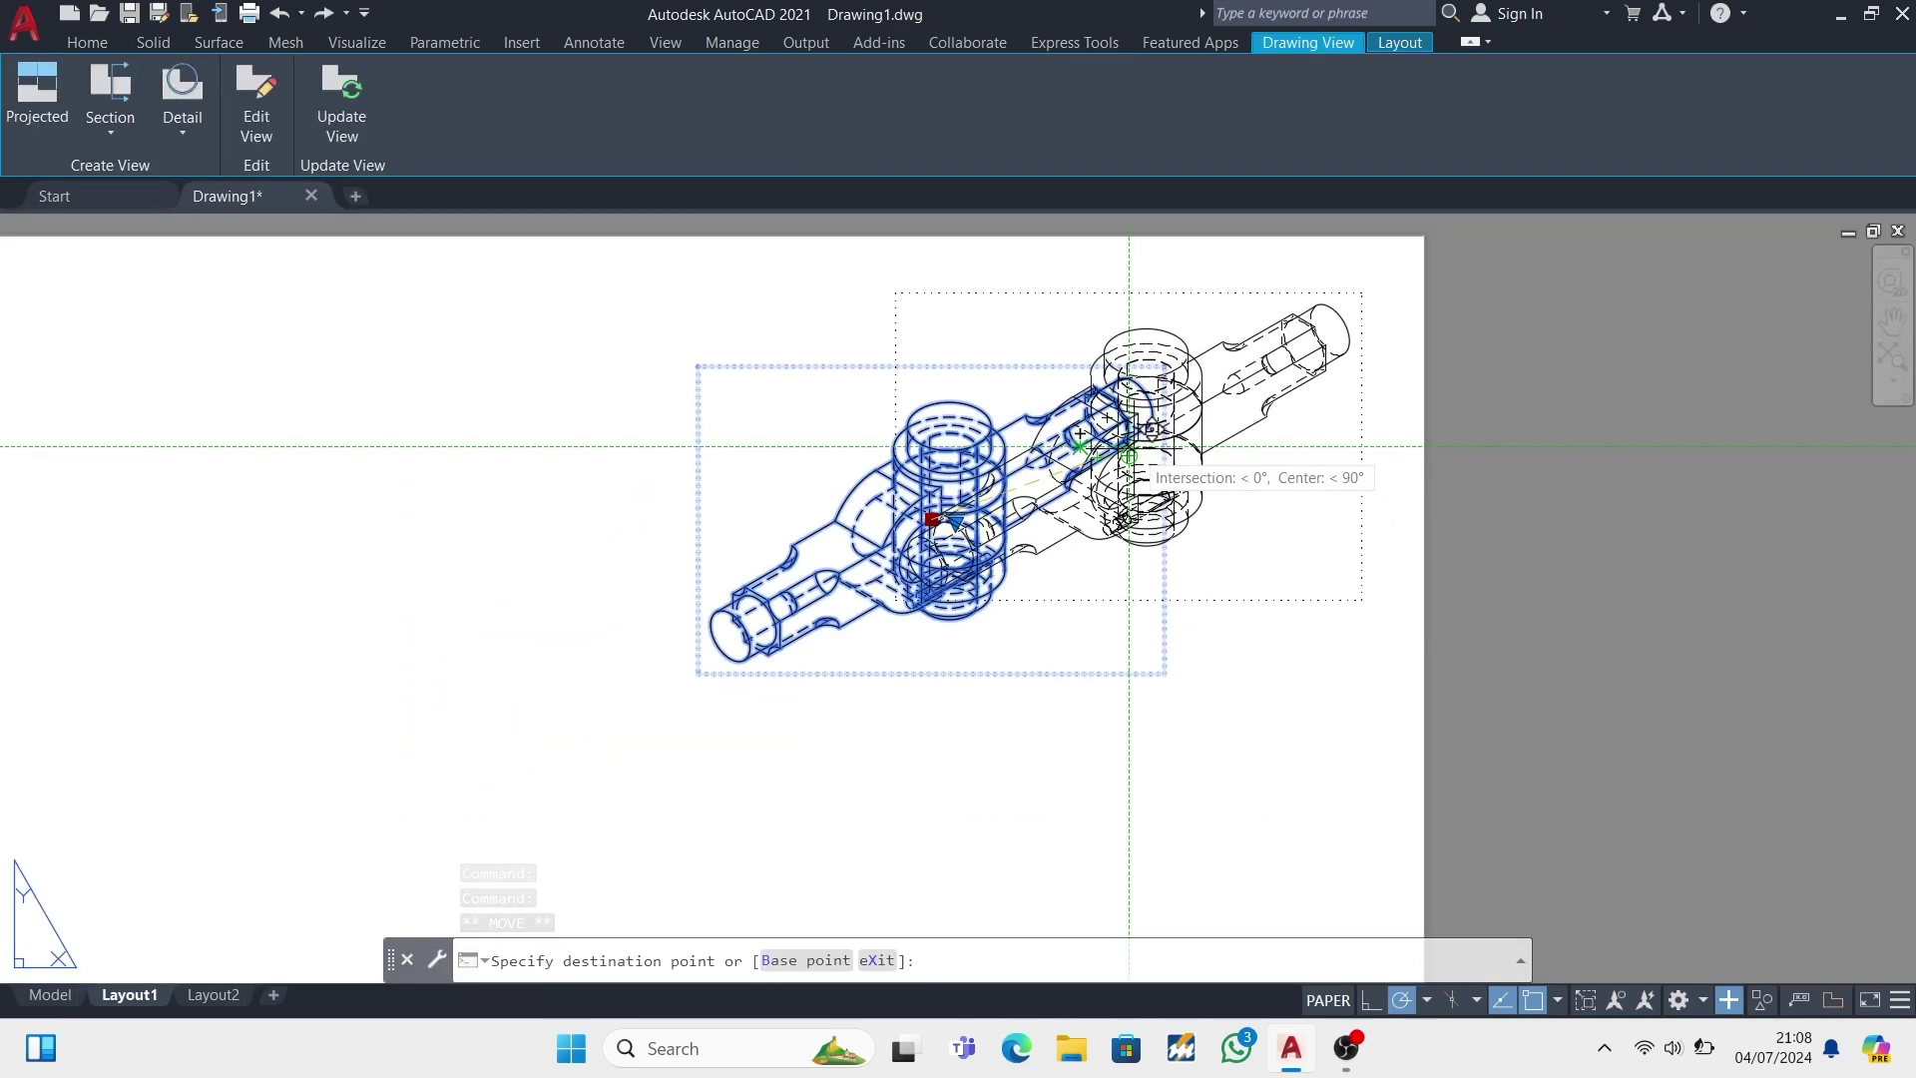
left_click(1128, 455)
scroll(1127, 455, "down", 3)
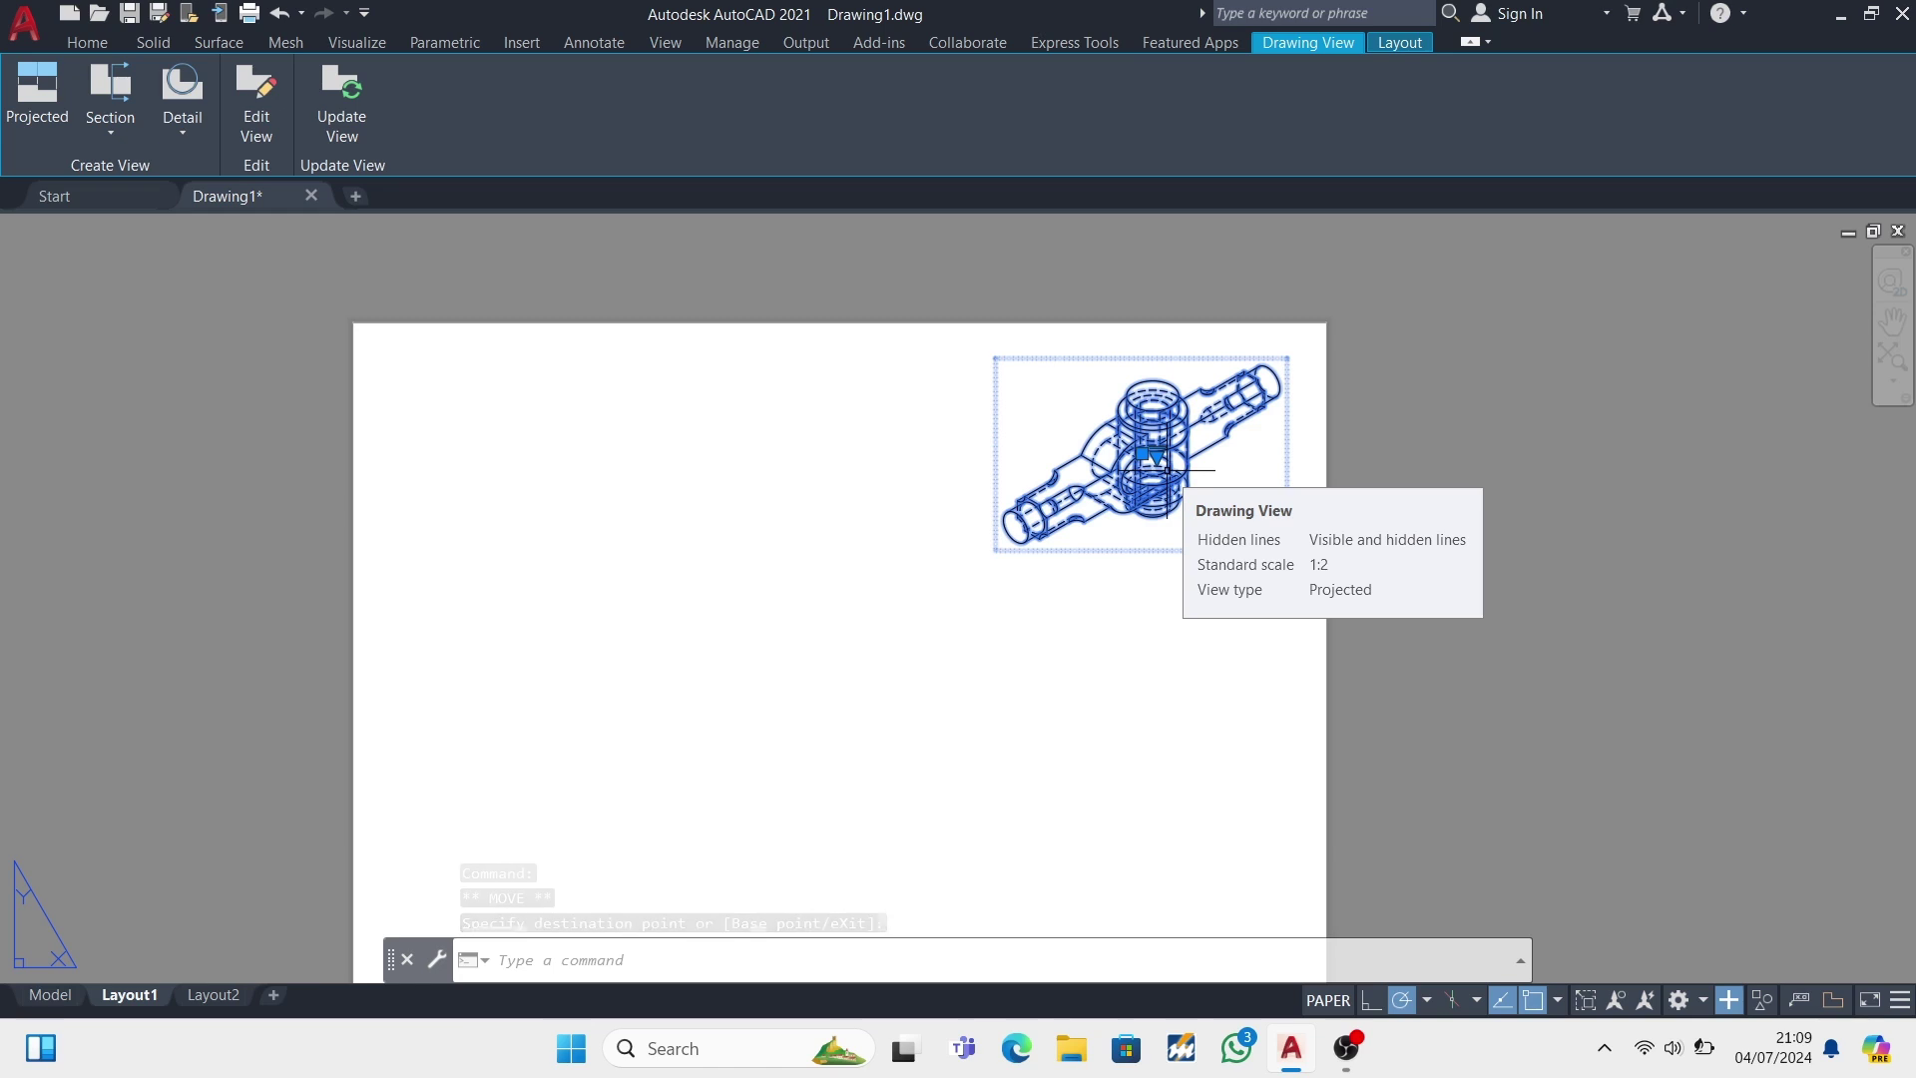
left_click(187, 132)
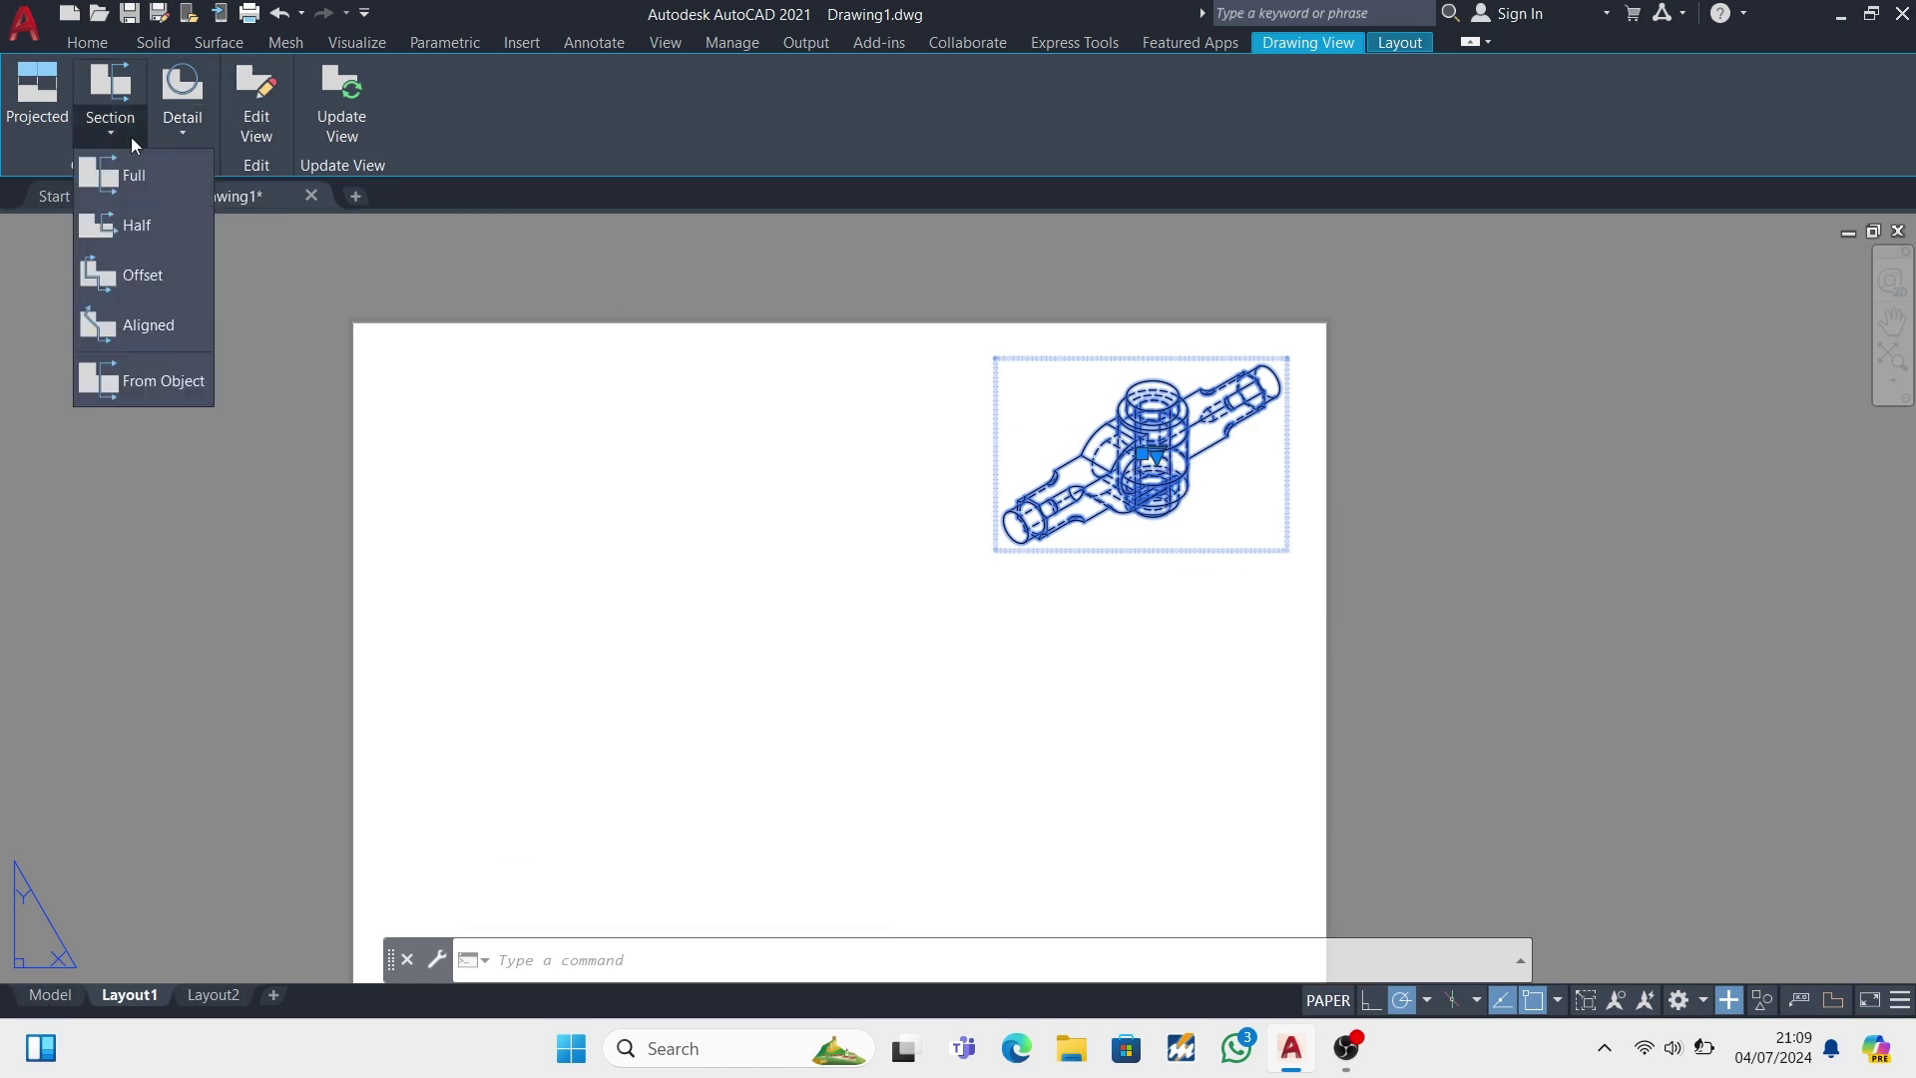
left_click(37, 95)
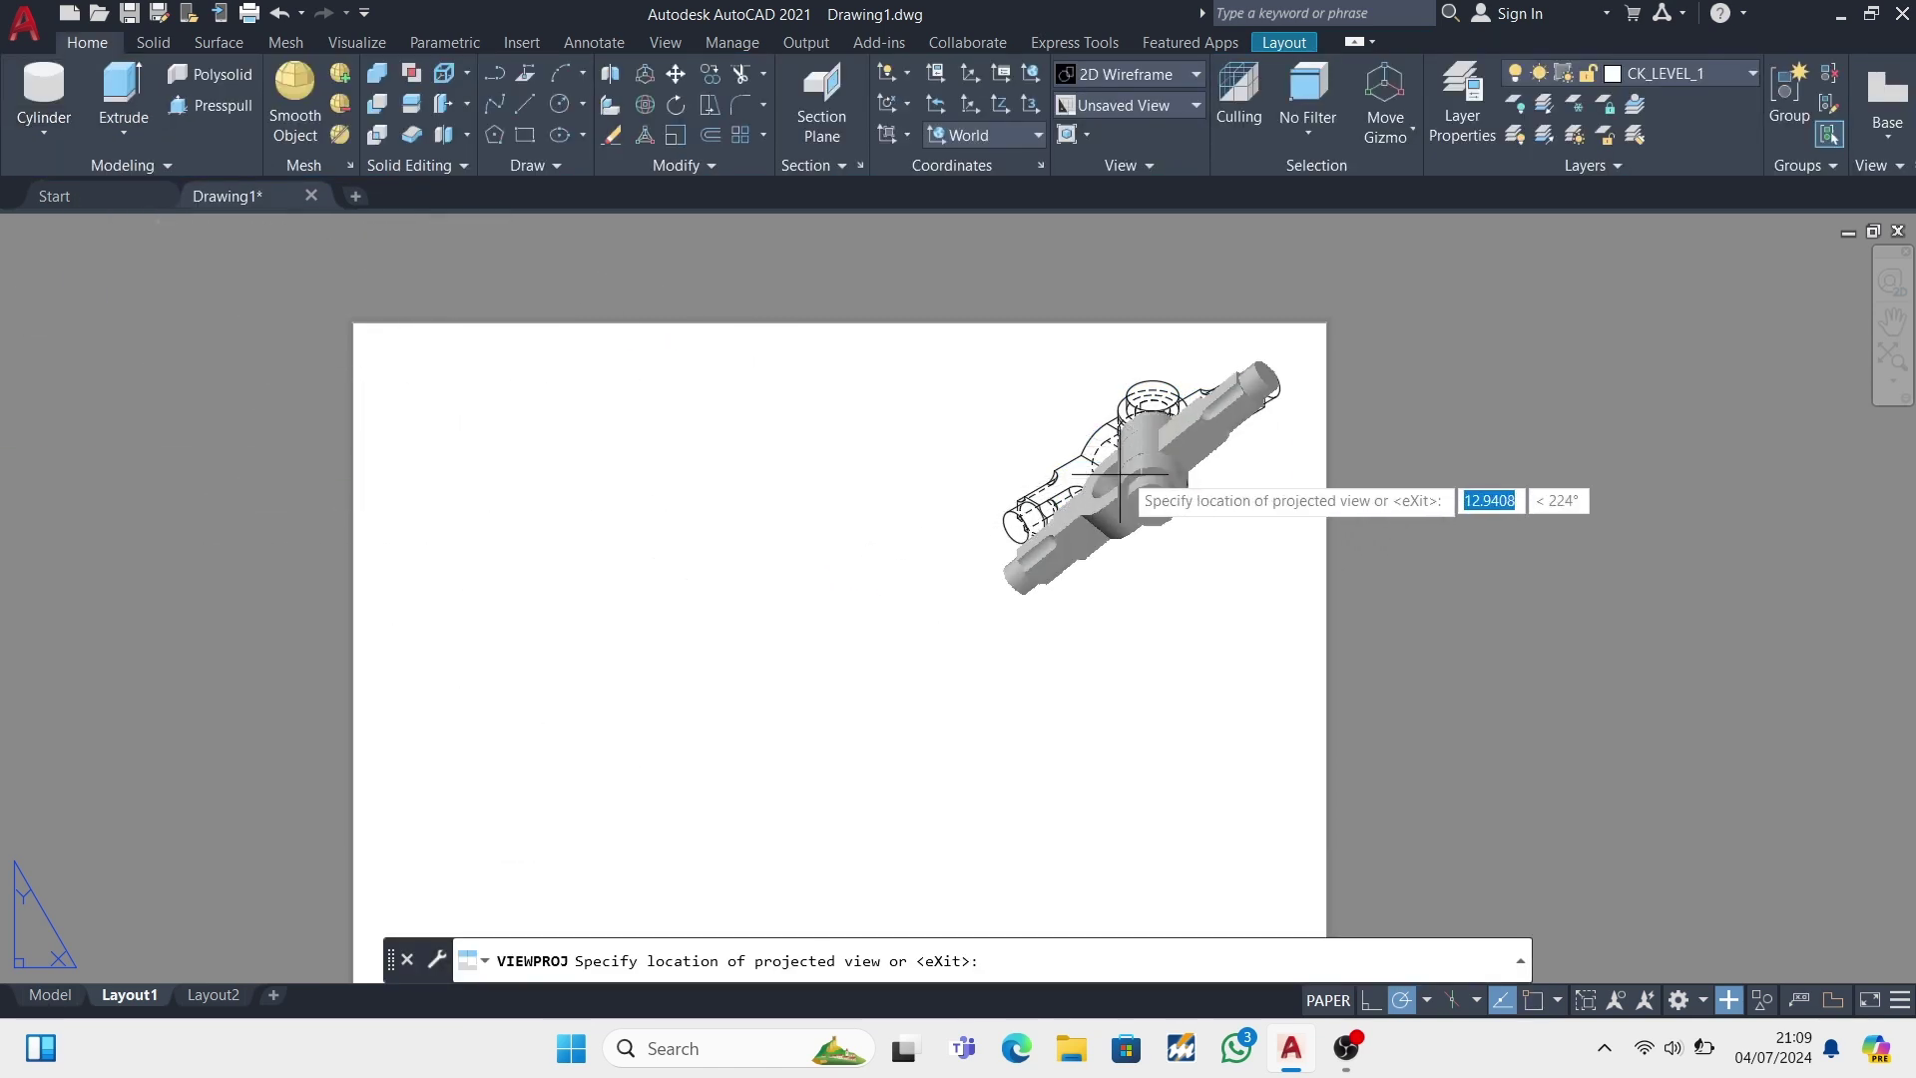
left_click(909, 674)
key("Return")
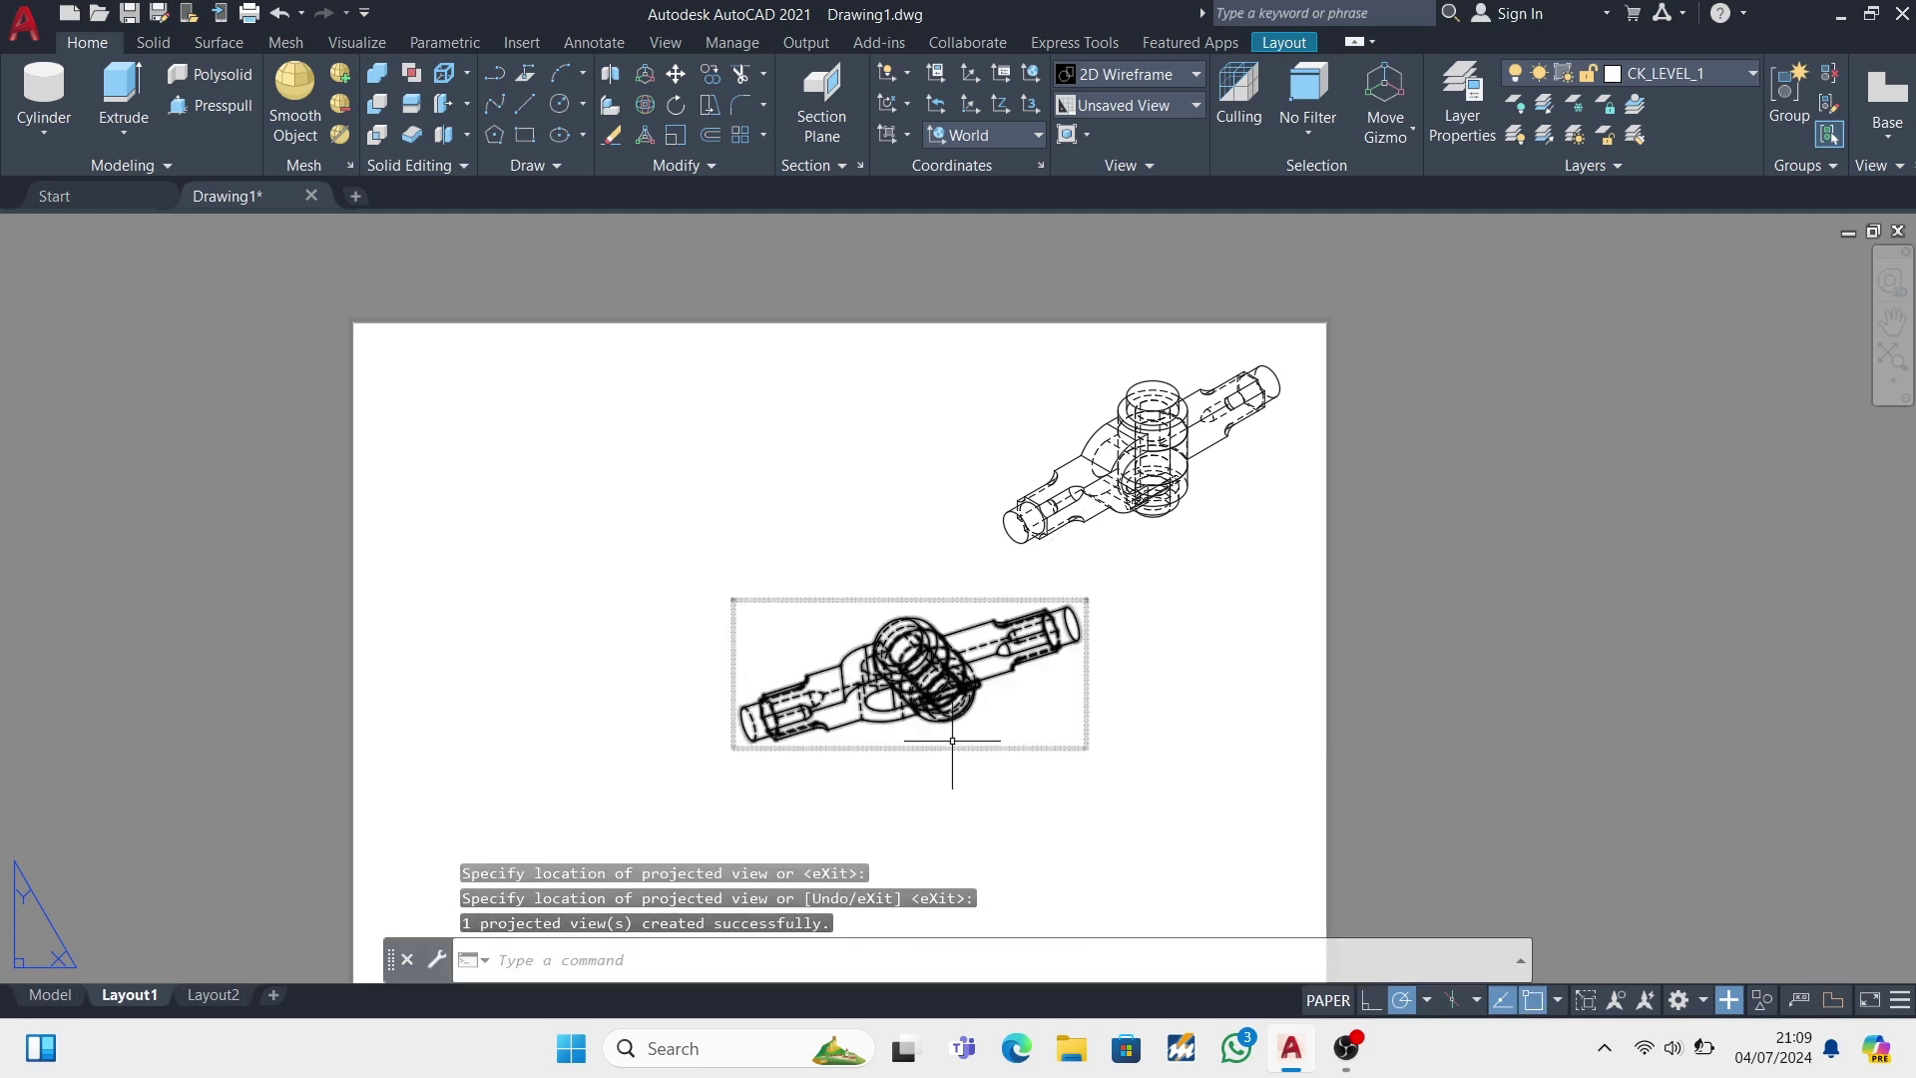
left_click(952, 741)
key("Delete")
left_click(1214, 479)
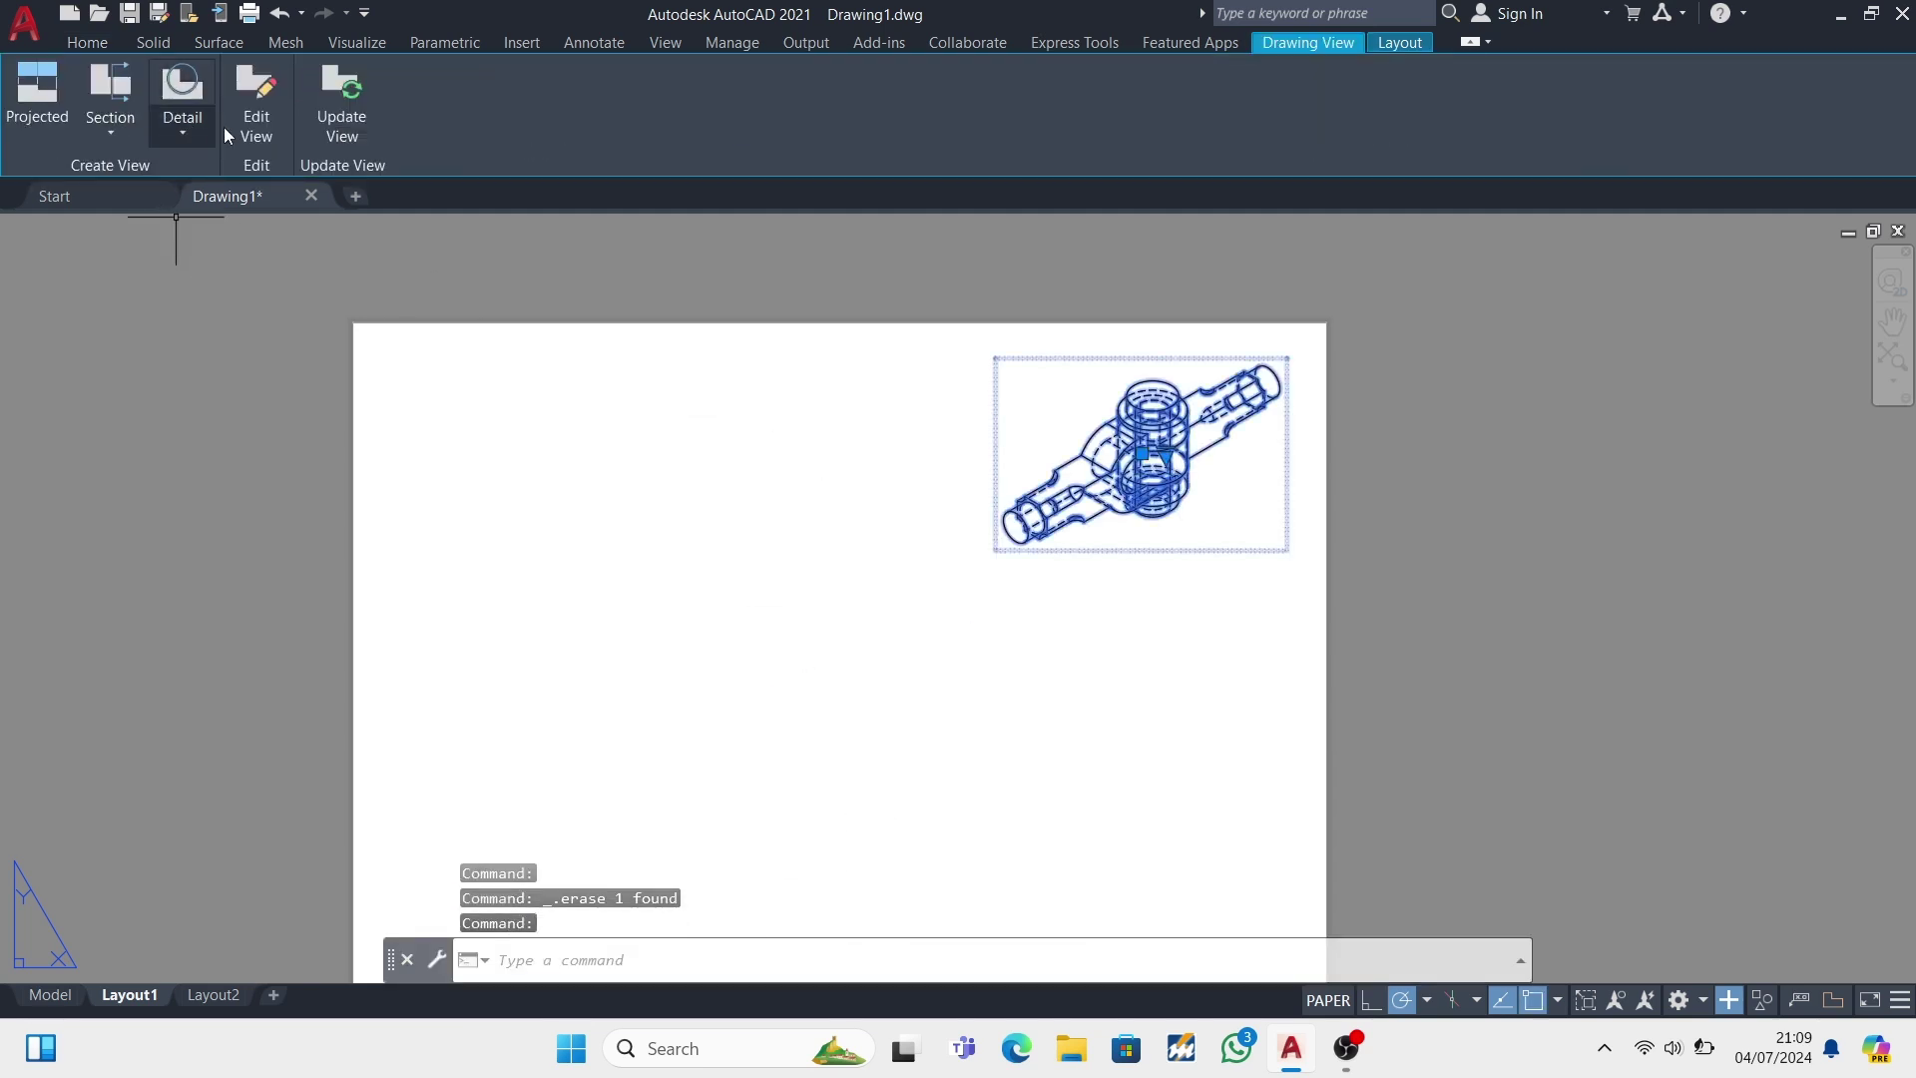
left_click(322, 122)
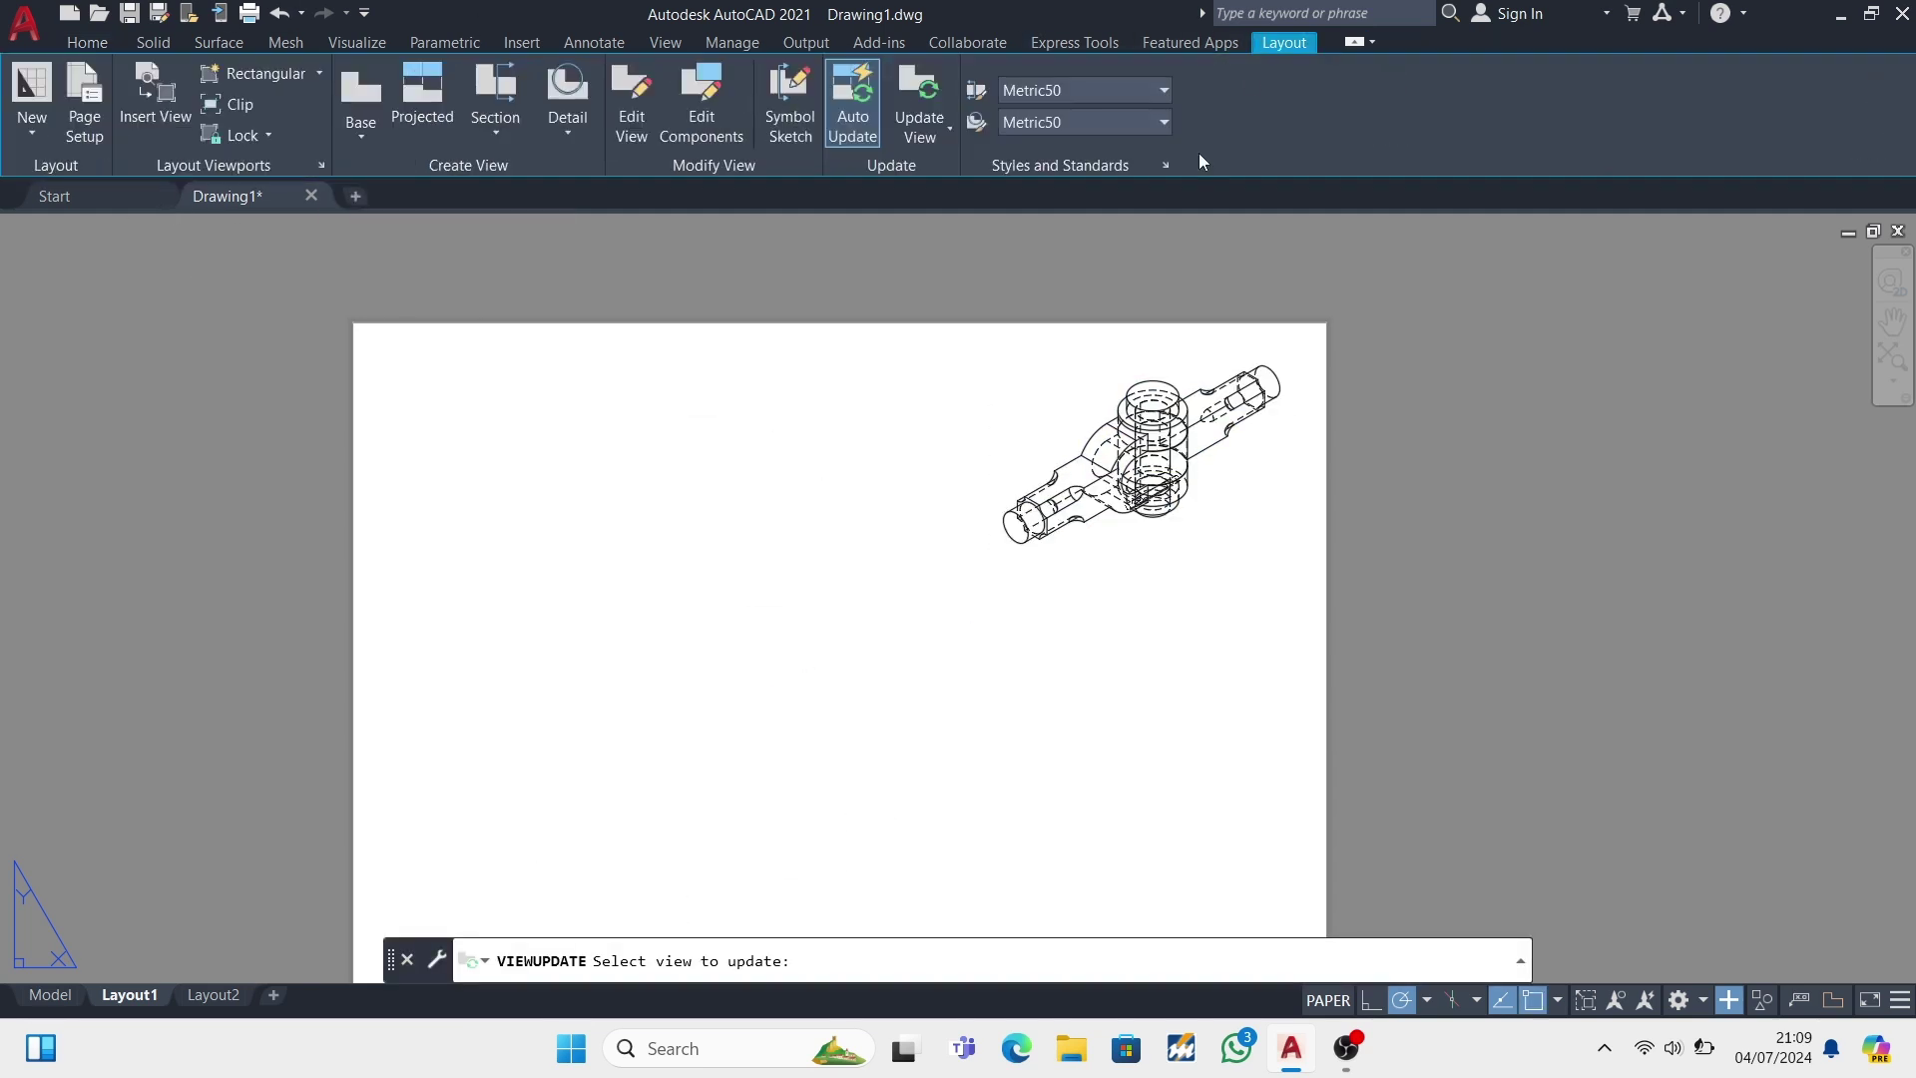
- Set the isometric view's hidden-line style to Shaded with visible lines and exit the editor
left_click(637, 121)
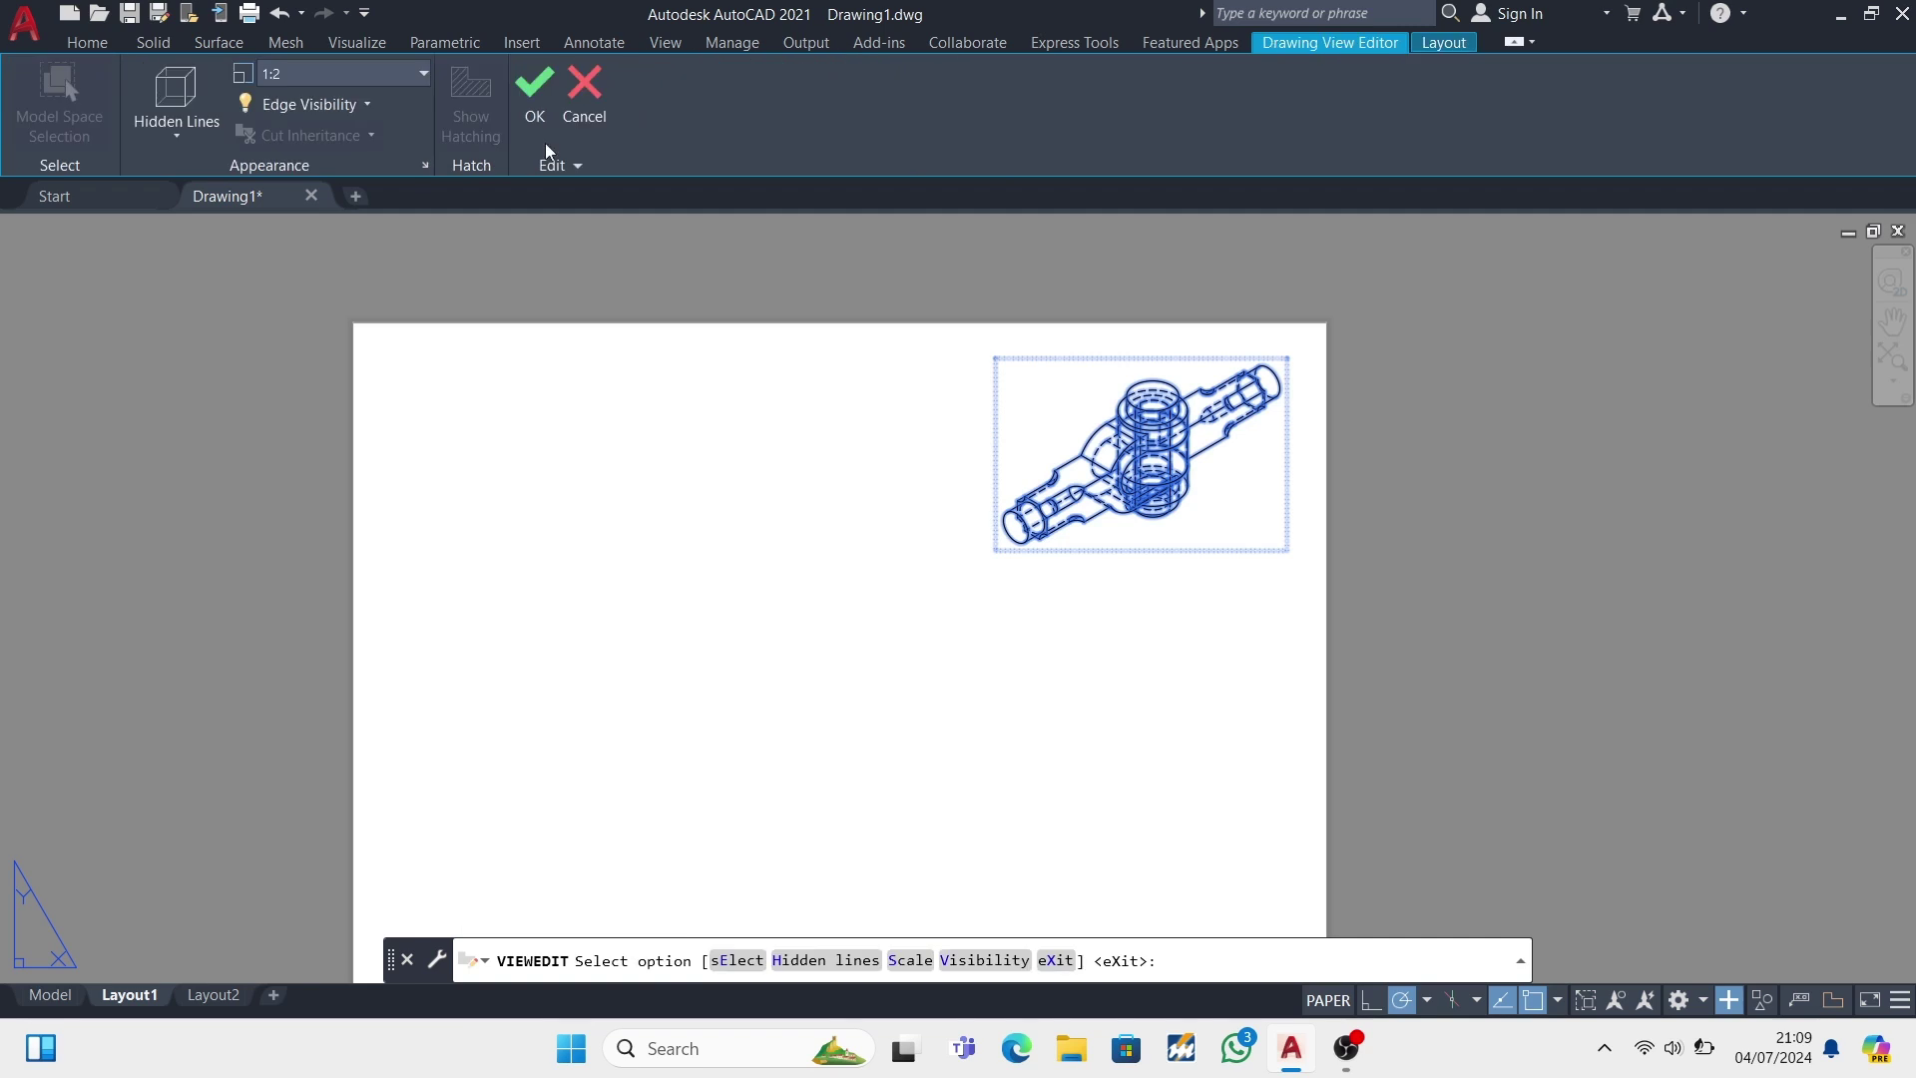
left_click(177, 122)
left_click(254, 275)
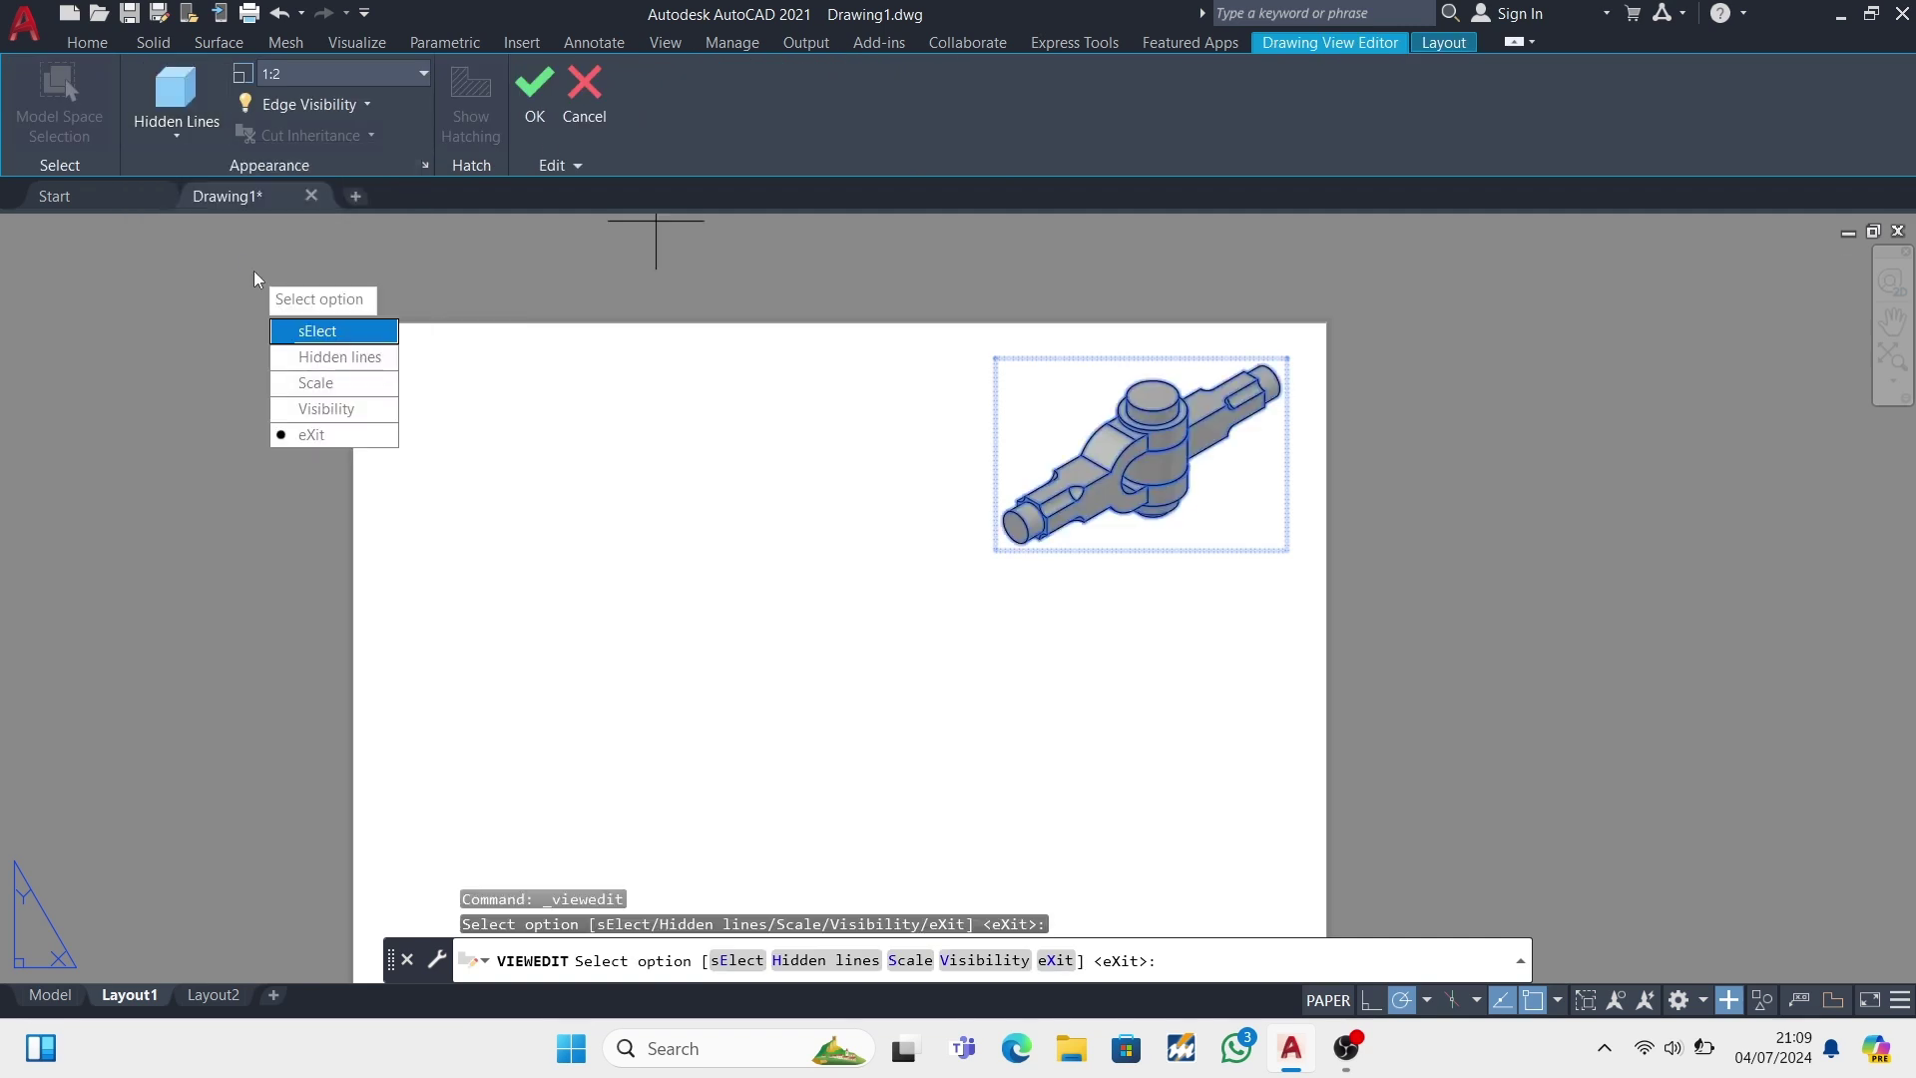
right_click(1148, 451)
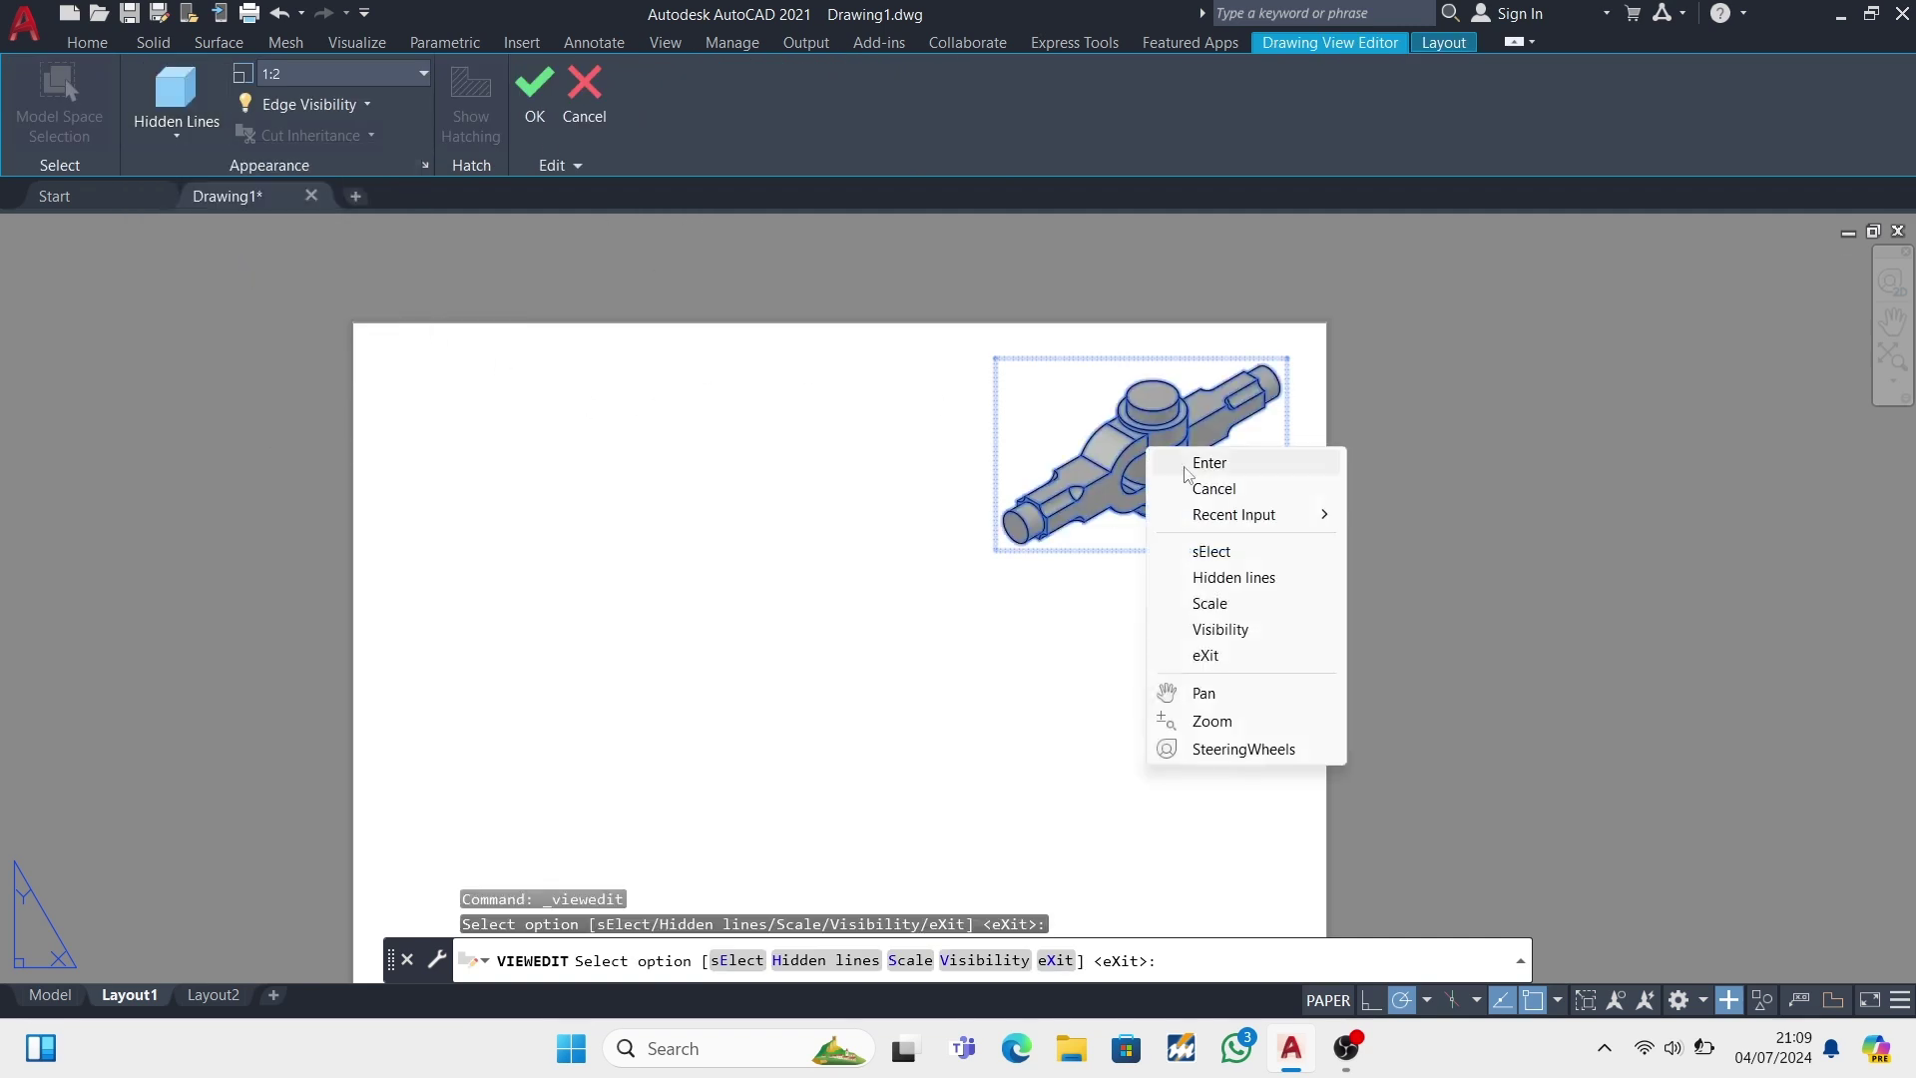
left_click(825, 604)
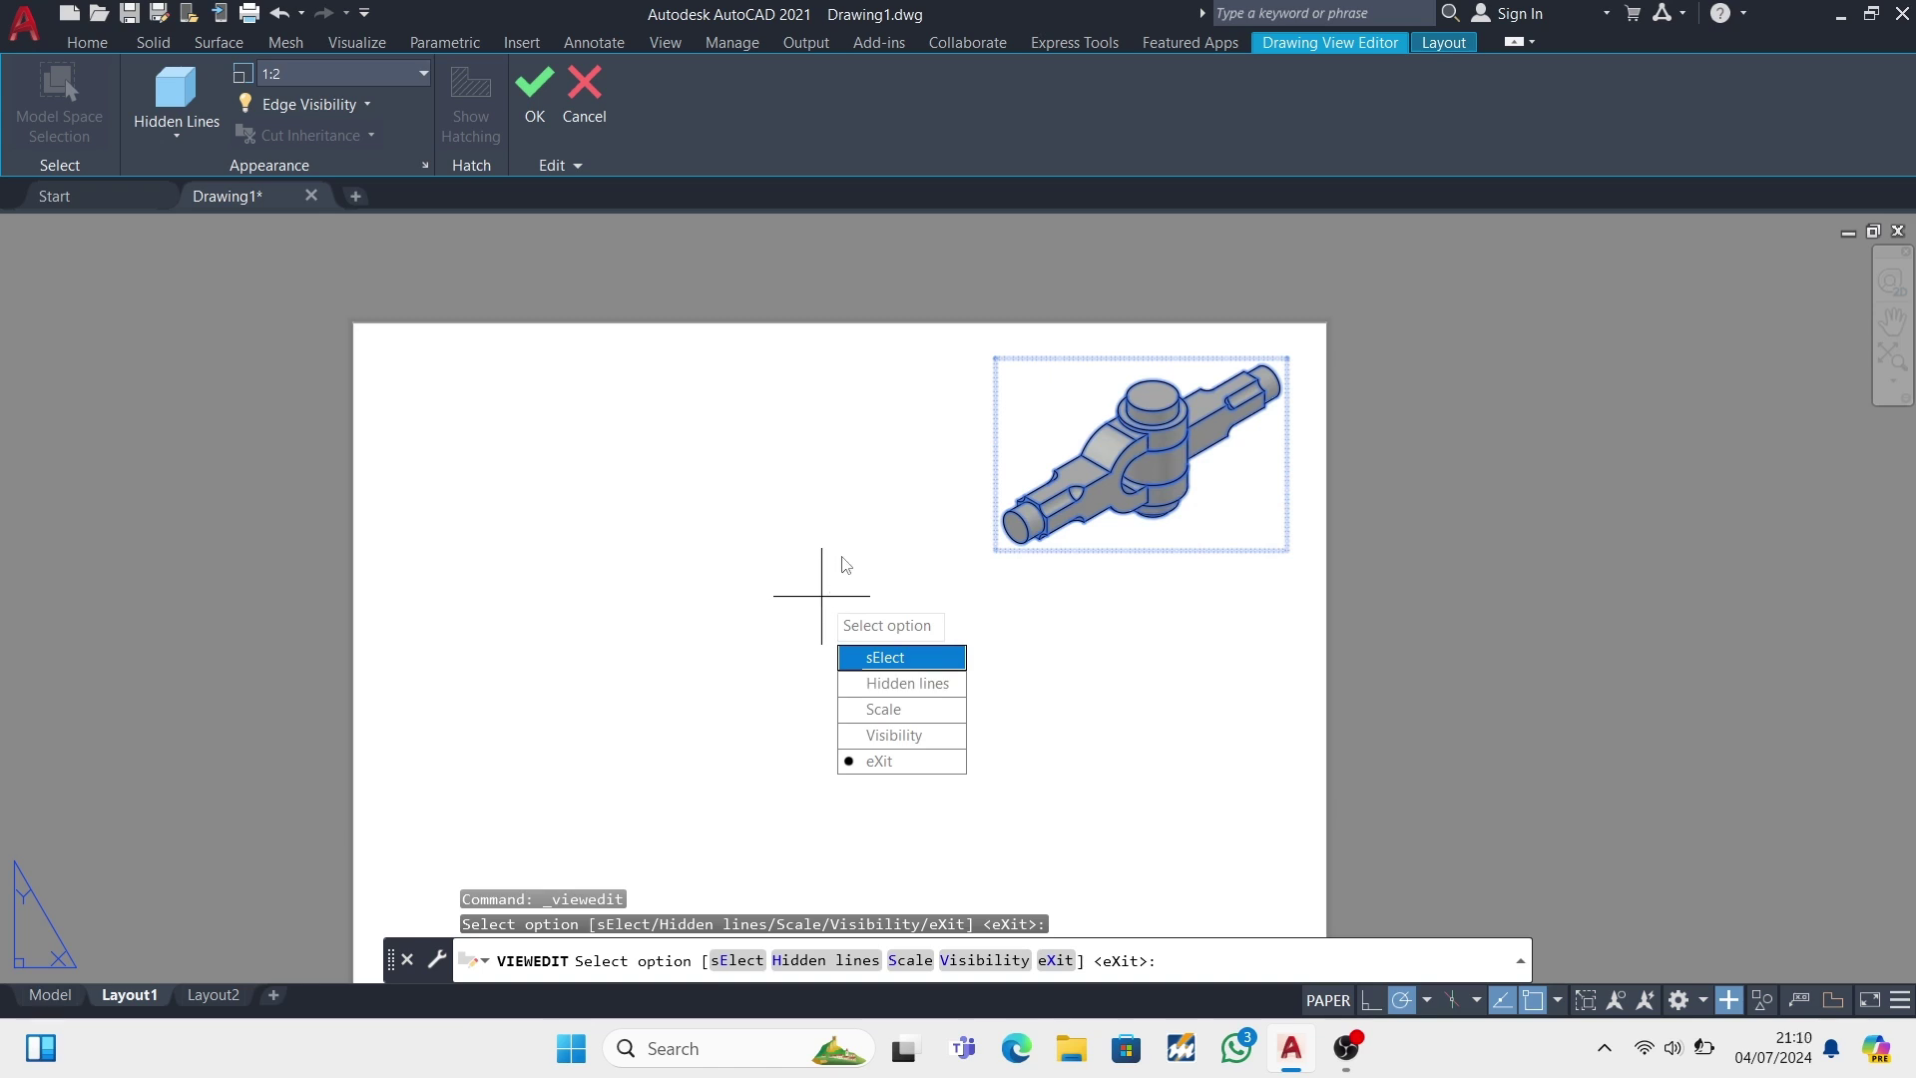
type("x")
key("Return")
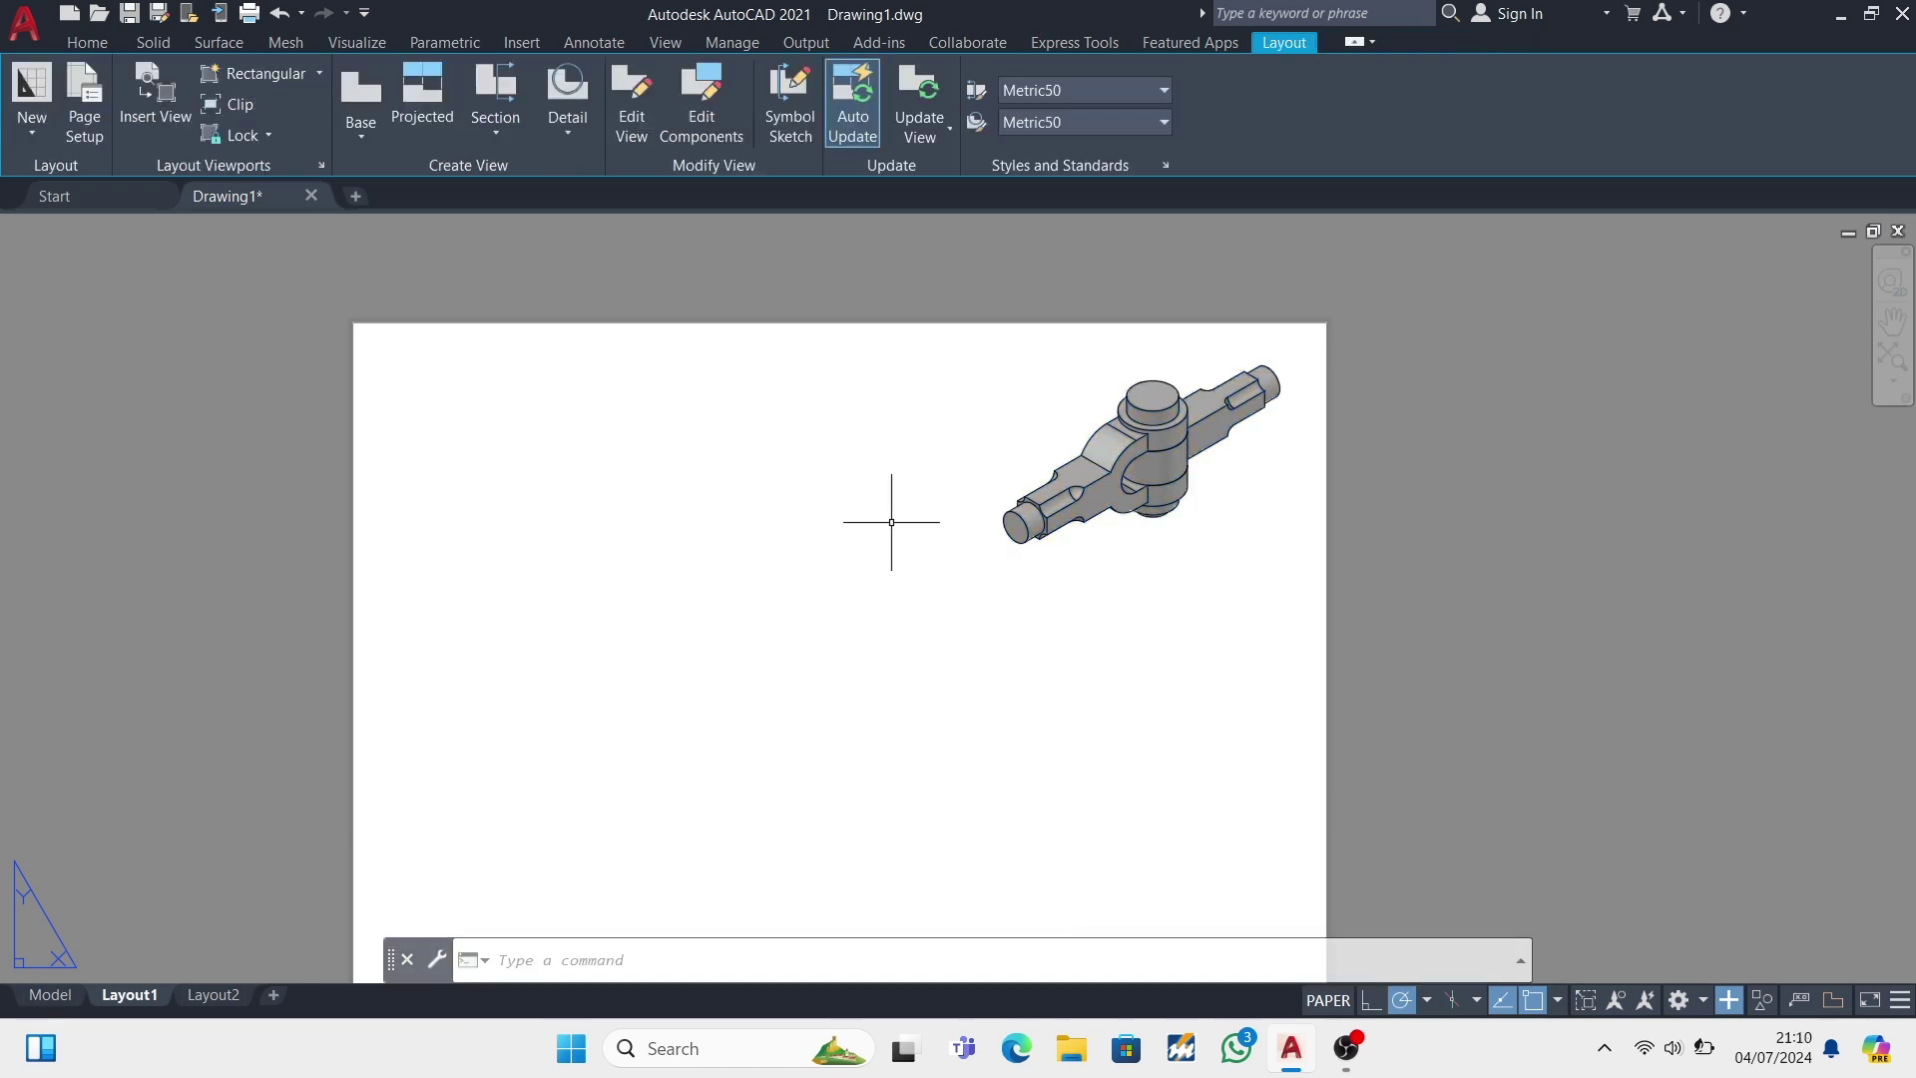
mouse_move(1141, 449)
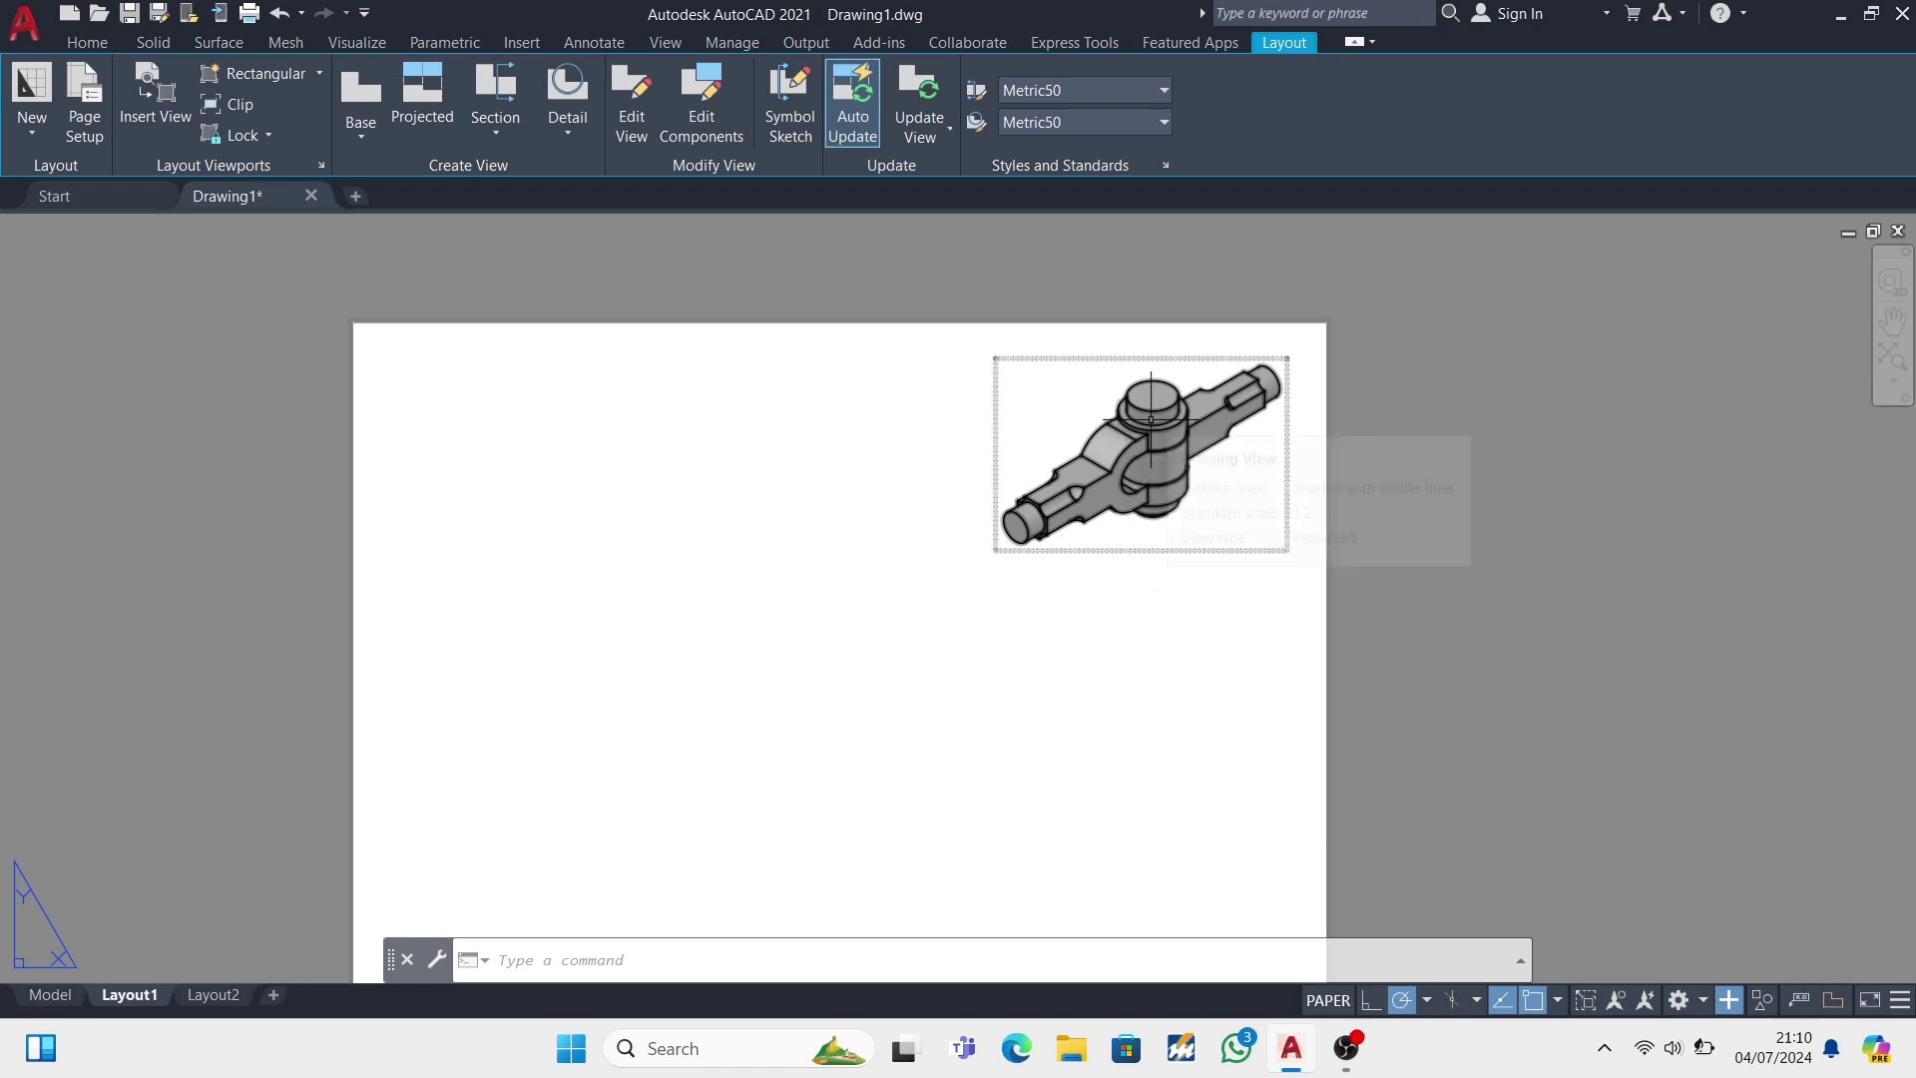
left_click(1118, 439)
- Delete the isometric drawing view and show the model in Shades of Gray
key("Delete")
left_click(50, 995)
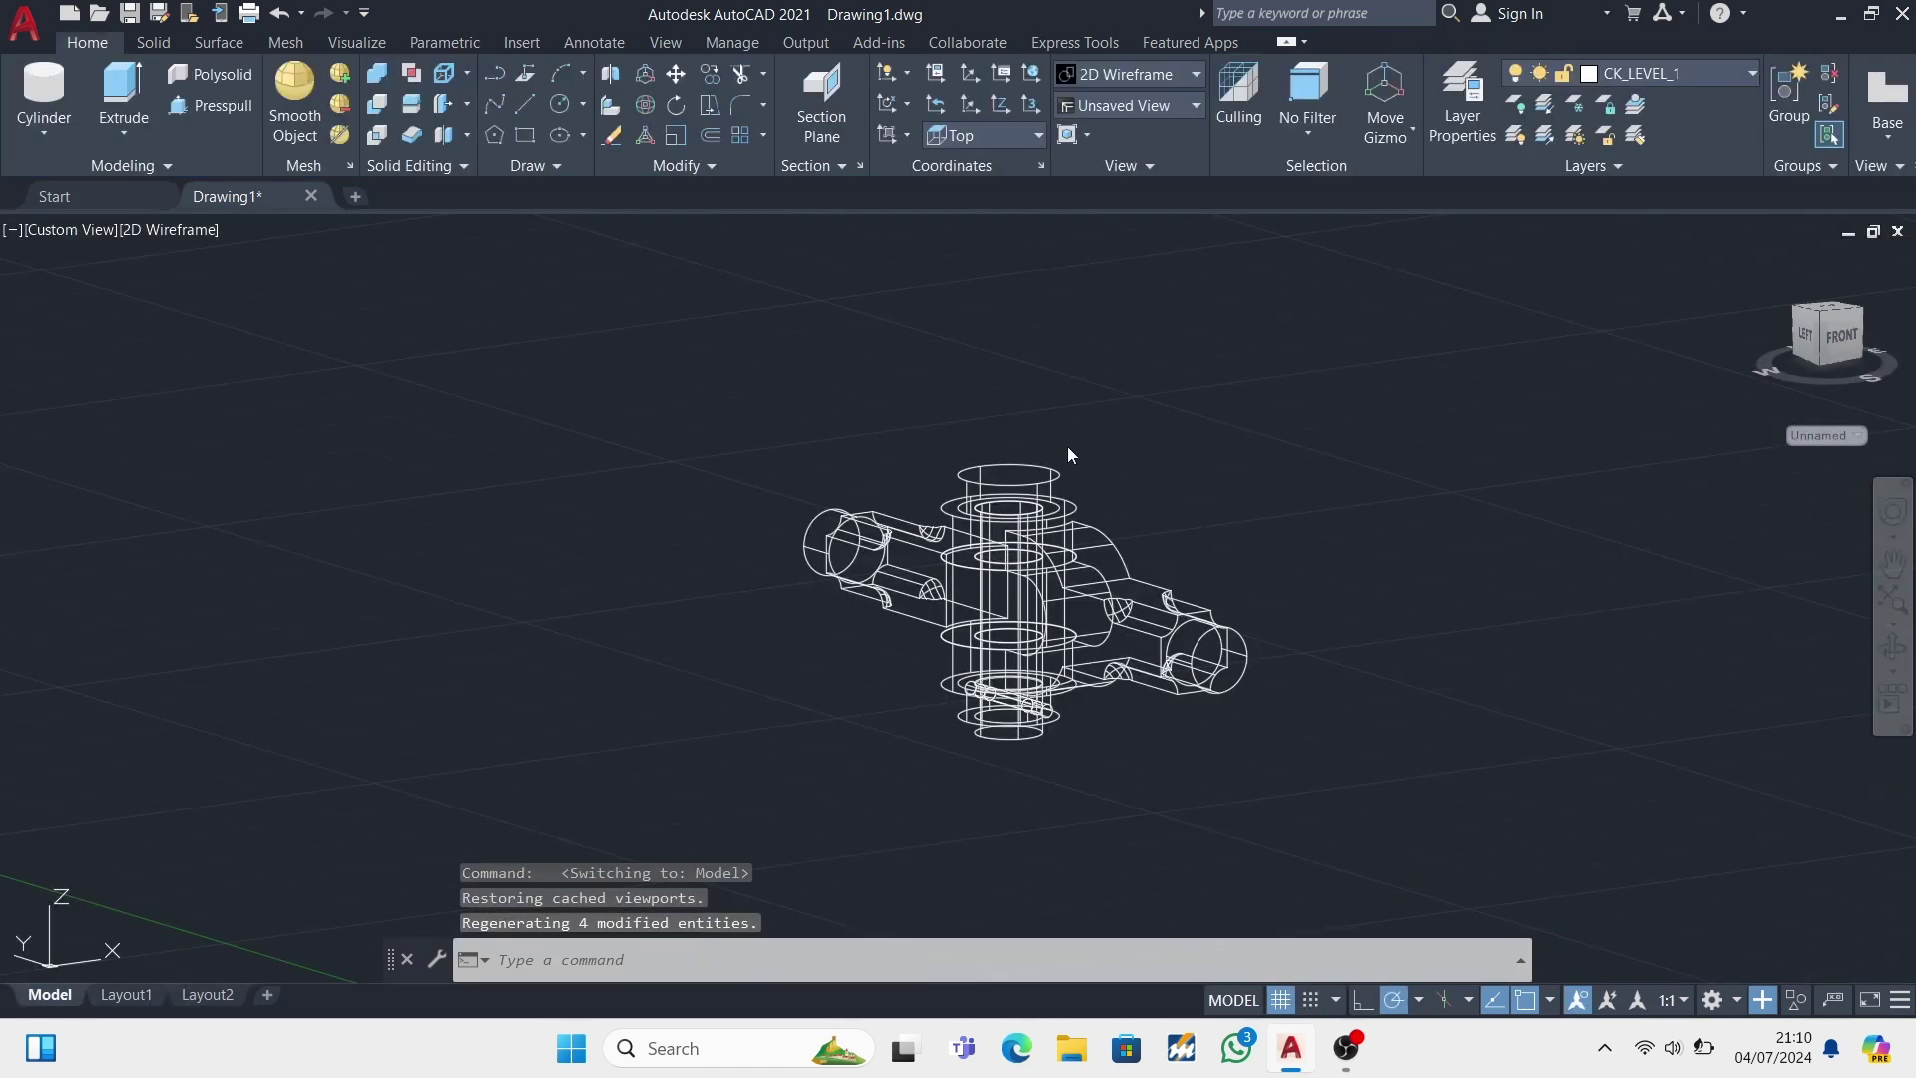
left_click(1200, 75)
left_click(1393, 225)
left_click(1542, 654)
mouse_move(1542, 654)
middle_mouse_down("shift")
mouse_move(1478, 600)
mouse_move(1018, 599)
middle_mouse_up("shift")
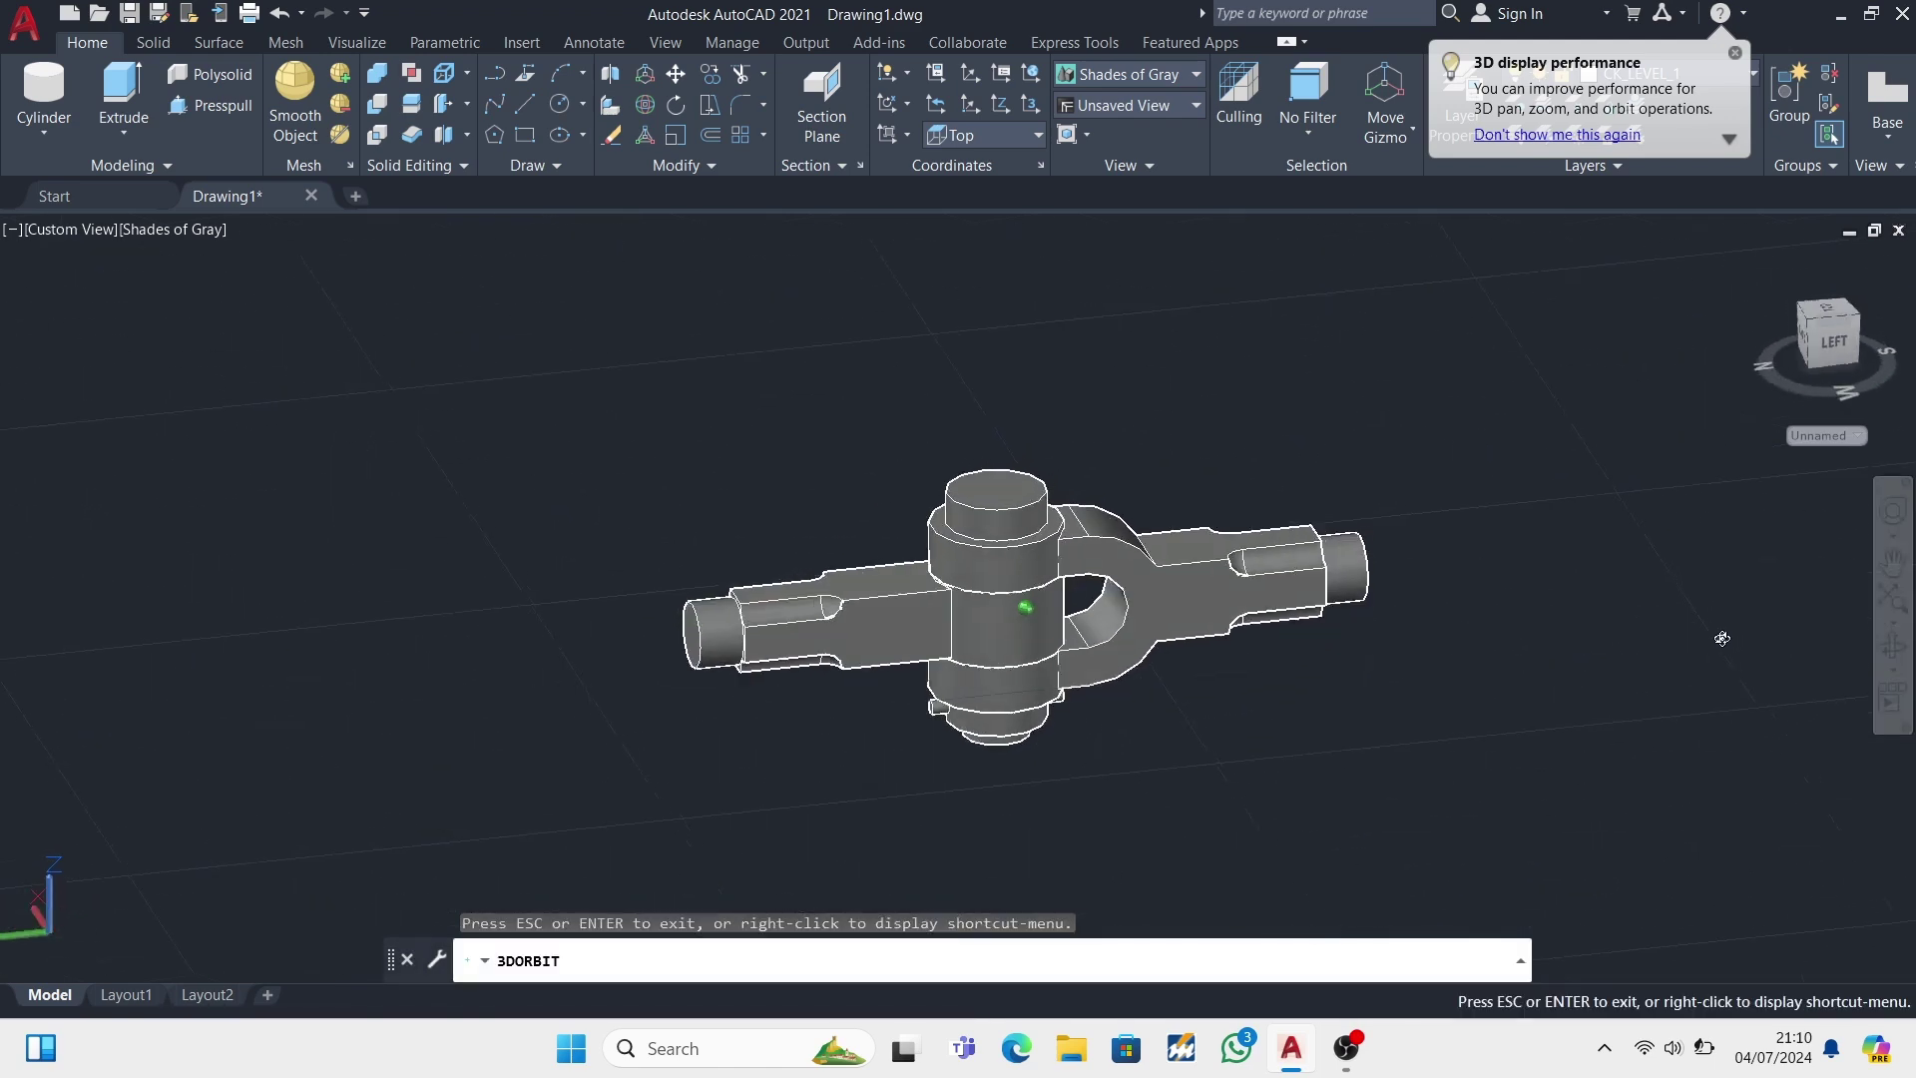
- Choose a bright green colour with the COL command
left_click(1022, 499)
type("c")
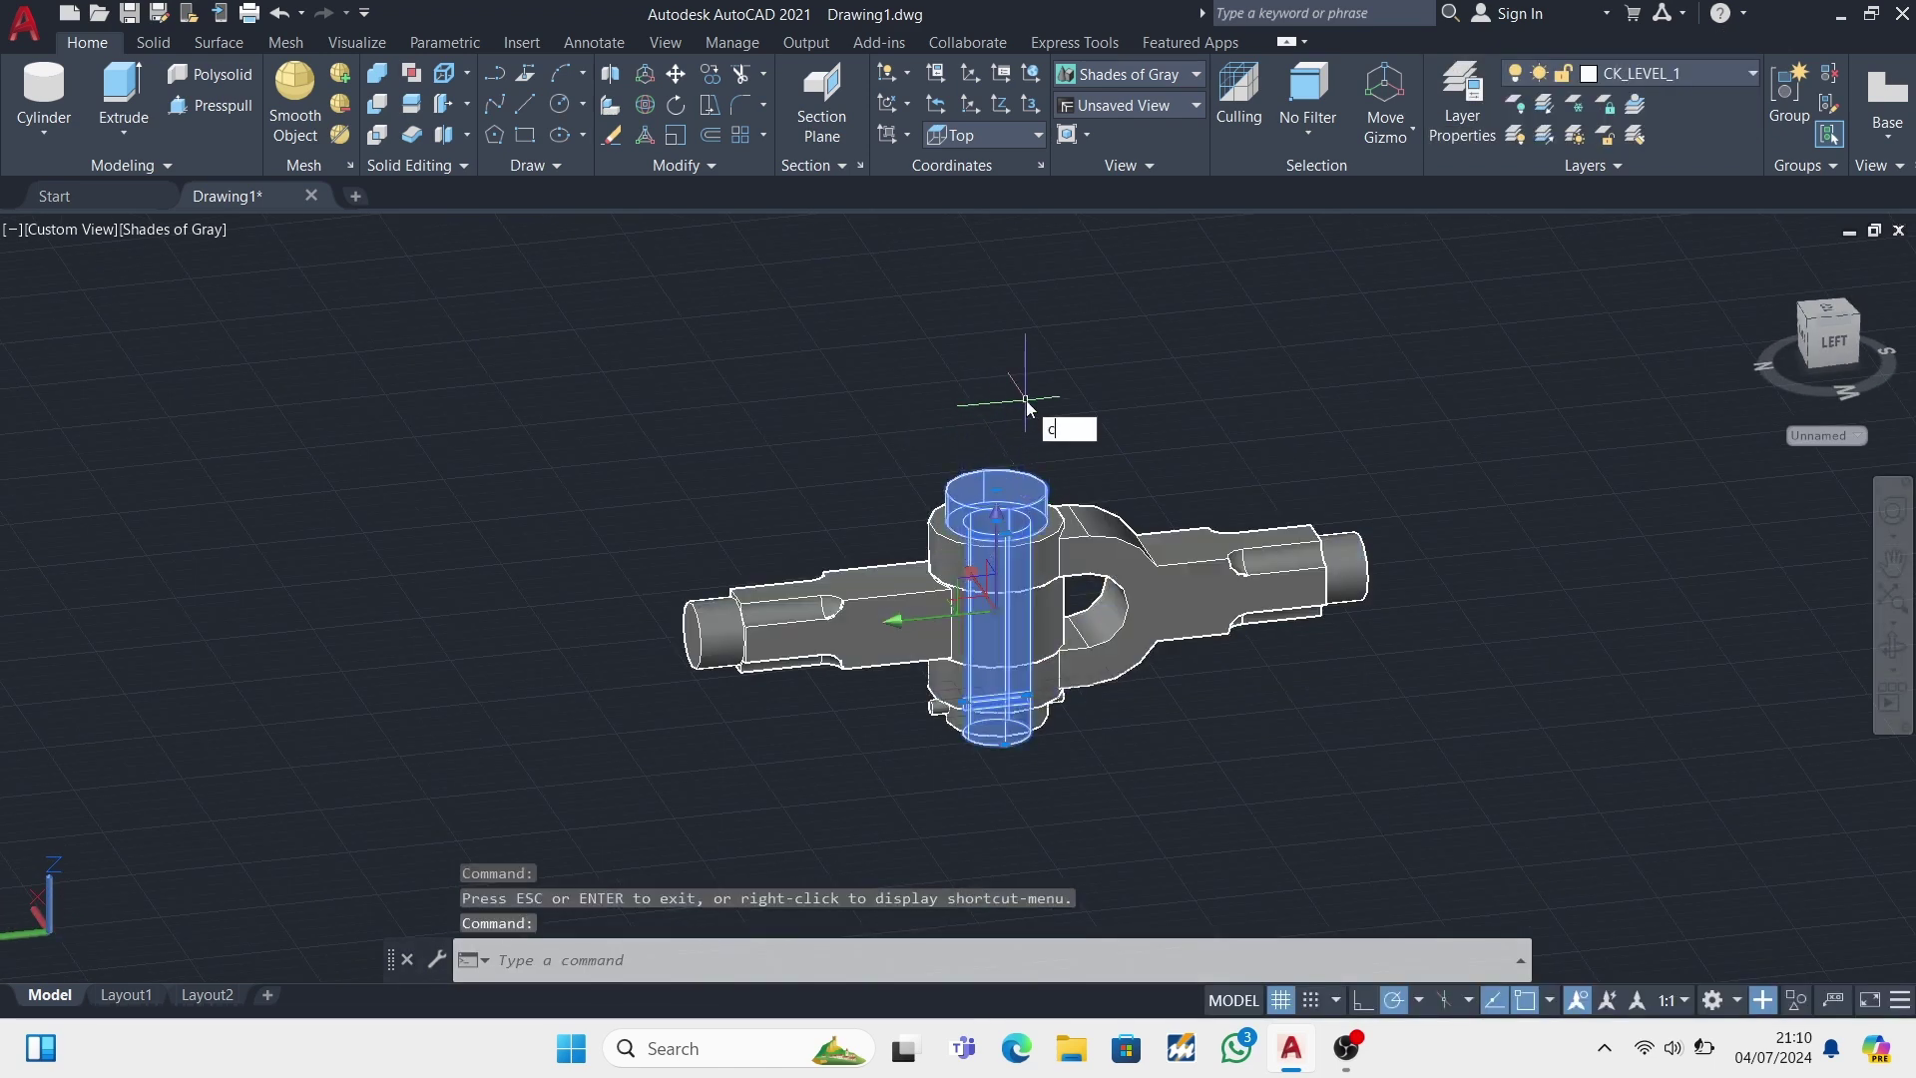
type("ol")
key("Return")
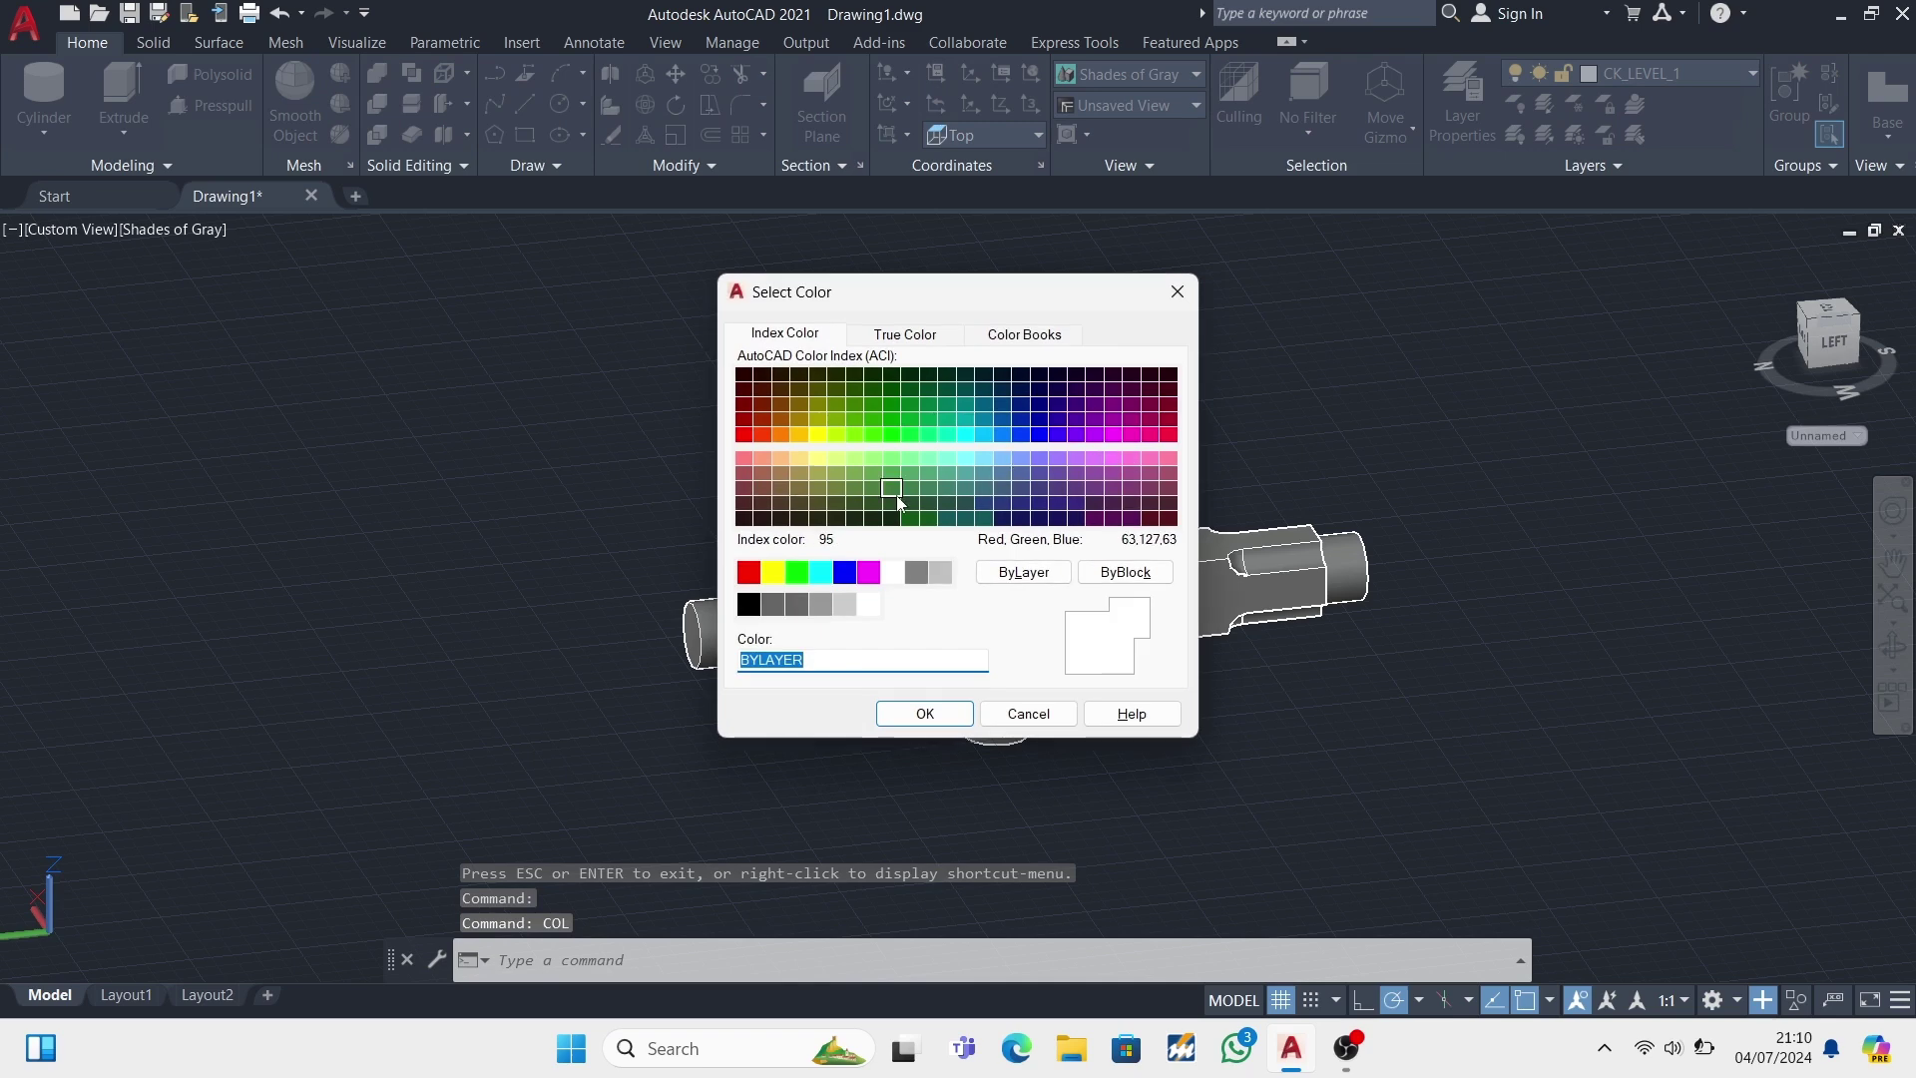
left_click(854, 432)
key("Return")
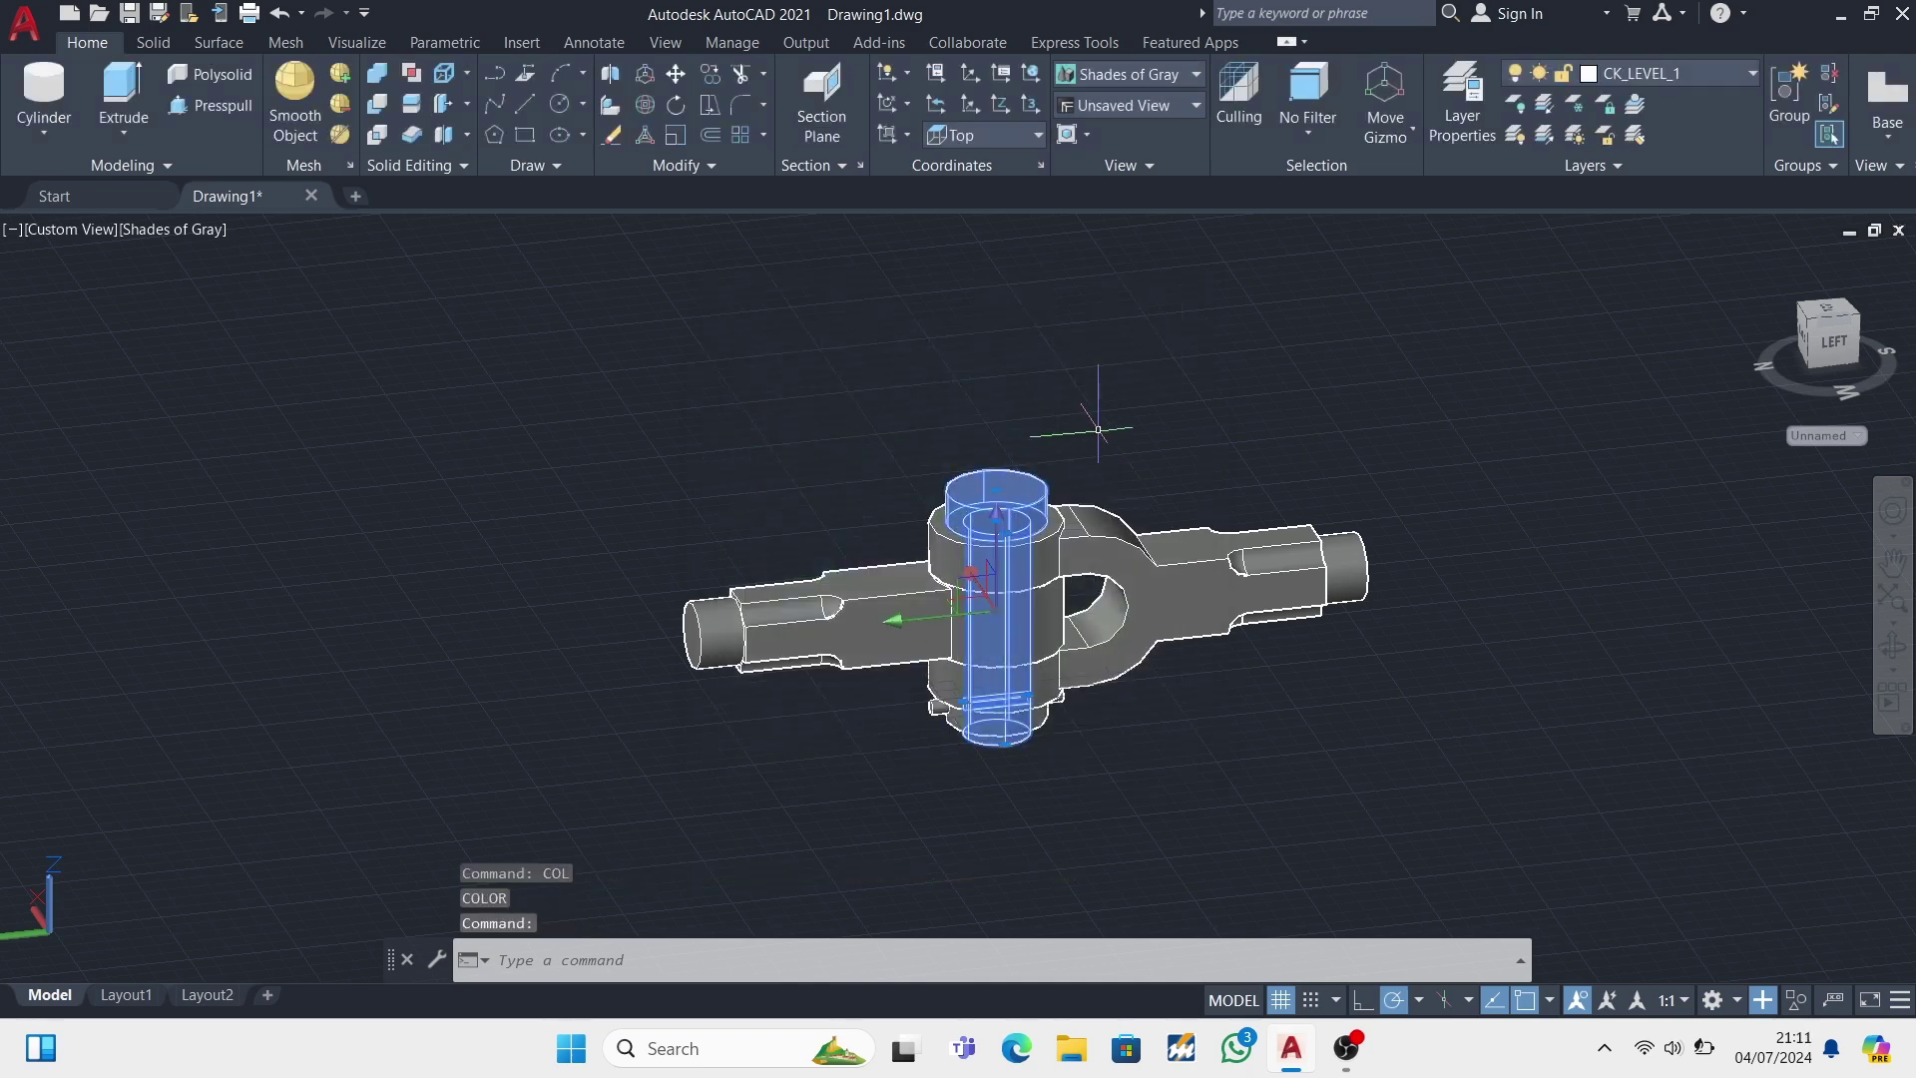
right_click(1025, 512)
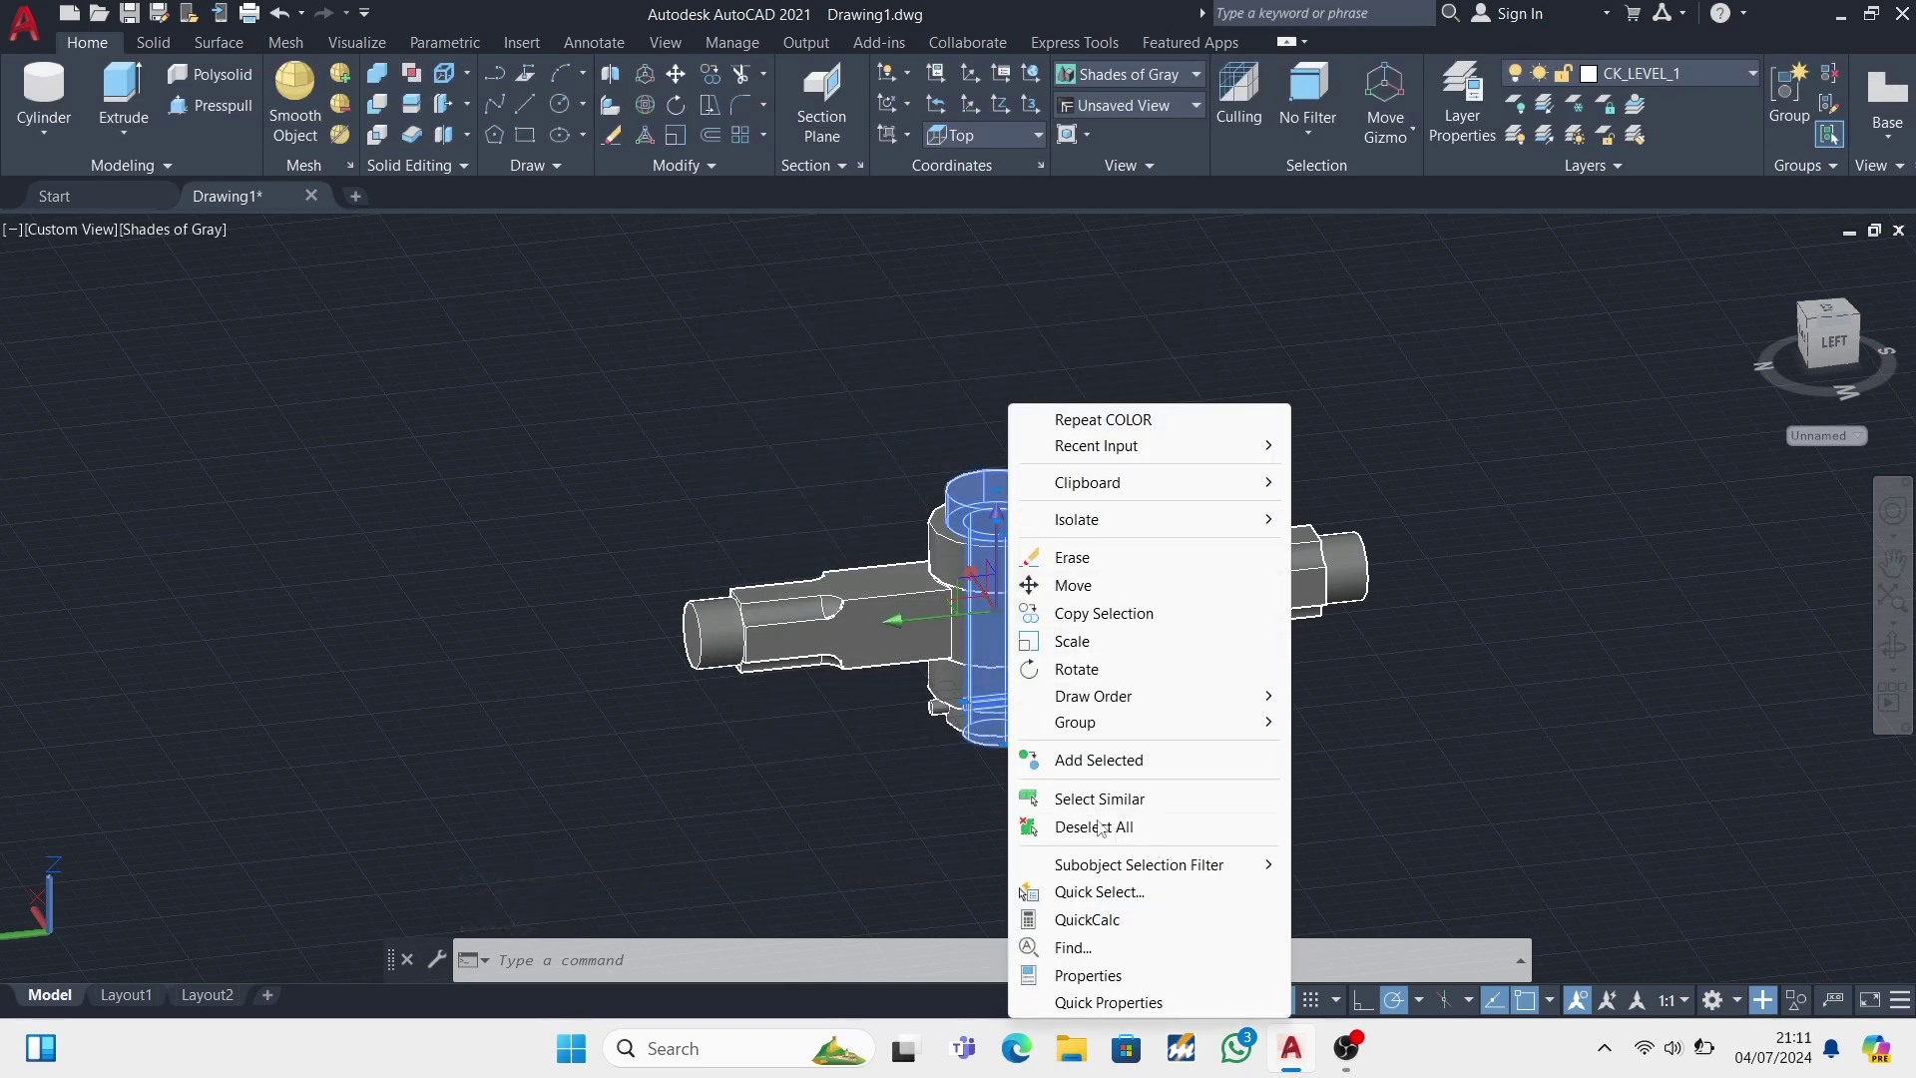
left_click(1088, 975)
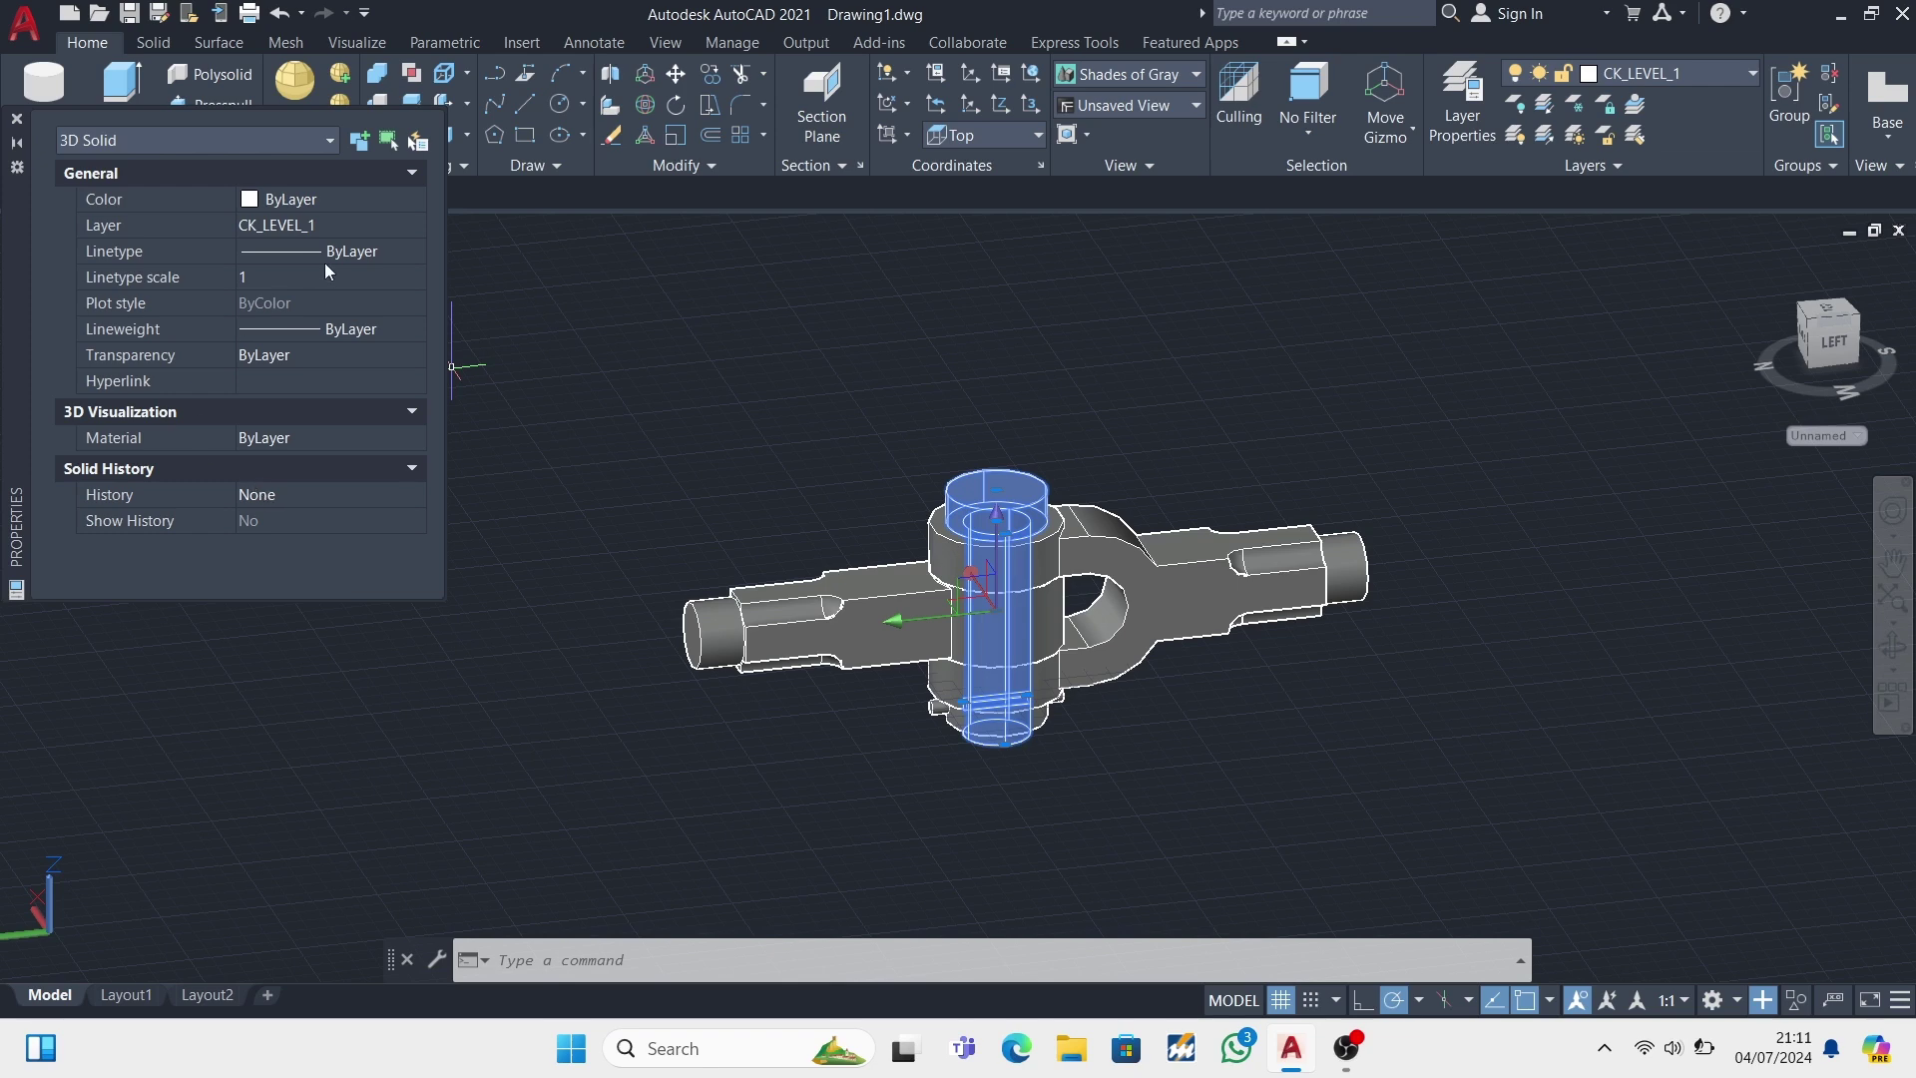
left_click(411, 201)
left_click(323, 304)
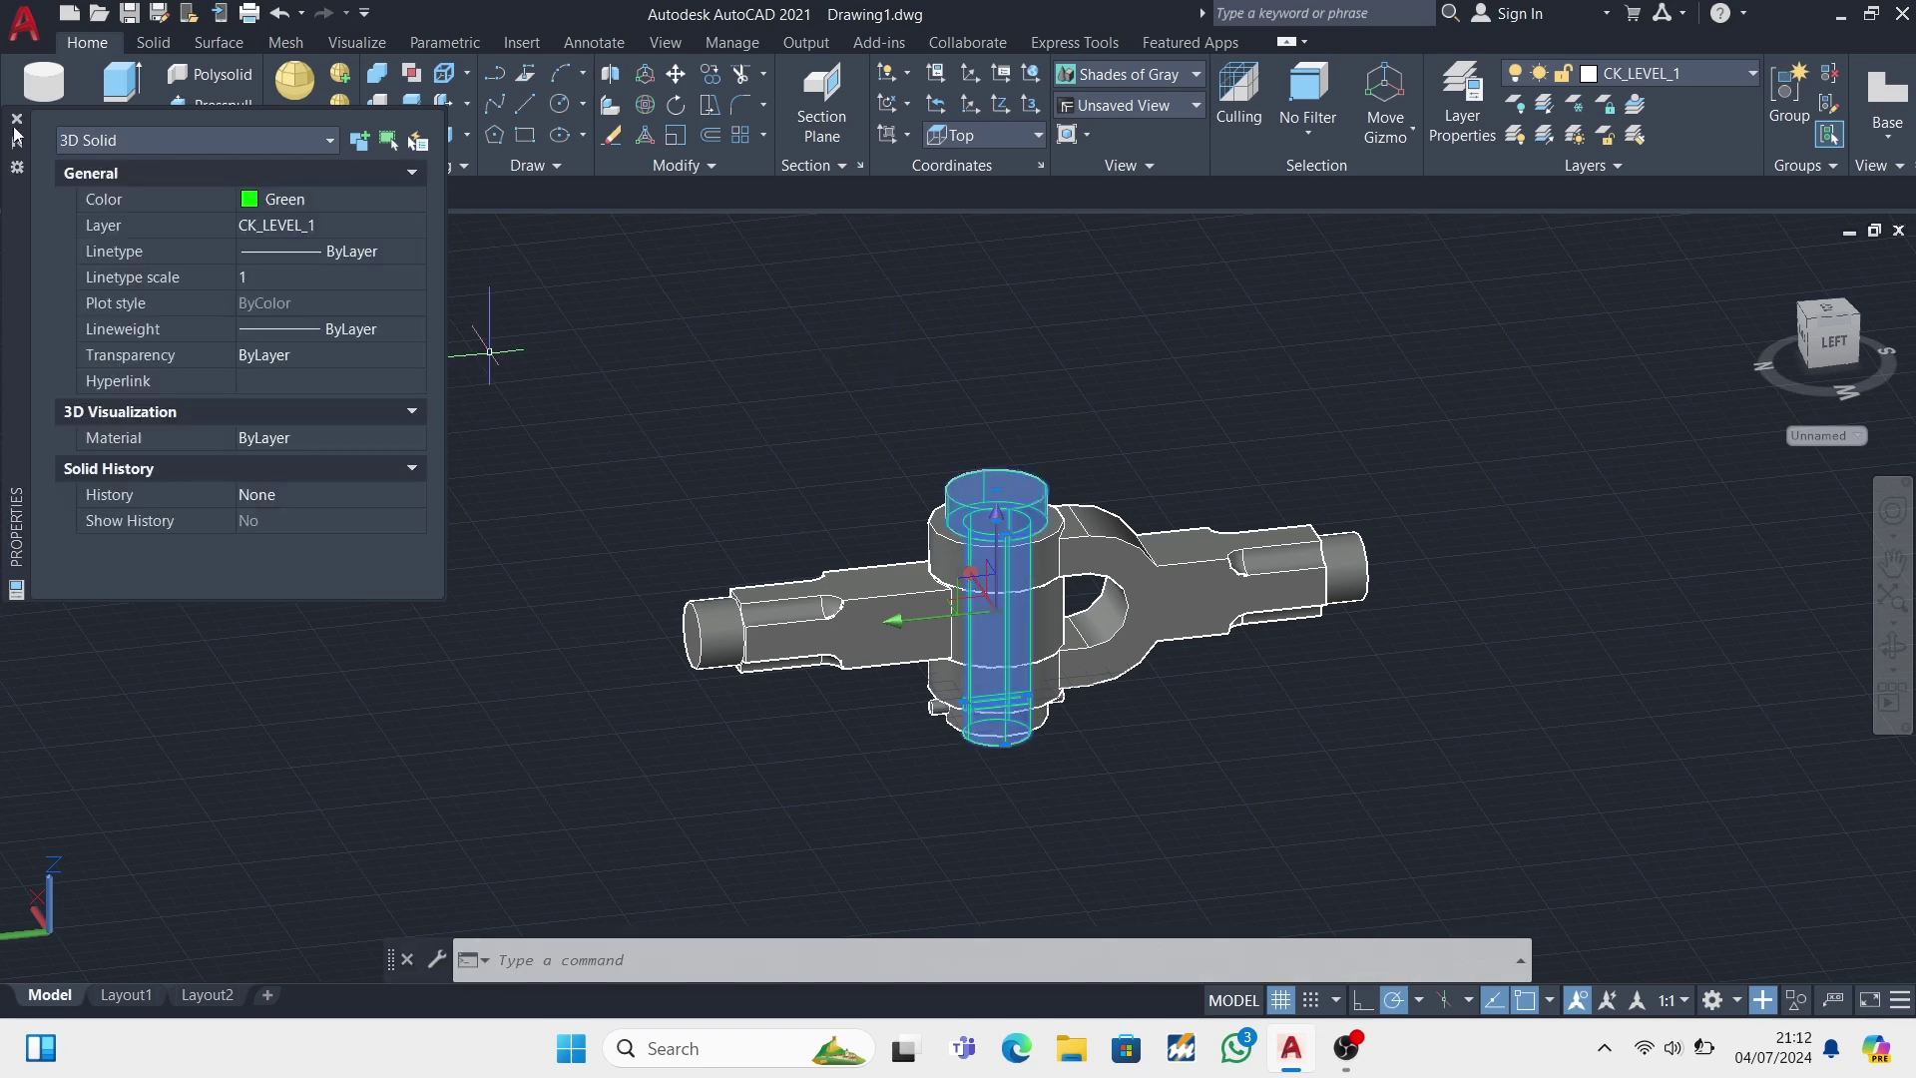
key("ctrl+1")
key("Escape")
left_click(990, 496)
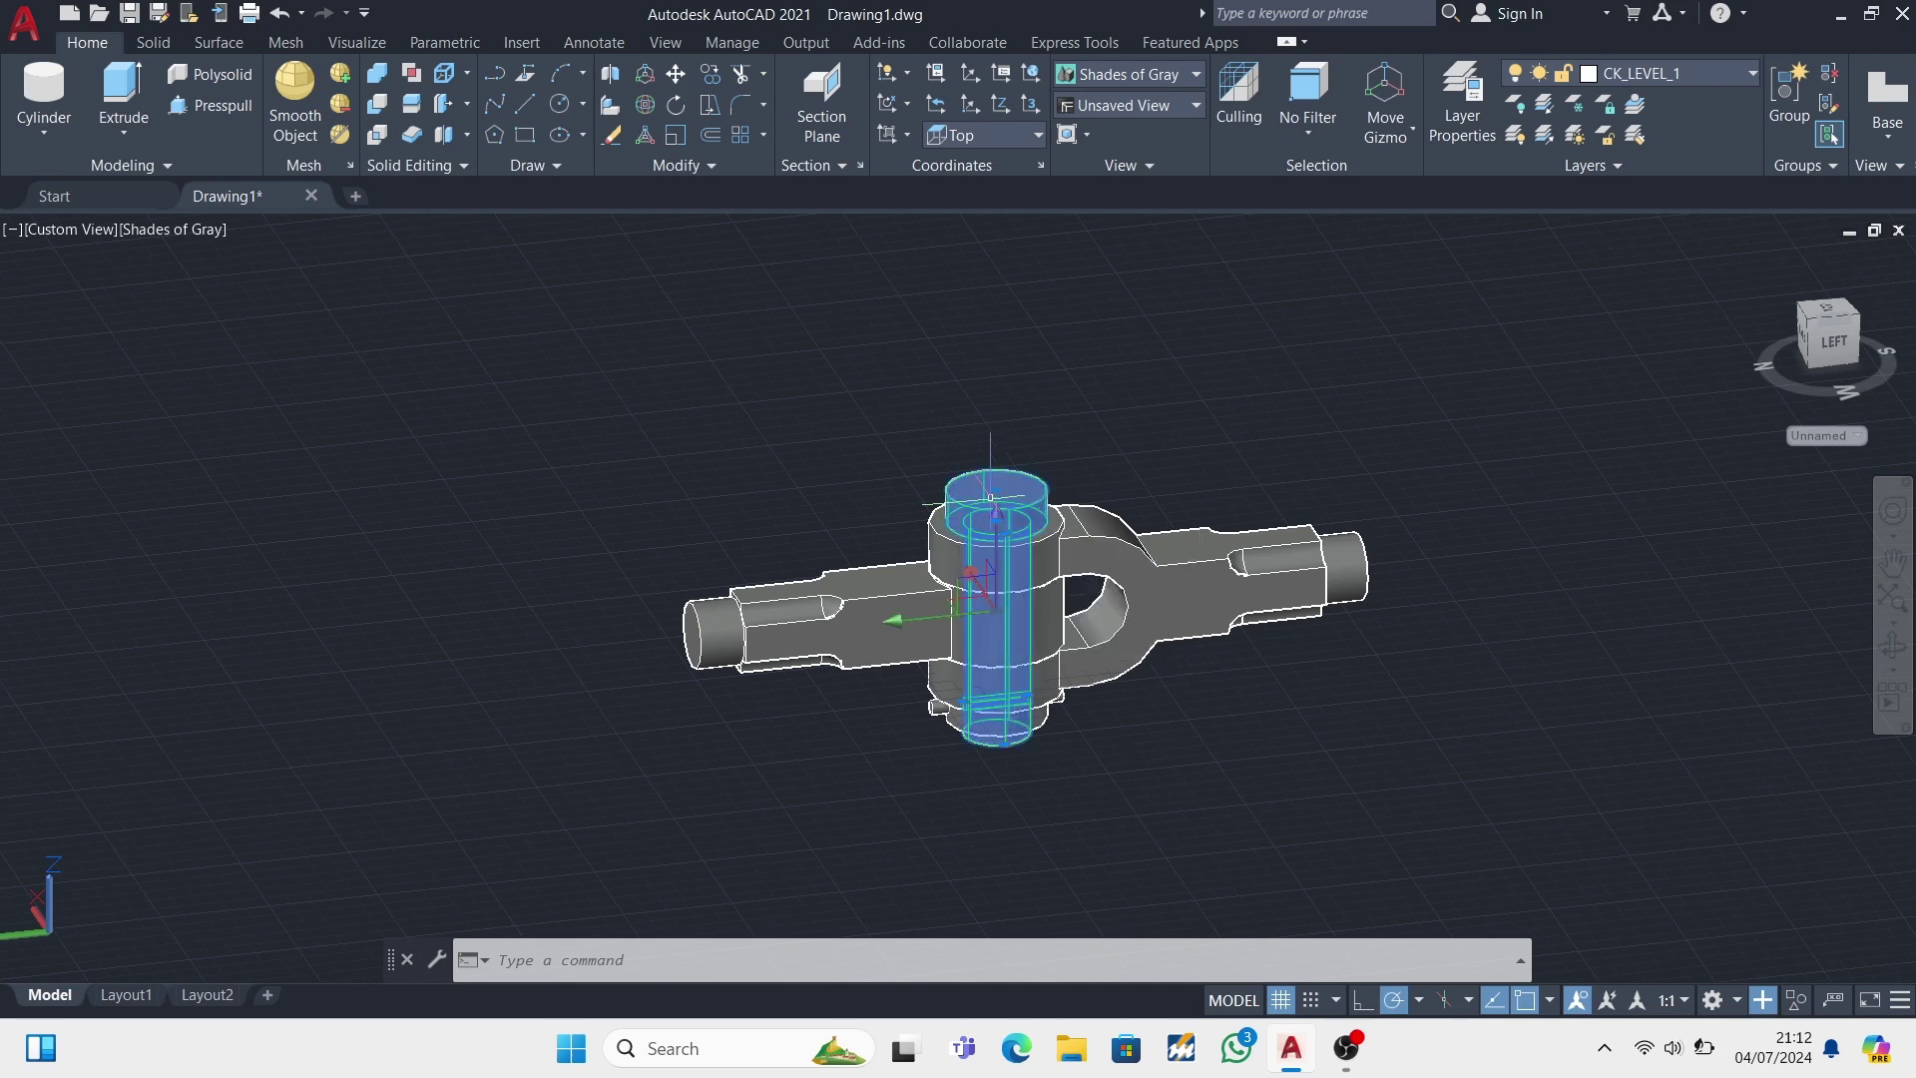
right_click(997, 516)
left_click(1008, 969)
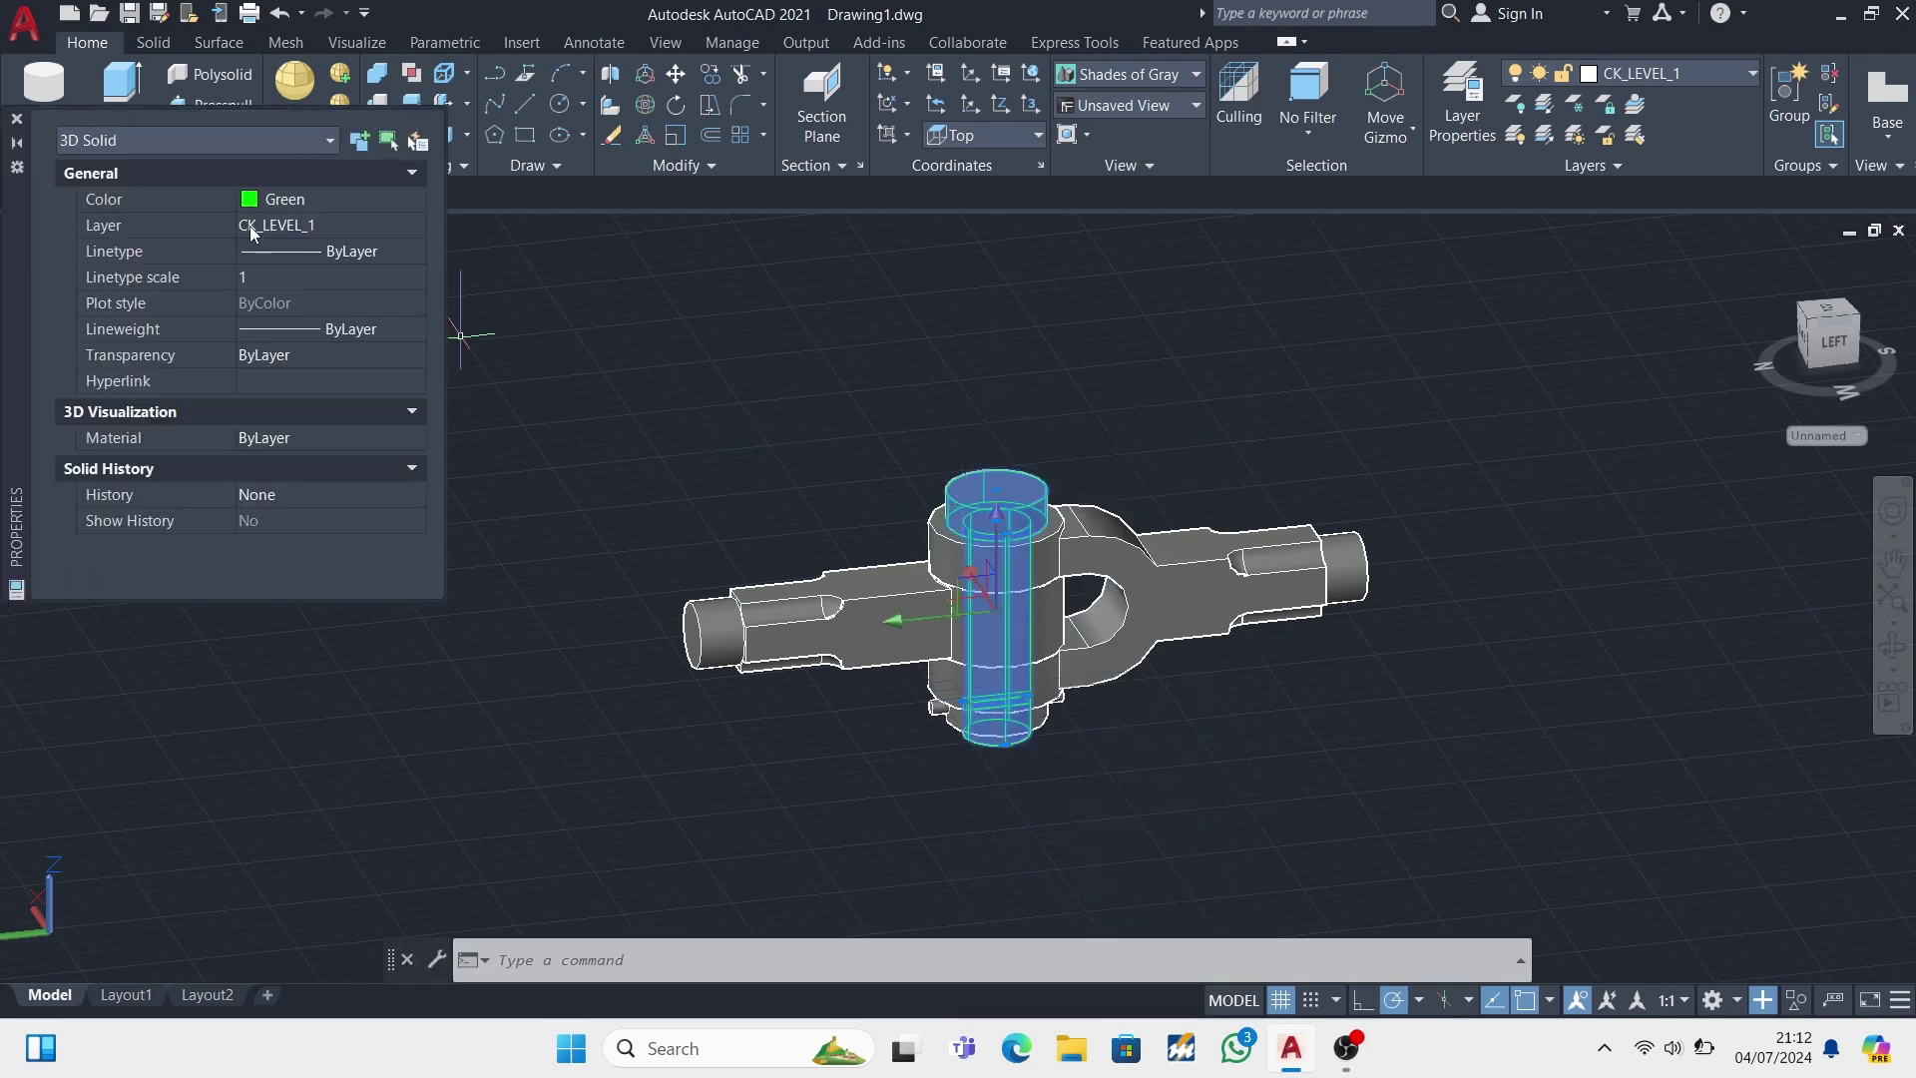
left_click(334, 445)
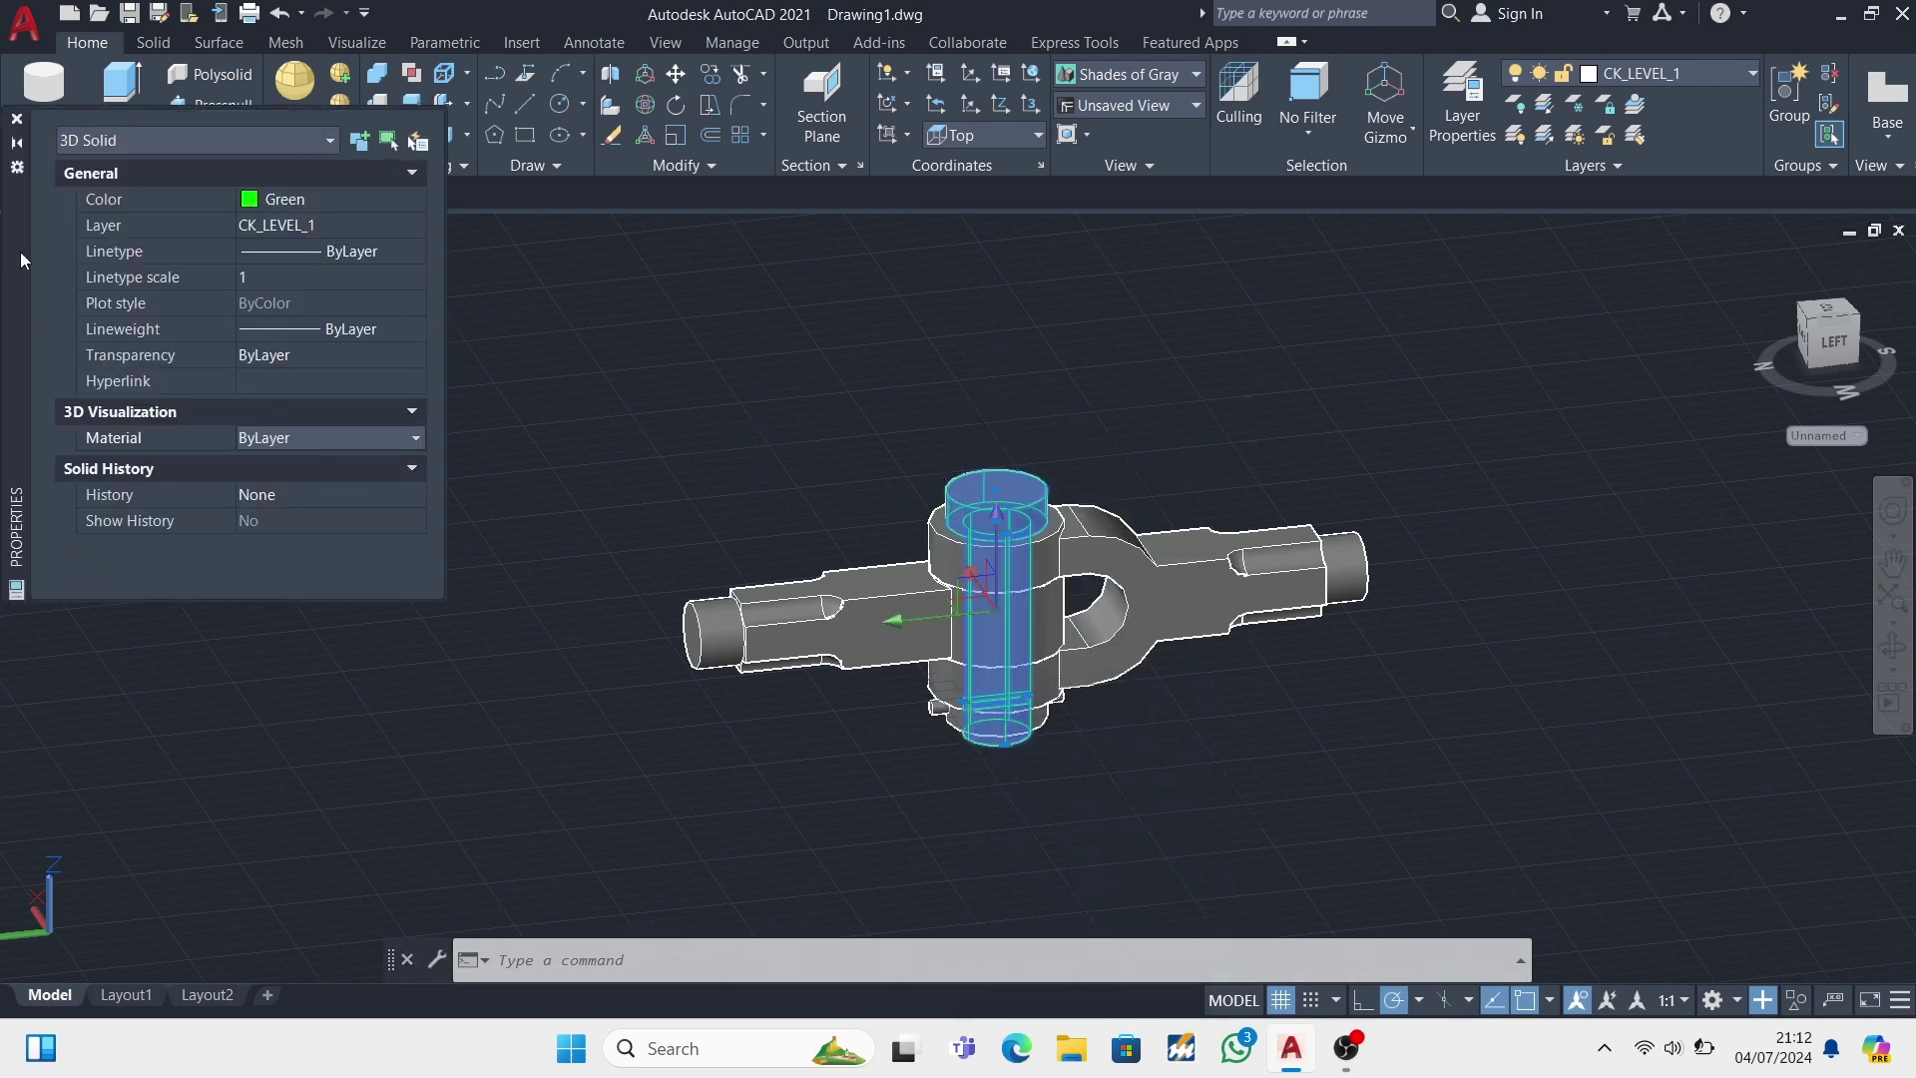
right_click(1011, 486)
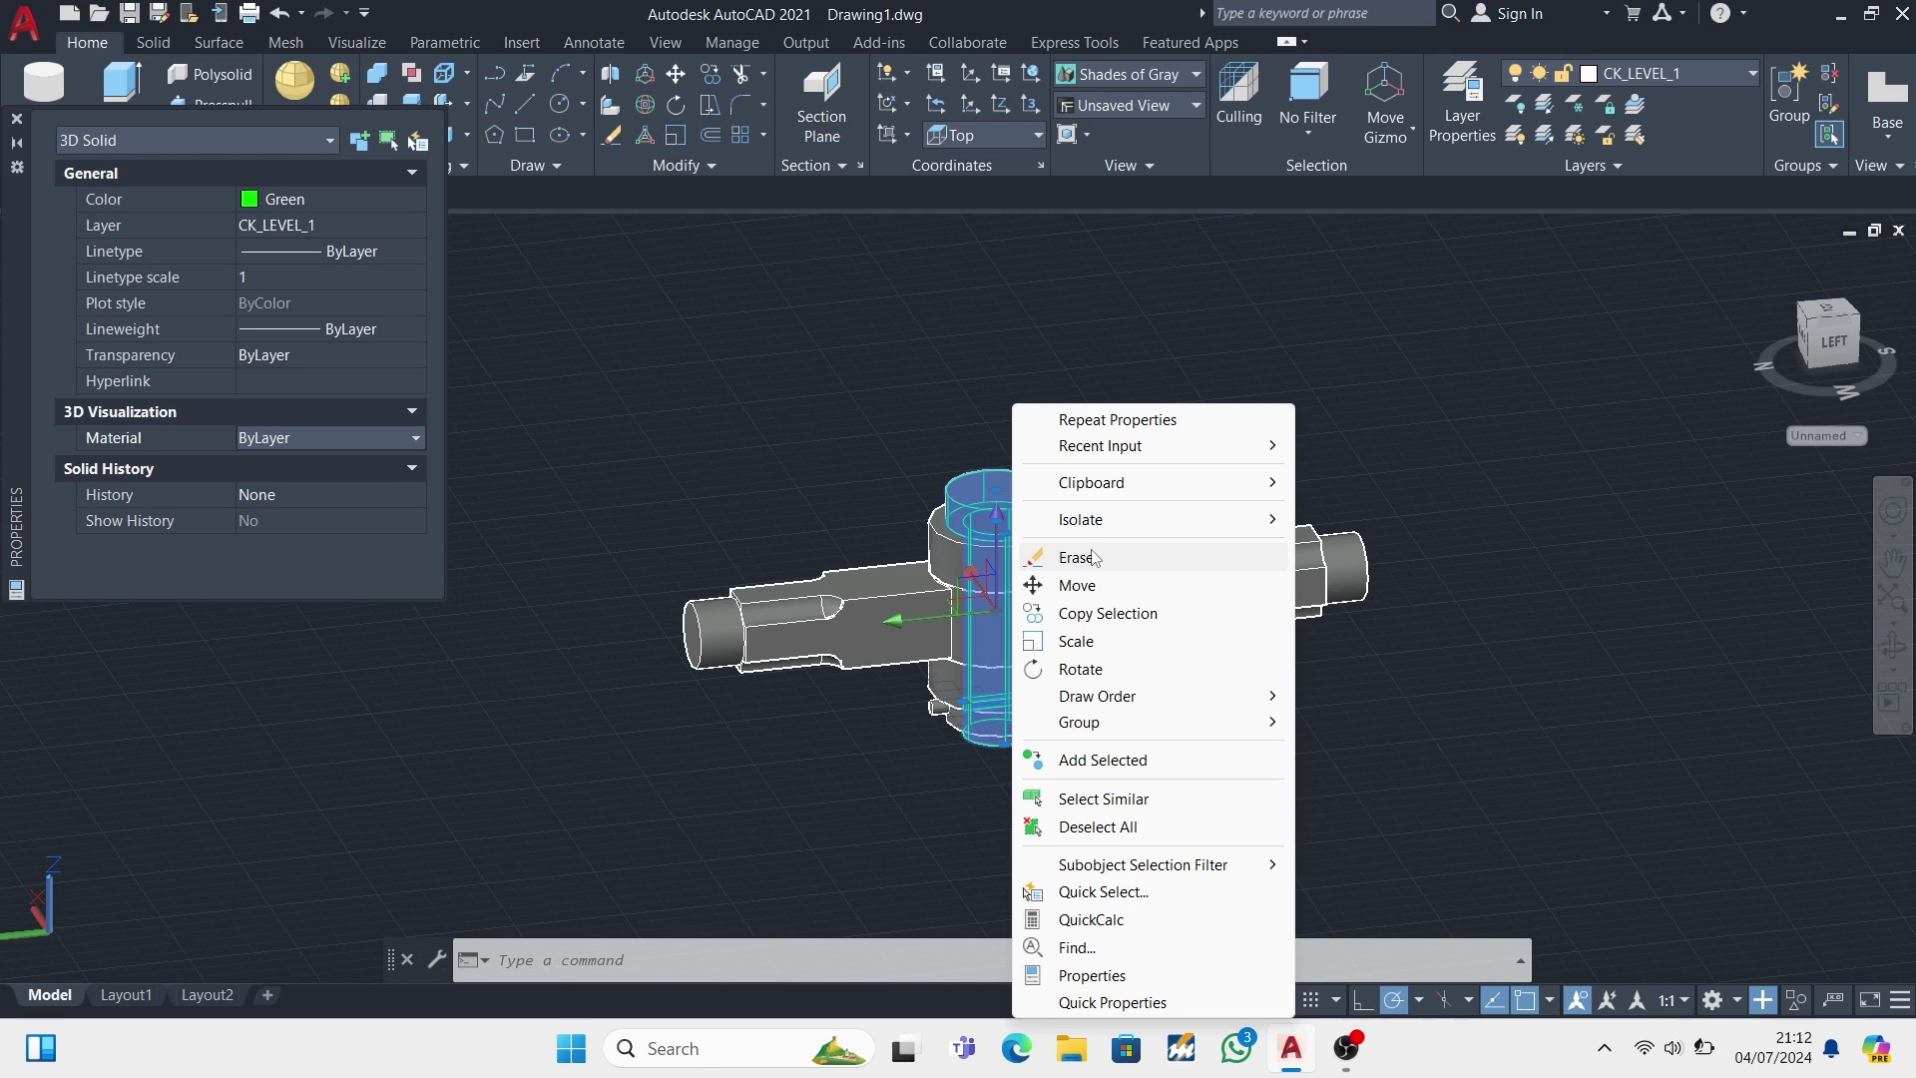
left_click(1104, 252)
left_click(1457, 130)
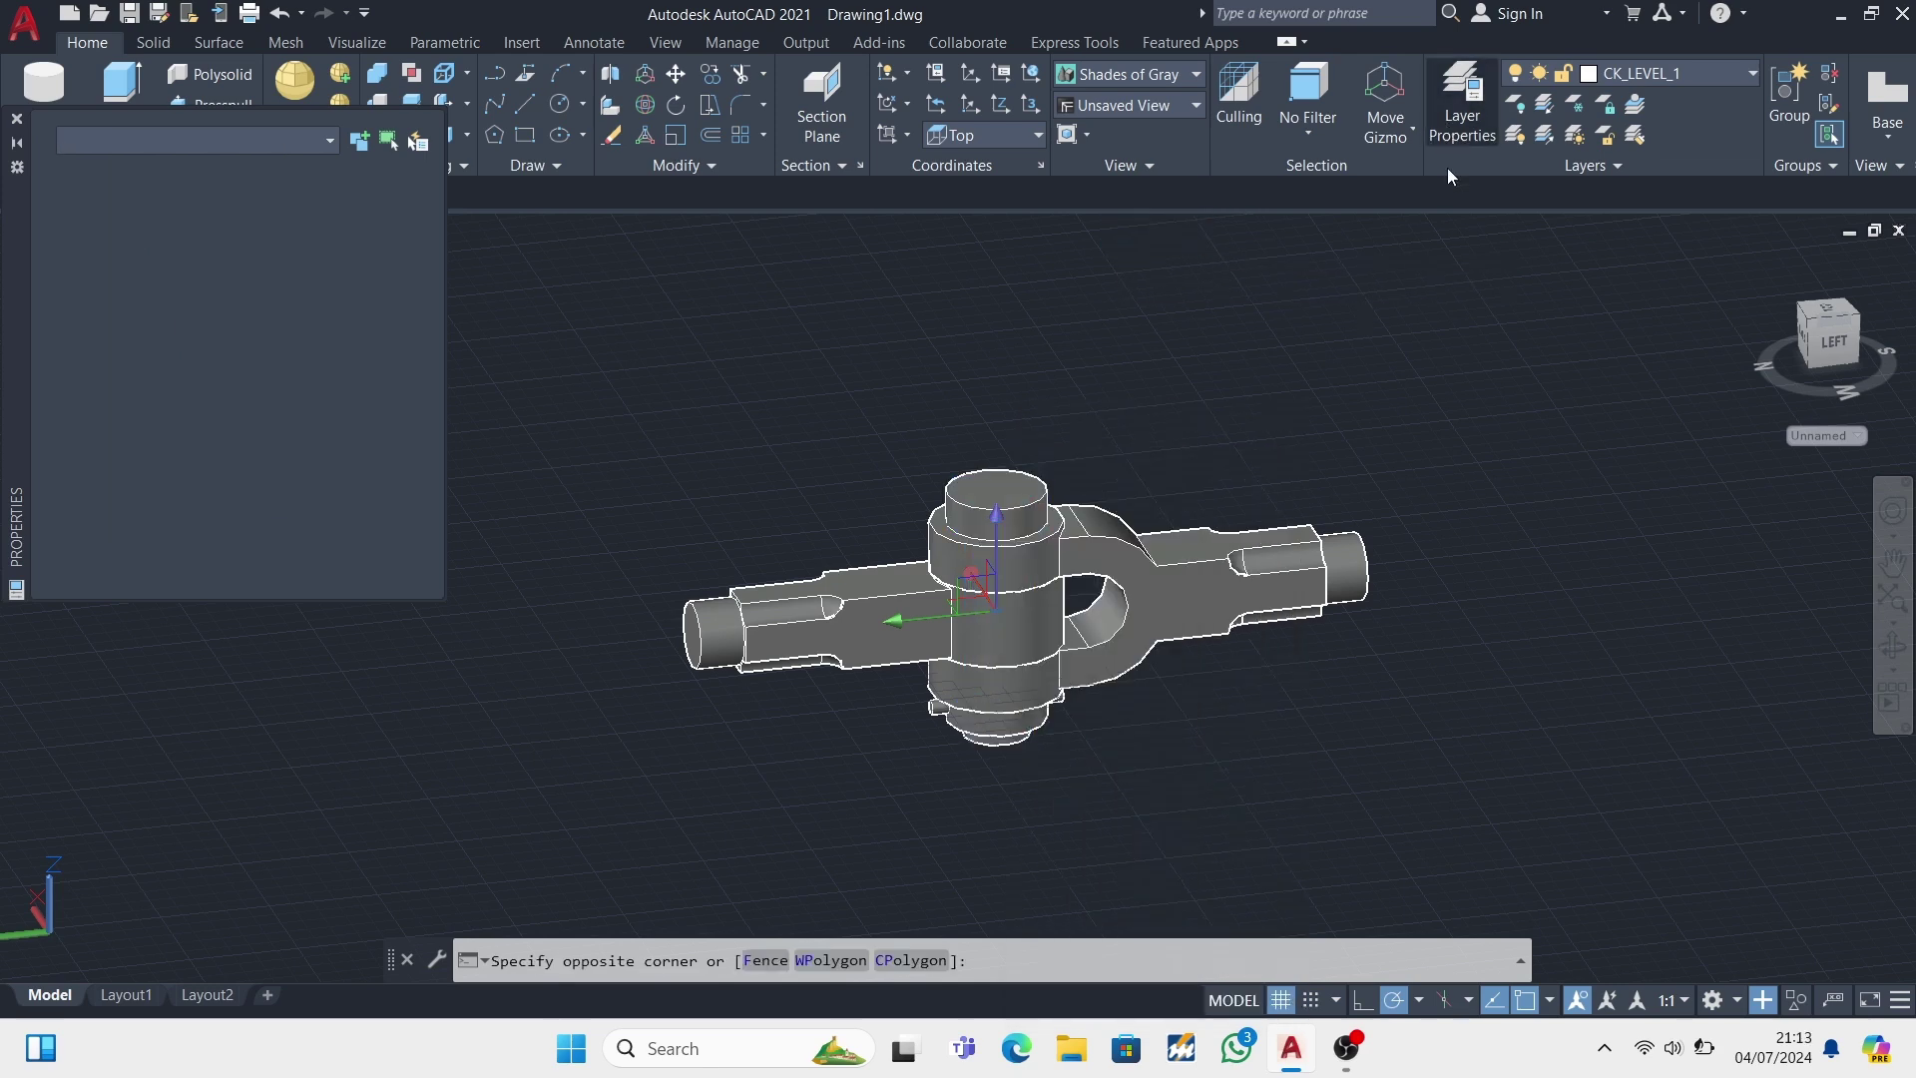
left_click(965, 506)
left_click(416, 226)
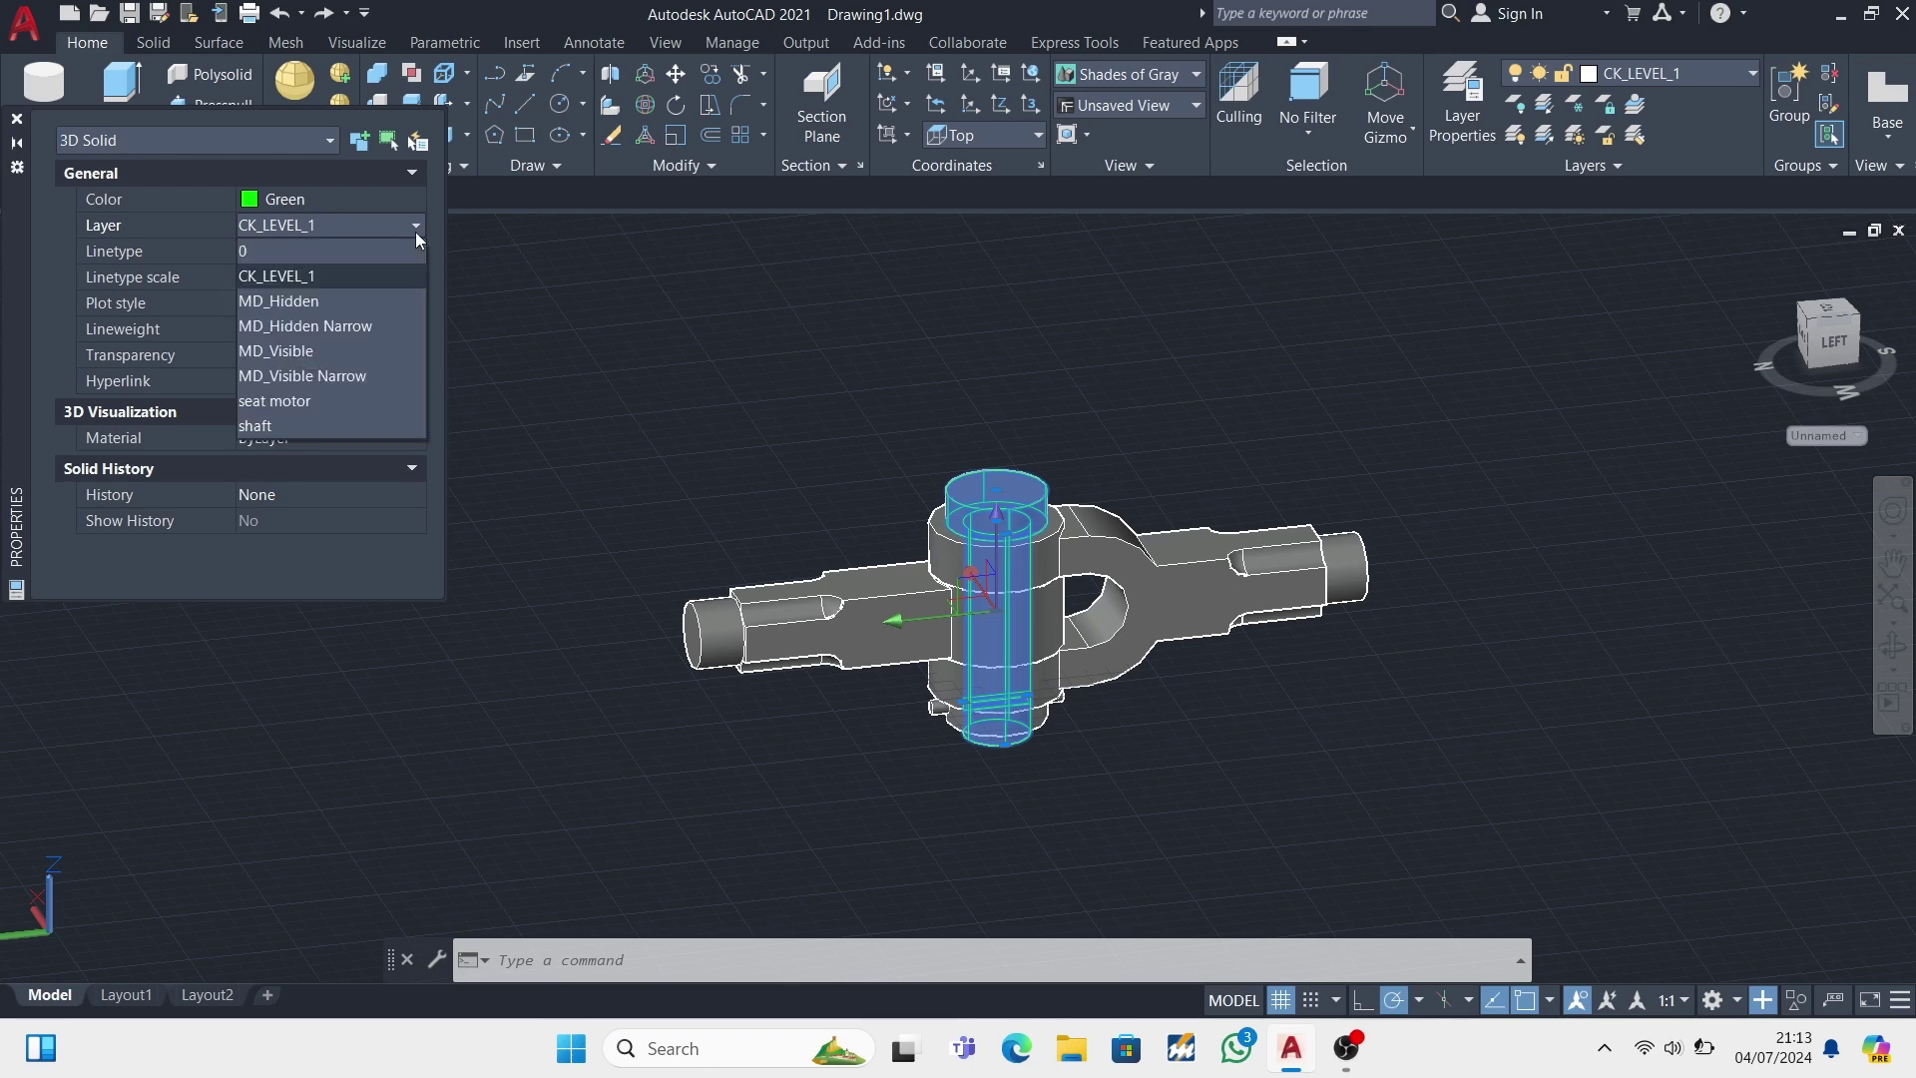
left_click(363, 437)
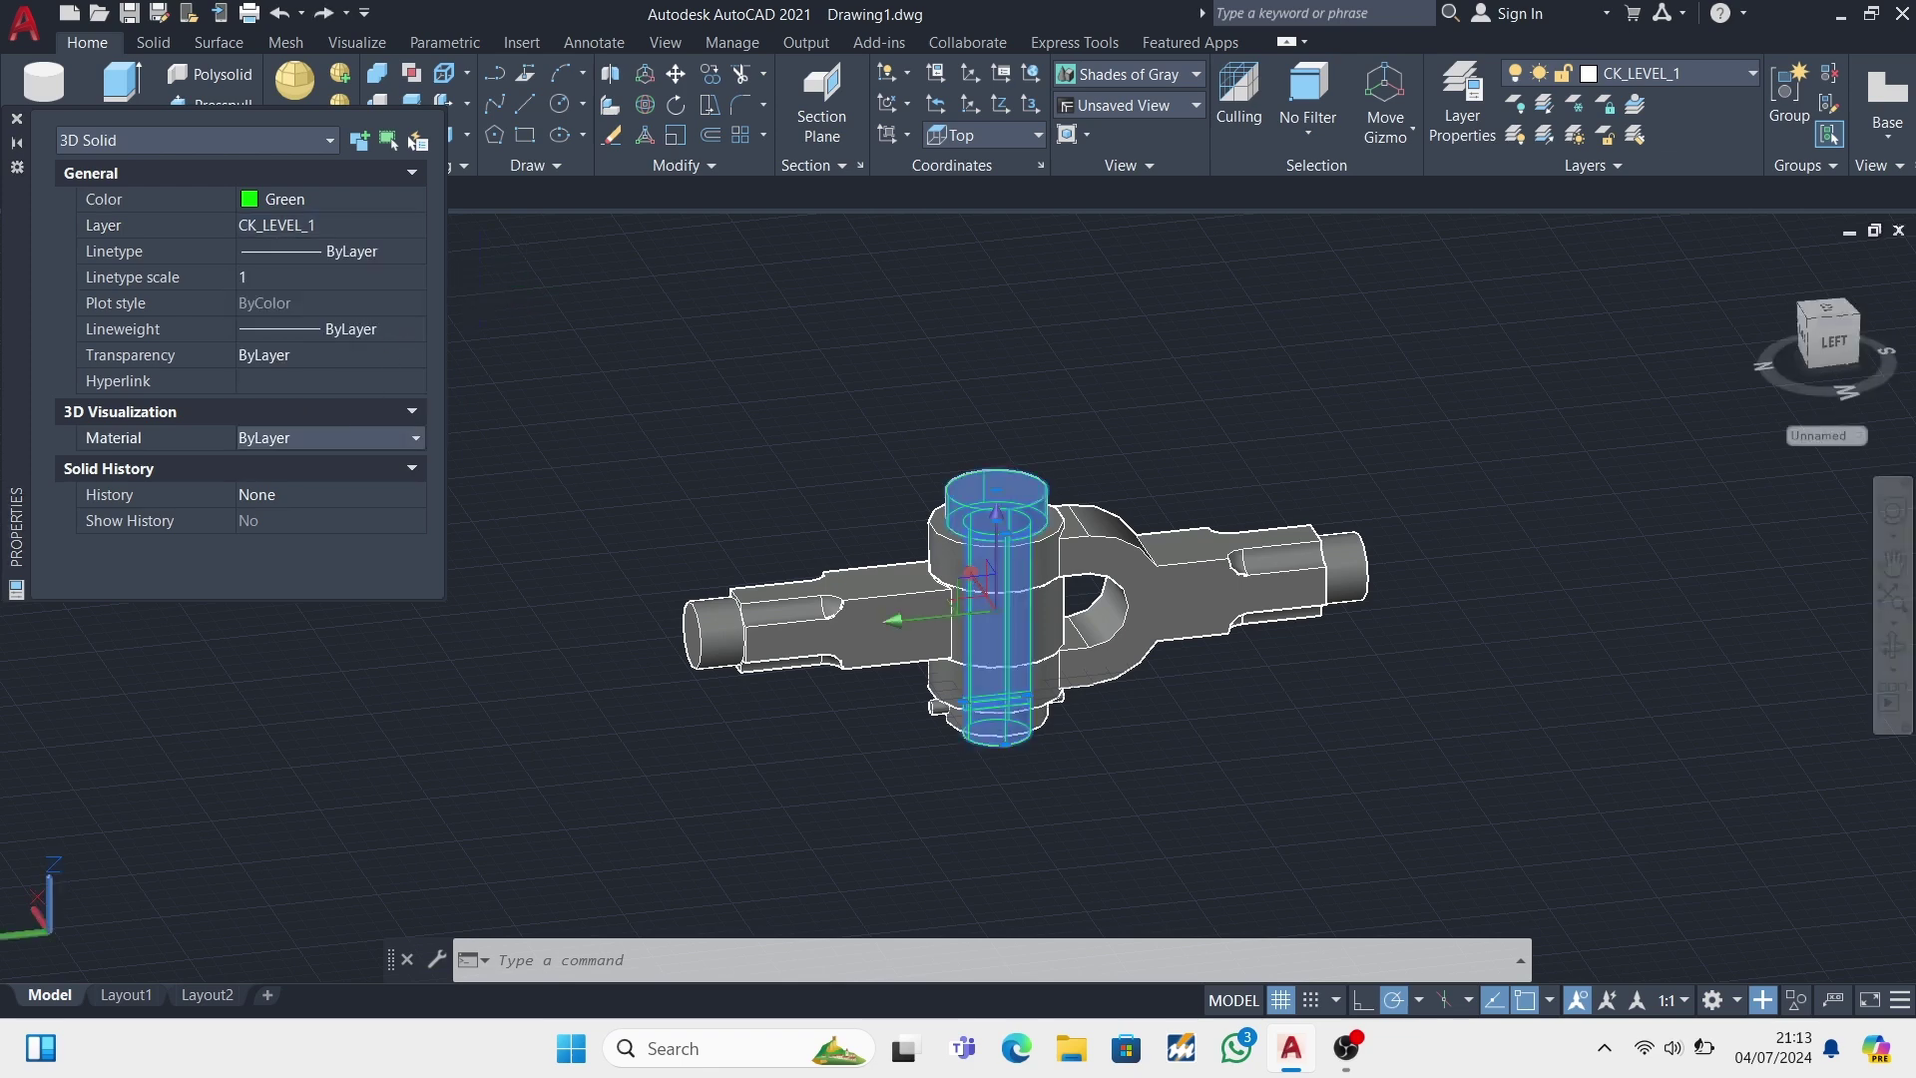
left_click(748, 237)
key("Escape")
key("ctrl+1")
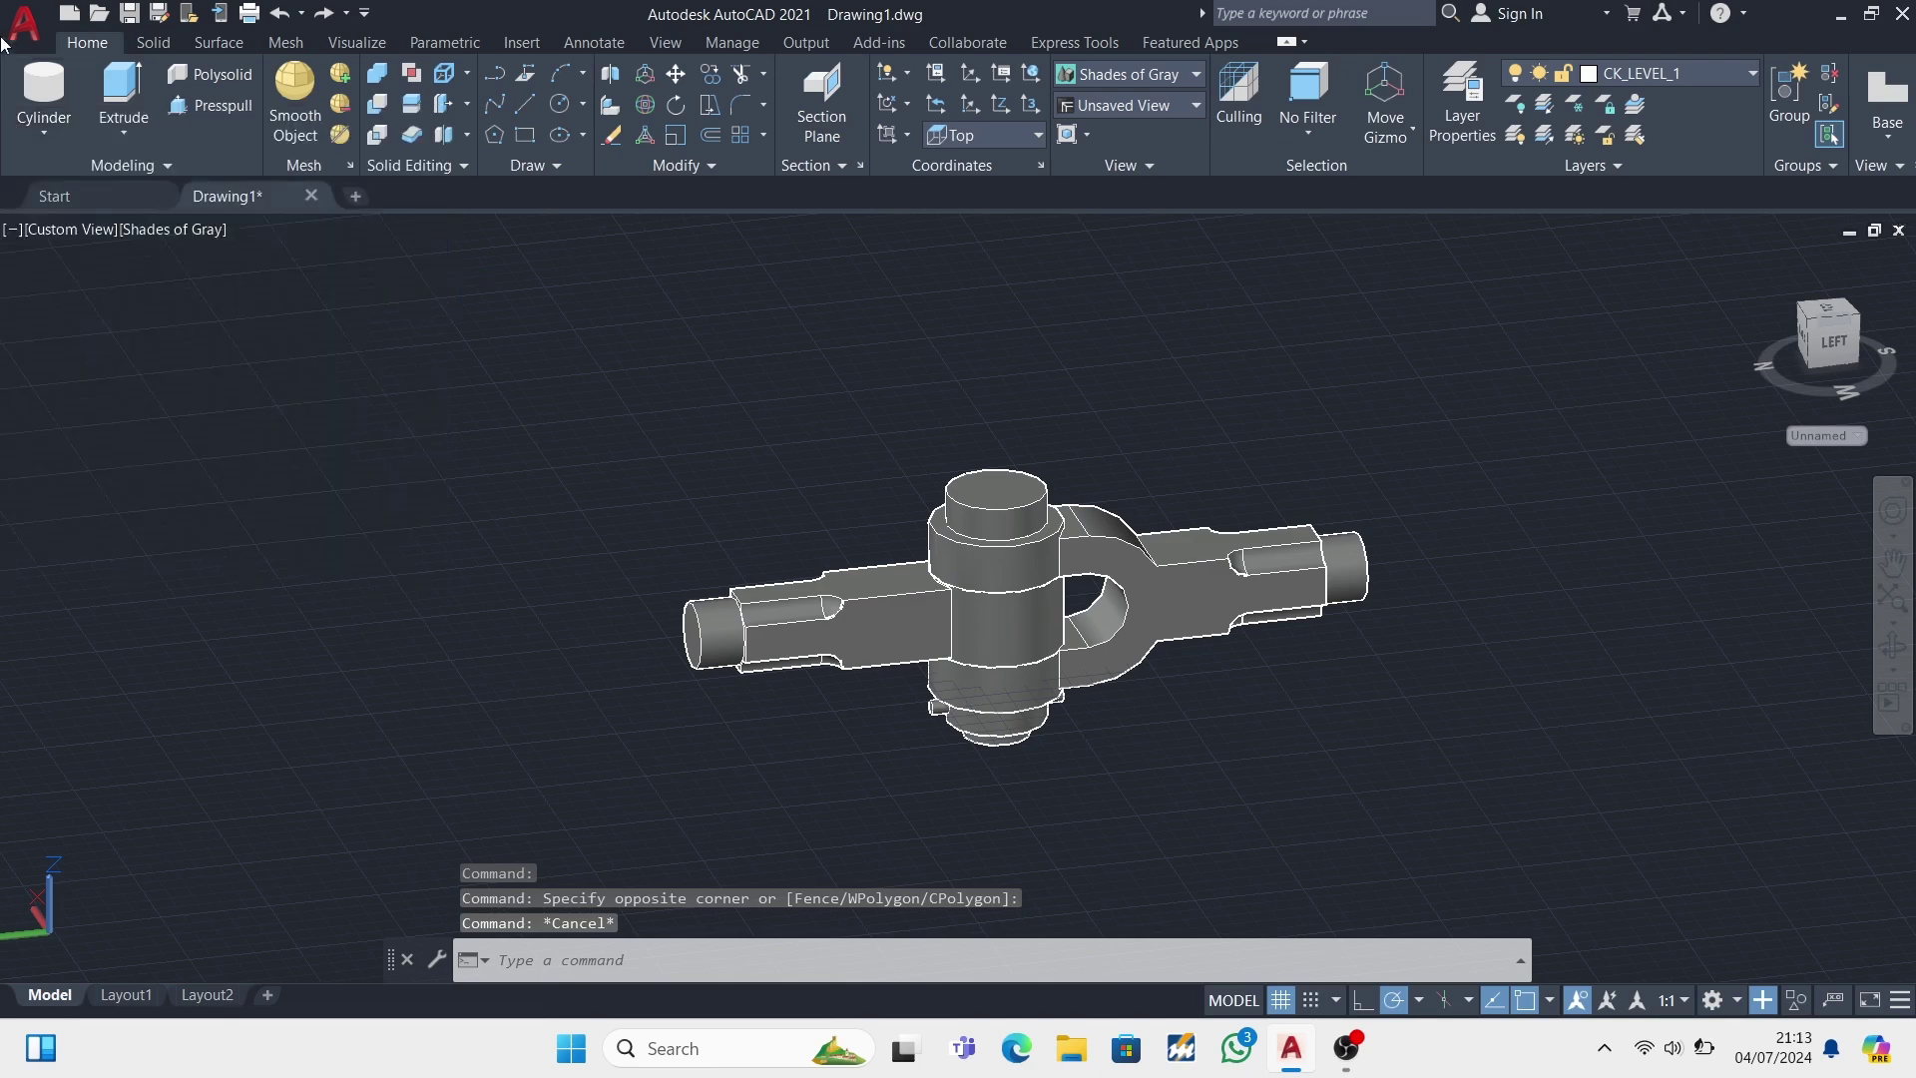
left_click(284, 14)
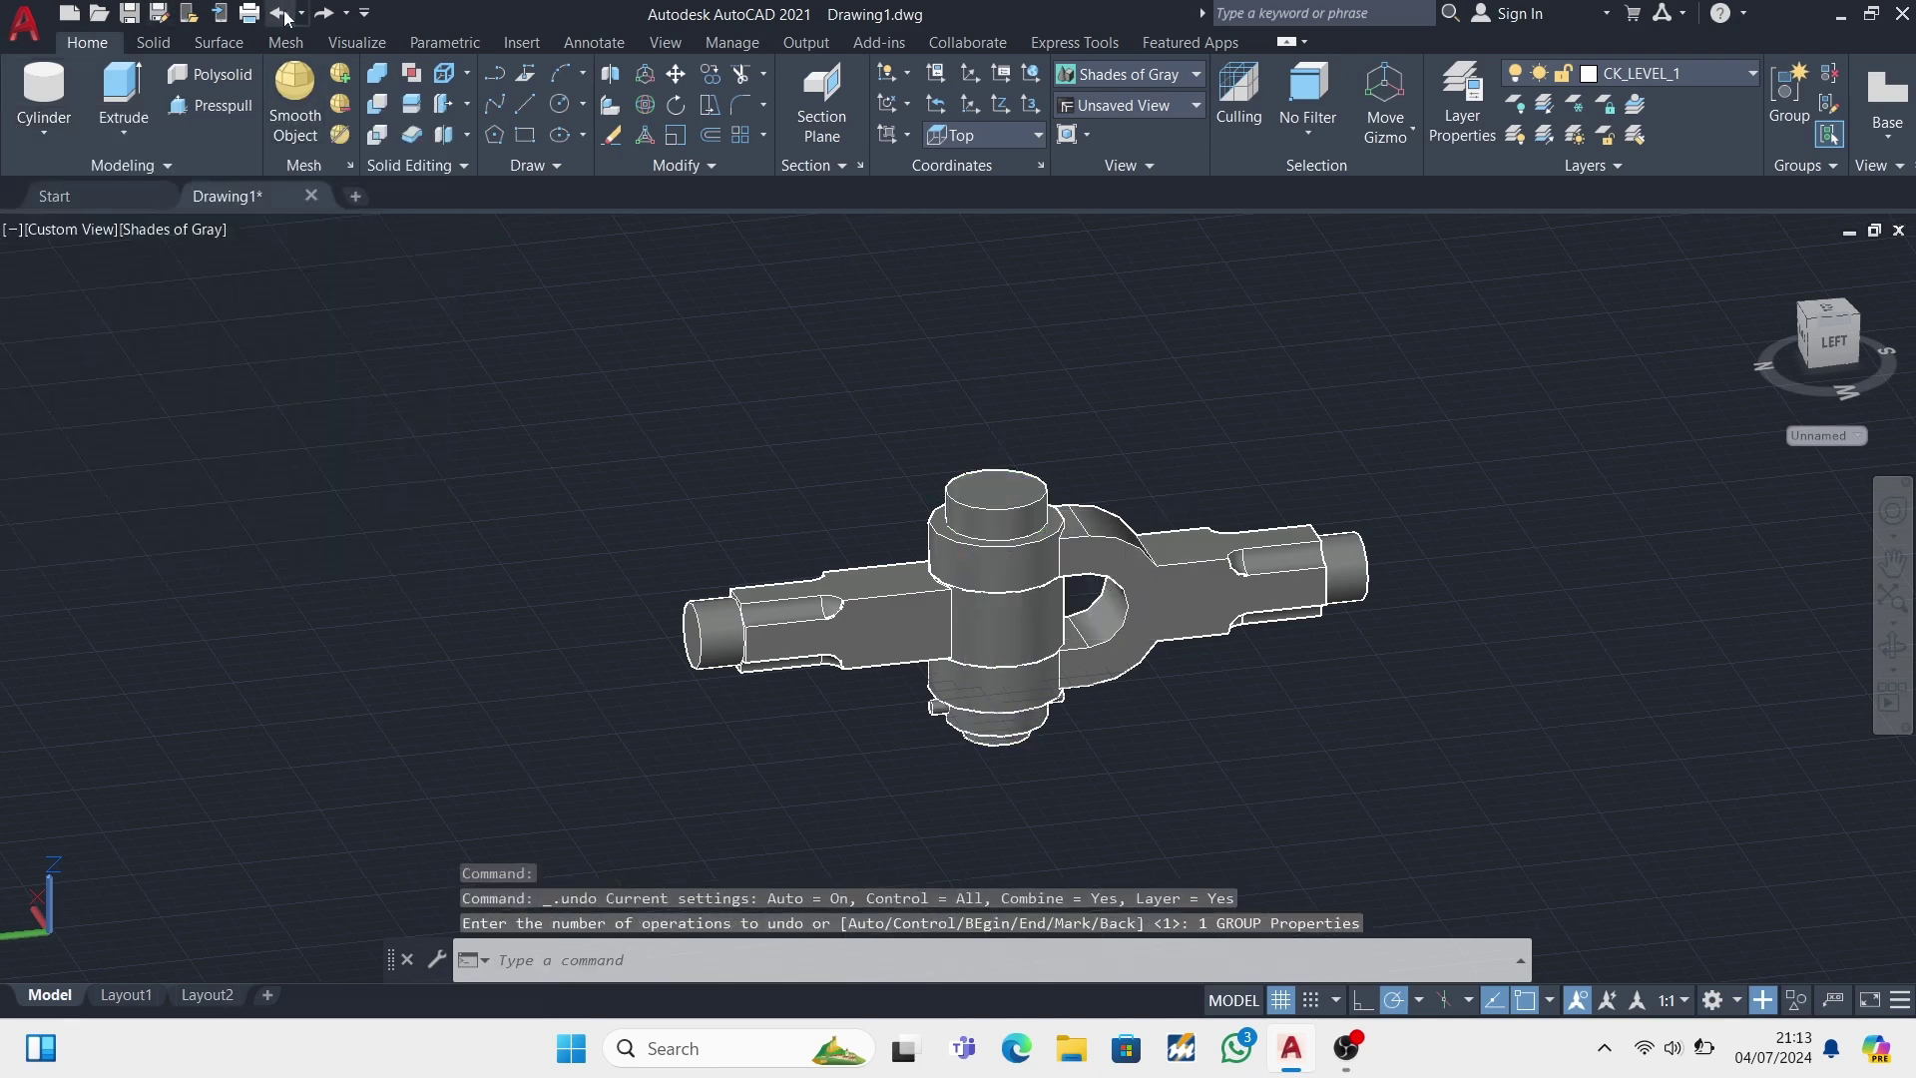
- Undo the drawing view deletion and return to the isometric view on Layout1
left_click(284, 14)
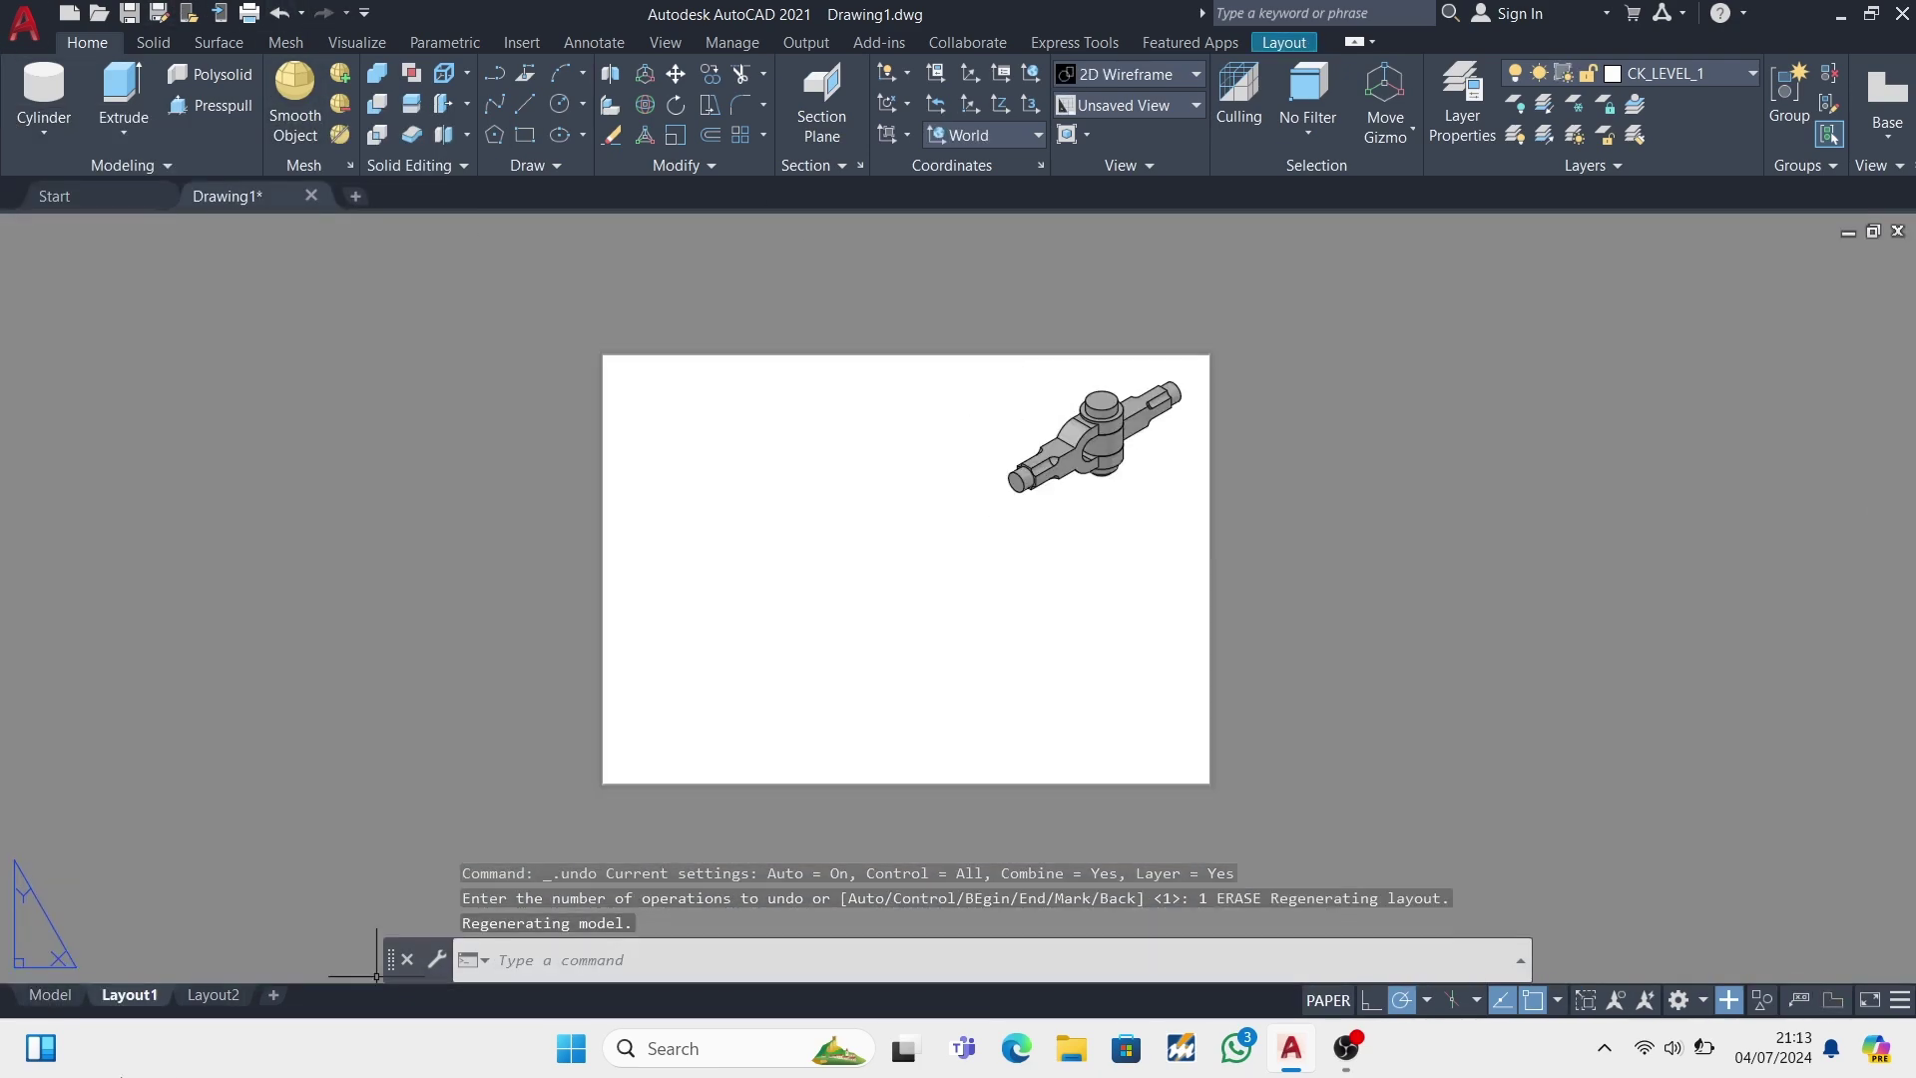
left_click(50, 995)
left_click(130, 995)
left_click(1098, 439)
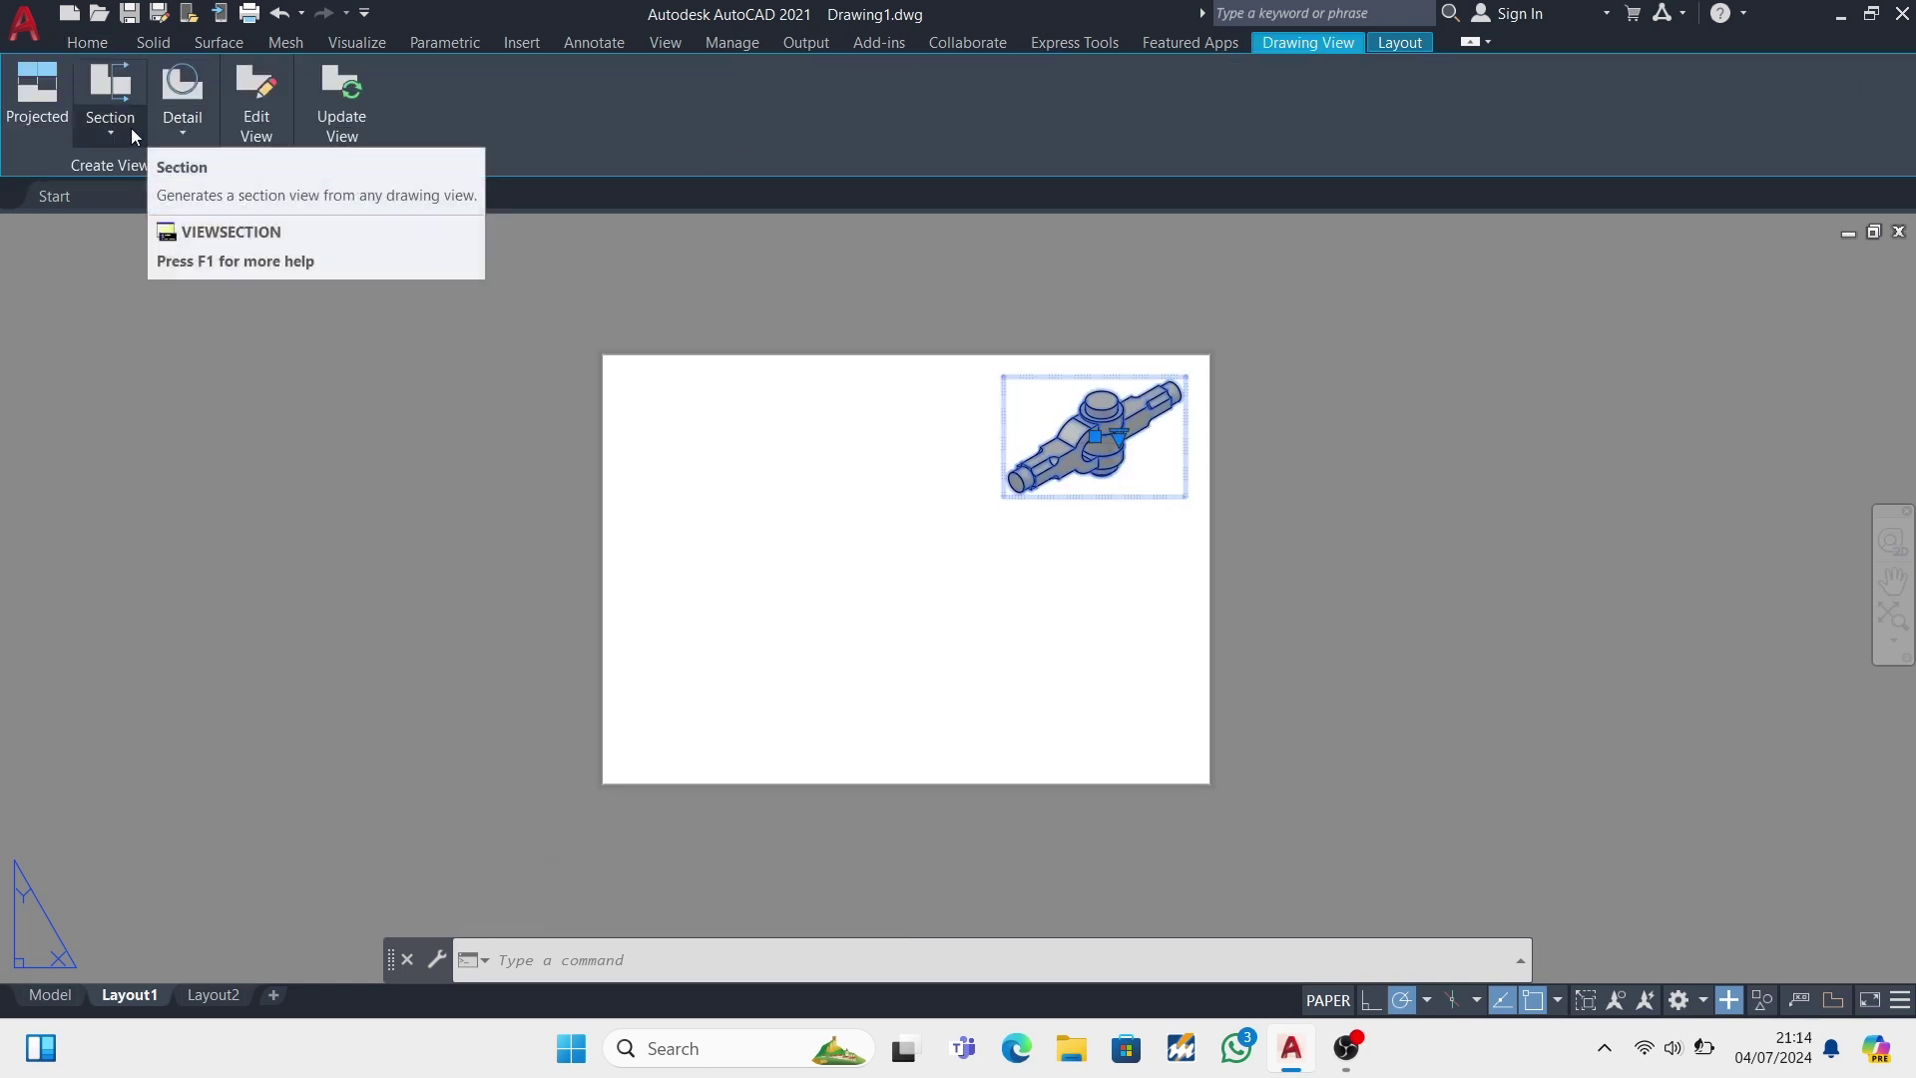
left_click(245, 128)
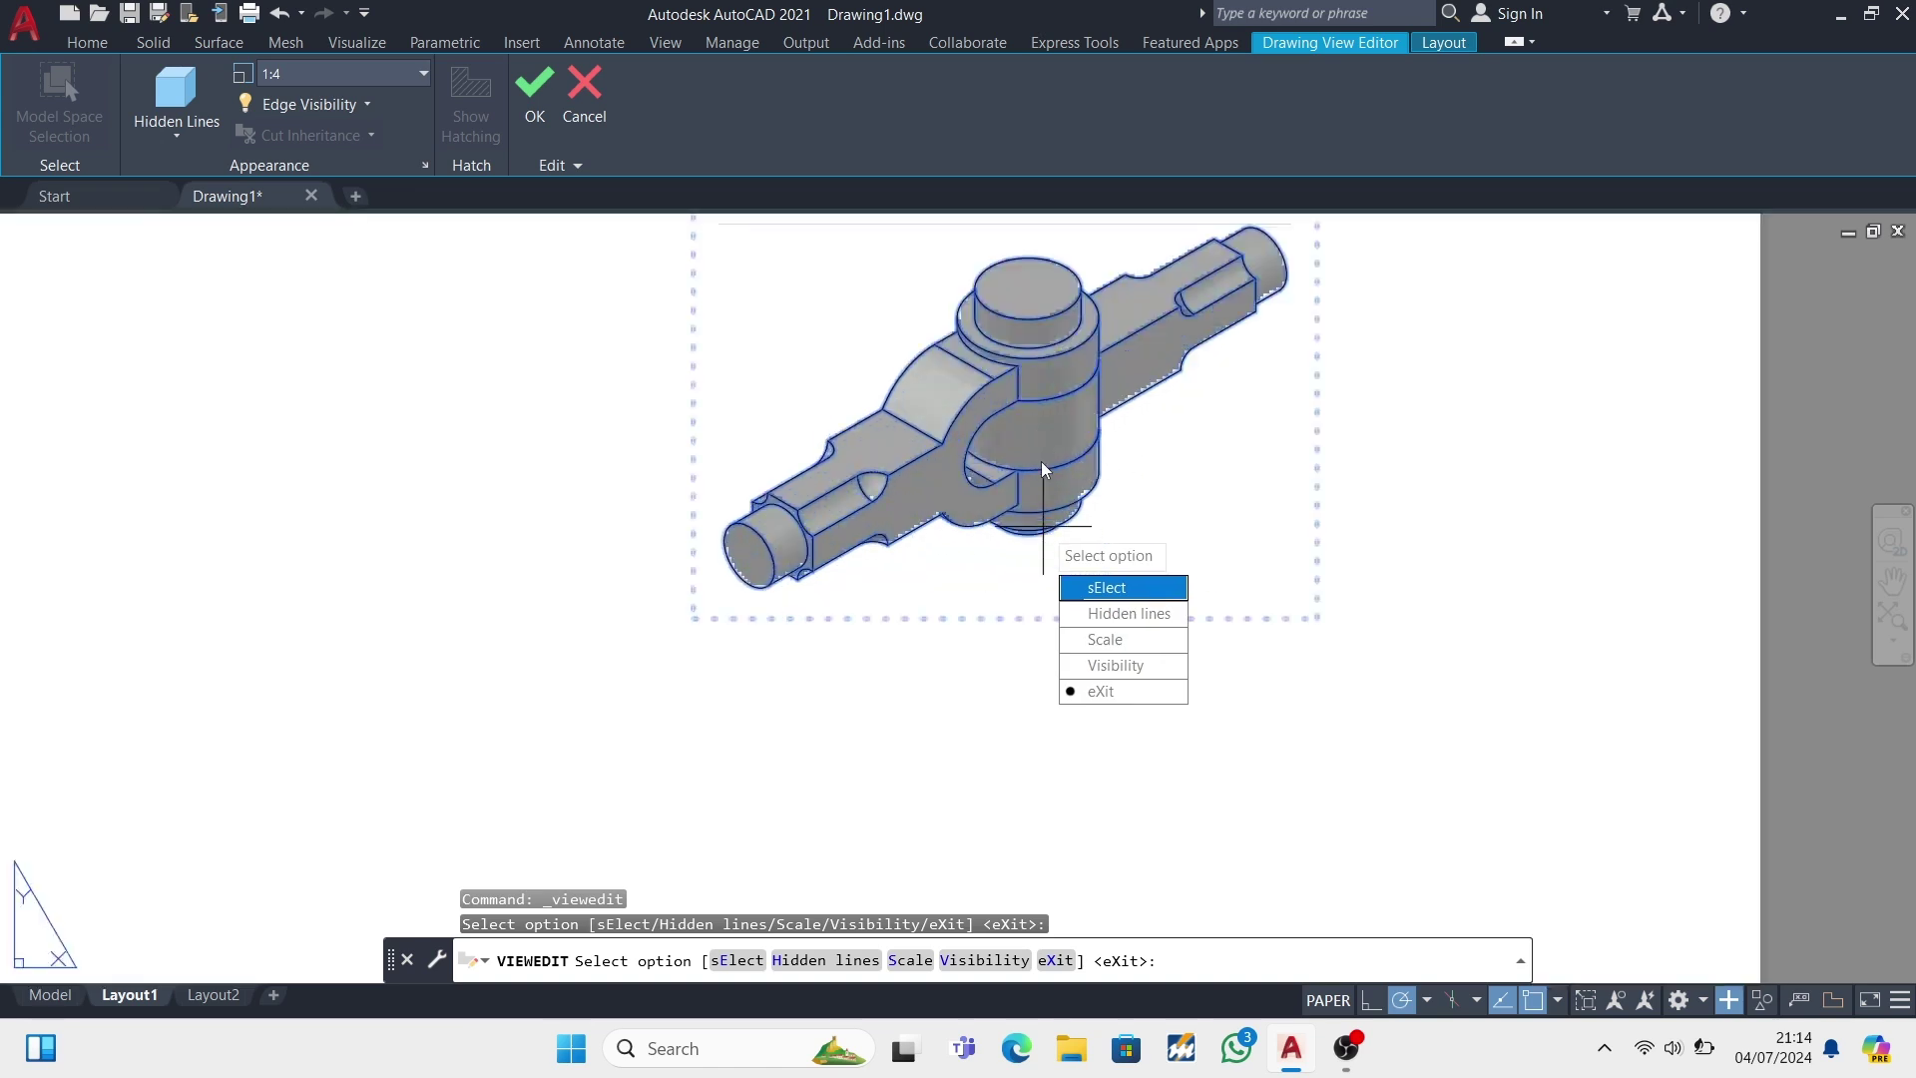
key("Return")
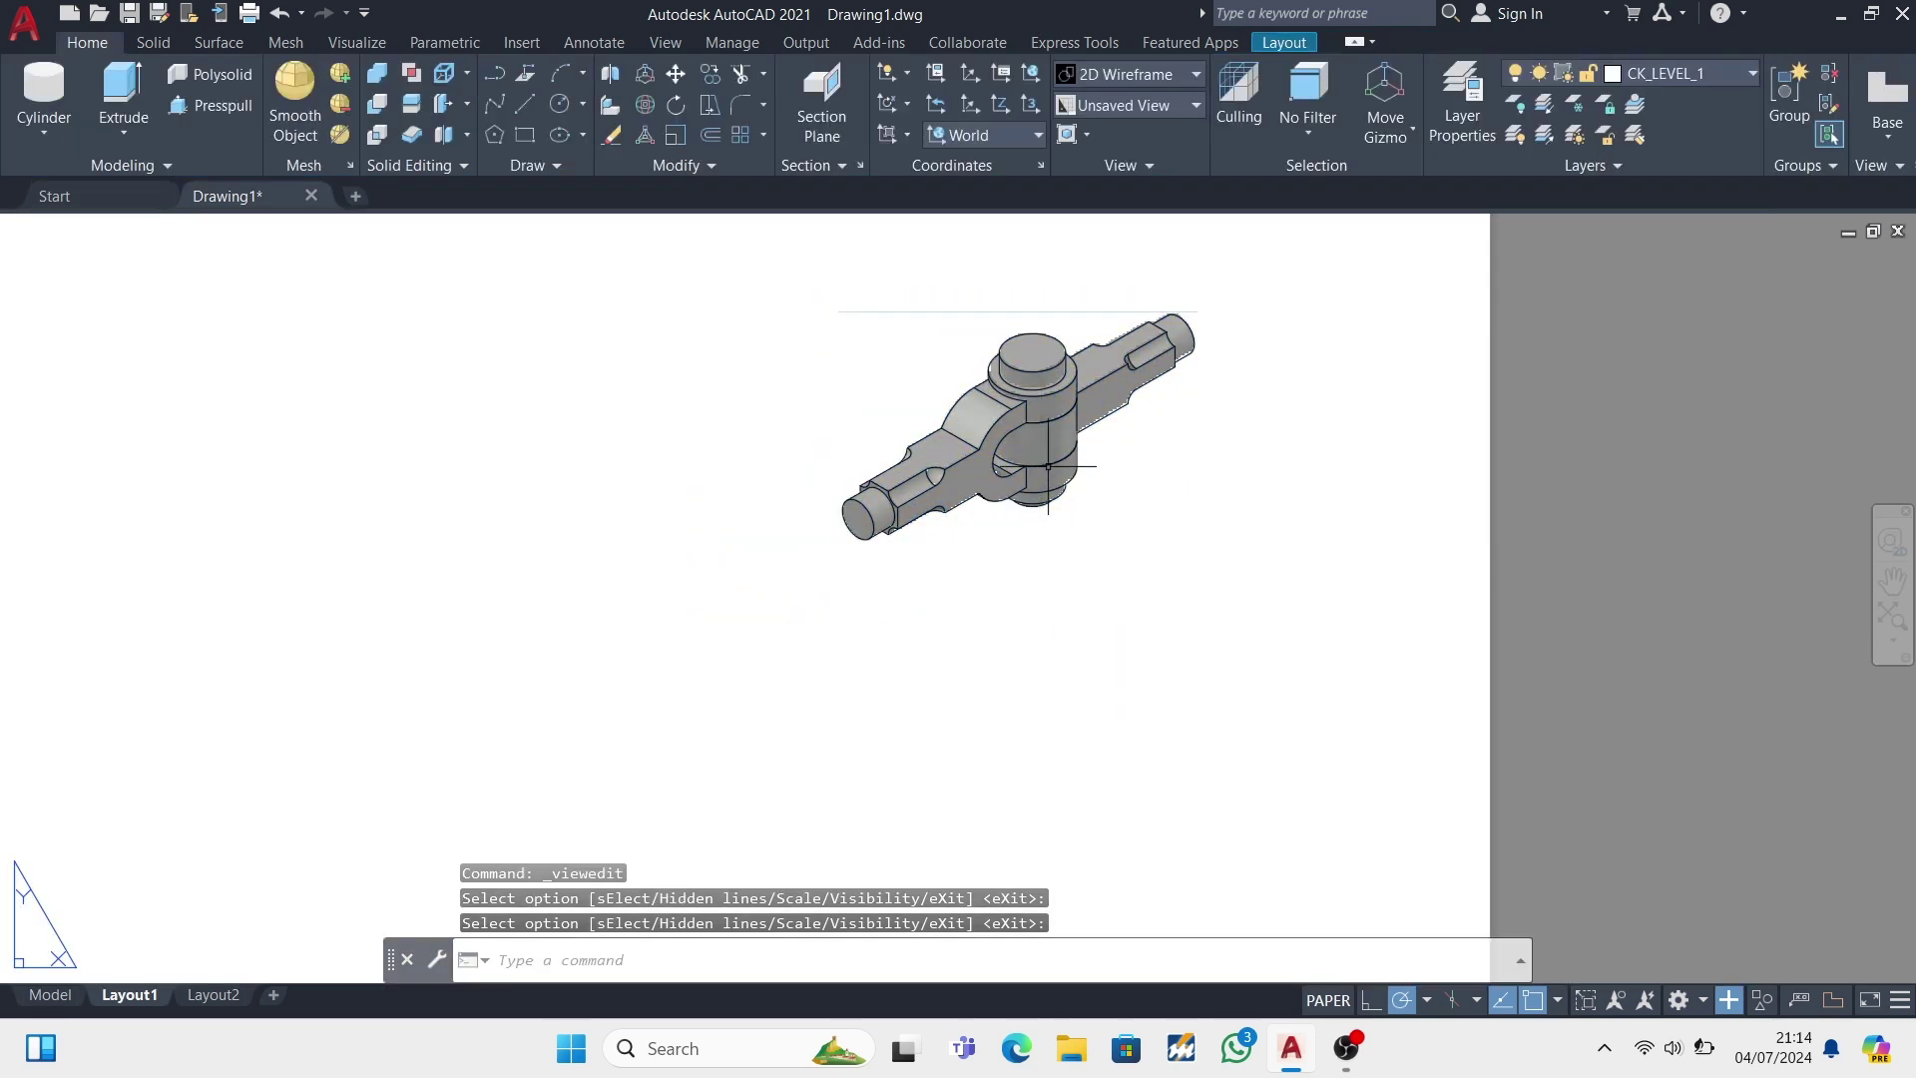
- Move the isometric view to the sheet's top-right corner
left_click(966, 504)
left_click(1029, 442)
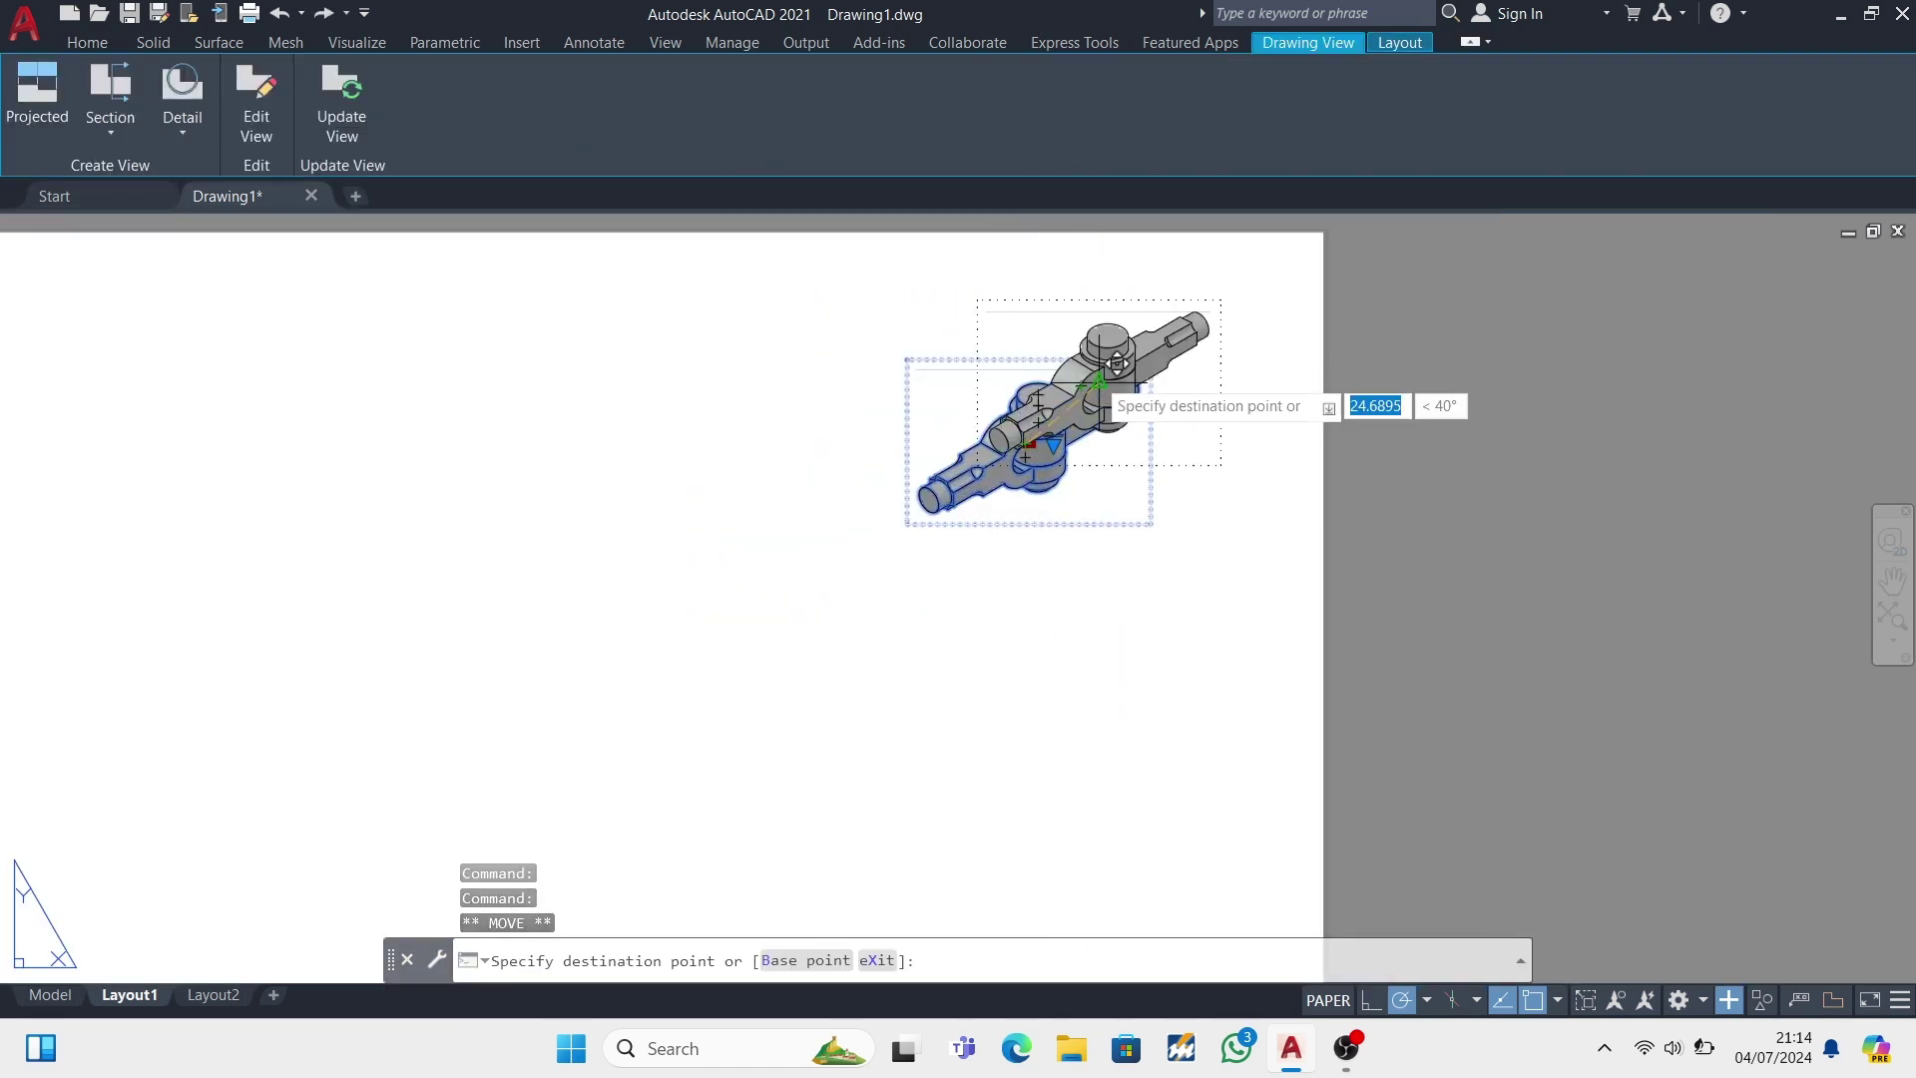
left_click(1098, 381)
scroll(1096, 412, "down", 4)
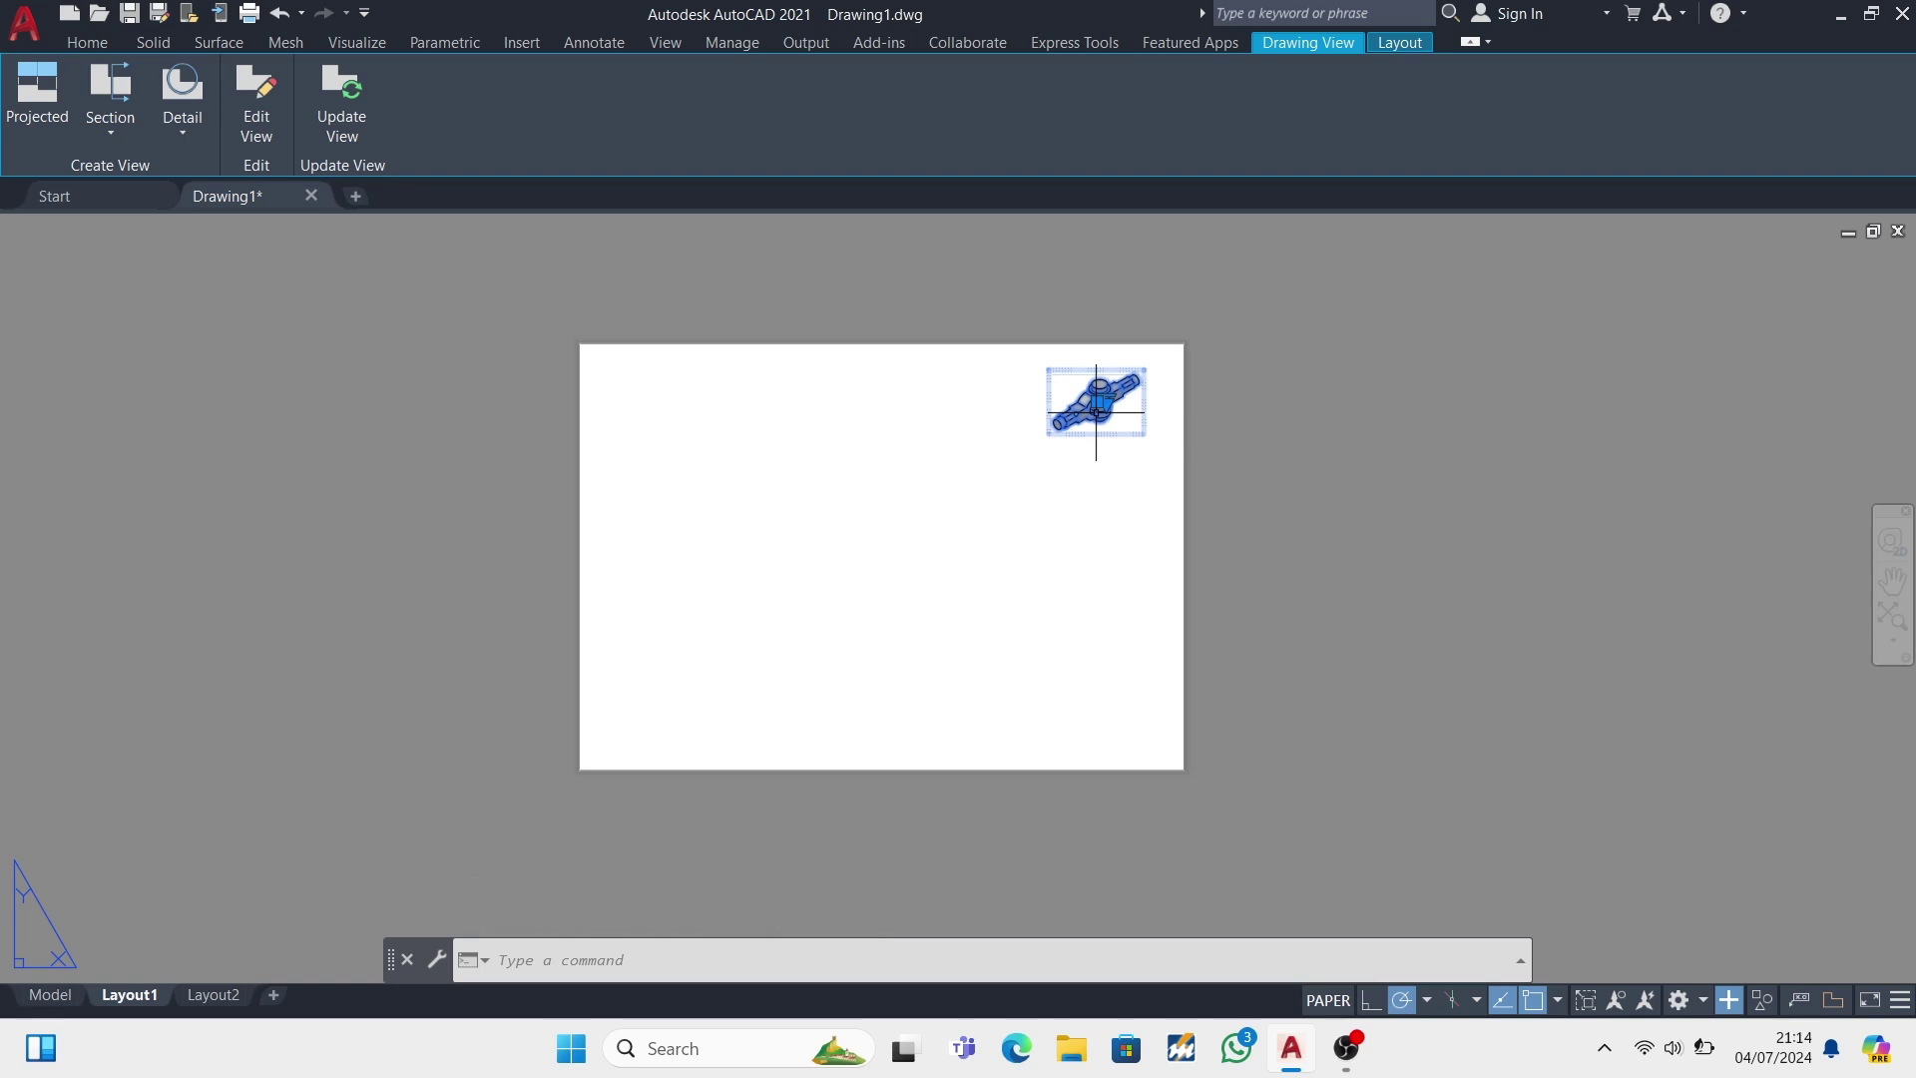
- Set the isometric view scale to 1:2 and return to model space
left_click(249, 118)
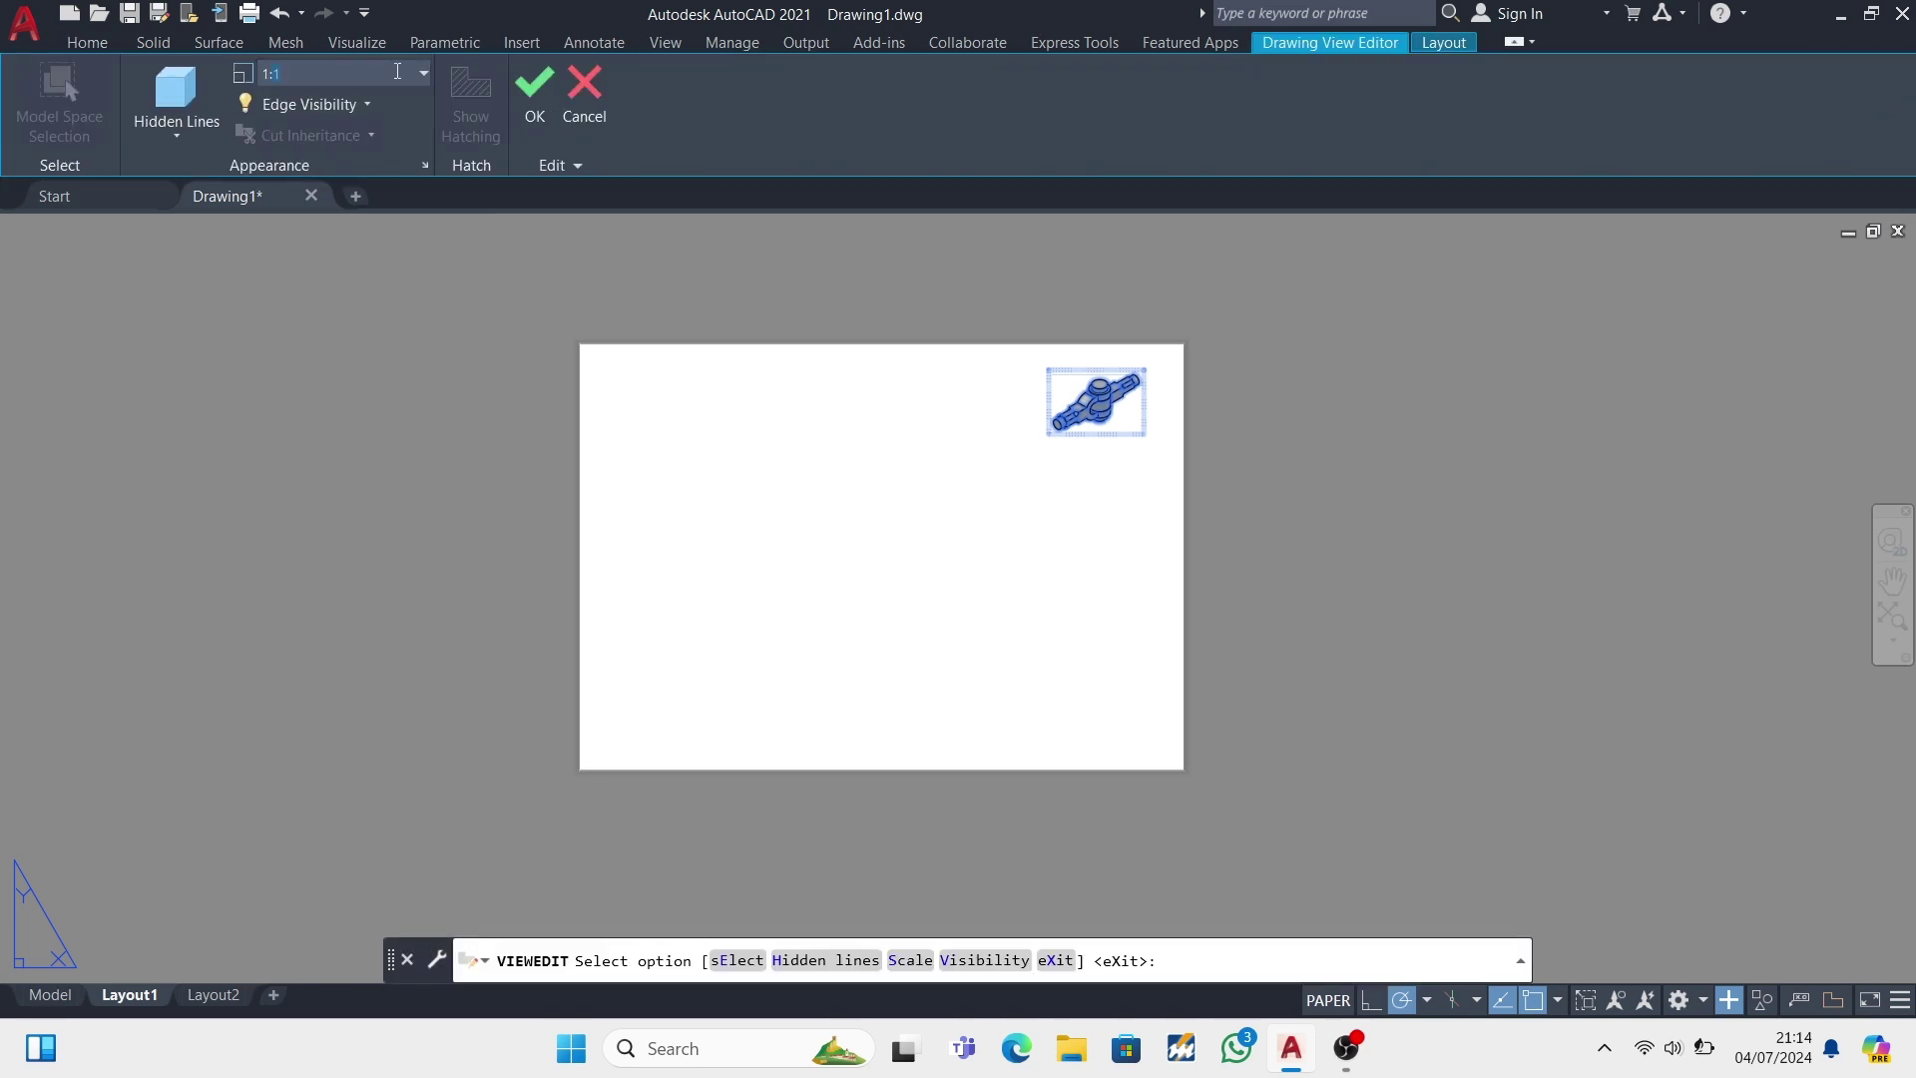
type("1:2")
key("Return")
scroll(984, 291, "up", 2)
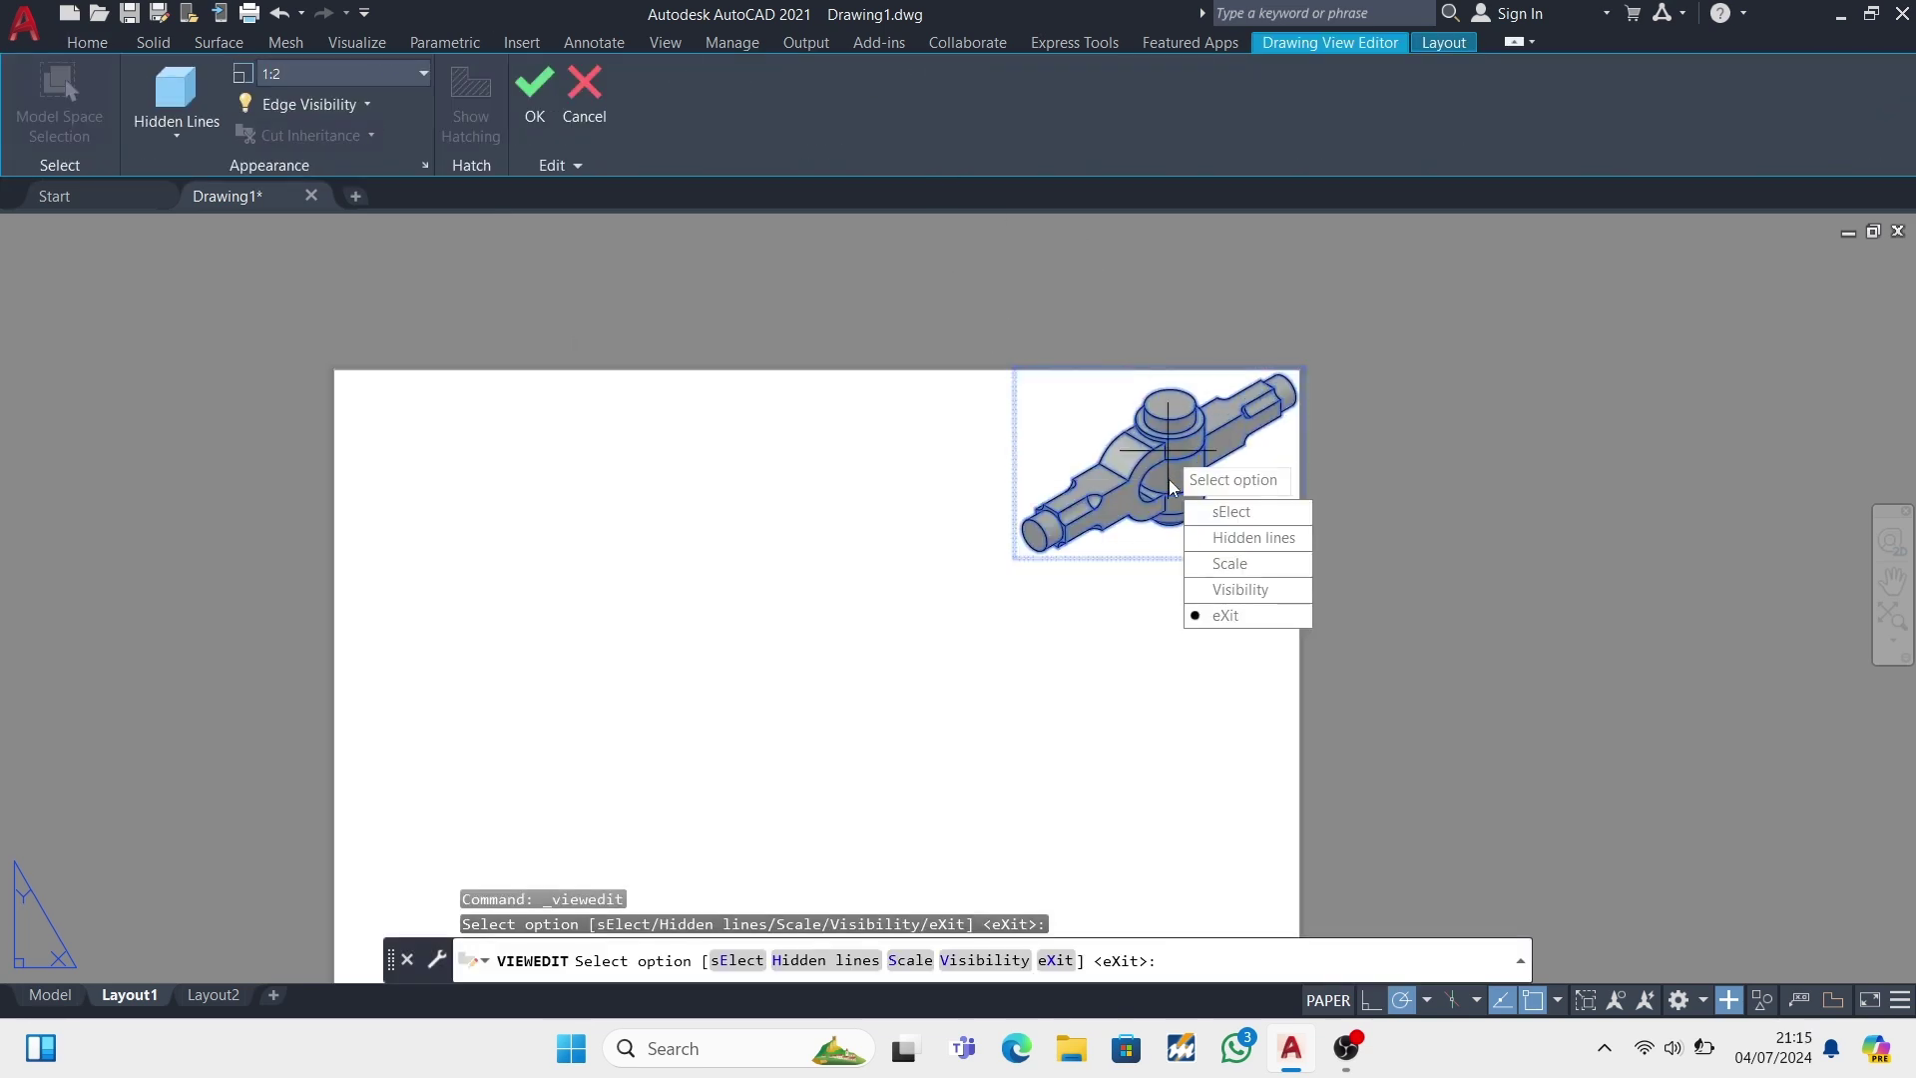
key("Return")
left_click(1157, 469)
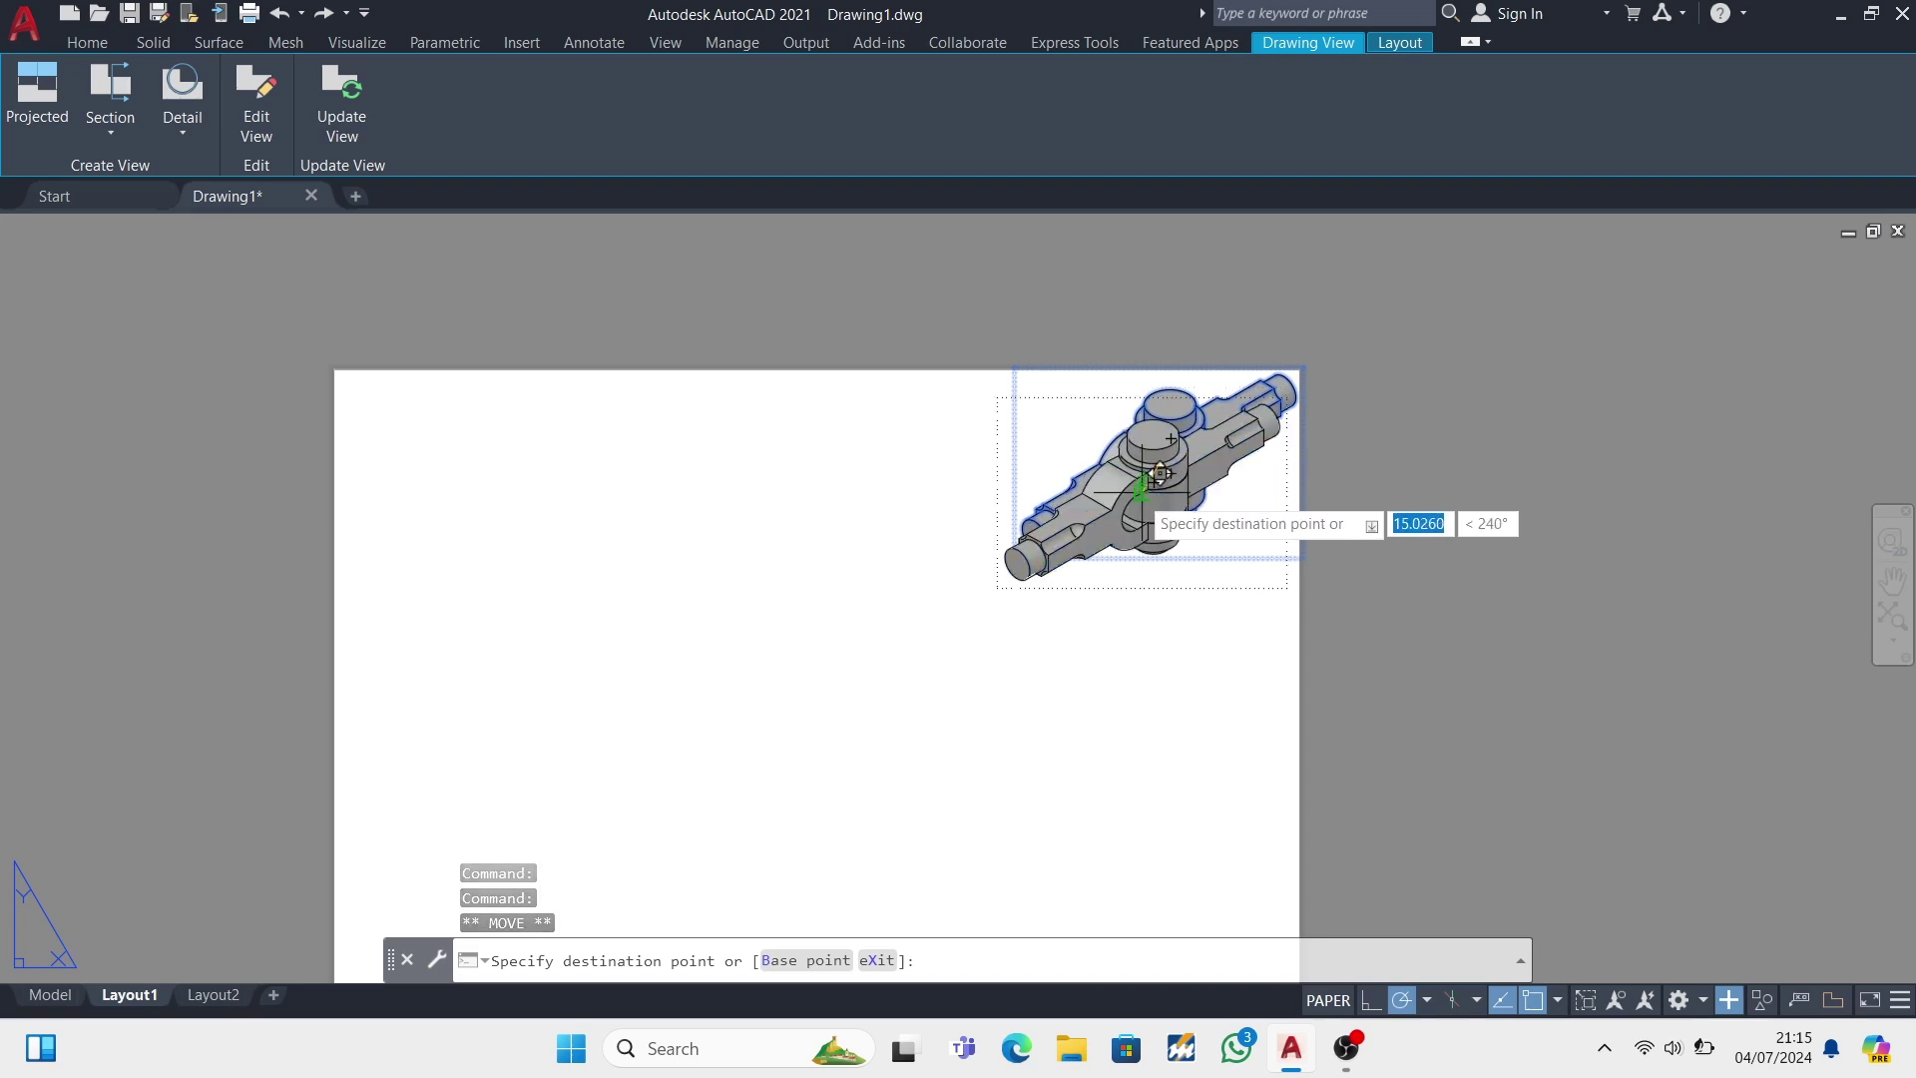
key("Escape")
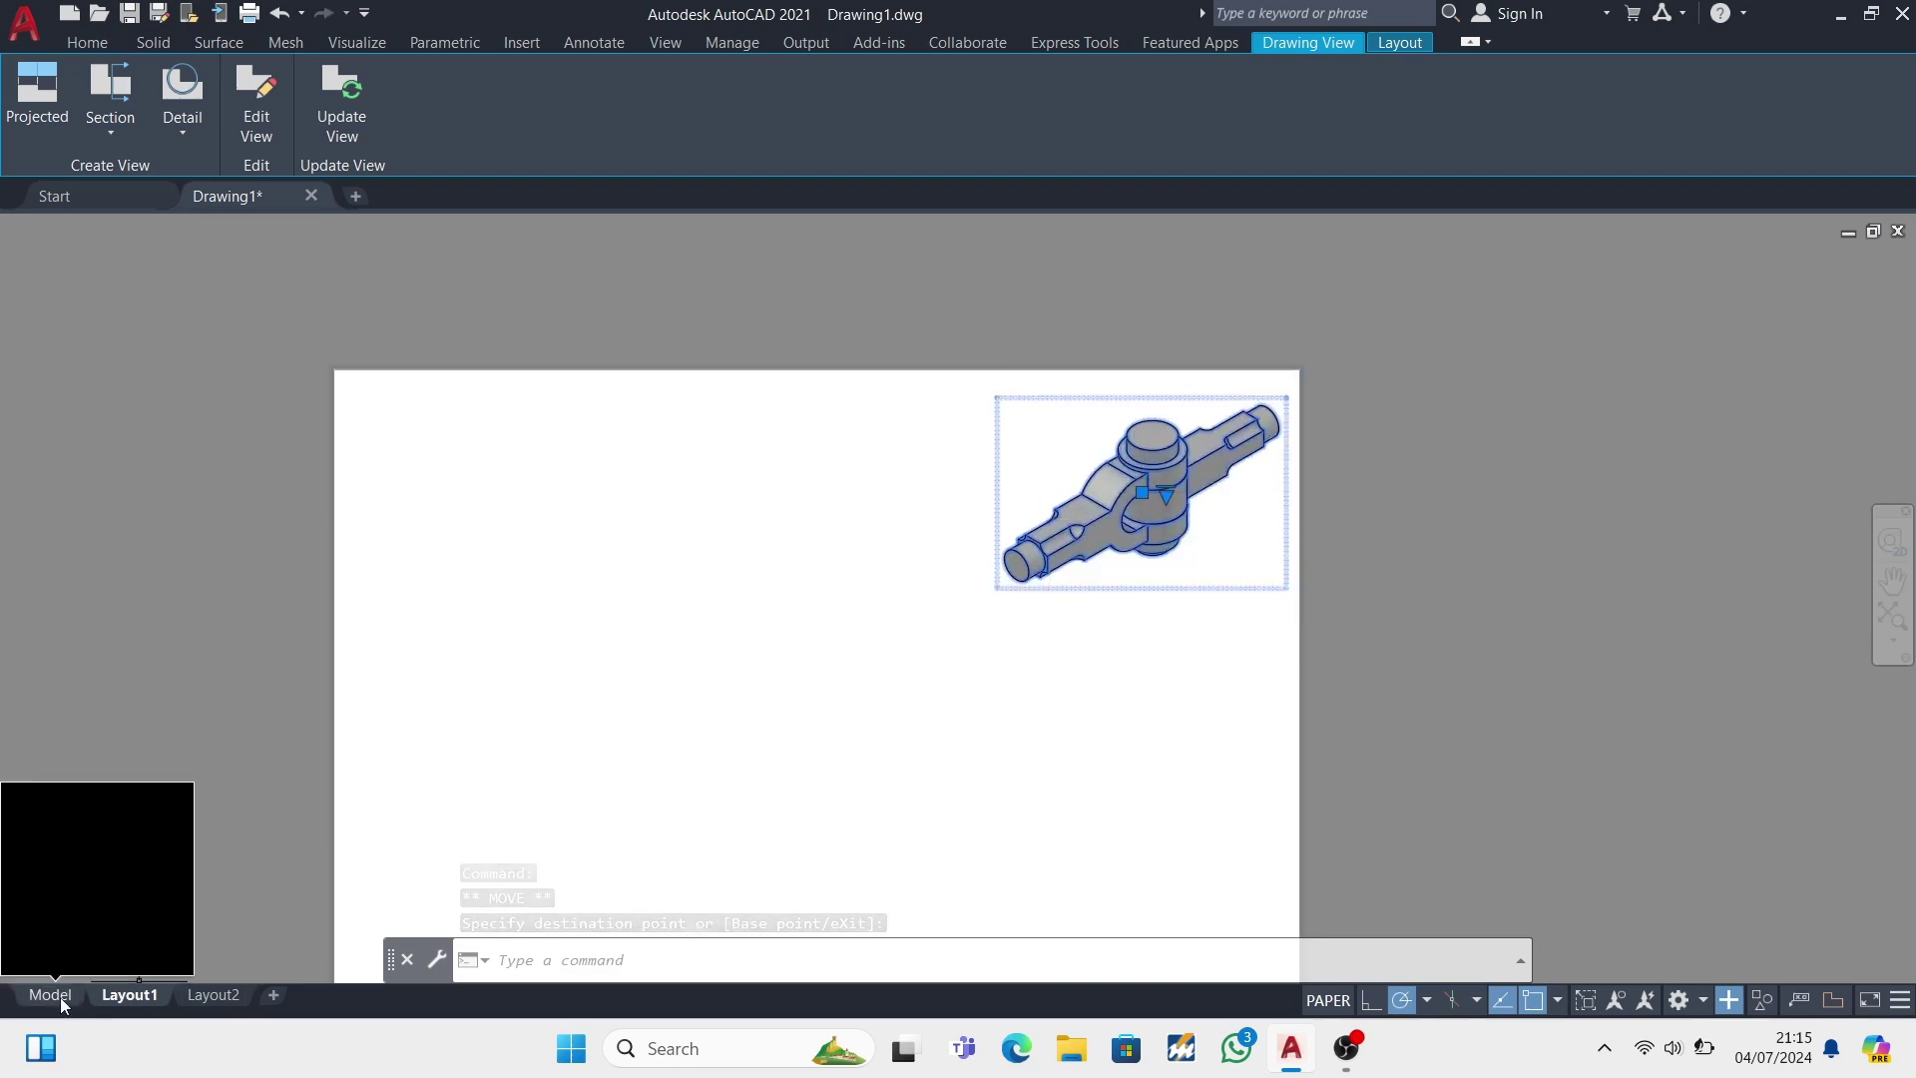
left_click(60, 997)
- Start a base view of the collar from the 3D model at 1:2 scale
scroll(915, 749, "up", 4)
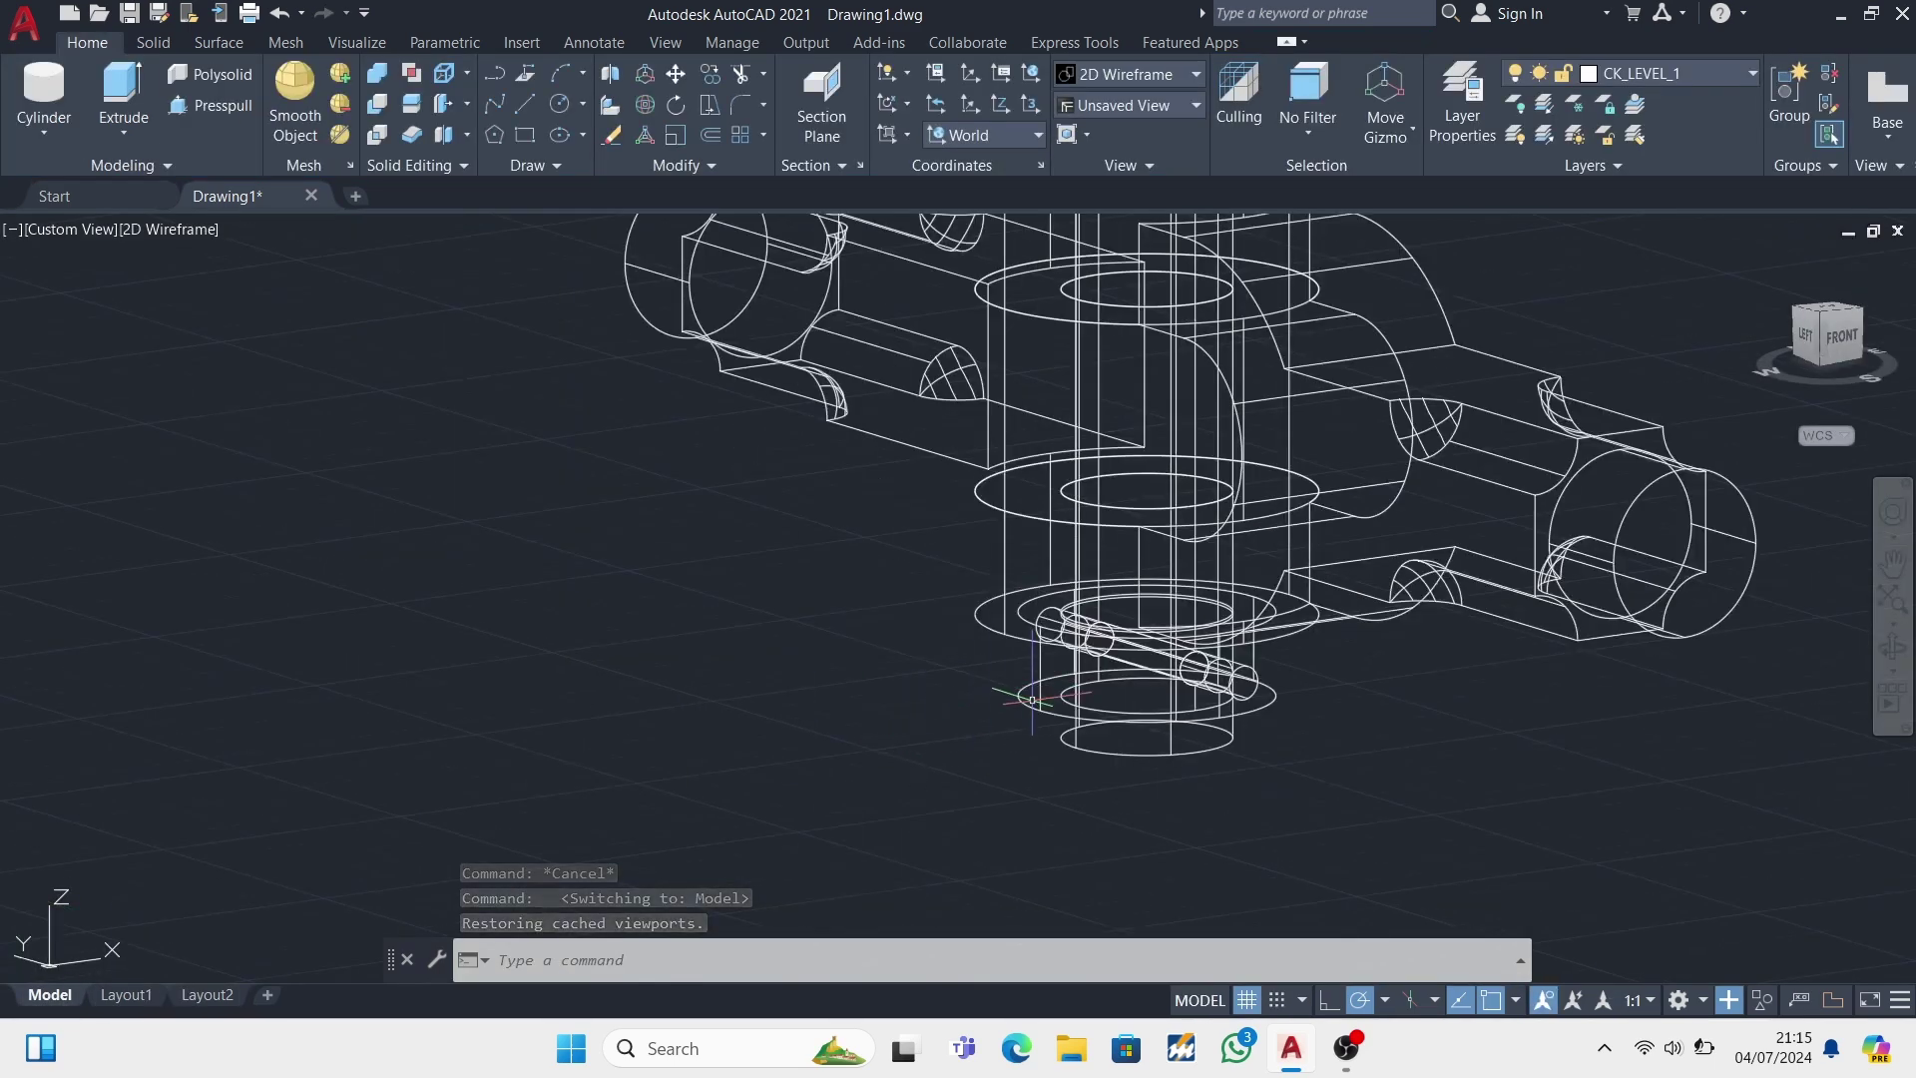
left_click(1887, 135)
left_click(1811, 182)
left_click(1041, 708)
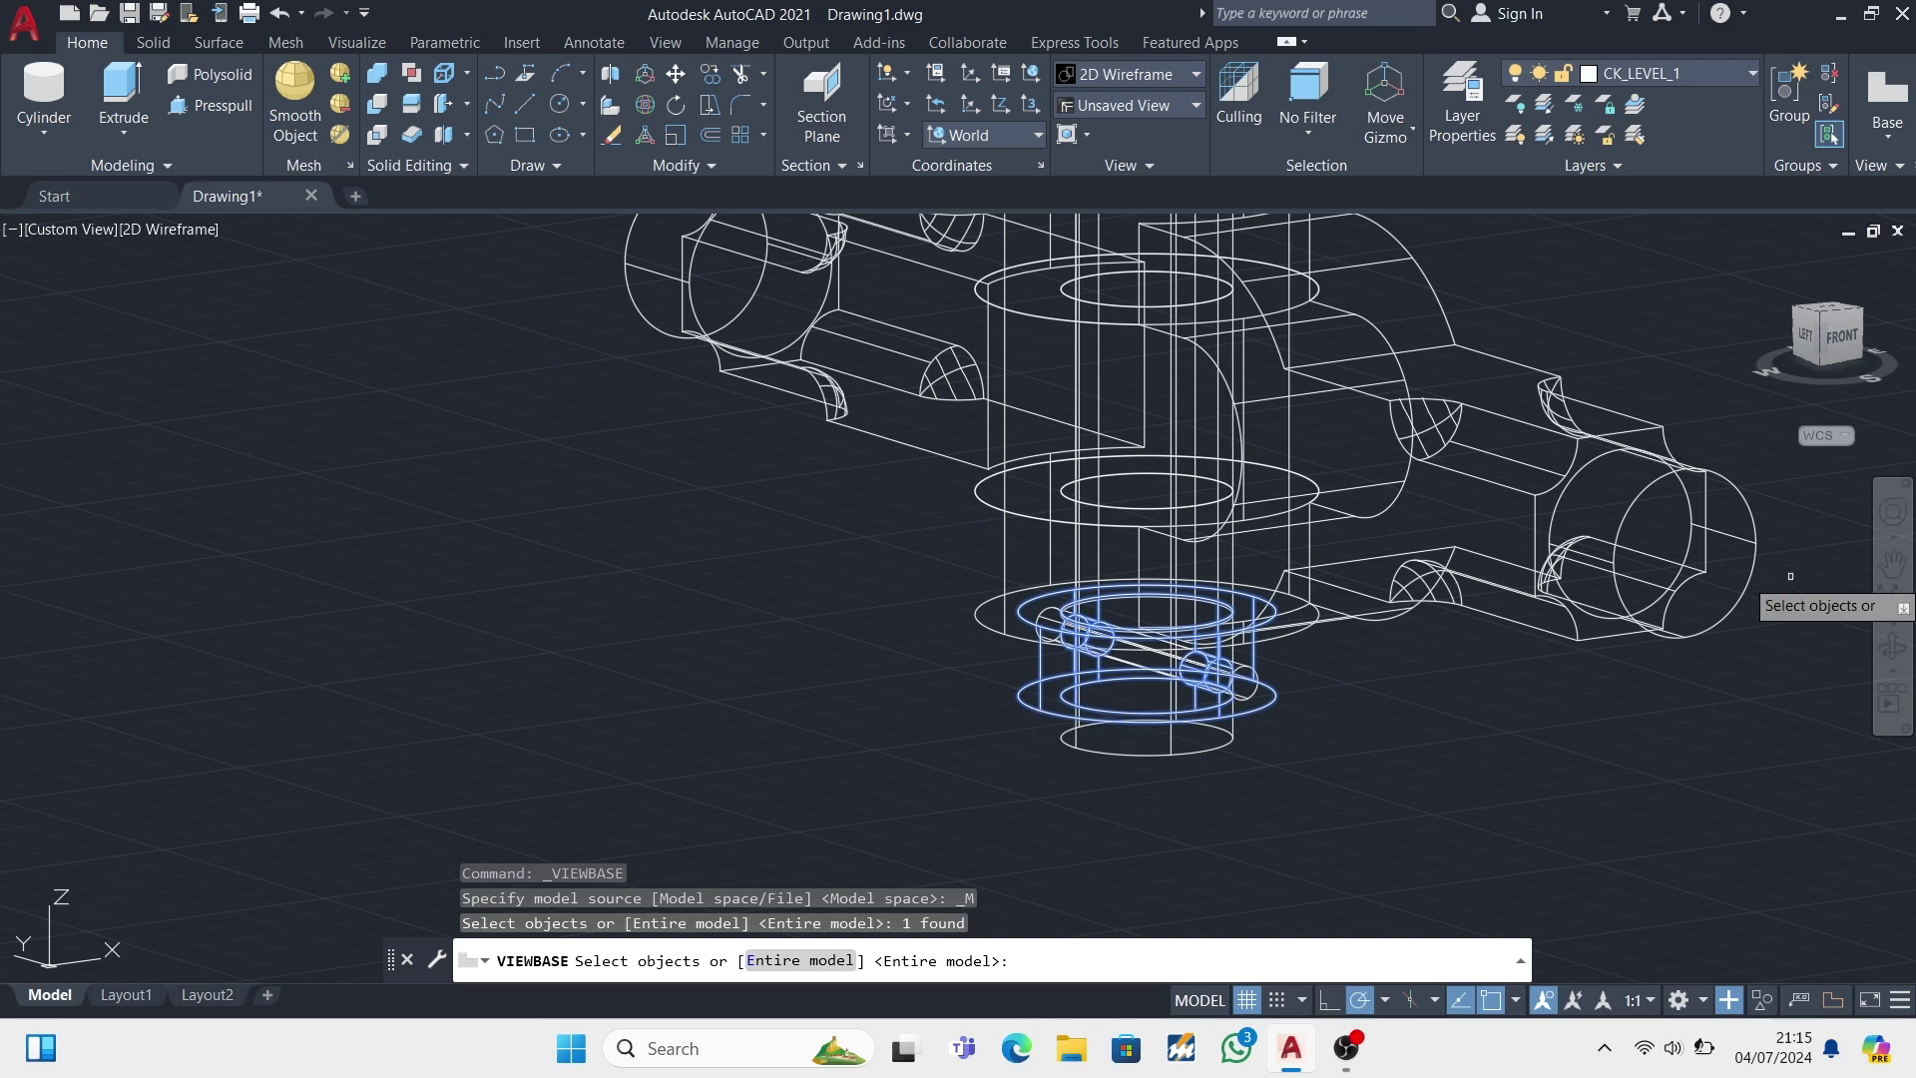
key("Return")
key("Return")
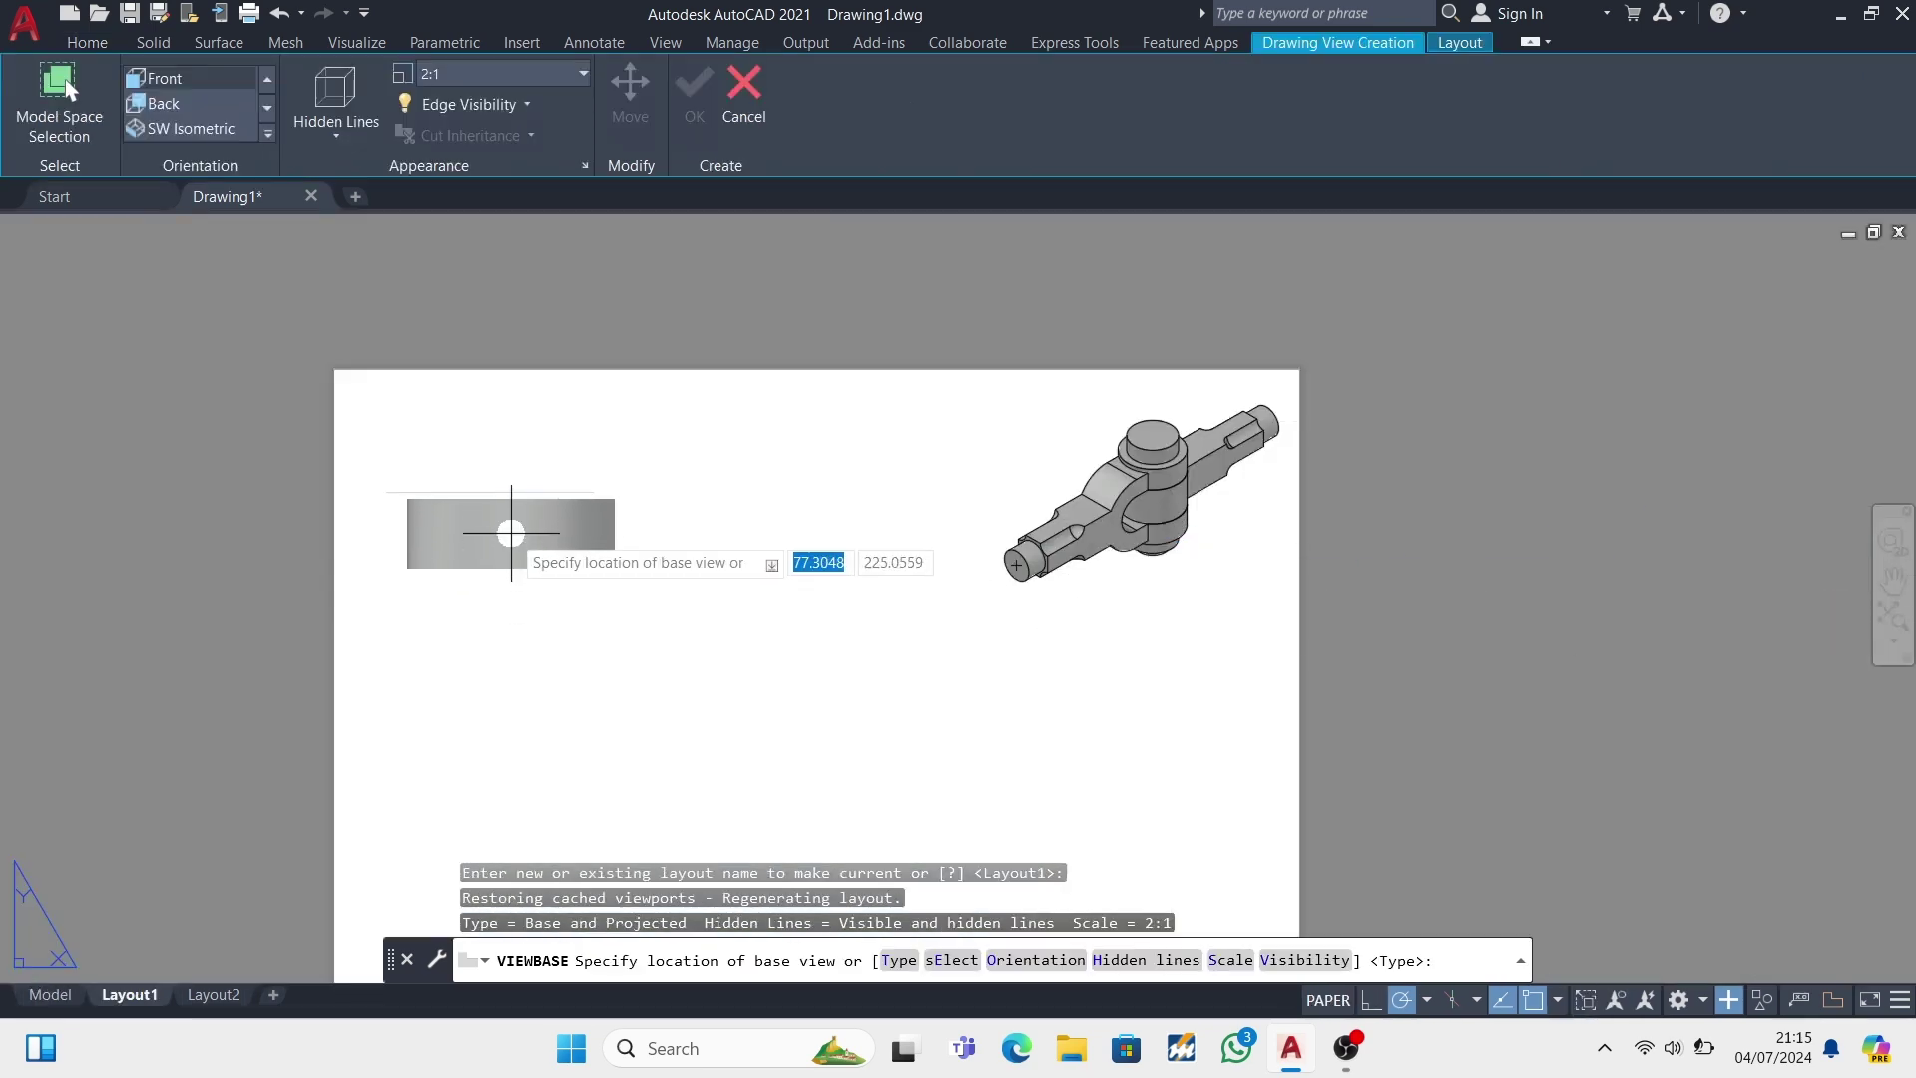
left_click(583, 73)
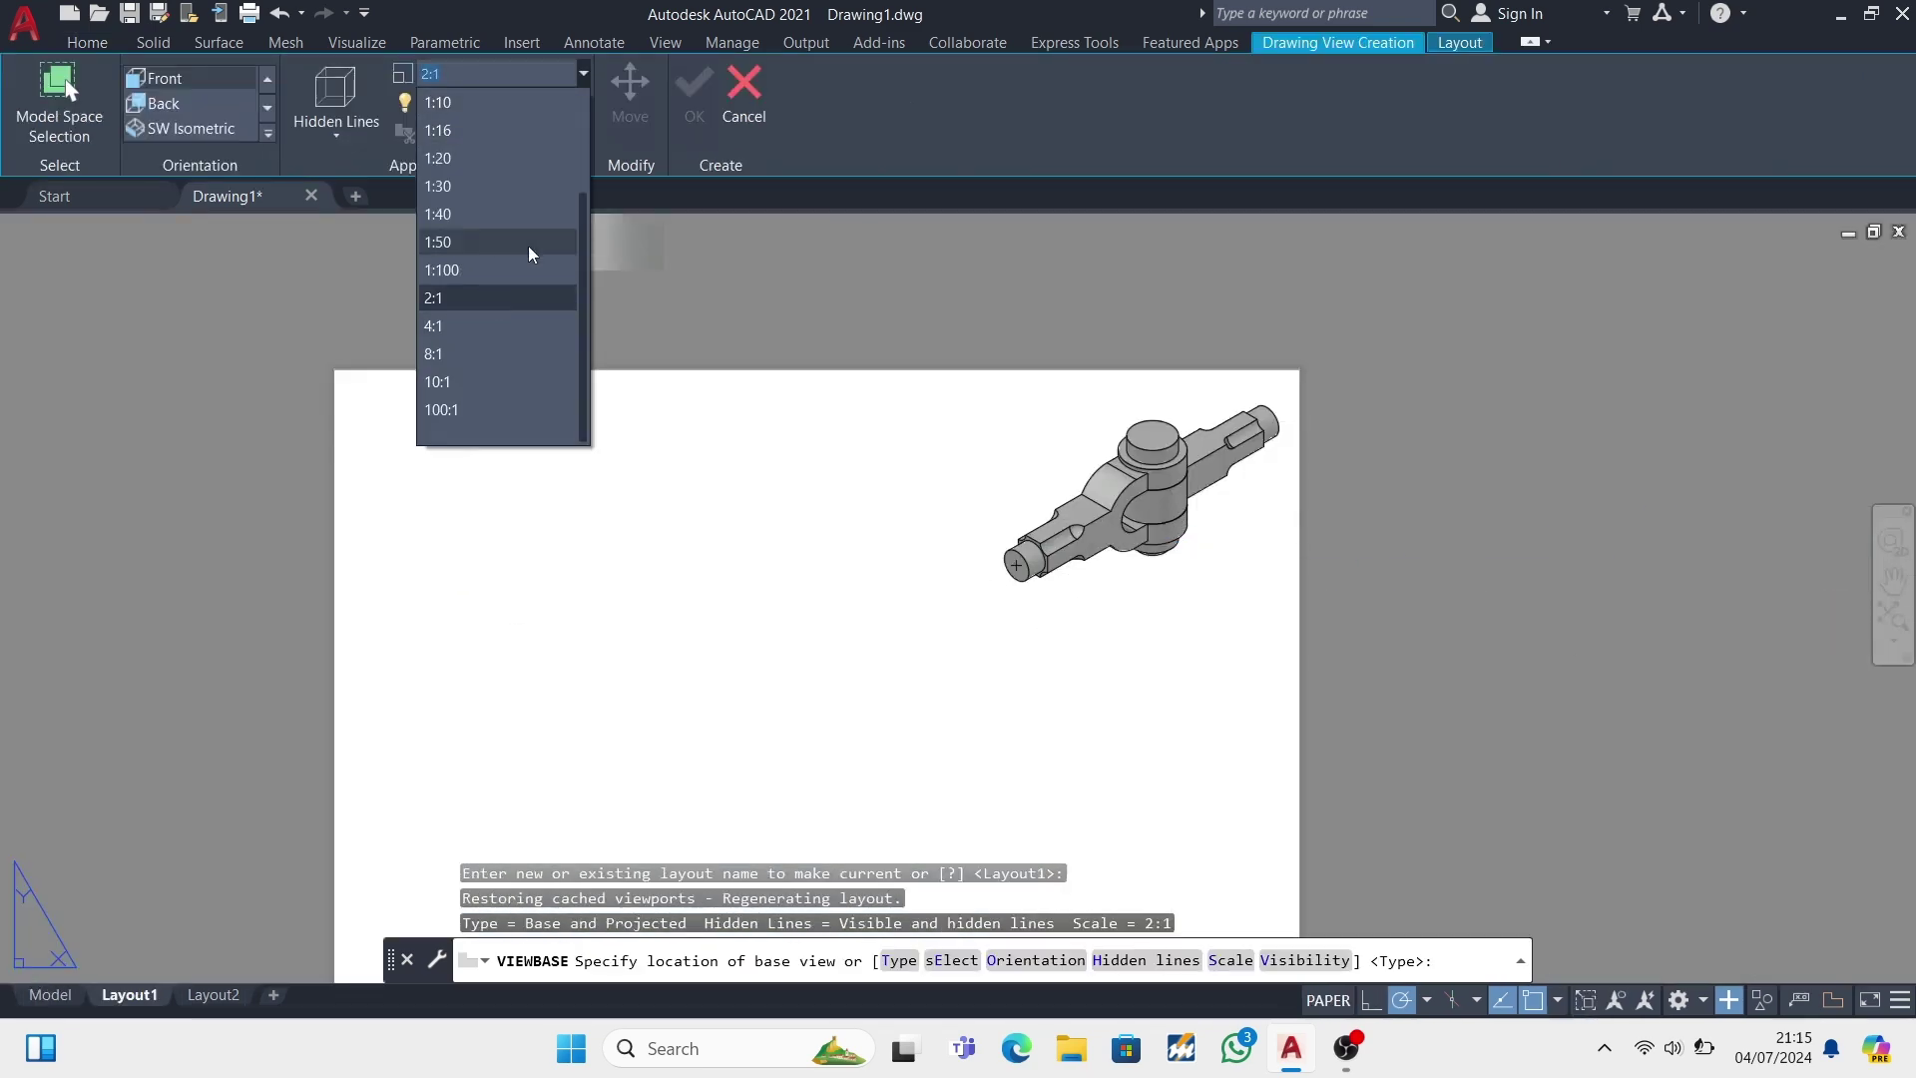
scroll(529, 252, "up", 3)
key("Down")
key("Return")
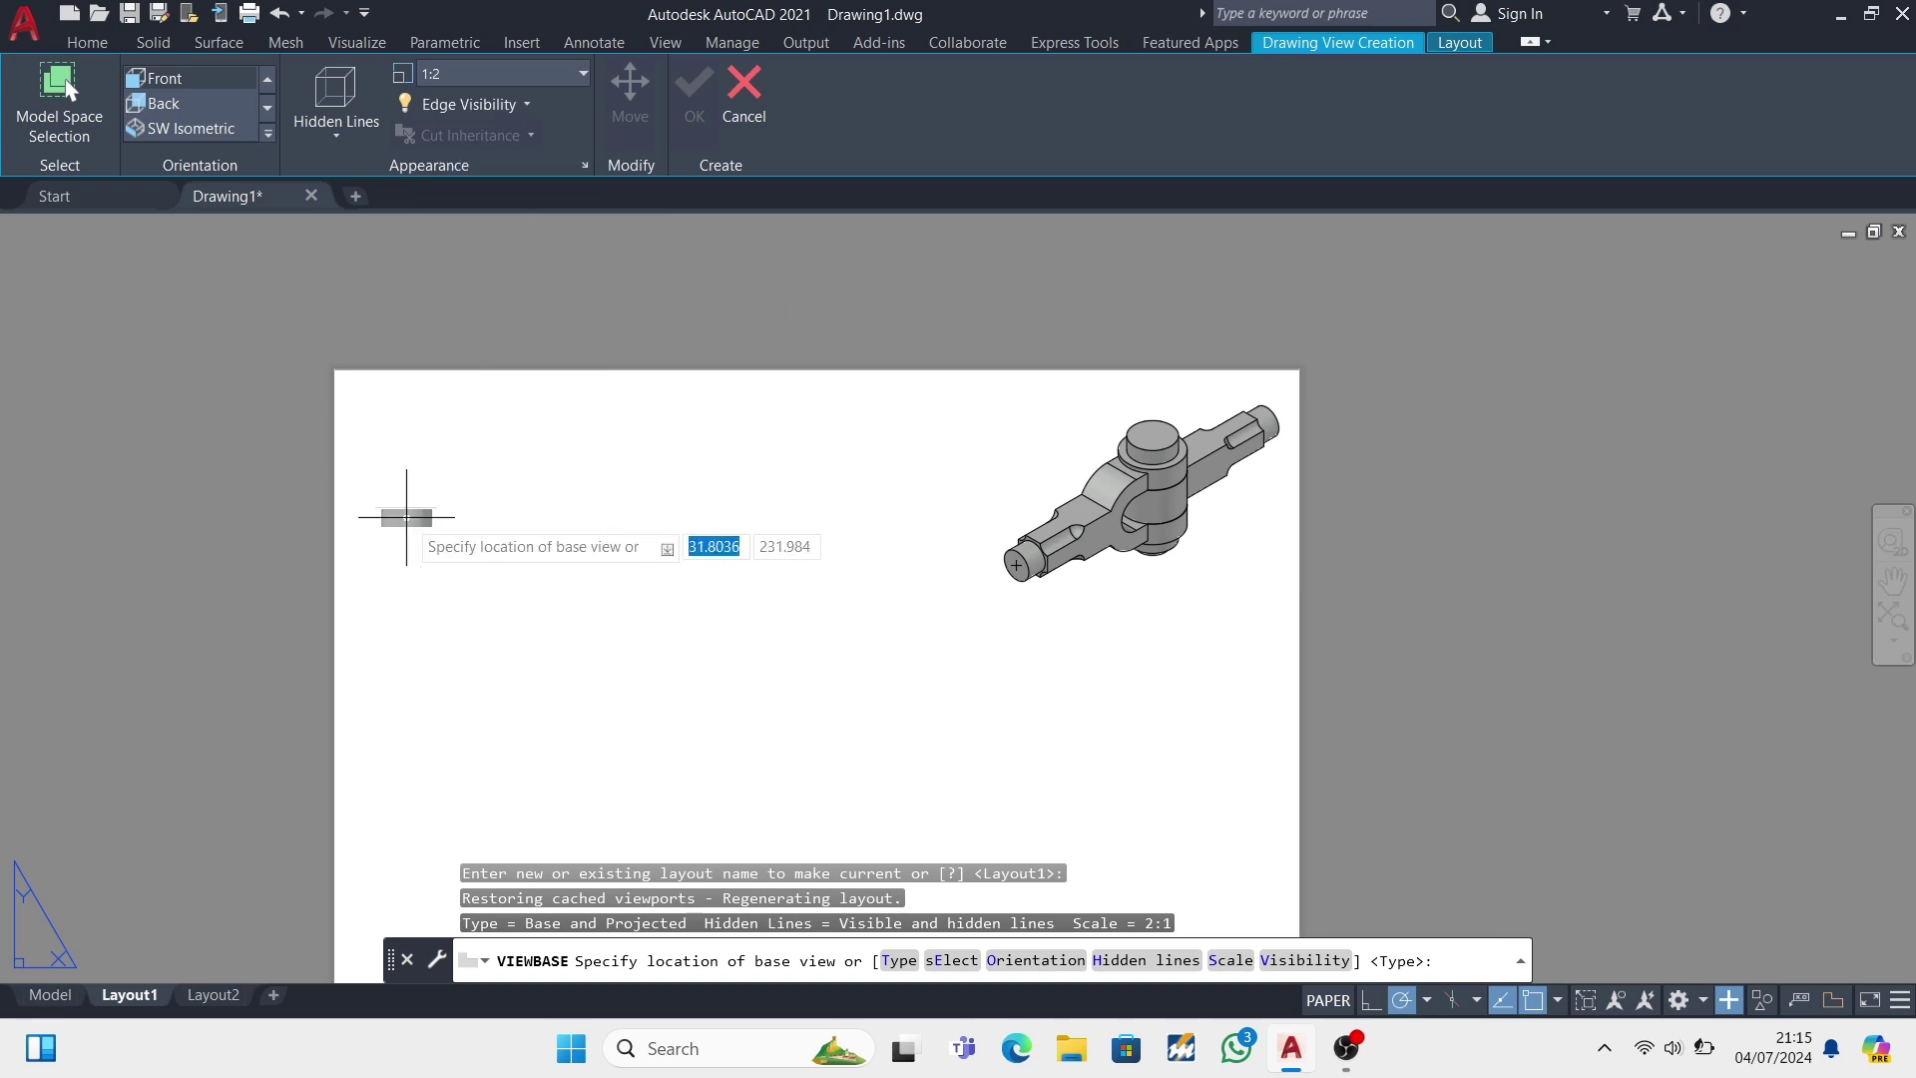
- Place the collar's front view at top-left, with top and isometric projections
left_click(406, 529)
key("Return")
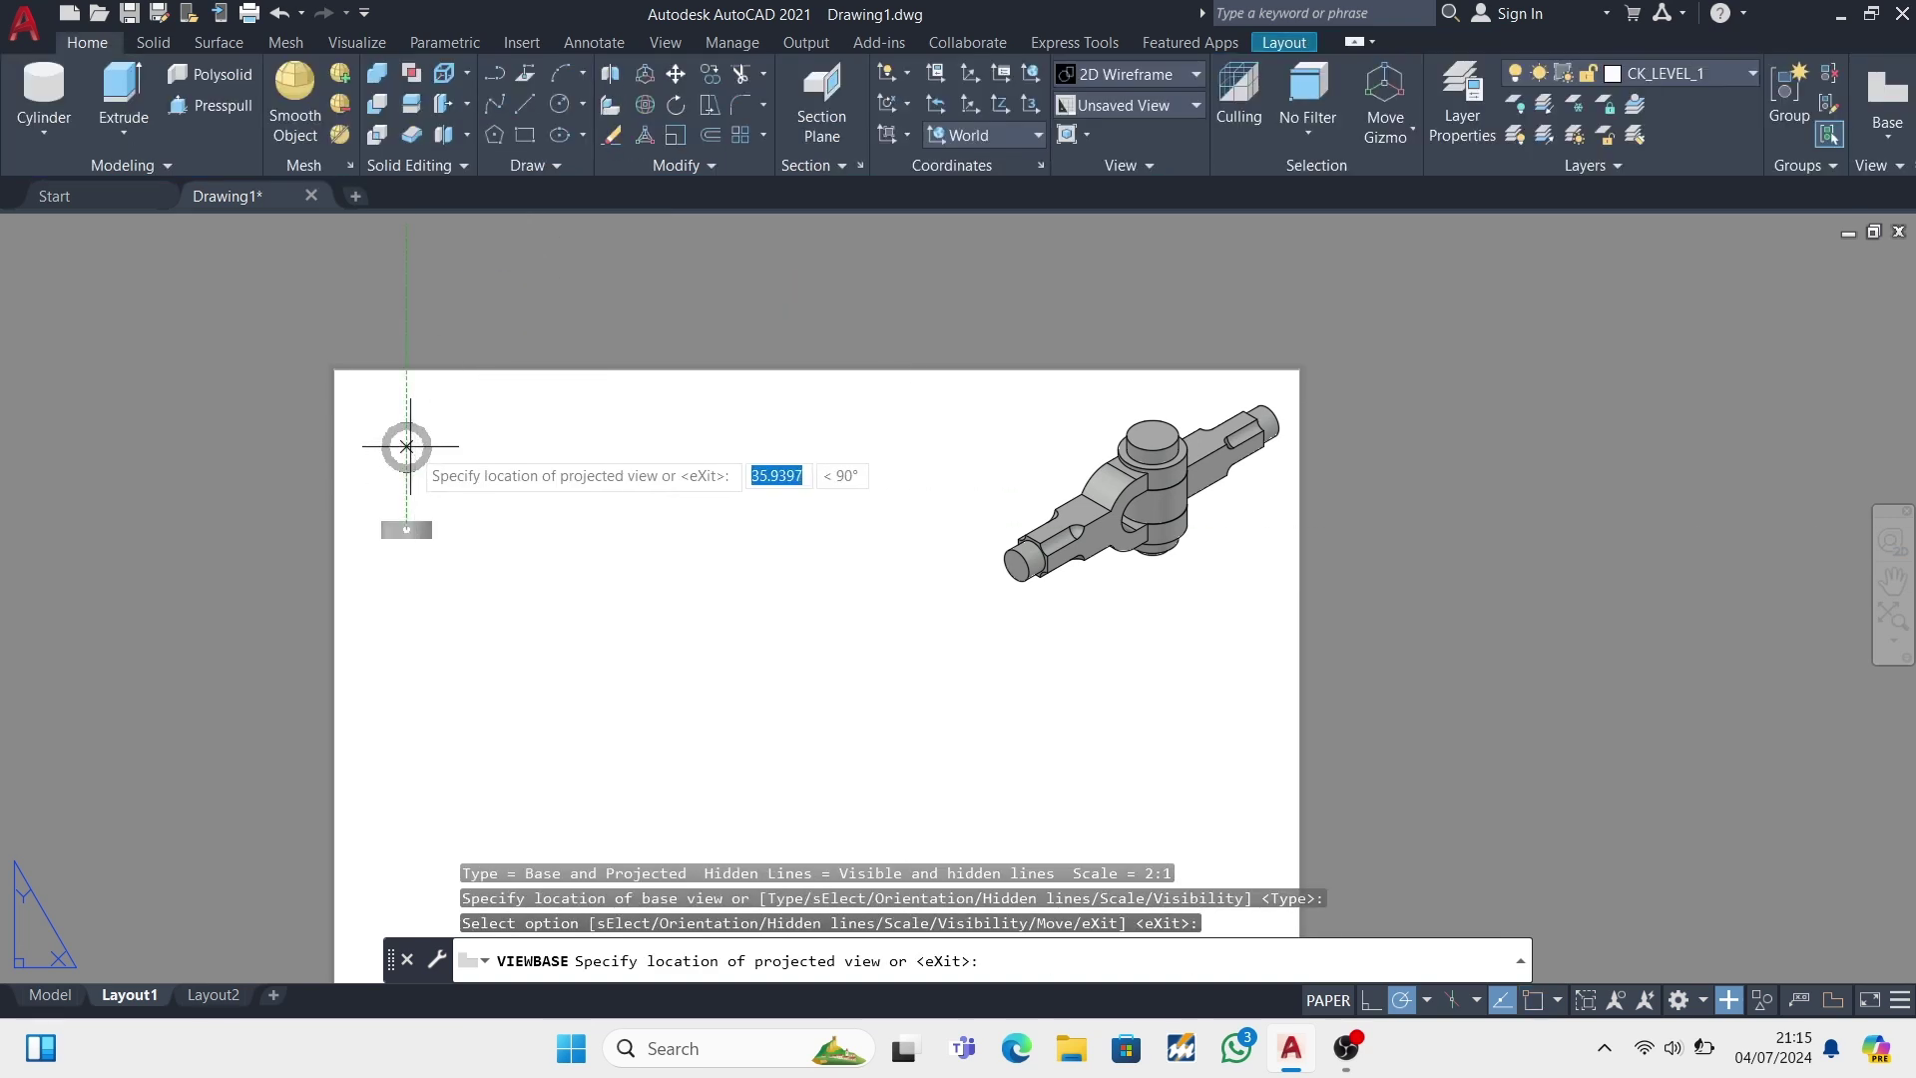
left_click(407, 444)
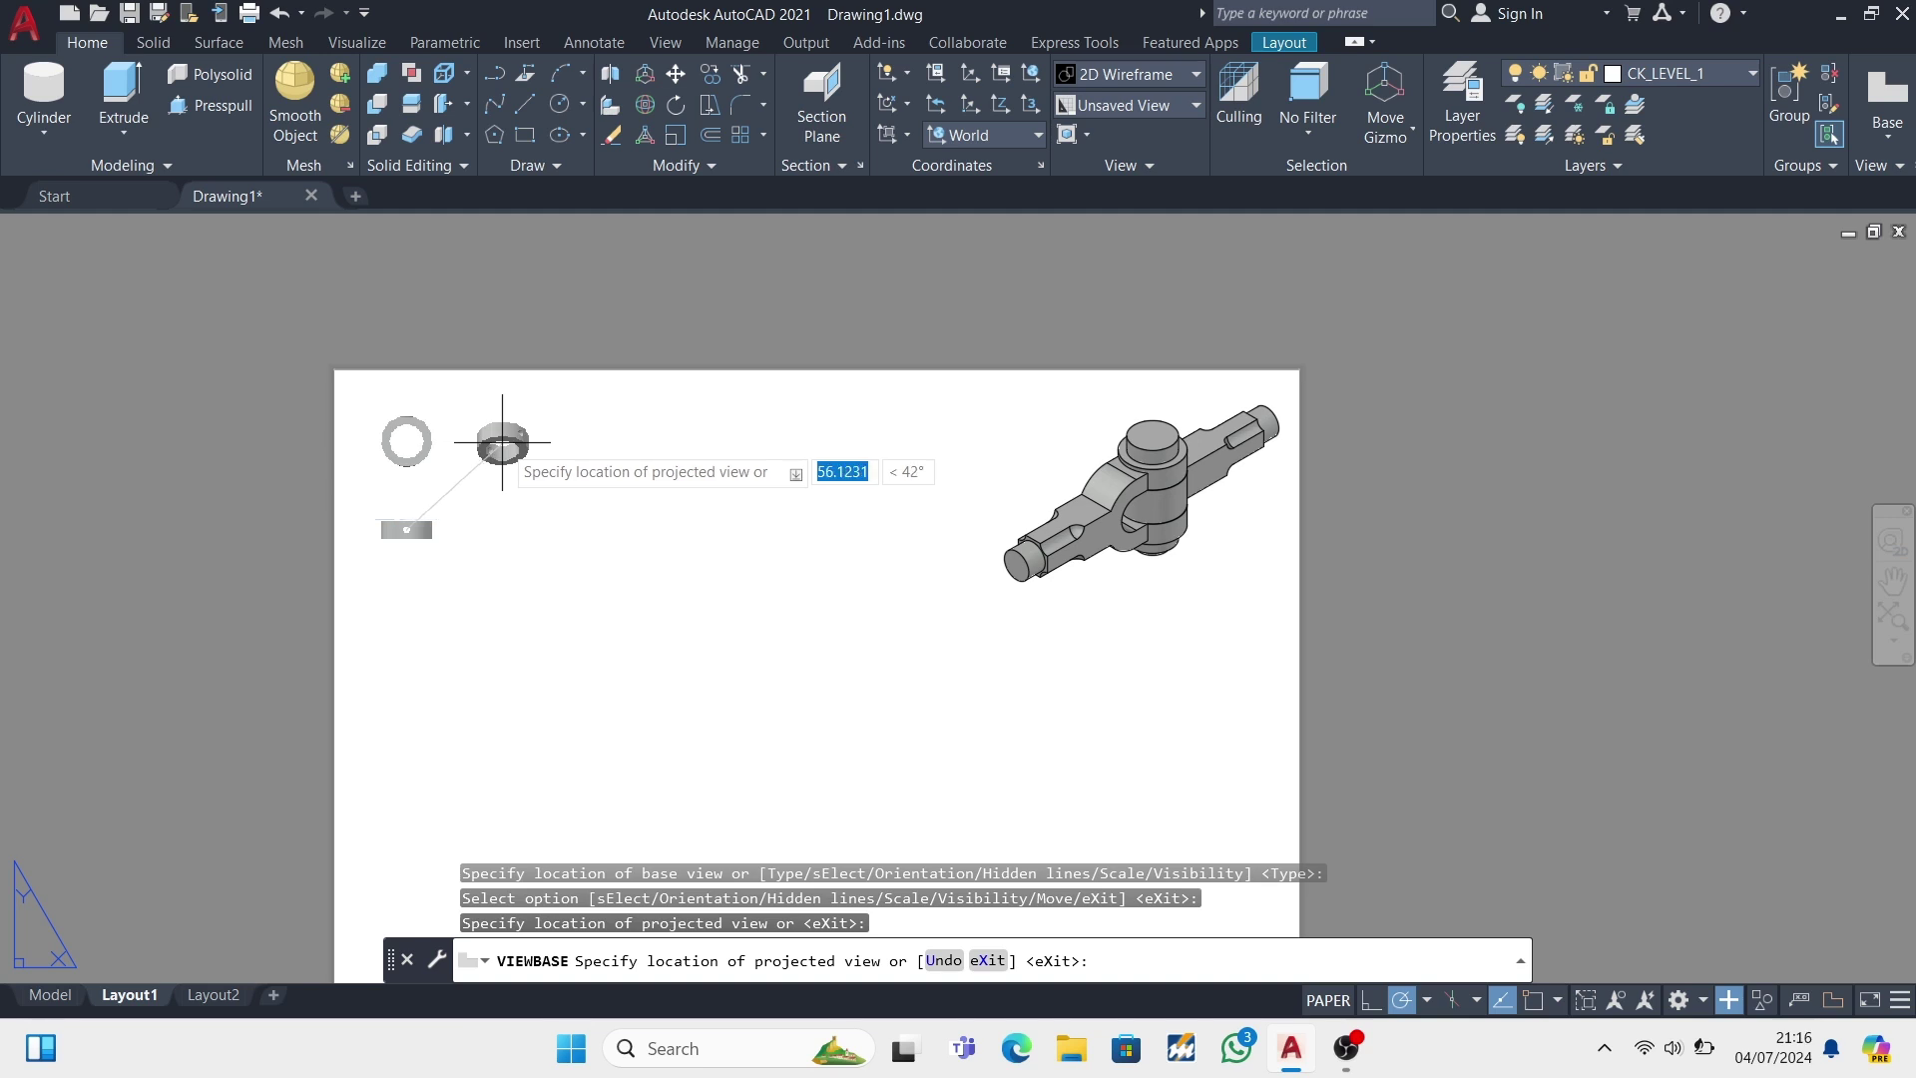
left_click(499, 441)
key("Return")
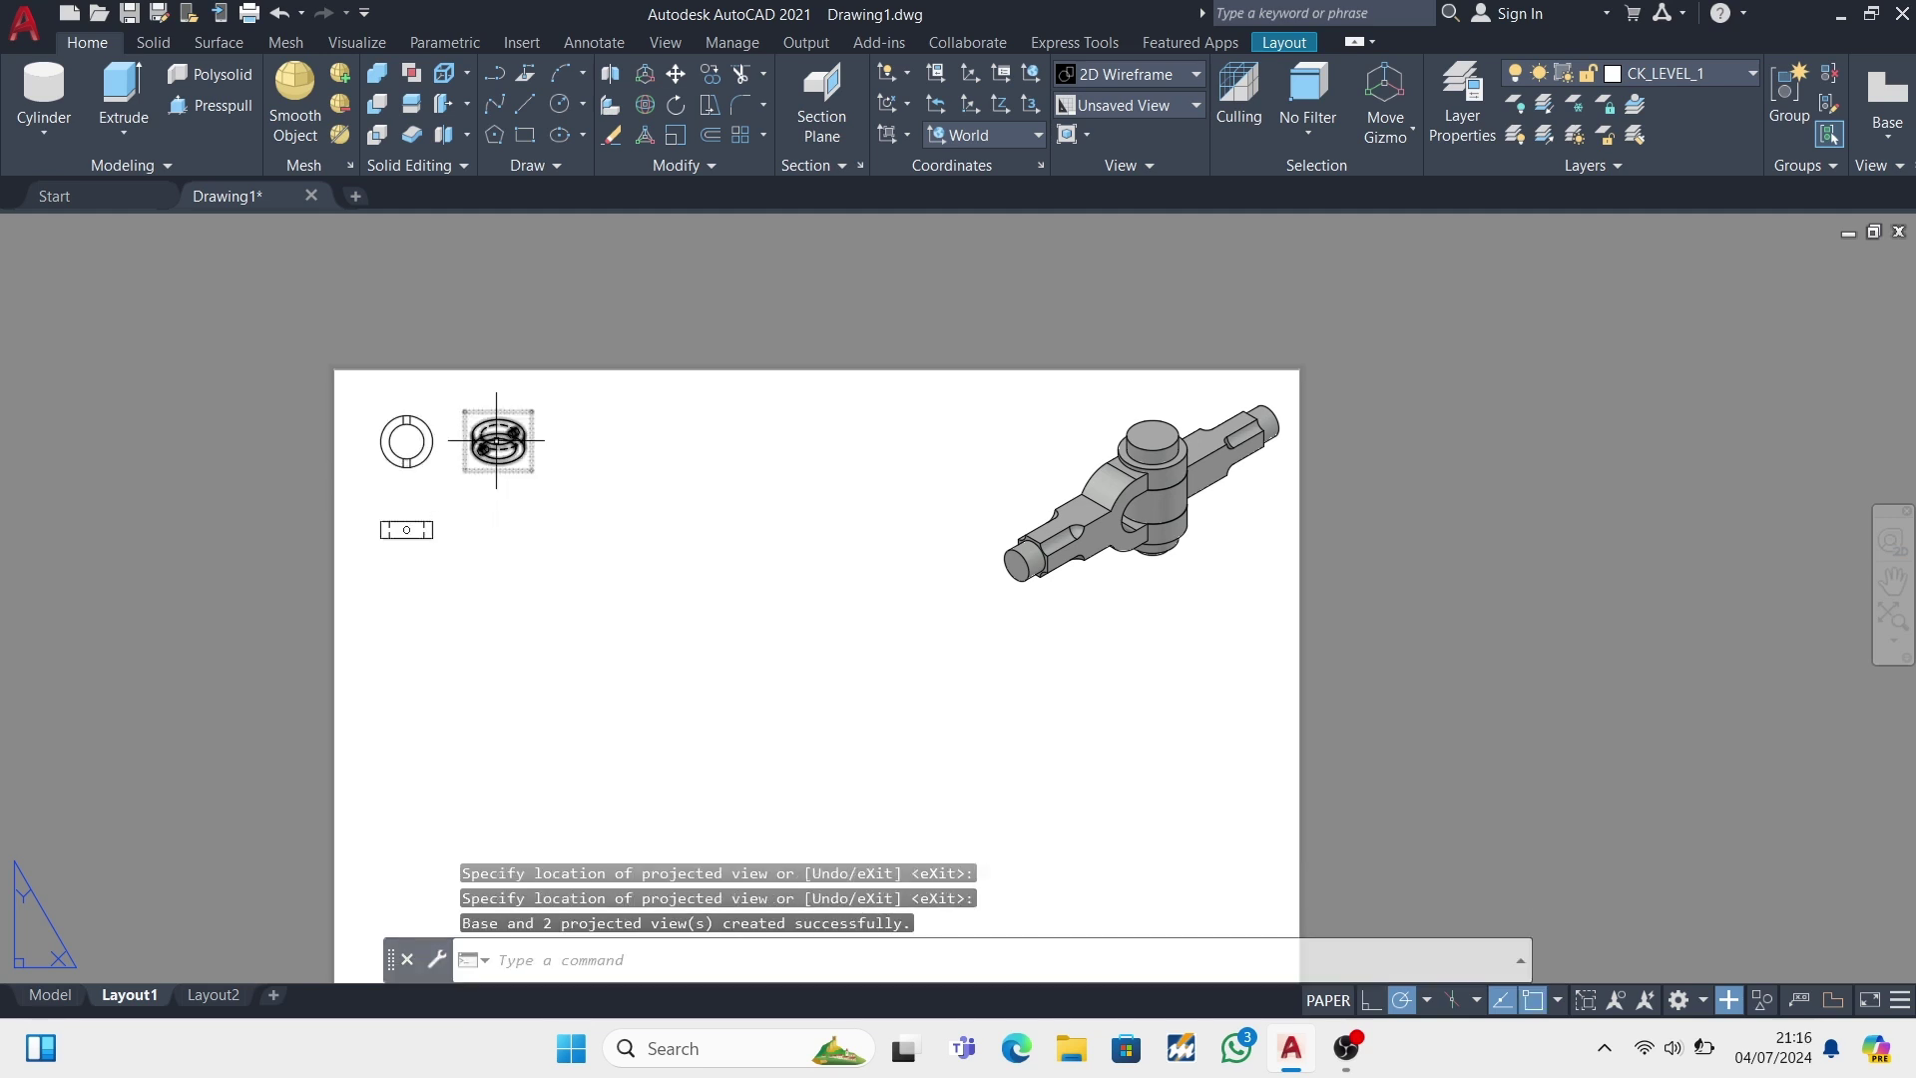
- Set the collar's isometric view to shaded display
left_click(496, 441)
left_click(215, 122)
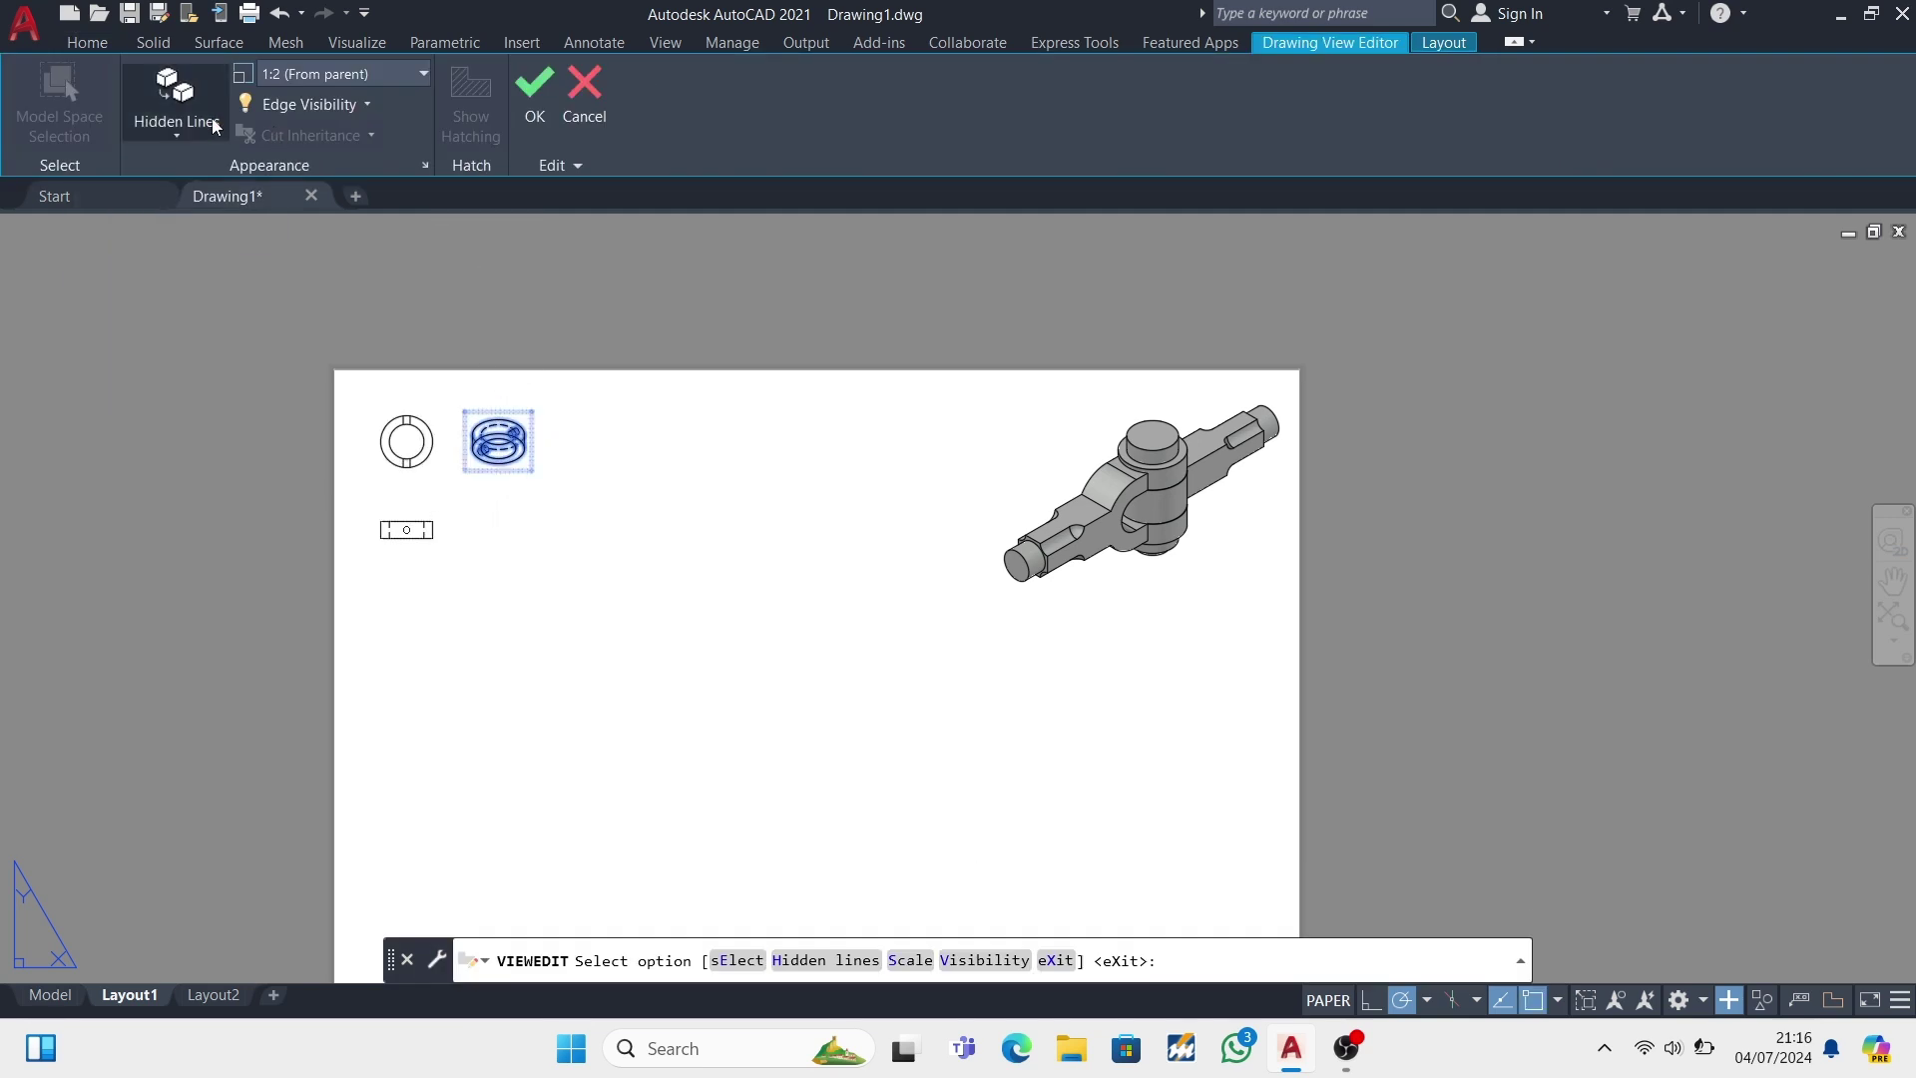
left_click(249, 312)
key("Down")
key("Return")
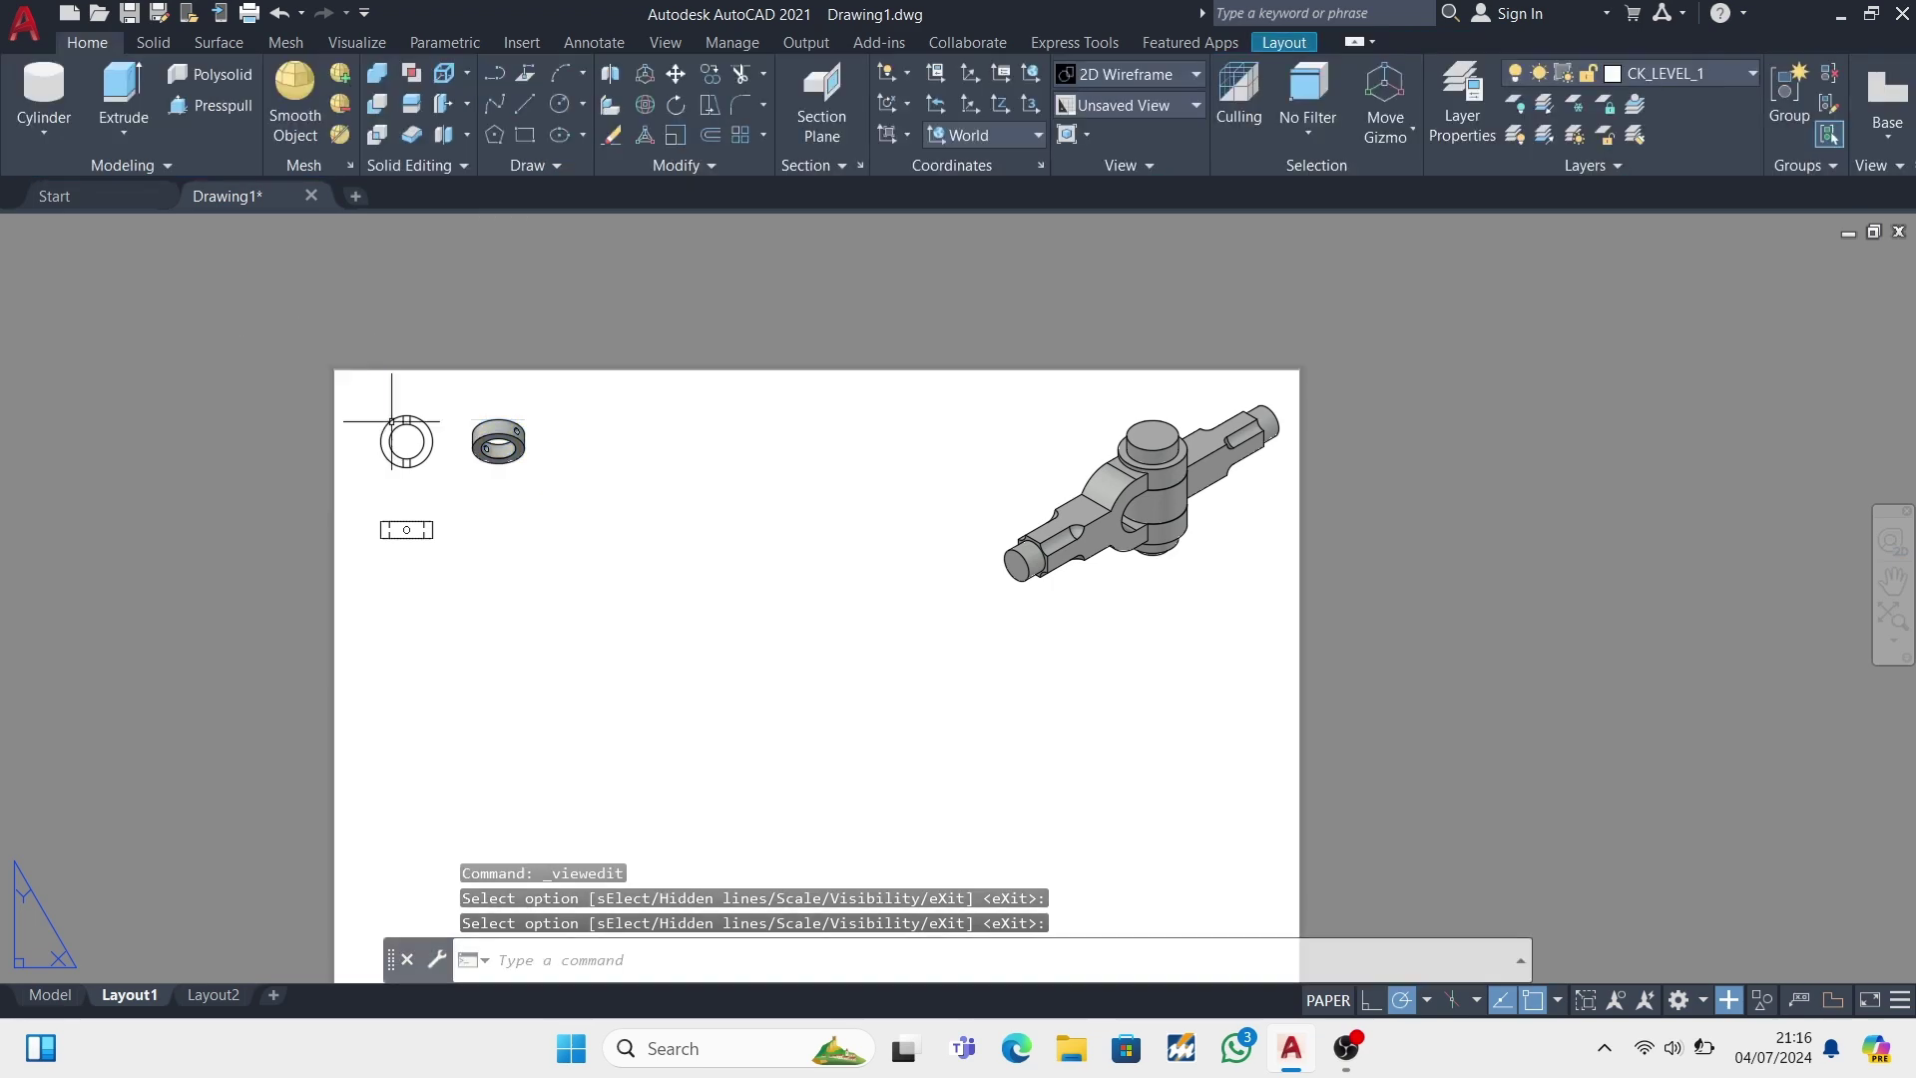
- From model space, start a base view of the pin on Layout1
left_click(50, 995)
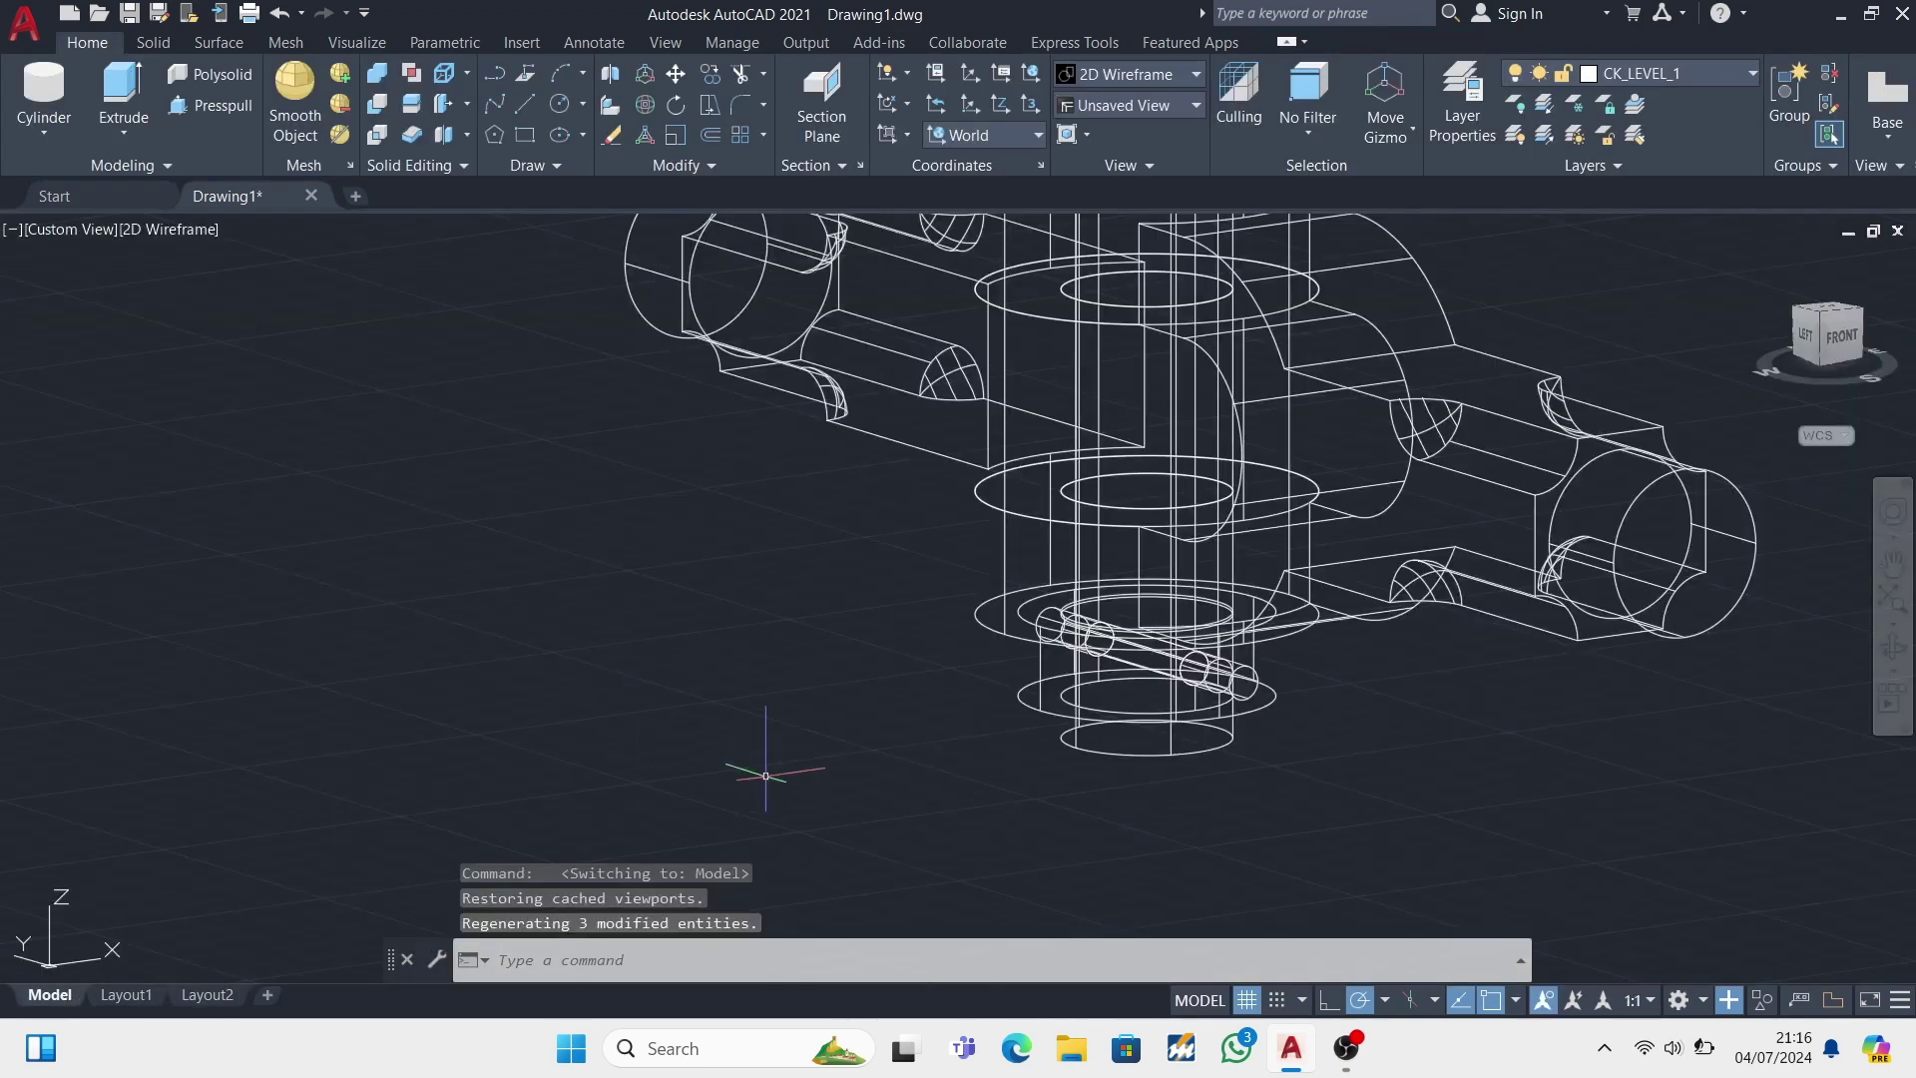
left_click(1887, 110)
left_click(1846, 184)
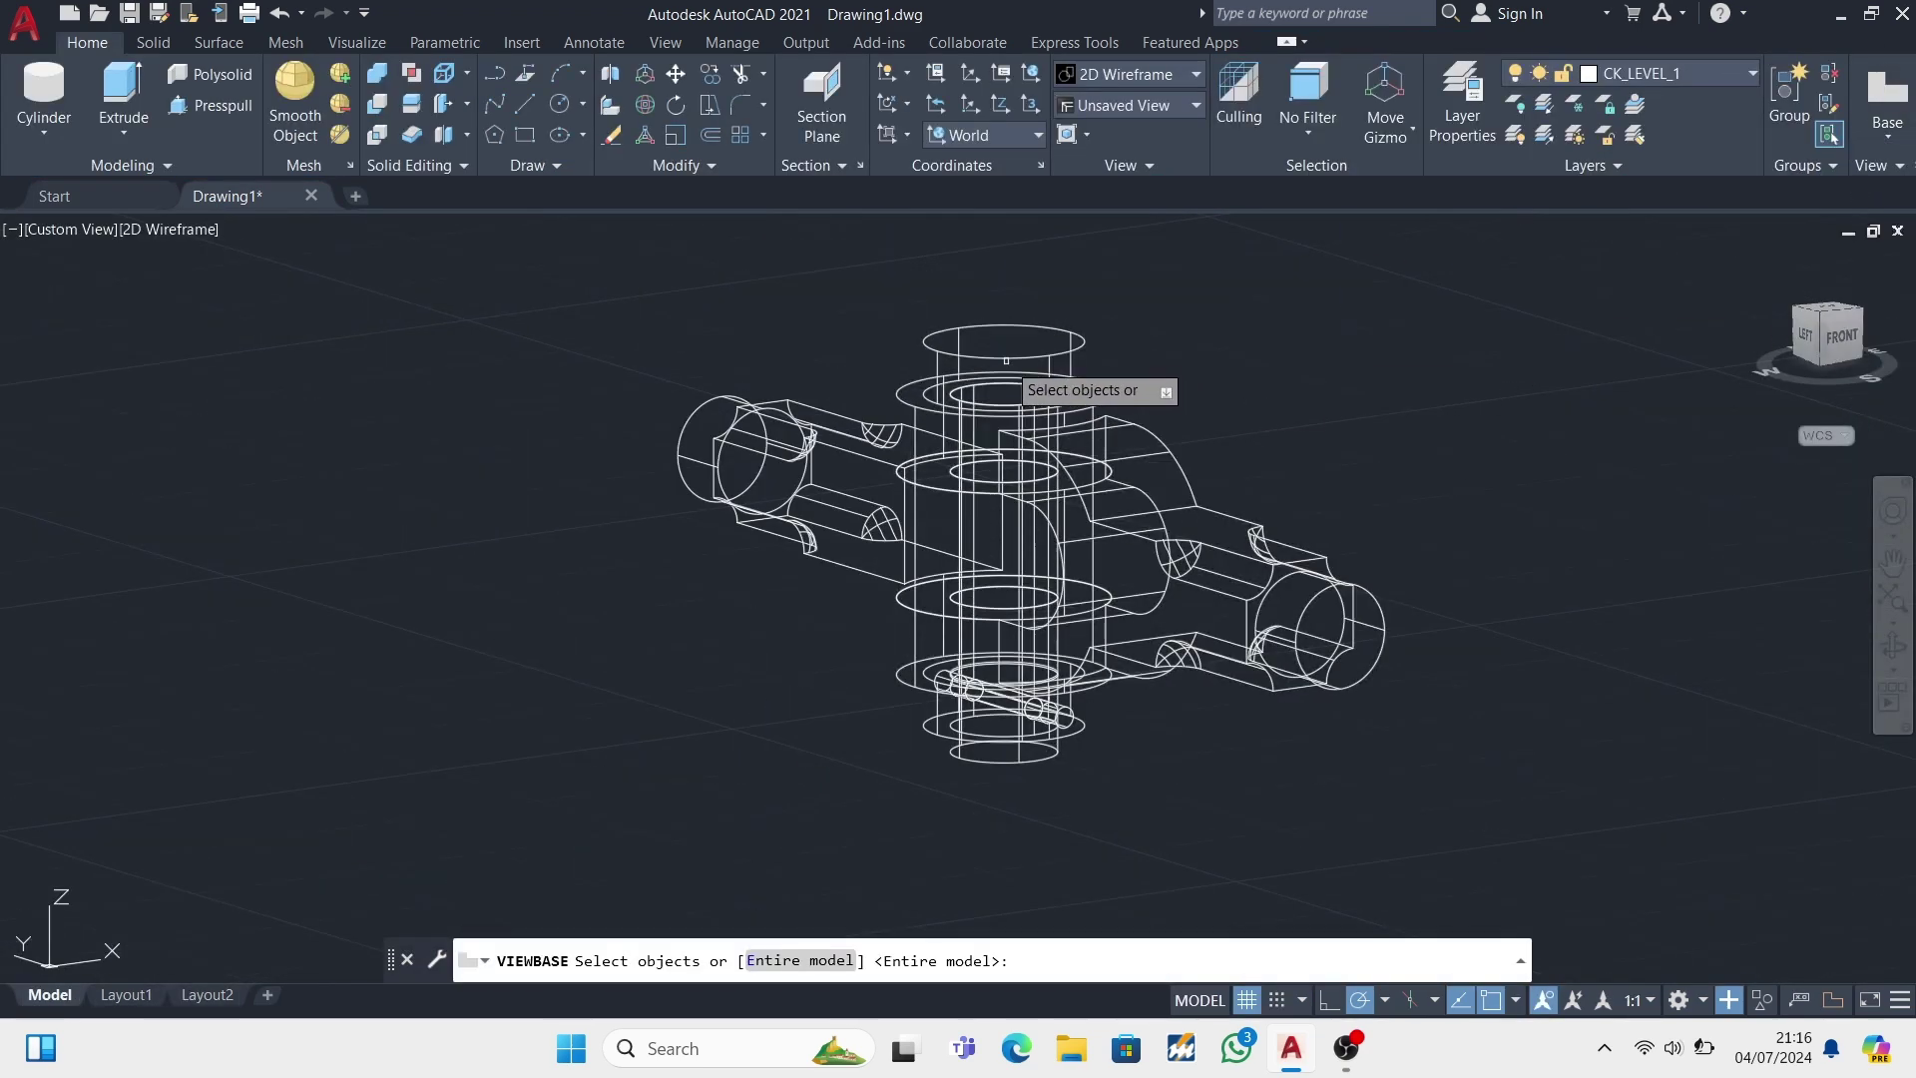
key("Return")
key("Return")
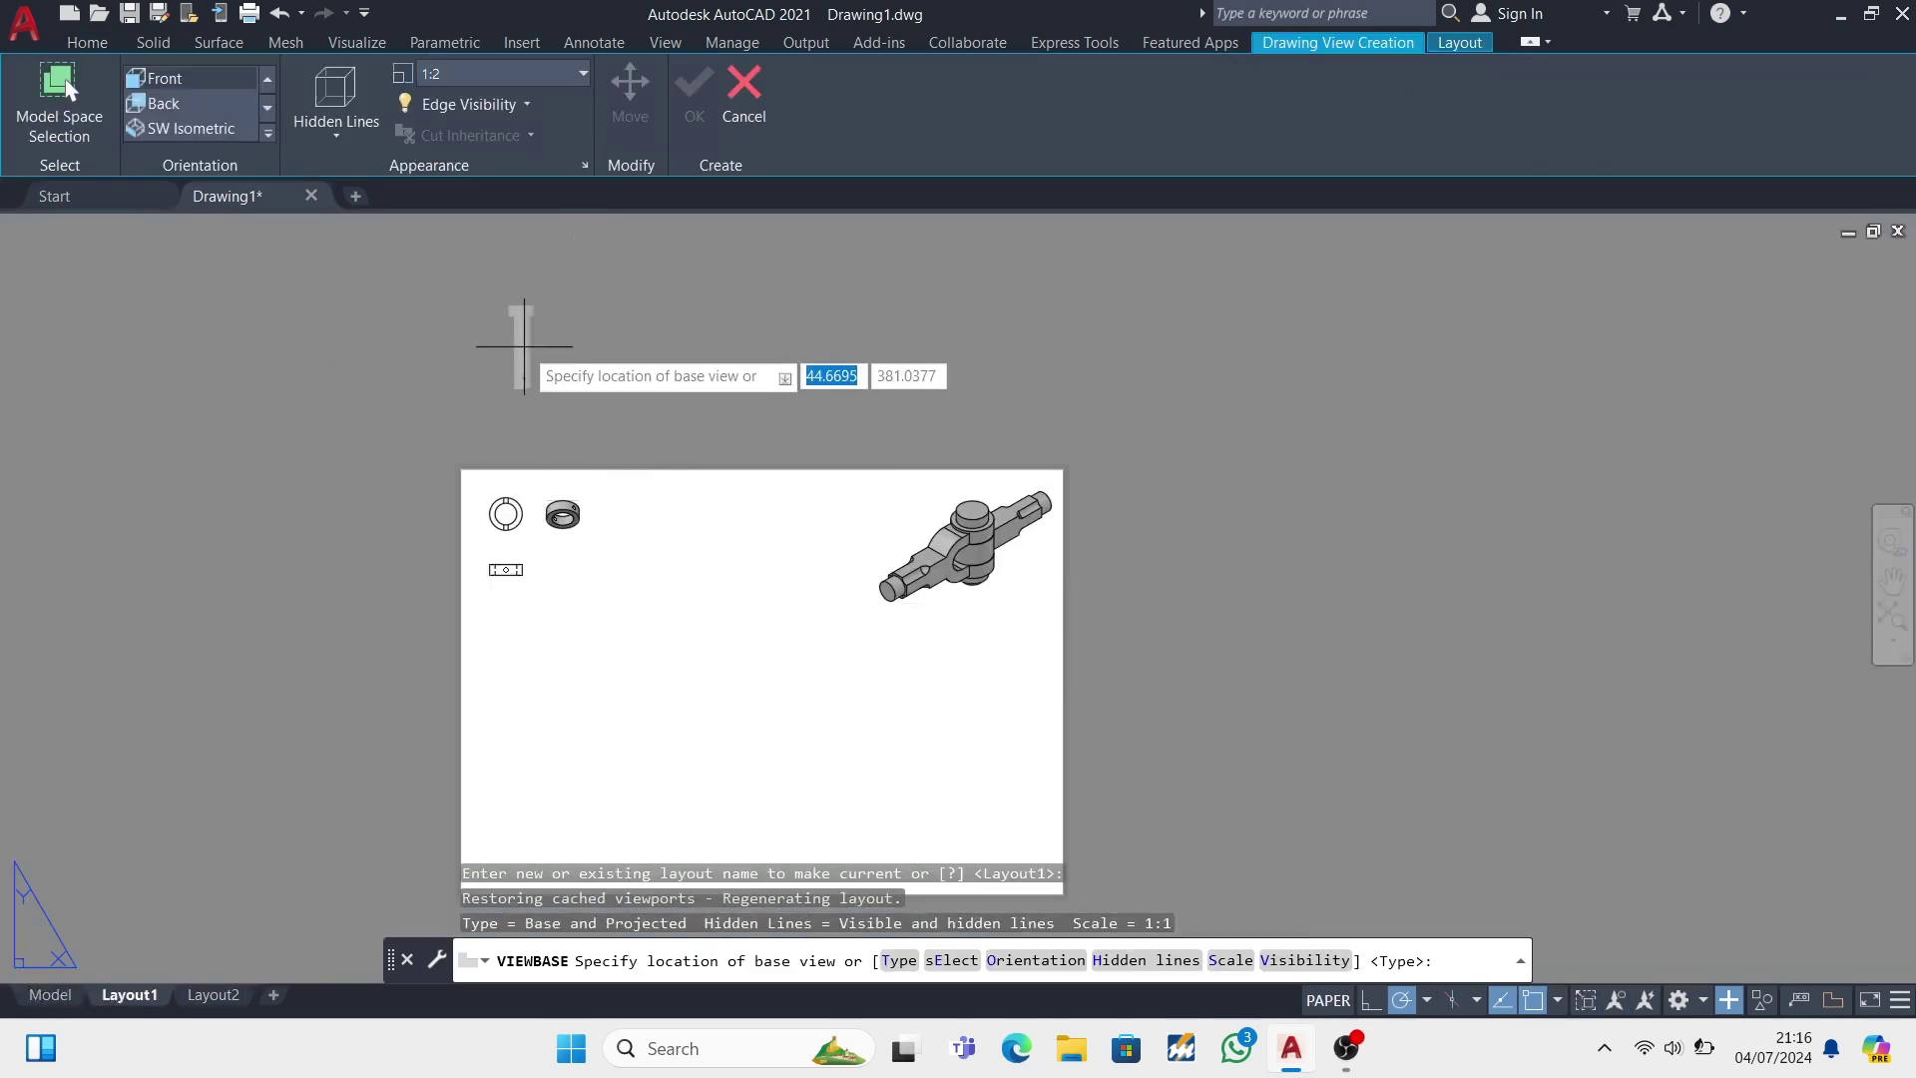
- Place the pin's front view below the collar, with top and isometric projections
scroll(534, 629, "up", 2)
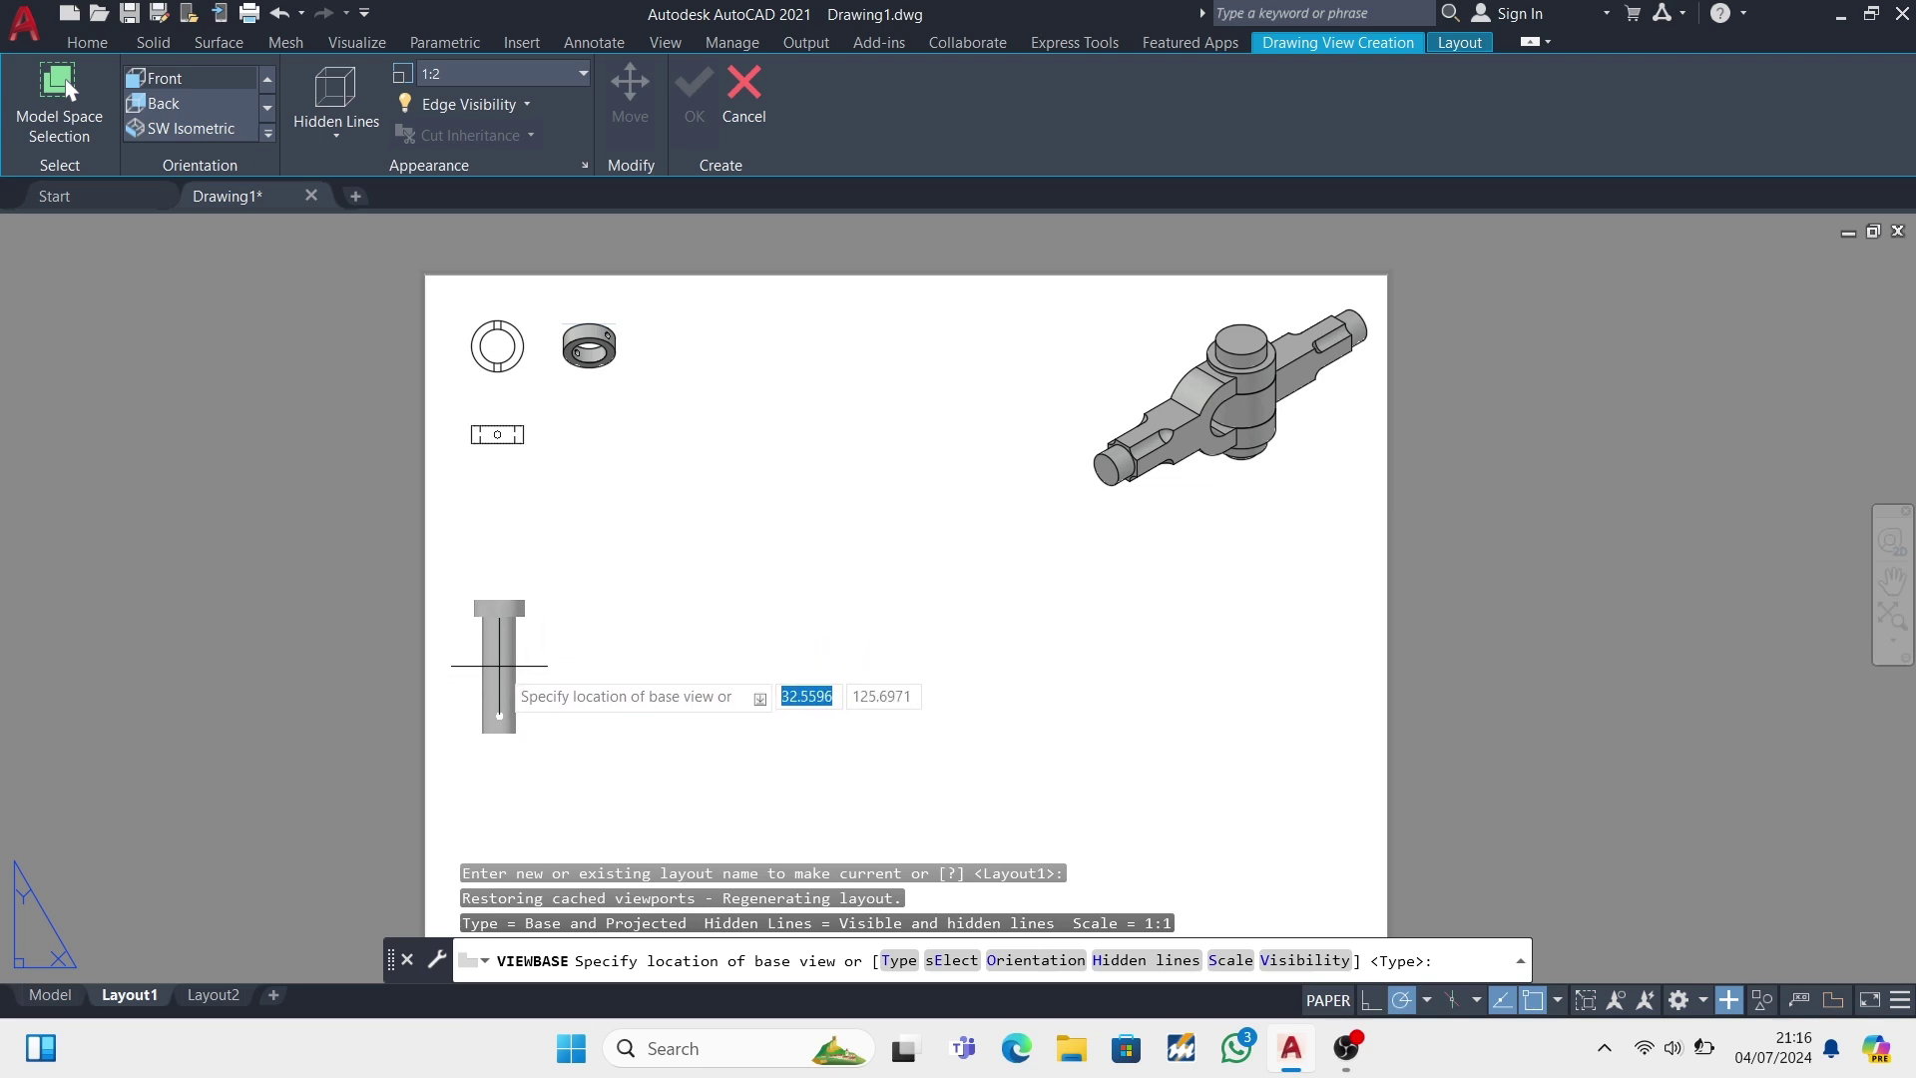
left_click(499, 659)
key("Return")
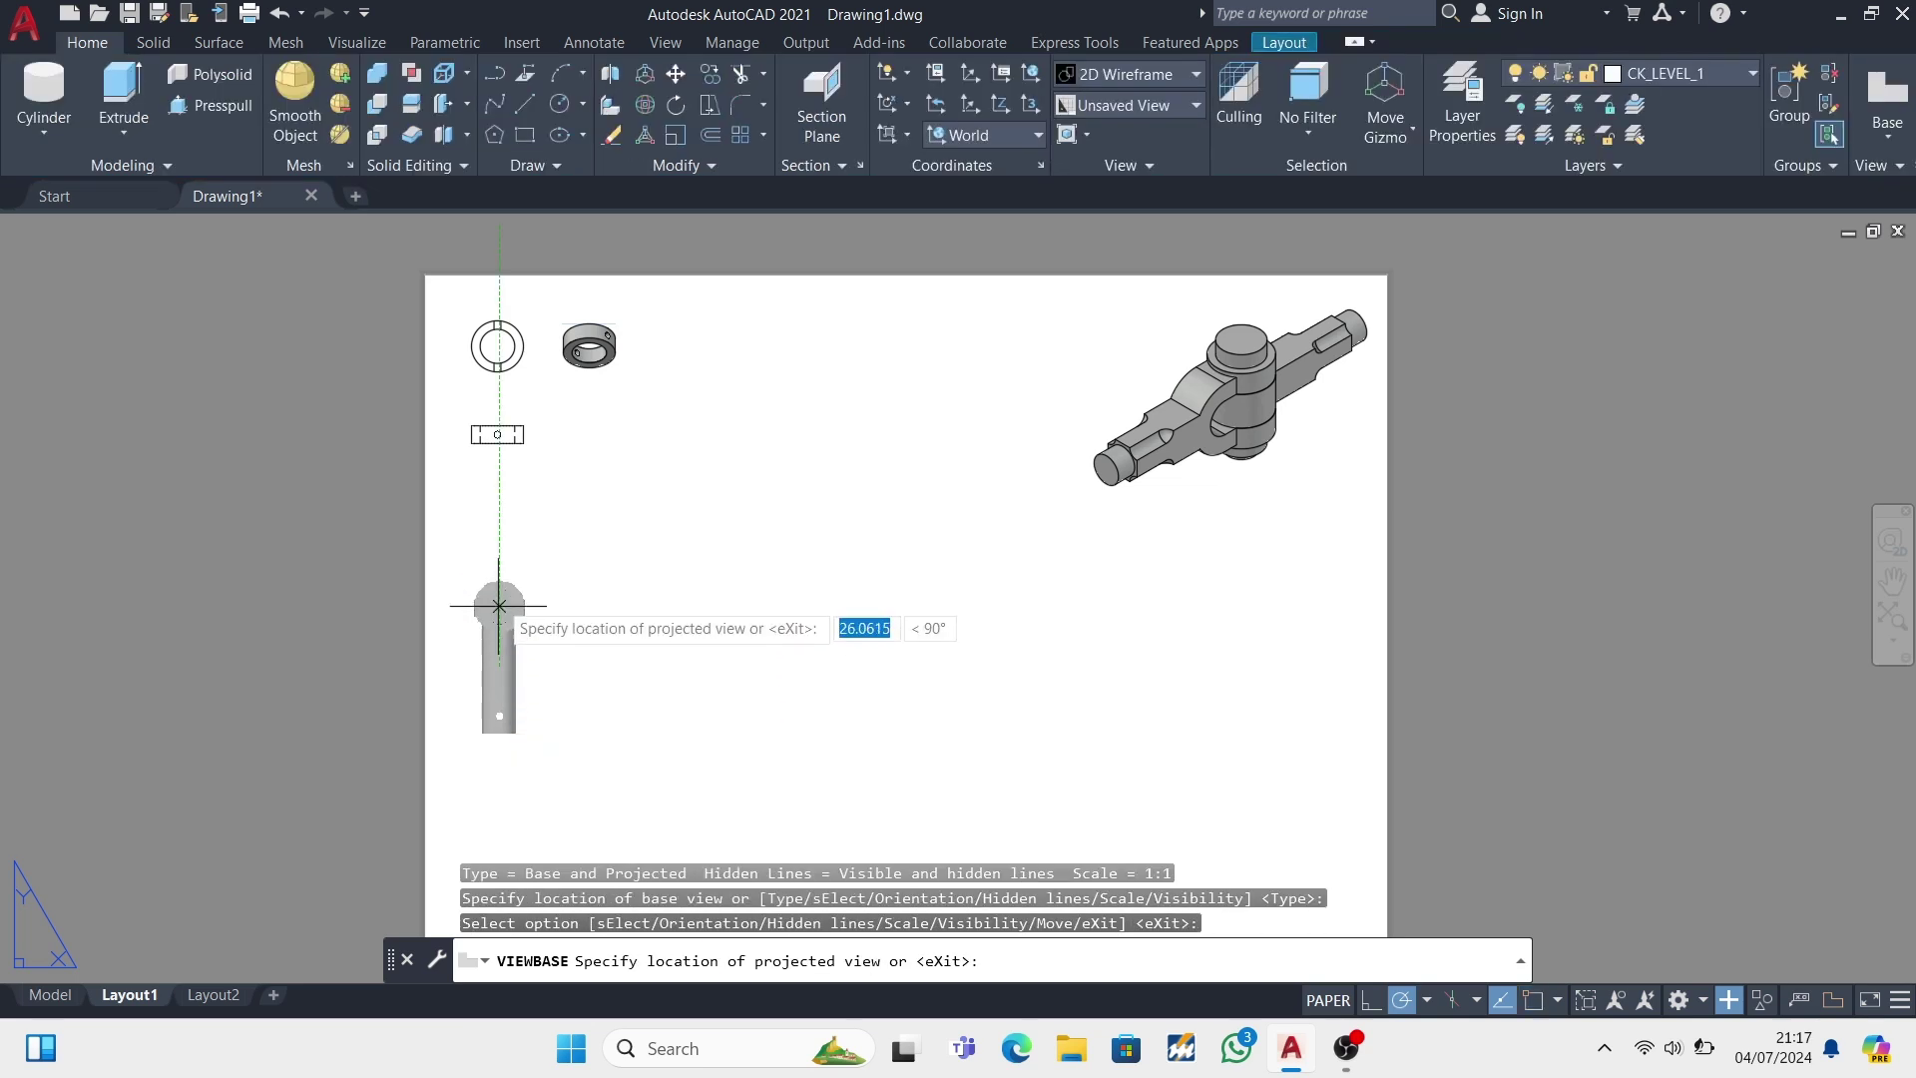
left_click(499, 529)
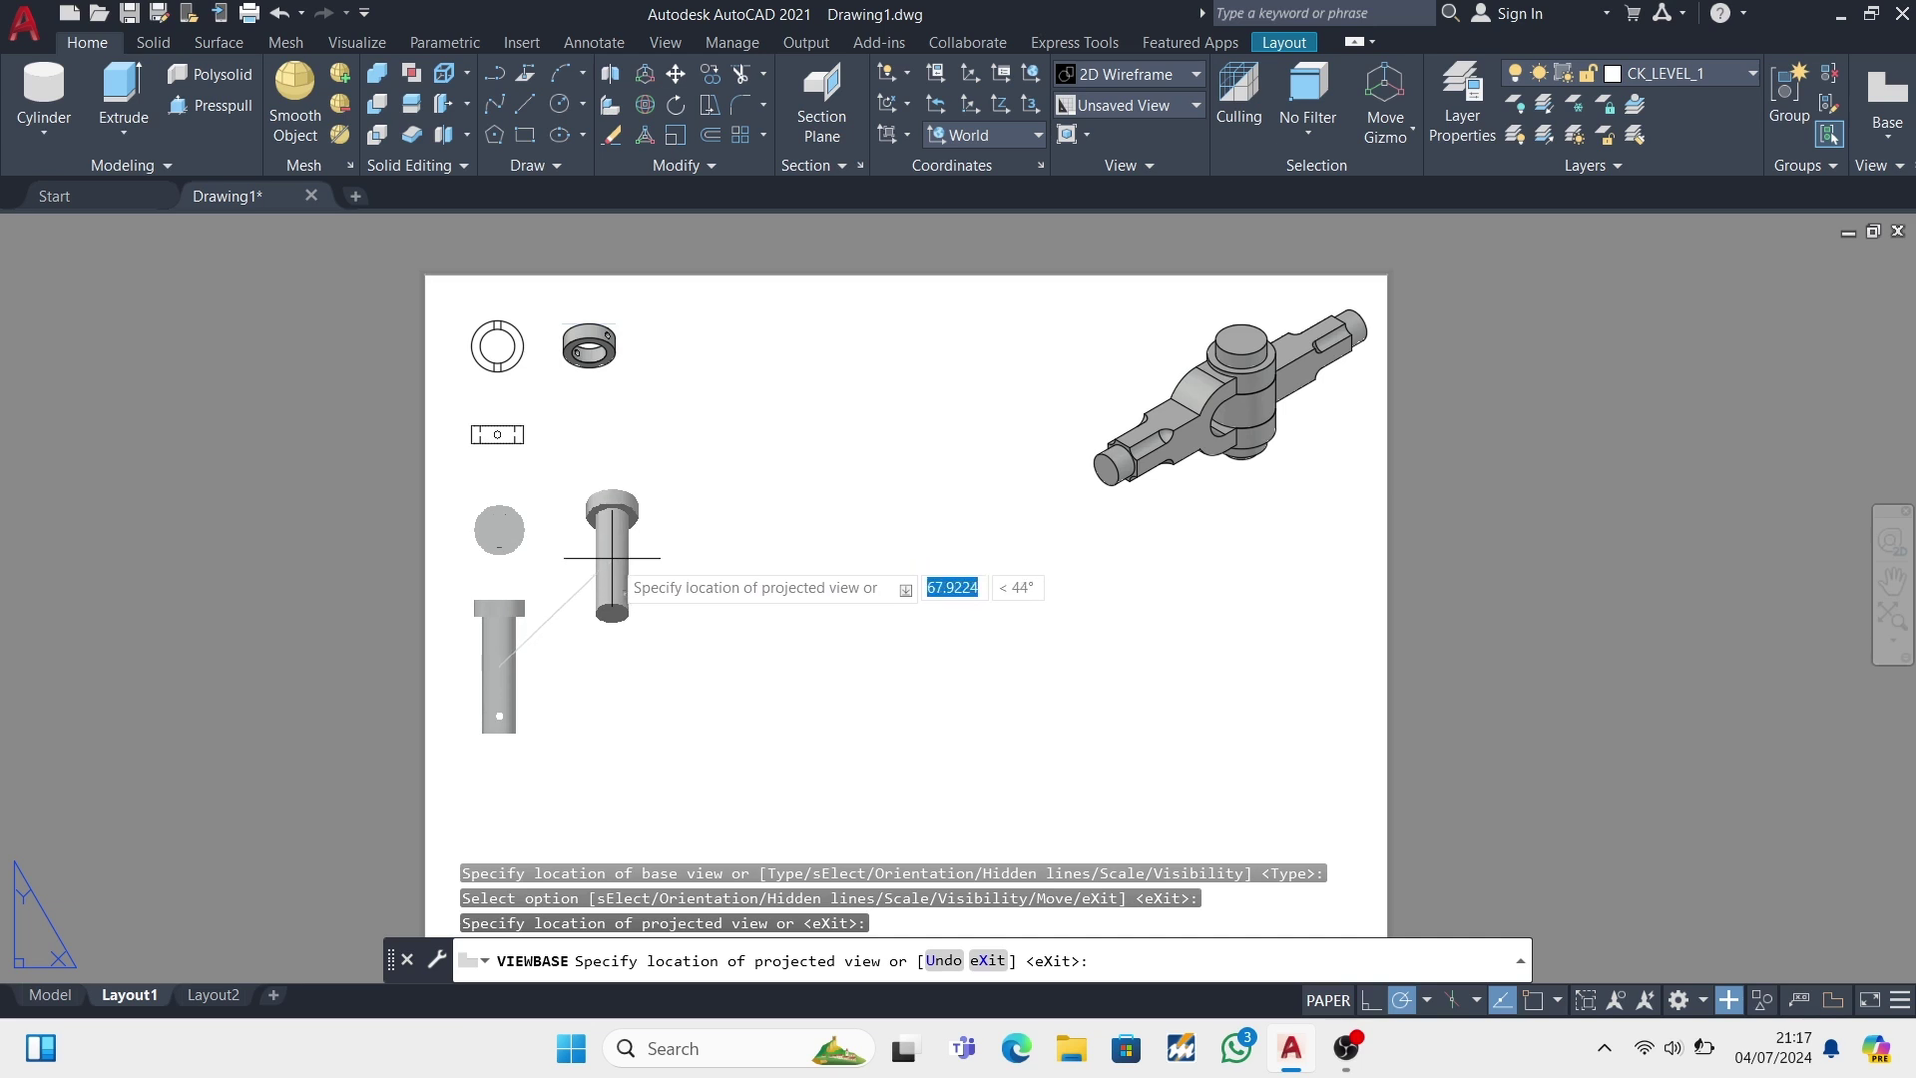
left_click(607, 557)
key("Return")
- Shade the pin's isometric view and return to model space
double_click(606, 554)
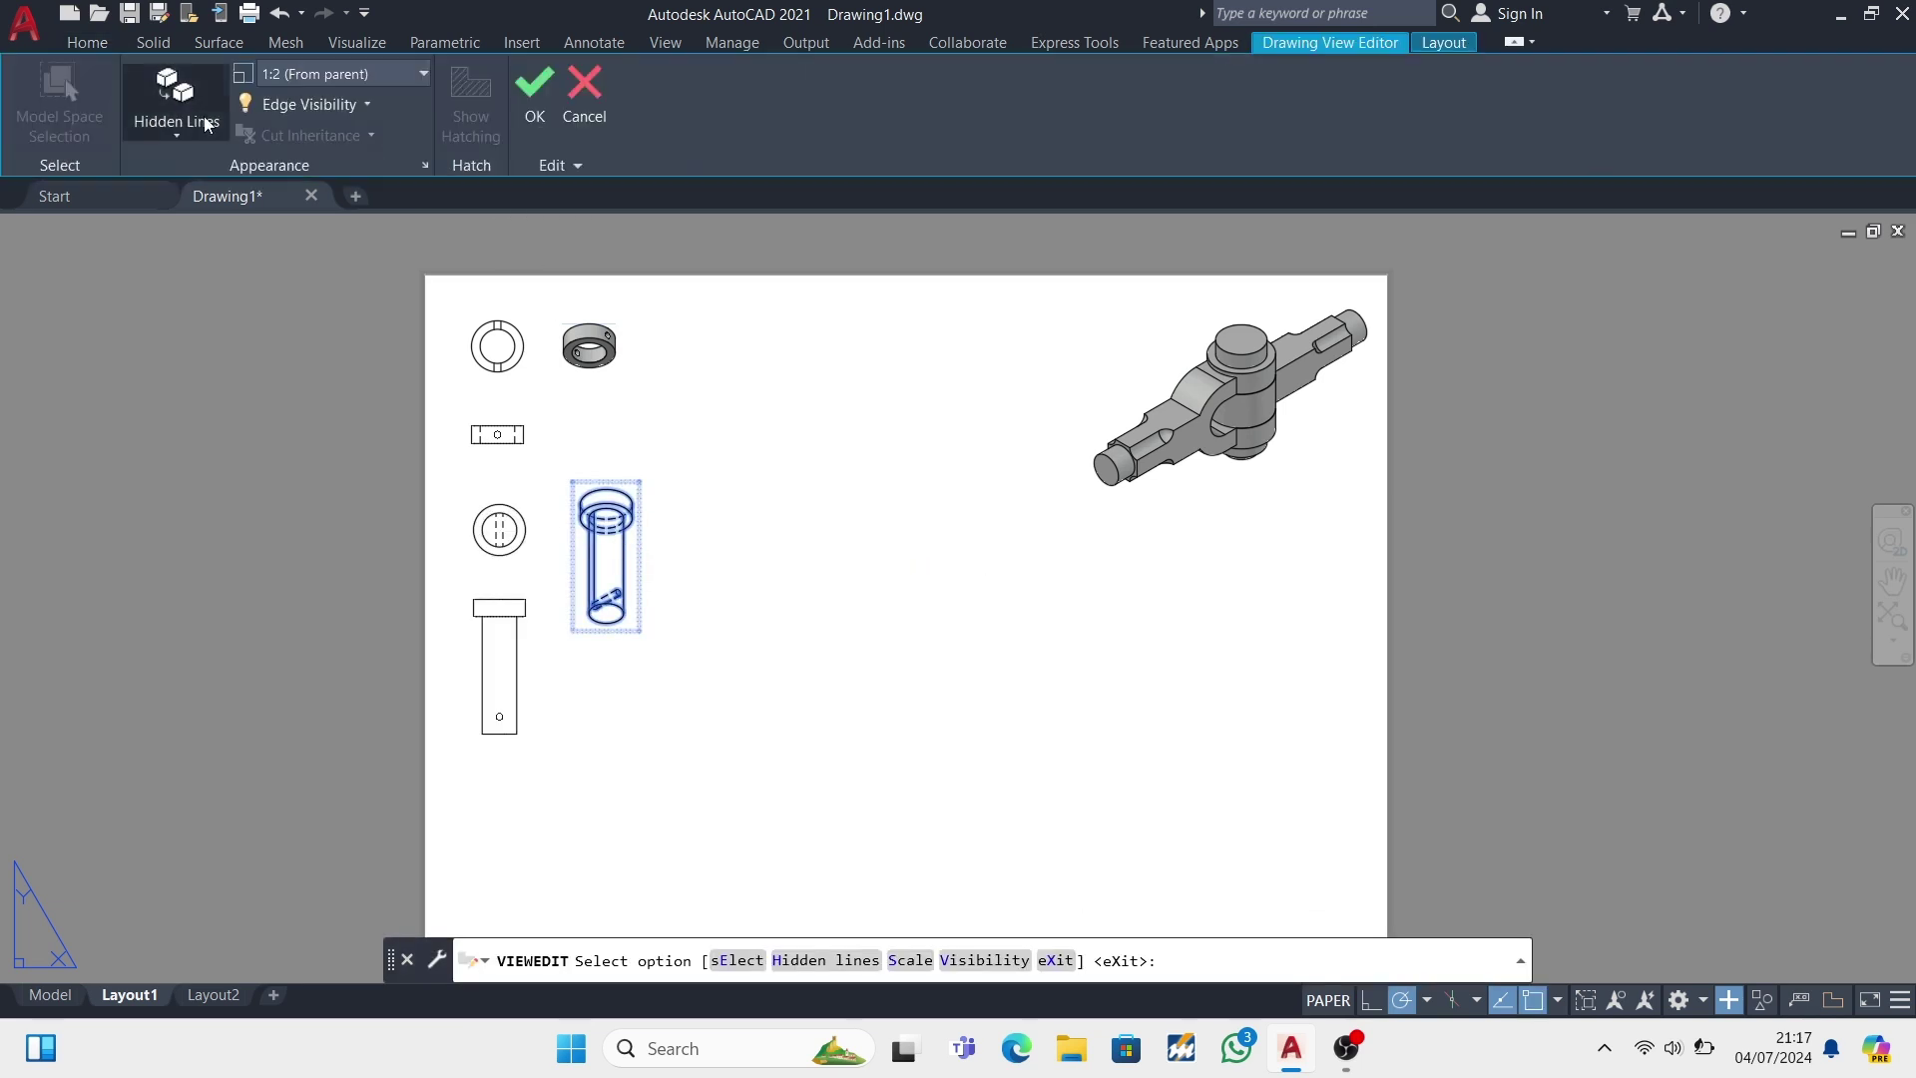
left_click(205, 122)
left_click(222, 317)
right_click(243, 368)
left_click(262, 483)
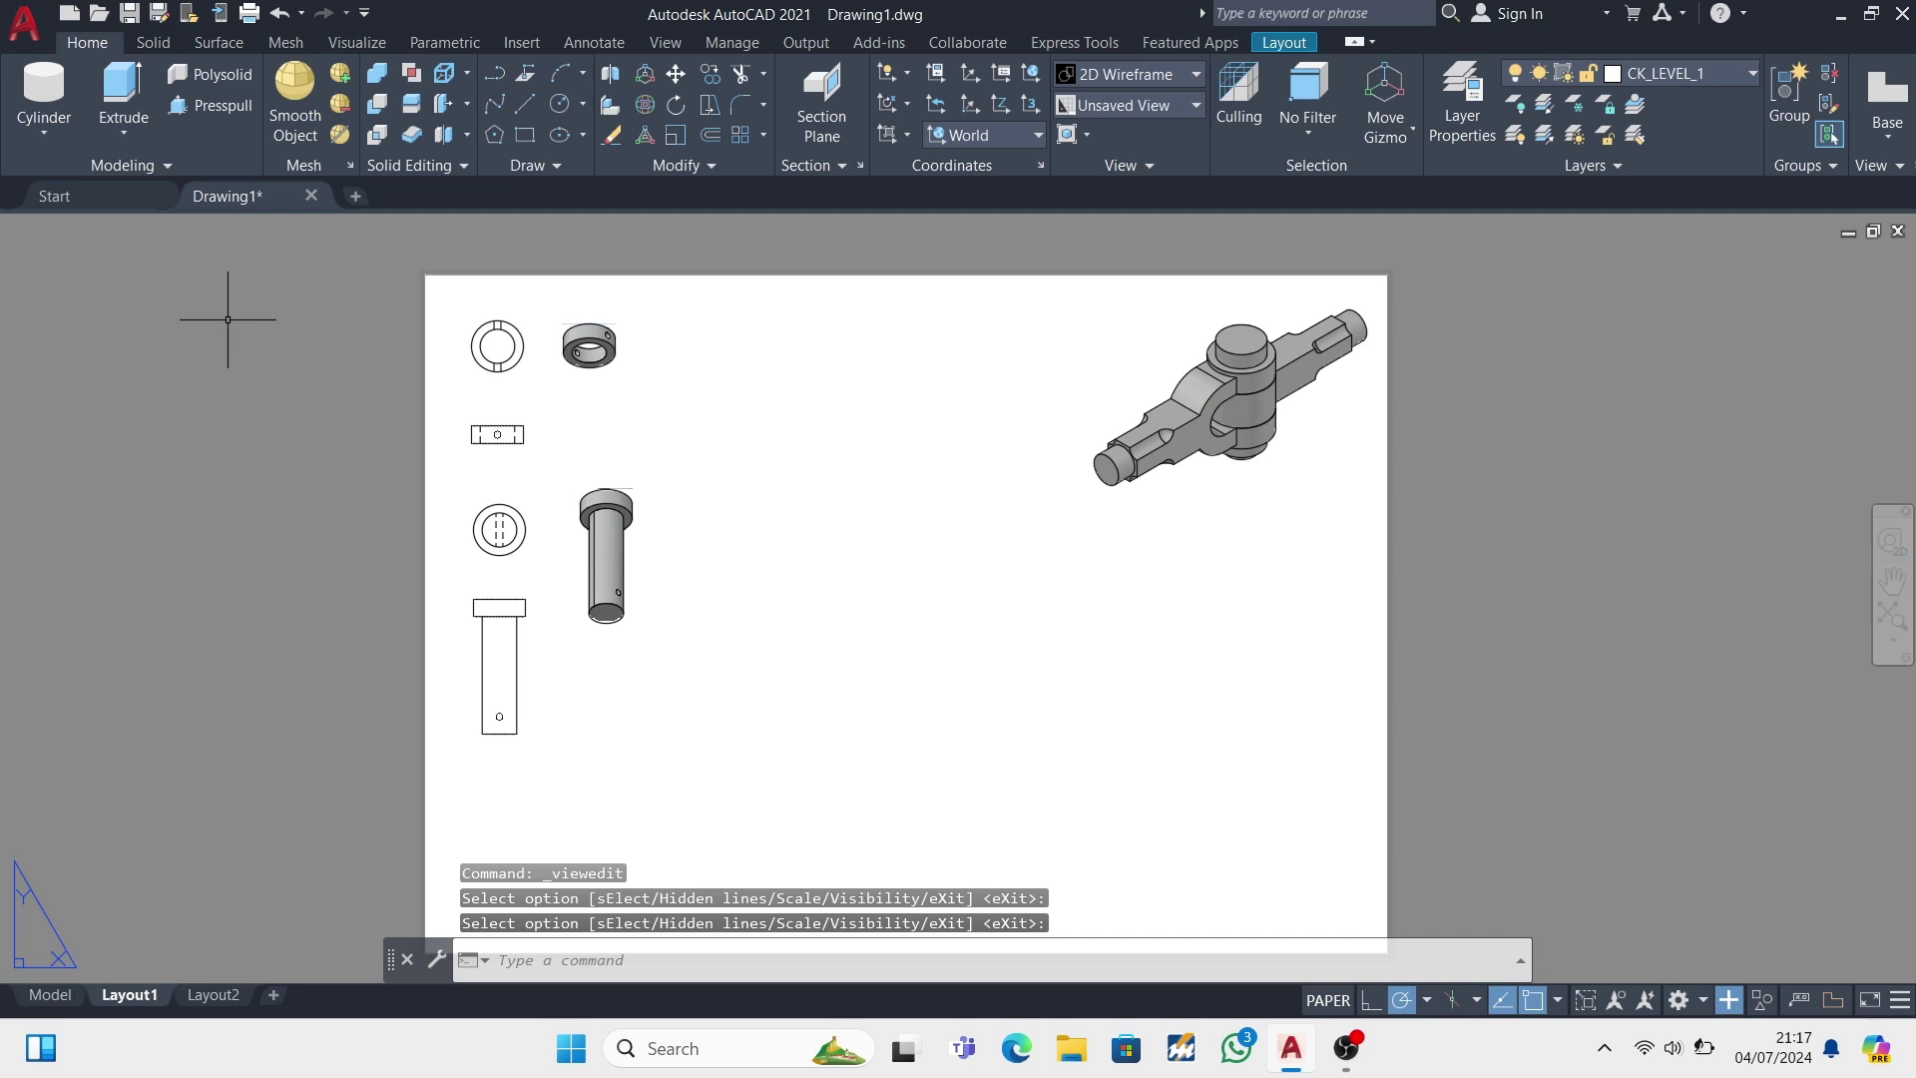
left_click(50, 995)
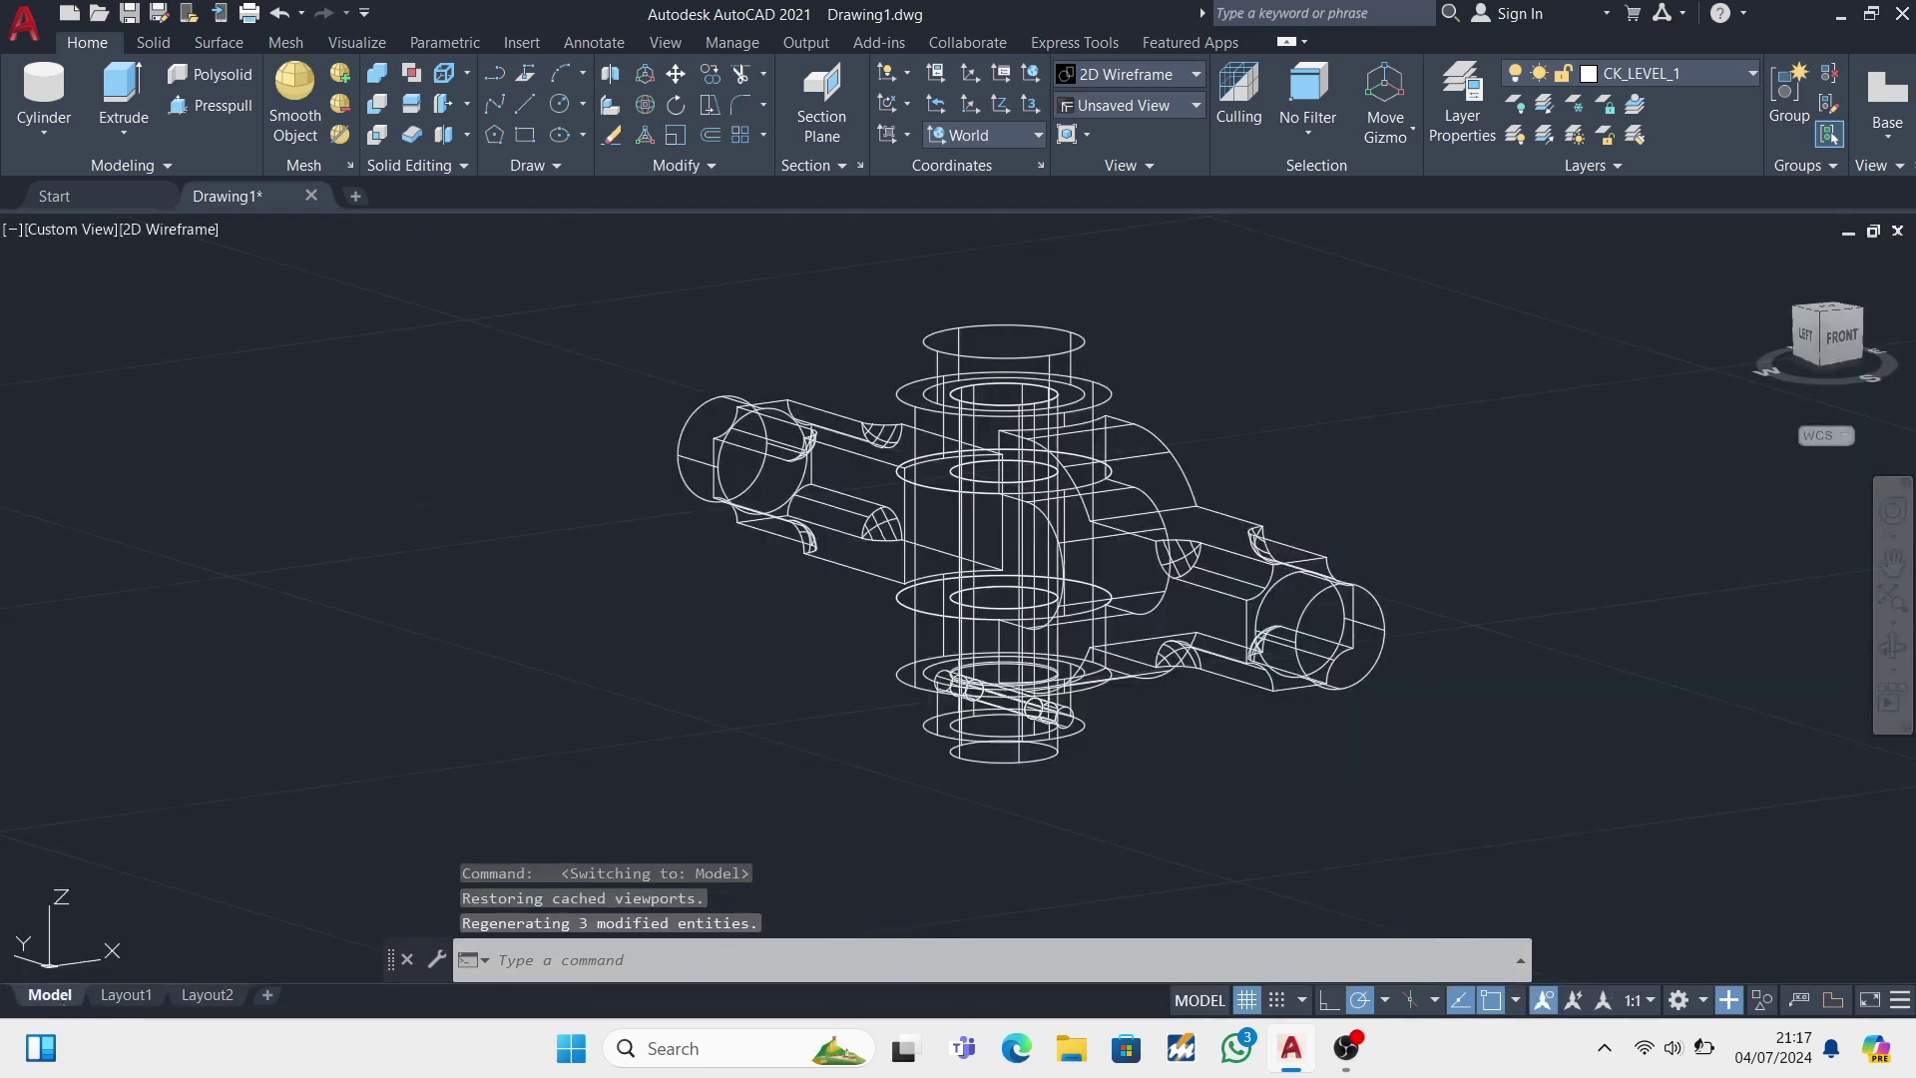
- Create a base view of the rod near the bottom of the sheet
left_click(1880, 95)
left_click(1837, 175)
left_click(693, 496)
key("Return")
key("Return")
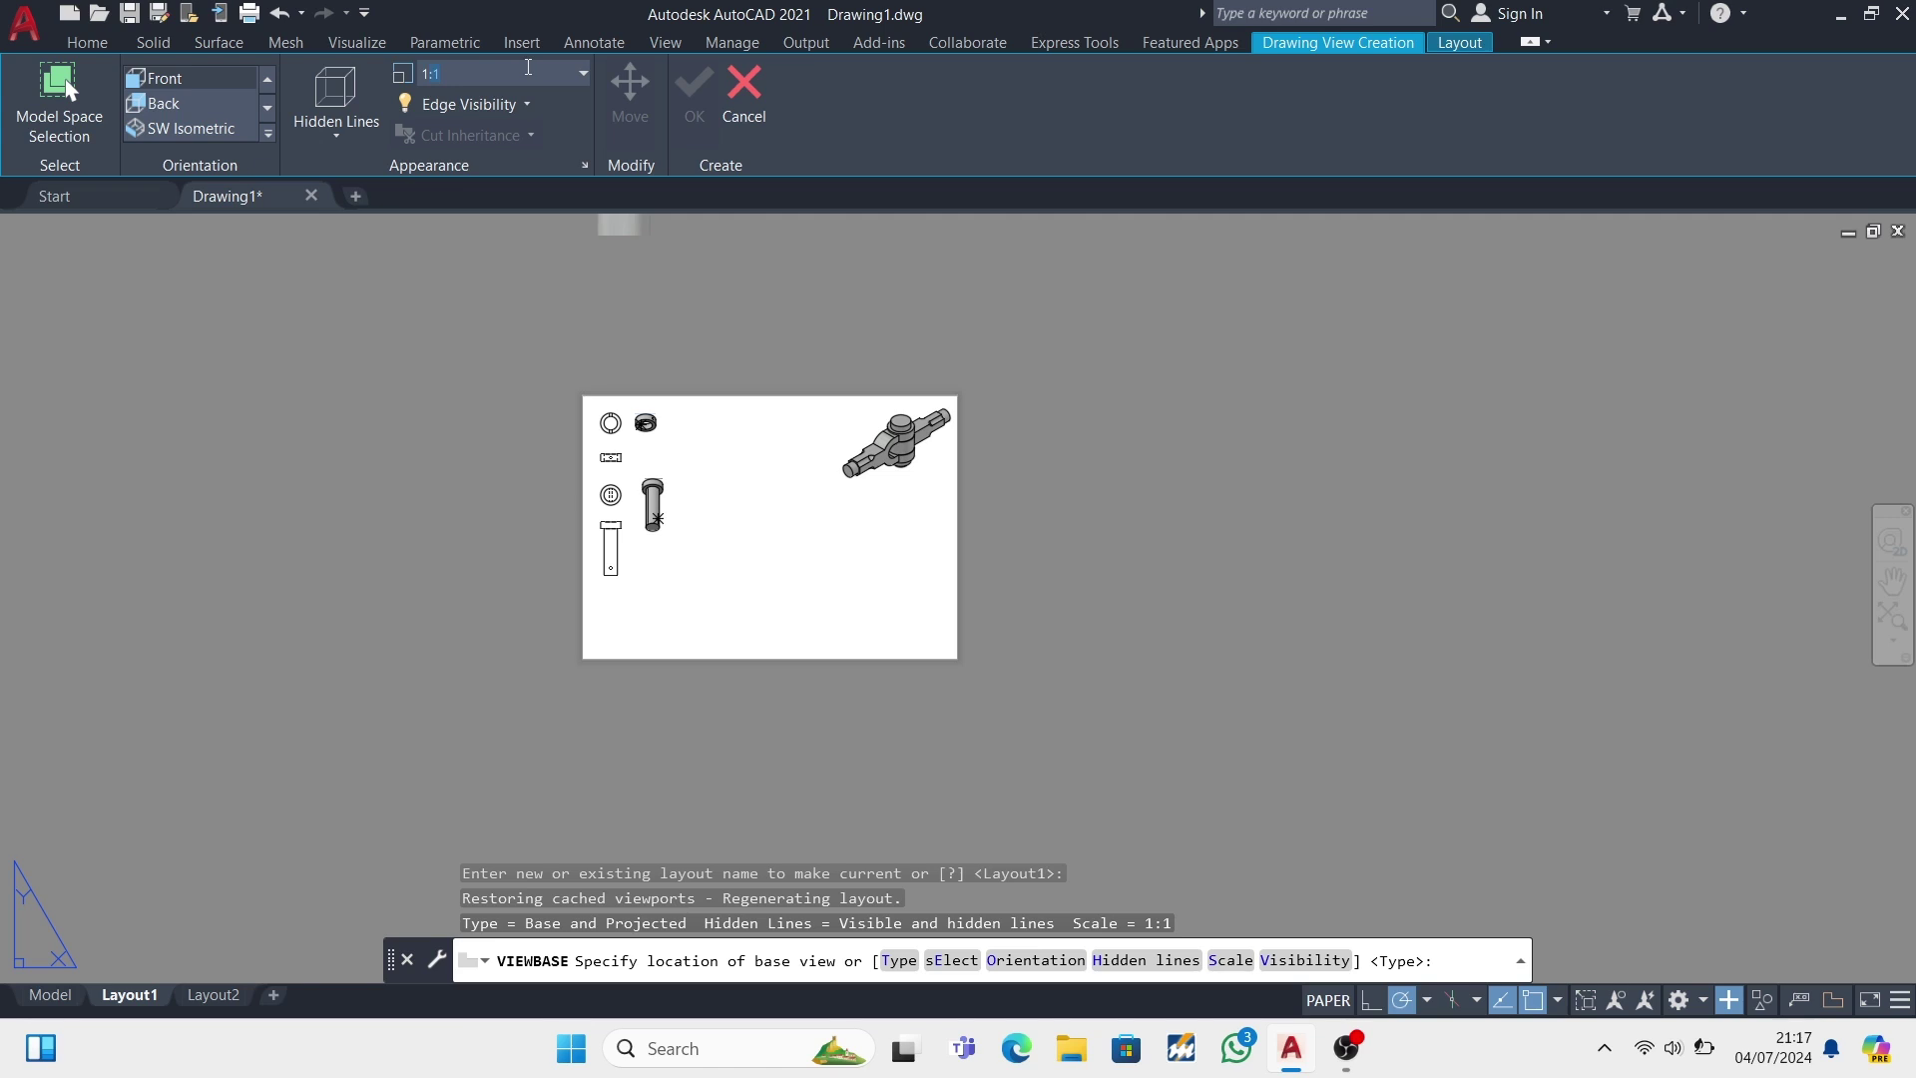
scroll(624, 579, "up", 2)
scroll(614, 559, "up", 2)
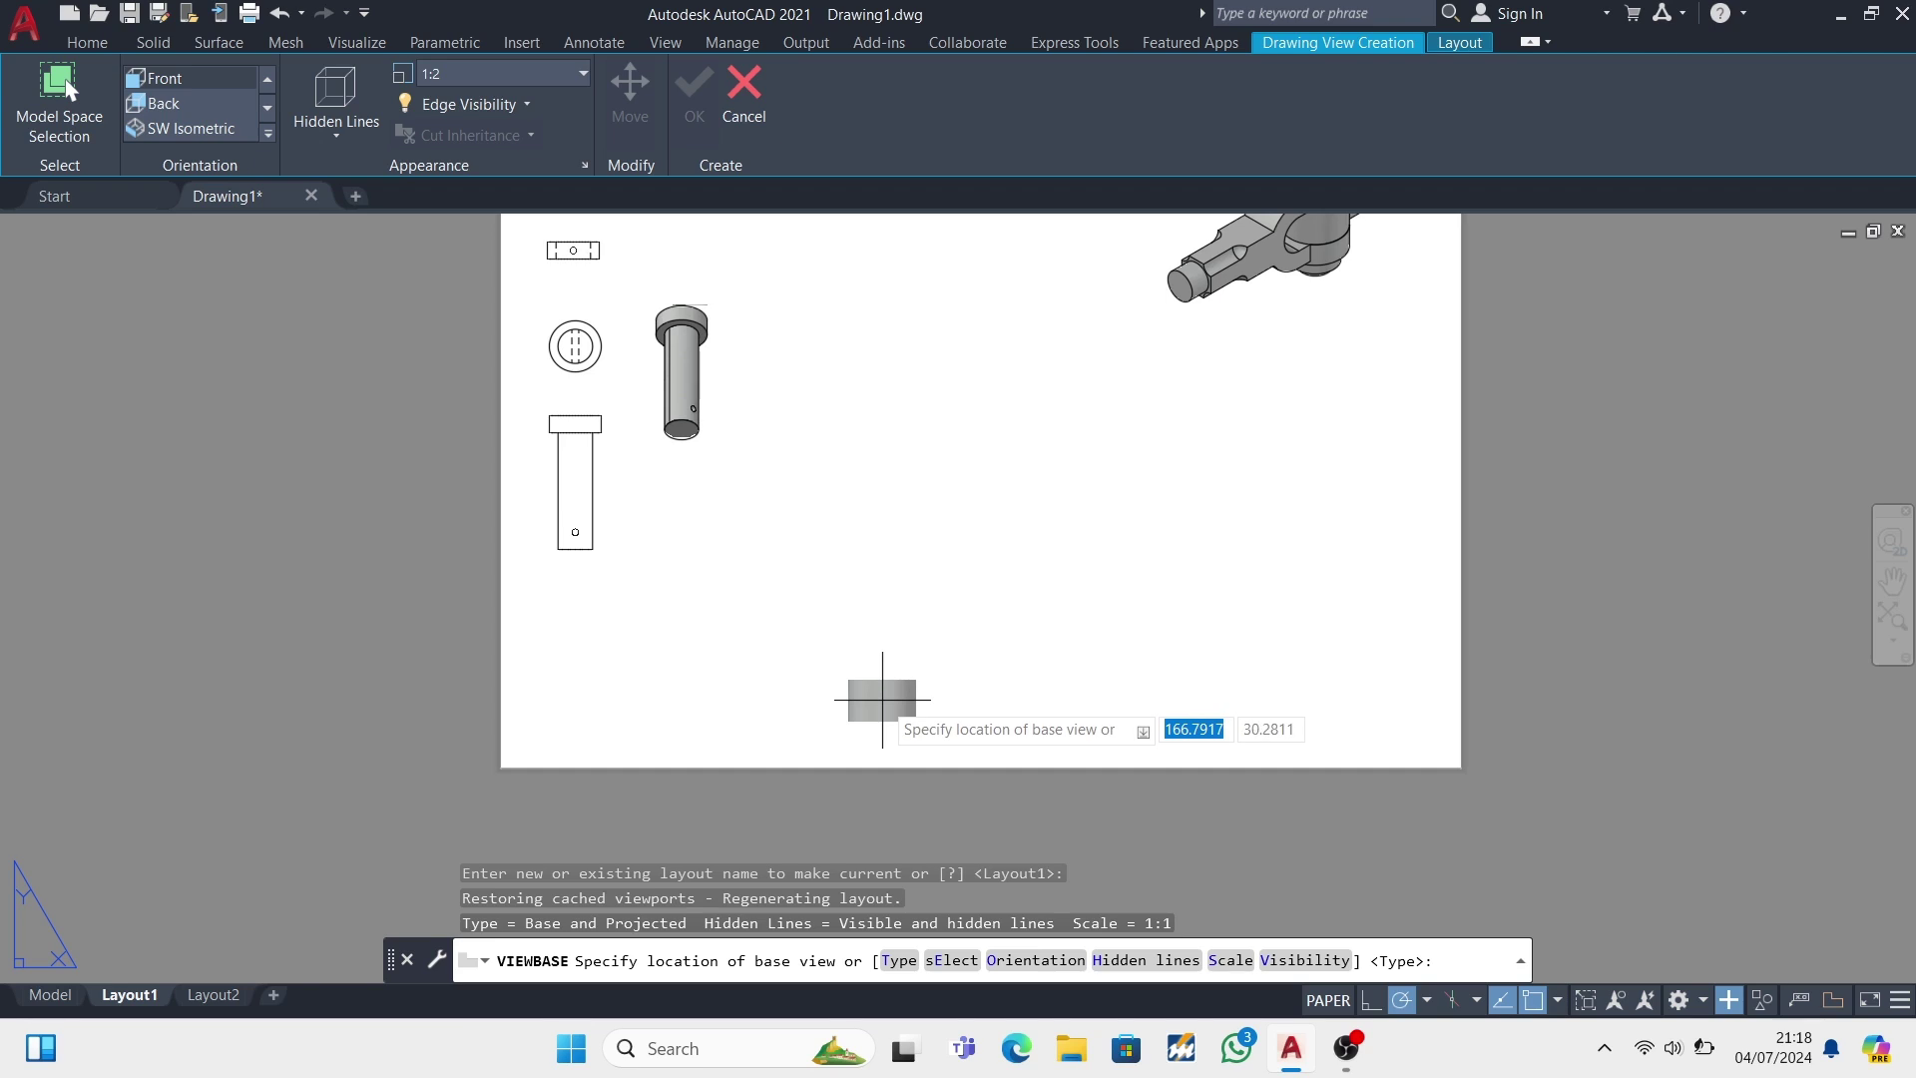
left_click(888, 609)
key("Return")
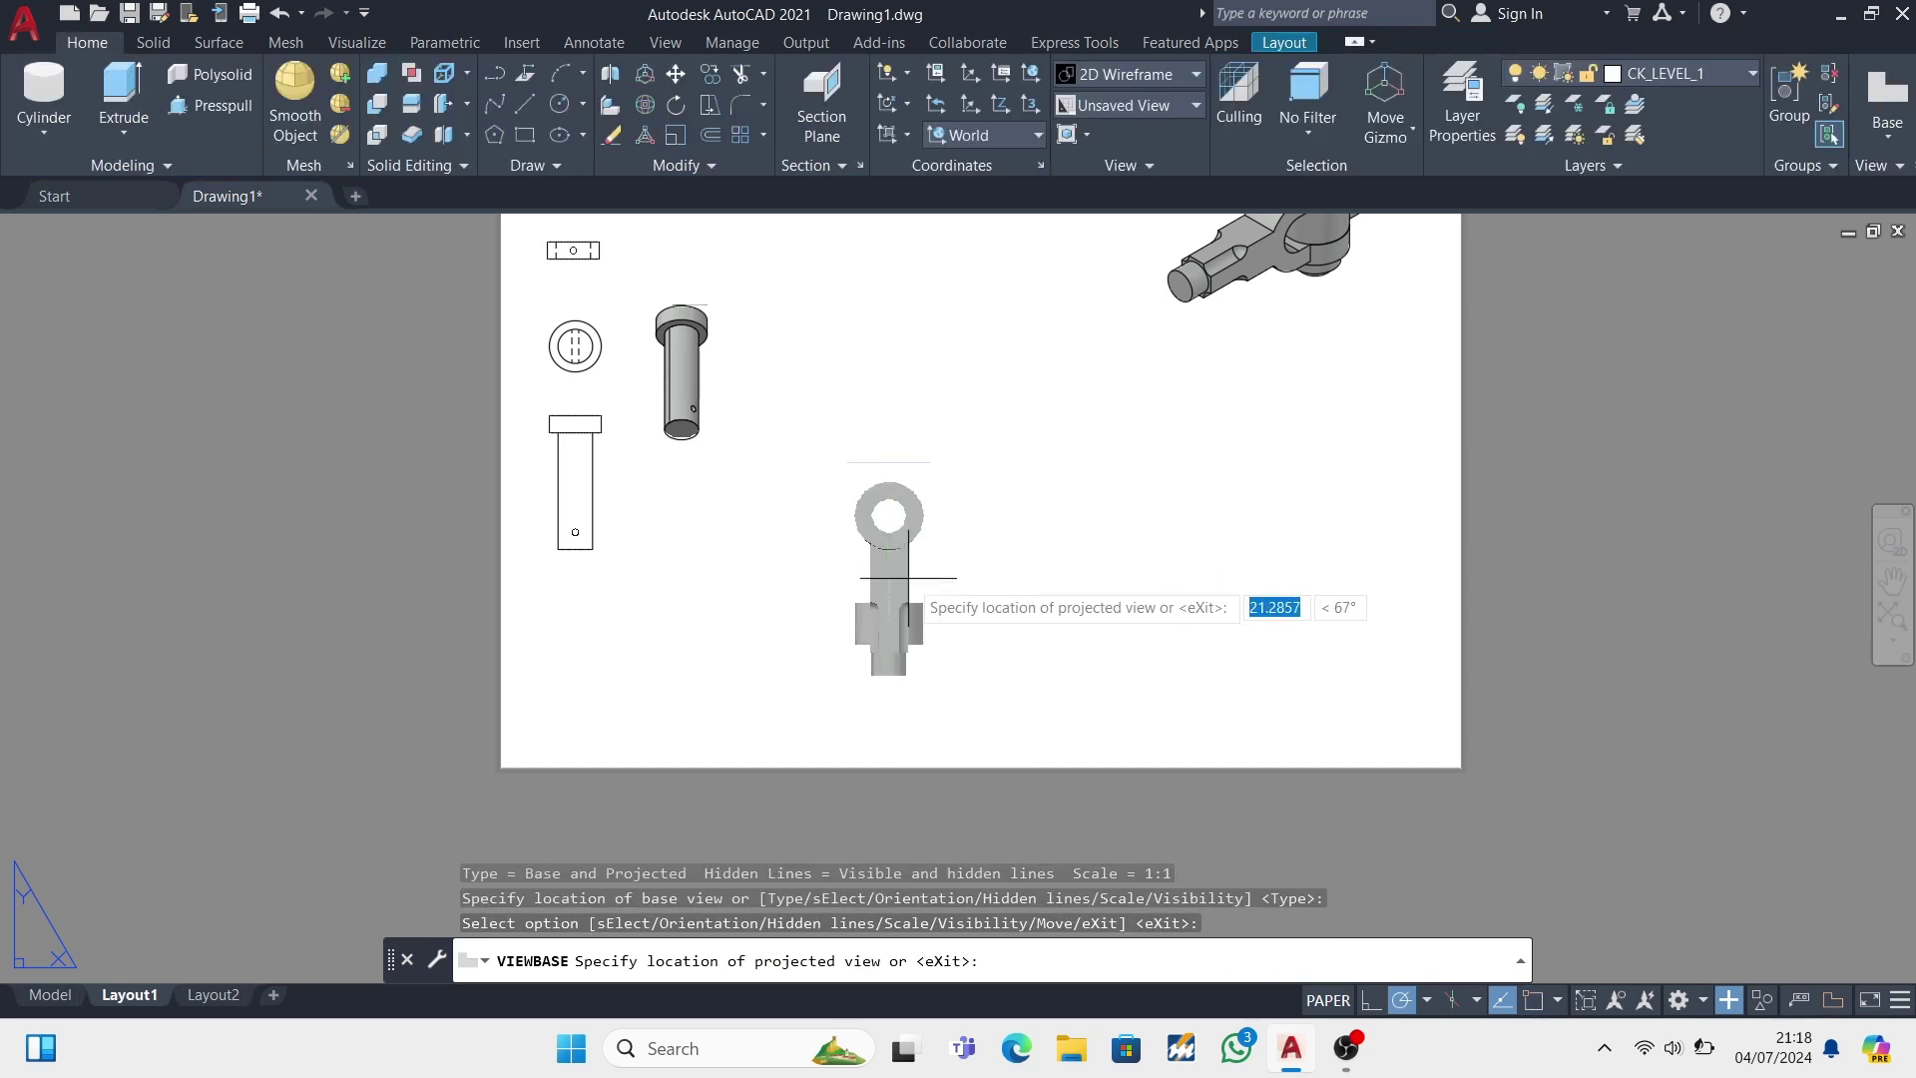
- Add projected views above, below, right of and diagonal to the rod's base view
left_click(737, 611)
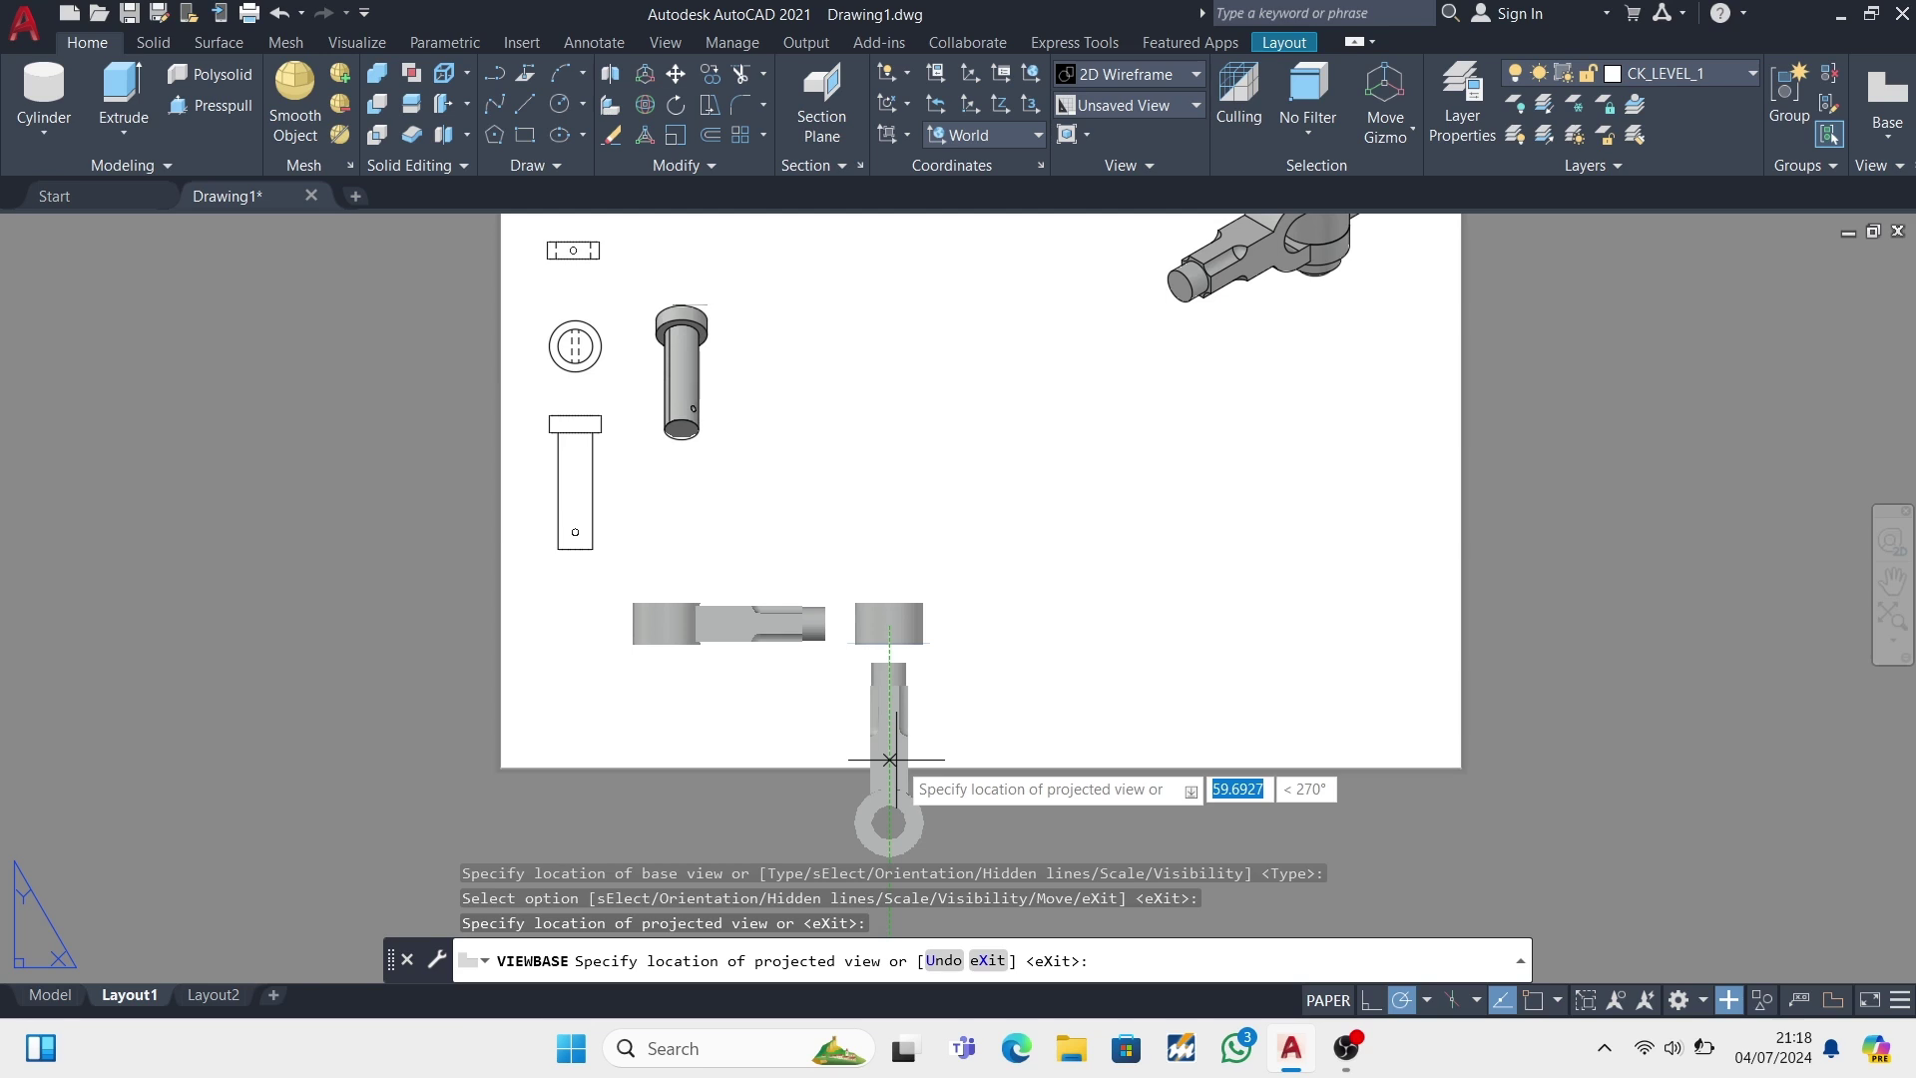
left_click(889, 469)
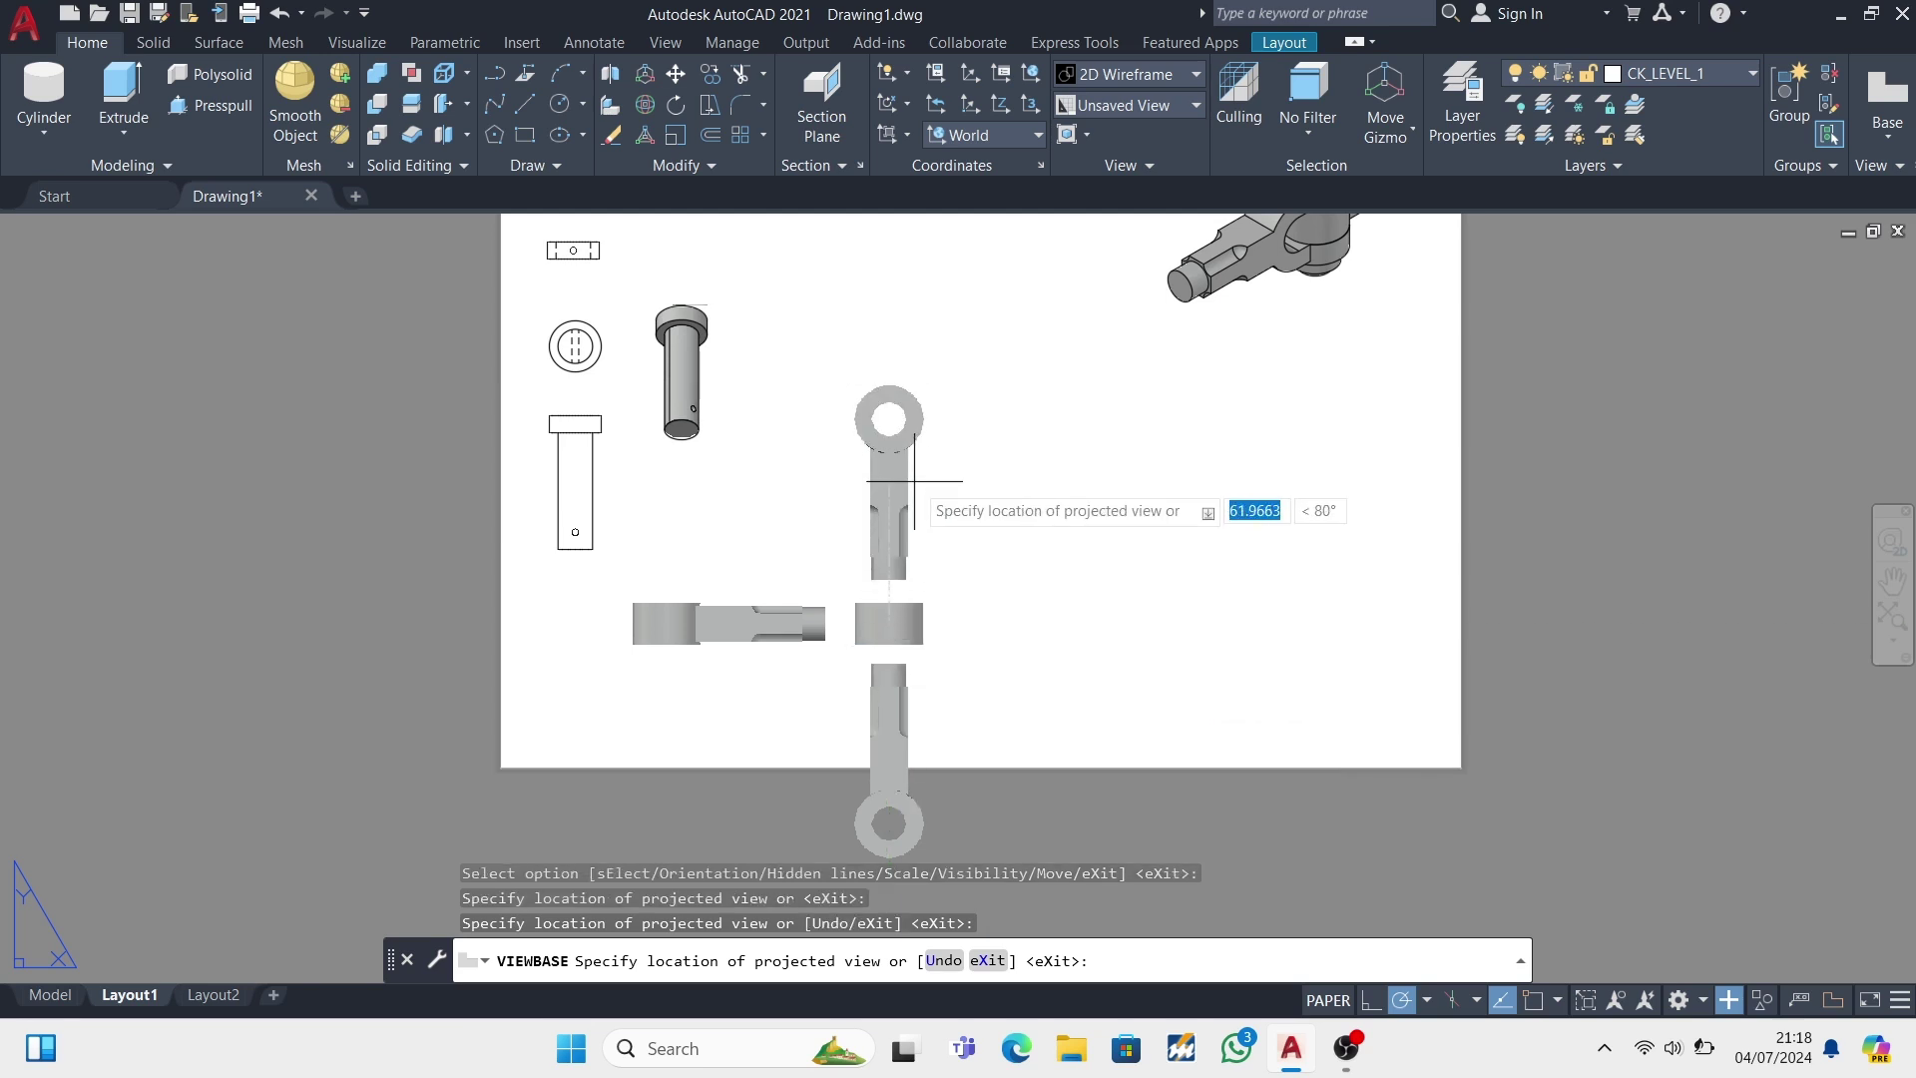
left_click(848, 728)
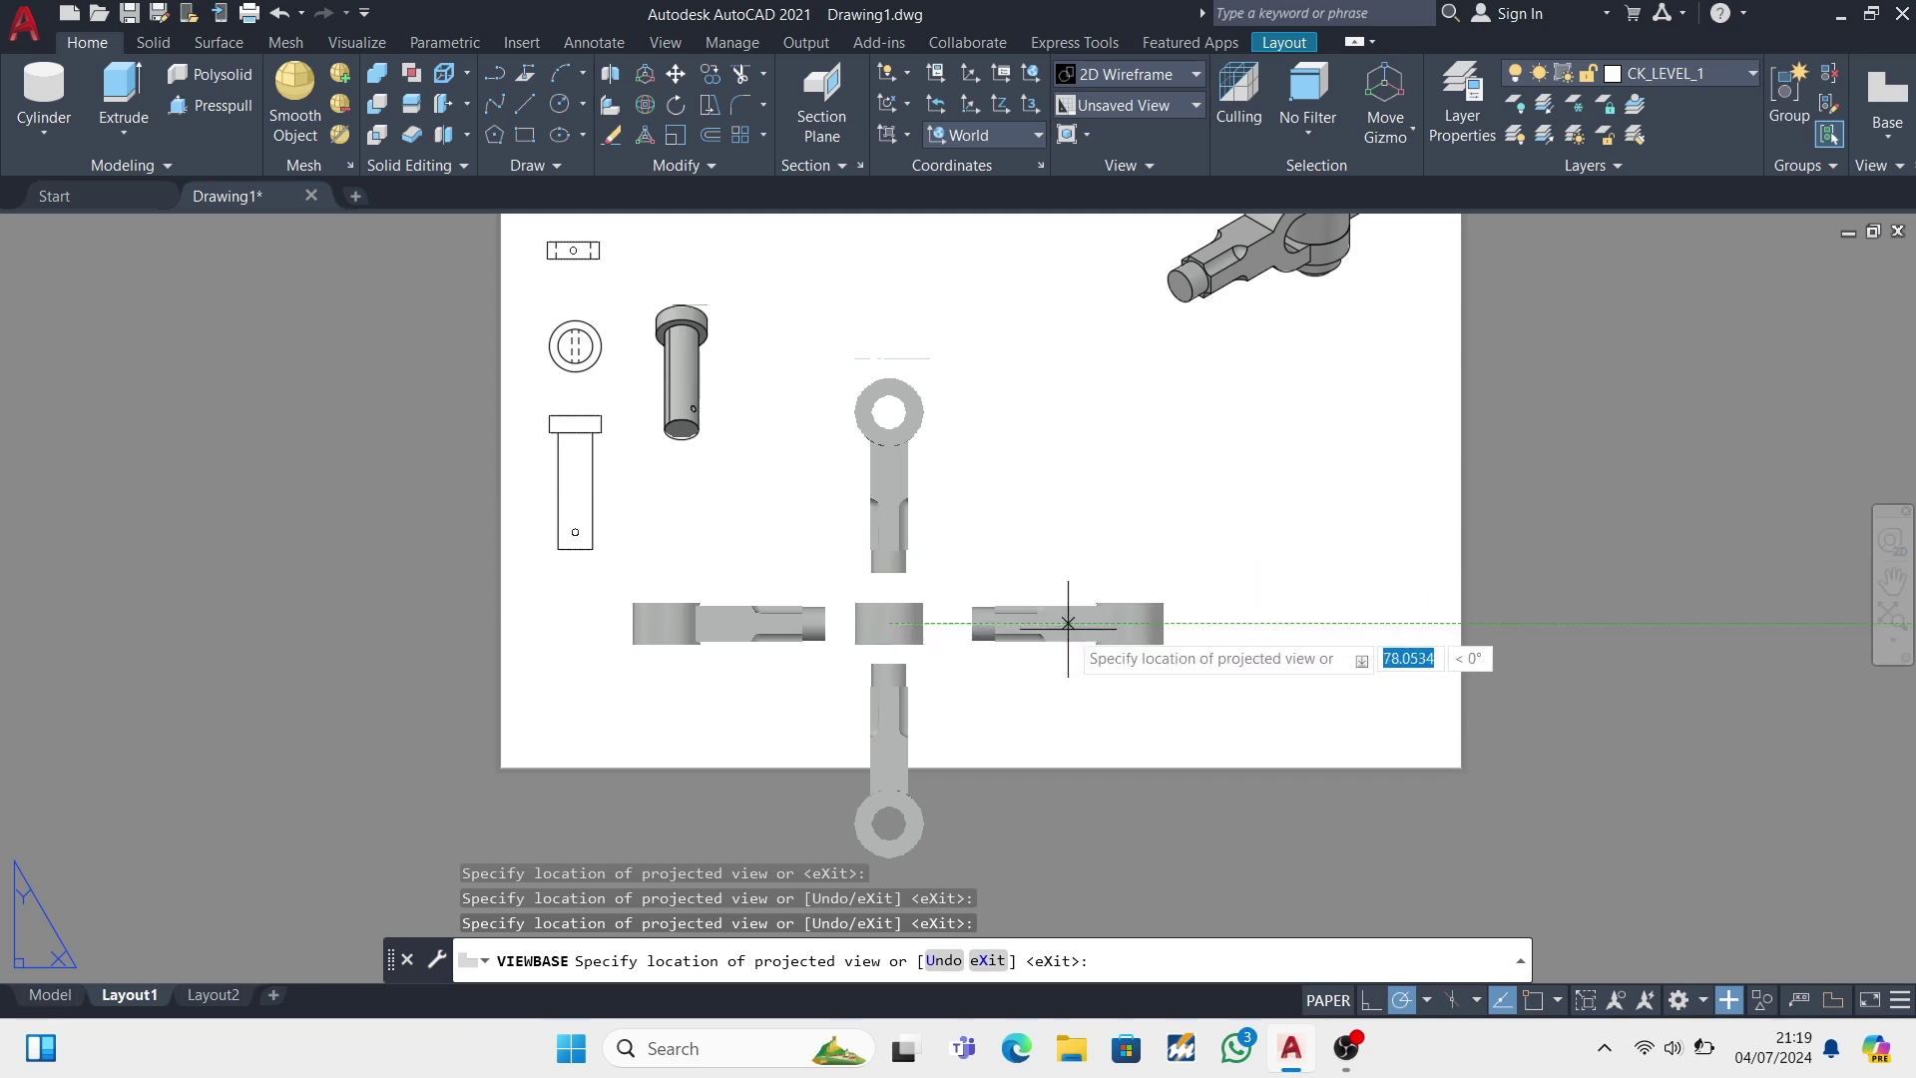
left_click(1058, 622)
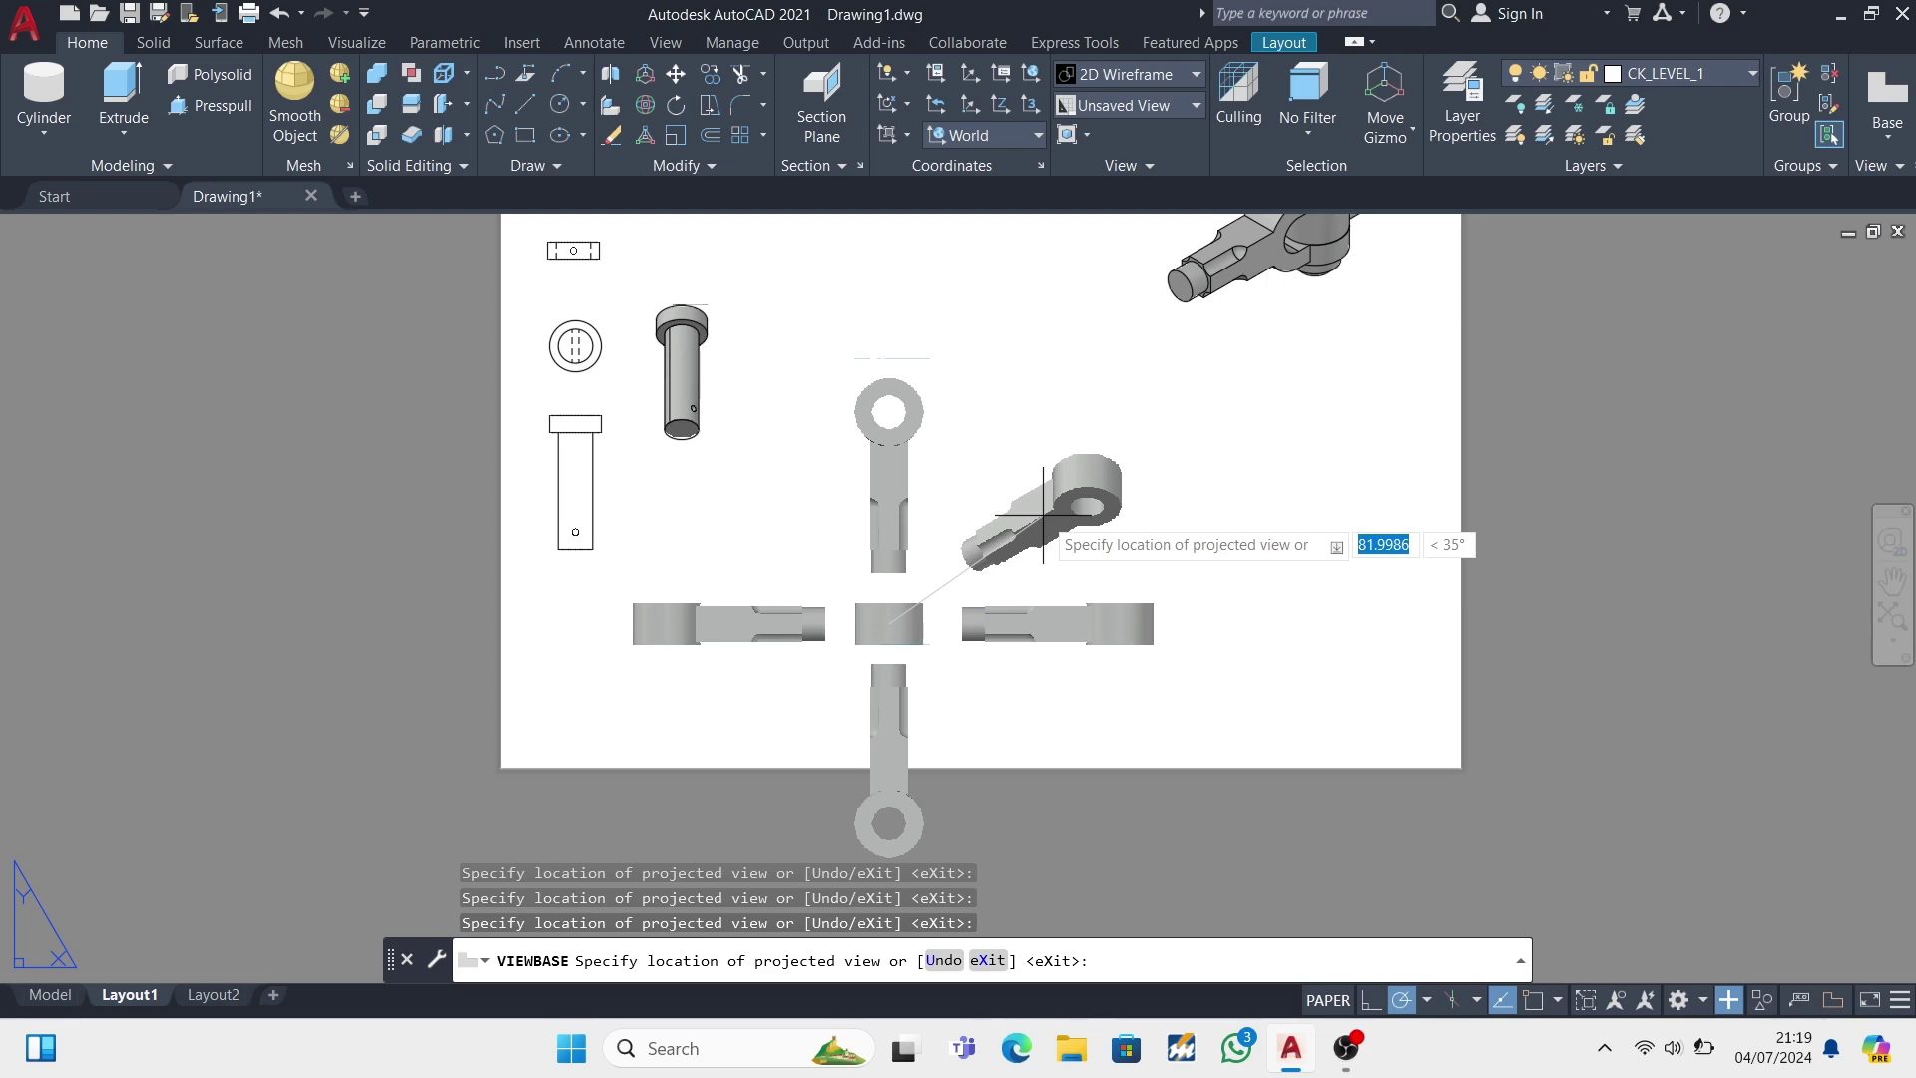
left_click(1043, 514)
key("Return")
right_click(689, 634)
key("Escape")
- Undo the previous rod views and start a 1:2 base view of the eye-end rod
left_click(279, 12)
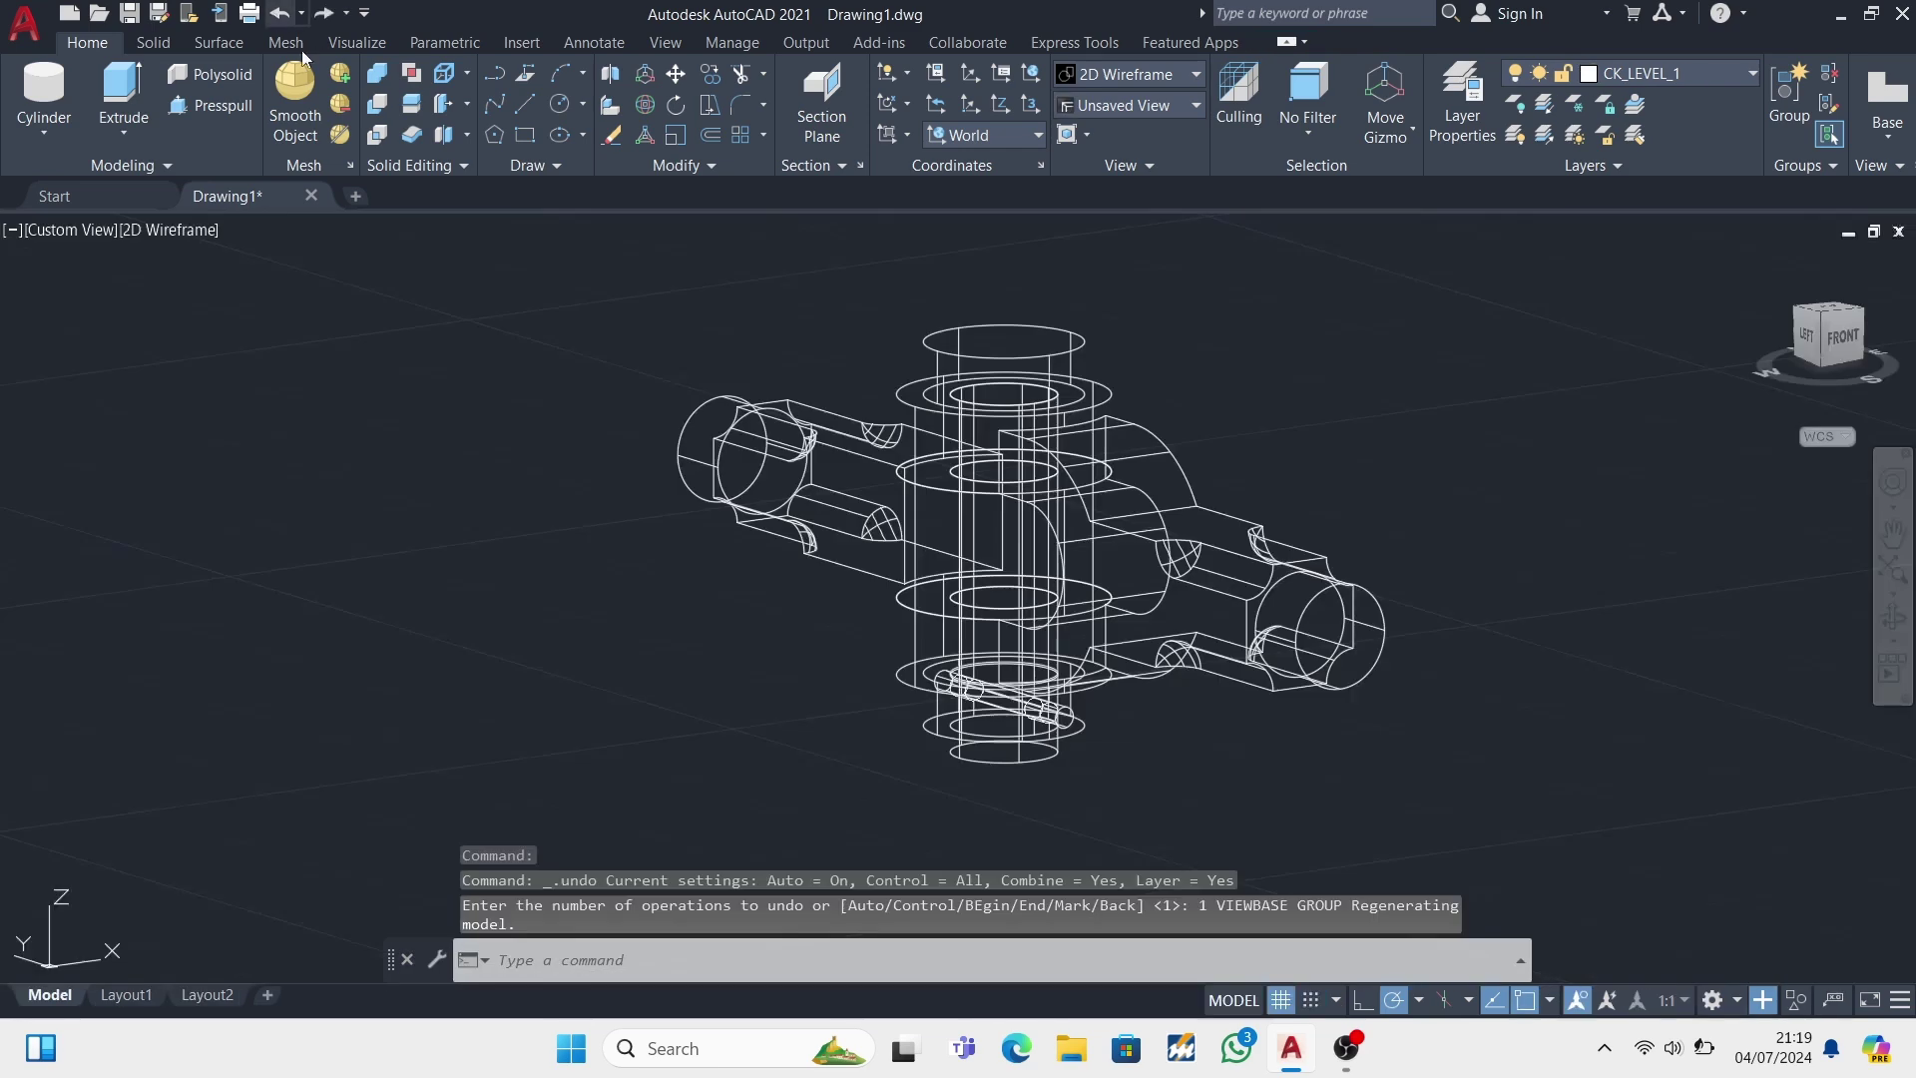
middle_click_drag(1098, 547, 1197, 547, "shift")
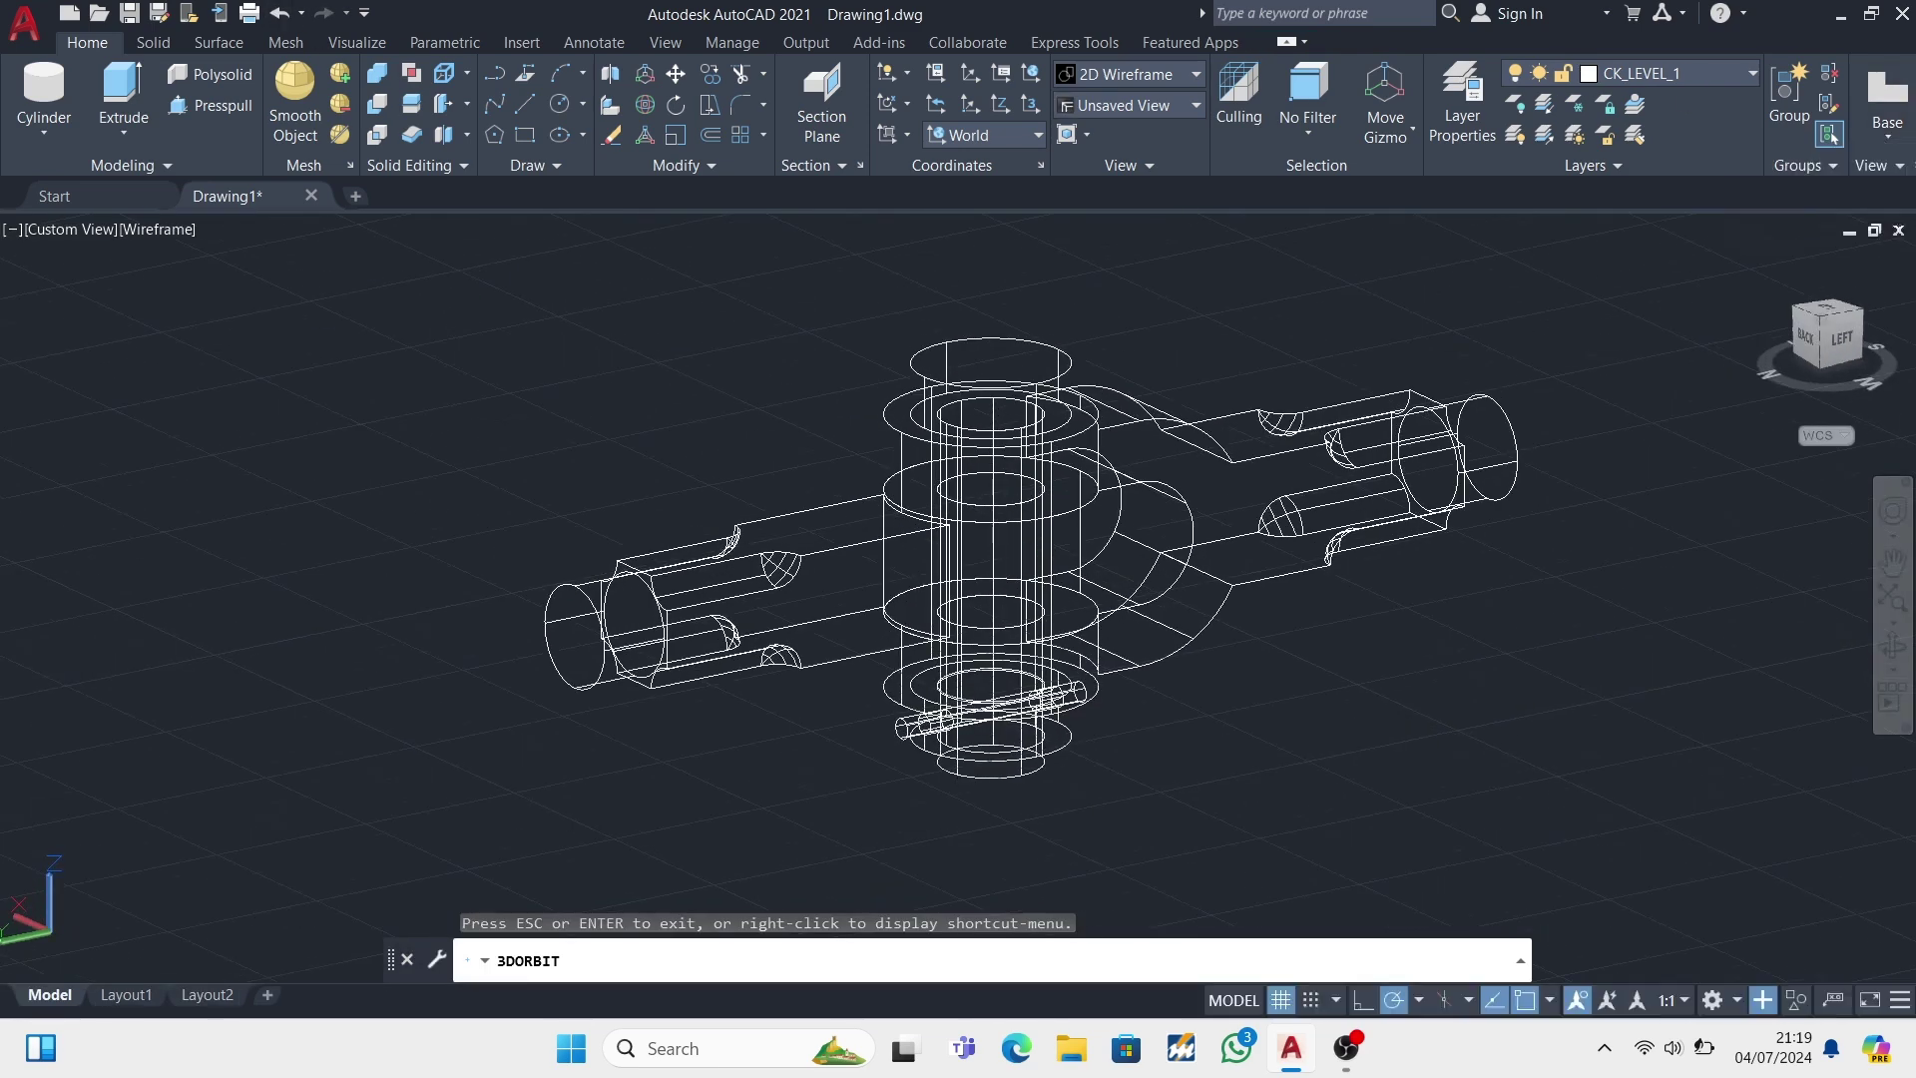
left_click(619, 685)
key("Return")
key("Return")
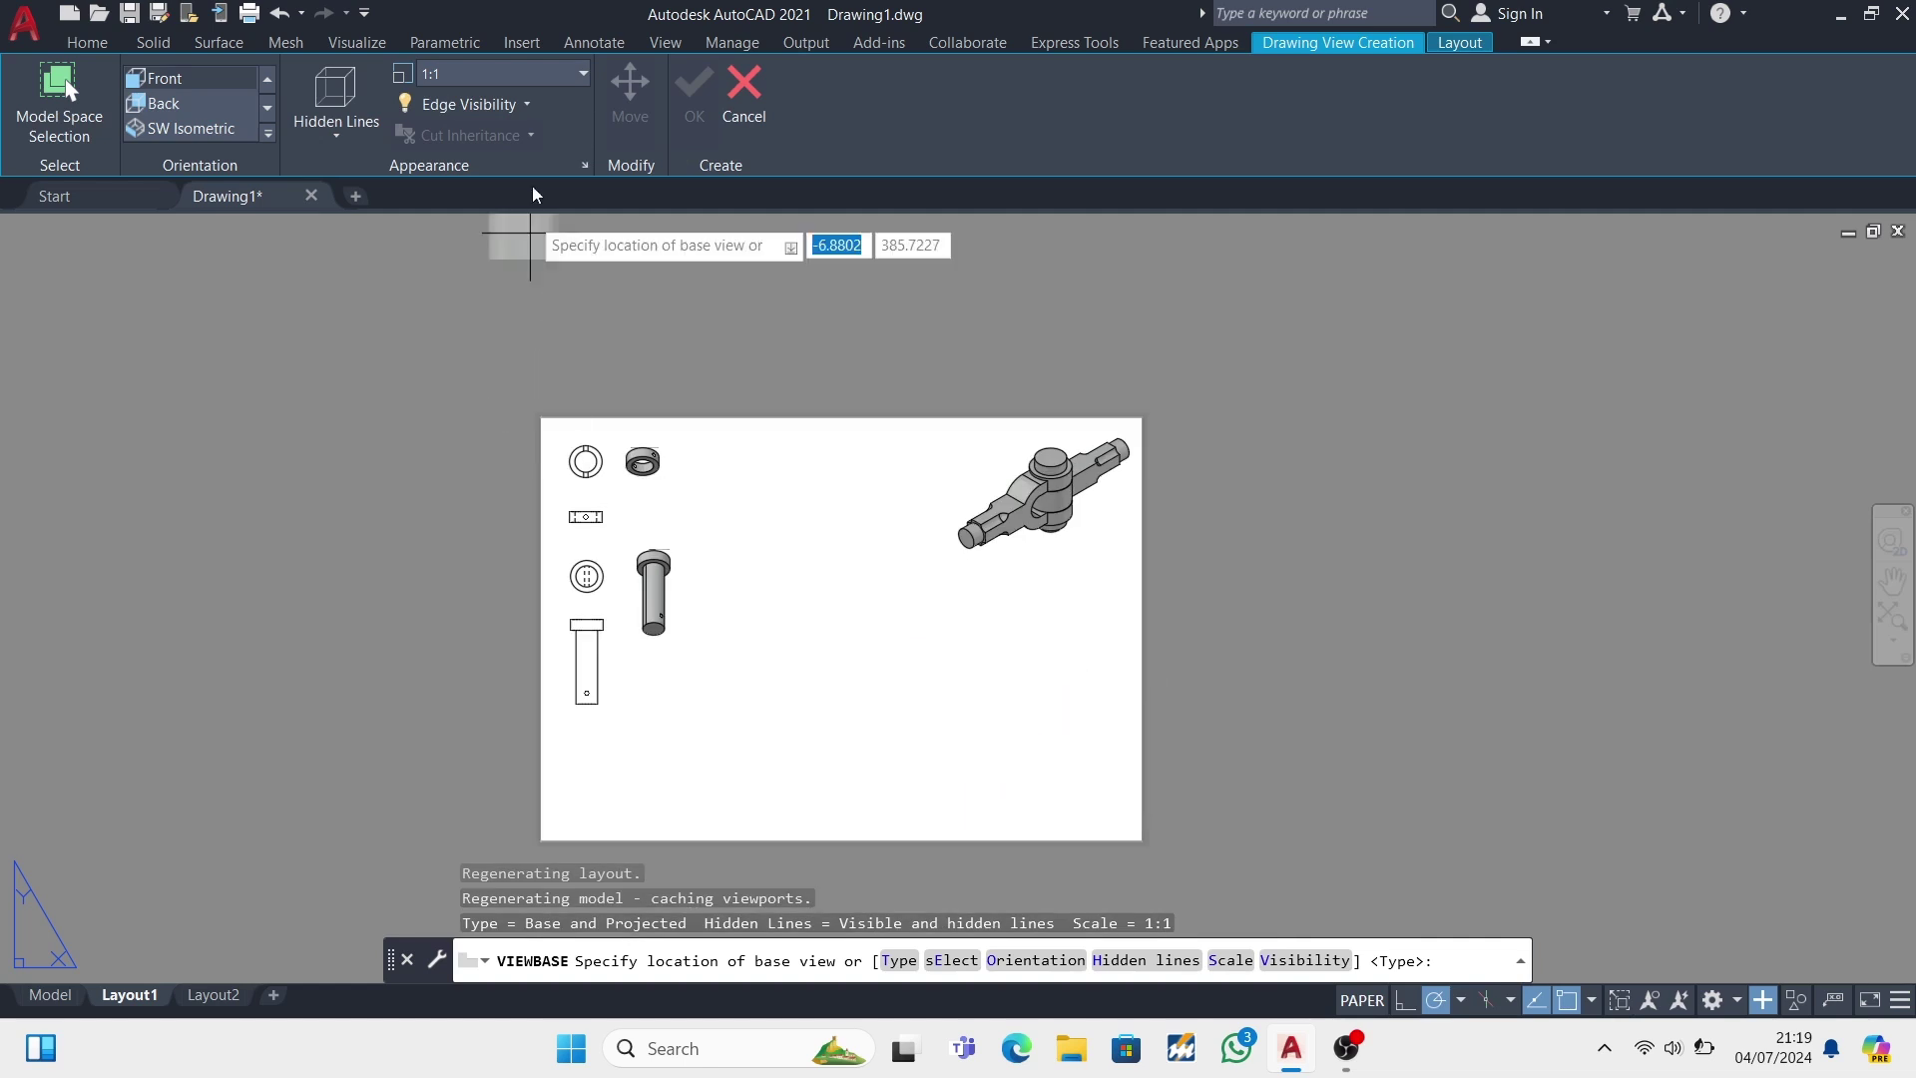
left_click(583, 73)
left_click(479, 114)
scroll(639, 801, "up", 2)
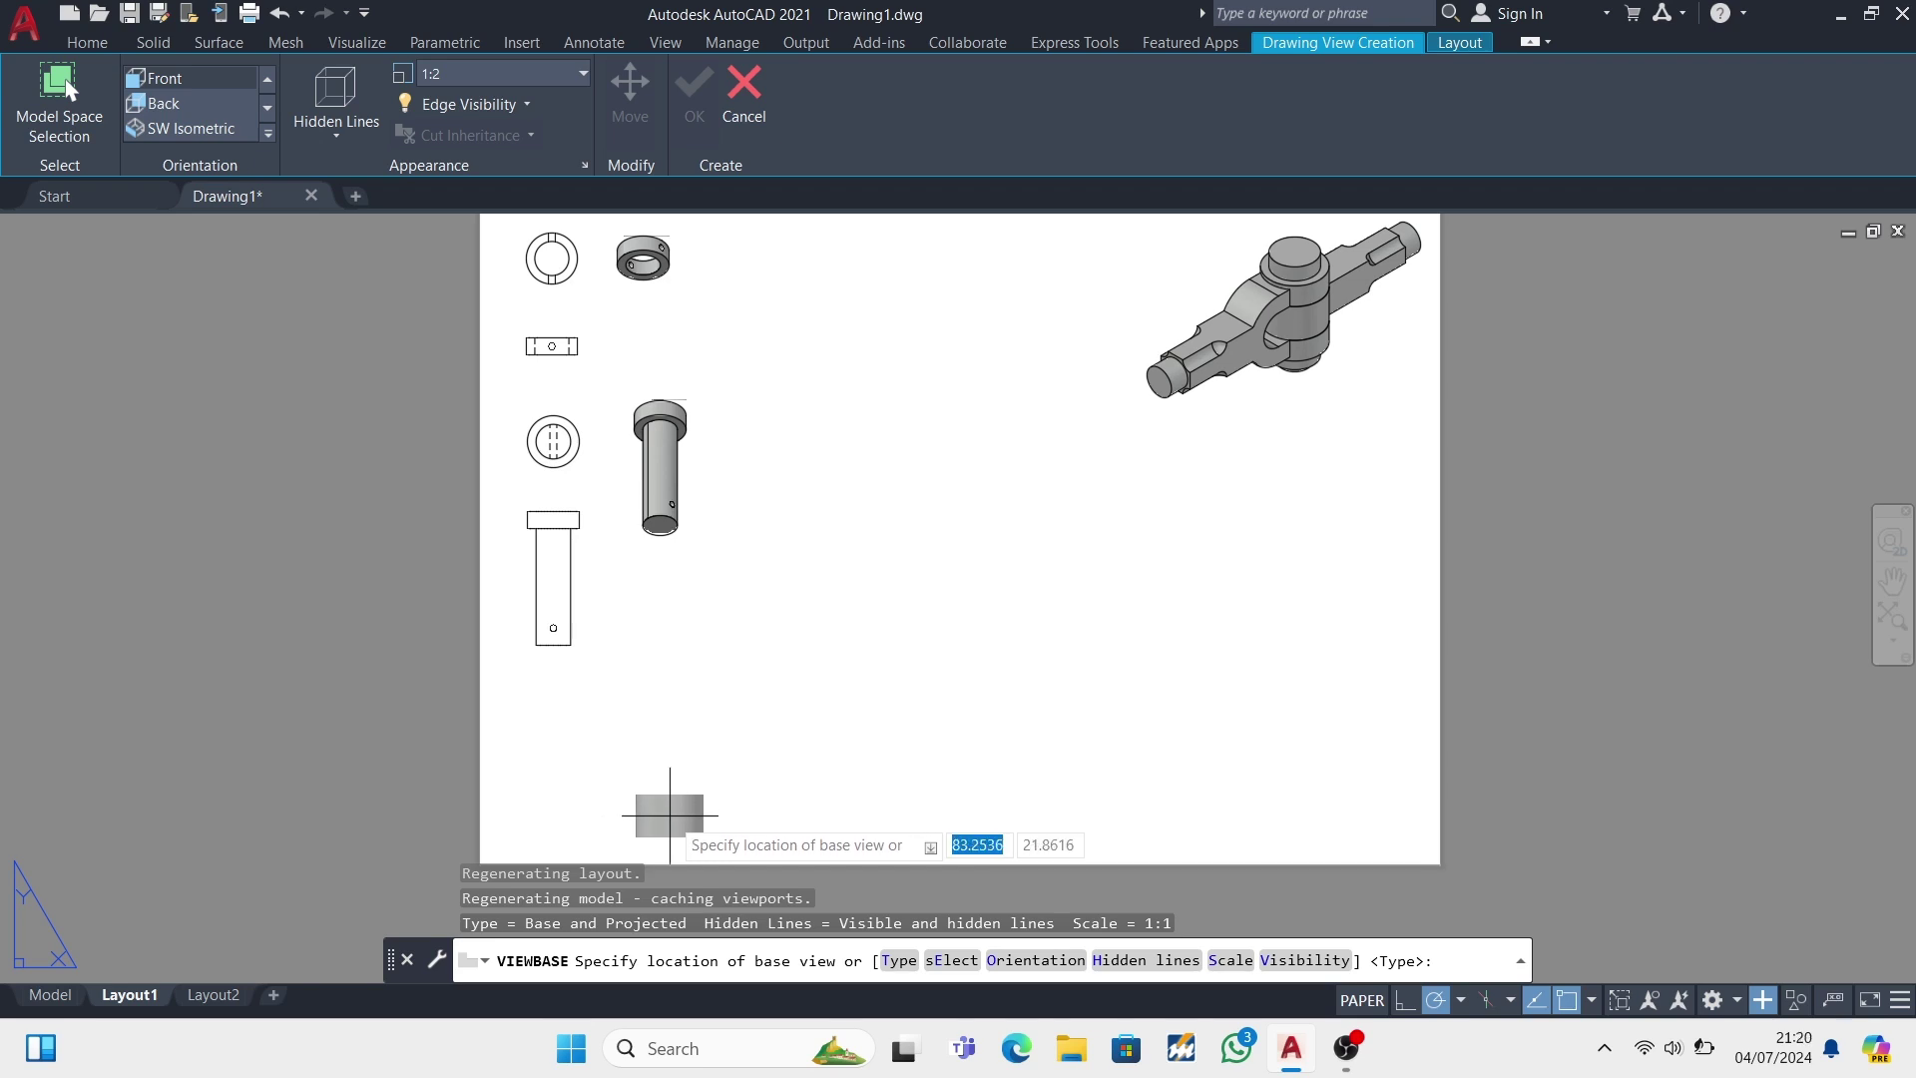
- Place the rod's base view near the sheet bottom, with top, side and isometric views
left_click(668, 818)
key("Return")
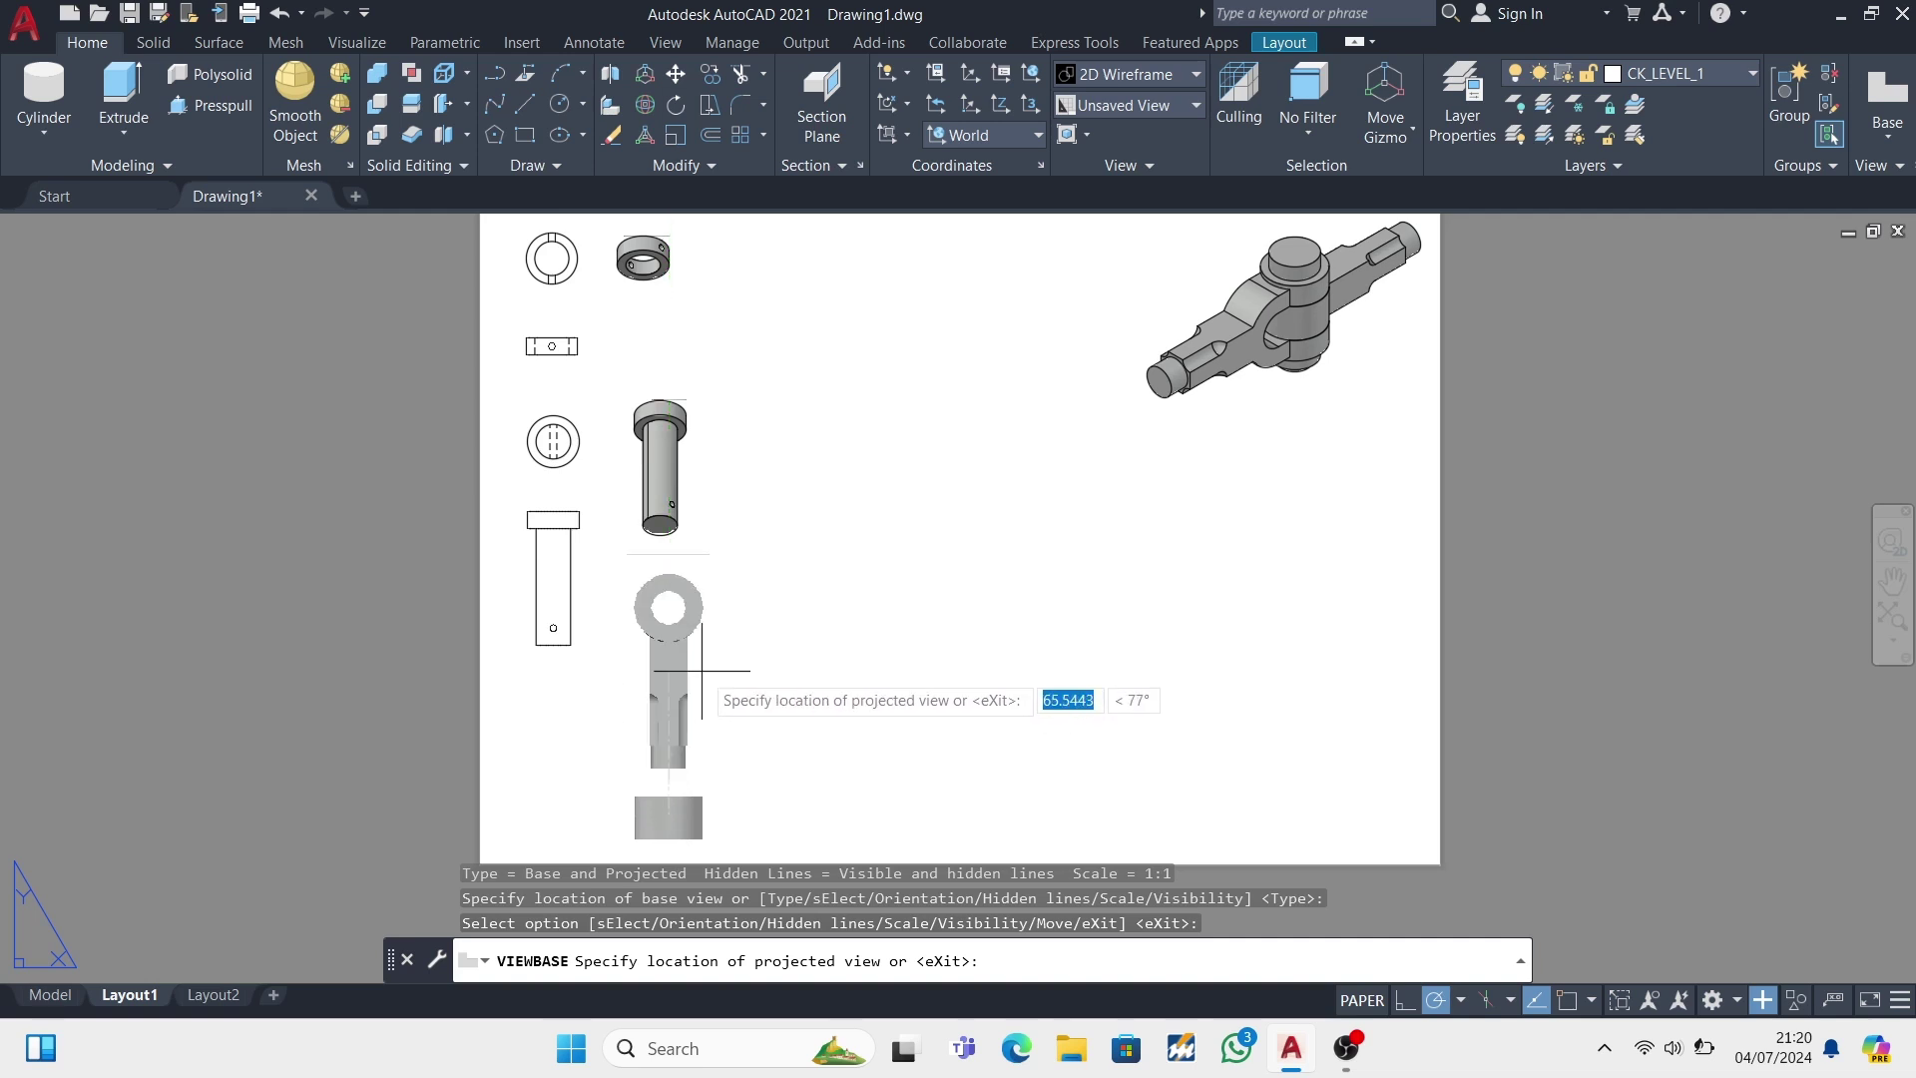
left_click(669, 668)
left_click(850, 799)
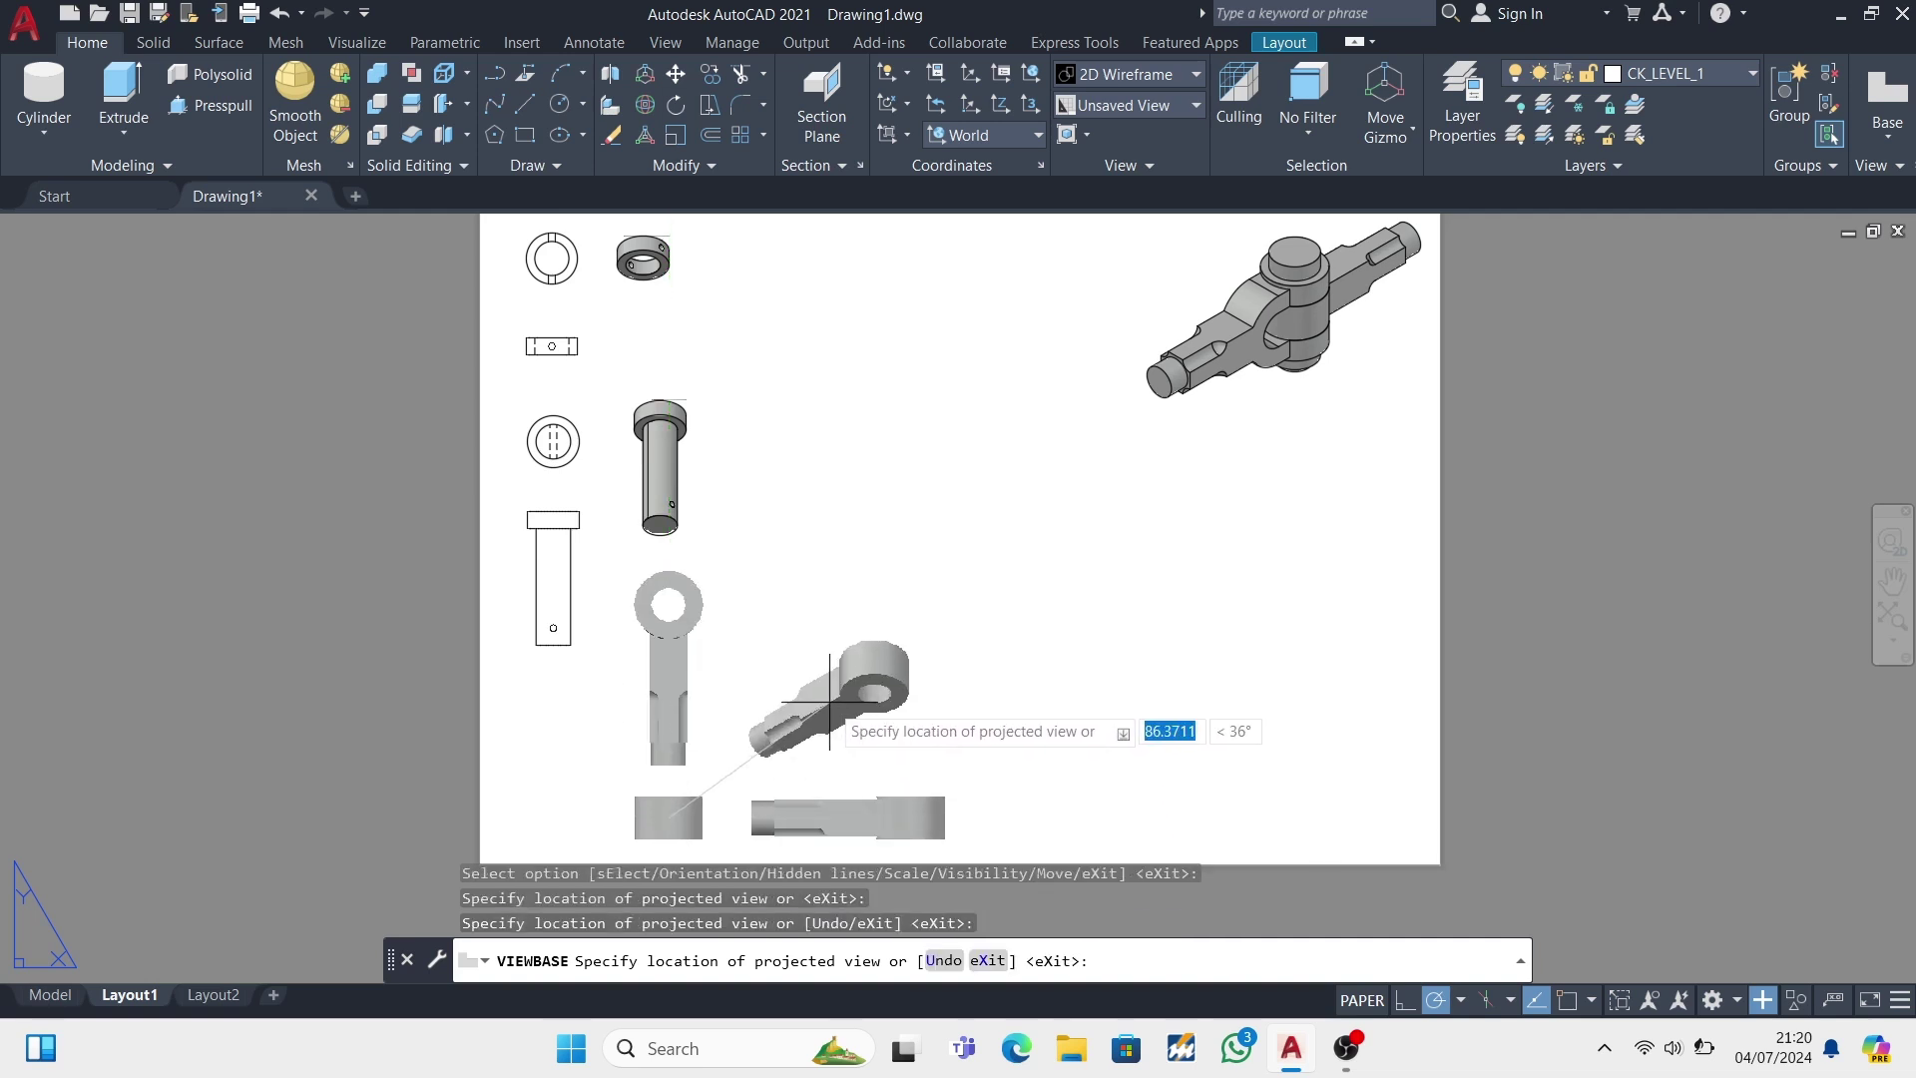
left_click(928, 690)
key("Return")
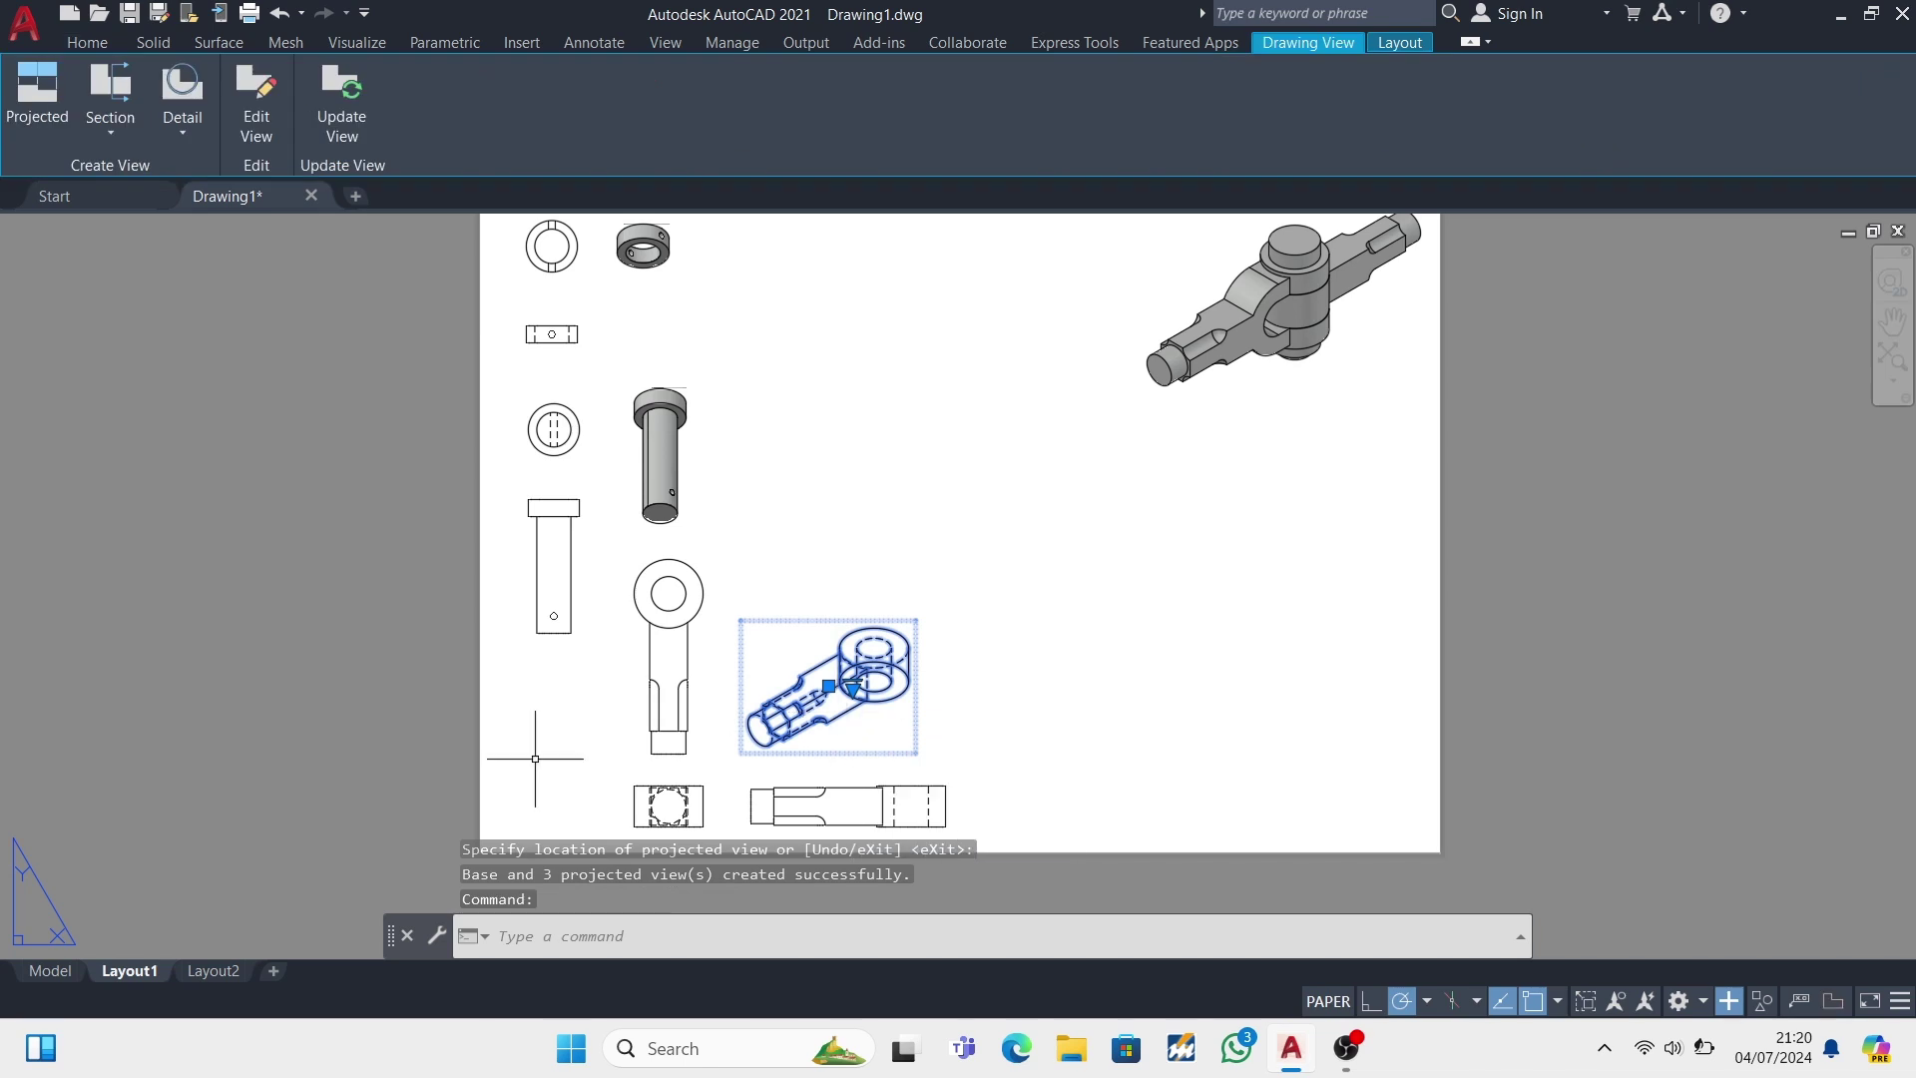
- Shade the rod's isometric view and return to model space
left_click(246, 100)
left_click(178, 133)
left_click(255, 325)
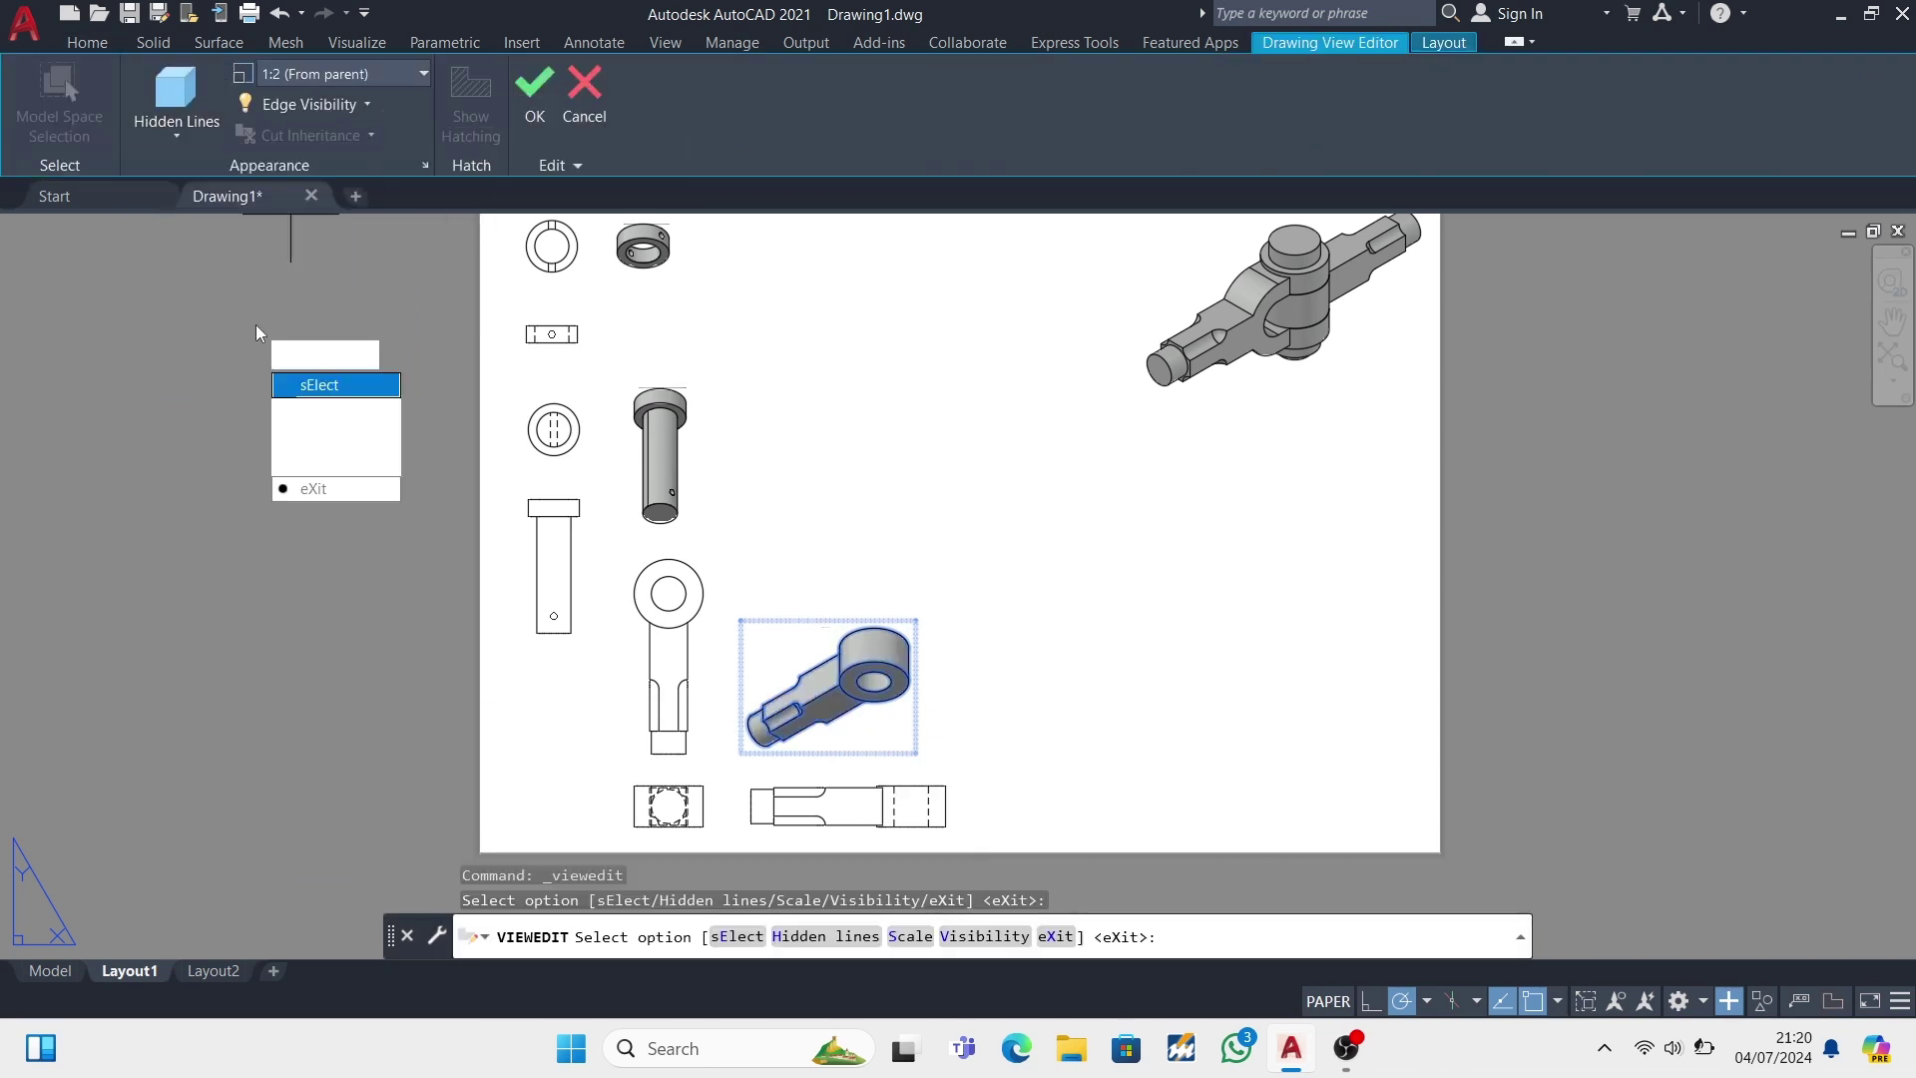
key("Return")
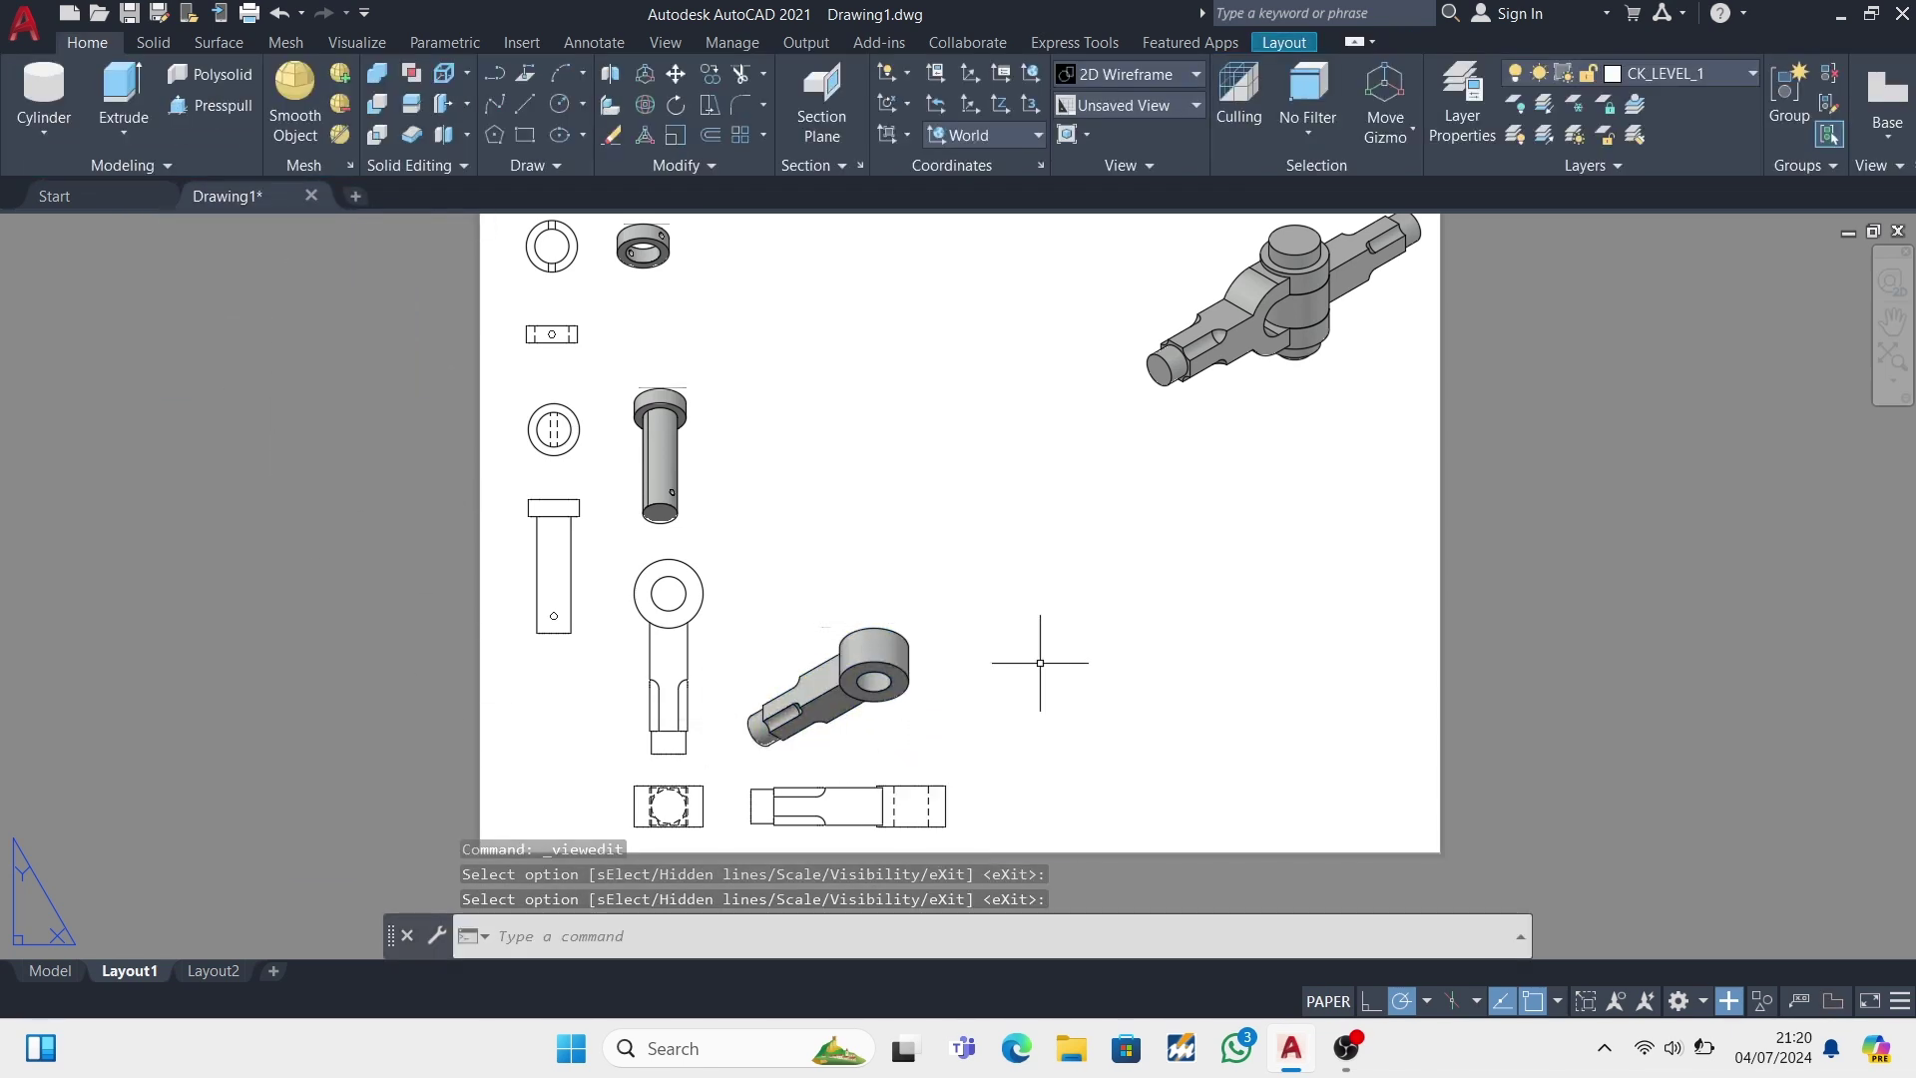
left_click(50, 970)
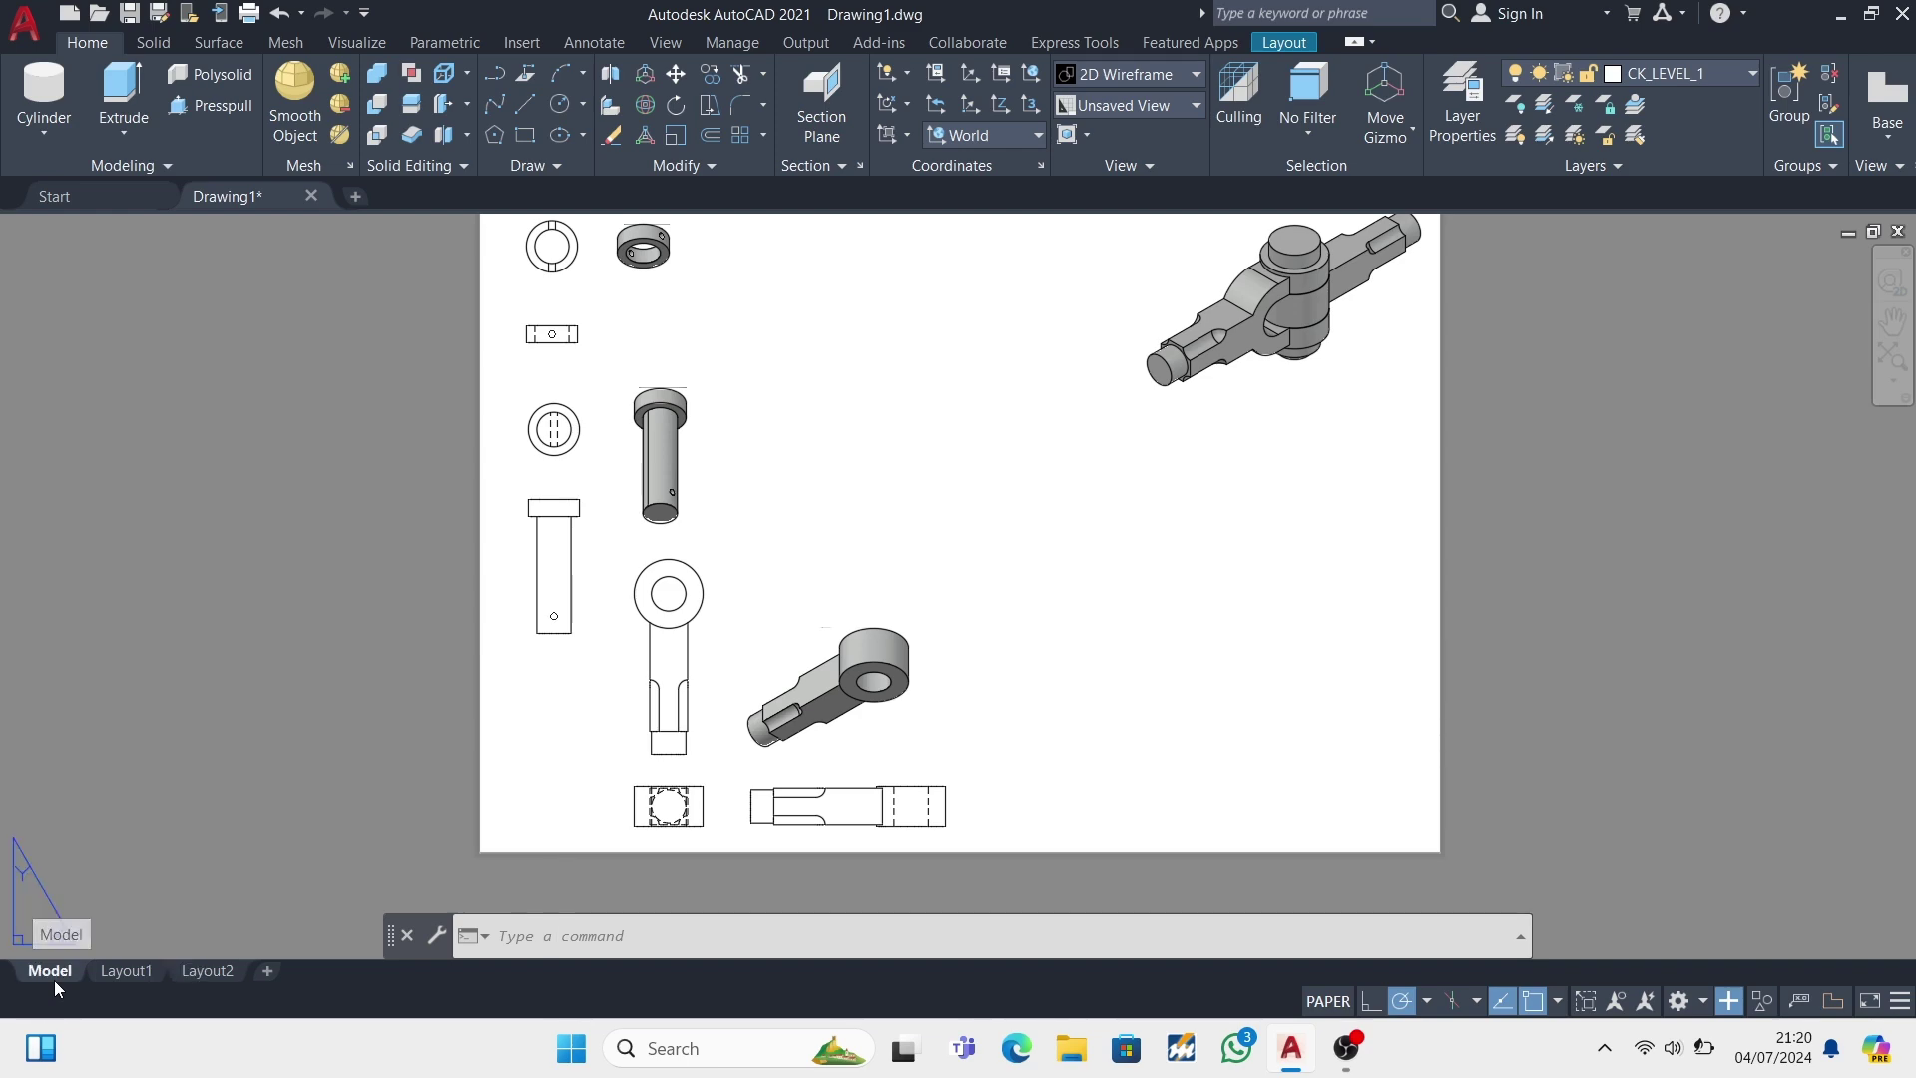
- Create the fork's base view in the upper middle of Layout1
left_click(1887, 110)
left_click(1866, 185)
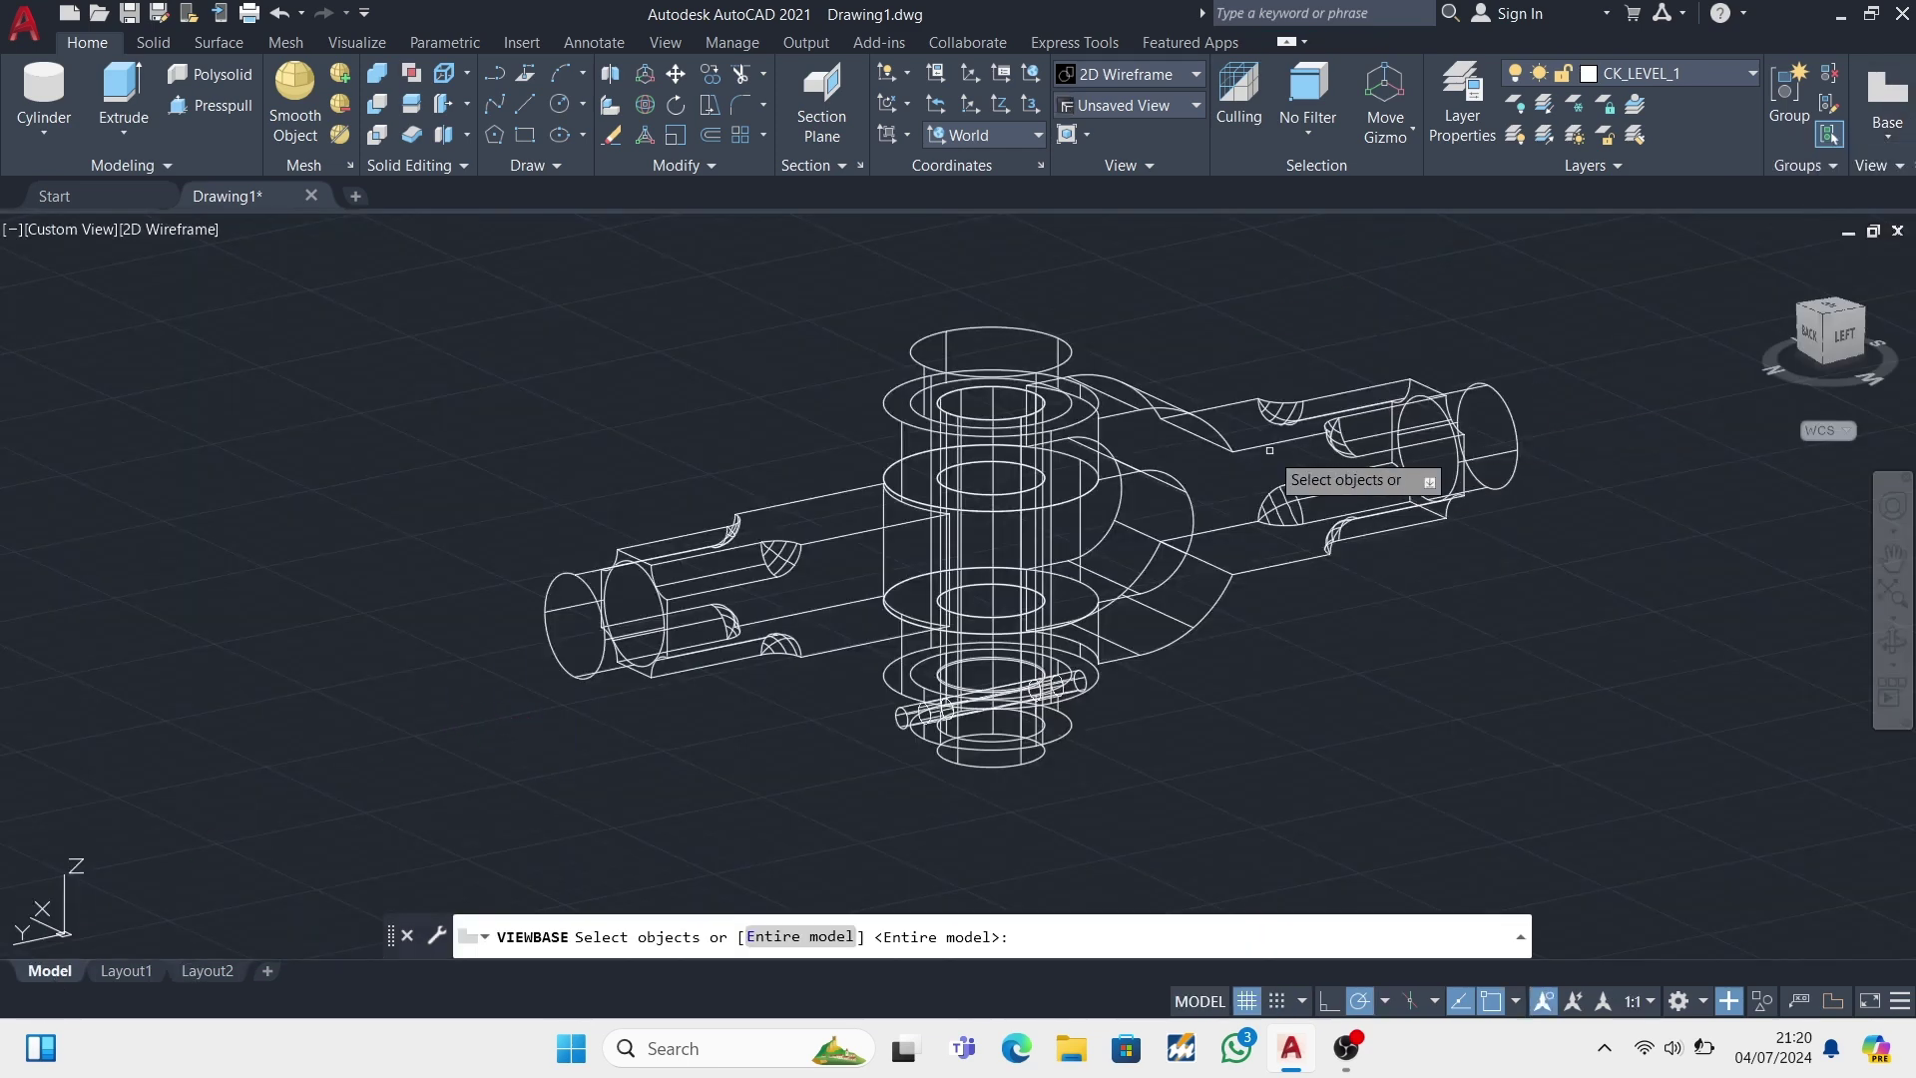
left_click(1282, 461)
key("Return")
key("Return")
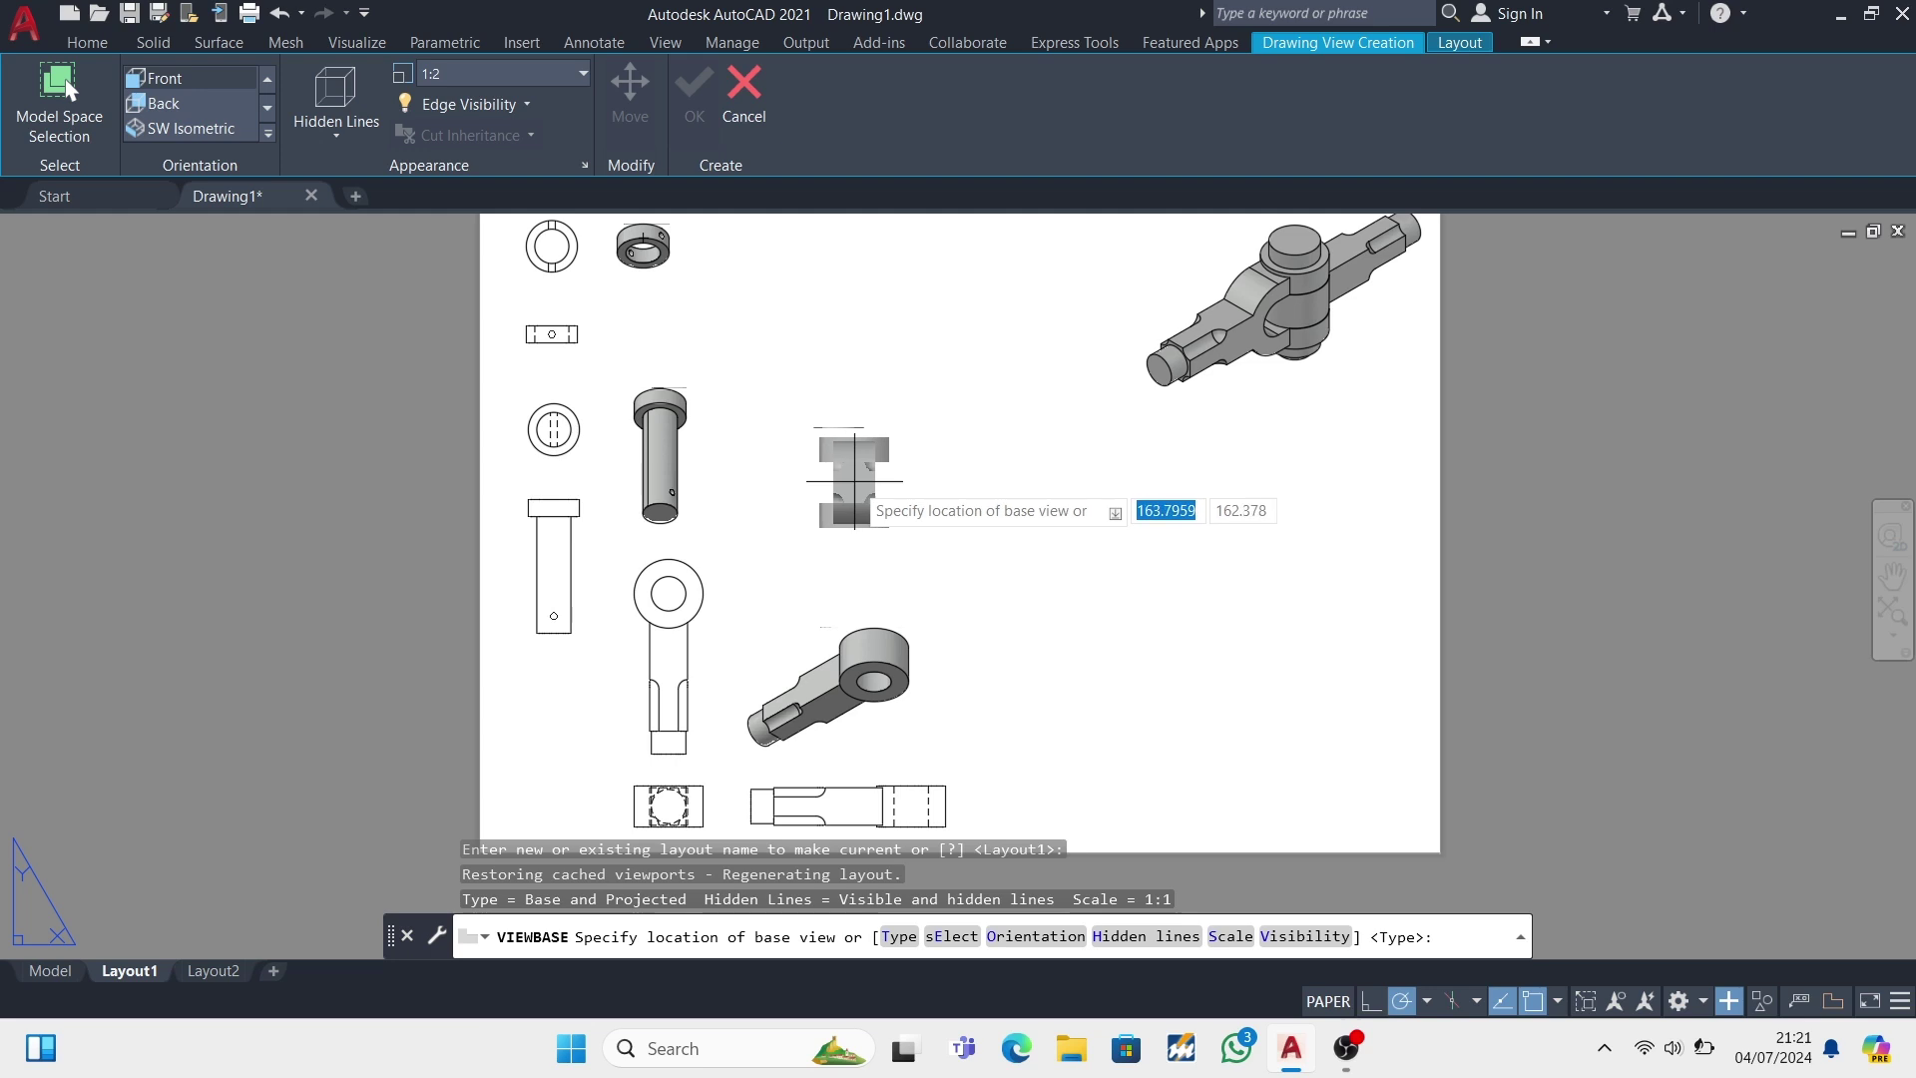
left_click(854, 486)
key("Return")
- Add the fork's side view to the right and an isometric view above it
scroll(859, 330, "down", 2)
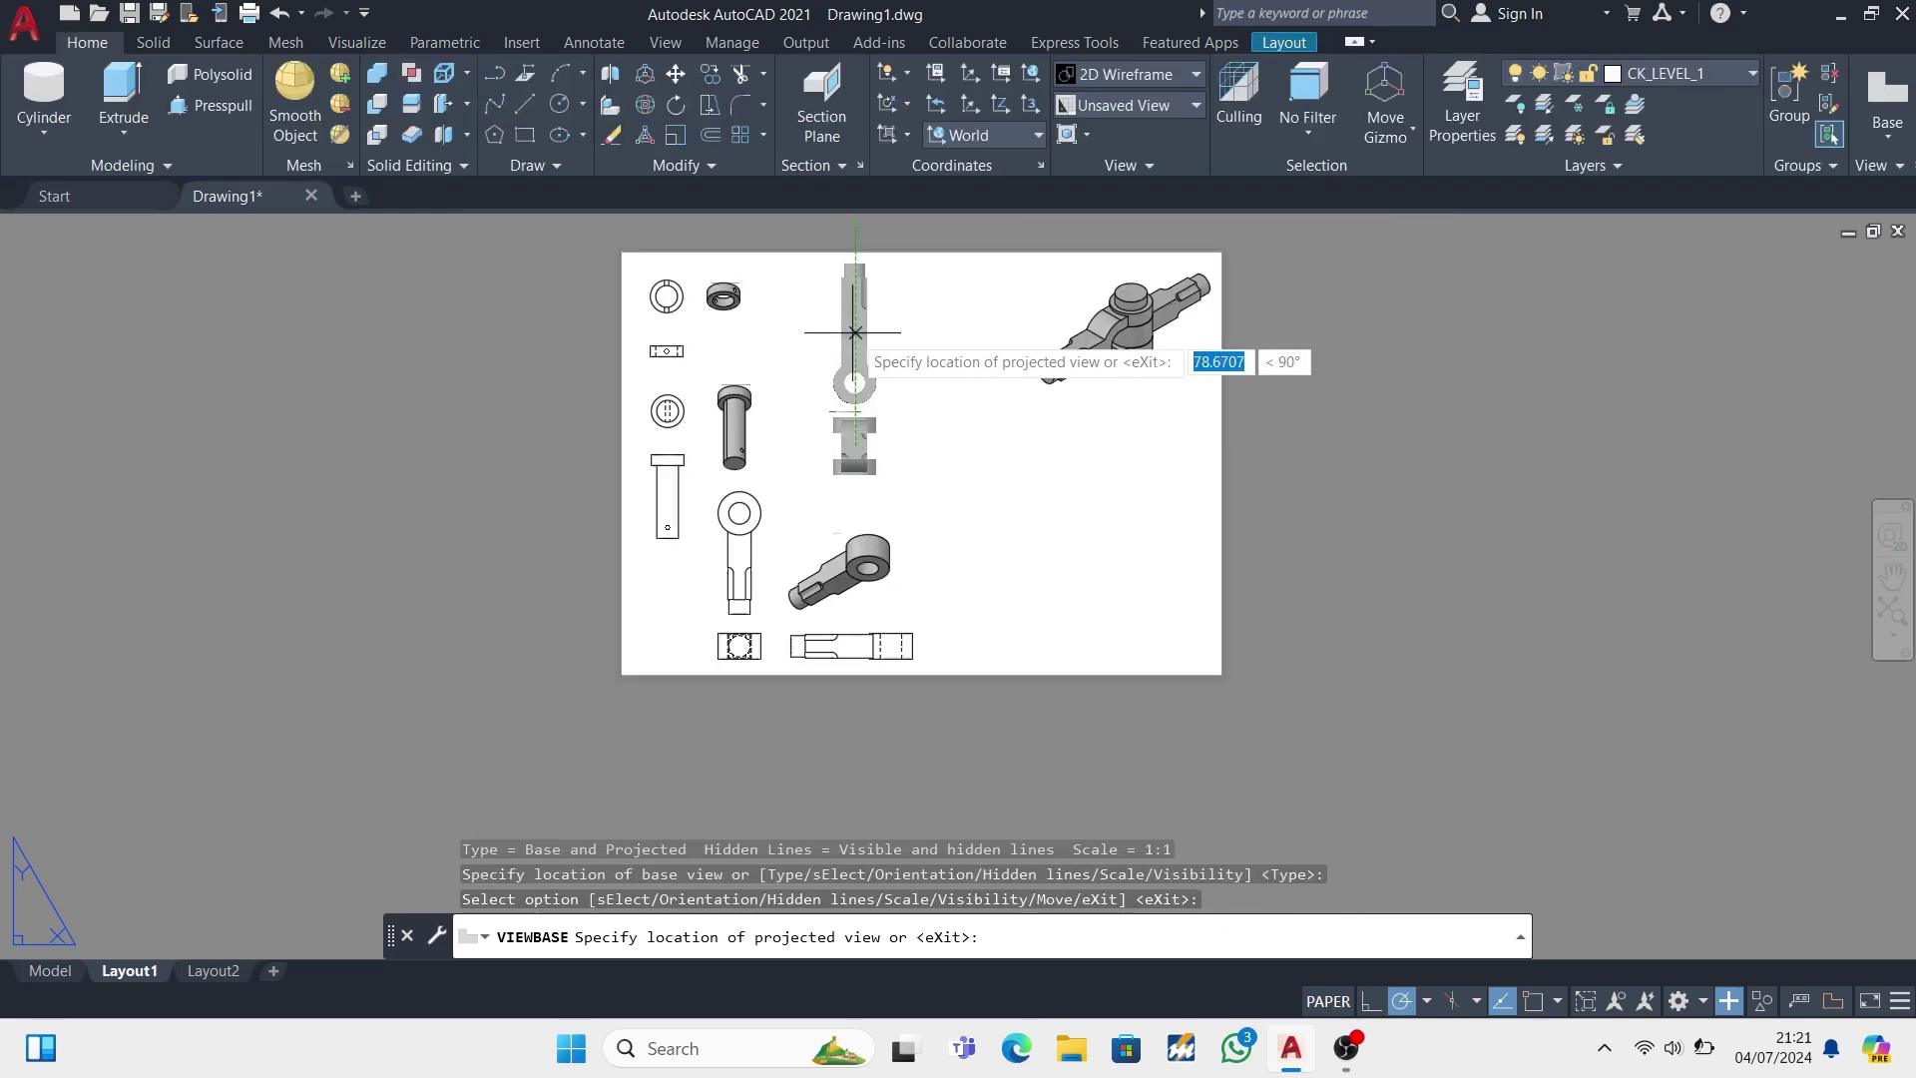
left_click(973, 430)
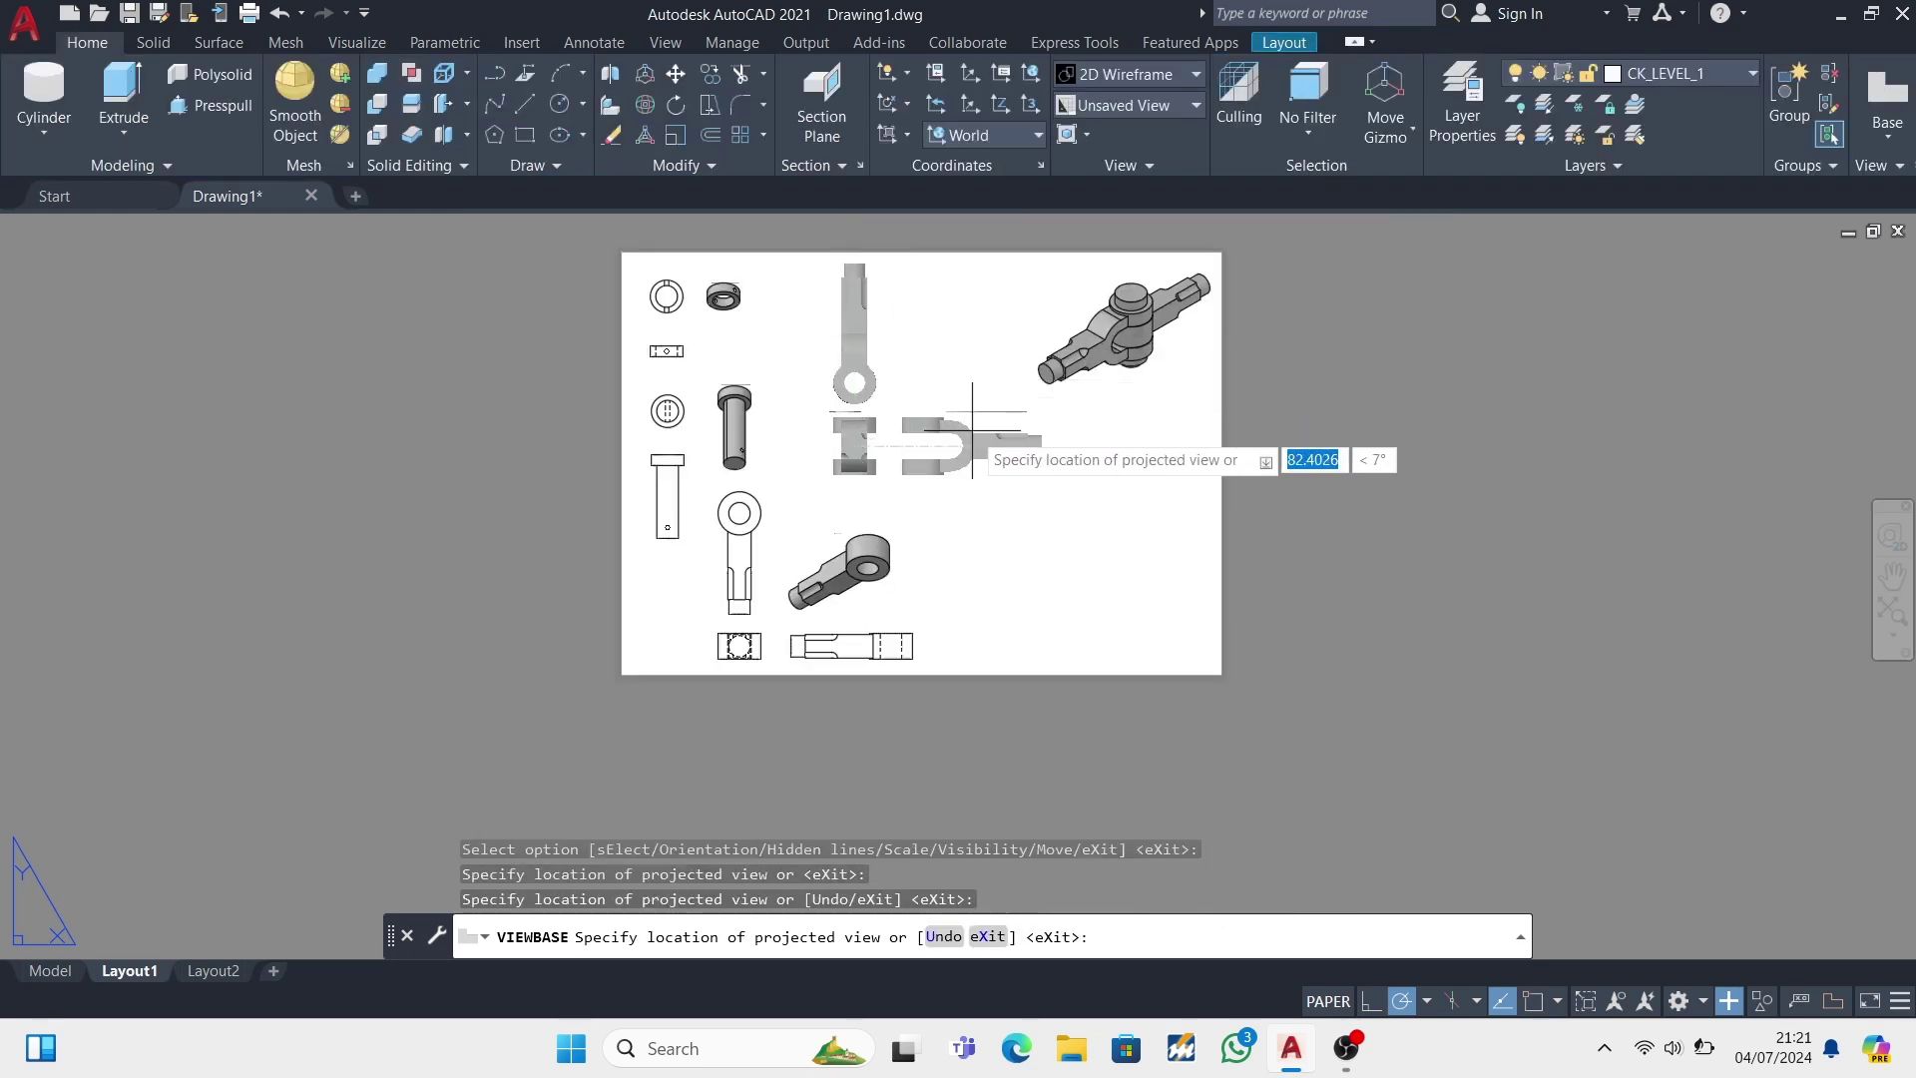
left_click(961, 333)
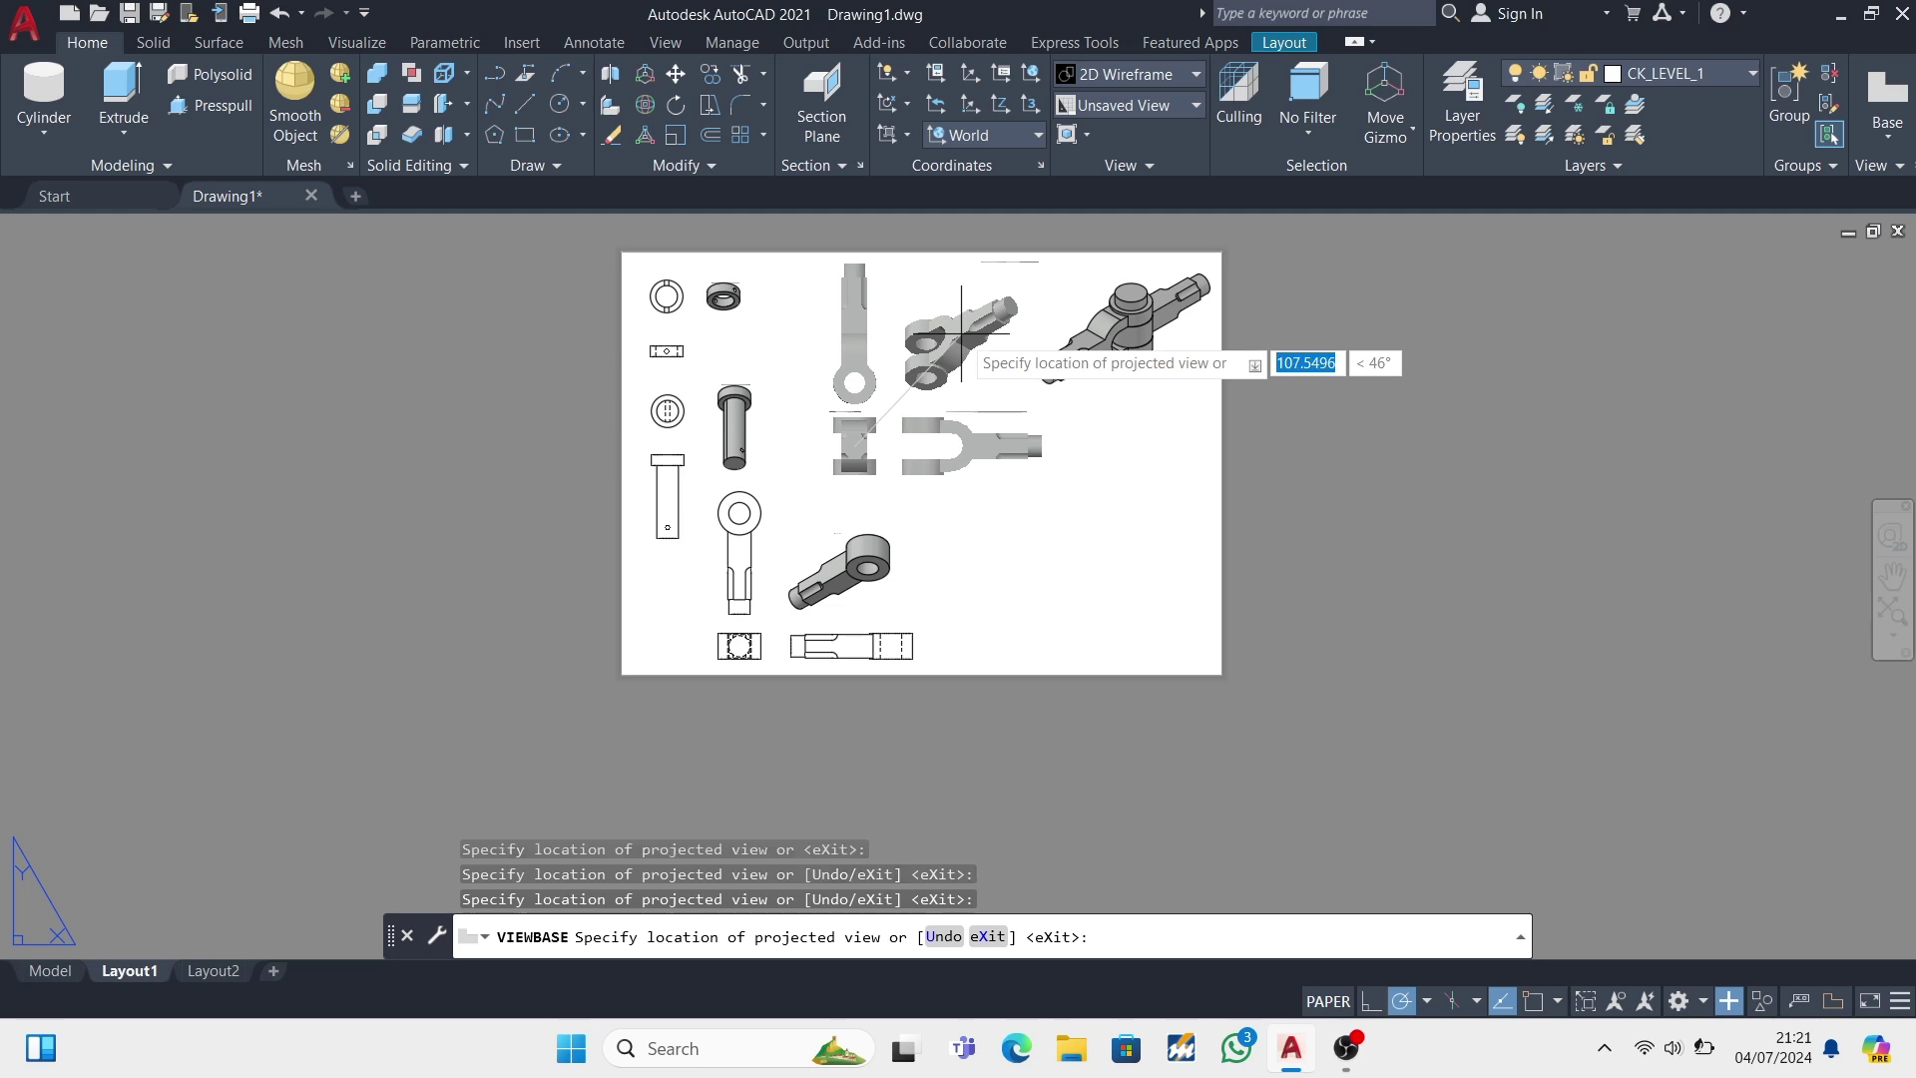
key("Return")
- Set the fork's isometric view to shaded display
scroll(978, 359, "up", 2)
double_click(948, 330)
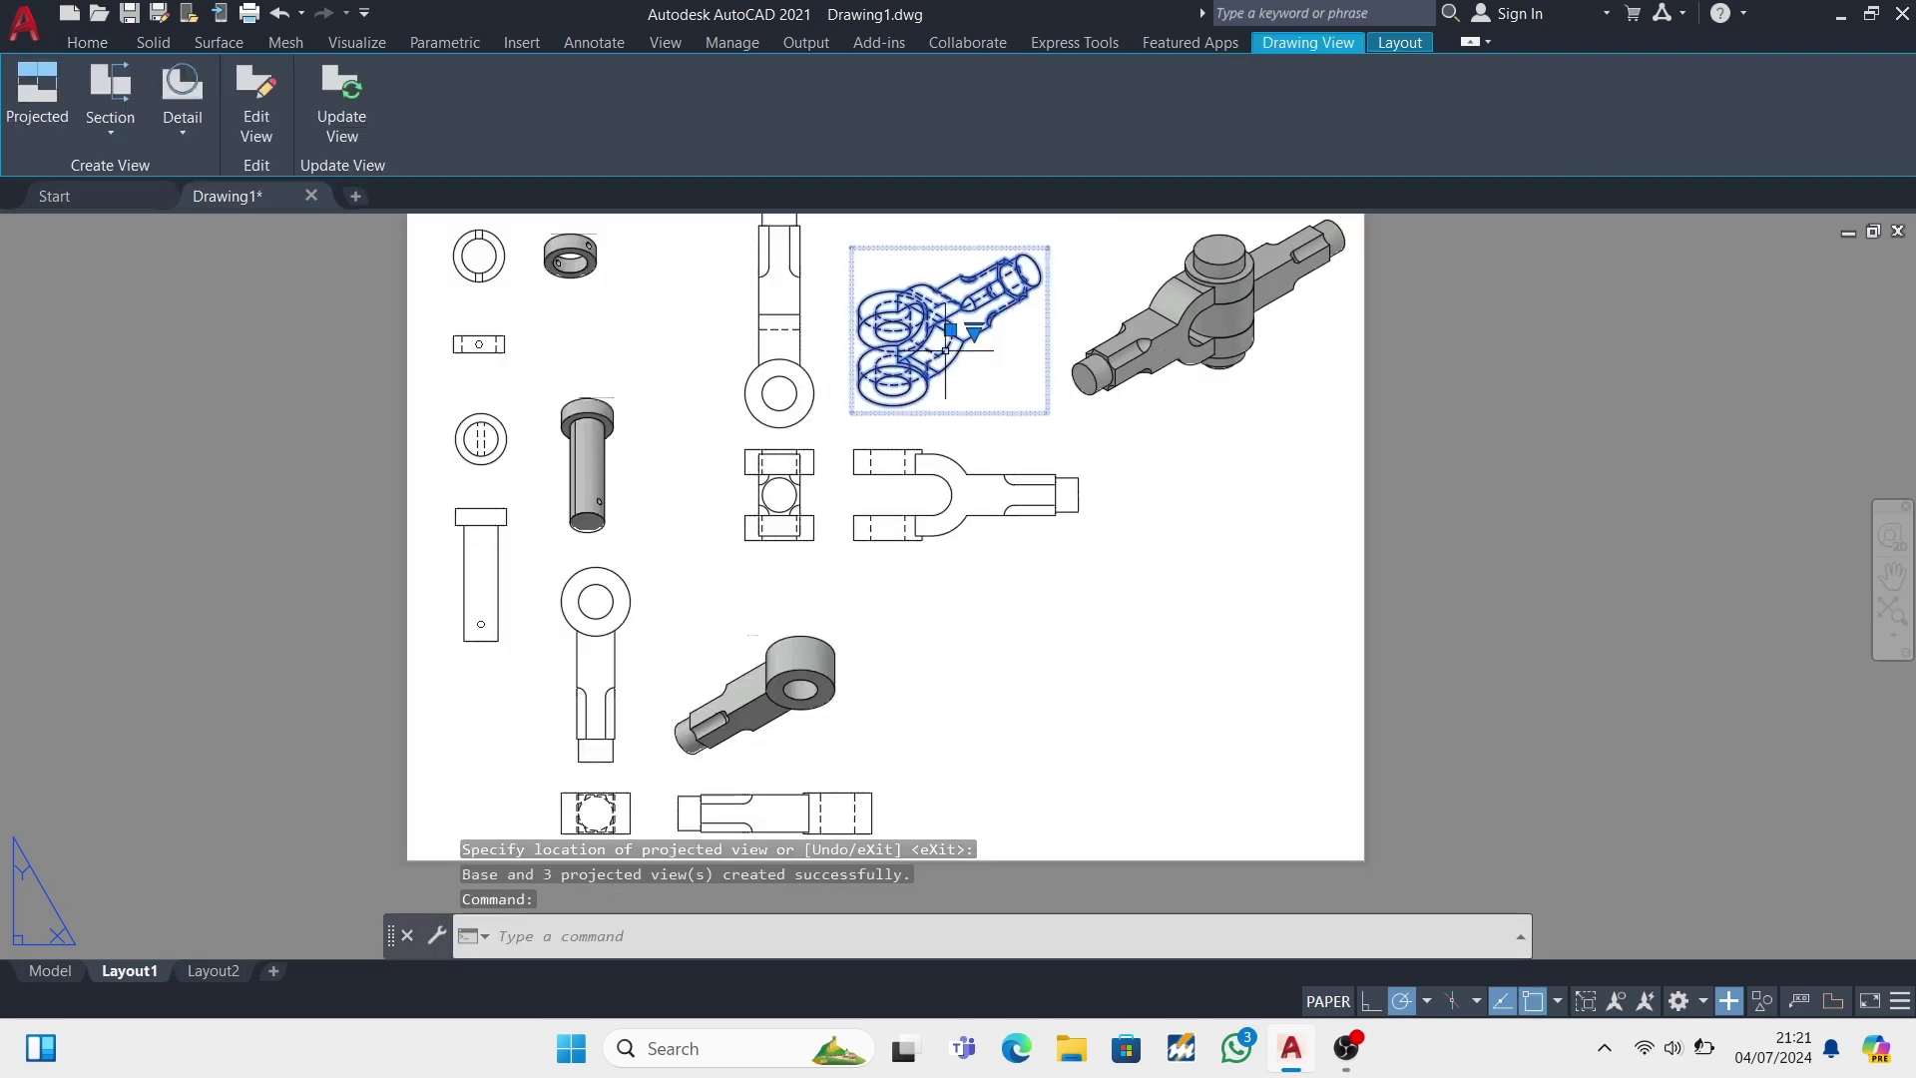
left_click(221, 317)
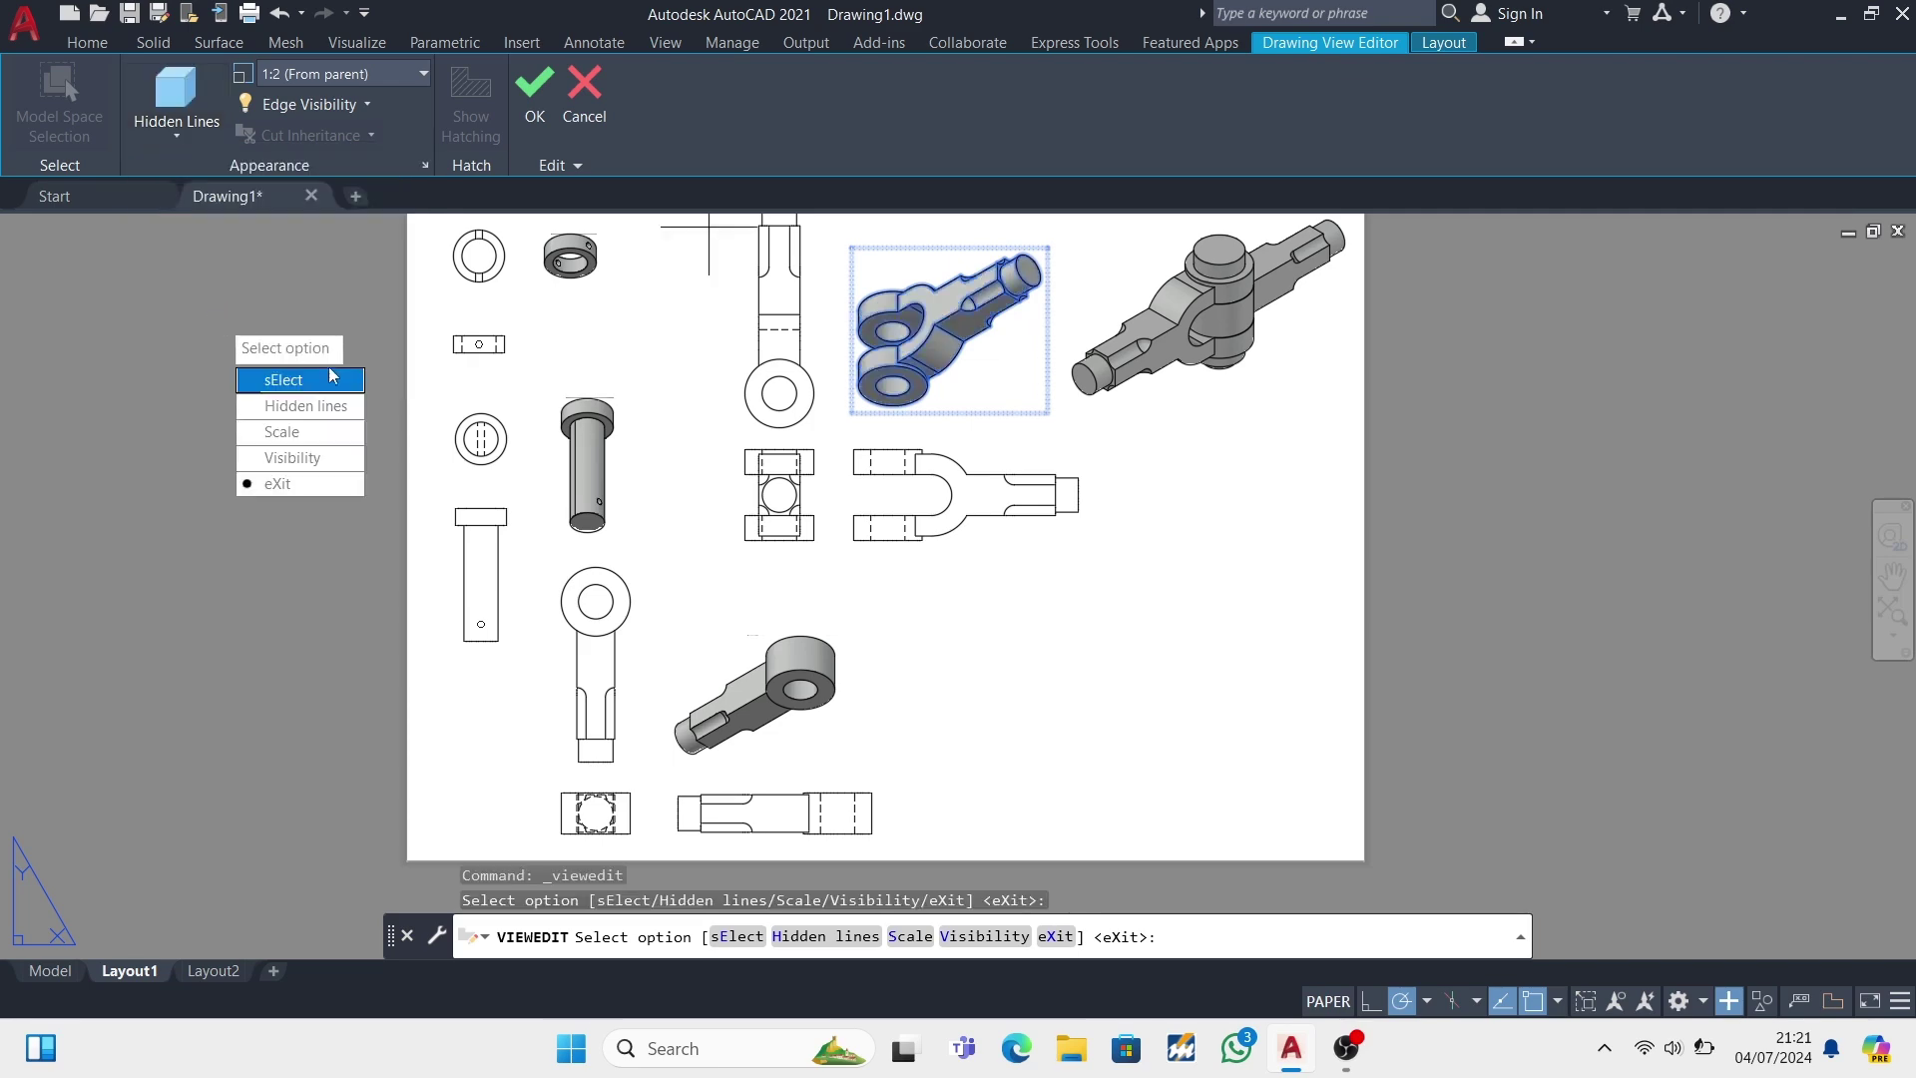
key("Return")
scroll(477, 394, "down", 4)
- From model space, start a 1:2 base view of the cross pin
left_click(50, 970)
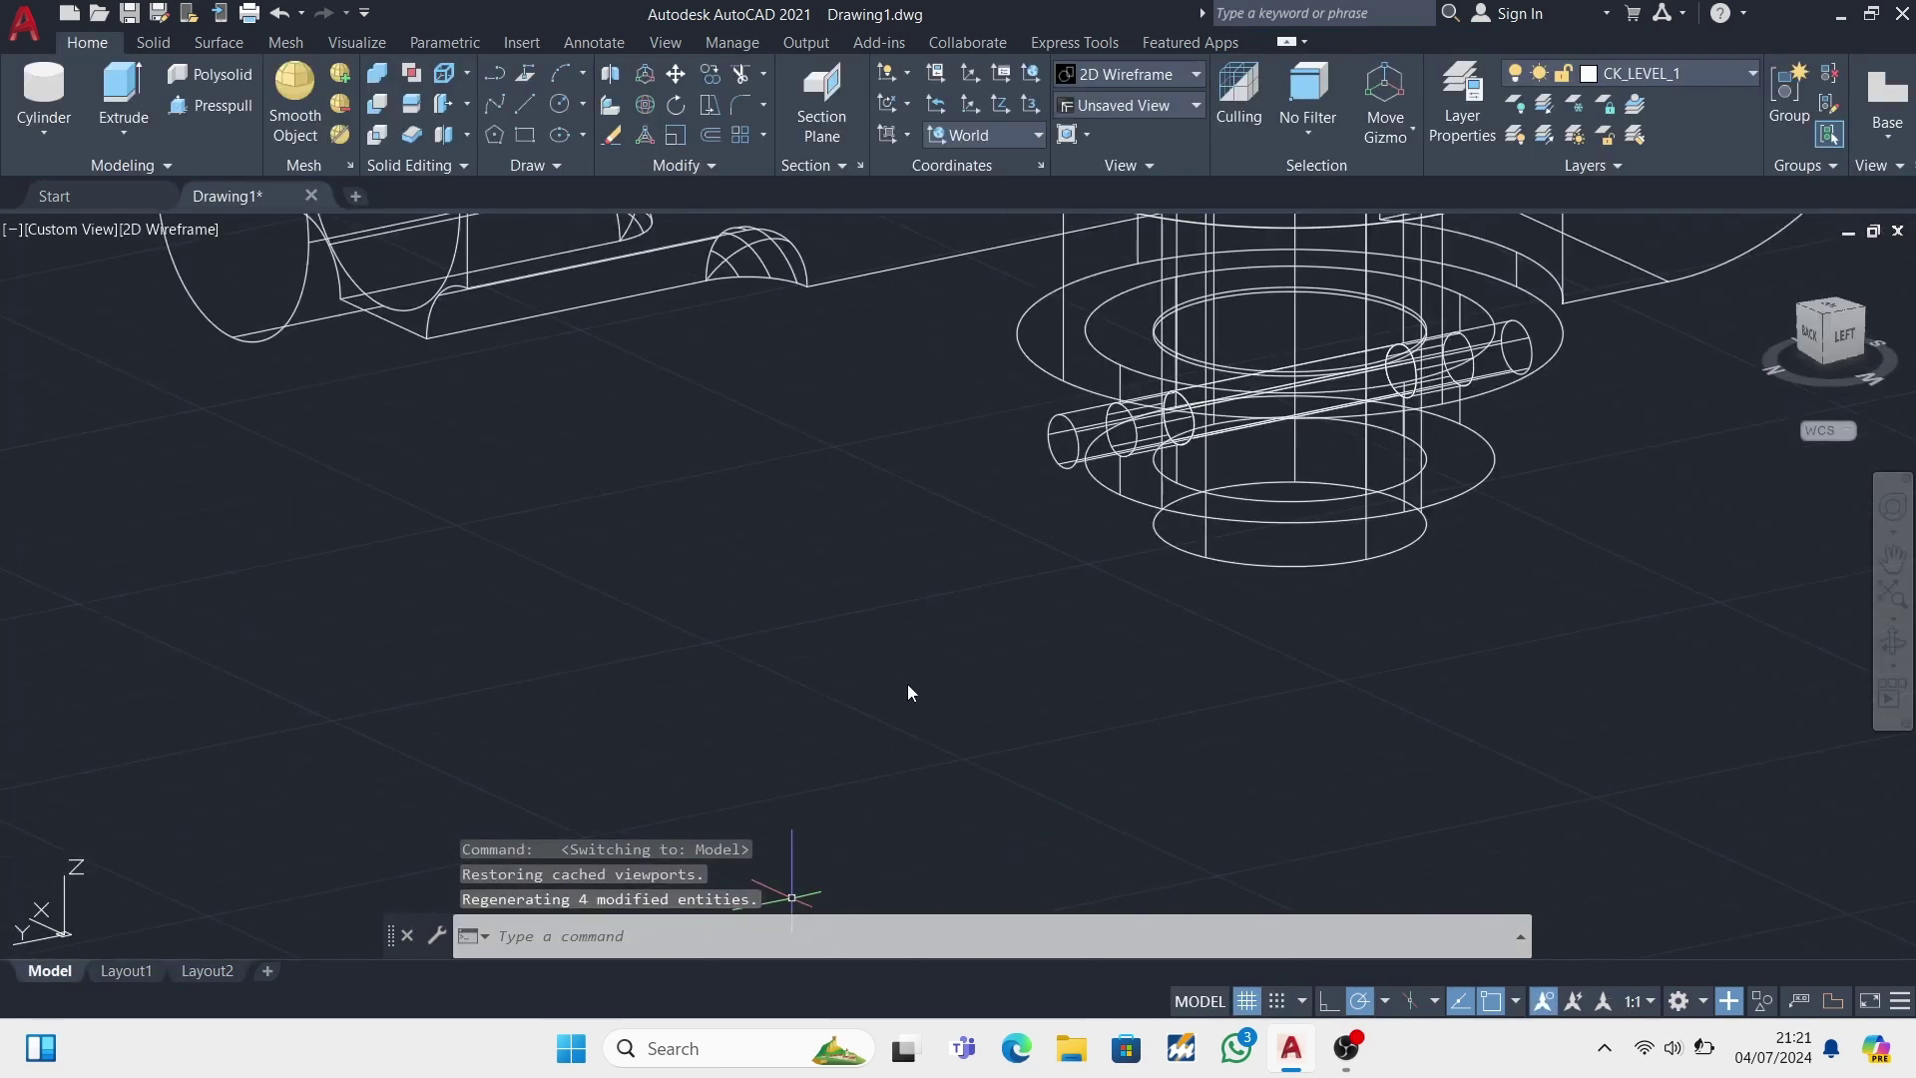
left_click(998, 415)
left_click(738, 886)
left_click(1887, 100)
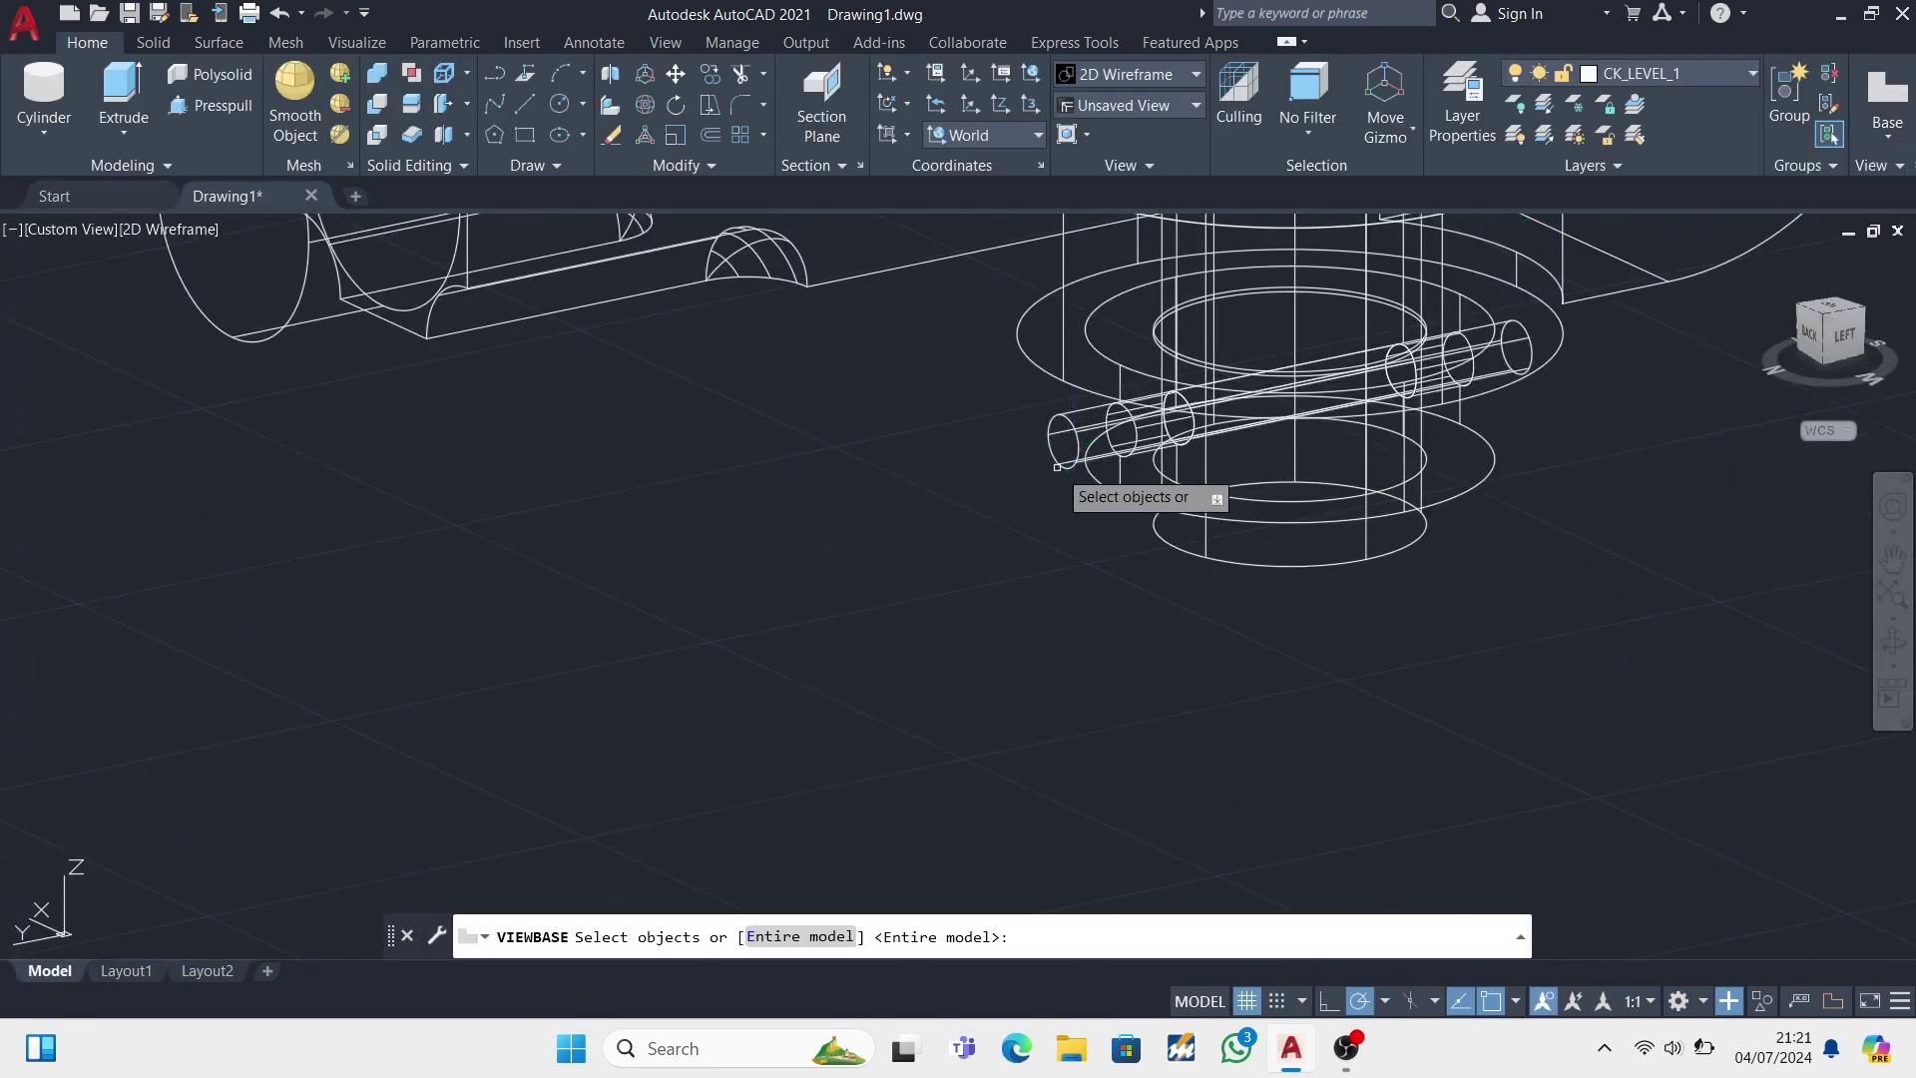
left_click(1057, 466)
key("Return")
key("Return")
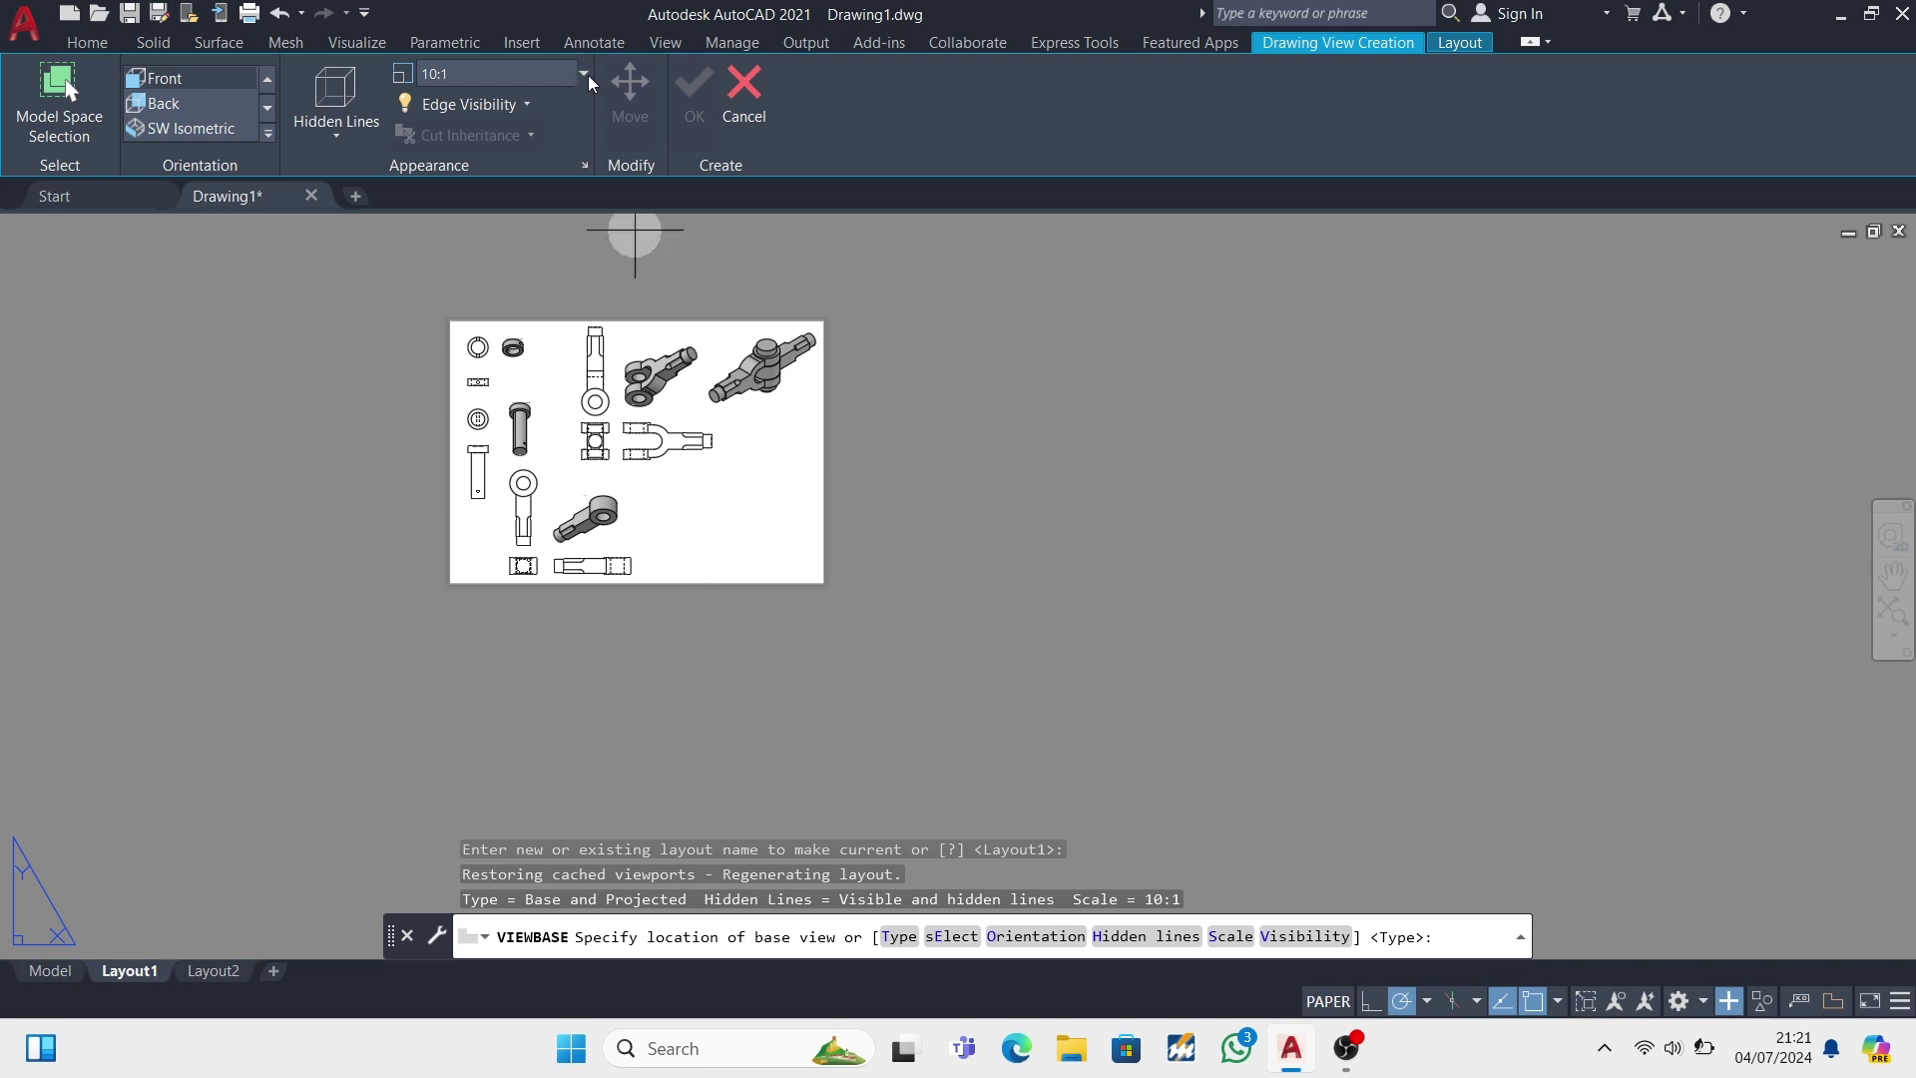
left_click(583, 73)
left_click(439, 120)
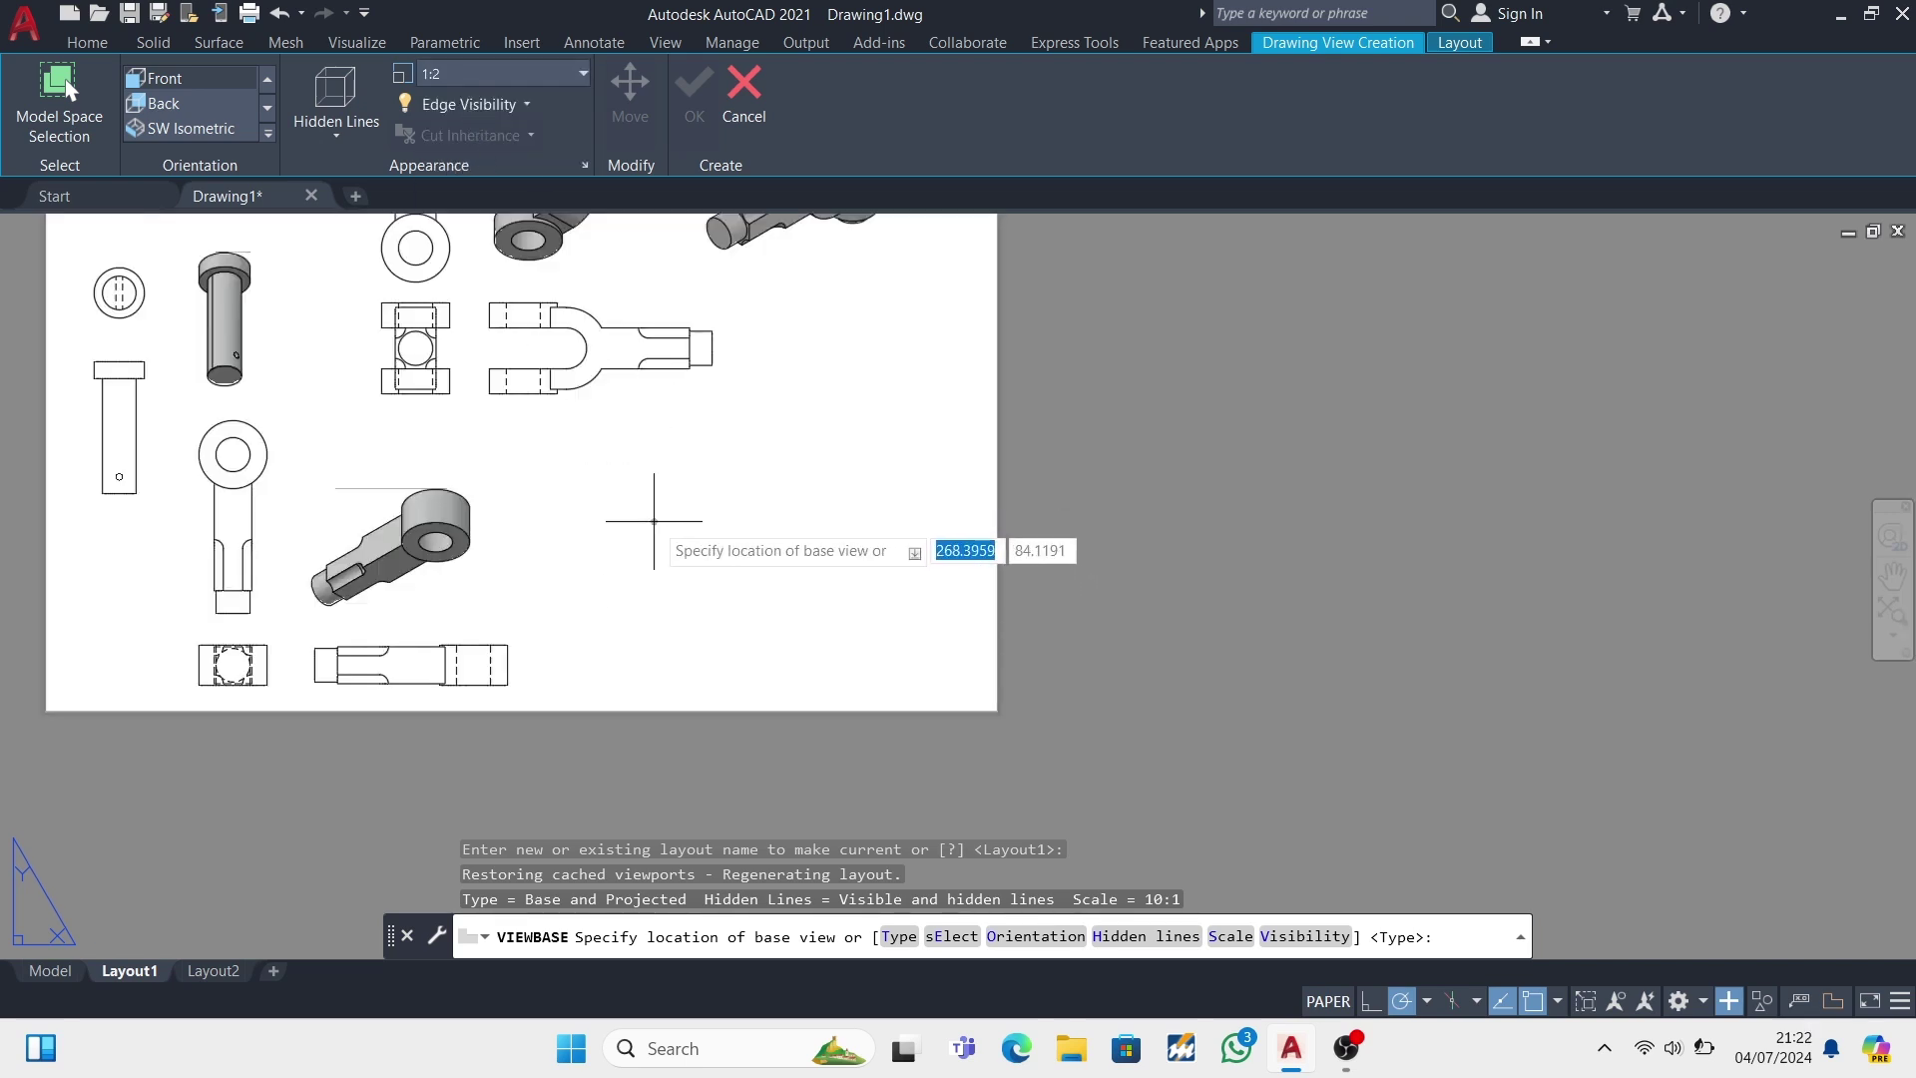
- Place the pin's base view right of the fork, with projected and isometric views
scroll(654, 520, "down", 2)
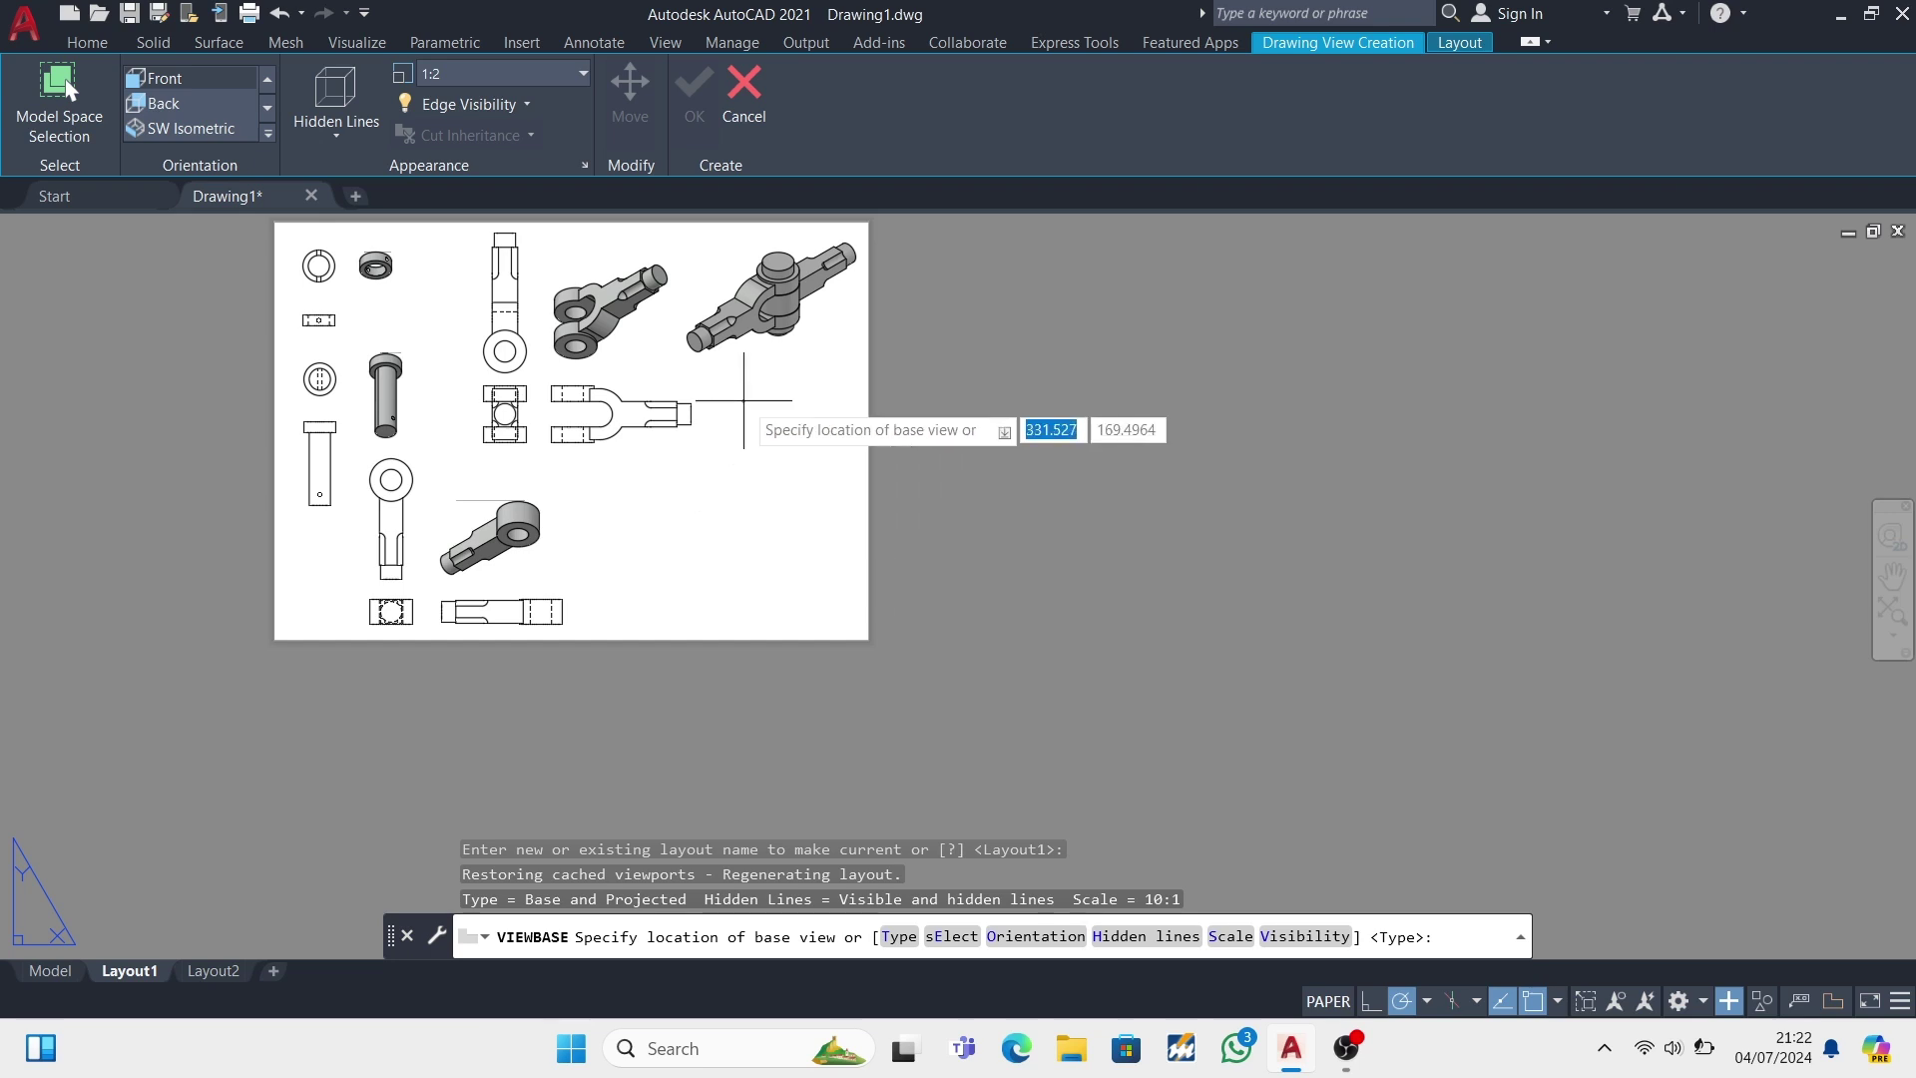
left_click(659, 517)
key("Return")
scroll(656, 547, "up", 2)
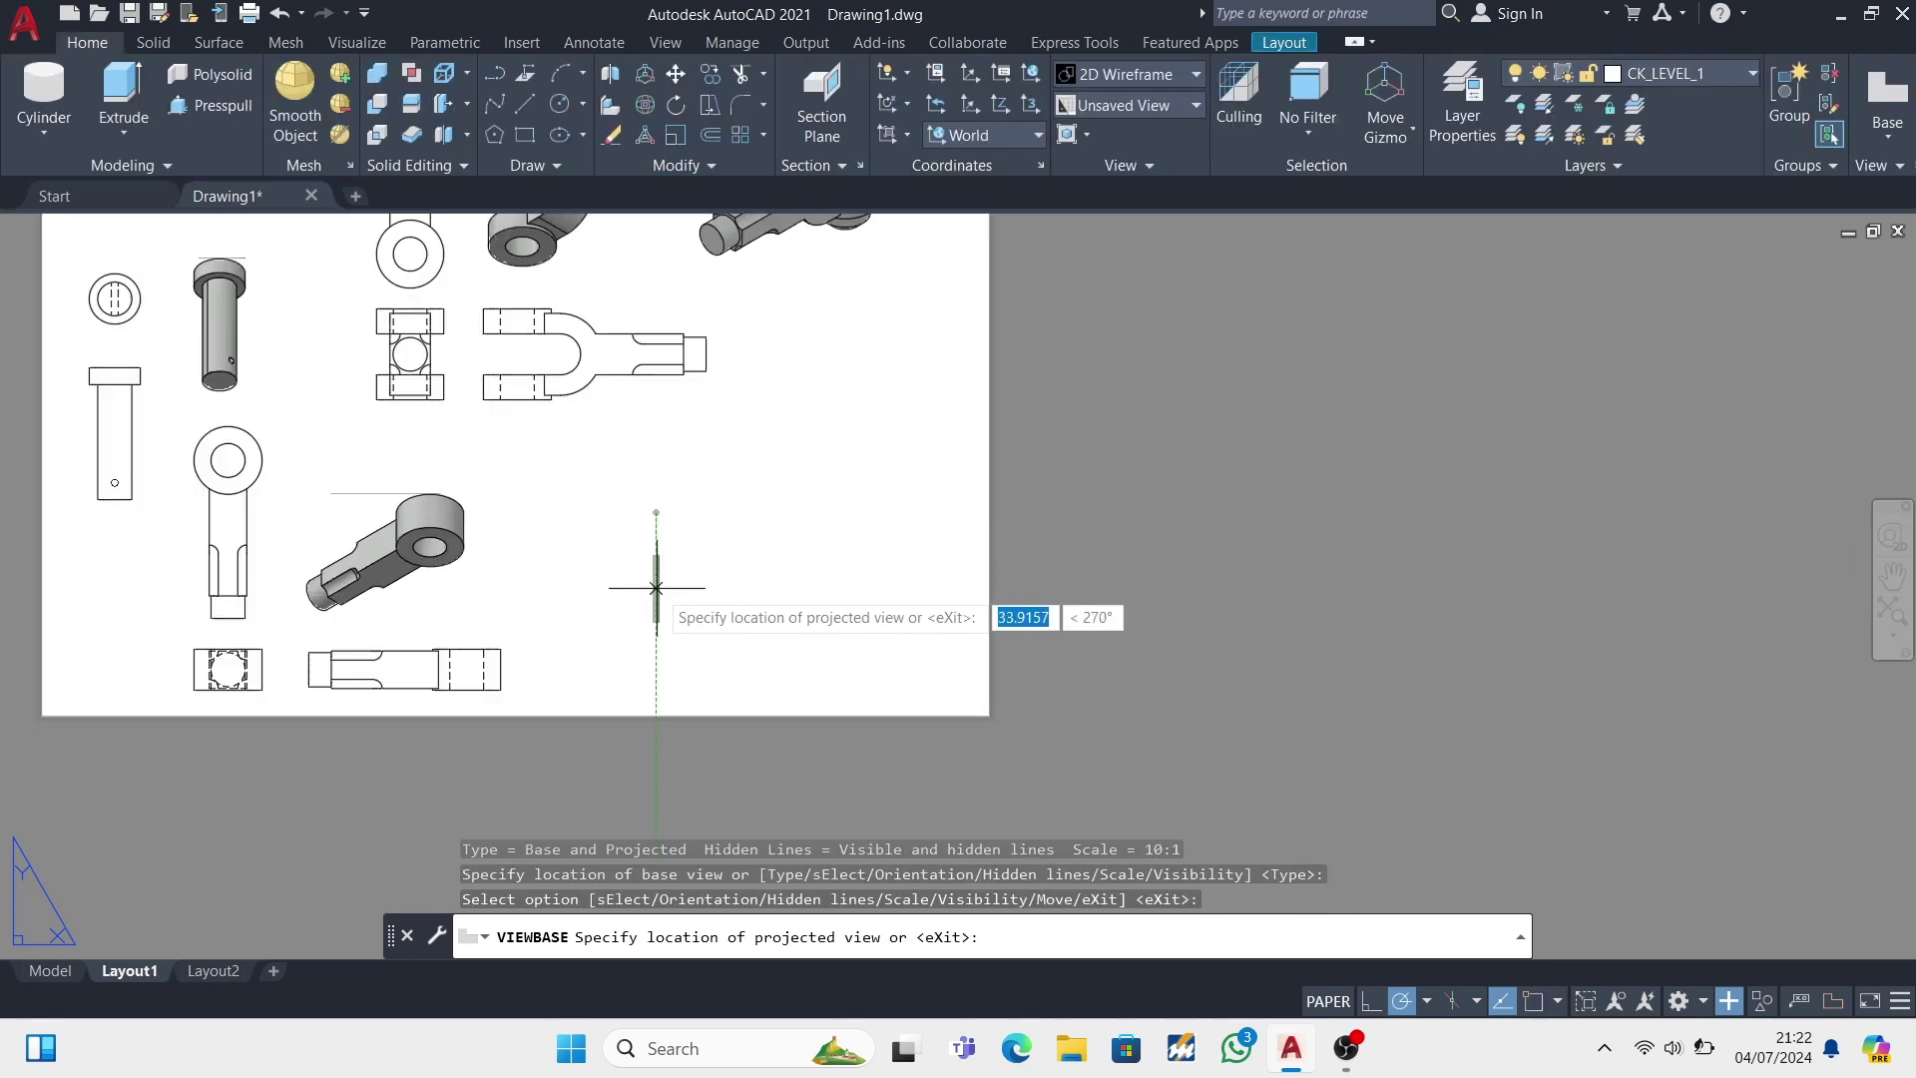
left_click(656, 574)
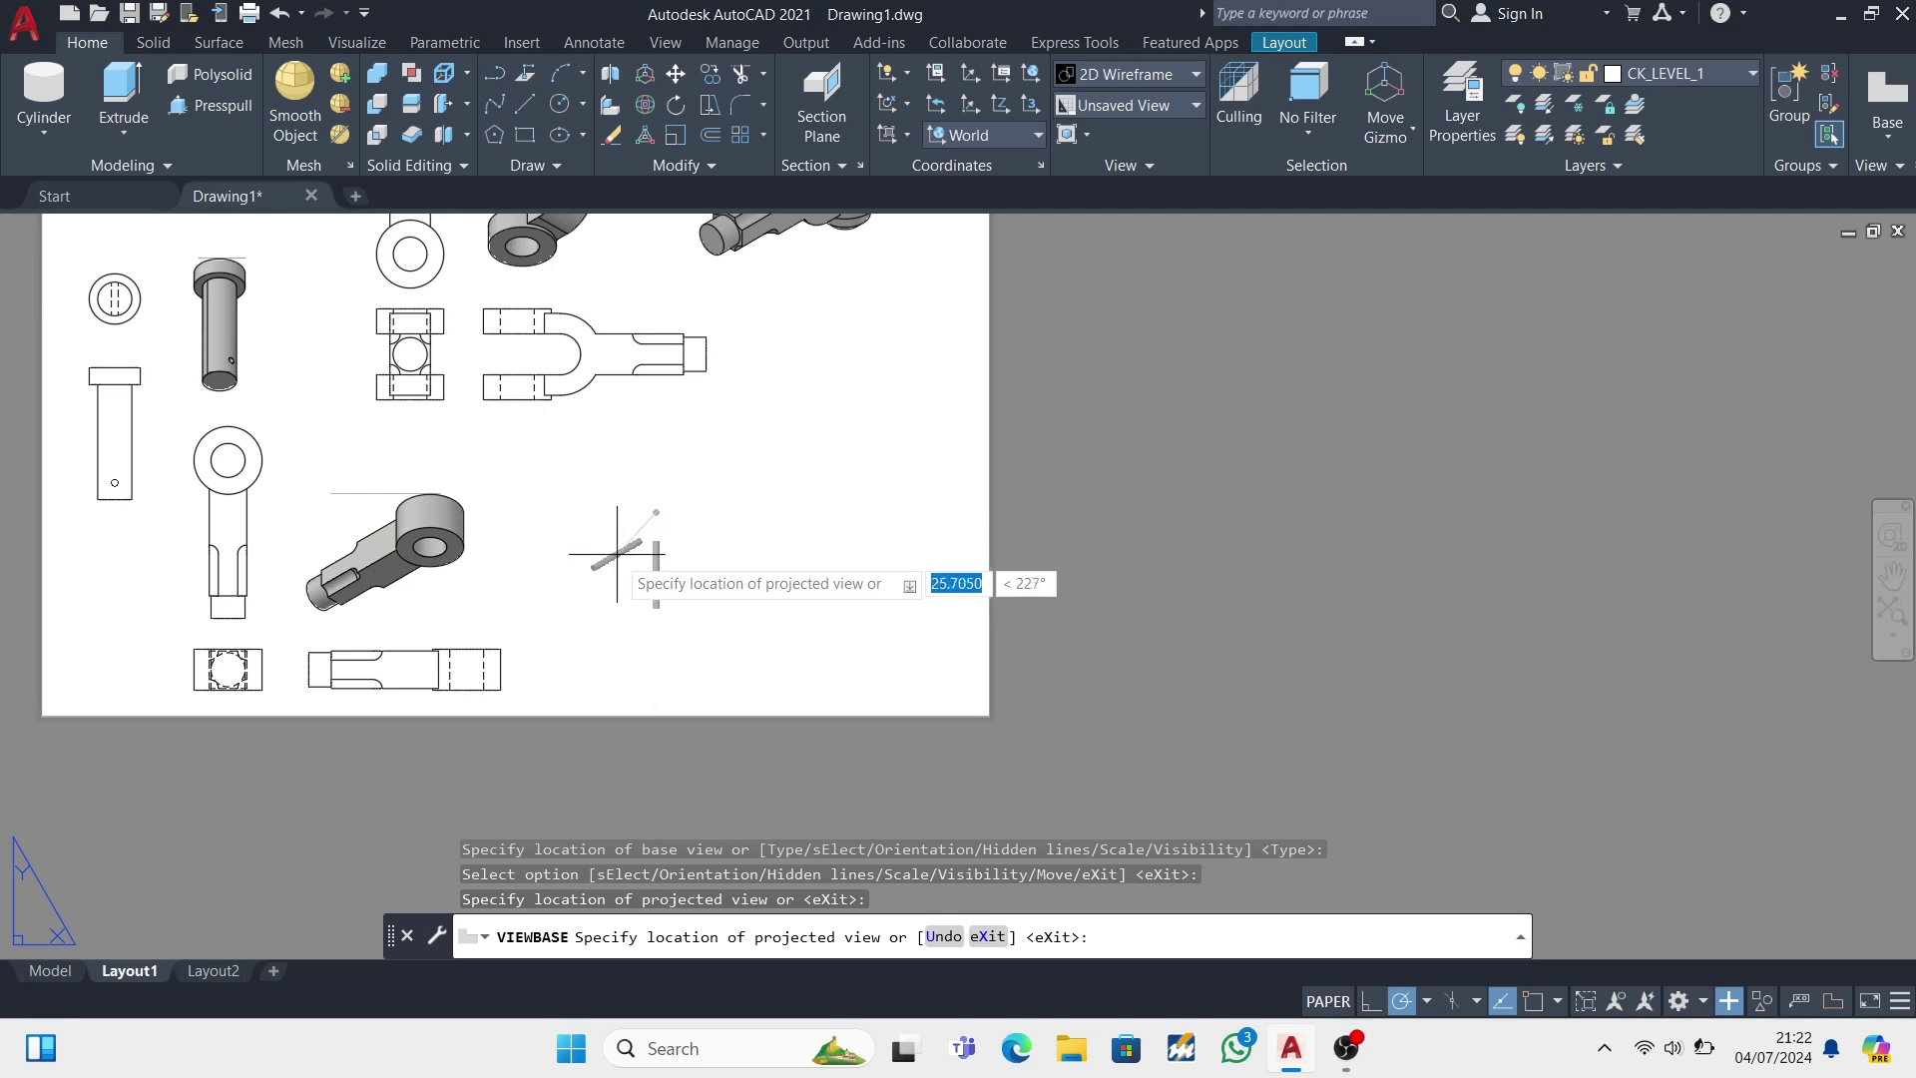
left_click(721, 574)
key("Return")
- Change the line display style of the pin's isometric view
scroll(720, 574, "up", 4)
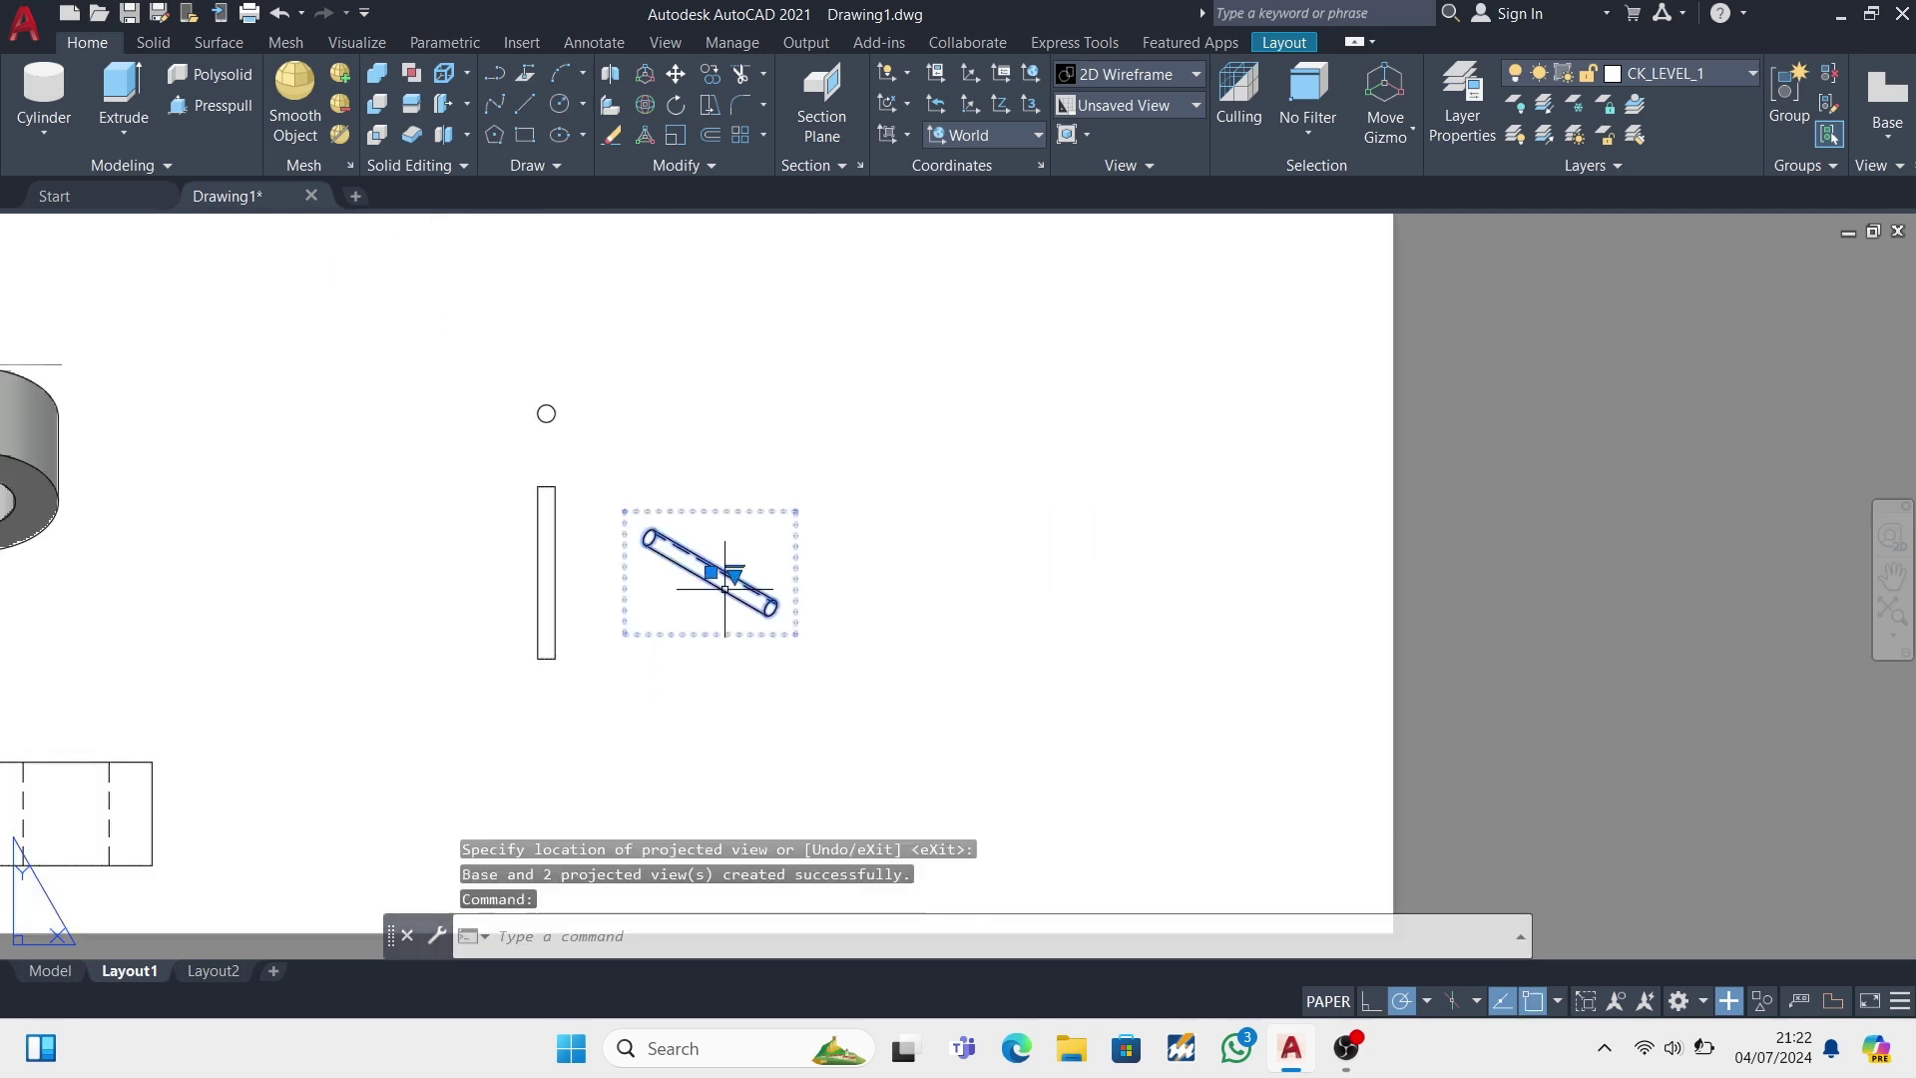
double_click(711, 573)
left_click(210, 128)
left_click(231, 313)
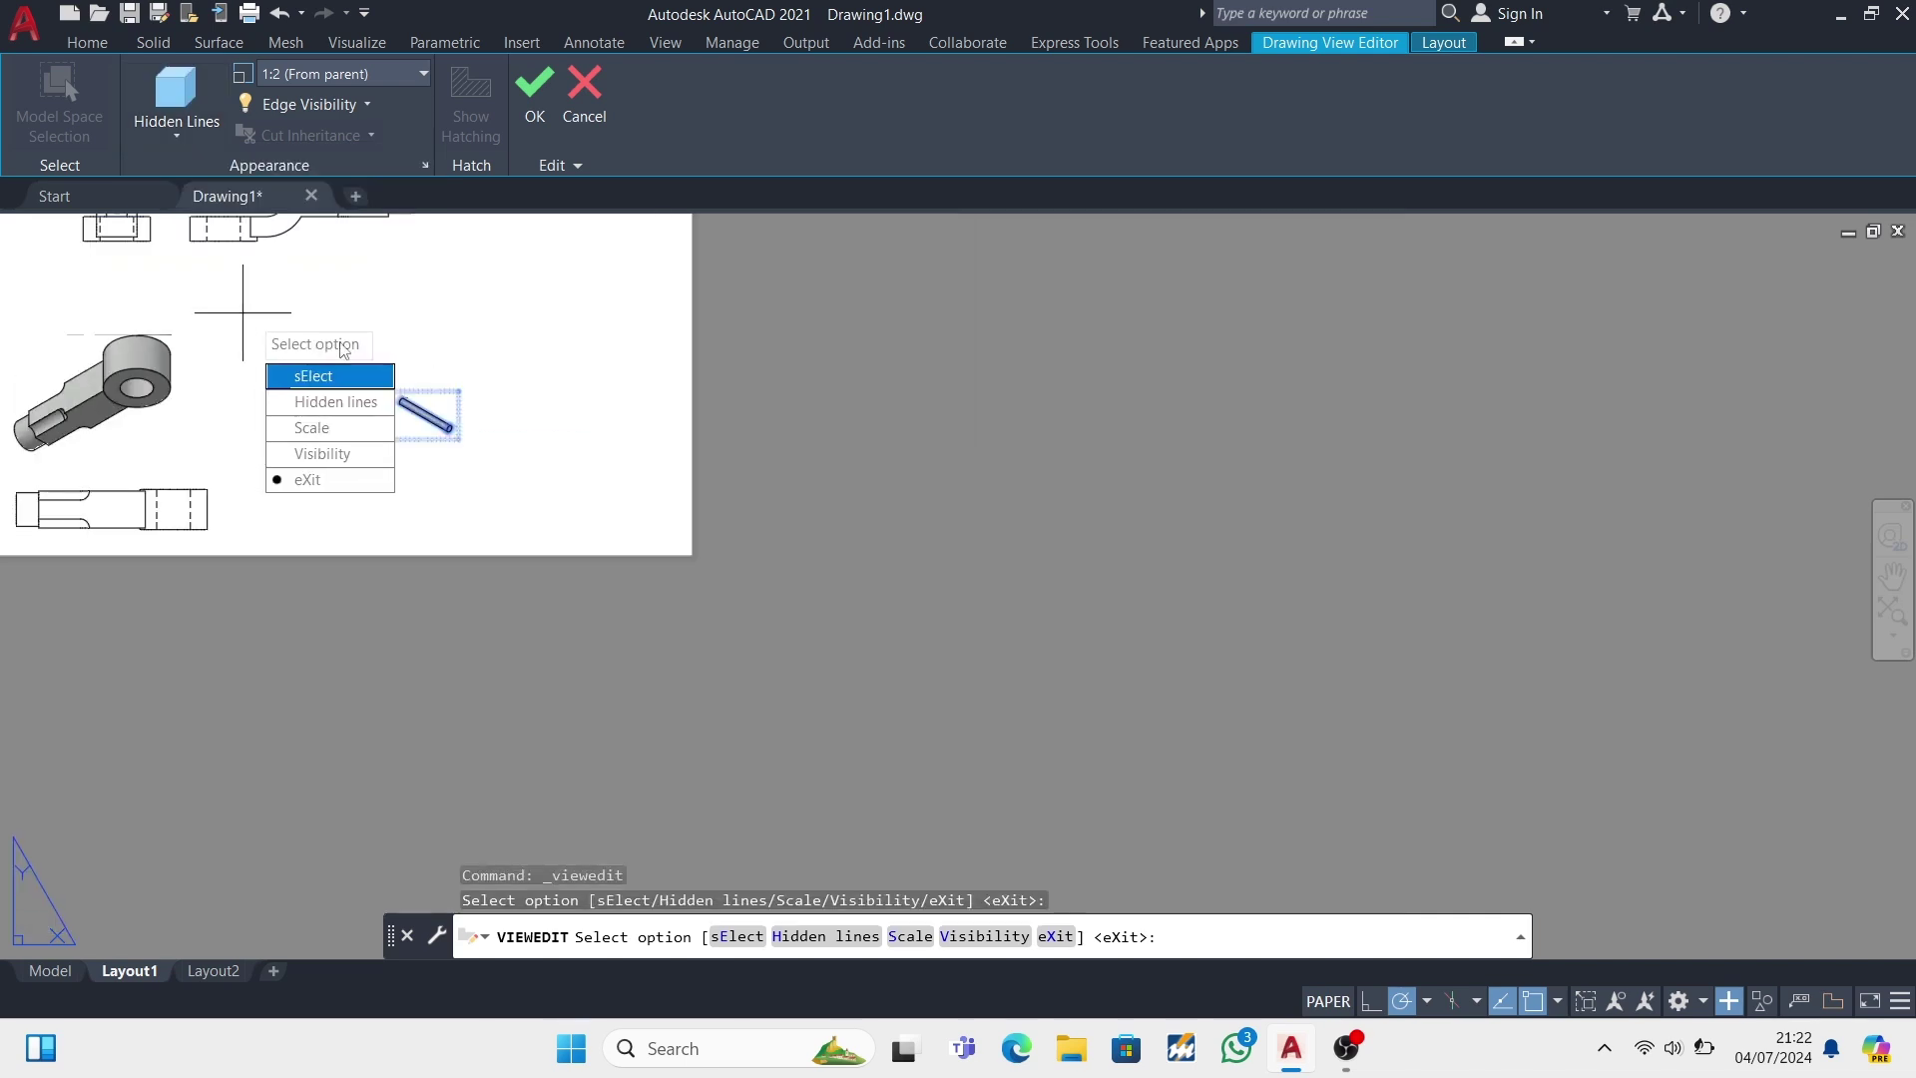
key("Return")
scroll(161, 240, "up", 4)
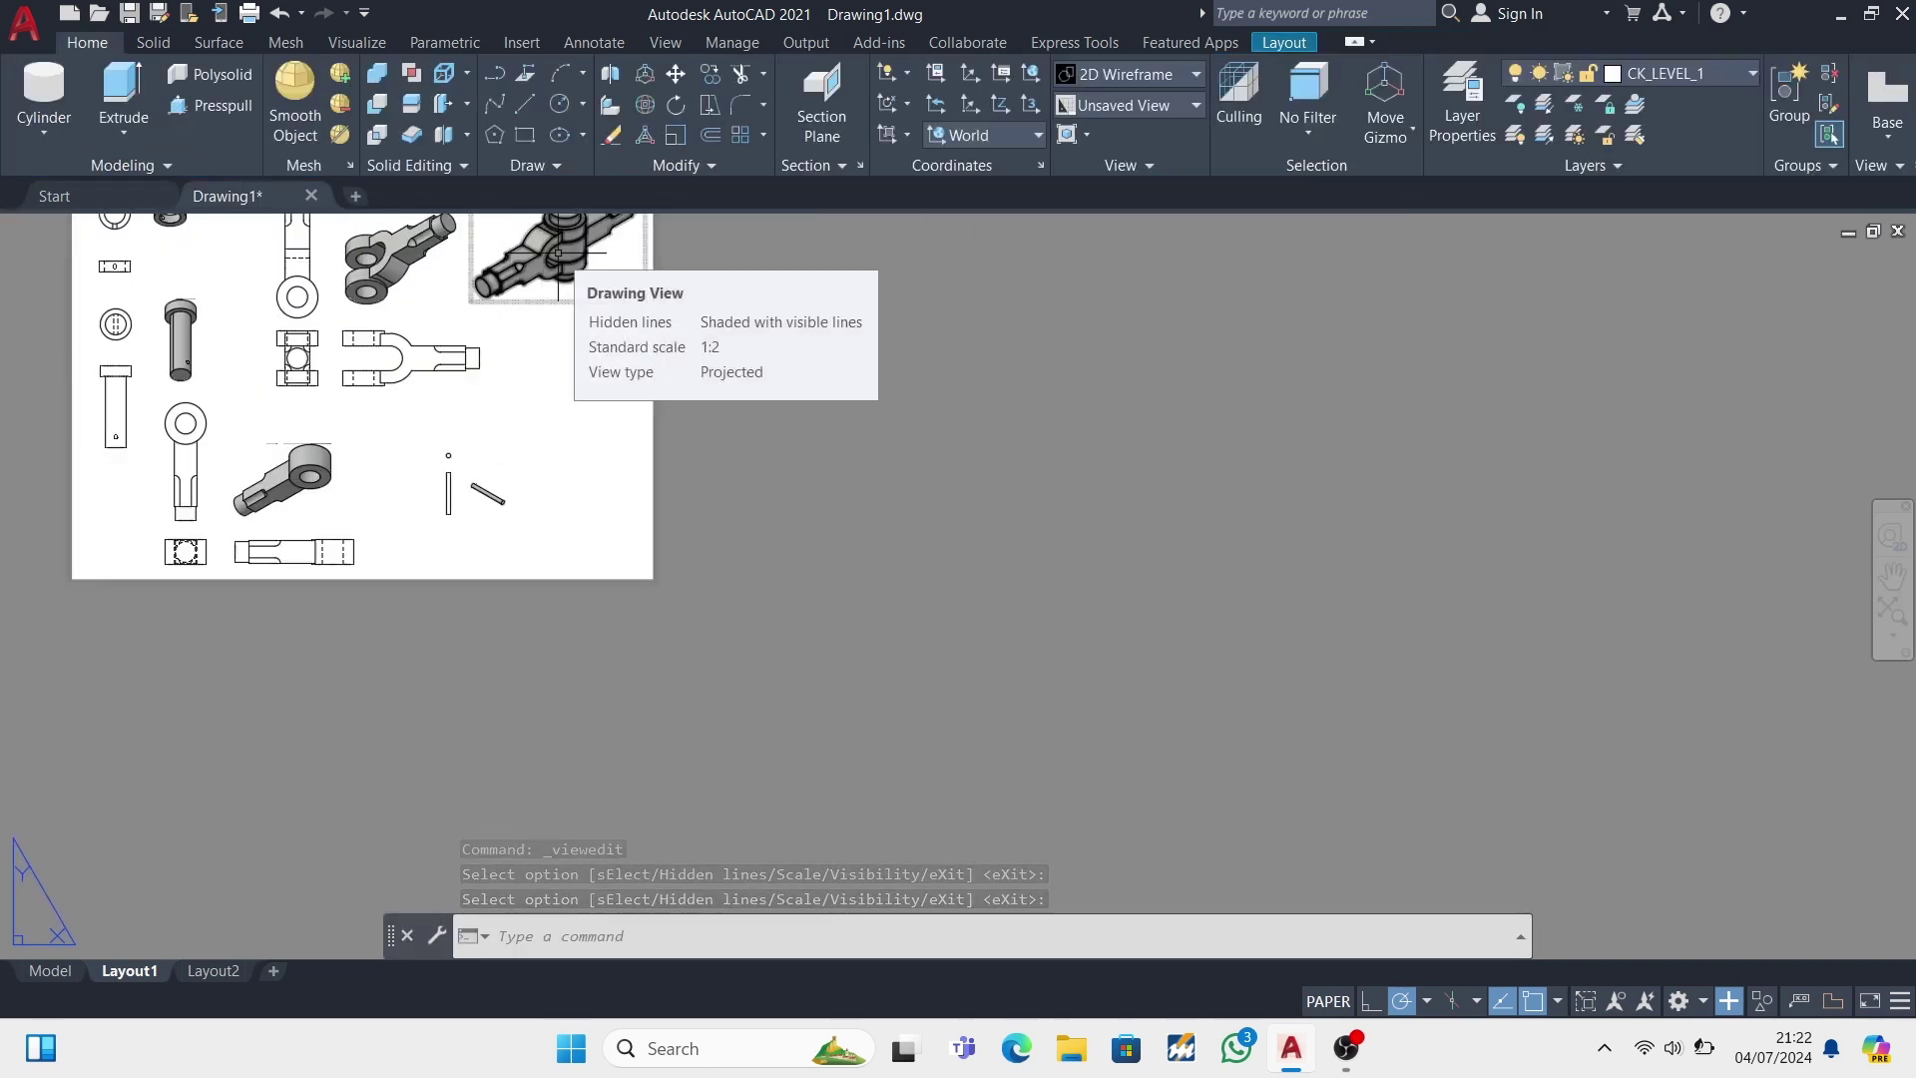
- Select the assembly isometric view and exit view editing without changes
left_click(558, 253)
left_click(558, 244)
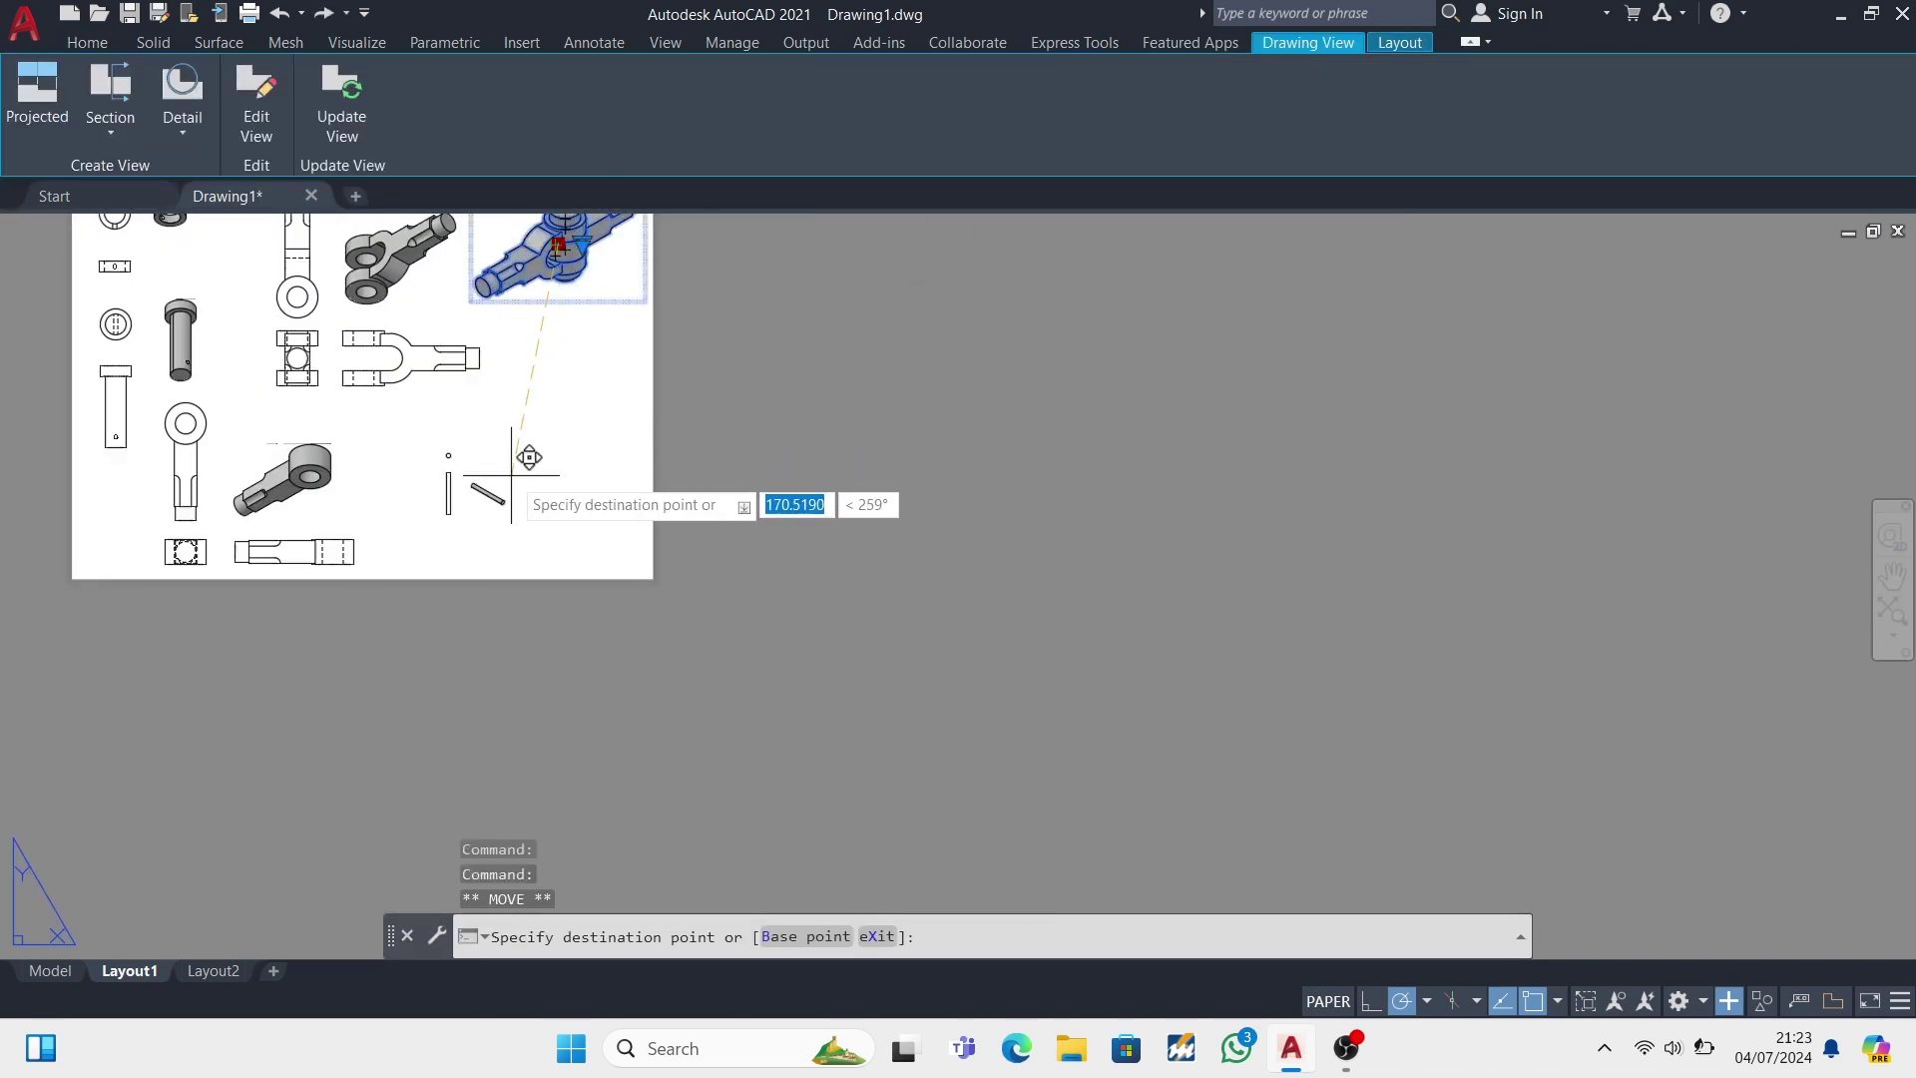
double_click(535, 524)
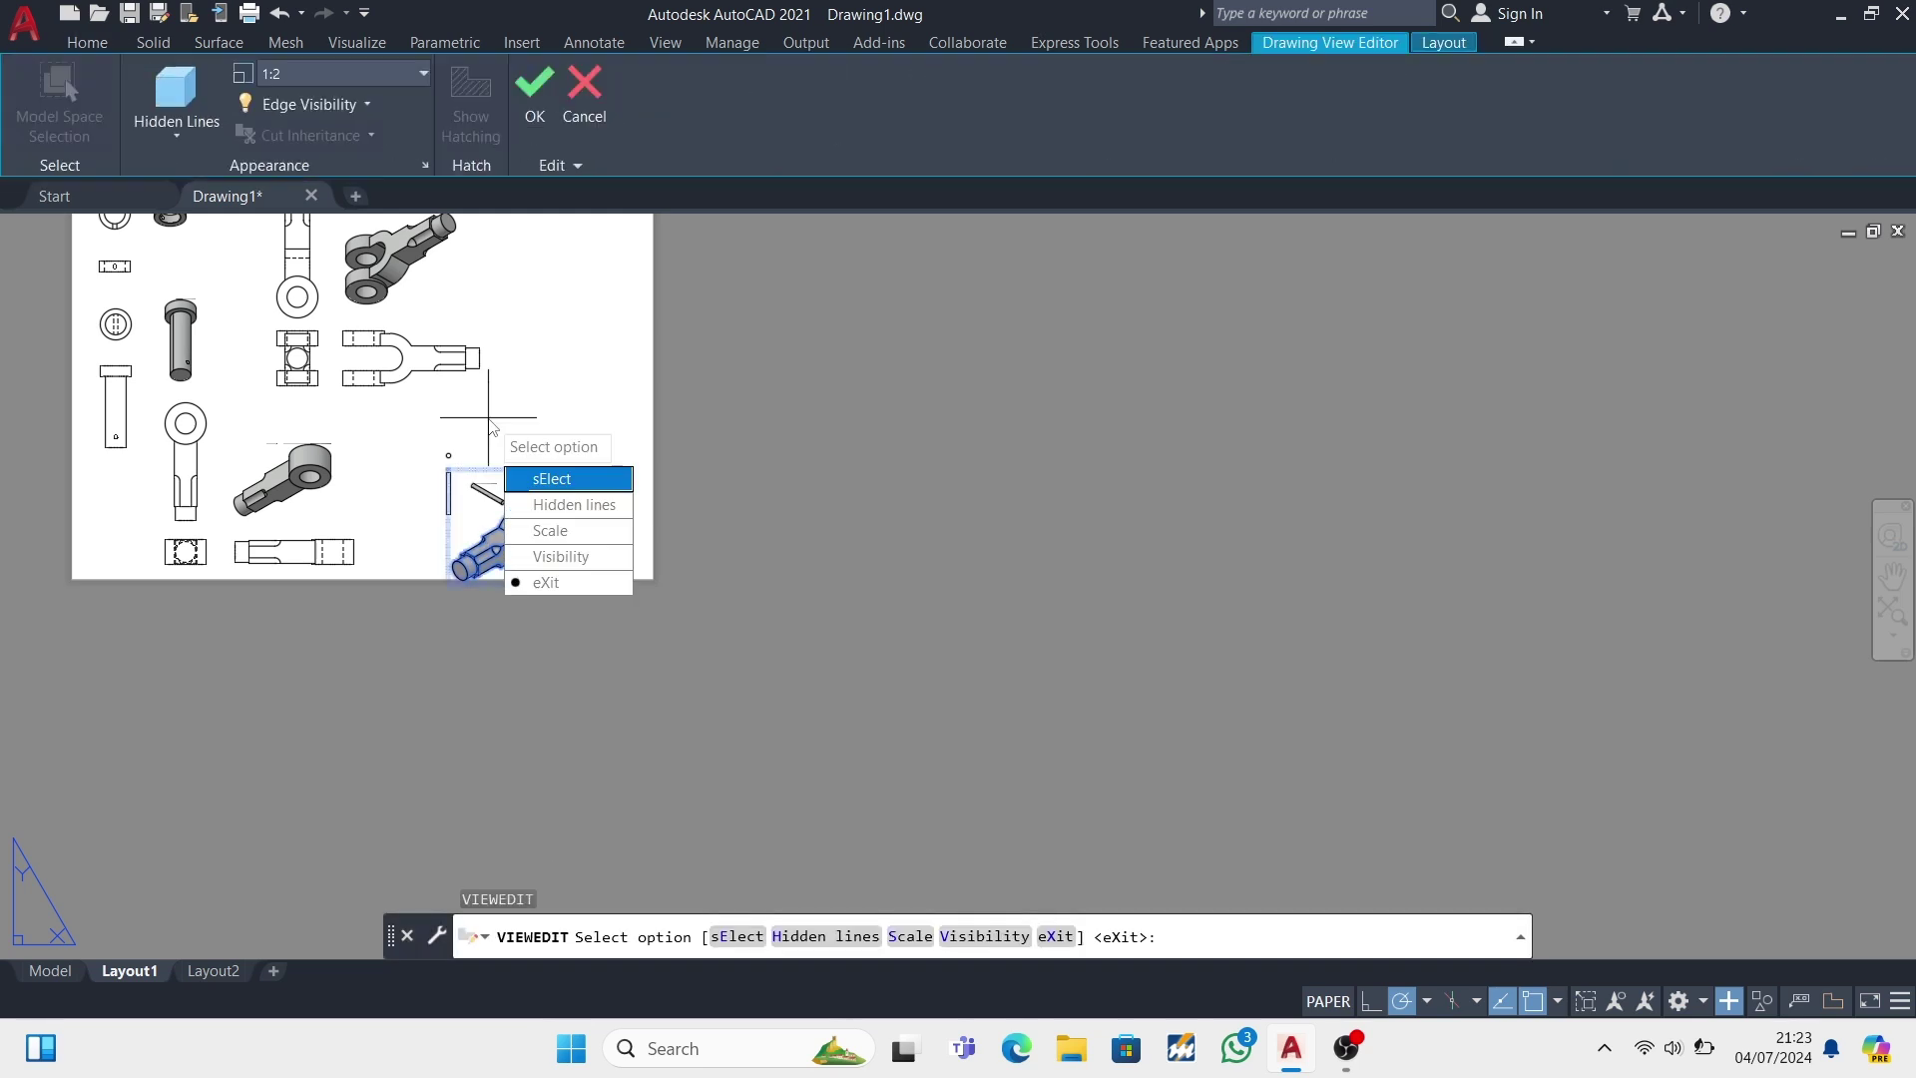
left_click(544, 582)
scroll(488, 417, "up", 3)
scroll(489, 418, "up", 2)
- Select the pin and rod views, start a move, then cancel it
left_click(372, 575)
left_click(479, 589)
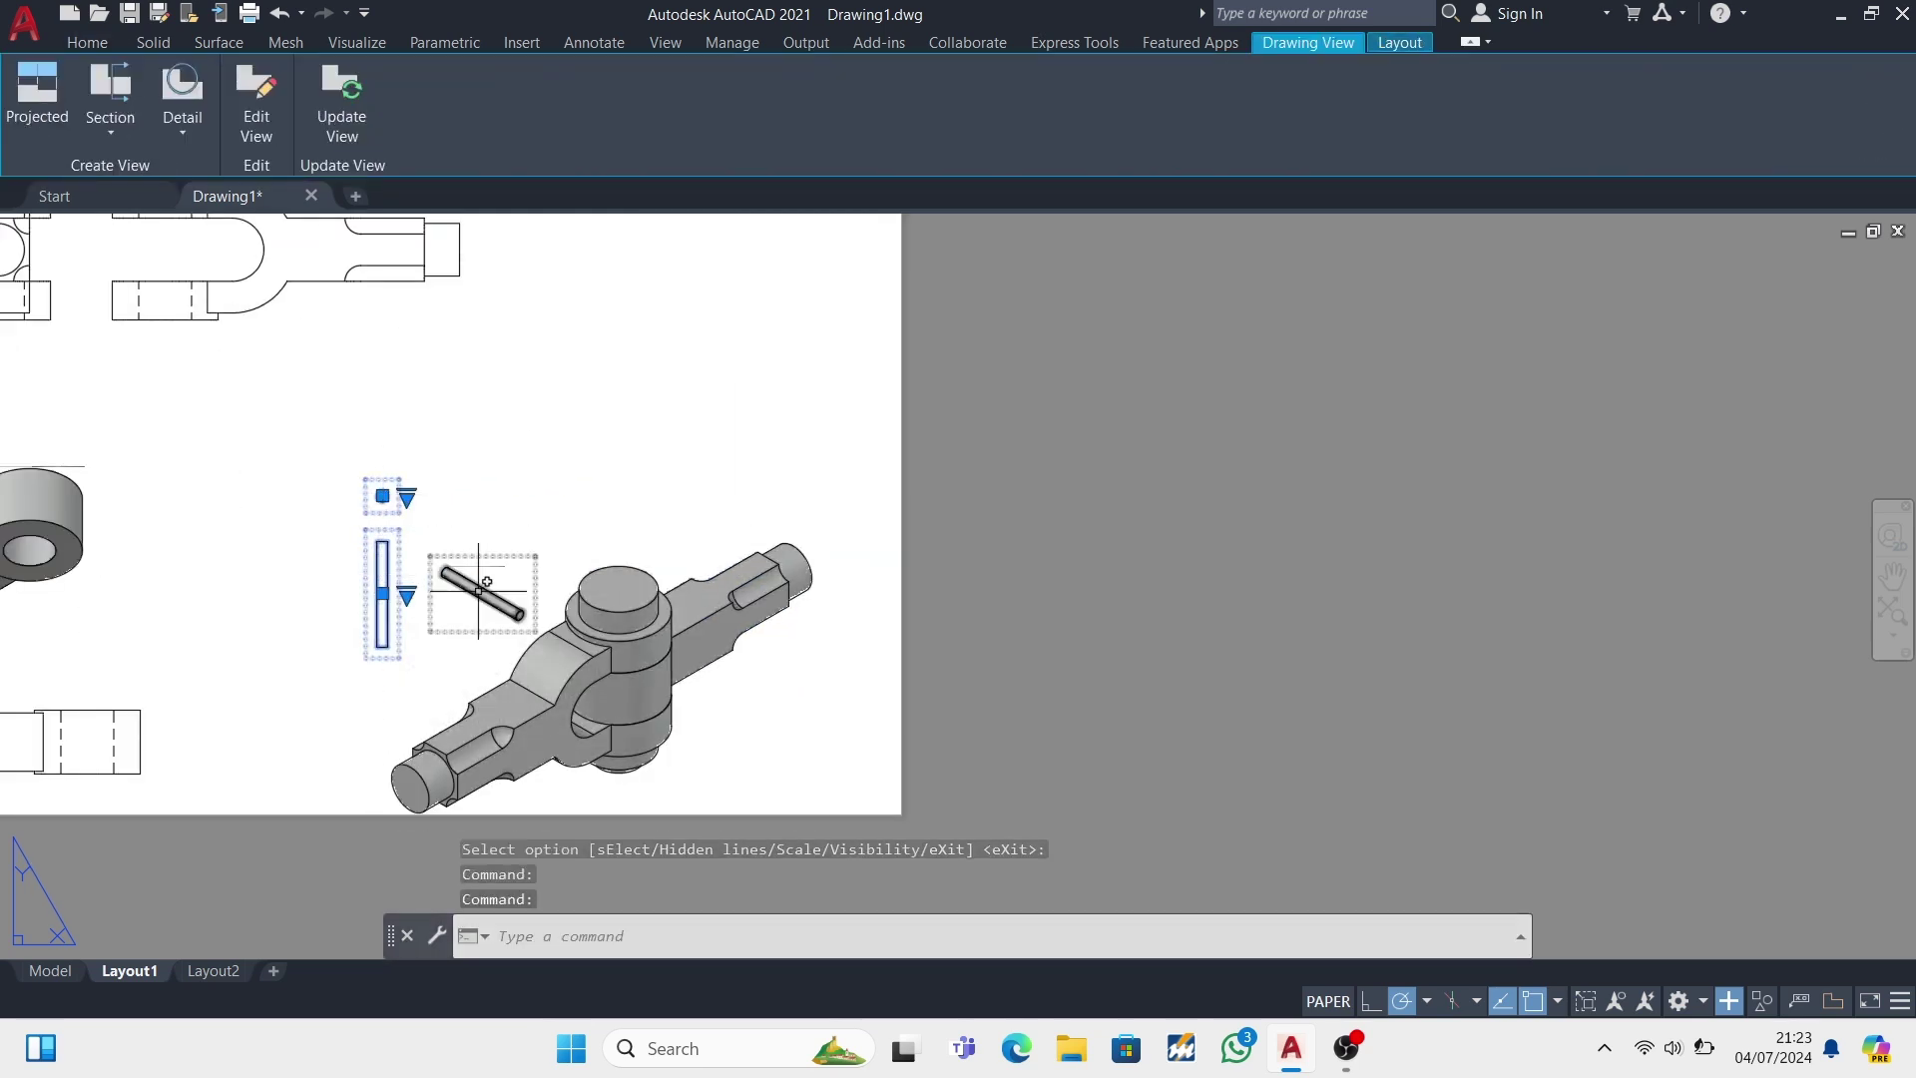
left_click(382, 495)
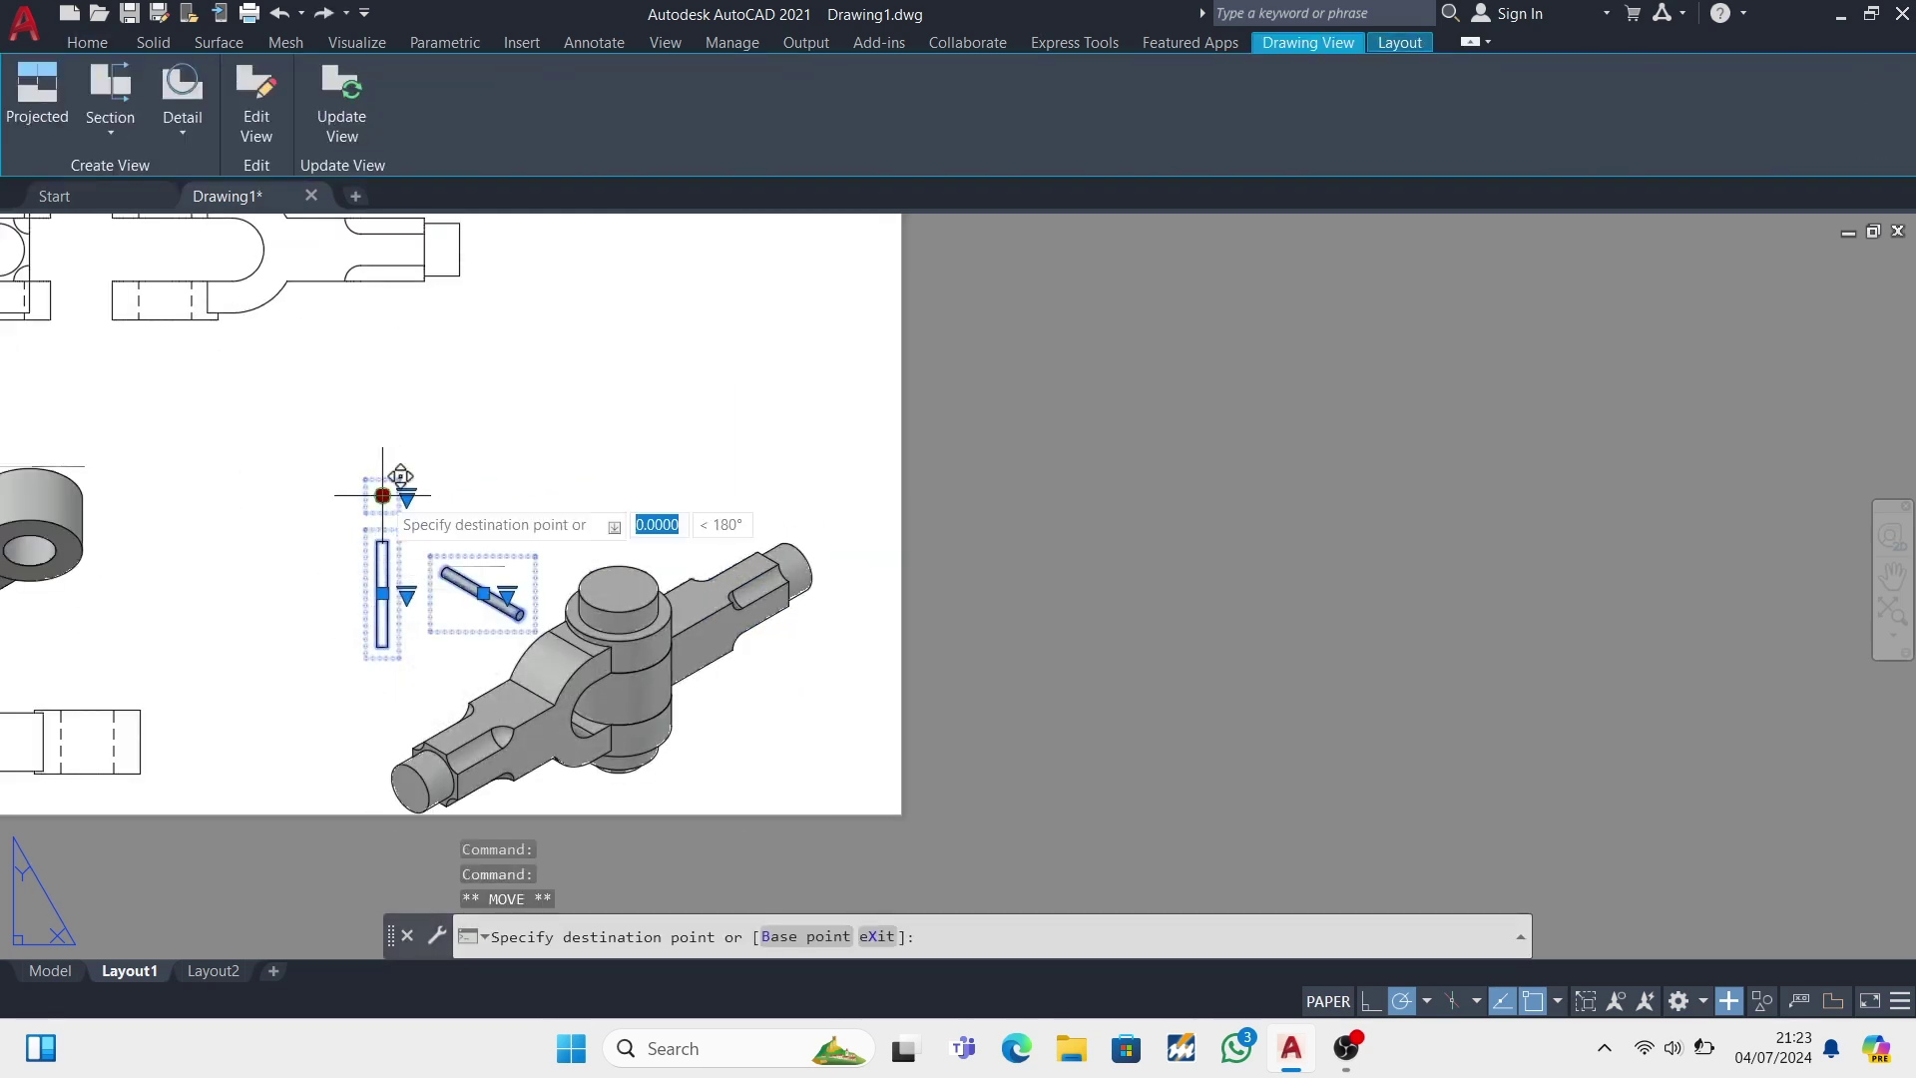
scroll(396, 481, "down", 5)
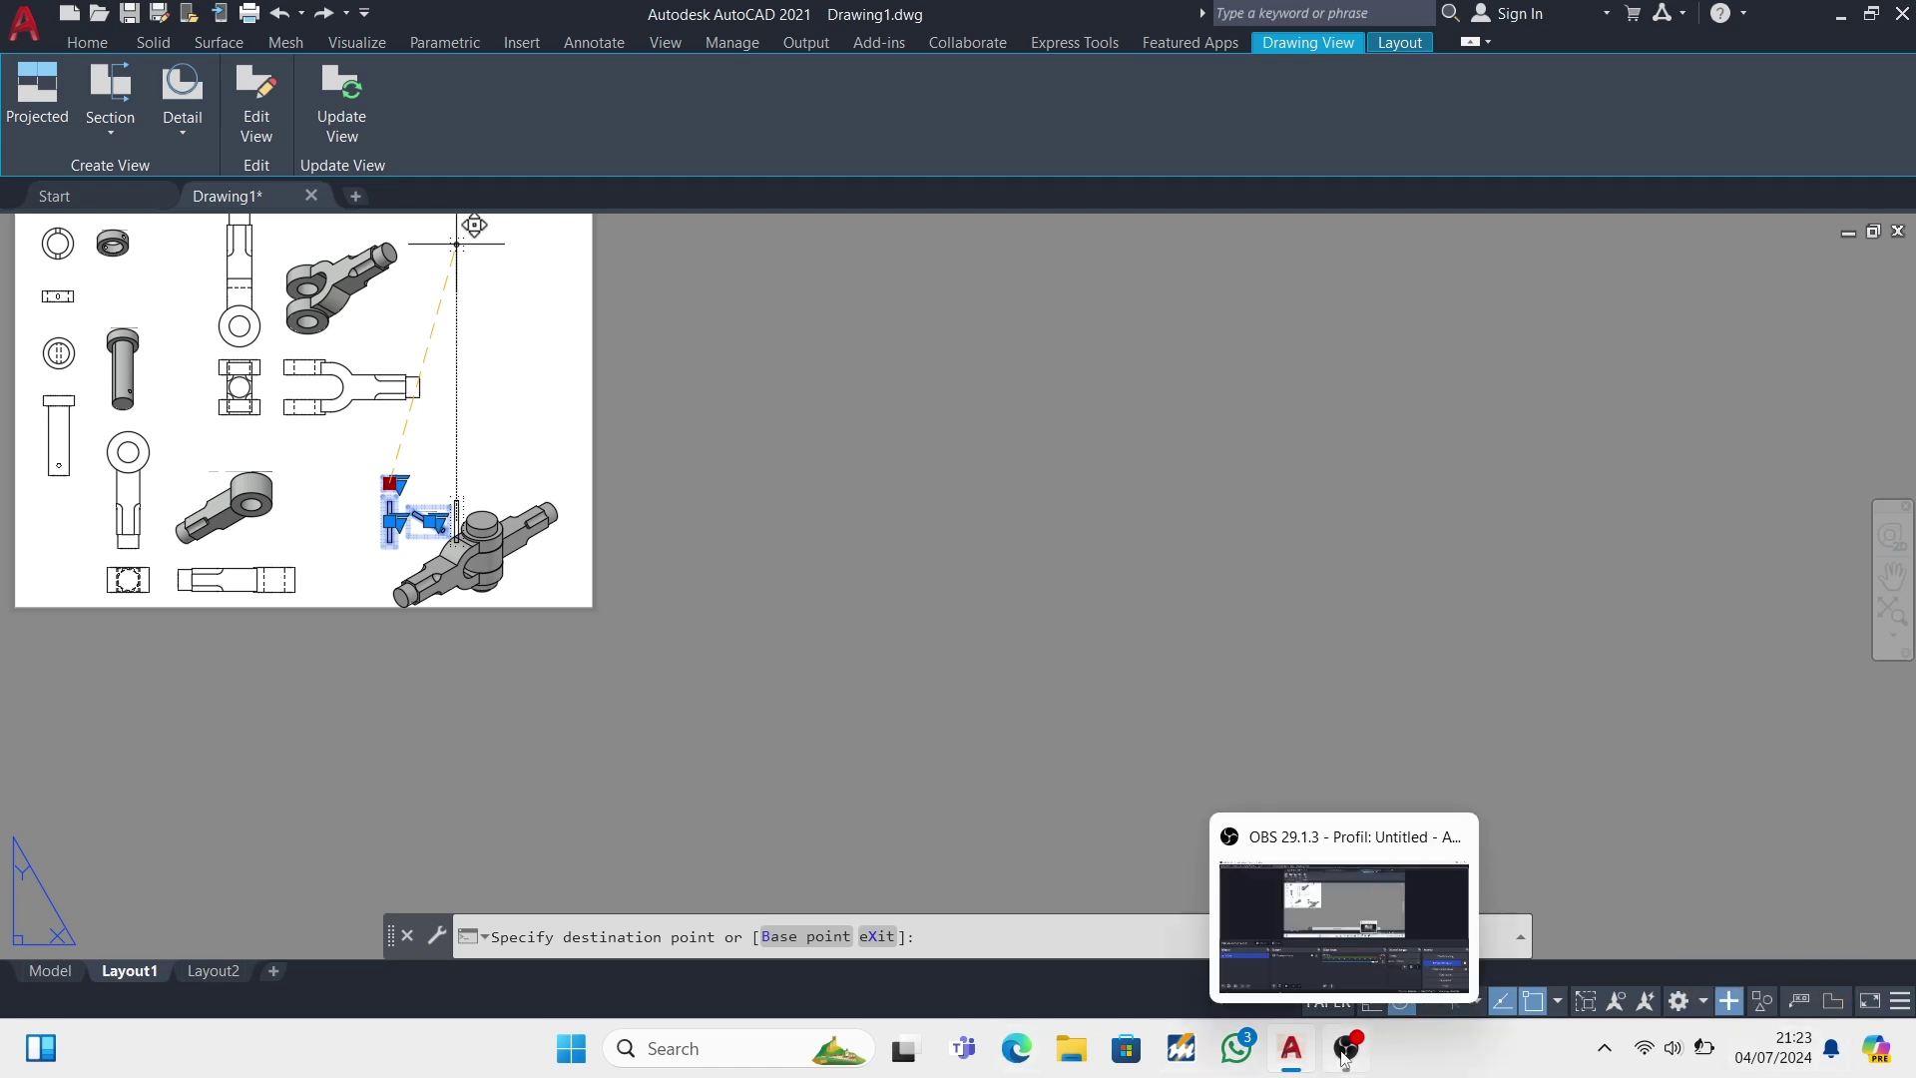
key("Escape")
key("Return")
- Undo the accidental view moves twice
scroll(415, 457, "up", 3)
left_click(280, 17)
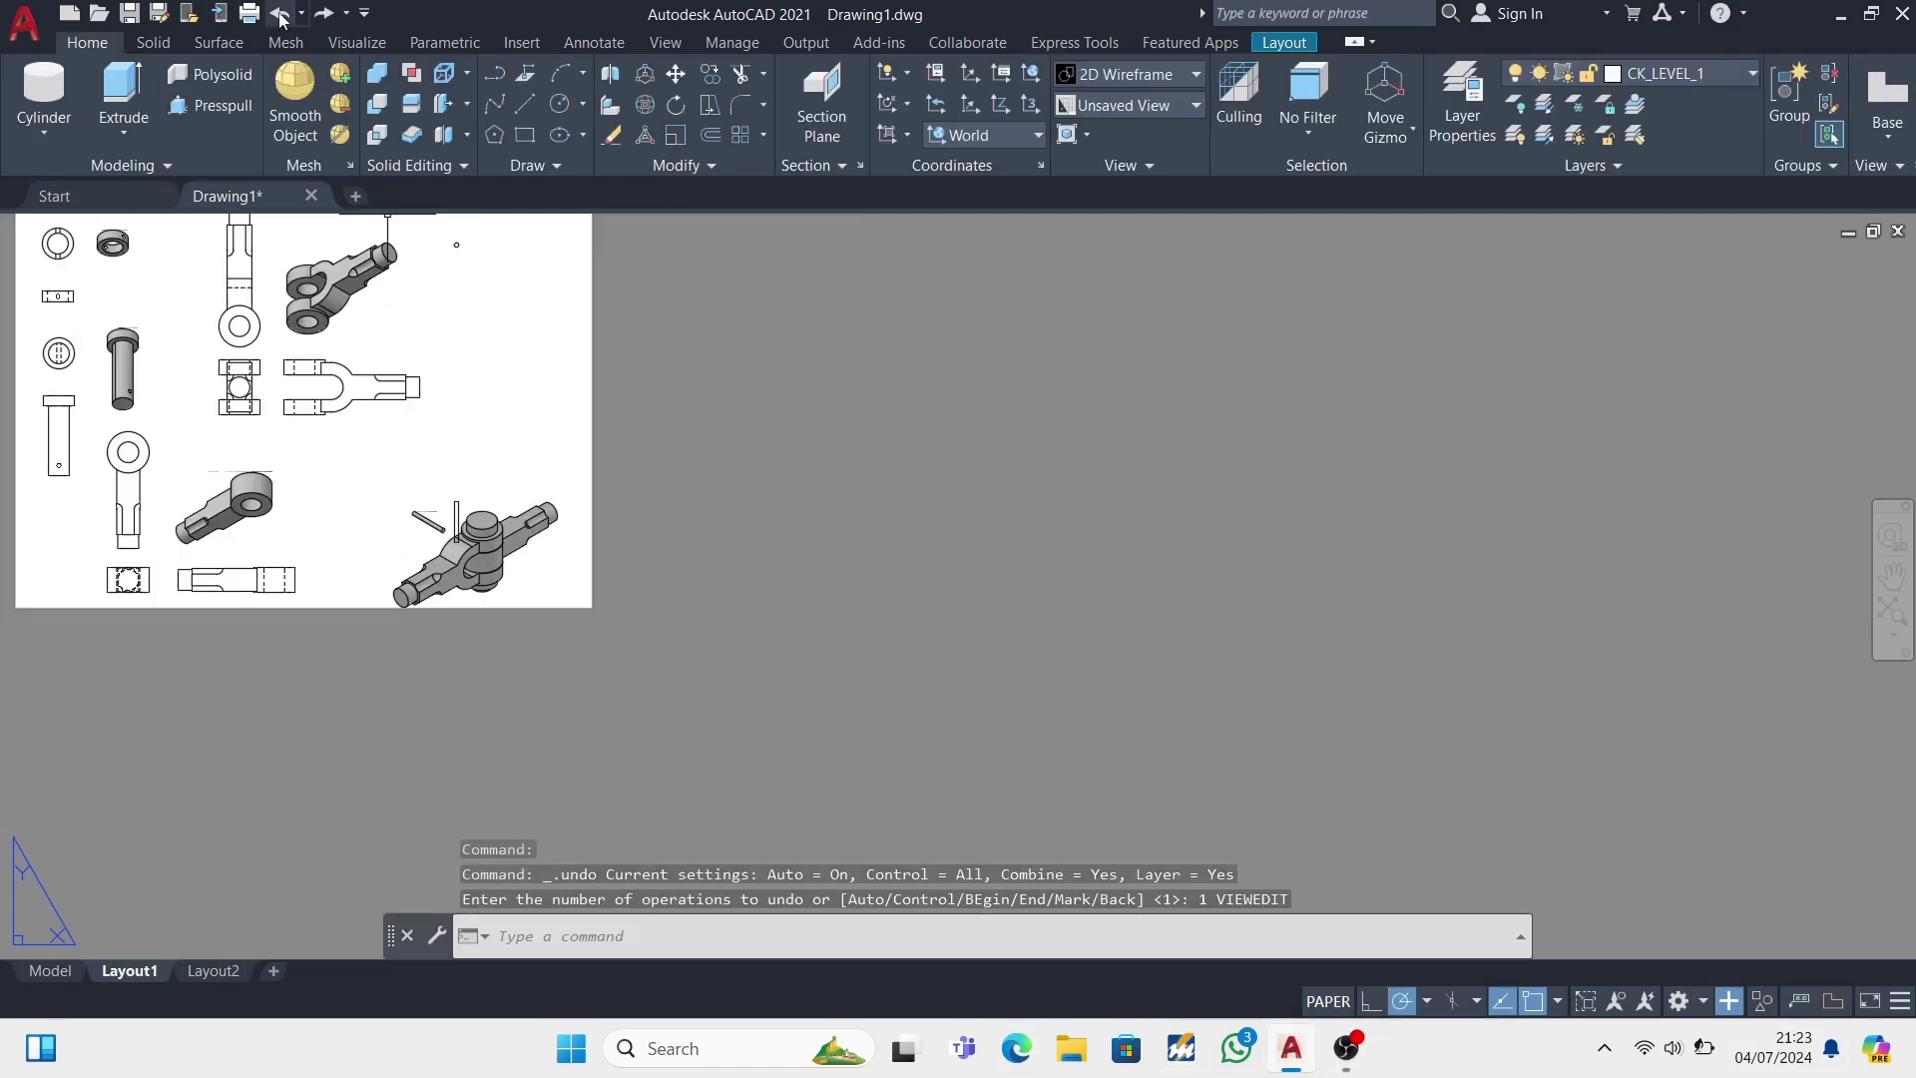
left_click(280, 17)
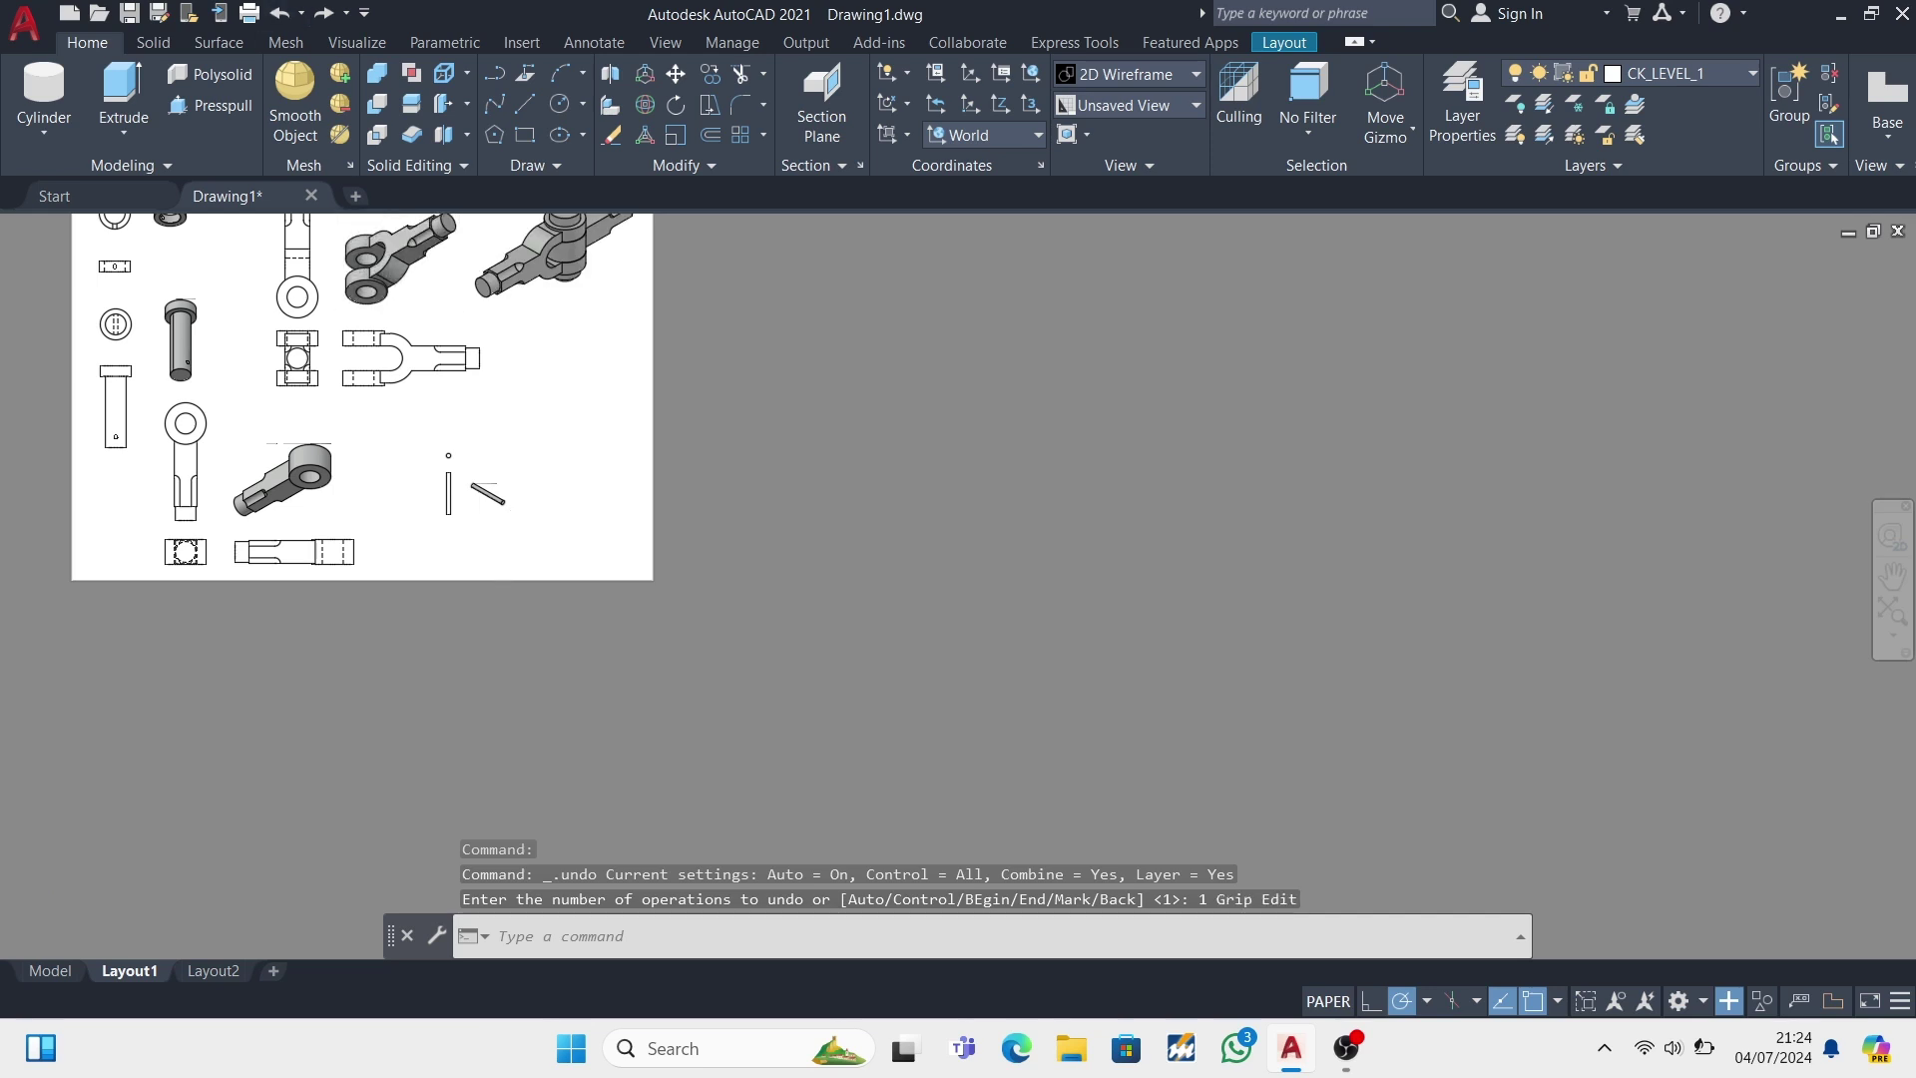
scroll(484, 545, "up", 2)
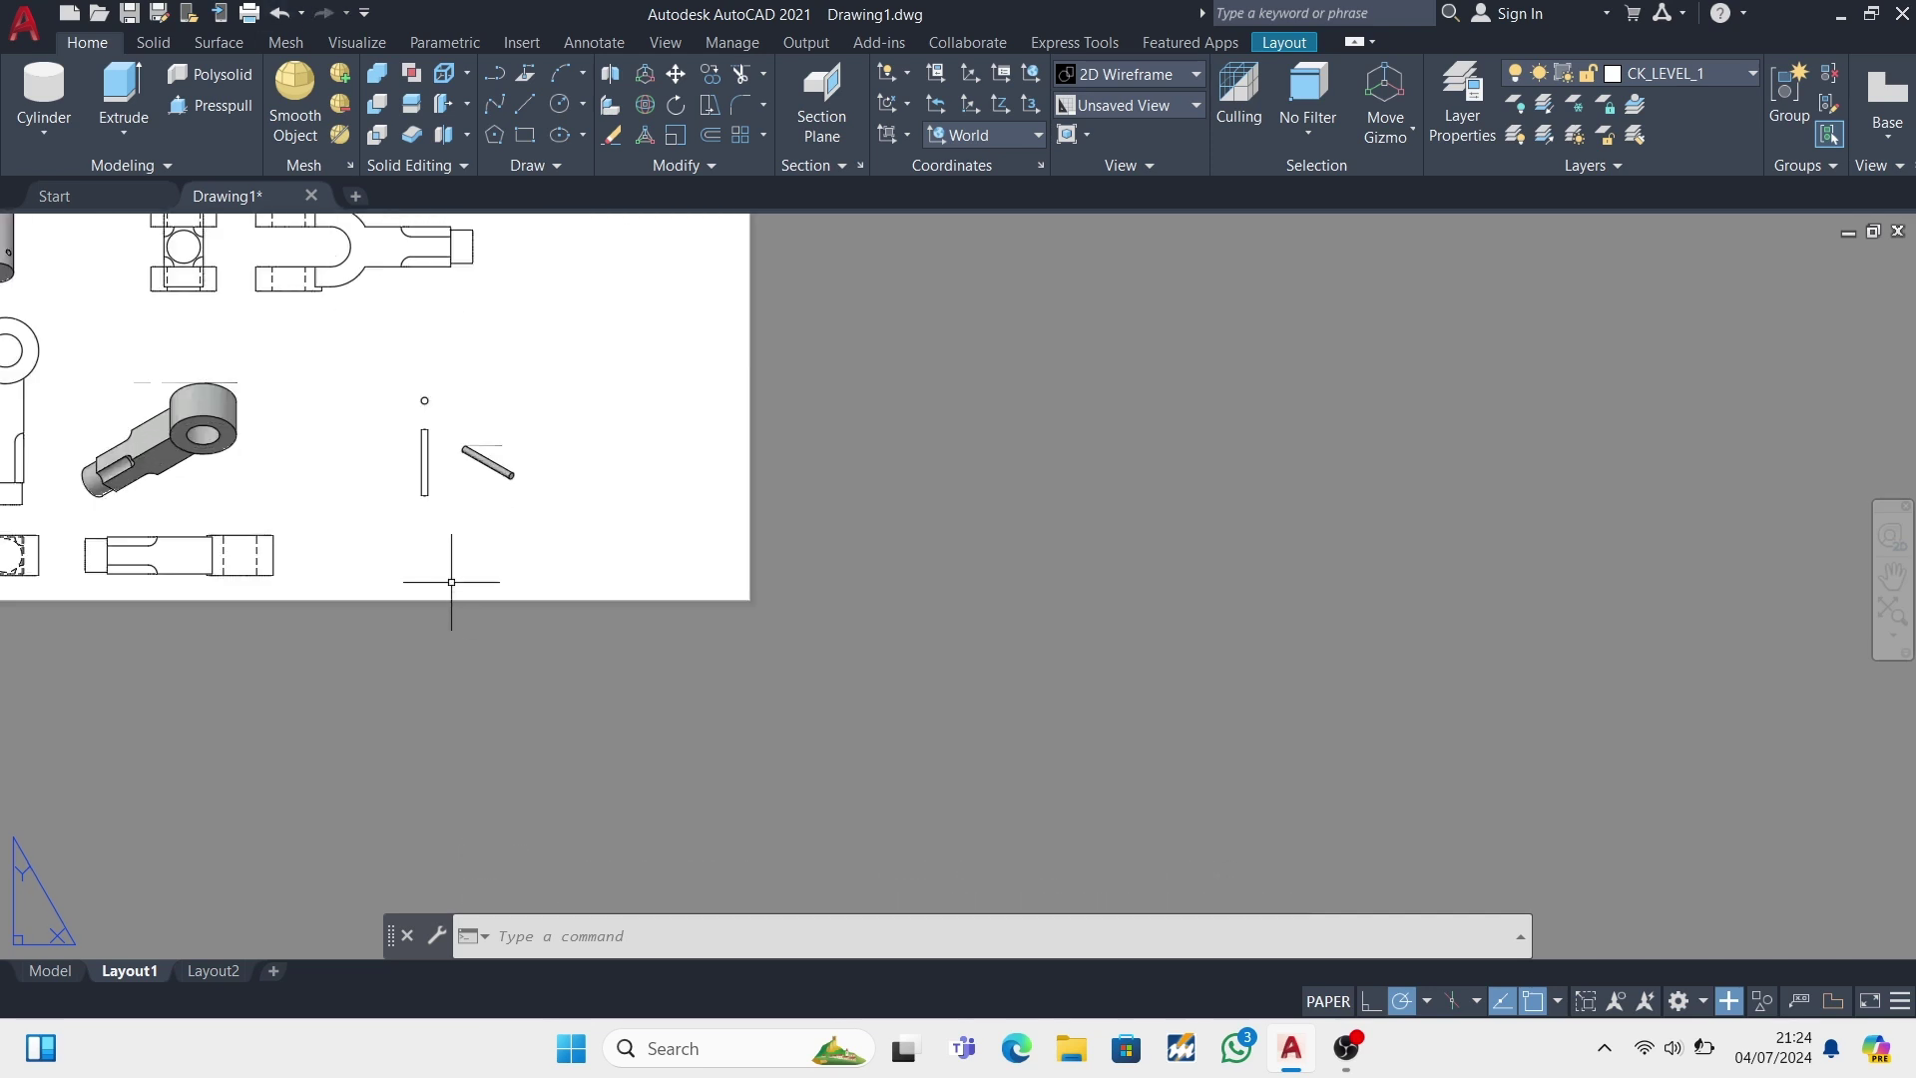
scroll(450, 582, "down", 3)
scroll(470, 505, "up", 2)
scroll(530, 548, "up", 2)
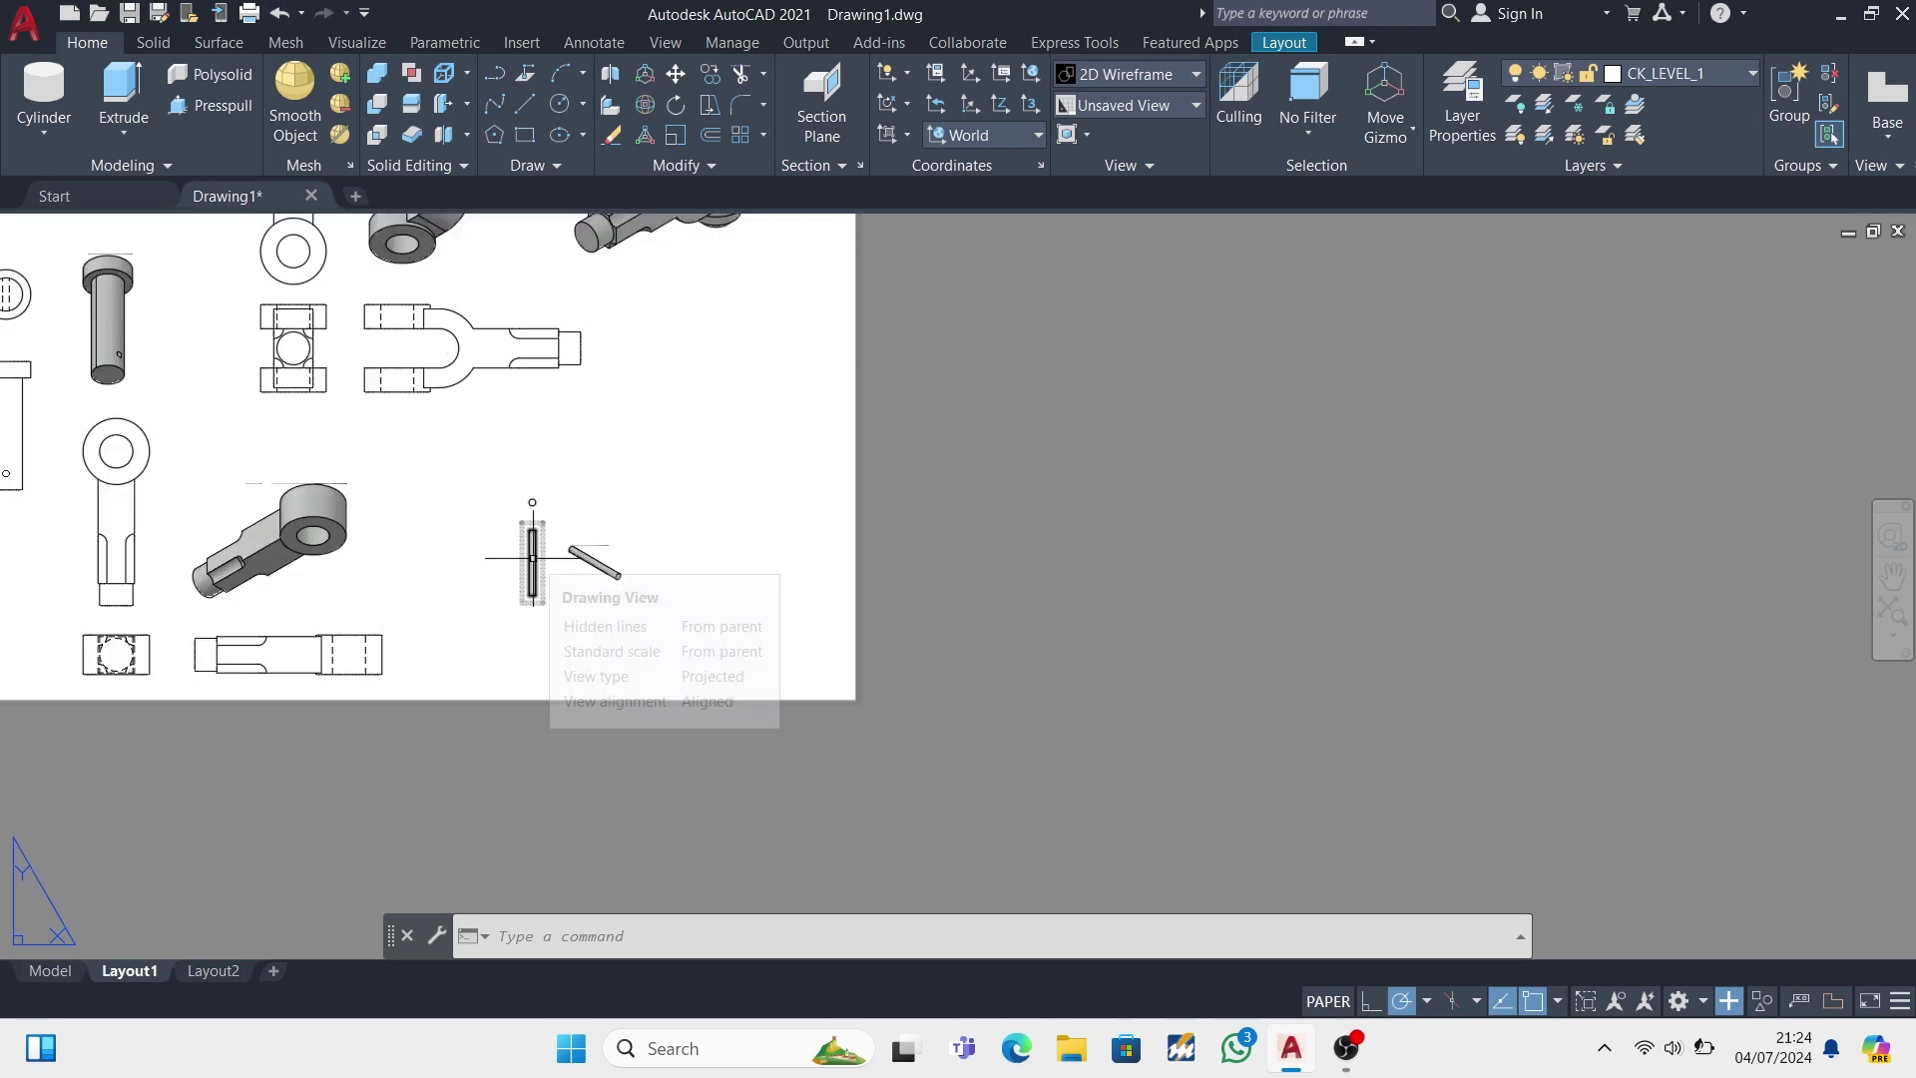
- Move the assembly isometric view to the sheet's lower right
left_click(532, 550)
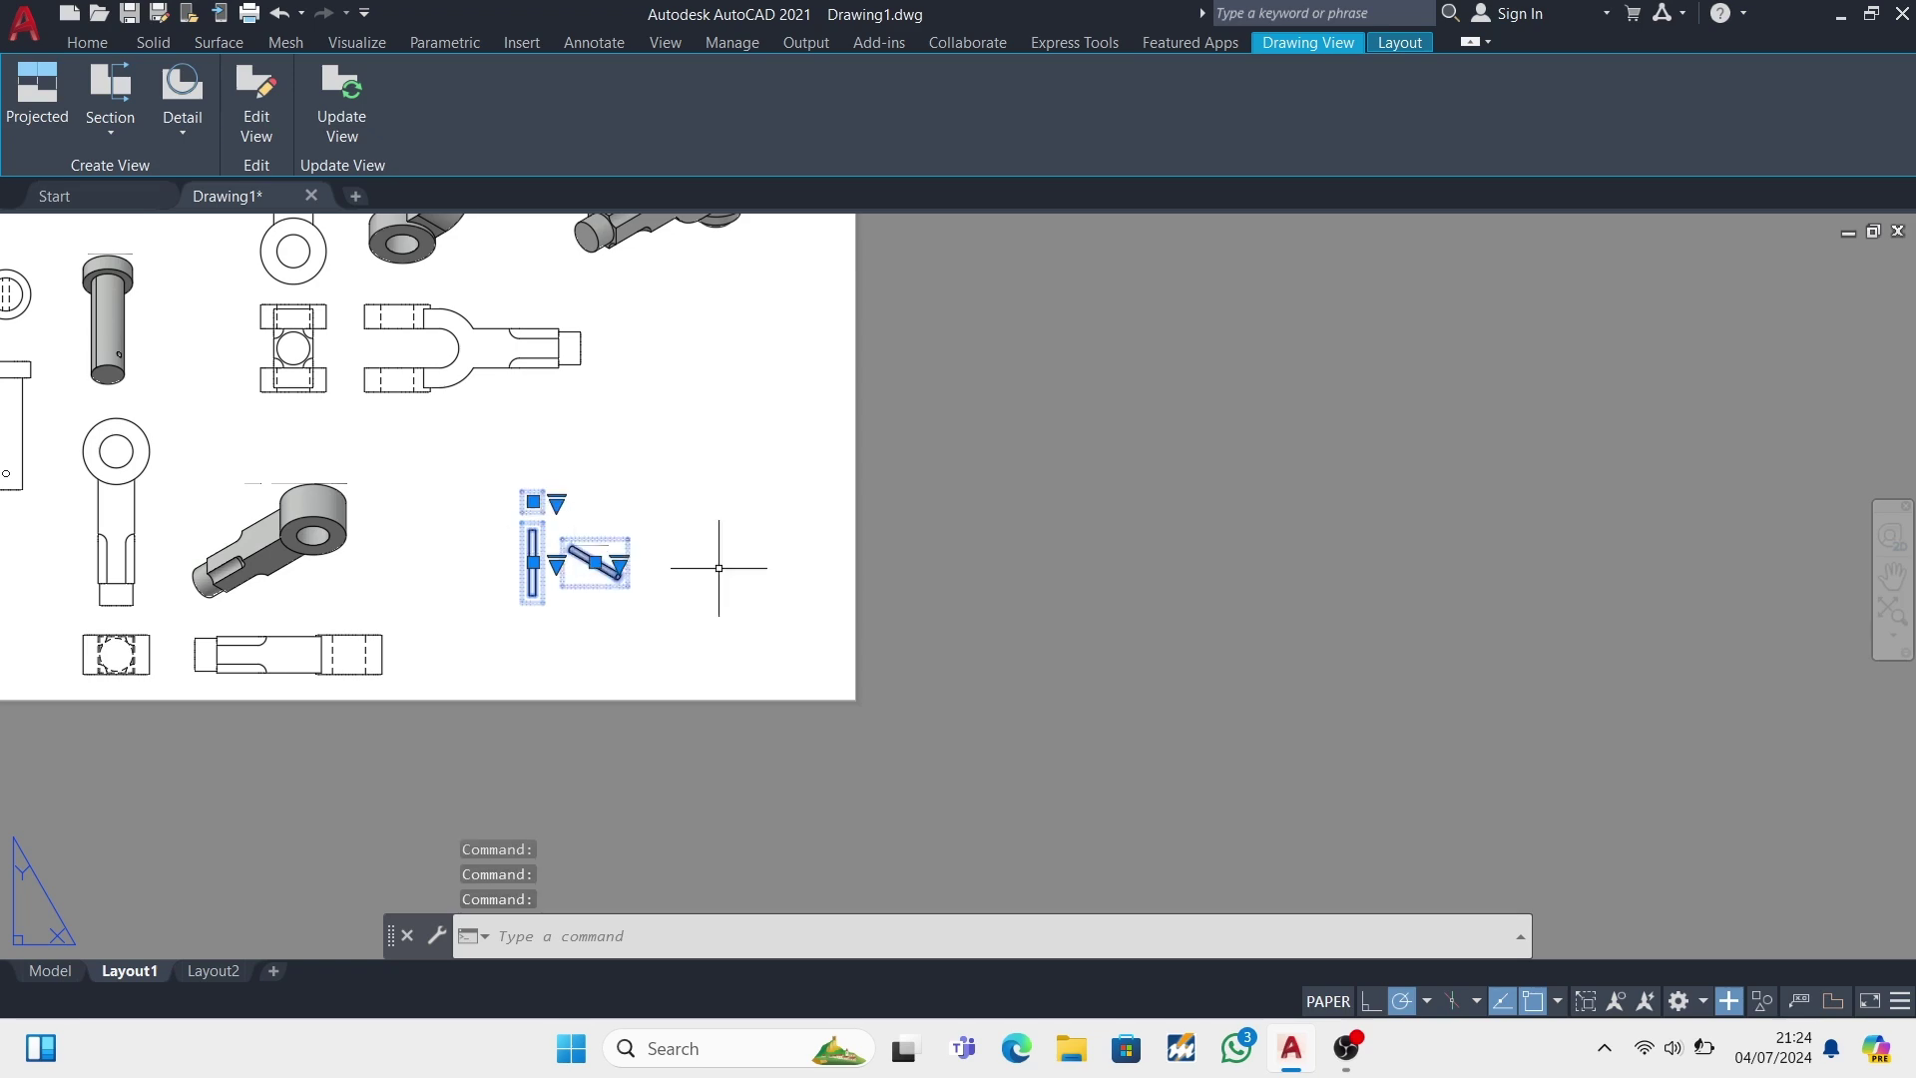
left_click(533, 503)
scroll(742, 336, "down", 3)
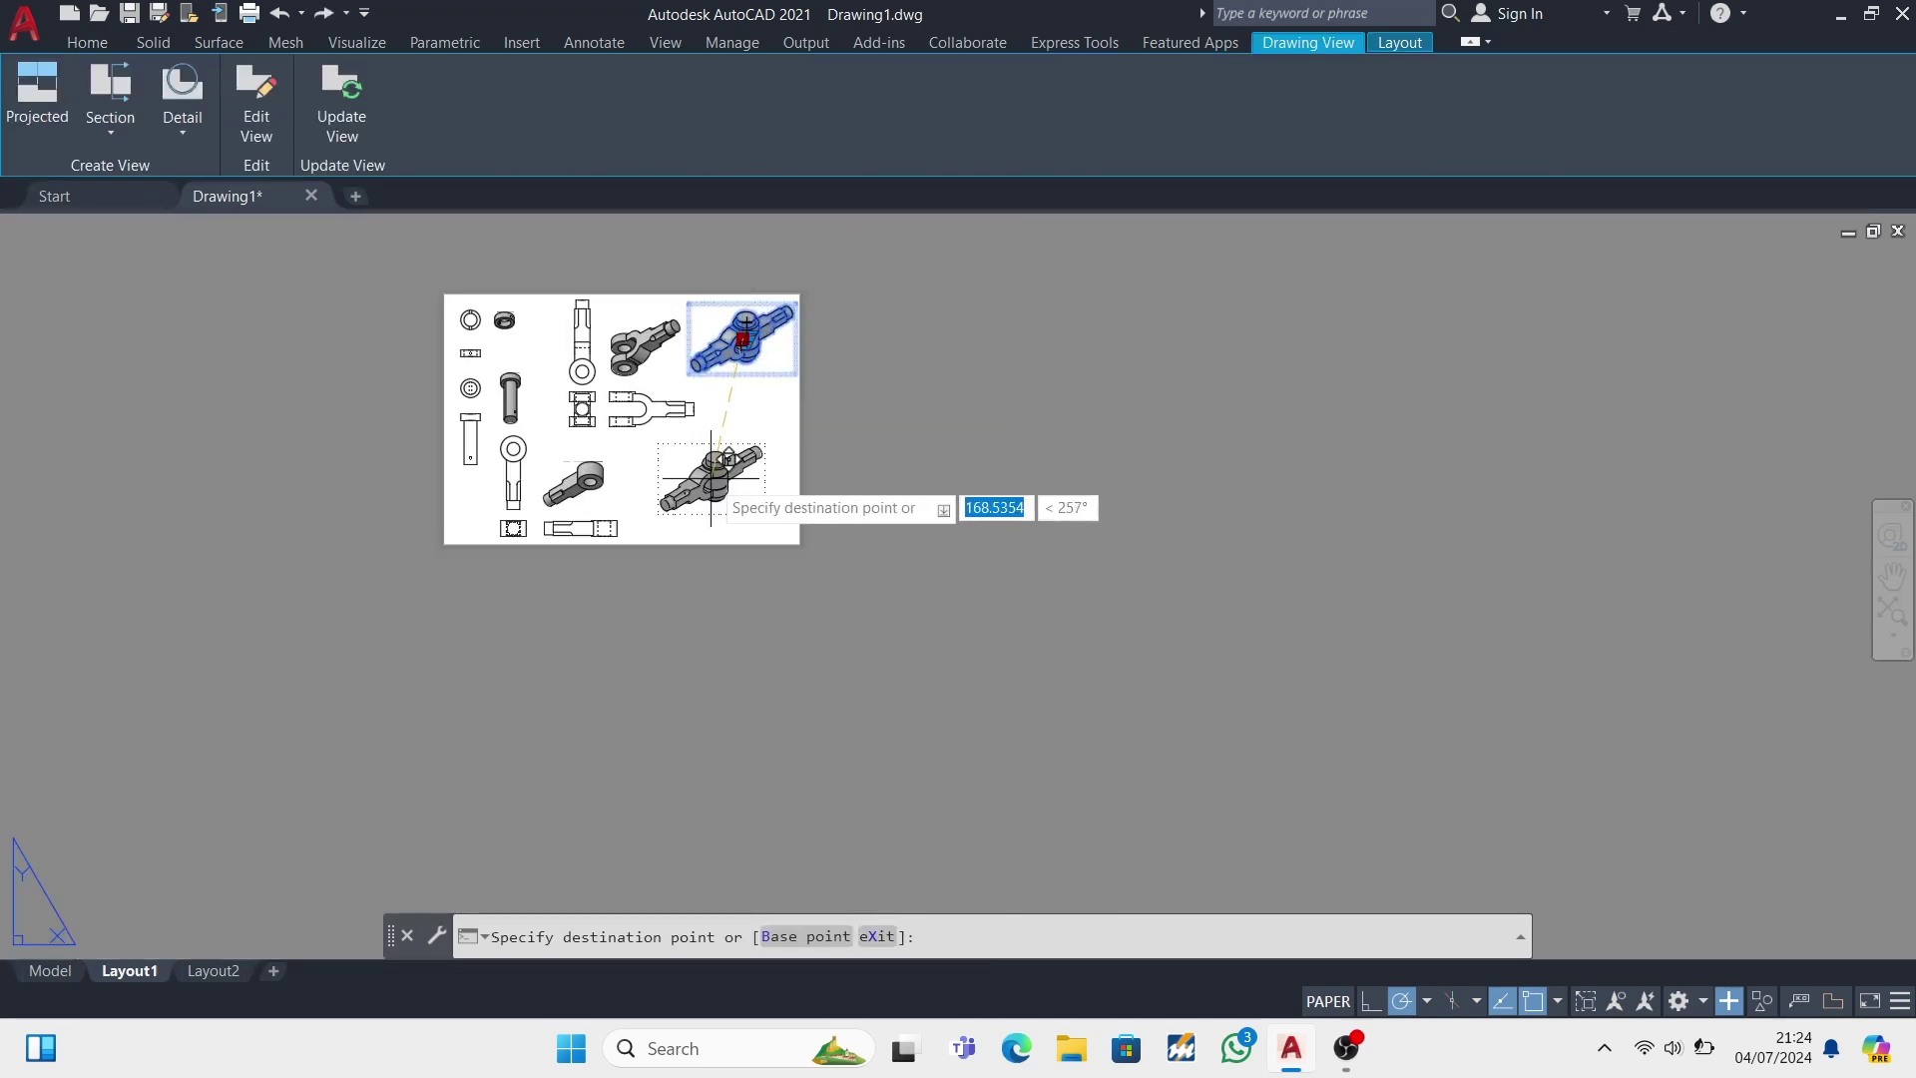
left_click(711, 477)
- Place a 1:2 base view of the pin from model space and project its isometric view
left_click(50, 970)
left_click(1888, 137)
left_click(1836, 162)
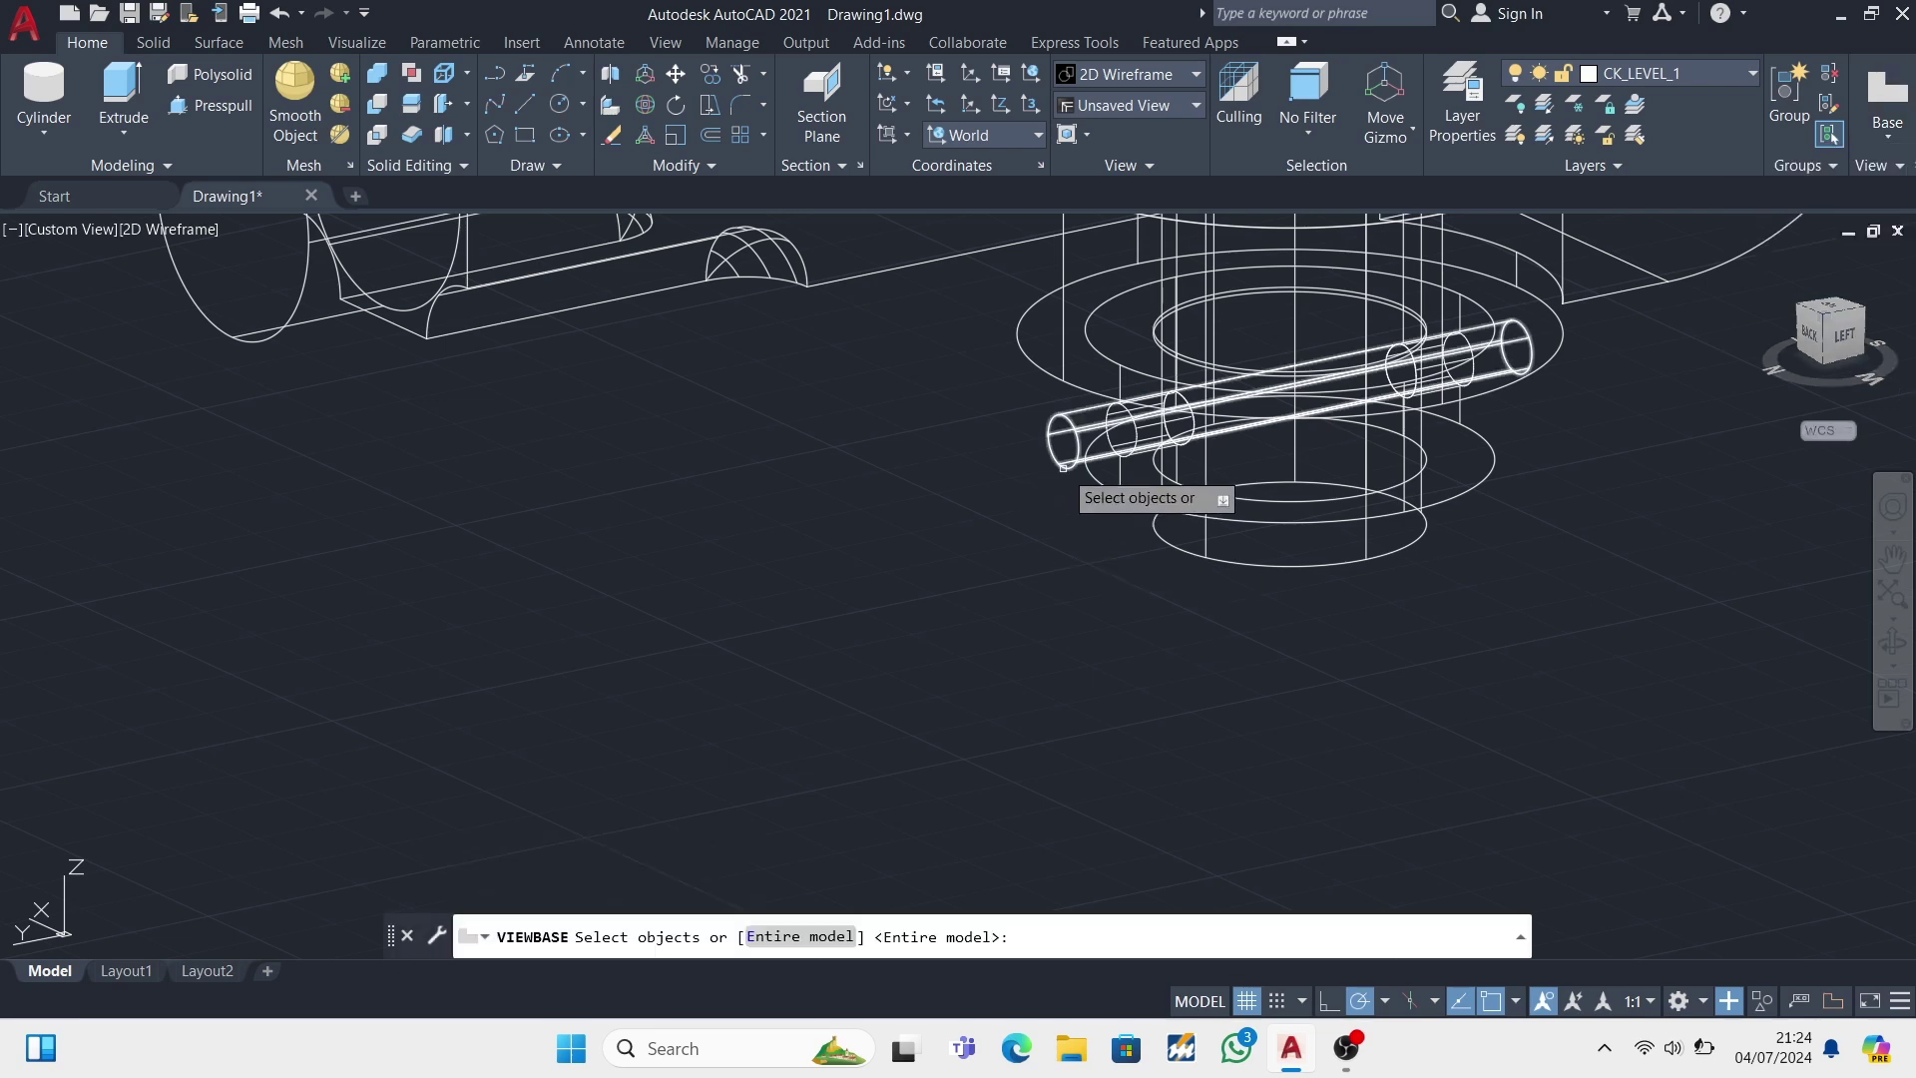
key("Return")
key("Return")
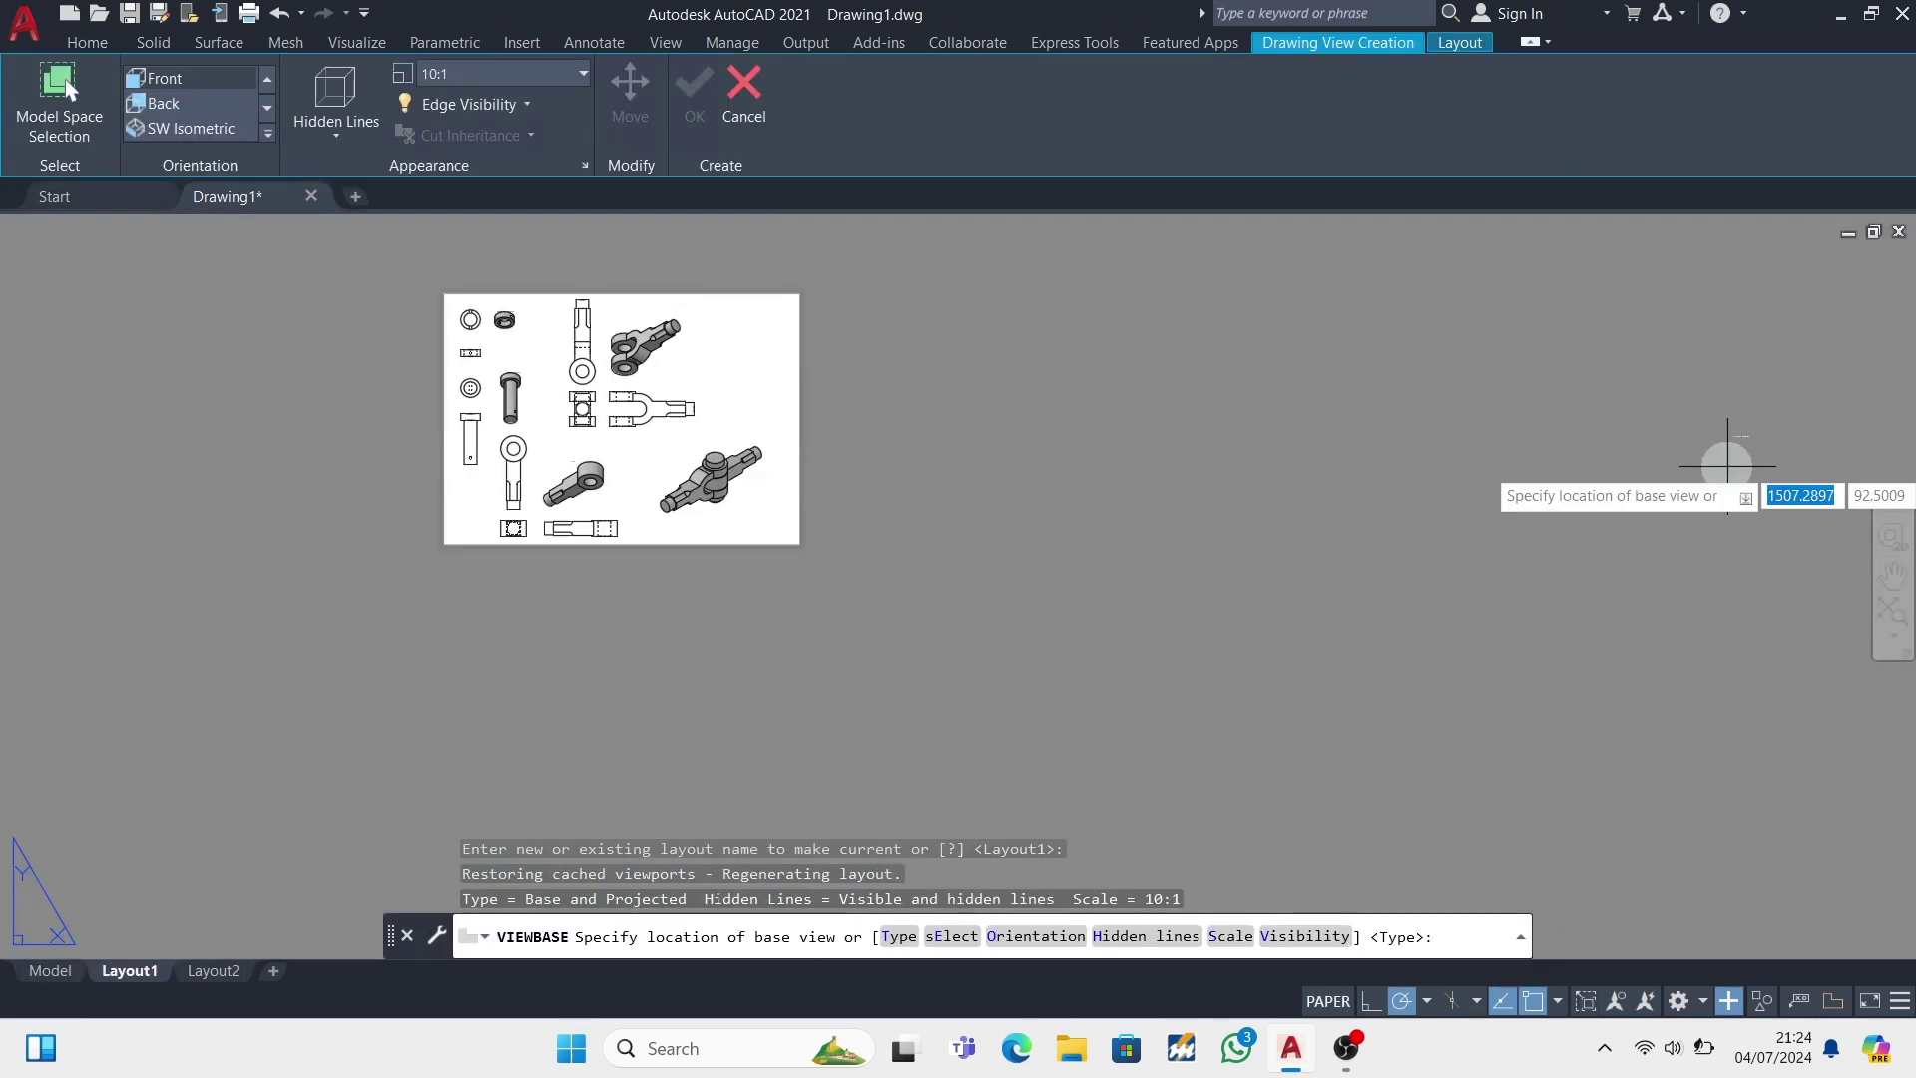
left_click(583, 73)
left_click(530, 163)
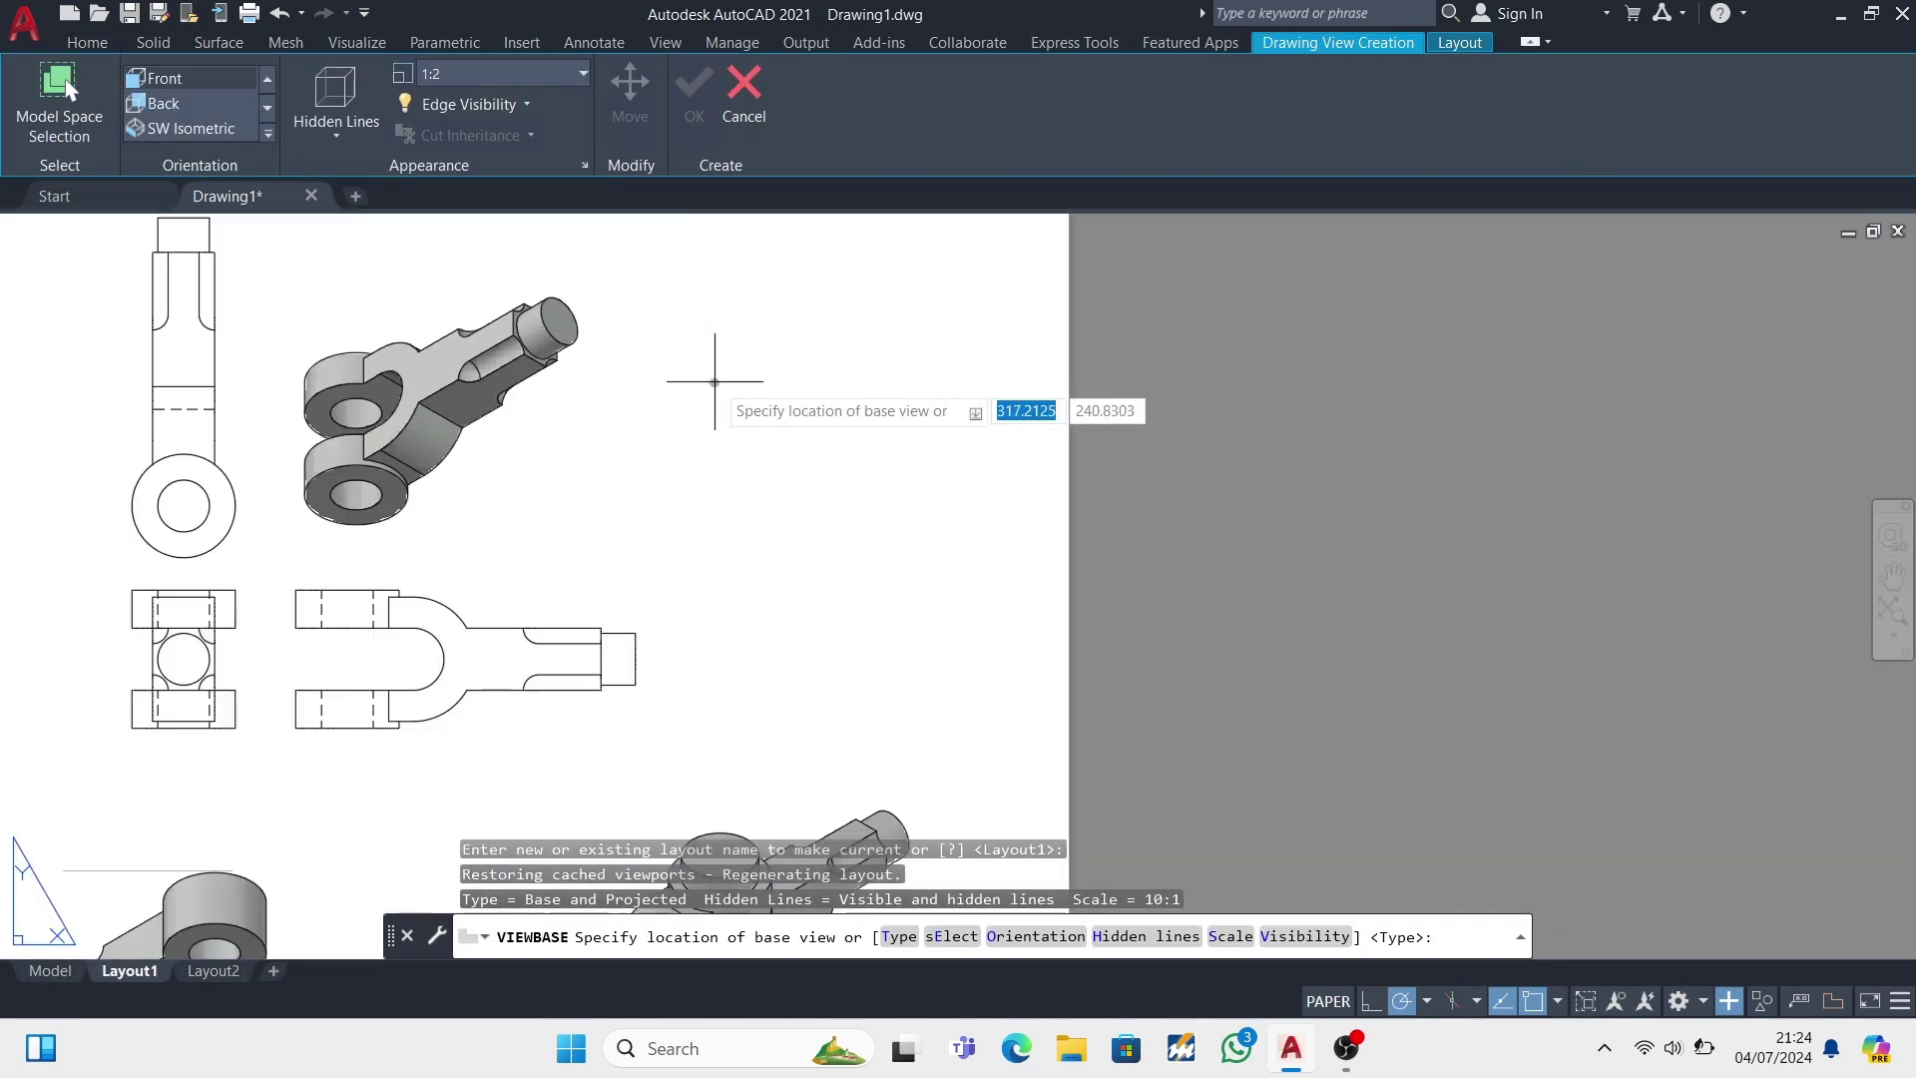
left_click(736, 344)
key("Return")
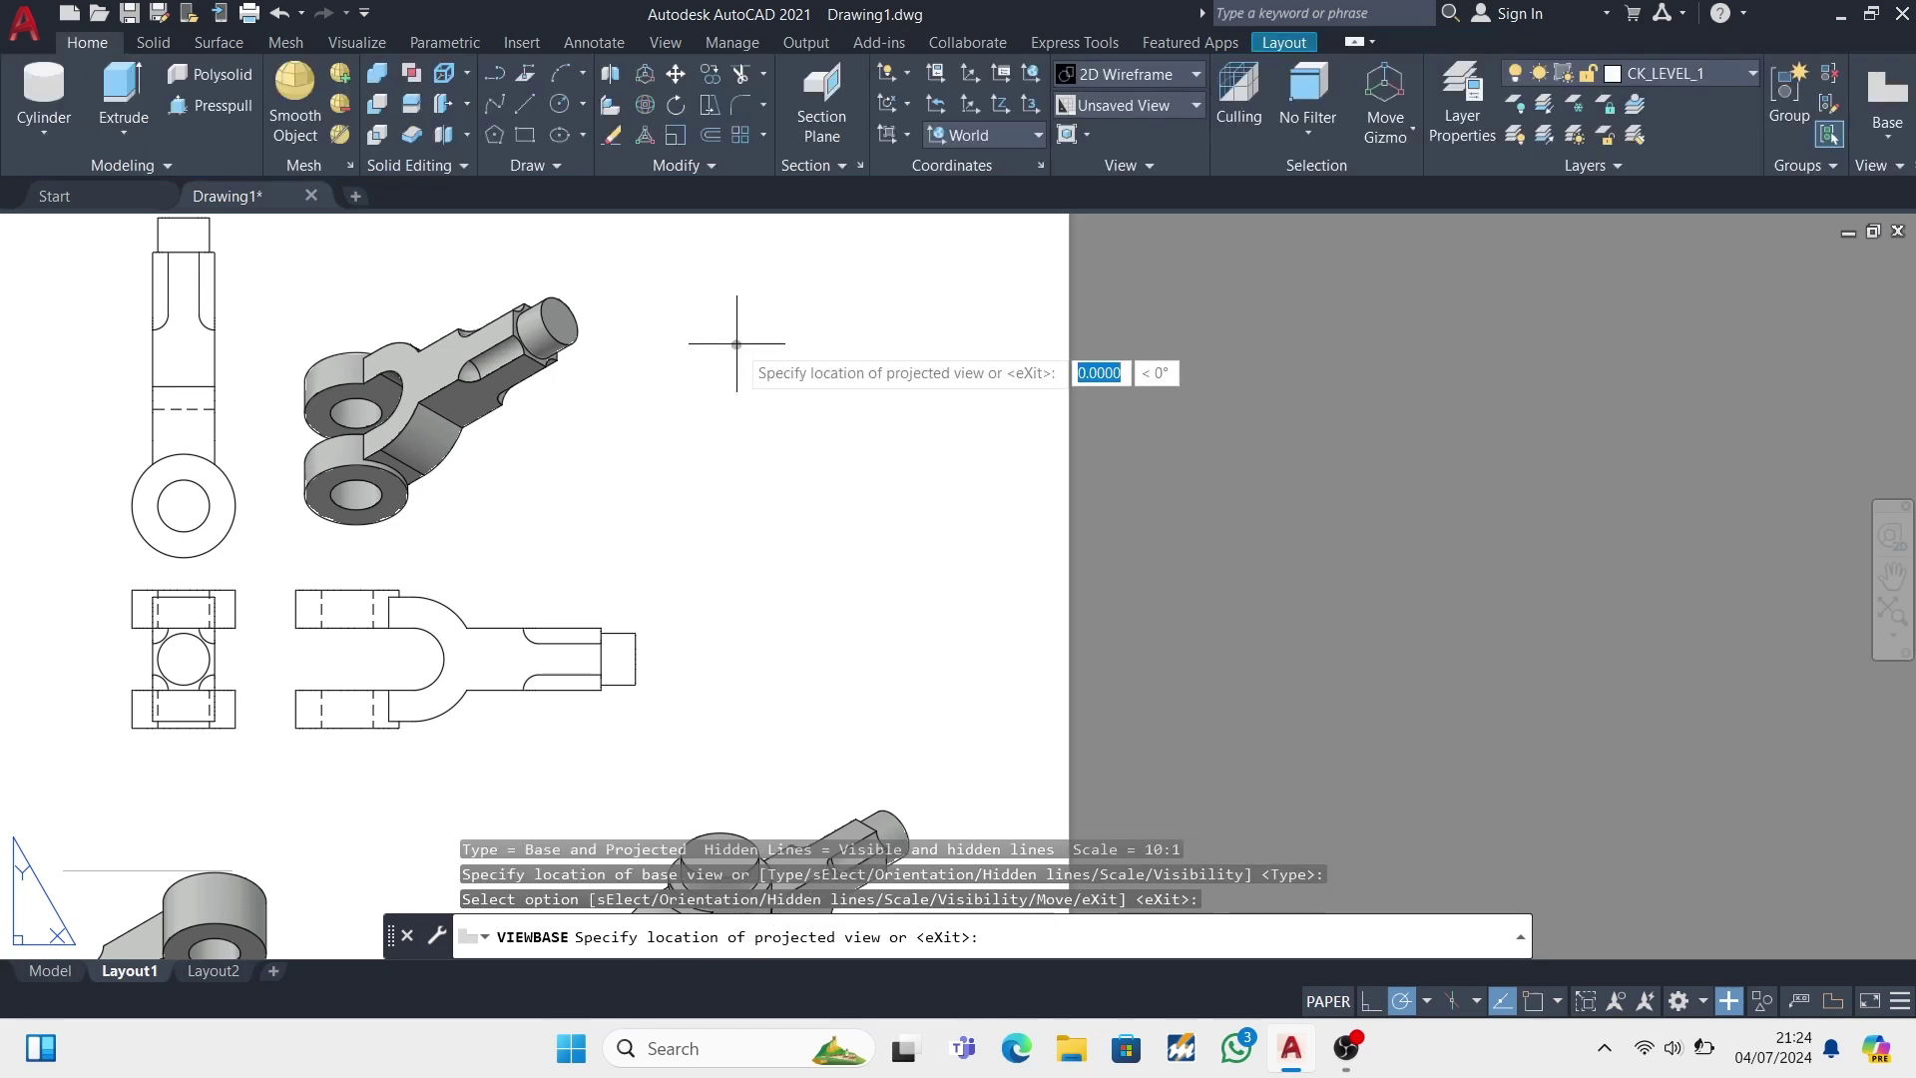
left_click(813, 427)
key("Return")
- Set the pin's isometric view to Shaded display
left_click(771, 399)
left_click(257, 99)
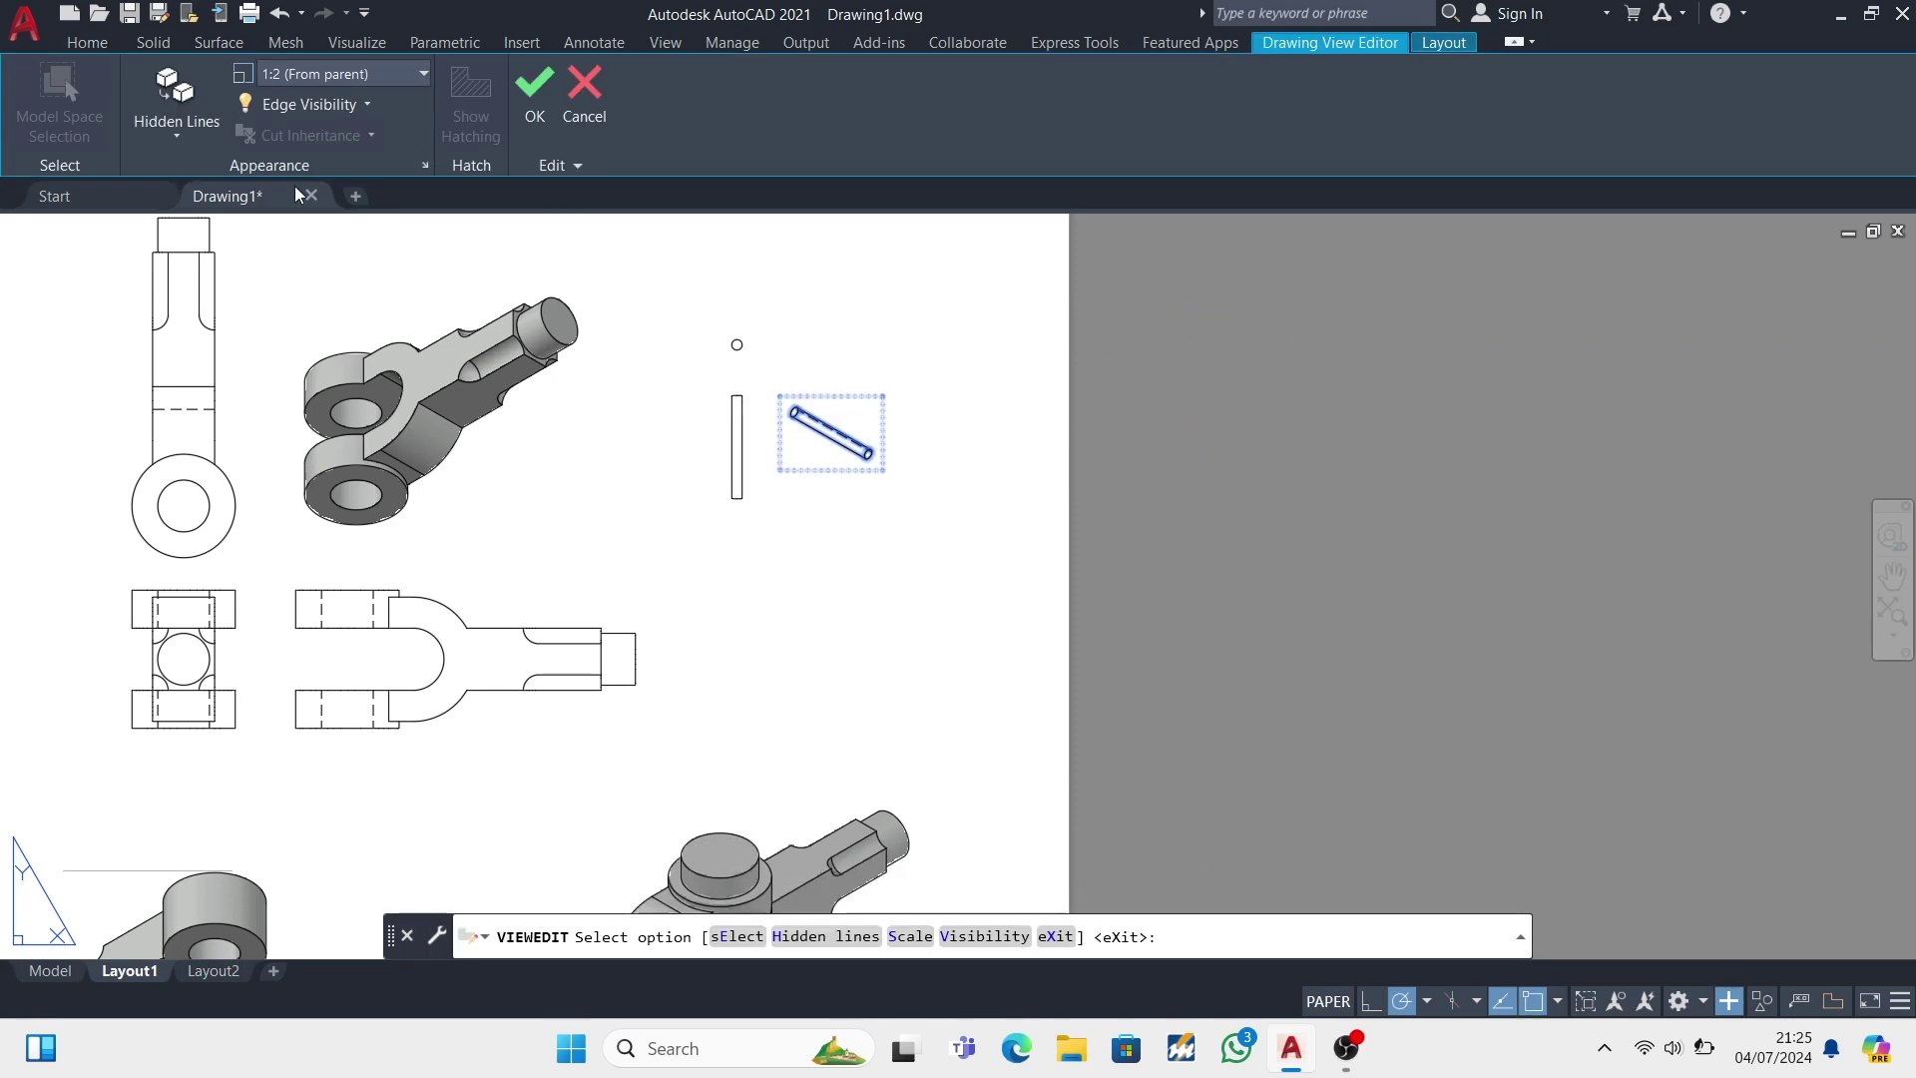
left_click(176, 100)
left_click(236, 313)
key("Return")
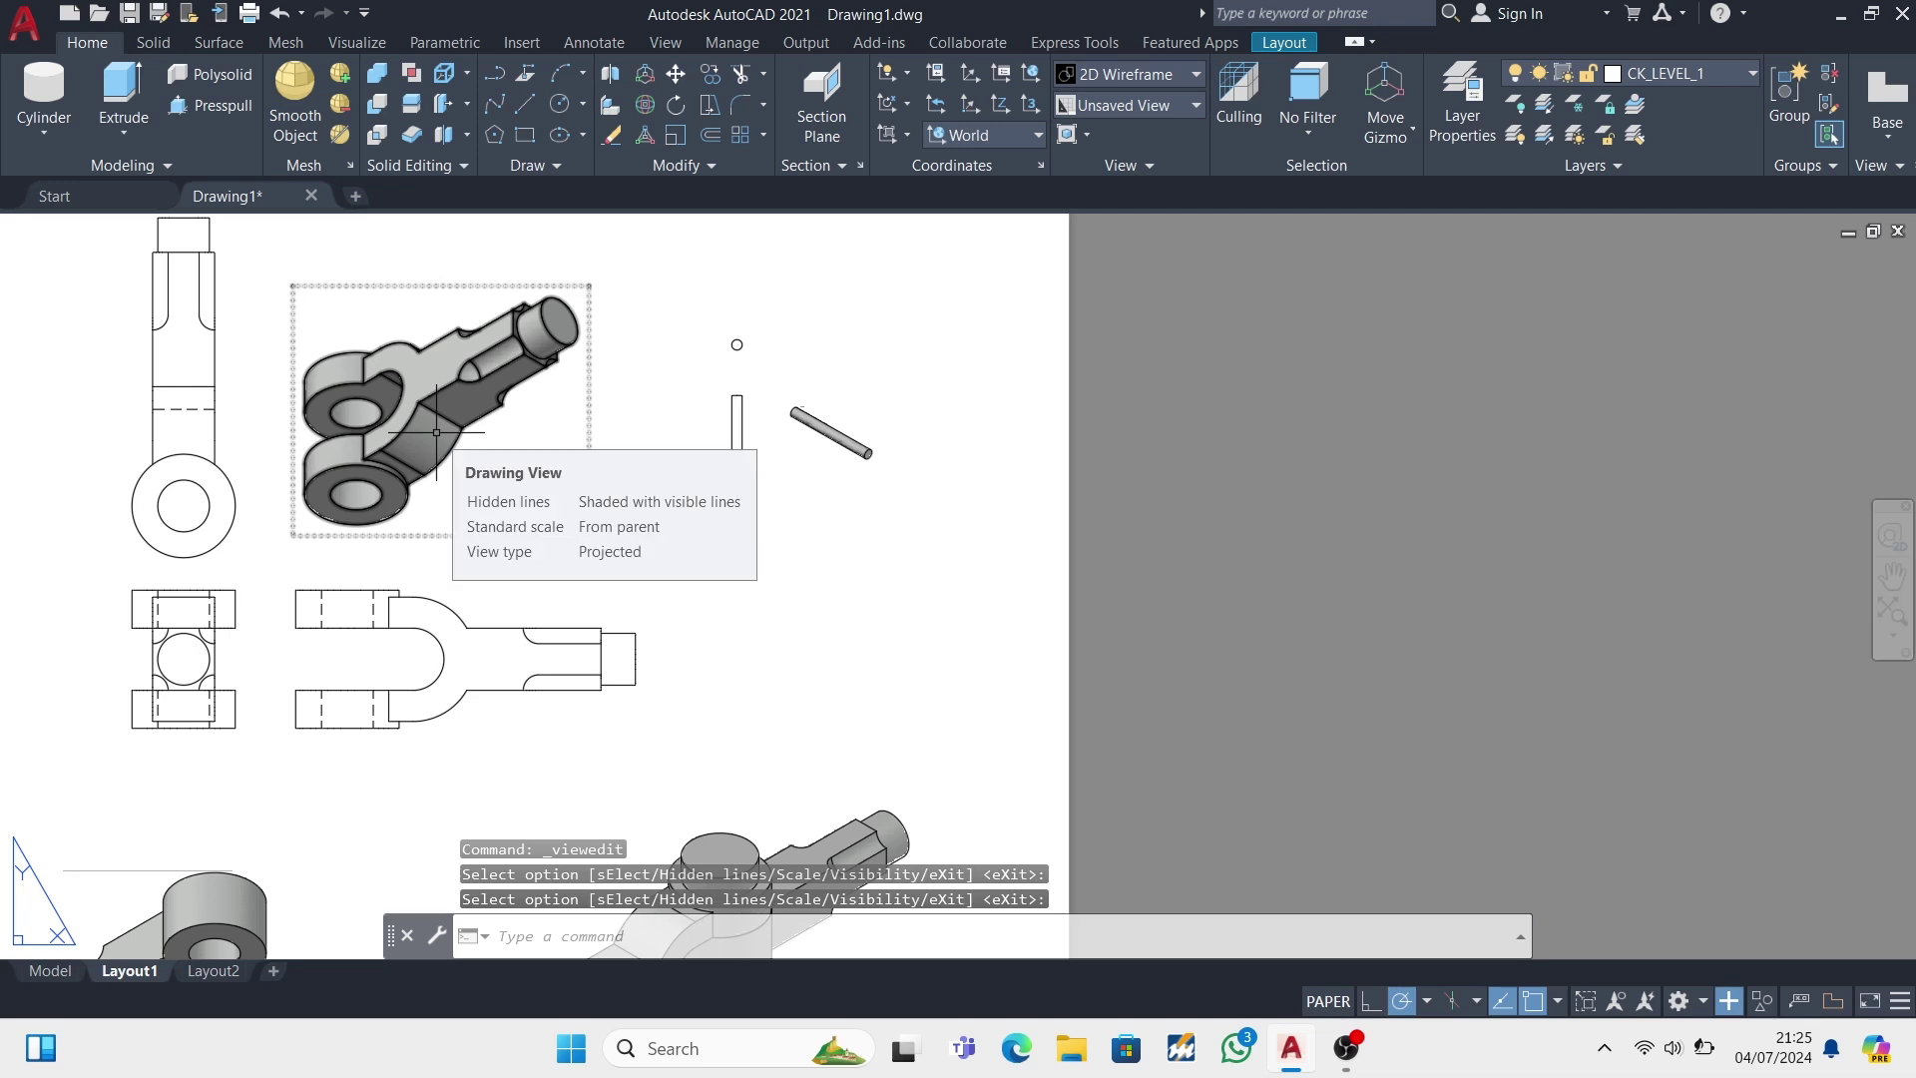
- Switch to the Drafting & Annotation workspace and bring up the dimension type list
left_click(1703, 1001)
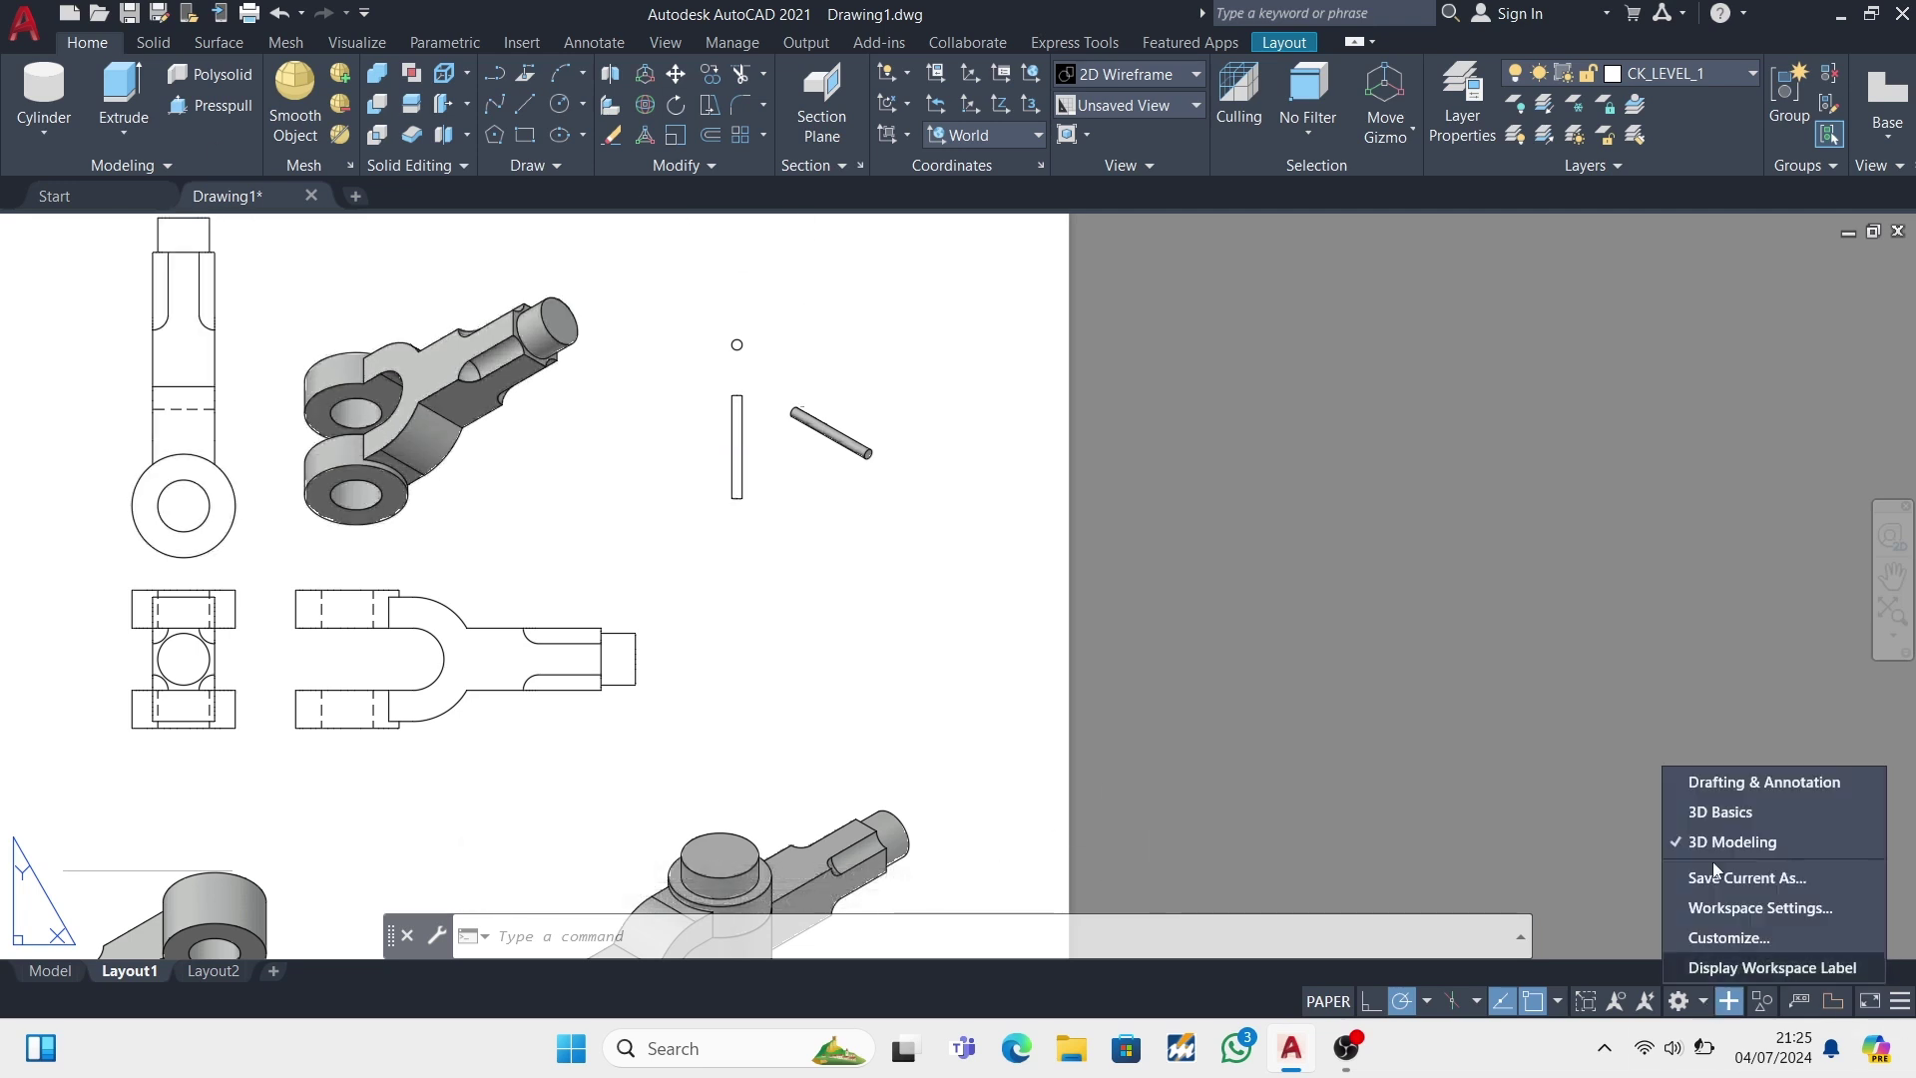
left_click(1764, 782)
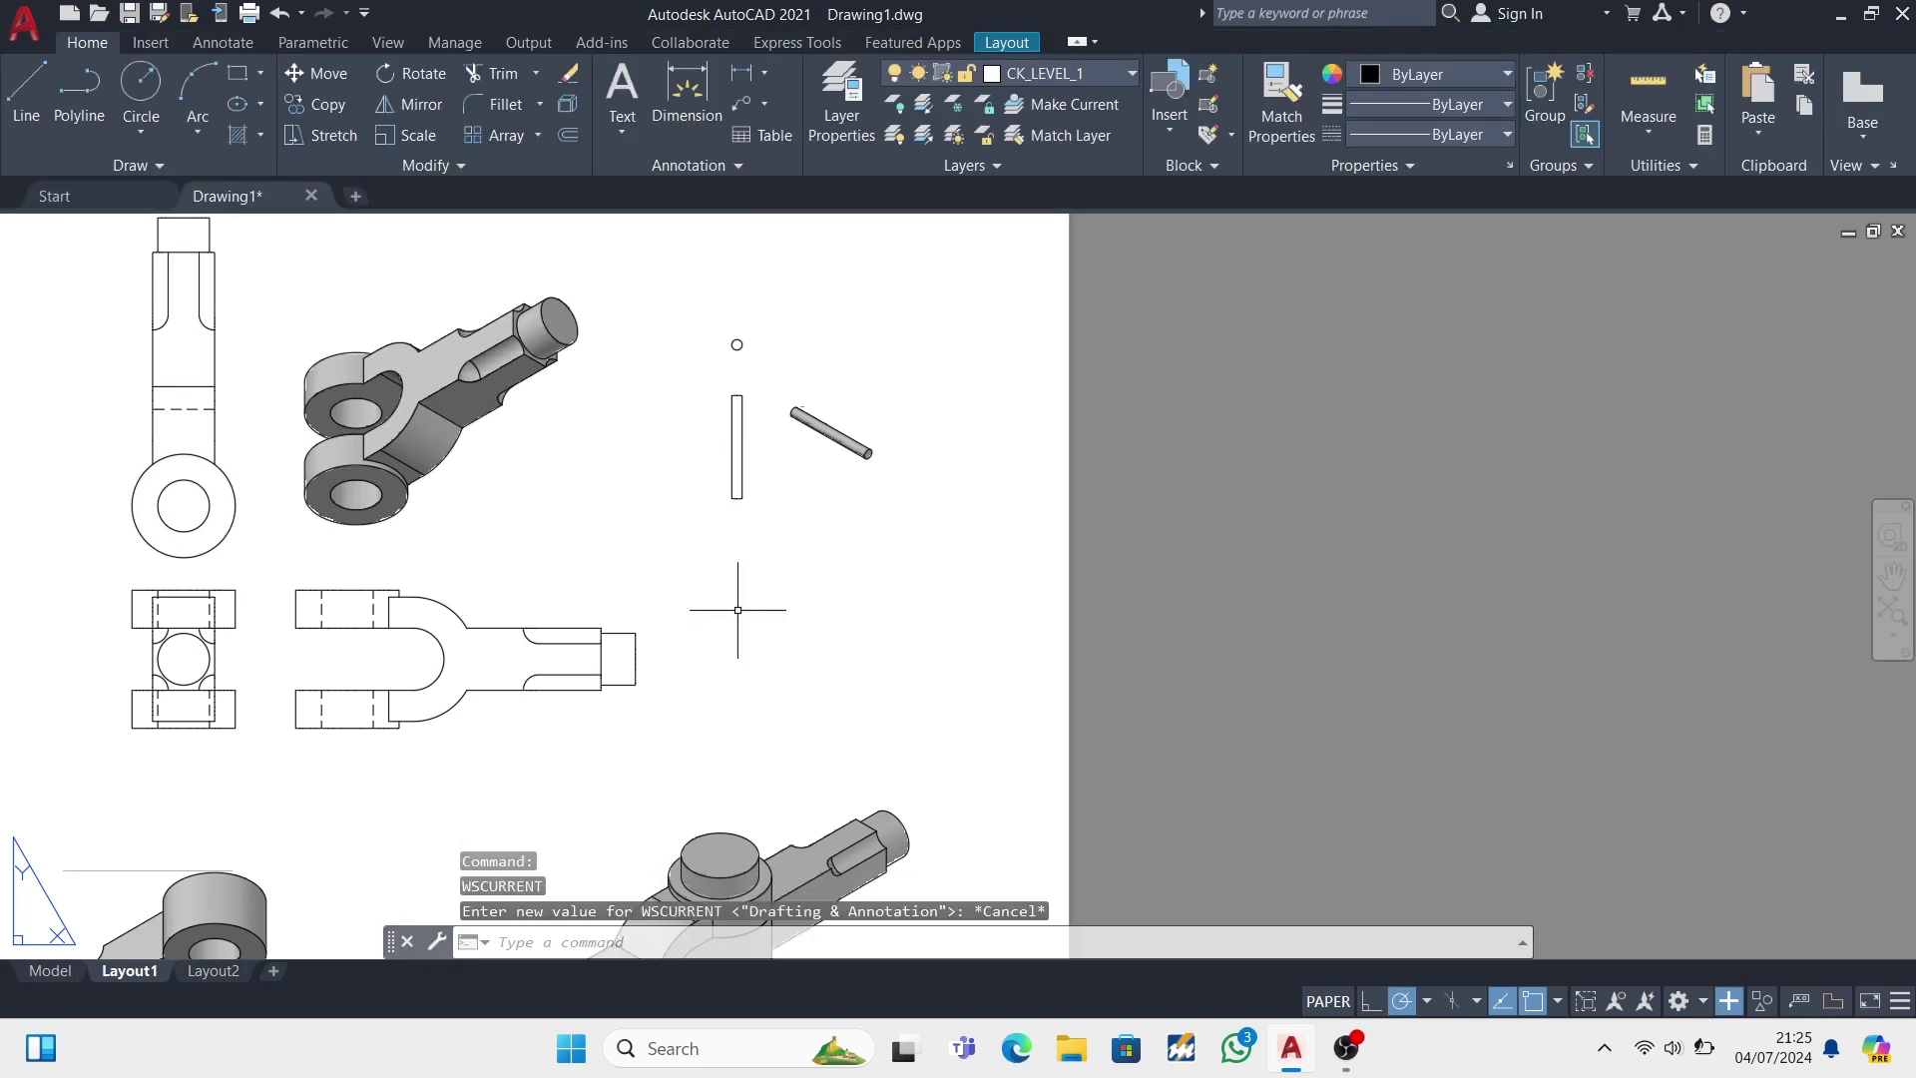
scroll(738, 609, "down", 2)
scroll(599, 598, "down", 2)
scroll(299, 559, "up", 1)
scroll(337, 462, "up", 1)
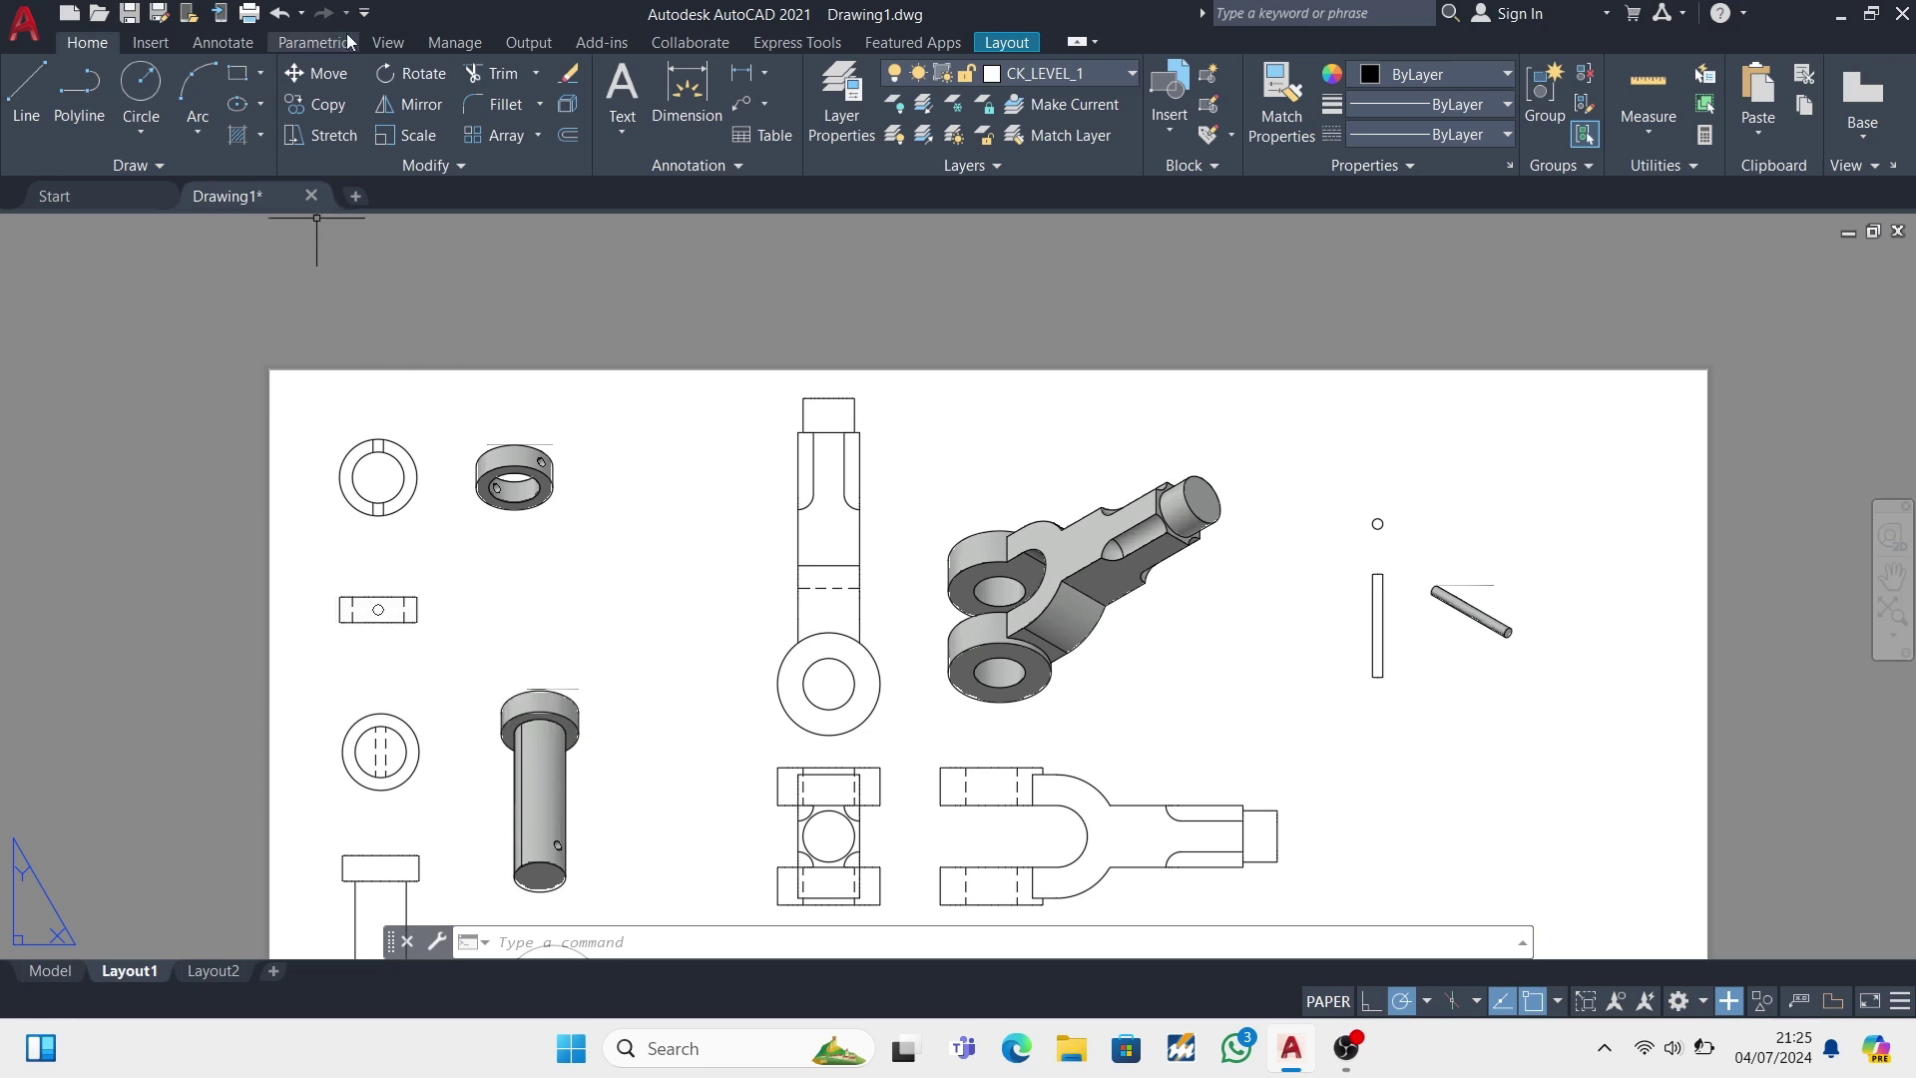
left_click(762, 74)
- Add Ø30 and Ø45 diameter dimensions to the ring's inner and outer circles
left_click(799, 369)
scroll(363, 543, "up", 2)
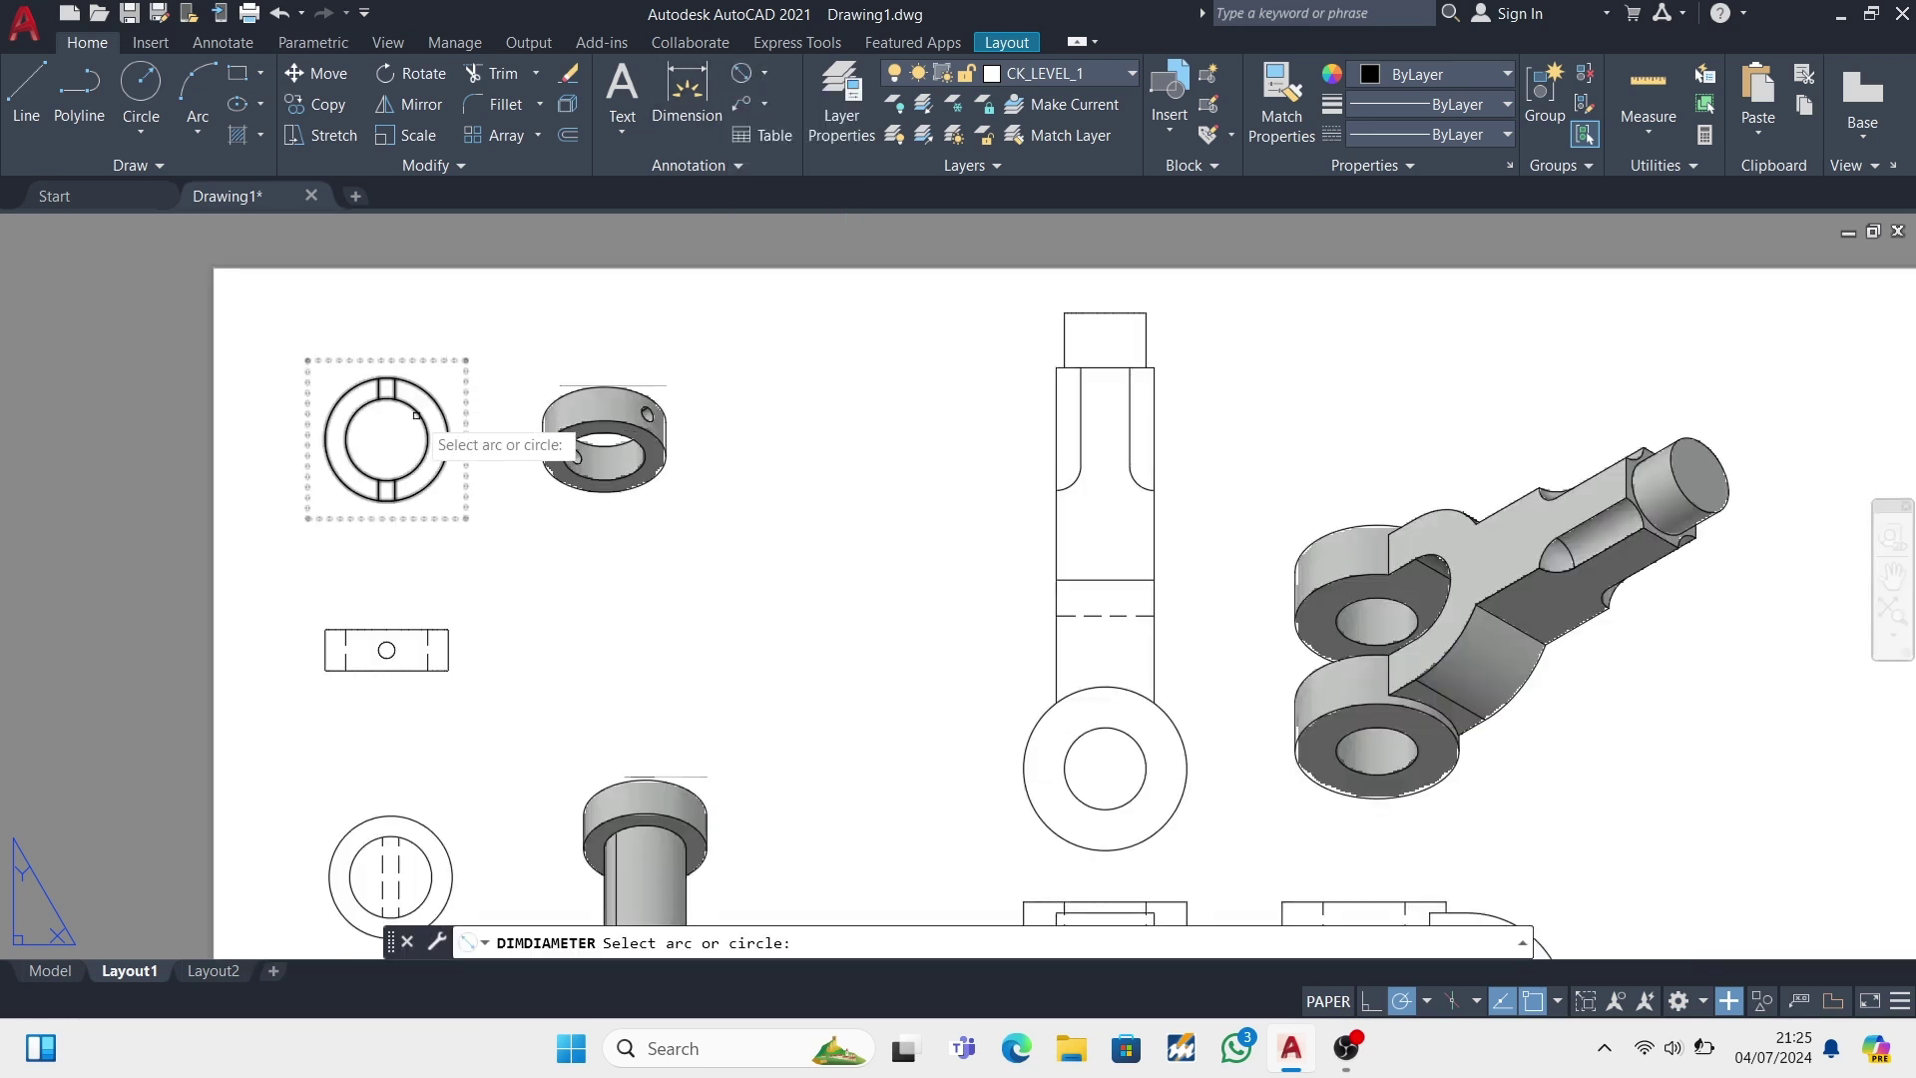
left_click(448, 439)
left_click(293, 349)
key("Return")
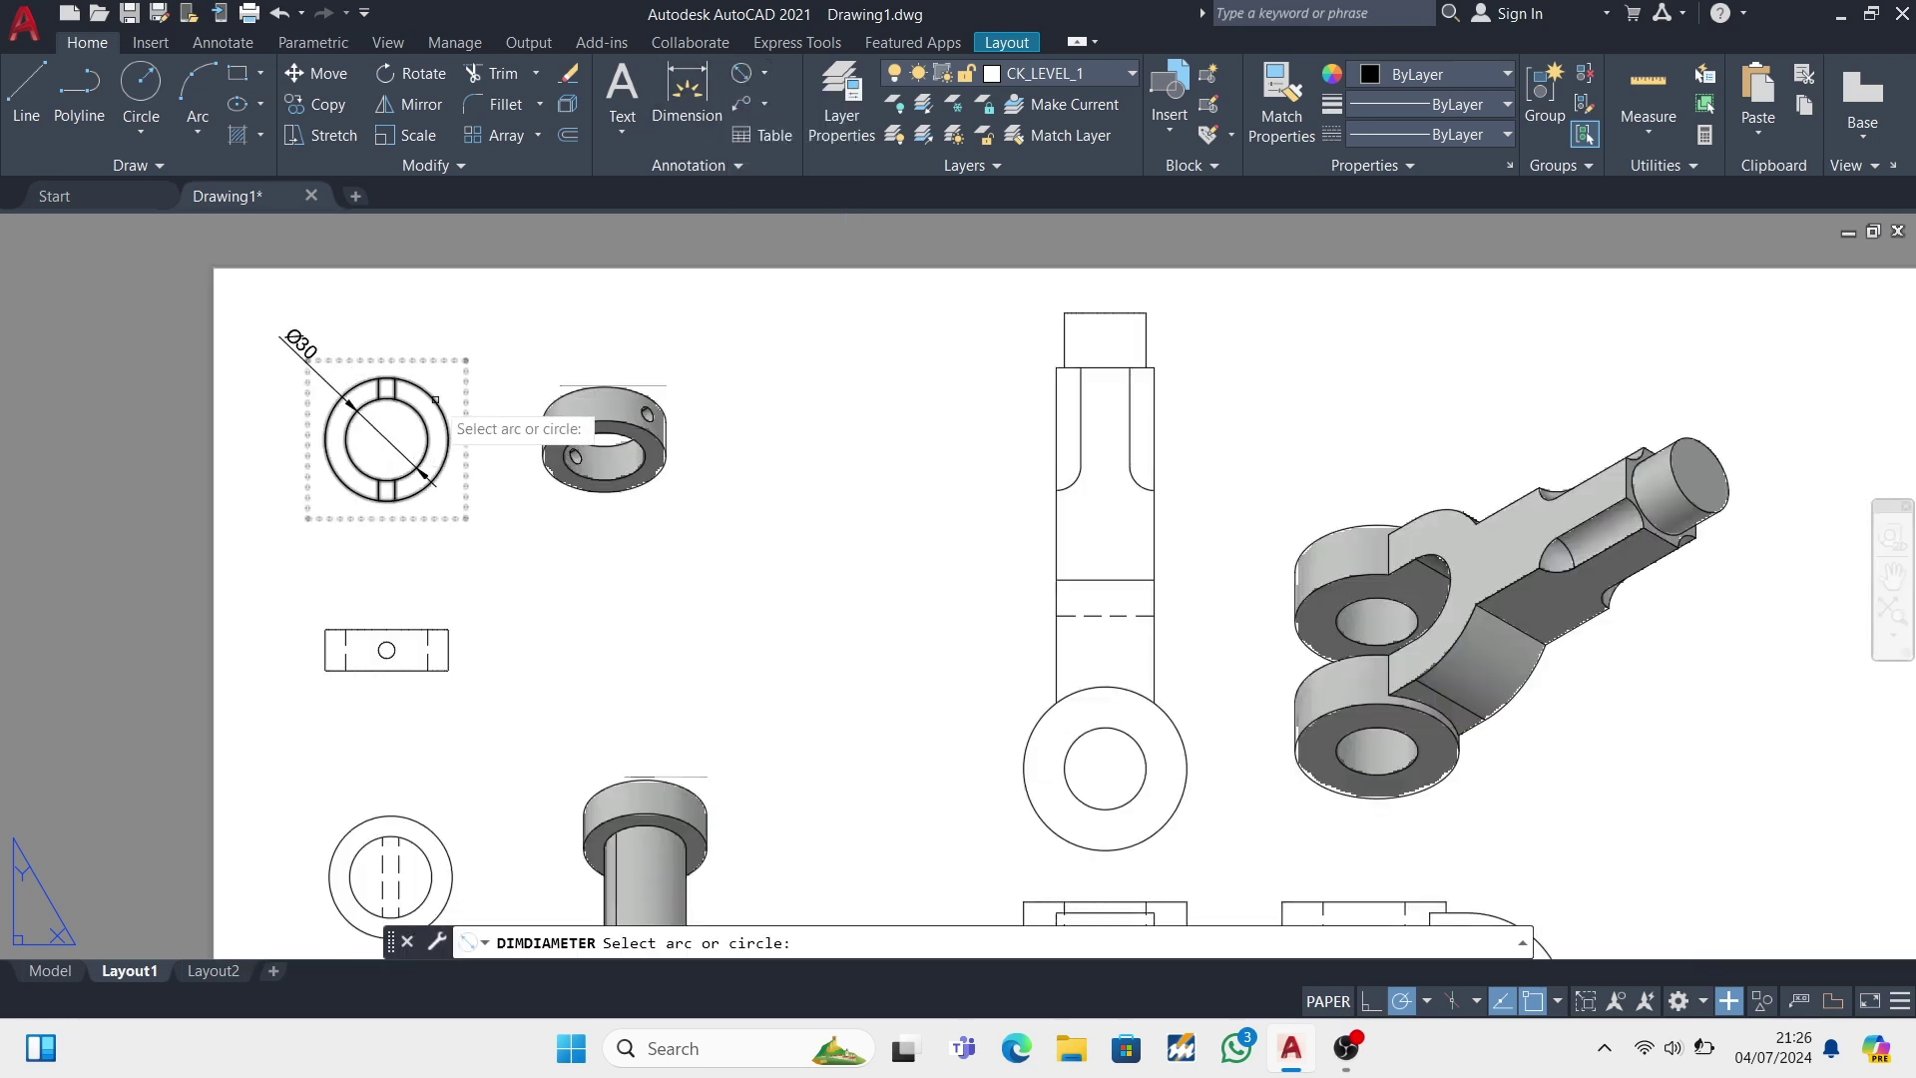
left_click(432, 396)
left_click(476, 351)
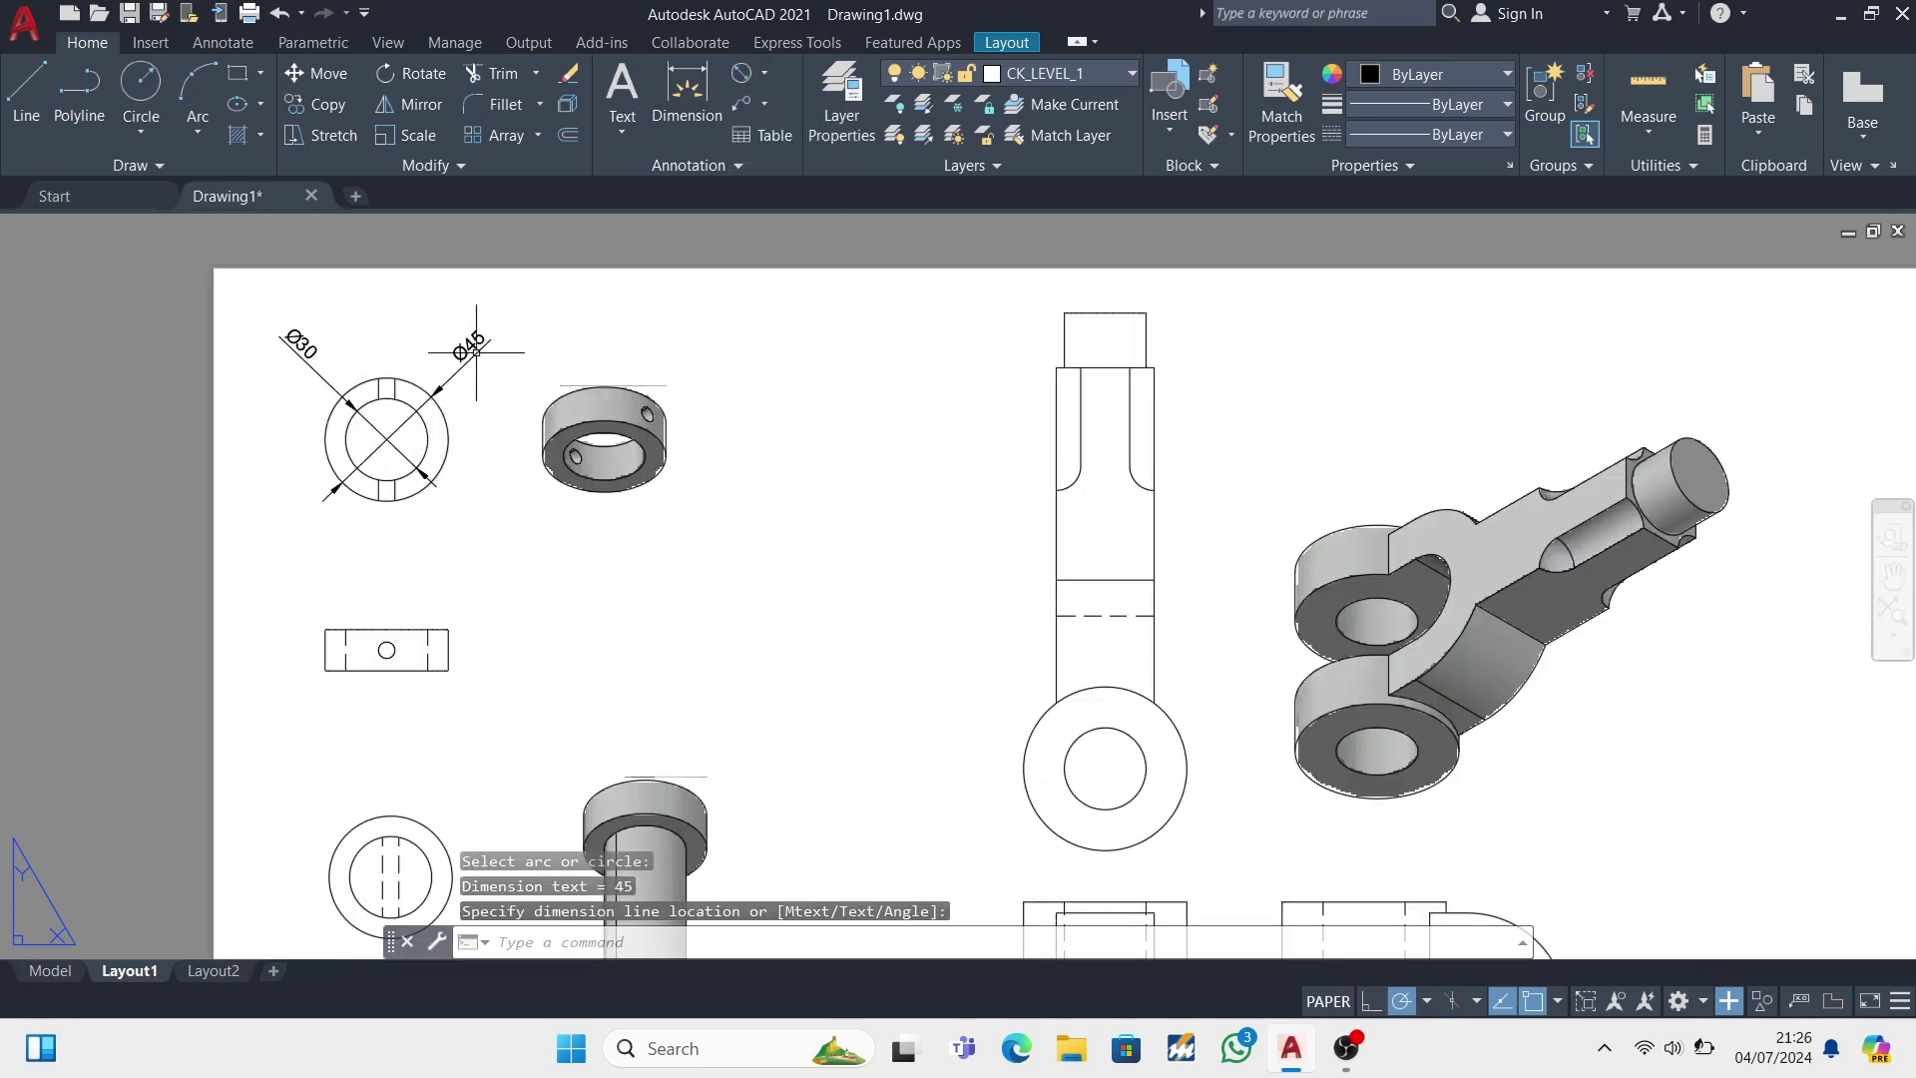
- Add a 15 linear height dimension to the right of the ring's side view
left_click(762, 74)
left_click(789, 100)
left_click(448, 670)
left_click(448, 629)
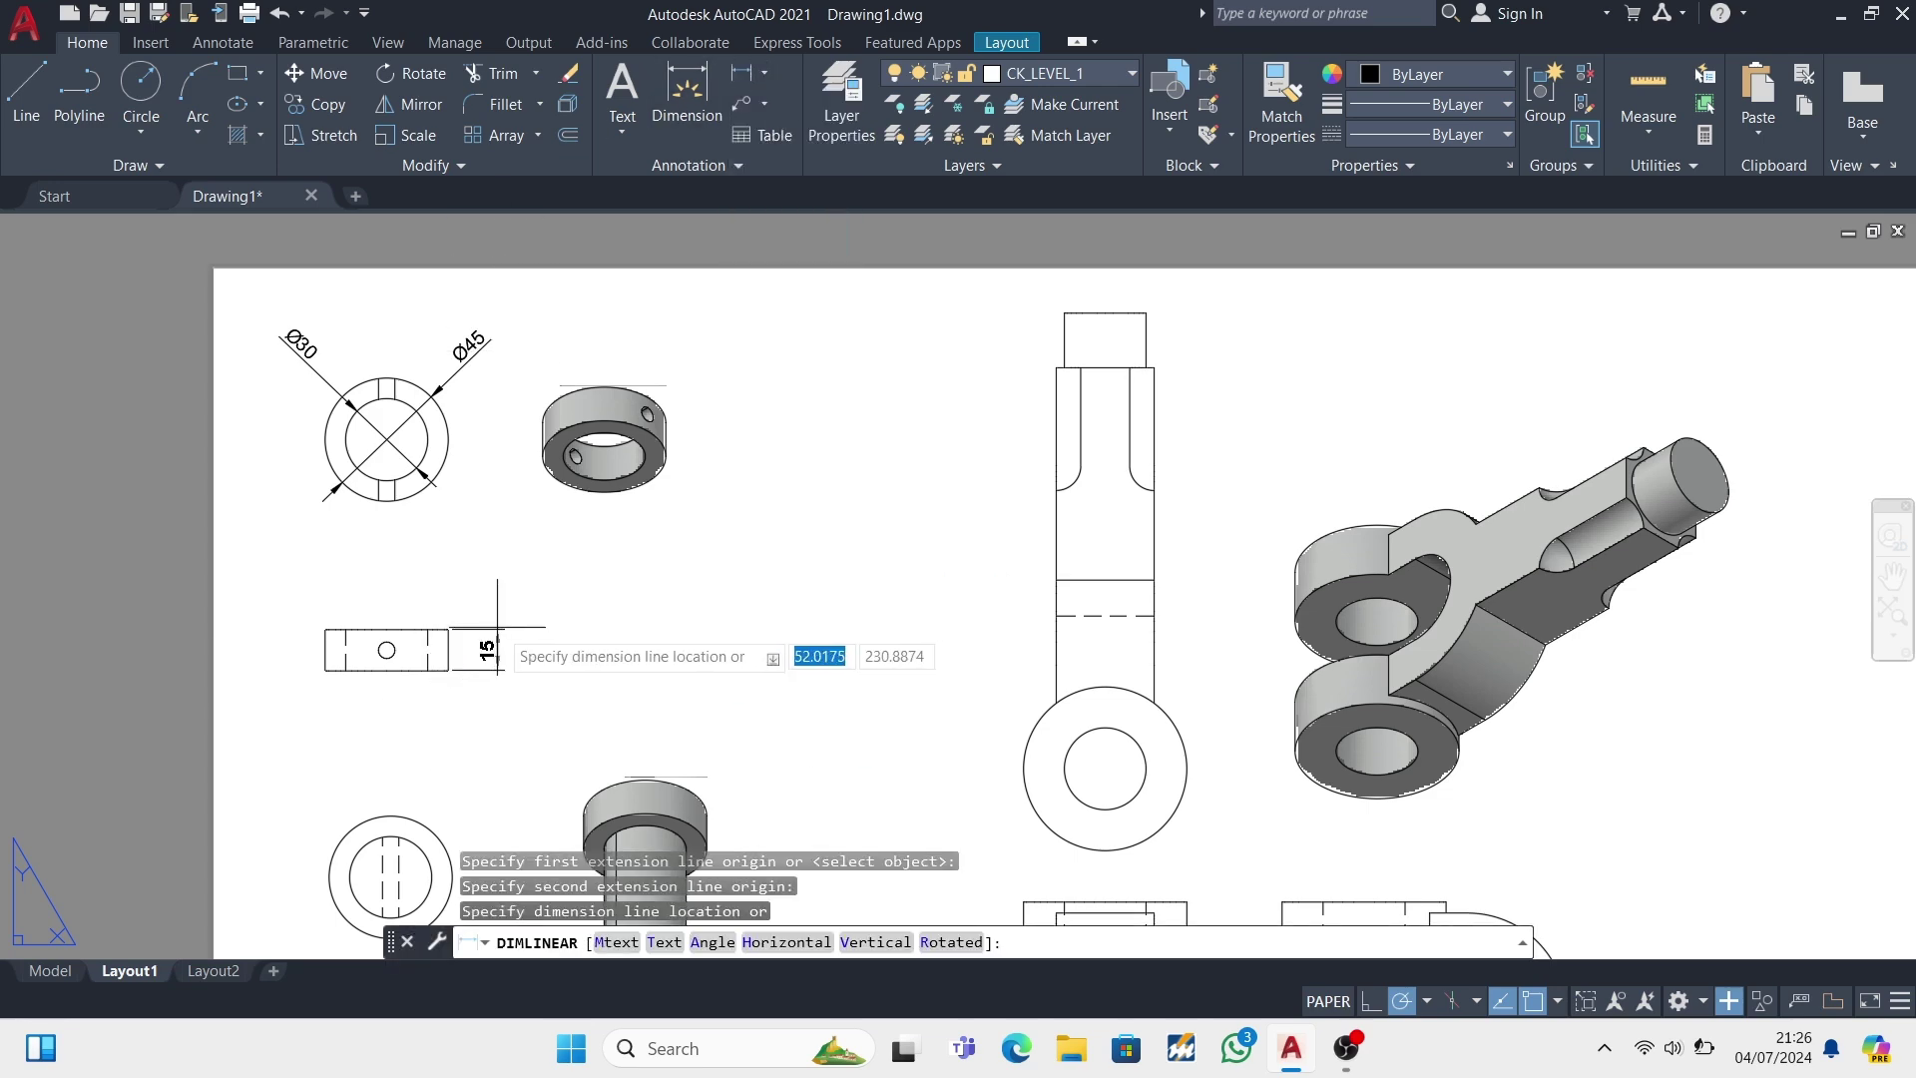
left_click(516, 648)
scroll(689, 641, "down", 5)
scroll(676, 484, "up", 3)
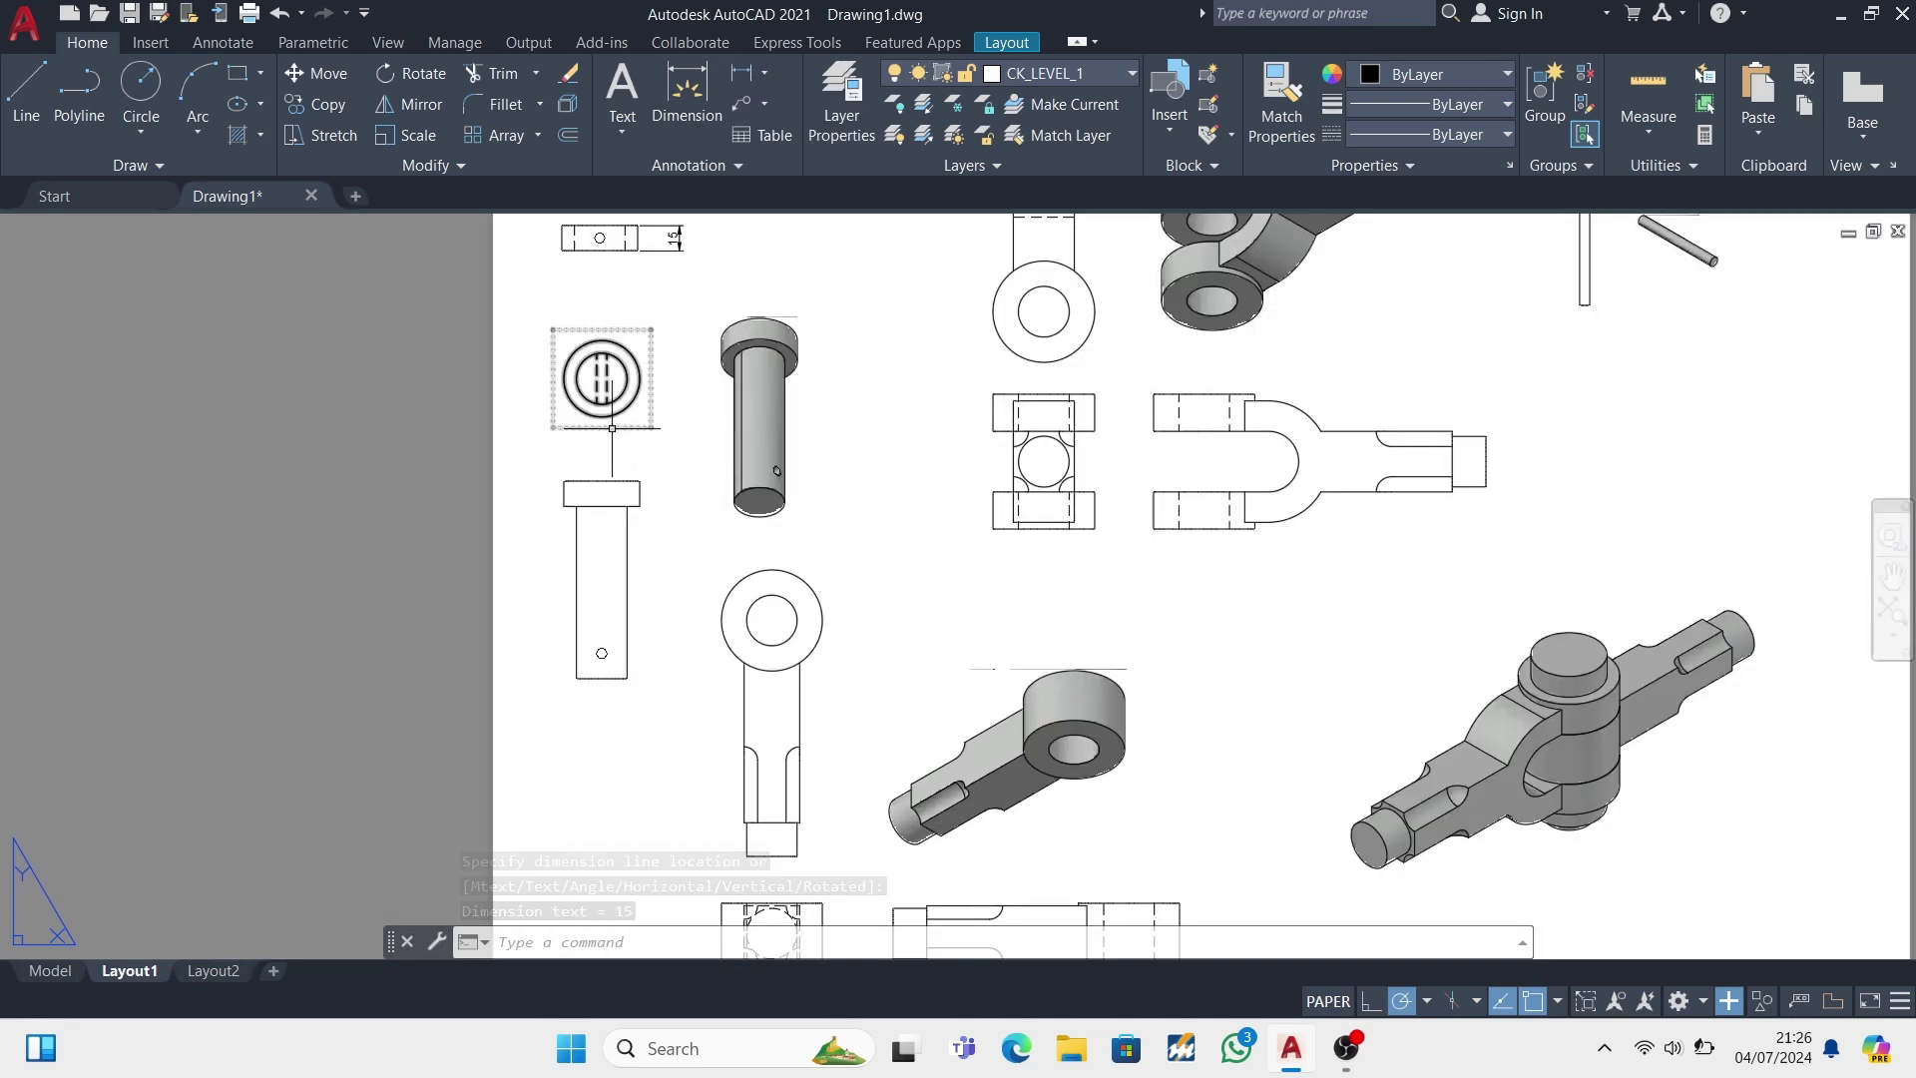
scroll(675, 484, "down", 2)
scroll(566, 369, "up", 2)
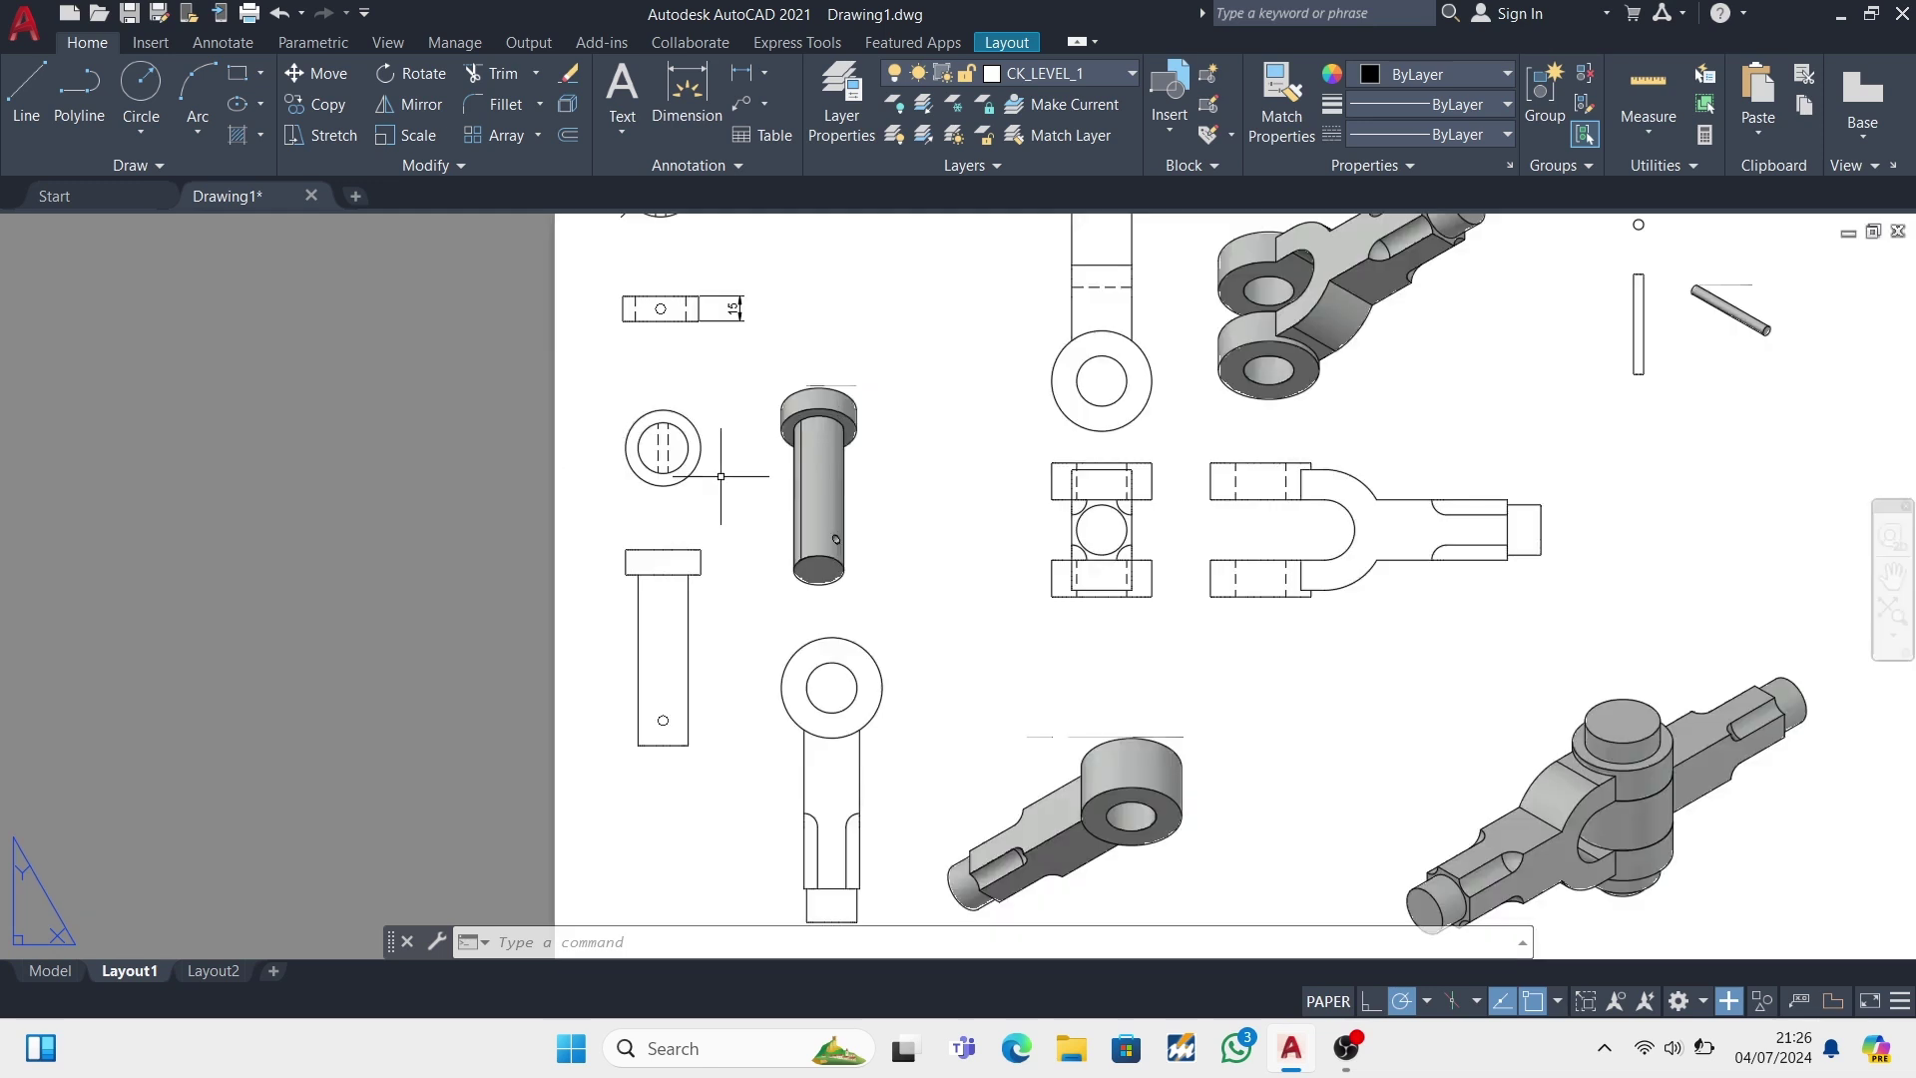
scroll(721, 476, "down", 2)
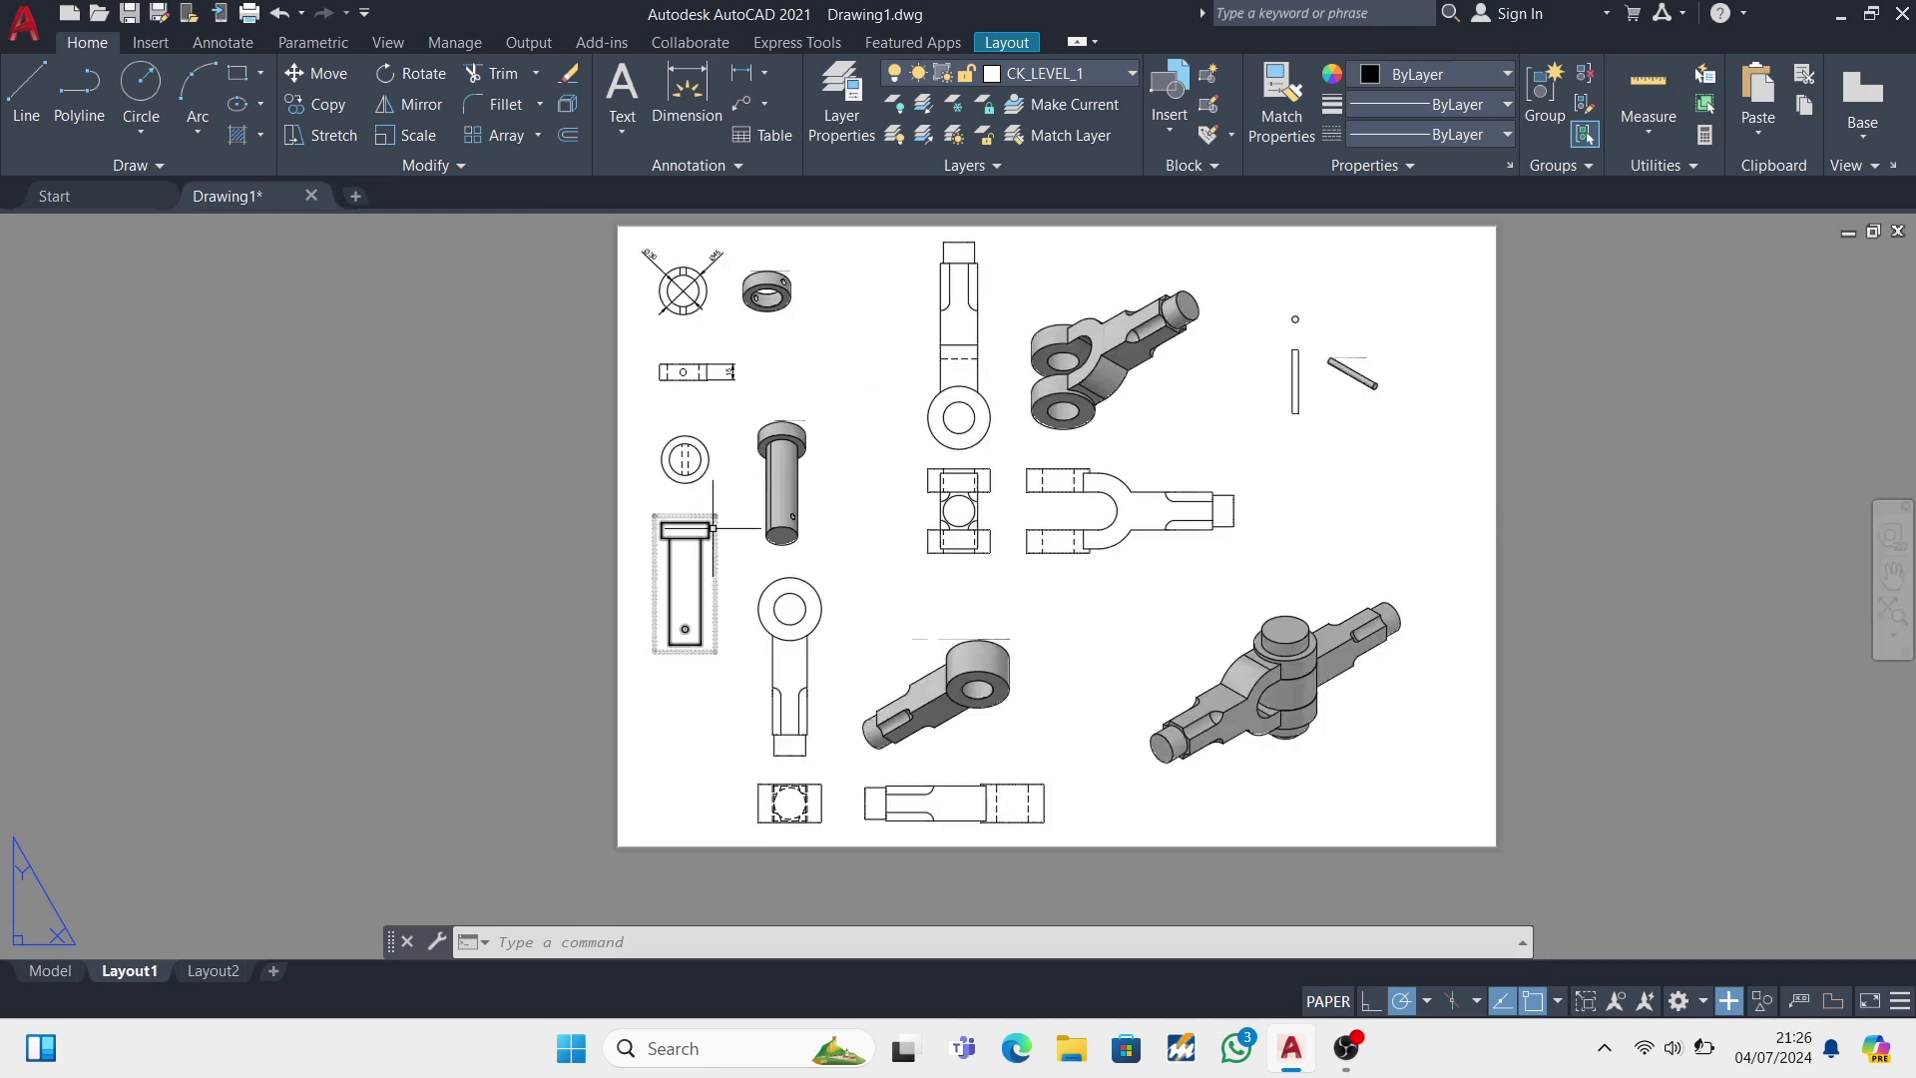
scroll(712, 528, "up", 2)
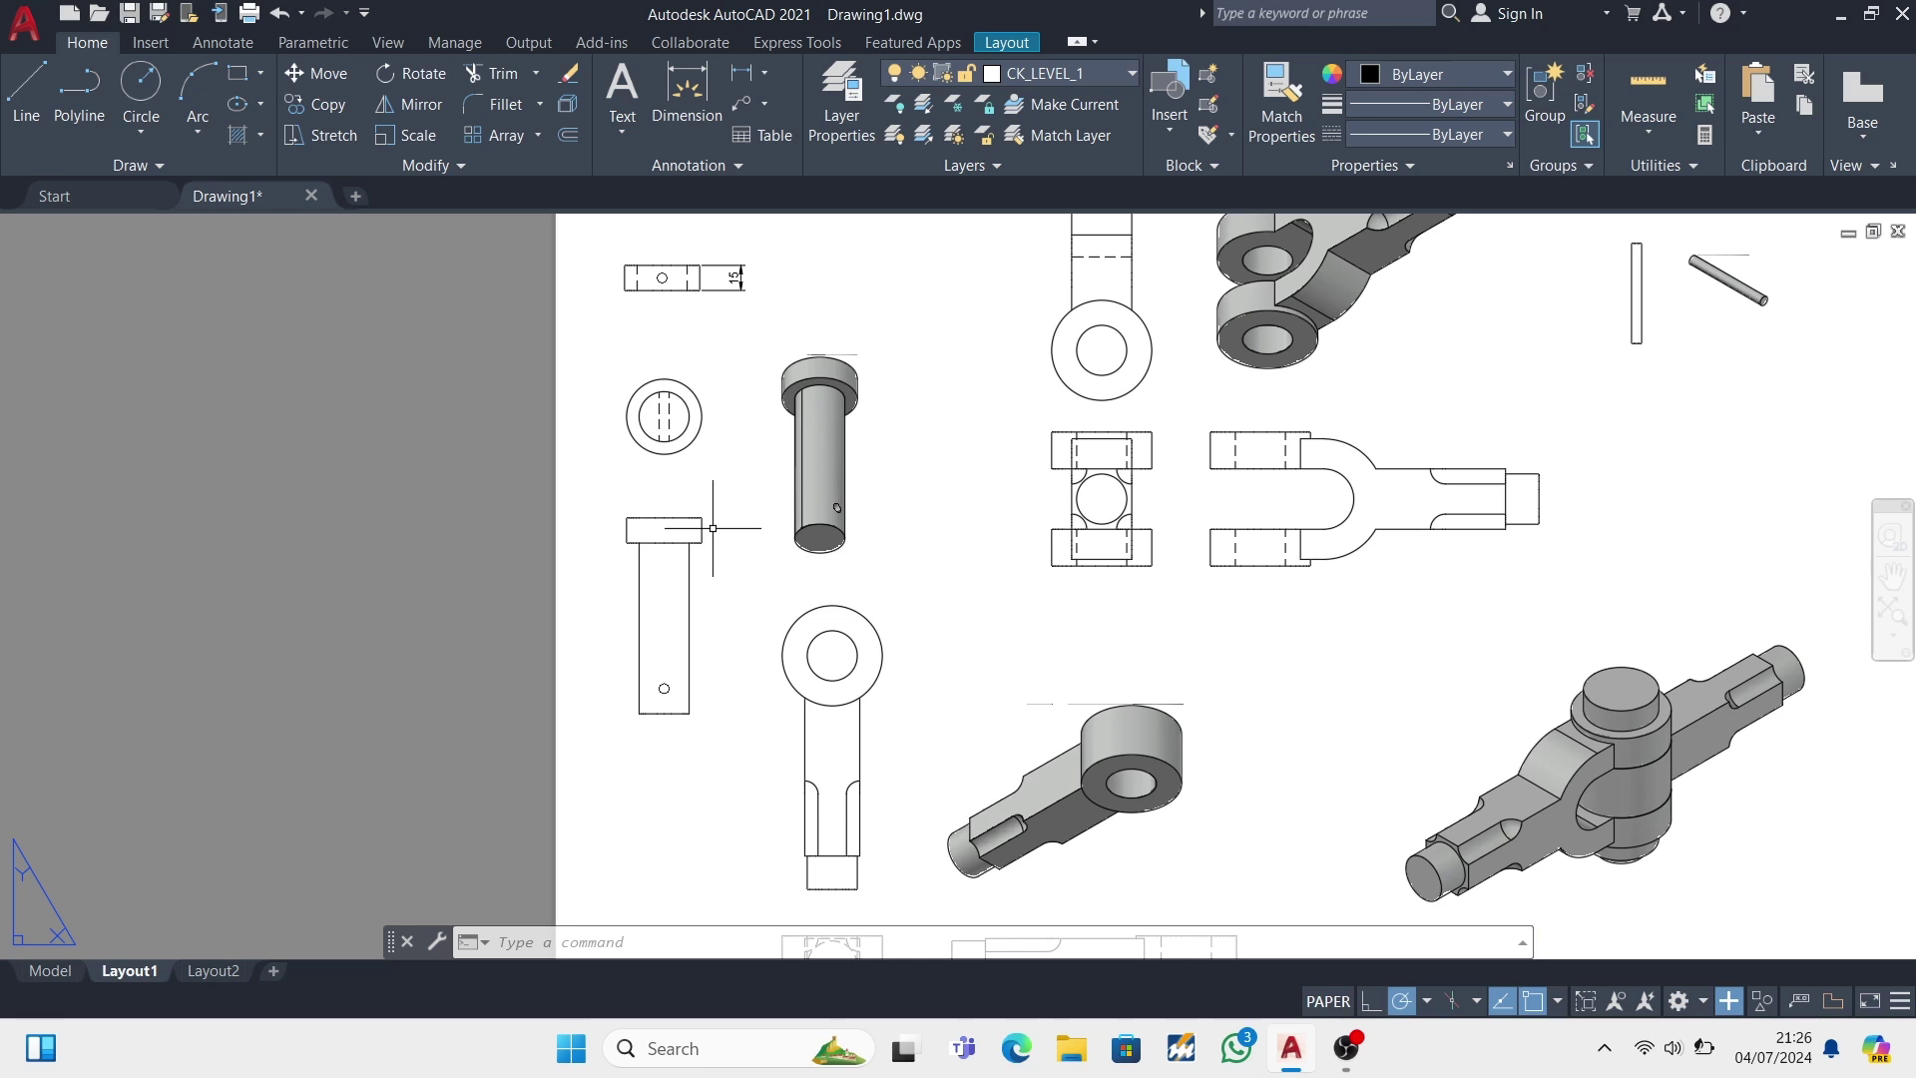
- Dimension the pin's 15 hole-centre-to-end distance and its 15 head height
left_click(687, 100)
scroll(693, 799, "up", 4)
left_click(617, 518)
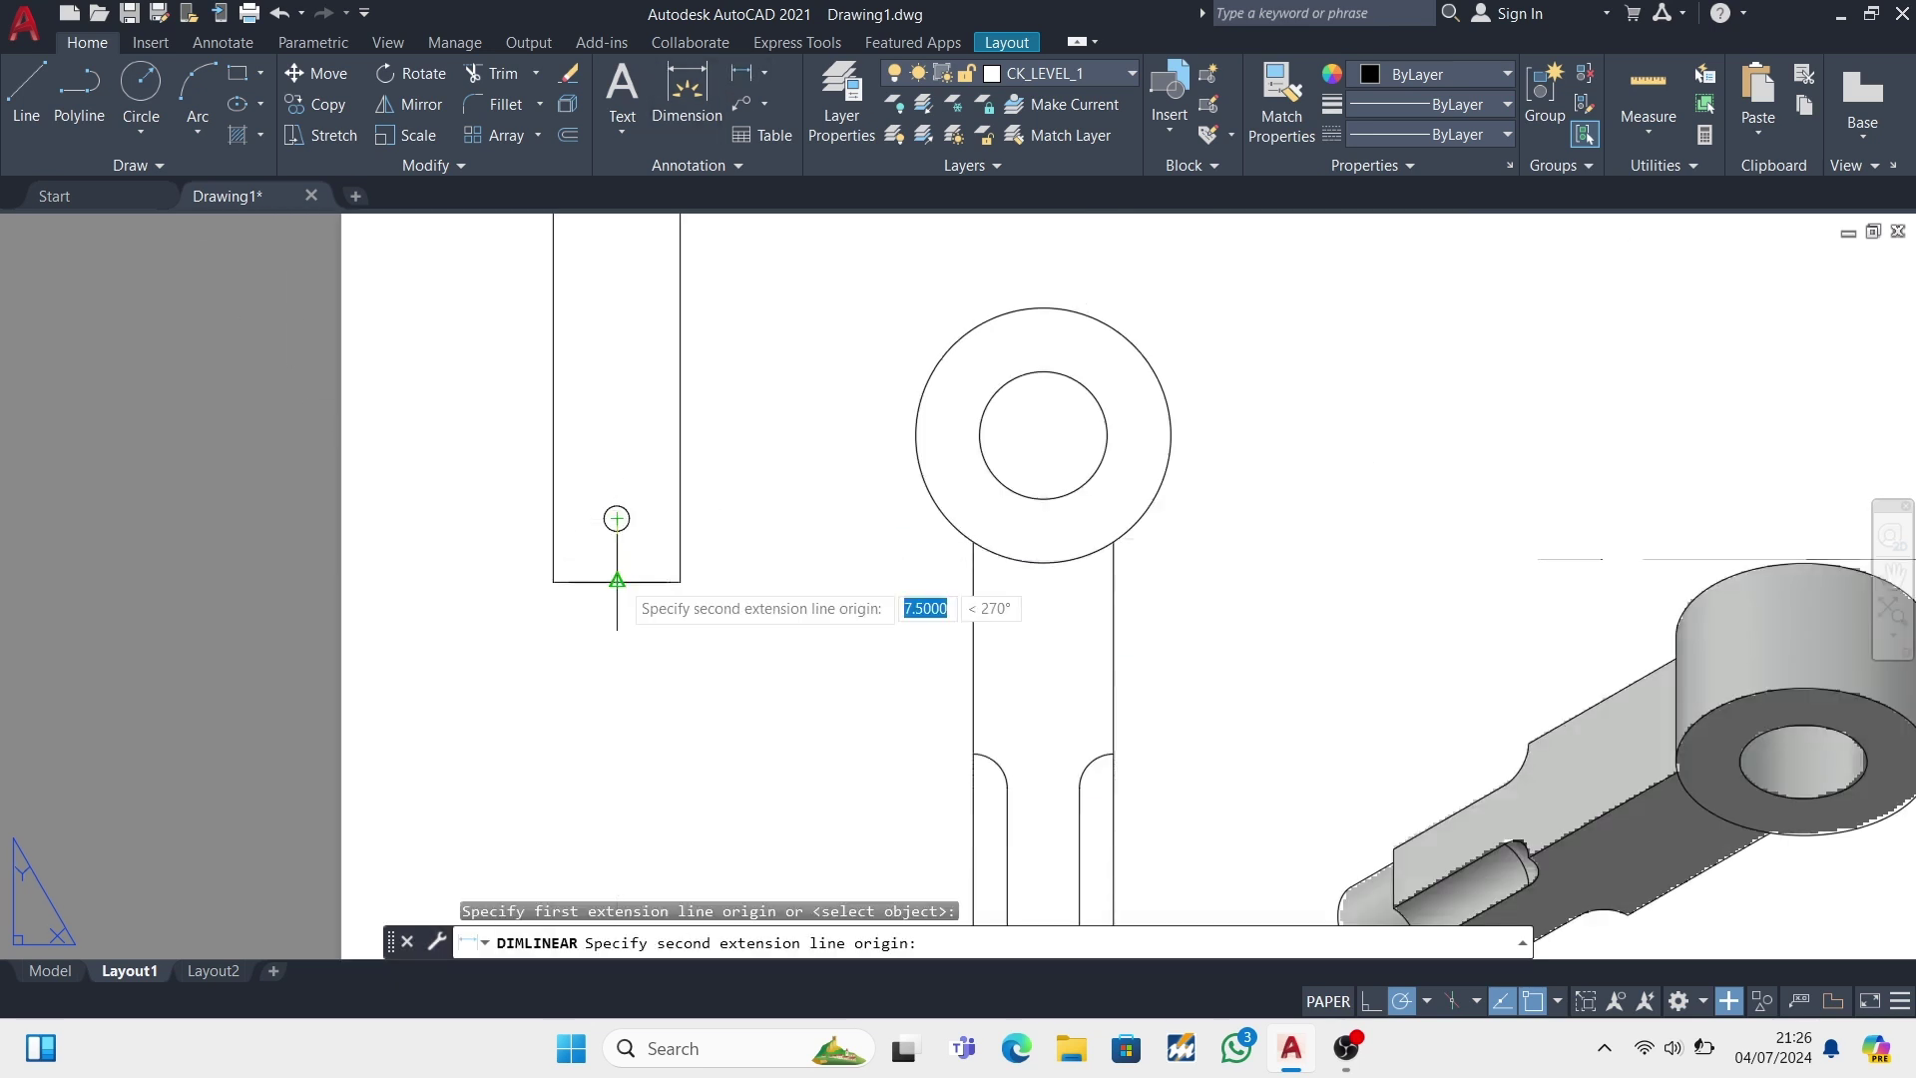
left_click(617, 579)
left_click(809, 579)
scroll(809, 578, "down", 2)
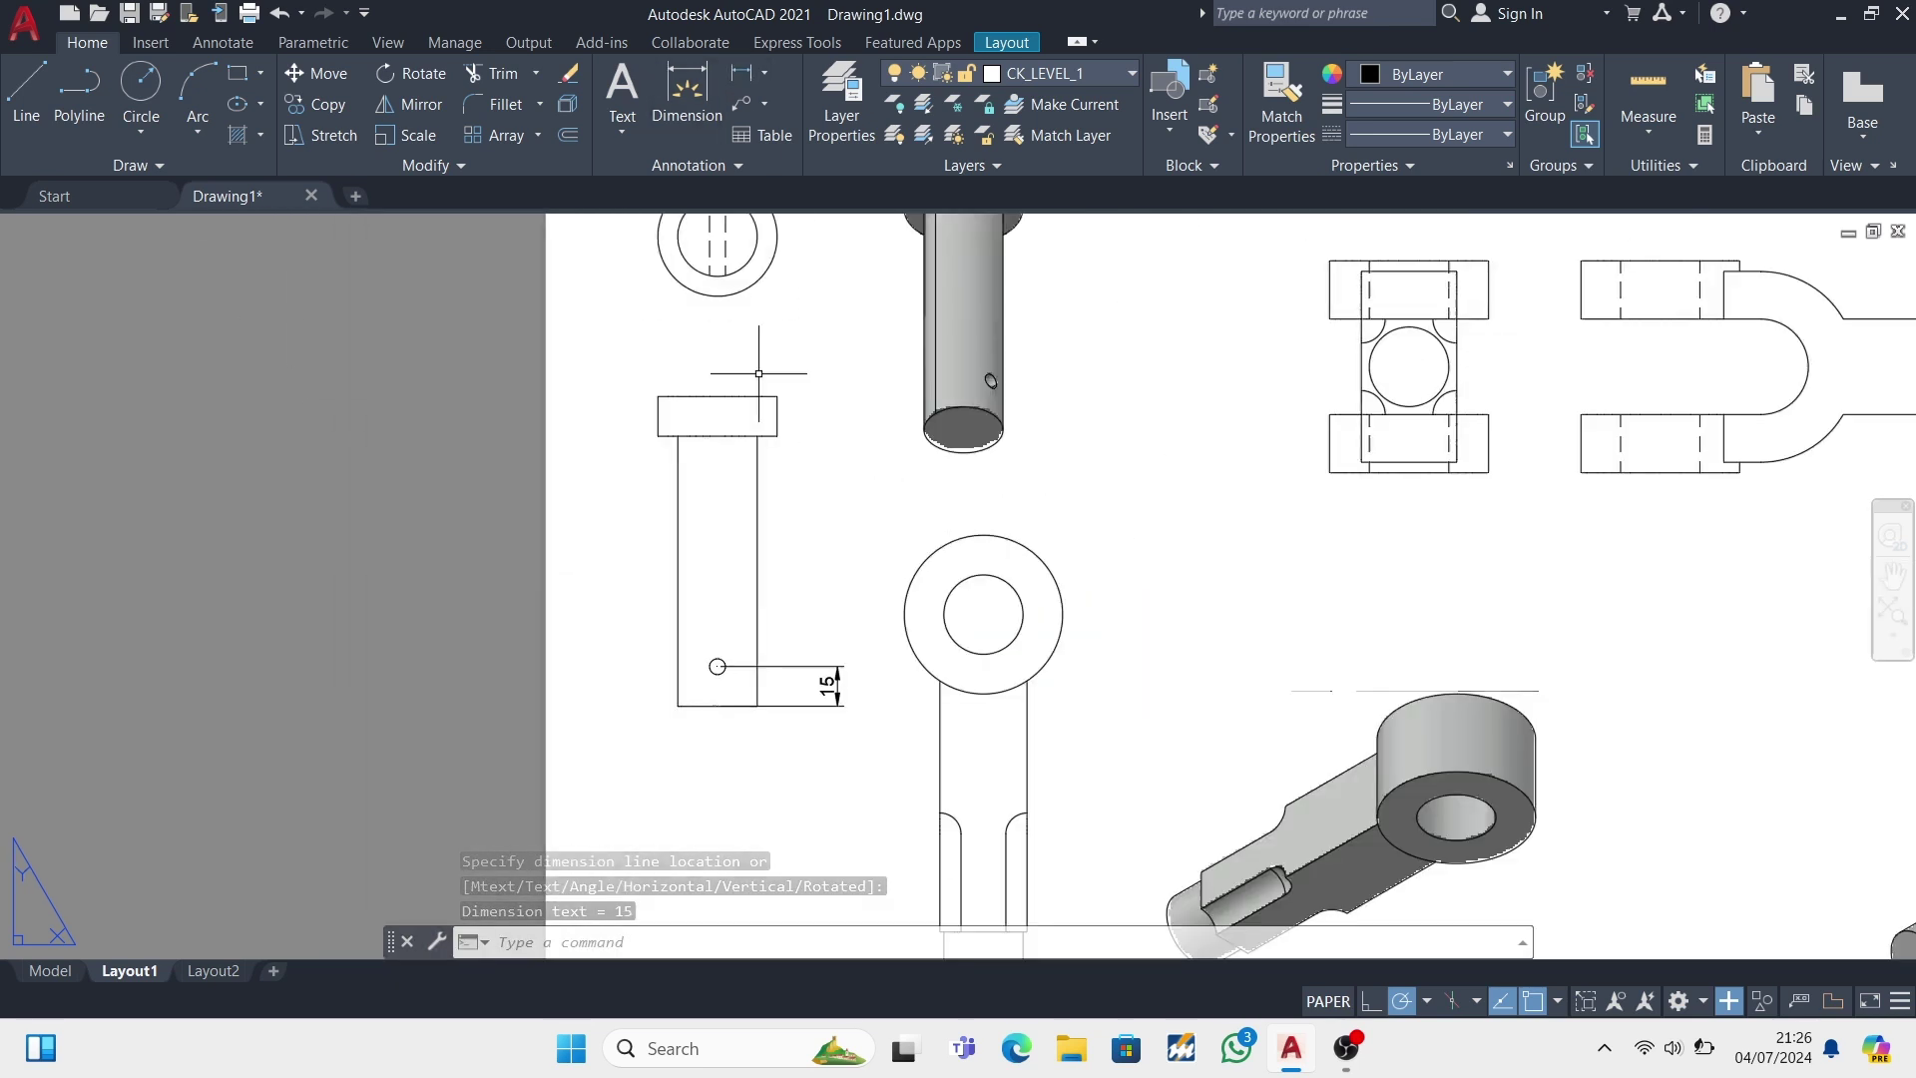
key("Return")
left_click(778, 436)
left_click(777, 396)
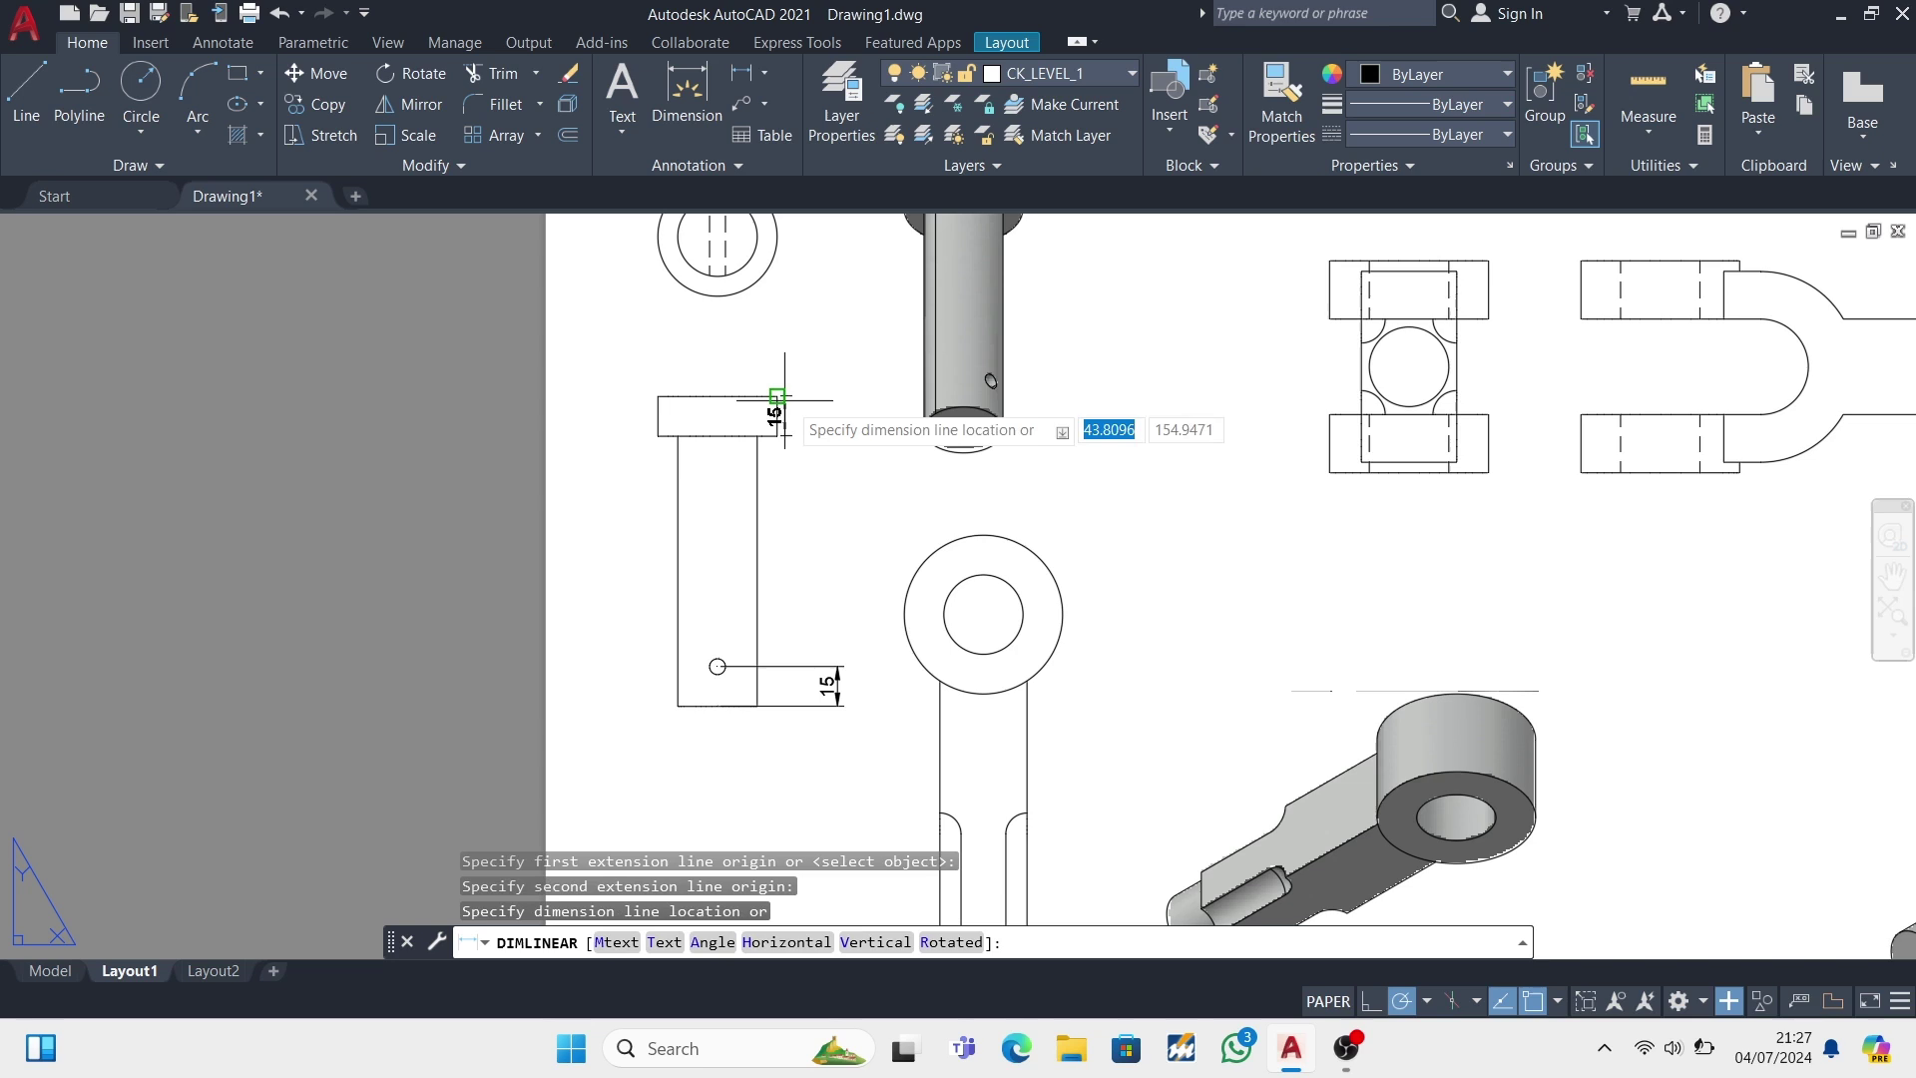
left_click(838, 407)
- Add the 102 overall length dimension to the left of the pin
key("Return")
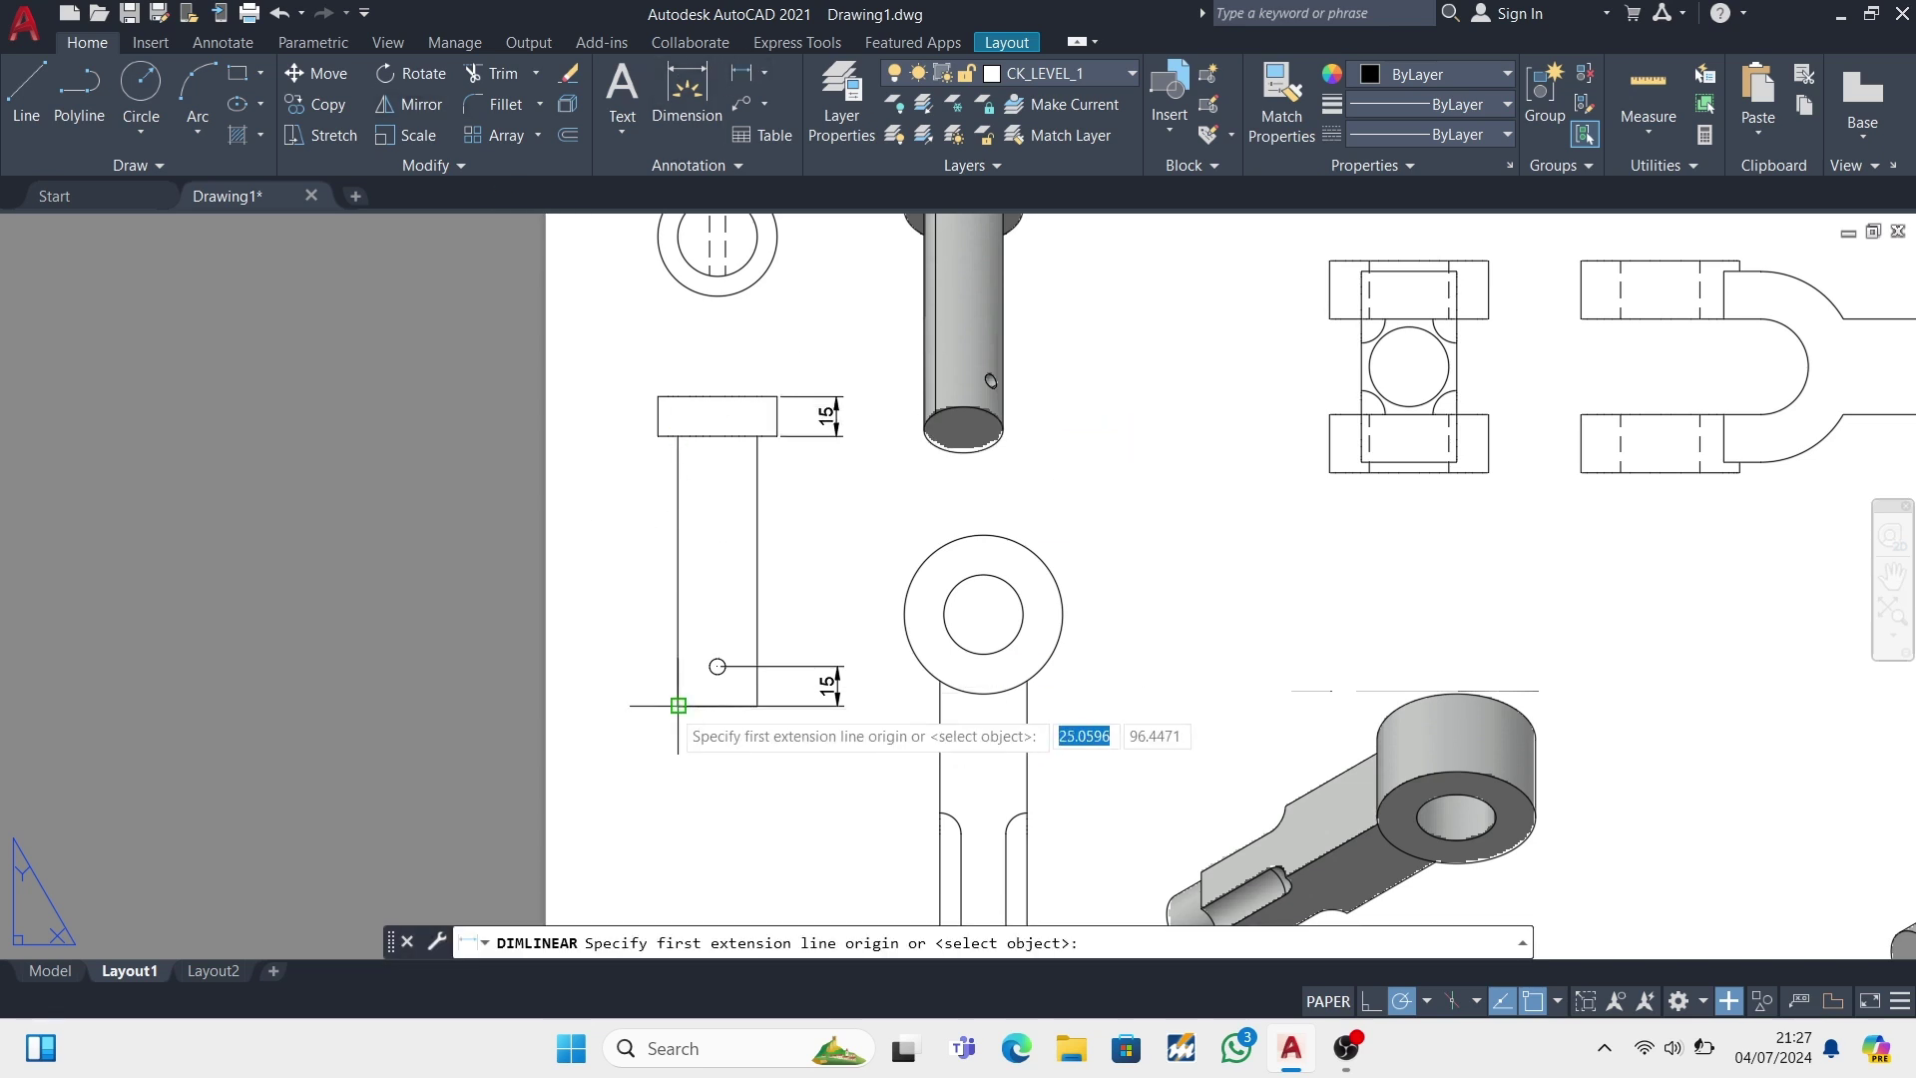
left_click(678, 706)
left_click(658, 436)
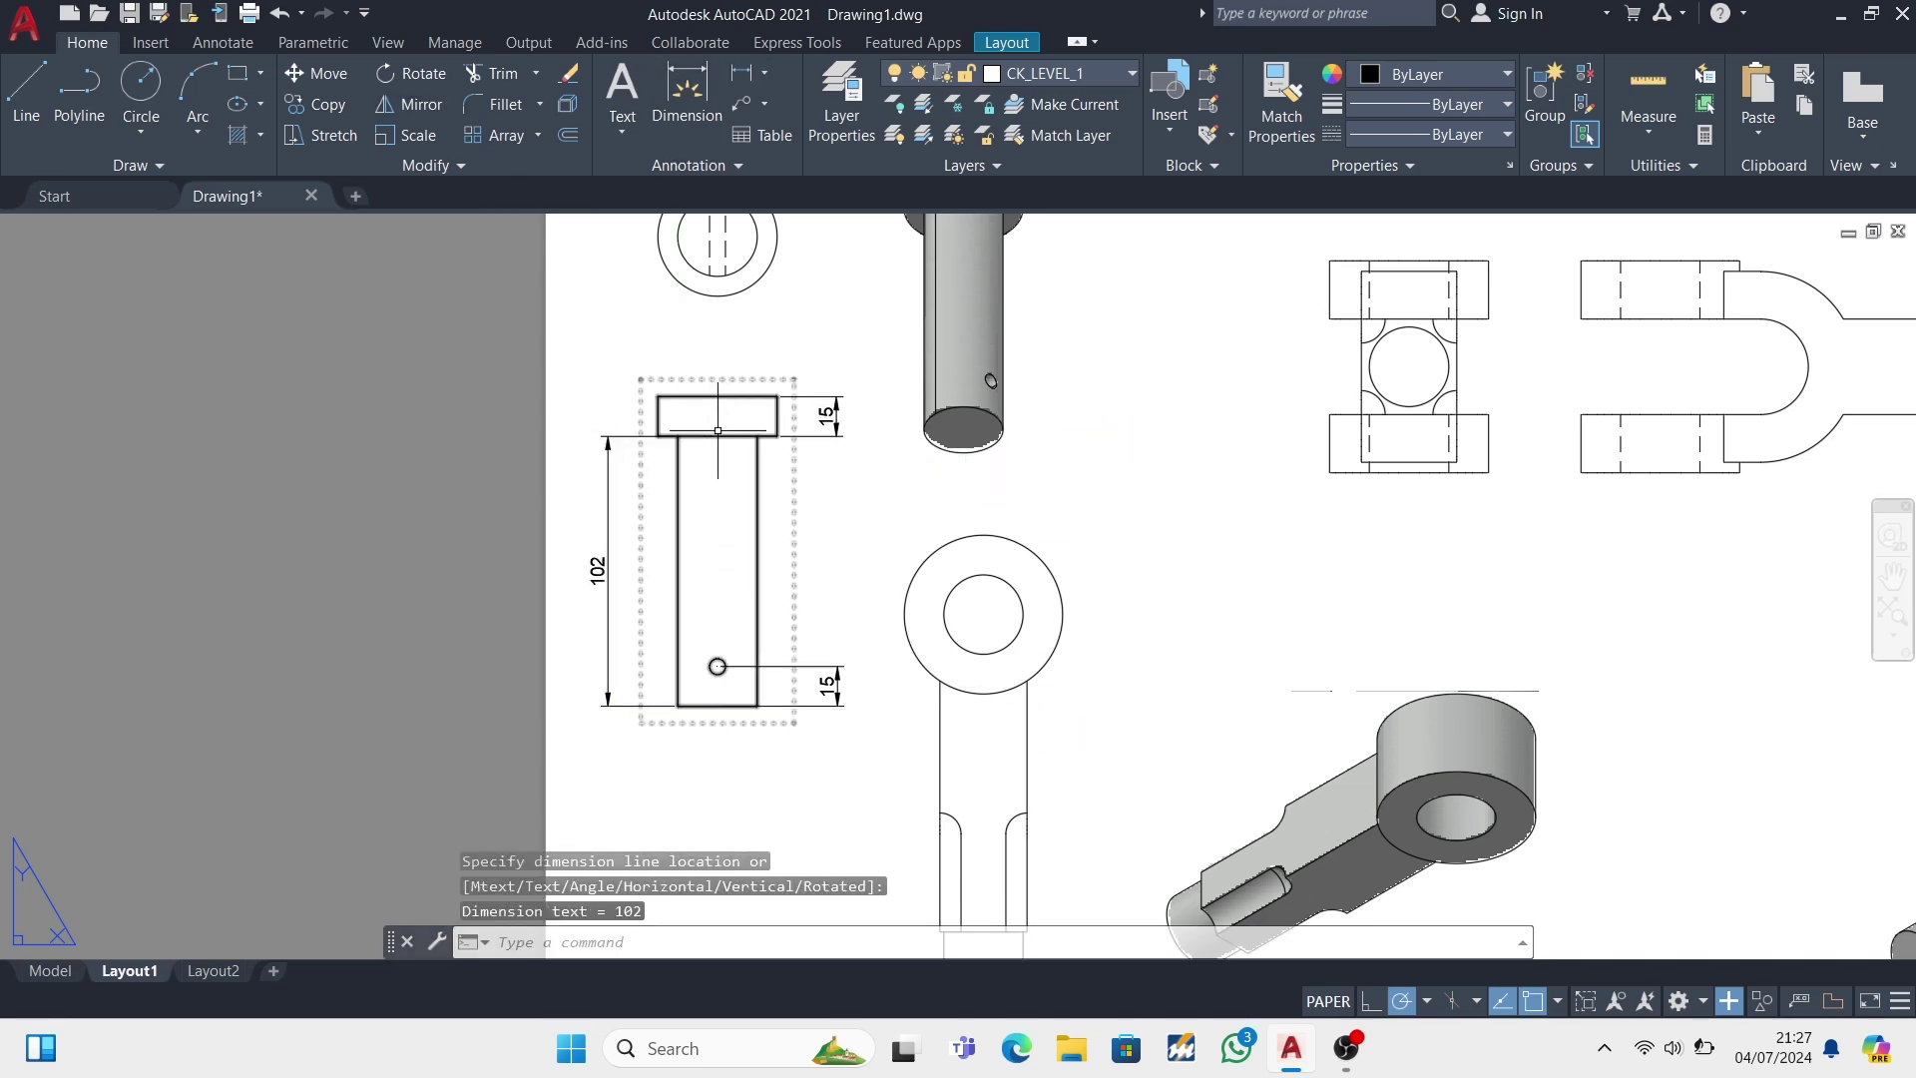
middle_click_drag(607, 436, 600, 556)
- Add a Ø45 diameter to the pin end view's outer circle, then pick its inner circle
left_click(741, 74)
left_click(789, 345)
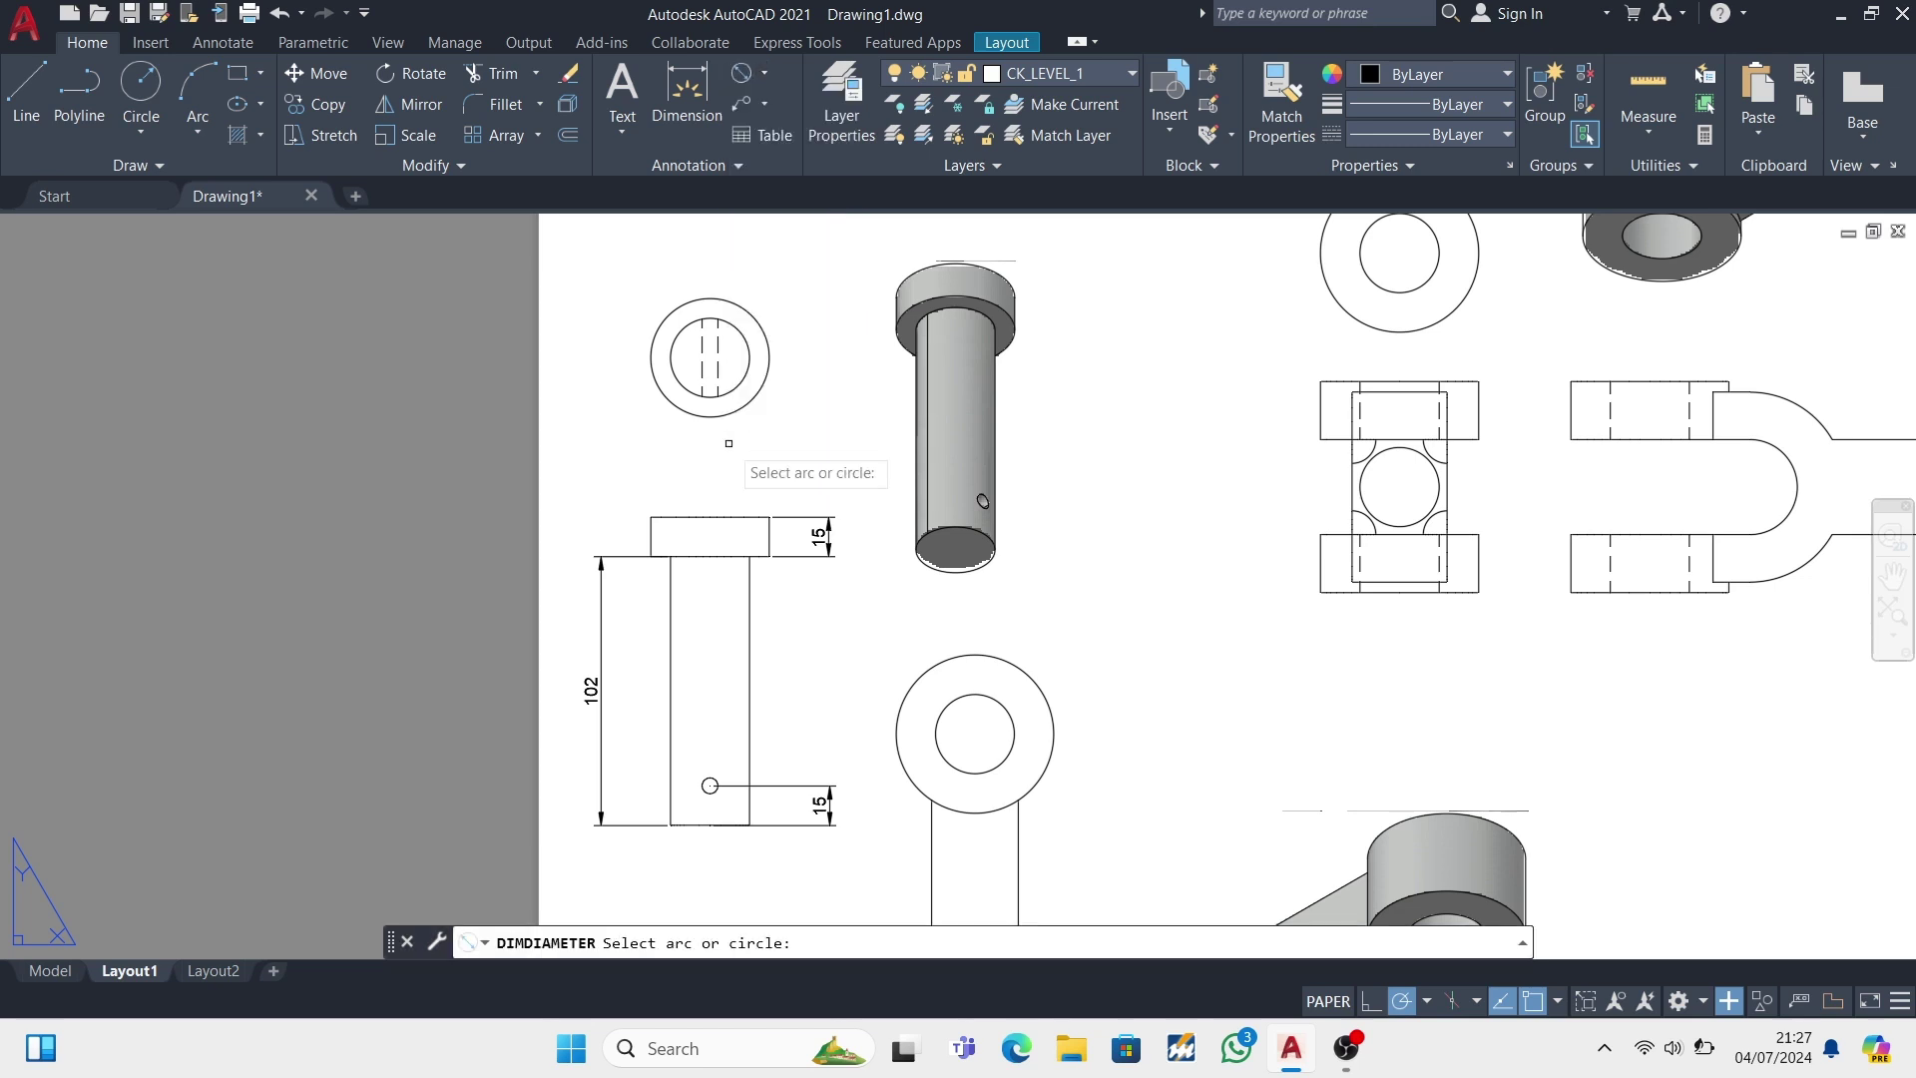
left_click(711, 418)
left_click(628, 452)
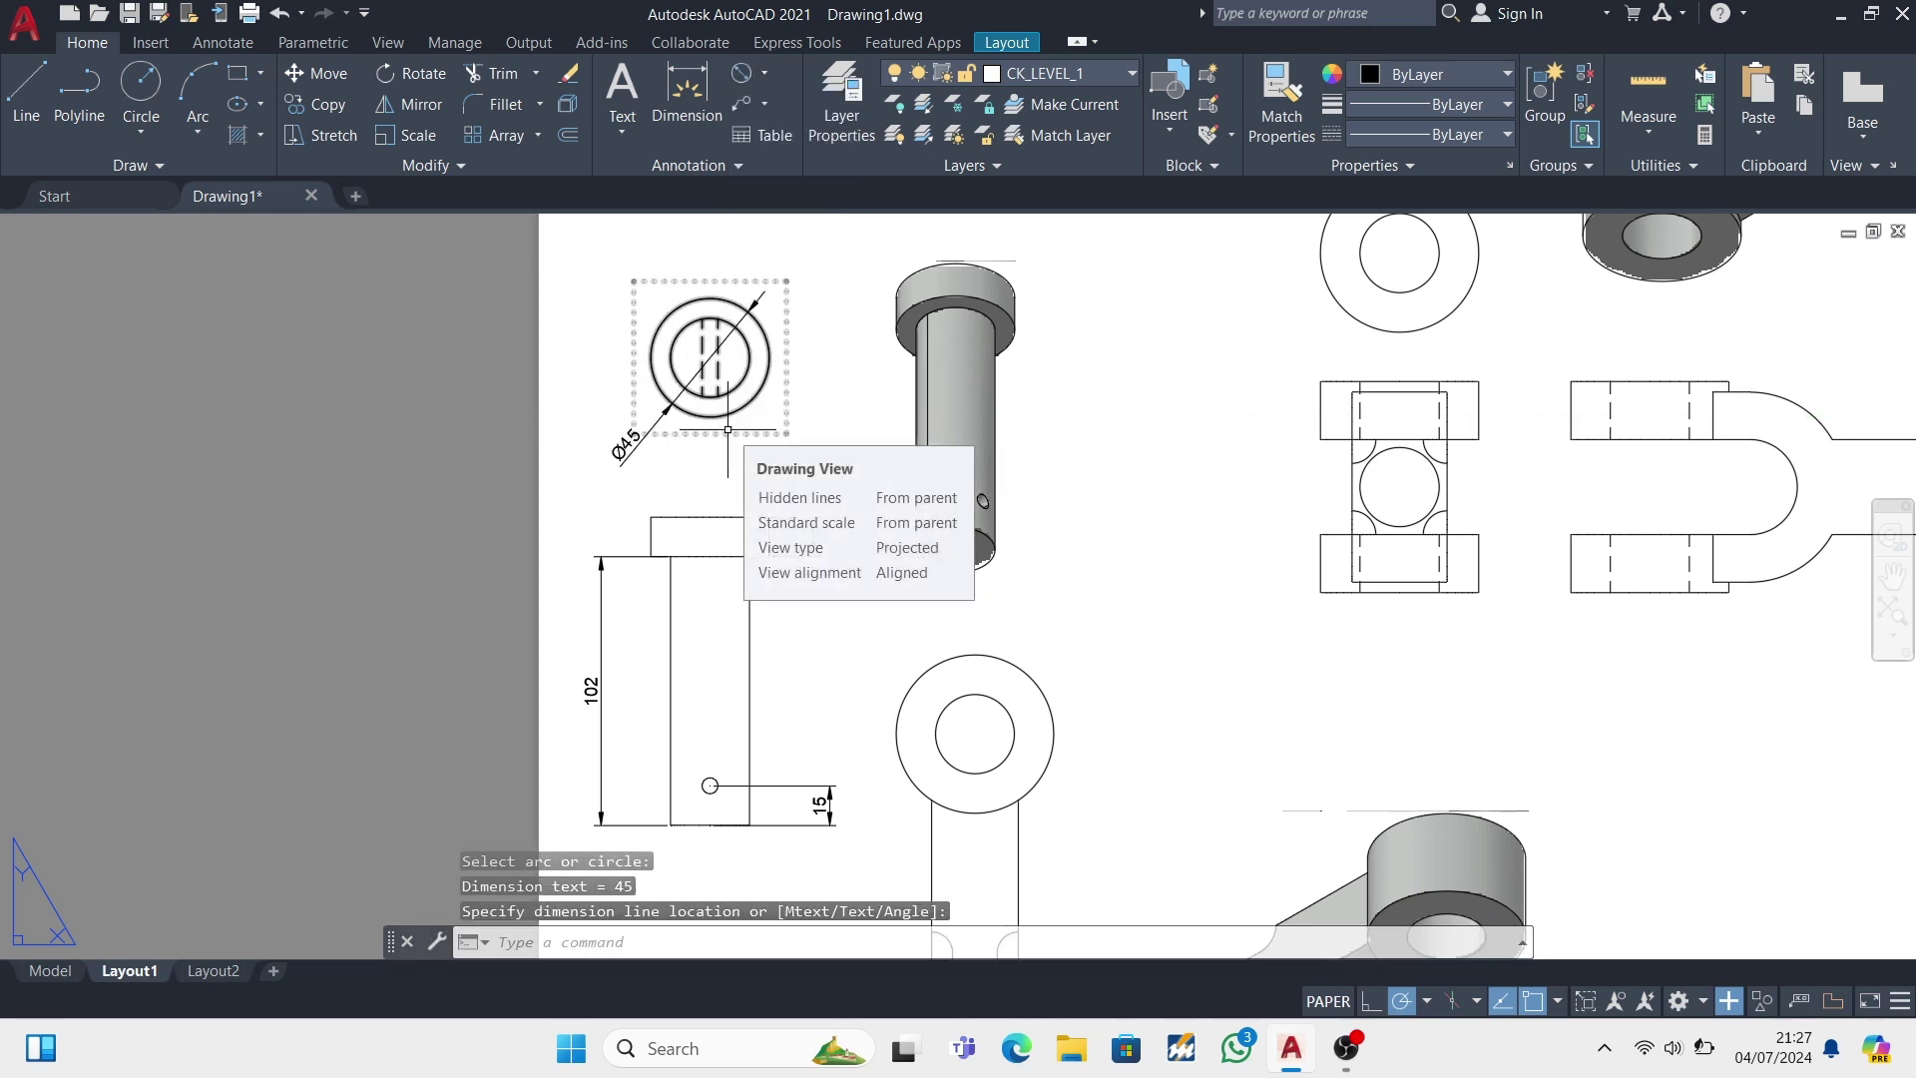
left_click(741, 73)
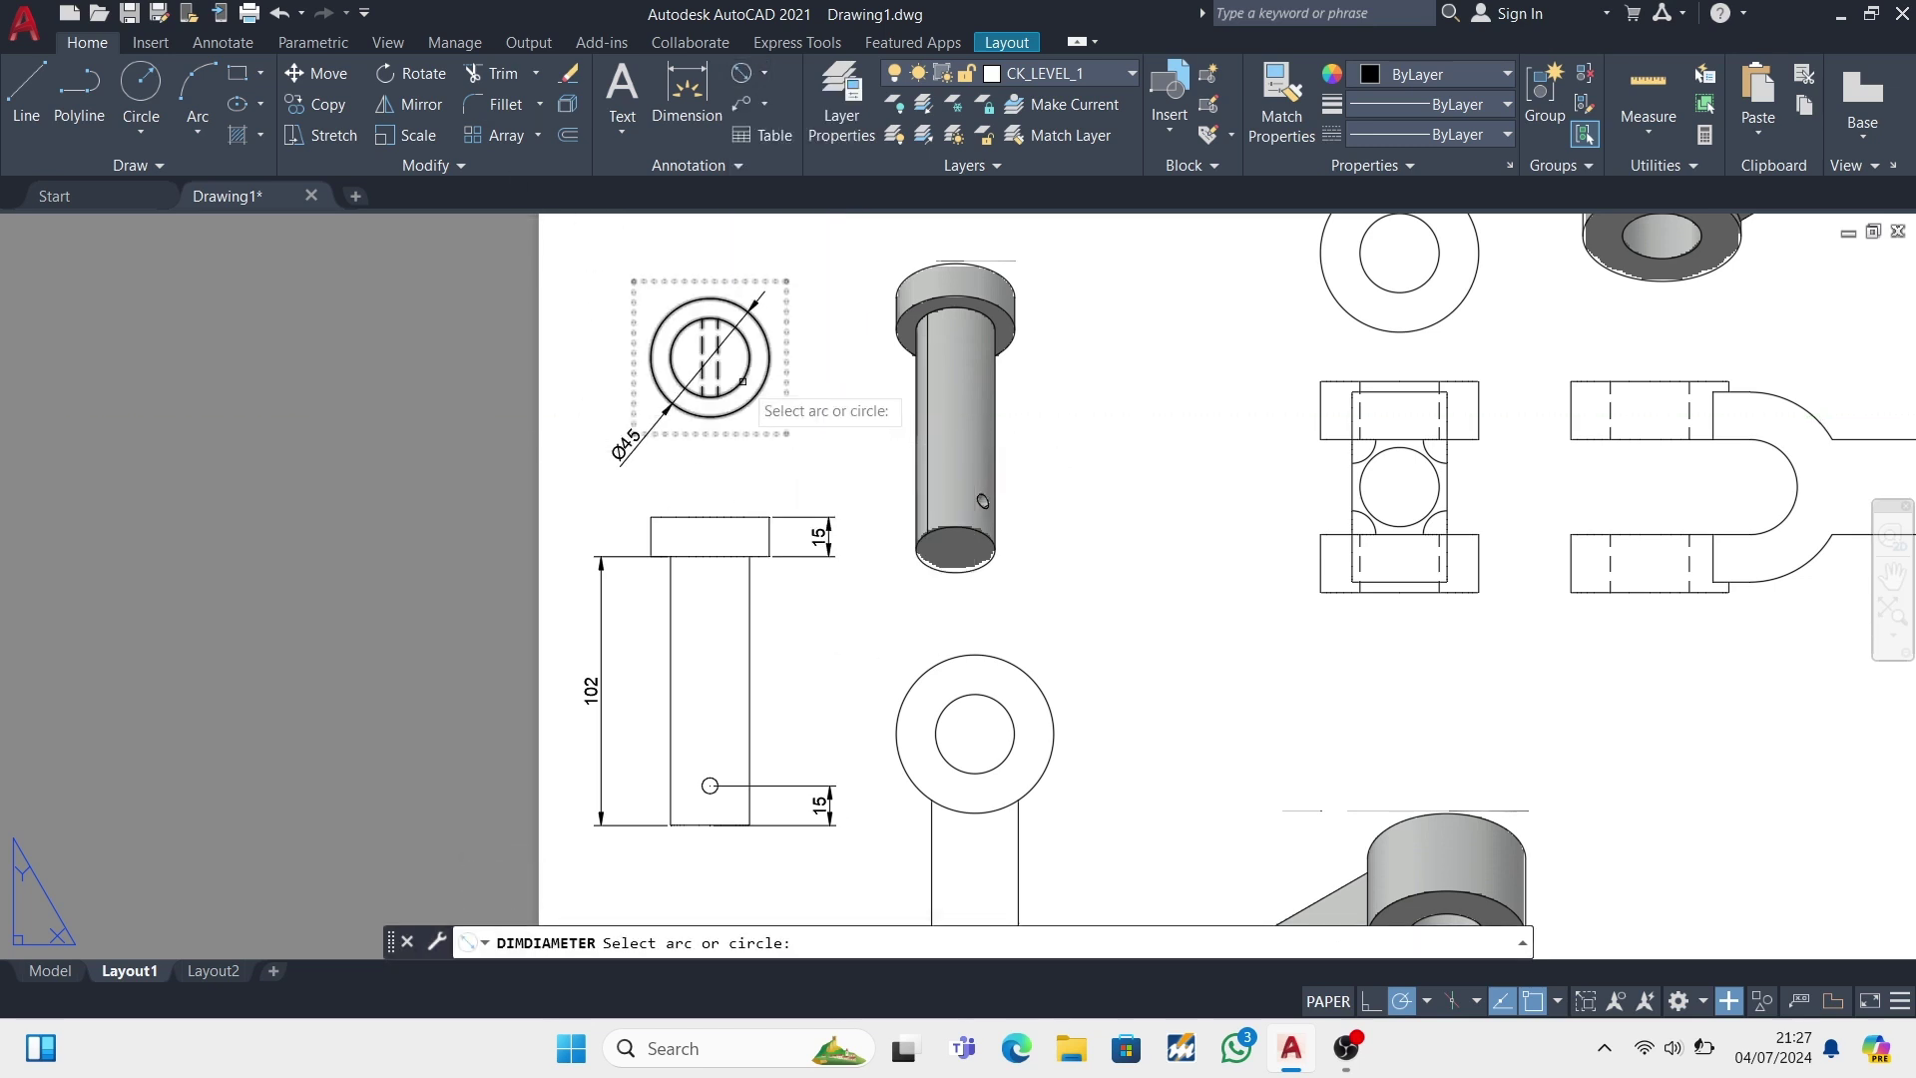
left_click(705, 397)
scroll(951, 833, "down", 3)
scroll(951, 832, "up", 2)
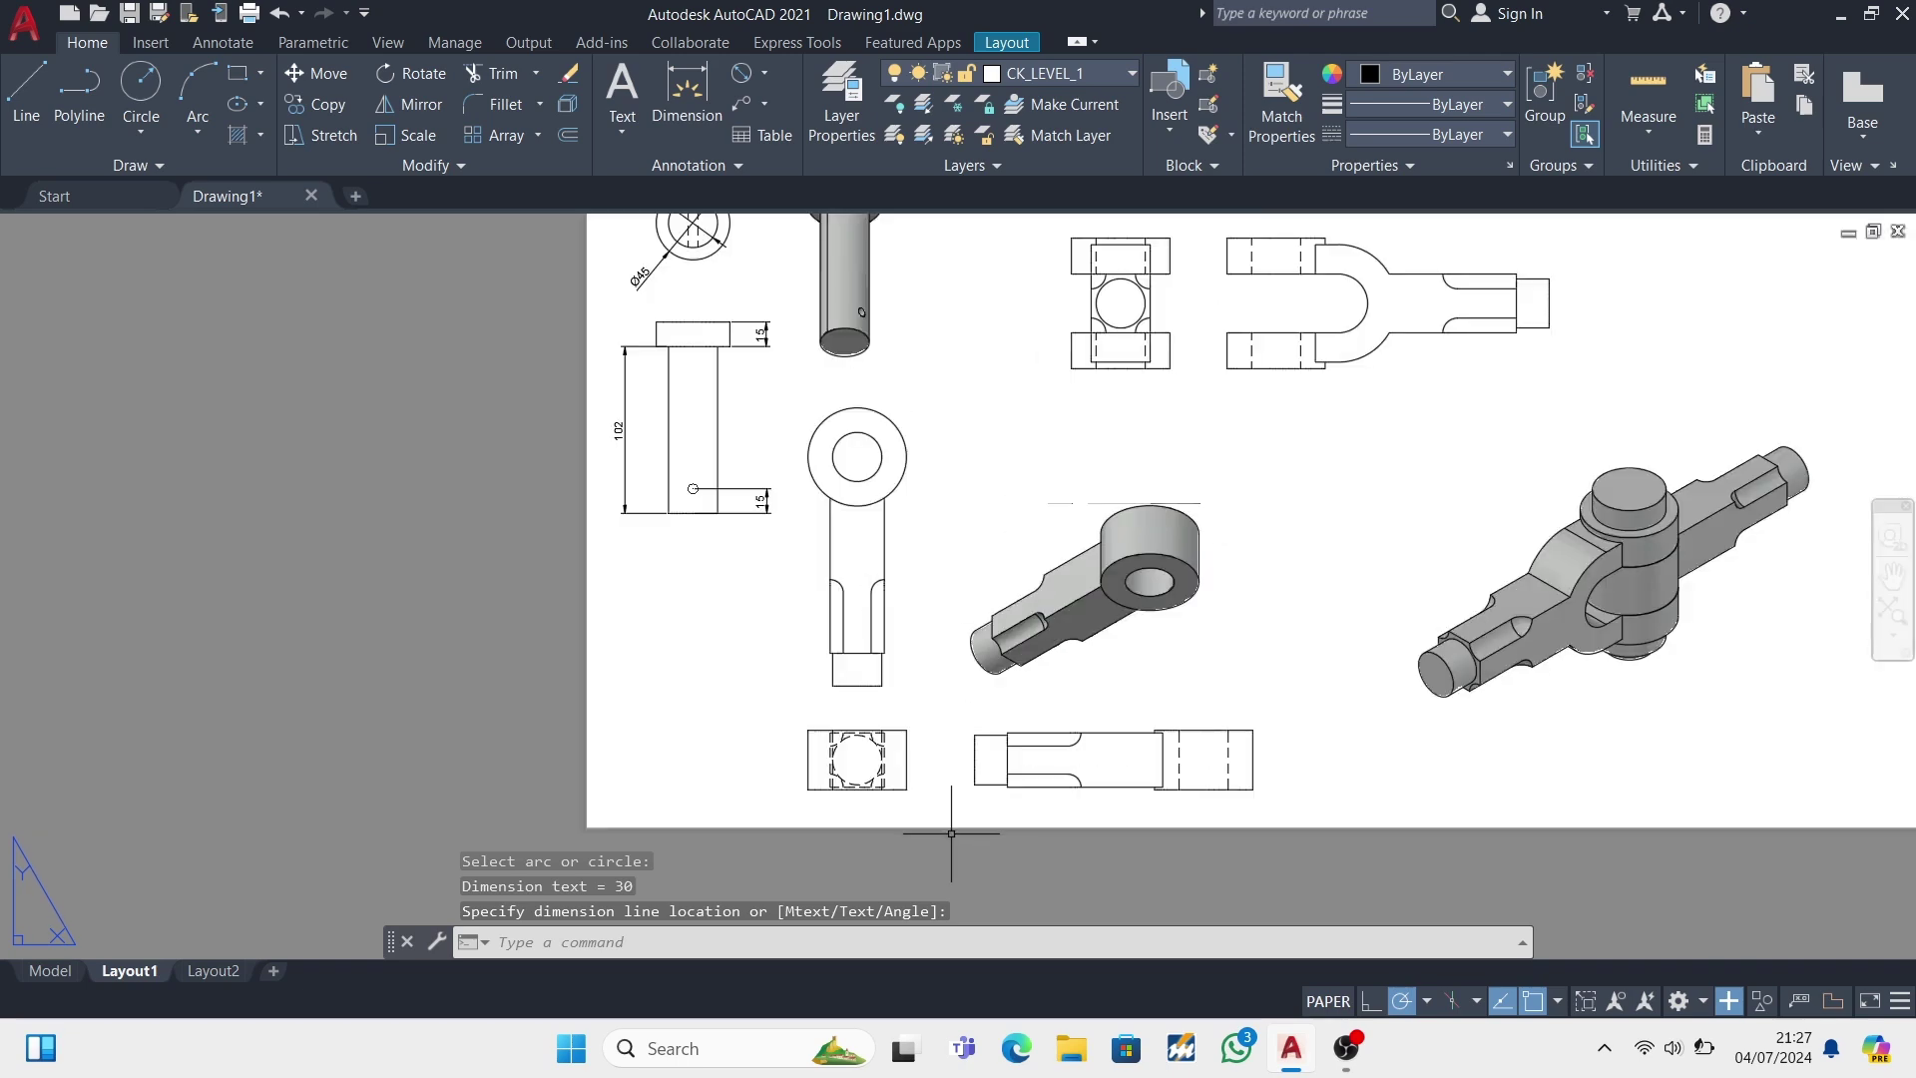
scroll(1064, 764, "down", 3)
scroll(1064, 763, "up", 6)
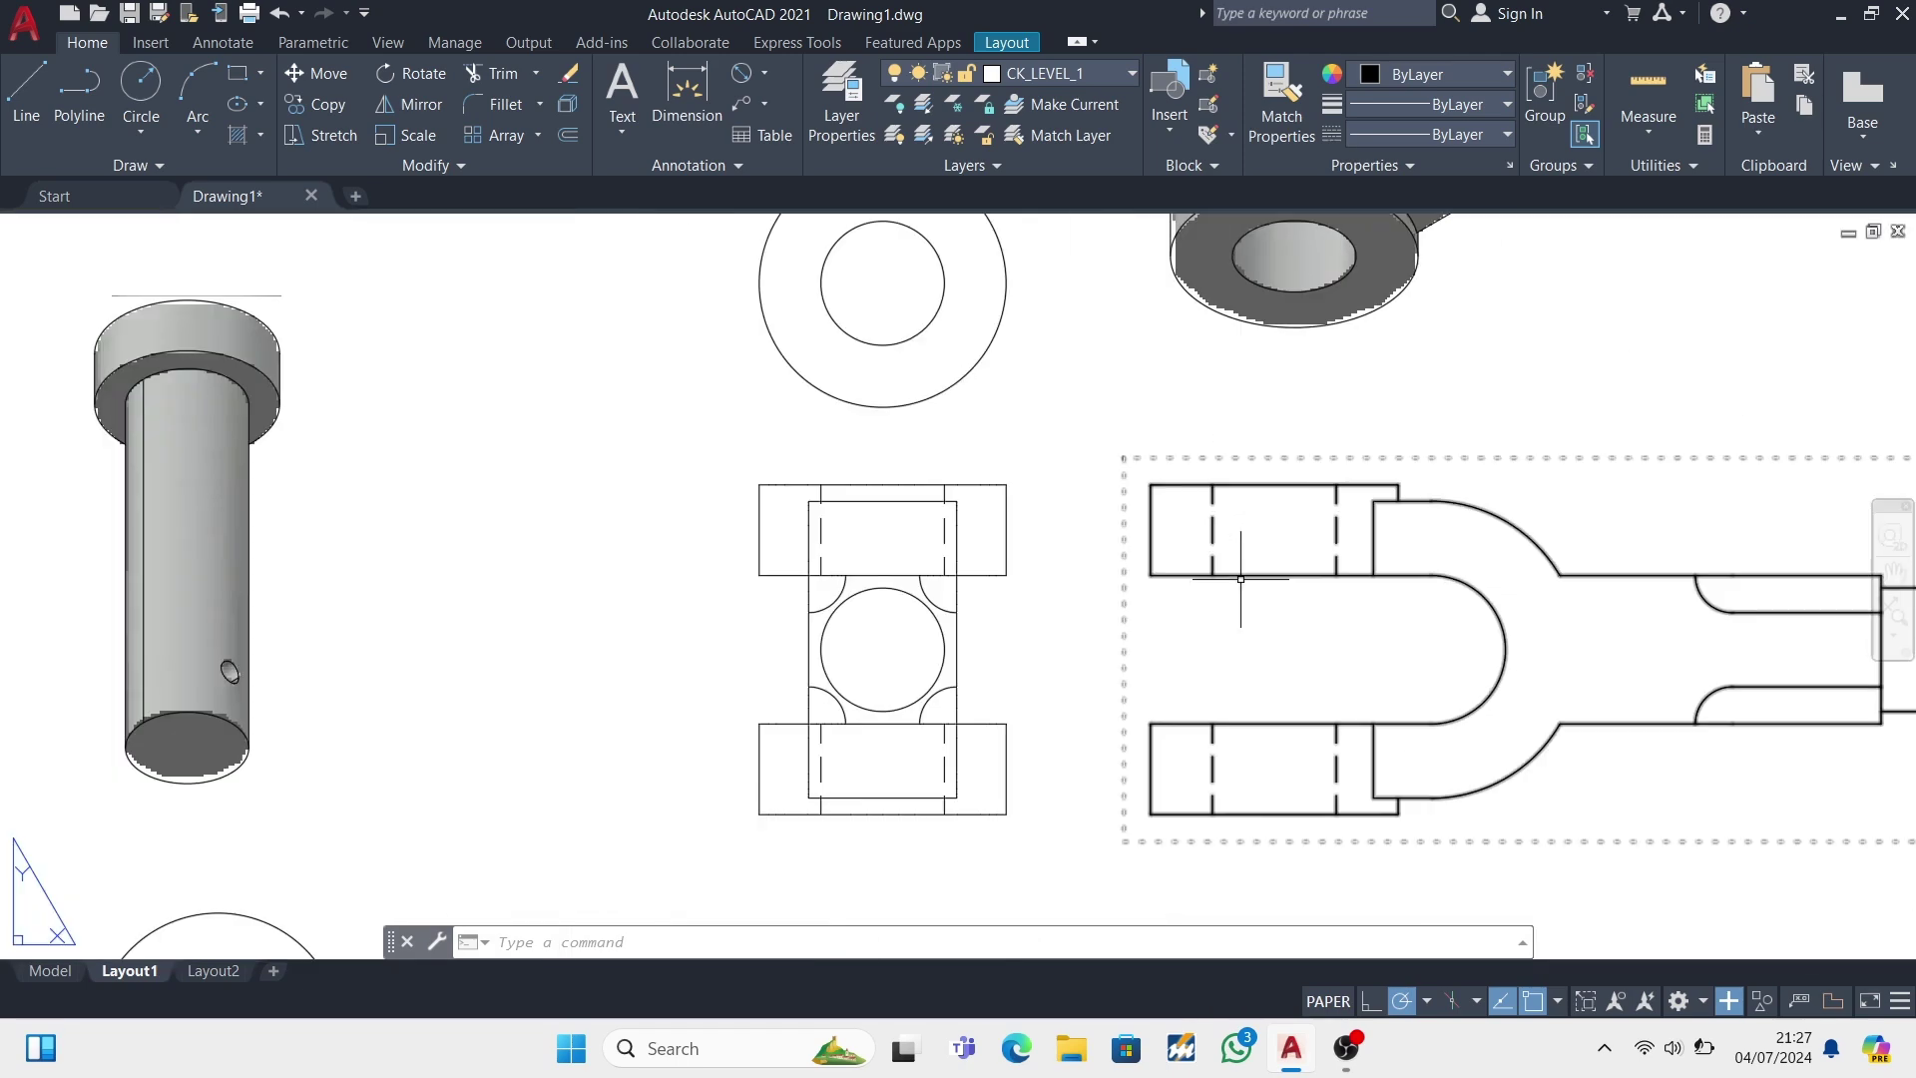
- Finish the Ø30 diameter, then add the upper 22 and 36 slot dimensions on the clevis
left_click(764, 73)
left_click(779, 100)
scroll(1125, 662, "down", 2)
scroll(1125, 543, "up", 2)
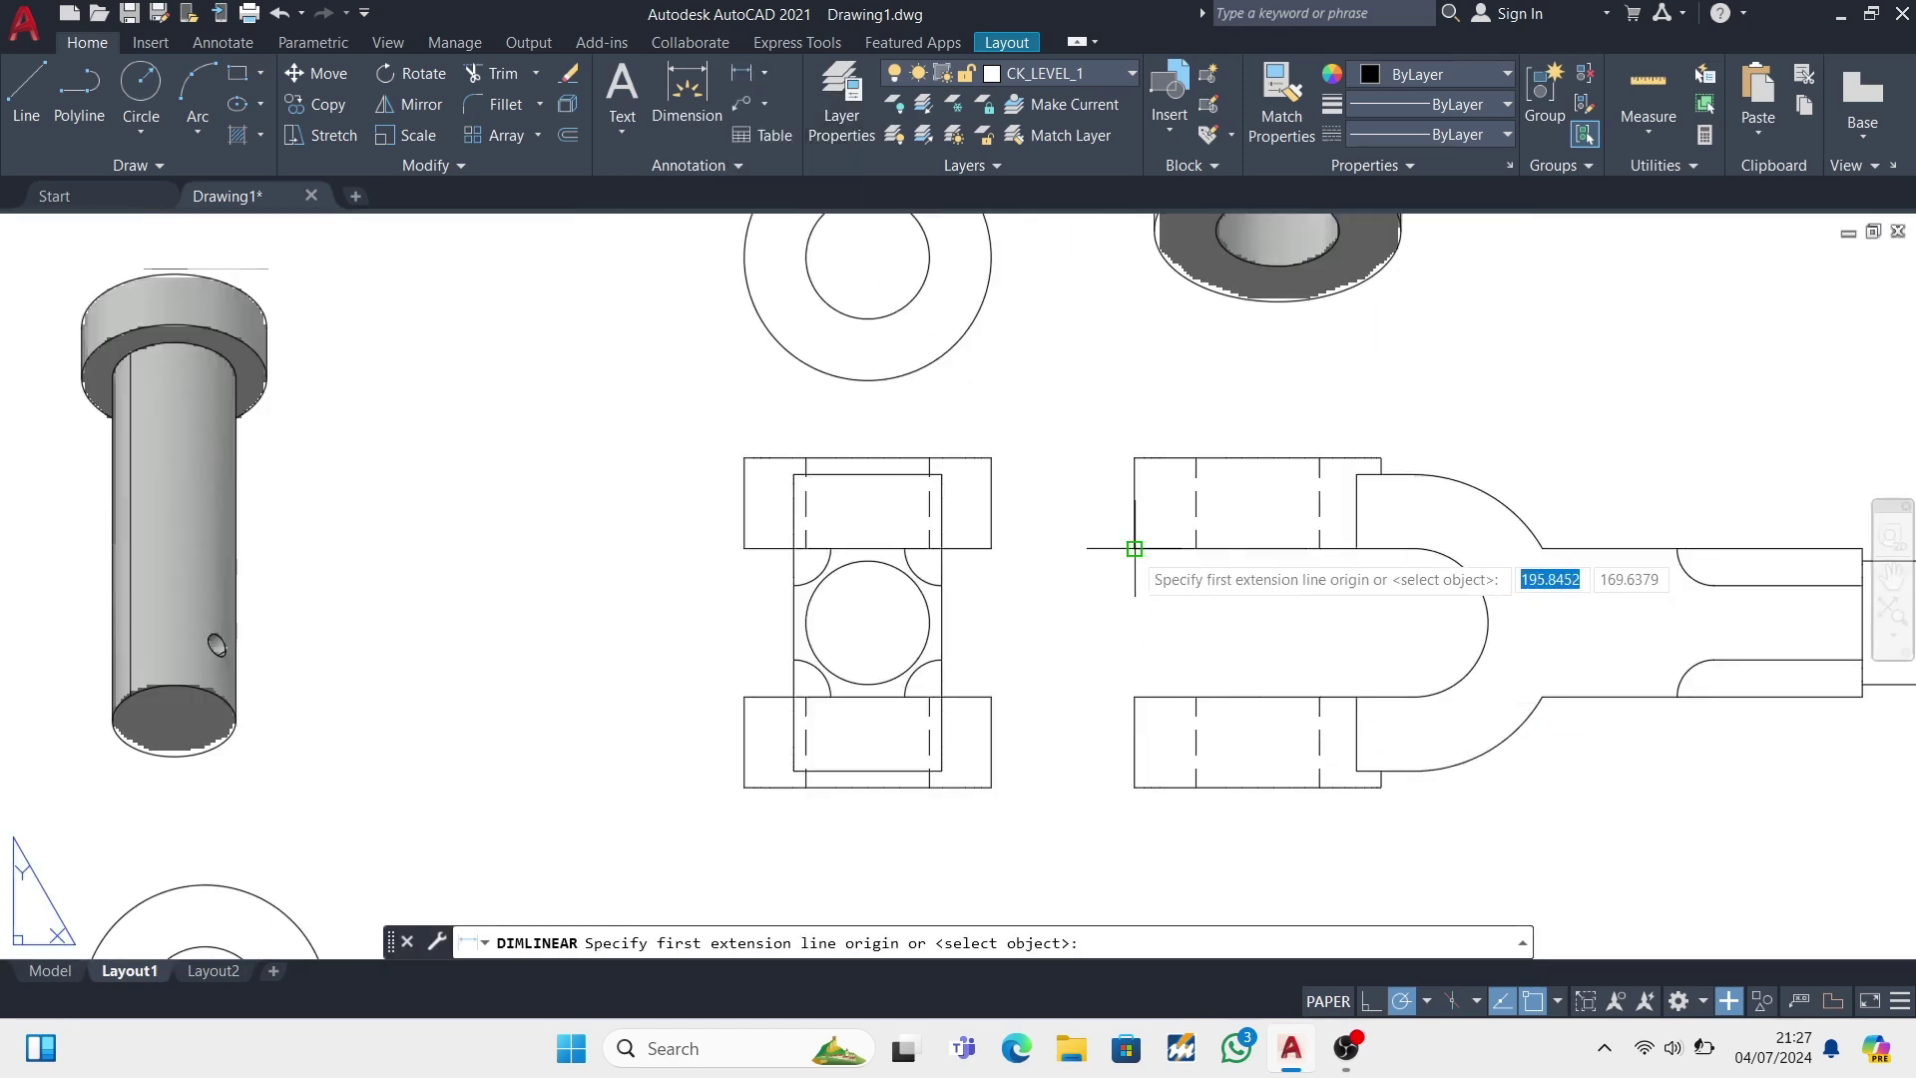
left_click(1134, 458)
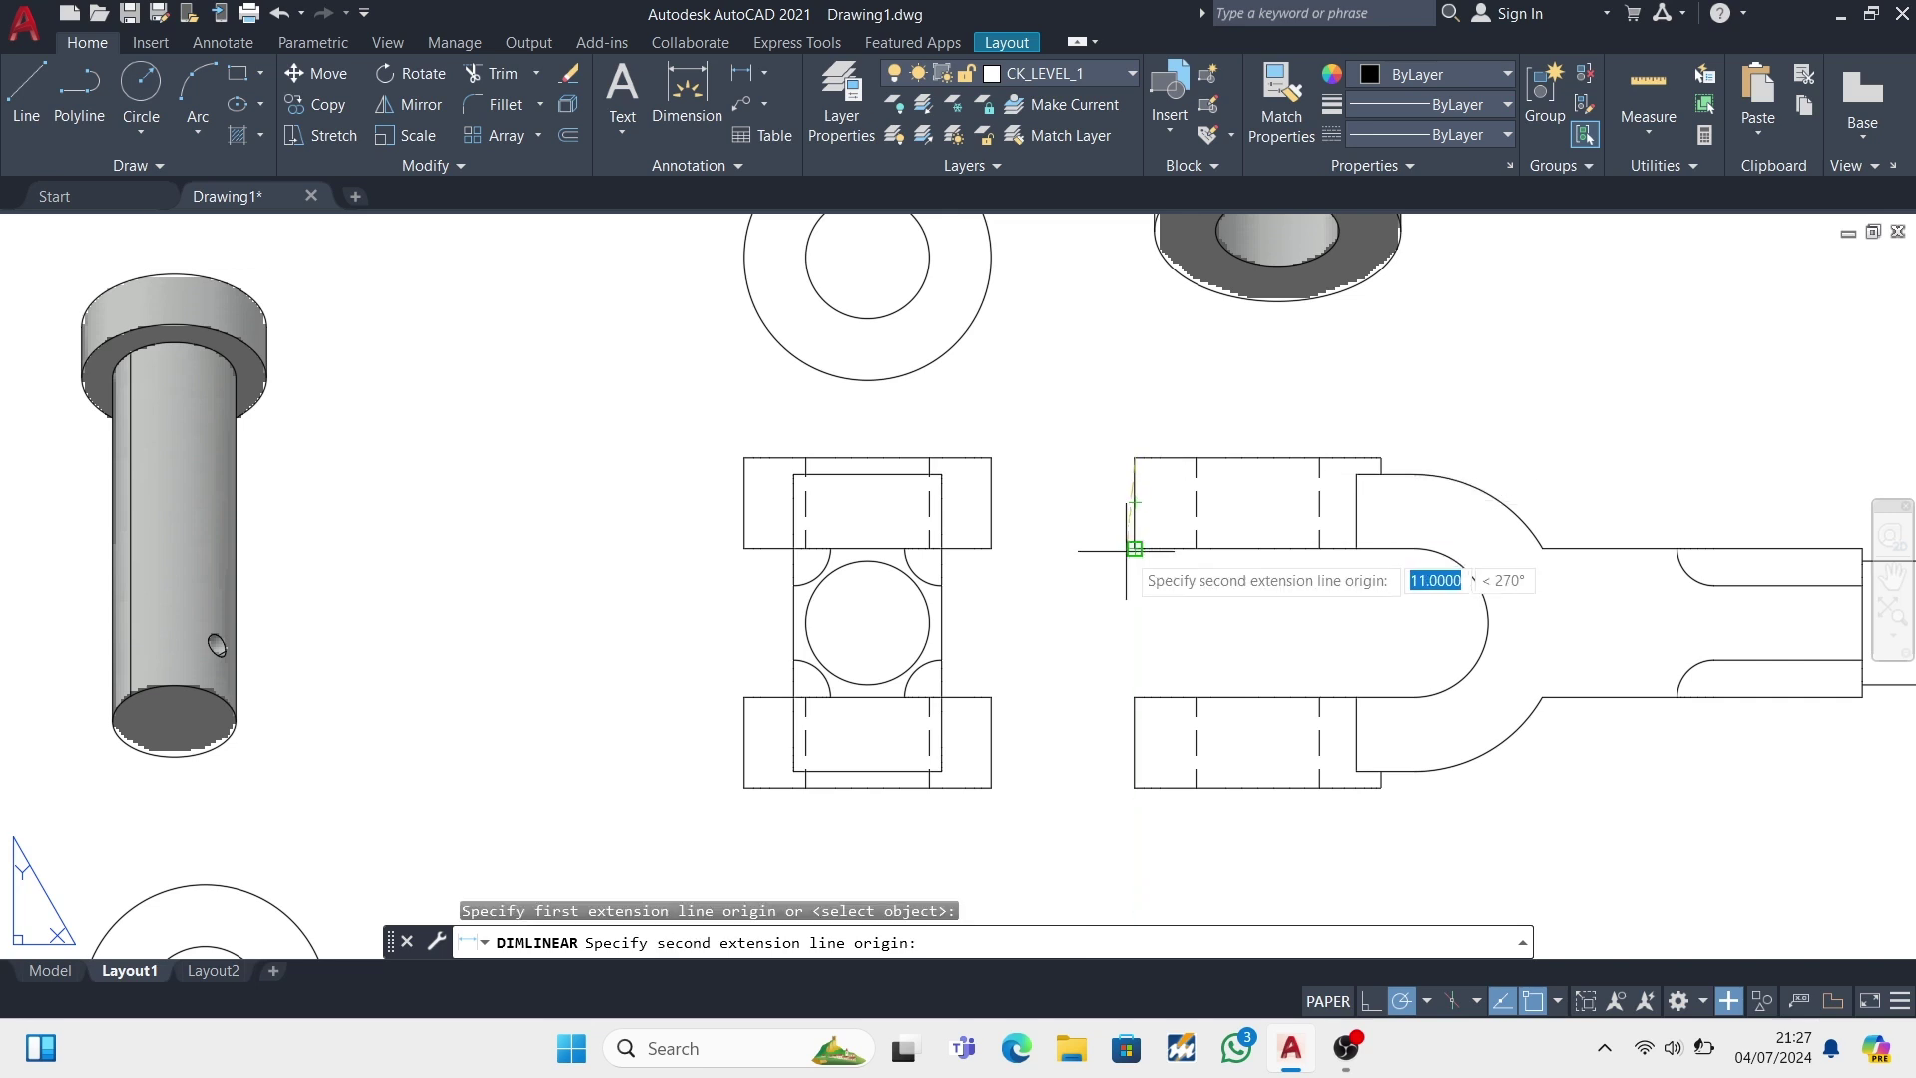
left_click(1135, 548)
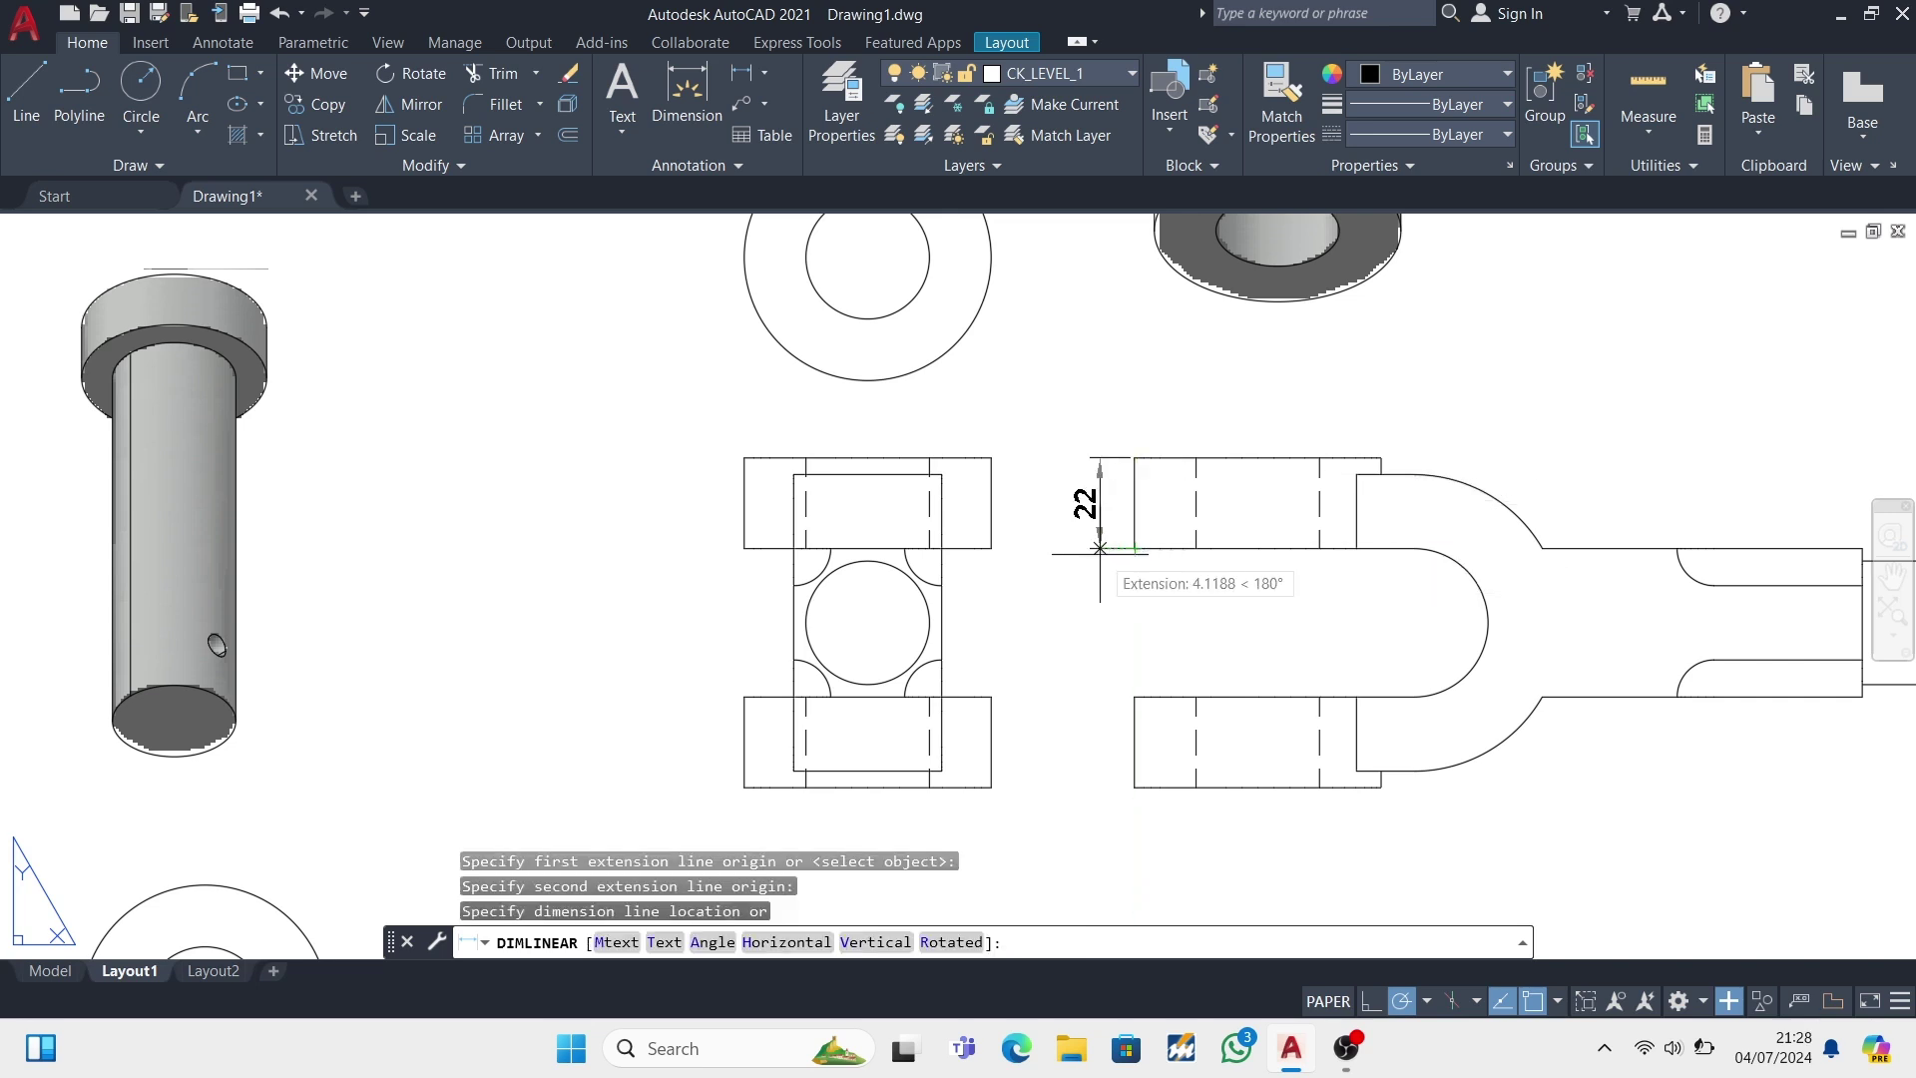
key("Return")
left_click(1134, 696)
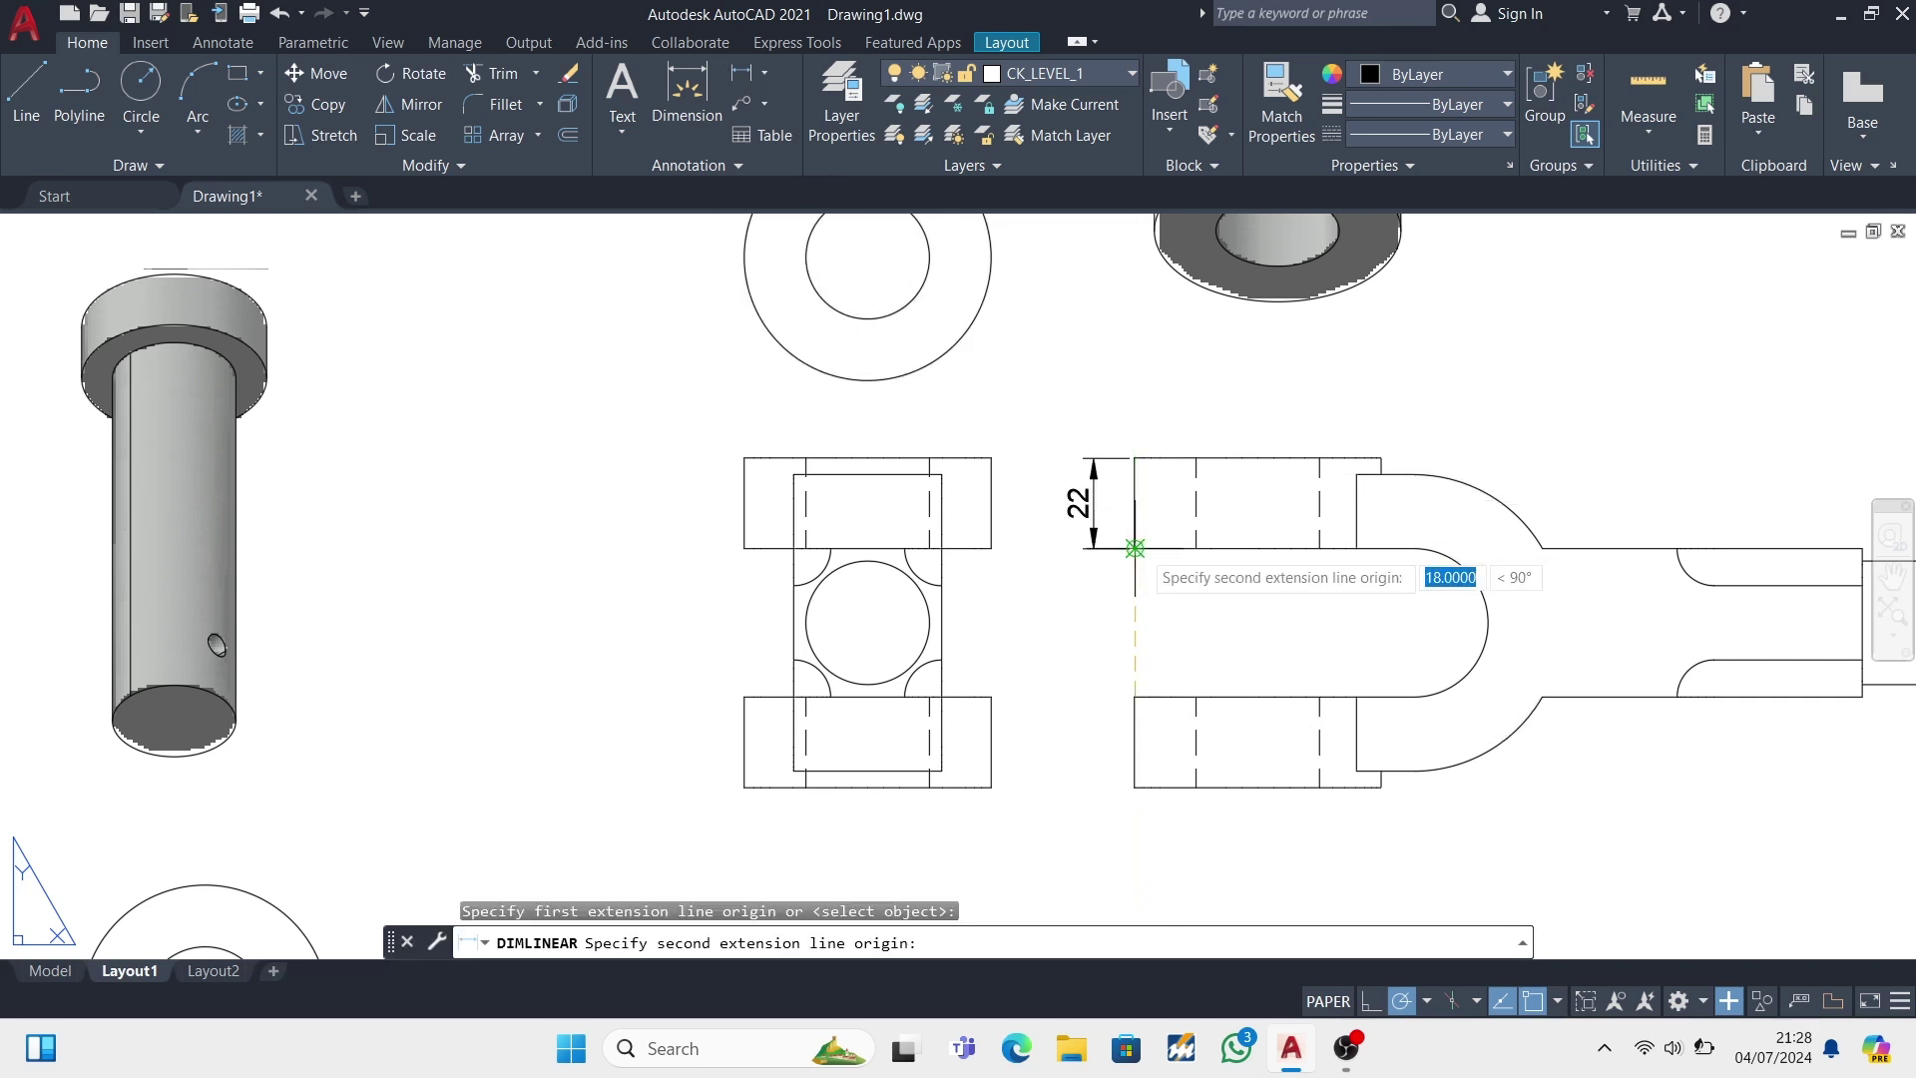
left_click(1135, 548)
- Add the lower 22 dimension along the fork slot's left side
key("Return")
left_click(1135, 788)
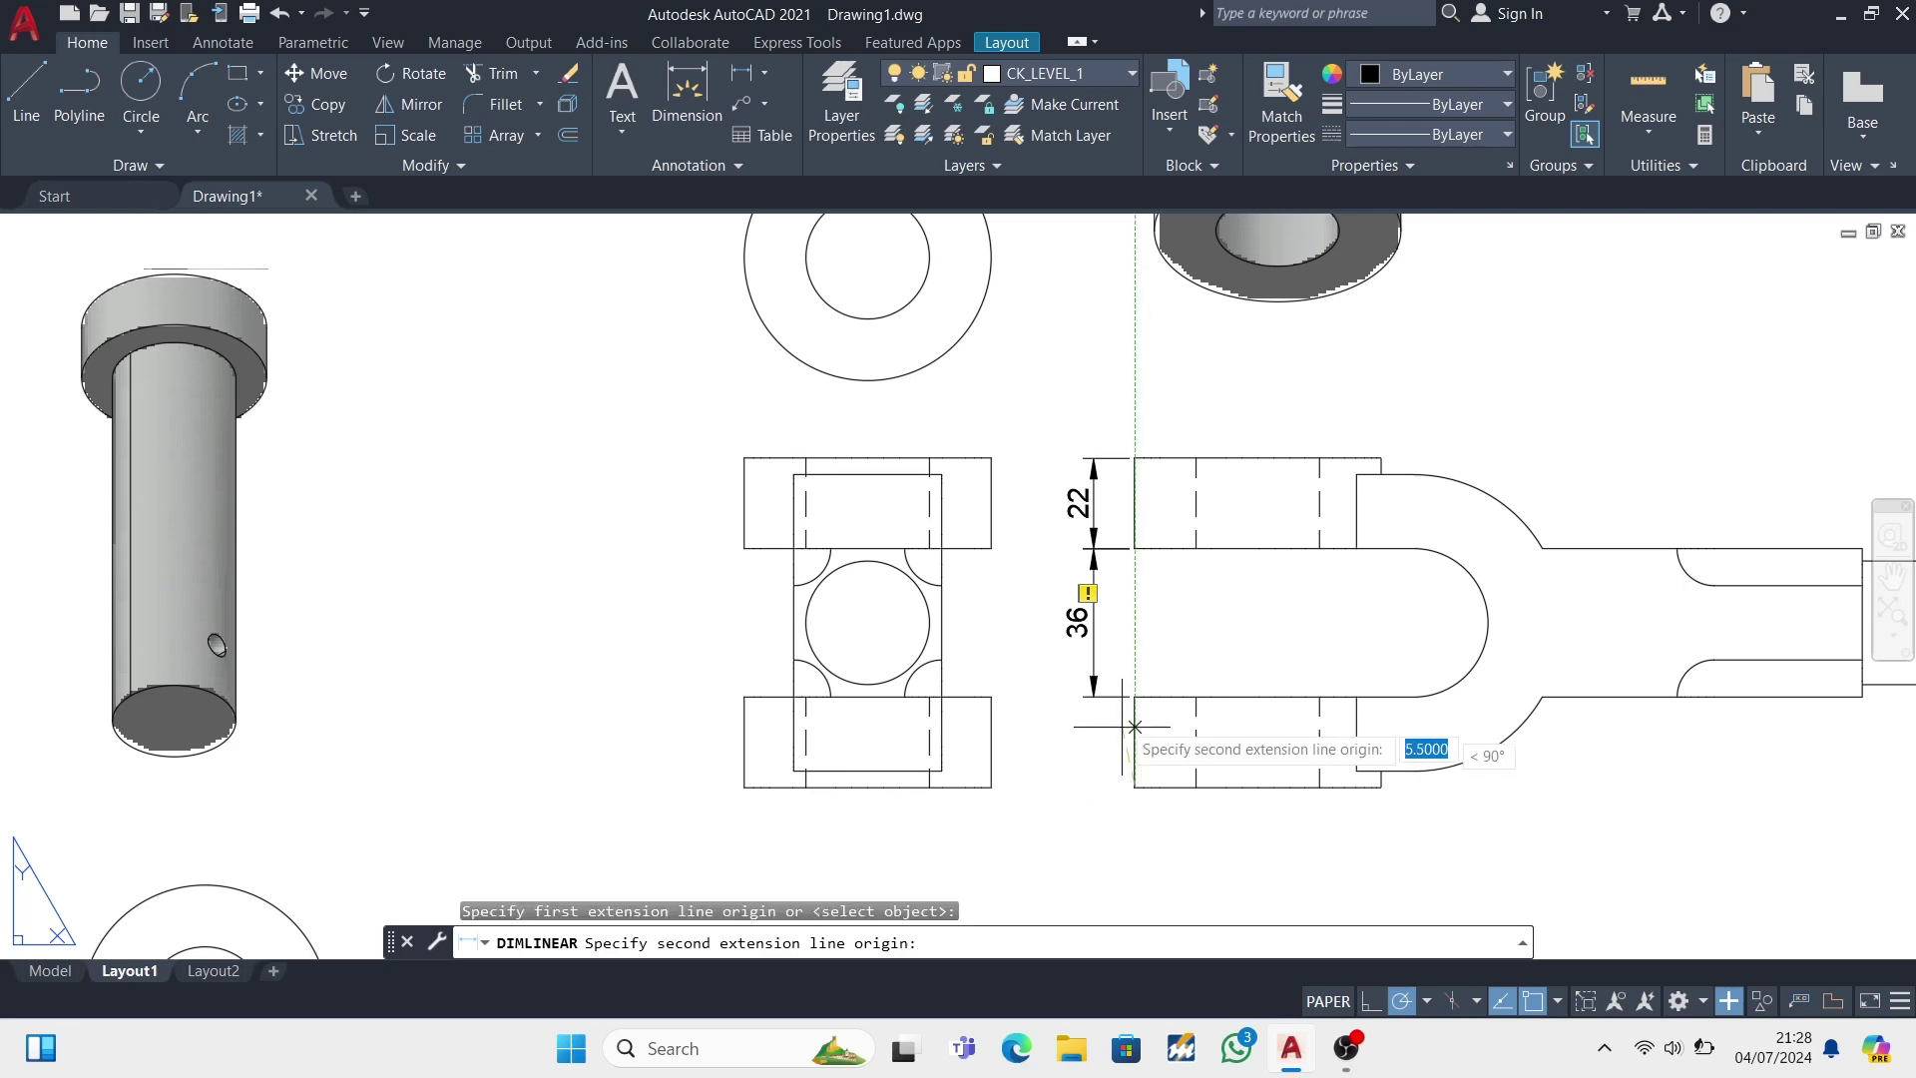
left_click(1135, 695)
left_click(1094, 698)
scroll(1507, 908, "down", 2)
scroll(1512, 784, "down", 2)
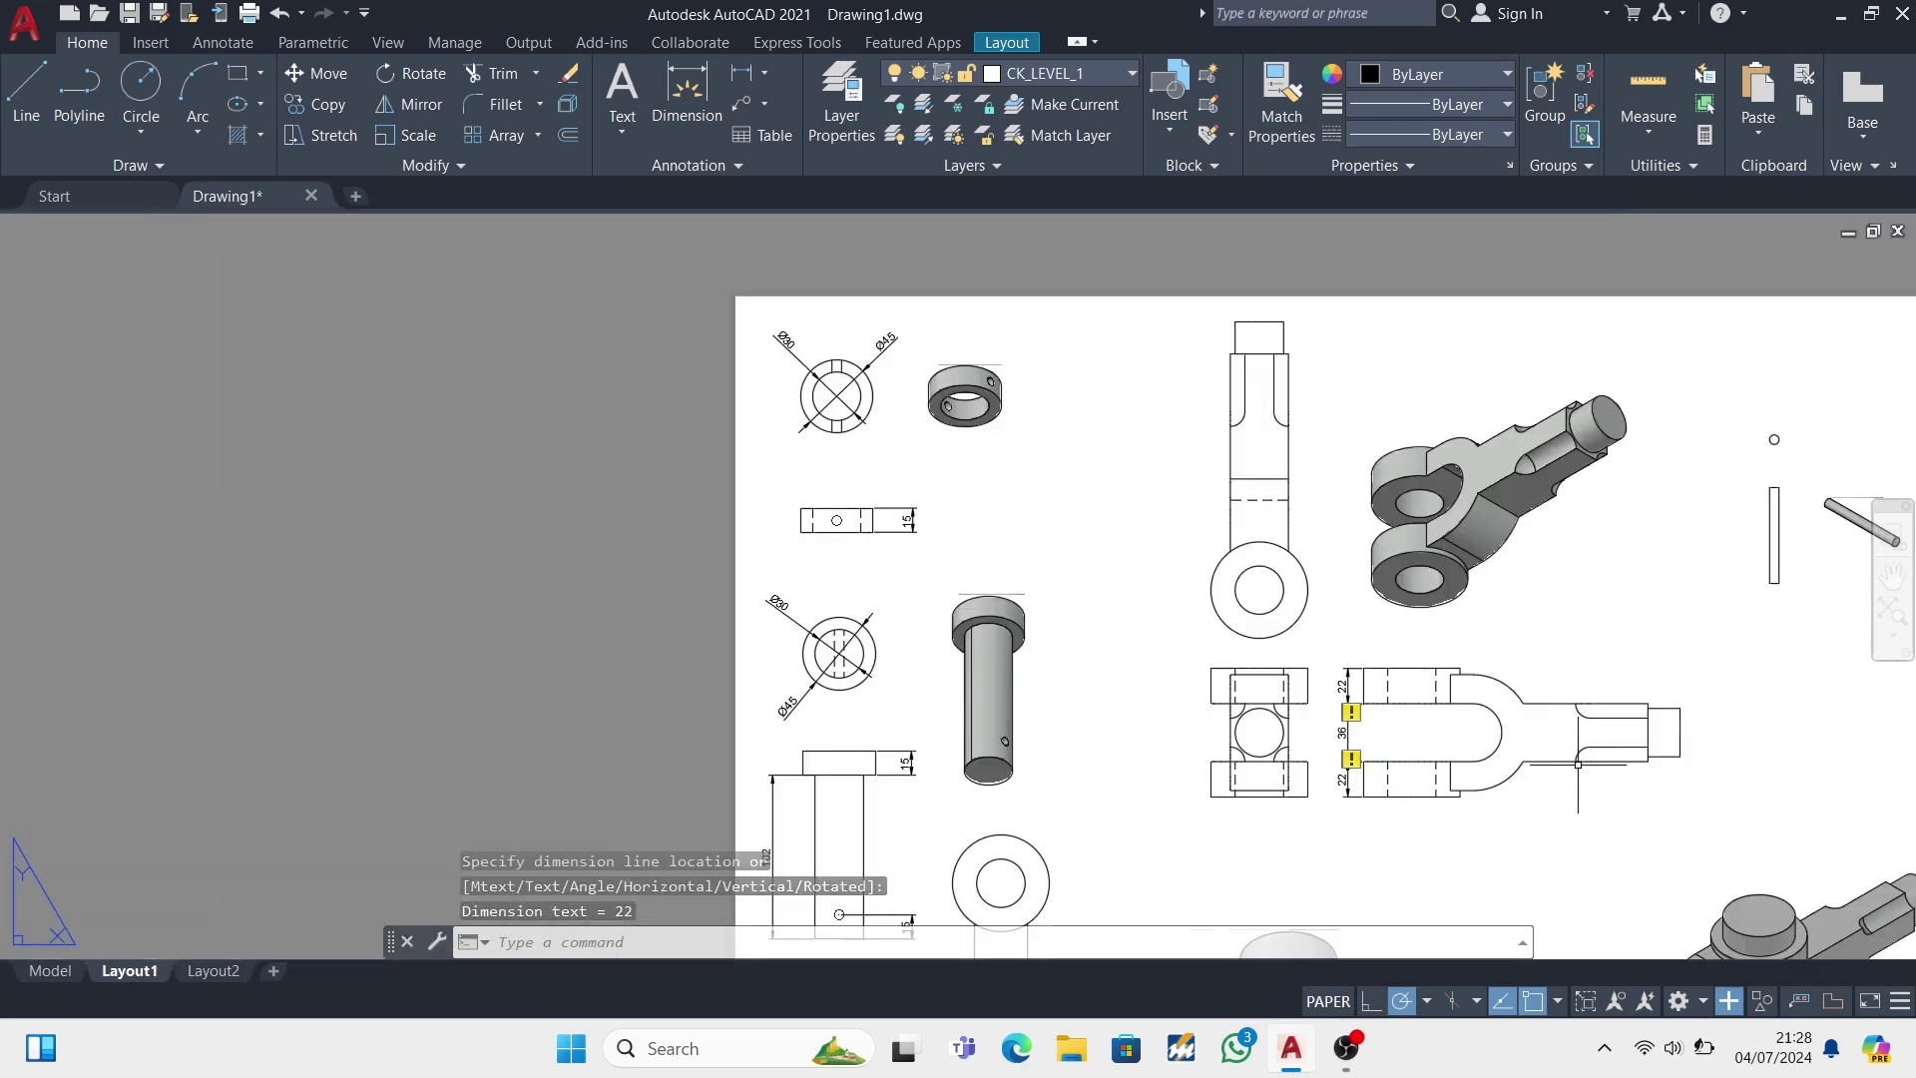
scroll(1506, 800, "up", 4)
- Add R18 and R36 radius dimensions to the clevis fork's inner and outer arcs
left_click(767, 80)
left_click(790, 320)
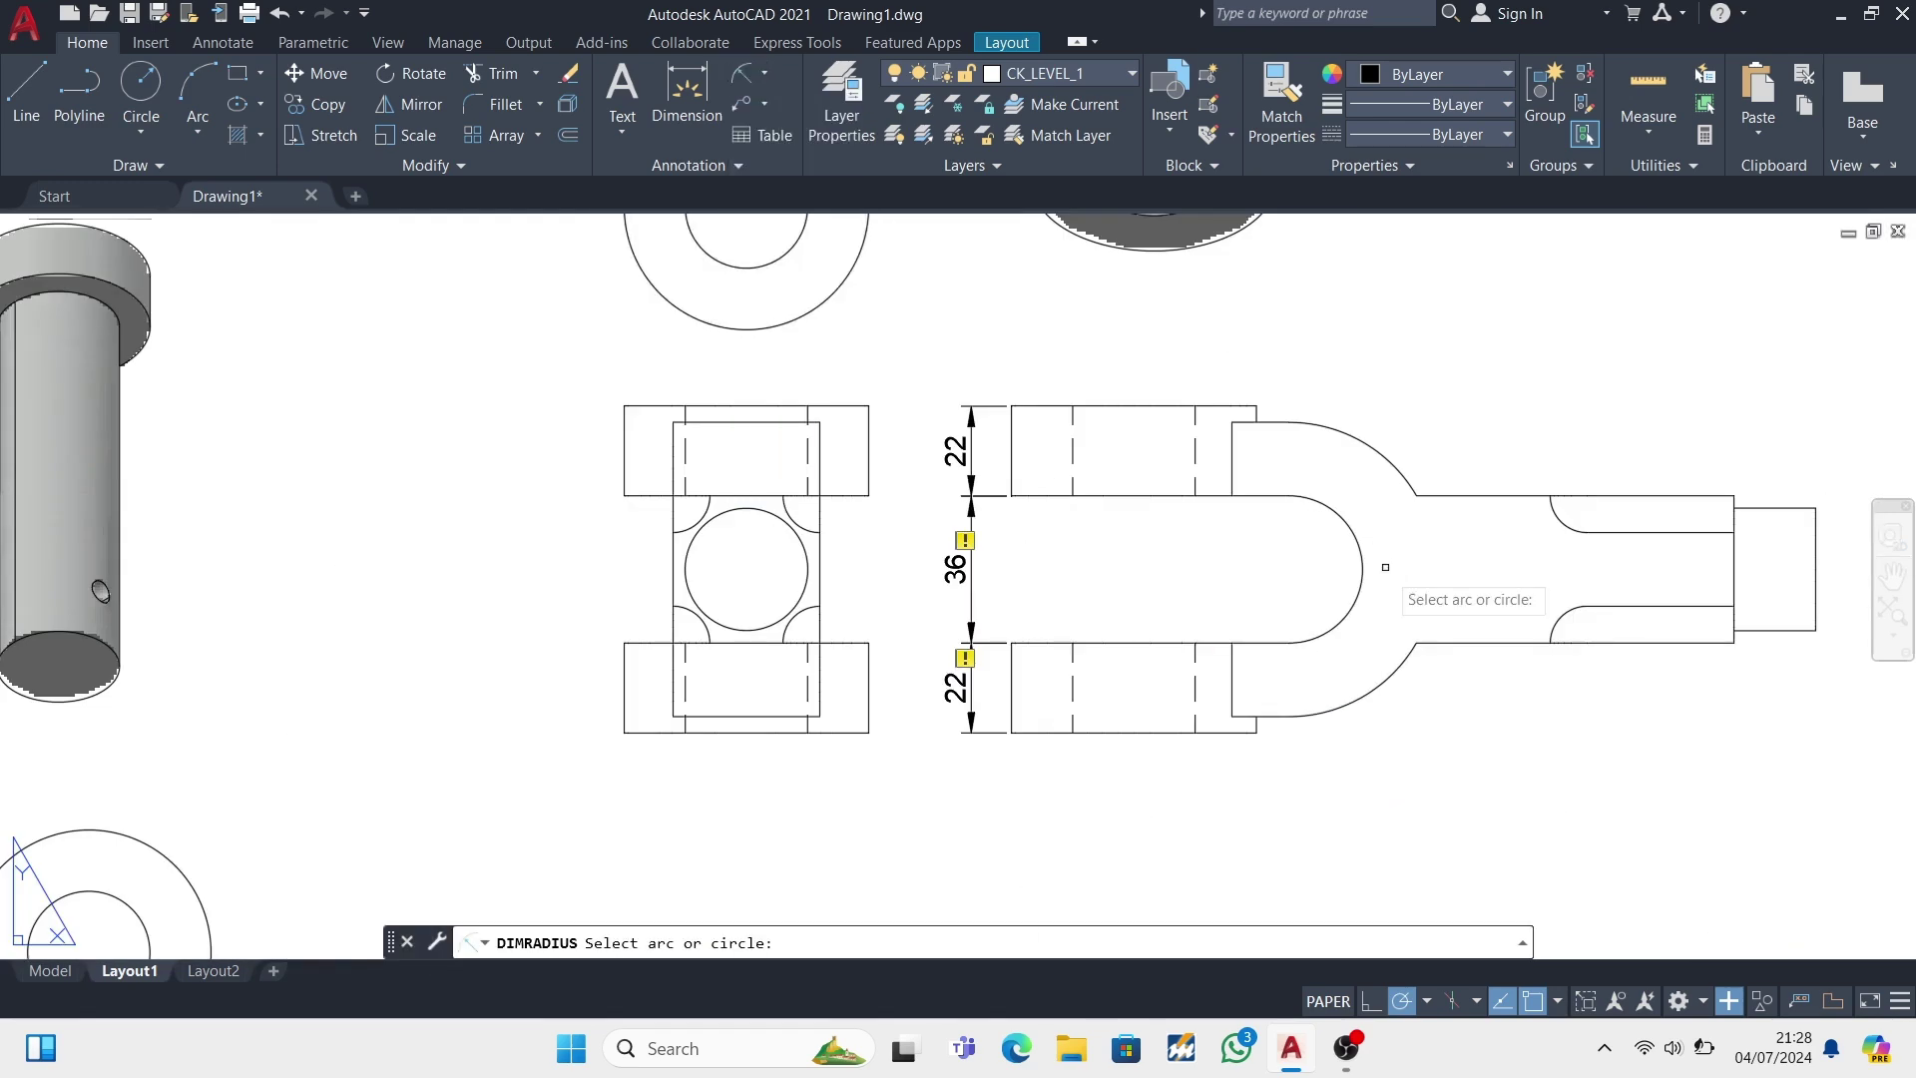
left_click(1357, 598)
left_click(1429, 759)
key("Return")
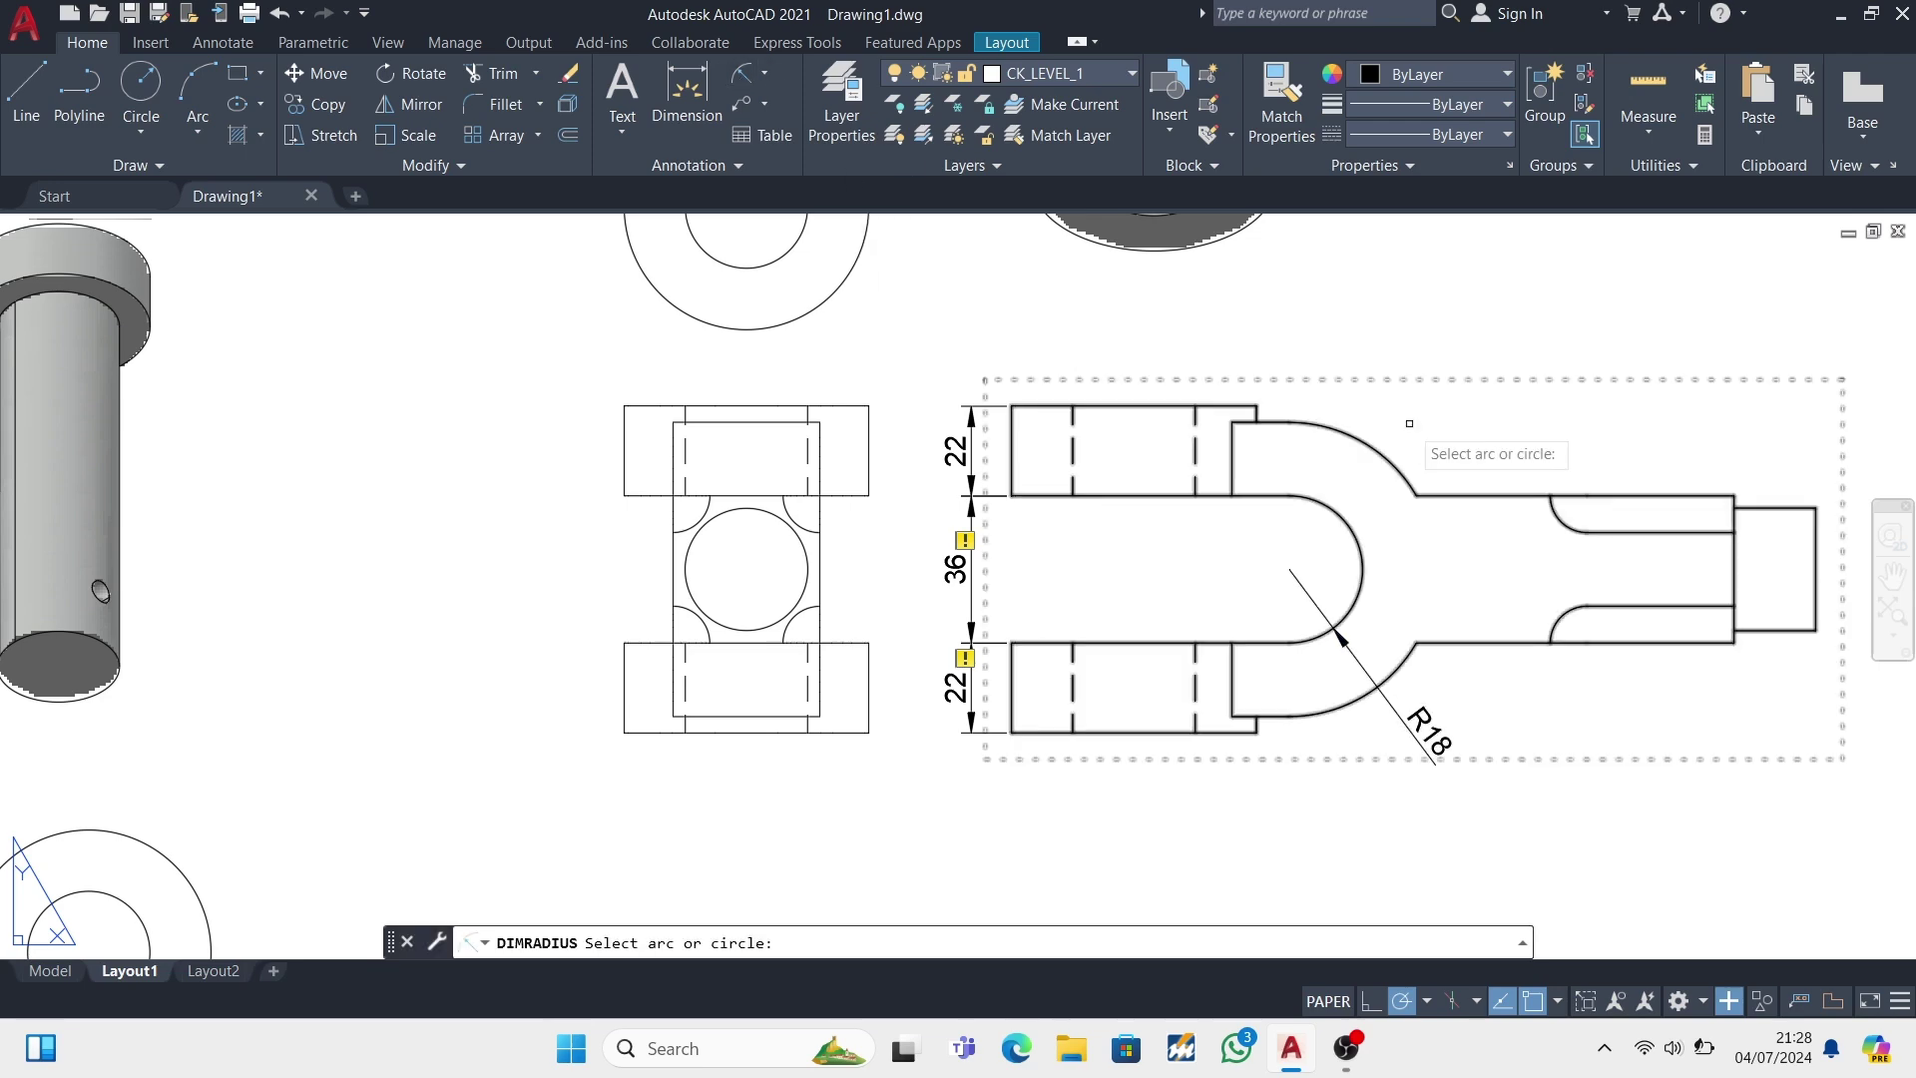
left_click(1387, 461)
left_click(1418, 406)
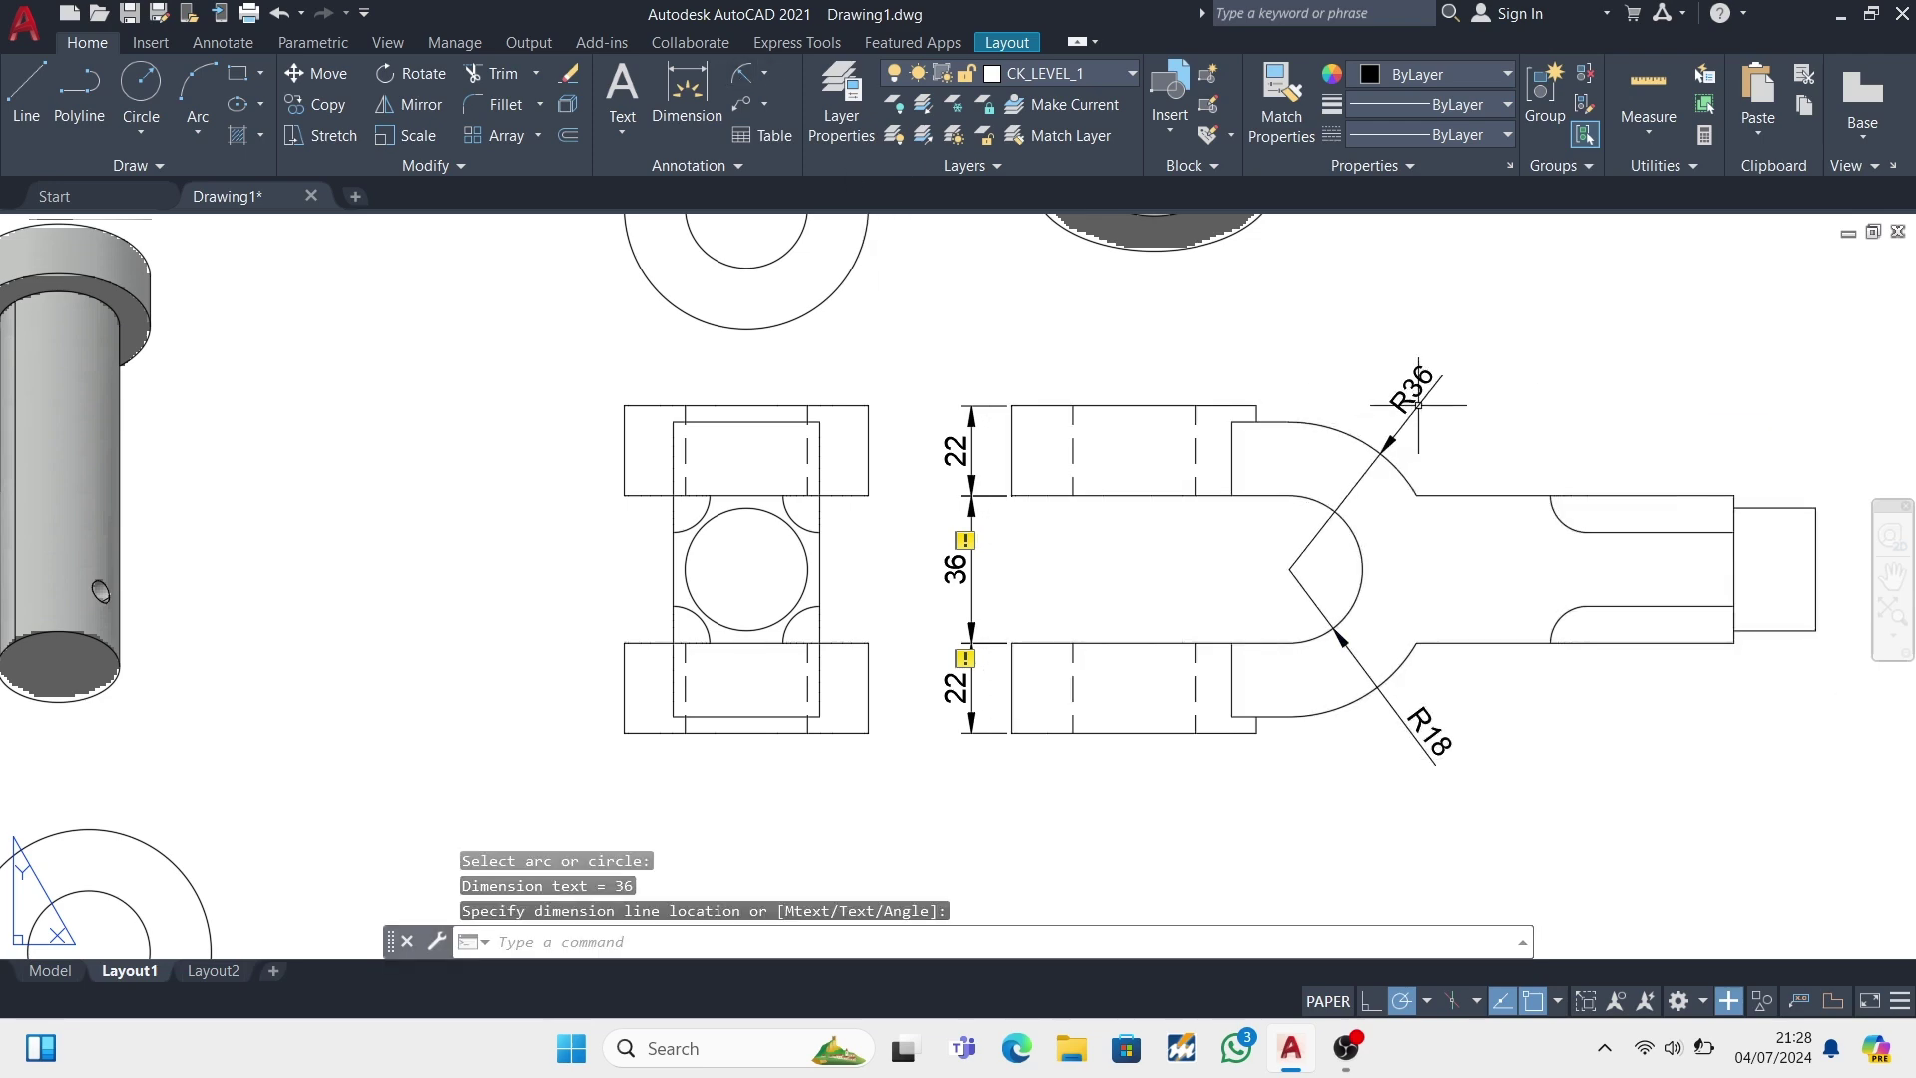
scroll(1448, 596, "down", 5)
scroll(1447, 596, "down", 1)
scroll(1375, 460, "up", 2)
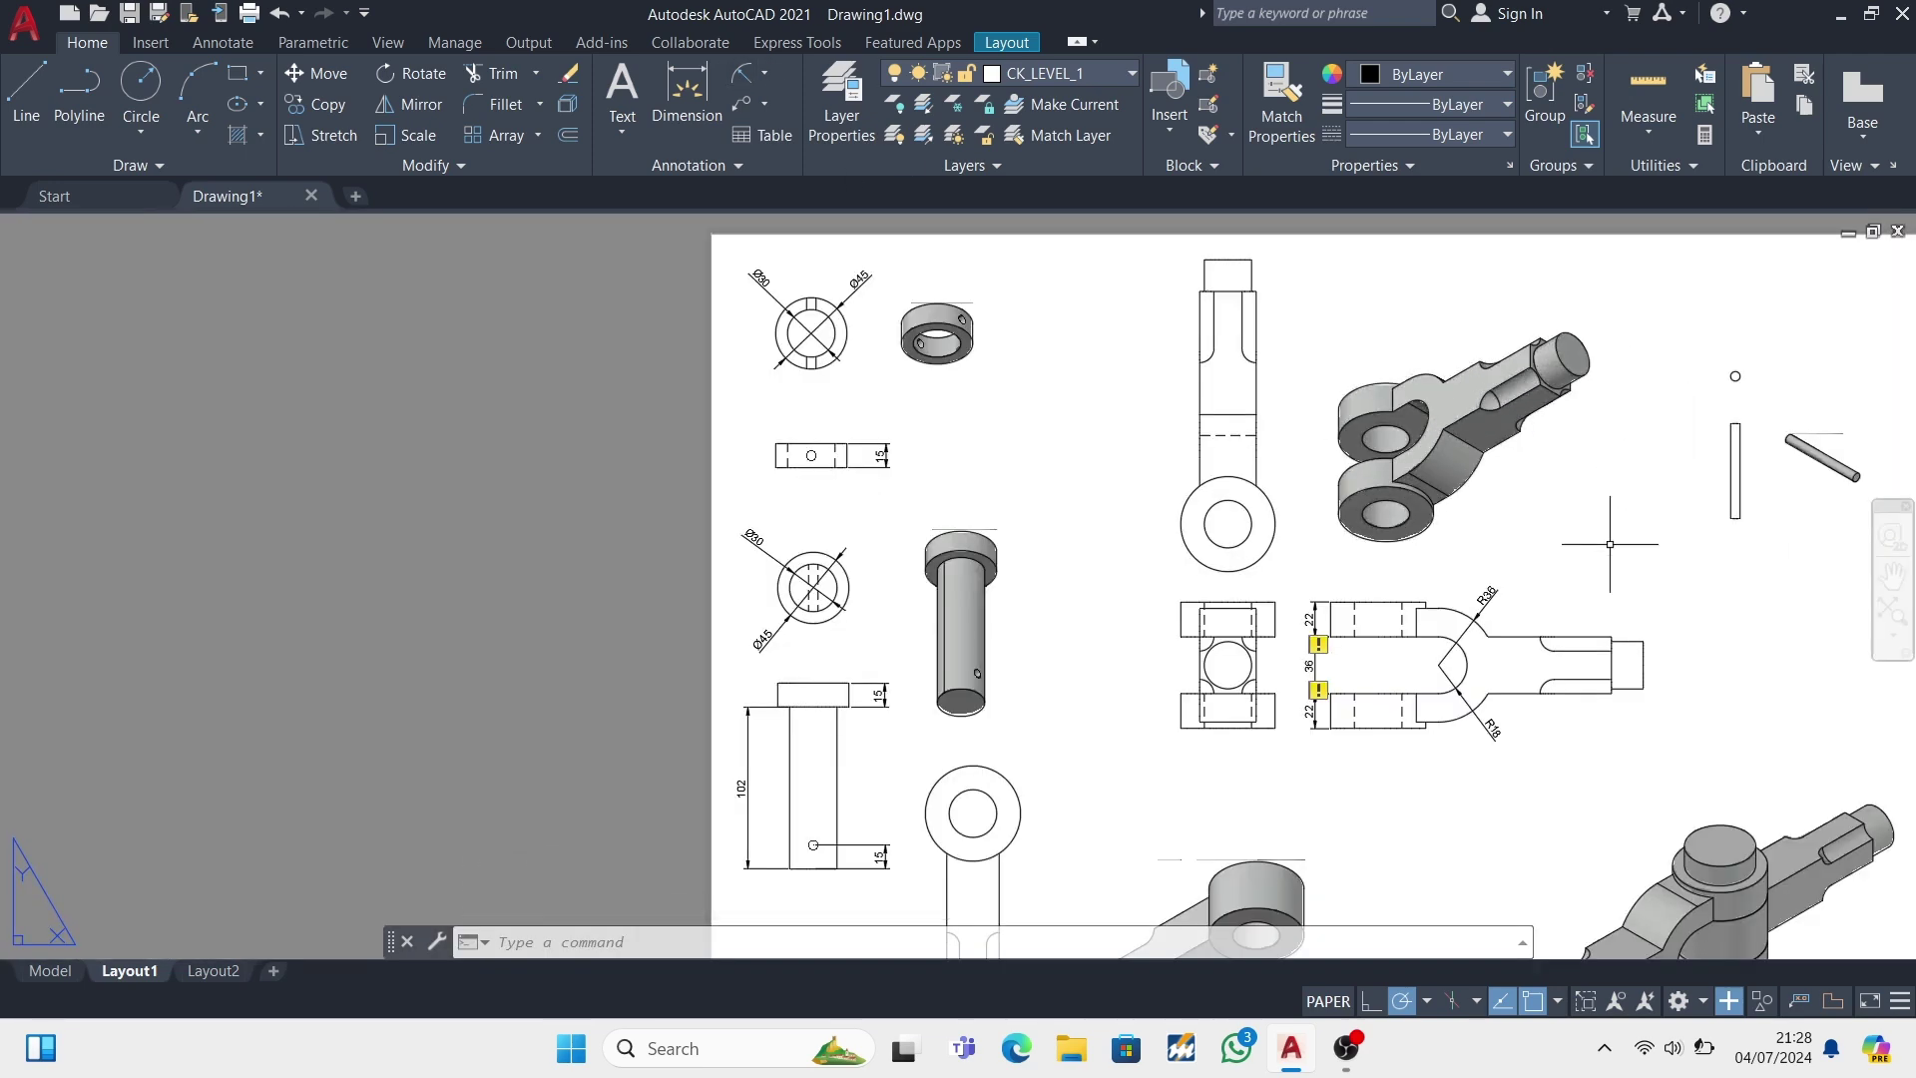
- Add the 36 width dimension to the clevis rod
left_click(762, 84)
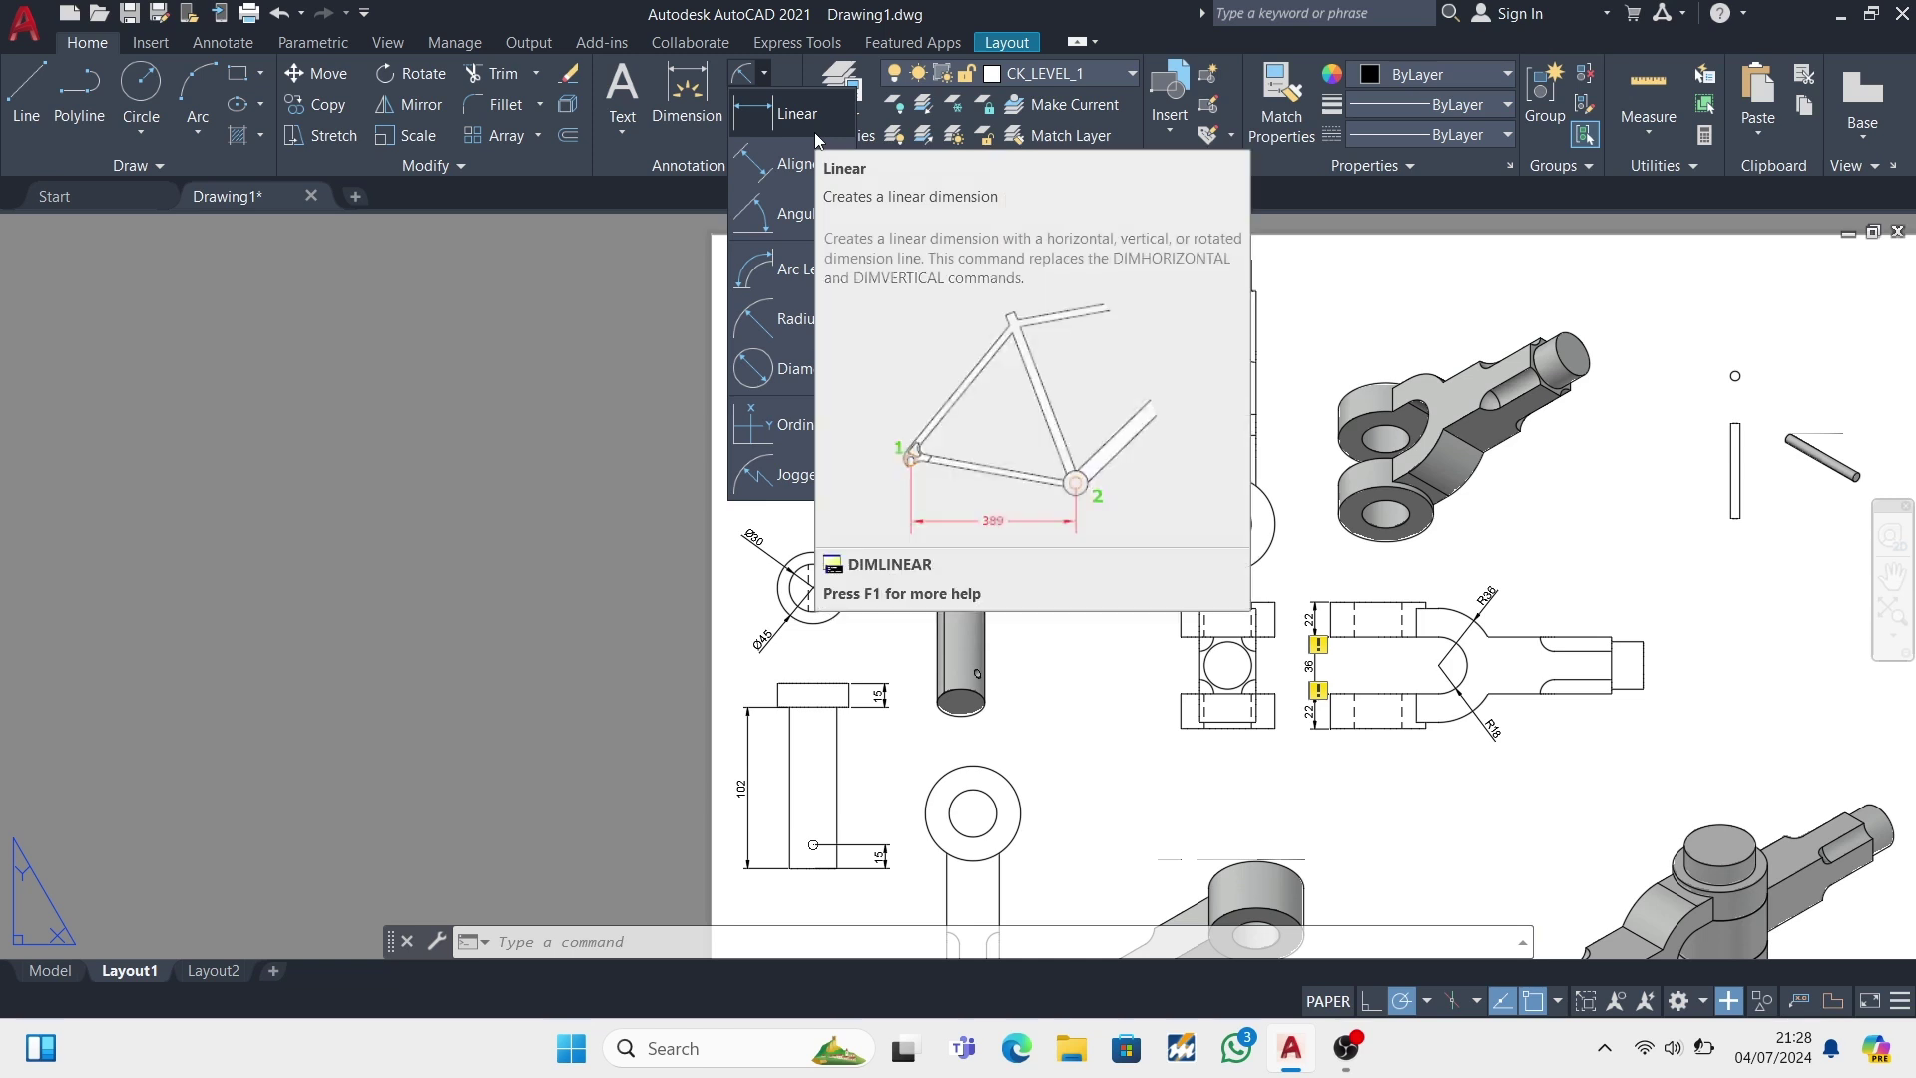
left_click(815, 131)
left_click(1515, 690)
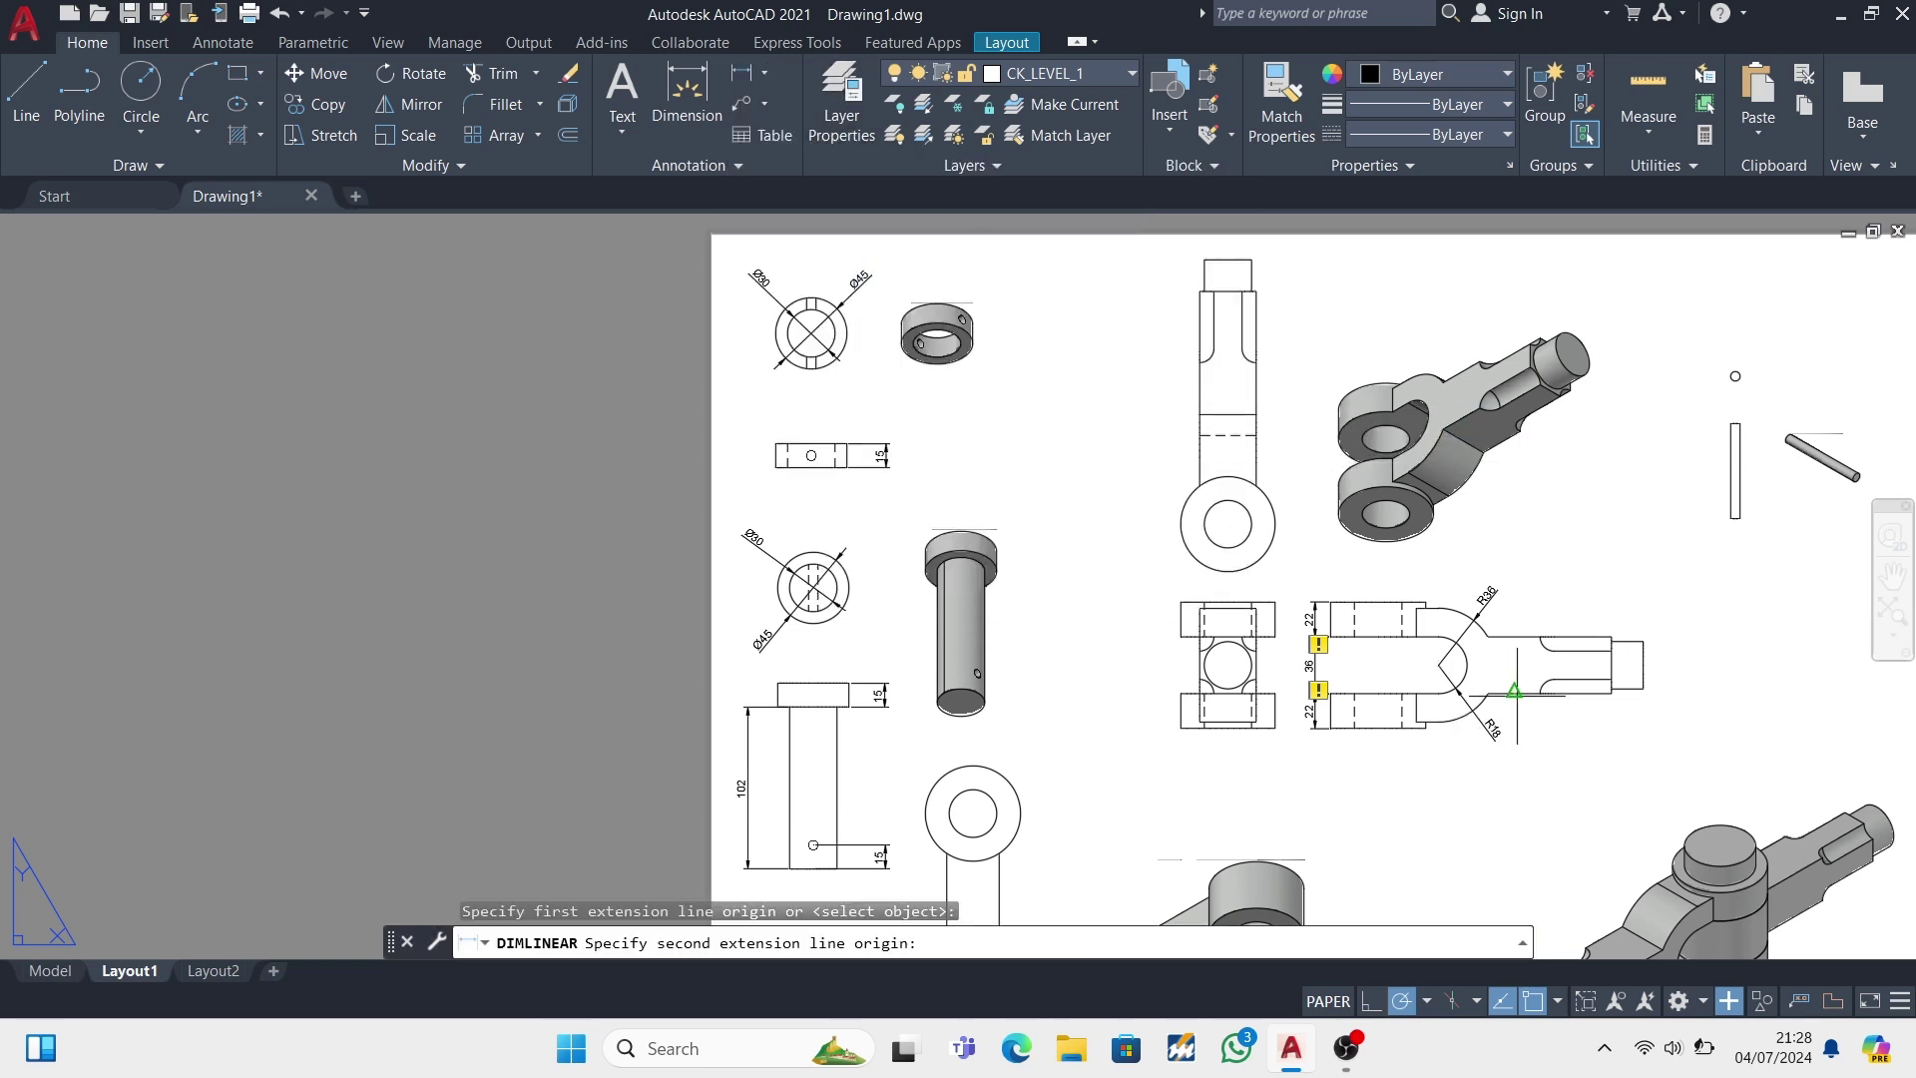
left_click(1514, 636)
scroll(1514, 691, "up", 5)
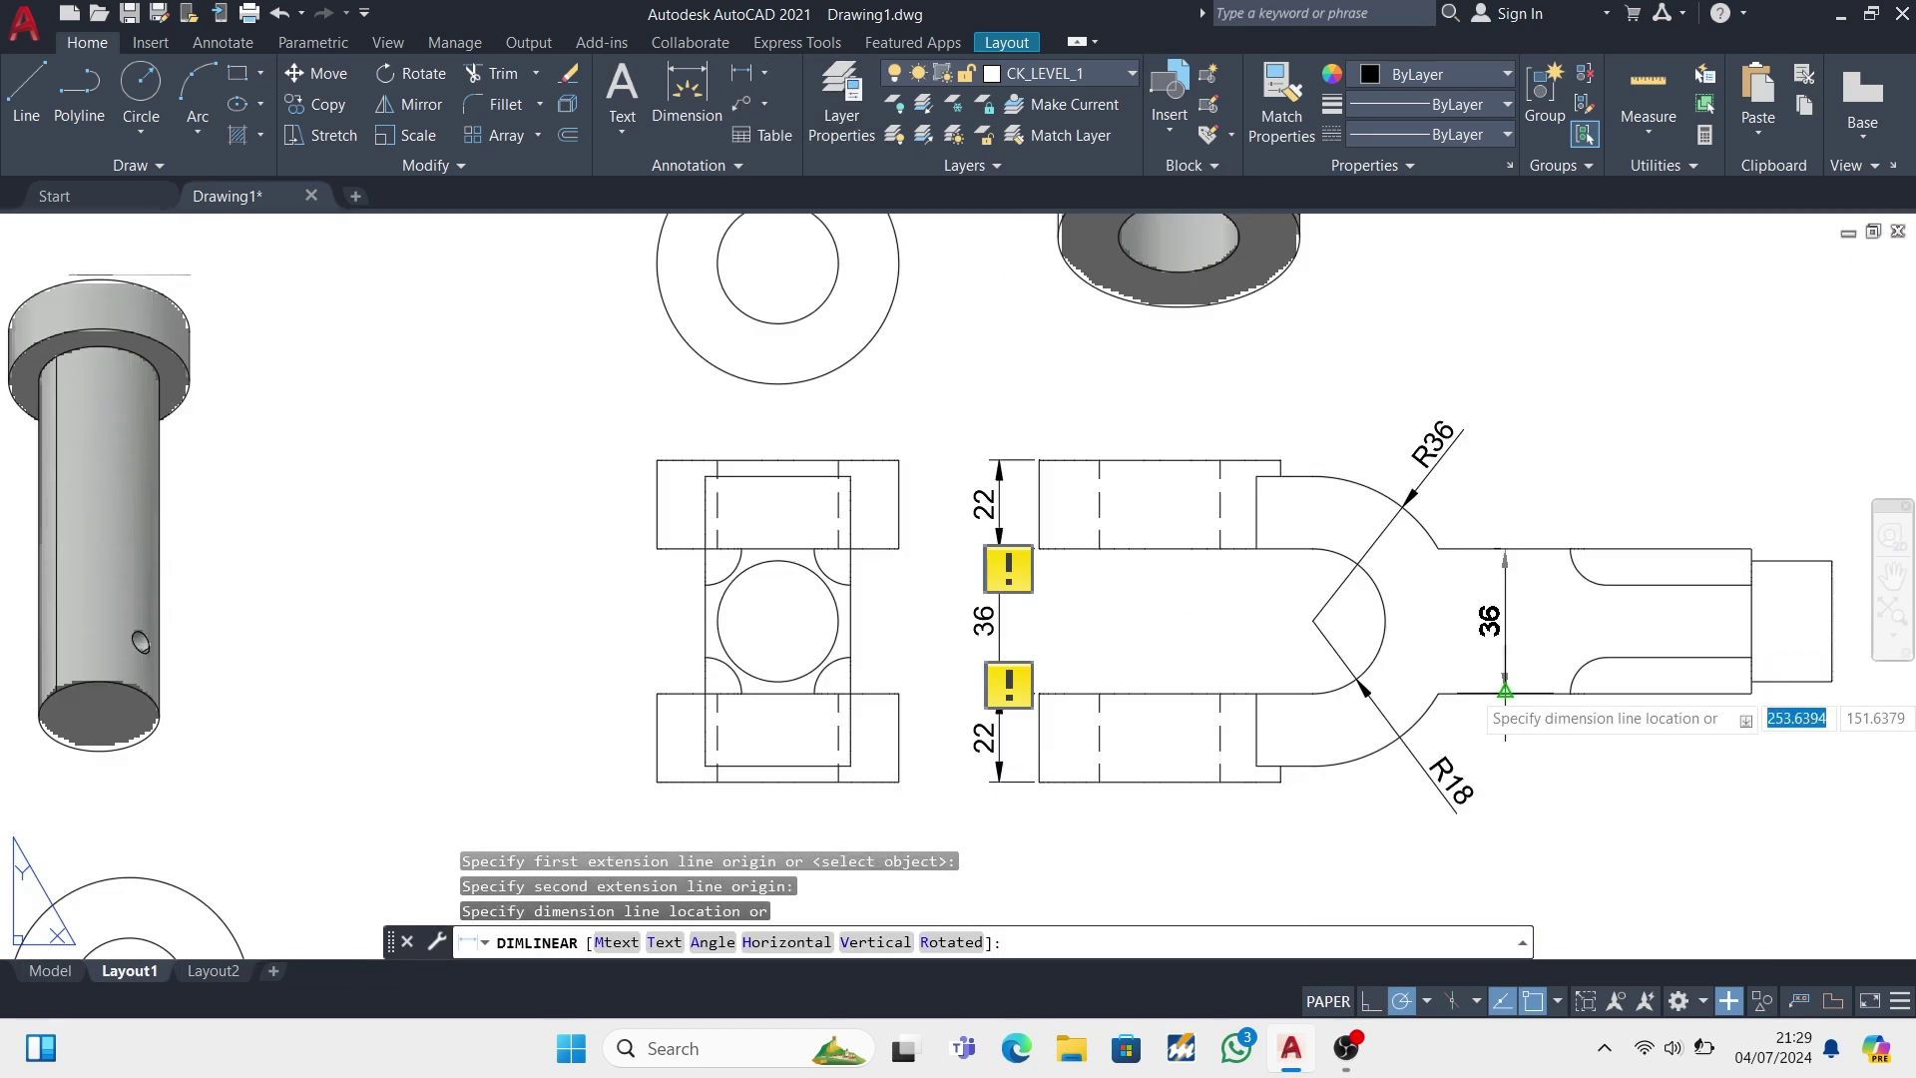
left_click(1505, 691)
scroll(1505, 691, "down", 5)
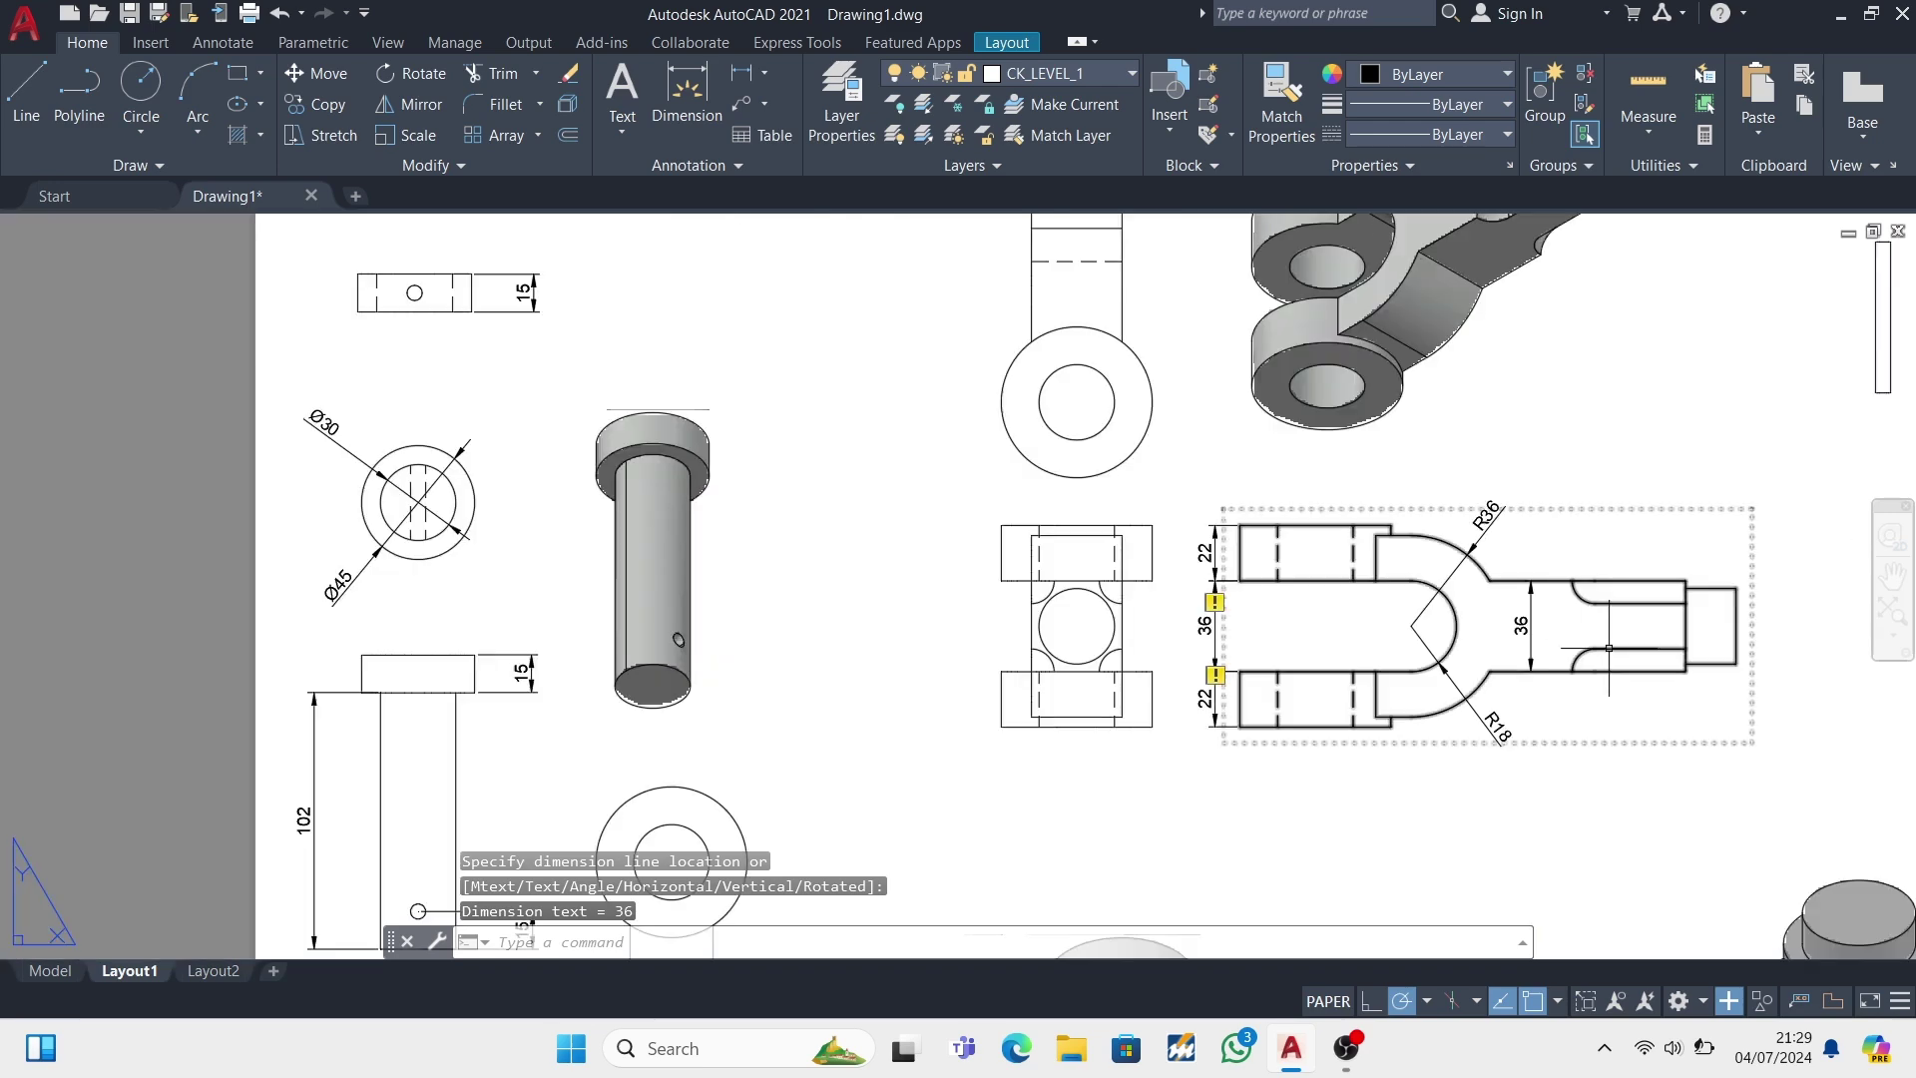
- Add the 36 rod width dimension on the eye-end part's front view
middle_click_drag(1098, 499, 1243, 693)
left_click(705, 99)
left_click(1163, 375)
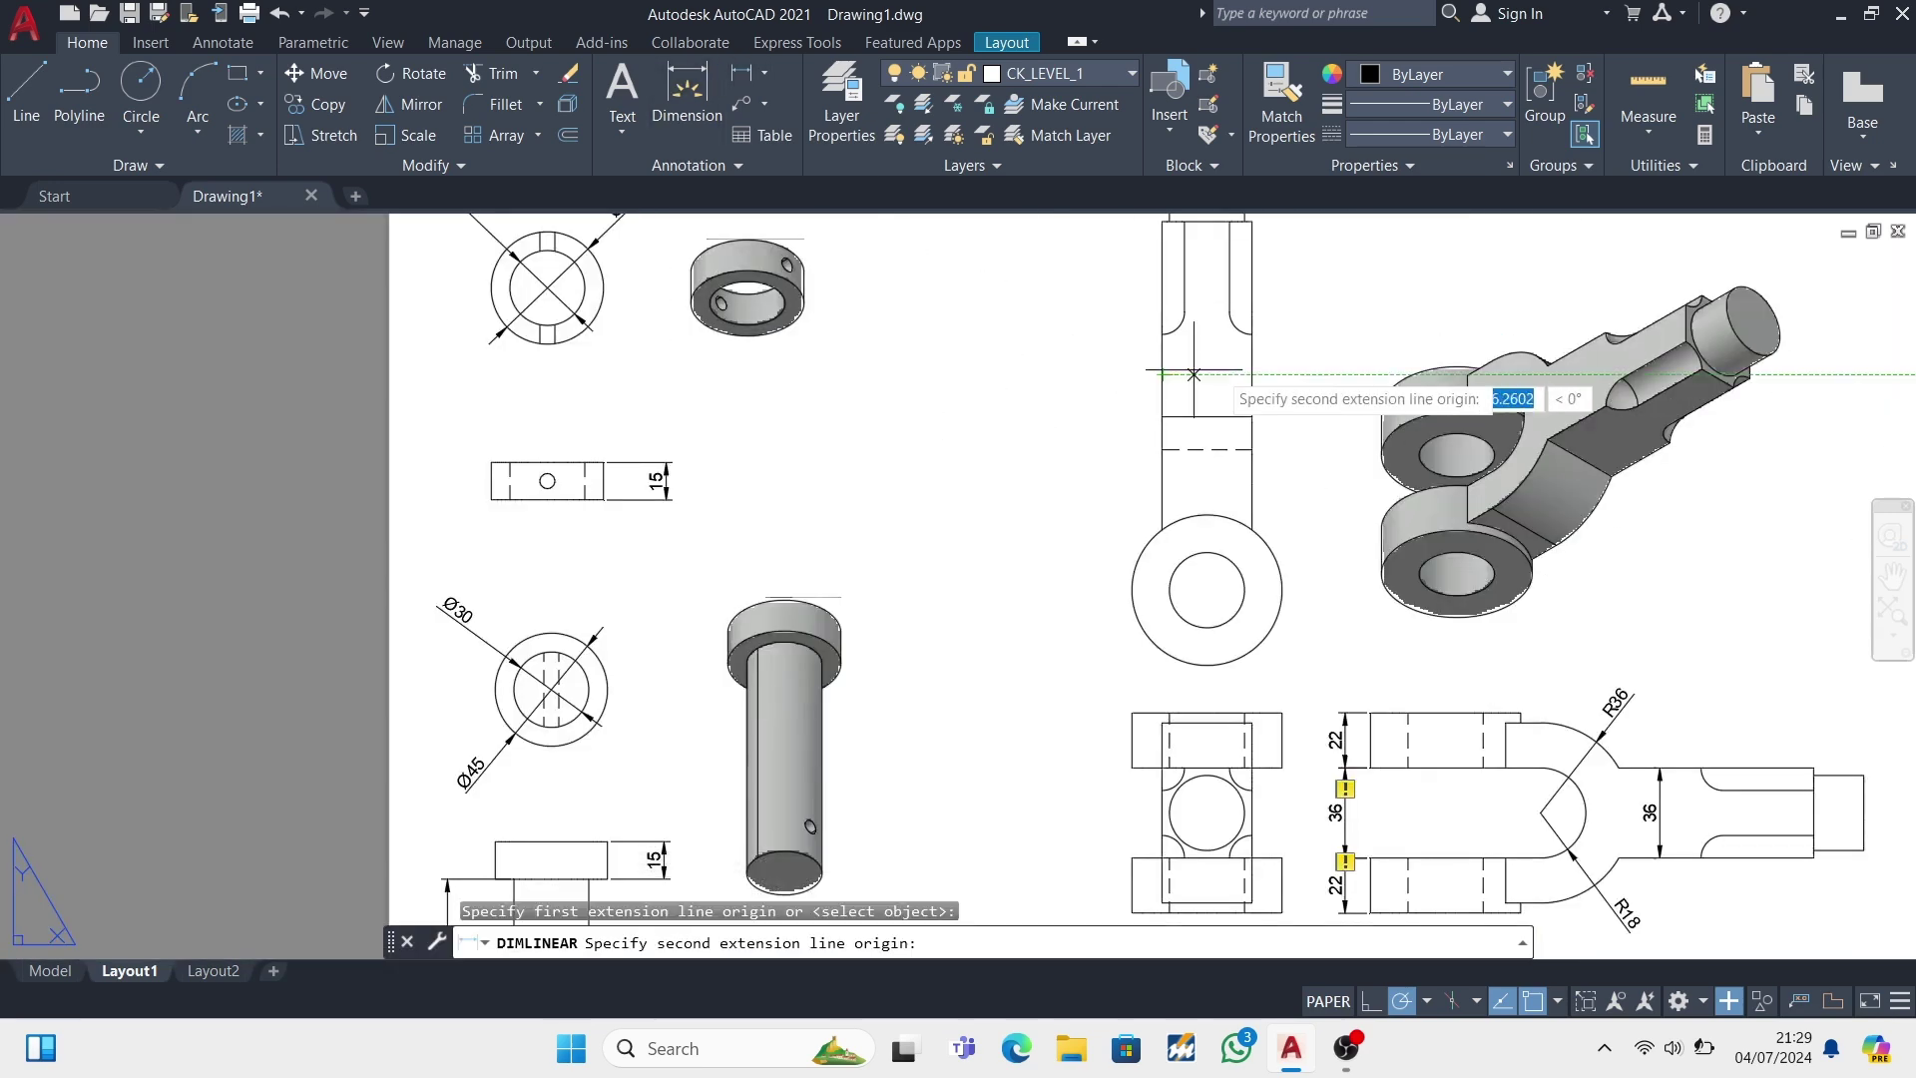
left_click(1253, 375)
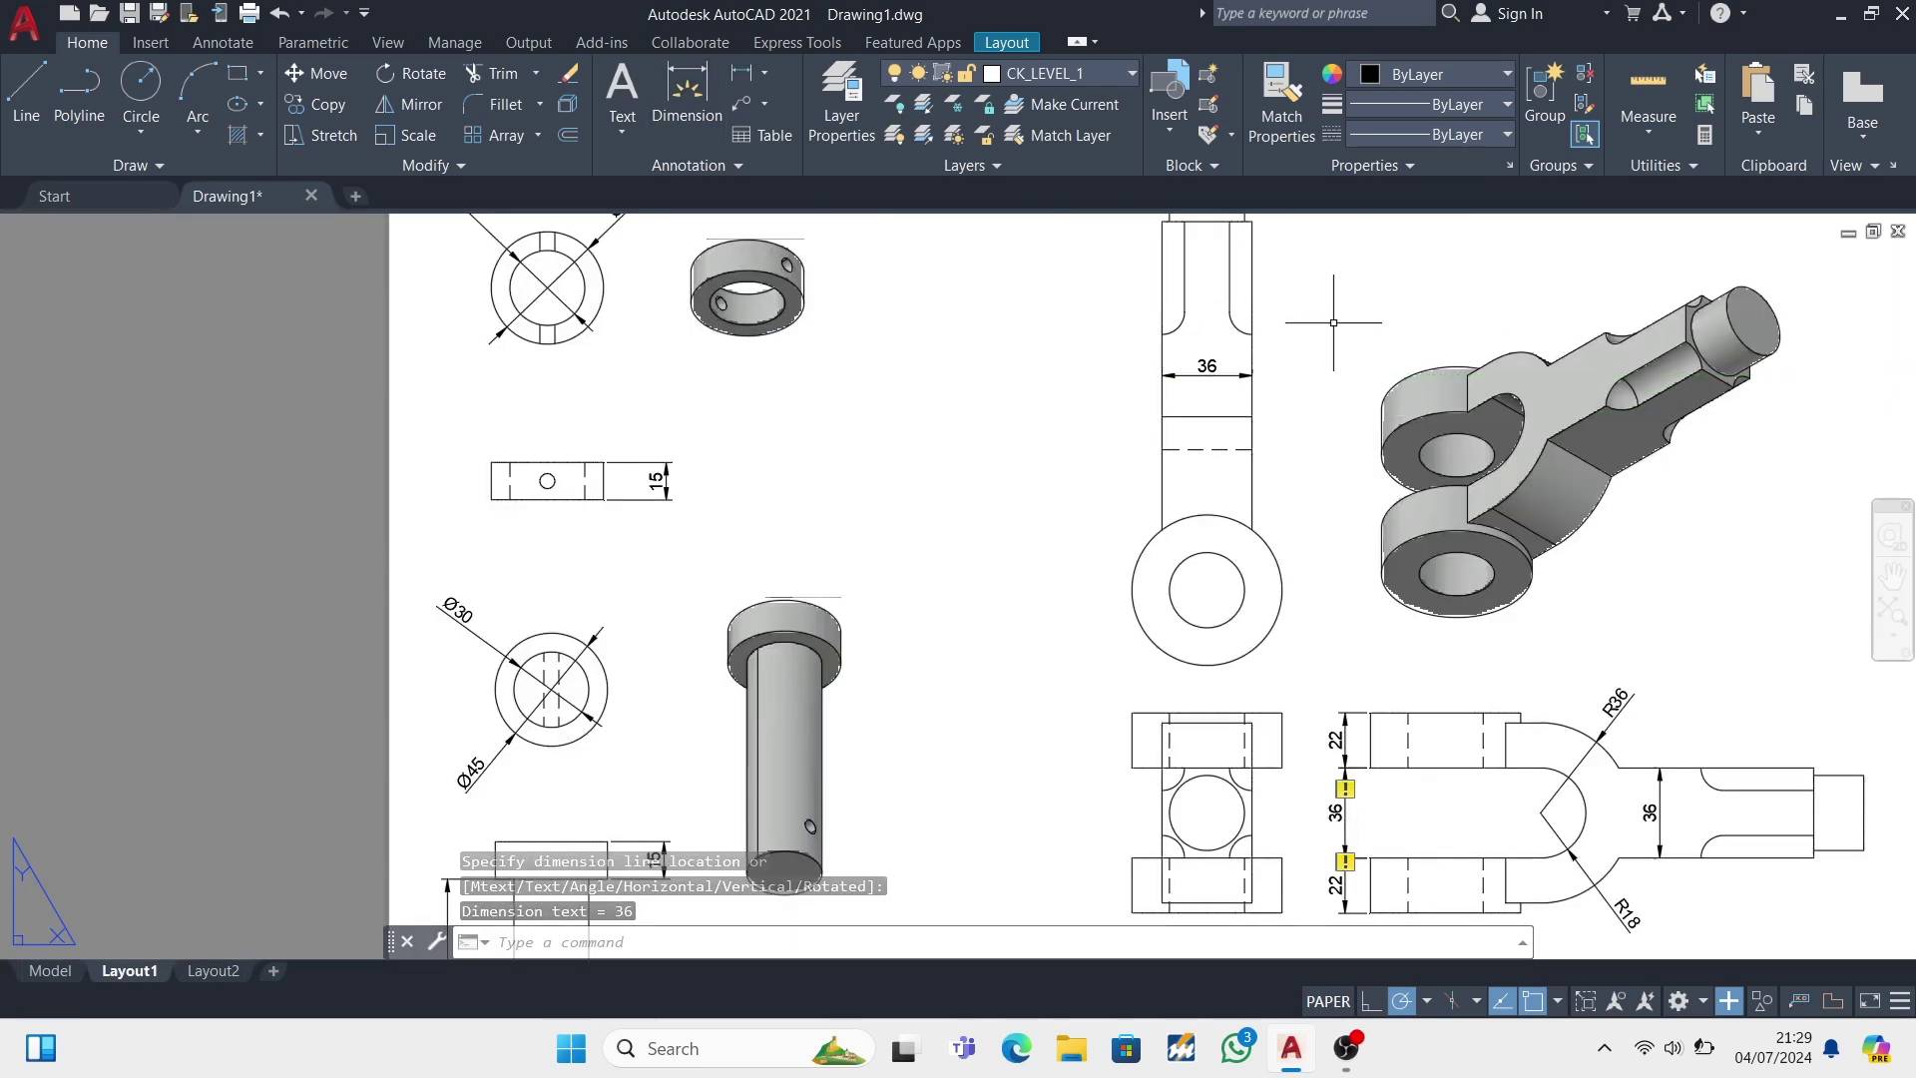
scroll(1338, 325, "down", 2)
key("Return")
scroll(1397, 749, "up", 4)
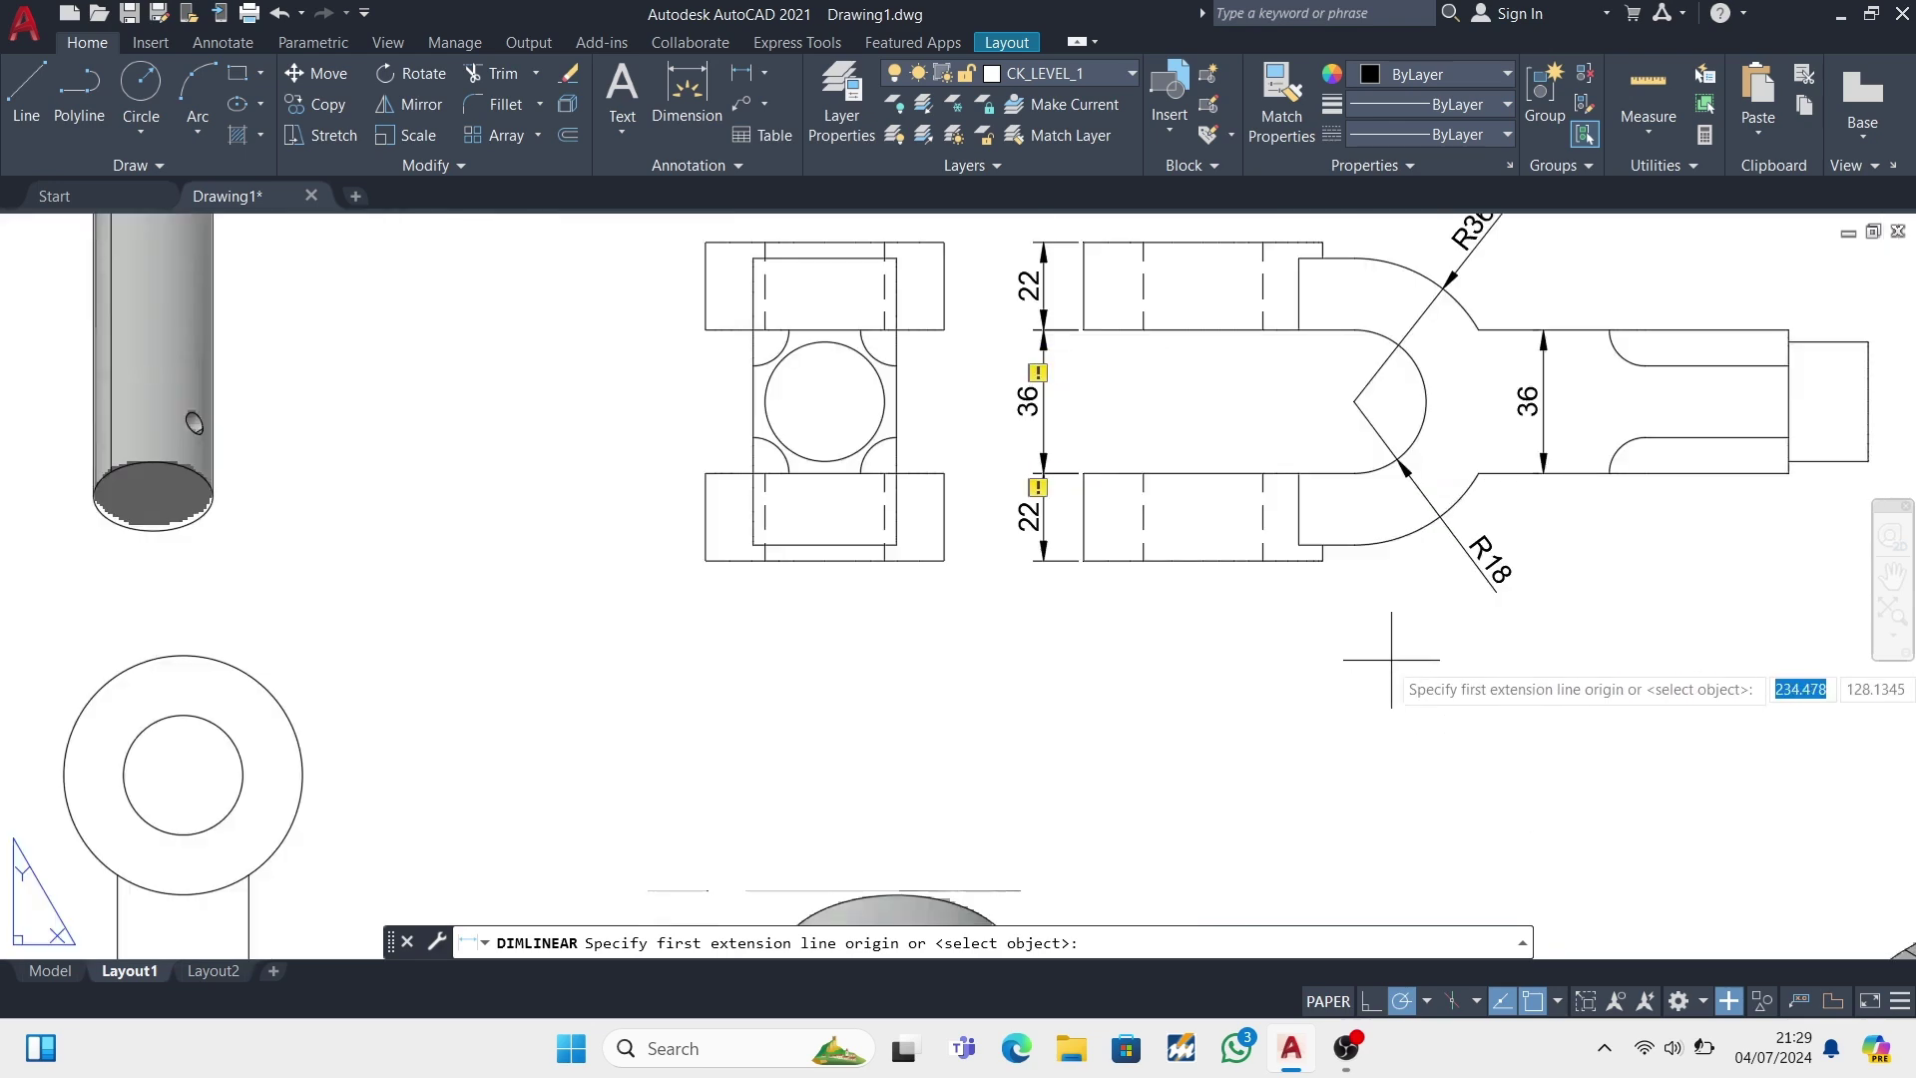
- Add the 109 length dimension below the clevis
left_click(1355, 544)
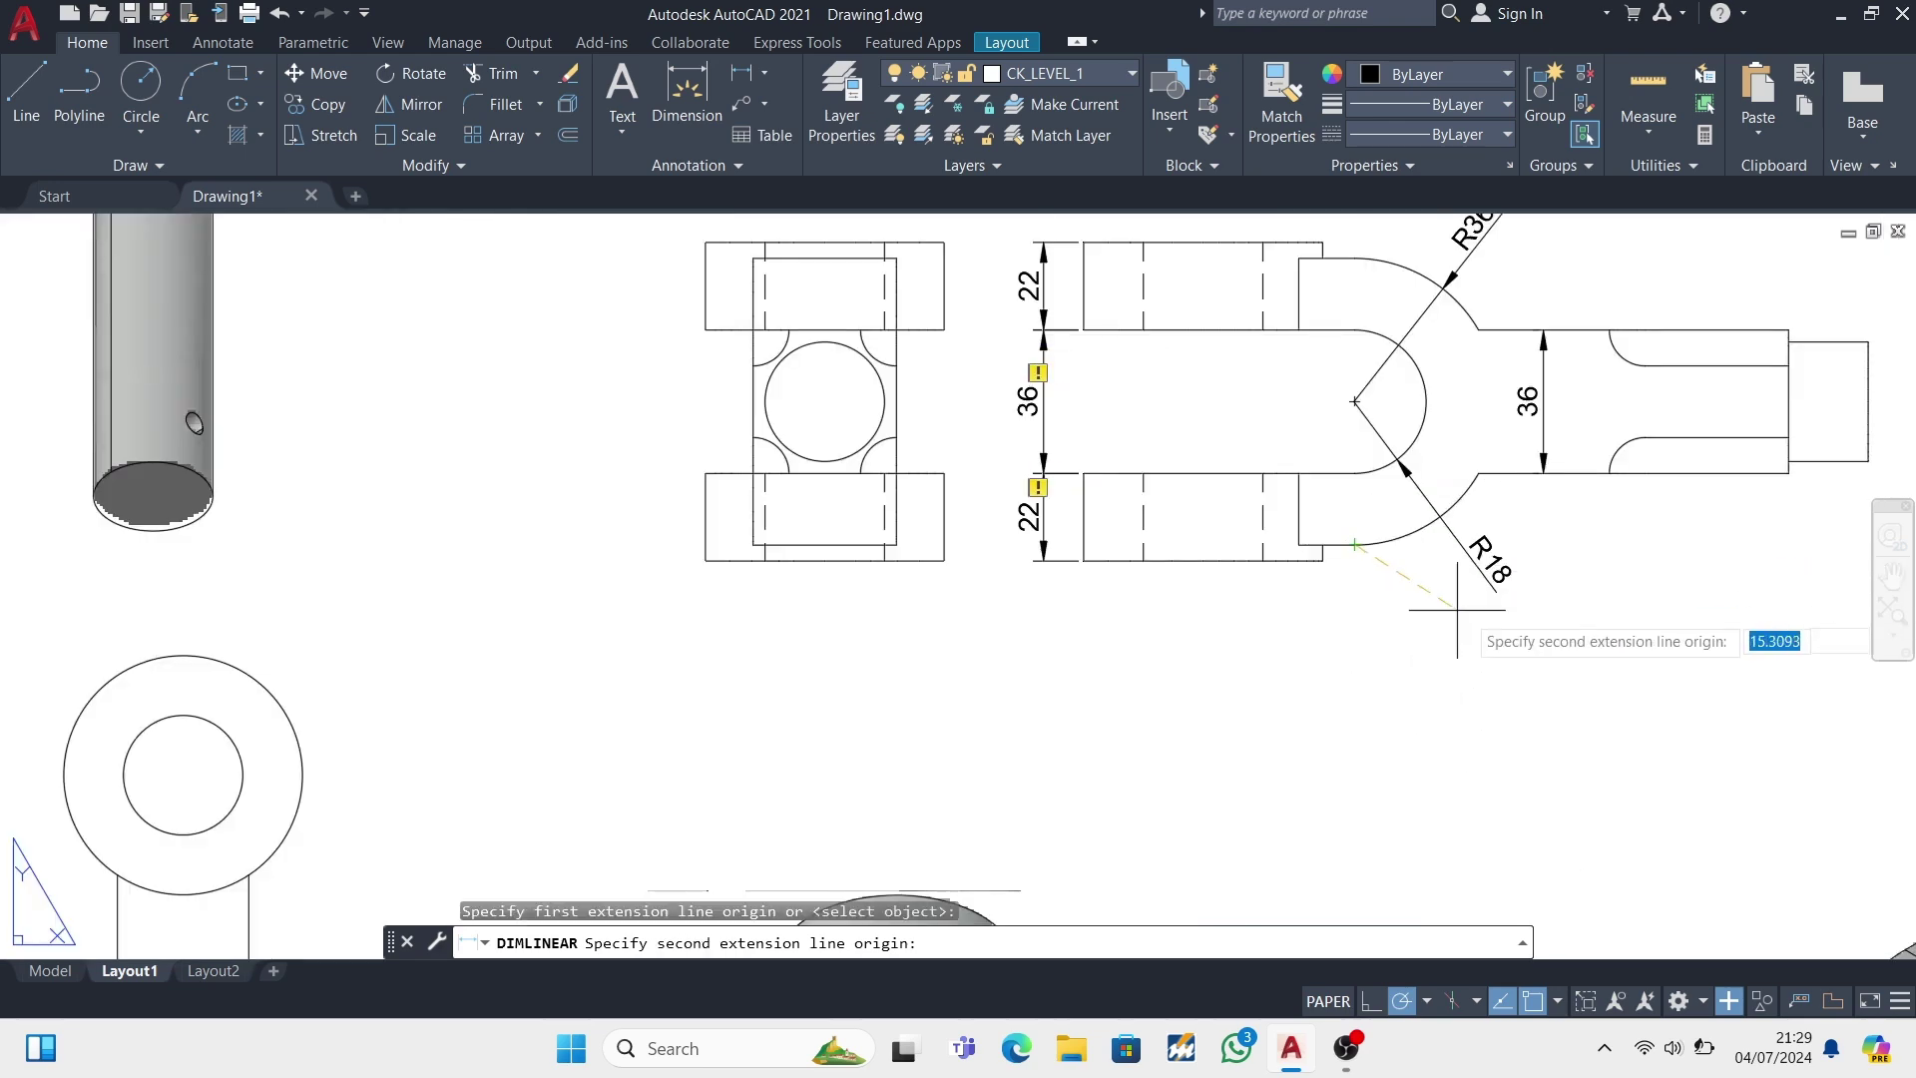
left_click(1789, 544)
left_click(1447, 642)
scroll(1671, 730, "down", 2)
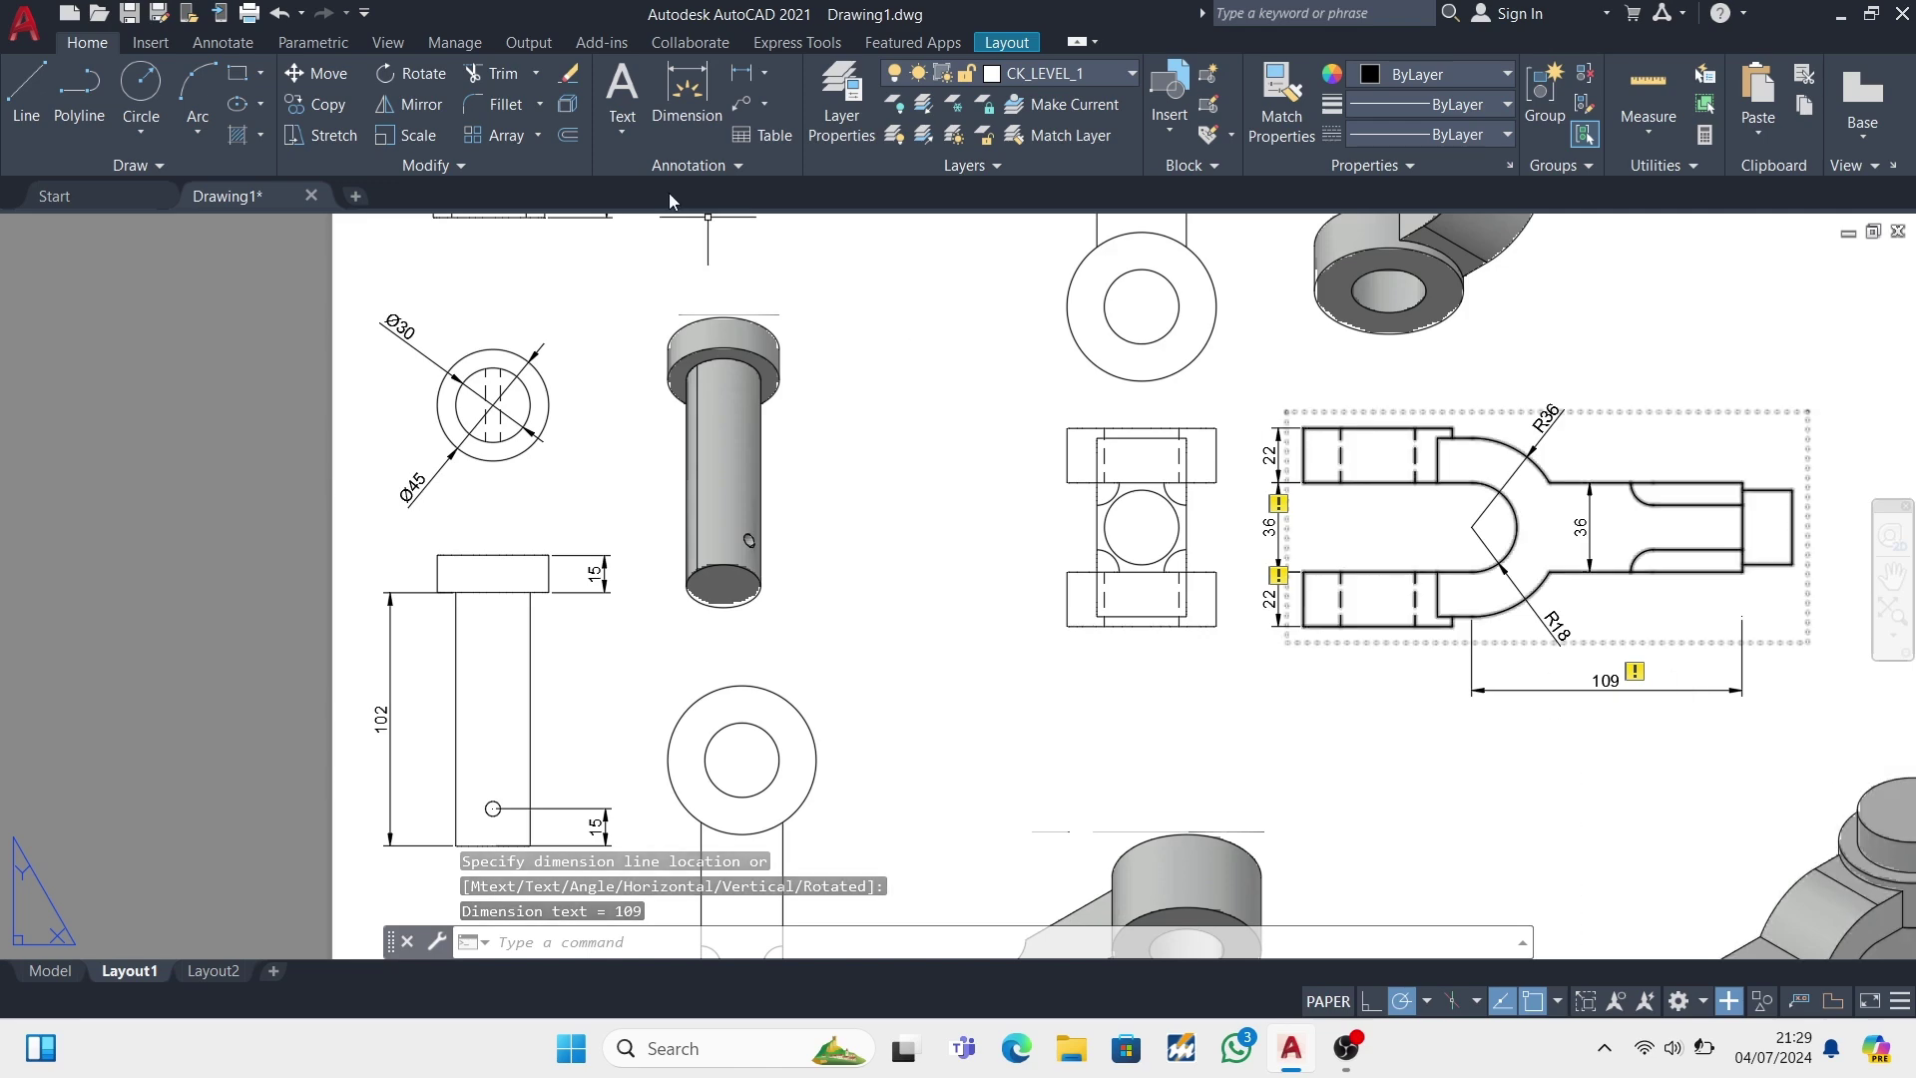
- Add the 147 height dimension from the eye hole centre beside the fork view
key("Return")
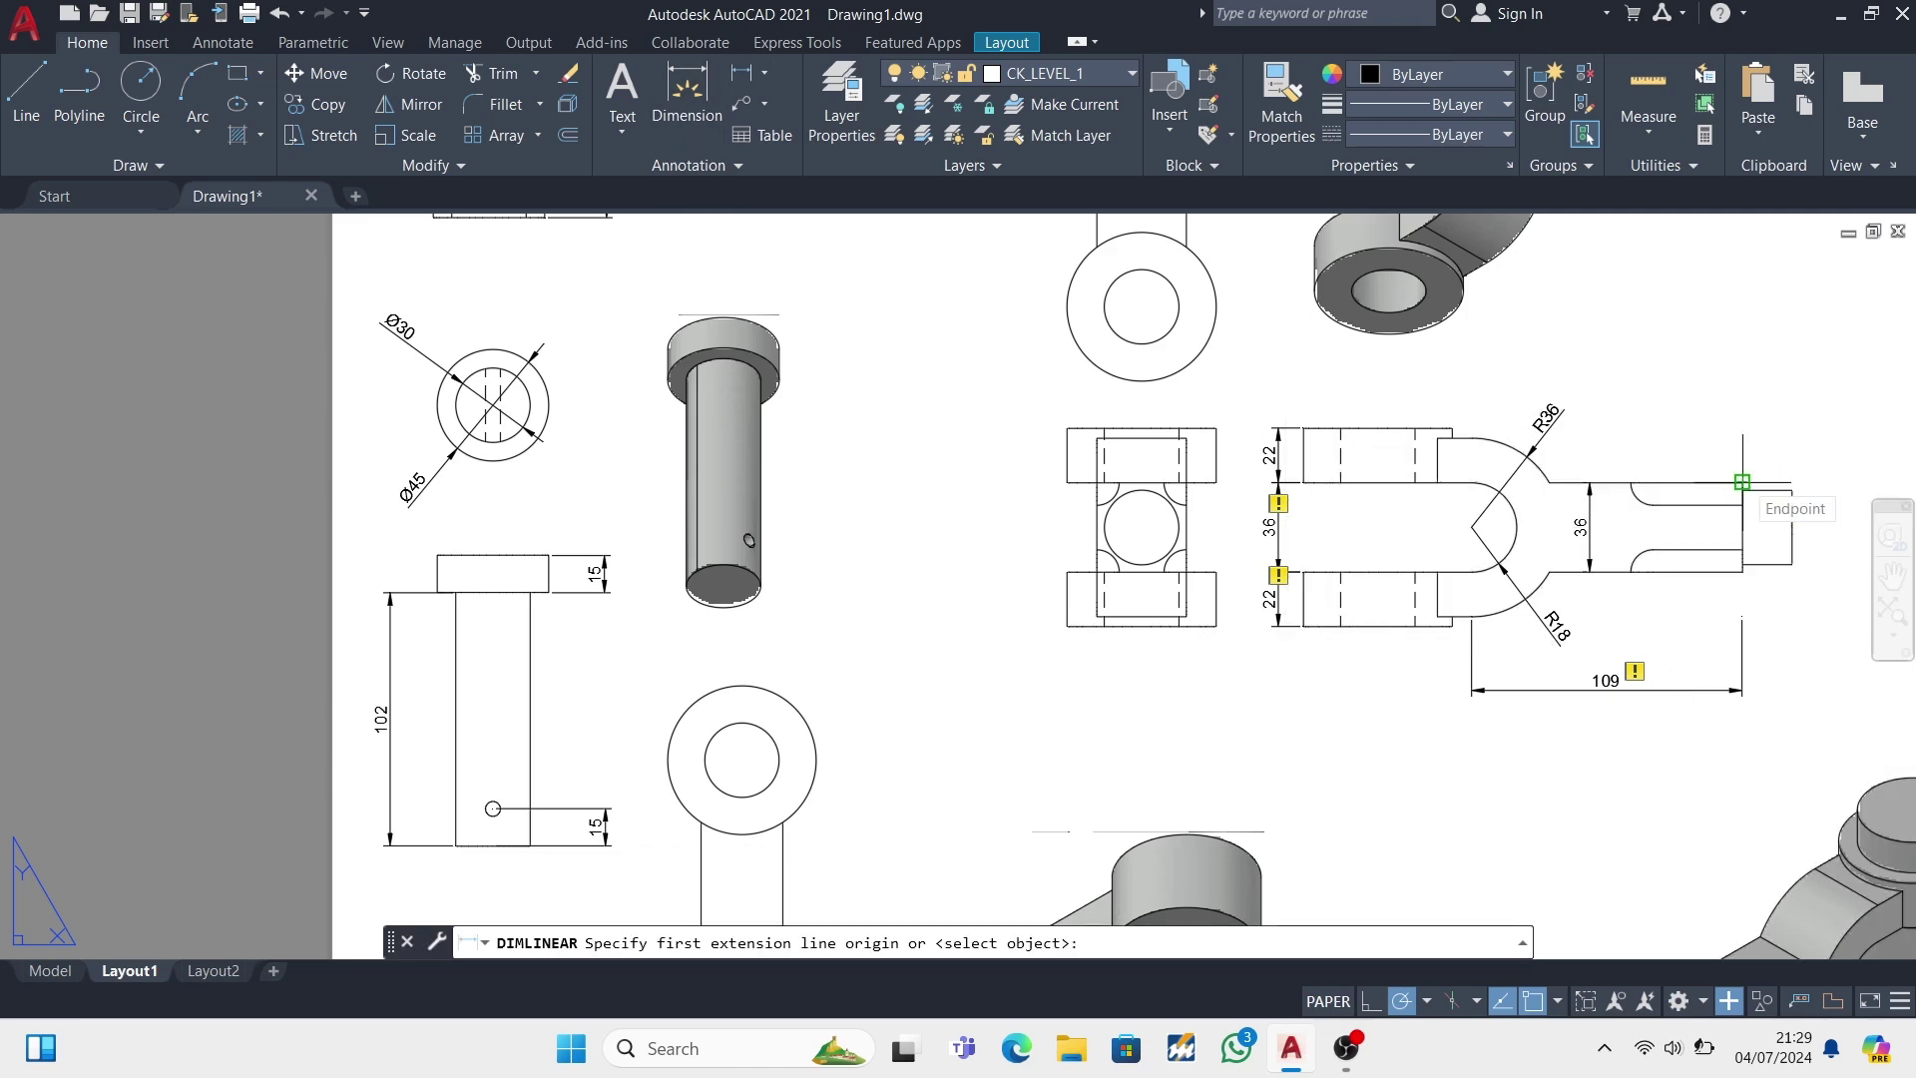
scroll(1742, 482, "down", 3)
scroll(1449, 466, "up", 1)
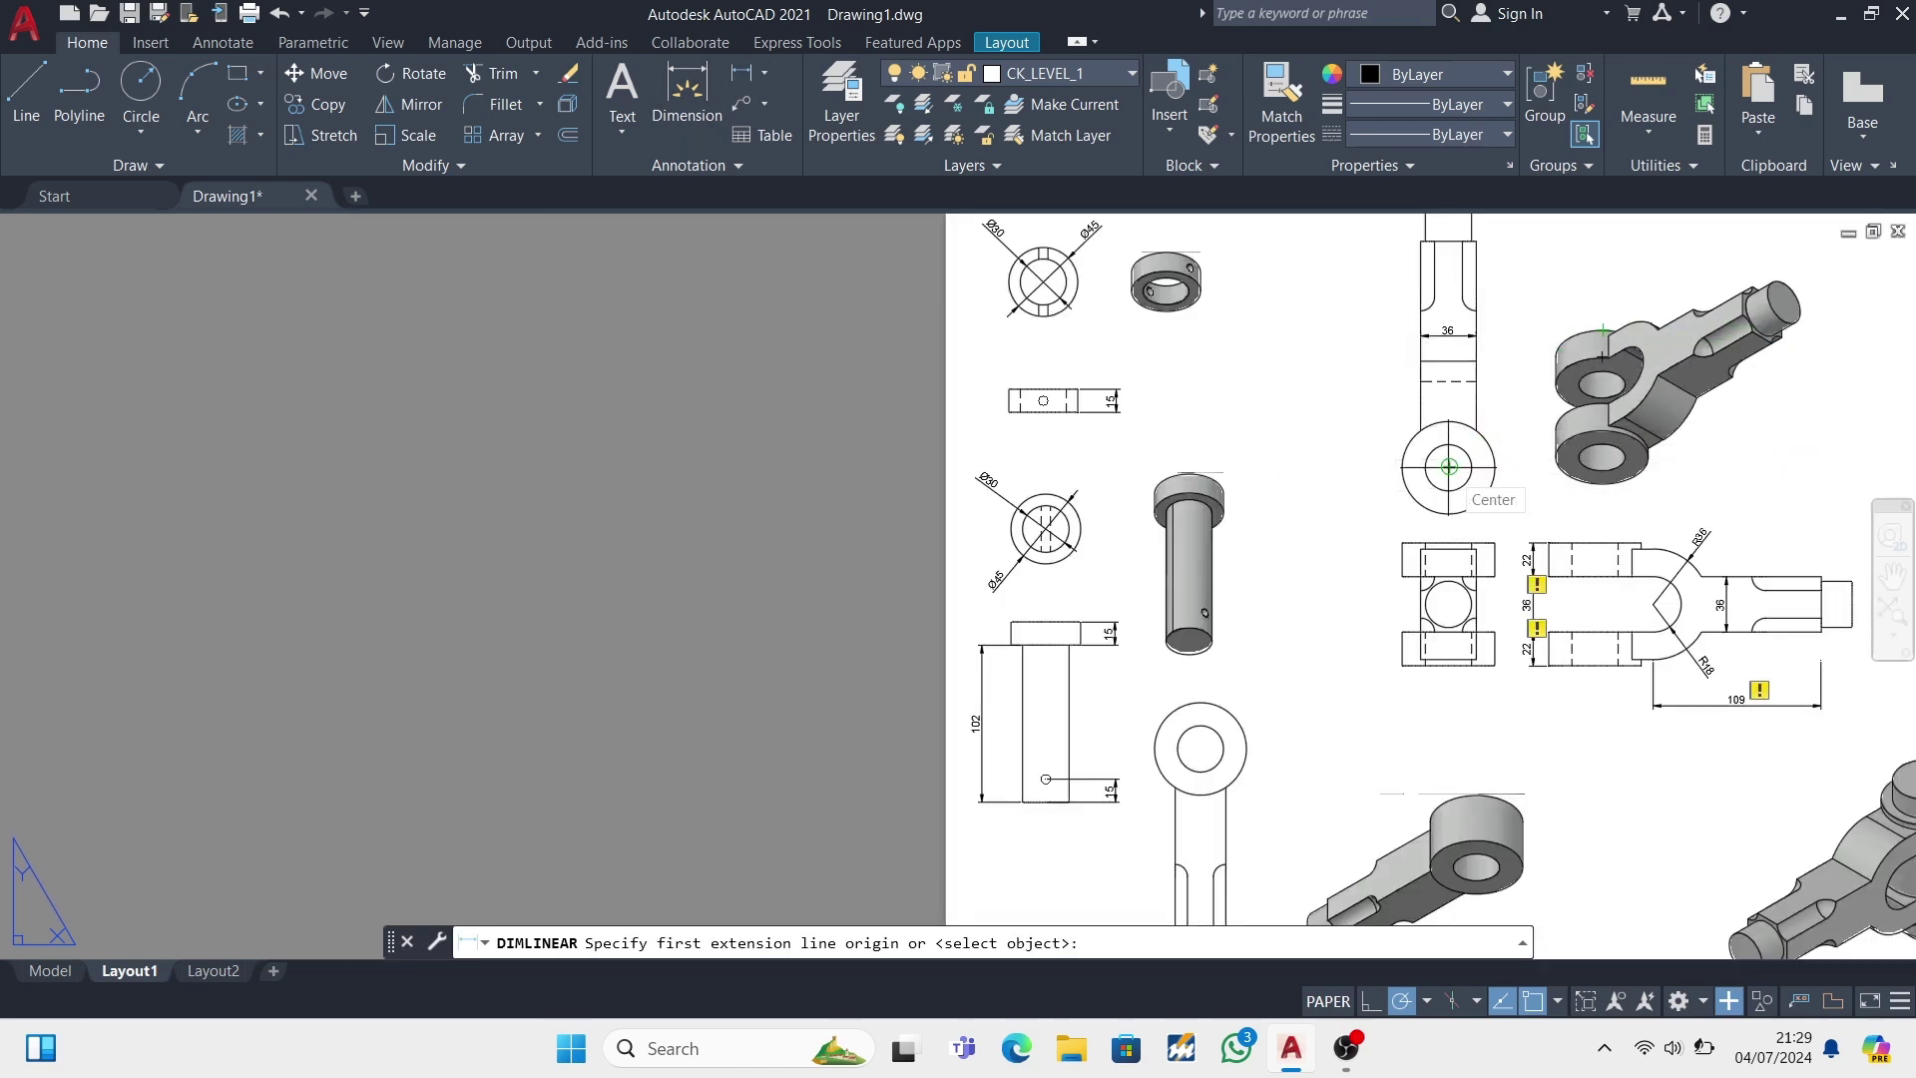
left_click(1449, 466)
left_click(1402, 266)
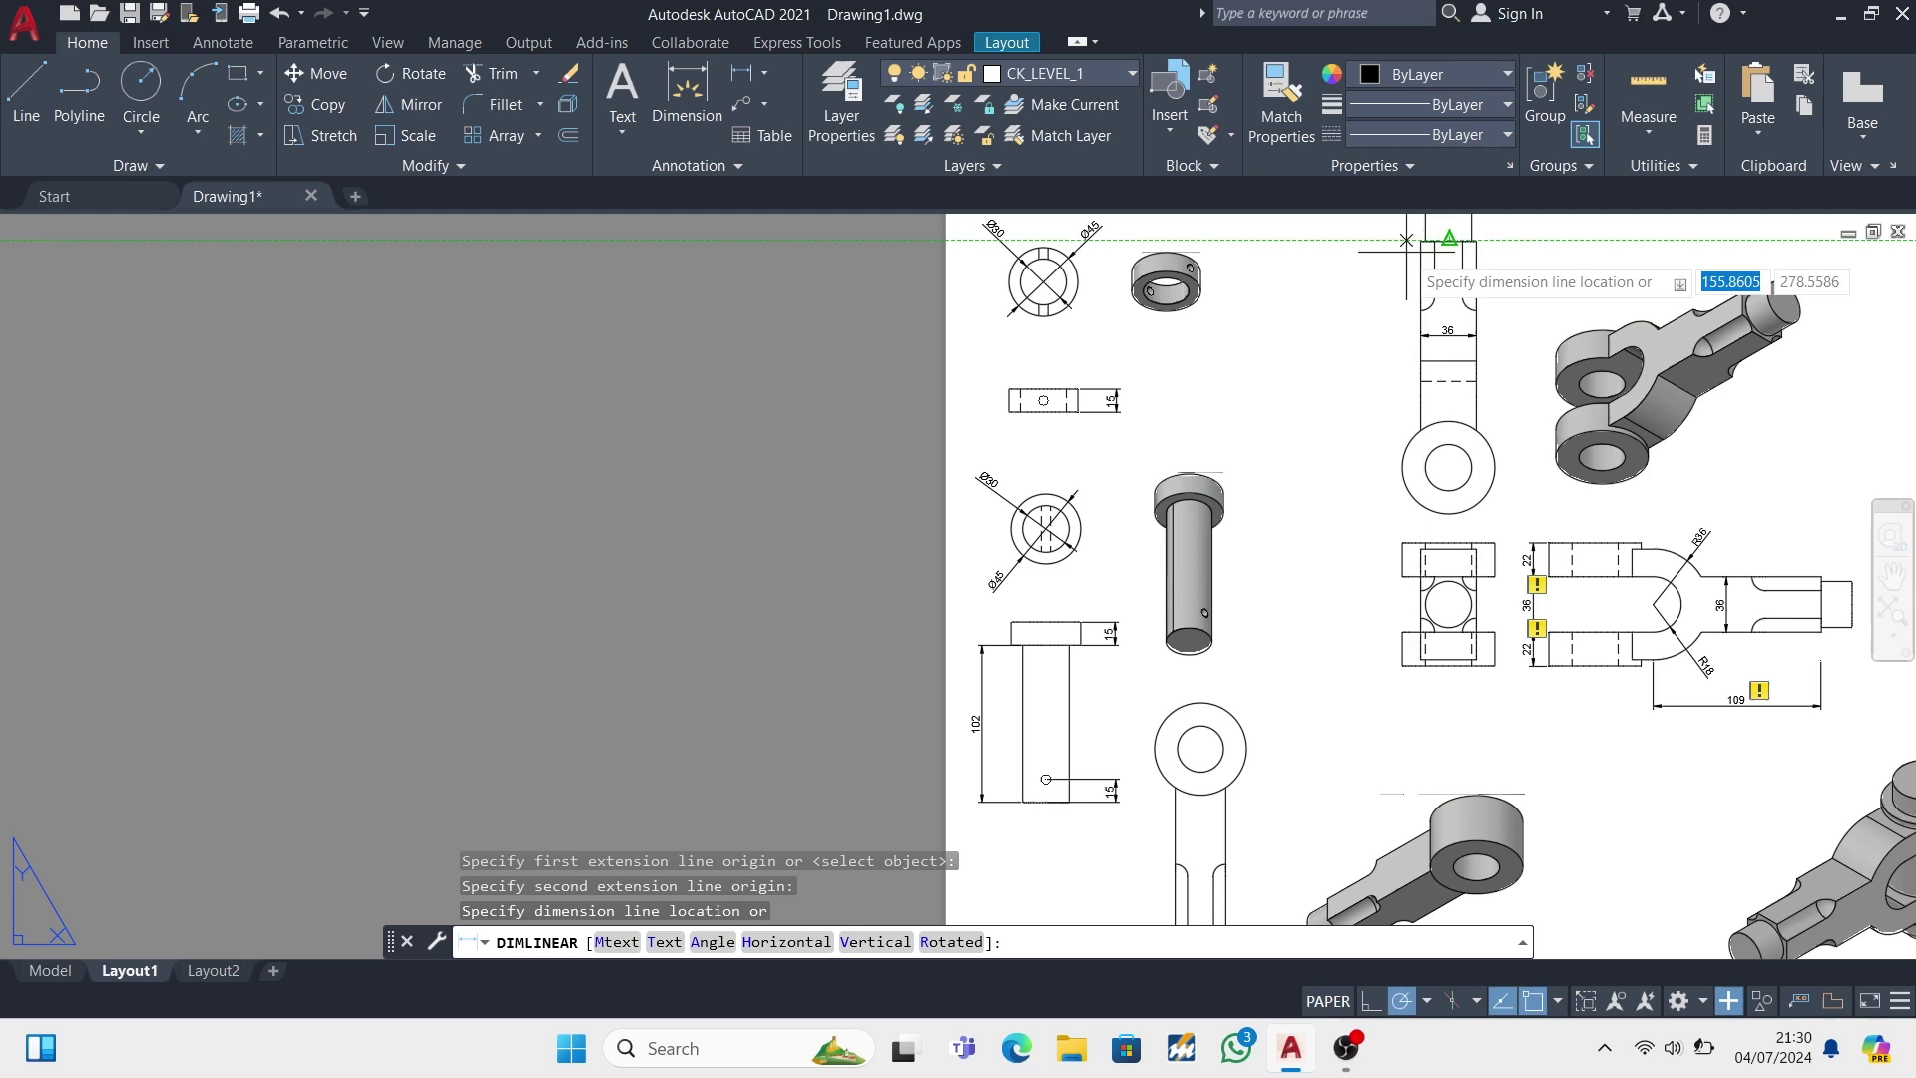
left_click(1347, 266)
scroll(943, 220, "up", 2)
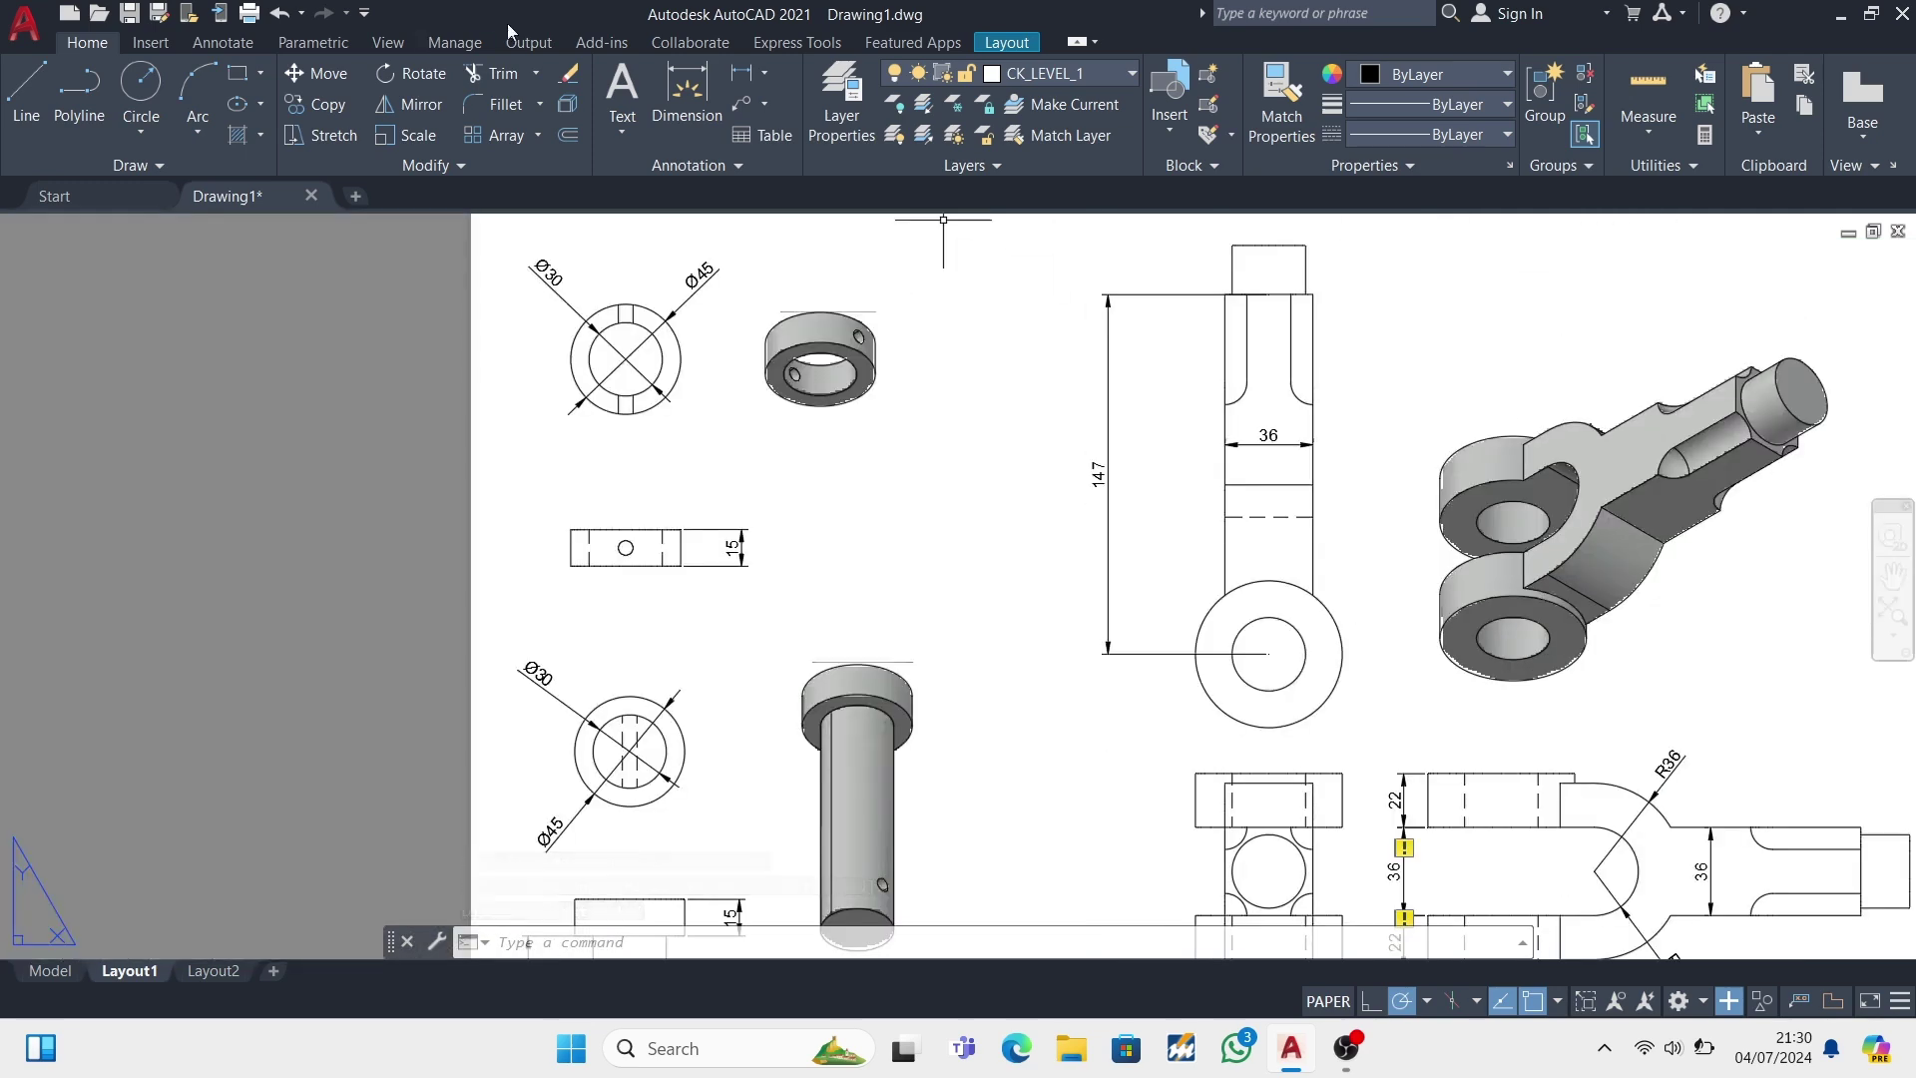
- Add the 45 vertical height dimension
key("Return")
left_click(1226, 404)
left_click(1226, 294)
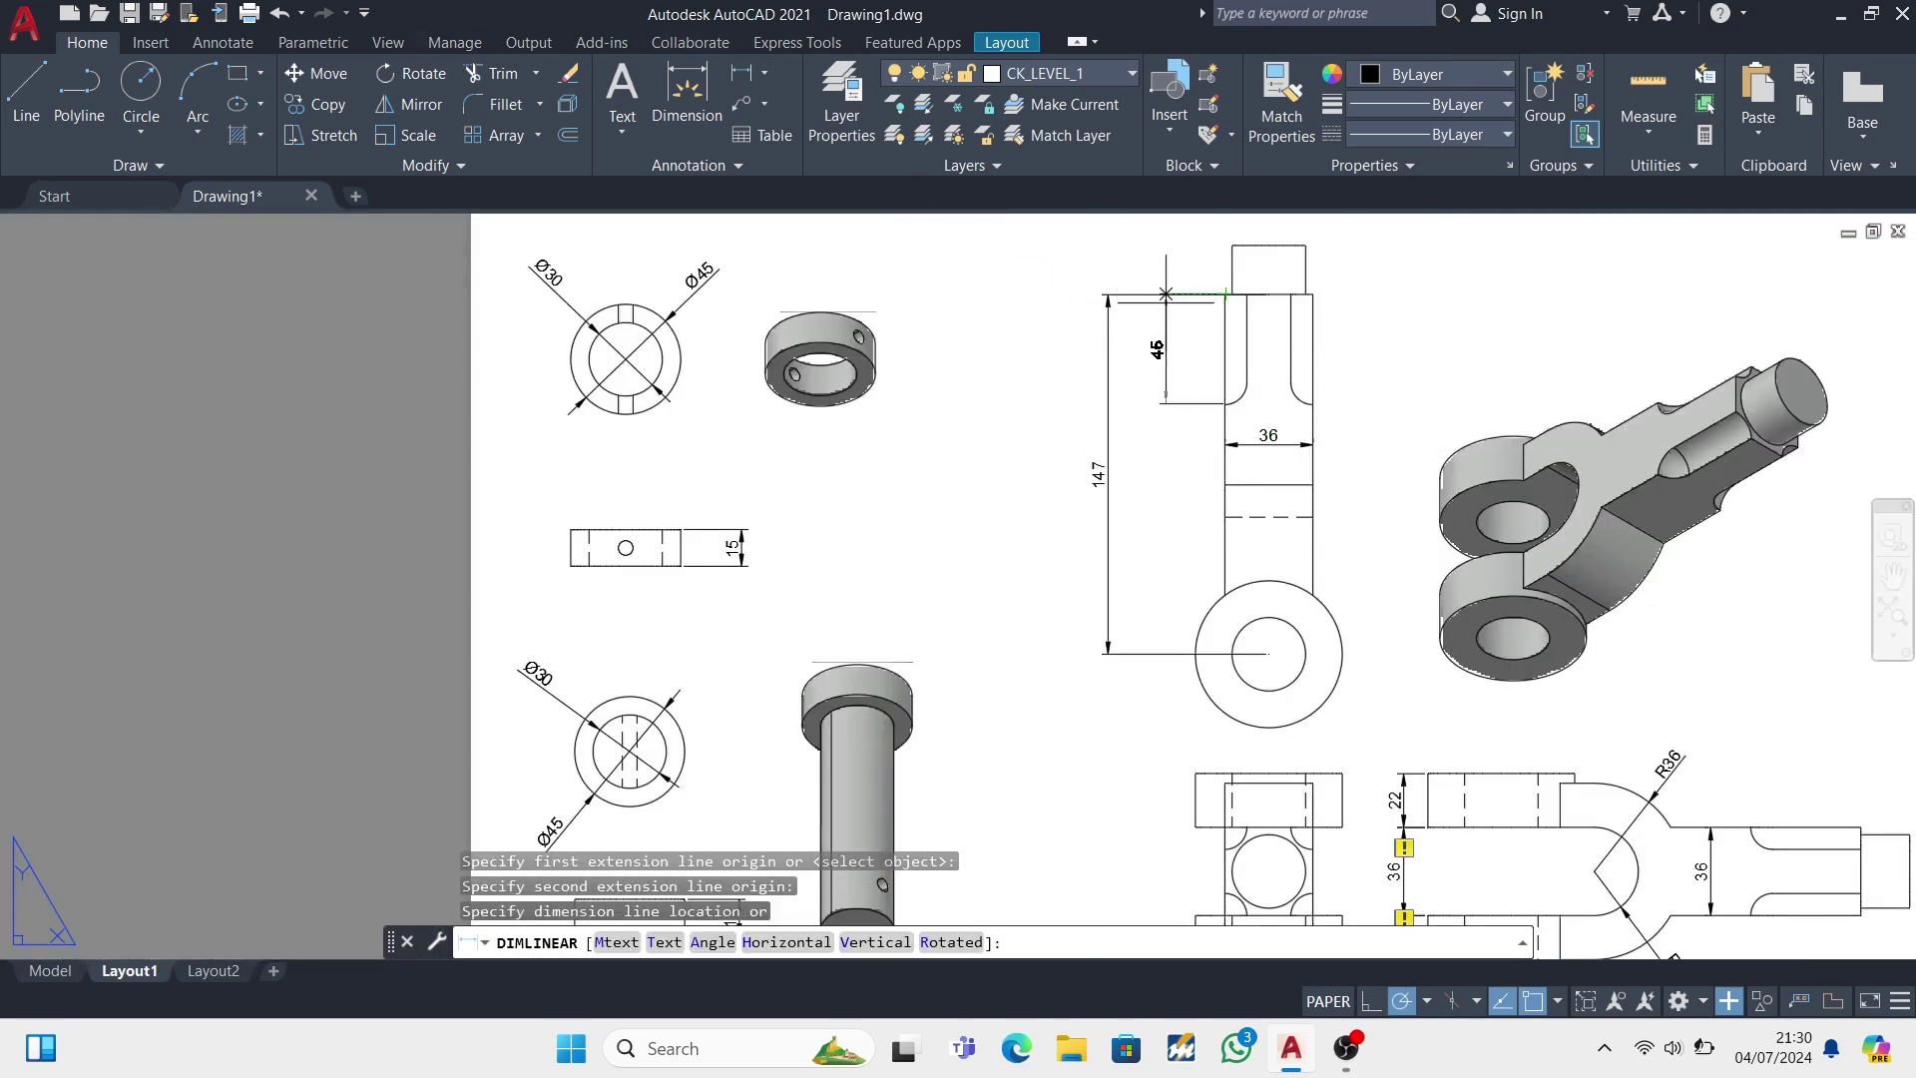
left_click(1162, 300)
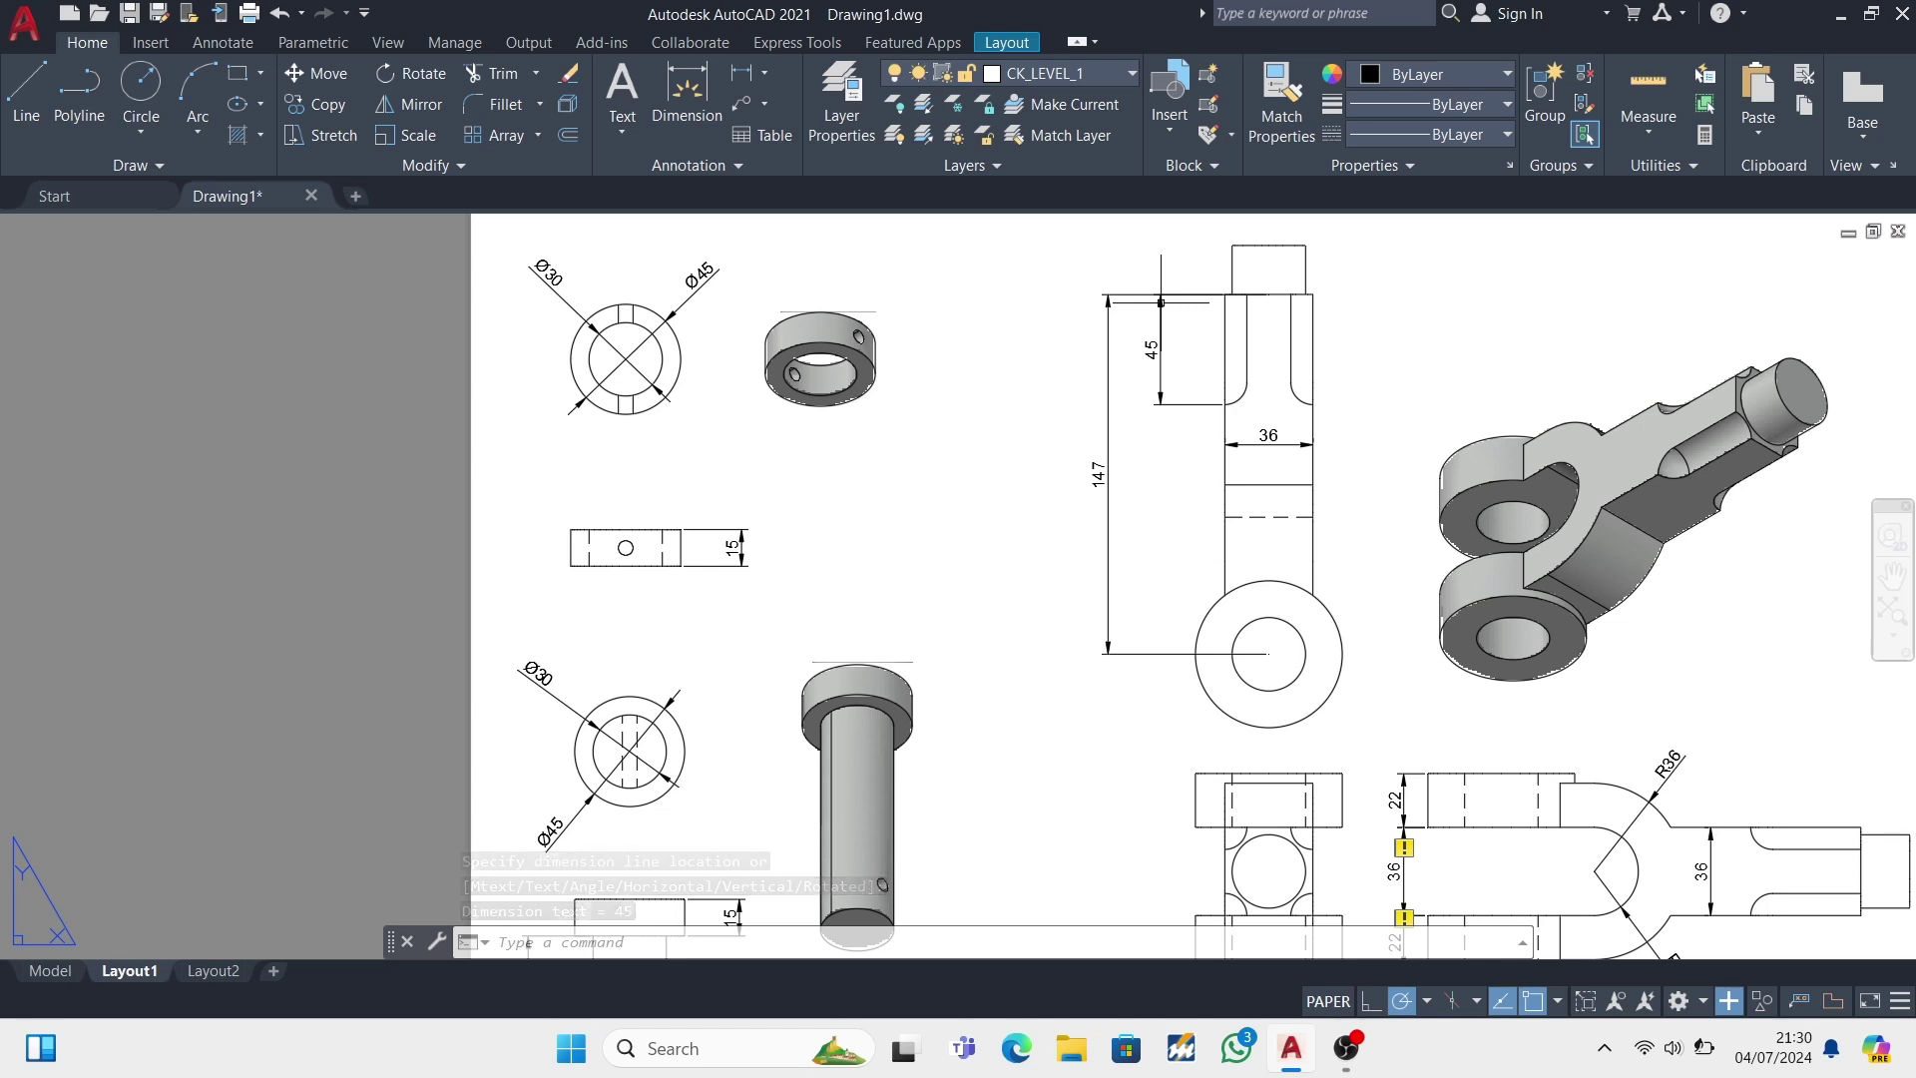
scroll(1210, 336, "down", 3)
scroll(1260, 602, "up", 3)
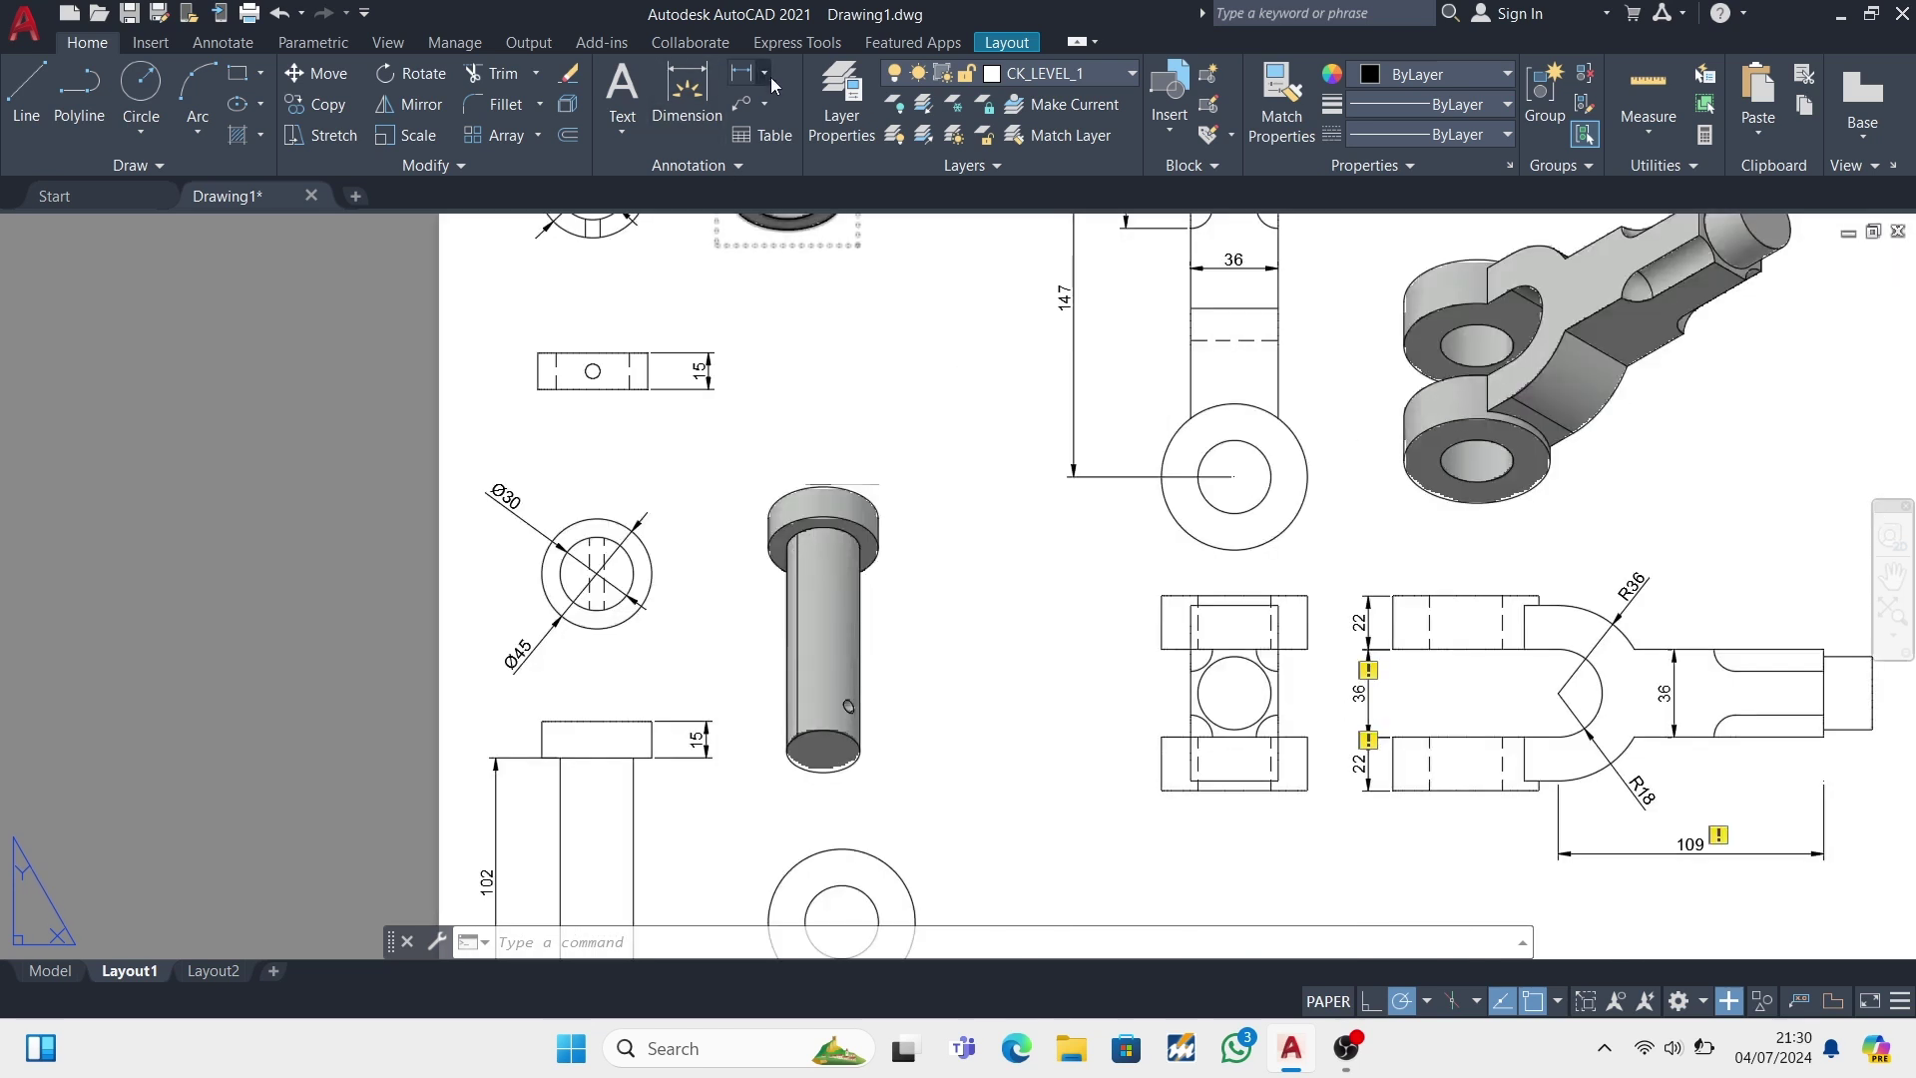
- Add Ø30 to the fork end-view circle and Ø30/Ø60 to the ring's inner and outer circles
left_click(763, 72)
left_click(789, 368)
left_click(1204, 701)
left_click(1118, 692)
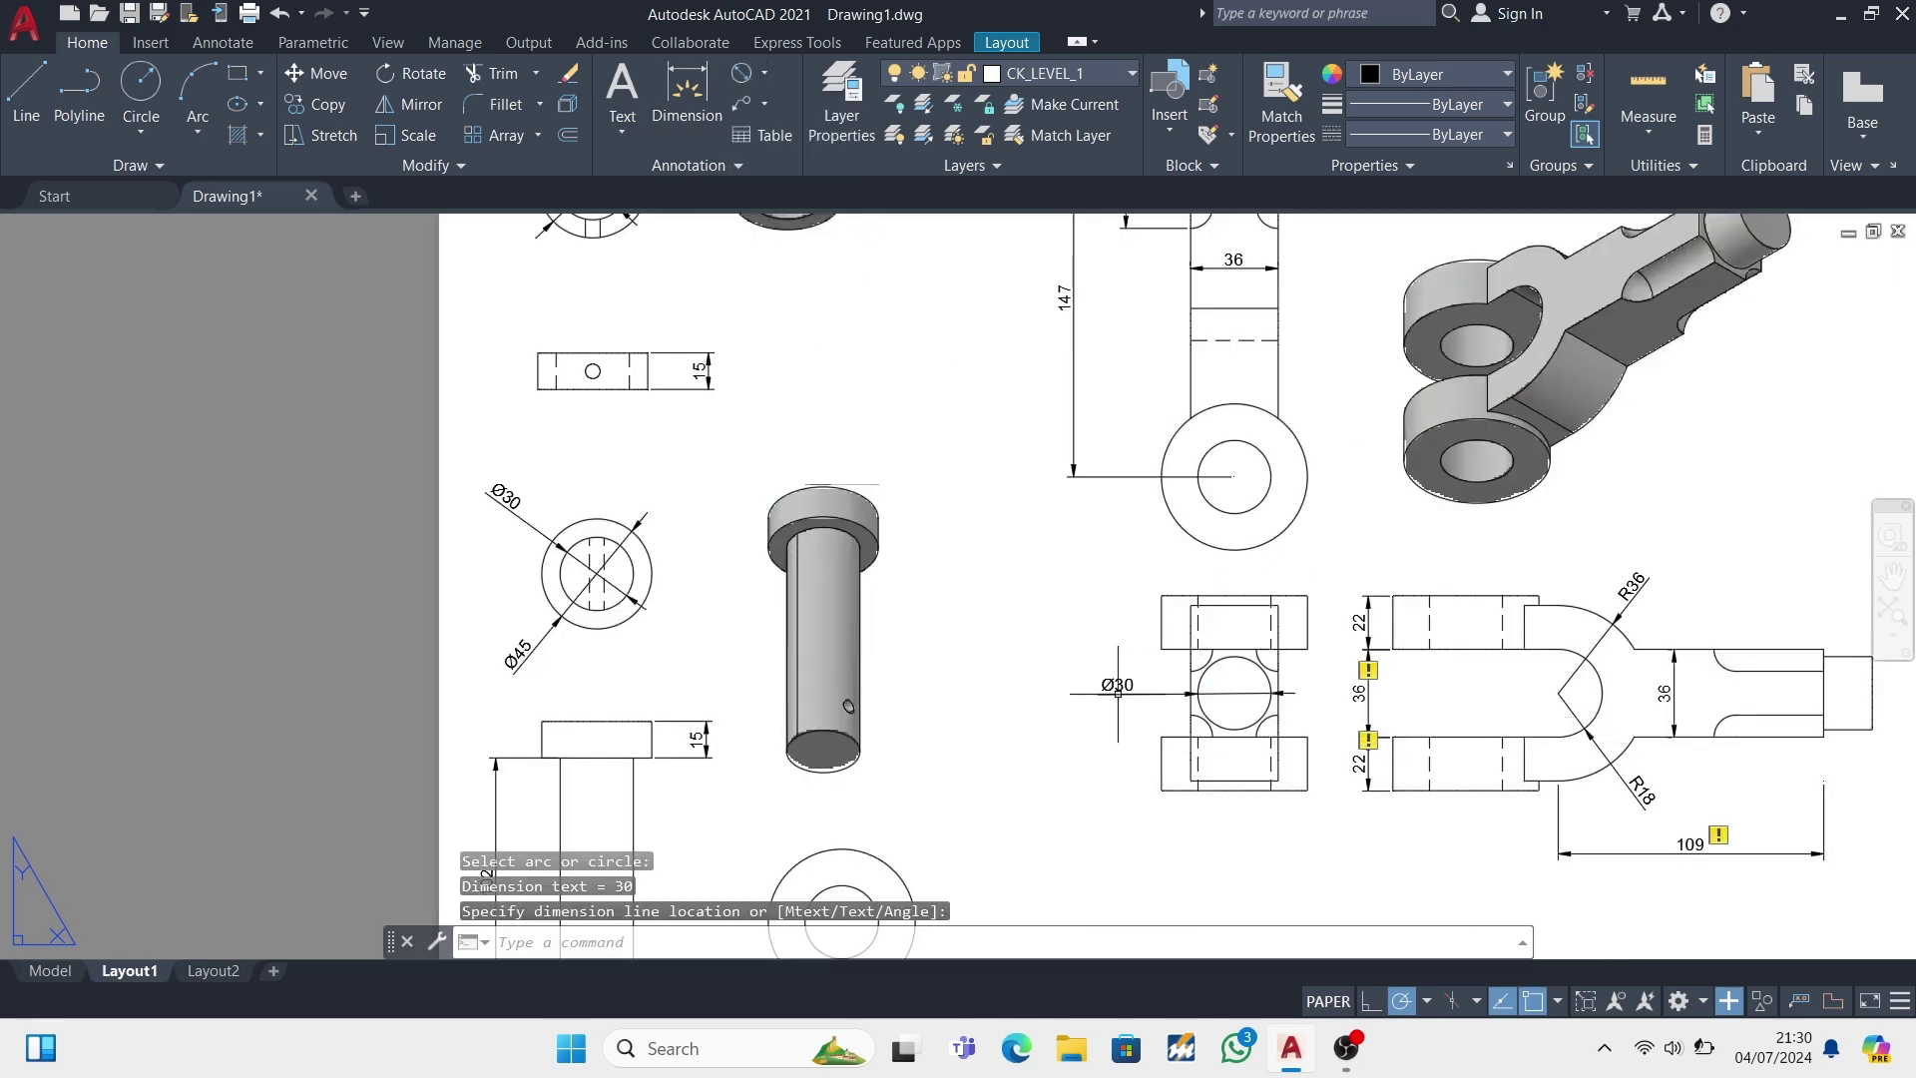
left_click(746, 80)
left_click(1240, 509)
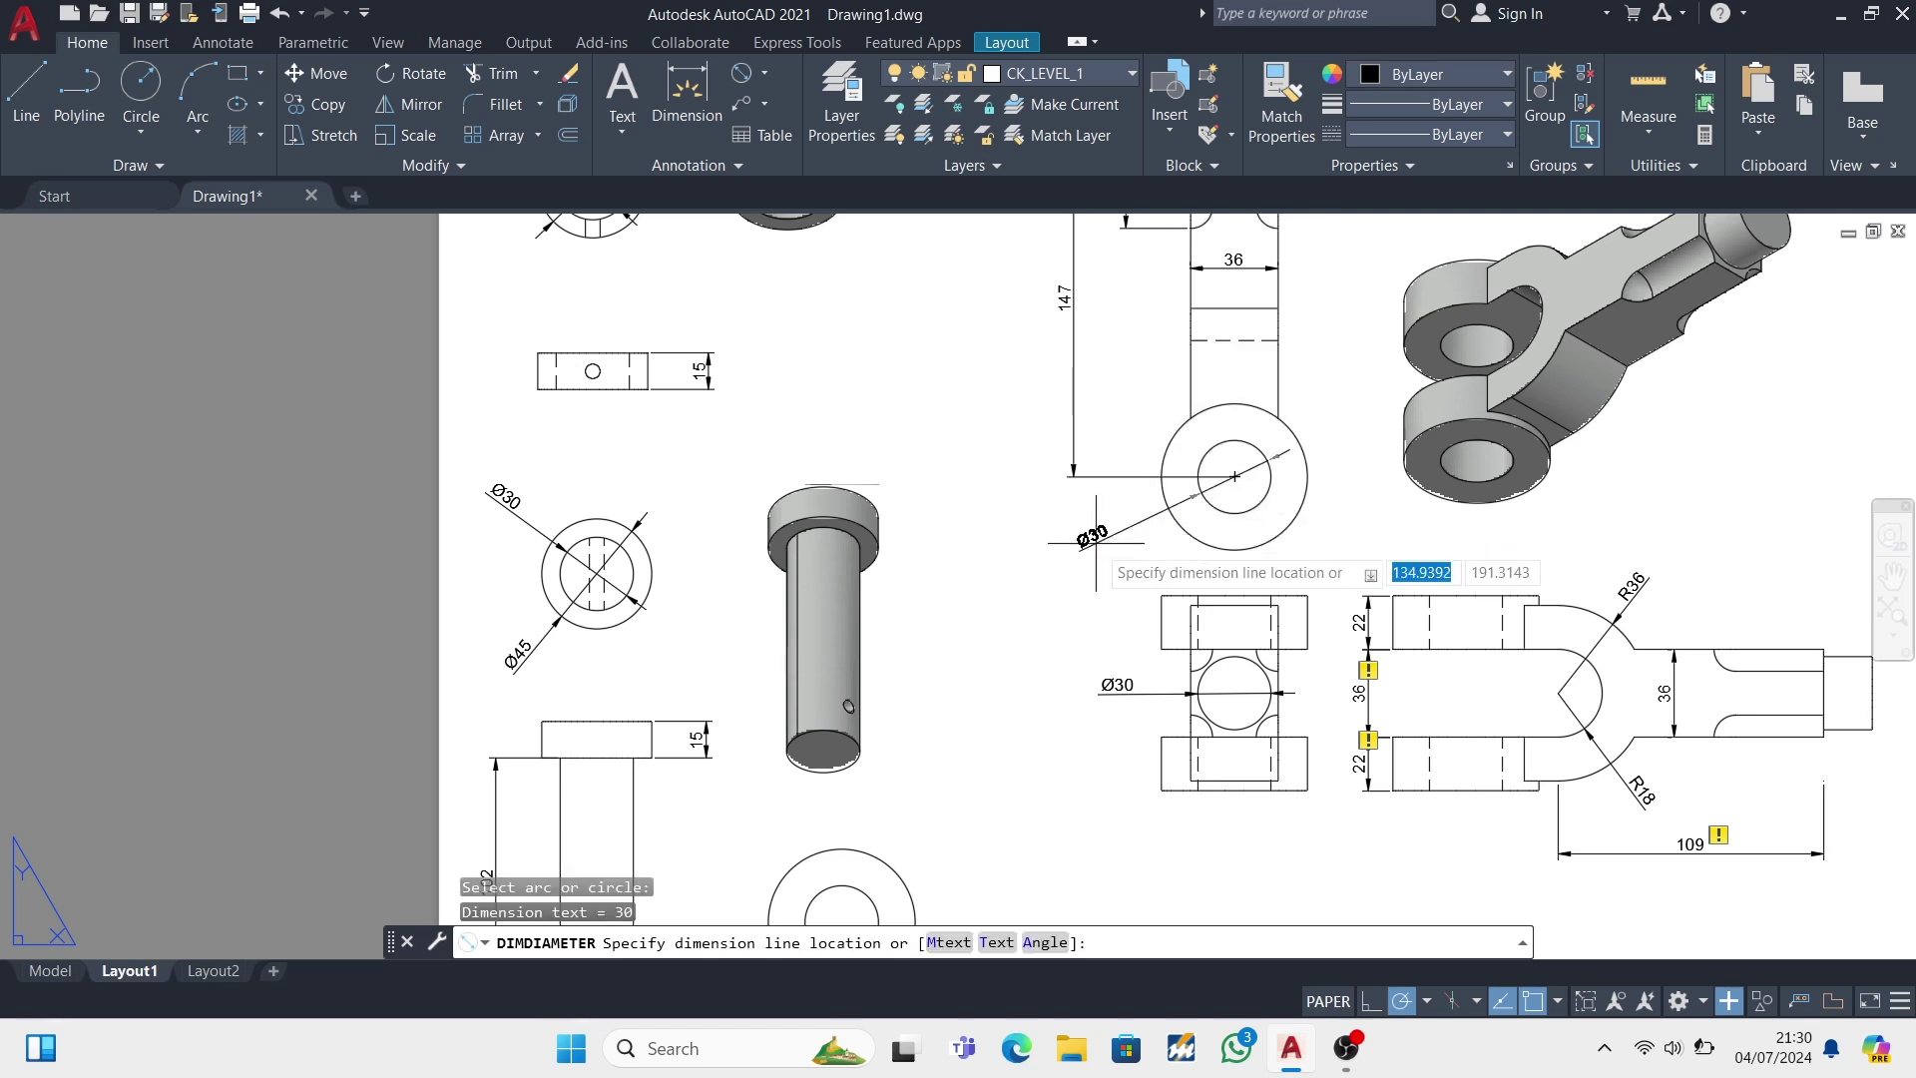
left_click(1123, 539)
left_click(745, 80)
left_click(1285, 526)
left_click(1358, 536)
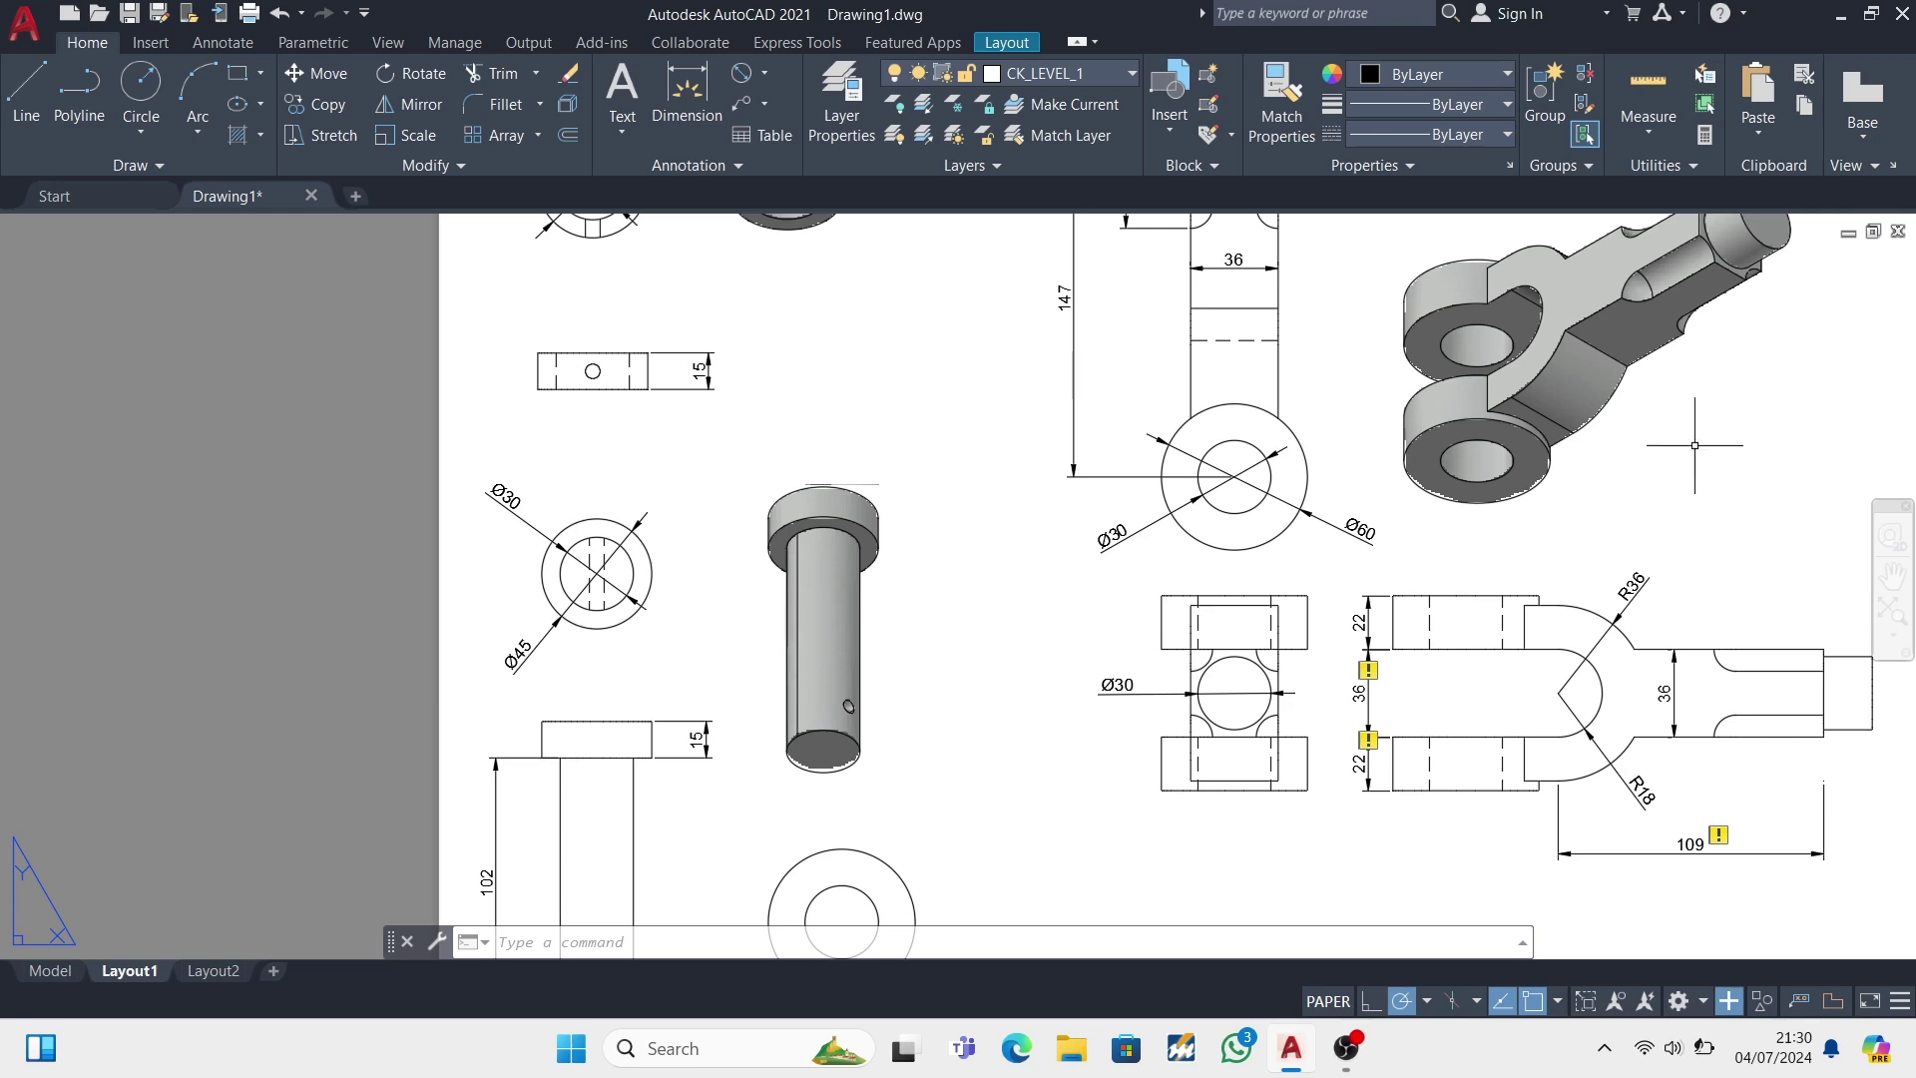
scroll(1695, 445, "down", 4)
scroll(1626, 790, "down", 2)
- Add Ø30 and Ø60 diameter dimensions to the eye's inner and outer circles
scroll(1455, 859, "up", 2)
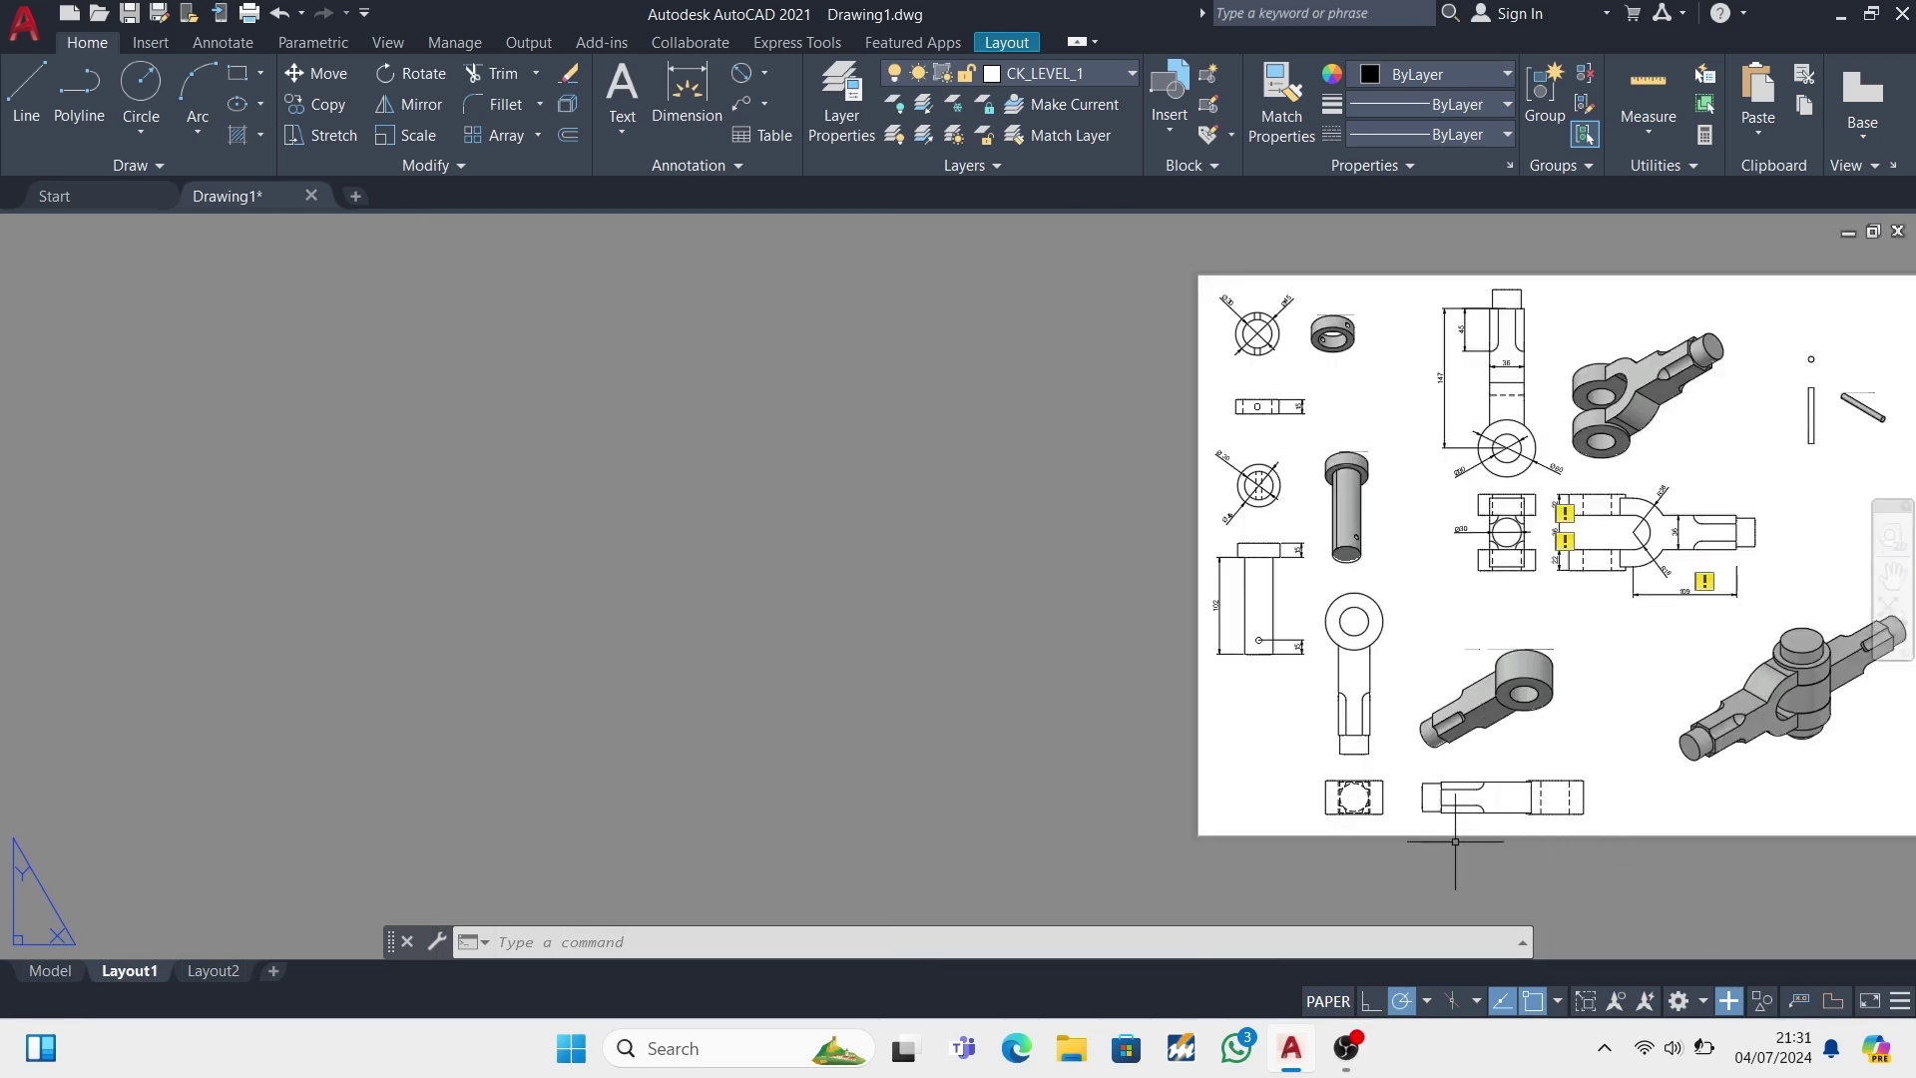
scroll(1456, 842, "up", 4)
left_click(744, 71)
scroll(1094, 689, "down", 1)
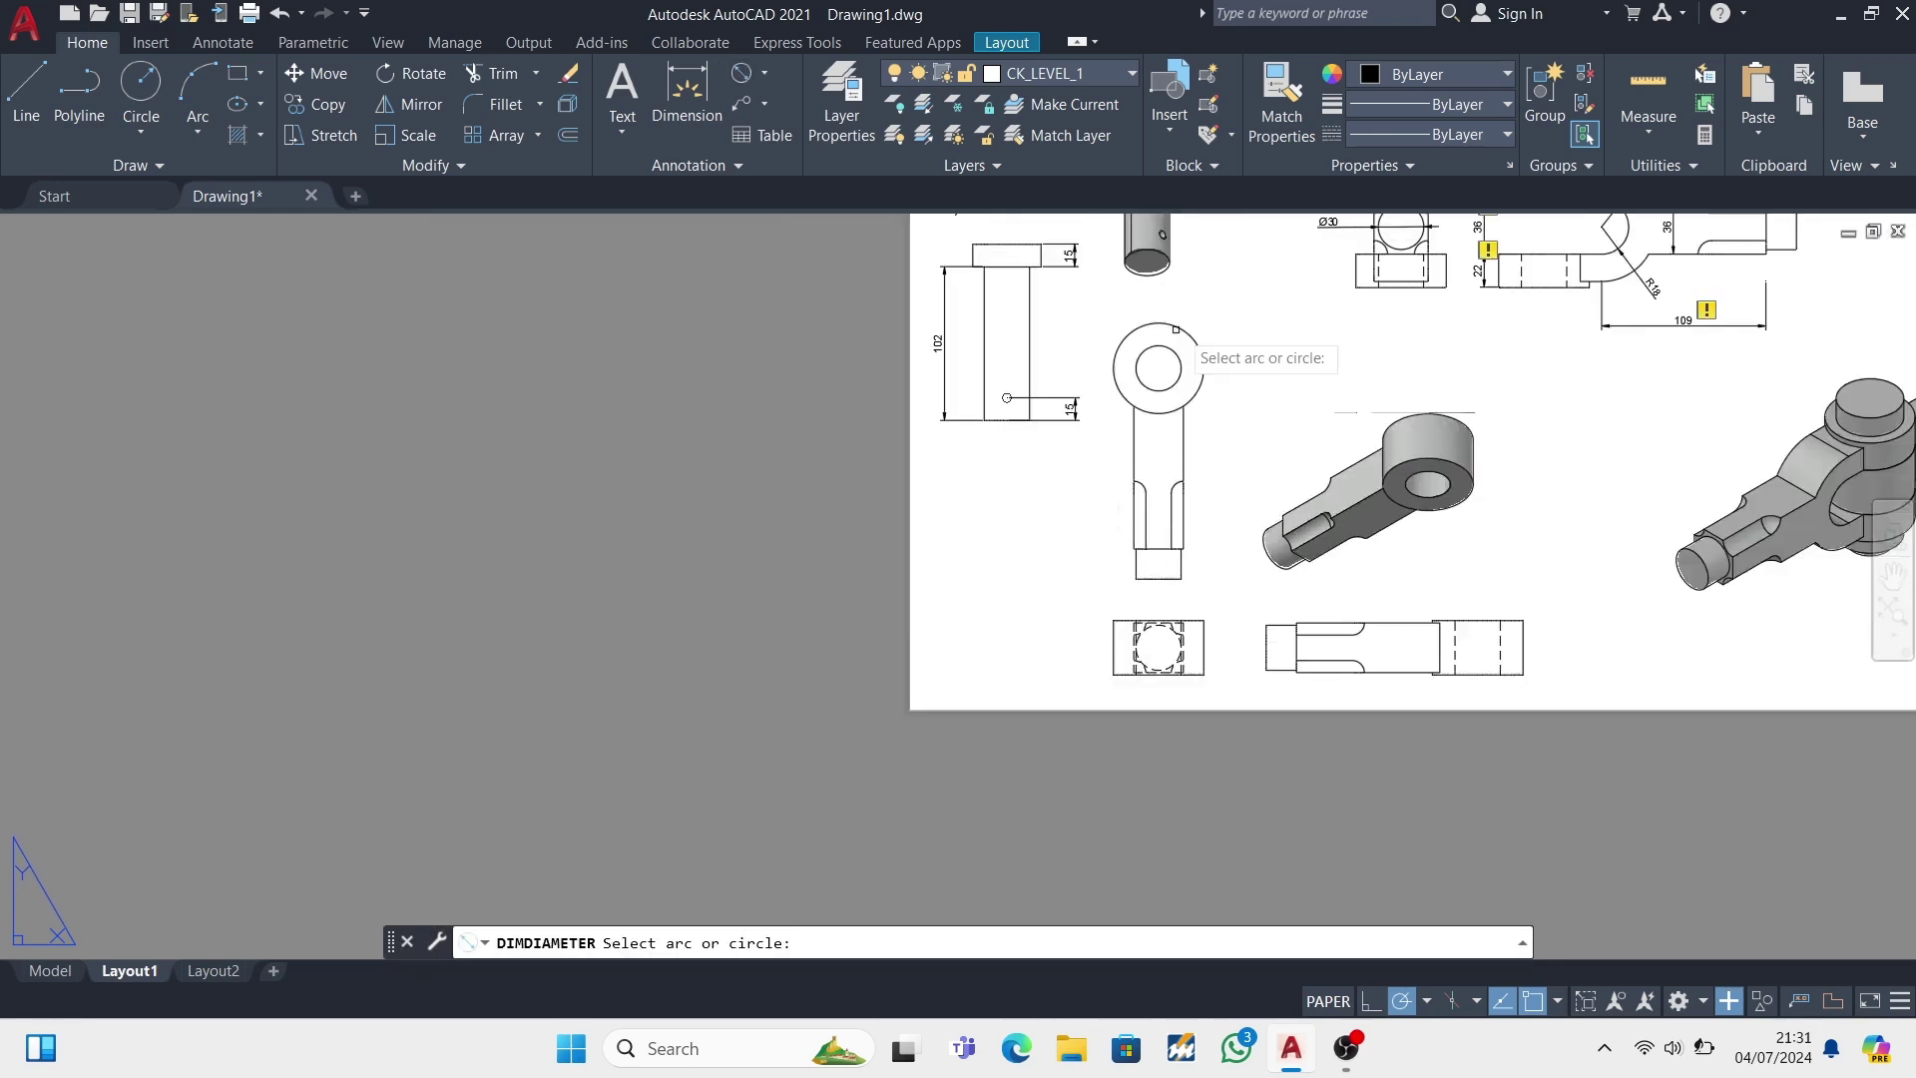
scroll(1168, 334, "up", 3)
left_click(1162, 404)
left_click(1315, 347)
left_click(744, 72)
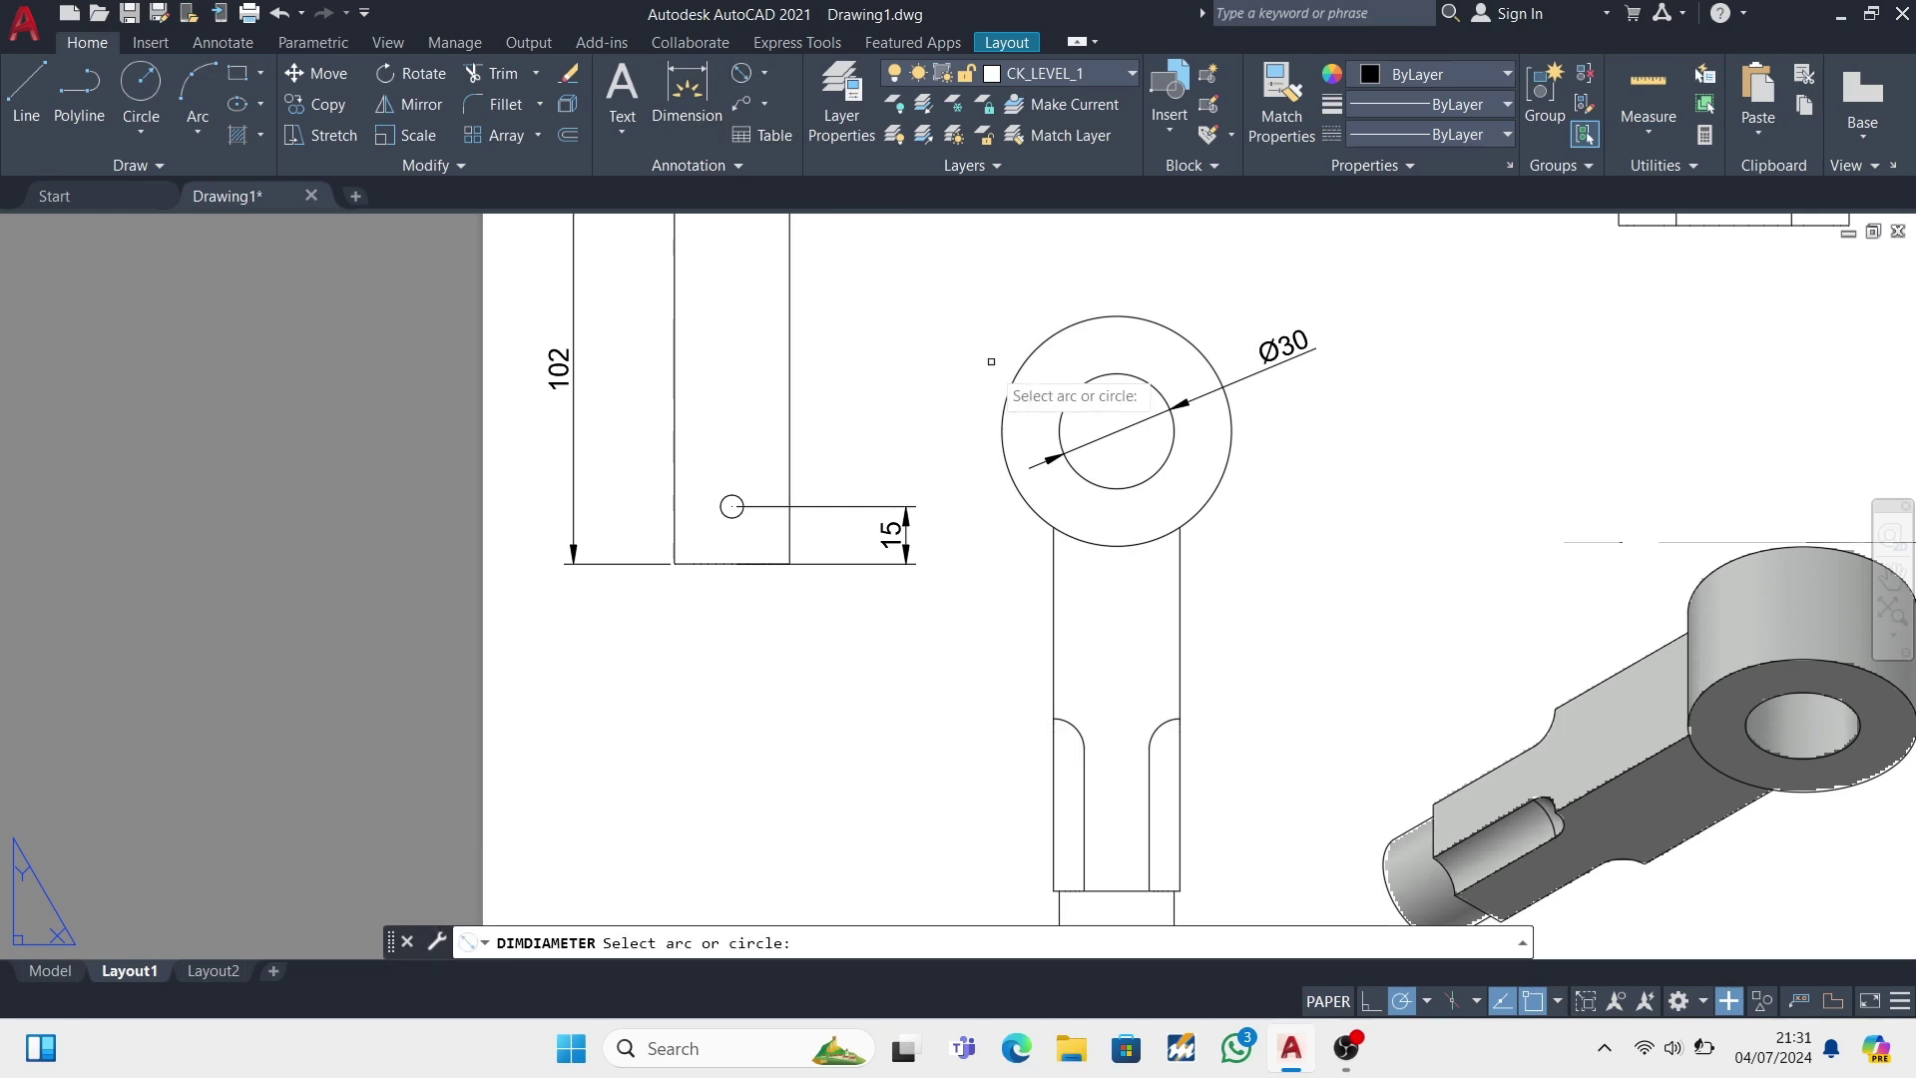
left_click(1020, 361)
left_click(1345, 565)
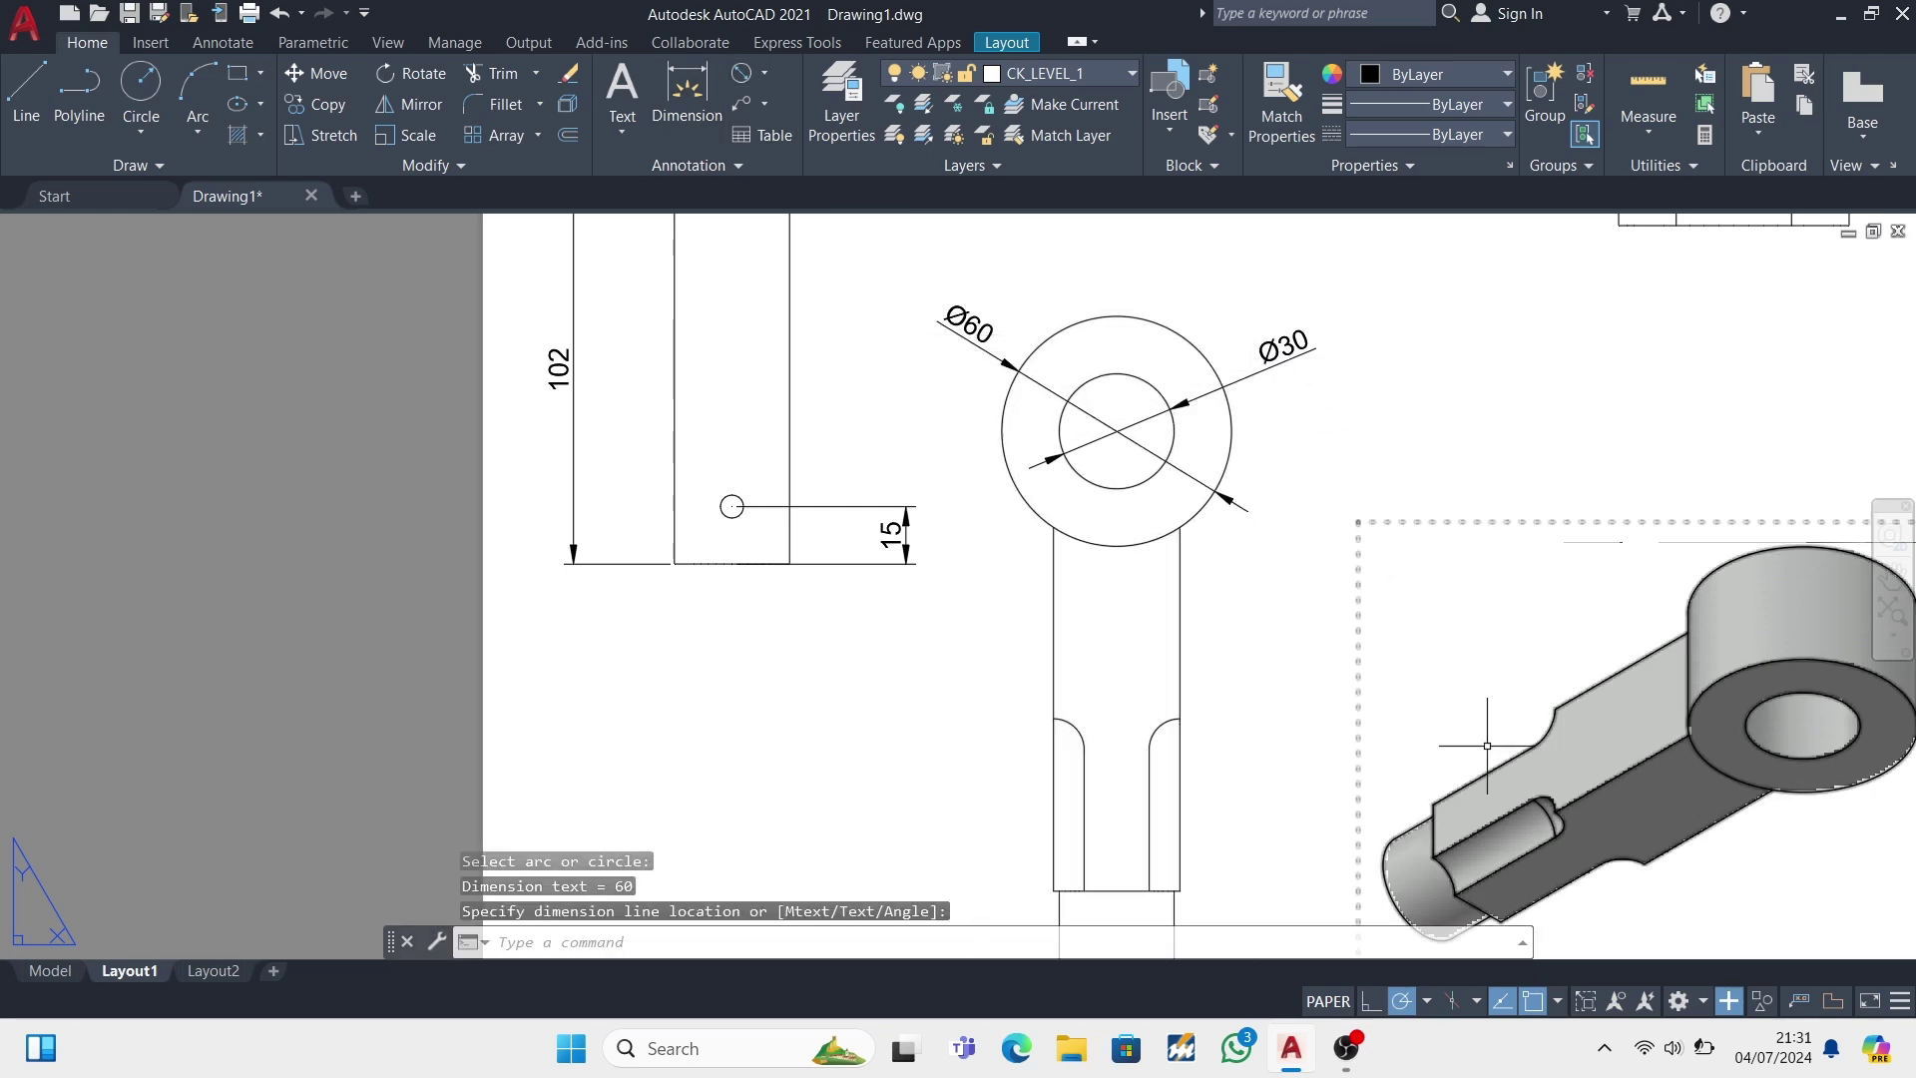
- Add the 120 linear length dimension below the rod's side view
scroll(1497, 749, "down", 3)
scroll(1604, 885, "up", 1)
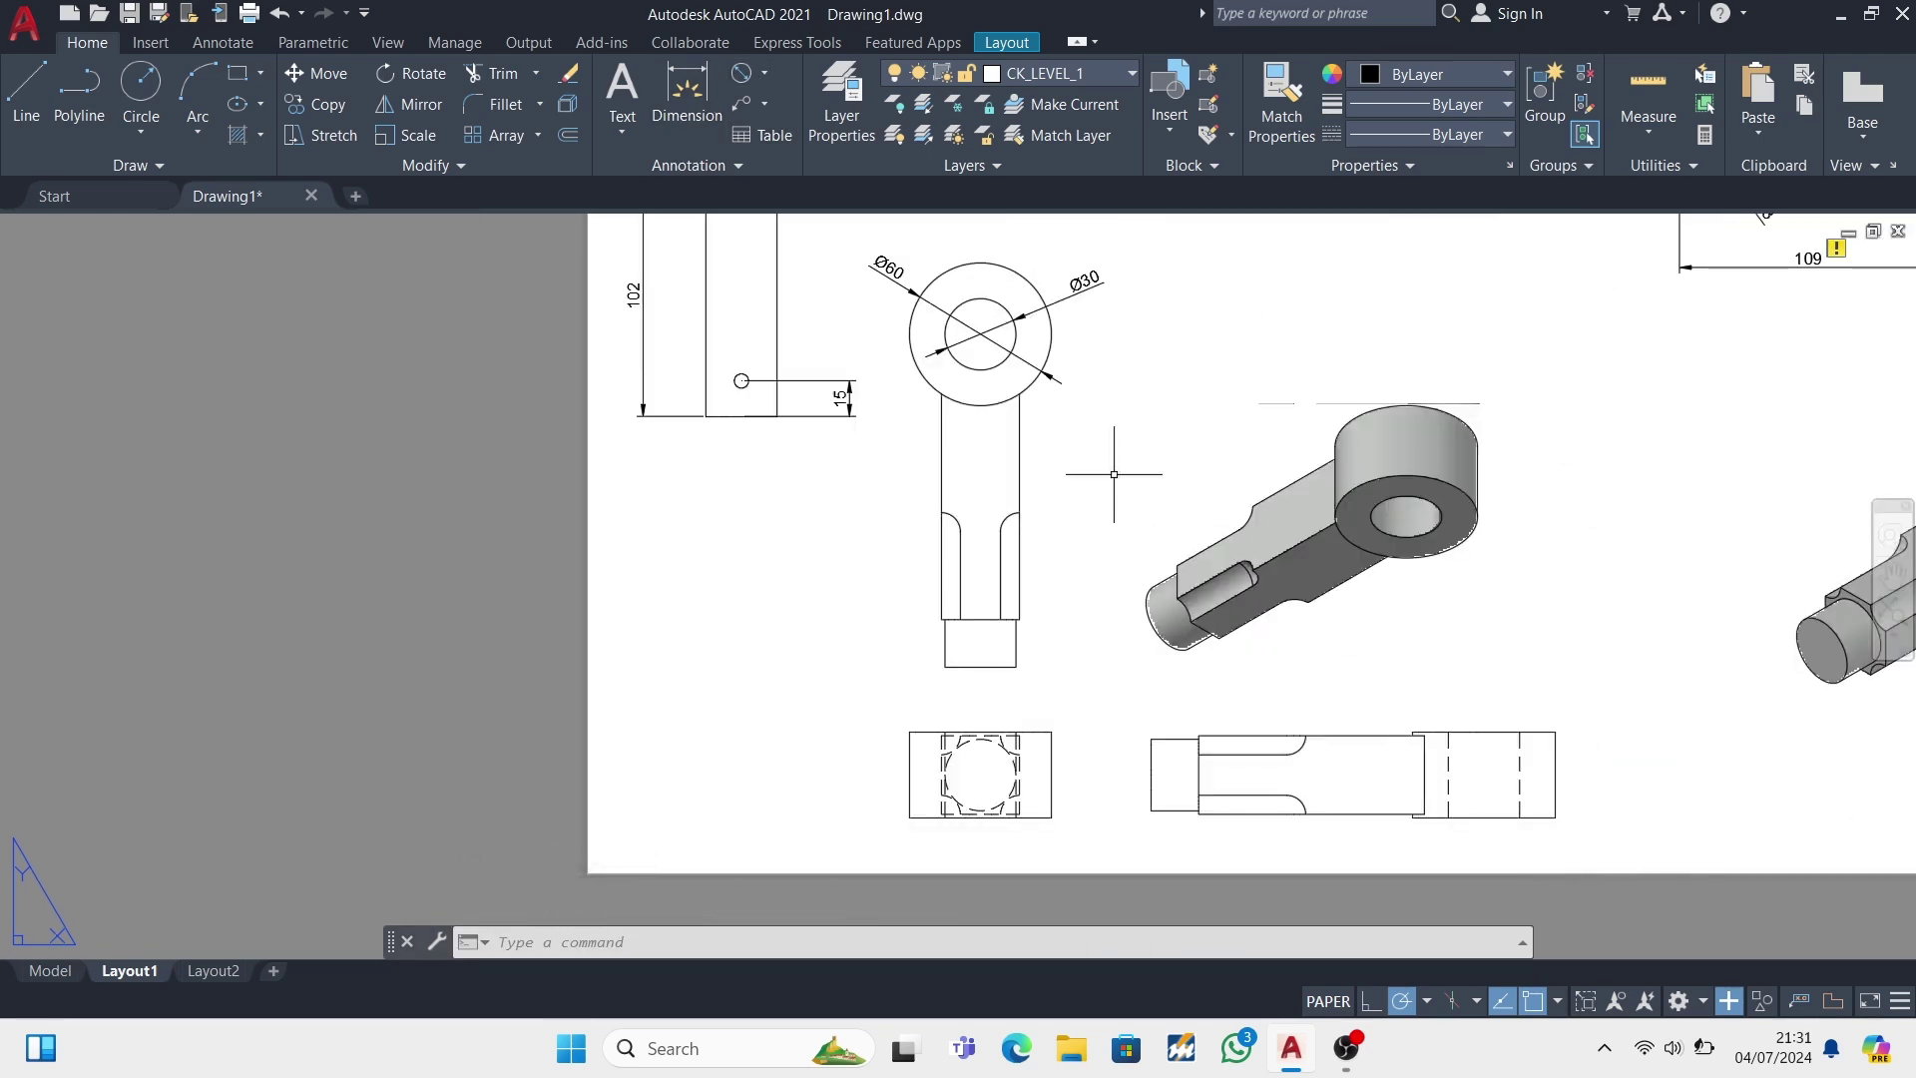
left_click(764, 72)
left_click(788, 159)
left_click(1485, 818)
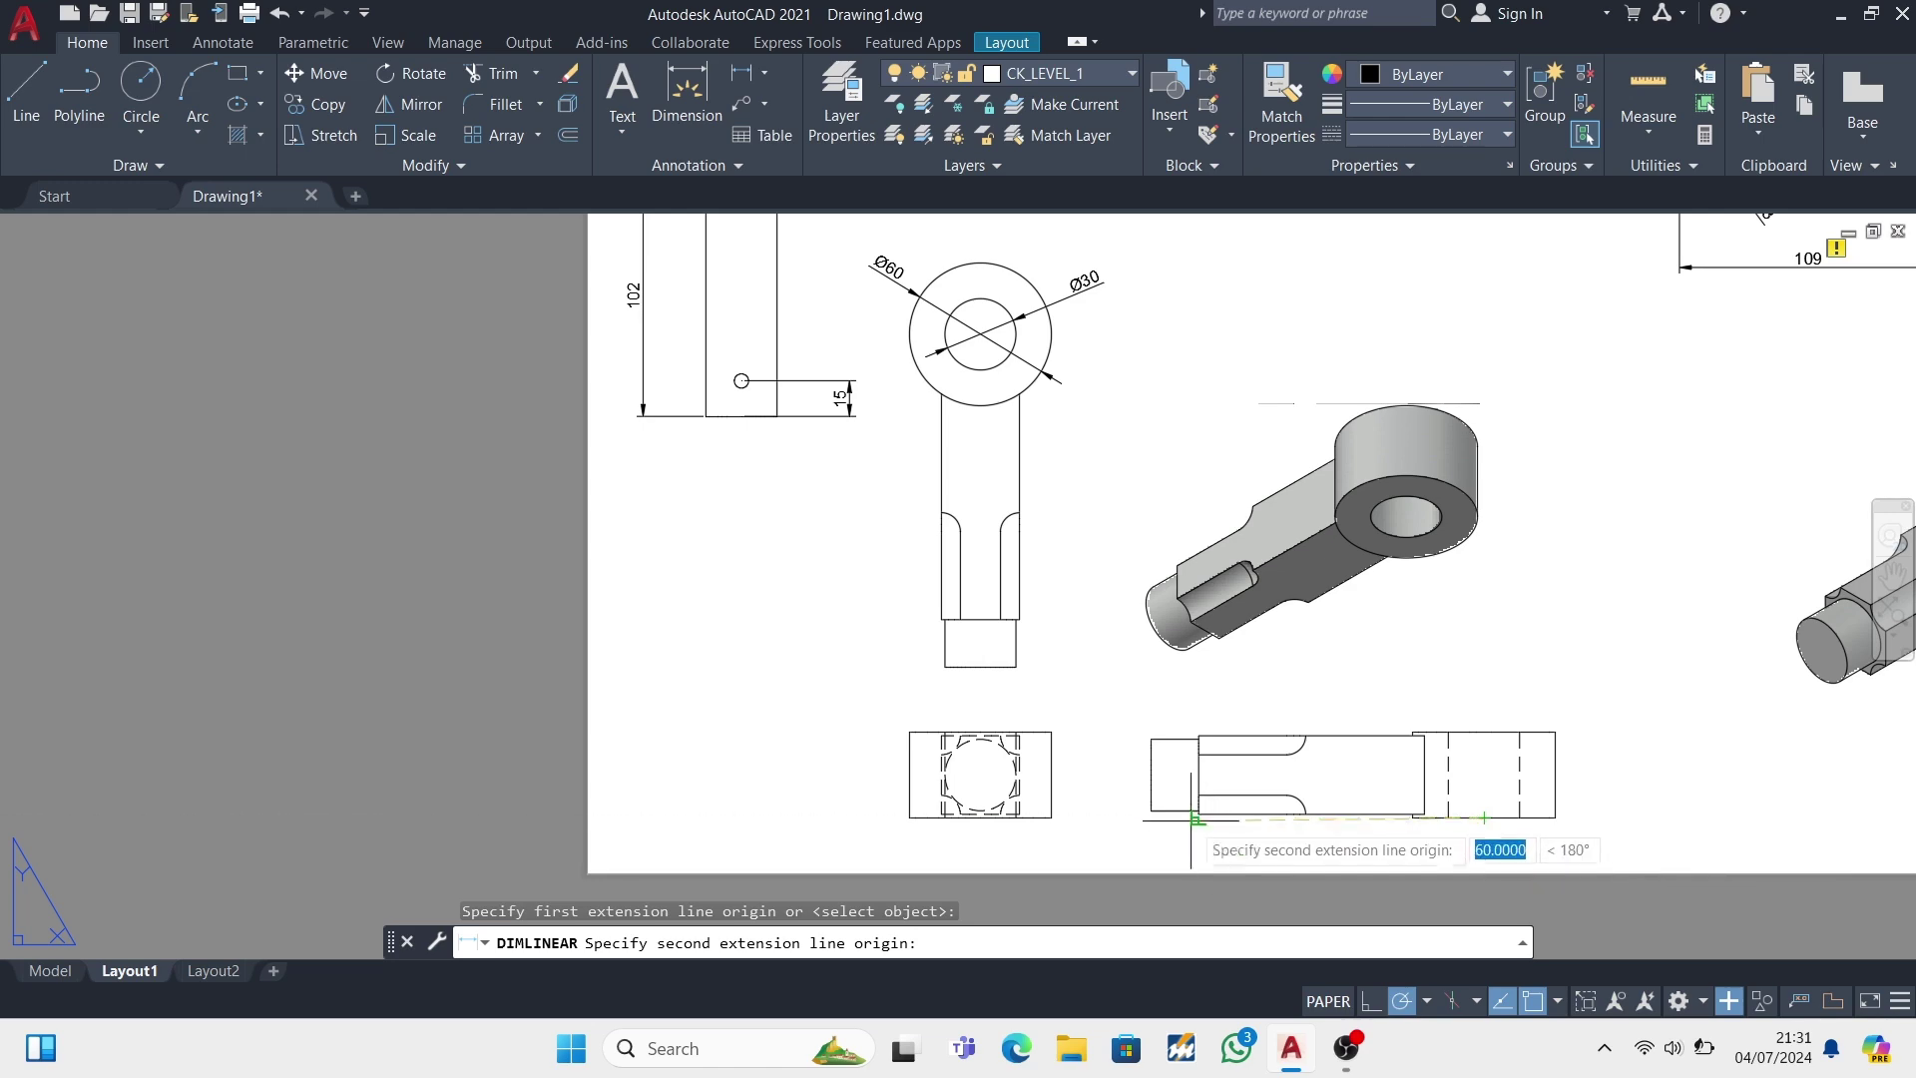
scroll(1191, 819, "up", 5)
scroll(1181, 820, "down", 4)
left_click(1633, 821)
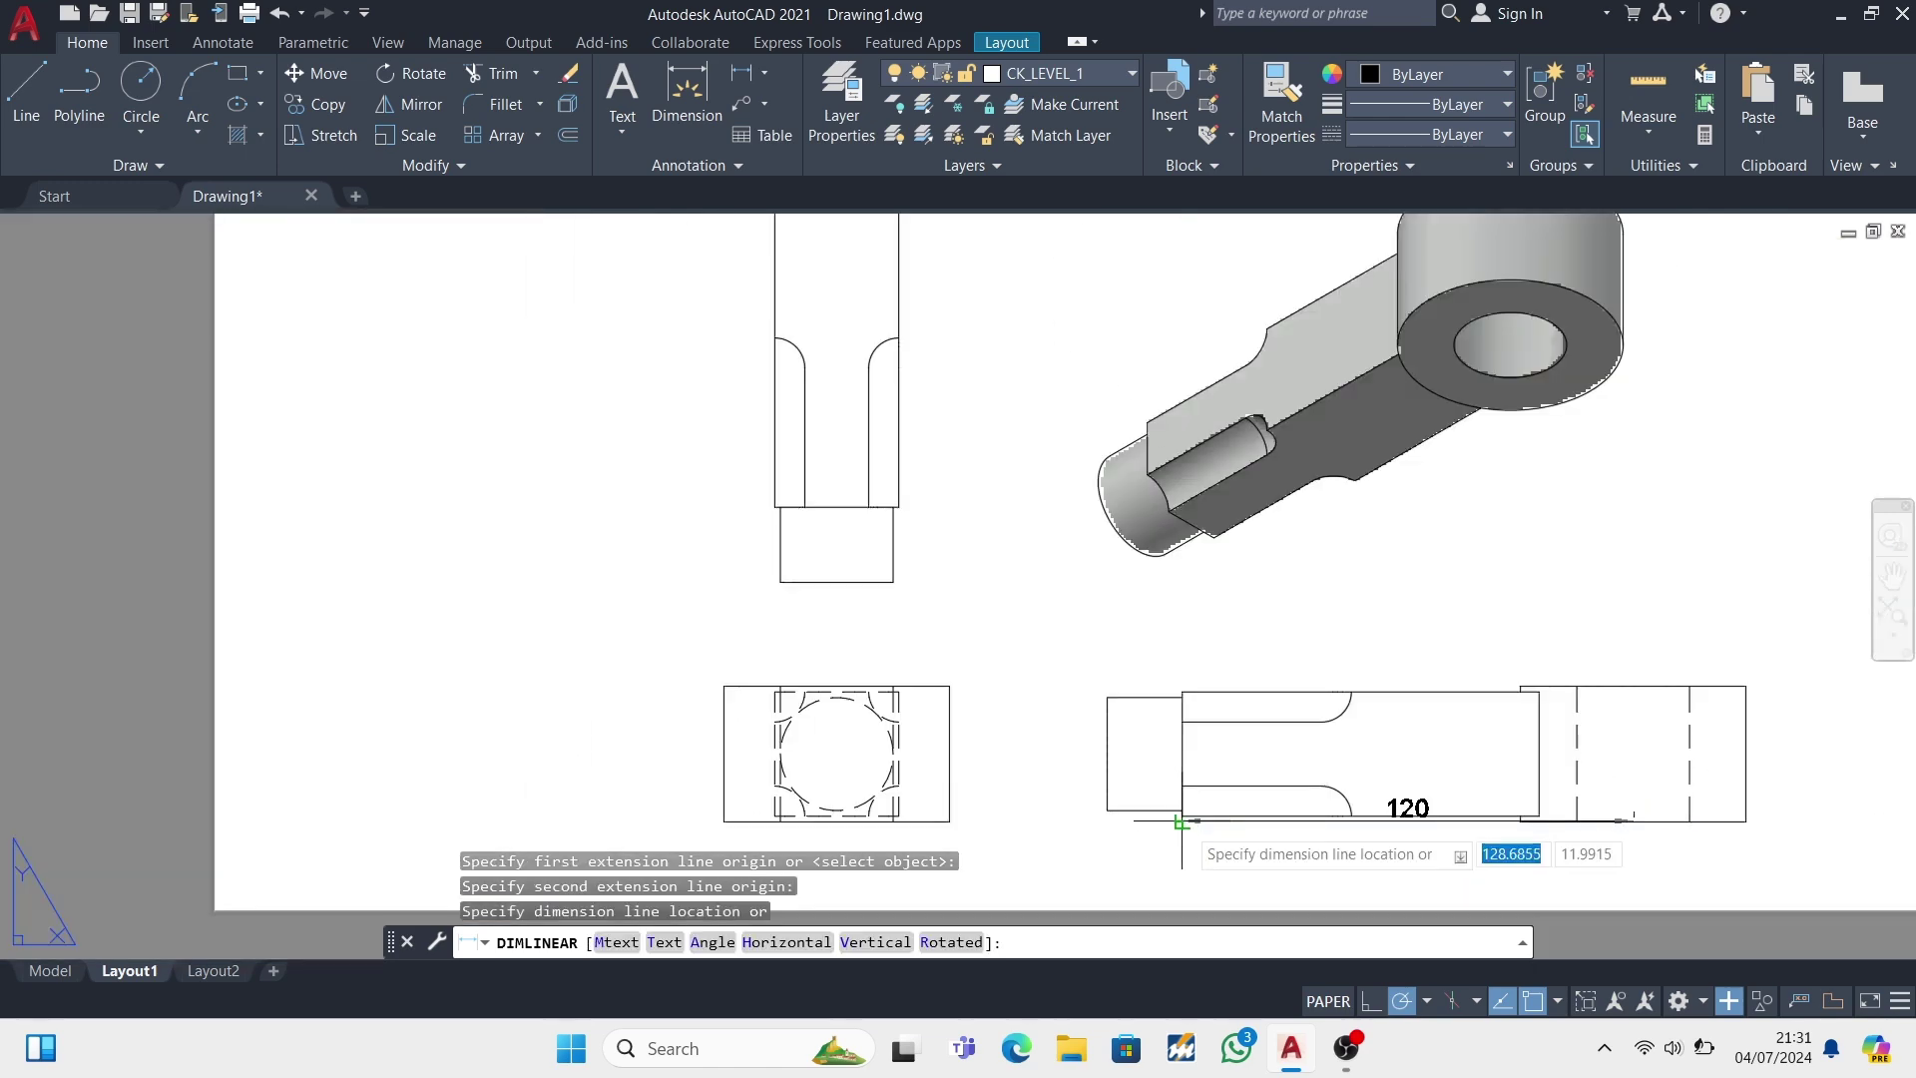
left_click(1597, 879)
- Dimension the side view's 33 height and the shank's 33 width
key("Return")
scroll(1843, 646, "down", 4)
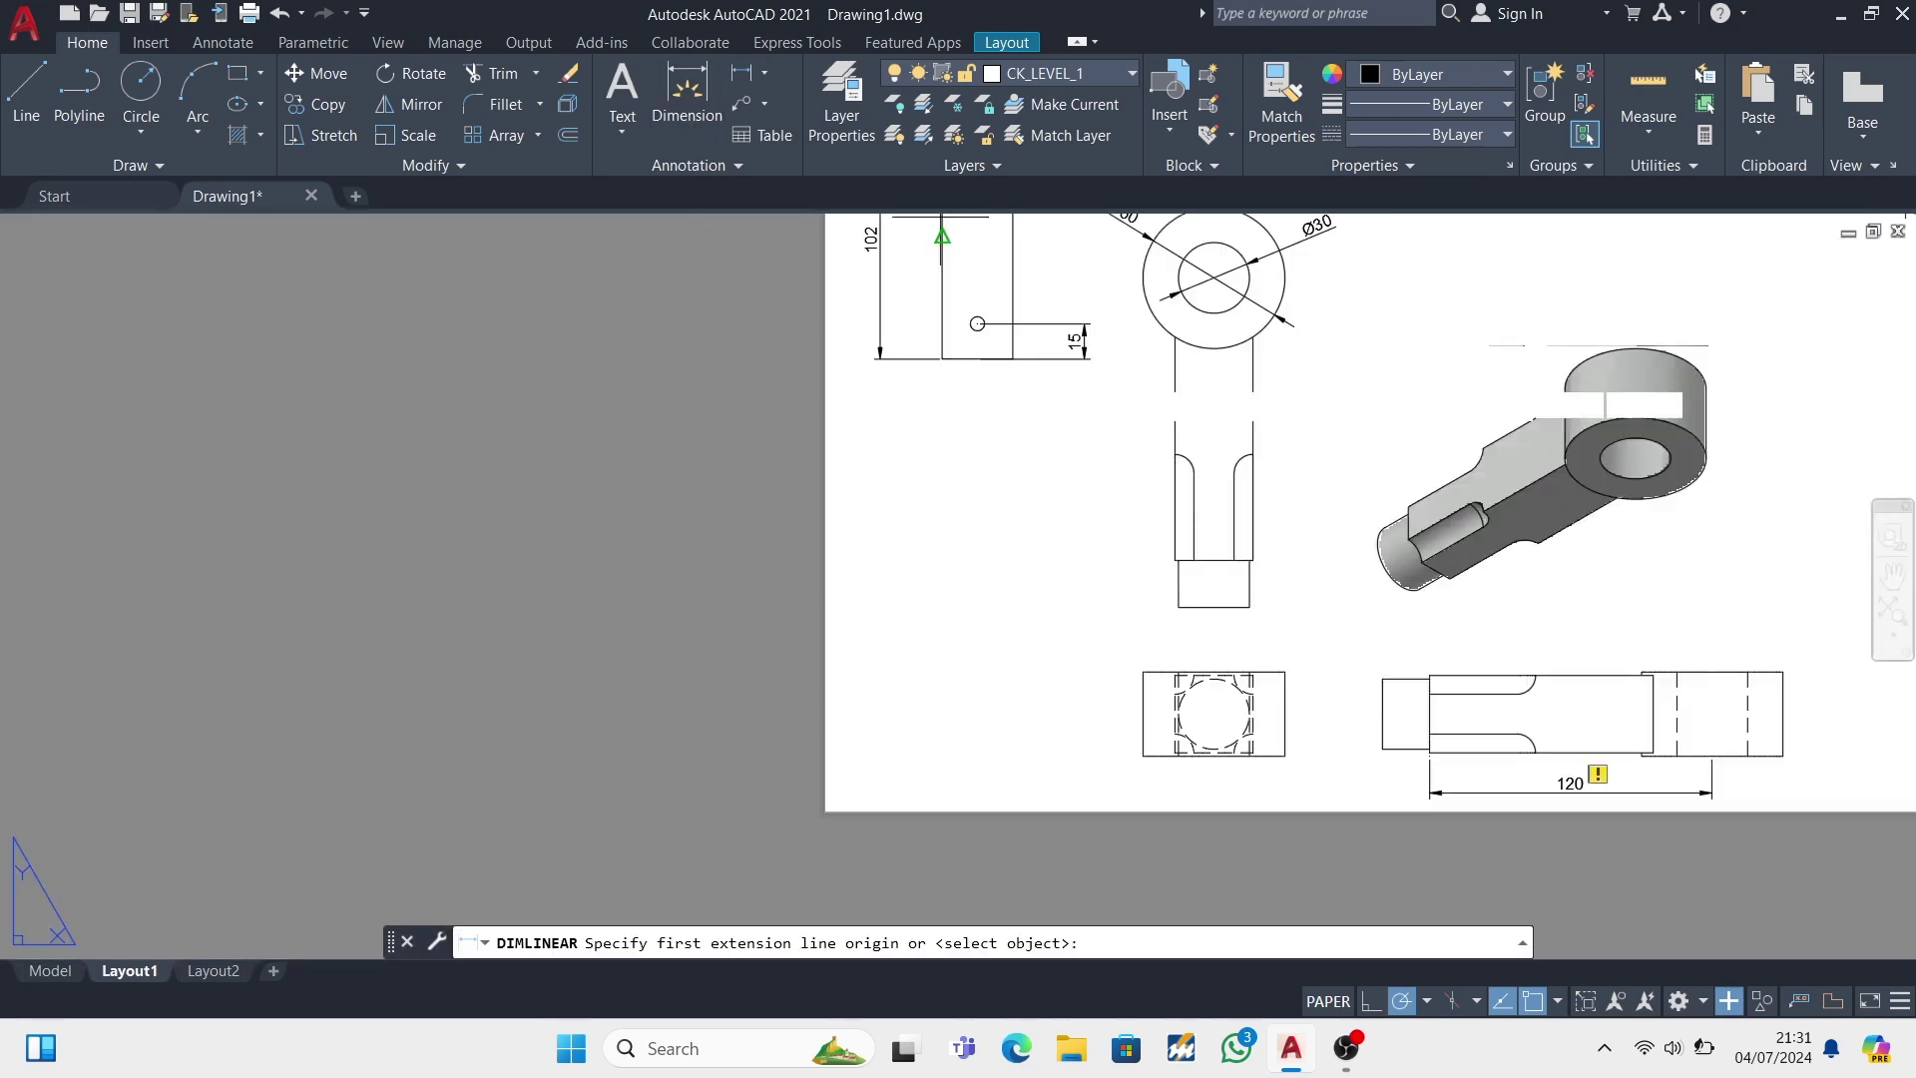
scroll(1547, 728, "up", 4)
left_click(1548, 647)
scroll(1549, 656, "down", 4)
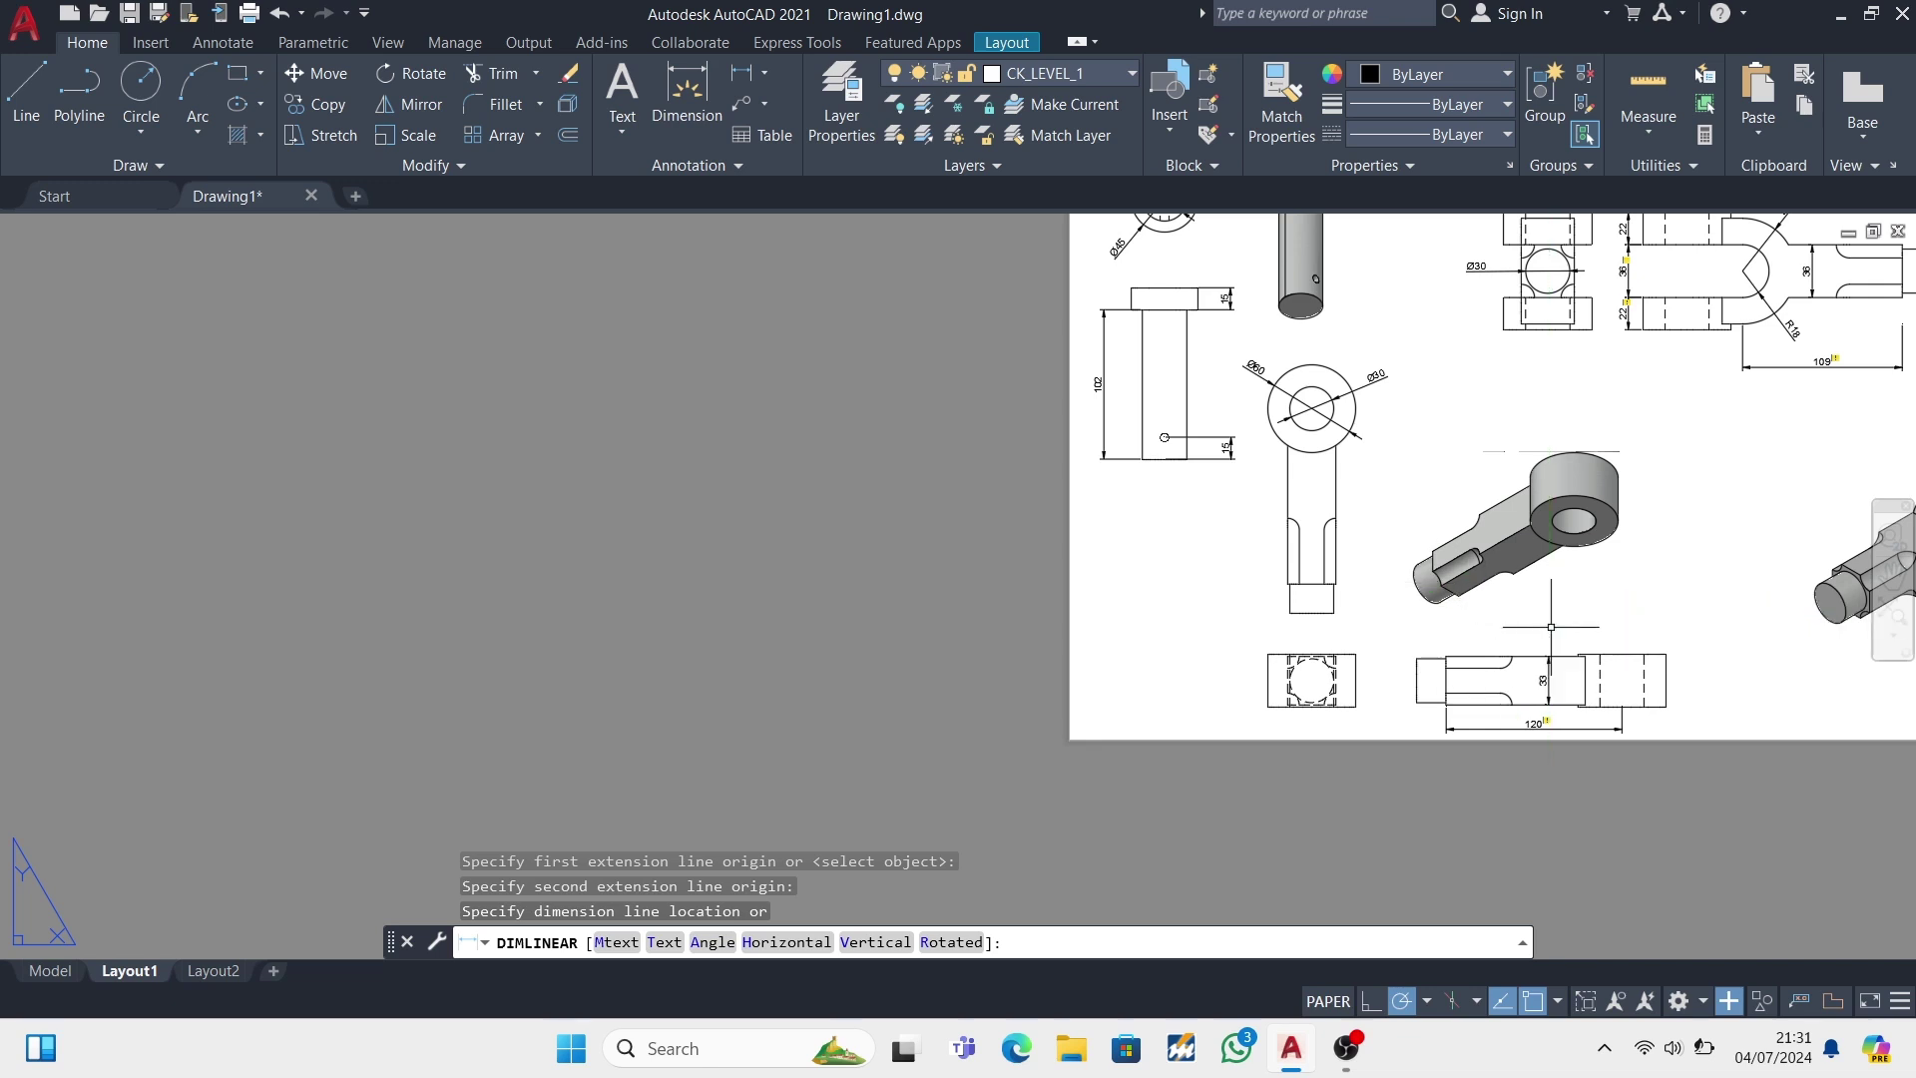
left_click(1552, 664)
key("Return")
scroll(1487, 489, "up", 4)
left_click(1109, 471)
left_click(988, 471)
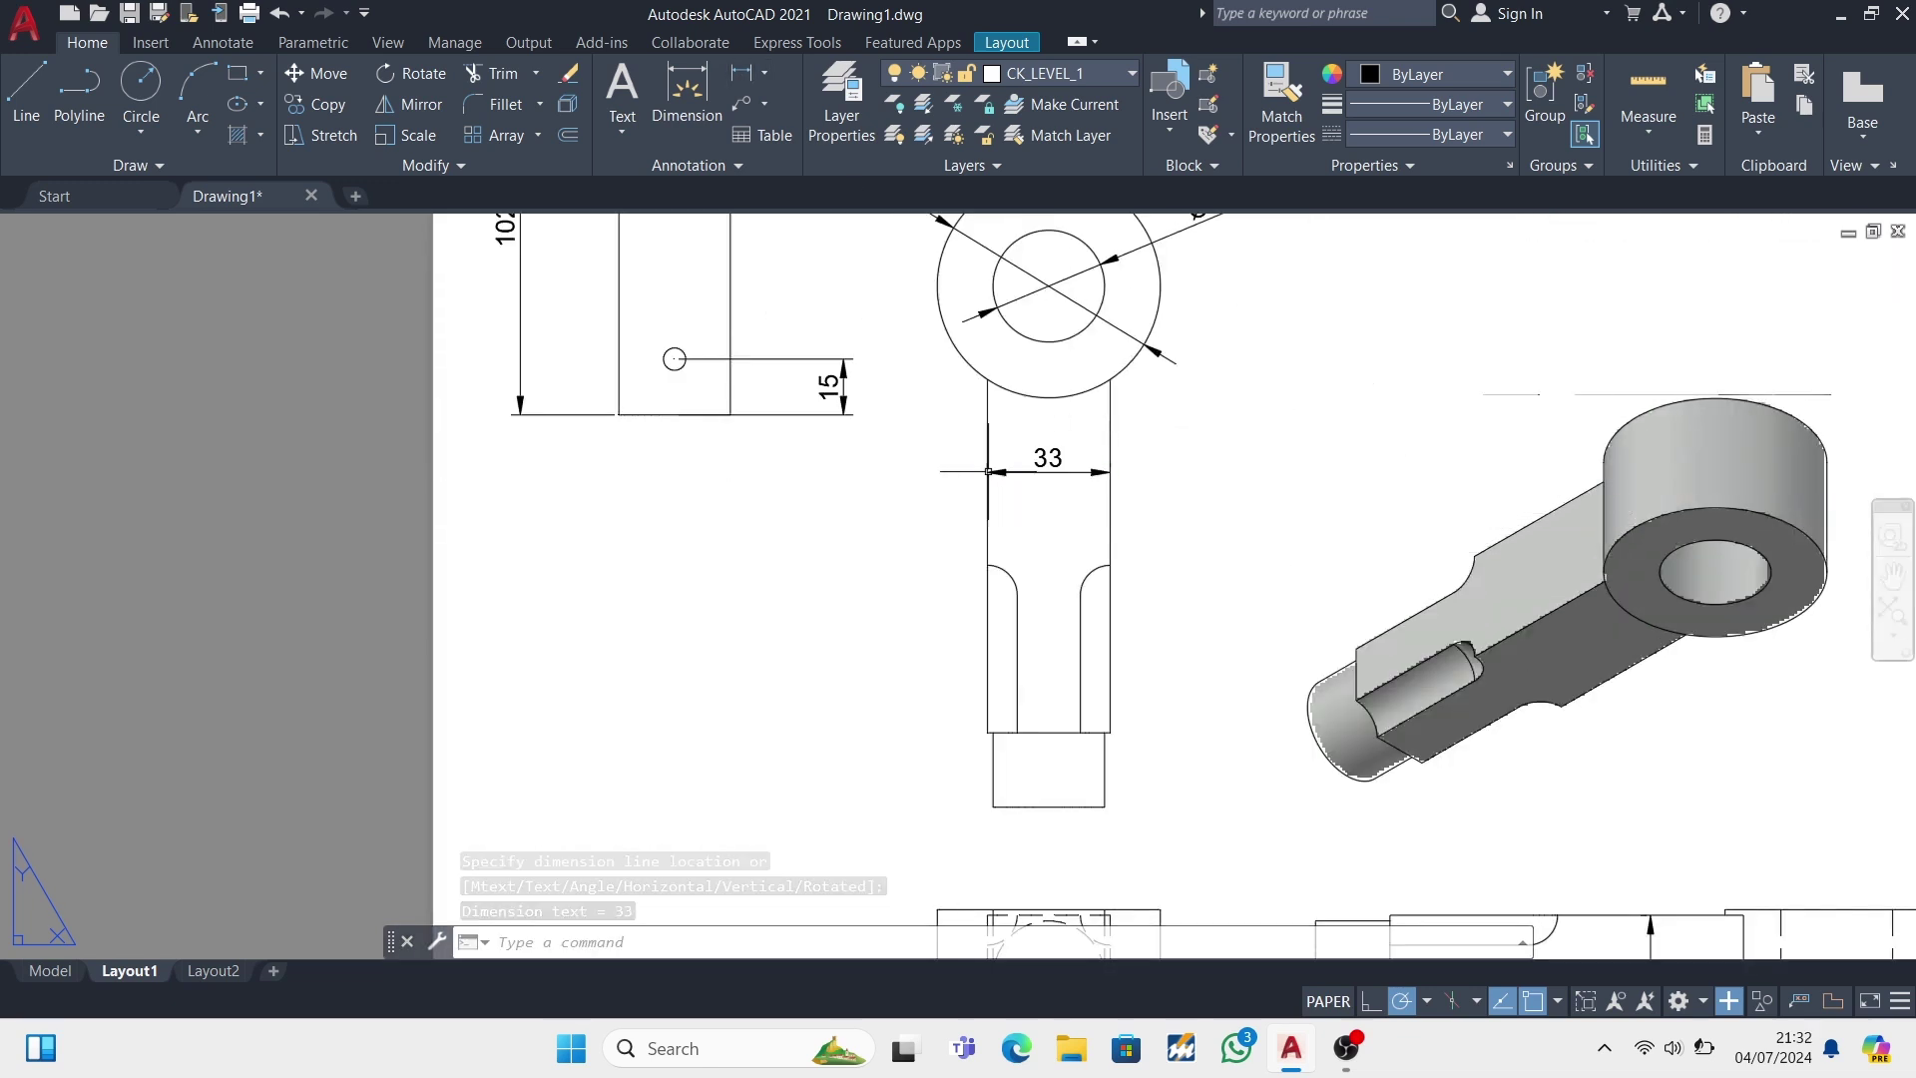
scroll(1128, 544, "down", 2)
- Dimension the shank's 45 slot length beside the shank
key("Return")
scroll(1060, 582, "up", 4)
left_click(1205, 789)
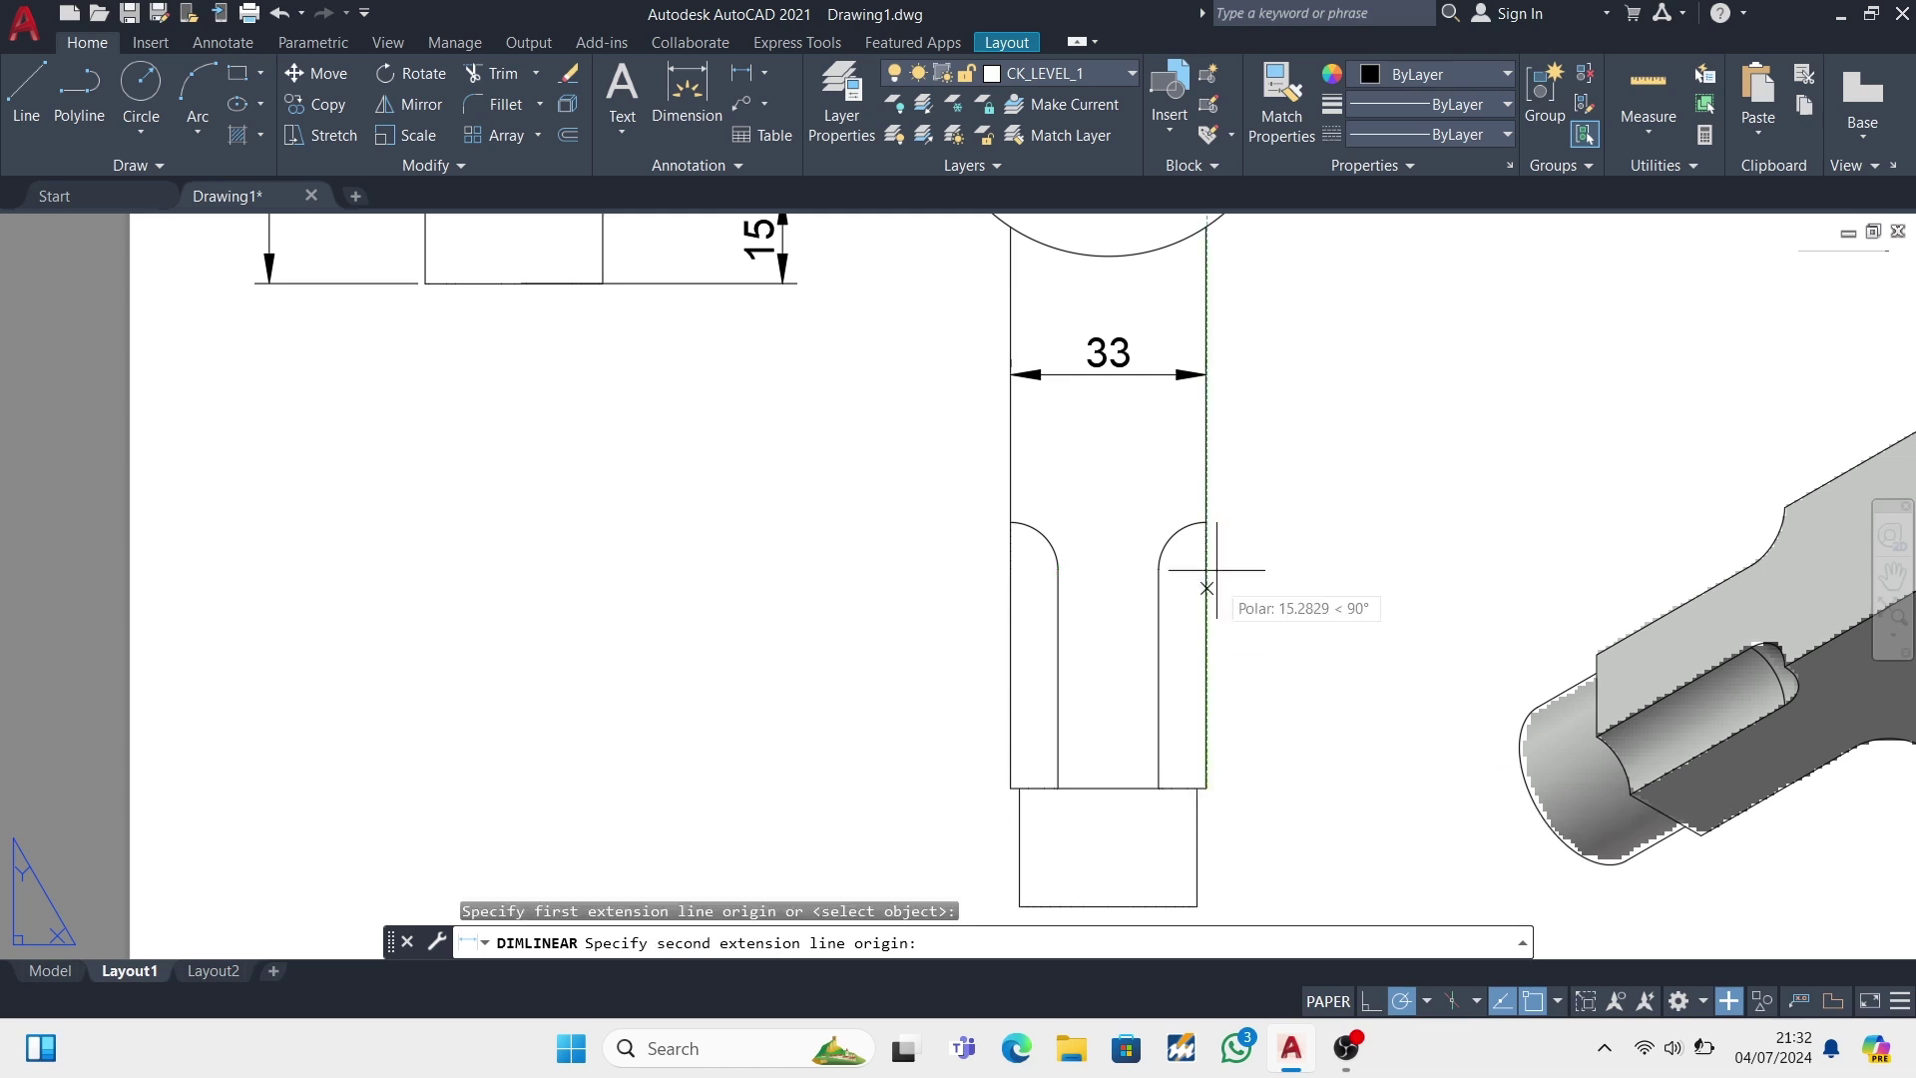
left_click(1205, 522)
left_click(1274, 532)
scroll(1257, 528, "down", 5)
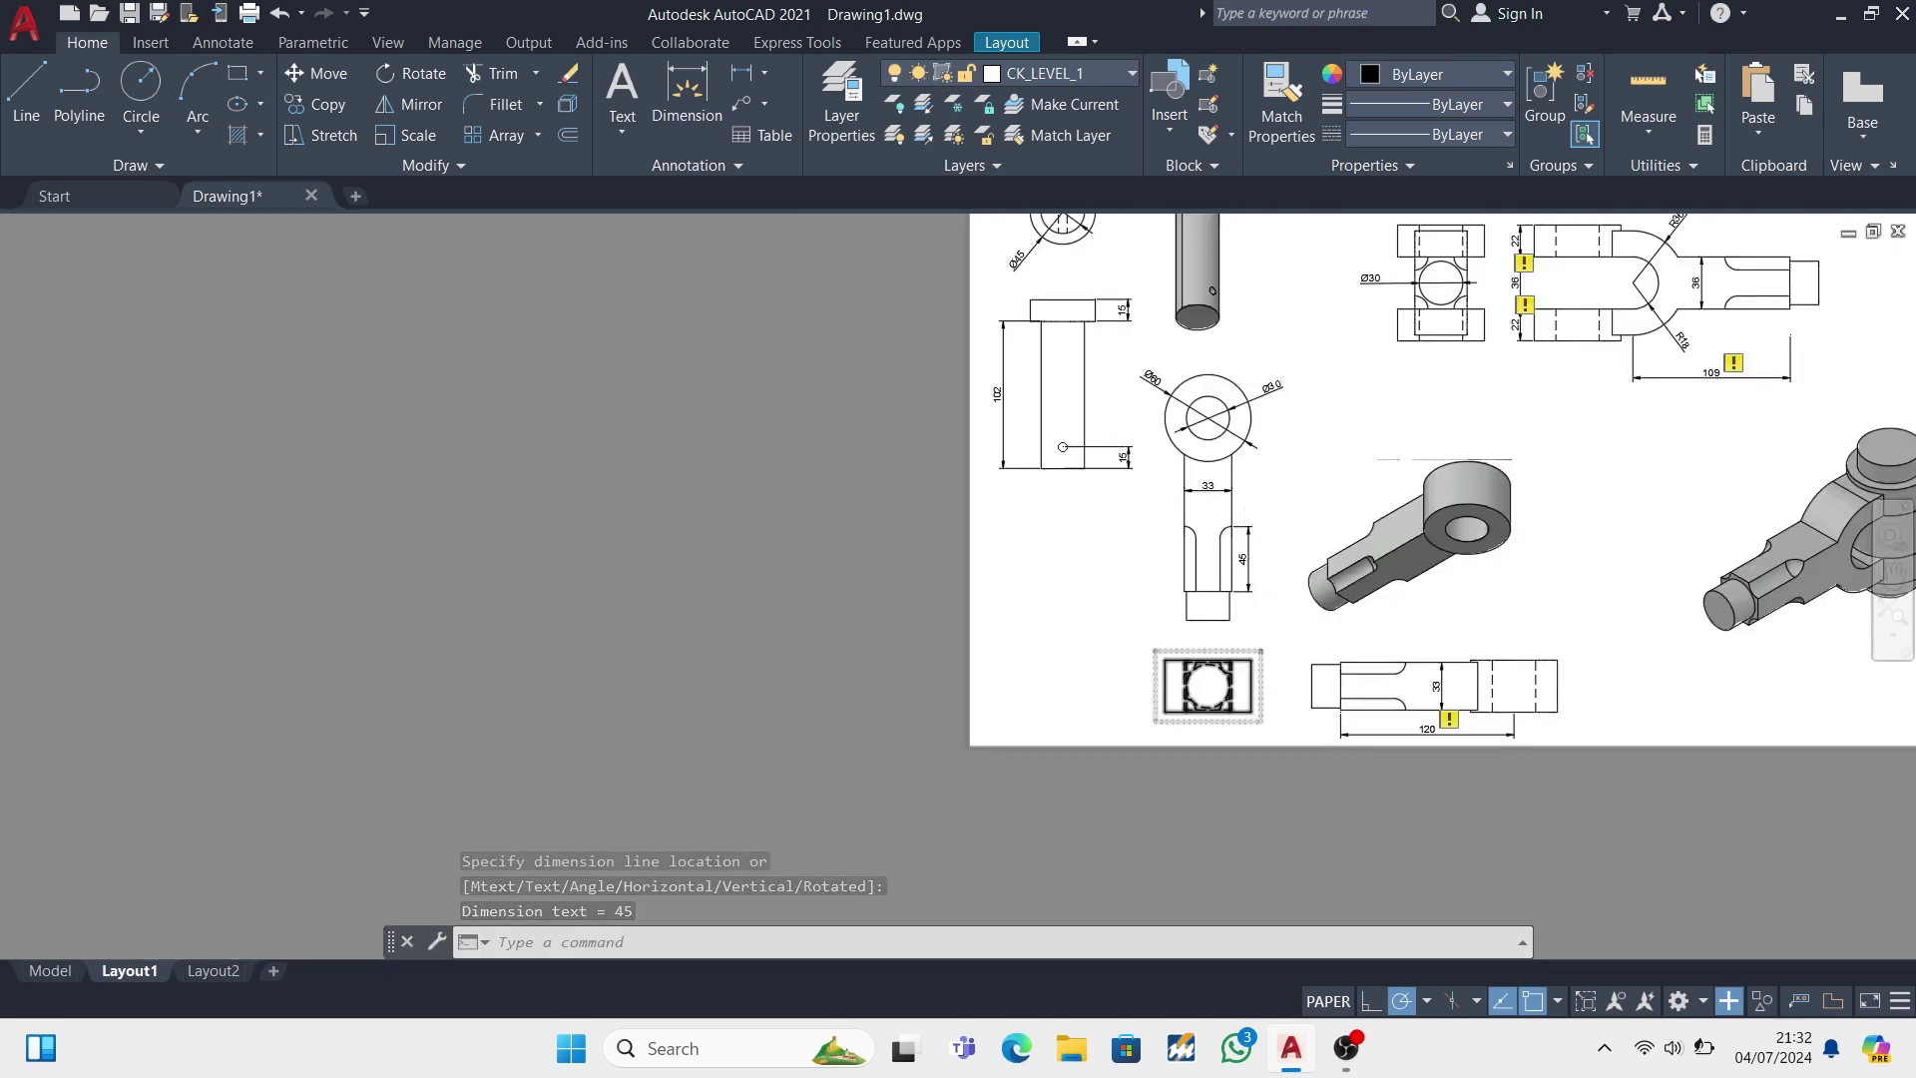
scroll(1268, 669, "up", 4)
- Add a Ø30 diameter dimension to the circle in the rod's end view
left_click(763, 73)
left_click(818, 367)
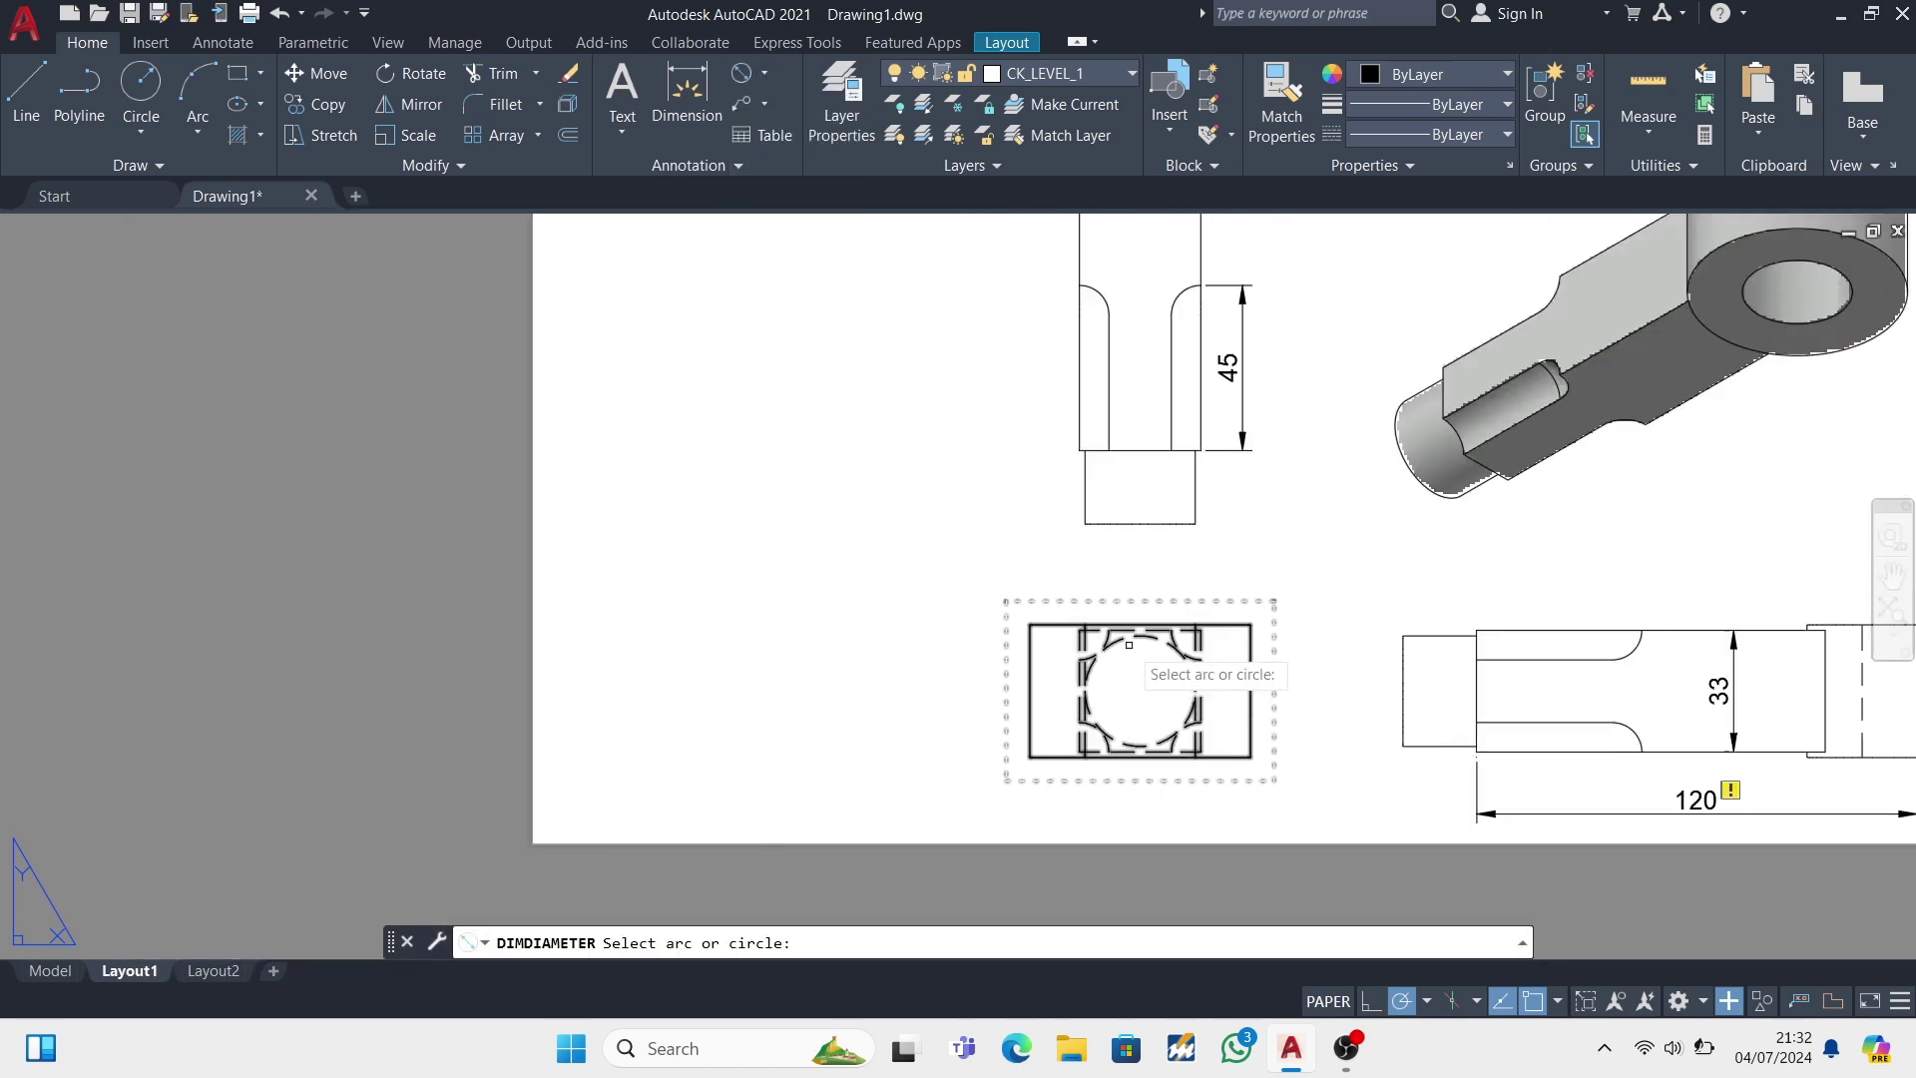
left_click(1098, 659)
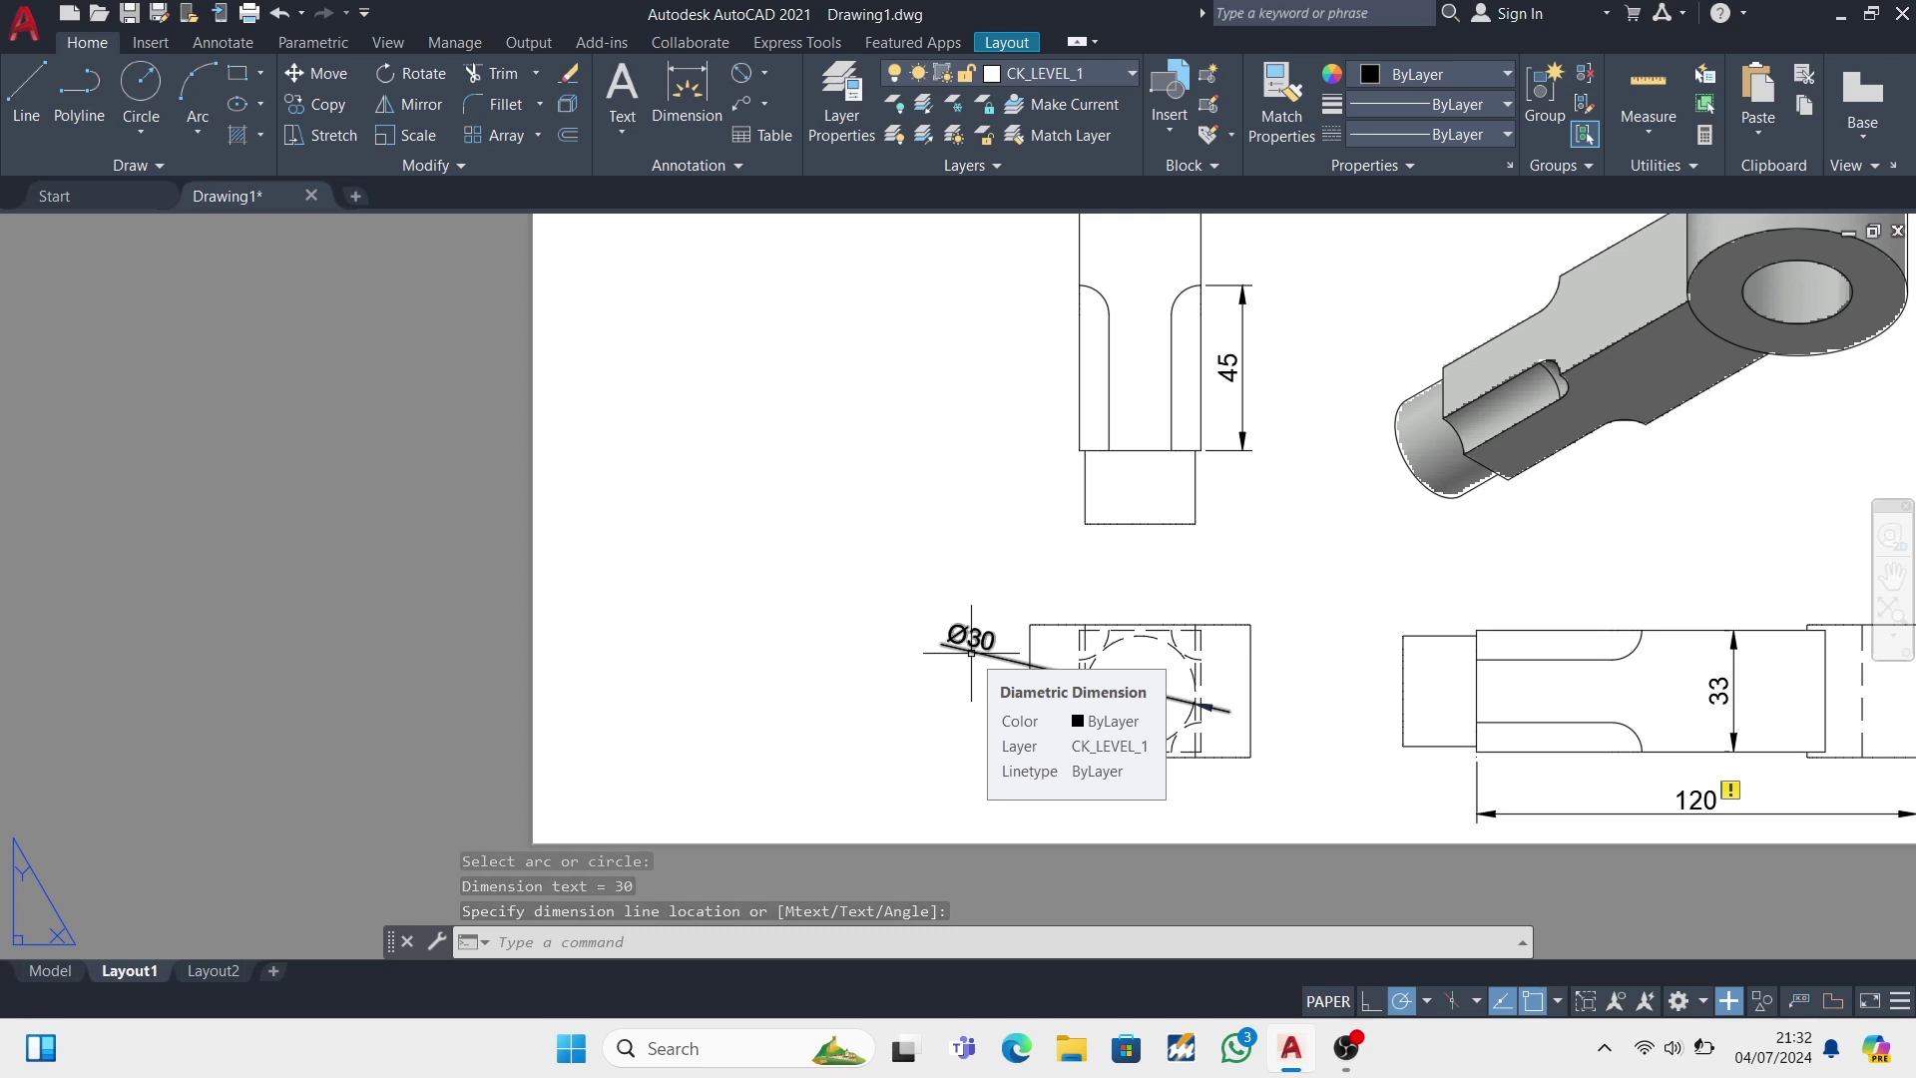
left_click(972, 651)
scroll(1608, 668, "down", 4)
scroll(1608, 668, "up", 3)
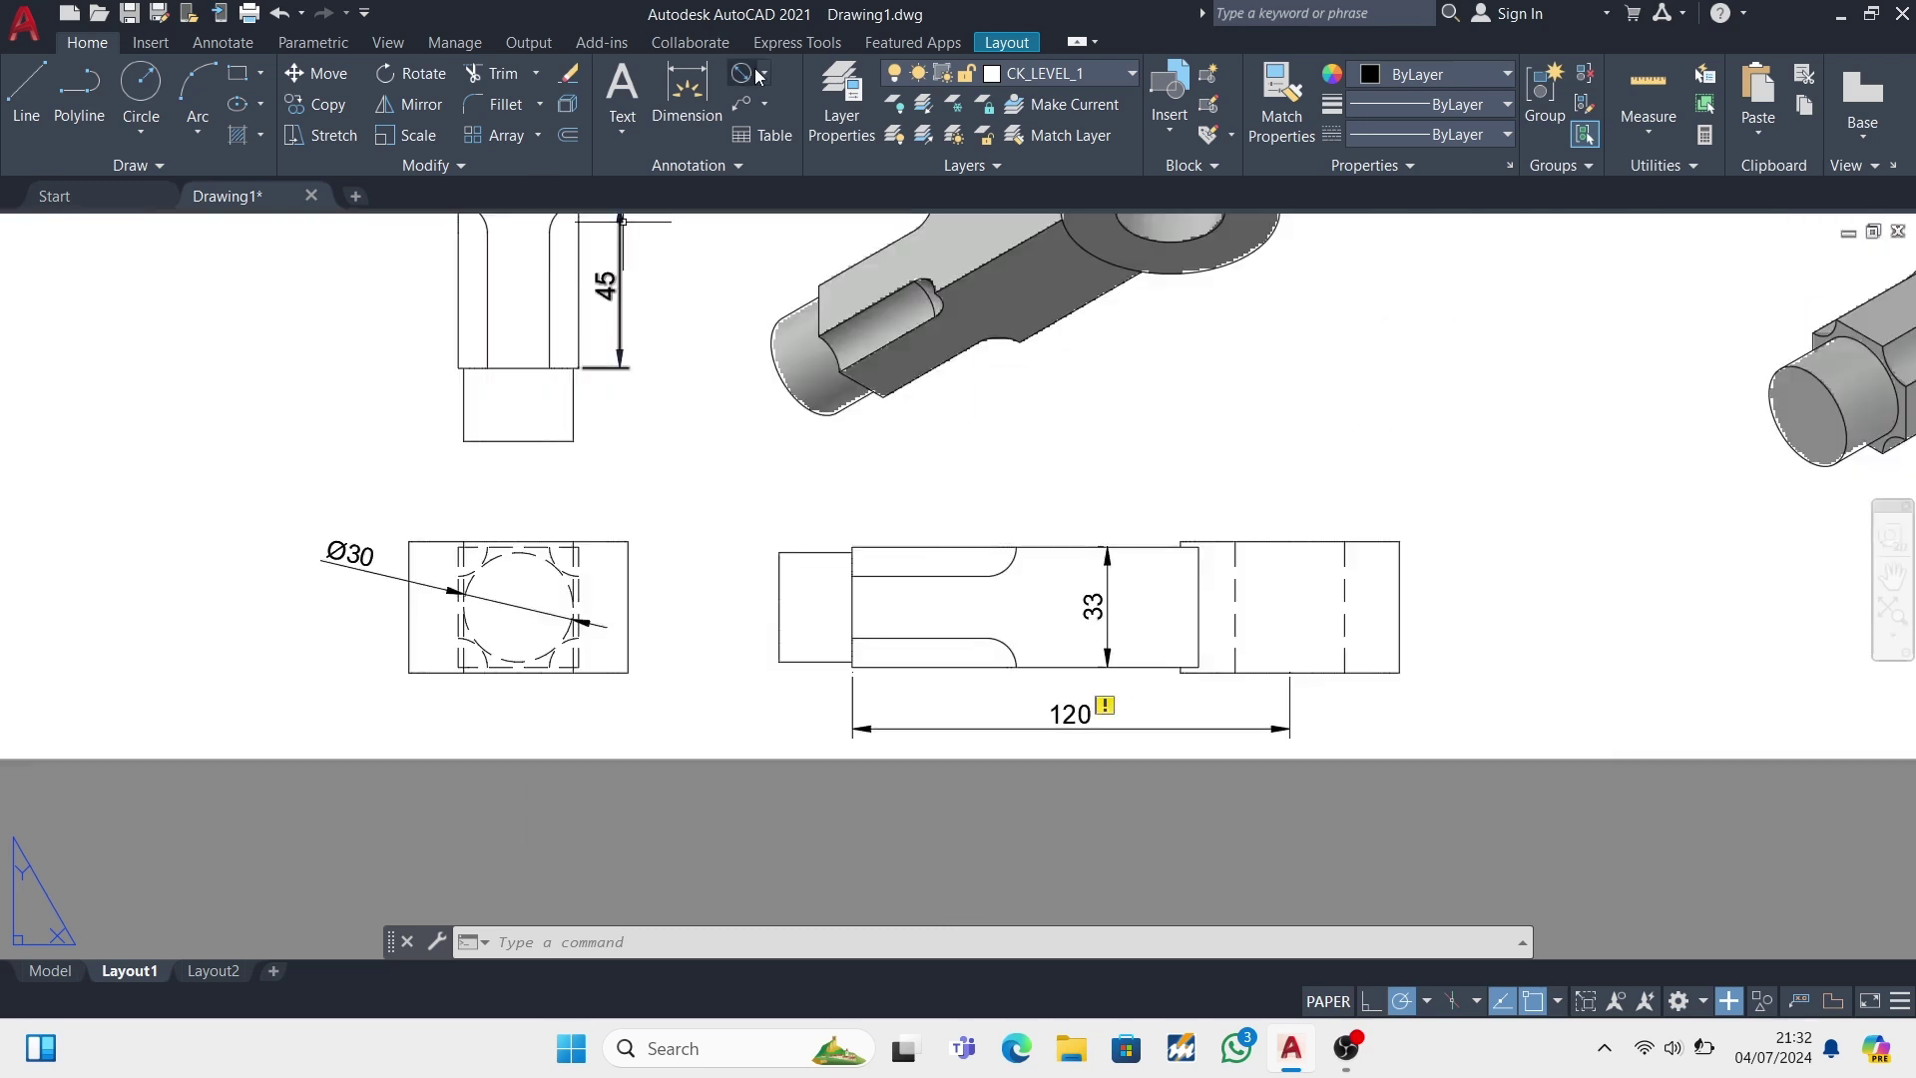
- Add the 36 linear height dimension at the side view's right end
left_click(763, 73)
left_click(819, 156)
left_click(1398, 672)
left_click(1399, 542)
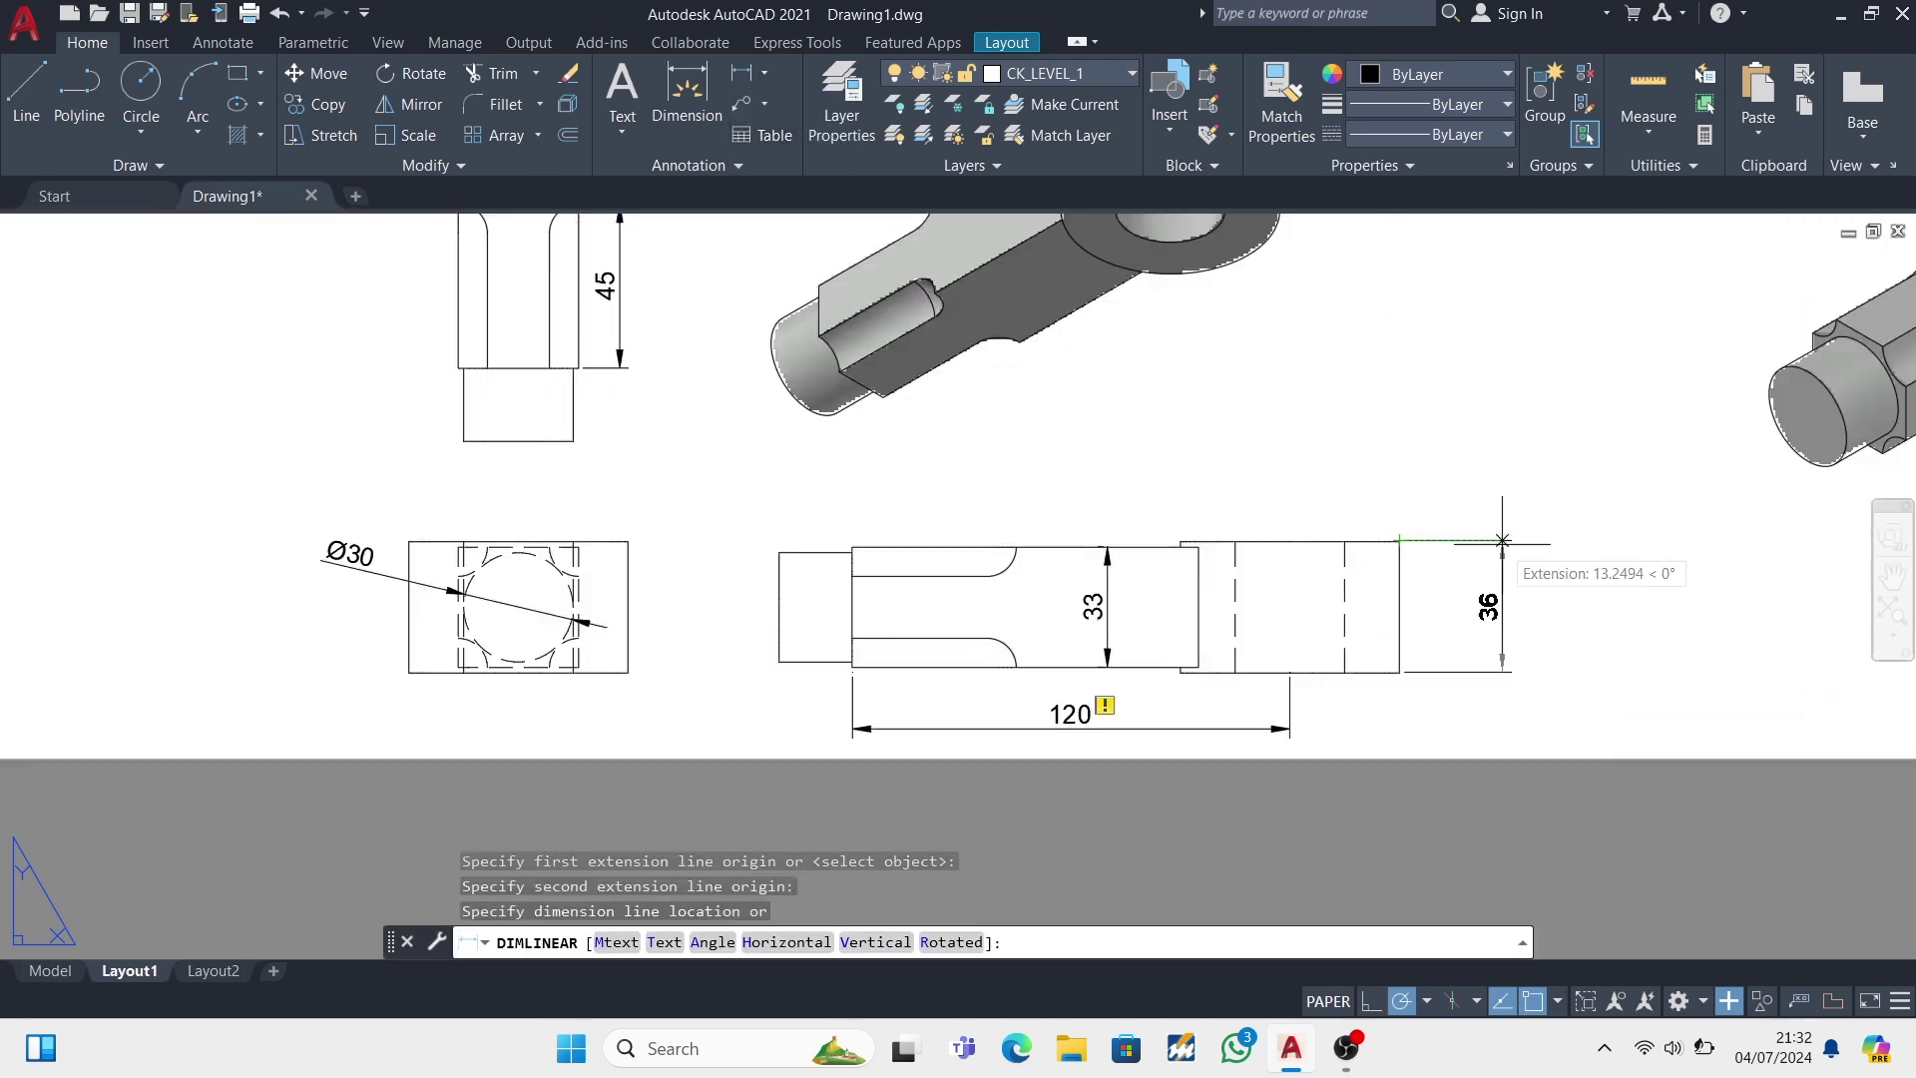
left_click(1489, 609)
scroll(1587, 539, "down", 4)
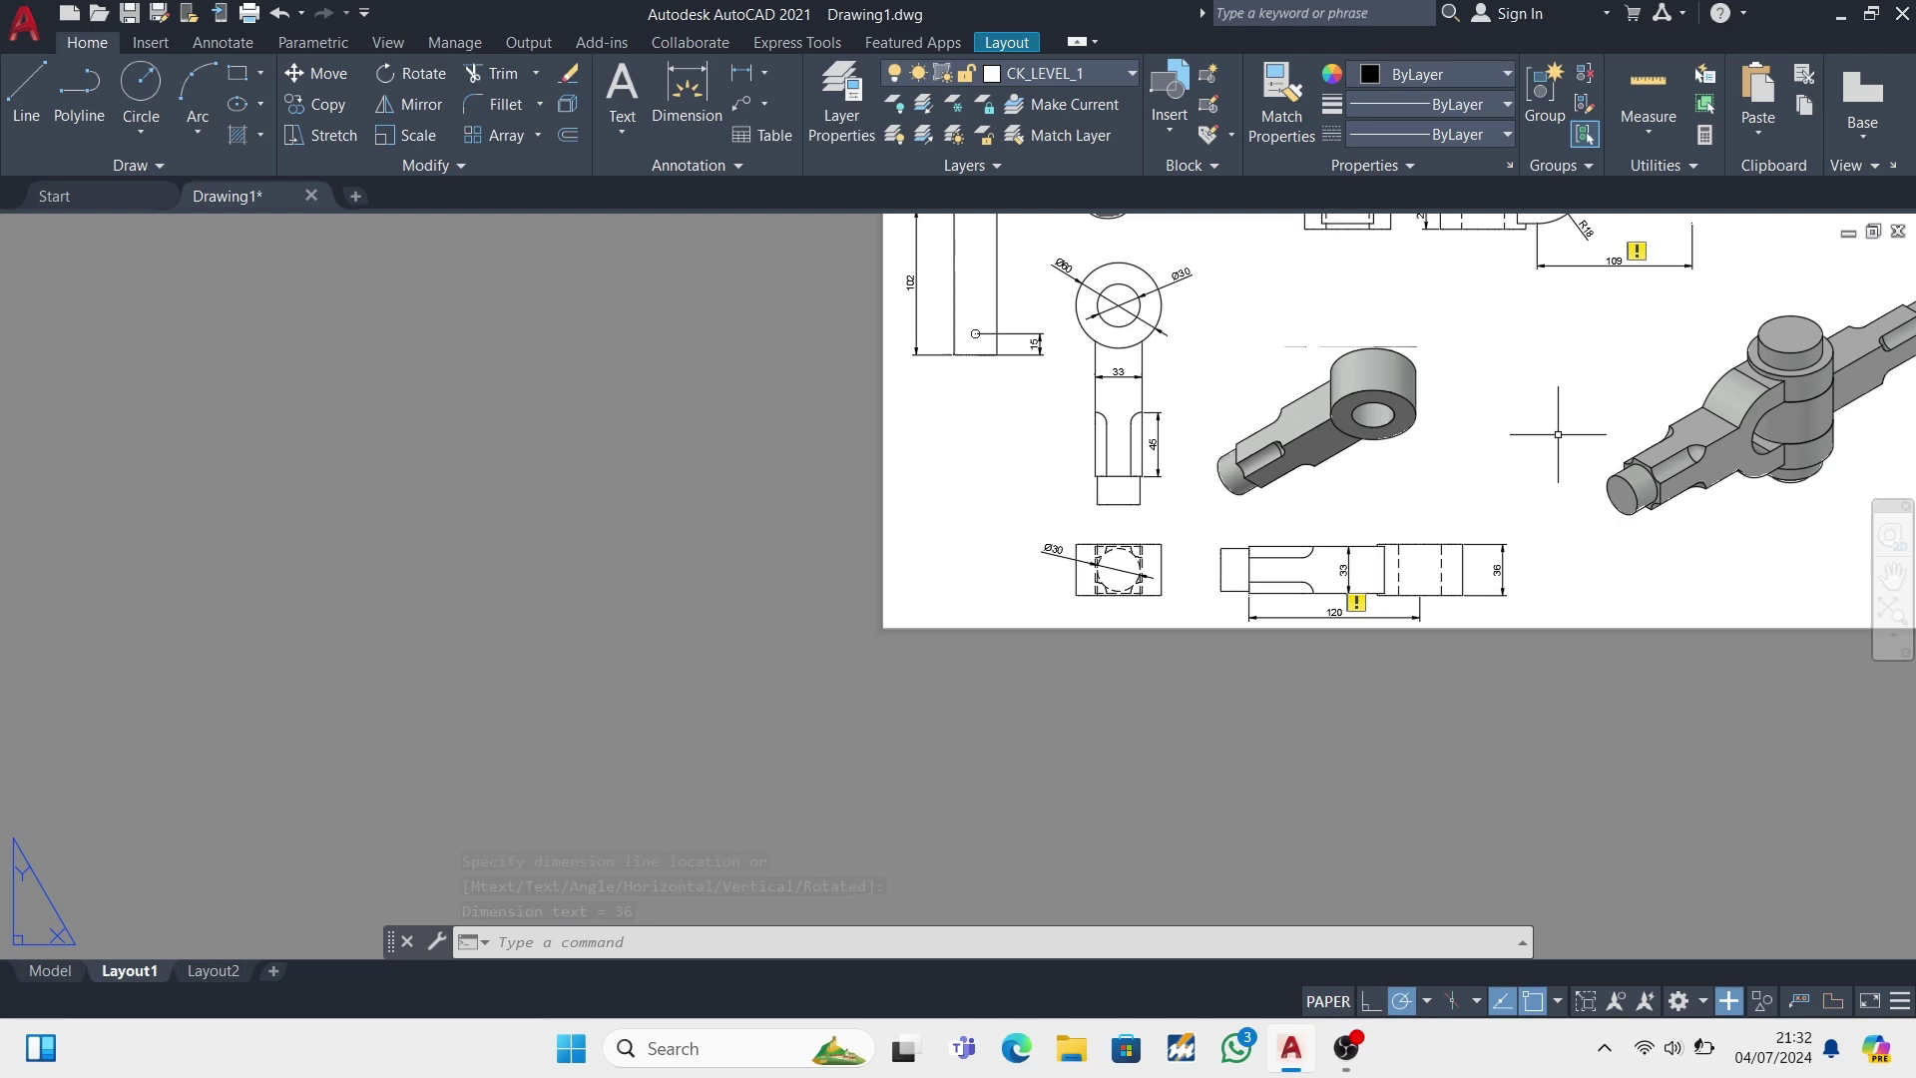
- Add a Ø6 diameter dimension above the pin's small end circle
scroll(1605, 640, "down", 3)
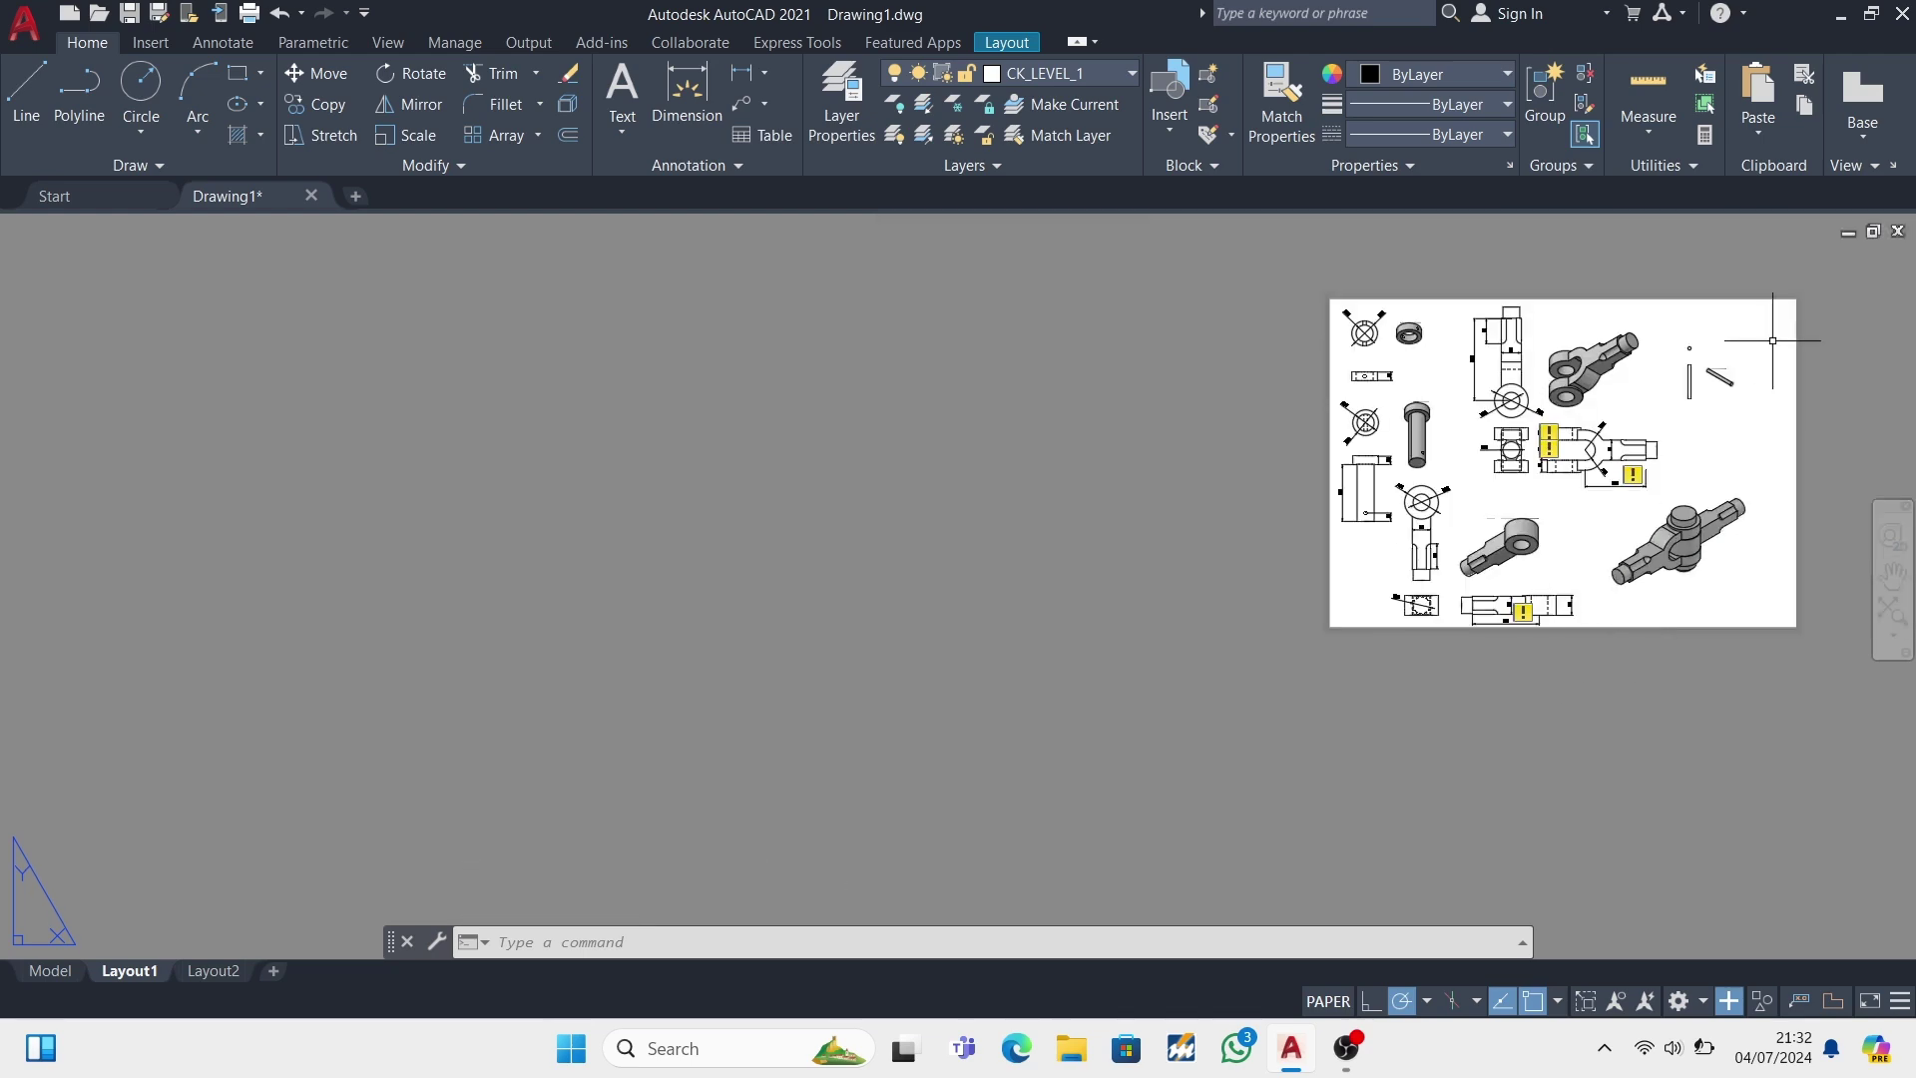
scroll(1343, 573, "up", 6)
left_click(763, 73)
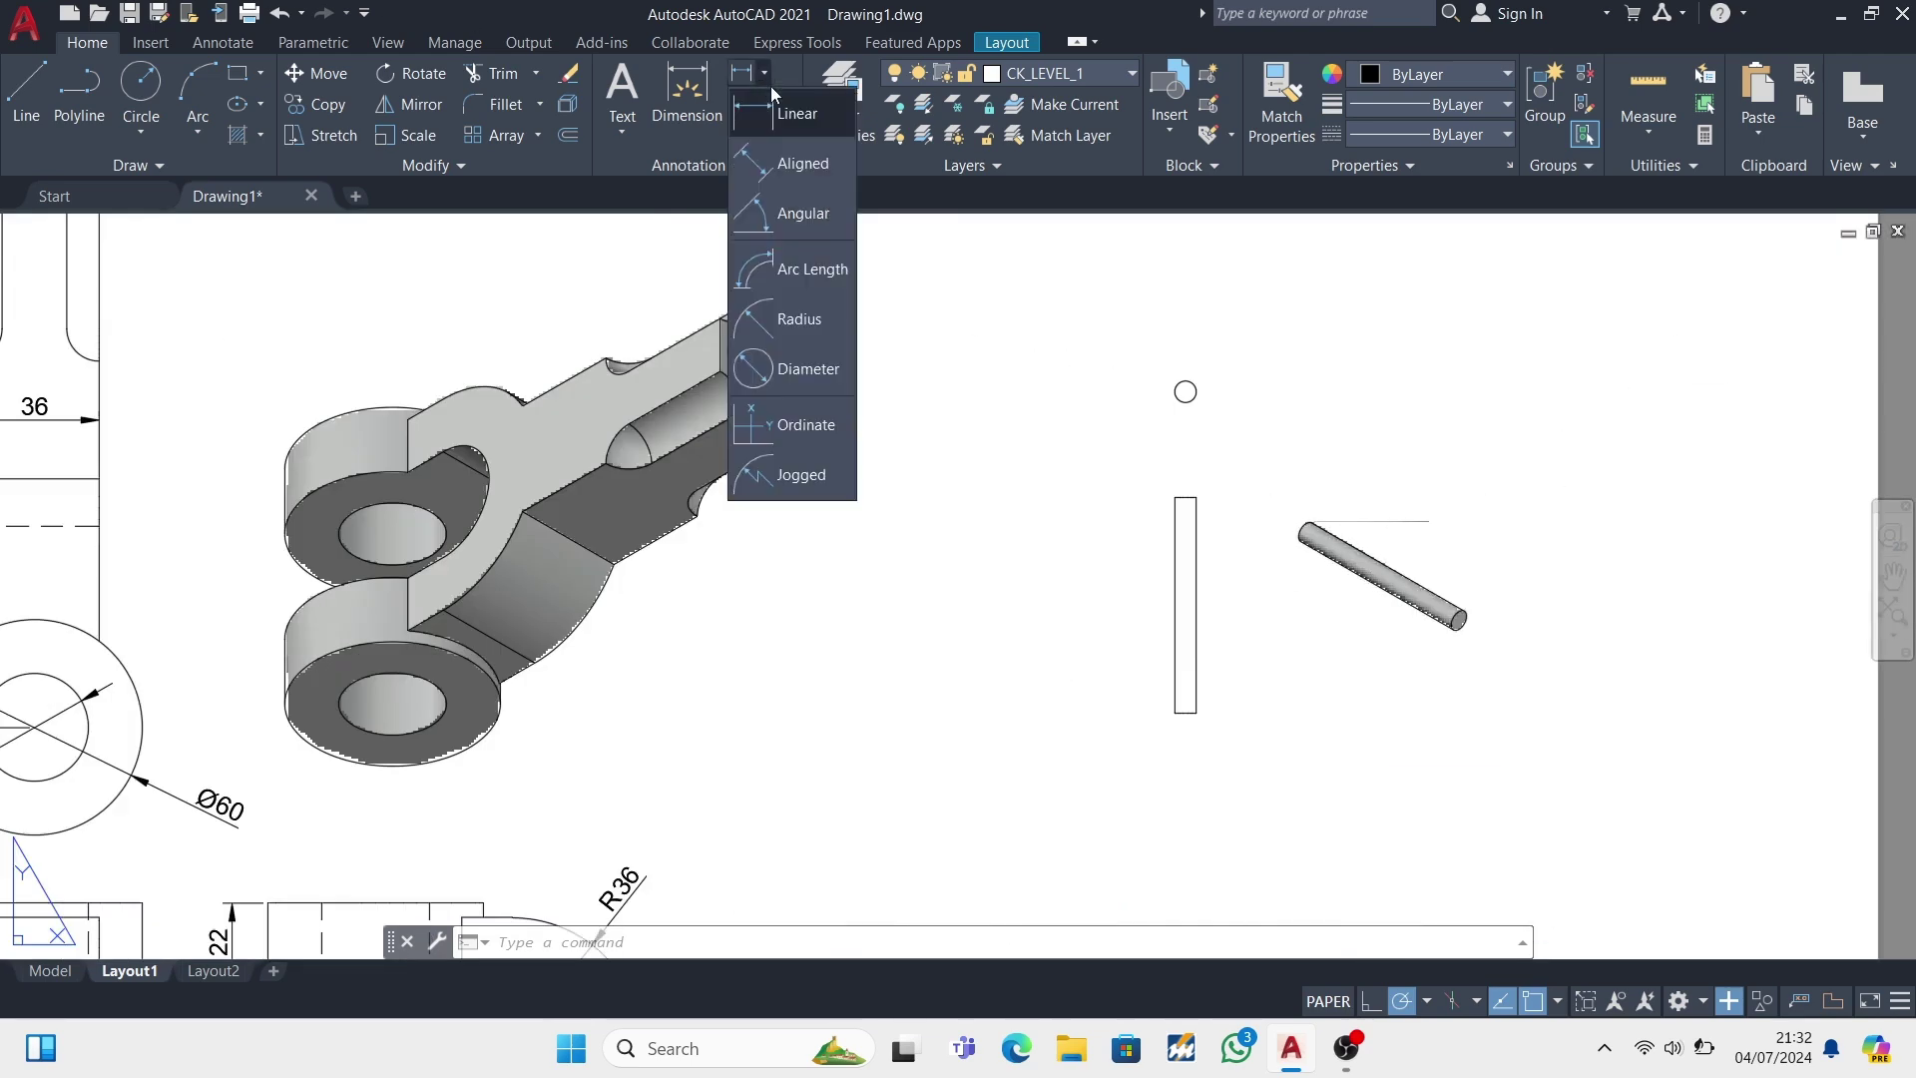
left_click(793, 361)
left_click(1185, 391)
left_click(1110, 351)
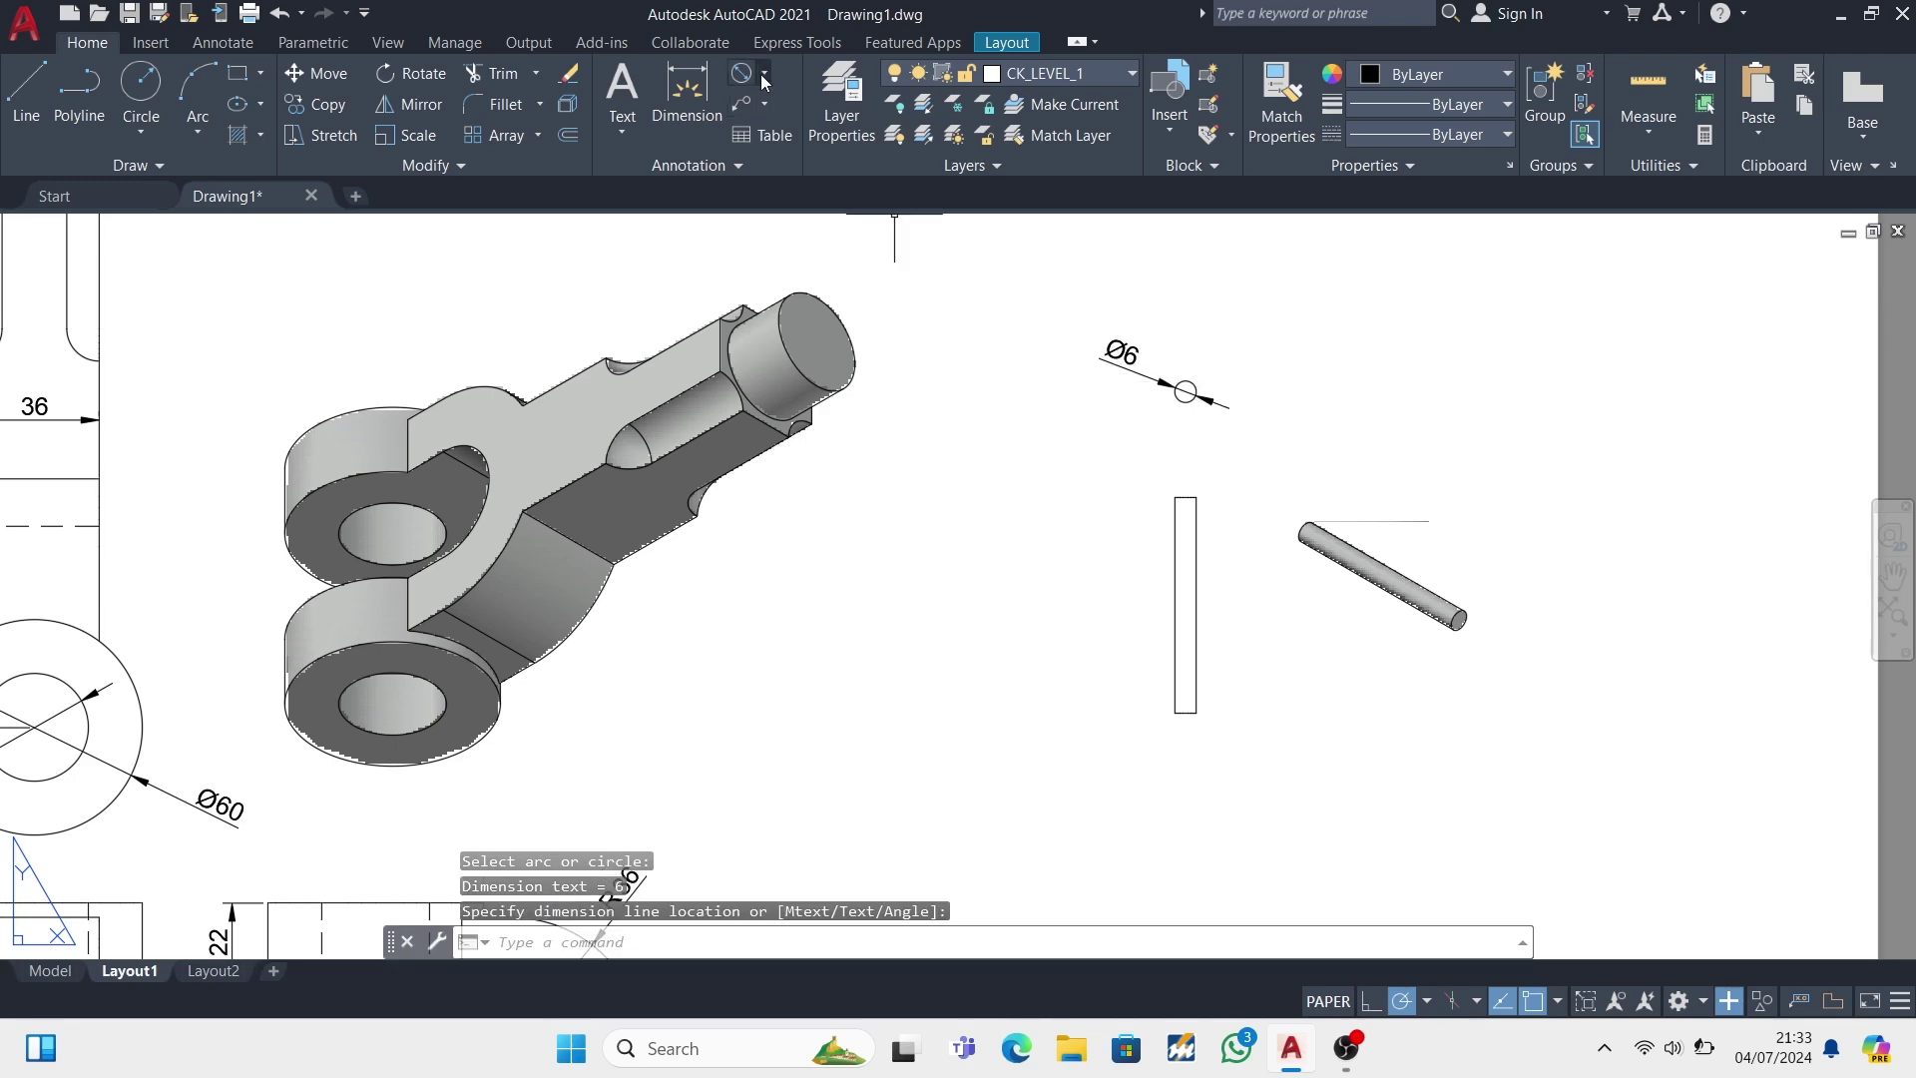
- Add a 60 linear length dimension to the left of the pin's side view
left_click(764, 73)
left_click(793, 100)
left_click(1186, 712)
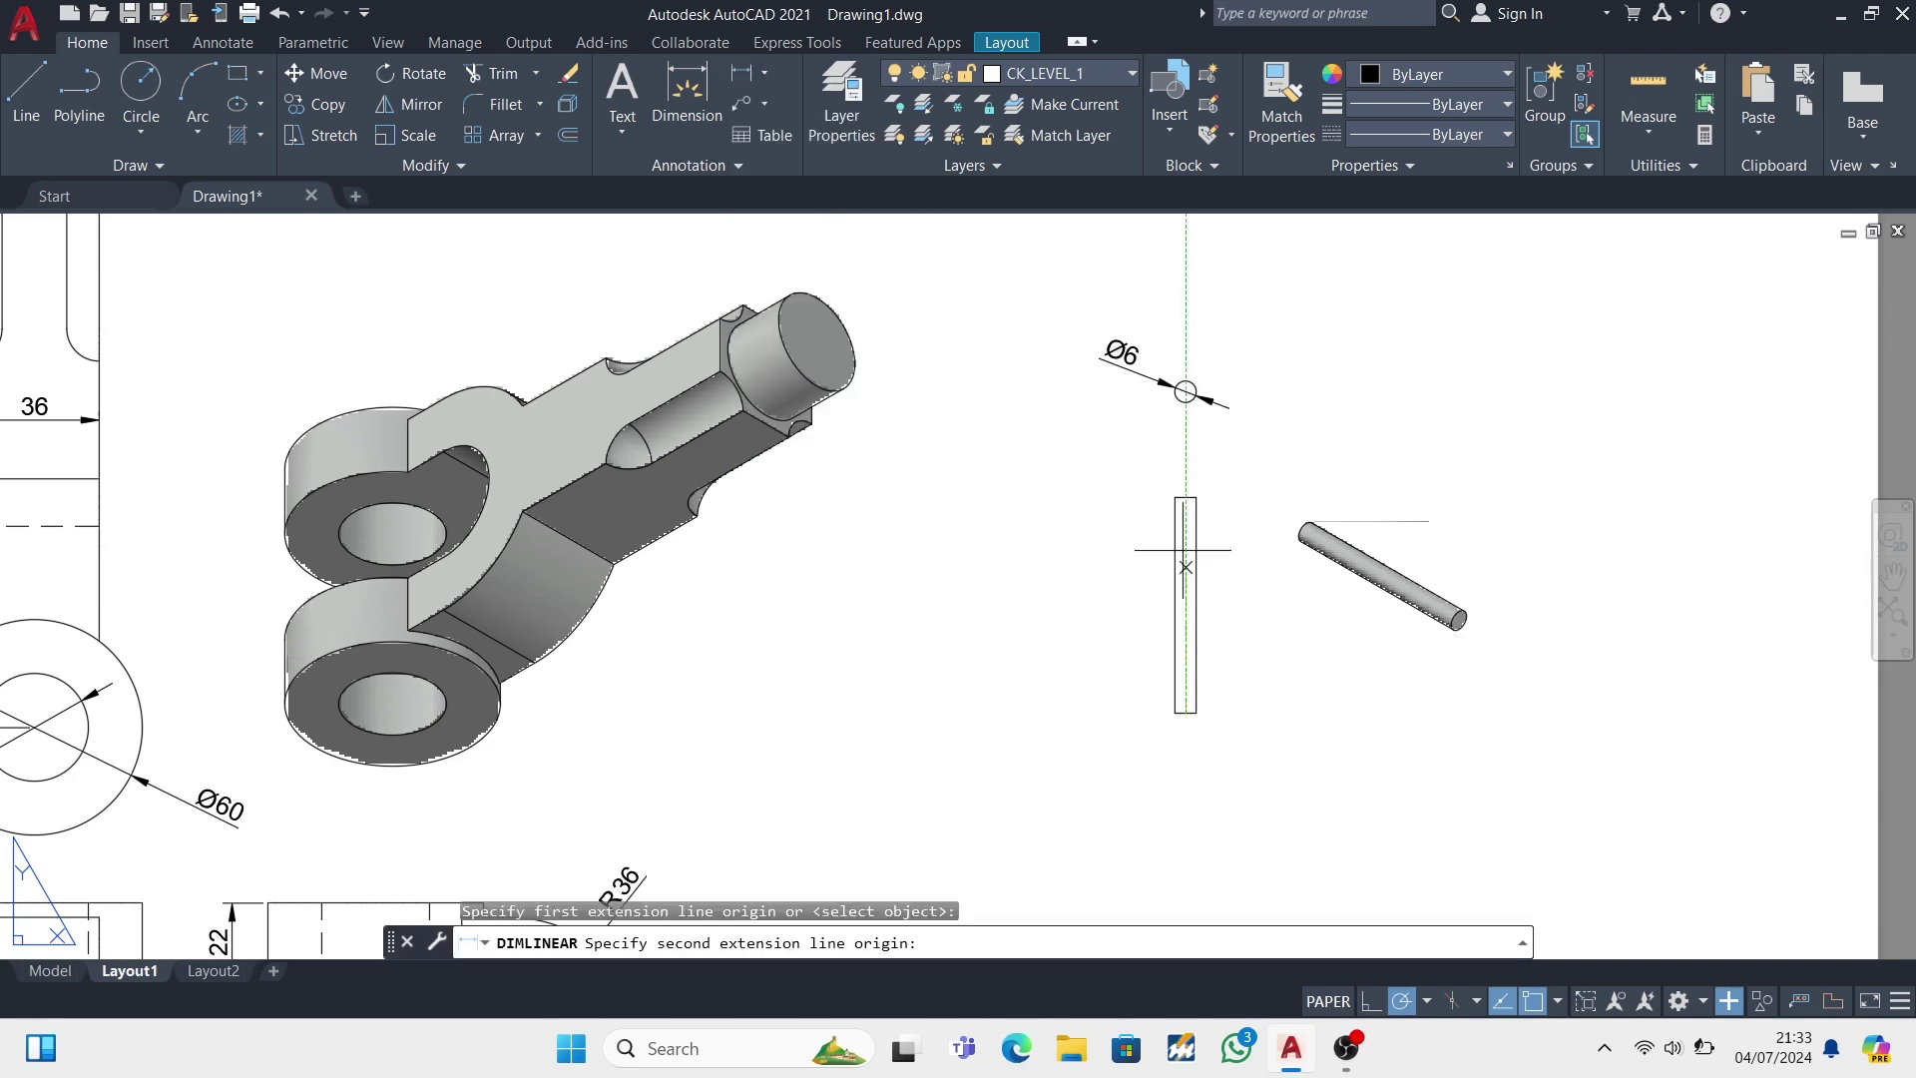
left_click(1186, 495)
left_click(1106, 504)
scroll(1503, 469, "down", 5)
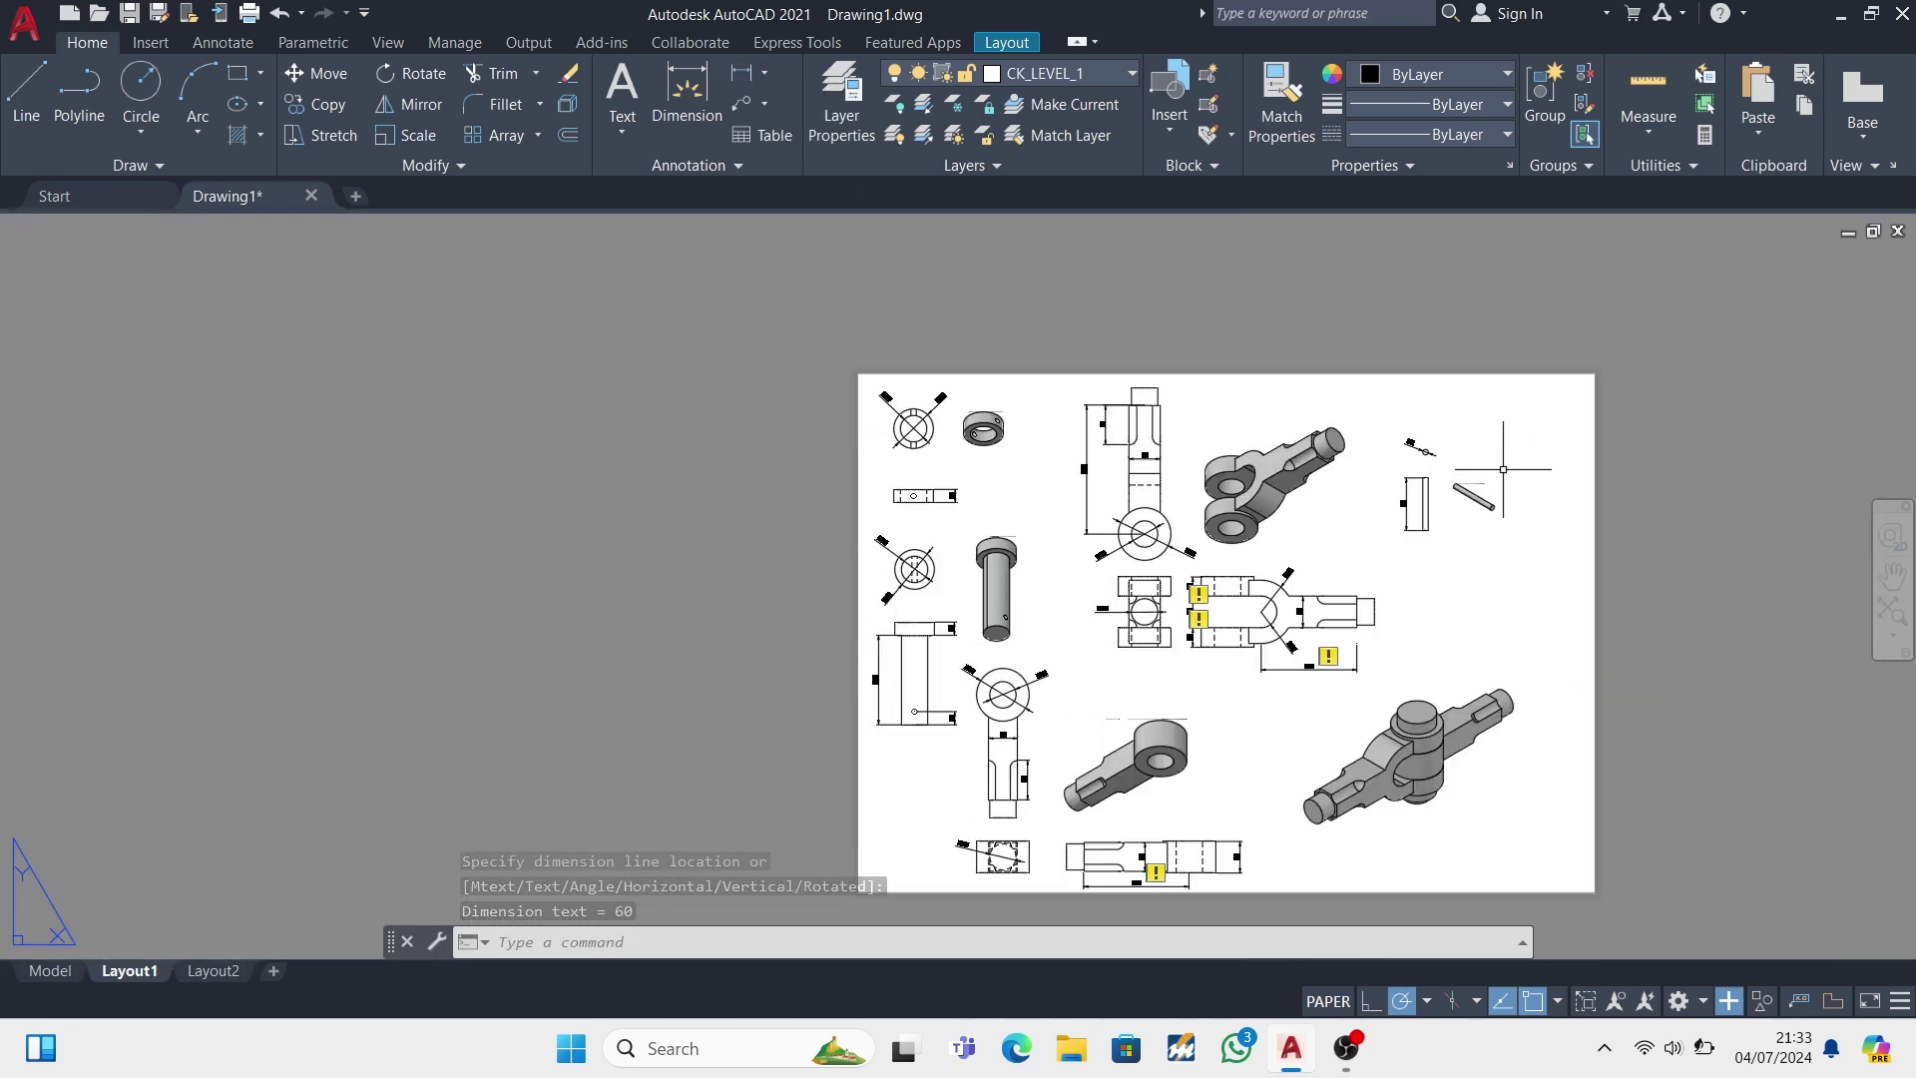